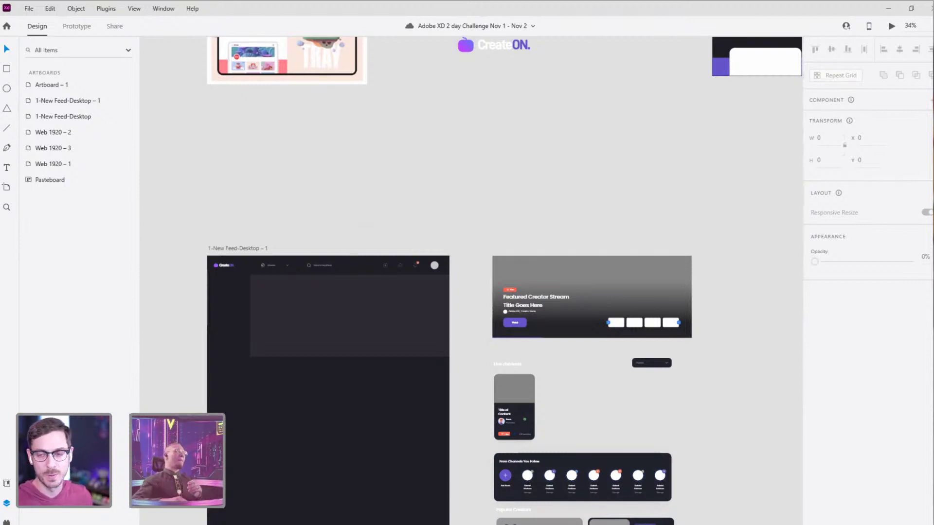
Step: Examine the two-day challenge brief for the CreateOn platform, its Login to Dash flow, the focus list and the inspiration images
{"action": "scroll", "coordinate": [444, 177], "scroll_direction": "up", "scroll_amount": 6}
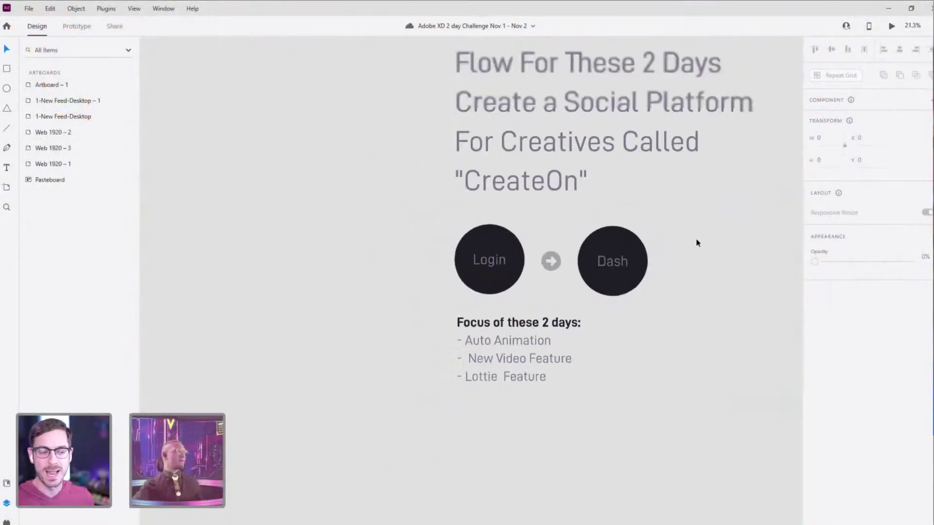
{"action": "scroll", "coordinate": [648, 264], "scroll_direction": "right", "scroll_amount": 5}
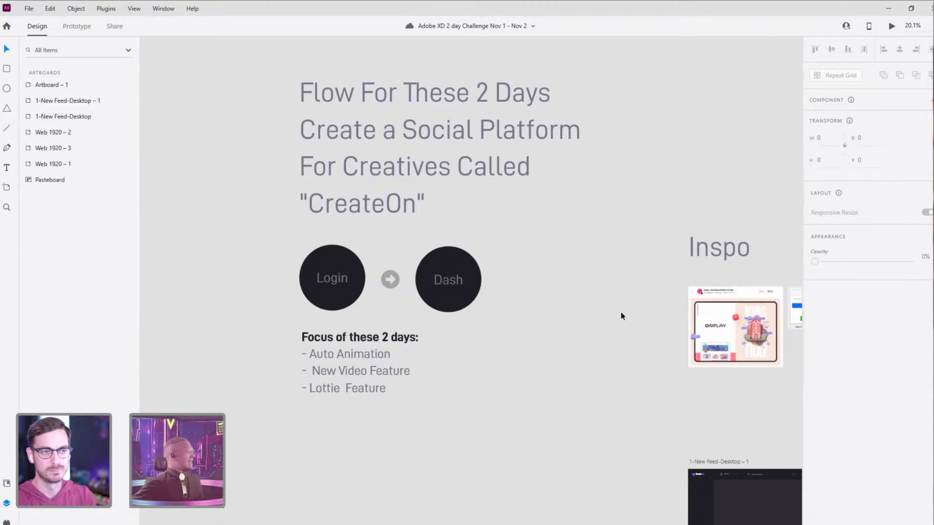
{"action": "double_click", "coordinate": [341, 204]}
{"action": "left_click_drag", "start_coordinate": [308, 202], "coordinate": [416, 201]}
{"action": "left_click", "coordinate": [540, 238]}
{"action": "left_click_drag", "start_coordinate": [625, 327], "coordinate": [410, 257]}
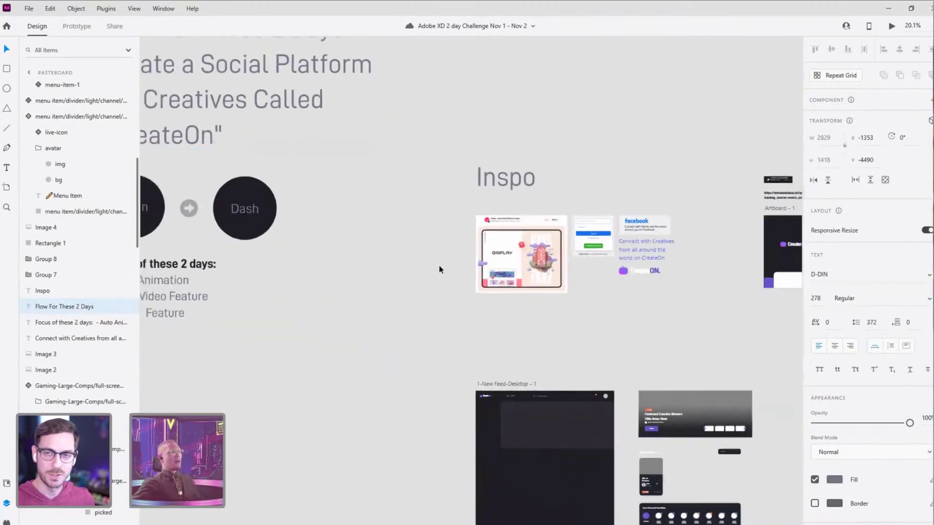
{"action": "scroll", "coordinate": [440, 268], "scroll_direction": "down", "scroll_amount": 3}
{"action": "left_click_drag", "start_coordinate": [427, 316], "coordinate": [383, 200]}
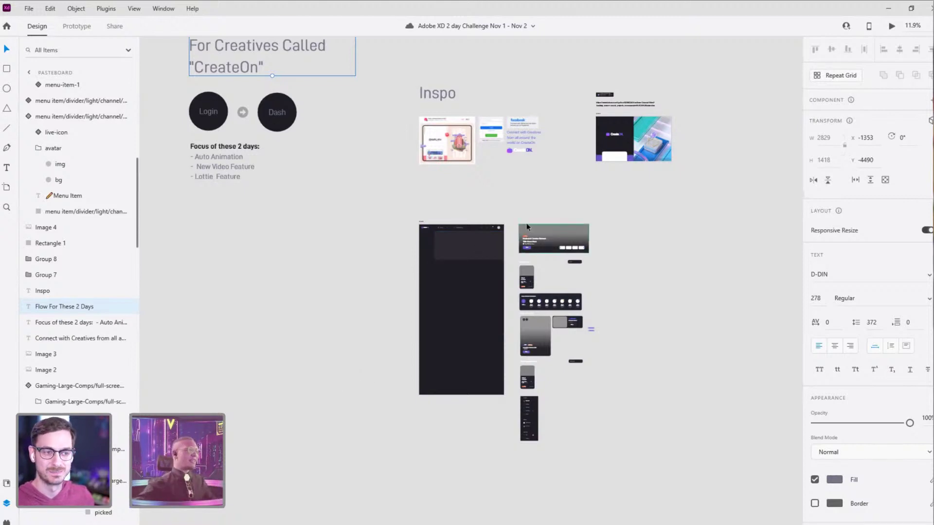
Step: Look over the 1-New Feed-Desktop – 1 artboard and the loose components placed beside it
{"action": "scroll", "coordinate": [464, 225], "scroll_direction": "up", "scroll_amount": 3}
{"action": "scroll", "coordinate": [465, 224], "scroll_direction": "up", "scroll_amount": 2}
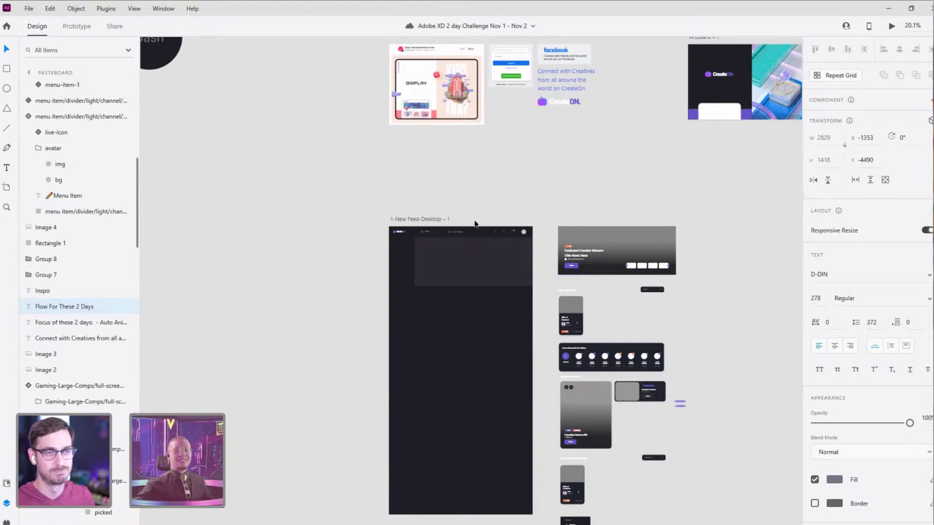
{"action": "left_click_drag", "start_coordinate": [516, 200], "coordinate": [445, 149]}
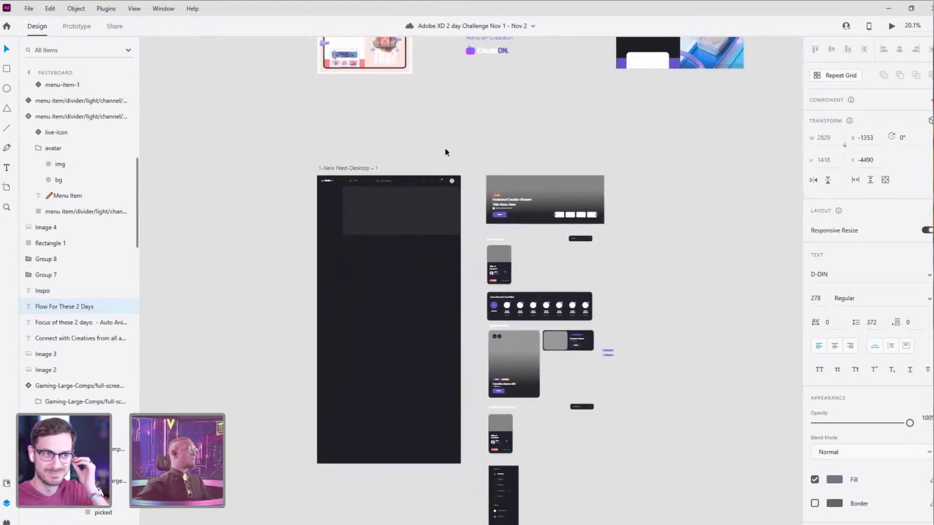
{"action": "scroll", "coordinate": [481, 260], "scroll_direction": "up", "scroll_amount": 4}
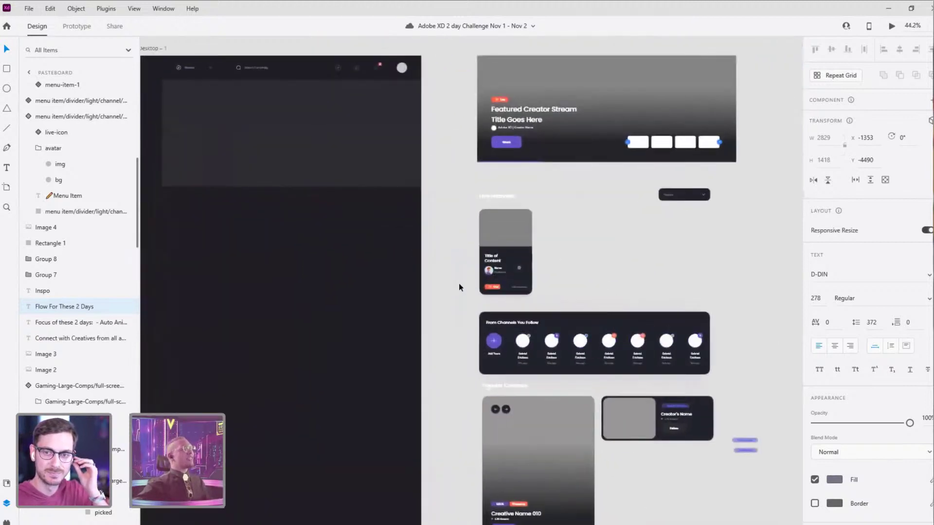
{"action": "left_click_drag", "start_coordinate": [459, 283], "coordinate": [401, 221]}
{"action": "mouse_move", "coordinate": [379, 70]}
{"action": "left_mouse_down"}
{"action": "mouse_move", "coordinate": [623, 524]}
{"action": "mouse_move", "coordinate": [650, 513]}
{"action": "mouse_move", "coordinate": [651, 522]}
{"action": "mouse_move", "coordinate": [654, 490]}
{"action": "left_mouse_up"}
{"action": "left_click", "coordinate": [585, 240]}
{"action": "left_click_drag", "start_coordinate": [490, 74], "coordinate": [564, 410]}
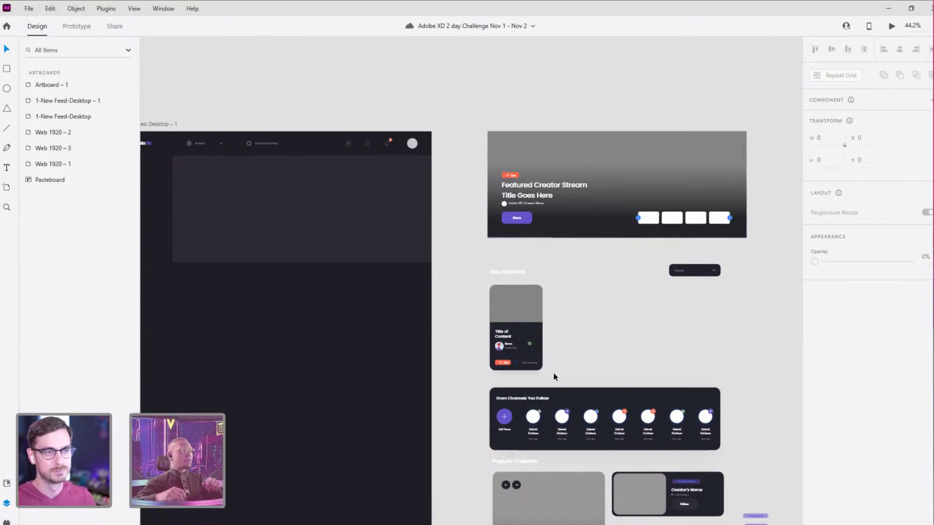
{"action": "left_click_drag", "start_coordinate": [235, 92], "coordinate": [352, 84]}
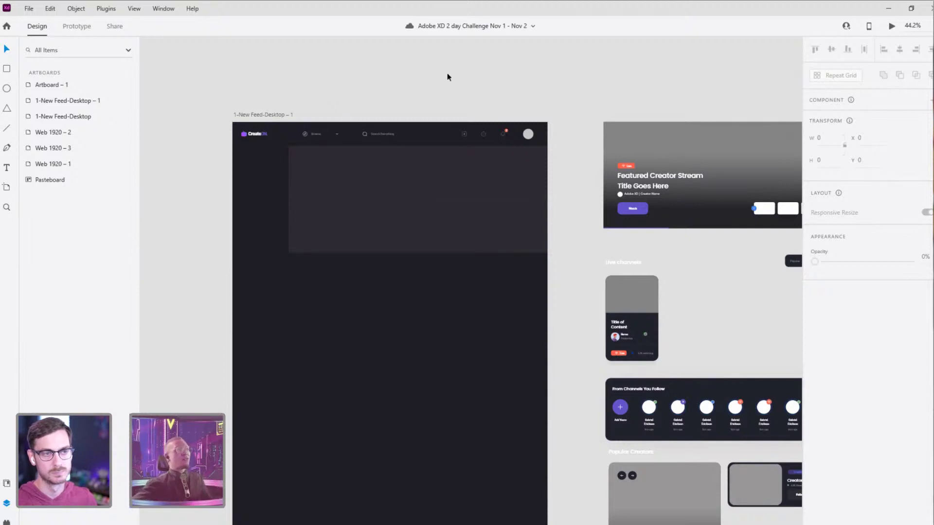
{"action": "left_click_drag", "start_coordinate": [604, 87], "coordinate": [481, 57]}
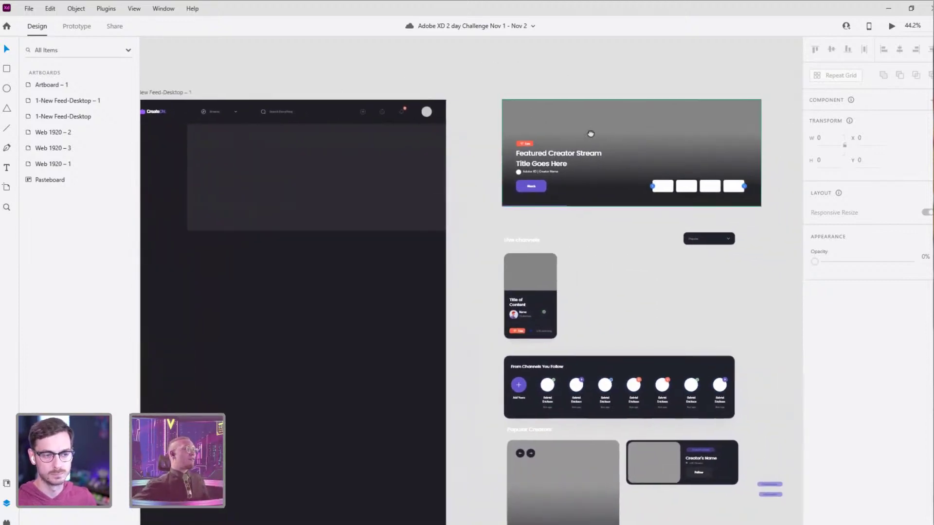
Step: Examine the prepared component sections in detail: live channels, followed channels, popular creators and recommended videos
{"action": "scroll", "coordinate": [546, 170], "scroll_direction": "up", "scroll_amount": 5}
{"action": "scroll", "coordinate": [583, 219], "scroll_direction": "down", "scroll_amount": 2}
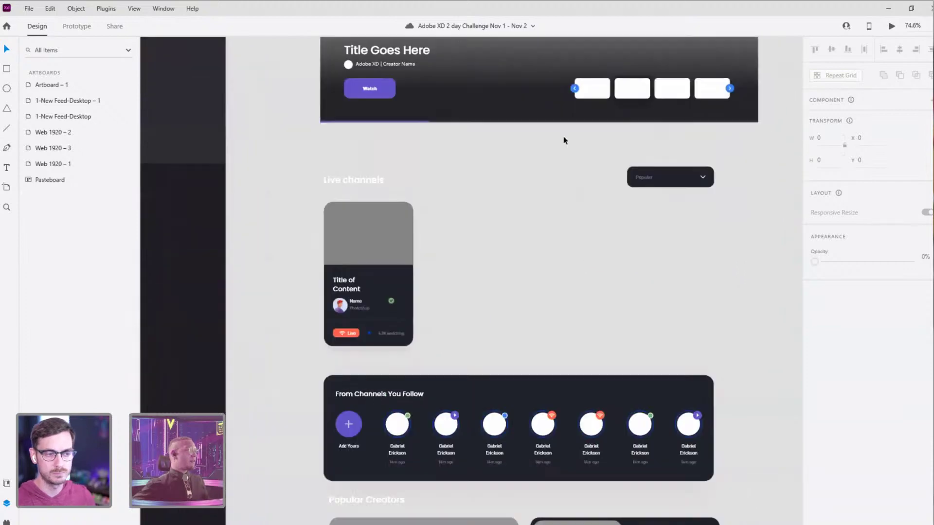
{"action": "scroll", "coordinate": [563, 140], "scroll_direction": "down", "scroll_amount": 1}
{"action": "left_click_drag", "start_coordinate": [304, 120], "coordinate": [578, 279]}
{"action": "scroll", "coordinate": [511, 214], "scroll_direction": "down", "scroll_amount": 3}
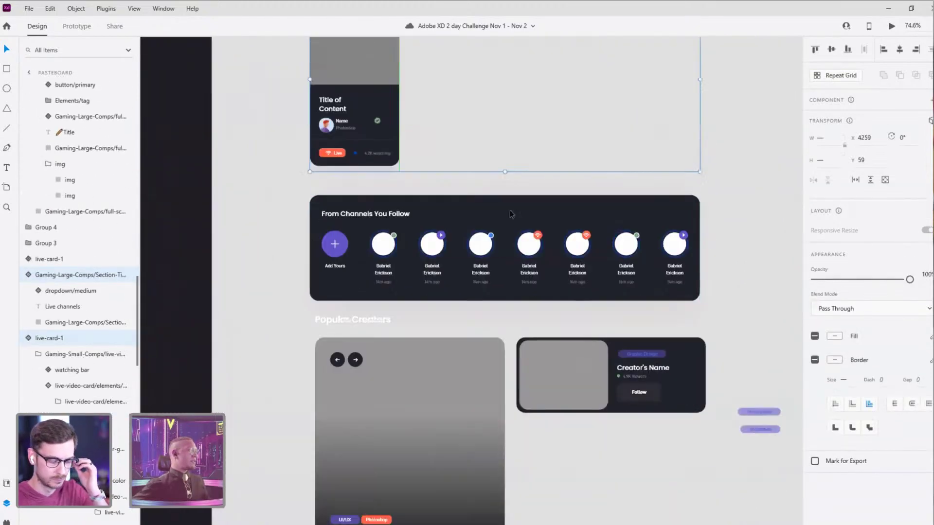
{"action": "left_click_drag", "start_coordinate": [287, 199], "coordinate": [729, 300]}
{"action": "left_click", "coordinate": [762, 365]}
{"action": "left_click_drag", "start_coordinate": [762, 366], "coordinate": [719, 184]}
{"action": "left_click_drag", "start_coordinate": [246, 173], "coordinate": [778, 150]}
{"action": "left_click", "coordinate": [715, 438]}
{"action": "left_click_drag", "start_coordinate": [310, 184], "coordinate": [553, 399]}
{"action": "scroll", "coordinate": [553, 399], "scroll_direction": "down", "scroll_amount": 1}
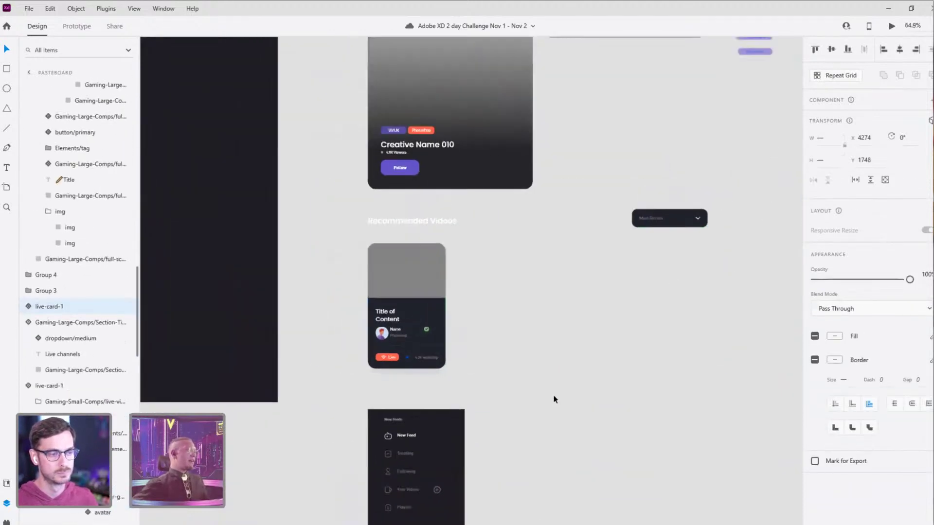
{"action": "scroll", "coordinate": [553, 399], "scroll_direction": "down", "scroll_amount": 4}
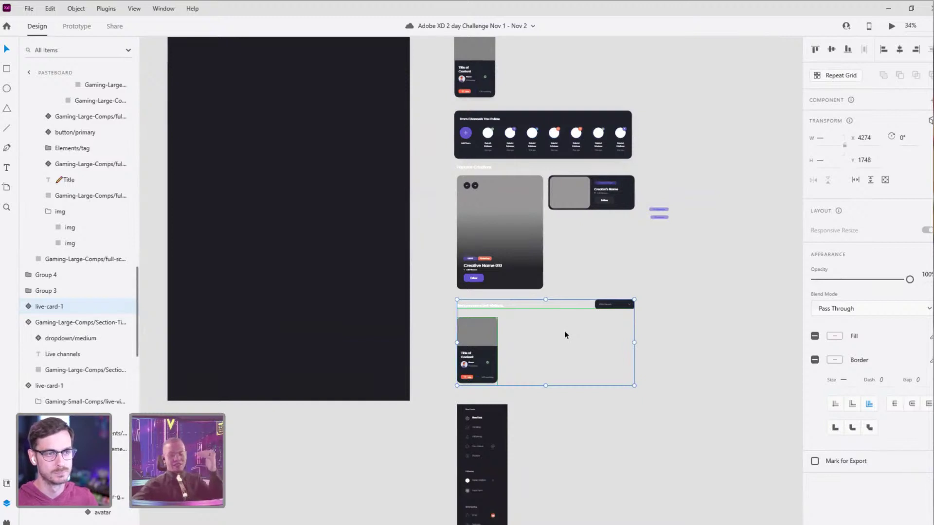
{"action": "scroll", "coordinate": [510, 277], "scroll_direction": "up", "scroll_amount": 5}
{"action": "scroll", "coordinate": [511, 278], "scroll_direction": "left", "scroll_amount": 2}
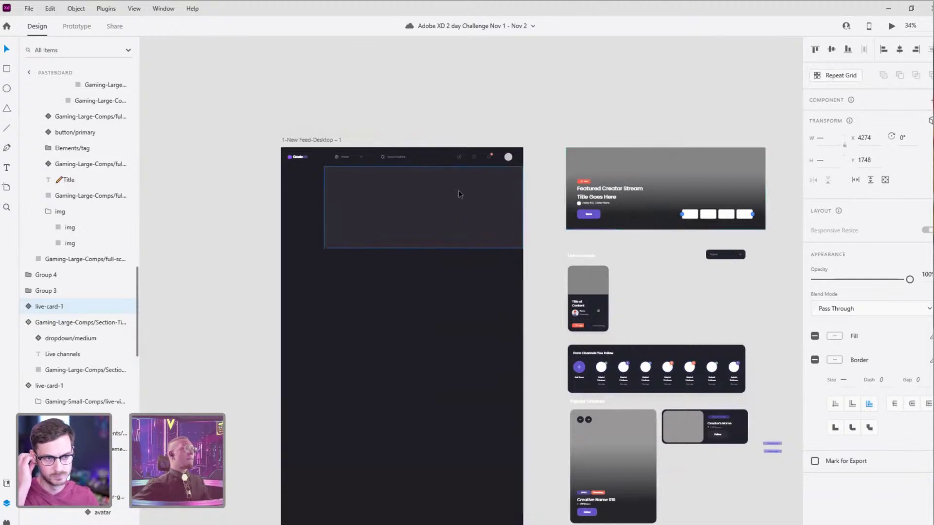
Step: Move the Featured Creator Stream banner onto the 1-New Feed-Desktop – 1 artboard directly beneath the header, at X 256, Y 112
{"action": "left_click_drag", "start_coordinate": [724, 197], "coordinate": [707, 164]}
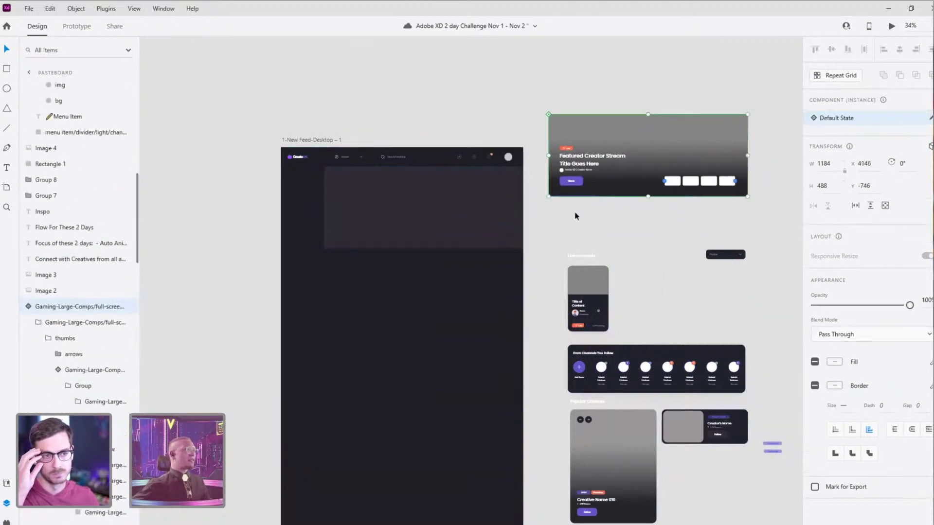
{"action": "left_click", "coordinate": [455, 223]}
{"action": "left_click_drag", "start_coordinate": [601, 158], "coordinate": [378, 211]}
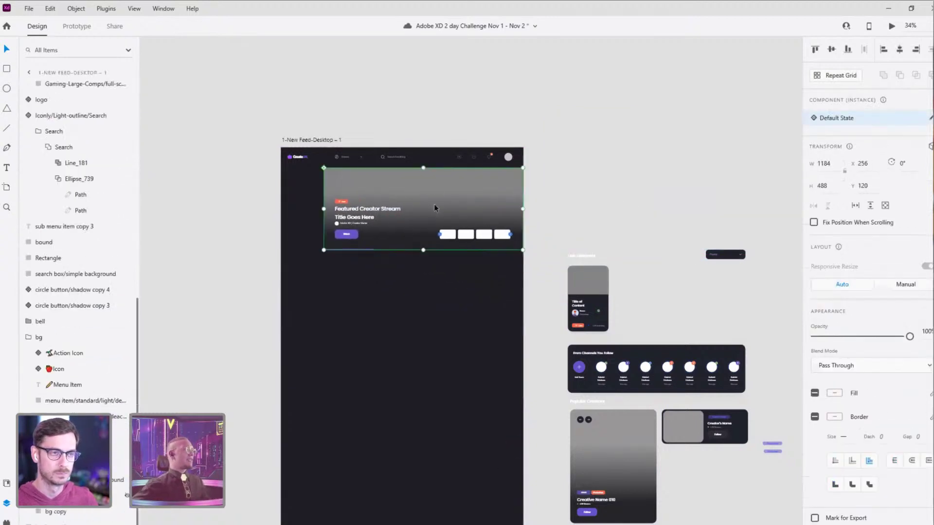
{"action": "scroll", "coordinate": [432, 217], "scroll_direction": "up", "scroll_amount": 5}
{"action": "mouse_move", "coordinate": [471, 190]}
{"action": "left_mouse_down"}
{"action": "mouse_move", "coordinate": [469, 180]}
{"action": "mouse_move", "coordinate": [466, 188]}
{"action": "left_mouse_up"}
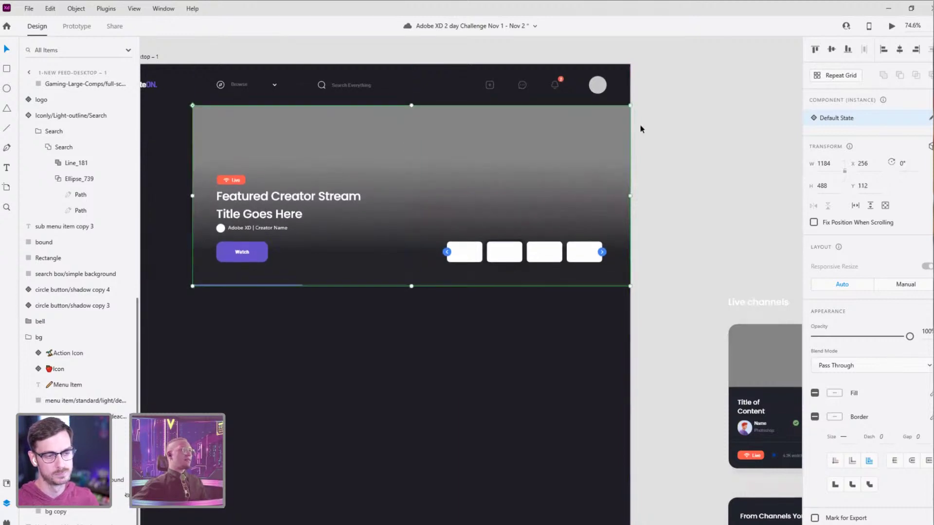
{"action": "left_click", "coordinate": [669, 129]}
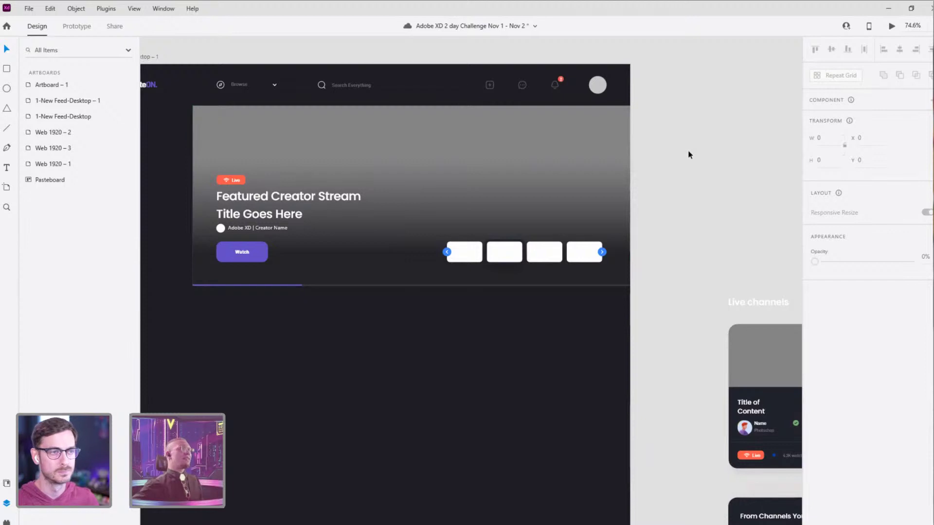
{"action": "scroll", "coordinate": [403, 179], "scroll_direction": "left", "scroll_amount": 3}
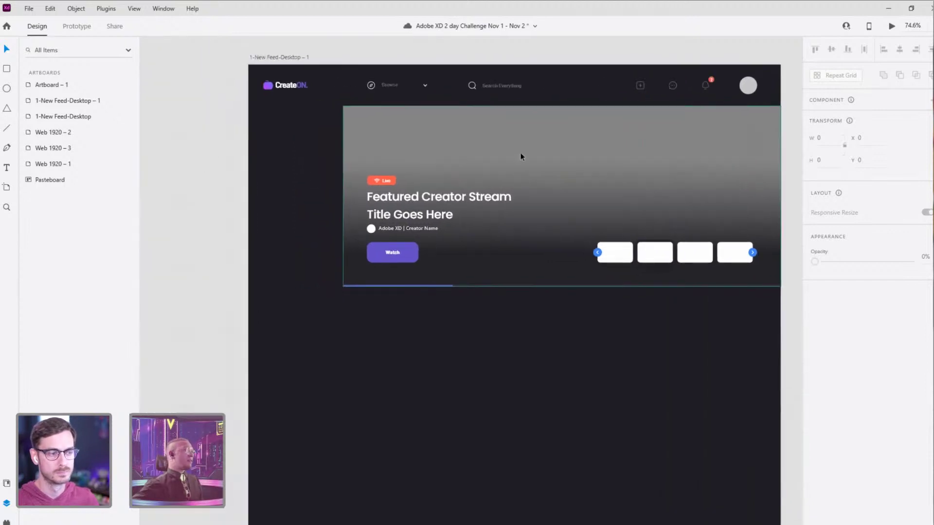
{"action": "left_click", "coordinate": [524, 168]}
{"action": "key", "text": "Escape"}
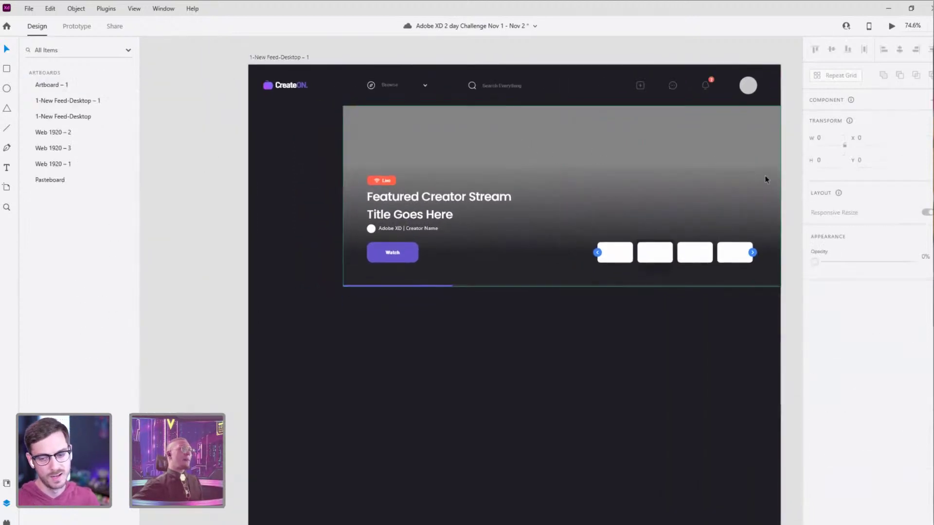
Step: Draw a rectangle about 348 high below the featured banner, starting at the banner's left edge at X 256, Y 704
{"action": "left_click_drag", "start_coordinate": [748, 222], "coordinate": [575, 166]}
{"action": "scroll", "coordinate": [608, 163], "scroll_direction": "down", "scroll_amount": 3}
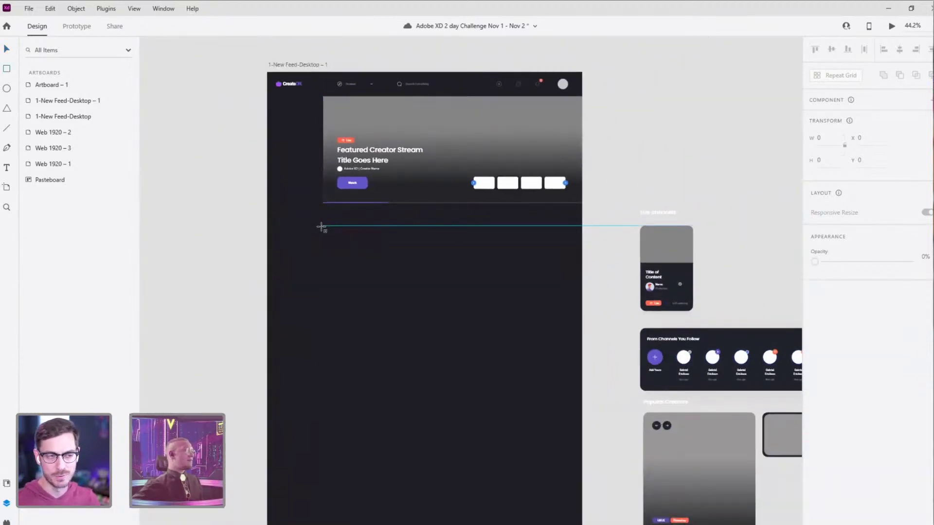
{"action": "mouse_move", "coordinate": [323, 226]}
{"action": "left_mouse_down"}
{"action": "mouse_move", "coordinate": [365, 302]}
{"action": "mouse_move", "coordinate": [375, 302]}
{"action": "left_mouse_up"}
{"action": "scroll", "coordinate": [375, 301], "scroll_direction": "up", "scroll_amount": 3}
{"action": "scroll", "coordinate": [651, 258], "scroll_direction": "down", "scroll_amount": 1}
Step: Check the live channel card's width and set the new rectangle's width to the matching 241
{"action": "mouse_move", "coordinate": [652, 258]}
{"action": "left_mouse_down"}
{"action": "mouse_move", "coordinate": [448, 250]}
{"action": "mouse_move", "coordinate": [428, 266]}
{"action": "left_mouse_up"}
{"action": "left_click", "coordinate": [705, 209]}
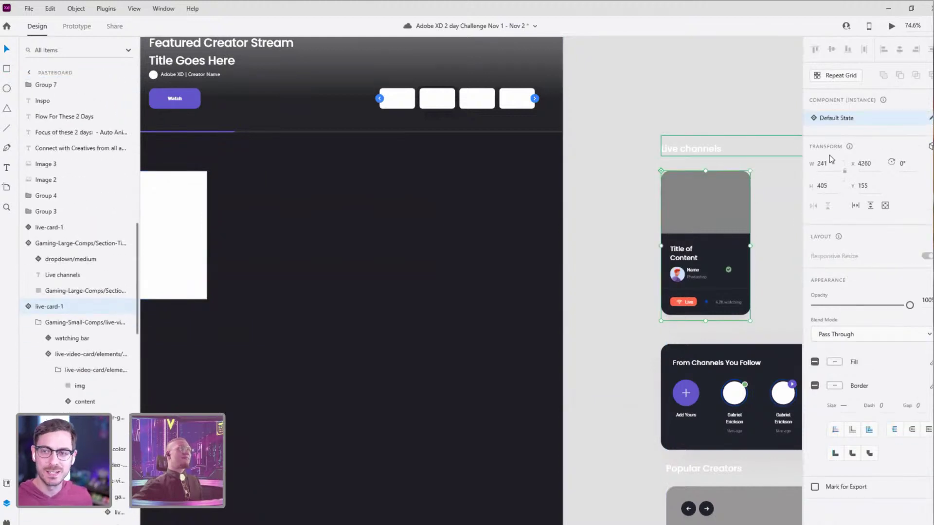
{"action": "left_click", "coordinate": [161, 194]}
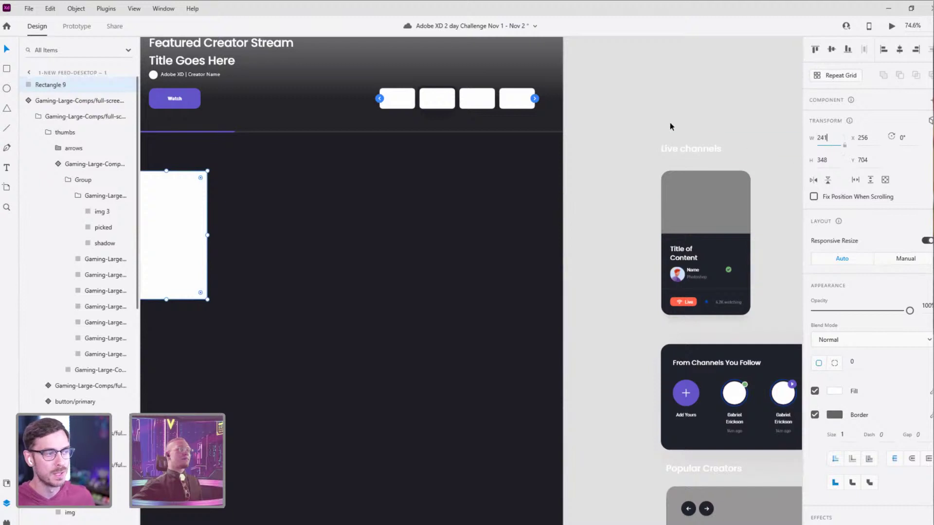
{"action": "type", "text": "241"}
{"action": "key", "text": "Return"}
Step: Check the corner radius of the live card's image area and round all corners of the white rectangle to 24
{"action": "left_click", "coordinate": [441, 186]}
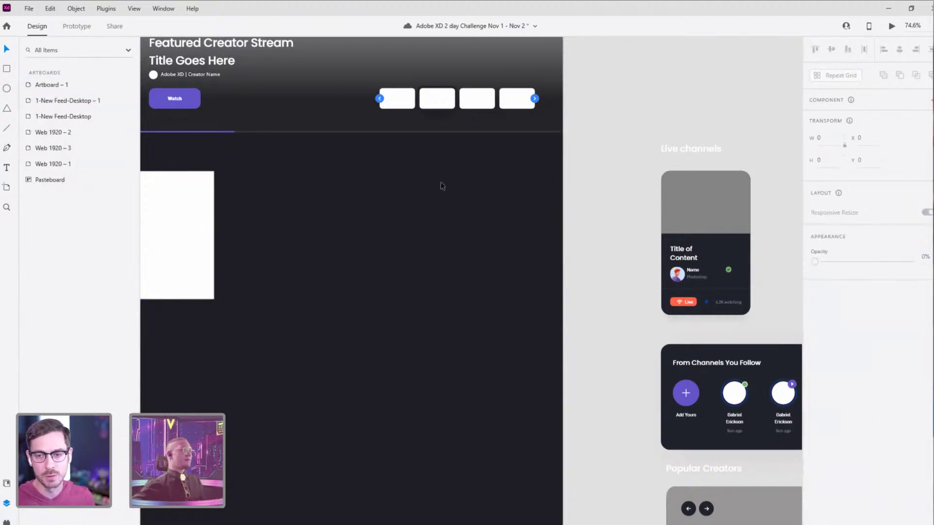
{"action": "scroll", "coordinate": [369, 236], "scroll_direction": "left", "scroll_amount": 3}
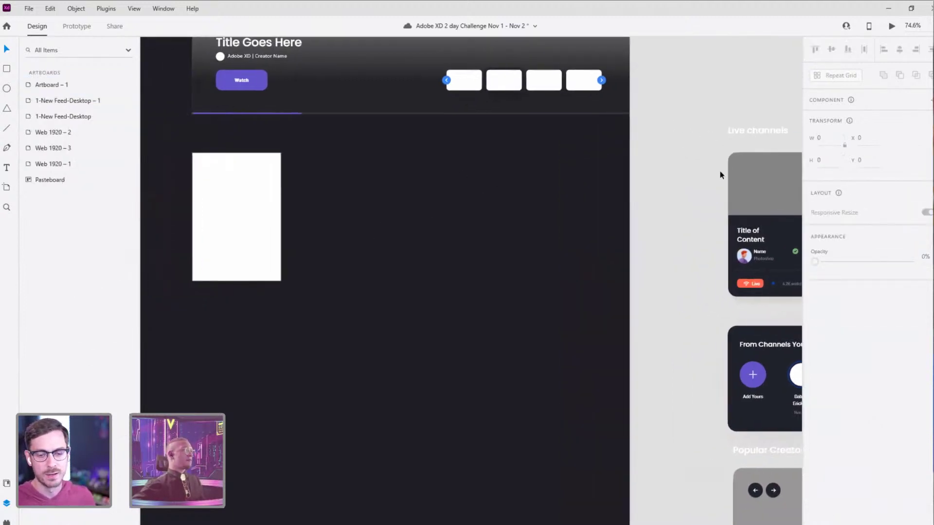
{"action": "left_click", "coordinate": [760, 176]}
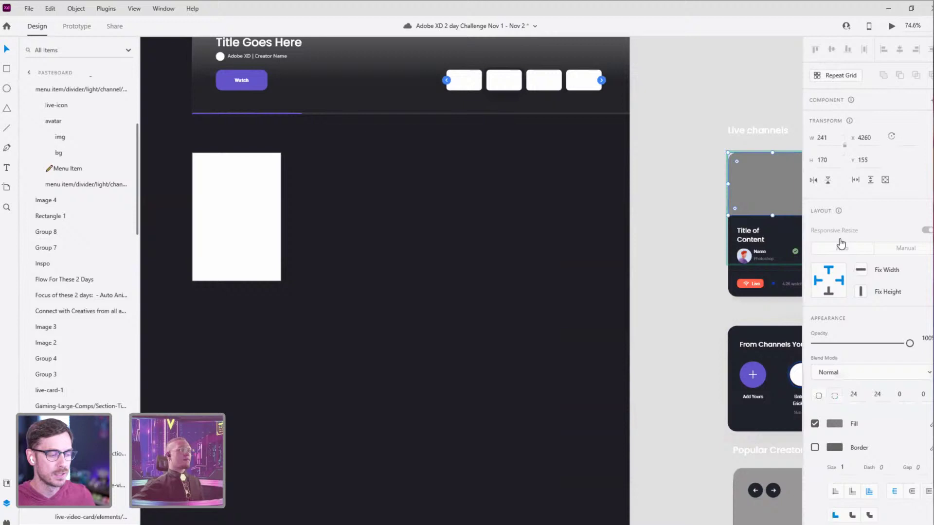
{"action": "left_click", "coordinate": [219, 187]}
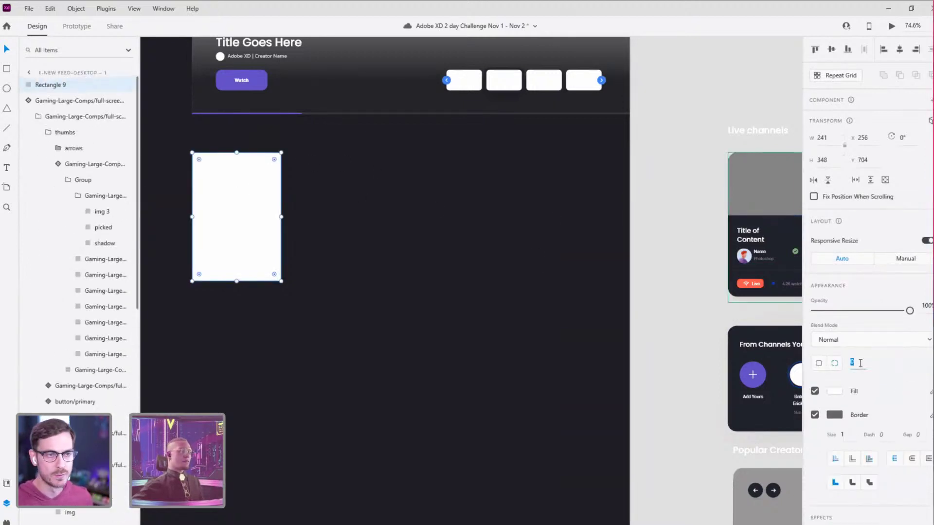
{"action": "left_click", "coordinate": [738, 140]}
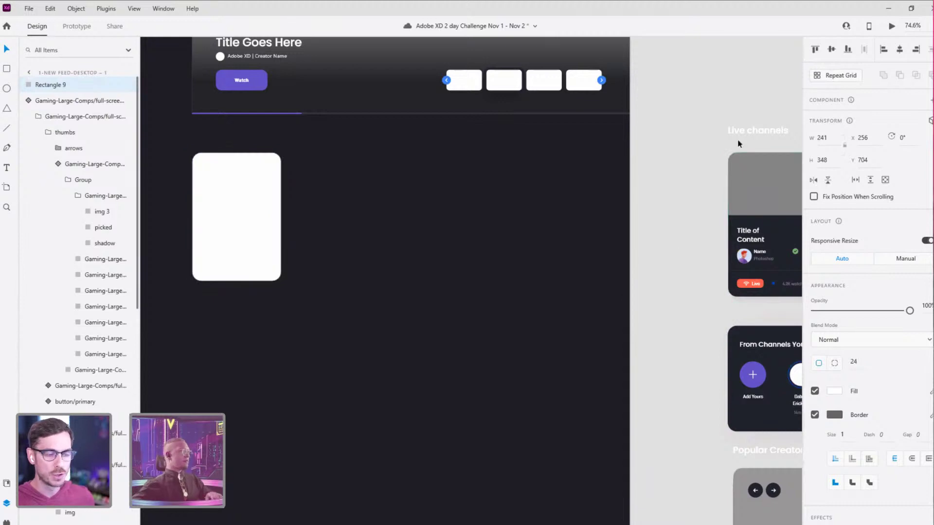
Step: Draw a 241 × 174 rectangle over the lower half of the white card and round its two bottom corners to 24
{"action": "key", "text": "r"}
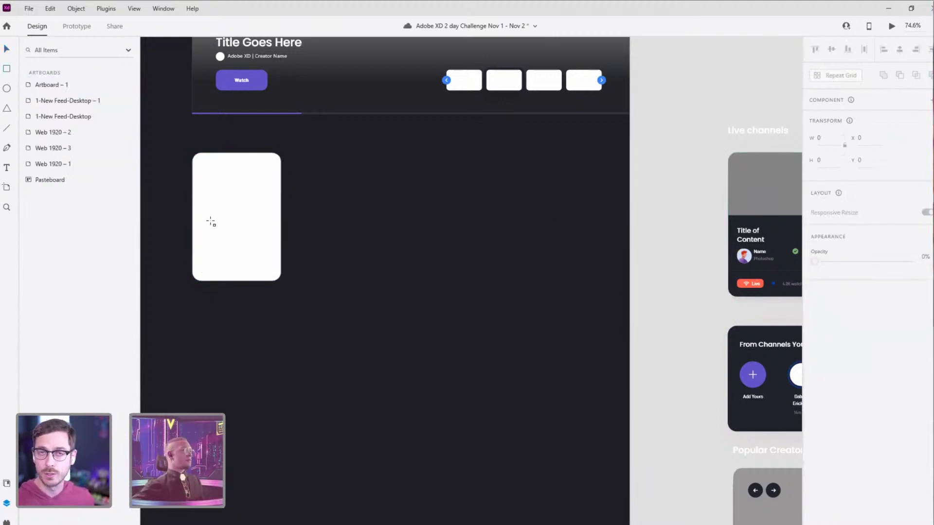
{"action": "left_click_drag", "start_coordinate": [193, 217], "coordinate": [281, 281]}
{"action": "key", "text": "v"}
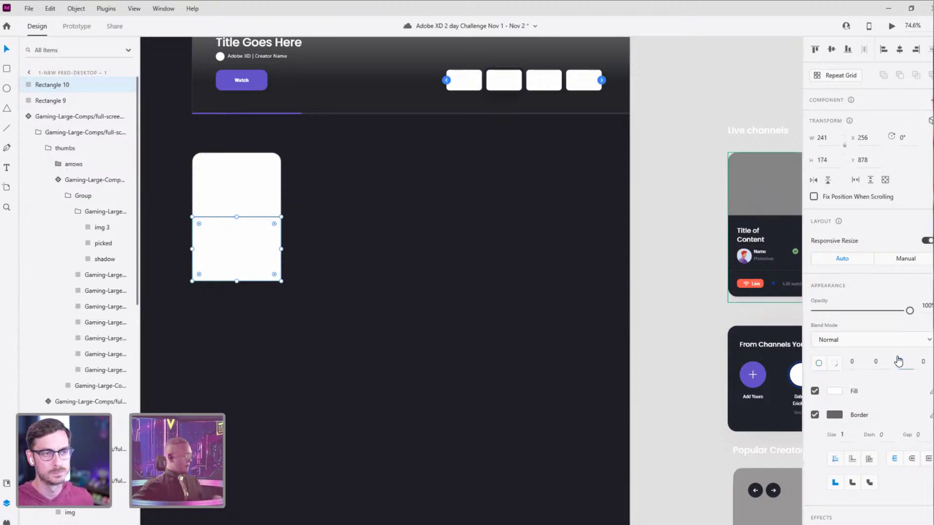
{"action": "key", "text": "Return"}
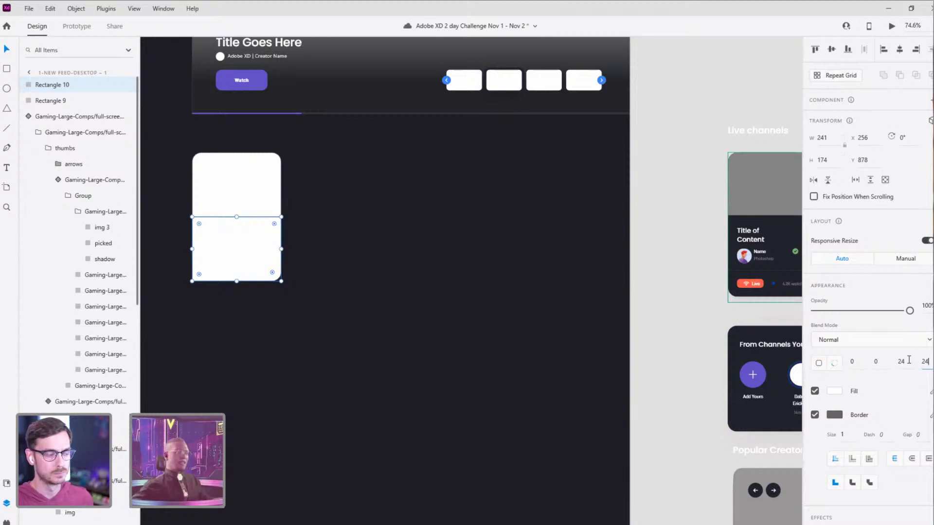
{"action": "key", "text": "Return"}
Step: Fill the lower rectangle with the dark colour sampled from the live channel card and remove its border
{"action": "left_click", "coordinate": [235, 246]}
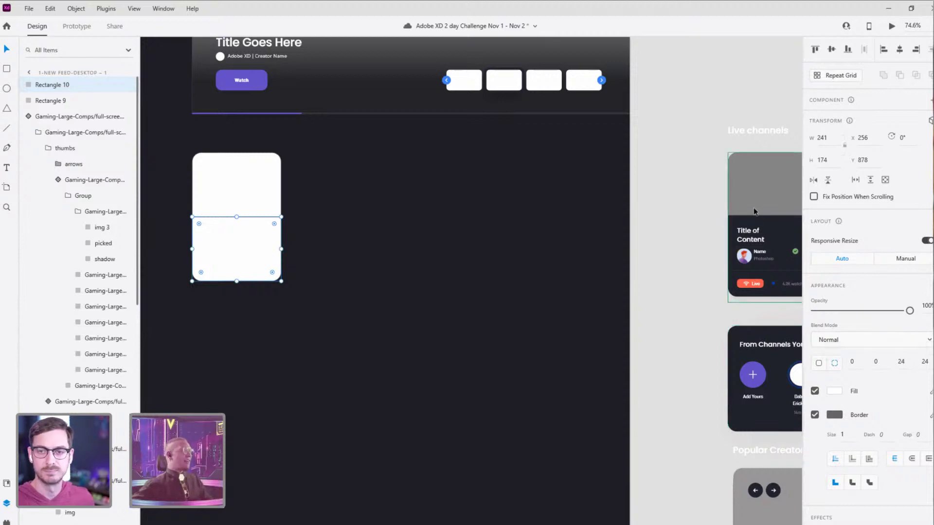
{"action": "key", "text": "i"}
{"action": "left_click", "coordinate": [781, 224]}
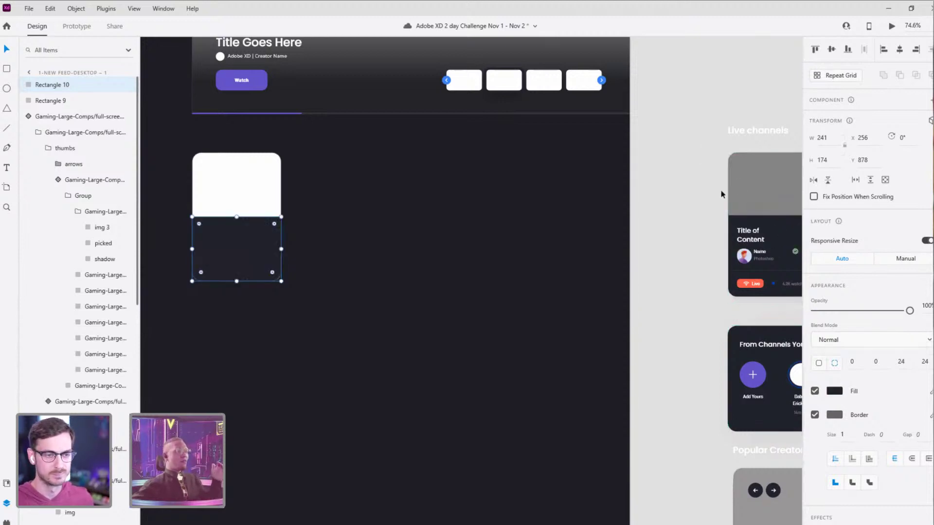
{"action": "left_click", "coordinate": [814, 415]}
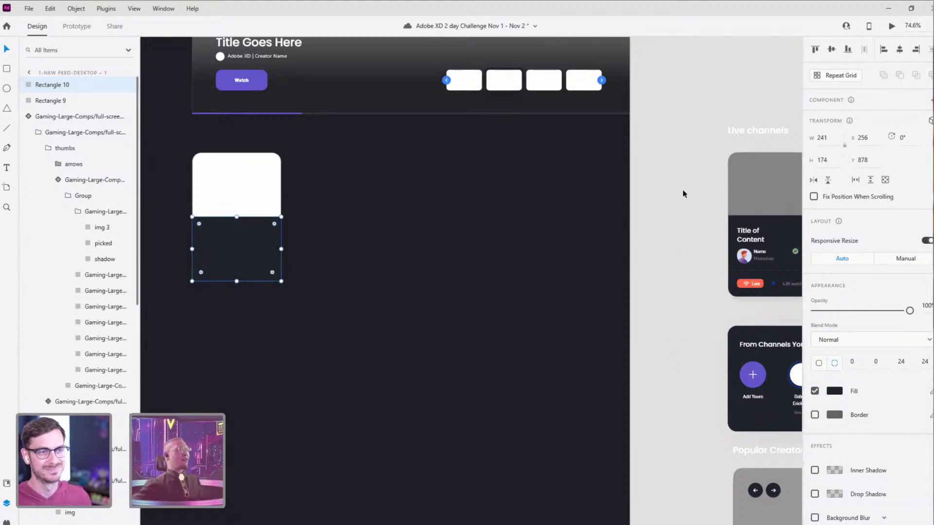
{"action": "left_click", "coordinate": [665, 223]}
{"action": "left_click", "coordinate": [224, 241]}
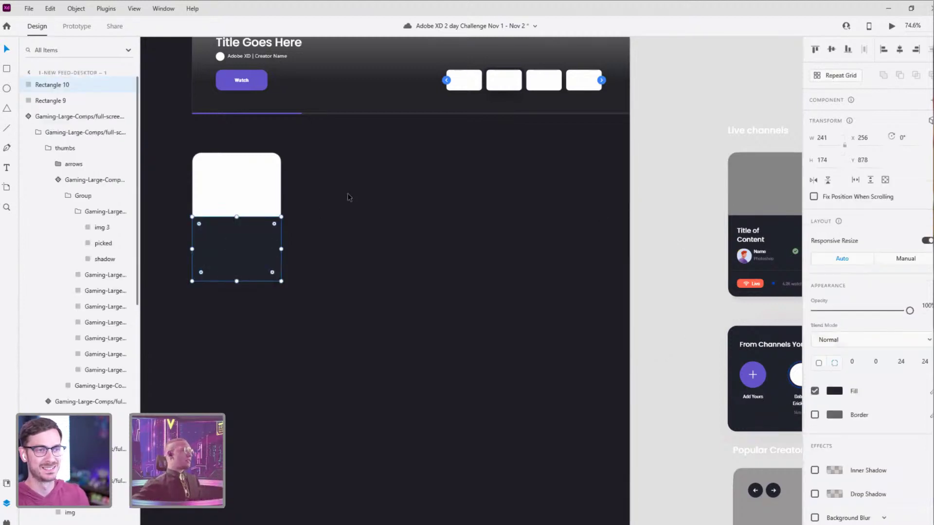
{"action": "left_click", "coordinate": [694, 275]}
{"action": "scroll", "coordinate": [669, 298], "scroll_direction": "up", "scroll_amount": 1}
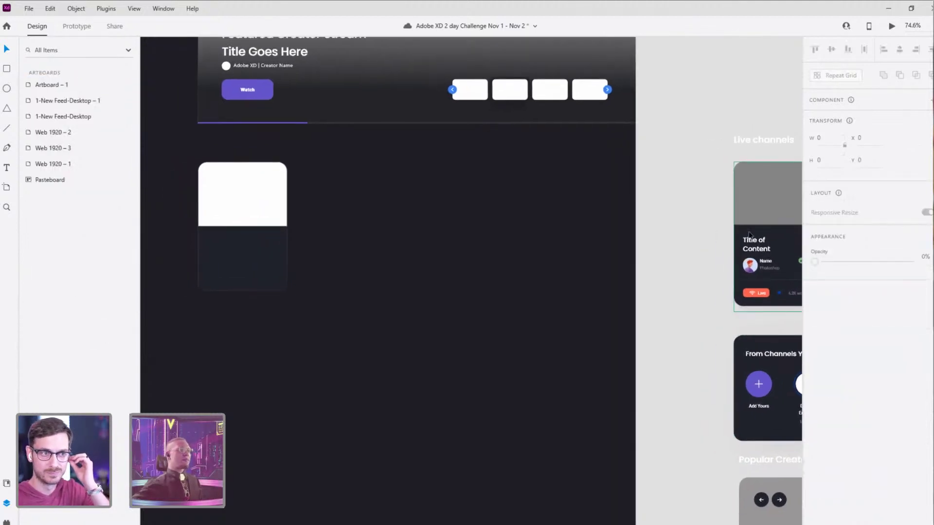
{"action": "left_click", "coordinate": [243, 188]}
{"action": "left_click_drag", "start_coordinate": [683, 221], "coordinate": [647, 197]}
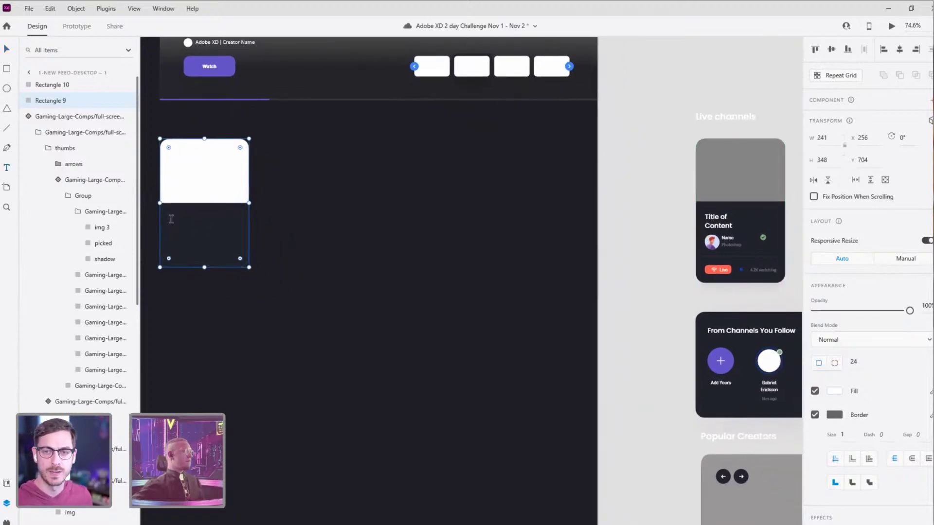
Step: Add a white two-line "Title of Content" text on the card's dark lower half and scale it down to size 22
{"action": "left_click", "coordinate": [171, 219]}
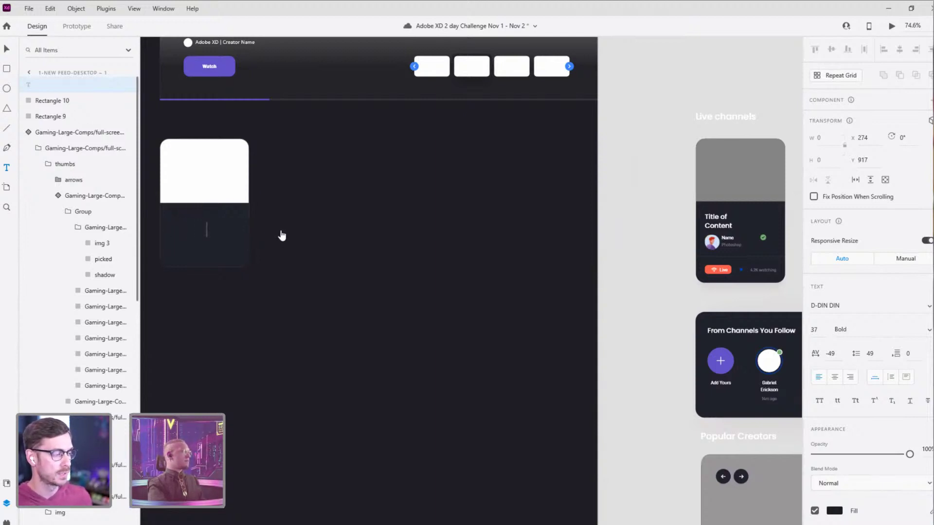
{"action": "type", "text": "Title of Content"}
{"action": "key", "text": "ctrl+a"}
{"action": "left_click", "coordinate": [833, 511]}
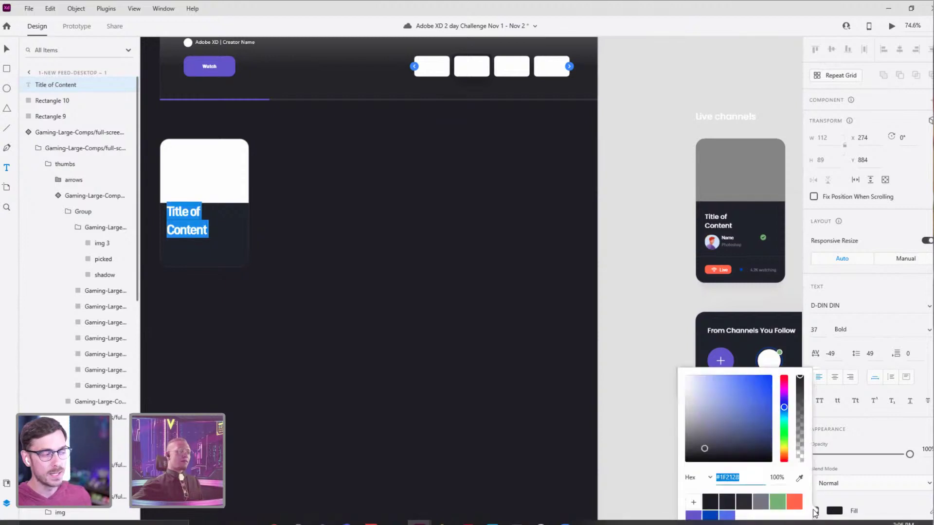
{"action": "key", "text": "Escape"}
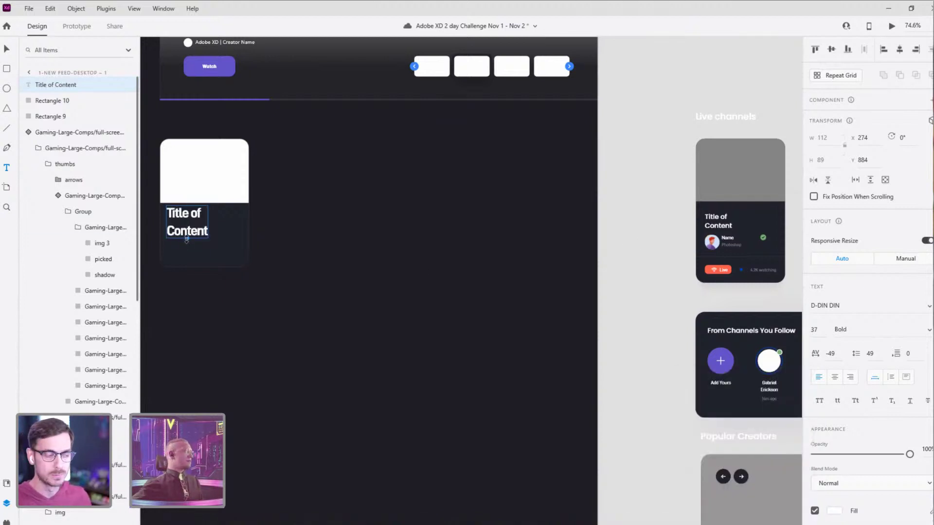
{"action": "left_click_drag", "start_coordinate": [186, 239], "coordinate": [187, 224]}
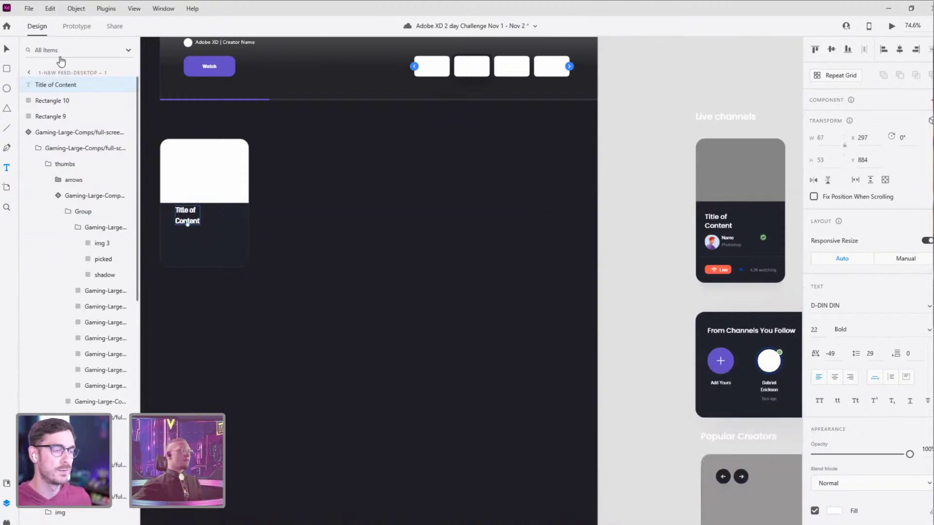
Step: Check the live channel card's title font and change the new title's font to the matching Poppins
{"action": "left_click", "coordinate": [717, 221], "text": "ctrl"}
{"action": "left_click", "coordinate": [187, 217]}
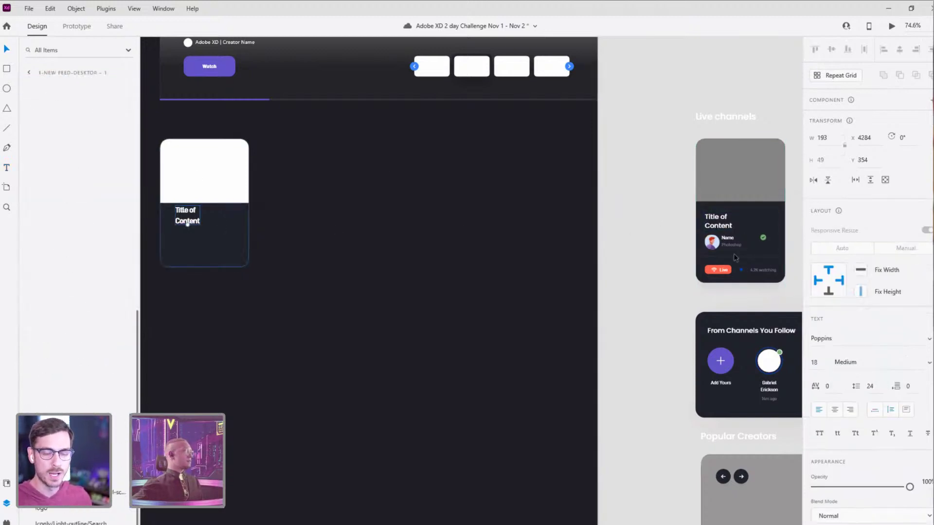
{"action": "left_click", "coordinate": [851, 307]}
{"action": "type", "text": "Popp"}
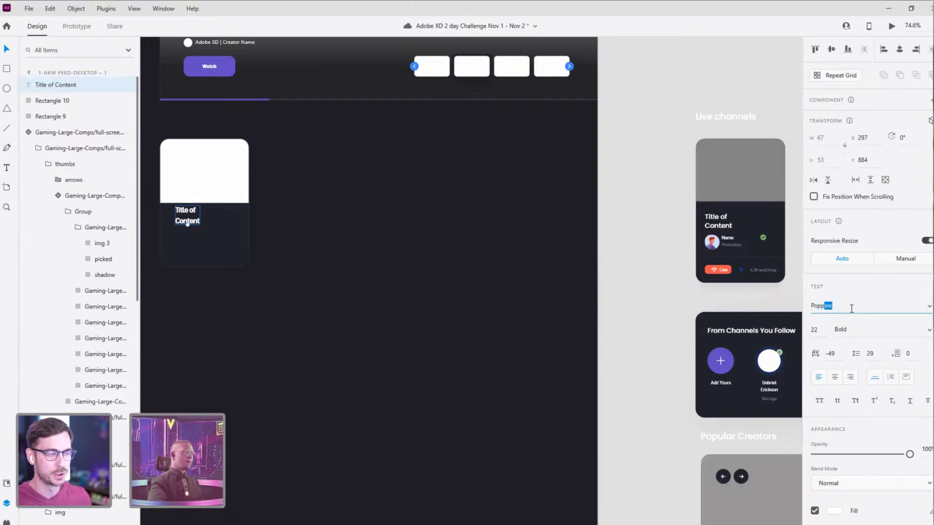
{"action": "key", "text": "Return"}
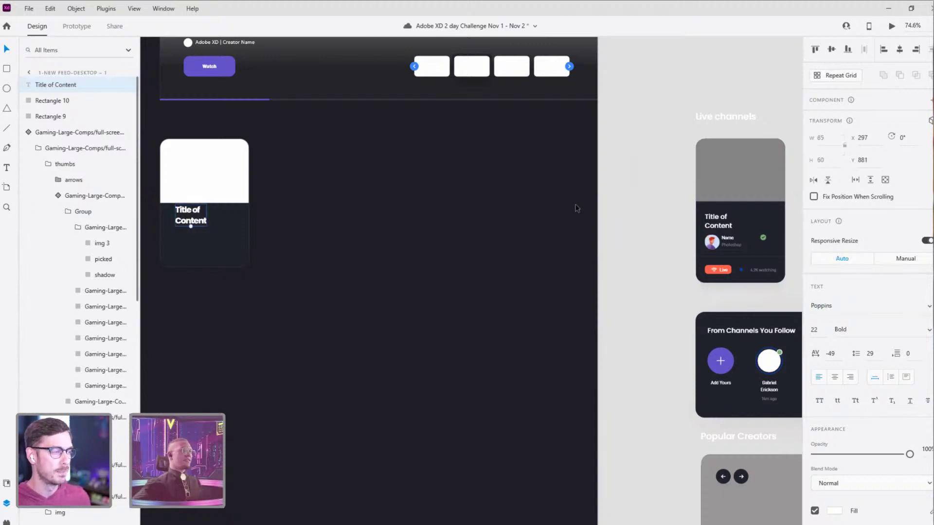
Step: Check the live channel card's title weight and set the new title's weight to the matching Medium
{"action": "left_click", "coordinate": [927, 334]}
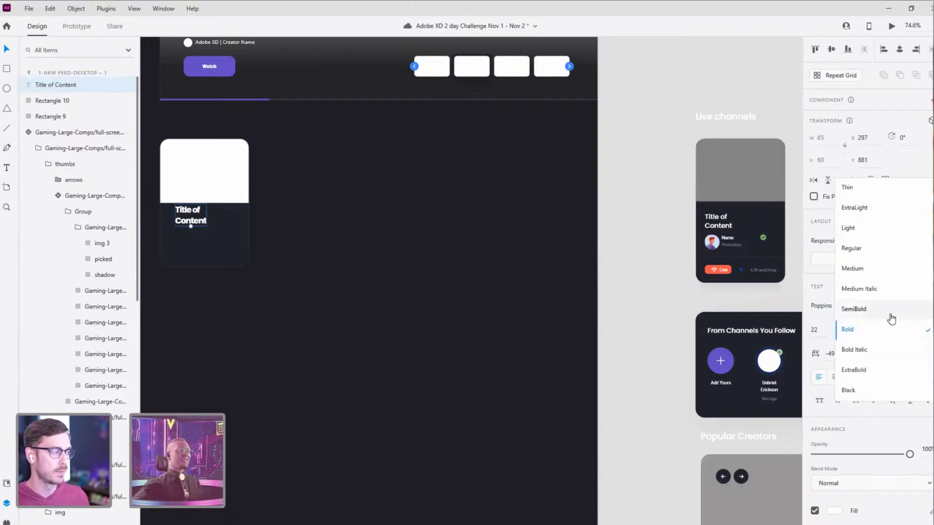
{"action": "left_click", "coordinate": [865, 251]}
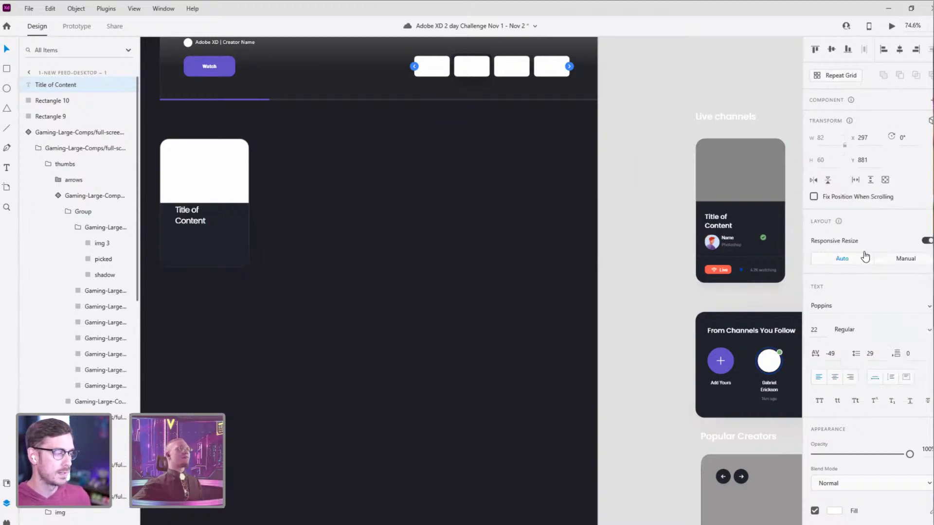
{"action": "double_click", "coordinate": [721, 217]}
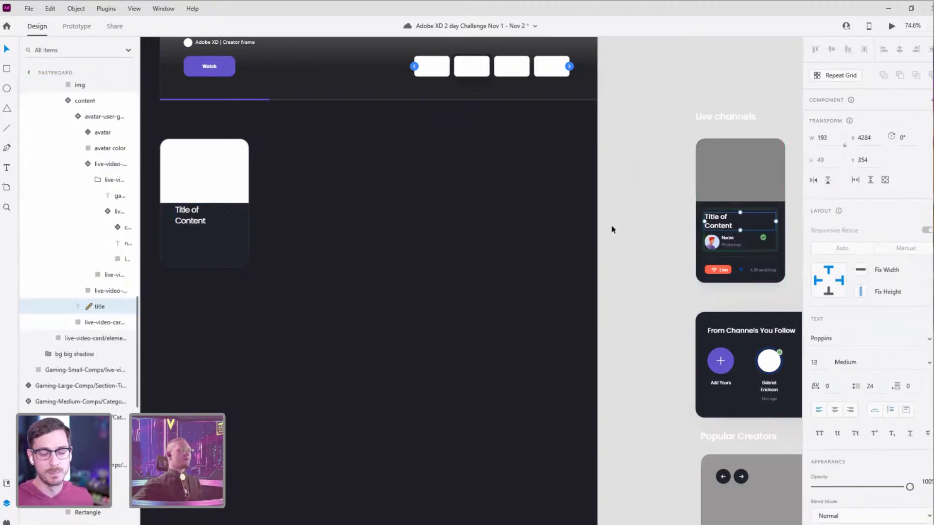
{"action": "double_click", "coordinate": [190, 215]}
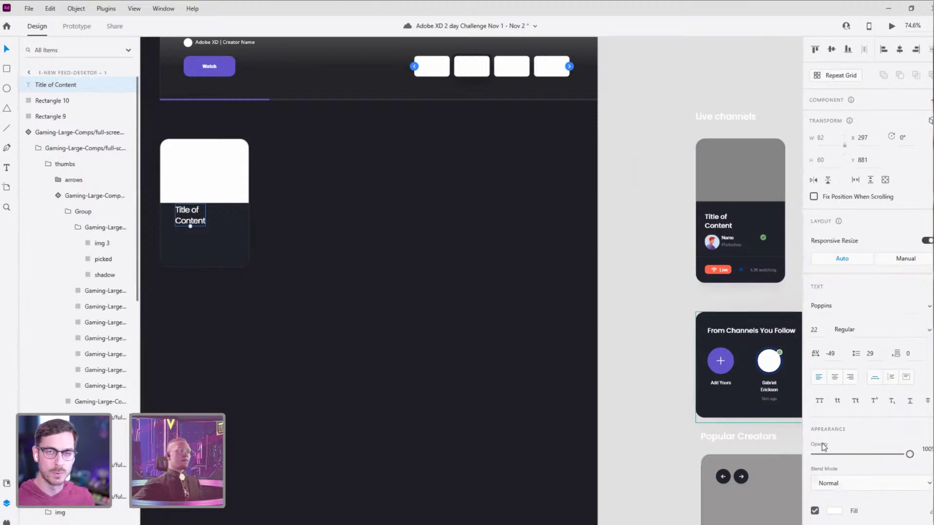
{"action": "left_click", "coordinate": [927, 331]}
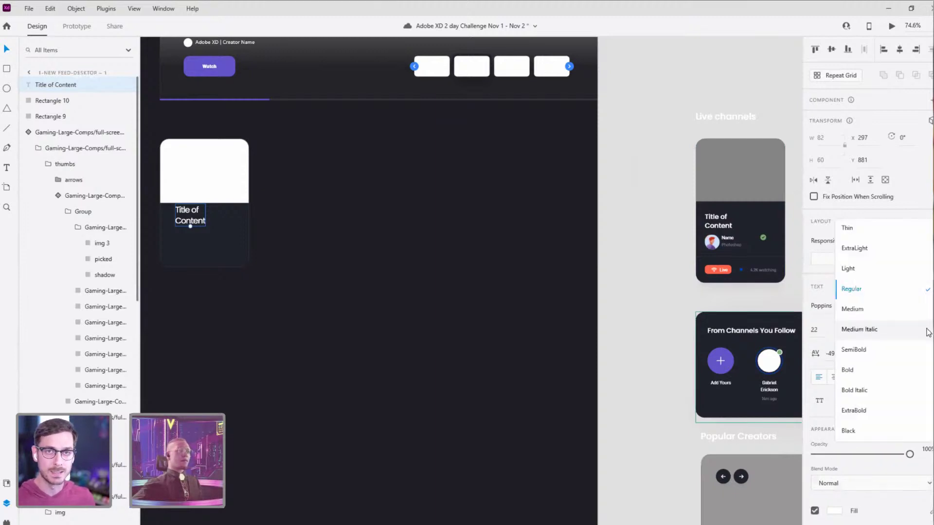
{"action": "left_click", "coordinate": [877, 309]}
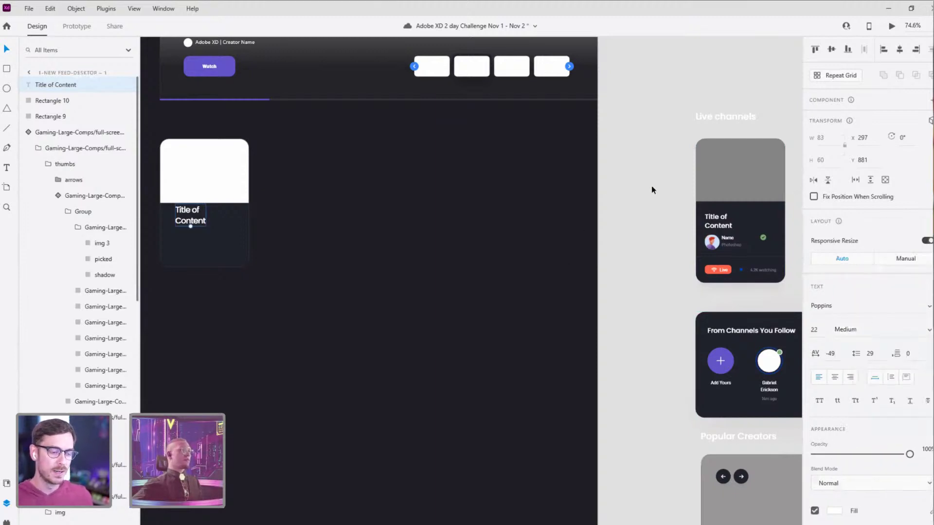
Step: Move the title near the dark area's upper-left corner, to about X 274, Y 893
{"action": "left_click", "coordinate": [425, 263]}
{"action": "left_click", "coordinate": [191, 217]}
{"action": "left_click_drag", "start_coordinate": [191, 218], "coordinate": [183, 221]}
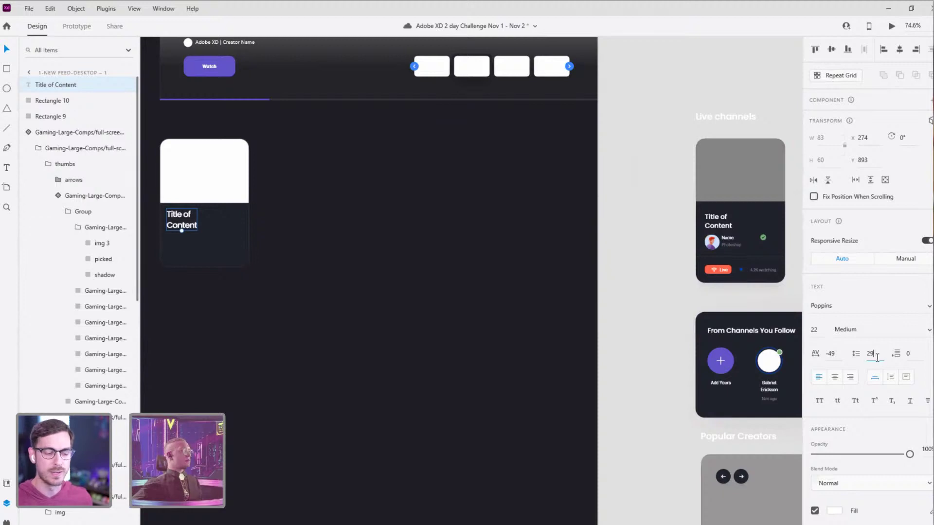
Step: Set the title's line spacing to 26 and its character spacing to 0
{"action": "key", "text": "Down"}
{"action": "key", "text": "Down"}
{"action": "key", "text": "Down"}
{"action": "left_click", "coordinate": [832, 354]}
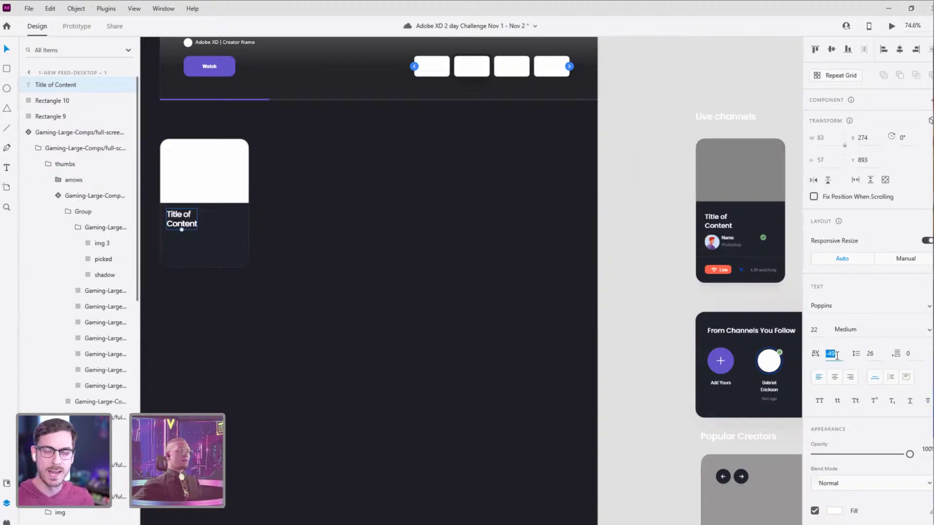
{"action": "type", "text": "0"}
{"action": "key", "text": "Return"}
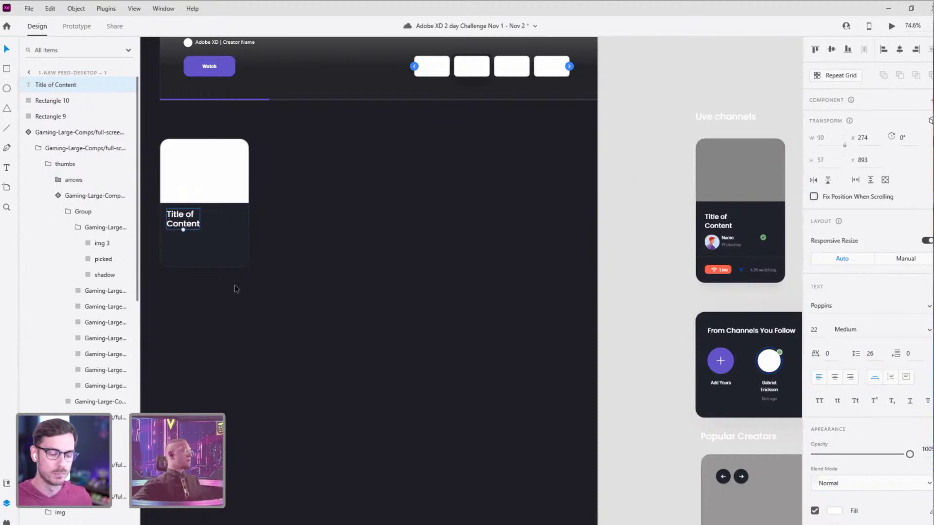
Step: Draw a 45 × 45 circle directly beneath the title, left-aligned with it, and remove its border
{"action": "left_click", "coordinate": [301, 233]}
{"action": "scroll", "coordinate": [302, 232], "scroll_direction": "left", "scroll_amount": 3}
{"action": "key", "text": "e"}
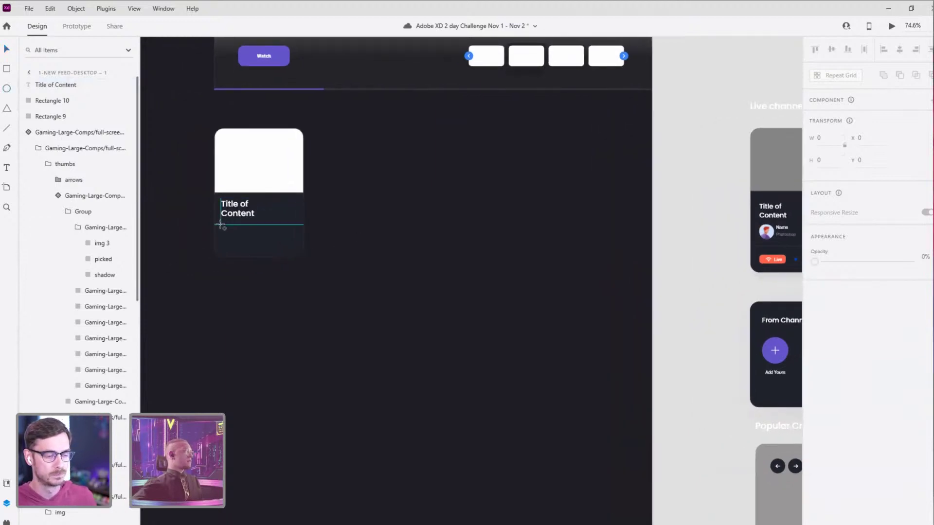
{"action": "mouse_move", "coordinate": [220, 225]}
{"action": "left_mouse_down"}
{"action": "mouse_move", "coordinate": [243, 245]}
{"action": "mouse_move", "coordinate": [232, 235]}
{"action": "left_mouse_up"}
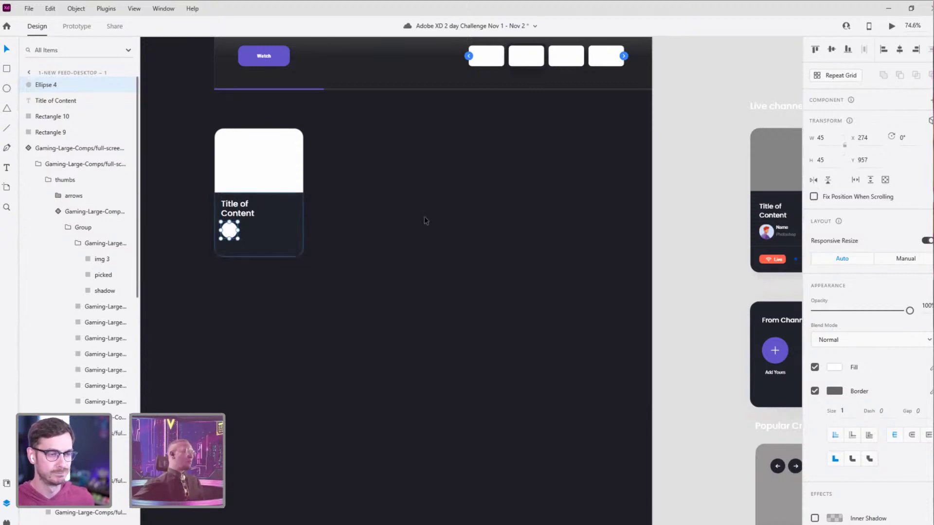
{"action": "left_click", "coordinate": [722, 312]}
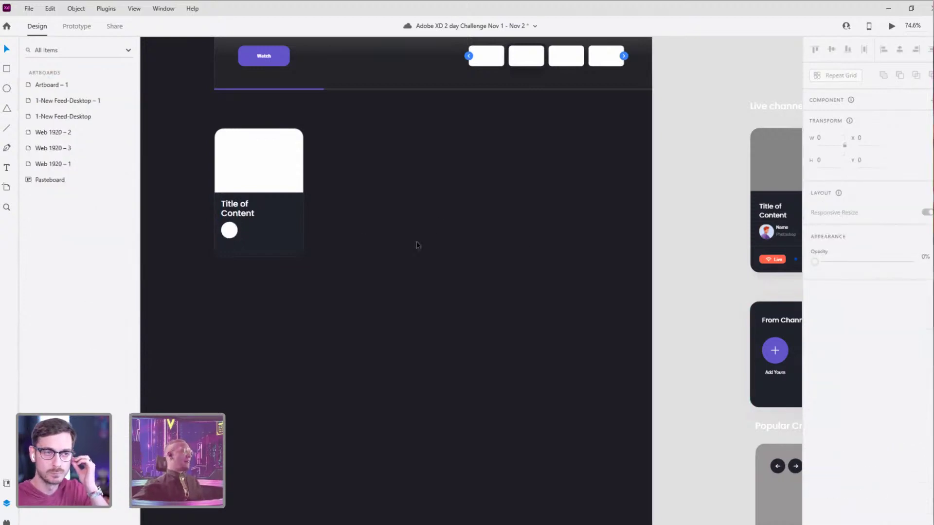
Step: Extend the dark rectangle's upper edge upward to a height of about 185
{"action": "left_click", "coordinate": [289, 235]}
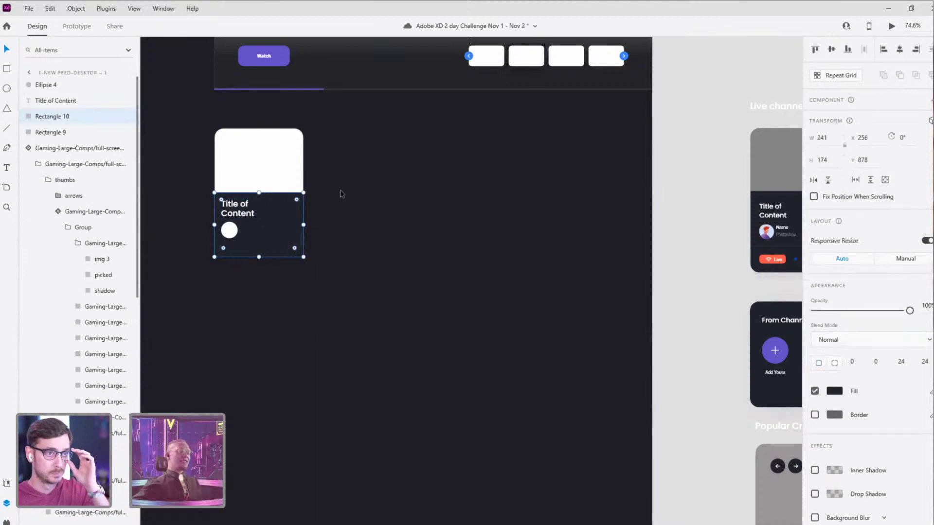
{"action": "left_click", "coordinate": [243, 214]}
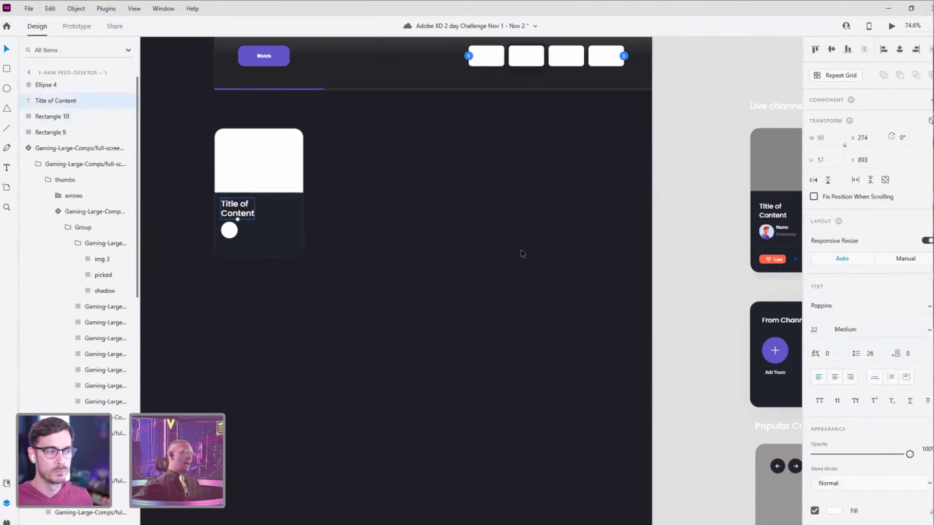
{"action": "scroll", "coordinate": [706, 279], "scroll_direction": "right", "scroll_amount": 1}
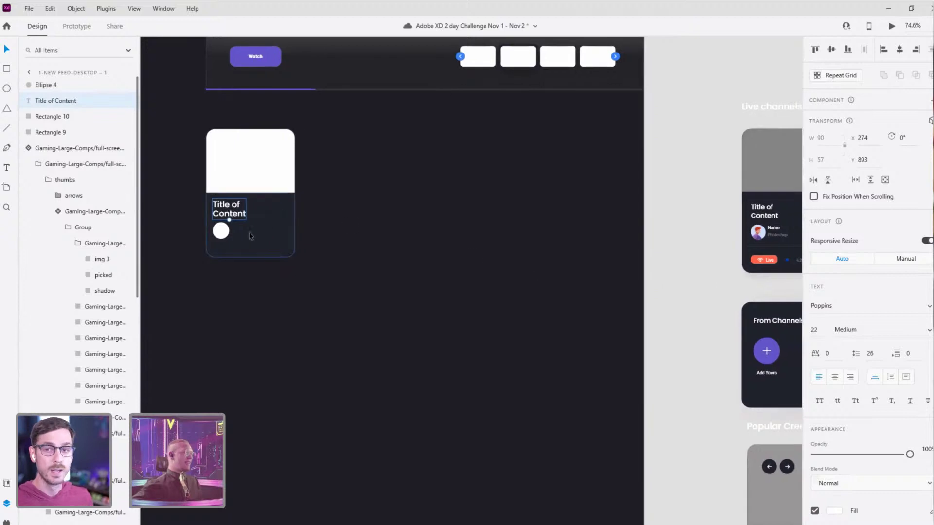
{"action": "left_click", "coordinate": [228, 236]}
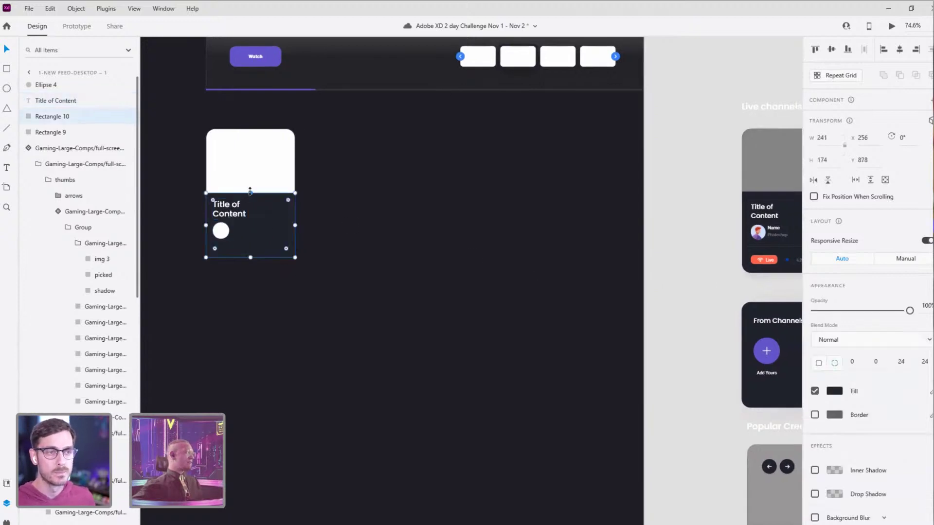
{"action": "left_click", "coordinate": [227, 209]}
{"action": "left_click", "coordinate": [221, 231], "text": "shift"}
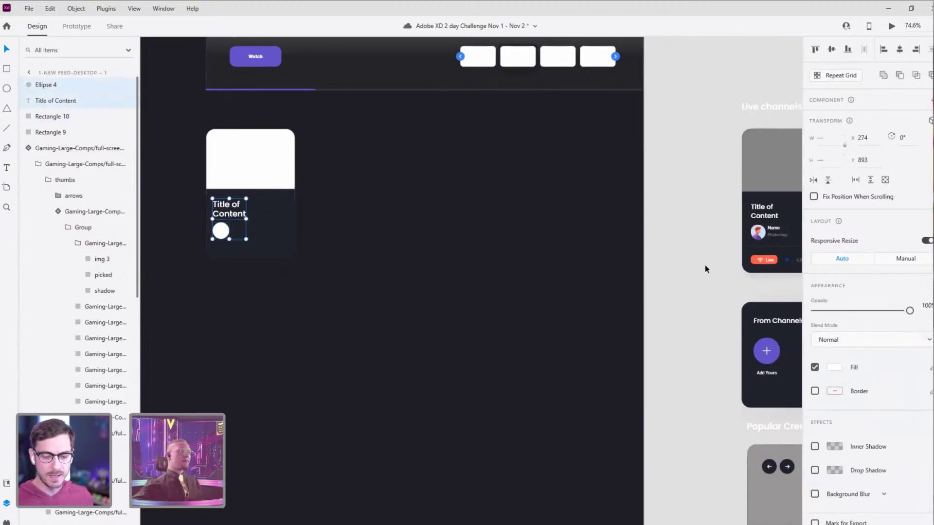
Step: Draw a 241-wide horizontal divider line across the full width of the dark area, just below the circle
{"action": "scroll", "coordinate": [705, 265], "scroll_direction": "down", "scroll_amount": 1}
{"action": "scroll", "coordinate": [704, 265], "scroll_direction": "right", "scroll_amount": 2}
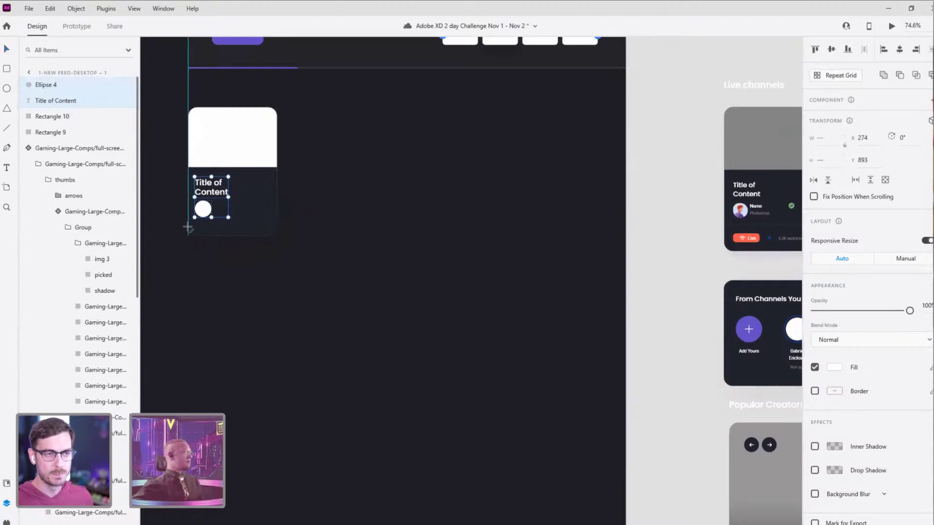
{"action": "left_click_drag", "start_coordinate": [188, 217], "coordinate": [277, 218]}
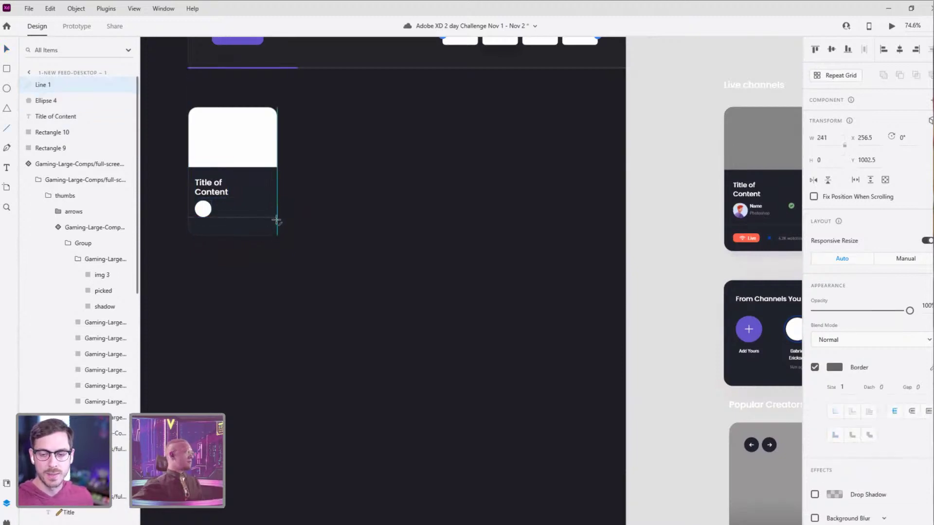
Step: Raise the dark rectangle's upper edge to give it a height of about 200
{"action": "left_click", "coordinate": [242, 222]}
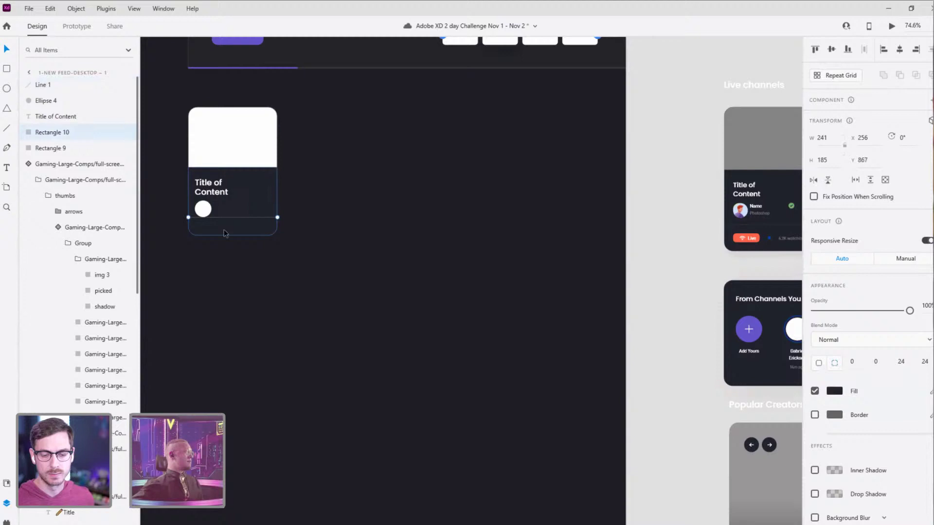
{"action": "left_click", "coordinate": [215, 190]}
{"action": "left_click", "coordinate": [234, 173]}
{"action": "left_click_drag", "start_coordinate": [233, 167], "coordinate": [233, 161]}
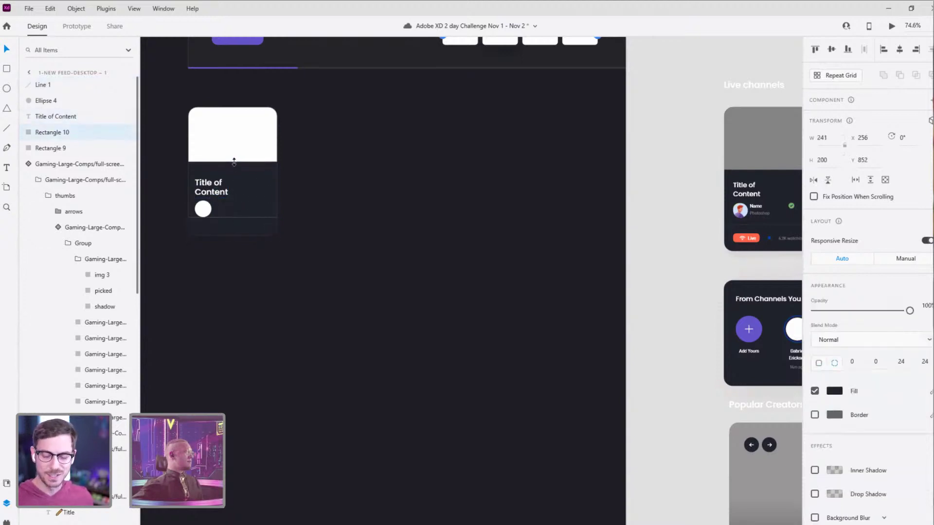
Step: Shift the title and the circle upward above the divider line, keeping a small gap between them
{"action": "left_click", "coordinate": [213, 192]}
{"action": "left_click_drag", "start_coordinate": [213, 193], "coordinate": [208, 203]}
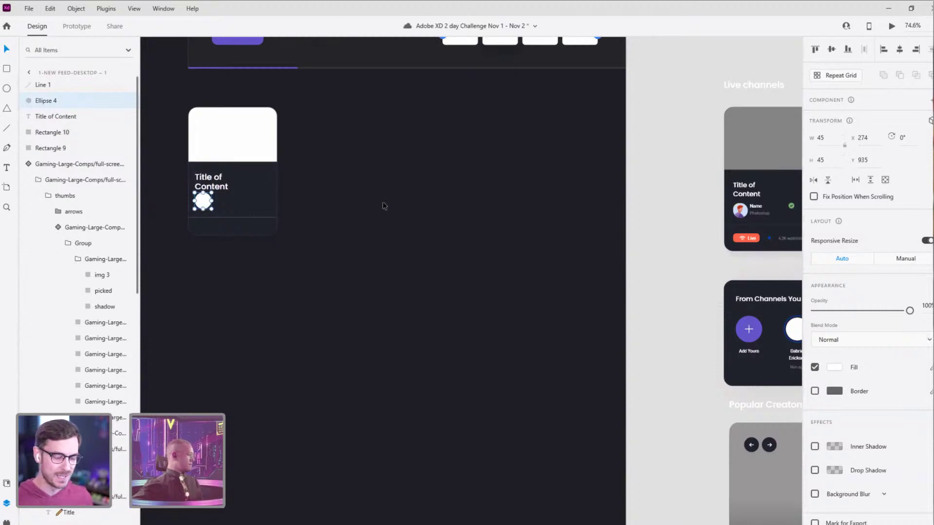
{"action": "left_click", "coordinate": [358, 215]}
{"action": "left_click", "coordinate": [204, 202]}
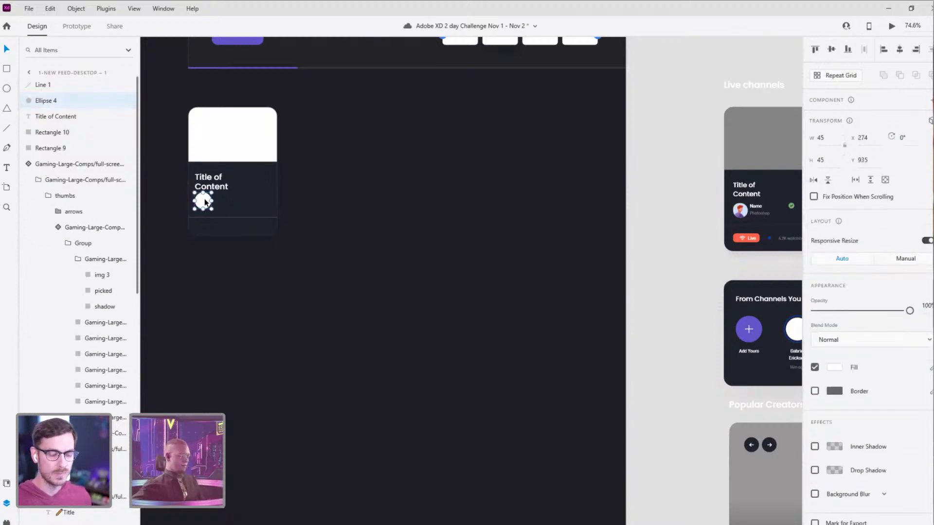
{"action": "left_click", "coordinate": [298, 223]}
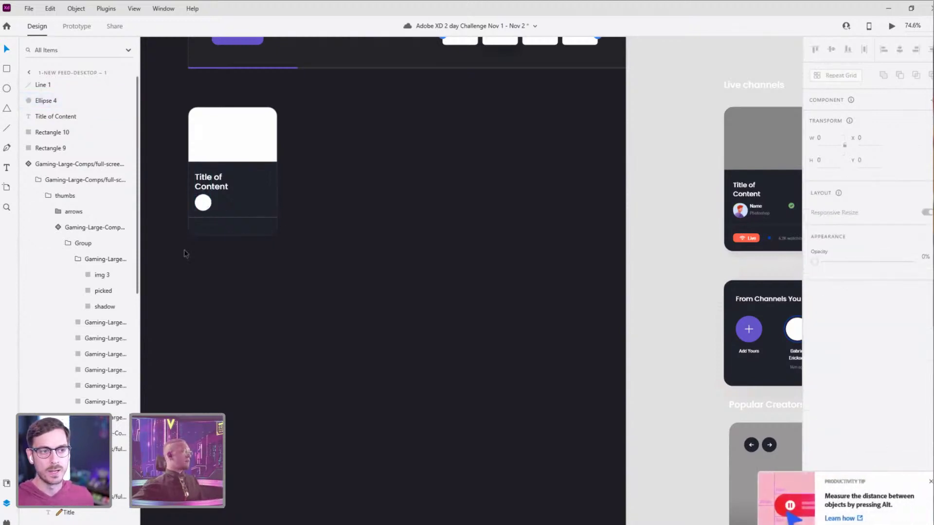
{"action": "scroll", "coordinate": [185, 253], "scroll_direction": "up", "scroll_amount": 2}
{"action": "scroll", "coordinate": [221, 256], "scroll_direction": "left", "scroll_amount": 3}
{"action": "scroll", "coordinate": [221, 256], "scroll_direction": "up", "scroll_amount": 1}
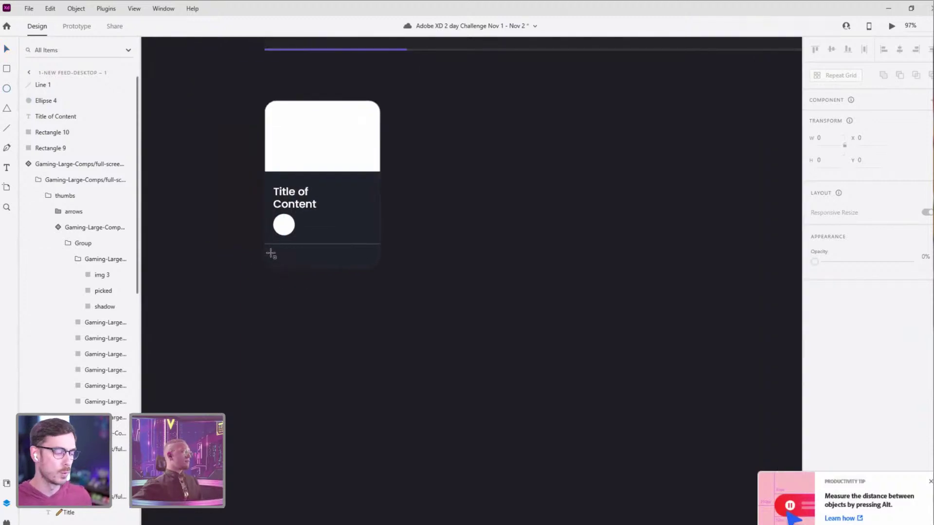
{"action": "mouse_move", "coordinate": [268, 253]}
{"action": "left_mouse_down"}
{"action": "mouse_move", "coordinate": [323, 263]}
{"action": "mouse_move", "coordinate": [297, 261]}
{"action": "left_mouse_up"}
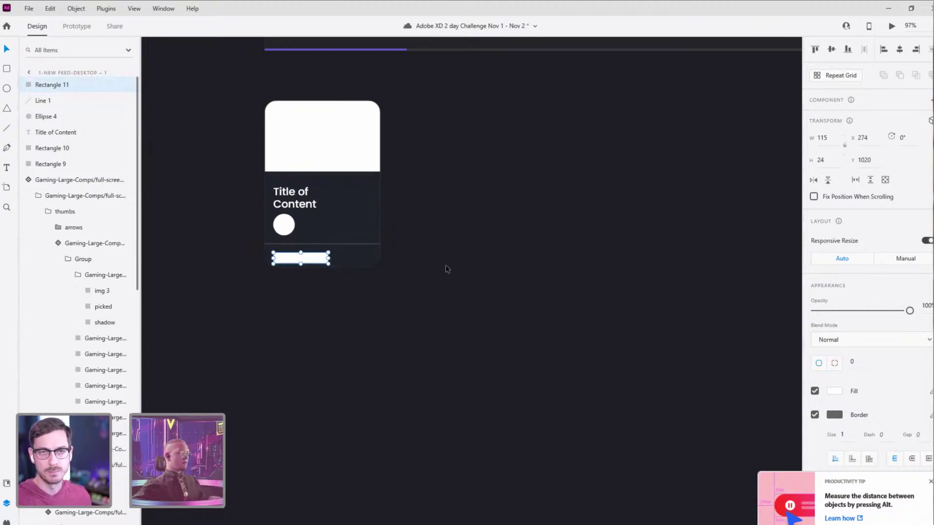
{"action": "key", "text": "Delete"}
Step: Draw a 95 by 32 pill with a corner radius of 16 below the divider, aligned with the circle's left edge
{"action": "key", "text": "r"}
{"action": "left_click_drag", "start_coordinate": [271, 251], "coordinate": [313, 241]}
{"action": "scroll", "coordinate": [297, 263], "scroll_direction": "up", "scroll_amount": 5}
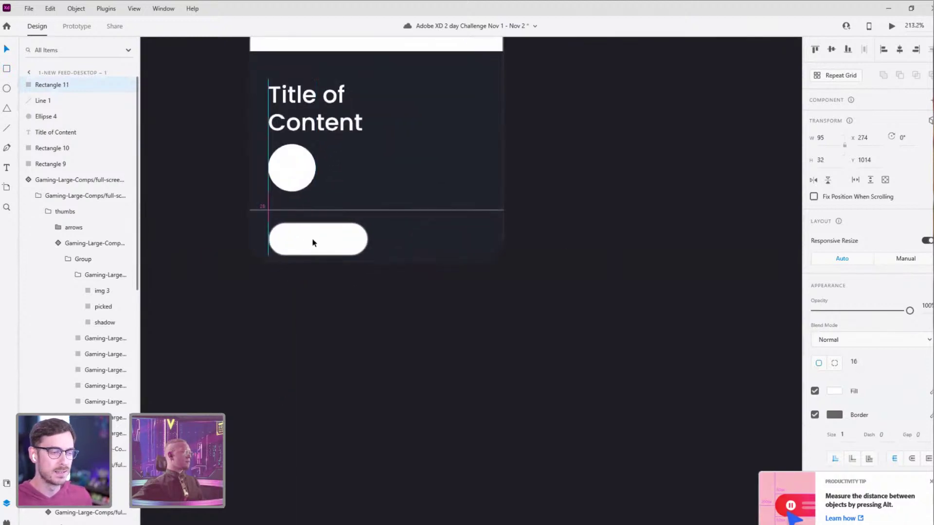
Step: Remove the pill's border and fill it with the saved orange-red swatch
{"action": "scroll", "coordinate": [516, 238], "scroll_direction": "down", "scroll_amount": 3}
{"action": "left_click", "coordinate": [834, 414]}
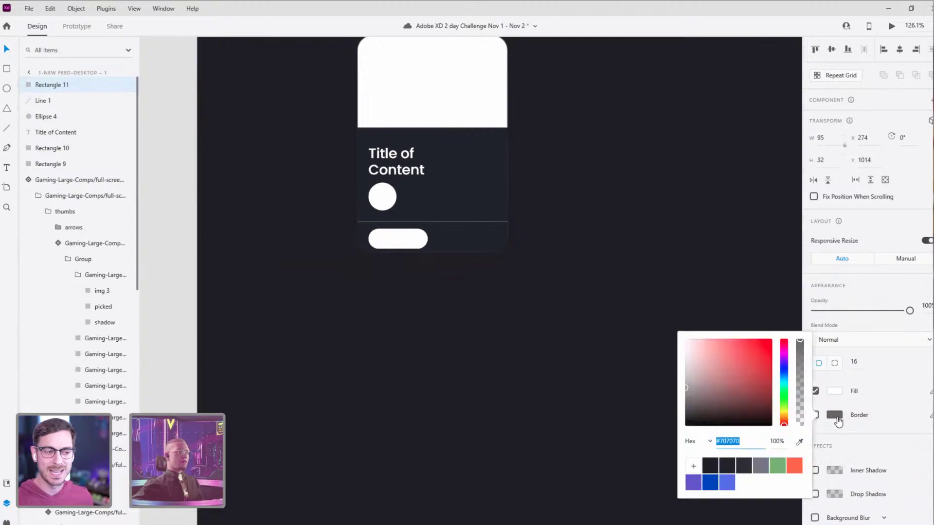
{"action": "left_click", "coordinate": [794, 465]}
{"action": "left_click", "coordinate": [815, 415]}
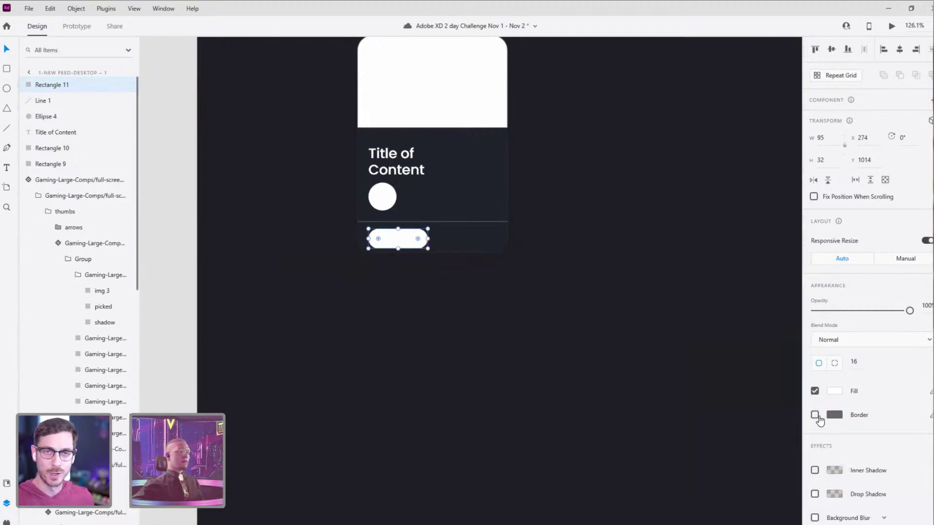
{"action": "left_click", "coordinate": [834, 392]}
{"action": "left_click", "coordinate": [792, 445]}
{"action": "left_click", "coordinate": [550, 260]}
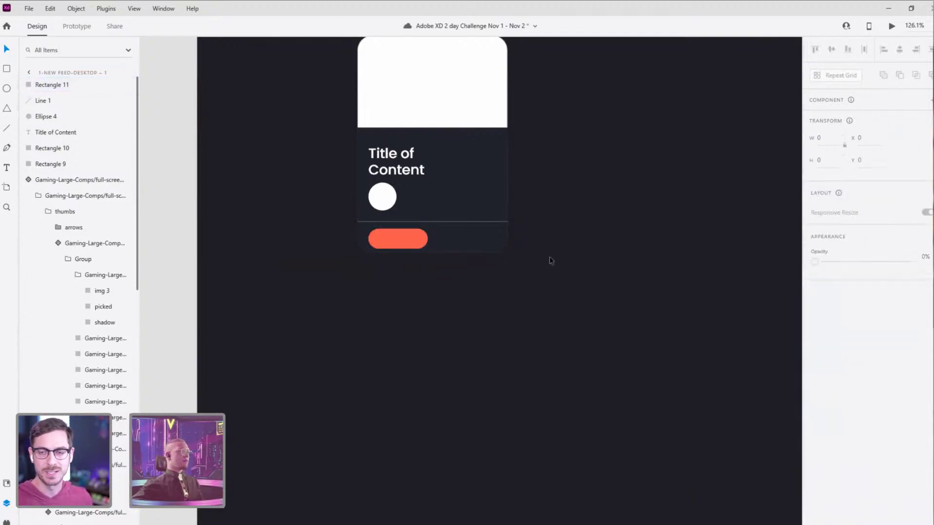
Step: Extend the dark card rectangle's lower edge downward to a height of about 233
{"action": "scroll", "coordinate": [640, 249], "scroll_direction": "down", "scroll_amount": 3}
{"action": "left_click_drag", "start_coordinate": [494, 354], "coordinate": [334, 316]}
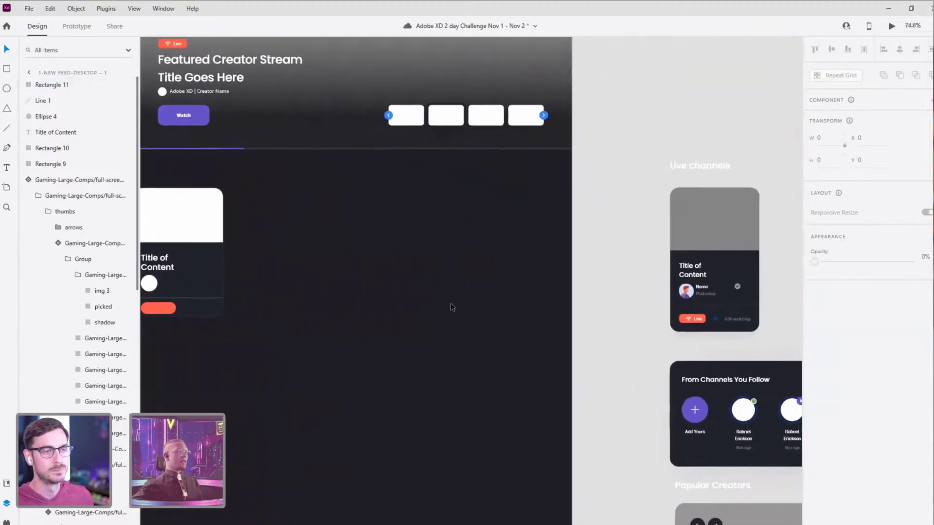
{"action": "scroll", "coordinate": [452, 309], "scroll_direction": "down", "scroll_amount": 2}
{"action": "left_click_drag", "start_coordinate": [436, 309], "coordinate": [525, 292]}
{"action": "left_click", "coordinate": [345, 292]}
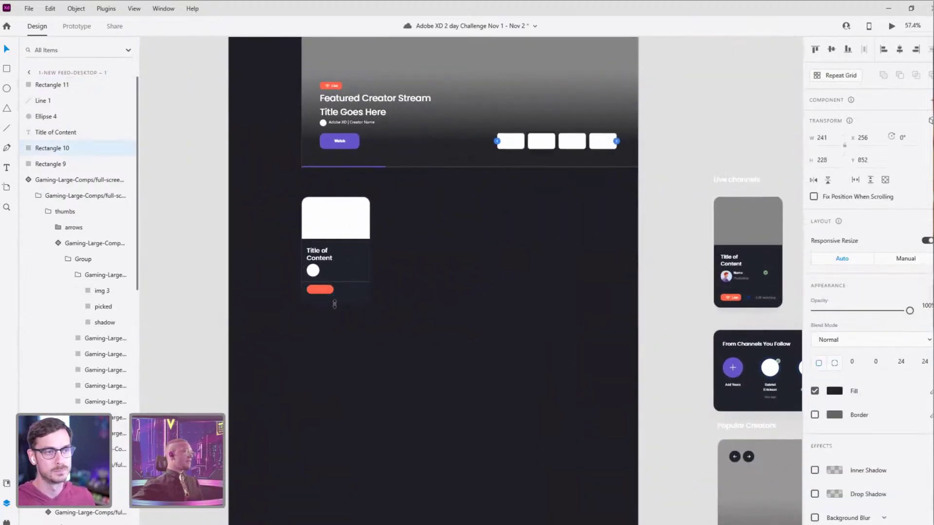
{"action": "scroll", "coordinate": [334, 302], "scroll_direction": "up", "scroll_amount": 3}
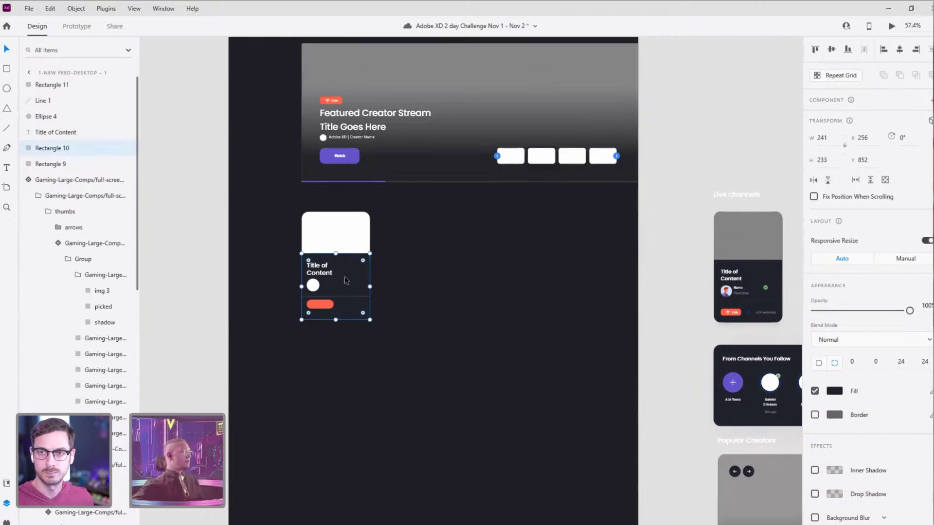
Step: Remove the border from the white rounded rectangle behind the card
{"action": "scroll", "coordinate": [330, 298], "scroll_direction": "up", "scroll_amount": 4}
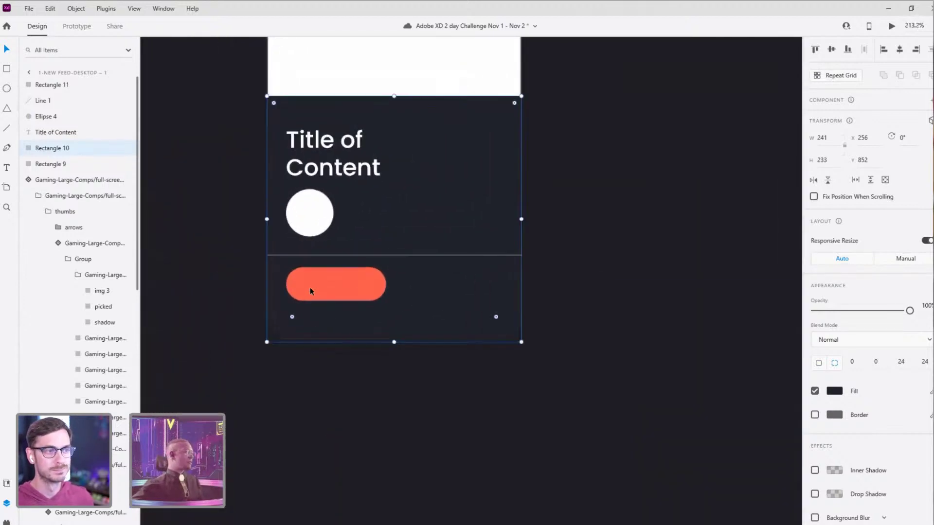
{"action": "left_click_drag", "start_coordinate": [433, 297], "coordinate": [472, 290]}
{"action": "key", "text": "ctrl+z"}
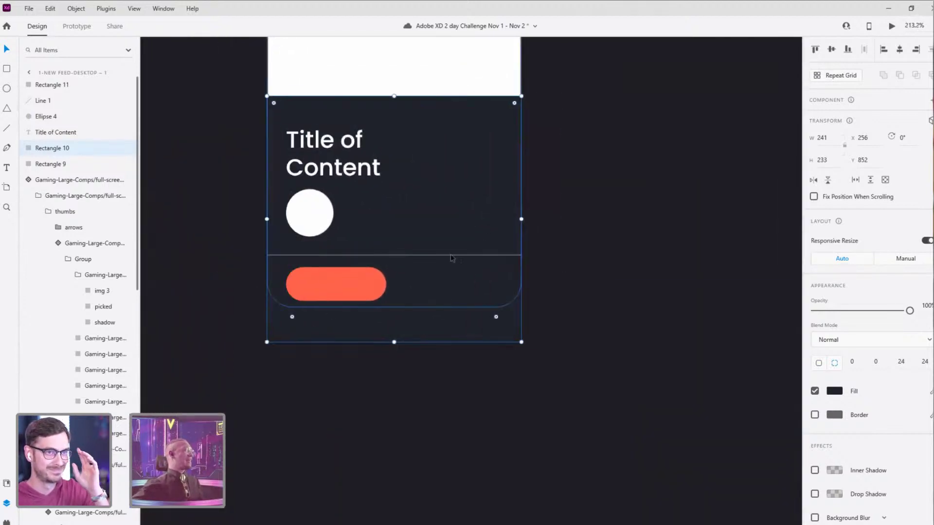
{"action": "left_click", "coordinate": [395, 83]}
{"action": "left_click", "coordinate": [815, 414]}
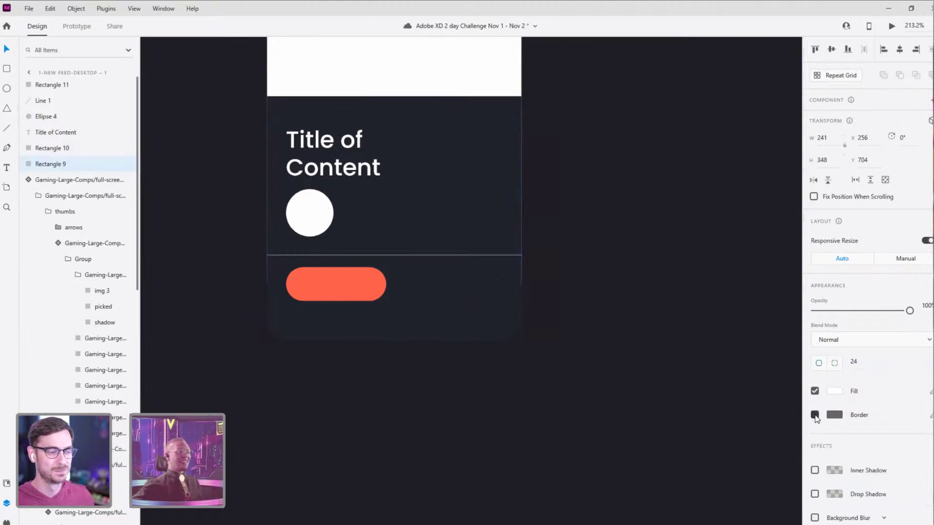
Step: Nudge the orange-red pill 10 units down to Y 1024
{"action": "scroll", "coordinate": [509, 154], "scroll_direction": "down", "scroll_amount": 3}
{"action": "left_click", "coordinate": [460, 337]}
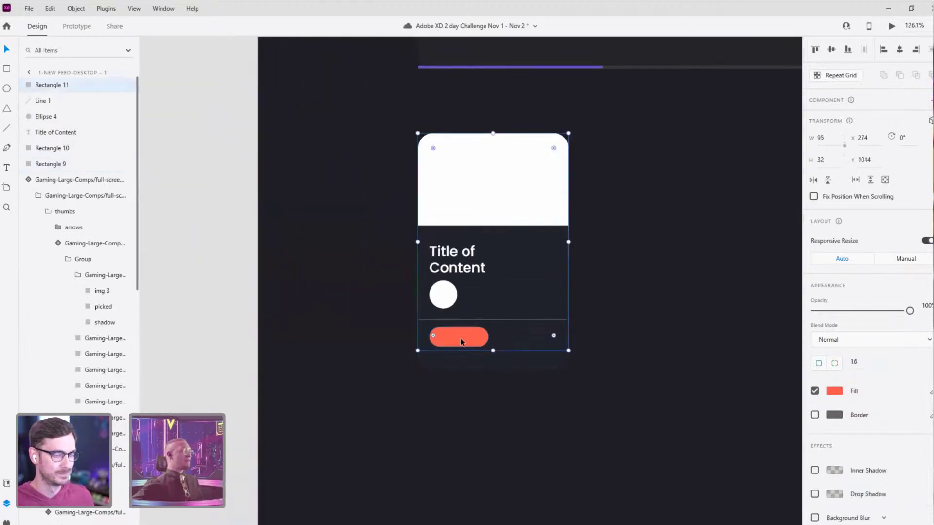
{"action": "key", "text": "shift+Down"}
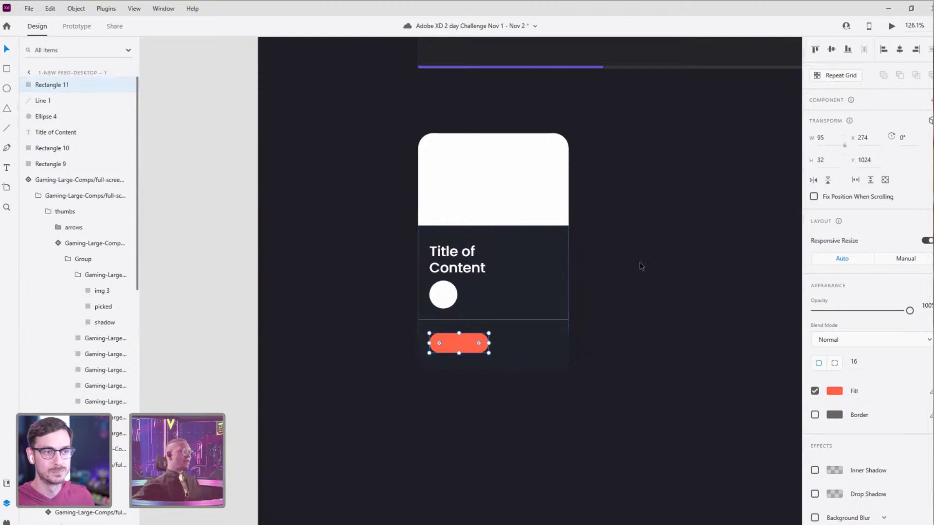
{"action": "left_click", "coordinate": [504, 192]}
{"action": "left_click_drag", "start_coordinate": [471, 200], "coordinate": [547, 182]}
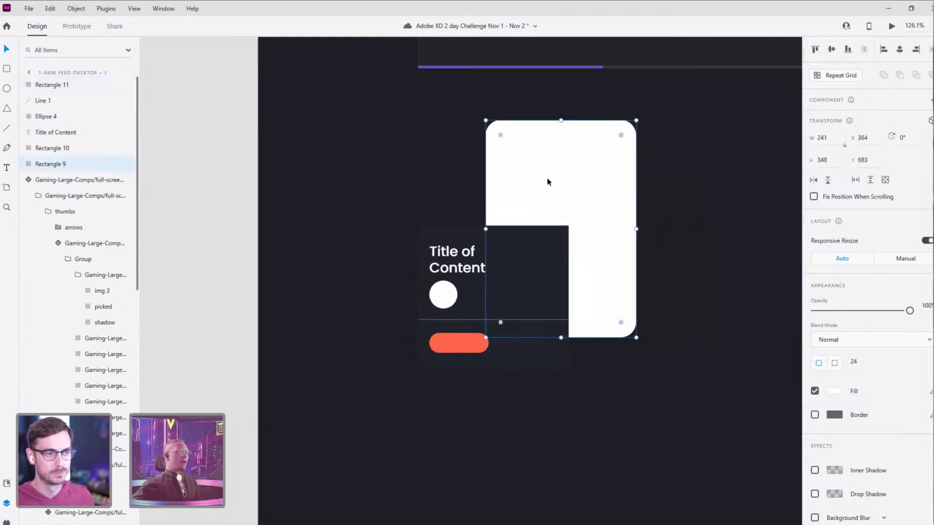
{"action": "key", "text": "ctrl+z"}
{"action": "mouse_move", "coordinate": [525, 274]}
{"action": "left_mouse_down"}
{"action": "mouse_move", "coordinate": [564, 248]}
{"action": "mouse_move", "coordinate": [534, 251]}
{"action": "mouse_move", "coordinate": [565, 240]}
{"action": "mouse_move", "coordinate": [538, 242]}
{"action": "mouse_move", "coordinate": [518, 267]}
{"action": "left_mouse_up"}
{"action": "left_click", "coordinate": [449, 294]}
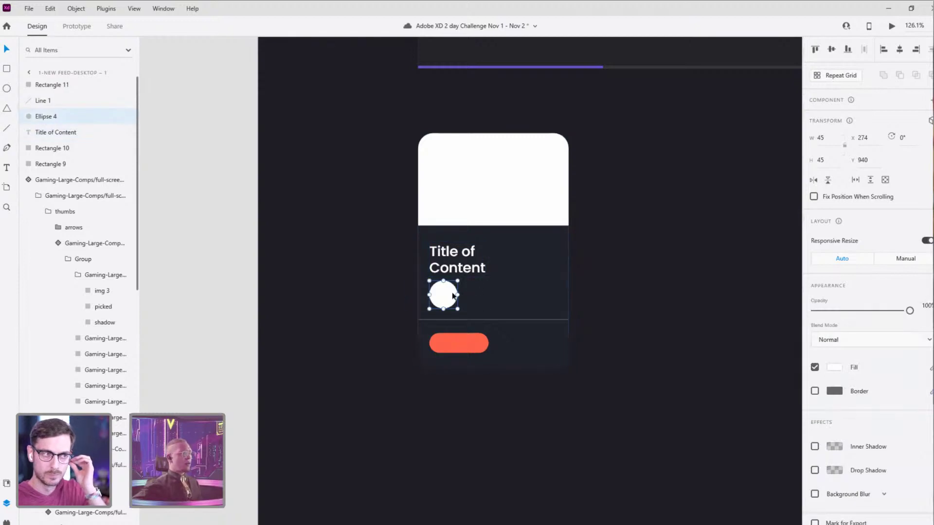
Step: Recolor the divider line white and lower its opacity to 14%
{"action": "left_click", "coordinate": [466, 320]}
{"action": "left_click", "coordinate": [828, 372]}
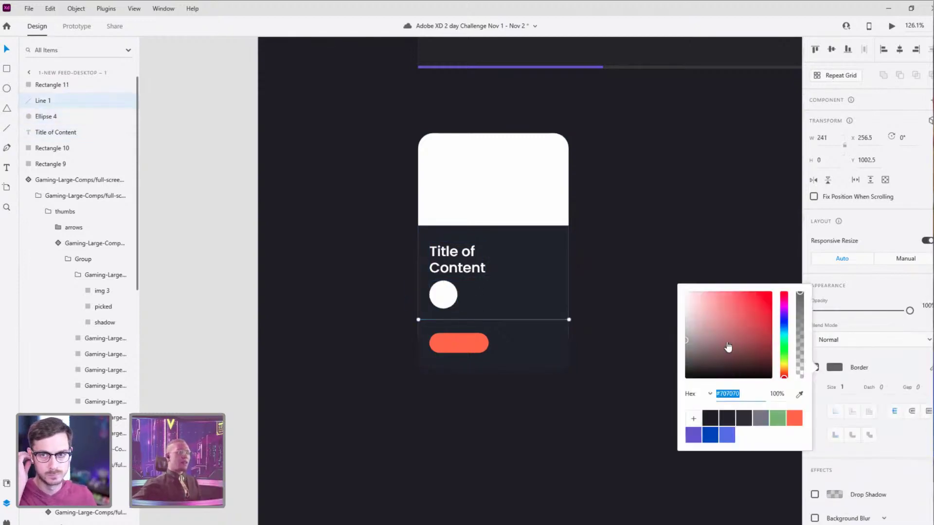
{"action": "left_click_drag", "start_coordinate": [727, 344], "coordinate": [647, 260]}
{"action": "left_click", "coordinate": [905, 369]}
{"action": "left_click_drag", "start_coordinate": [909, 311], "coordinate": [826, 311]}
{"action": "scroll", "coordinate": [522, 244], "scroll_direction": "up", "scroll_amount": 5}
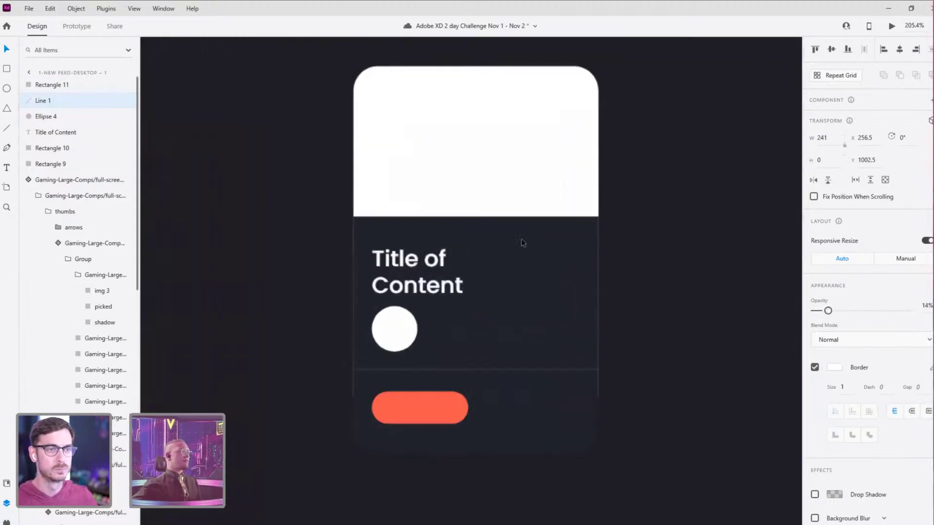
Step: Shift the orange-red pill slightly left and down, to about X 269, Y 1025
{"action": "scroll", "coordinate": [535, 214], "scroll_direction": "down", "scroll_amount": 3}
{"action": "left_click", "coordinate": [455, 375]}
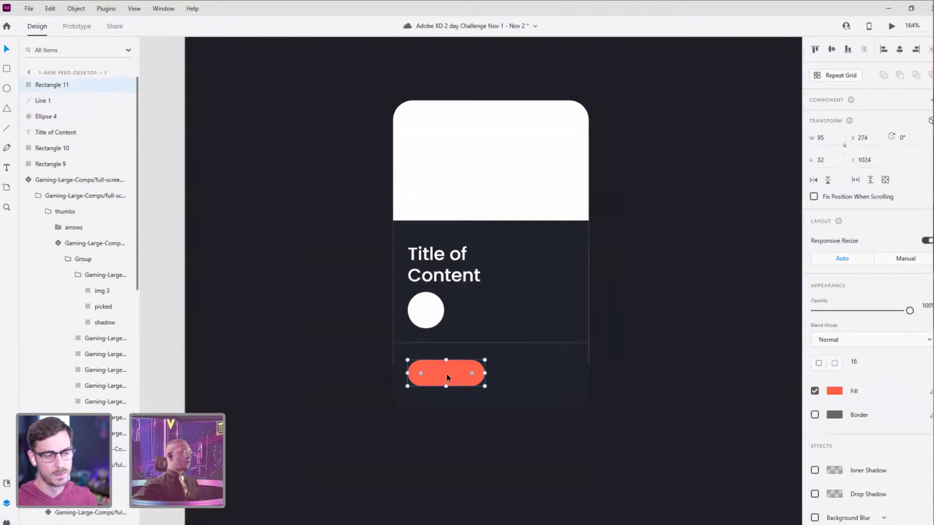
{"action": "mouse_move", "coordinate": [446, 374]}
{"action": "left_mouse_down"}
{"action": "mouse_move", "coordinate": [439, 381]}
{"action": "mouse_move", "coordinate": [441, 370]}
{"action": "left_mouse_up"}
{"action": "scroll", "coordinate": [406, 317], "scroll_direction": "down", "scroll_amount": 5}
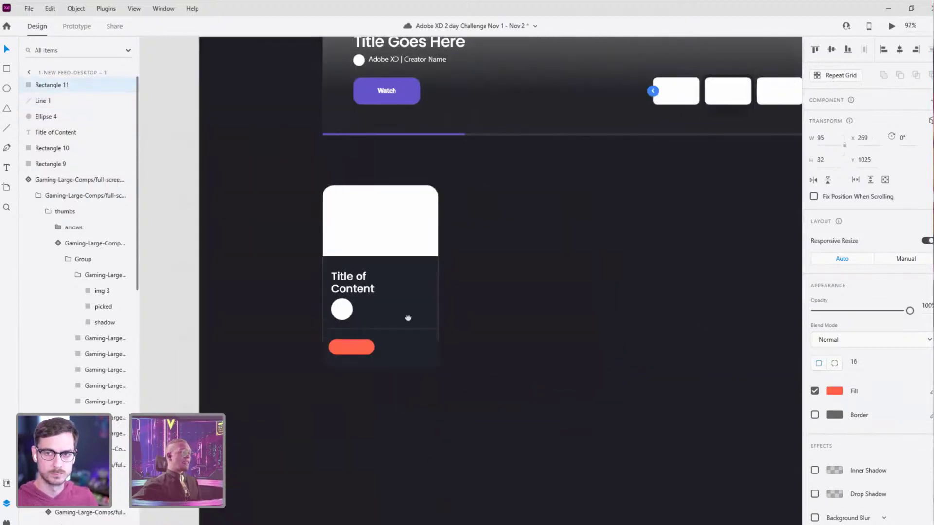
Step: Search the Icons 4 Design plugin for wifi and insert the Awesome set's wifi icon next to the pill
{"action": "scroll", "coordinate": [454, 339], "scroll_direction": "left", "scroll_amount": 10}
{"action": "scroll", "coordinate": [471, 346], "scroll_direction": "right", "scroll_amount": 3}
{"action": "scroll", "coordinate": [487, 345], "scroll_direction": "right", "scroll_amount": 10}
{"action": "scroll", "coordinate": [611, 319], "scroll_direction": "down", "scroll_amount": 2}
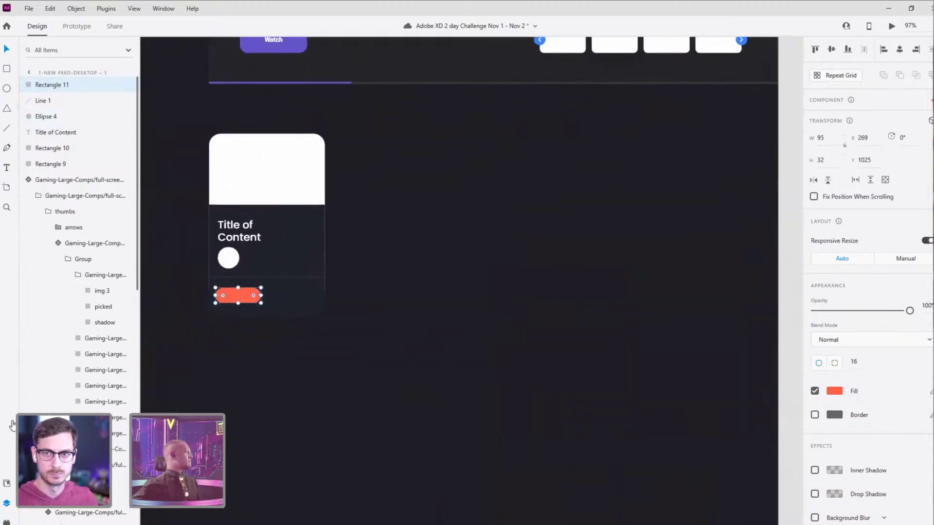
{"action": "left_click", "coordinate": [7, 522]}
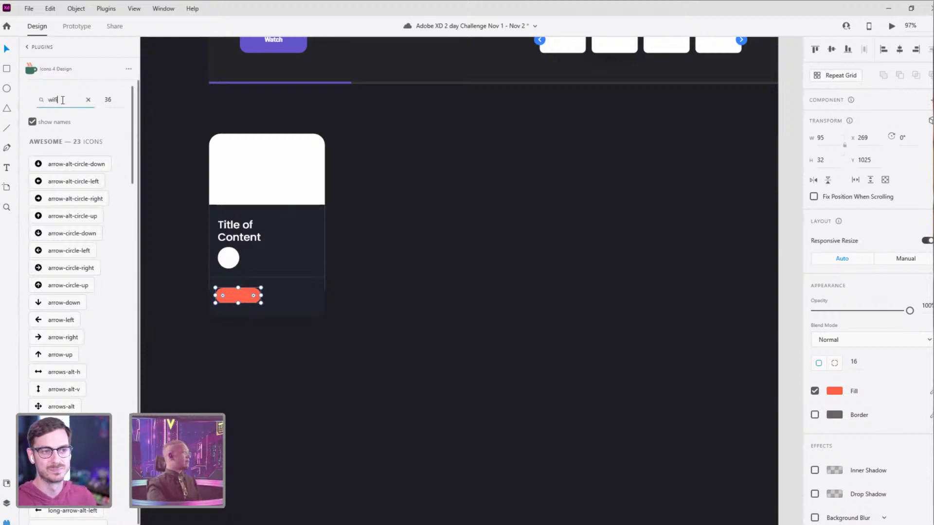
{"action": "left_click", "coordinate": [53, 164]}
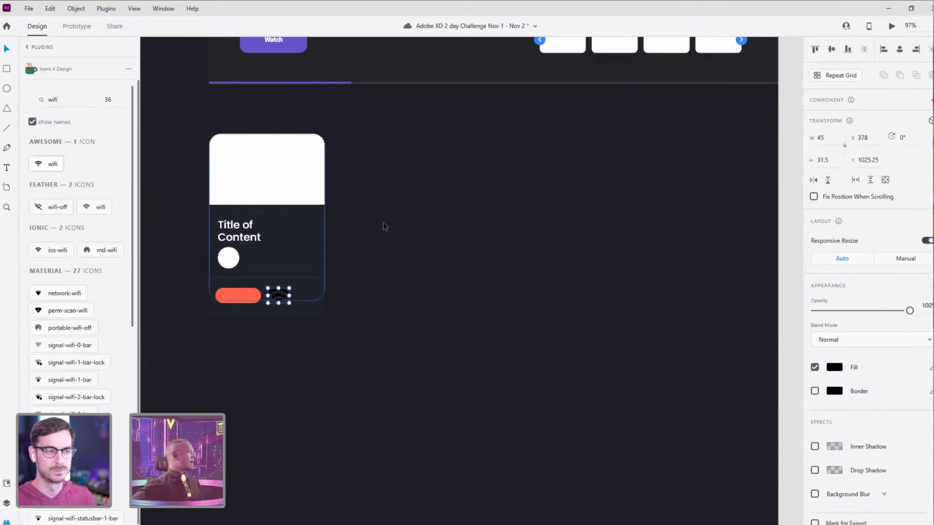
Step: Scale the wifi icon down to about 14 by 10 and place it at the left end of the pill
{"action": "scroll", "coordinate": [245, 278], "scroll_direction": "up", "scroll_amount": 5}
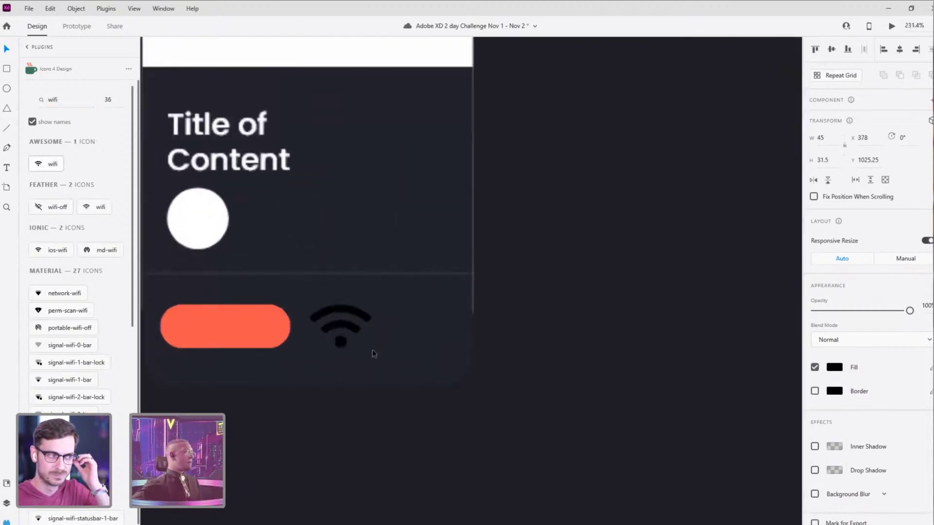
{"action": "left_click_drag", "start_coordinate": [372, 349], "coordinate": [256, 324]}
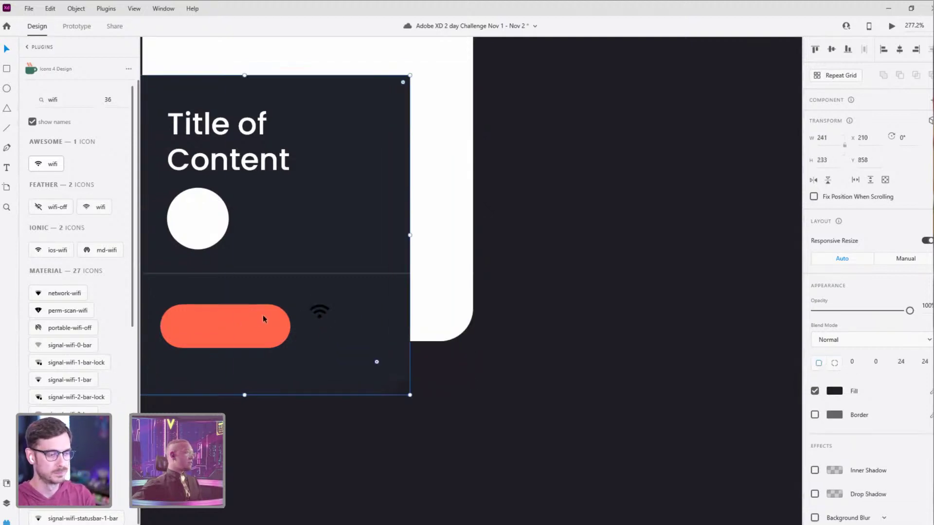
{"action": "key", "text": "ctrl+z"}
{"action": "left_click_drag", "start_coordinate": [320, 315], "coordinate": [185, 330]}
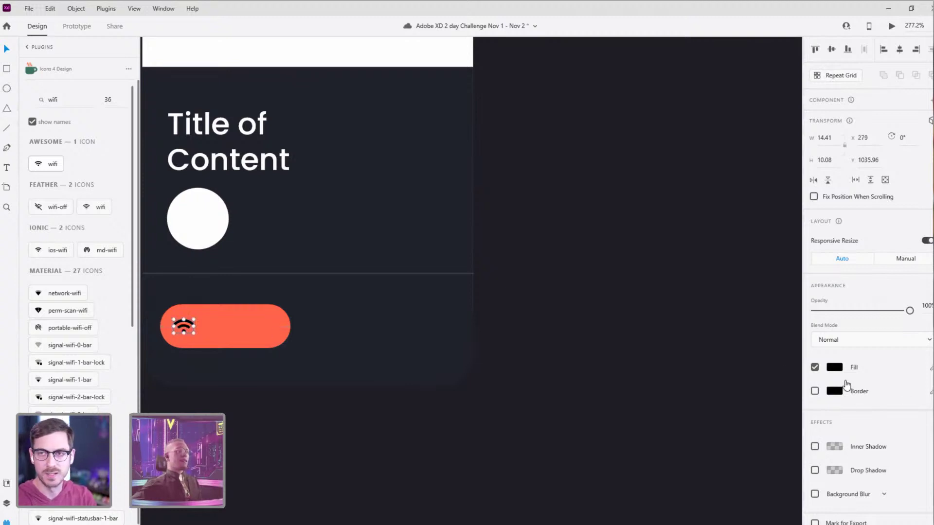
Step: Set the wifi icon's fill to white, hex fff
{"action": "left_click", "coordinate": [834, 371]}
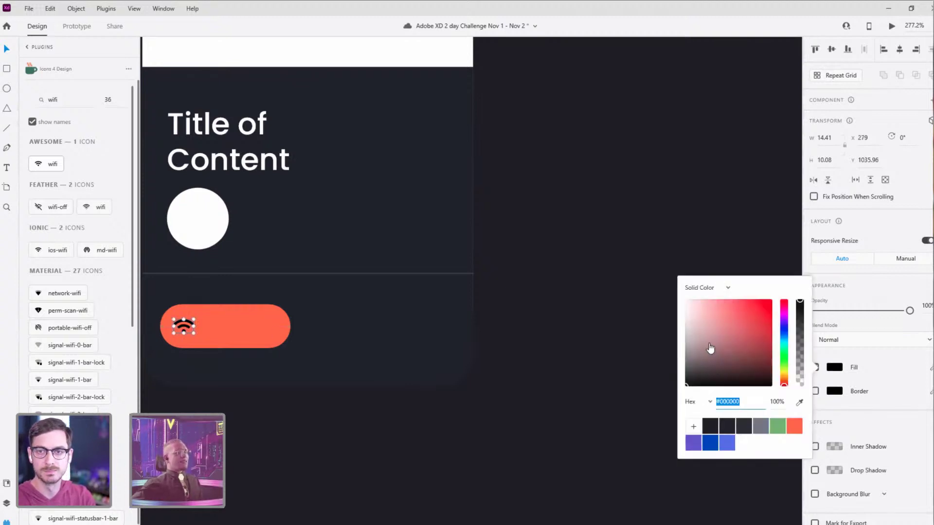
{"action": "type", "text": "fff"}
{"action": "left_click", "coordinate": [575, 173]}
Step: Duplicate the card title to the area beside the pill and change the copy's text to Live
{"action": "scroll", "coordinate": [561, 191], "scroll_direction": "down", "scroll_amount": 3}
{"action": "left_click_drag", "start_coordinate": [561, 190], "coordinate": [388, 242]}
{"action": "scroll", "coordinate": [441, 282], "scroll_direction": "up", "scroll_amount": 2}
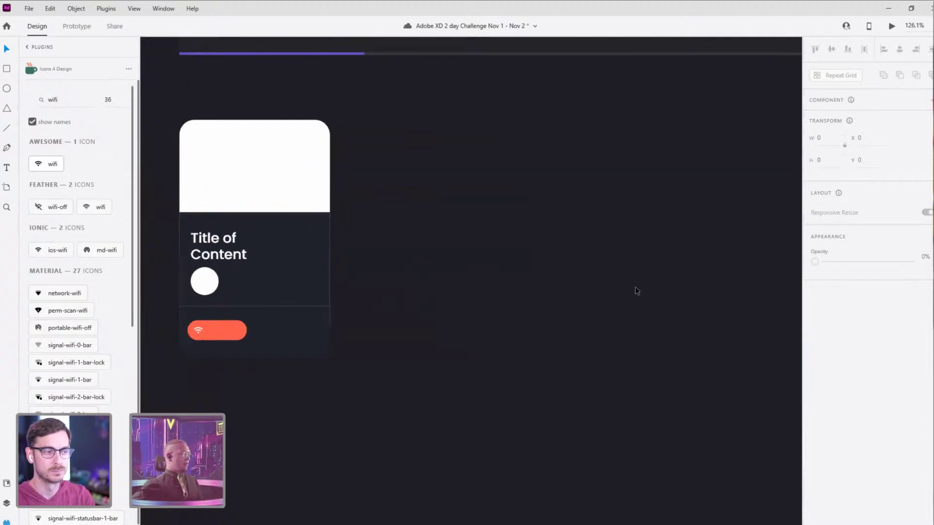
{"action": "scroll", "coordinate": [636, 291], "scroll_direction": "down", "scroll_amount": 2}
{"action": "scroll", "coordinate": [656, 278], "scroll_direction": "down", "scroll_amount": 2}
{"action": "left_click_drag", "start_coordinate": [657, 278], "coordinate": [431, 294]}
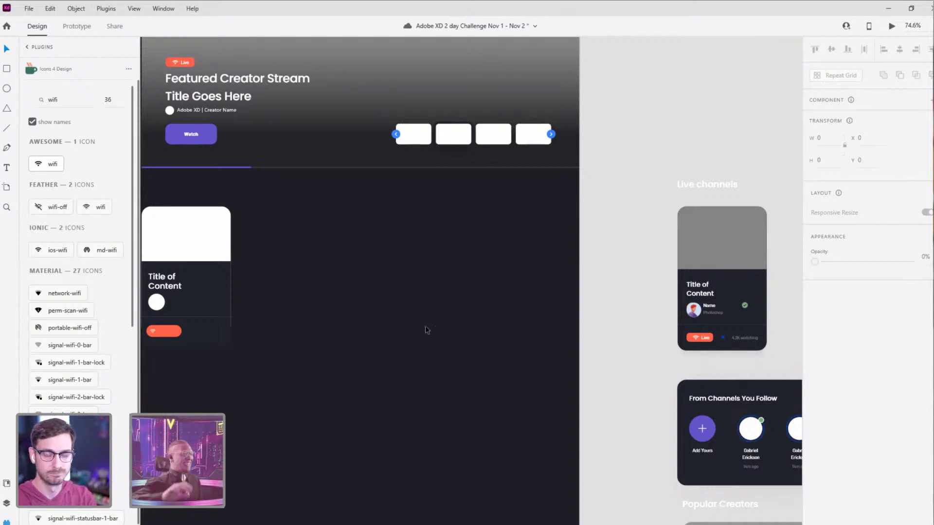
{"action": "scroll", "coordinate": [244, 335], "scroll_direction": "up", "scroll_amount": 6}
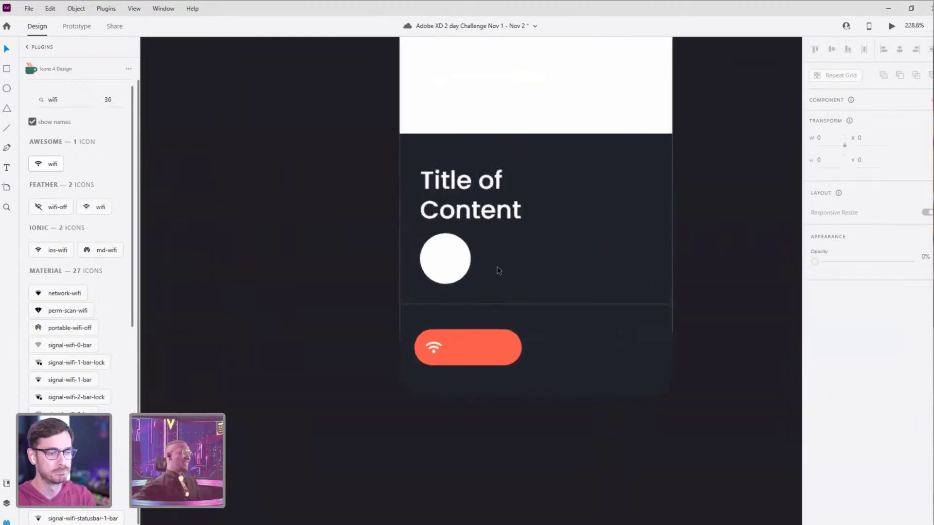
{"action": "left_click", "coordinate": [470, 200]}
{"action": "left_click_drag", "start_coordinate": [437, 193], "coordinate": [565, 374]}
{"action": "double_click", "coordinate": [565, 374]}
{"action": "type", "text": "Live"}
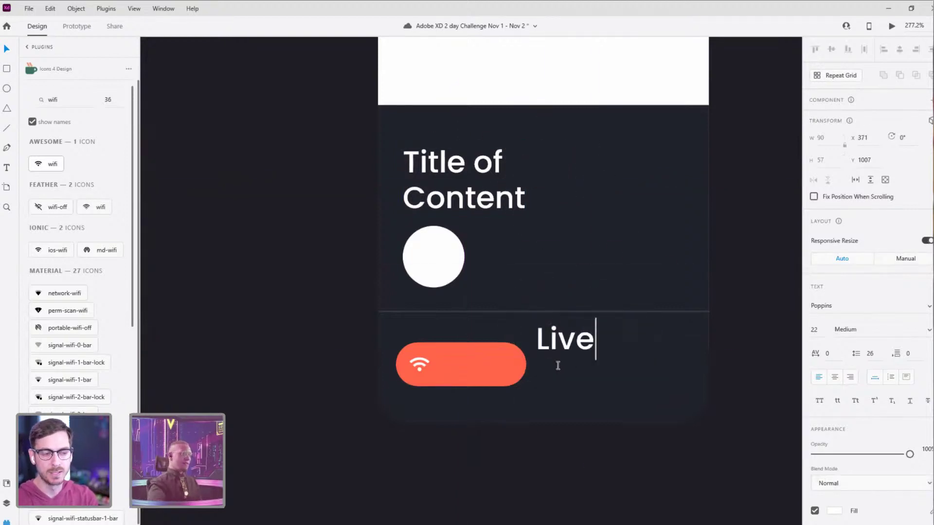
{"action": "key", "text": "Escape"}
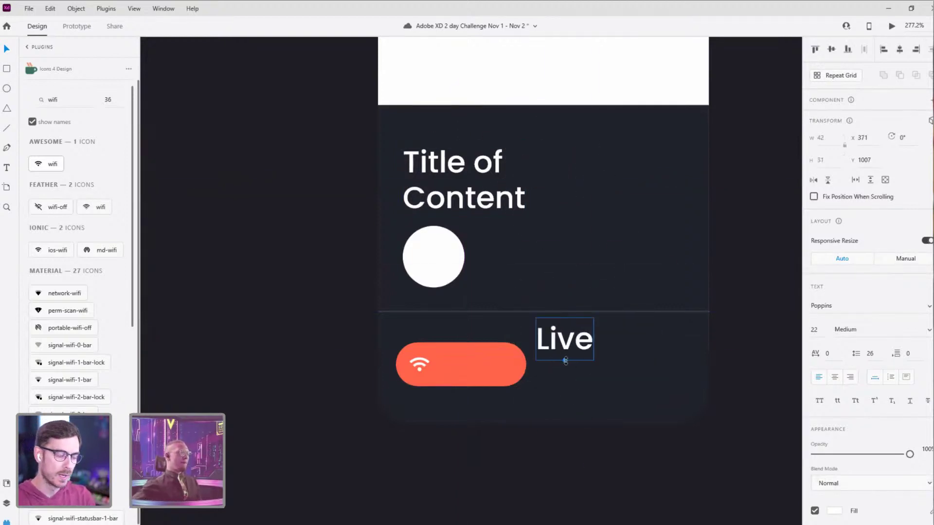
Step: Scale the Live text to size 13, place it beside the wifi icon, and shorten the pill's right side around it
{"action": "left_click_drag", "start_coordinate": [565, 361], "coordinate": [443, 370]}
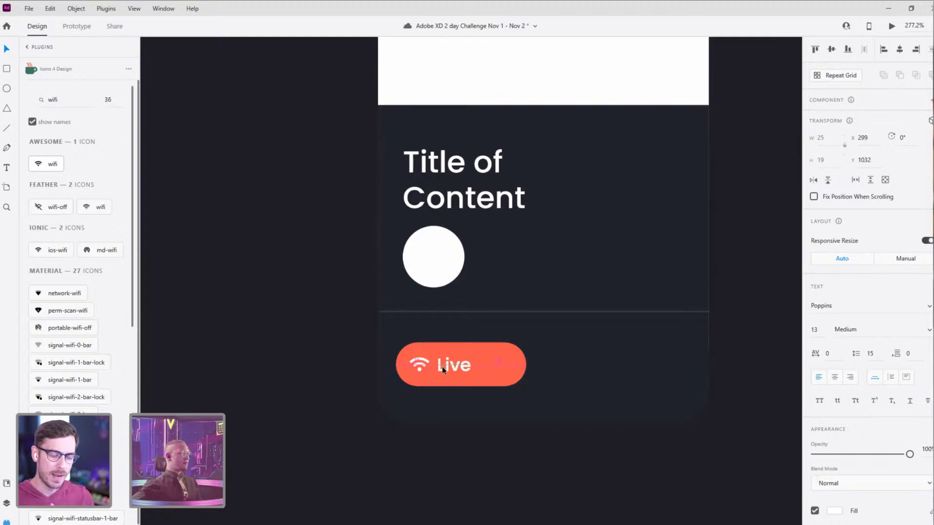
{"action": "left_click", "coordinate": [506, 364]}
{"action": "left_click_drag", "start_coordinate": [526, 364], "coordinate": [492, 371]}
Step: Group the wifi icon with the Live text and centre the pair horizontally on the red pill
{"action": "left_click", "coordinate": [453, 368]}
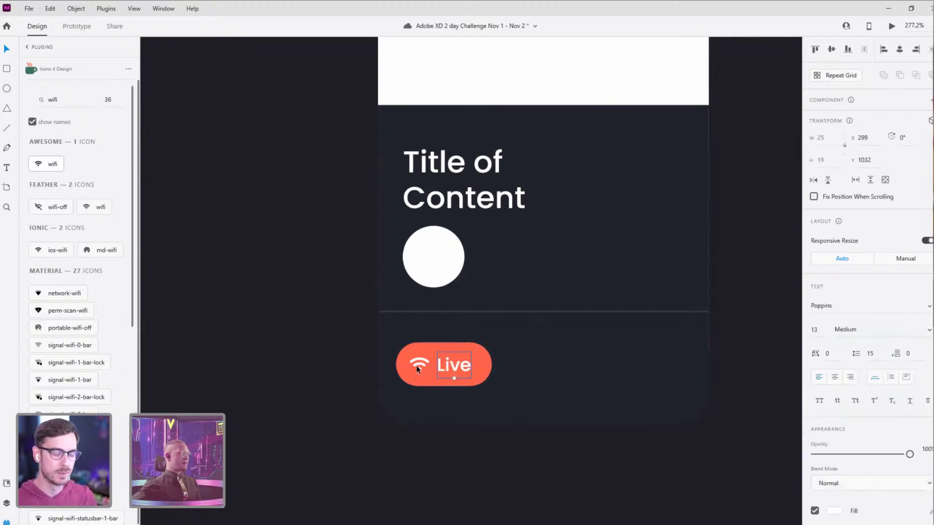
{"action": "left_click", "coordinate": [425, 369], "text": "shift"}
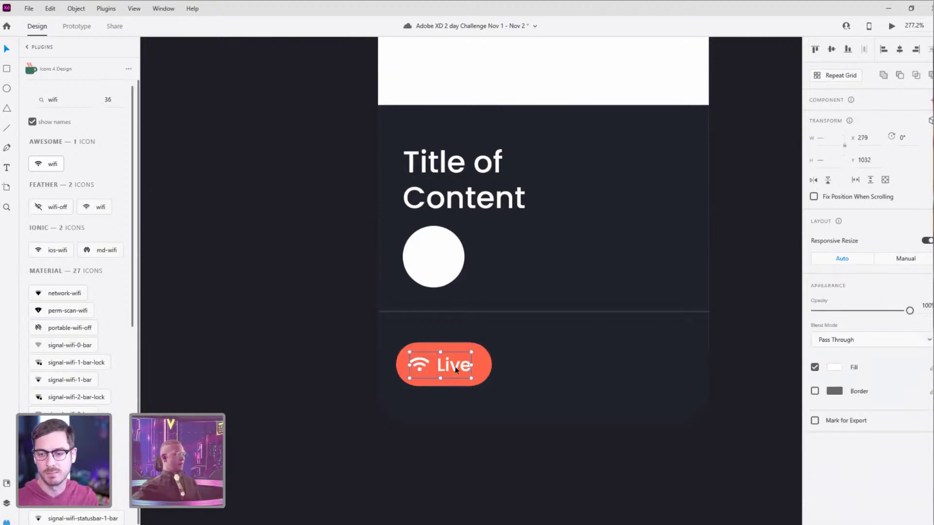
{"action": "left_click", "coordinate": [481, 364], "text": "shift"}
{"action": "left_click", "coordinate": [900, 52]}
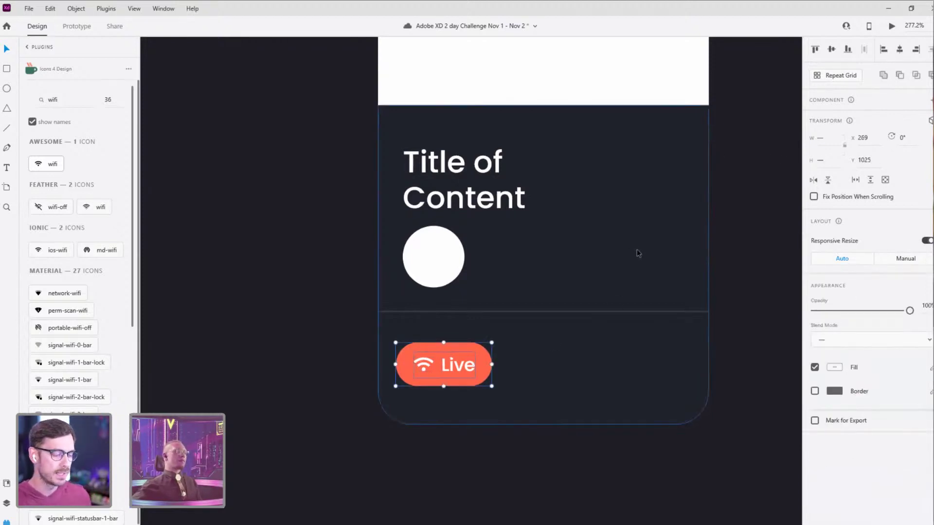
Step: Draw a circle about 9 by 9 to the right of the Live pill and remove its border
{"action": "scroll", "coordinate": [695, 248], "scroll_direction": "down", "scroll_amount": 5}
{"action": "left_click_drag", "start_coordinate": [694, 248], "coordinate": [360, 337]}
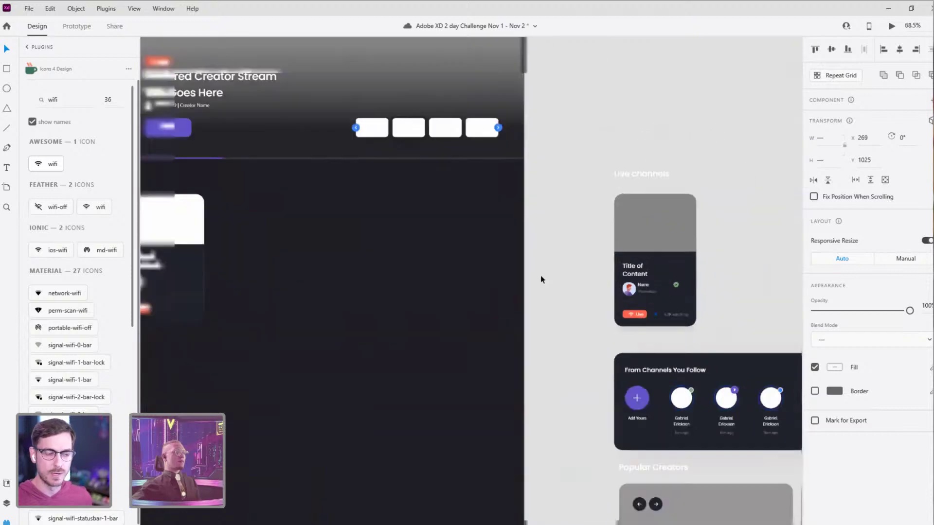
{"action": "scroll", "coordinate": [527, 281], "scroll_direction": "up", "scroll_amount": 2}
{"action": "scroll", "coordinate": [635, 316], "scroll_direction": "right", "scroll_amount": 5}
{"action": "scroll", "coordinate": [486, 313], "scroll_direction": "left", "scroll_amount": 2}
{"action": "scroll", "coordinate": [395, 313], "scroll_direction": "up", "scroll_amount": 3}
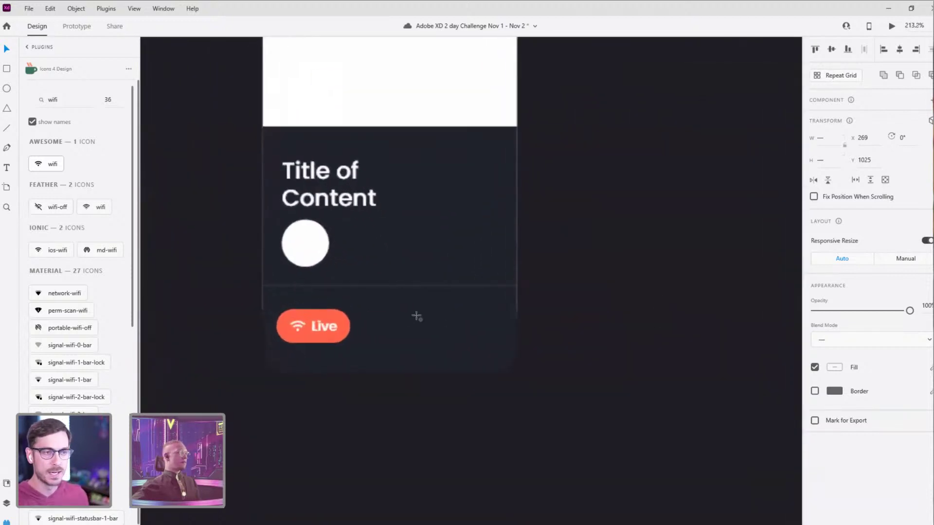
{"action": "key", "text": "e"}
{"action": "left_click_drag", "start_coordinate": [399, 323], "coordinate": [408, 333]}
{"action": "left_click", "coordinate": [814, 390]}
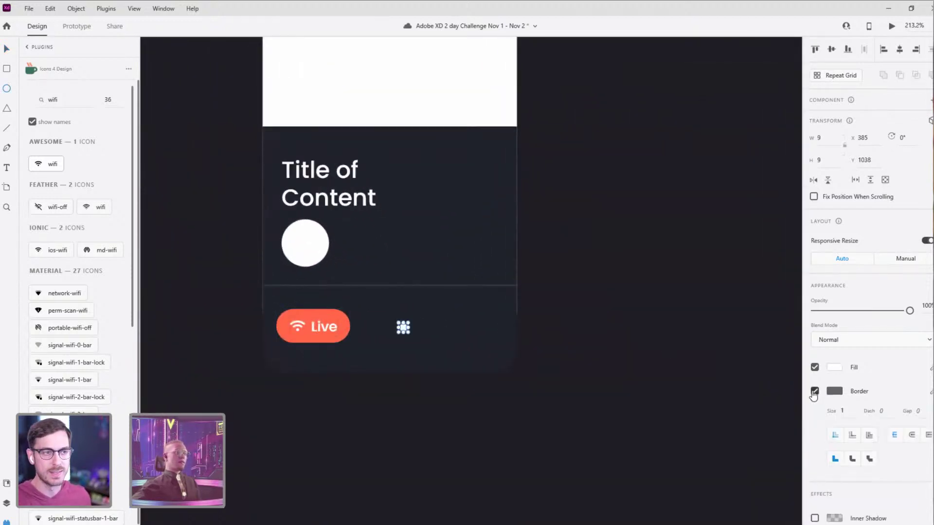
Step: Fill the small circle with the saved dark blue swatch
{"action": "left_click", "coordinate": [834, 367]}
{"action": "left_click", "coordinate": [728, 444]}
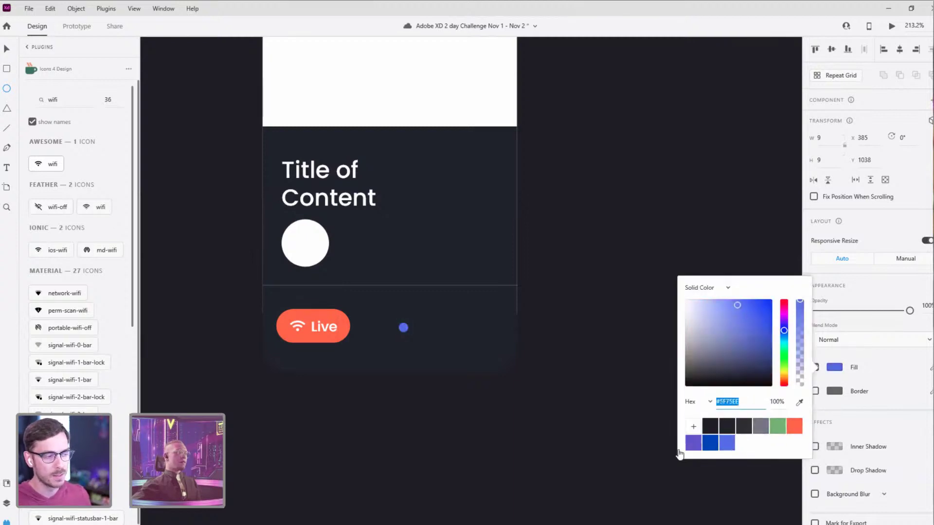
{"action": "left_click", "coordinate": [710, 443]}
{"action": "left_click", "coordinate": [442, 319]}
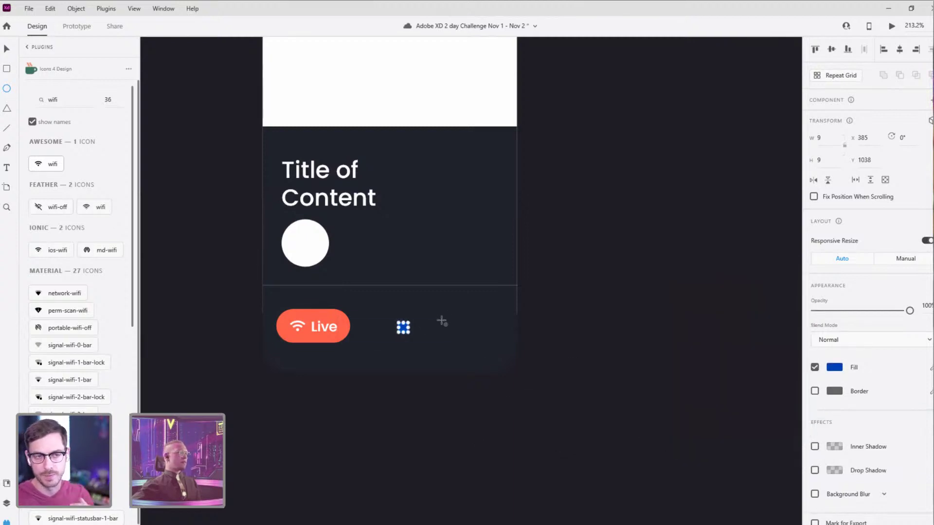
Step: Duplicate the Live text to the right of the blue dot
{"action": "left_click", "coordinate": [330, 330]}
{"action": "double_click", "coordinate": [332, 331]}
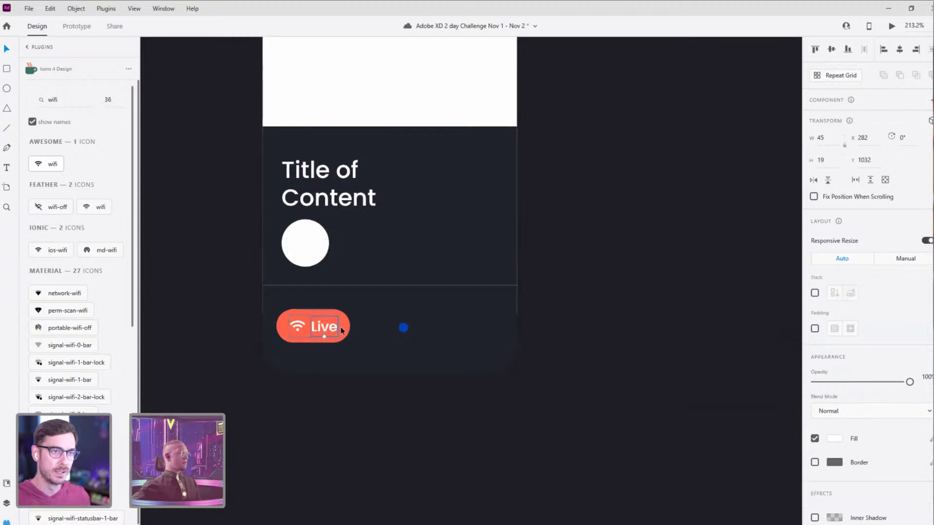
{"action": "left_click_drag", "start_coordinate": [332, 330], "coordinate": [463, 340]}
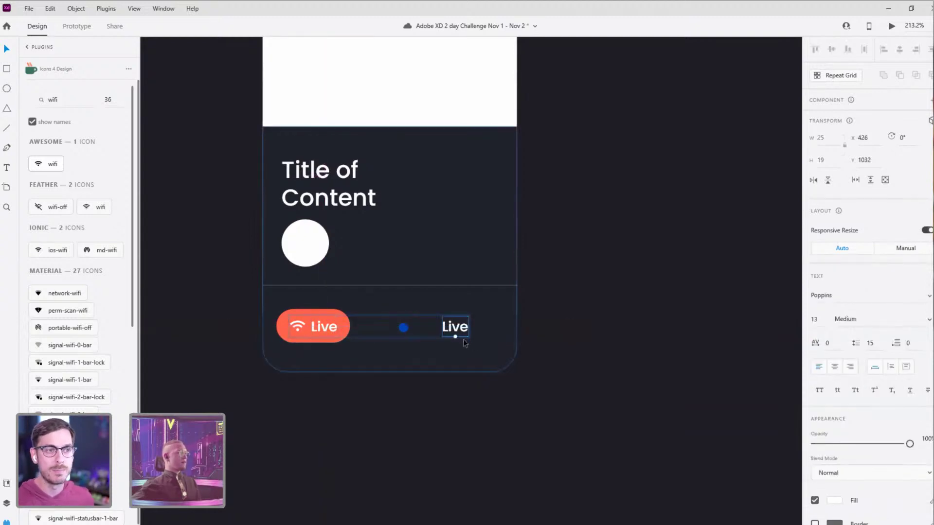
{"action": "key", "text": "Escape"}
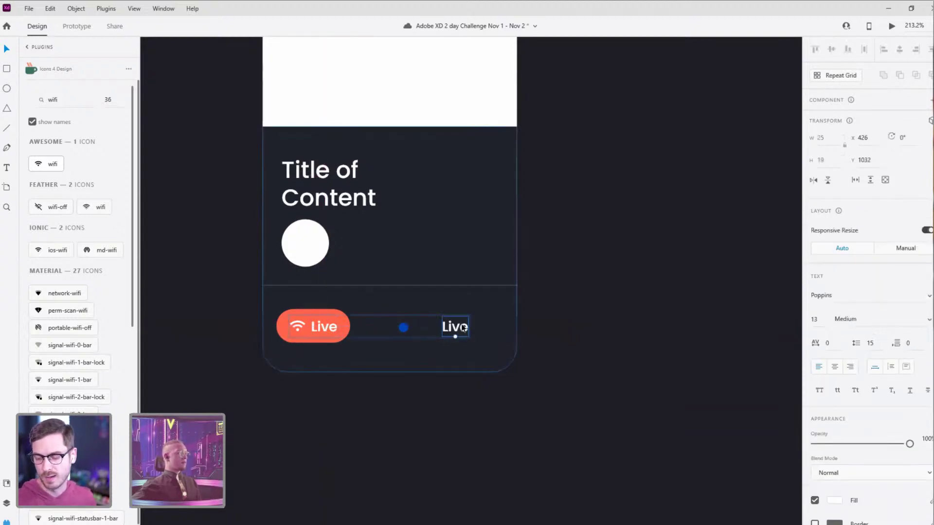
{"action": "left_click", "coordinate": [480, 316]}
{"action": "left_click_drag", "start_coordinate": [324, 328], "coordinate": [428, 334]}
{"action": "double_click", "coordinate": [429, 333]}
Step: Change the copied text beside the blue dot to 20K Watching
{"action": "type", "text": "Fo"}
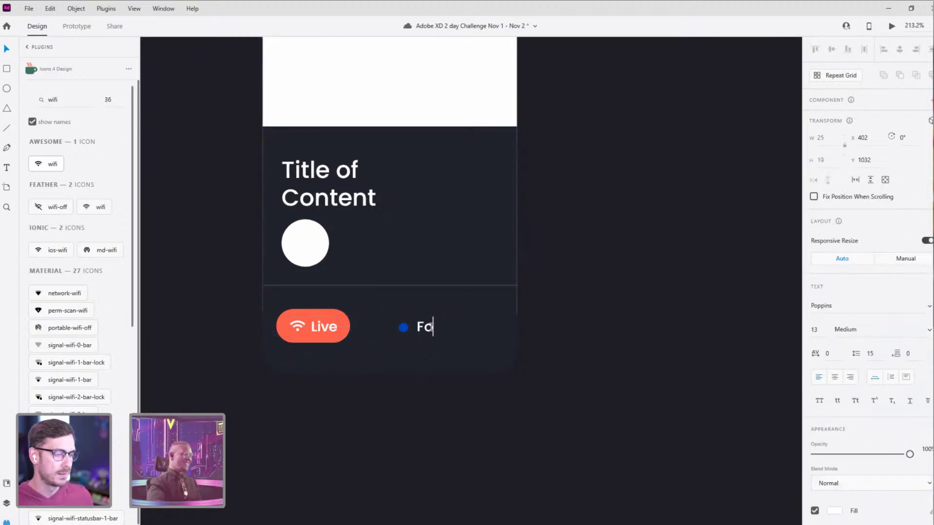
{"action": "type", "text": "Watching"}
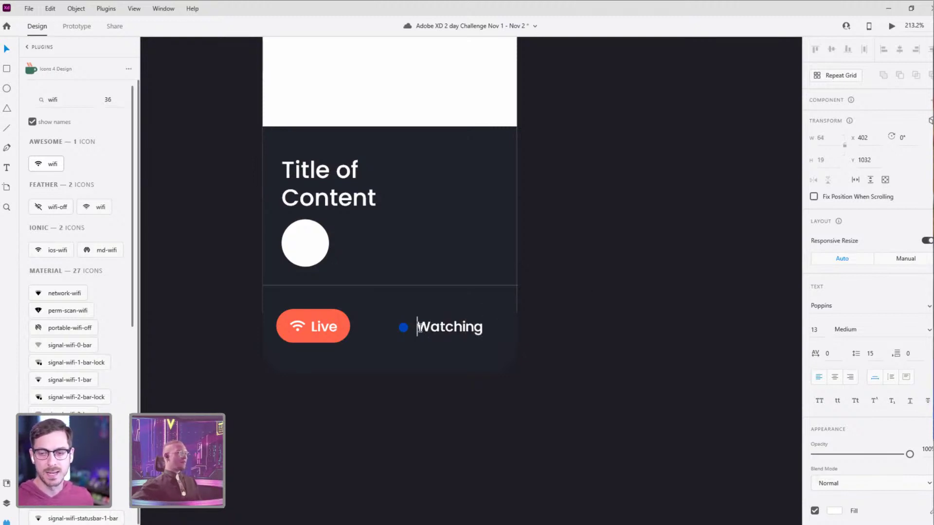
{"action": "left_click", "coordinate": [418, 328]}
{"action": "type", "text": "20"}
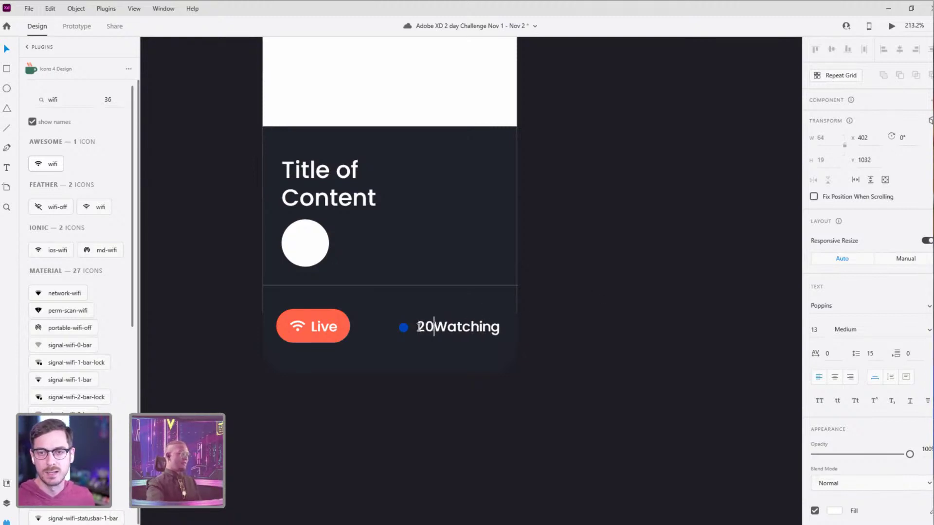
{"action": "type", "text": "K"}
{"action": "key", "text": "Escape"}
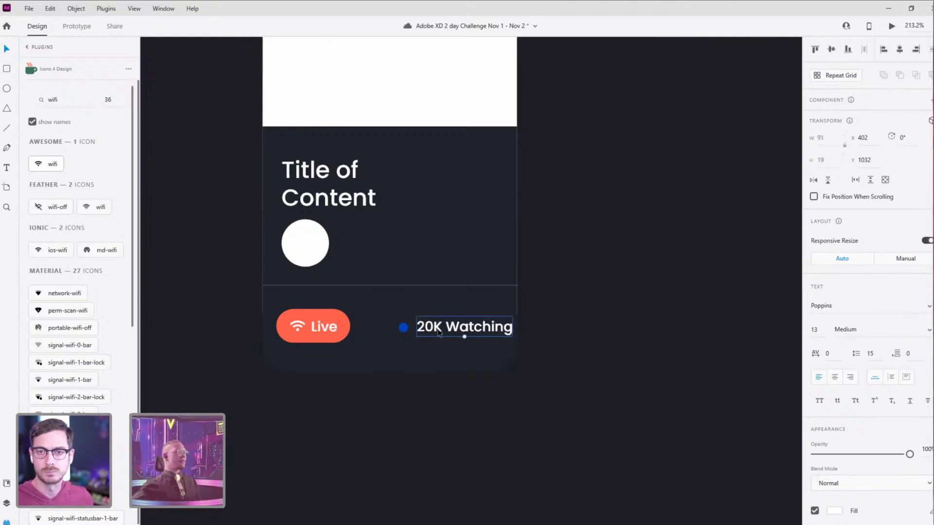
Step: Move the blue dot and the 20K Watching text together closer to the Live pill, to about X 366
{"action": "left_click", "coordinate": [403, 328], "text": "shift"}
{"action": "left_click_drag", "start_coordinate": [403, 328], "coordinate": [383, 327]}
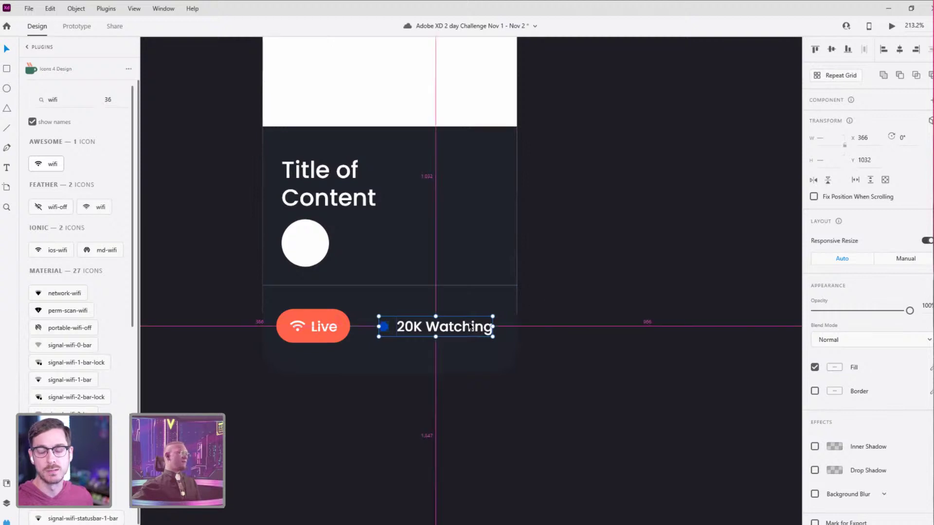
{"action": "scroll", "coordinate": [470, 324], "scroll_direction": "down", "scroll_amount": 6}
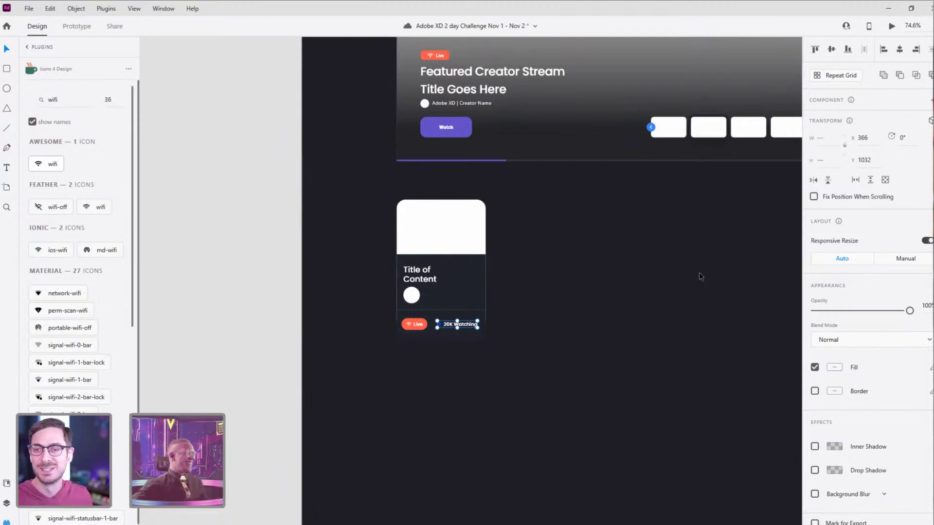
{"action": "left_click", "coordinate": [698, 297]}
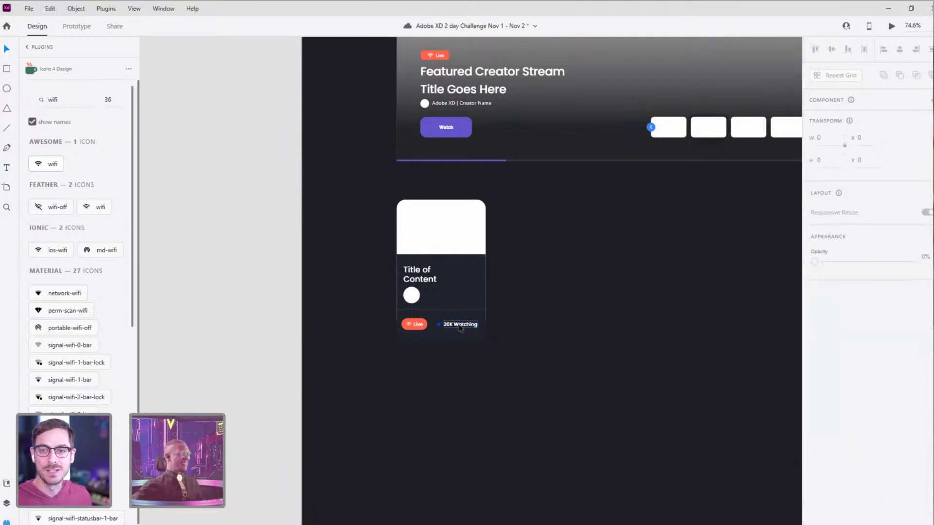
Step: Set the 20K Watching text's font weight to Light
{"action": "left_click", "coordinate": [458, 324]}
{"action": "left_click", "coordinate": [928, 332]}
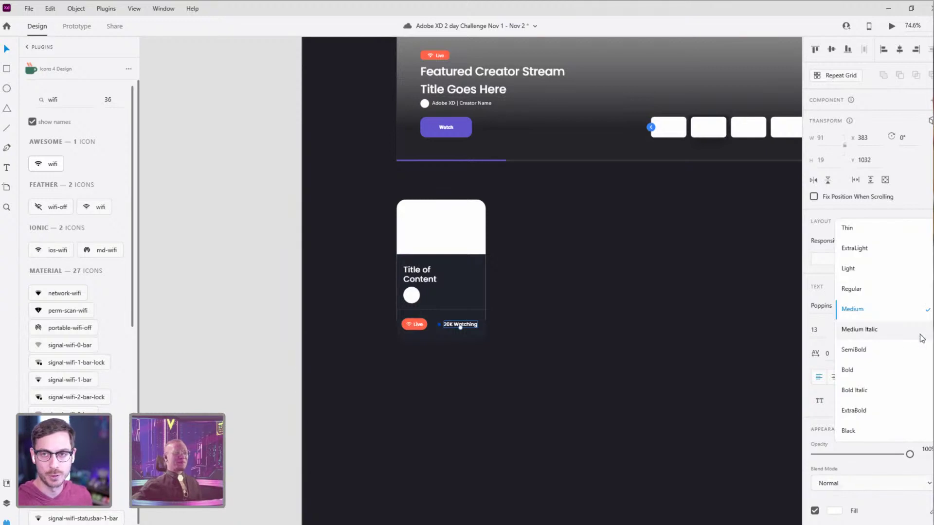
{"action": "left_click", "coordinate": [877, 287]}
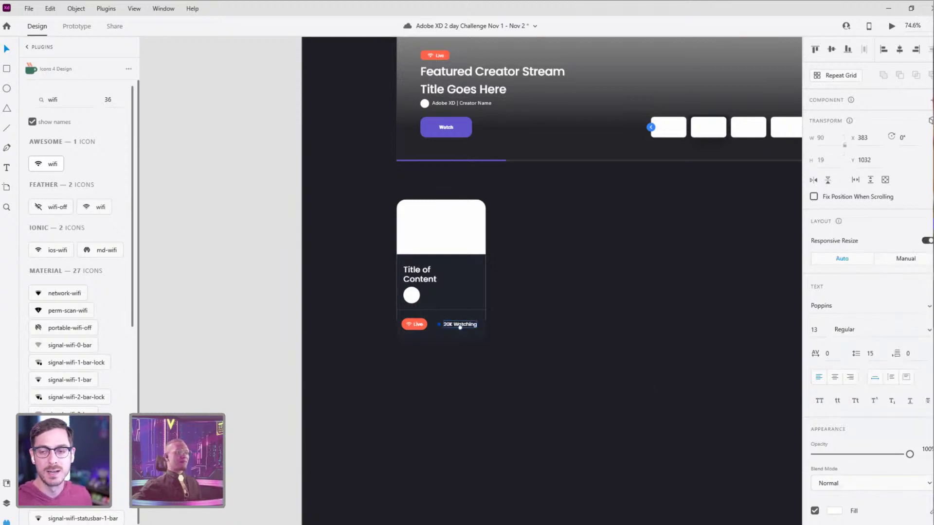
{"action": "left_click", "coordinate": [875, 329]}
{"action": "left_click", "coordinate": [878, 267]}
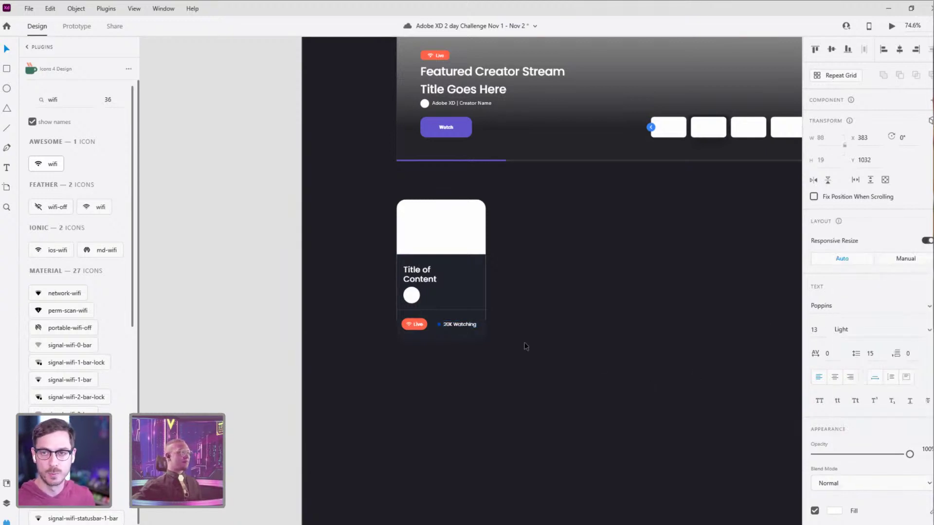
Step: Duplicate the card title beside the white avatar circle and change the copy's text to Creators Name
{"action": "scroll", "coordinate": [529, 333], "scroll_direction": "down", "scroll_amount": 5}
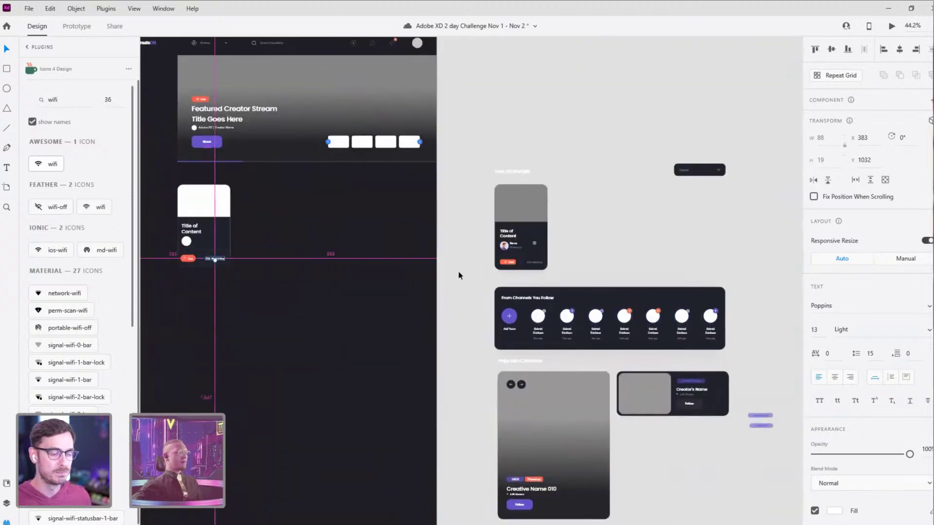
{"action": "scroll", "coordinate": [458, 271], "scroll_direction": "up", "scroll_amount": 6}
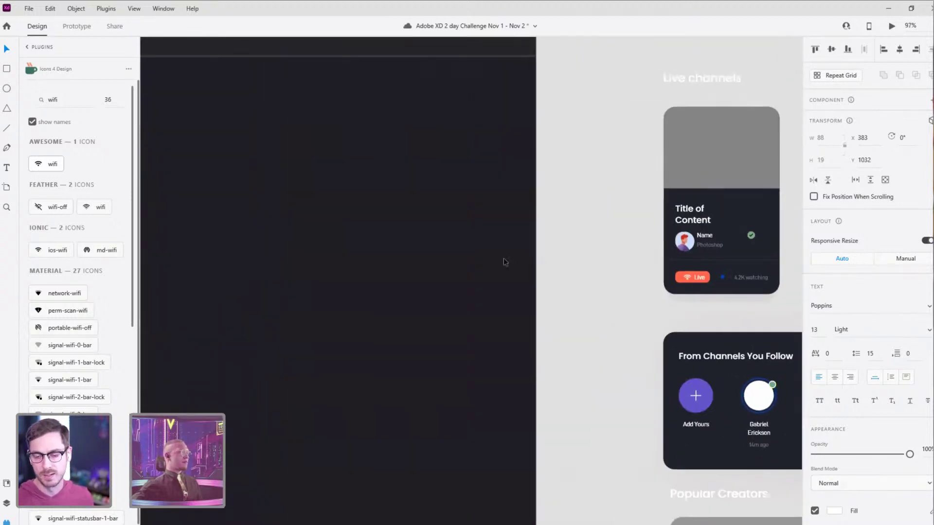
{"action": "left_click_drag", "start_coordinate": [332, 247], "coordinate": [638, 276]}
{"action": "left_click", "coordinate": [294, 240]}
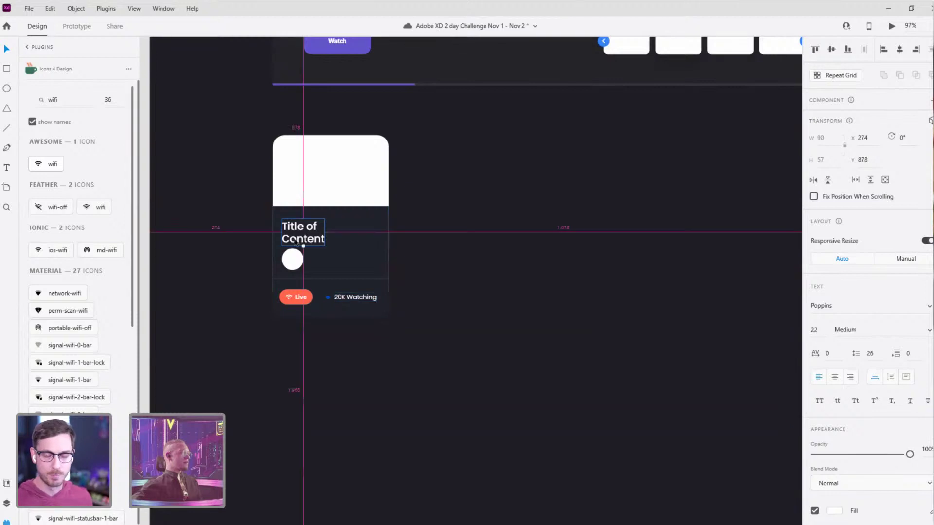
{"action": "left_click_drag", "start_coordinate": [293, 240], "coordinate": [318, 269]}
{"action": "double_click", "coordinate": [319, 269]}
{"action": "type", "text": "C"}
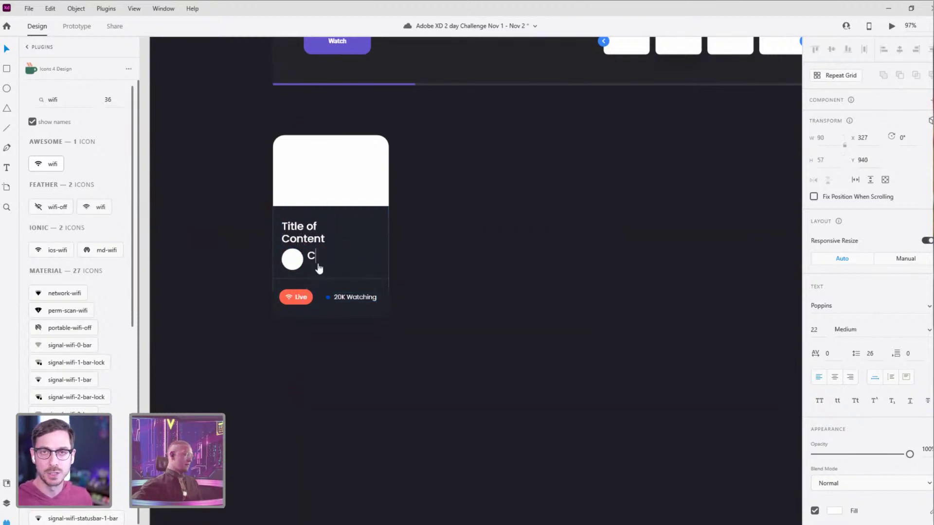
{"action": "type", "text": "reators N"}
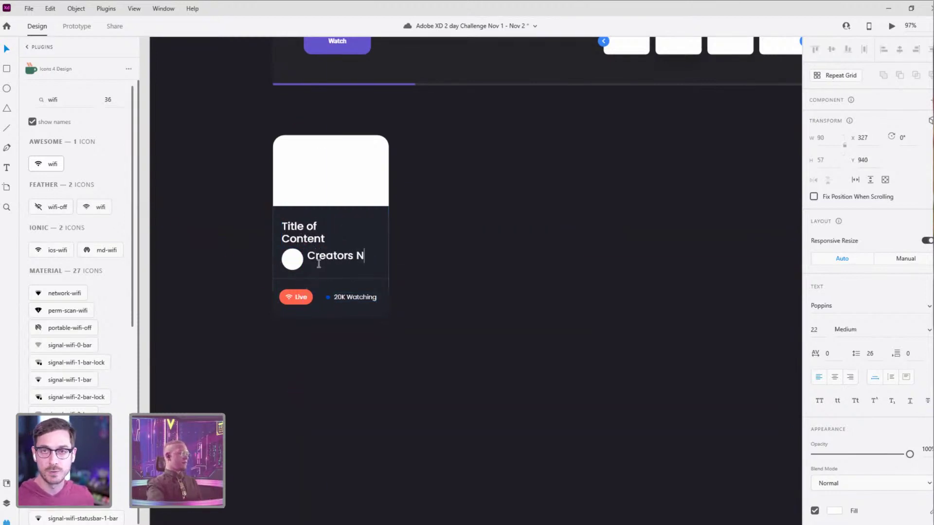
{"action": "type", "text": "ame"}
{"action": "key", "text": "Escape"}
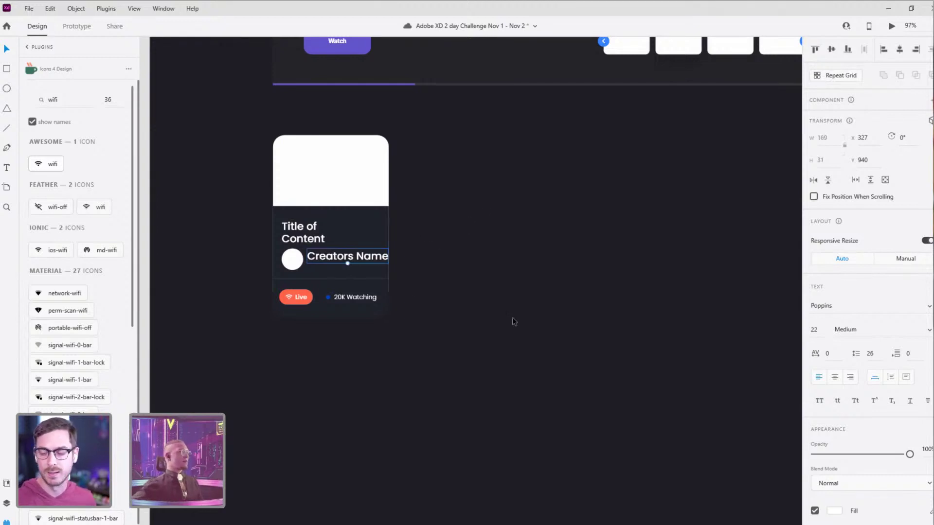
Step: Set the Creators Name text to size 18 with Light font weight
{"action": "left_click", "coordinate": [819, 331]}
{"action": "type", "text": "17"}
{"action": "key", "text": "Return"}
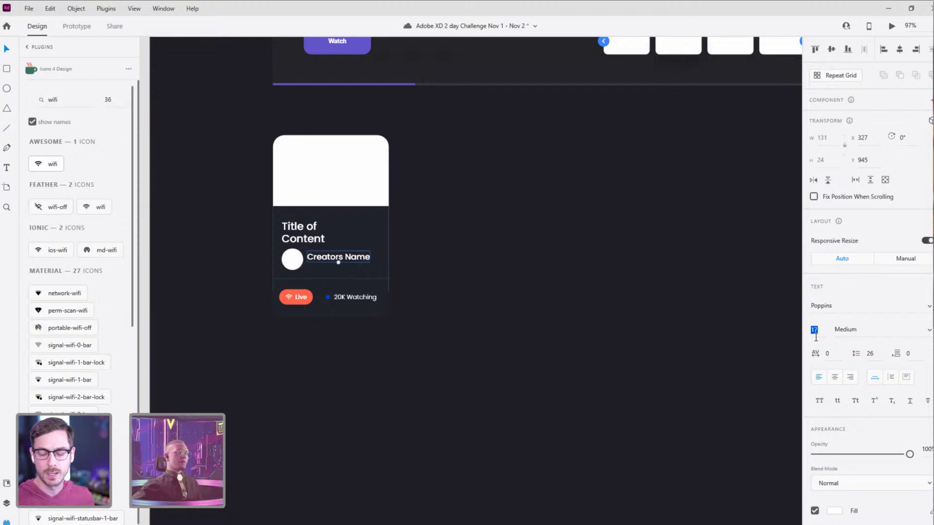
{"action": "key", "text": "Up"}
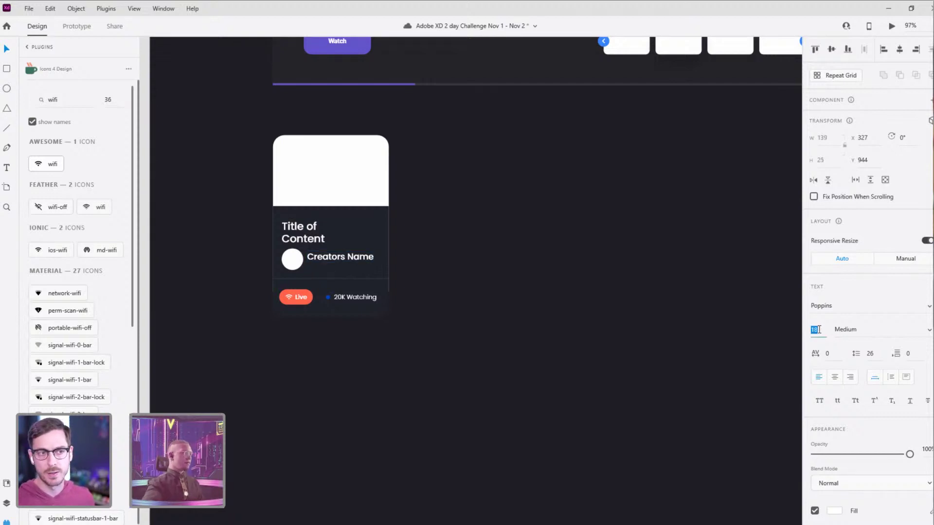
{"action": "left_click", "coordinate": [929, 330]}
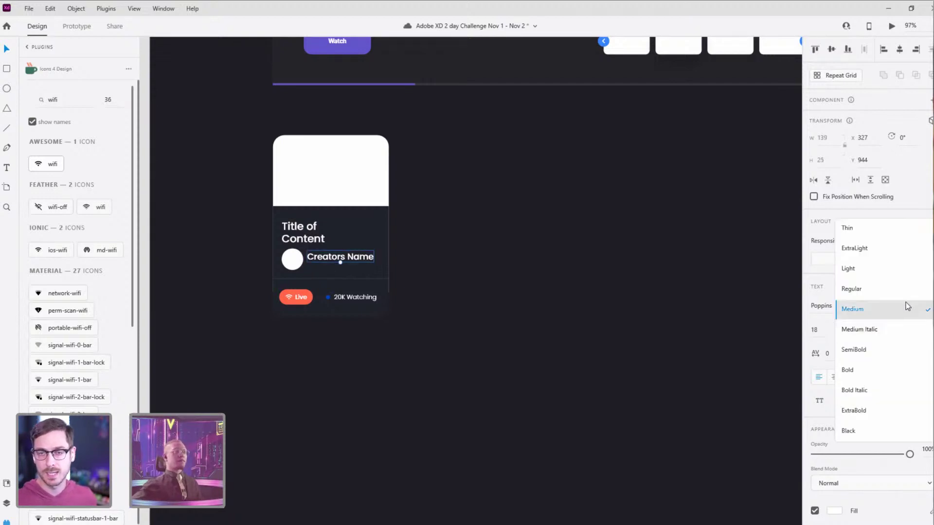
{"action": "left_click", "coordinate": [898, 266]}
{"action": "left_click", "coordinate": [268, 246]}
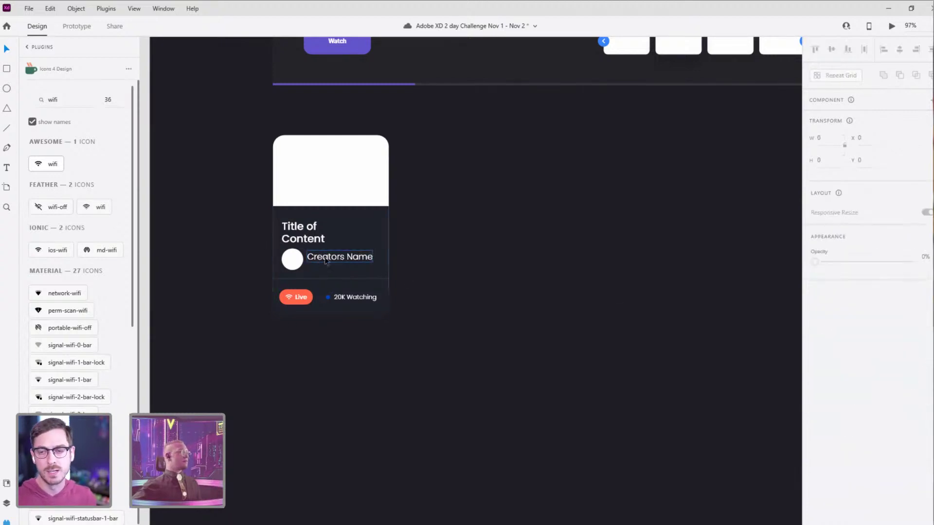
Step: Move the card title up slightly and align the Creators Name text with the top of the avatar circle, at Y 940
{"action": "left_click", "coordinate": [339, 262]}
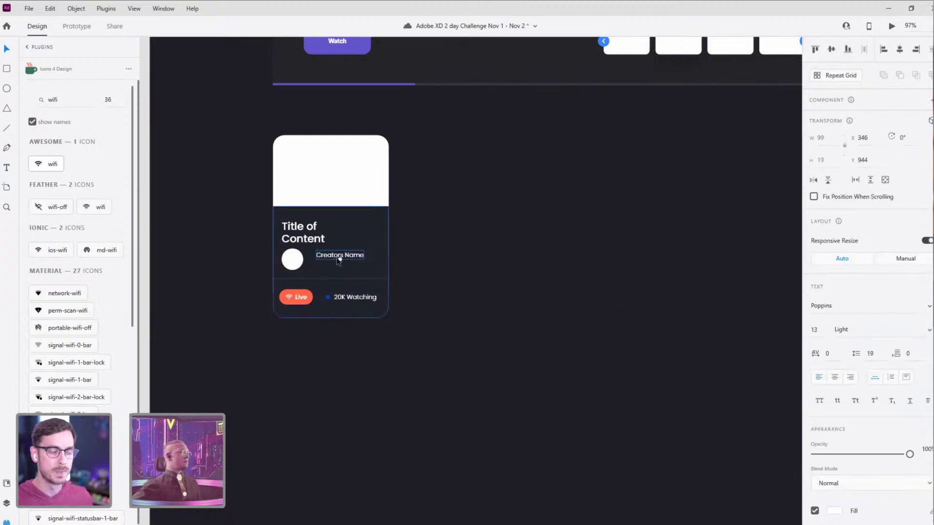
{"action": "left_click", "coordinate": [303, 236]}
{"action": "left_click_drag", "start_coordinate": [302, 236], "coordinate": [321, 258]}
{"action": "left_click", "coordinate": [321, 260]}
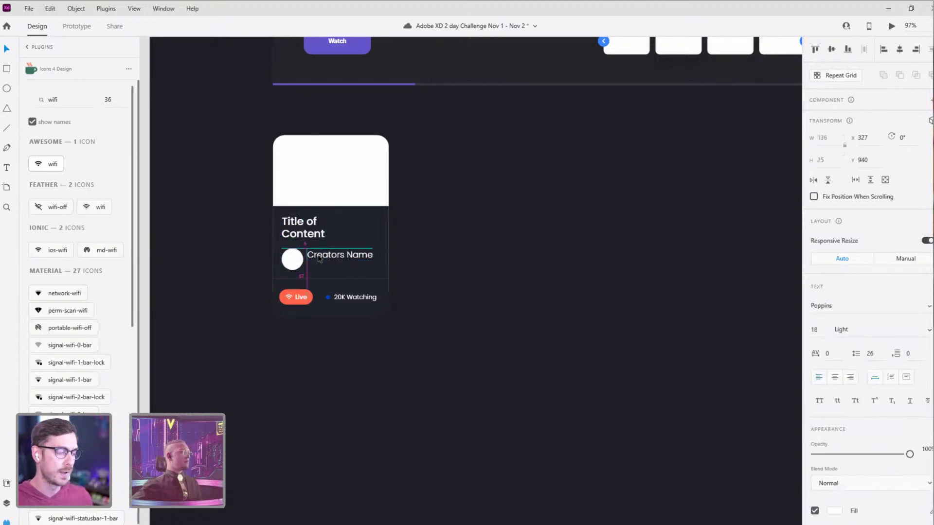
Step: Check the Name text style on the reference live channel card and set the Creators Name text's size to 13 to match
{"action": "scroll", "coordinate": [669, 325], "scroll_direction": "down", "scroll_amount": 2}
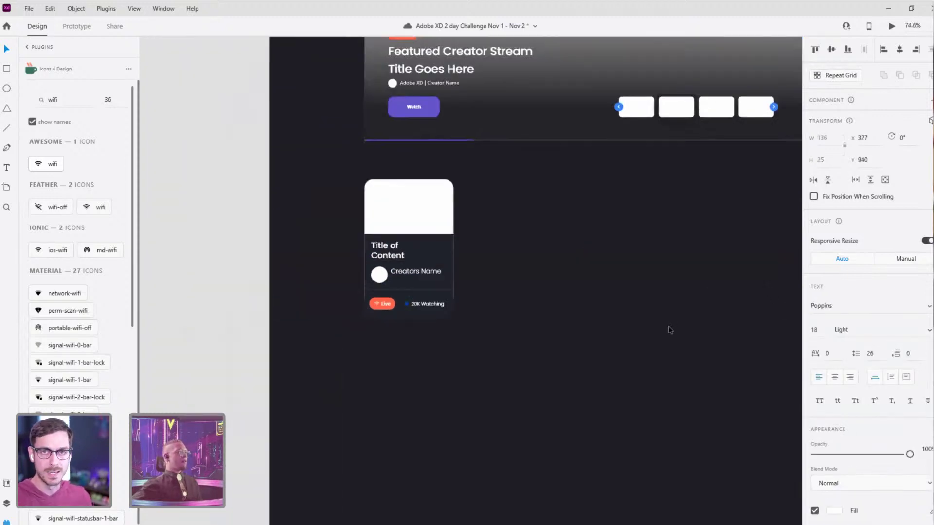
{"action": "scroll", "coordinate": [647, 305], "scroll_direction": "right", "scroll_amount": 5}
{"action": "scroll", "coordinate": [645, 306], "scroll_direction": "right", "scroll_amount": 2}
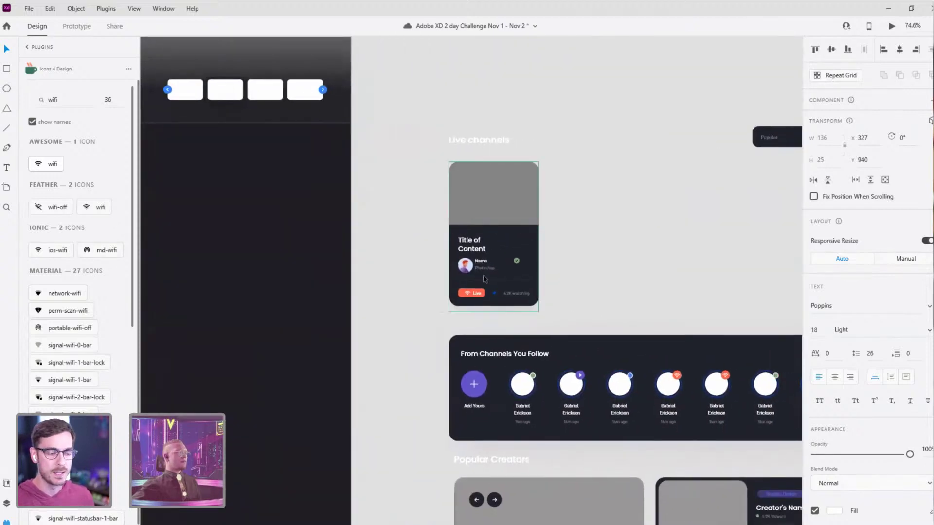
{"action": "scroll", "coordinate": [483, 275], "scroll_direction": "up", "scroll_amount": 3}
{"action": "left_click", "coordinate": [476, 255]}
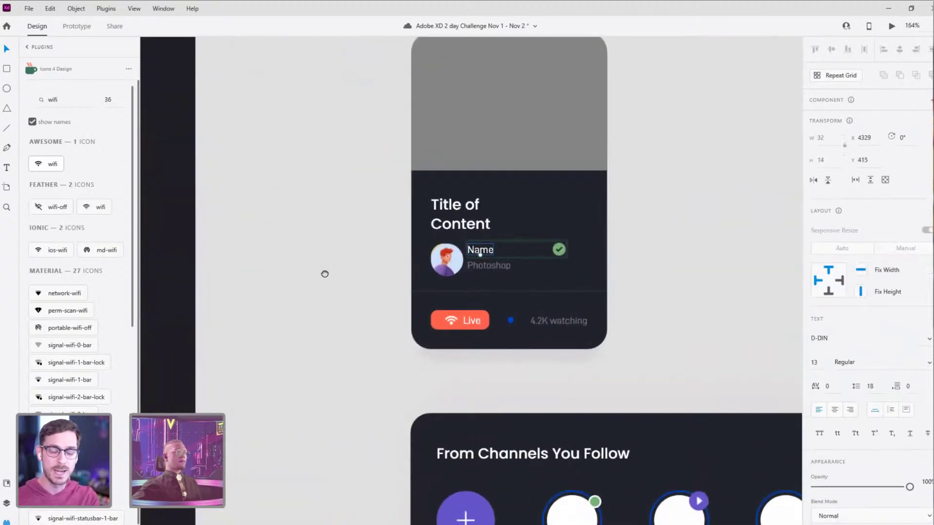
{"action": "scroll", "coordinate": [325, 273], "scroll_direction": "left", "scroll_amount": 5}
{"action": "scroll", "coordinate": [324, 263], "scroll_direction": "down", "scroll_amount": 3}
{"action": "scroll", "coordinate": [323, 260], "scroll_direction": "up", "scroll_amount": 4}
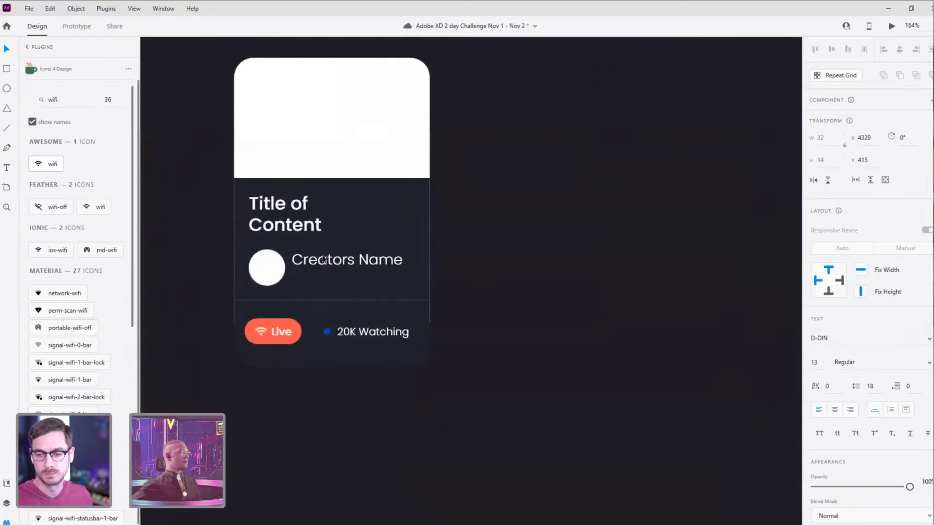
{"action": "left_click", "coordinate": [321, 261]}
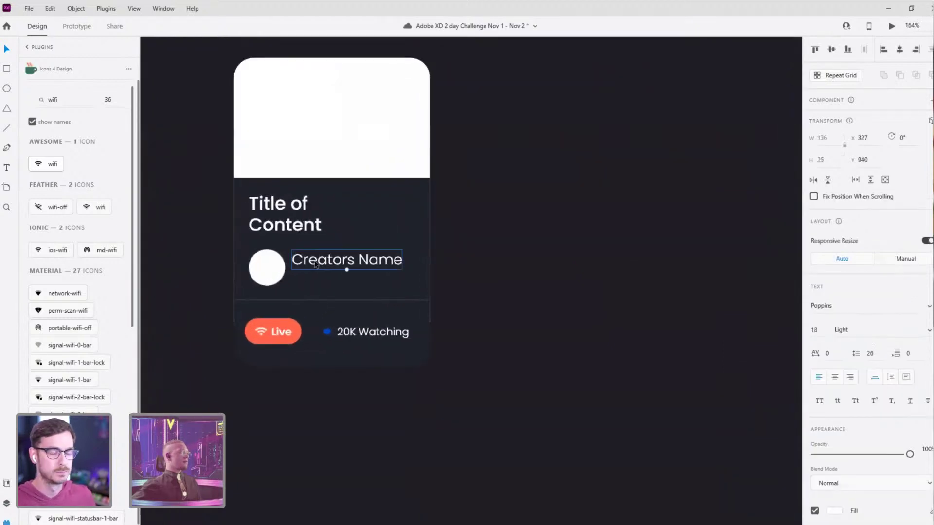
{"action": "left_click", "coordinate": [822, 329]}
{"action": "type", "text": "13"}
{"action": "key", "text": "Return"}
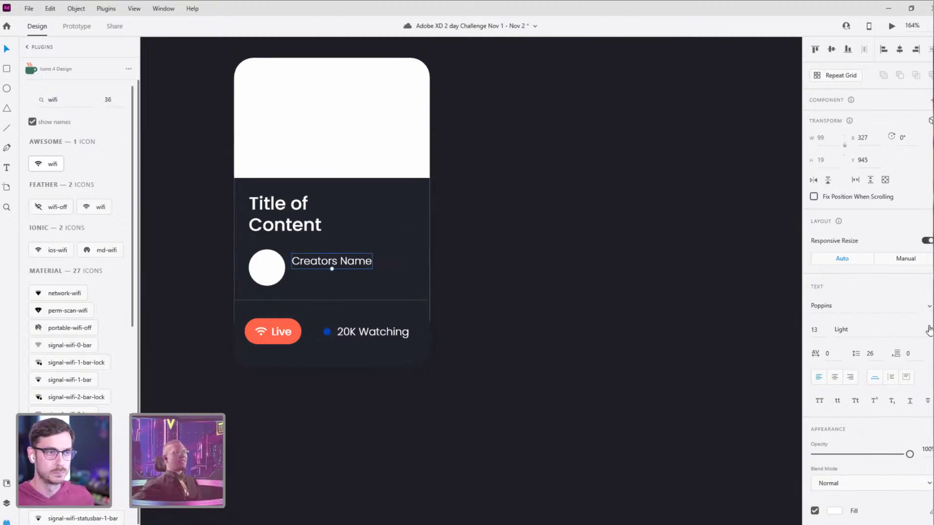
Step: Change the Creators Name text's font to D-DIN and move it up to Y 940, level with the avatar circle's top
{"action": "left_click", "coordinate": [849, 307]}
{"action": "type", "text": "D"}
{"action": "key", "text": "Return"}
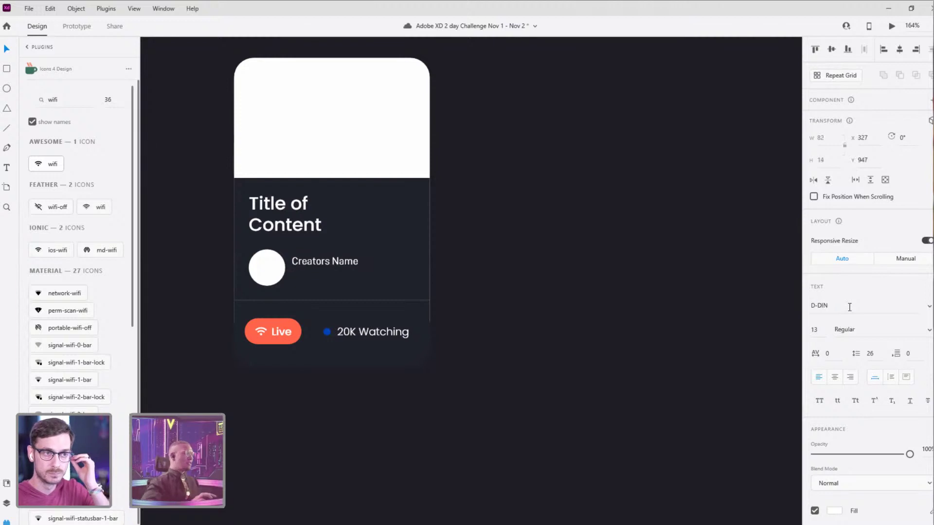
{"action": "left_click", "coordinate": [549, 153]}
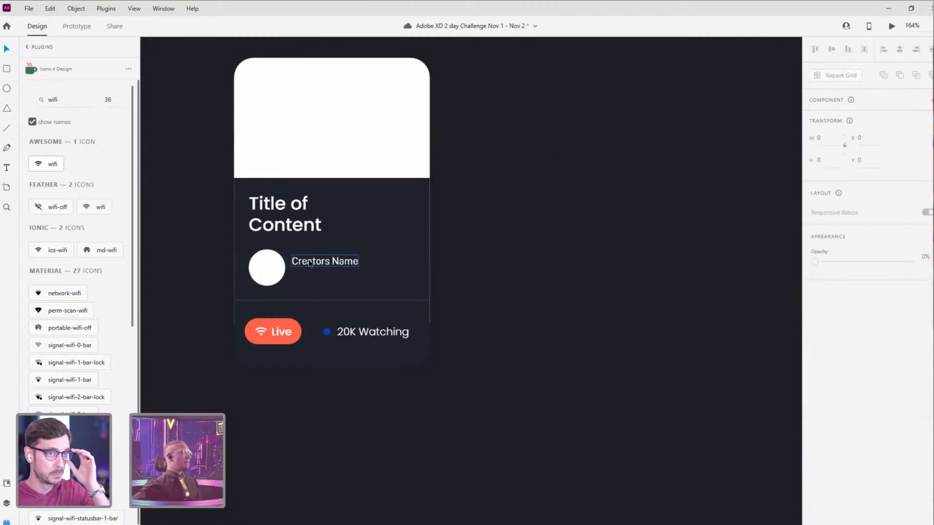
{"action": "left_click", "coordinate": [299, 265]}
{"action": "left_click_drag", "start_coordinate": [298, 266], "coordinate": [304, 260]}
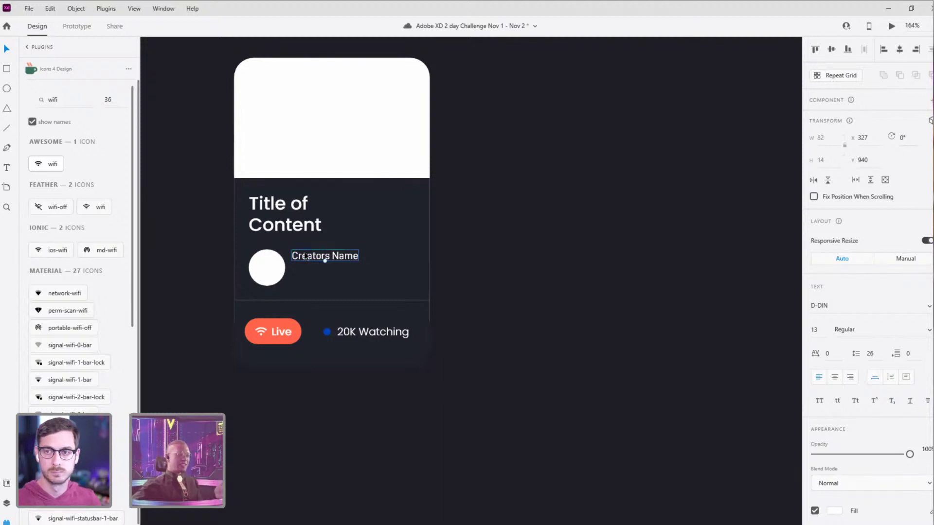
Step: Duplicate the Creators Name text directly below itself at Y 955 and change the copy's text to Vertical
{"action": "left_click_drag", "start_coordinate": [307, 260], "coordinate": [310, 271], "text": "alt"}
{"action": "double_click", "coordinate": [310, 268]}
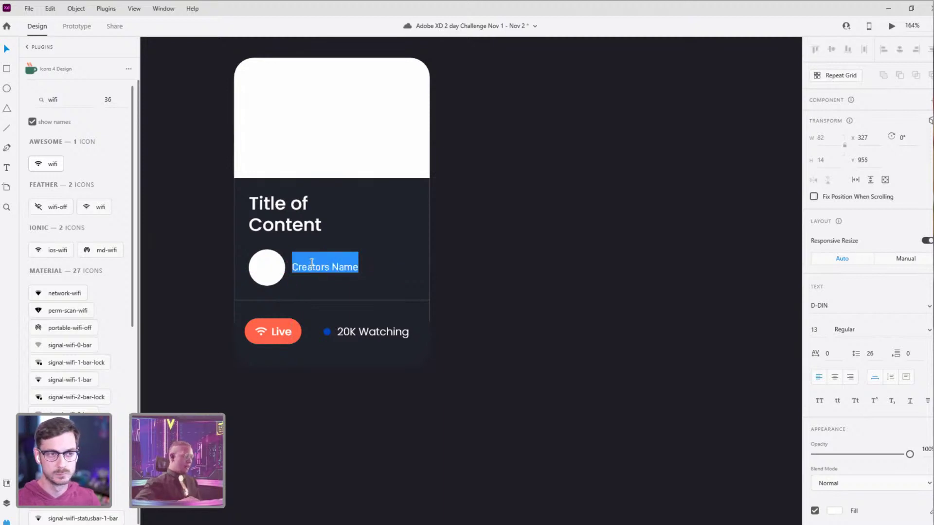
{"action": "type", "text": "In"}
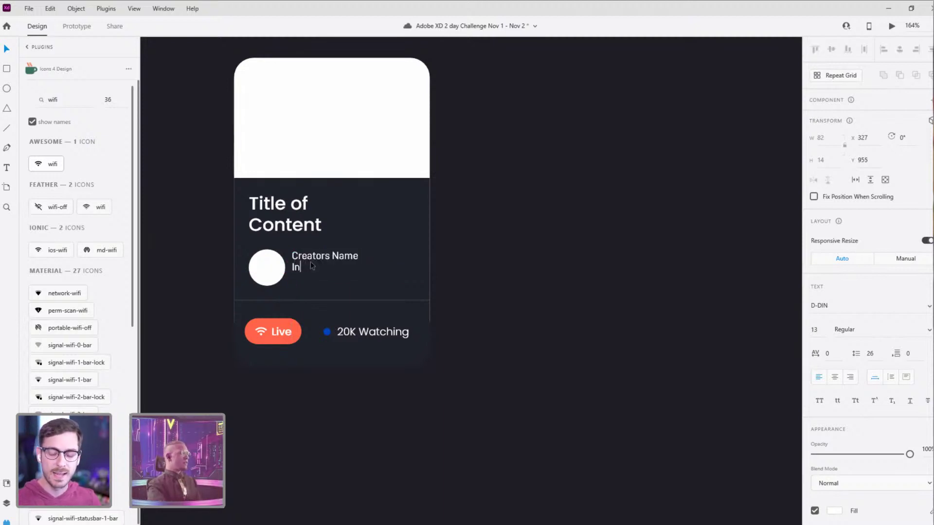
{"action": "type", "text": "dus"}
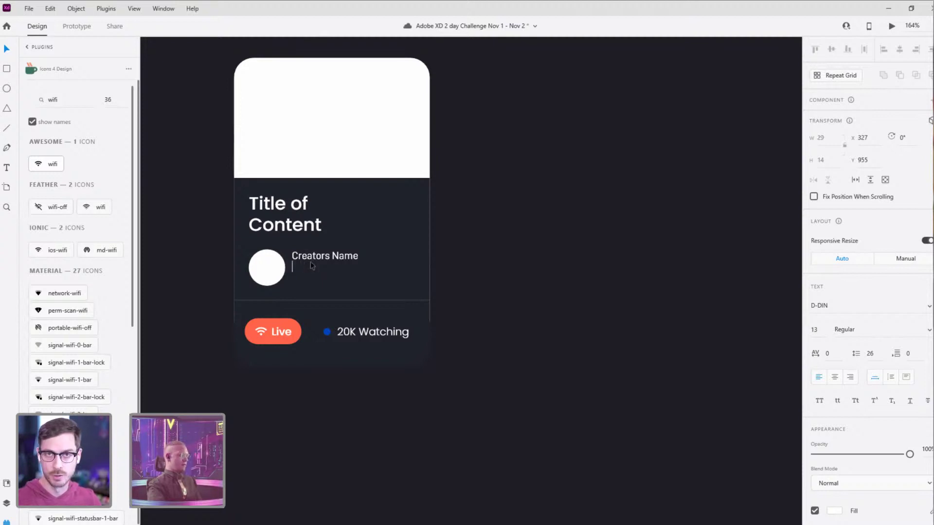
{"action": "type", "text": "Vertical"}
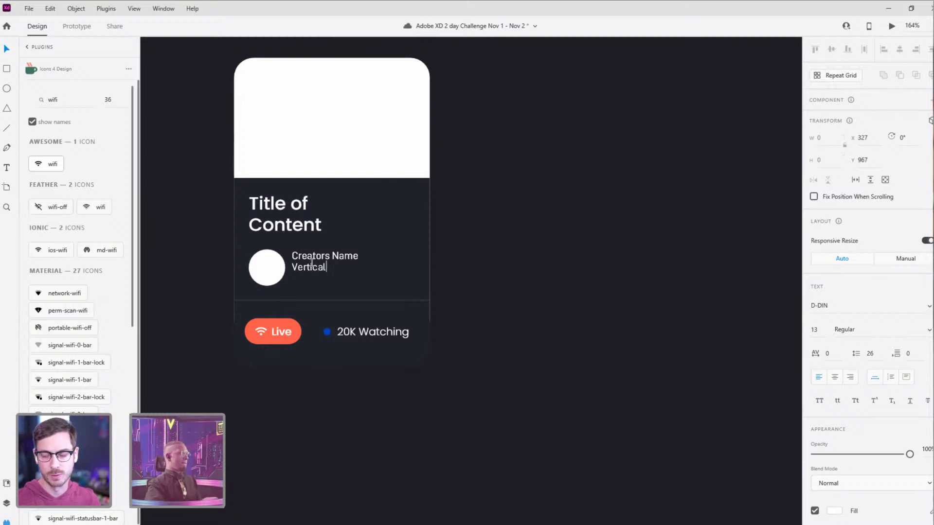
{"action": "key", "text": "Escape"}
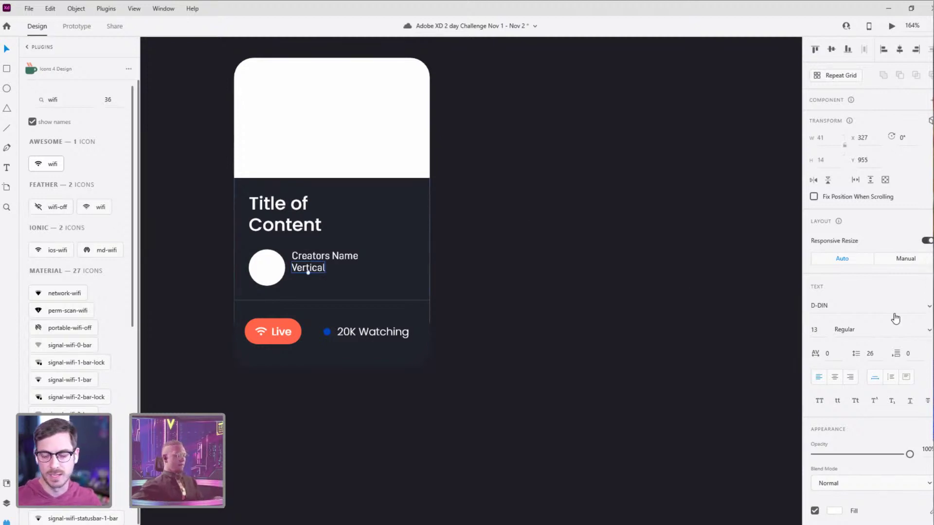
Step: Compare the creator details with the reference card and set the Vertical text's opacity to 50%
{"action": "left_click", "coordinate": [599, 202]}
{"action": "scroll", "coordinate": [599, 202], "scroll_direction": "down", "scroll_amount": 5}
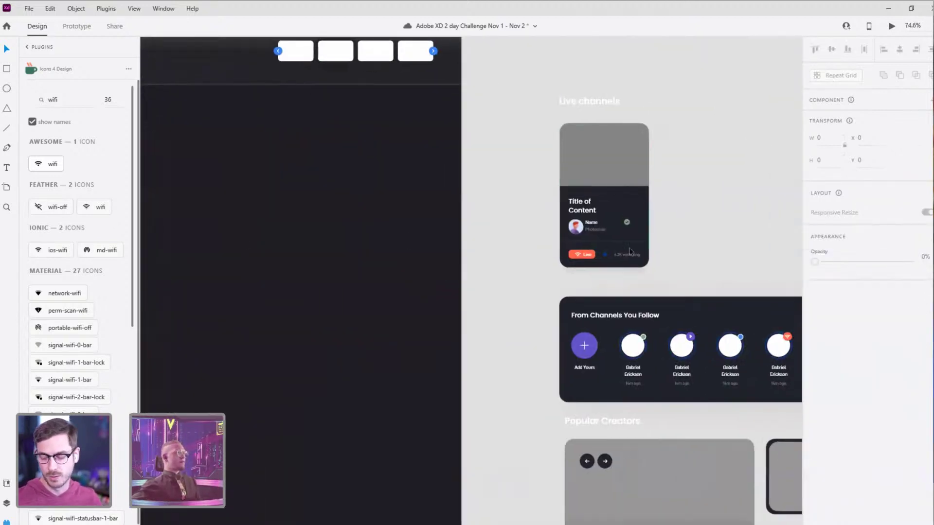
{"action": "left_click_drag", "start_coordinate": [630, 251], "coordinate": [547, 209]}
{"action": "scroll", "coordinate": [525, 214], "scroll_direction": "up", "scroll_amount": 3}
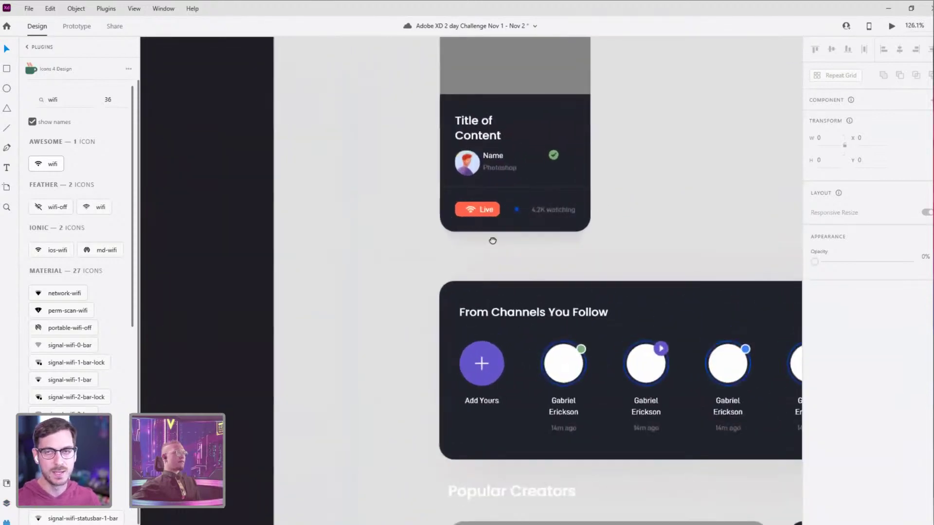
{"action": "scroll", "coordinate": [492, 241], "scroll_direction": "left", "scroll_amount": 10}
{"action": "left_click", "coordinate": [374, 297]}
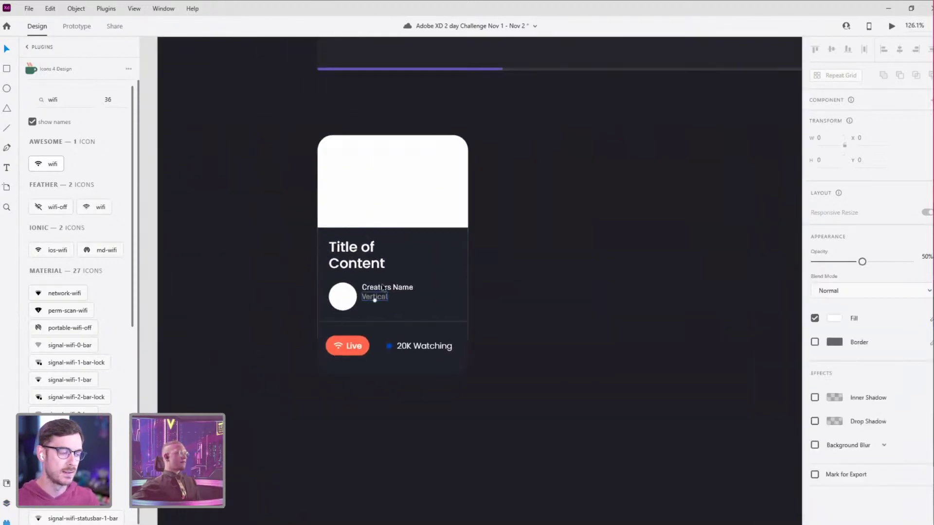
Step: Move the Creators Name and Vertical texts down slightly together so they sit centred beside the avatar circle
{"action": "left_click", "coordinate": [384, 287], "text": "shift"}
{"action": "left_click_drag", "start_coordinate": [378, 289], "coordinate": [378, 292]}
{"action": "left_click", "coordinate": [536, 273]}
Step: Compare the card with the reference, try the Title of Content text in uppercase, and switch it back to its original case
{"action": "scroll", "coordinate": [579, 268], "scroll_direction": "down", "scroll_amount": 3}
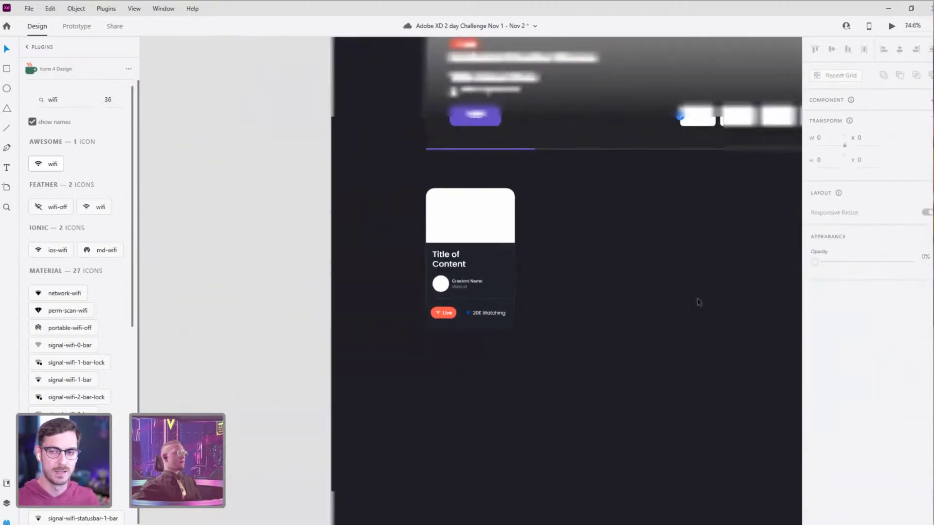
{"action": "scroll", "coordinate": [698, 302], "scroll_direction": "right", "scroll_amount": 8}
{"action": "scroll", "coordinate": [666, 287], "scroll_direction": "up", "scroll_amount": 4}
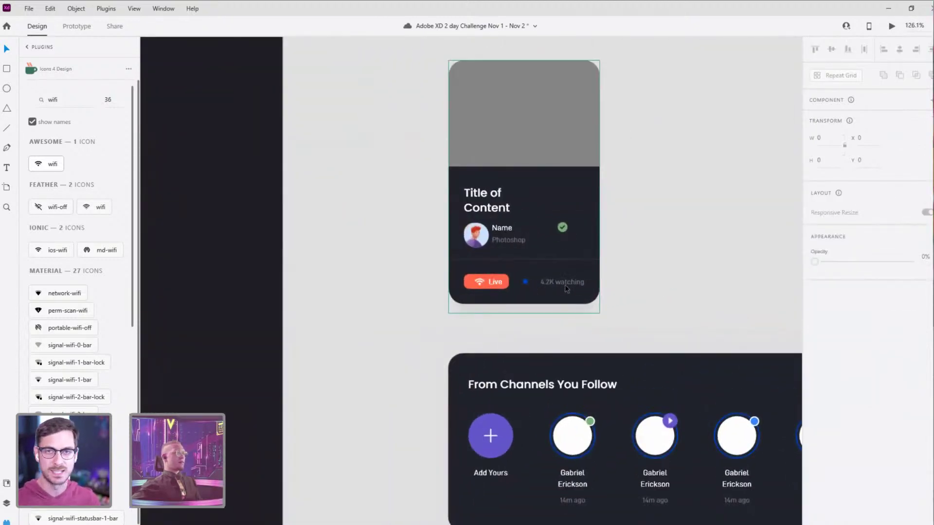
{"action": "scroll", "coordinate": [727, 275], "scroll_direction": "left", "scroll_amount": 10}
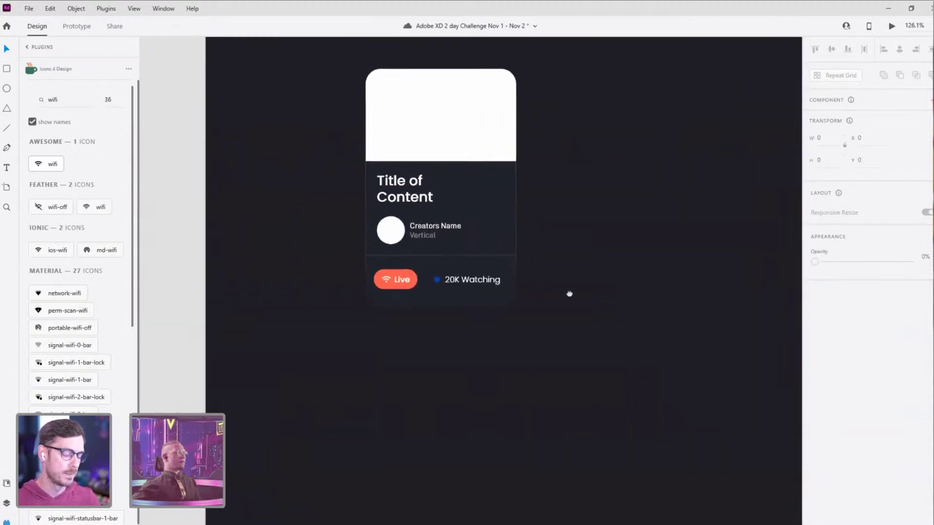
{"action": "scroll", "coordinate": [446, 236], "scroll_direction": "up", "scroll_amount": 3}
{"action": "scroll", "coordinate": [384, 165], "scroll_direction": "down", "scroll_amount": 1}
{"action": "left_click", "coordinate": [377, 161]}
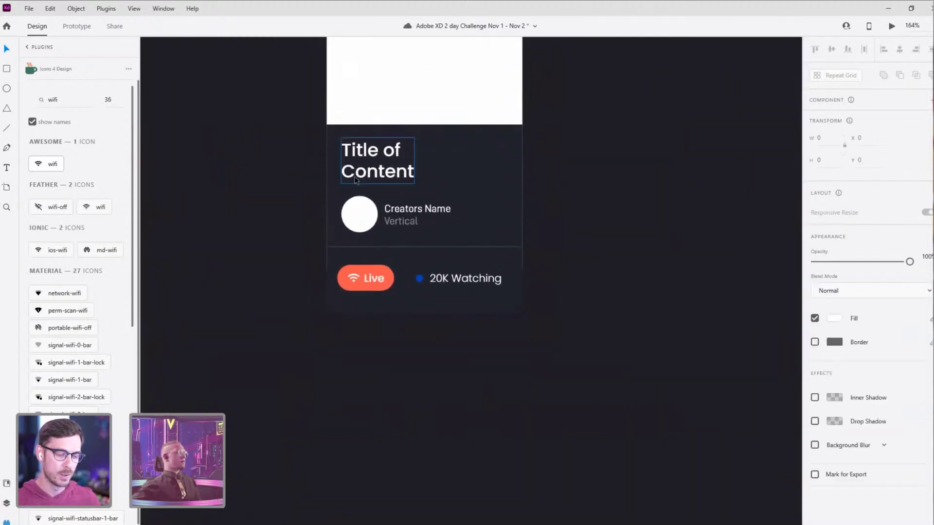
{"action": "scroll", "coordinate": [593, 247], "scroll_direction": "down", "scroll_amount": 5}
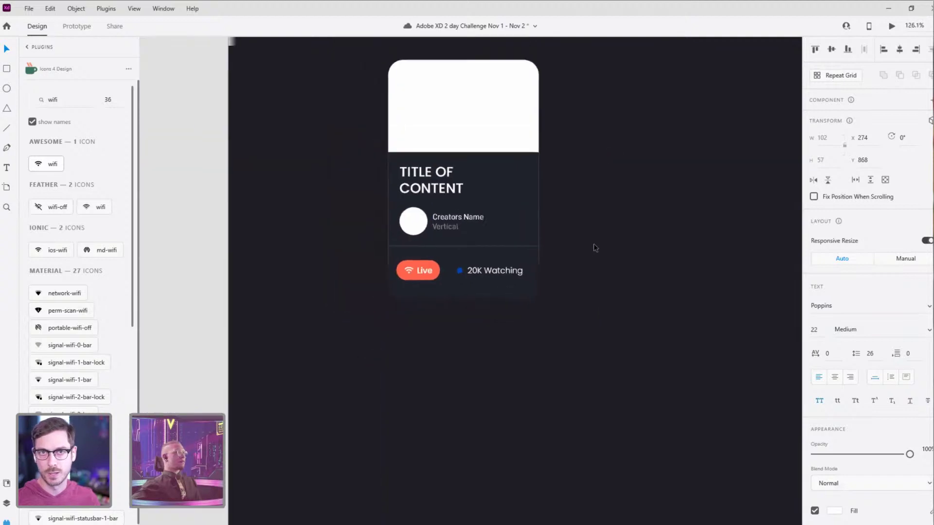
{"action": "left_click", "coordinate": [818, 400]}
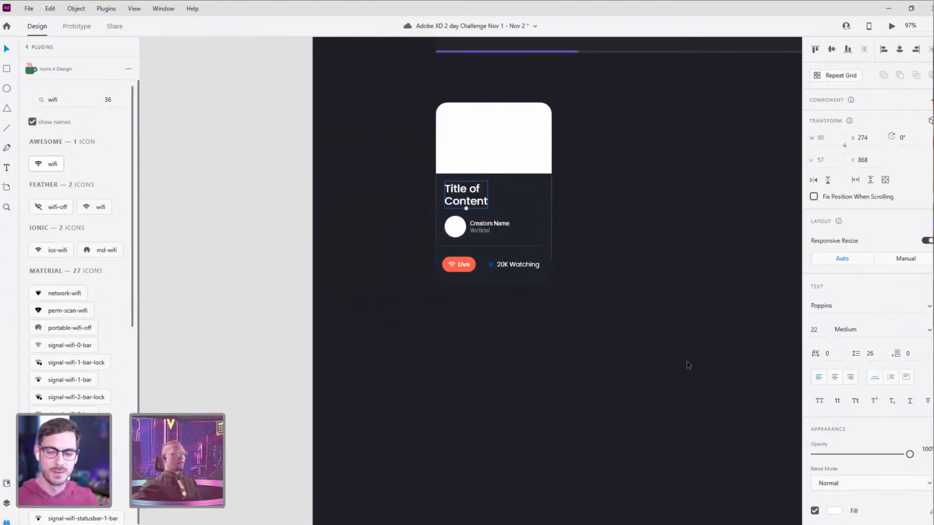
Step: Group the white avatar circle with the Creators Name and Vertical texts
{"action": "left_click", "coordinate": [527, 210]}
{"action": "scroll", "coordinate": [518, 218], "scroll_direction": "up", "scroll_amount": 5}
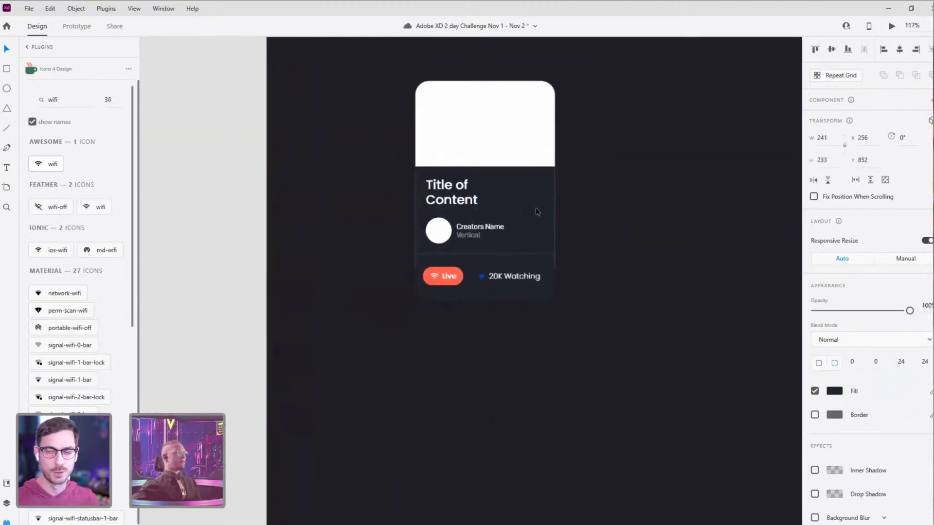
{"action": "double_click", "coordinate": [440, 247]}
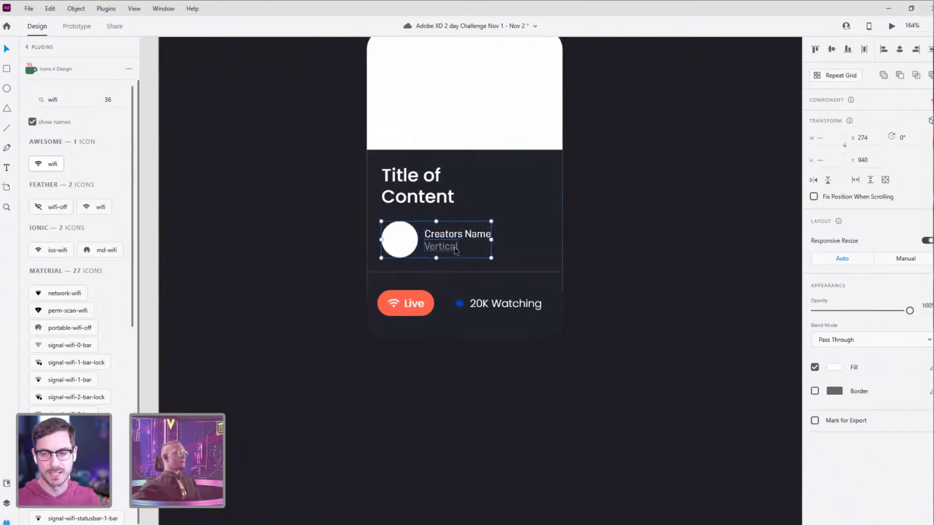
Step: Group the Live badge's parts, and group the blue dot with the 20K Watching text
{"action": "left_click", "coordinate": [414, 304]}
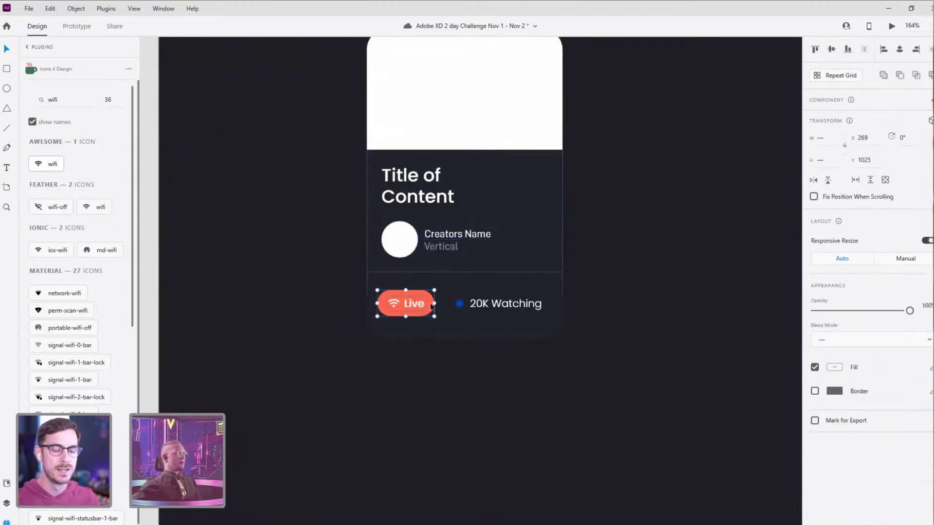
{"action": "left_click", "coordinate": [459, 303]}
{"action": "left_click", "coordinate": [503, 307], "text": "shift"}
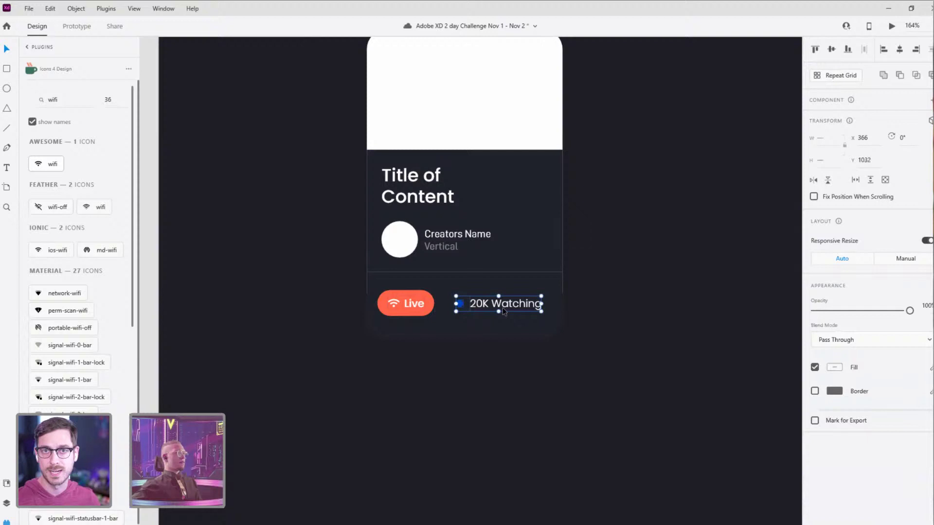
{"action": "left_click", "coordinate": [500, 268]}
{"action": "left_click", "coordinate": [500, 271]}
{"action": "left_click", "coordinate": [513, 278]}
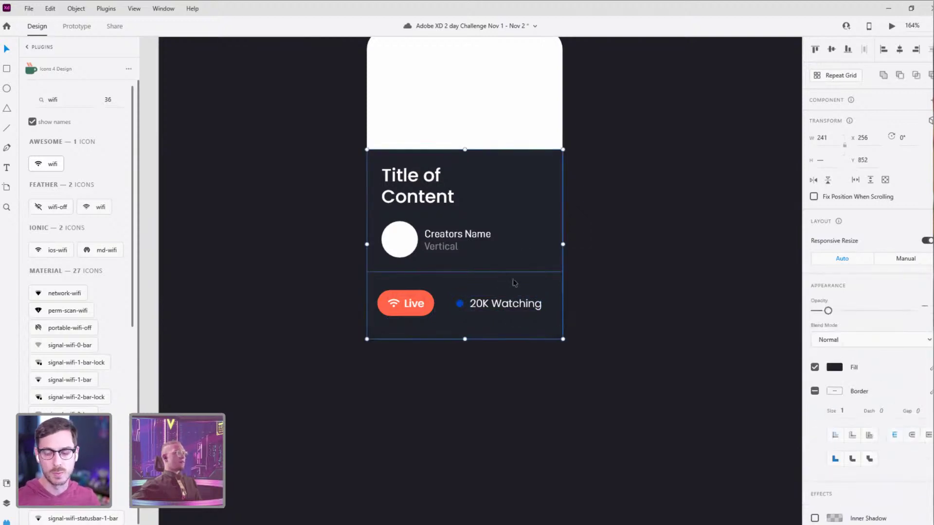
{"action": "left_click", "coordinate": [462, 303], "text": "shift"}
{"action": "left_click", "coordinate": [432, 312], "text": "shift"}
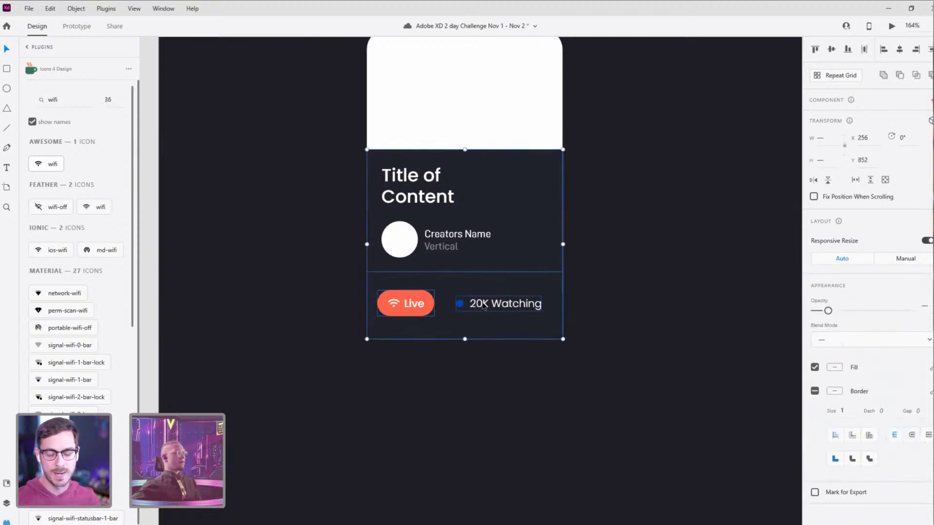
{"action": "left_click", "coordinate": [625, 271]}
Step: Rename the layer of the divider line below the creator details to "seperator"
{"action": "left_click", "coordinate": [533, 272]}
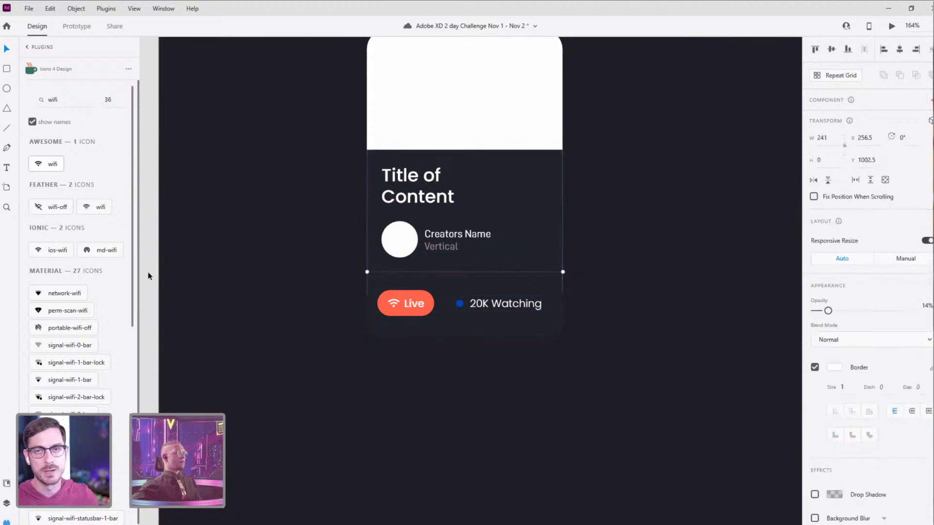
{"action": "left_click", "coordinate": [7, 503]}
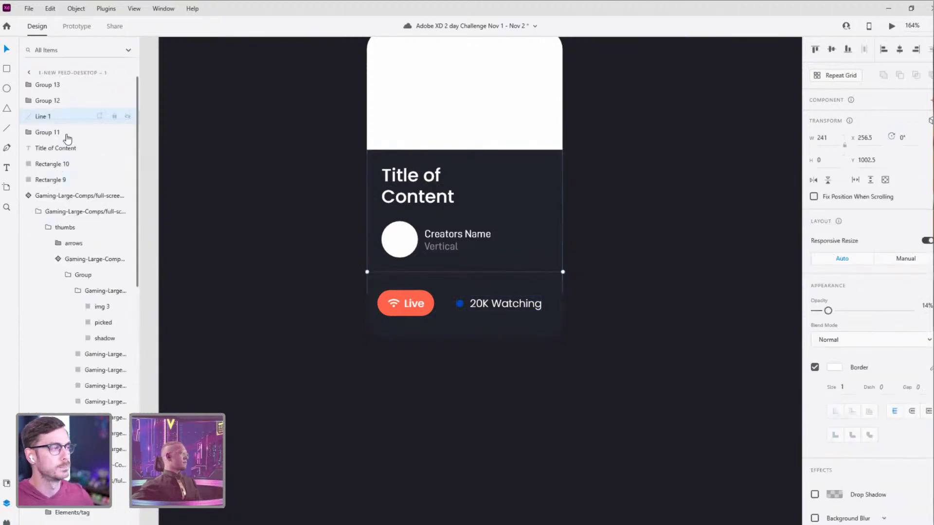
{"action": "double_click", "coordinate": [43, 116]}
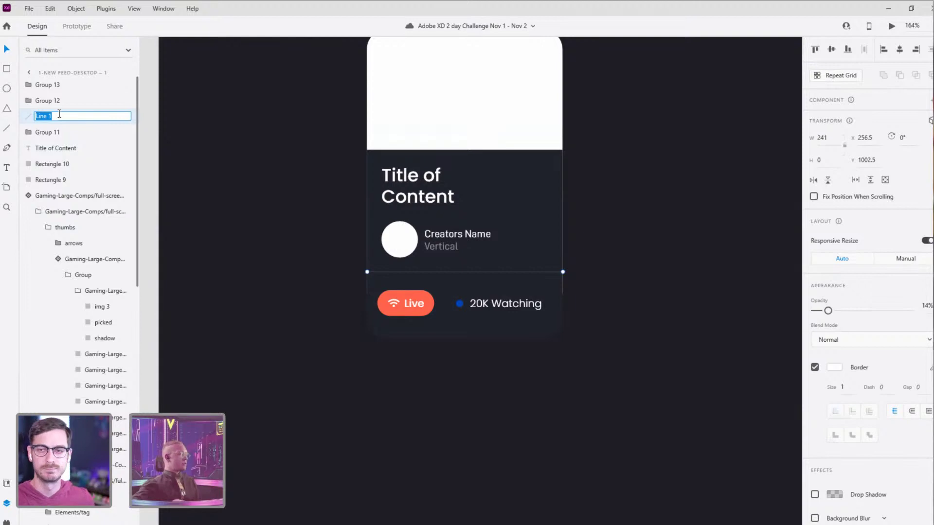
{"action": "type", "text": "s"}
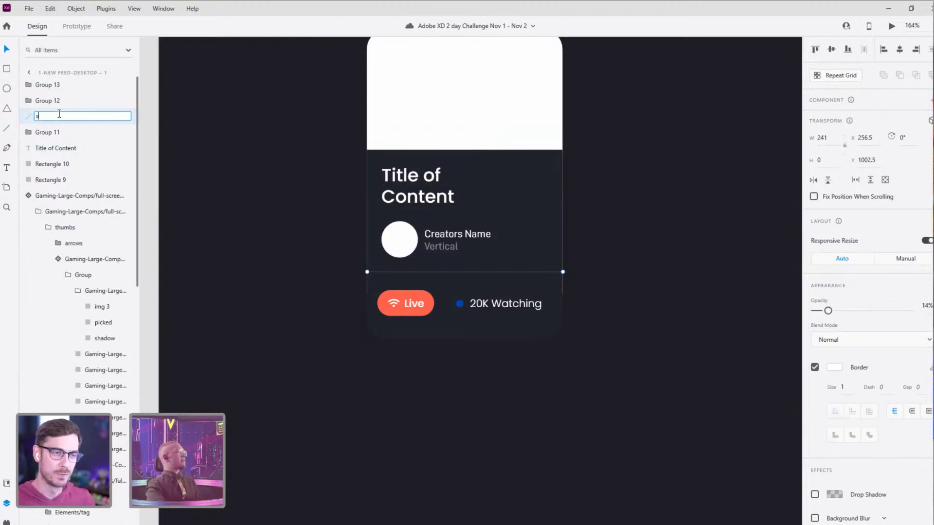
{"action": "type", "text": "eperator"}
{"action": "key", "text": "Return"}
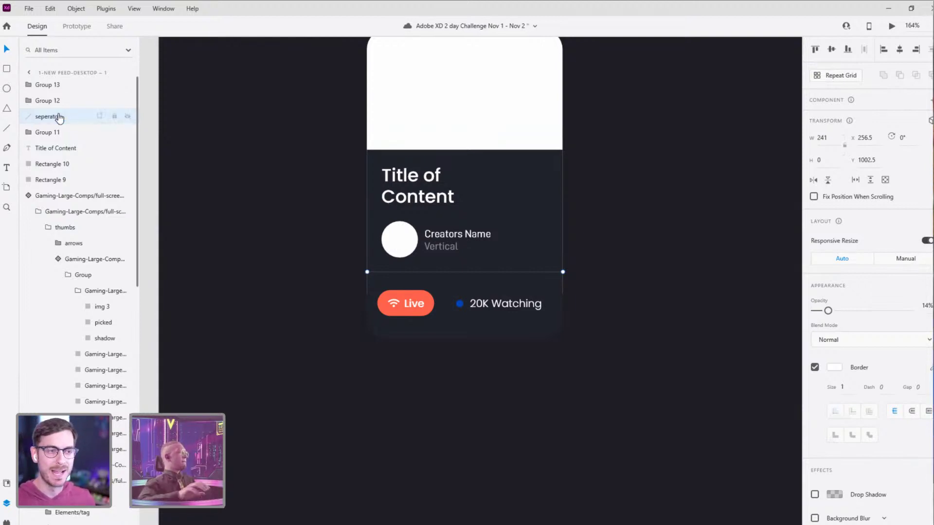
Step: Rename the Live badge's group as "Live"
{"action": "left_click", "coordinate": [405, 304]}
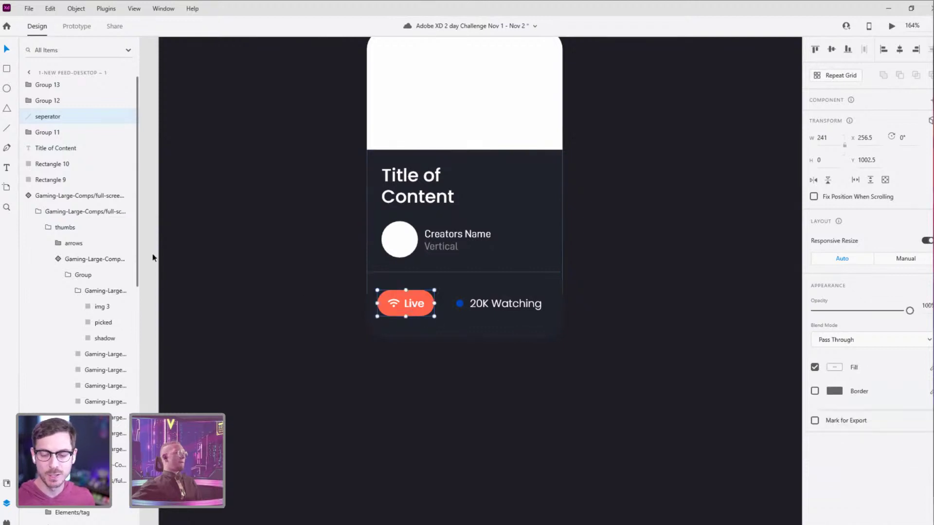
{"action": "double_click", "coordinate": [40, 101]}
{"action": "type", "text": "Live"}
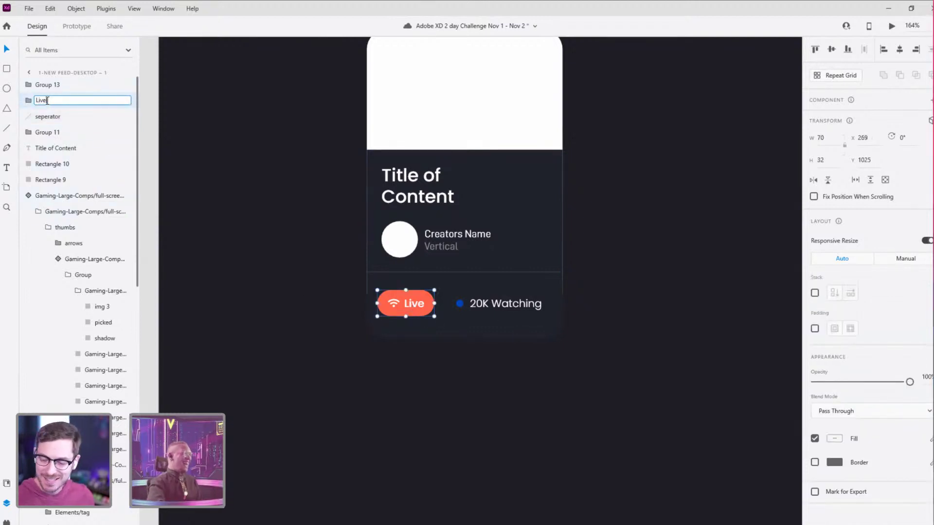
{"action": "key", "text": "Return"}
Step: Rename the group holding the blue dot and the 20K Watching text as "Watching"
{"action": "left_click", "coordinate": [506, 304]}
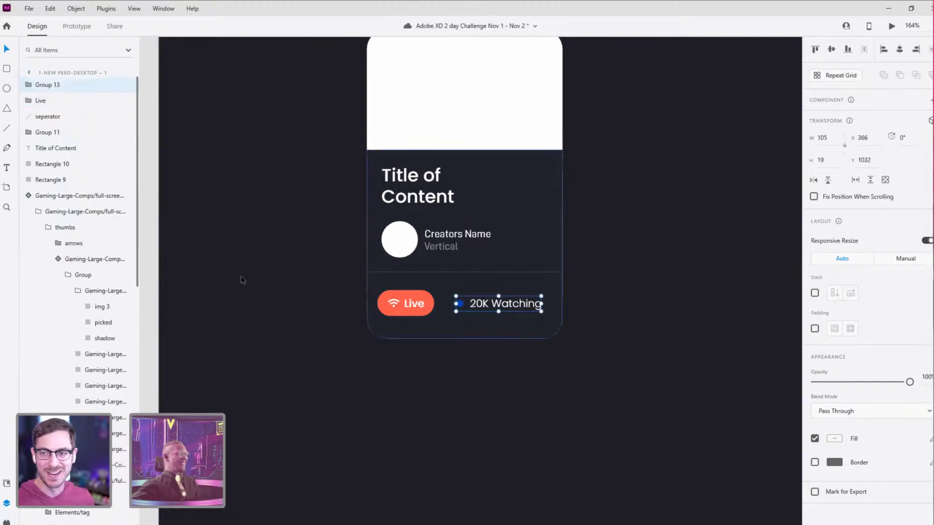
{"action": "double_click", "coordinate": [44, 85]}
{"action": "type", "text": "Wa"}
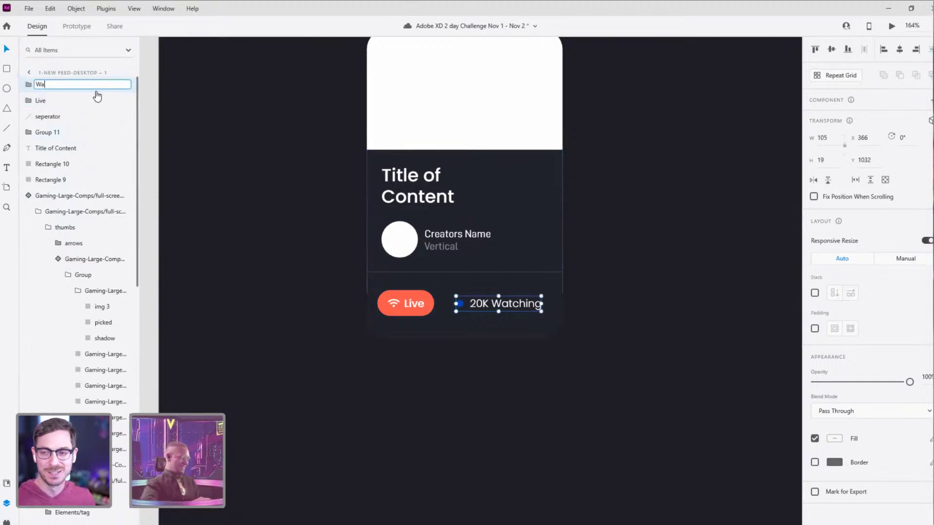
{"action": "type", "text": "tching"}
{"action": "key", "text": "Return"}
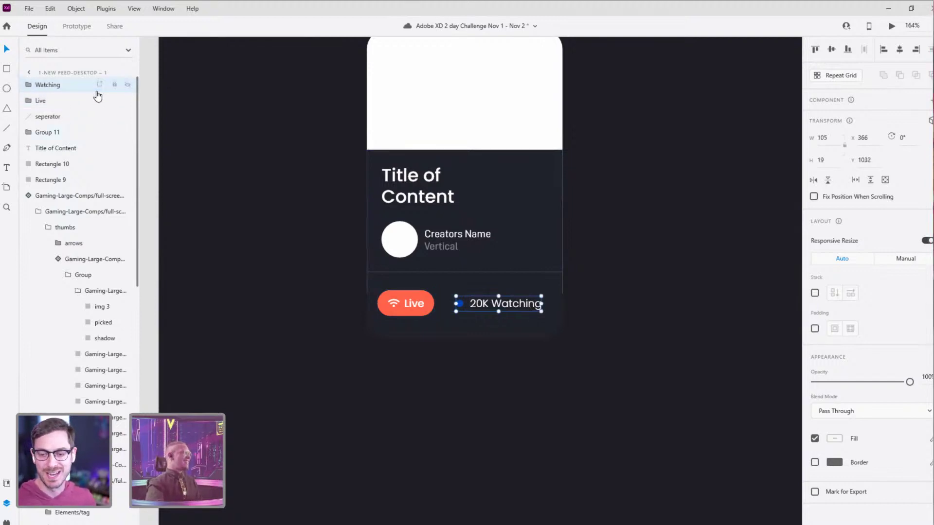
Step: Rename the group with the avatar circle and creator texts as "Creator Name"
{"action": "left_click", "coordinate": [471, 247]}
{"action": "double_click", "coordinate": [52, 132]}
{"action": "type", "text": "C"}
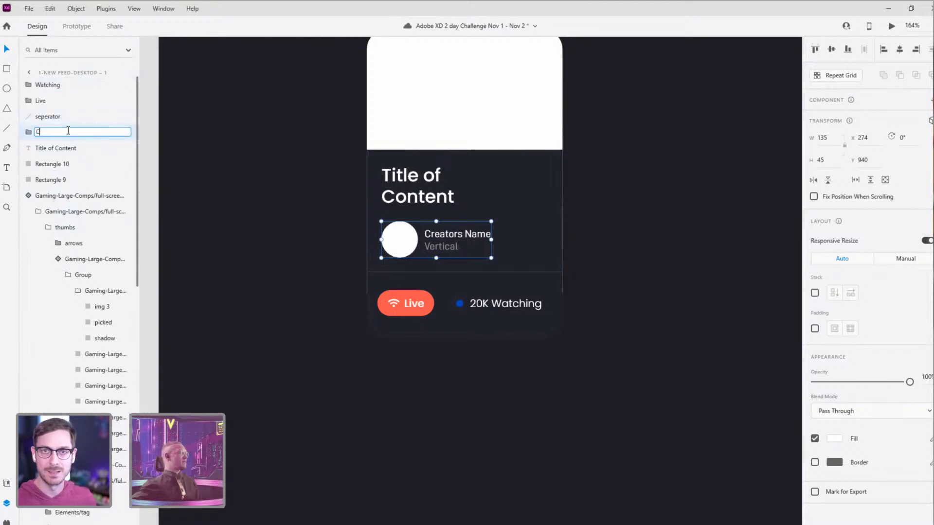
{"action": "type", "text": "reator Name"}
{"action": "key", "text": "Return"}
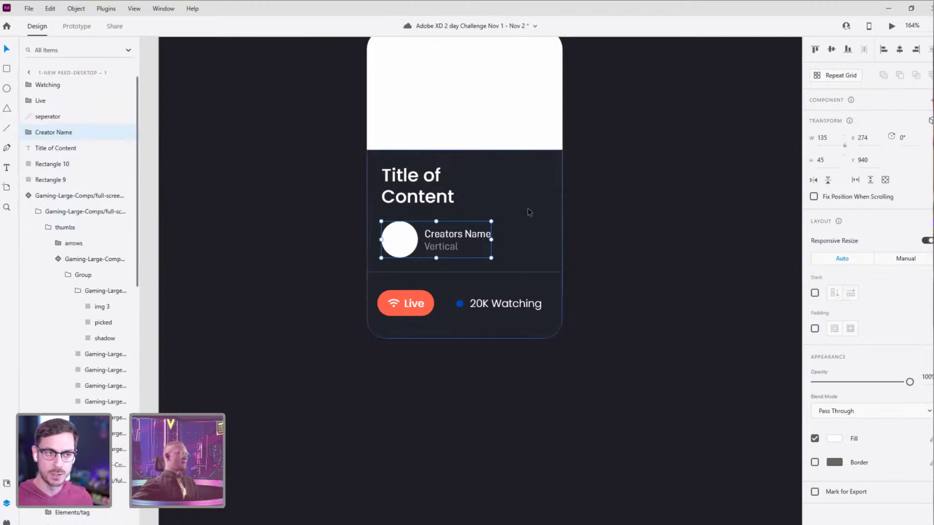
Step: Check which layers the card's divider, Live badge, viewer label, creator details and title belong to
{"action": "left_click", "coordinate": [519, 264]}
{"action": "left_click", "coordinate": [508, 272]}
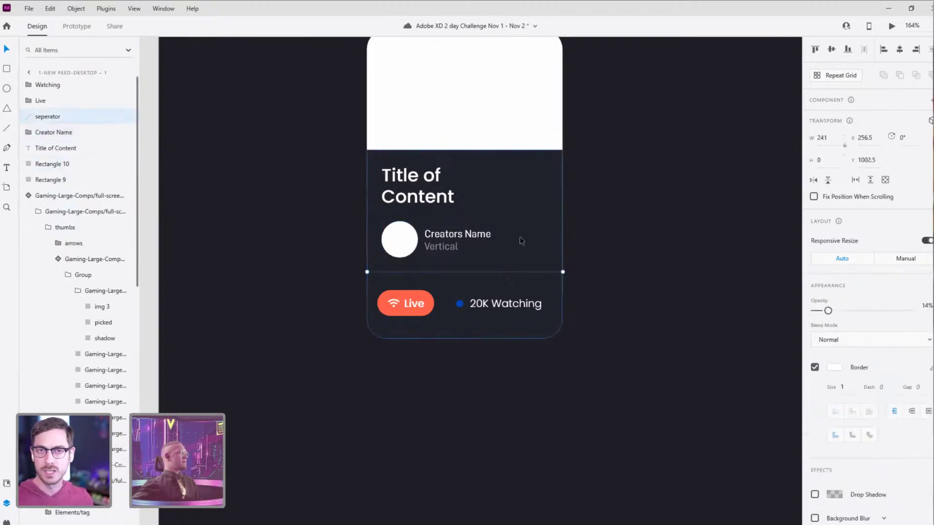
{"action": "left_click", "coordinate": [485, 310]}
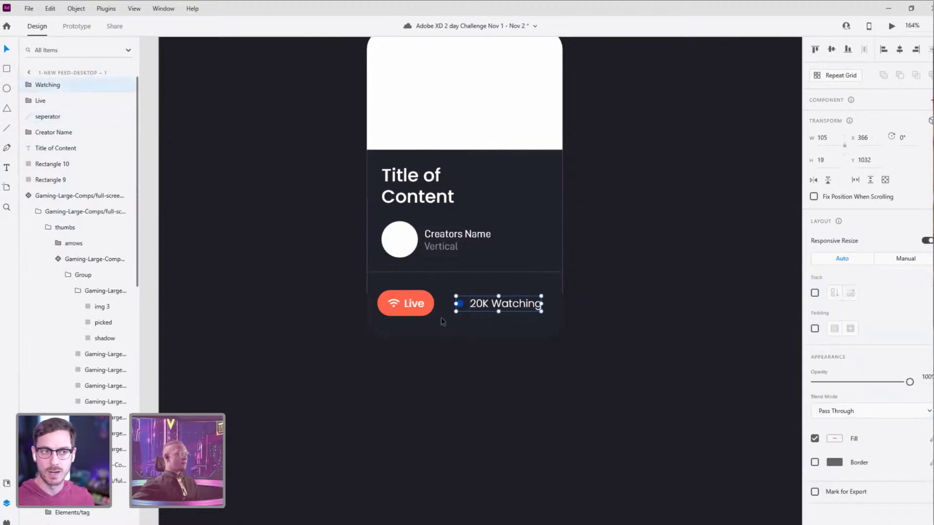
{"action": "left_click", "coordinate": [411, 314]}
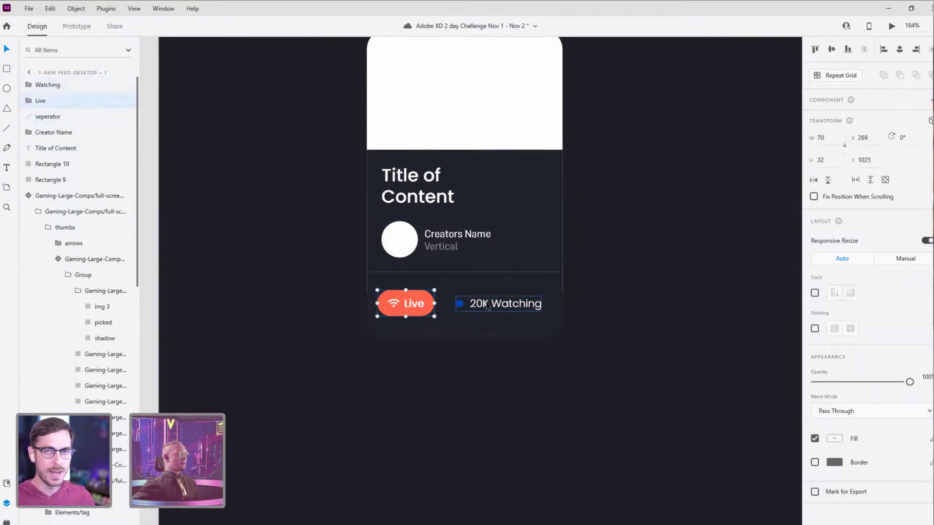
{"action": "left_click", "coordinate": [486, 306]}
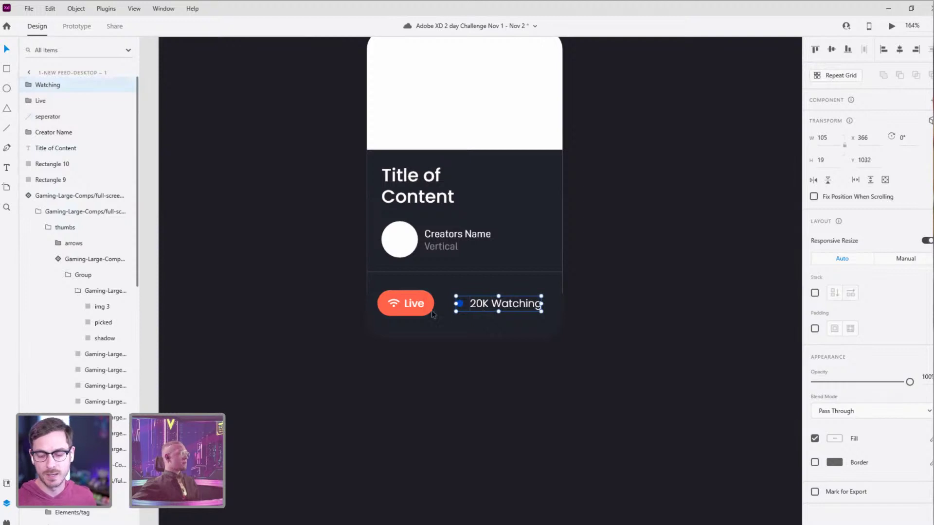
{"action": "left_click", "coordinate": [418, 272]}
{"action": "left_click", "coordinate": [428, 241]}
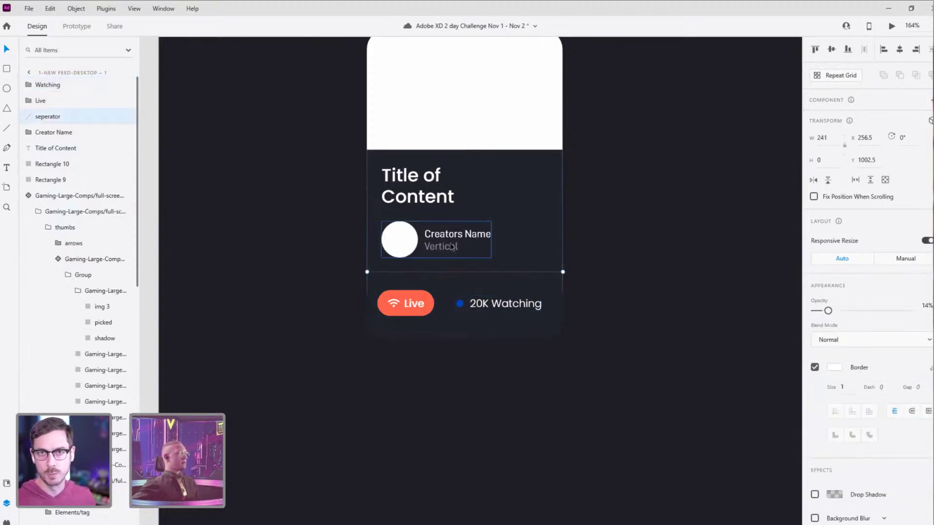
{"action": "left_click", "coordinate": [424, 202]}
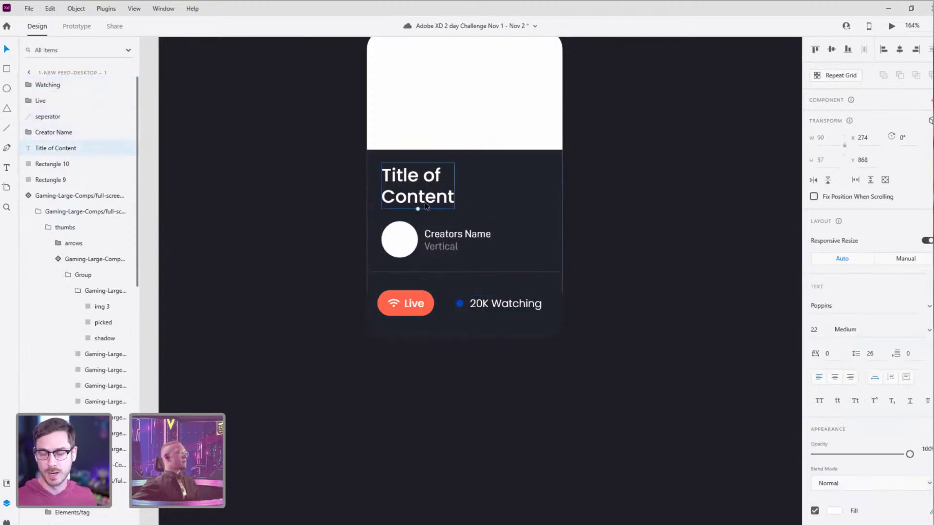
{"action": "left_click", "coordinate": [457, 236]}
{"action": "left_click", "coordinate": [418, 185], "text": "shift"}
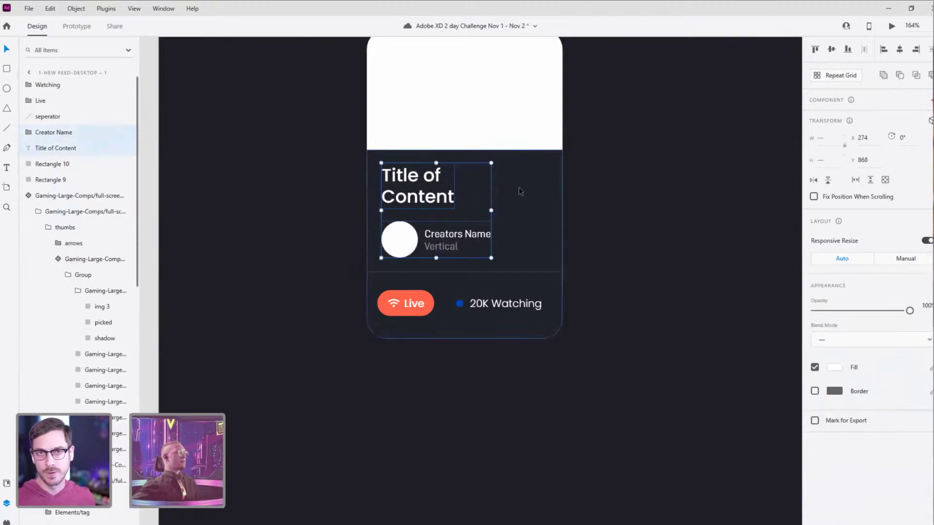
{"action": "left_click", "coordinate": [487, 305], "text": "shift"}
{"action": "left_click", "coordinate": [414, 306], "text": "shift"}
Step: Extend the card's white rectangle down to the dark plate's lower edge, making it 381 high
{"action": "left_click", "coordinate": [47, 163]}
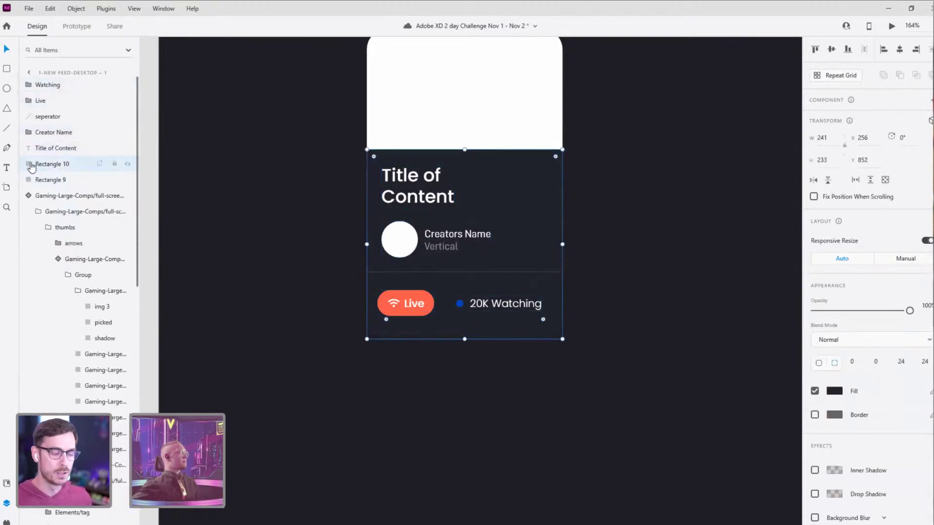
{"action": "double_click", "coordinate": [47, 164]}
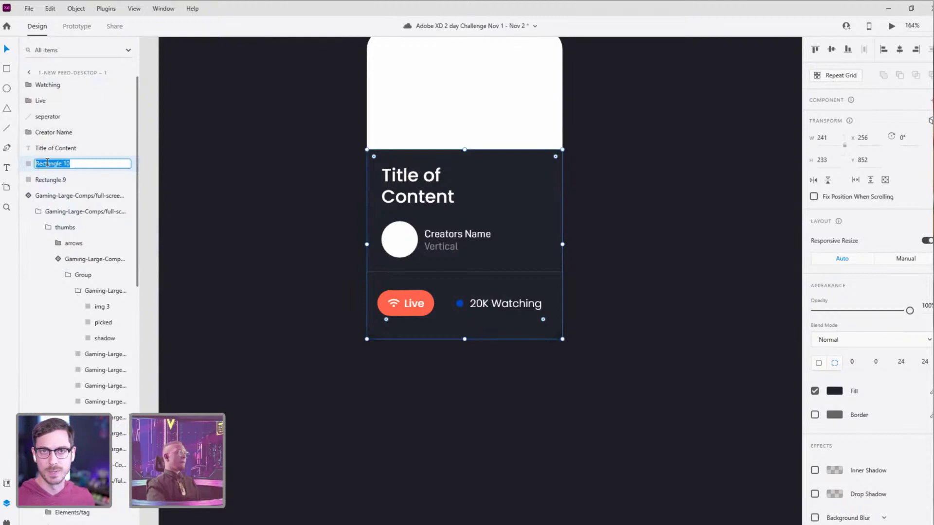
{"action": "left_click", "coordinate": [470, 75]}
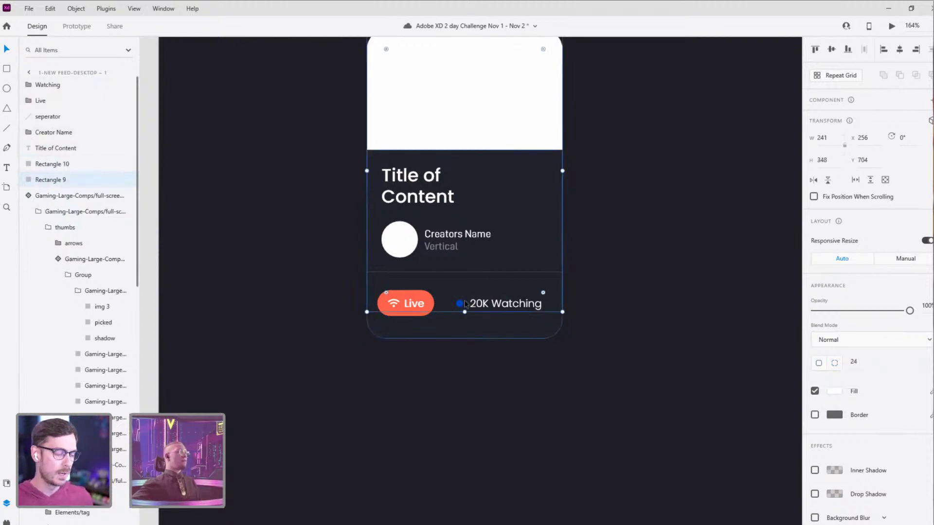
{"action": "left_click_drag", "start_coordinate": [464, 311], "coordinate": [462, 339]}
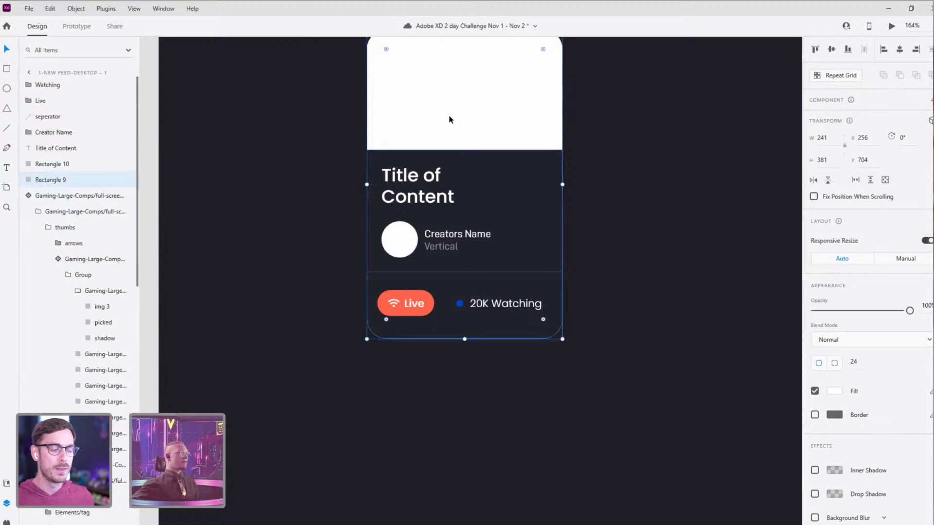
Step: Rename the white rectangle's layer as "Asset Holder"
{"action": "double_click", "coordinate": [57, 181]}
{"action": "type", "text": "Asset "}
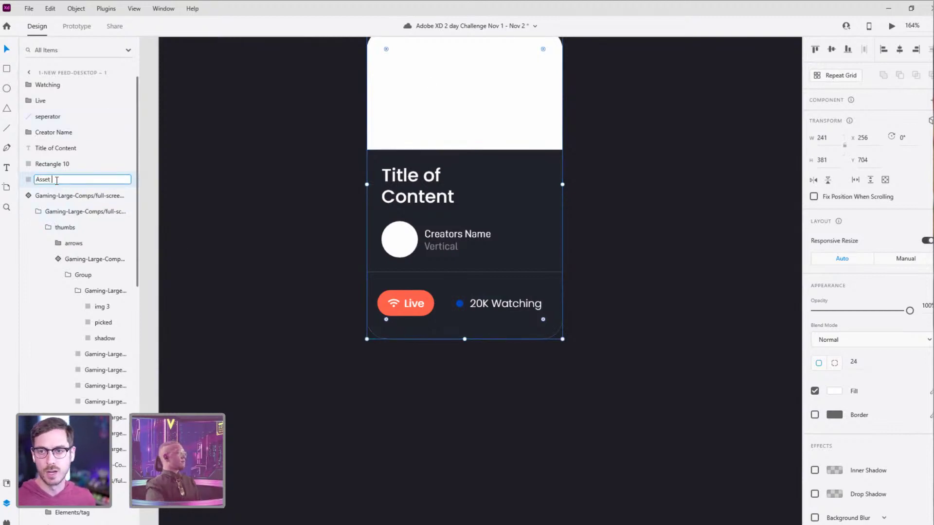
{"action": "type", "text": "Holder"}
{"action": "key", "text": "Return"}
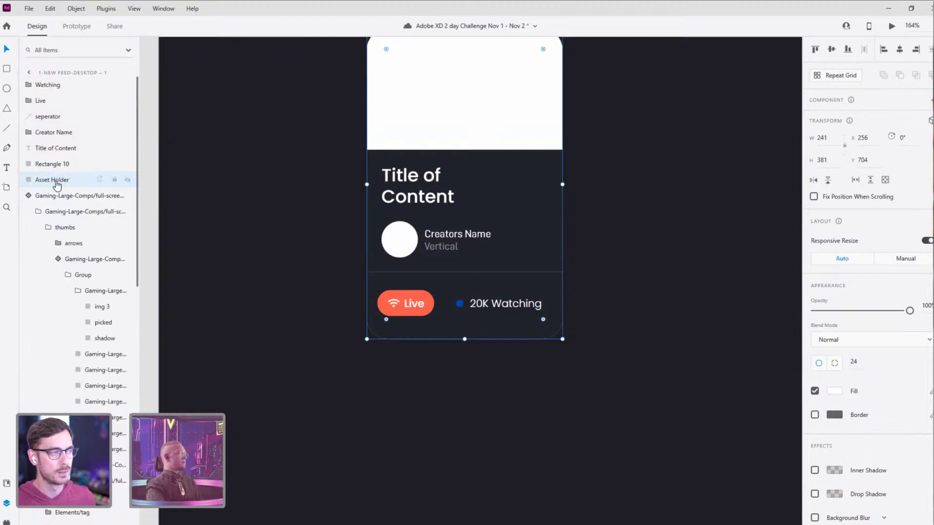
Step: Rename the dark rectangle's layer behind the card's texts as "Content Plate"
{"action": "left_click", "coordinate": [54, 165]}
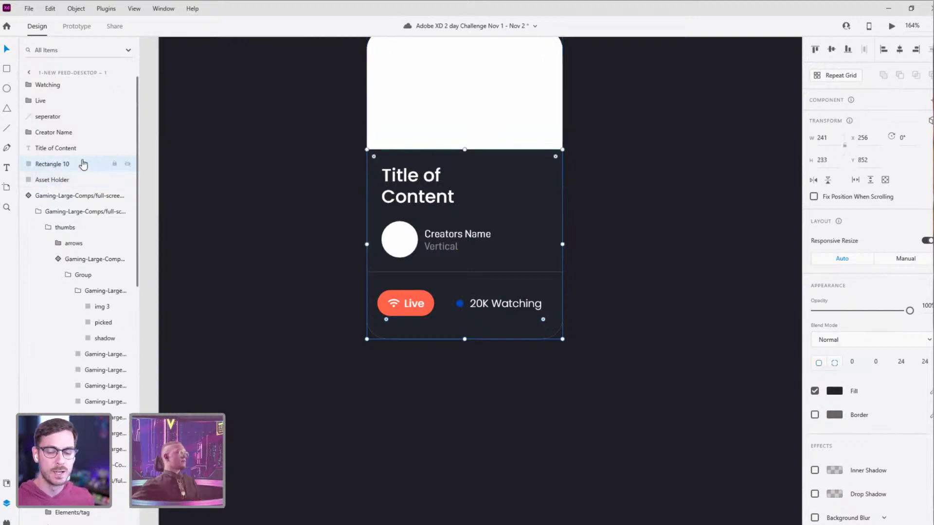
{"action": "double_click", "coordinate": [58, 168]}
{"action": "type", "text": "Contnet"}
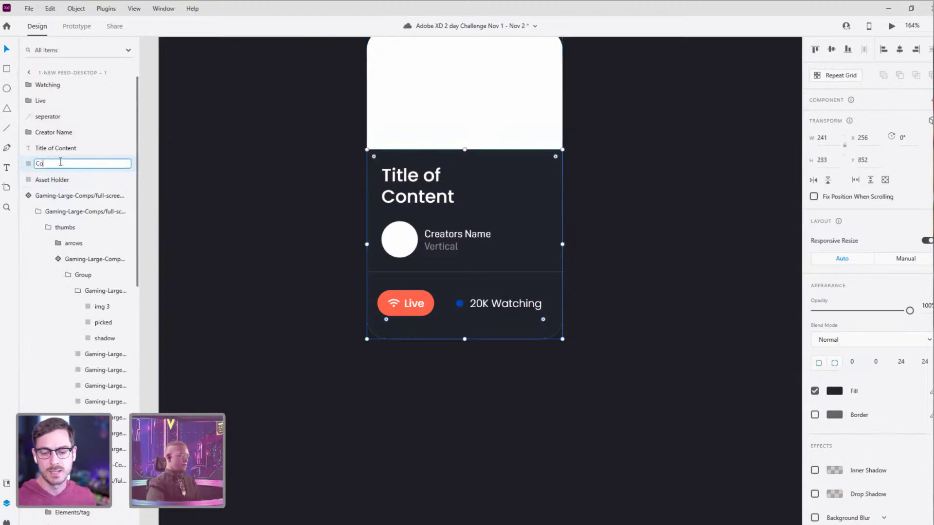
{"action": "key", "text": "BackSpace"}
{"action": "key", "text": "BackSpace"}
{"action": "key", "text": "BackSpace"}
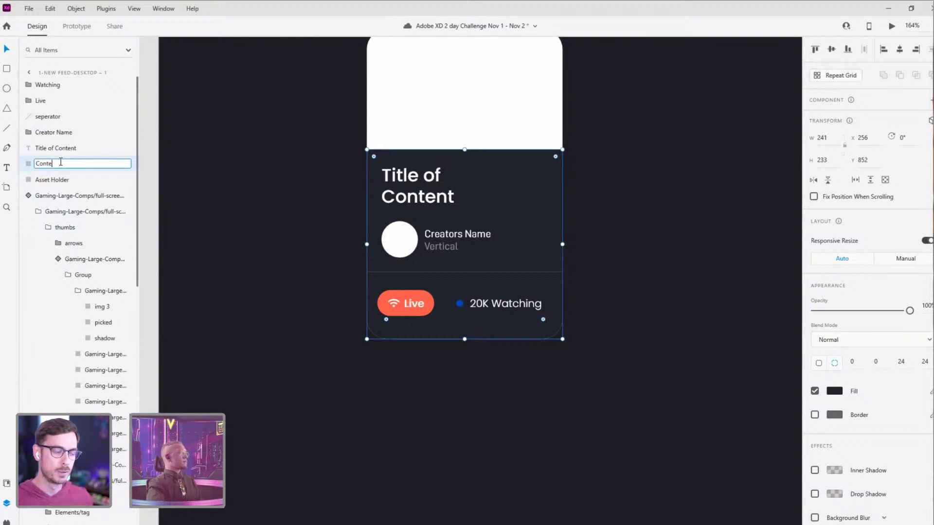
{"action": "type", "text": "nt Ca"}
{"action": "type", "text": "te"}
{"action": "key", "text": "Return"}
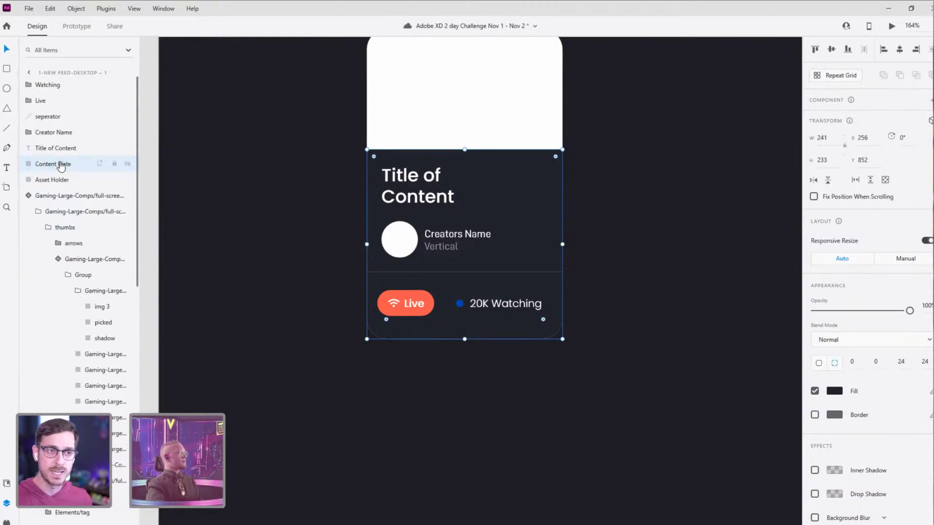
Step: Group the Asset Holder, Content Plate, Title of Content, Creator Name, Live and Watching layers and make the group a component
{"action": "left_click", "coordinate": [515, 96], "text": "shift"}
{"action": "scroll", "coordinate": [520, 117], "scroll_direction": "up", "scroll_amount": 4}
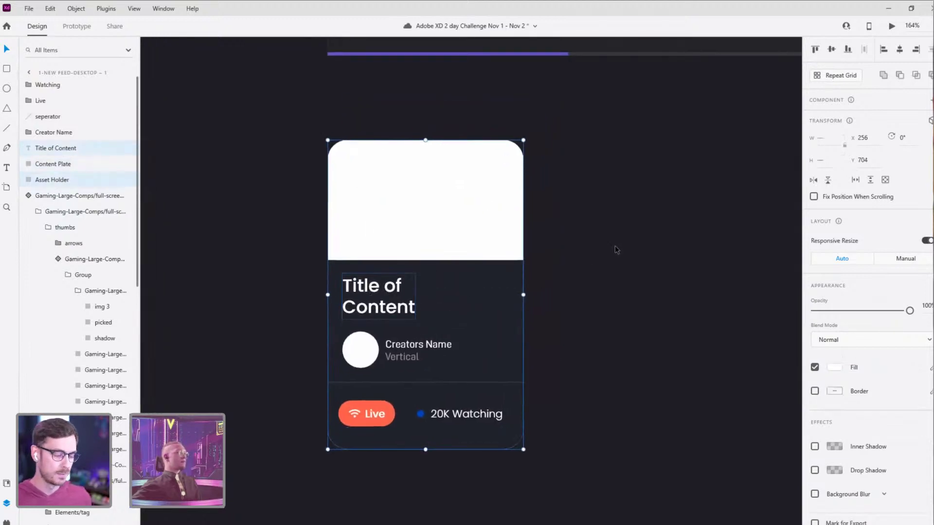
{"action": "left_click", "coordinate": [614, 250]}
{"action": "left_click", "coordinate": [398, 249]}
{"action": "left_click", "coordinate": [377, 288], "text": "shift"}
{"action": "left_click", "coordinate": [490, 302], "text": "shift"}
{"action": "left_click", "coordinate": [367, 352], "text": "shift"}
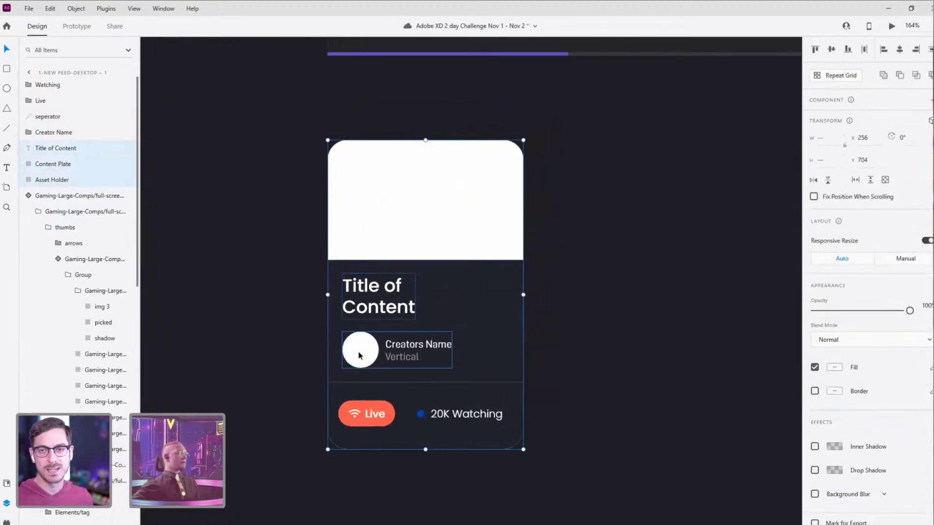
{"action": "left_click", "coordinate": [375, 419], "text": "shift"}
{"action": "left_click", "coordinate": [434, 418], "text": "shift"}
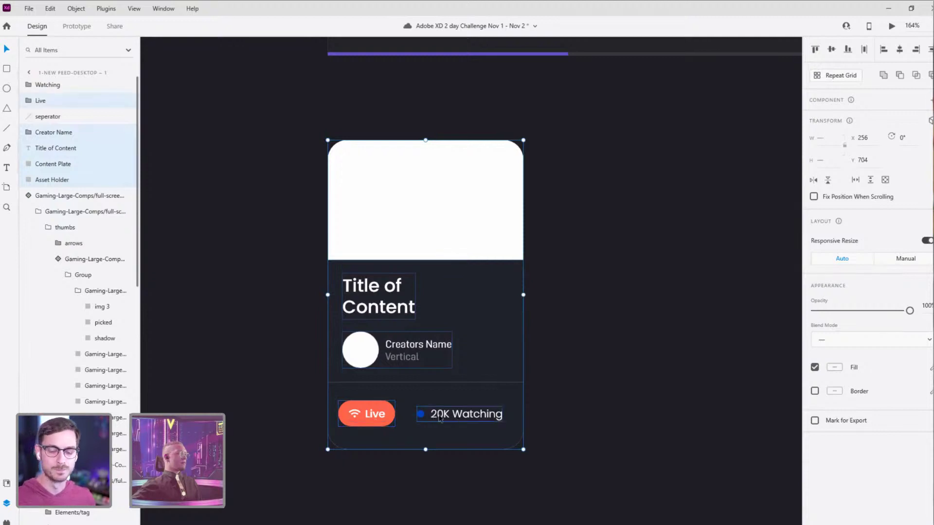
{"action": "key", "text": "ctrl+g"}
{"action": "right_click", "coordinate": [419, 238]}
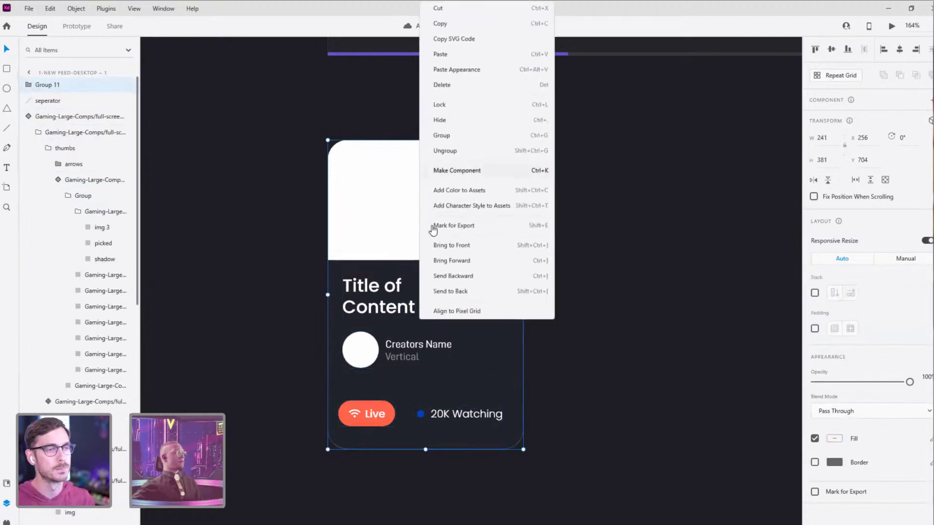
{"action": "left_click", "coordinate": [476, 170]}
Step: Turn the card component into a repeat grid and extend it horizontally to a row of four cards
{"action": "scroll", "coordinate": [605, 209], "scroll_direction": "down", "scroll_amount": 5}
{"action": "left_click_drag", "start_coordinate": [589, 283], "coordinate": [546, 317]}
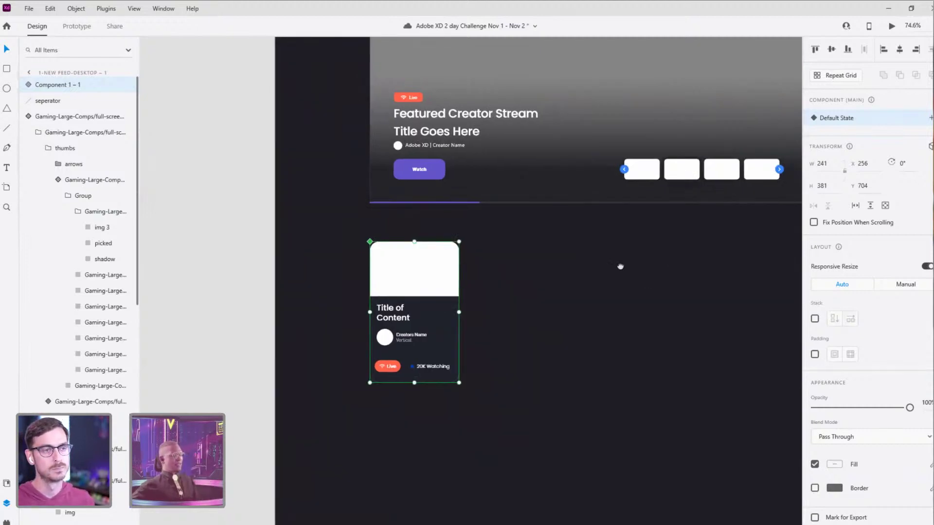
{"action": "scroll", "coordinate": [619, 266], "scroll_direction": "down", "scroll_amount": 3}
{"action": "left_click", "coordinate": [732, 201]}
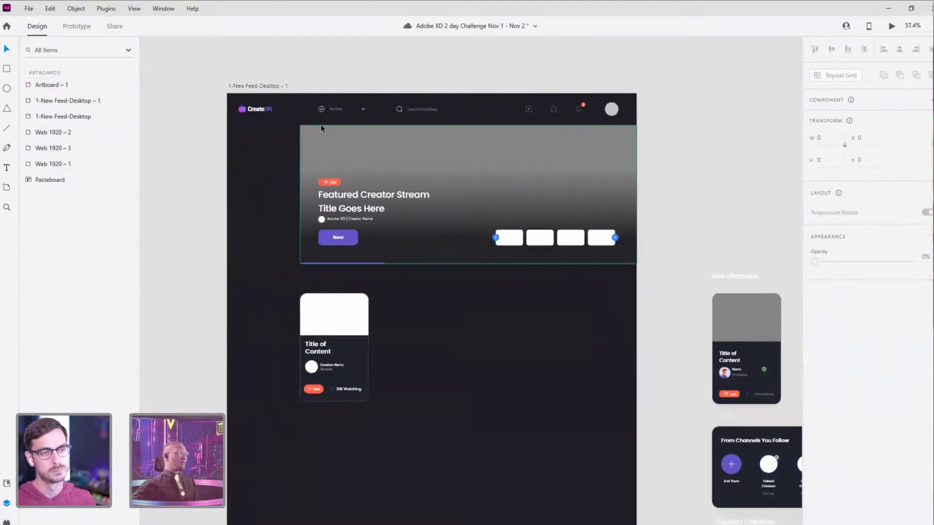
{"action": "left_click", "coordinate": [317, 150]}
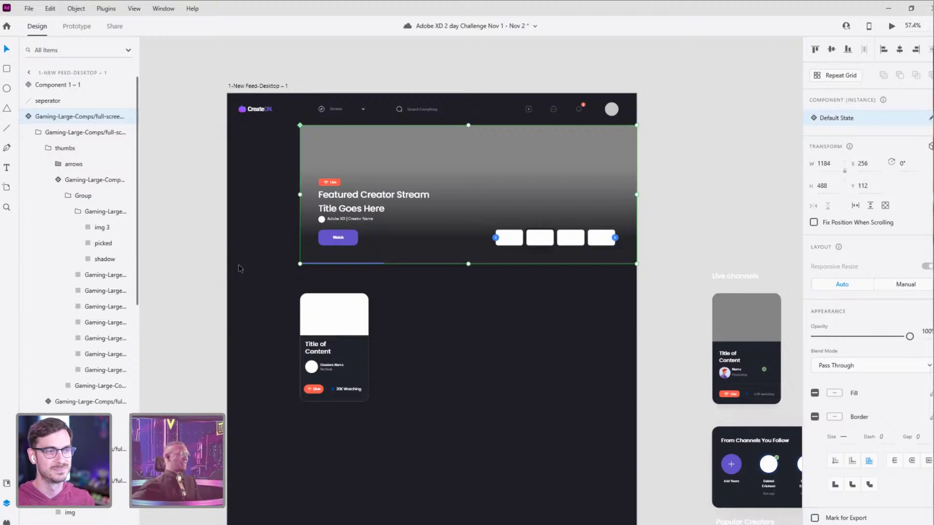
{"action": "left_click", "coordinate": [362, 321]}
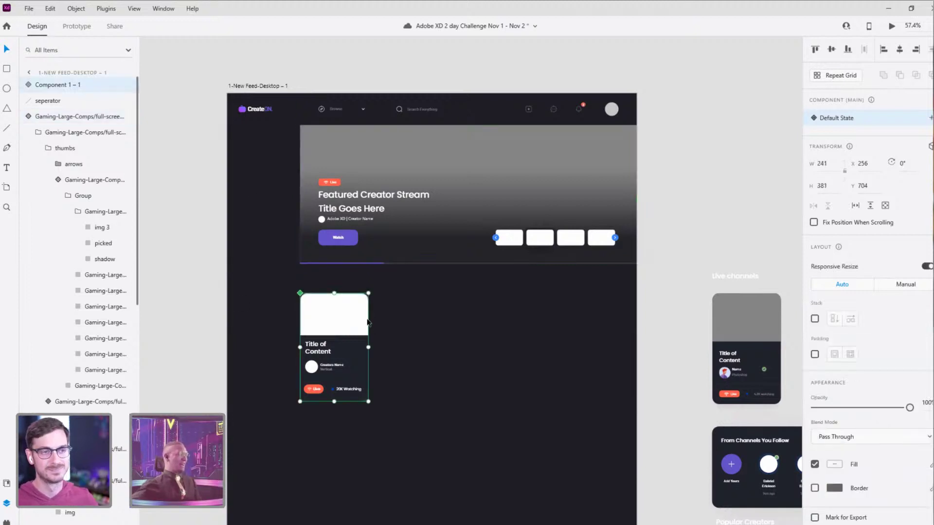
{"action": "key", "text": "ctrl+r"}
{"action": "left_click_drag", "start_coordinate": [370, 342], "coordinate": [590, 335]}
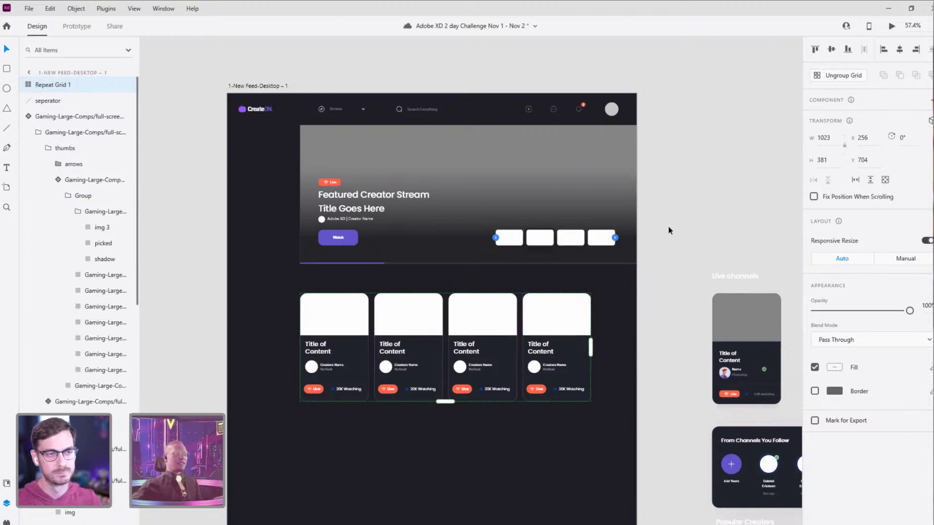
Step: Widen the gaps between the repeat grid's cards so the row is about 1098 wide
{"action": "left_click_drag", "start_coordinate": [520, 311], "coordinate": [539, 312]}
{"action": "left_click", "coordinate": [677, 242]}
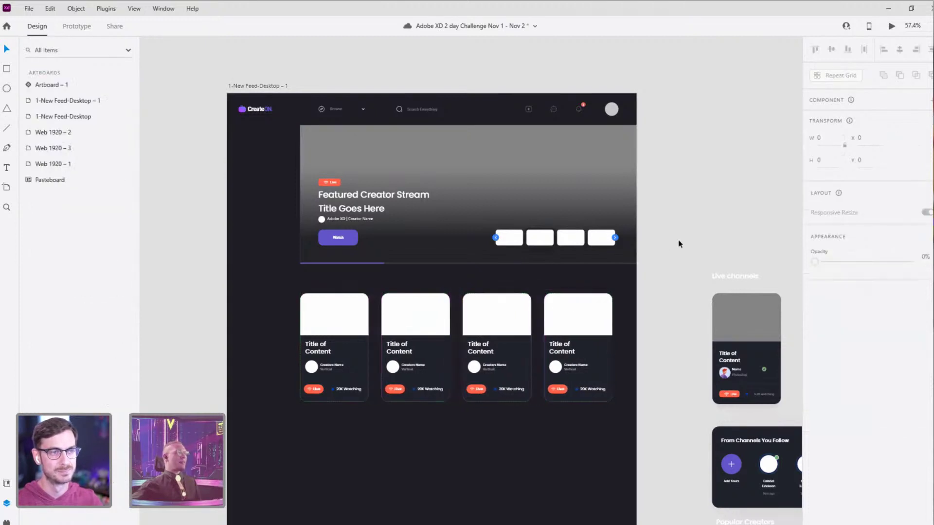
{"action": "left_click", "coordinate": [607, 322]}
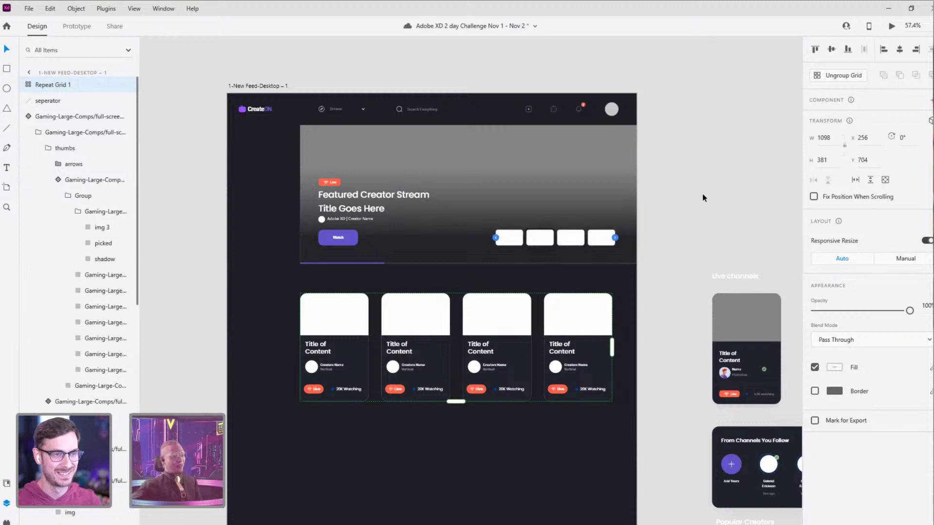
Step: Reposition the row of four cards vertically below the featured banner, ending at Y 729
{"action": "left_click", "coordinate": [690, 200]}
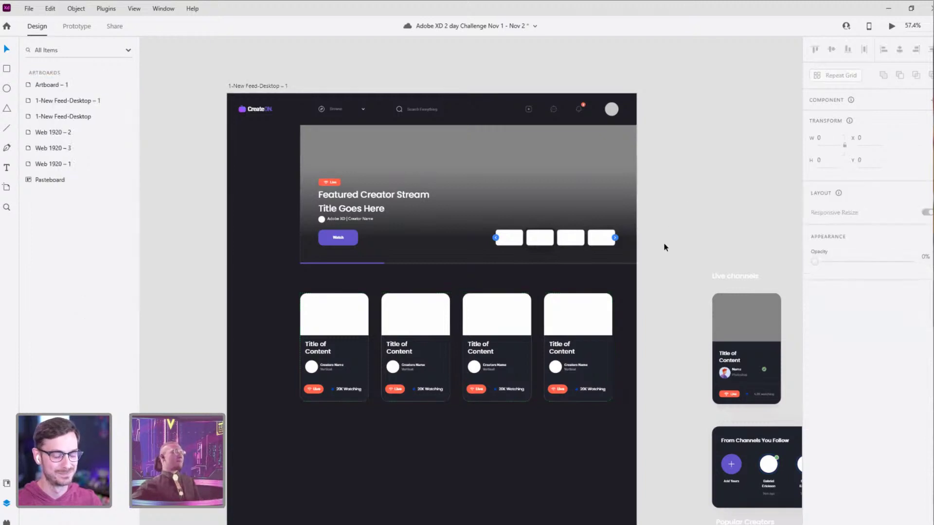
{"action": "left_click", "coordinate": [457, 352]}
{"action": "left_click_drag", "start_coordinate": [408, 378], "coordinate": [411, 367]}
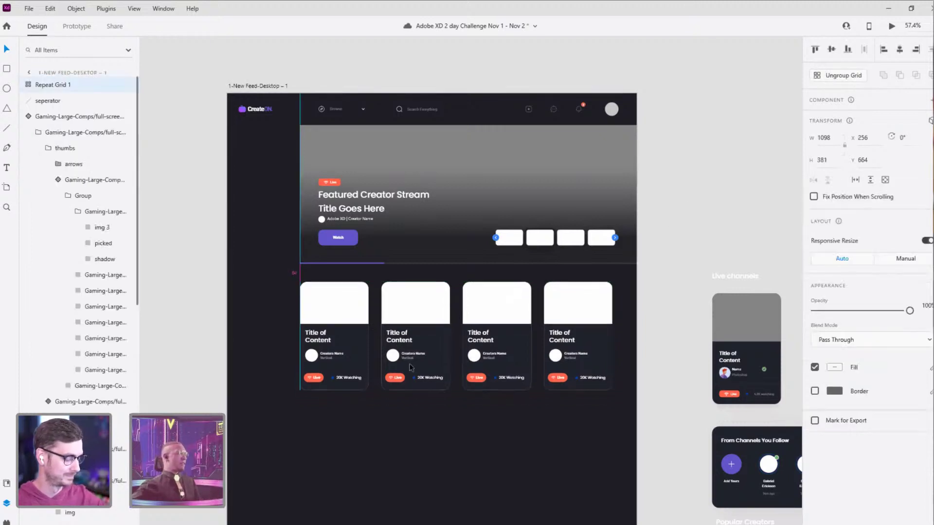
{"action": "left_click", "coordinate": [692, 150]}
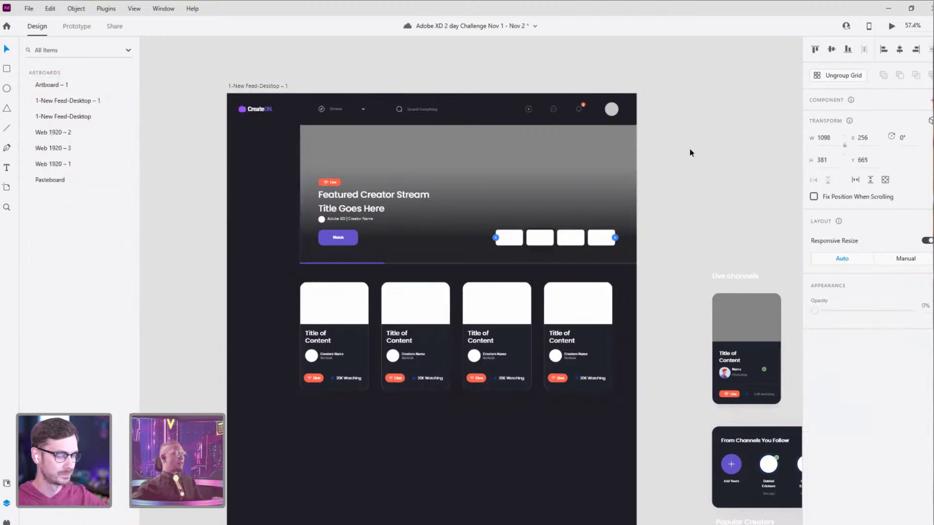
{"action": "left_click_drag", "start_coordinate": [691, 232], "coordinate": [664, 193]}
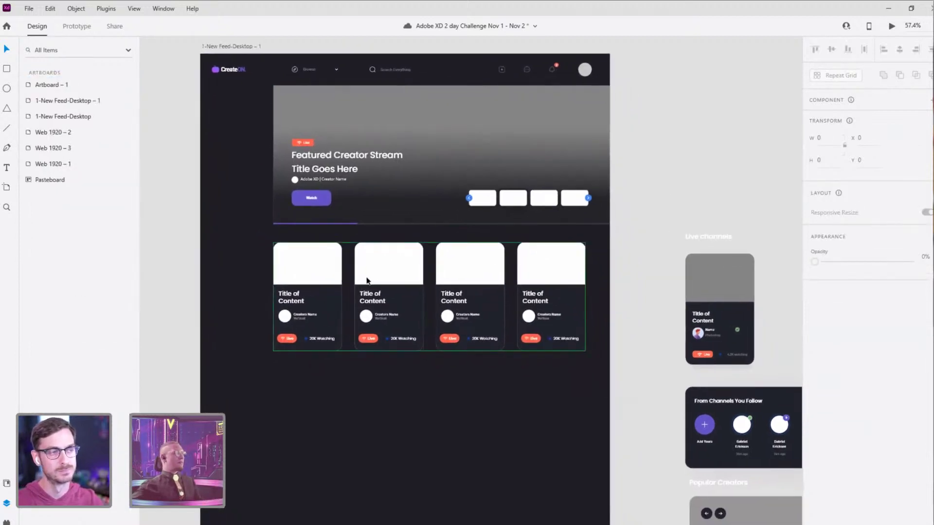
{"action": "left_click", "coordinate": [368, 307]}
{"action": "left_click_drag", "start_coordinate": [368, 306], "coordinate": [368, 303]}
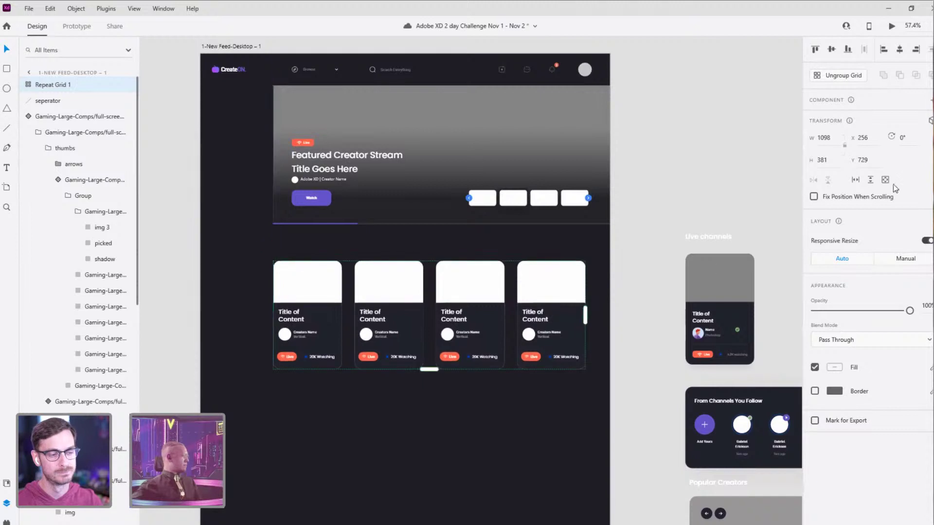
{"action": "left_click", "coordinate": [705, 237]}
{"action": "left_click_drag", "start_coordinate": [679, 165], "coordinate": [638, 140]}
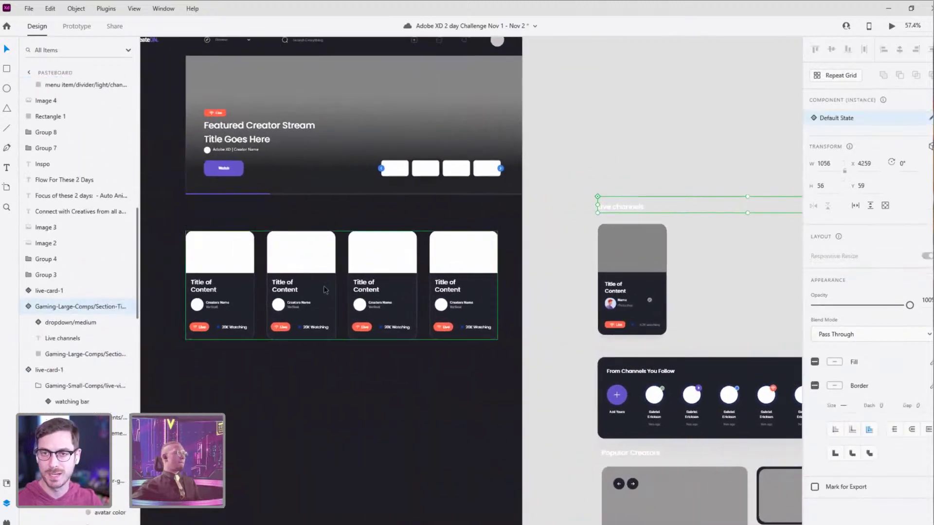
Step: Ungroup the repeat grid of cards into separate card components
{"action": "left_click", "coordinate": [314, 298]}
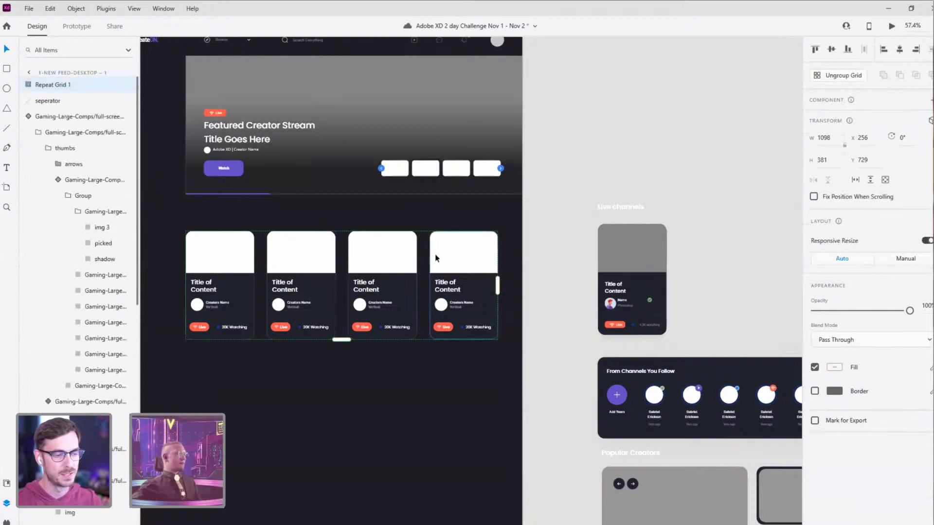
{"action": "key", "text": "ctrl+shift+g"}
{"action": "key", "text": "Escape"}
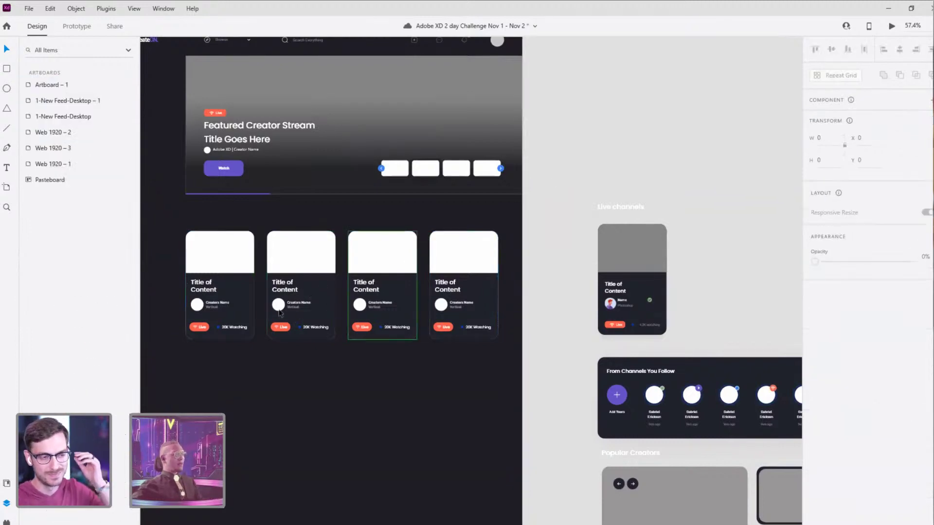
Step: Copy the "Live channels" heading text from inside the section title component on the pasteboard
{"action": "left_click_drag", "start_coordinate": [191, 310], "coordinate": [60, 318]}
{"action": "left_click", "coordinate": [496, 215]}
{"action": "double_click", "coordinate": [495, 215]}
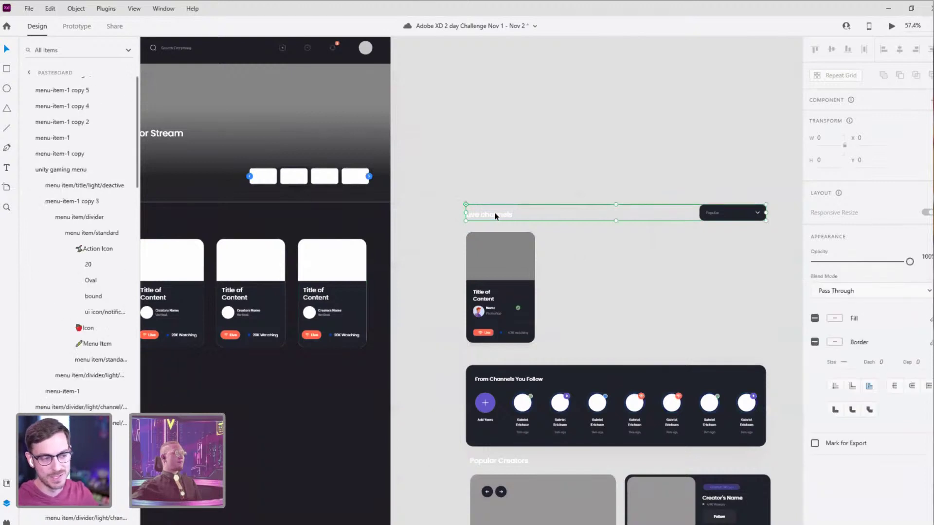
{"action": "double_click", "coordinate": [496, 215]}
{"action": "key", "text": "ctrl+c"}
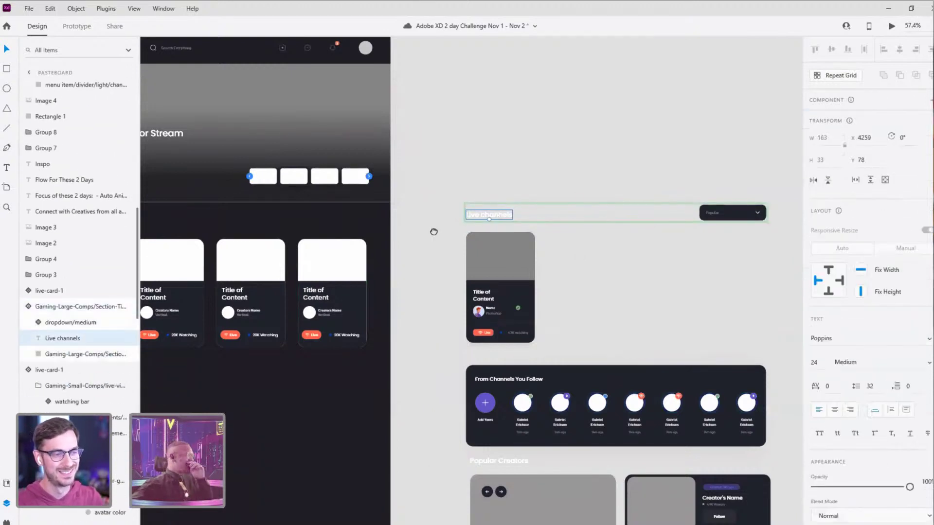
Step: Undo the ungrouping, moves and extension until the repeat grid holds a single card at Y 704
{"action": "left_click_drag", "start_coordinate": [434, 231], "coordinate": [556, 226]}
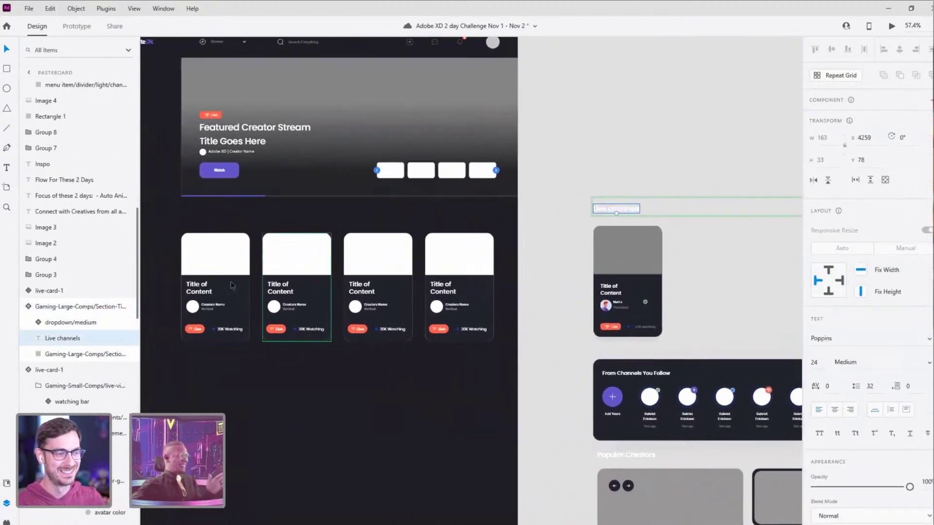
{"action": "left_click", "coordinate": [213, 287]}
{"action": "scroll", "coordinate": [190, 302], "scroll_direction": "up", "scroll_amount": 5}
{"action": "key", "text": "Escape"}
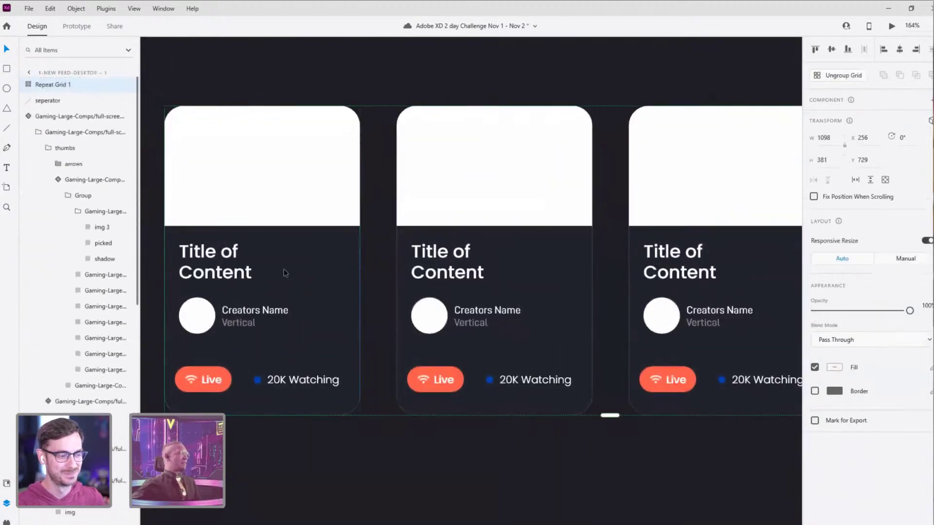
{"action": "scroll", "coordinate": [284, 270], "scroll_direction": "down", "scroll_amount": 1}
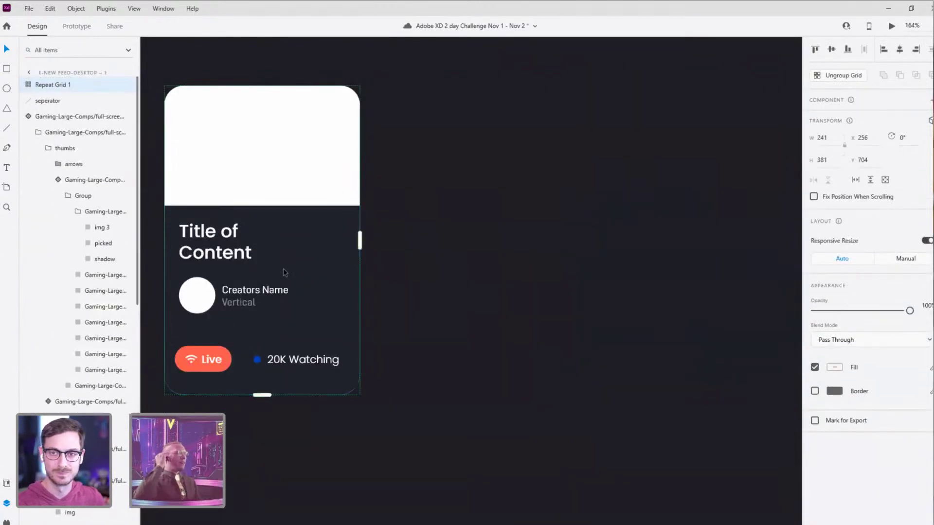
Step: Extend the repeat grid horizontally to four cards and widen their gaps so the row is about 1100 wide
{"action": "left_click_drag", "start_coordinate": [231, 266], "coordinate": [401, 347]}
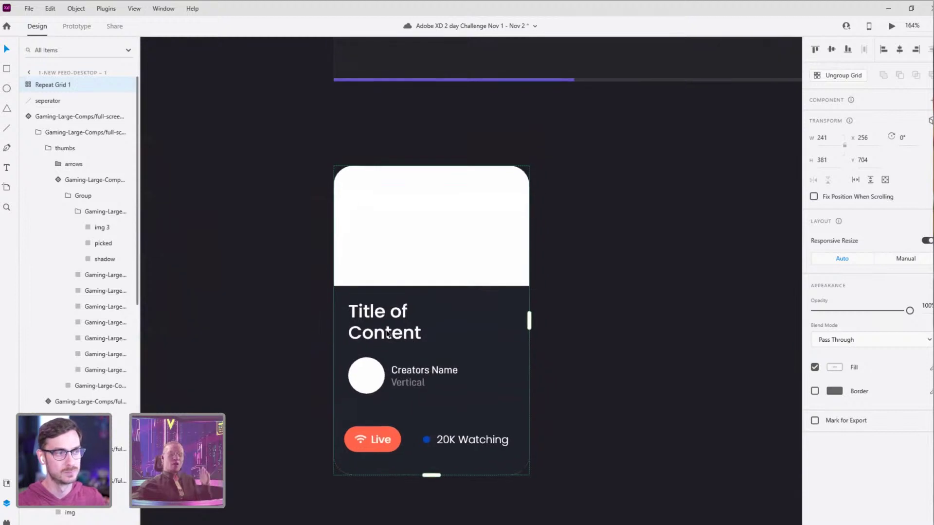
{"action": "scroll", "coordinate": [406, 322], "scroll_direction": "down", "scroll_amount": 5}
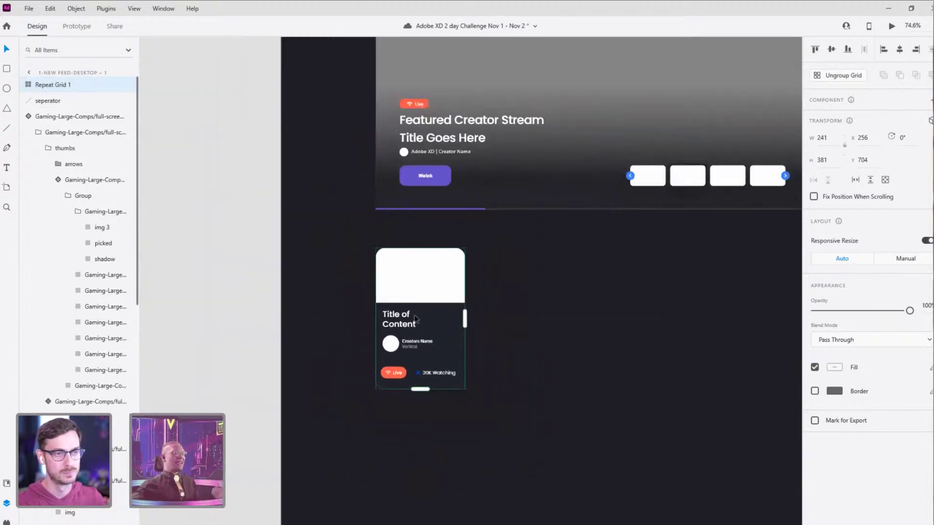
{"action": "scroll", "coordinate": [441, 316], "scroll_direction": "right", "scroll_amount": 3}
{"action": "scroll", "coordinate": [441, 316], "scroll_direction": "up", "scroll_amount": 2}
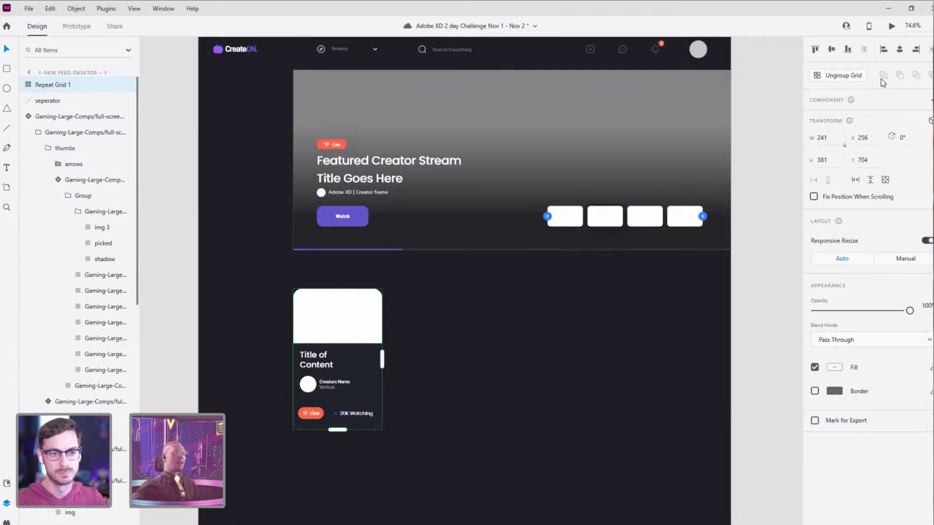
{"action": "left_click_drag", "start_coordinate": [384, 357], "coordinate": [672, 351]}
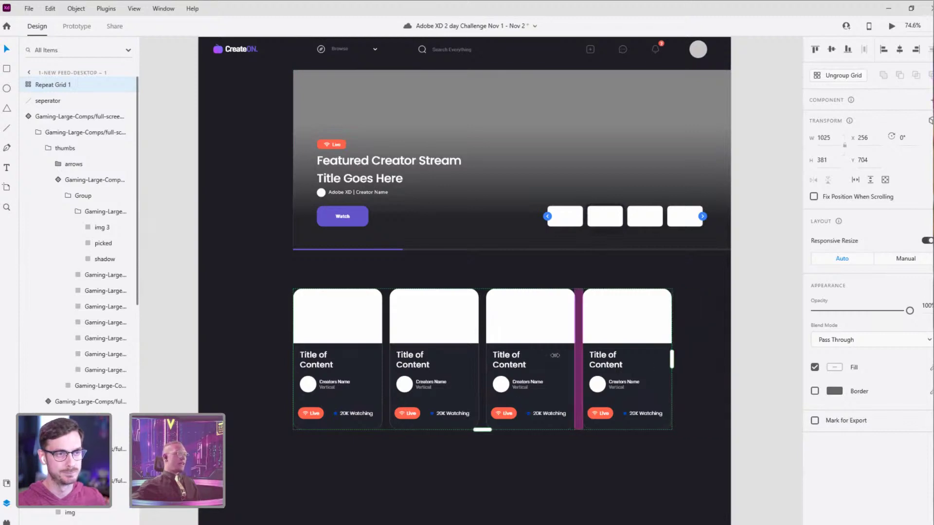
{"action": "left_click_drag", "start_coordinate": [579, 335], "coordinate": [607, 335]}
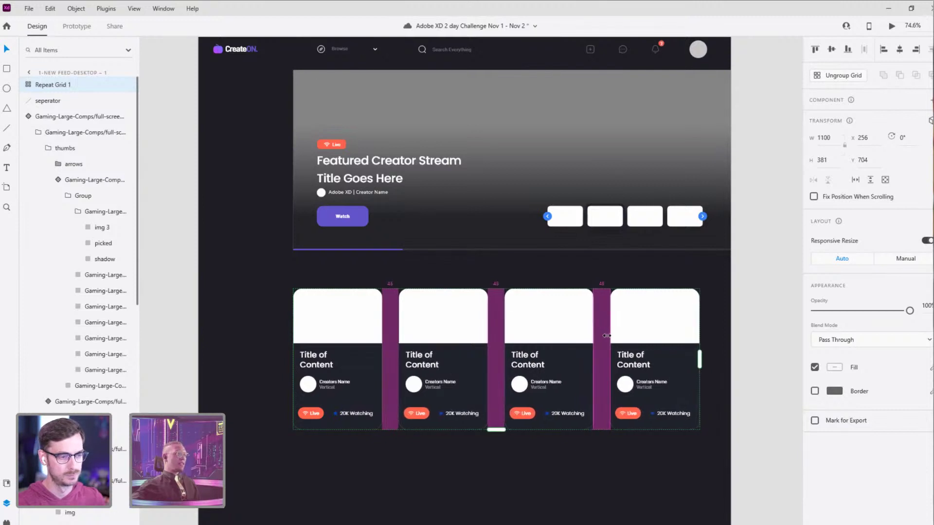
{"action": "left_click", "coordinate": [641, 260]}
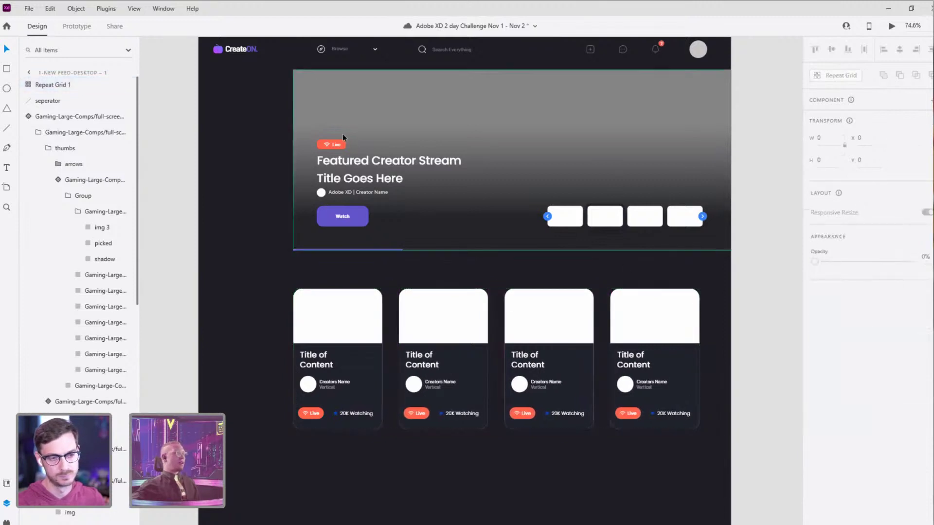
Step: Show the layout guides on the 1-New Feed-Desktop – 1 artboard
{"action": "scroll", "coordinate": [342, 133], "scroll_direction": "up", "scroll_amount": 3}
{"action": "scroll", "coordinate": [343, 134], "scroll_direction": "left", "scroll_amount": 2}
{"action": "left_click", "coordinate": [294, 125]}
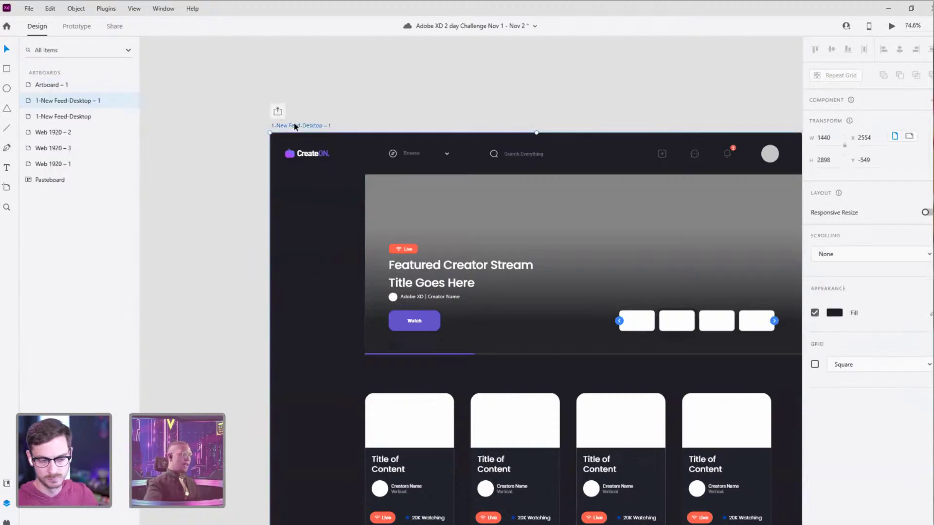
{"action": "key", "text": "ctrl+'"}
{"action": "key", "text": "ctrl+'"}
{"action": "scroll", "coordinate": [403, 89], "scroll_direction": "down", "scroll_amount": 5}
{"action": "scroll", "coordinate": [404, 88], "scroll_direction": "right", "scroll_amount": 3}
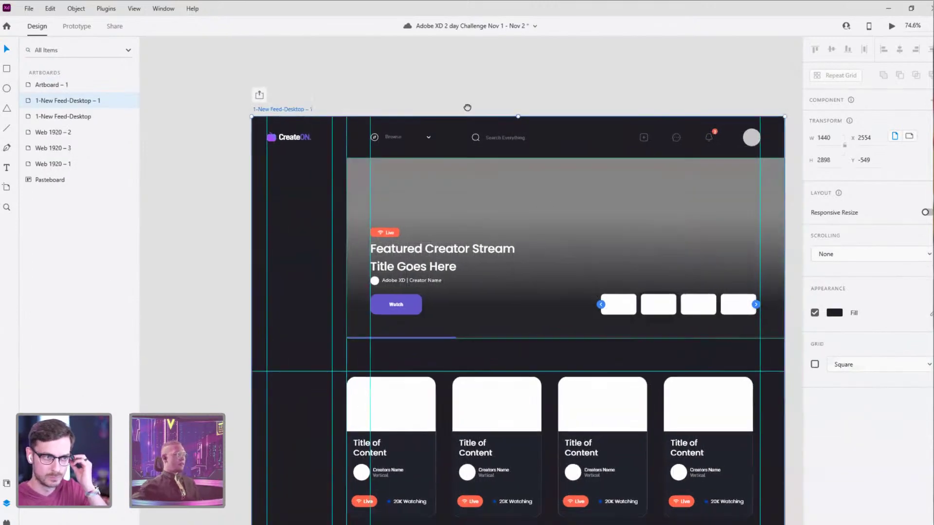
Step: Widen the card gaps so the row ends at the right margin guide, about 1119 wide, and ungroup the repeat grid
{"action": "left_click", "coordinate": [532, 220]}
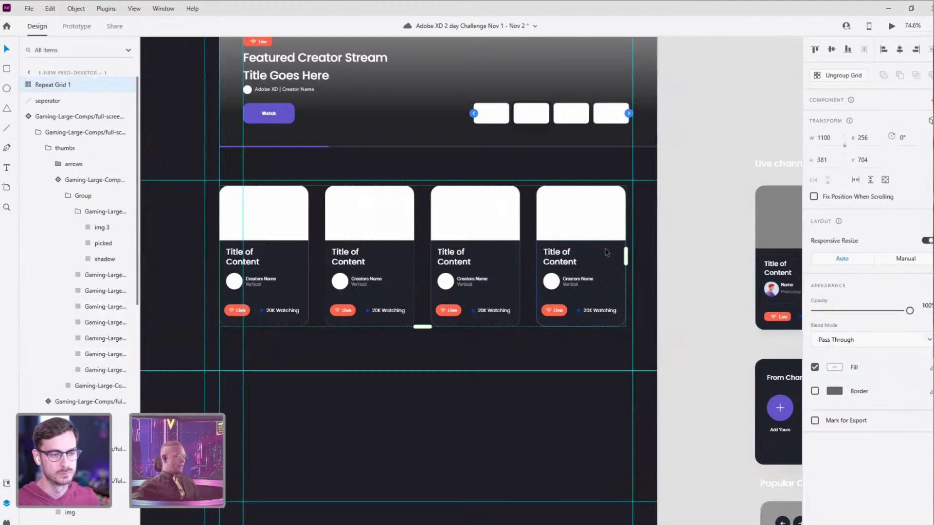
{"action": "key", "text": "ctrl+shift+g"}
{"action": "left_click_drag", "start_coordinate": [624, 258], "coordinate": [631, 257]}
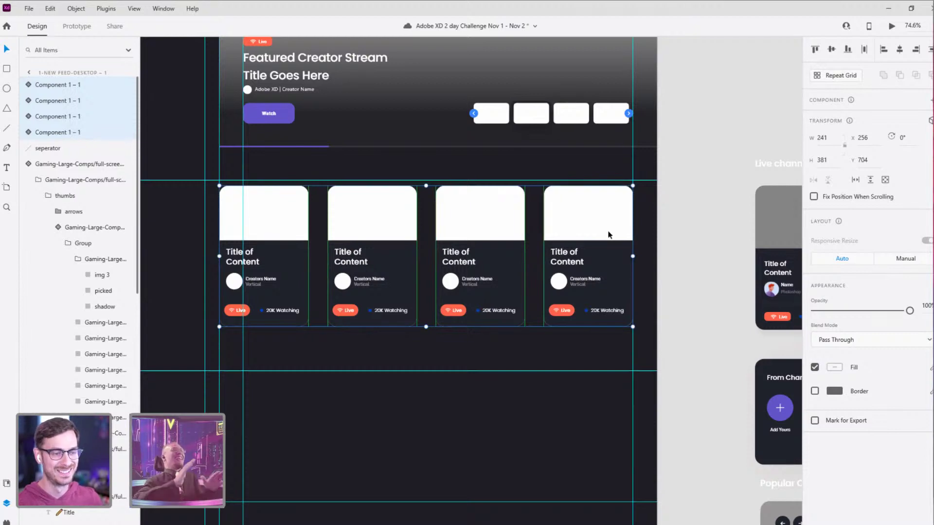
{"action": "left_click", "coordinate": [707, 309]}
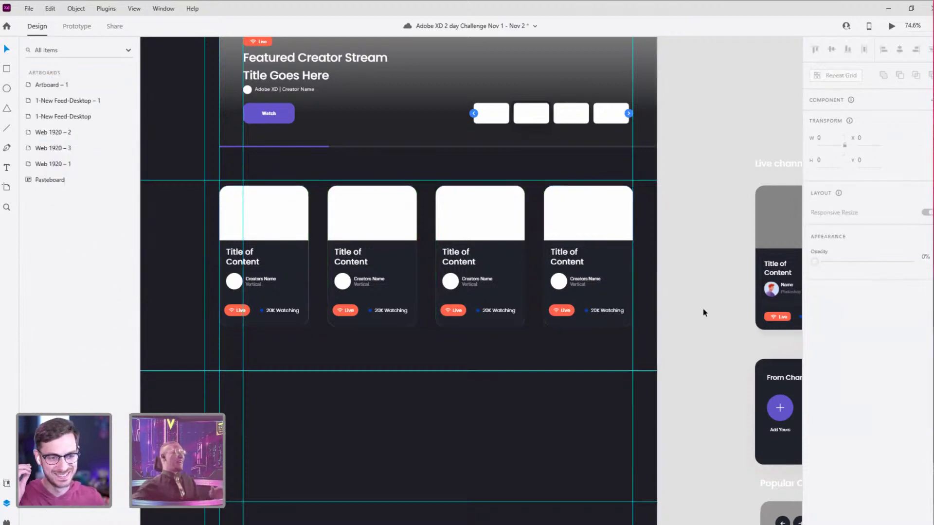
Step: Move the four cards up to the horizontal guide at Y 689
{"action": "key", "text": "ctrl+z"}
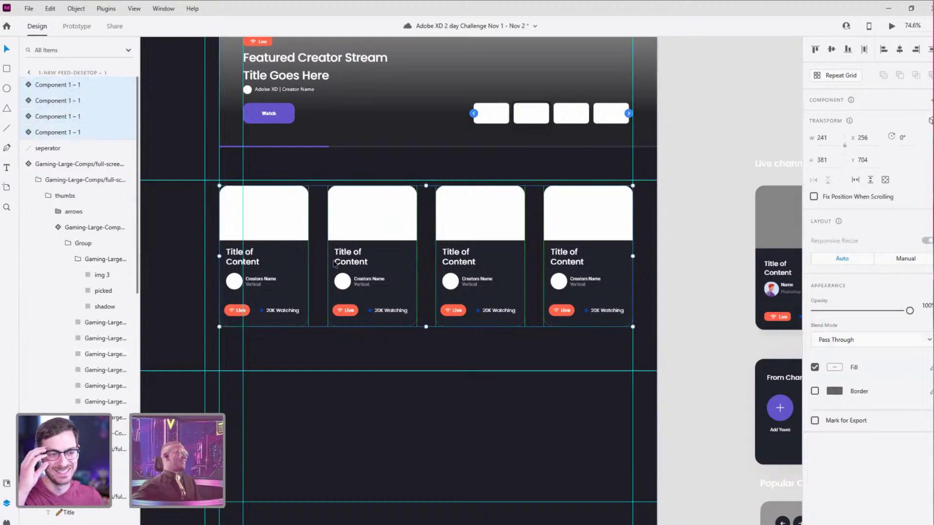
{"action": "left_click_drag", "start_coordinate": [345, 264], "coordinate": [349, 259]}
{"action": "left_click", "coordinate": [667, 214]}
{"action": "scroll", "coordinate": [681, 229], "scroll_direction": "down", "scroll_amount": 1}
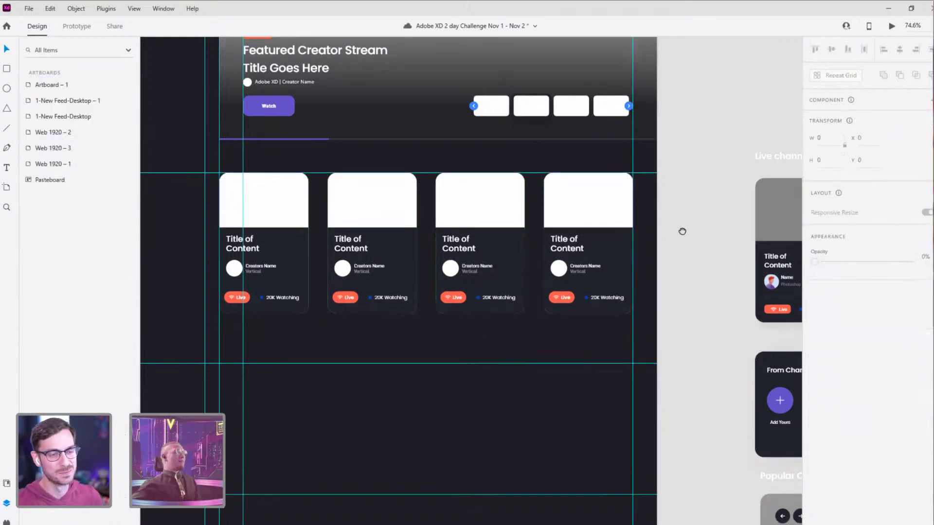
Step: Select all four cards and move them down to Y 731, leaving room for a heading
{"action": "left_click_drag", "start_coordinate": [681, 262], "coordinate": [662, 223]}
{"action": "left_click", "coordinate": [559, 233]}
{"action": "left_click", "coordinate": [446, 232], "text": "shift"}
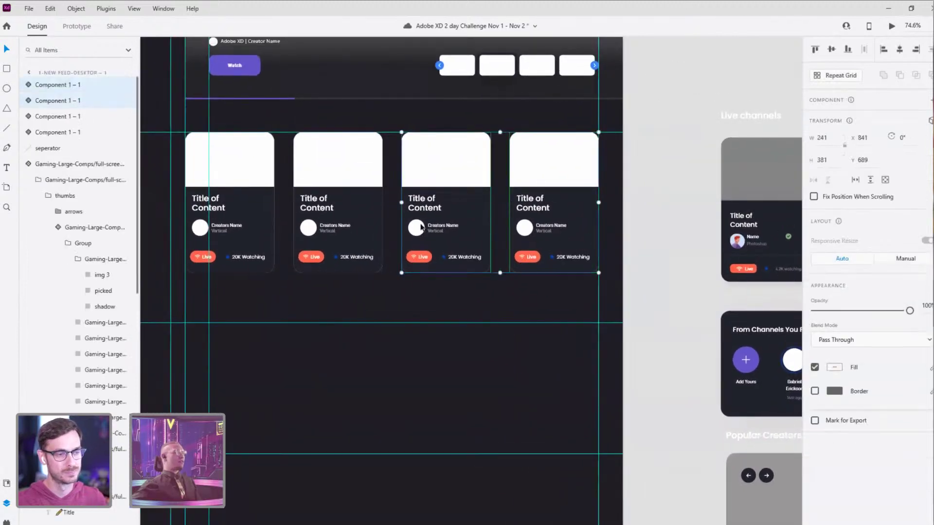
{"action": "left_click", "coordinate": [340, 224], "text": "shift"}
{"action": "left_click", "coordinate": [246, 213], "text": "shift"}
{"action": "left_click_drag", "start_coordinate": [351, 174], "coordinate": [351, 193]}
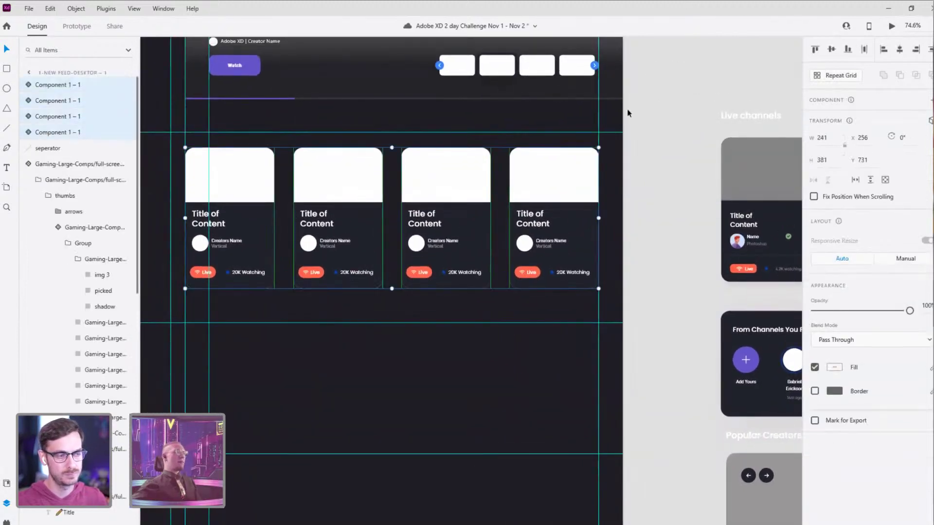
Step: Place a copy of the "Live channels" heading above the cards, aligned with the first card at X 256, Y 656
{"action": "left_click", "coordinate": [761, 115]}
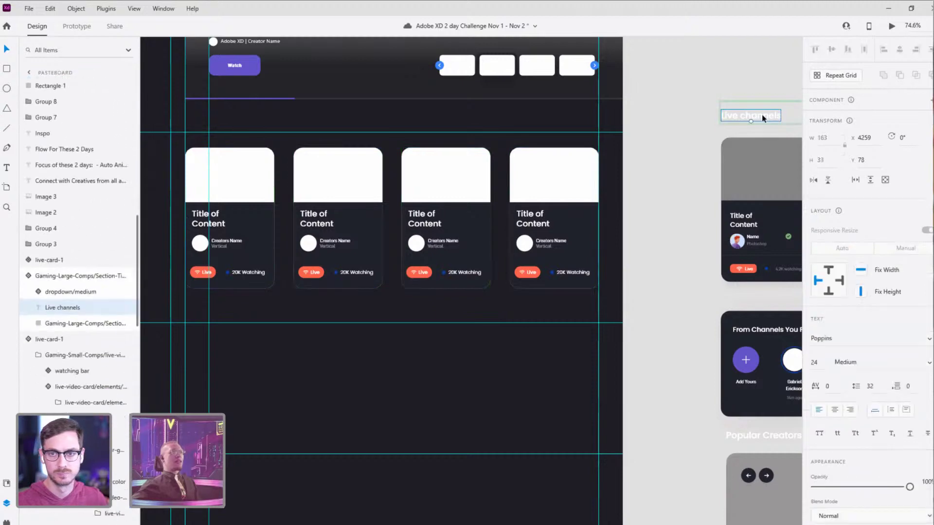
{"action": "left_click_drag", "start_coordinate": [701, 129], "coordinate": [713, 155]}
{"action": "left_click", "coordinate": [525, 163]}
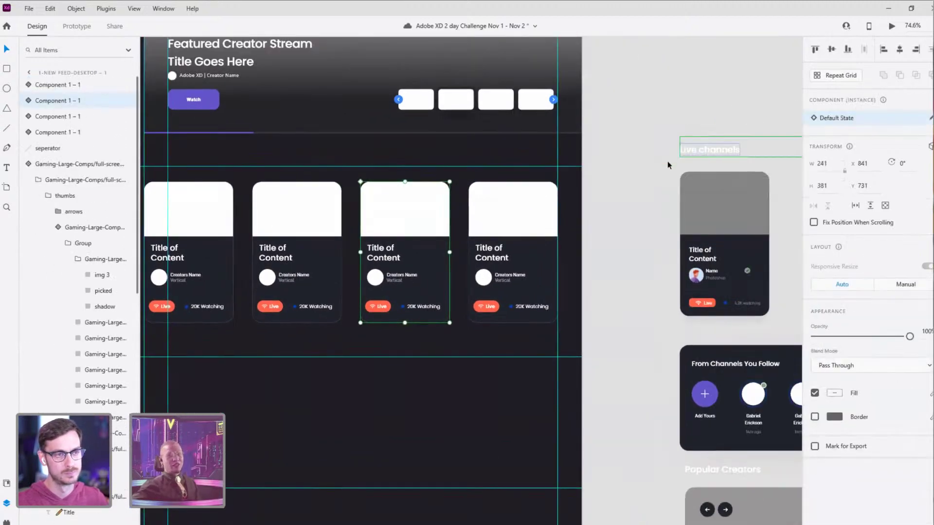
{"action": "scroll", "coordinate": [372, 223], "scroll_direction": "left", "scroll_amount": 3}
{"action": "left_click", "coordinate": [368, 221]}
{"action": "key", "text": "ctrl+v"}
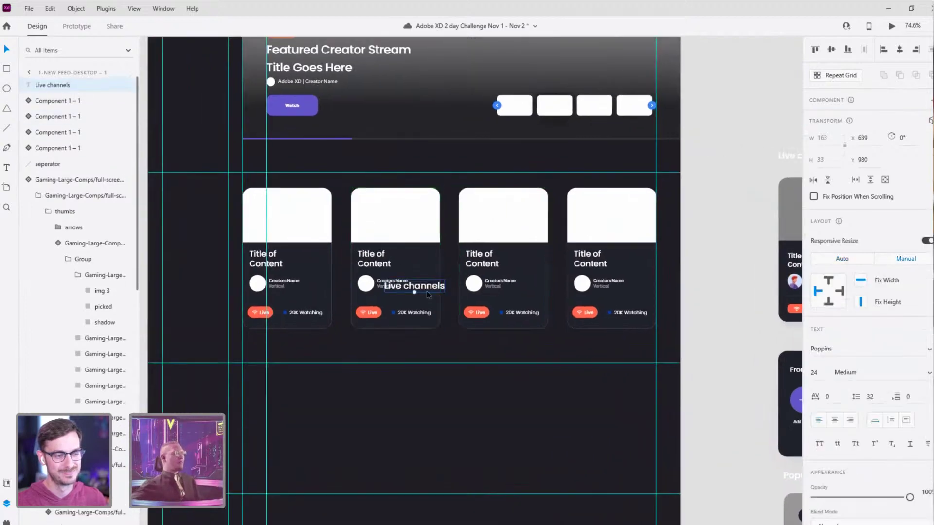
{"action": "left_click_drag", "start_coordinate": [397, 266], "coordinate": [288, 168]}
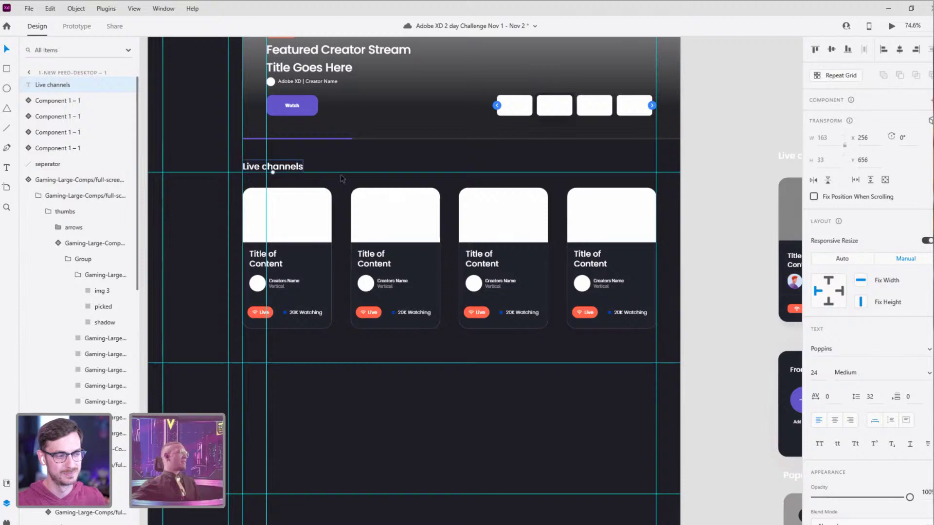
Step: Group the four cards under the "Live channels" heading
{"action": "left_click", "coordinate": [295, 206]}
{"action": "left_click", "coordinate": [404, 242], "text": "shift"}
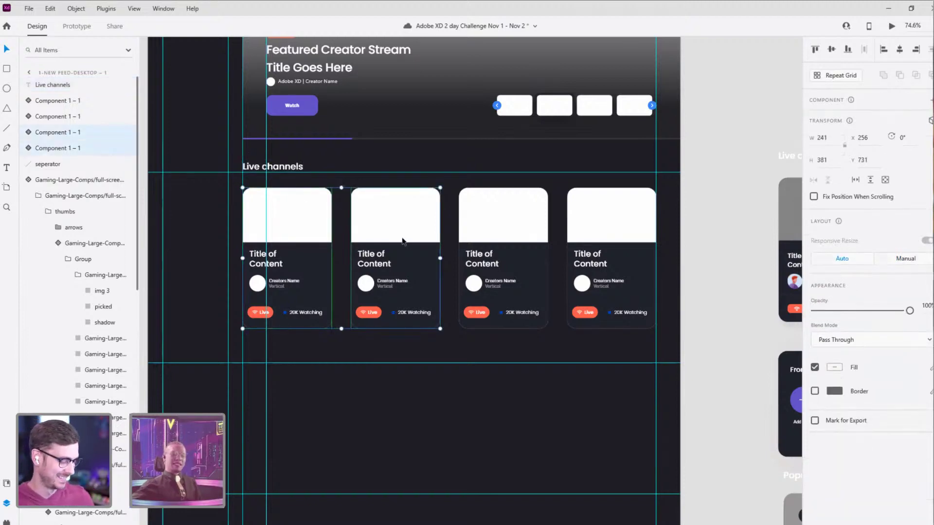
{"action": "left_click", "coordinate": [506, 244], "text": "shift"}
{"action": "left_click", "coordinate": [614, 267], "text": "shift"}
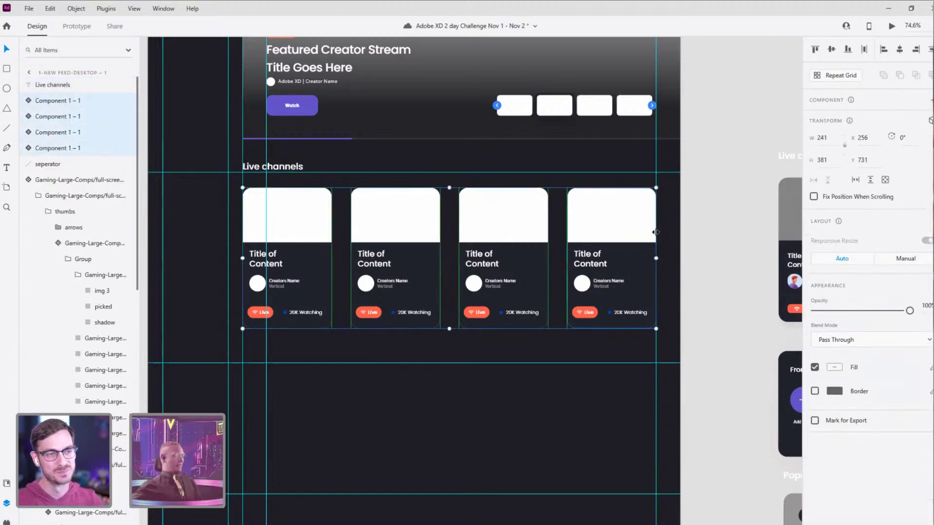
{"action": "key", "text": "ctrl+g"}
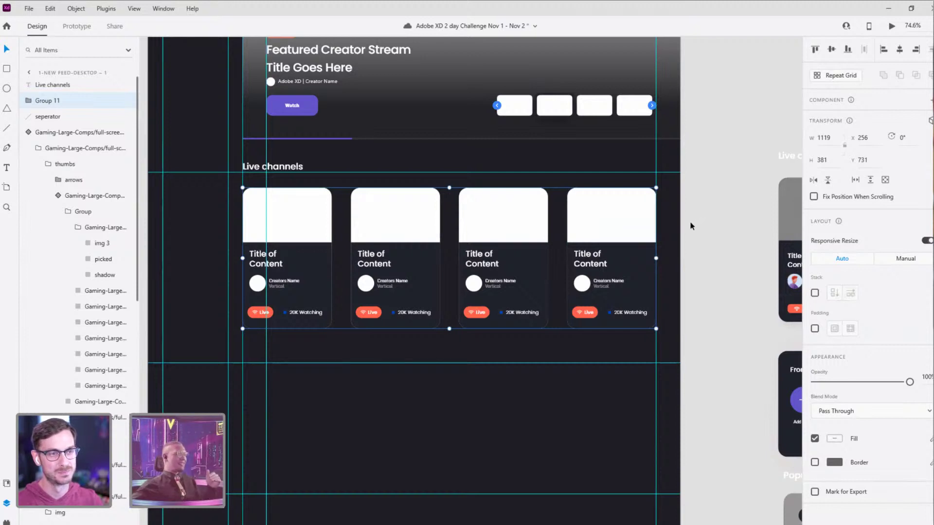
{"action": "left_click", "coordinate": [297, 169]}
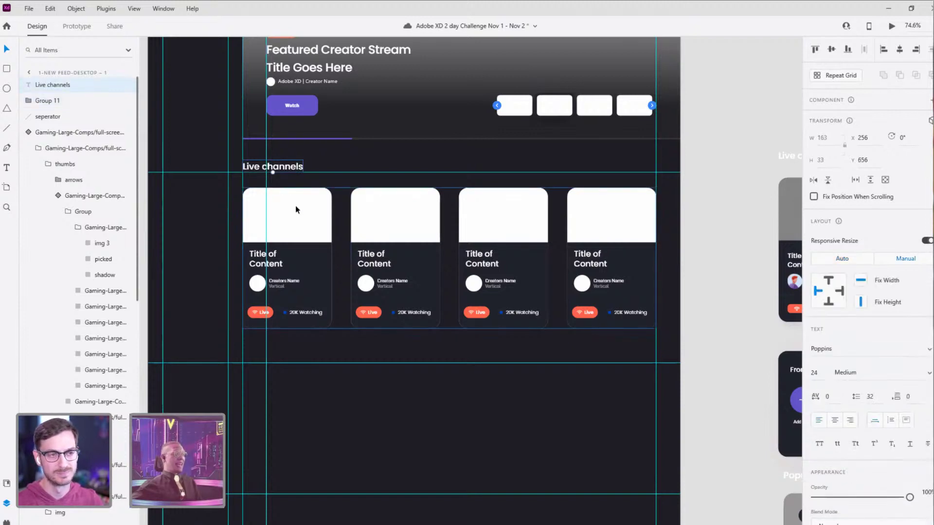
{"action": "scroll", "coordinate": [627, 200], "scroll_direction": "down", "scroll_amount": 5}
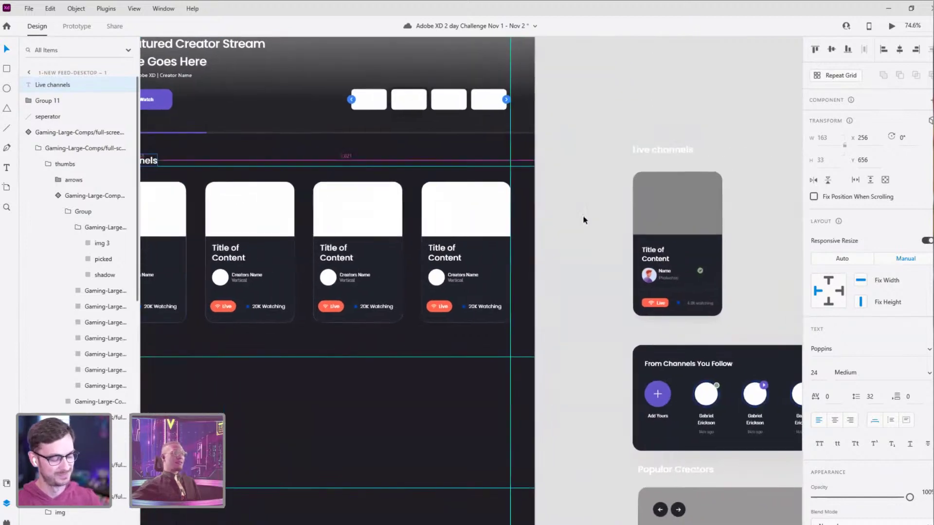
{"action": "left_click_drag", "start_coordinate": [576, 230], "coordinate": [546, 188]}
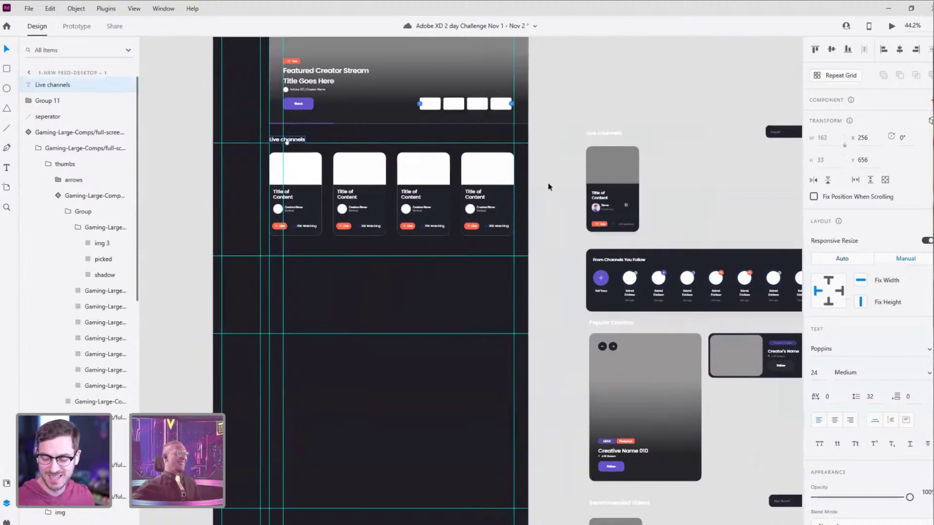
{"action": "left_click", "coordinate": [327, 133]}
{"action": "left_click", "coordinate": [301, 139]}
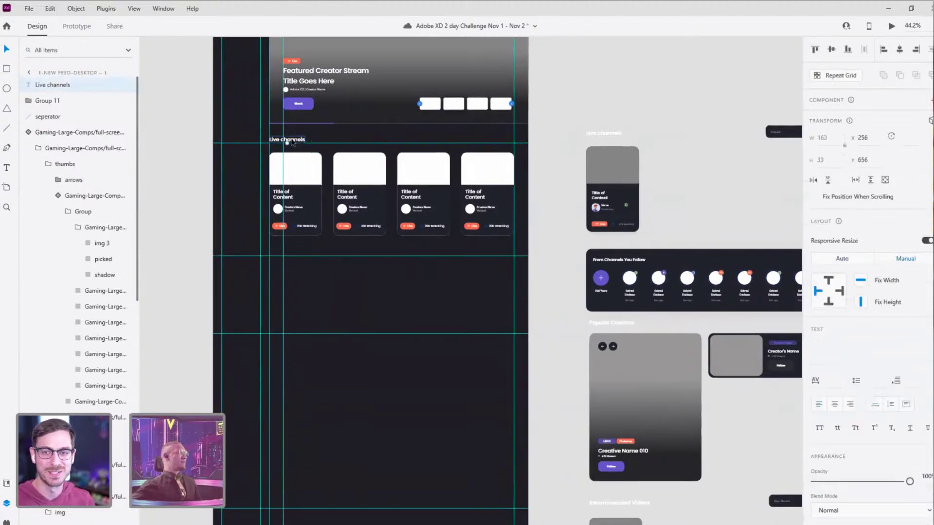
{"action": "key", "text": "alt"}
{"action": "left_click", "coordinate": [271, 134]}
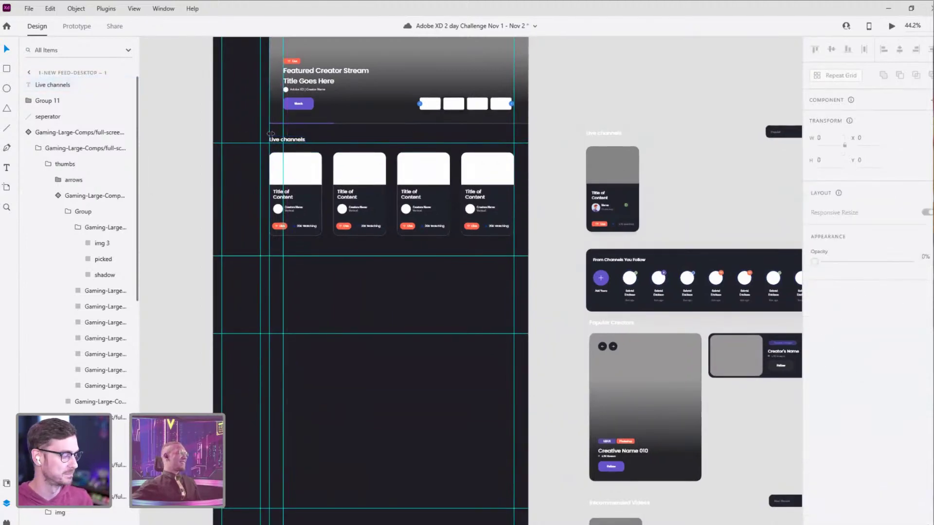
Step: Group the "Live channels" heading together with the row of four cards, leaving the separator out
{"action": "left_click_drag", "start_coordinate": [274, 134], "coordinate": [302, 205]}
{"action": "key", "text": "alt"}
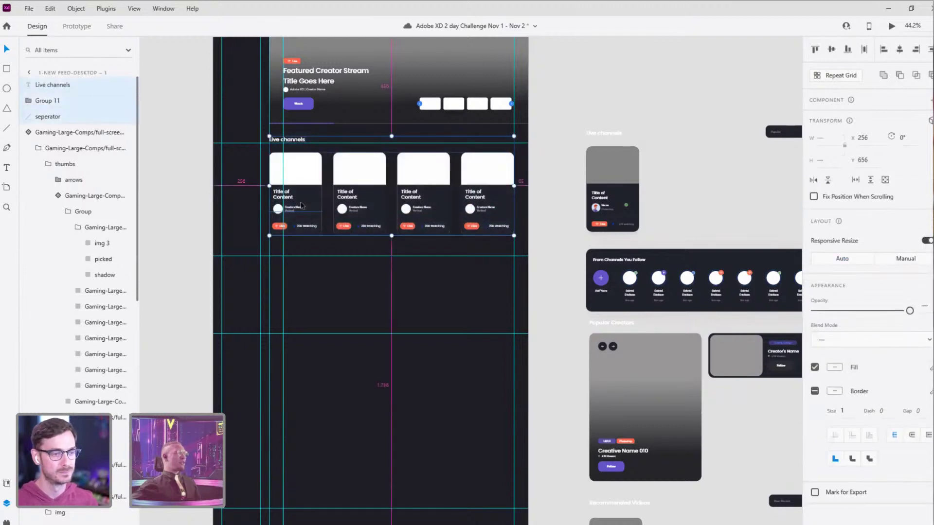
{"action": "scroll", "coordinate": [315, 137], "scroll_direction": "up", "scroll_amount": 3}
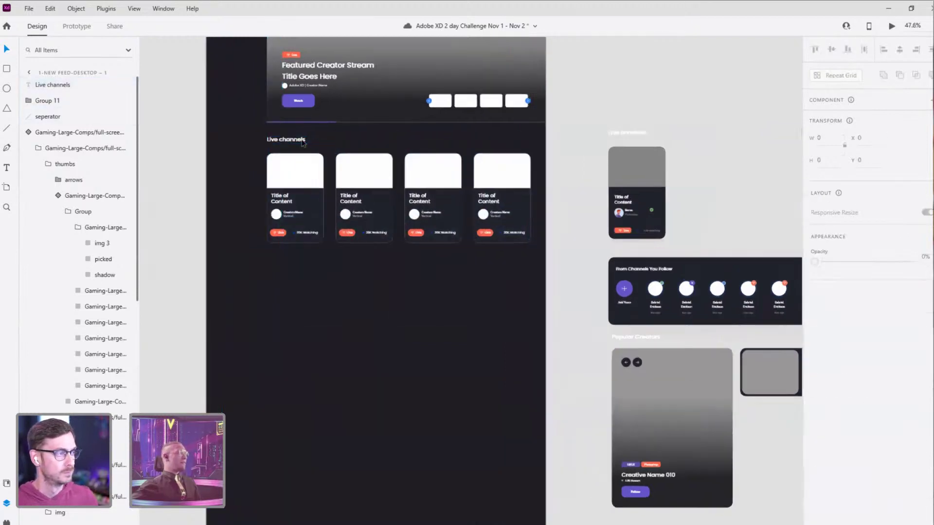
{"action": "left_click", "coordinate": [288, 176]}
{"action": "left_click_drag", "start_coordinate": [299, 226], "coordinate": [325, 208]}
{"action": "key", "text": "ctrl+z"}
{"action": "left_click", "coordinate": [280, 143], "text": "shift"}
{"action": "key", "text": "ctrl+z"}
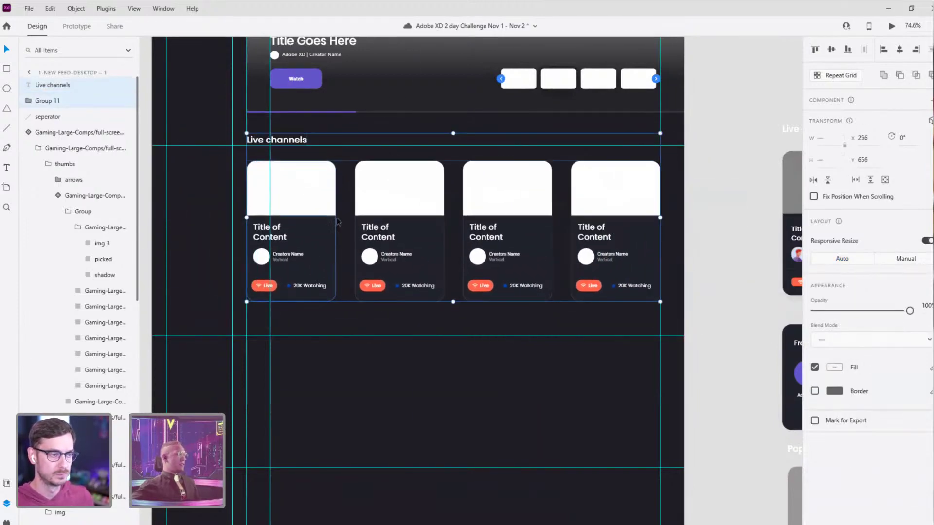
{"action": "key", "text": "ctrl+g"}
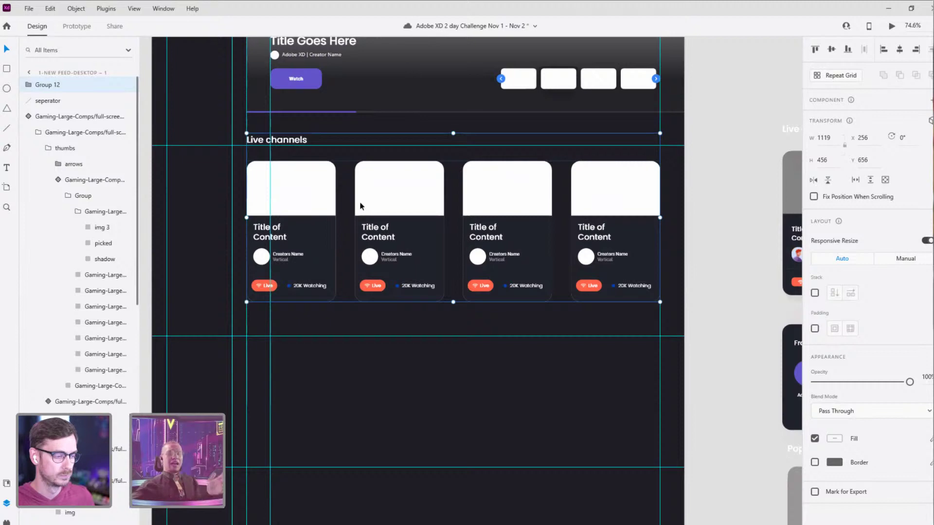
Step: Open the main component of the first card in the "Live channels" row for editing
{"action": "left_click", "coordinate": [730, 285]}
{"action": "double_click", "coordinate": [627, 262]}
{"action": "double_click", "coordinate": [627, 262]}
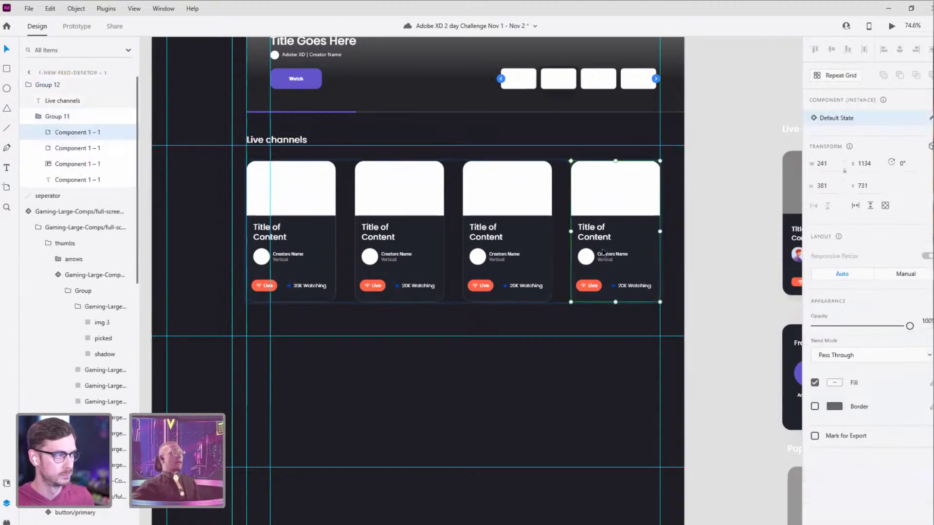
{"action": "left_click", "coordinate": [513, 253]}
{"action": "left_click", "coordinate": [411, 236]}
{"action": "left_click", "coordinate": [316, 221]}
{"action": "left_click_drag", "start_coordinate": [413, 268], "coordinate": [736, 243]}
{"action": "right_click", "coordinate": [374, 223]}
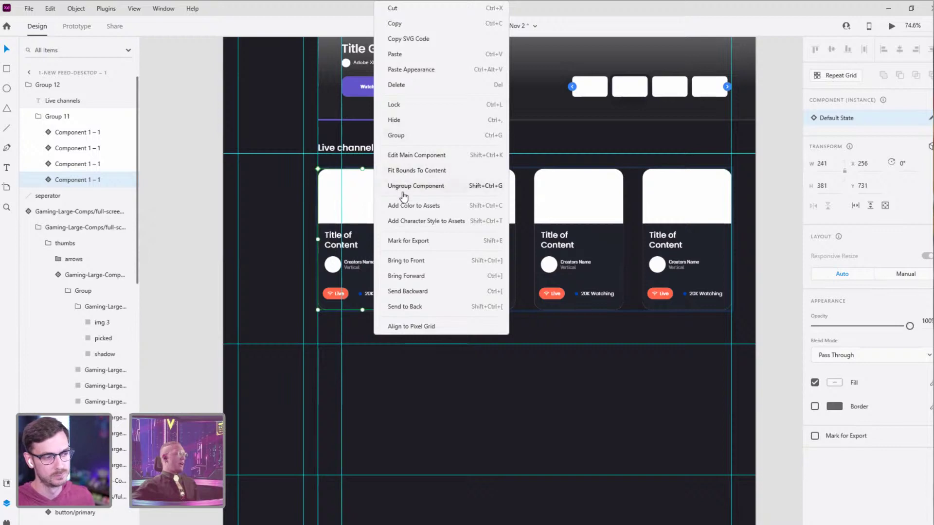
{"action": "left_click", "coordinate": [411, 155]}
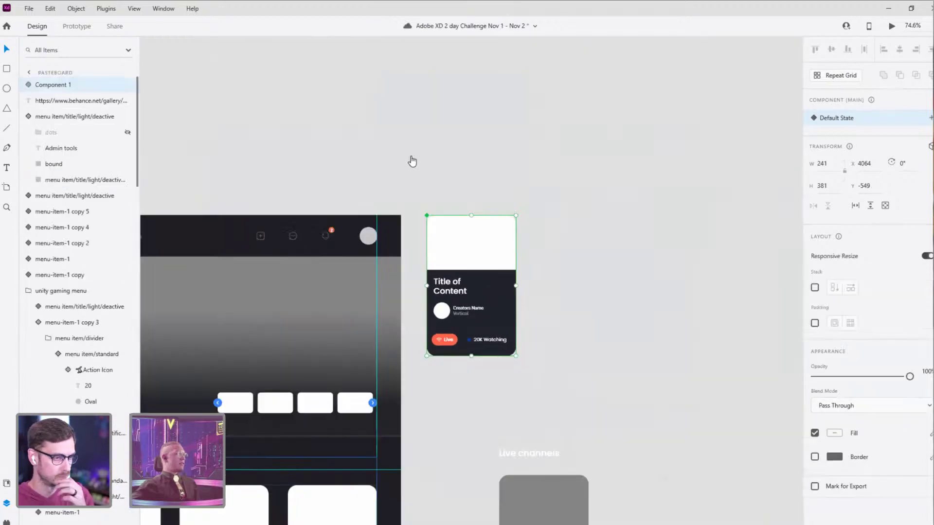
Step: Try to reposition the main card component beside the dashboard artboard, level with the artboard's upper edge
{"action": "left_click_drag", "start_coordinate": [430, 299], "coordinate": [518, 234]}
{"action": "scroll", "coordinate": [691, 313], "scroll_direction": "down", "scroll_amount": 2}
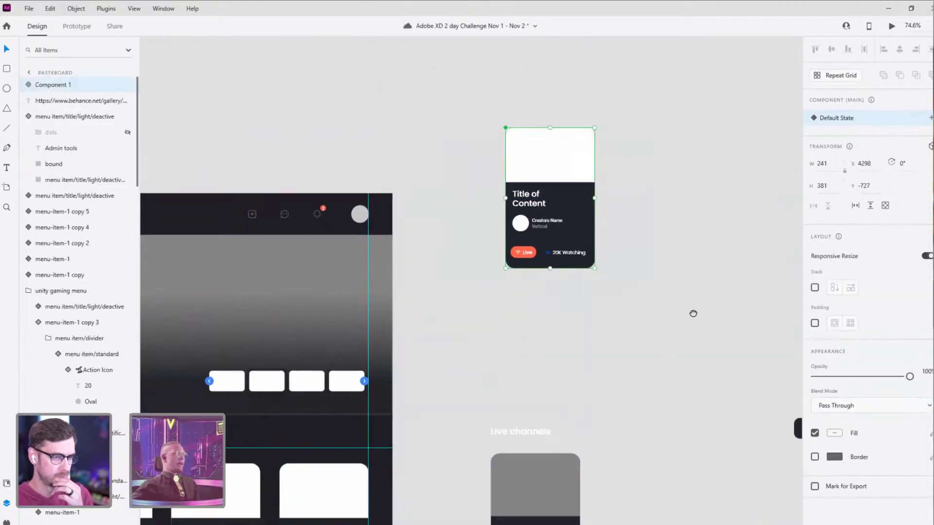
{"action": "scroll", "coordinate": [646, 368], "scroll_direction": "up", "scroll_amount": 1}
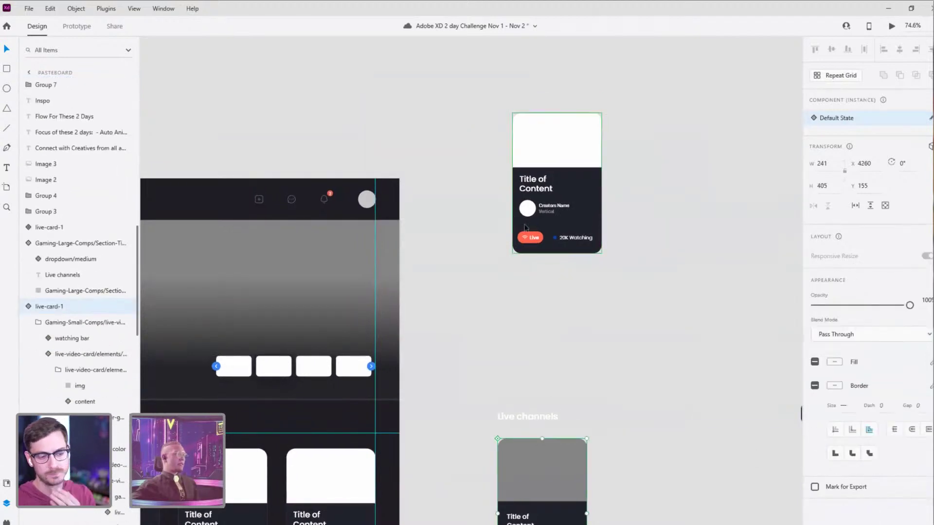
{"action": "mouse_move", "coordinate": [483, 273]}
{"action": "left_mouse_down"}
{"action": "mouse_move", "coordinate": [498, 271]}
{"action": "mouse_move", "coordinate": [470, 282]}
{"action": "left_mouse_up"}
{"action": "left_click", "coordinate": [611, 249]}
{"action": "left_click_drag", "start_coordinate": [627, 365], "coordinate": [646, 346]}
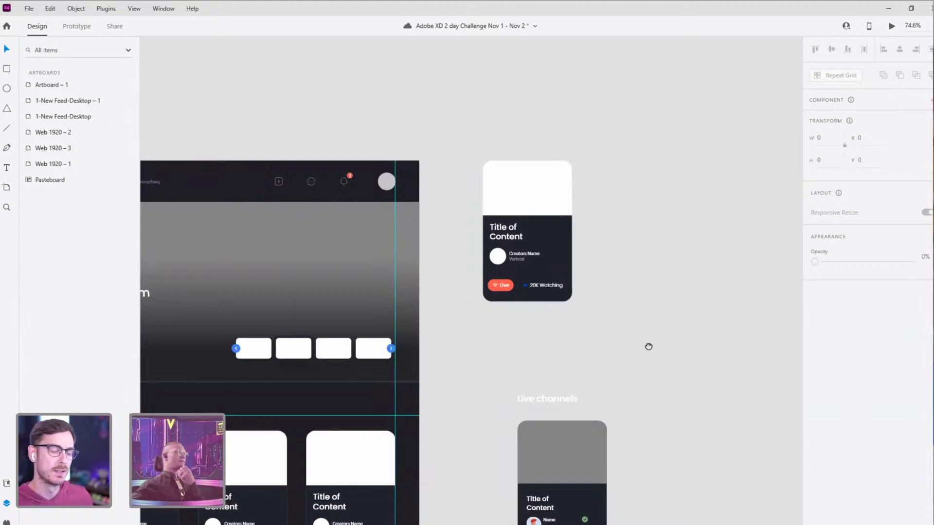
{"action": "left_click_drag", "start_coordinate": [652, 346], "coordinate": [660, 344]}
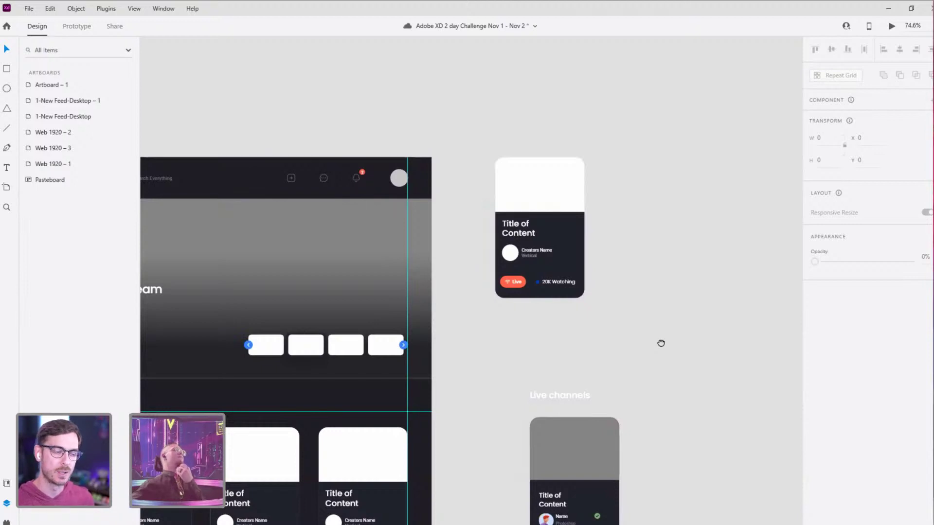
{"action": "left_click_drag", "start_coordinate": [661, 343], "coordinate": [804, 246]}
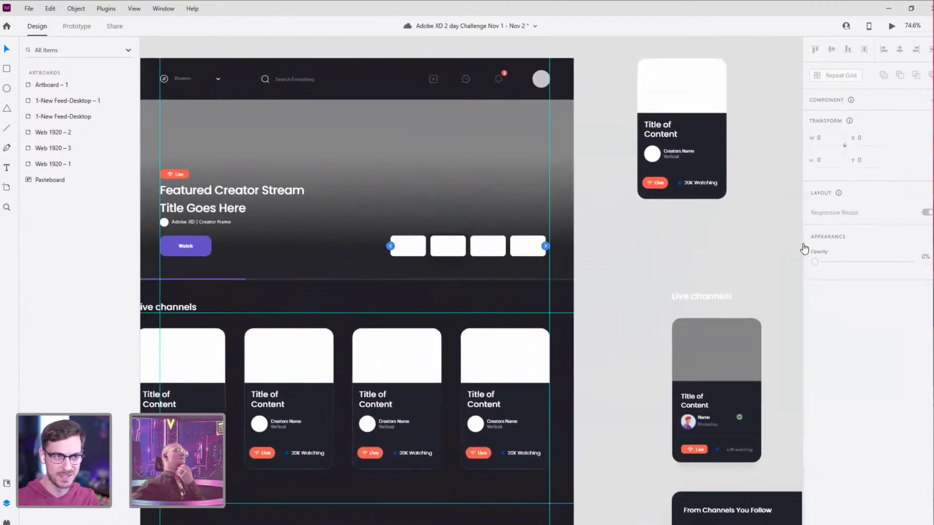
Step: Try to nudge the Creator Name group inside the main card component, and undo the changes
{"action": "double_click", "coordinate": [666, 153]}
{"action": "mouse_move", "coordinate": [666, 154]}
{"action": "left_mouse_down"}
{"action": "mouse_move", "coordinate": [671, 168]}
{"action": "mouse_move", "coordinate": [666, 162]}
{"action": "mouse_move", "coordinate": [688, 167]}
{"action": "mouse_move", "coordinate": [669, 159]}
{"action": "left_mouse_up"}
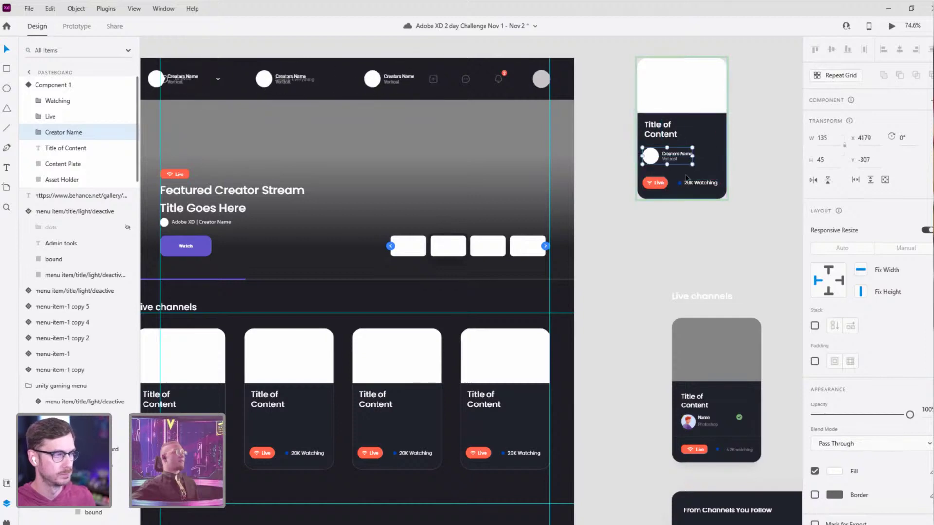
{"action": "key", "text": "ctrl+z"}
{"action": "key", "text": "ctrl+z"}
{"action": "scroll", "coordinate": [632, 259], "scroll_direction": "up", "scroll_amount": 3}
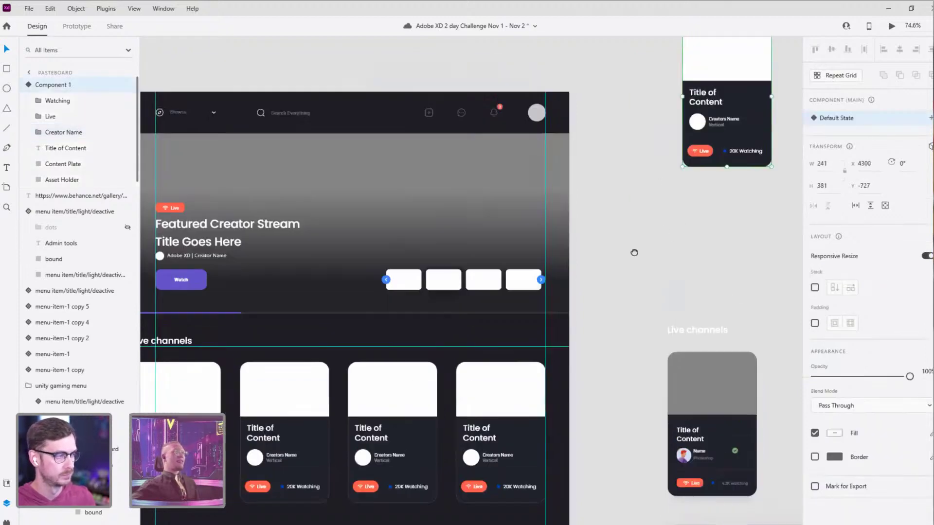
{"action": "key", "text": "ctrl+z"}
{"action": "scroll", "coordinate": [632, 259], "scroll_direction": "down", "scroll_amount": 2}
{"action": "scroll", "coordinate": [632, 258], "scroll_direction": "left", "scroll_amount": 2}
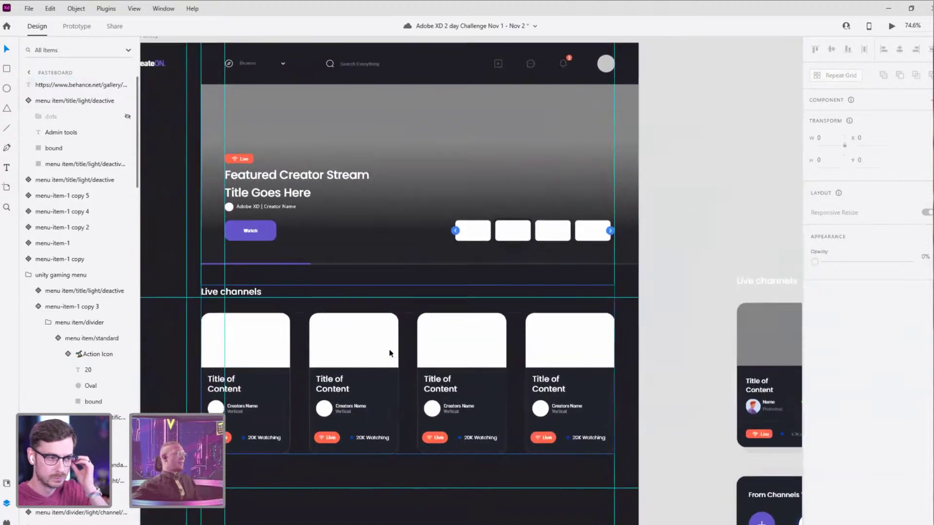
Step: Examine the empty area below the "Live channels" section and the reference "From Channels You Follow" component beside the artboard
{"action": "left_click", "coordinate": [370, 361]}
{"action": "scroll", "coordinate": [448, 357], "scroll_direction": "down", "scroll_amount": 2}
{"action": "scroll", "coordinate": [448, 358], "scroll_direction": "left", "scroll_amount": 1}
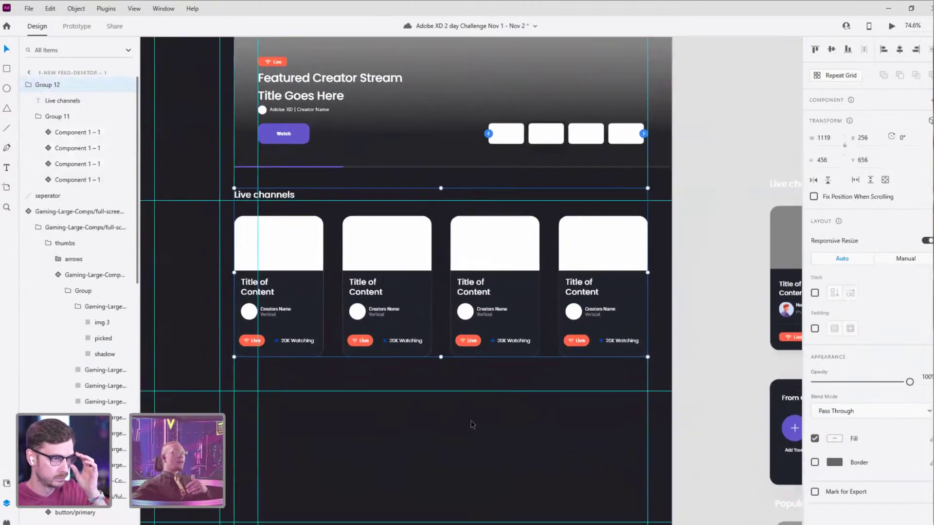
{"action": "scroll", "coordinate": [471, 428], "scroll_direction": "down", "scroll_amount": 3}
{"action": "scroll", "coordinate": [669, 323], "scroll_direction": "down", "scroll_amount": 1}
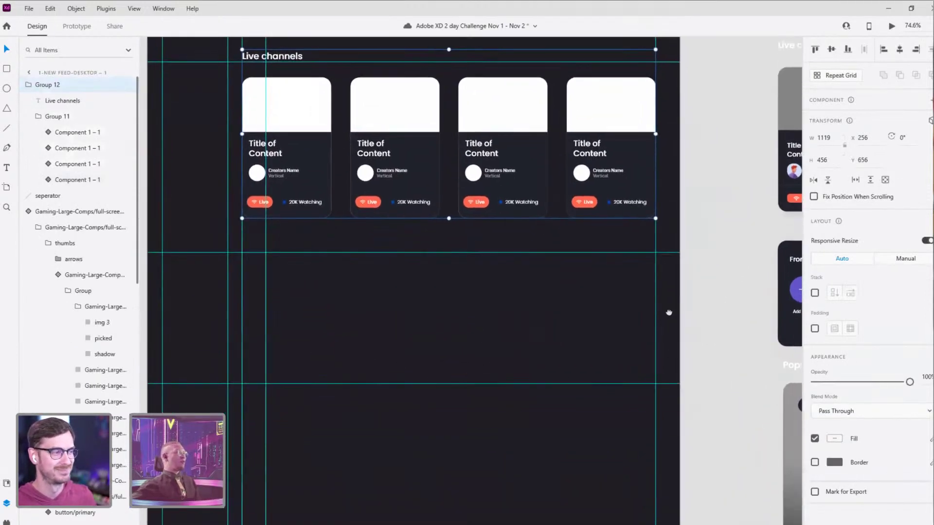
{"action": "left_click_drag", "start_coordinate": [669, 323], "coordinate": [422, 299]}
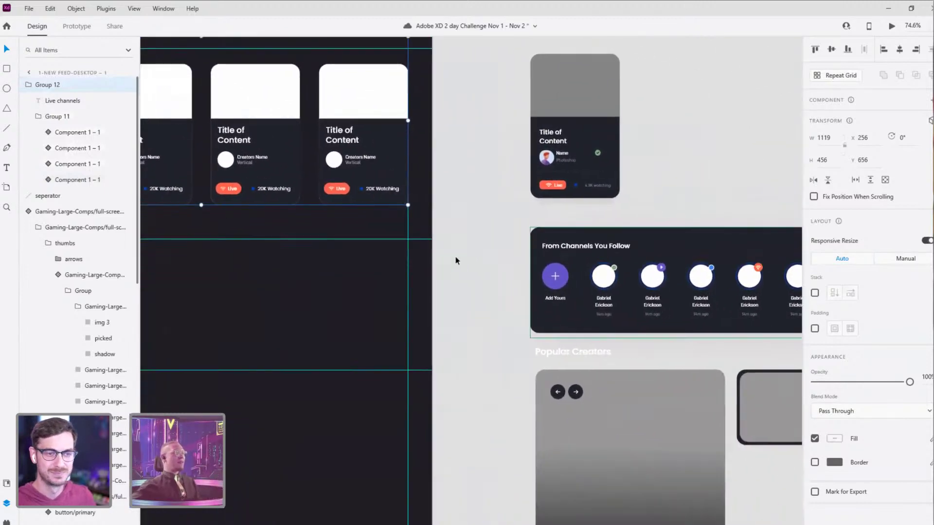
{"action": "scroll", "coordinate": [397, 229], "scroll_direction": "up", "scroll_amount": 1}
{"action": "scroll", "coordinate": [398, 229], "scroll_direction": "left", "scroll_amount": 6}
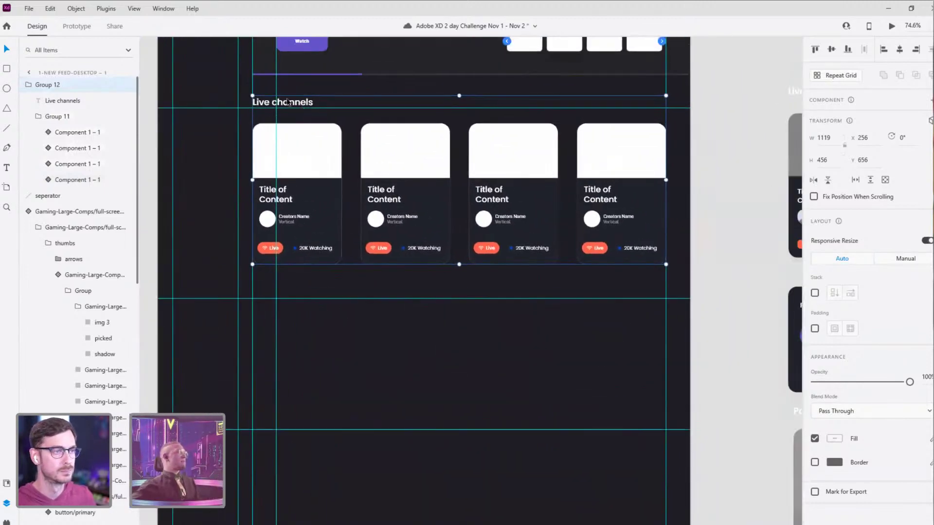
Step: Place a copy of the "Live channels" heading below the card row at X 256, Y 1205, outside the section's group
{"action": "left_click", "coordinate": [363, 305]}
{"action": "left_click", "coordinate": [285, 103], "text": "ctrl"}
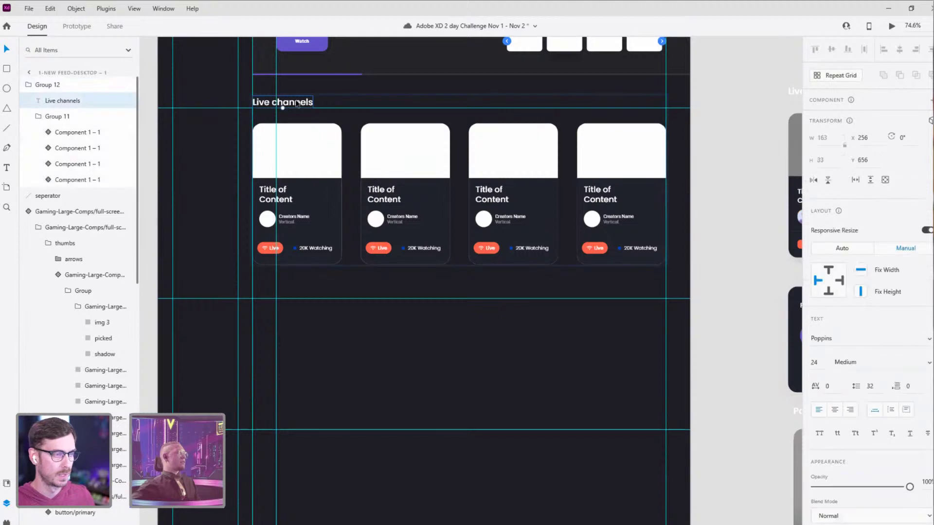
{"action": "left_click_drag", "start_coordinate": [283, 103], "coordinate": [283, 324]}
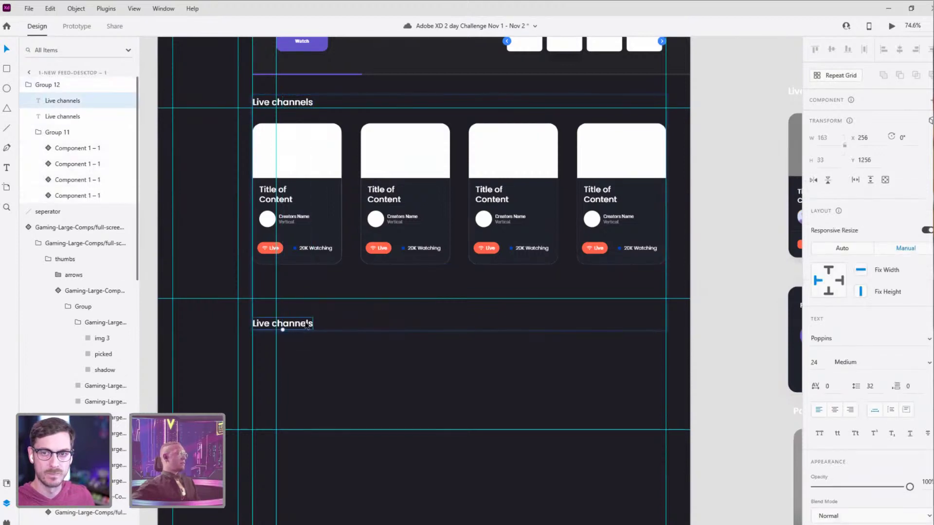
{"action": "key", "text": "Delete"}
{"action": "key", "text": "ctrl+z"}
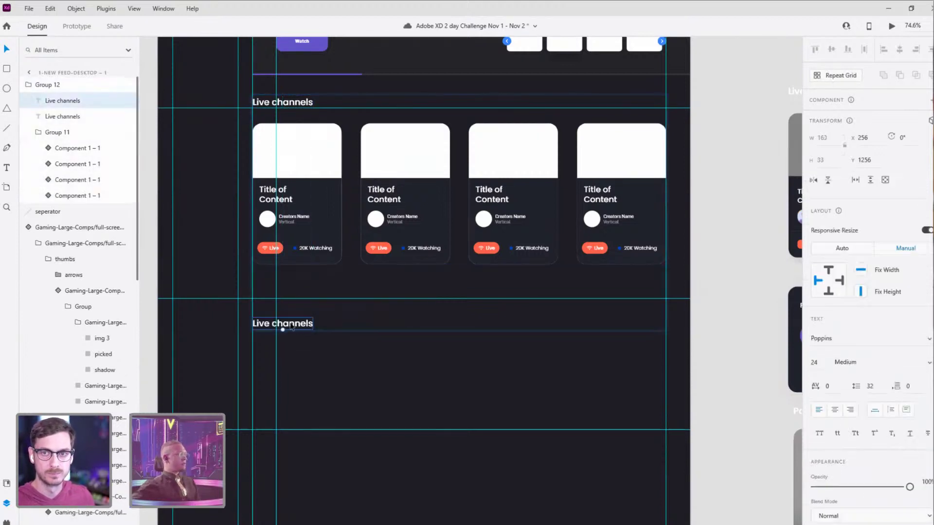
{"action": "key", "text": "Delete"}
{"action": "key", "text": "ctrl+z"}
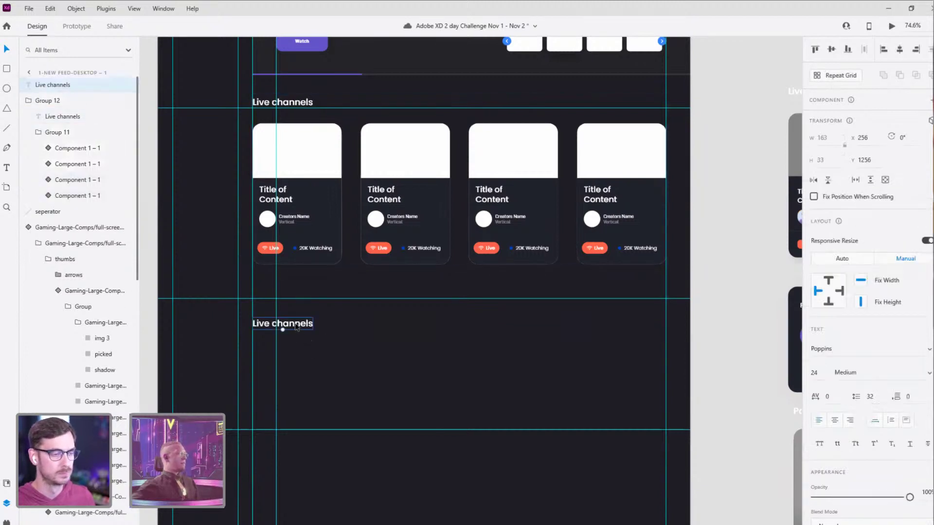
{"action": "left_click_drag", "start_coordinate": [298, 328], "coordinate": [295, 311]}
{"action": "left_click_drag", "start_coordinate": [512, 392], "coordinate": [476, 366]}
Step: Replace the copied heading's text with "From Channels You Follow", matching the reference component's title
{"action": "double_click", "coordinate": [246, 287]}
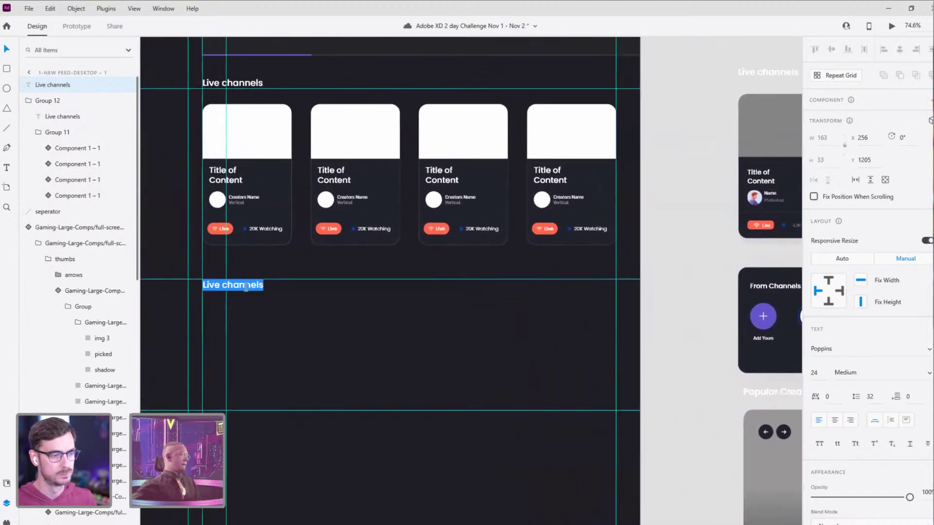
{"action": "type", "text": "For Ch"}
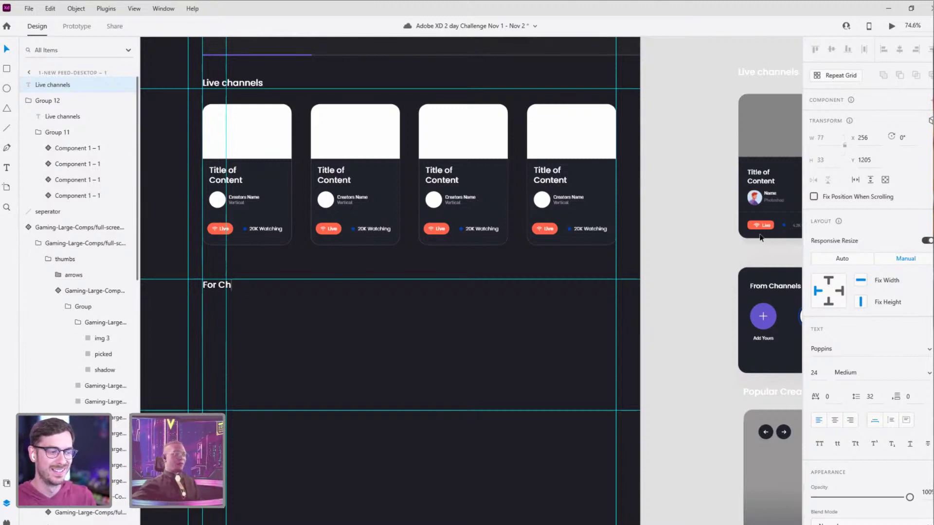
{"action": "key", "text": "Escape"}
{"action": "left_click", "coordinate": [771, 290]}
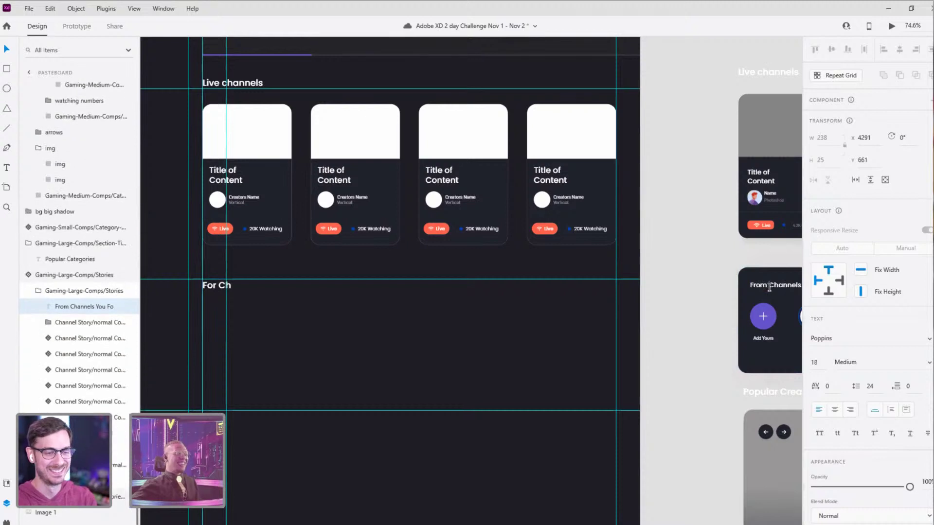
{"action": "double_click", "coordinate": [771, 288]}
{"action": "double_click", "coordinate": [211, 283]}
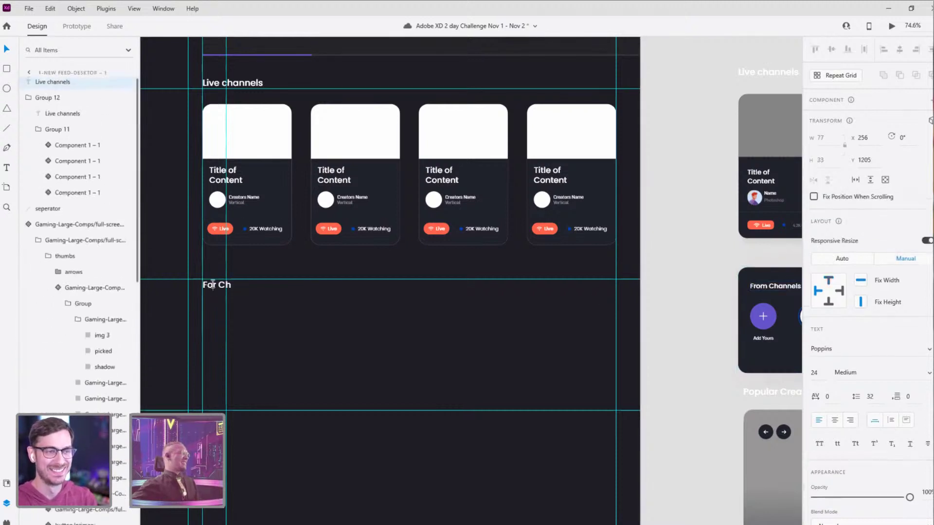
{"action": "key", "text": "ctrl+a"}
{"action": "type", "text": "From Channels You Follow"}
{"action": "key", "text": "Escape"}
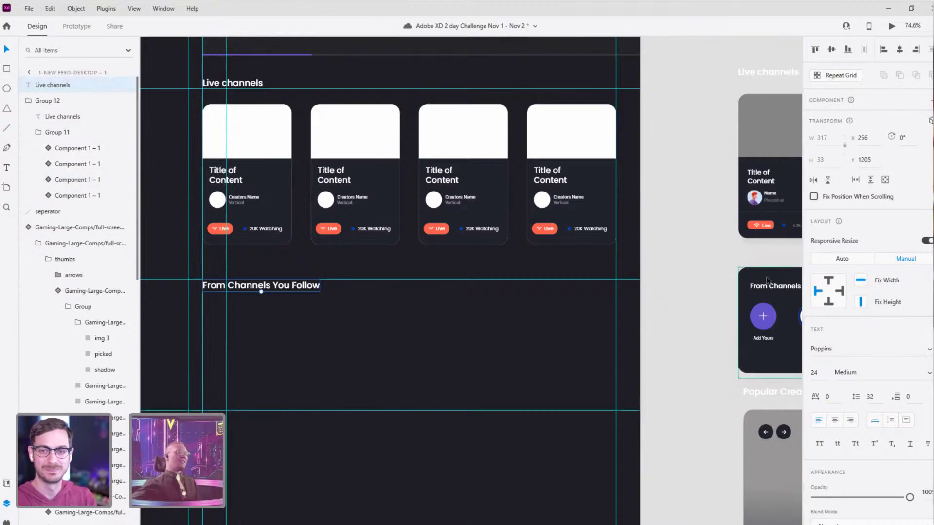
{"action": "left_click", "coordinate": [693, 293]}
{"action": "left_click_drag", "start_coordinate": [693, 293], "coordinate": [533, 273]}
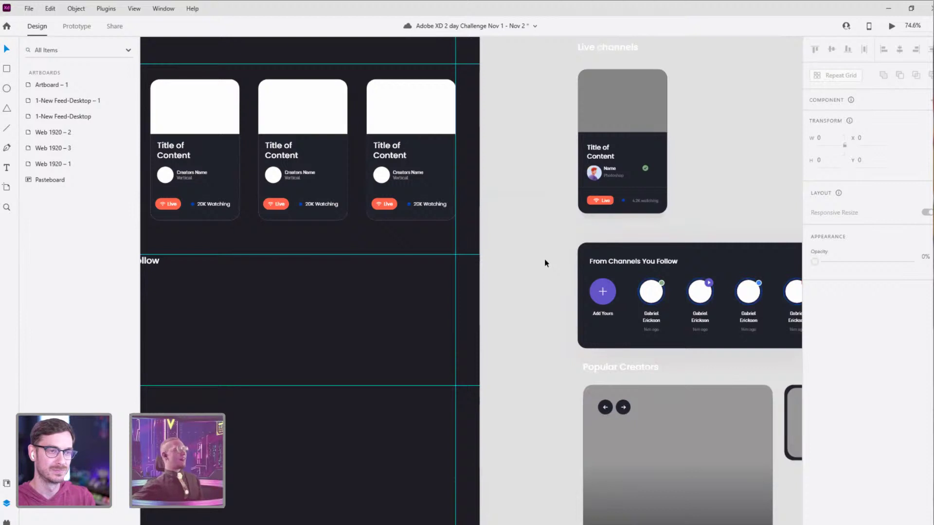
{"action": "left_click_drag", "start_coordinate": [374, 308], "coordinate": [532, 284]}
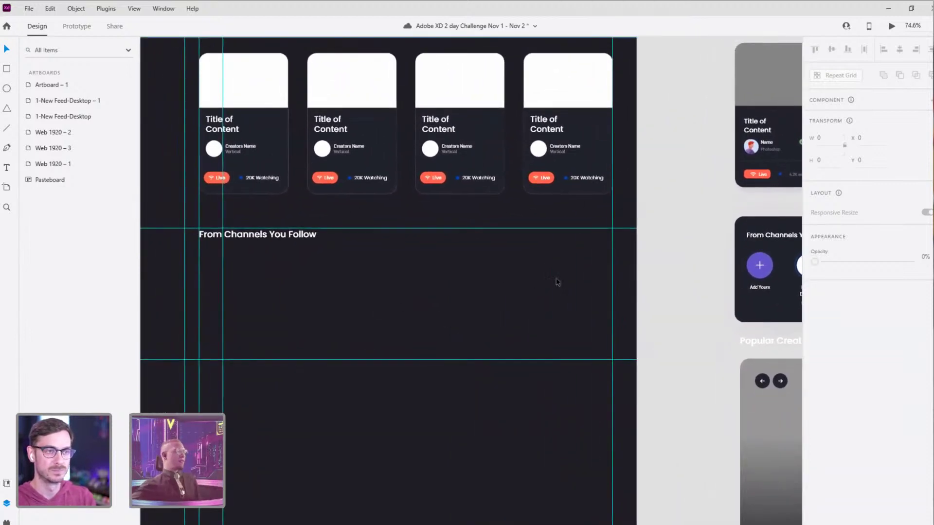
Step: Compare the section titles with the reference components and set the "From Channels You Follow" heading's font size to 18
{"action": "scroll", "coordinate": [710, 180], "scroll_direction": "up", "scroll_amount": 3}
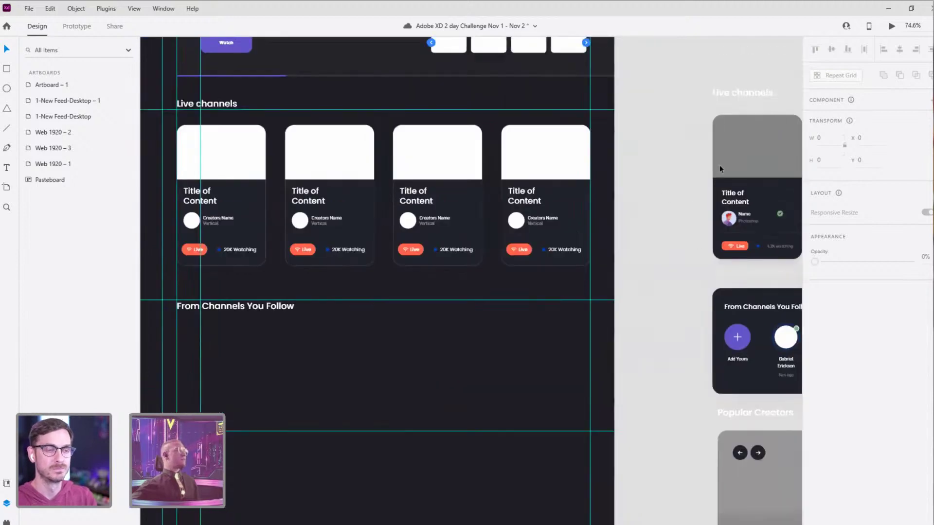
{"action": "left_click", "coordinate": [727, 92]}
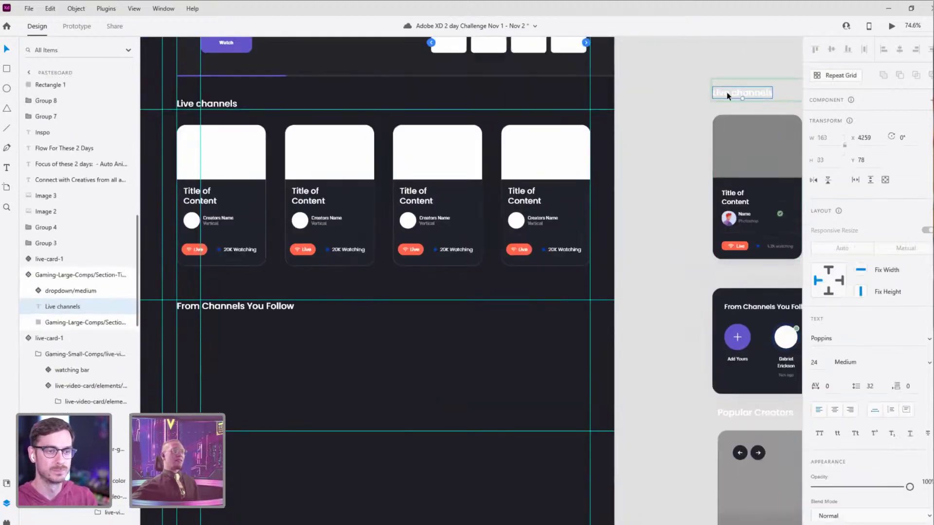
{"action": "left_click_drag", "start_coordinate": [726, 92], "coordinate": [327, 109]}
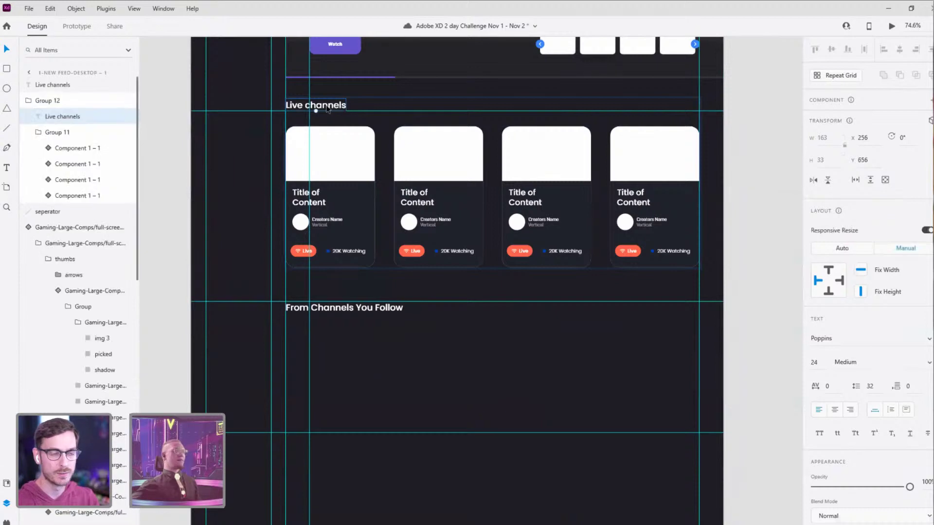
{"action": "left_click", "coordinate": [346, 312]}
{"action": "scroll", "coordinate": [647, 382], "scroll_direction": "right", "scroll_amount": 8}
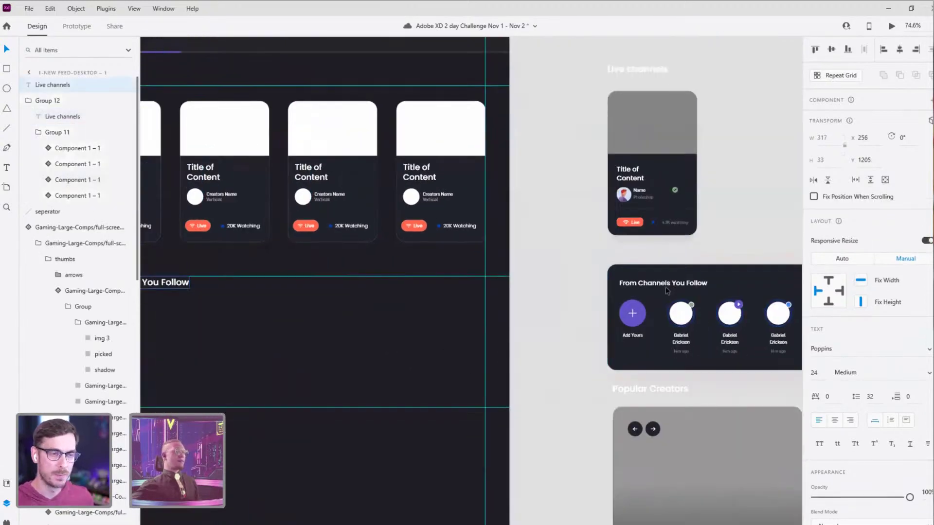
{"action": "left_click", "coordinate": [670, 286]}
{"action": "scroll", "coordinate": [780, 287], "scroll_direction": "left", "scroll_amount": 6}
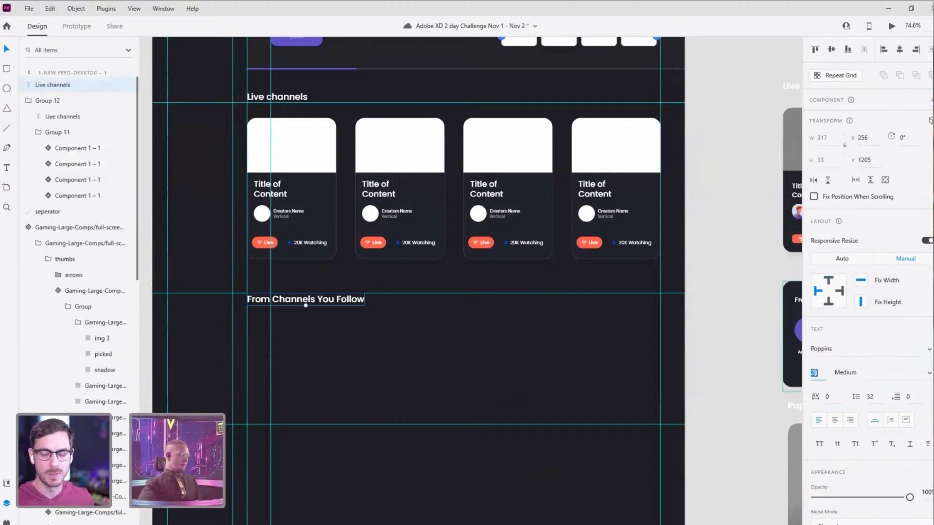
{"action": "type", "text": "15"}
{"action": "key", "text": "Return"}
{"action": "left_click", "coordinate": [723, 206]}
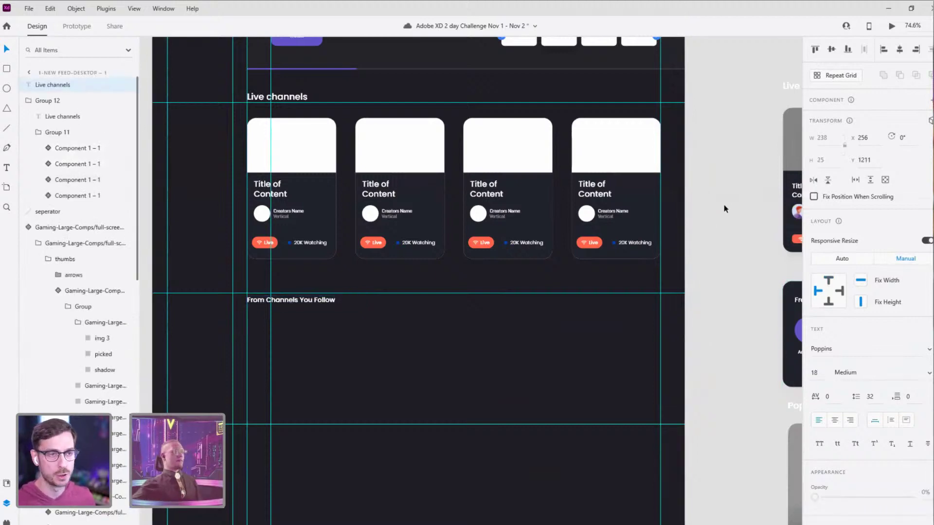
Step: Draw a rectangle about 1119 by 294 beneath the "From Channels You Follow" heading, at X 256, Y 1266, spanning the card row's width
{"action": "scroll", "coordinate": [584, 177], "scroll_direction": "right", "scroll_amount": 5}
{"action": "scroll", "coordinate": [583, 177], "scroll_direction": "down", "scroll_amount": 2}
{"action": "scroll", "coordinate": [389, 268], "scroll_direction": "left", "scroll_amount": 5}
{"action": "scroll", "coordinate": [389, 267], "scroll_direction": "down", "scroll_amount": 1}
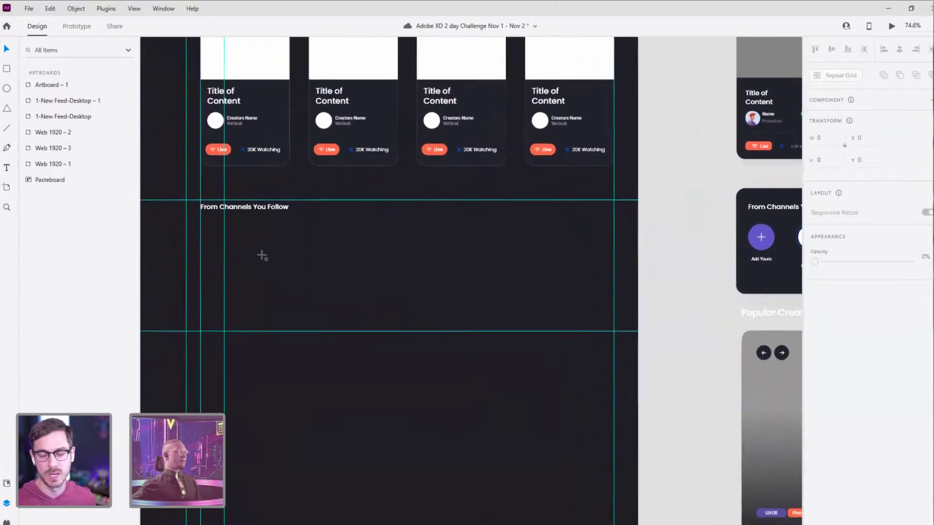
{"action": "key", "text": "e"}
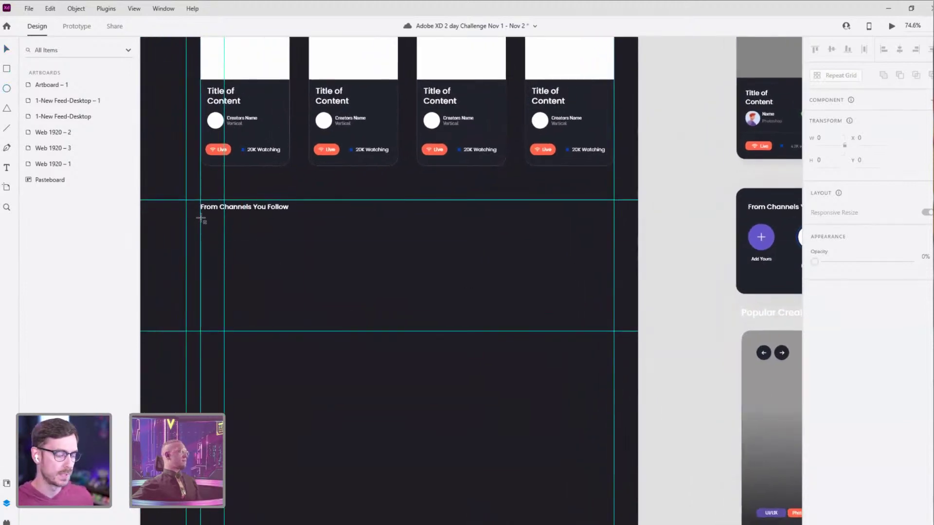
{"action": "mouse_move", "coordinate": [201, 223]}
{"action": "left_mouse_down"}
{"action": "mouse_move", "coordinate": [217, 246]}
{"action": "mouse_move", "coordinate": [539, 345]}
{"action": "mouse_move", "coordinate": [613, 330]}
{"action": "left_mouse_up"}
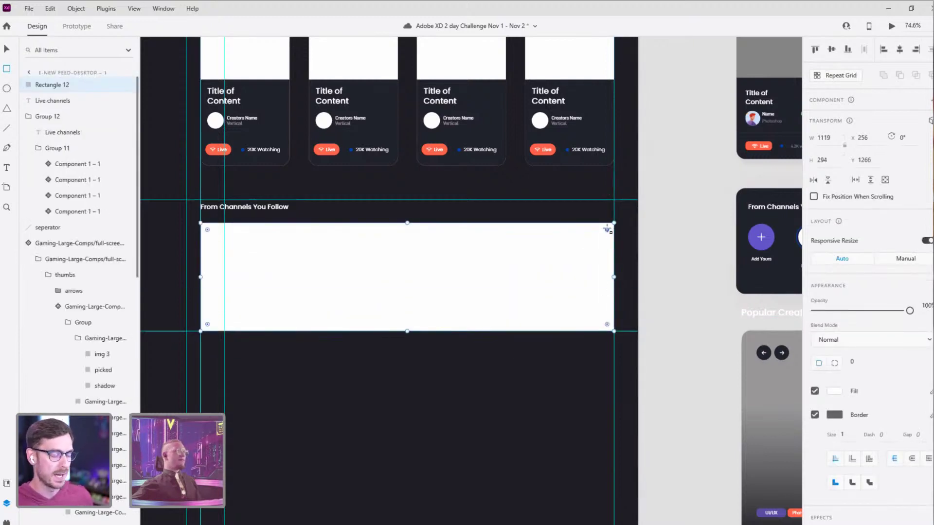
Step: Round the new rectangle's corners with a radius of 24
{"action": "left_click", "coordinate": [850, 360]}
{"action": "type", "text": "20"}
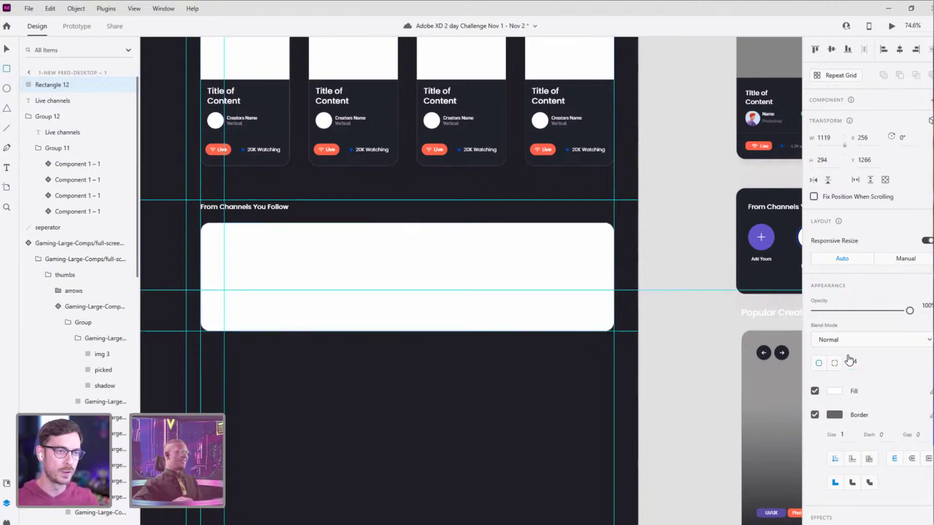
{"action": "key", "text": "Return"}
{"action": "left_click", "coordinate": [692, 245]}
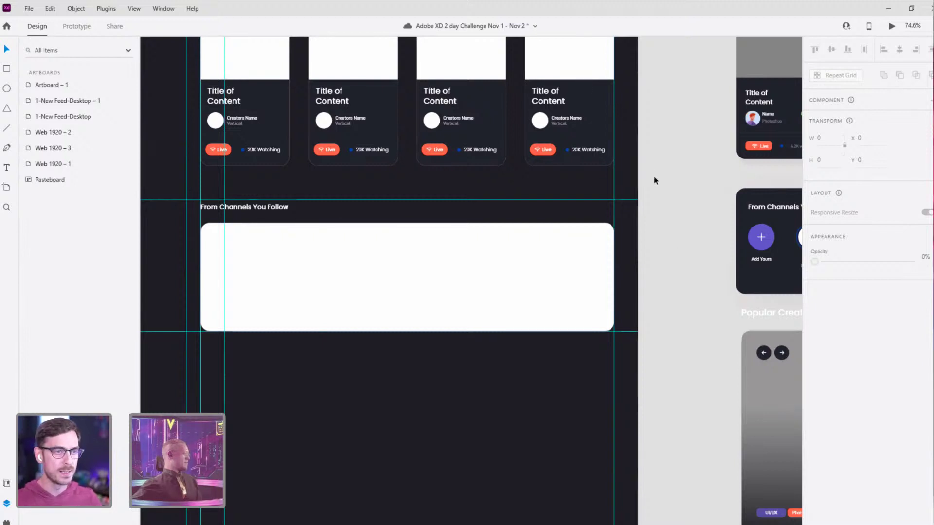
Step: Remove the rounded rectangle's border and fill it with a dark navy color sampled from the canvas
{"action": "left_click", "coordinate": [552, 285]}
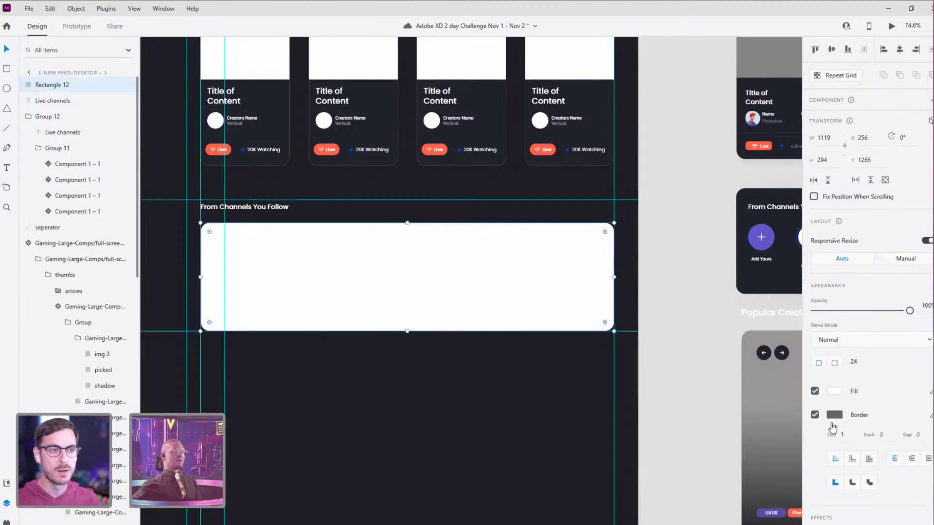
{"action": "left_click", "coordinate": [814, 414]}
{"action": "left_click", "coordinate": [730, 259]}
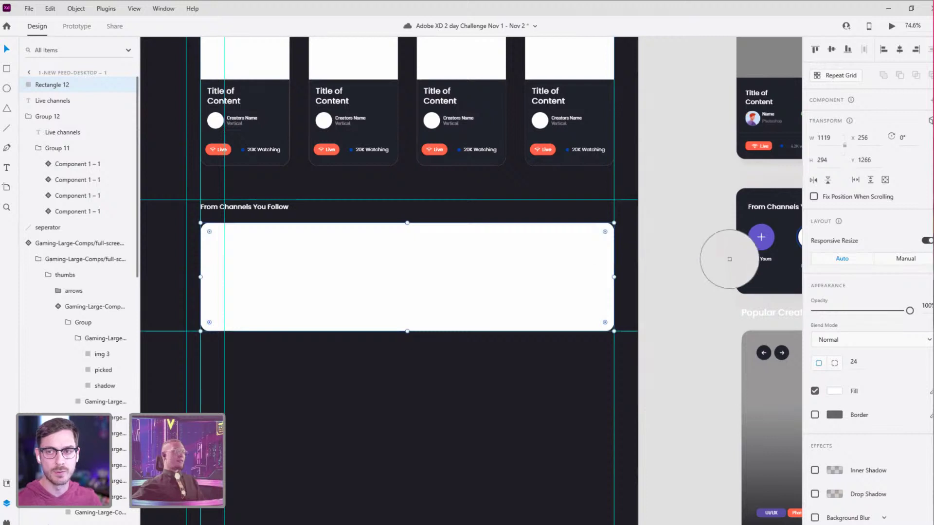
{"action": "left_click", "coordinate": [558, 270]}
{"action": "scroll", "coordinate": [680, 291], "scroll_direction": "up", "scroll_amount": 2}
{"action": "scroll", "coordinate": [679, 292], "scroll_direction": "right", "scroll_amount": 1}
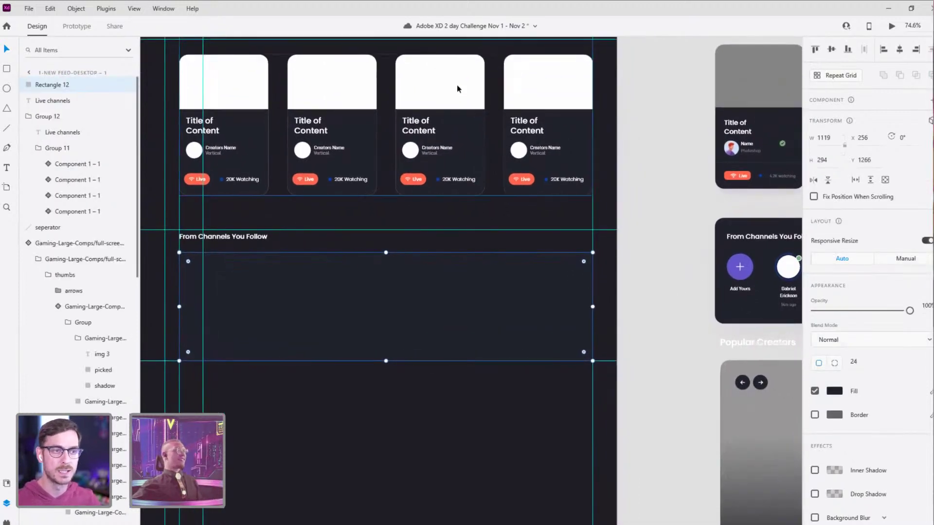
{"action": "left_click", "coordinate": [678, 303]}
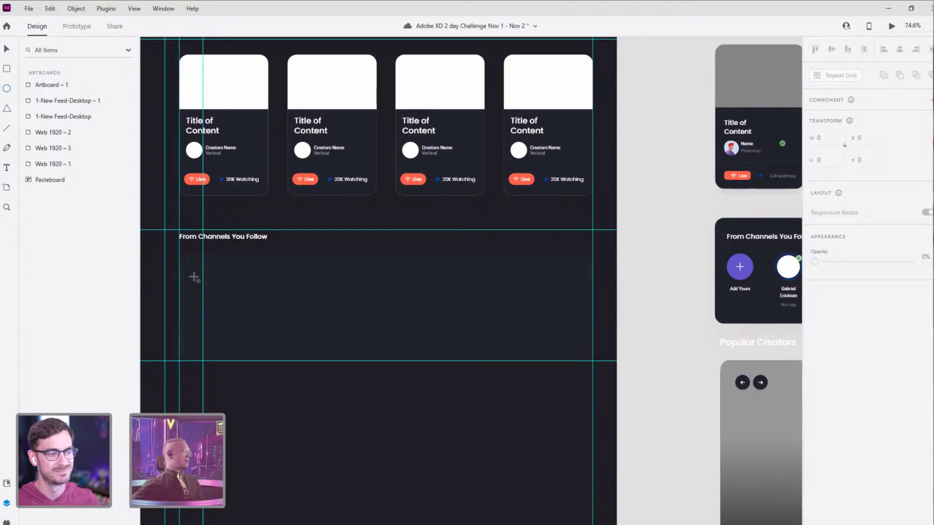
Step: Draw a circle about 69 by 69 near the left end of the dark panel, at X 308, Y 1352
{"action": "mouse_move", "coordinate": [199, 277]}
{"action": "left_mouse_down"}
{"action": "mouse_move", "coordinate": [224, 303]}
{"action": "mouse_move", "coordinate": [211, 306]}
{"action": "mouse_move", "coordinate": [210, 294]}
{"action": "mouse_move", "coordinate": [211, 304]}
{"action": "left_mouse_up"}
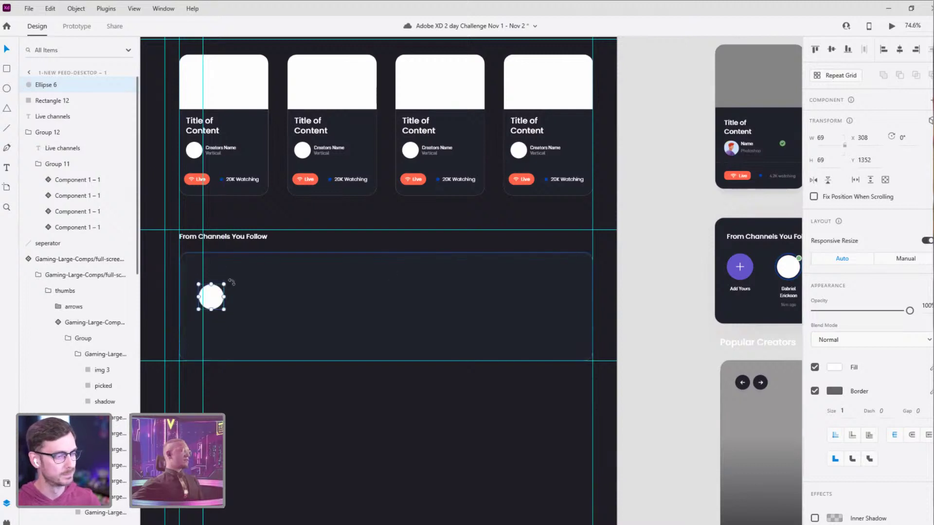
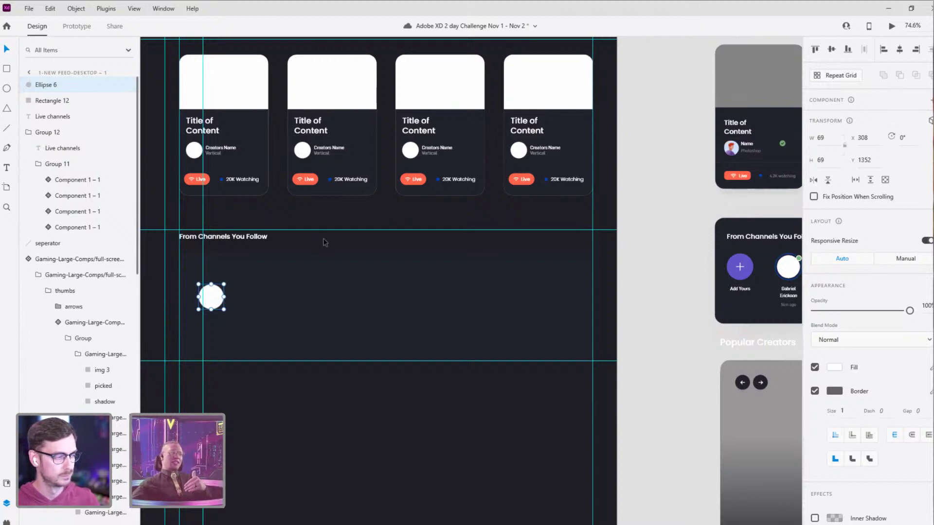
{"action": "scroll", "coordinate": [601, 271], "scroll_direction": "right", "scroll_amount": 3}
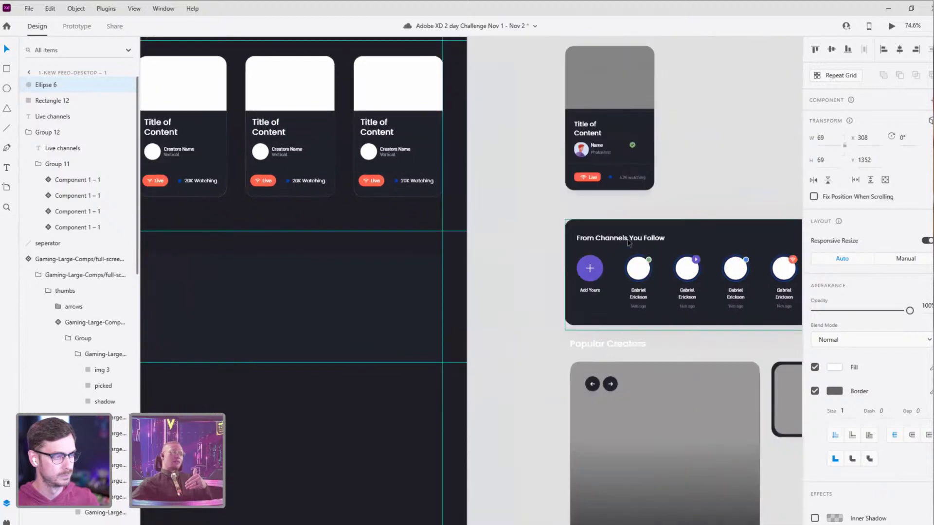
{"action": "left_click_drag", "start_coordinate": [511, 279], "coordinate": [707, 298]}
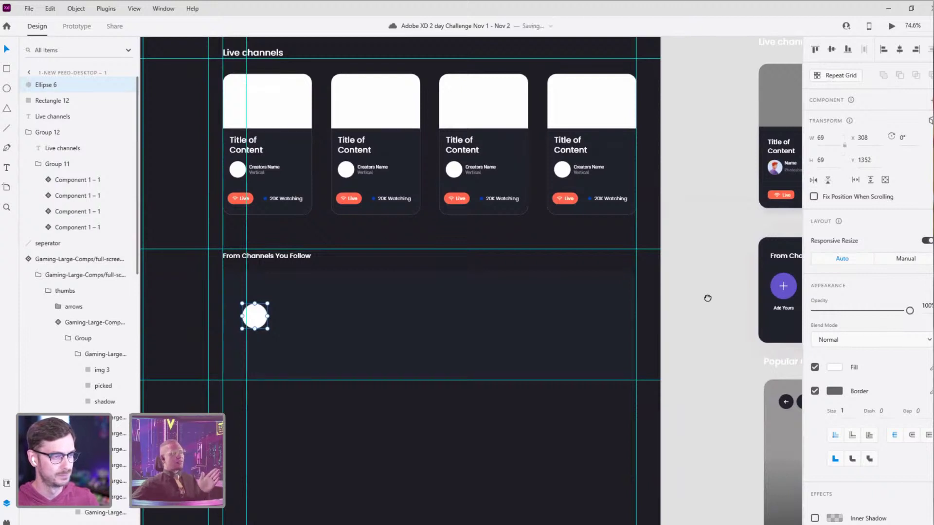
{"action": "left_click_drag", "start_coordinate": [707, 298], "coordinate": [725, 206]}
Step: Change the panel's heading text to "Channels Suggestion"
{"action": "left_click", "coordinate": [320, 200]}
{"action": "double_click", "coordinate": [321, 199]}
{"action": "left_click", "coordinate": [320, 199]}
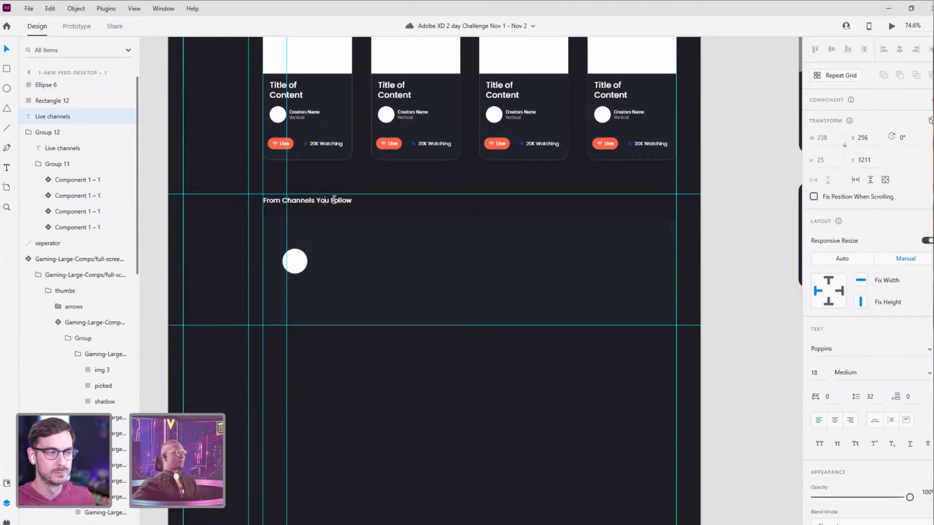
{"action": "left_click_drag", "start_coordinate": [317, 201], "coordinate": [368, 195]}
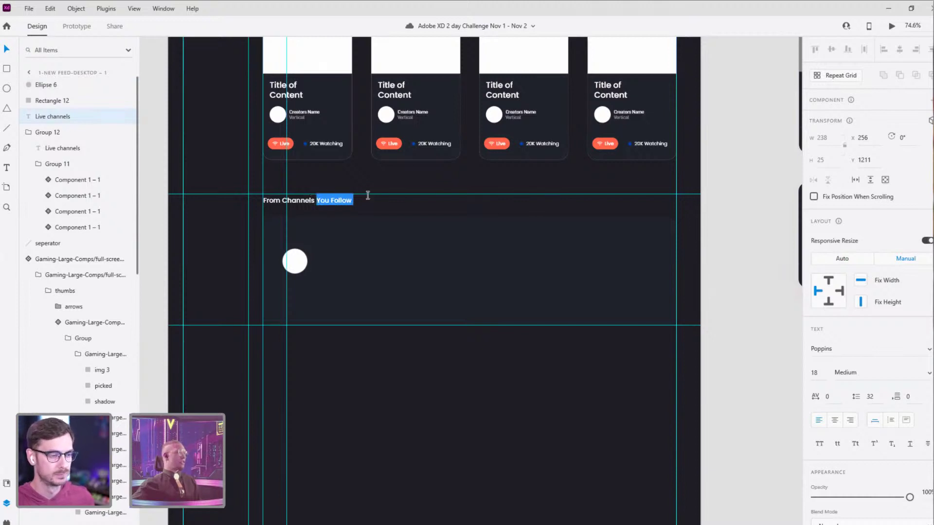
{"action": "type", "text": "Suggestion"}
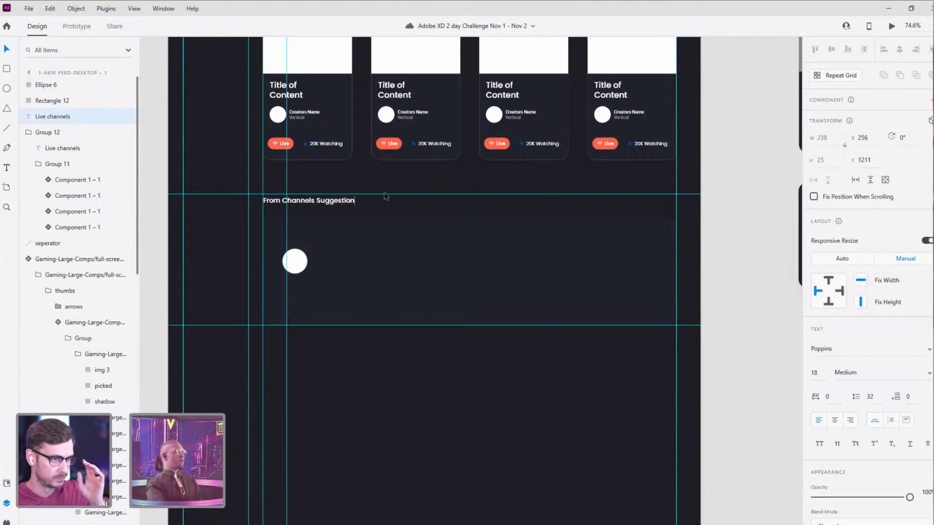
{"action": "left_click_drag", "start_coordinate": [279, 205], "coordinate": [258, 202]}
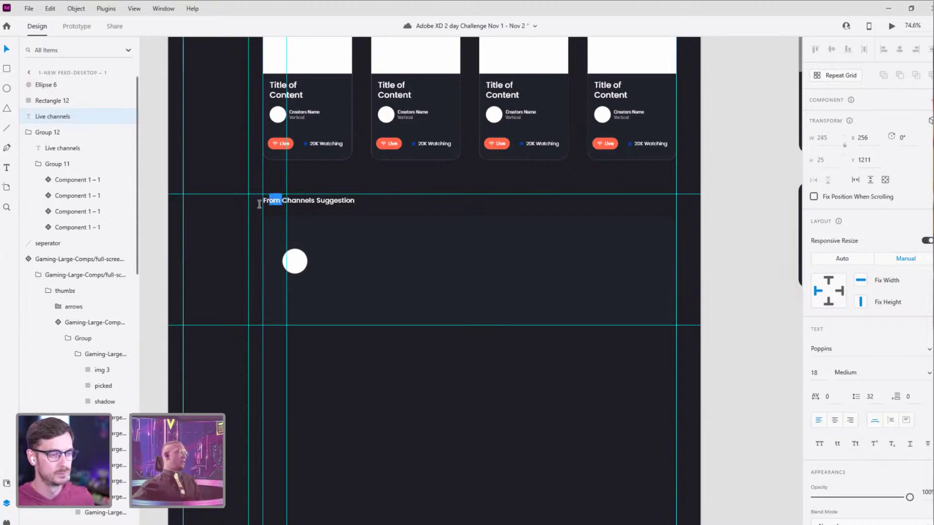
{"action": "key", "text": "BackSpace"}
{"action": "key", "text": "Escape"}
Step: Enlarge the white circle to about 142 by 142 and move it to X 308, Y 1307 inside the panel
{"action": "scroll", "coordinate": [462, 181], "scroll_direction": "right", "scroll_amount": 5}
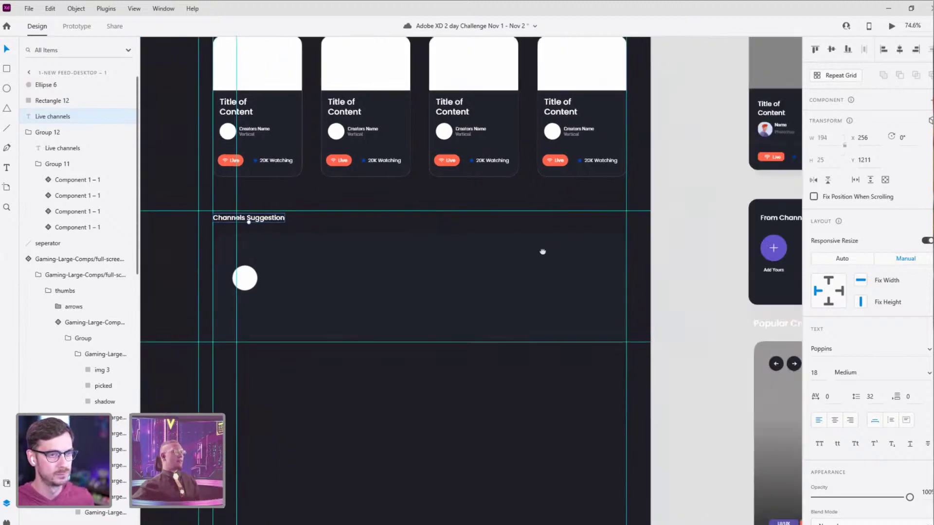
{"action": "scroll", "coordinate": [448, 284], "scroll_direction": "left", "scroll_amount": 2}
{"action": "left_click", "coordinate": [227, 278]}
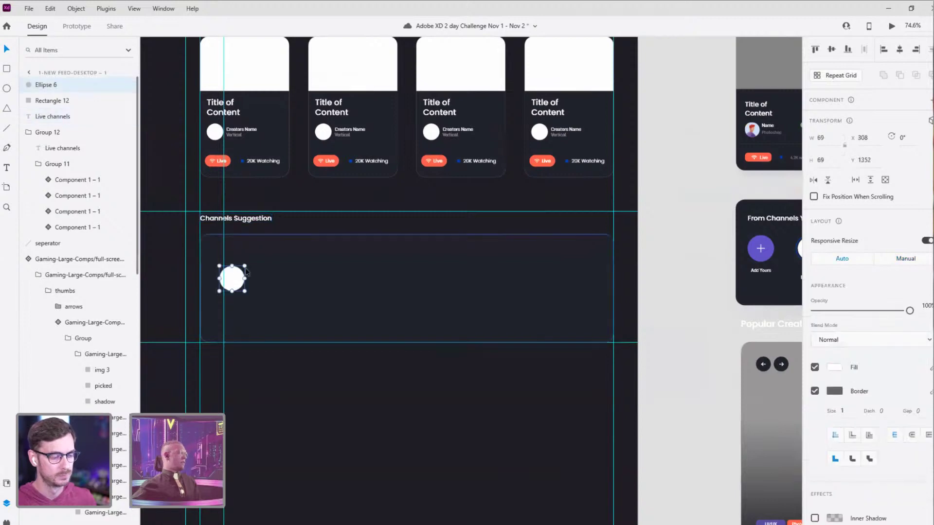
{"action": "left_click_drag", "start_coordinate": [244, 266], "coordinate": [290, 237]}
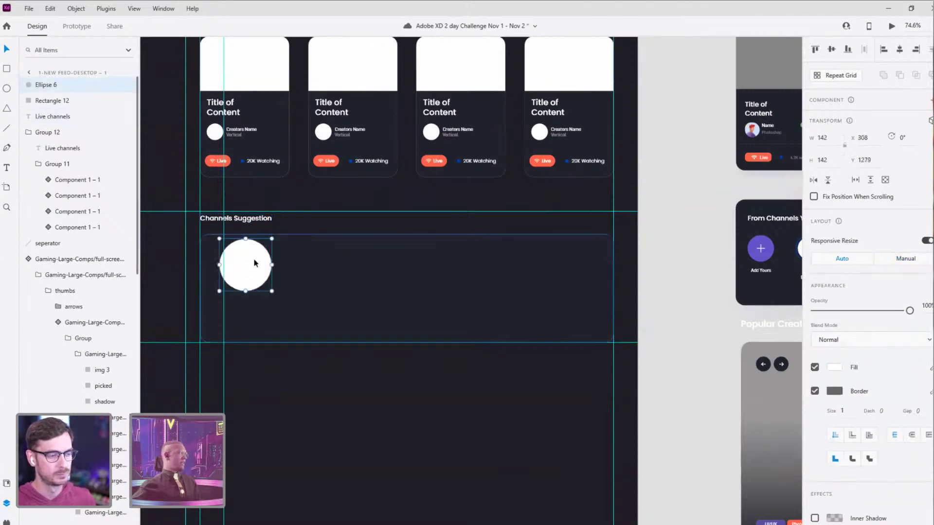
{"action": "left_click_drag", "start_coordinate": [246, 265], "coordinate": [246, 276]}
Step: Copy a creator name text from the reference "From Channels You Follow" component and center it beneath the circle at X 341, Y 1465
{"action": "scroll", "coordinate": [518, 278], "scroll_direction": "right", "scroll_amount": 10}
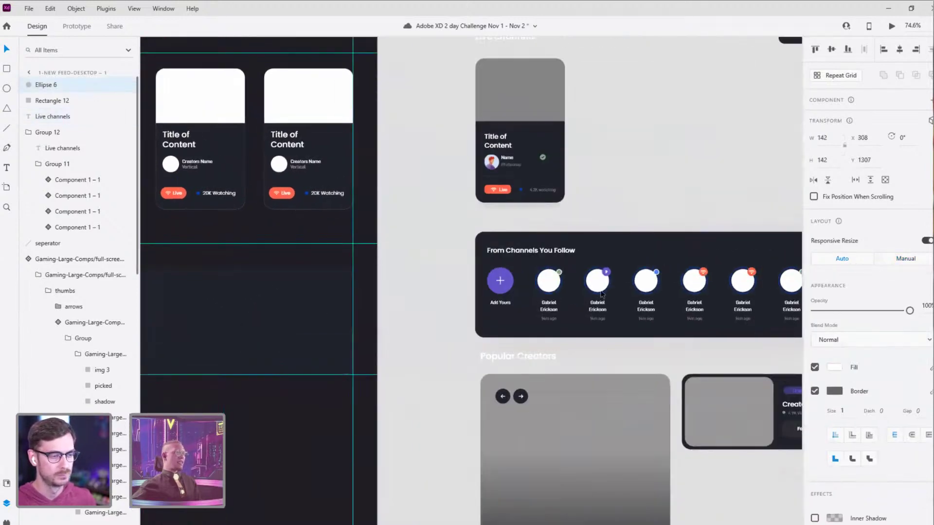
{"action": "left_click_drag", "start_coordinate": [276, 227], "coordinate": [731, 332]}
{"action": "left_click", "coordinate": [617, 205]}
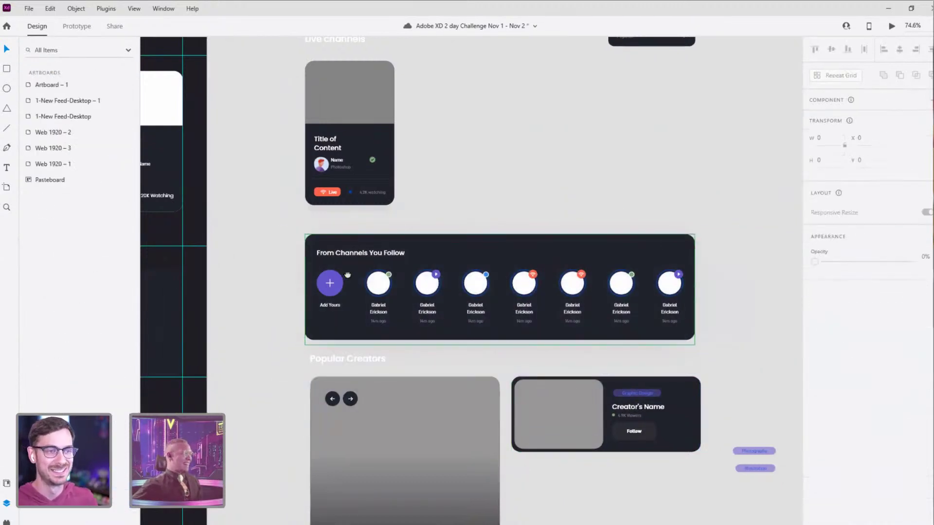
{"action": "scroll", "coordinate": [535, 234], "scroll_direction": "left", "scroll_amount": 5}
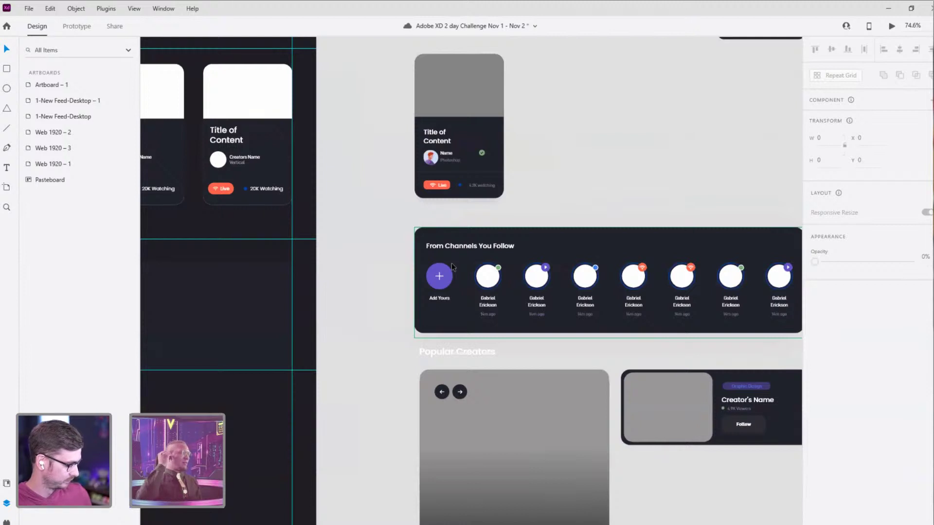
{"action": "left_click_drag", "start_coordinate": [337, 298], "coordinate": [433, 263]}
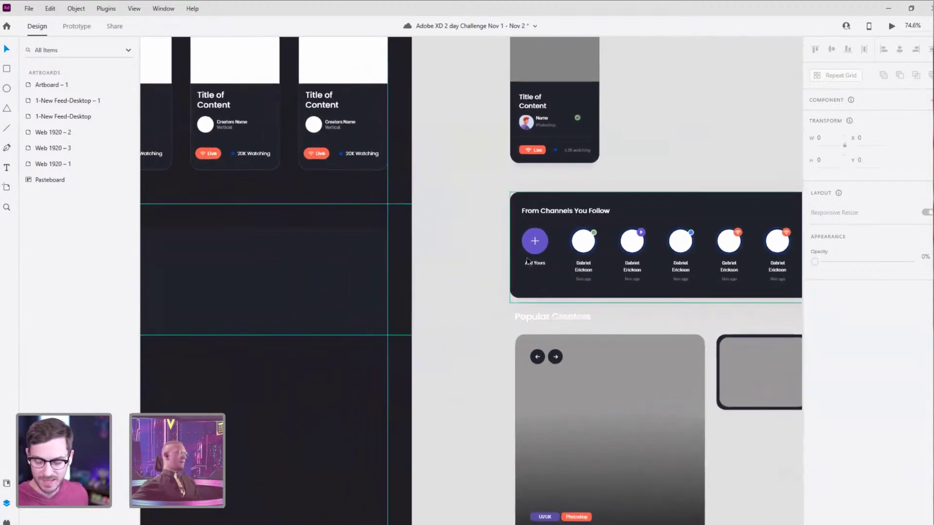
{"action": "left_click", "coordinate": [592, 267]}
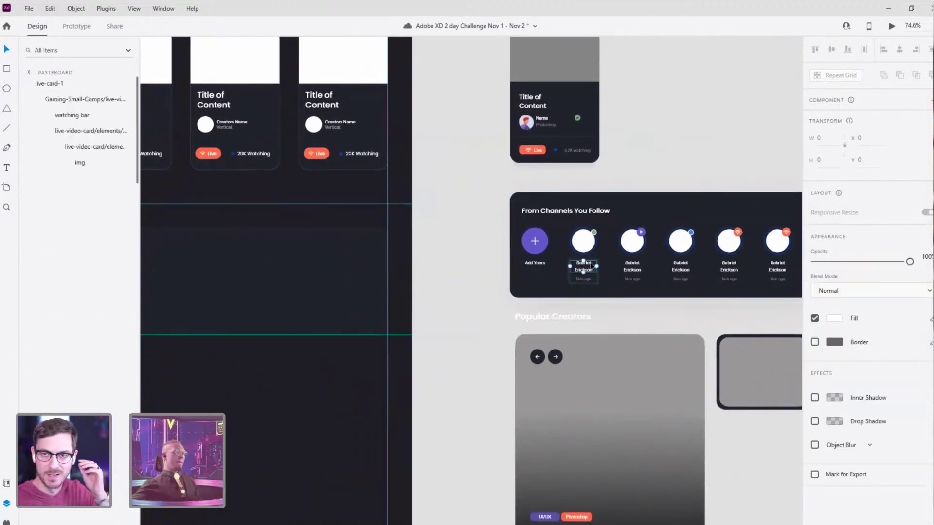
{"action": "scroll", "coordinate": [486, 267], "scroll_direction": "left", "scroll_amount": 6}
{"action": "key", "text": "ctrl+v"}
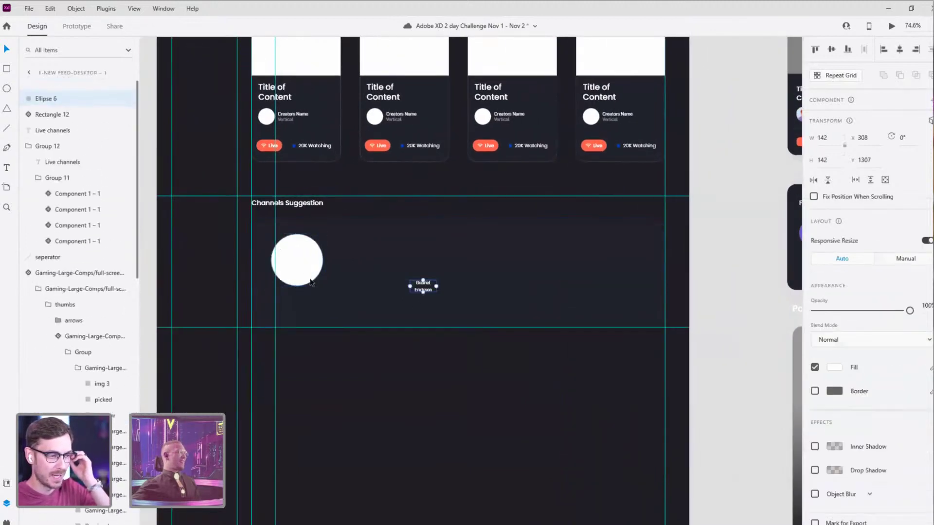
{"action": "left_click_drag", "start_coordinate": [421, 285], "coordinate": [310, 302]}
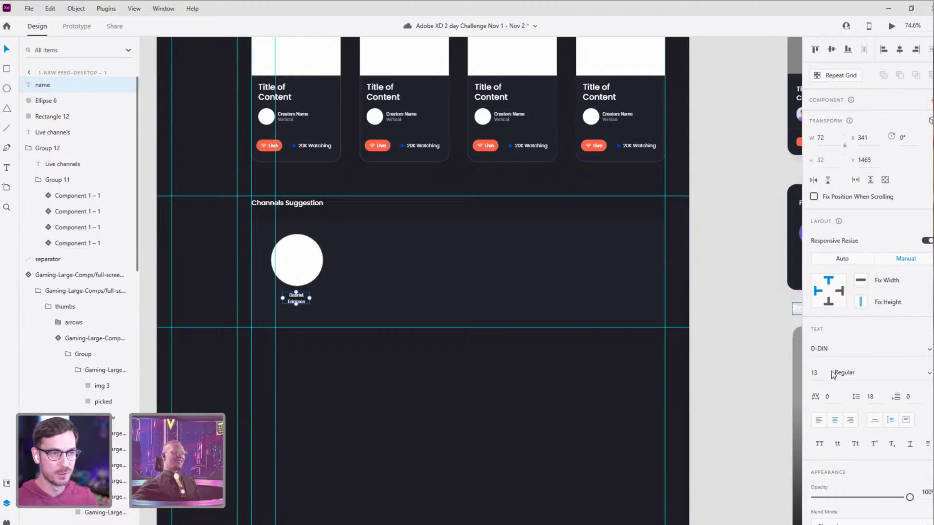
Step: Set the copied name text's font size to 15 and widen its text box to about 157
{"action": "mouse_move", "coordinate": [819, 376]}
{"action": "left_mouse_down"}
{"action": "mouse_move", "coordinate": [820, 357]}
{"action": "mouse_move", "coordinate": [820, 368]}
{"action": "left_mouse_up"}
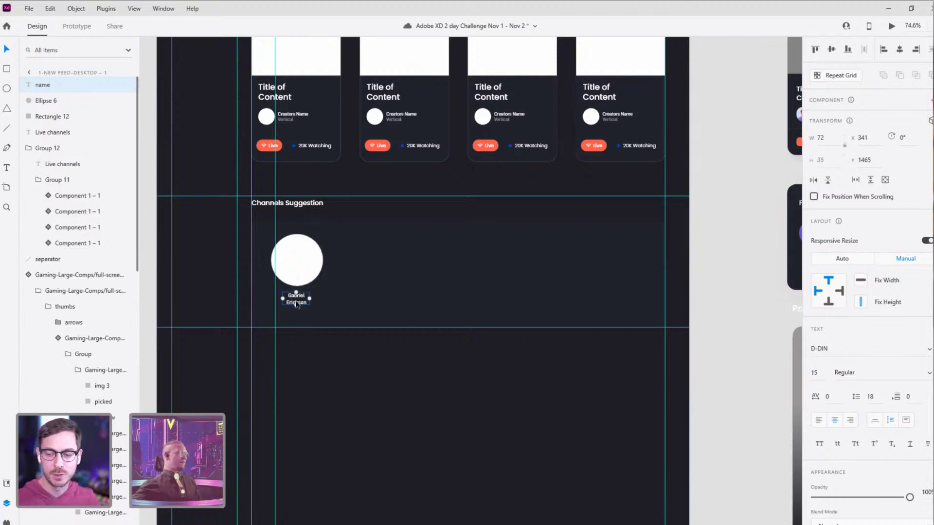
{"action": "left_click_drag", "start_coordinate": [309, 296], "coordinate": [342, 296]}
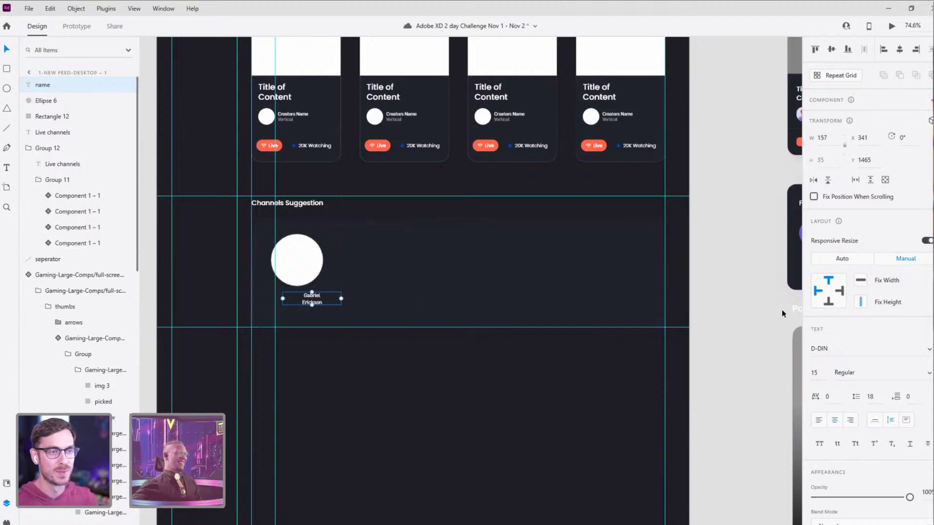
Step: Set the copied name text's font size to 18 and its line spacing to 21
{"action": "left_click", "coordinate": [813, 372]}
{"action": "type", "text": "18"}
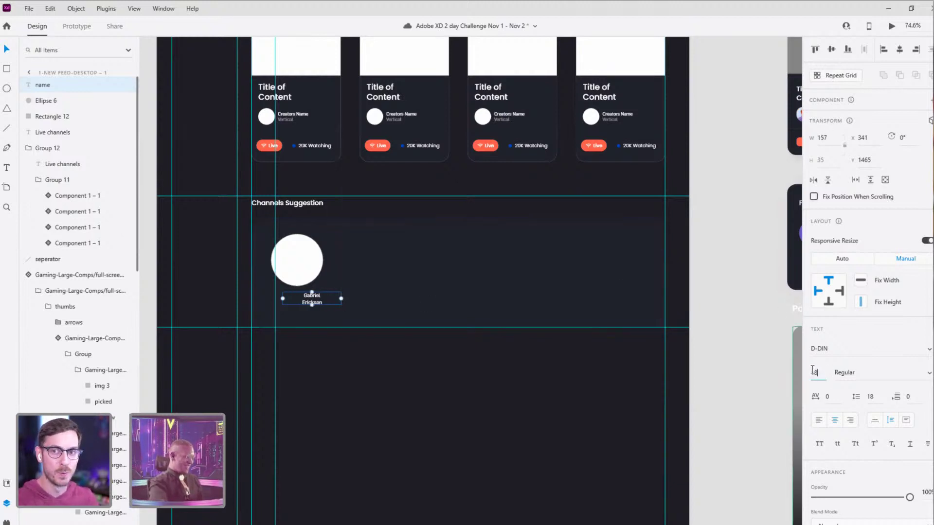
{"action": "key", "text": "Return"}
{"action": "left_click", "coordinate": [880, 396]}
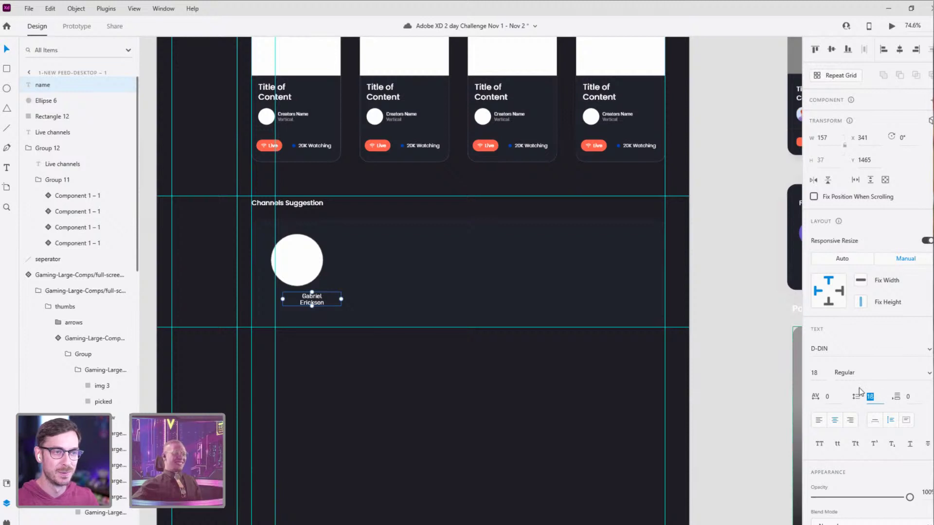
{"action": "type", "text": "20"}
{"action": "key", "text": "Return"}
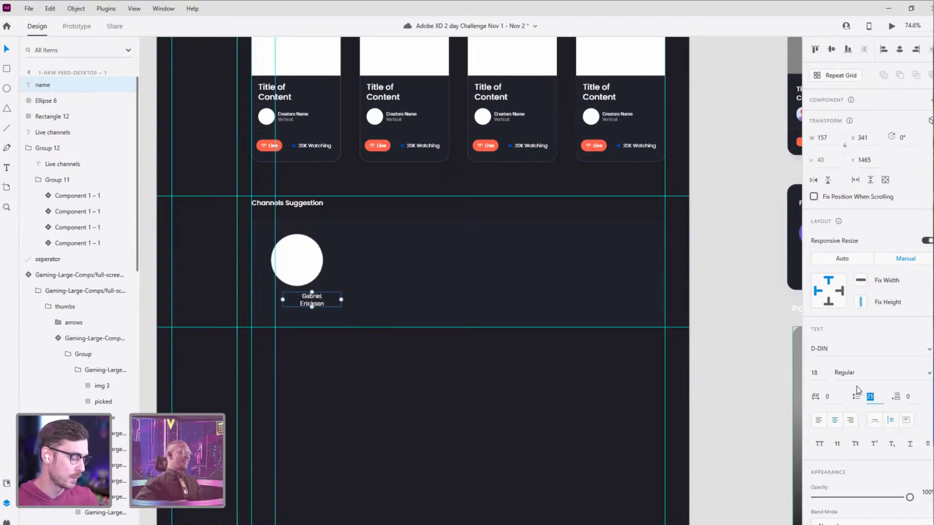
Step: Align the white circle's edge to the inner vertical guide and center the name text beneath it at X 313, Y 1465
{"action": "left_click", "coordinate": [745, 298]}
{"action": "scroll", "coordinate": [414, 323], "scroll_direction": "left", "scroll_amount": 3}
{"action": "scroll", "coordinate": [434, 327], "scroll_direction": "up", "scroll_amount": 4}
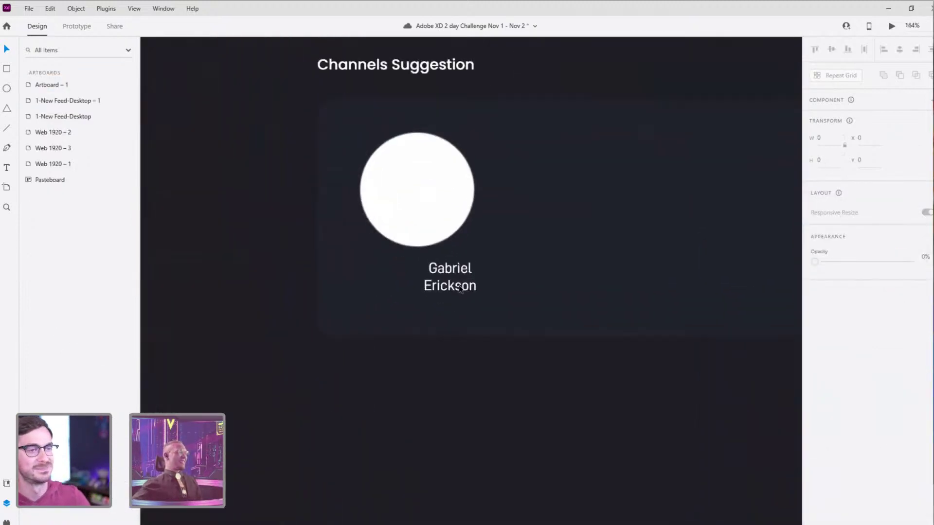
{"action": "left_click", "coordinate": [434, 209]}
{"action": "mouse_move", "coordinate": [437, 203]}
{"action": "left_mouse_down"}
{"action": "mouse_move", "coordinate": [452, 192]}
{"action": "mouse_move", "coordinate": [440, 198]}
{"action": "left_mouse_up"}
{"action": "left_click", "coordinate": [454, 272]}
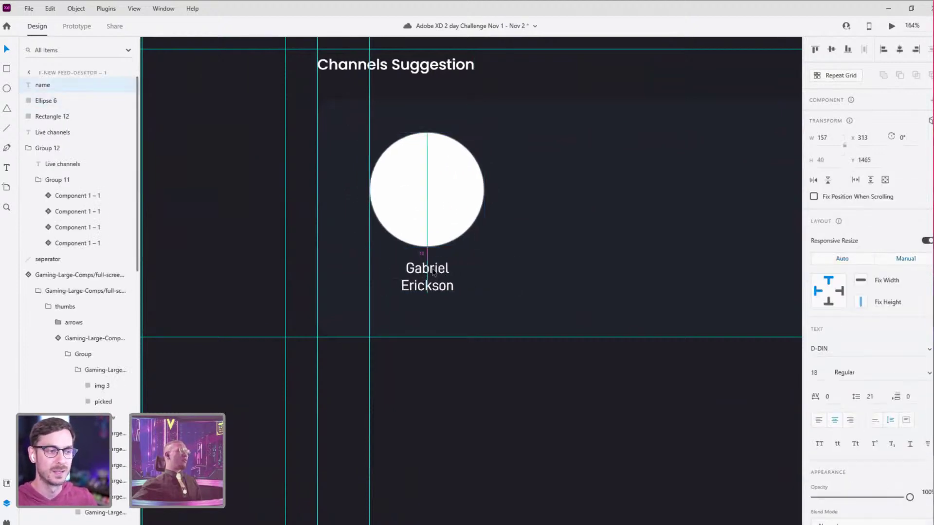
Step: Move the circle and the name text down together so the circle sits at Y 1314 in the panel
{"action": "scroll", "coordinate": [552, 235], "scroll_direction": "down", "scroll_amount": 4}
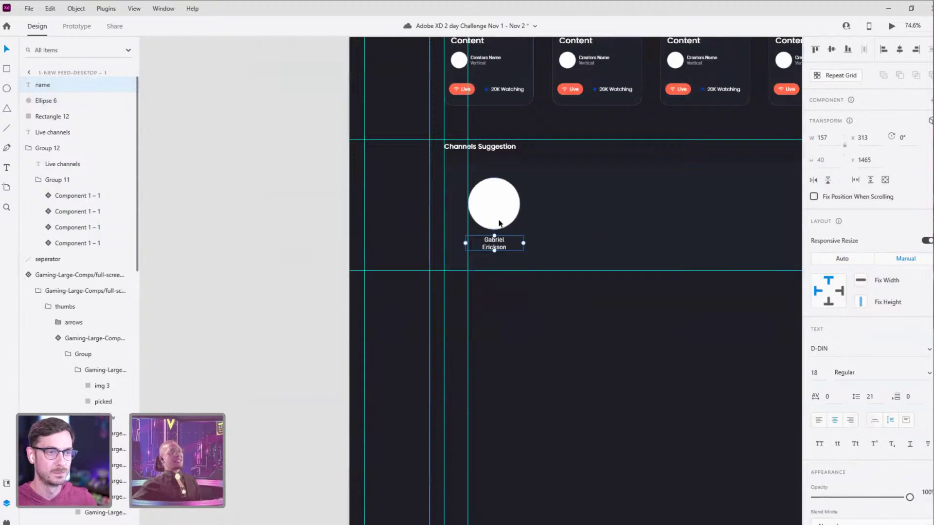
{"action": "left_click", "coordinate": [504, 199], "text": "shift"}
{"action": "left_click_drag", "start_coordinate": [503, 199], "coordinate": [508, 204]}
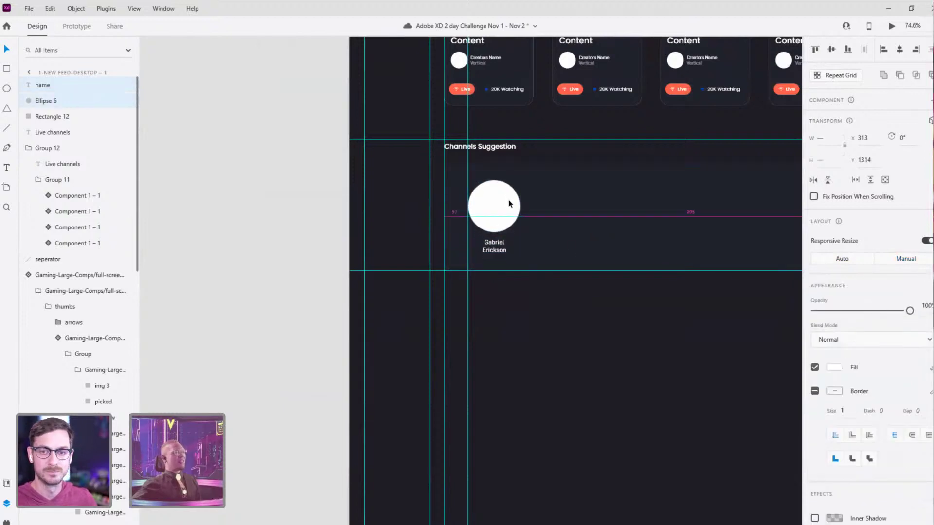
{"action": "left_click", "coordinate": [517, 313]}
{"action": "scroll", "coordinate": [483, 308], "scroll_direction": "right", "scroll_amount": 5}
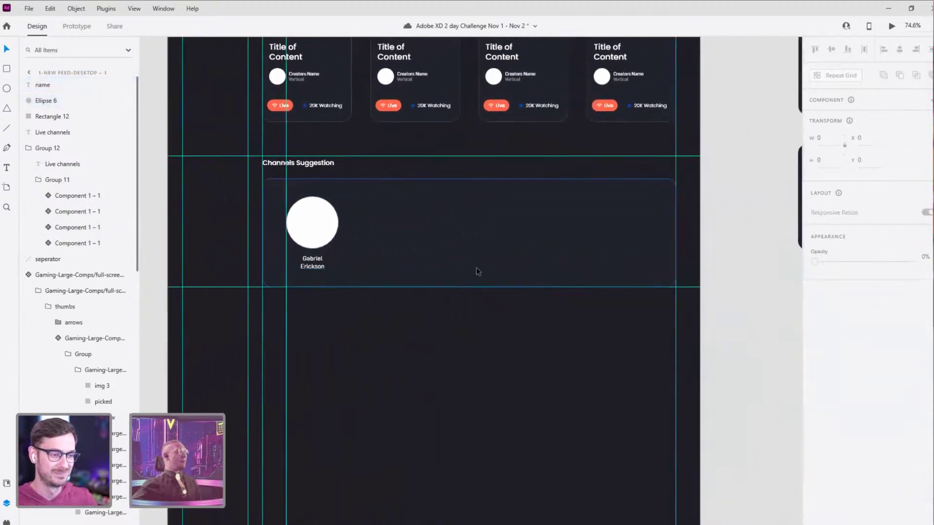
Step: Compare the font settings of the reference "From Channels You Follow" name text with those of the panel's name text
{"action": "scroll", "coordinate": [477, 269], "scroll_direction": "right", "scroll_amount": 5}
{"action": "scroll", "coordinate": [477, 269], "scroll_direction": "up", "scroll_amount": 2}
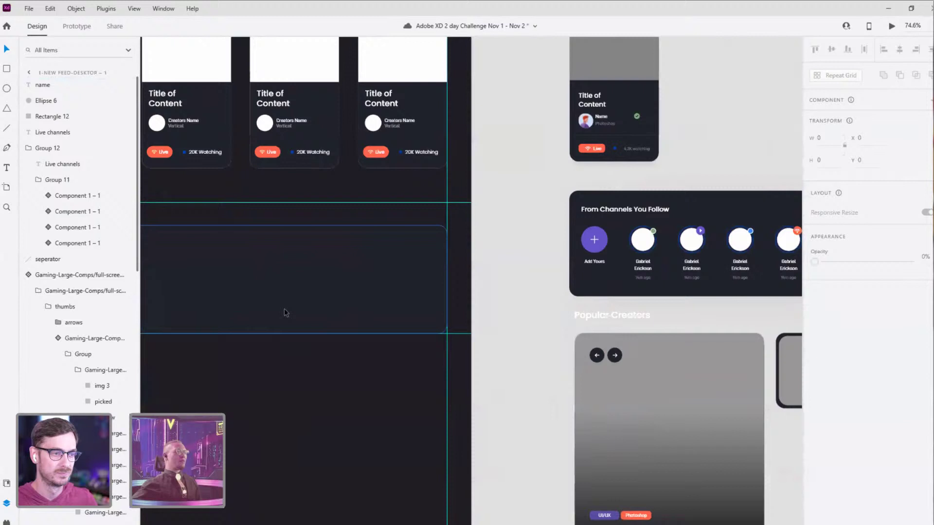
{"action": "left_click", "coordinate": [640, 278], "text": "ctrl"}
{"action": "scroll", "coordinate": [365, 309], "scroll_direction": "left", "scroll_amount": 8}
{"action": "scroll", "coordinate": [364, 309], "scroll_direction": "down", "scroll_amount": 1}
{"action": "left_click", "coordinate": [429, 272]}
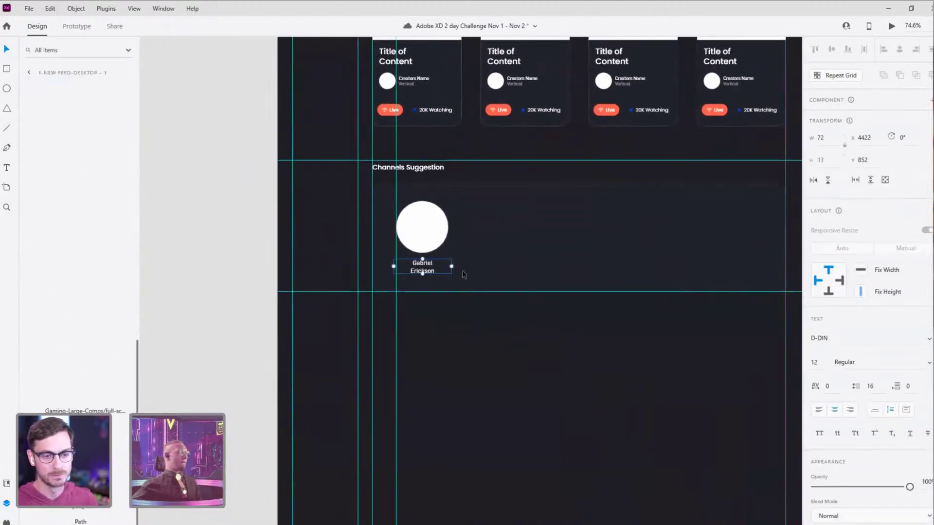
{"action": "left_click", "coordinate": [830, 349]}
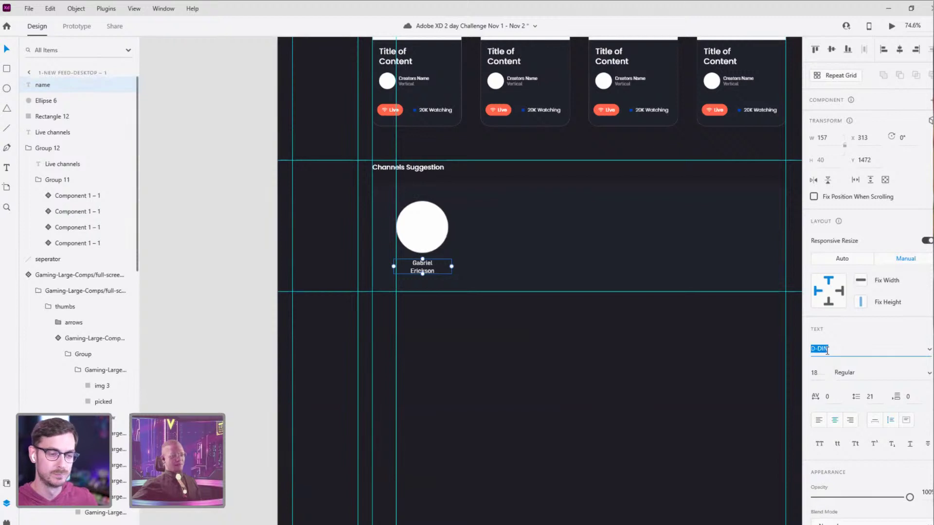
{"action": "left_click", "coordinate": [817, 350]}
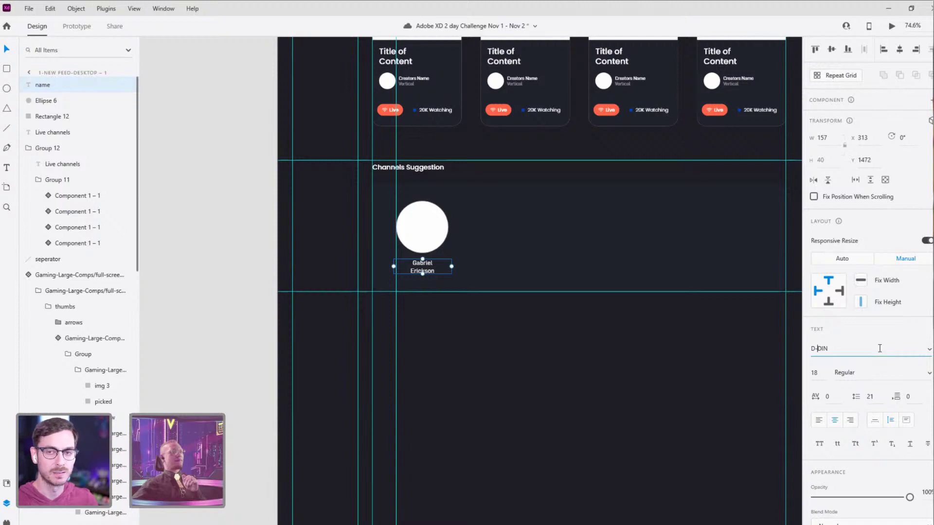
{"action": "left_click", "coordinate": [233, 182]}
Step: Duplicate the name text directly below itself at Y 1520 and replace its content with "XXXXXXX"
{"action": "scroll", "coordinate": [416, 274], "scroll_direction": "up", "scroll_amount": 3}
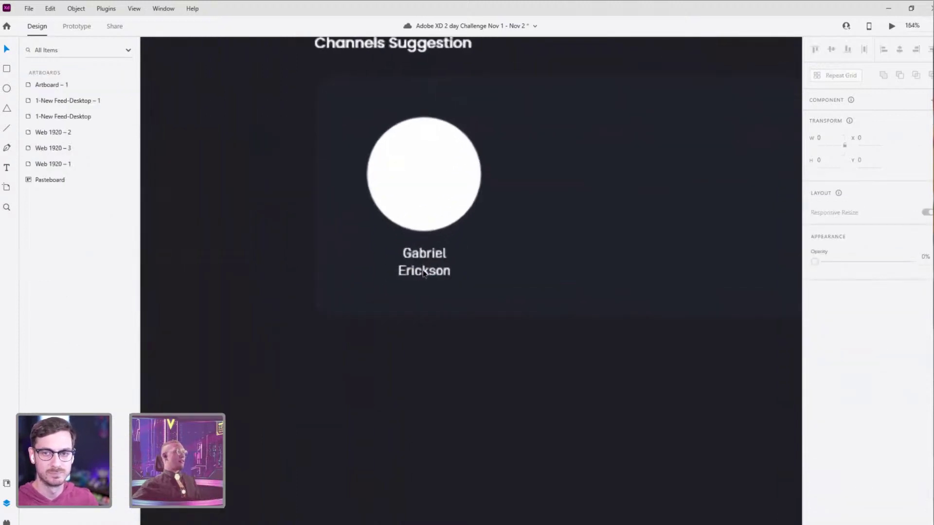
{"action": "left_click", "coordinate": [423, 270]}
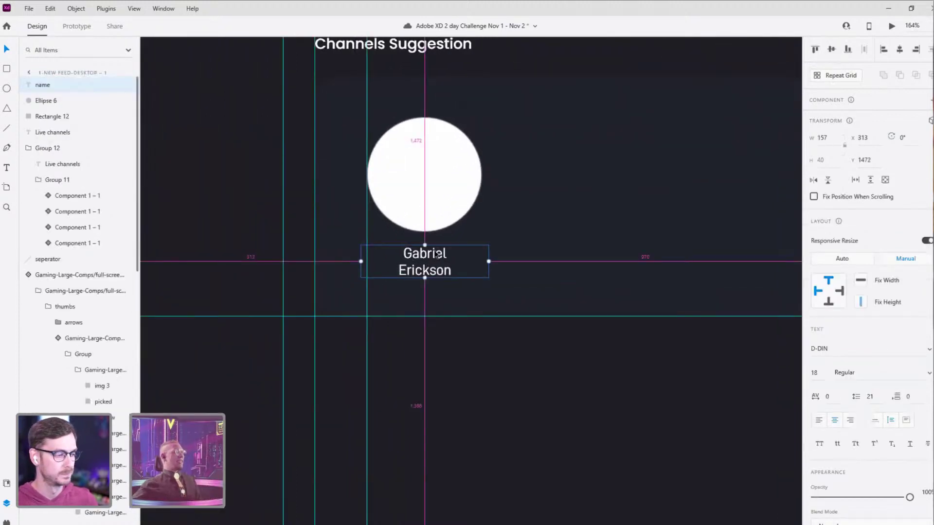
{"action": "left_click_drag", "start_coordinate": [424, 270], "coordinate": [426, 308]}
{"action": "double_click", "coordinate": [428, 290]}
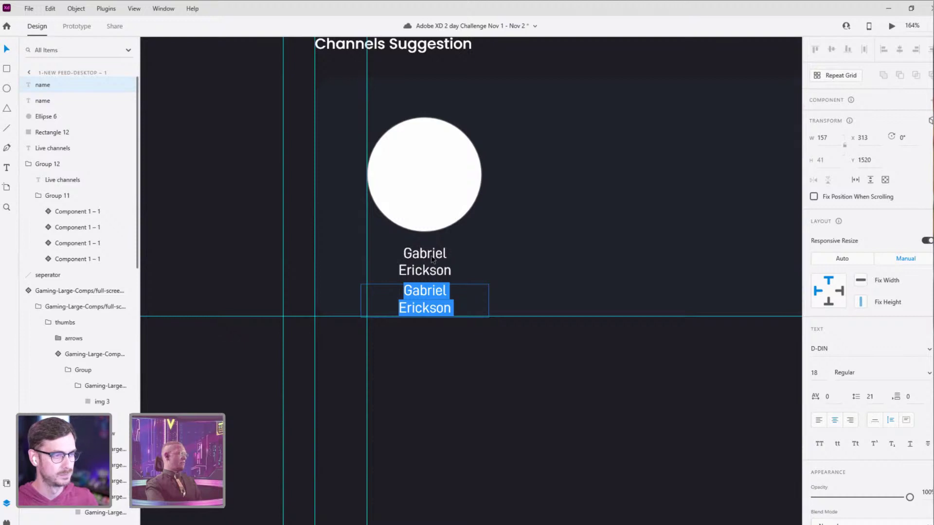
{"action": "type", "text": "S"}
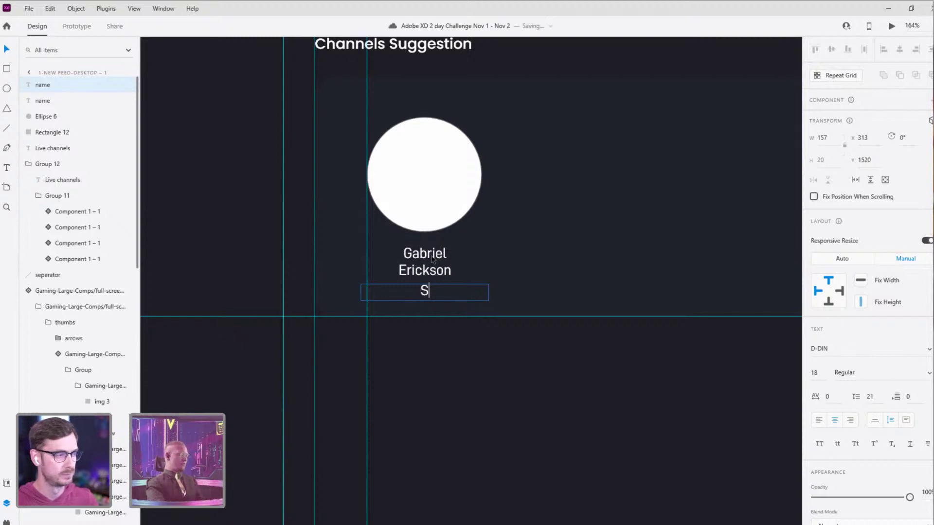
{"action": "key", "text": "BackSpace"}
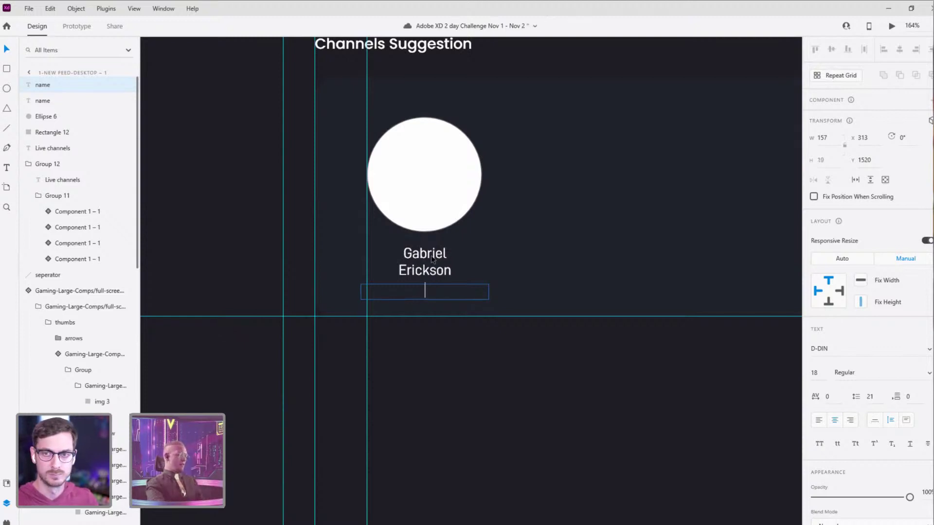
{"action": "type", "text": "XXXXXXX"}
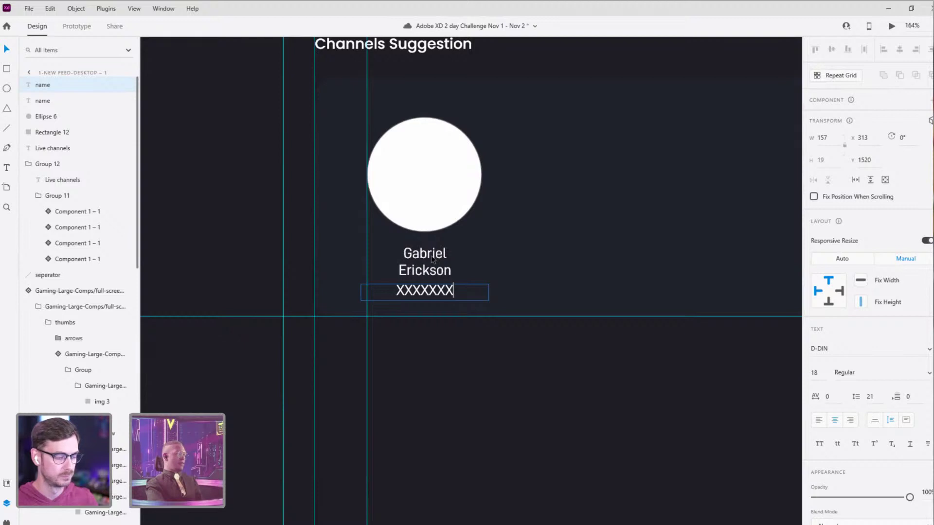
{"action": "key", "text": "Escape"}
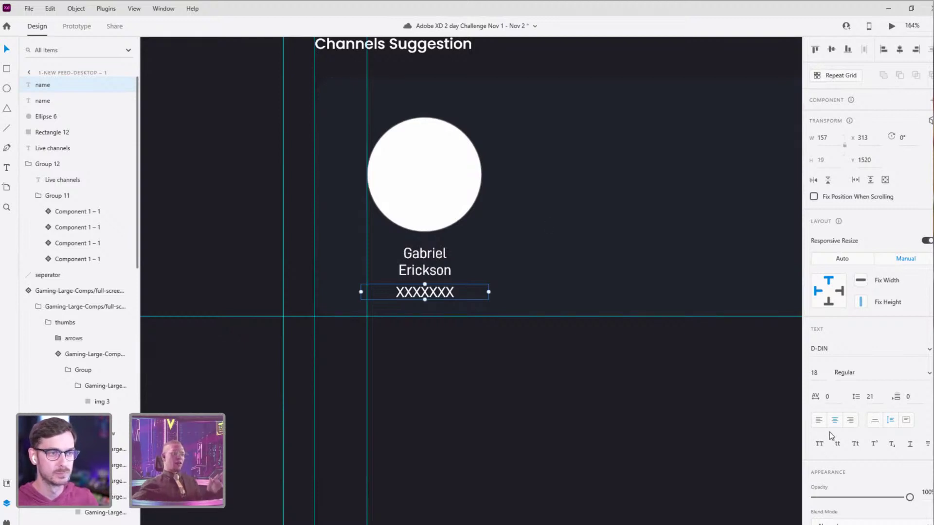
Step: Change the "XXXXXXX" text's fill from white to the saved medium grey swatch
{"action": "scroll", "coordinate": [857, 368], "scroll_direction": "down", "scroll_amount": 2}
{"action": "scroll", "coordinate": [856, 370], "scroll_direction": "down", "scroll_amount": 1}
{"action": "left_click", "coordinate": [832, 405]}
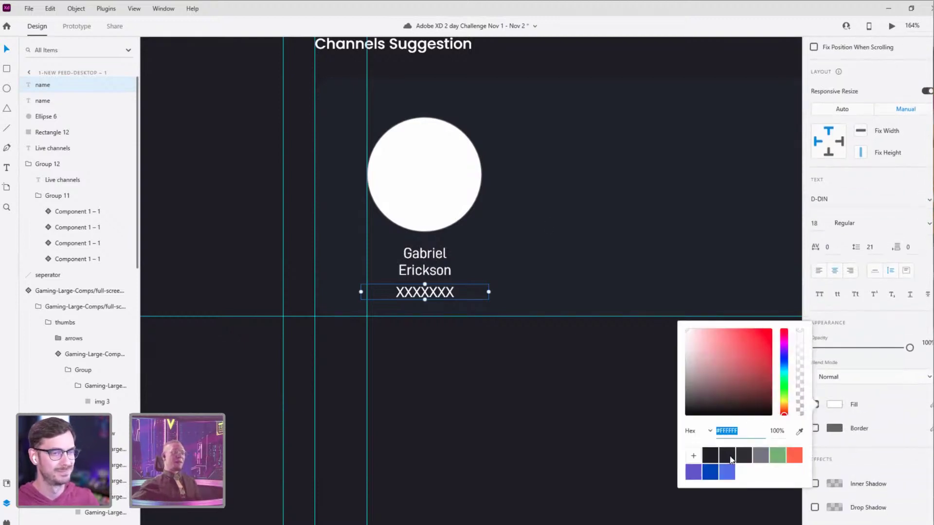
{"action": "left_click", "coordinate": [761, 458]}
{"action": "left_click", "coordinate": [555, 172]}
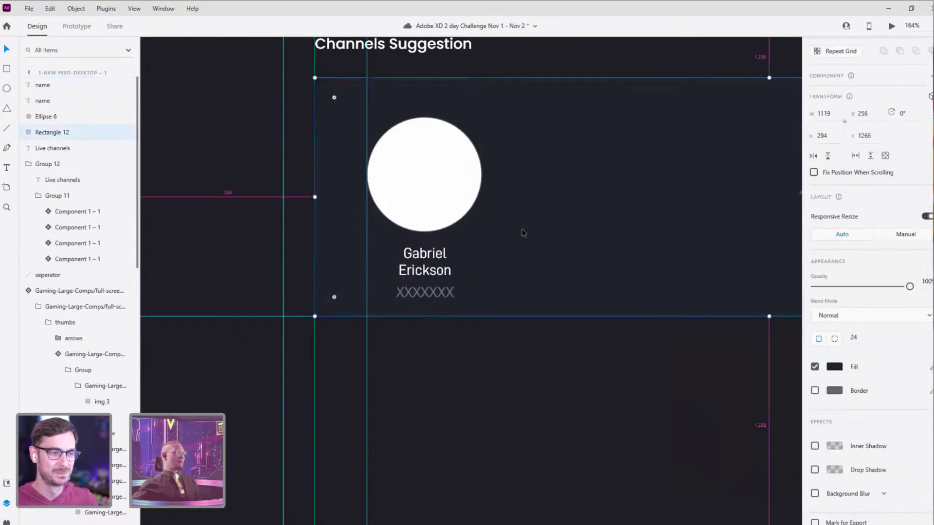
Step: Reduce the grey "XXXXXXX" text's font size to 12
{"action": "scroll", "coordinate": [515, 243], "scroll_direction": "down", "scroll_amount": 3, "text": "ctrl"}
{"action": "scroll", "coordinate": [492, 268], "scroll_direction": "up", "scroll_amount": 5, "text": "ctrl"}
{"action": "left_click", "coordinate": [459, 246]}
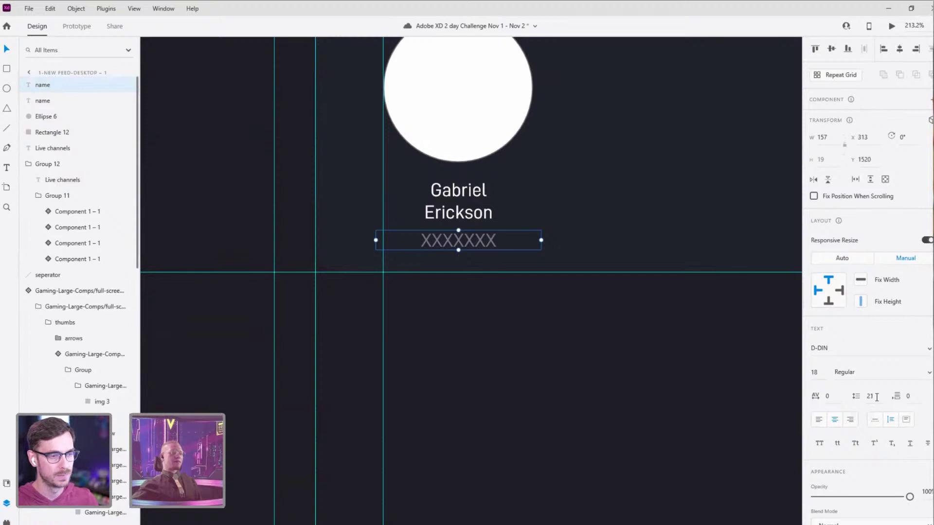
{"action": "type", "text": "10"}
{"action": "key", "text": "Return"}
{"action": "key", "text": "Up"}
{"action": "key", "text": "Up"}
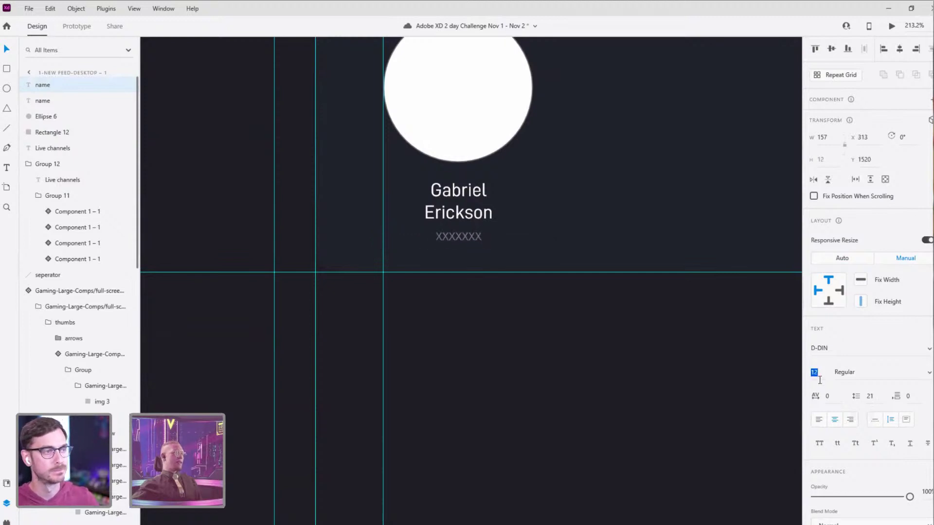
Step: Select the circle with both texts and move them together to X 311, Y 1304 inside the panel
{"action": "scroll", "coordinate": [544, 298], "scroll_direction": "down", "scroll_amount": 4, "text": "ctrl"}
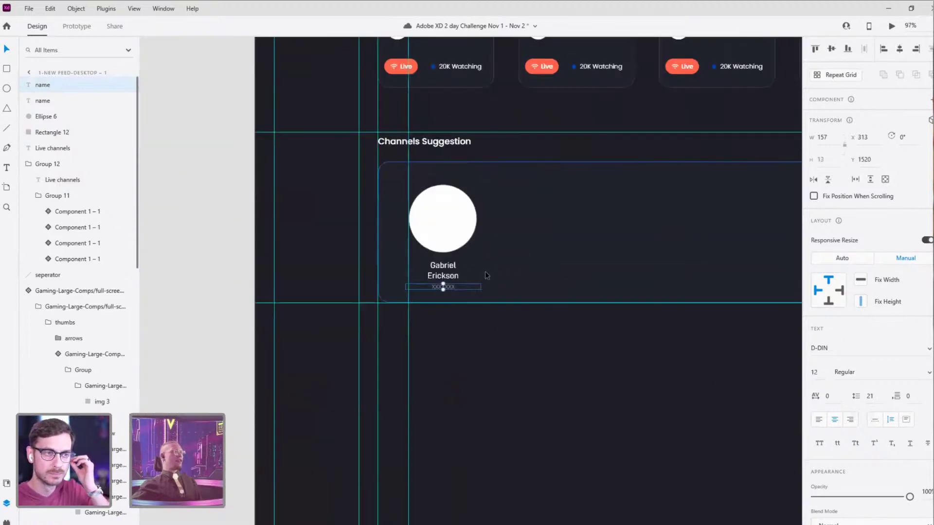
{"action": "left_click", "coordinate": [442, 267]}
{"action": "left_click", "coordinate": [445, 288], "text": "shift"}
{"action": "left_click", "coordinate": [443, 219], "text": "shift"}
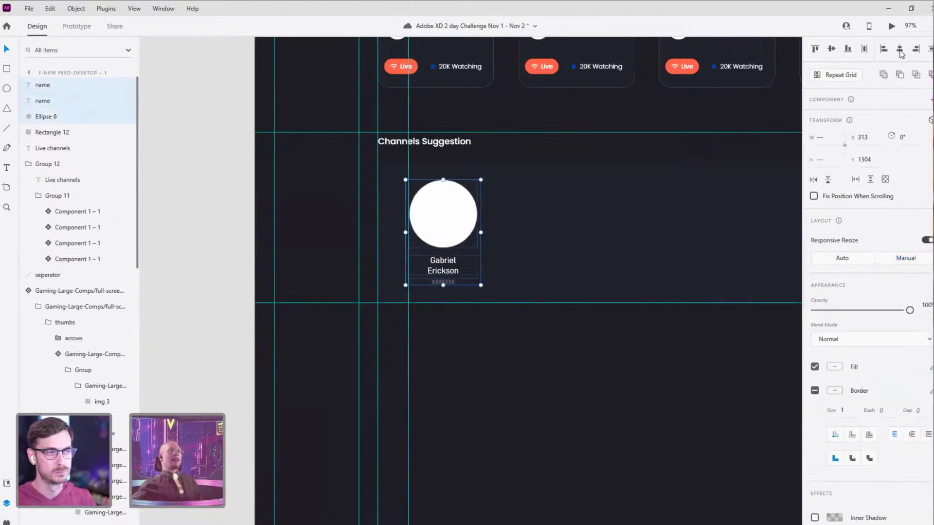
{"action": "left_click_drag", "start_coordinate": [453, 229], "coordinate": [452, 231]}
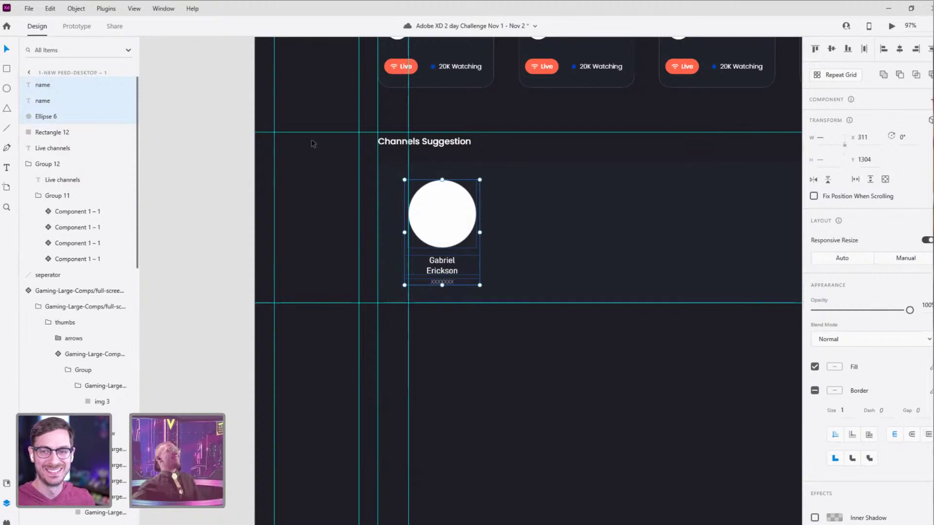
{"action": "mouse_move", "coordinate": [454, 231]}
{"action": "left_mouse_down"}
{"action": "mouse_move", "coordinate": [437, 215]}
{"action": "mouse_move", "coordinate": [438, 227]}
{"action": "left_mouse_up"}
Step: Turn off the white circle's border
{"action": "scroll", "coordinate": [447, 224], "scroll_direction": "up", "scroll_amount": 4}
{"action": "left_click", "coordinate": [465, 217]}
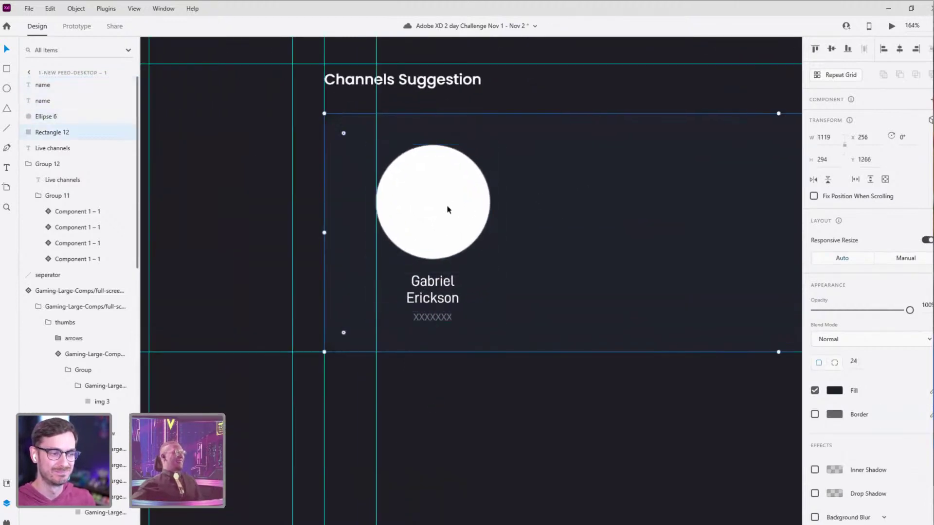
{"action": "left_click", "coordinate": [448, 209]}
{"action": "left_click", "coordinate": [814, 390]}
Step: Shift the circle and both texts to X 313, Y 1304 and group them into one channel item
{"action": "left_click", "coordinate": [433, 289], "text": "shift"}
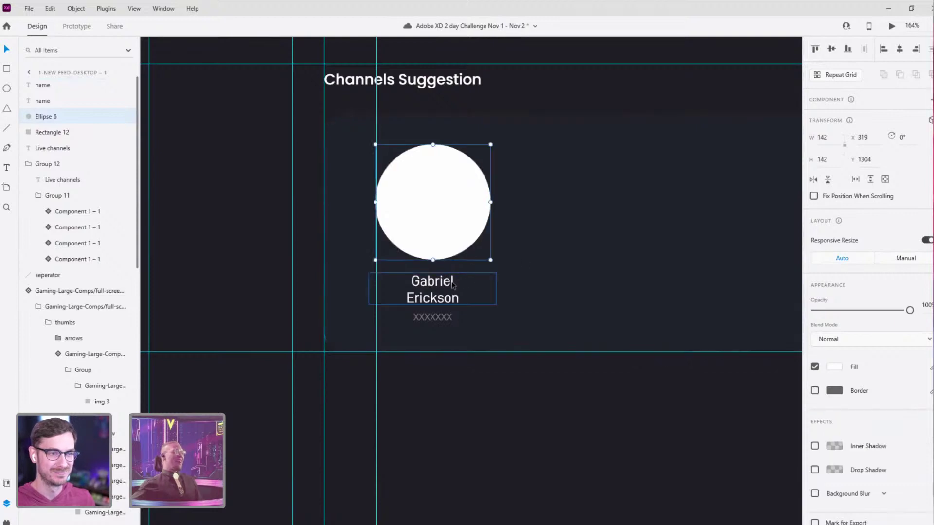
{"action": "left_click", "coordinate": [430, 313], "text": "shift"}
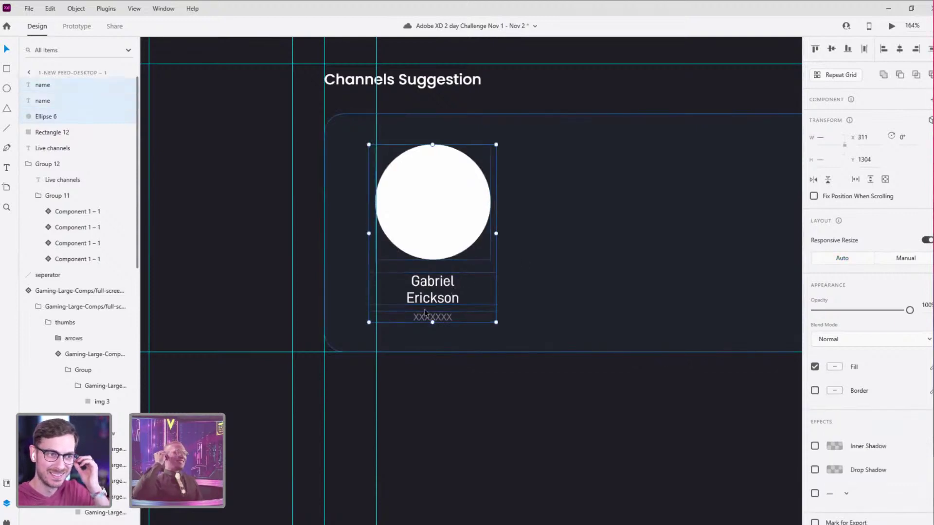
{"action": "key", "text": "Escape"}
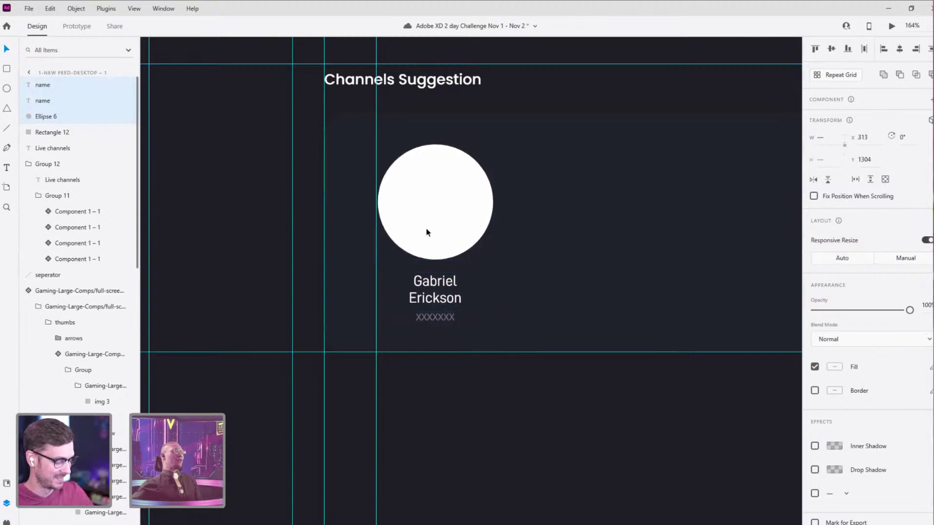
{"action": "key", "text": "ctrl+g"}
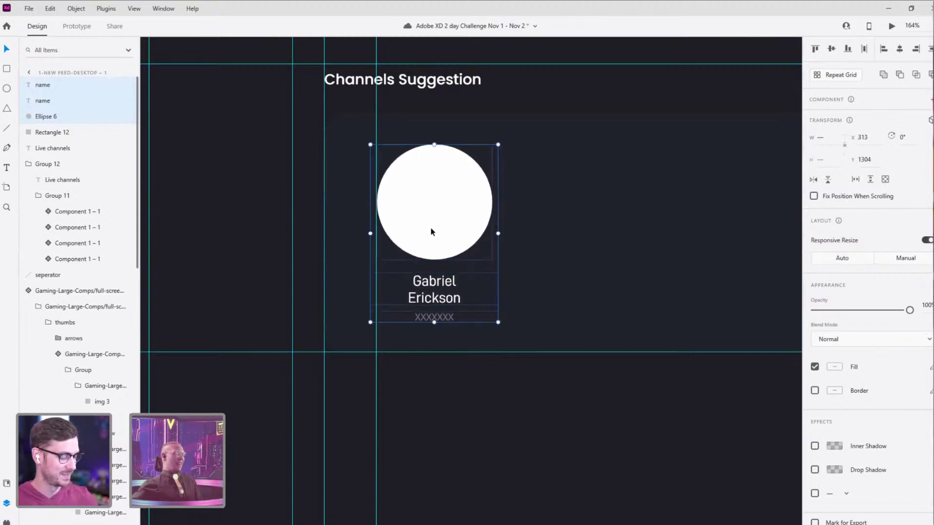
Step: Turn the channel item into a Repeat Grid and extend it to six items across the panel, about 1062 wide
{"action": "scroll", "coordinate": [532, 229], "scroll_direction": "down", "scroll_amount": 5}
{"action": "scroll", "coordinate": [423, 239], "scroll_direction": "right", "scroll_amount": 3}
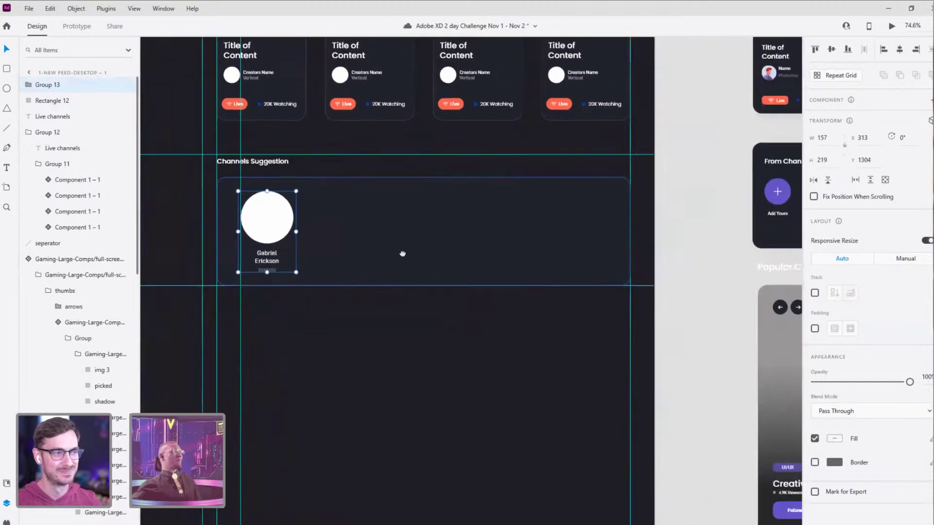
{"action": "left_click_drag", "start_coordinate": [448, 273], "coordinate": [402, 254]}
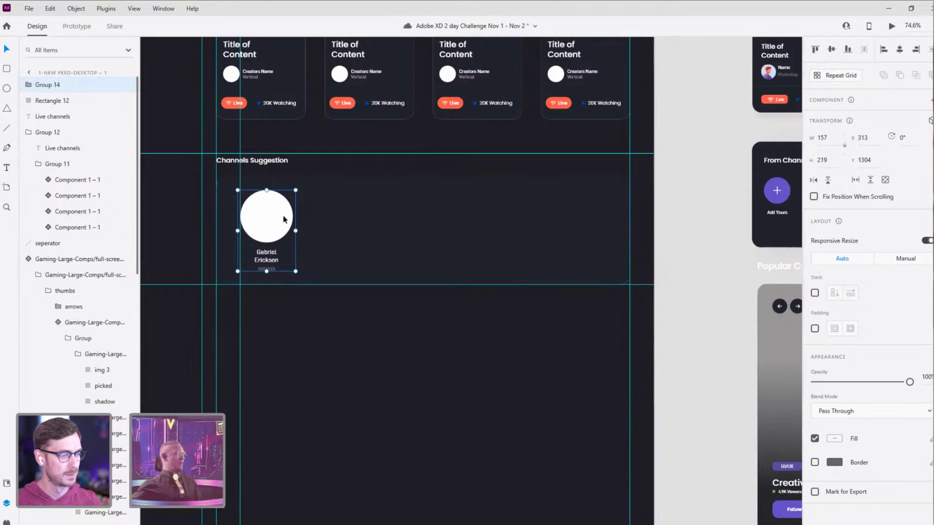
{"action": "key", "text": "ctrl+r"}
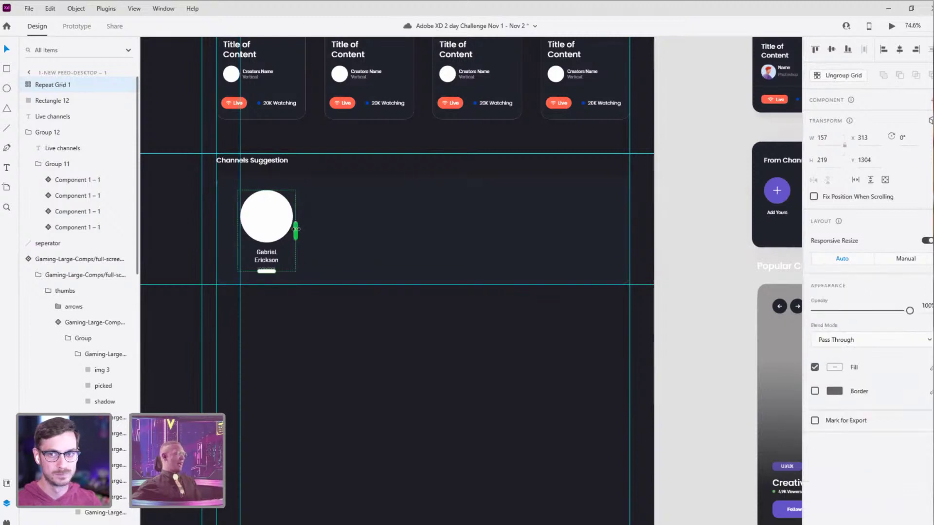
{"action": "left_click_drag", "start_coordinate": [296, 228], "coordinate": [629, 228]}
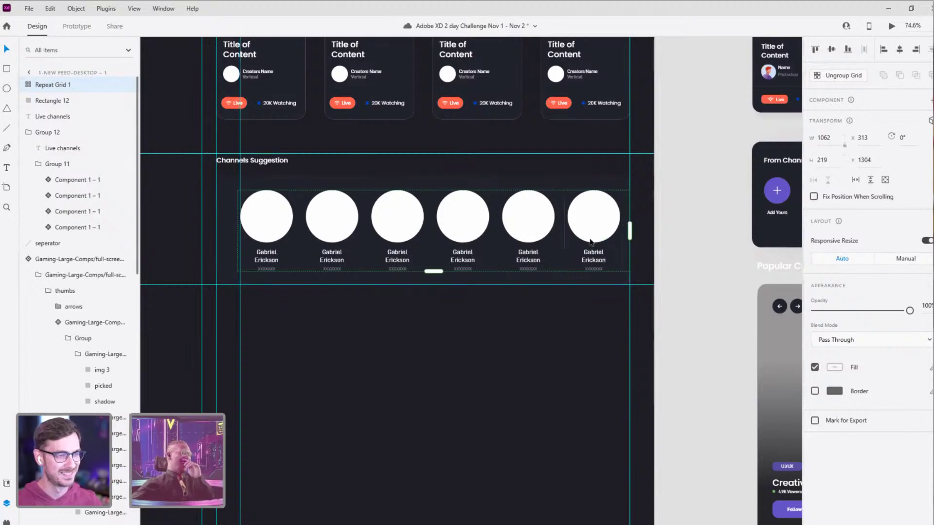
Step: Reduce the Repeat Grid to a single channel item and ungroup the grid back into an ordinary group
{"action": "left_click", "coordinate": [698, 258]}
{"action": "left_click_drag", "start_coordinate": [698, 258], "coordinate": [620, 253]}
{"action": "key", "text": "ctrl+z"}
{"action": "left_click_drag", "start_coordinate": [194, 214], "coordinate": [374, 249]}
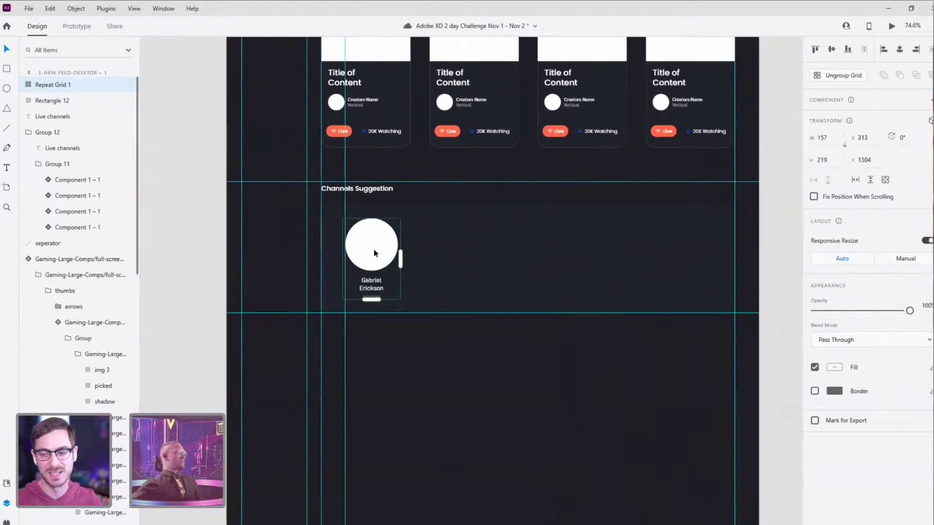
{"action": "key", "text": "ctrl+shift+g"}
{"action": "left_click", "coordinate": [359, 258]}
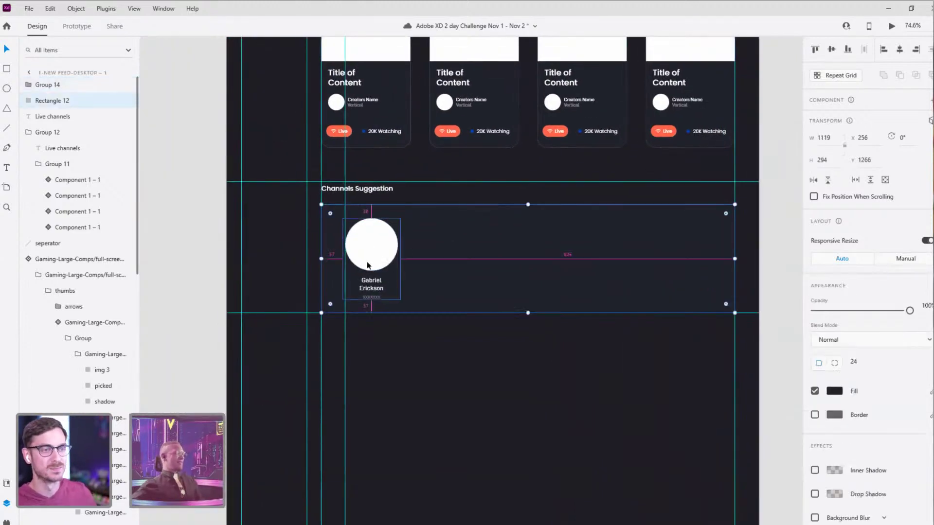
Step: Draw a circle over the white avatar in the channel item and enlarge it to about 150 × 150
{"action": "scroll", "coordinate": [359, 257], "scroll_direction": "up", "scroll_amount": 4}
{"action": "mouse_move", "coordinate": [334, 168]}
{"action": "left_mouse_down"}
{"action": "mouse_move", "coordinate": [431, 250]}
{"action": "mouse_move", "coordinate": [451, 285]}
{"action": "left_mouse_up"}
{"action": "key", "text": "v"}
{"action": "left_click_drag", "start_coordinate": [409, 257], "coordinate": [397, 252]}
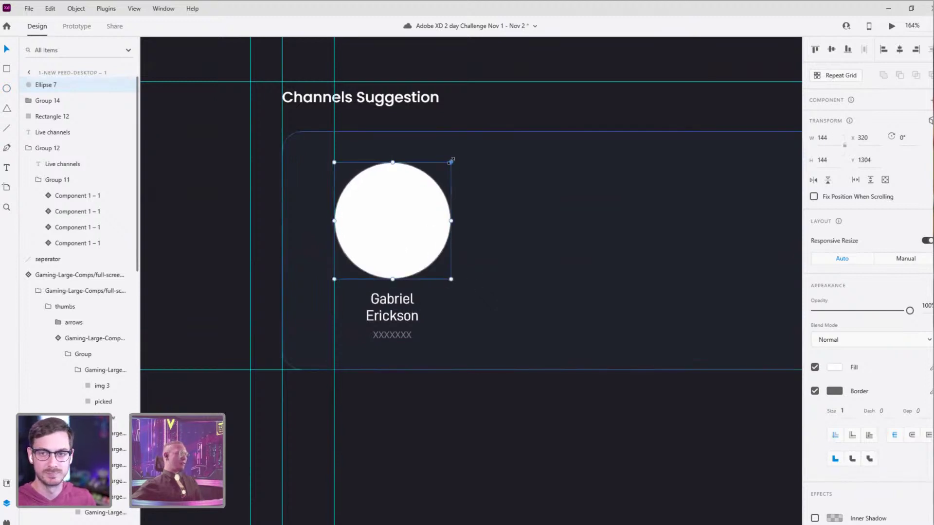
{"action": "left_click_drag", "start_coordinate": [450, 163], "coordinate": [457, 157]}
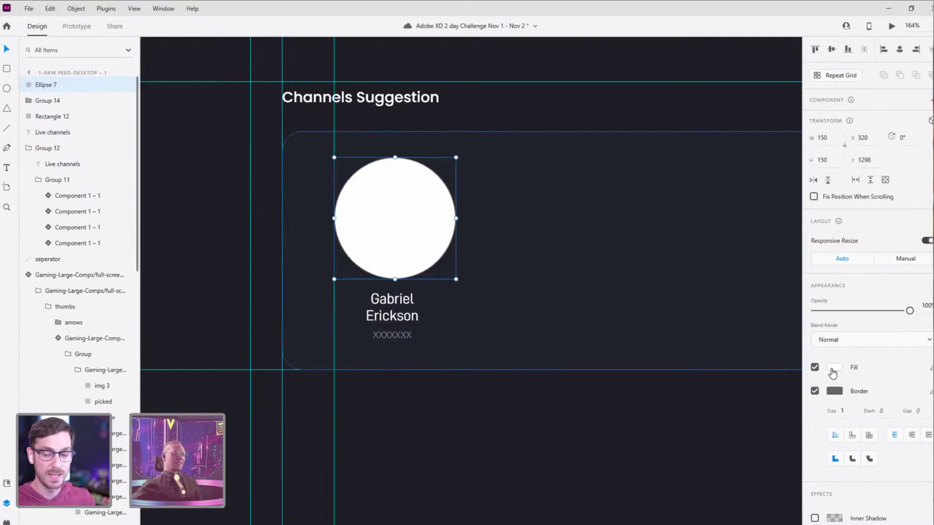
Step: Turn off the new circle's fill and place it as an outline around the avatar, about 151 × 151 at X 313, Y 1298
{"action": "left_click", "coordinate": [833, 369]}
{"action": "left_click", "coordinate": [867, 366]}
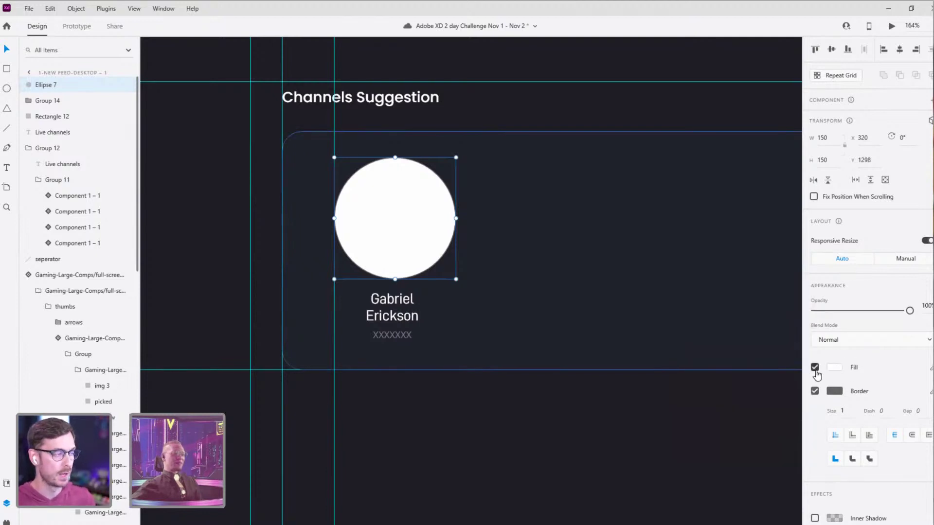
{"action": "left_click", "coordinate": [814, 367]}
{"action": "left_click_drag", "start_coordinate": [452, 203], "coordinate": [445, 206]}
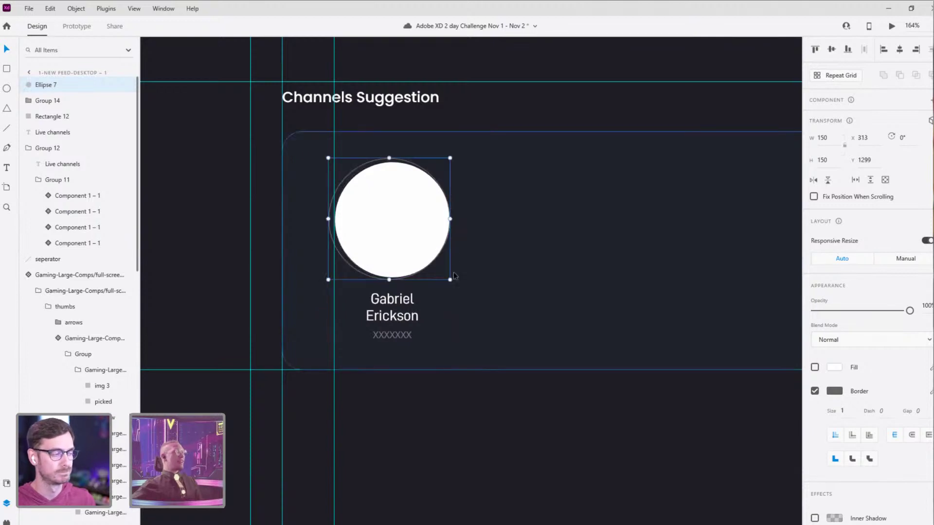
{"action": "left_click_drag", "start_coordinate": [450, 275], "coordinate": [468, 285]}
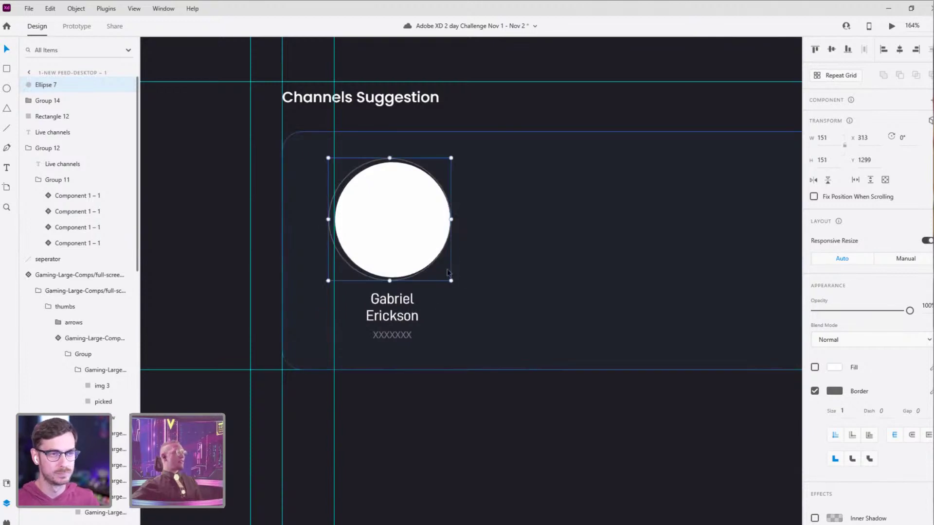
{"action": "left_click_drag", "start_coordinate": [349, 178], "coordinate": [348, 178]}
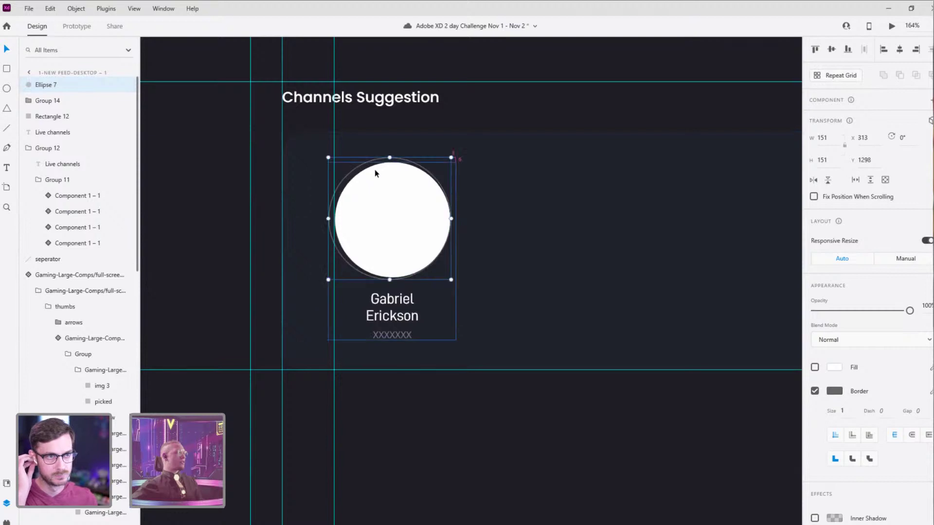
Step: Move the Web 1920 – 1 artboard with the animation samples below the challenge notes, to about X -1331, Y -707
{"action": "key", "text": "ctrl+0"}
{"action": "scroll", "coordinate": [519, 171], "scroll_direction": "down", "scroll_amount": 6}
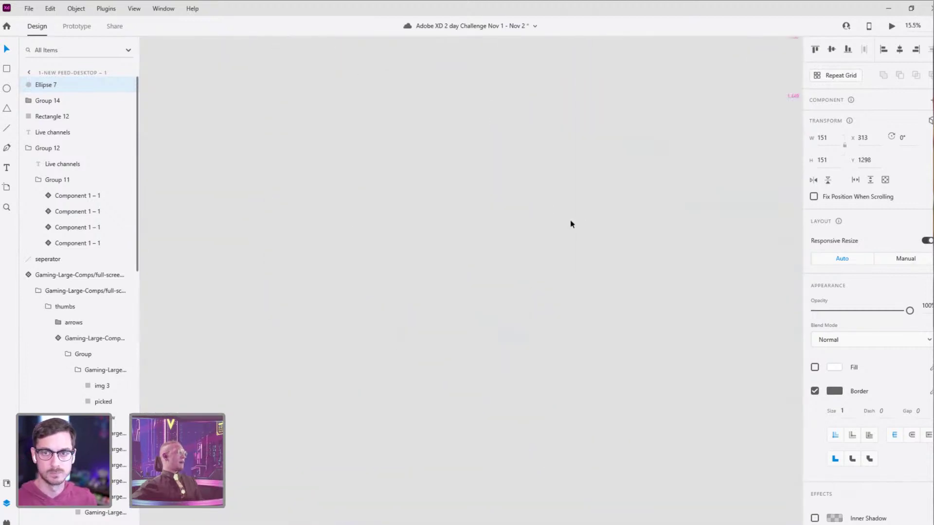
{"action": "left_click", "coordinate": [331, 359]}
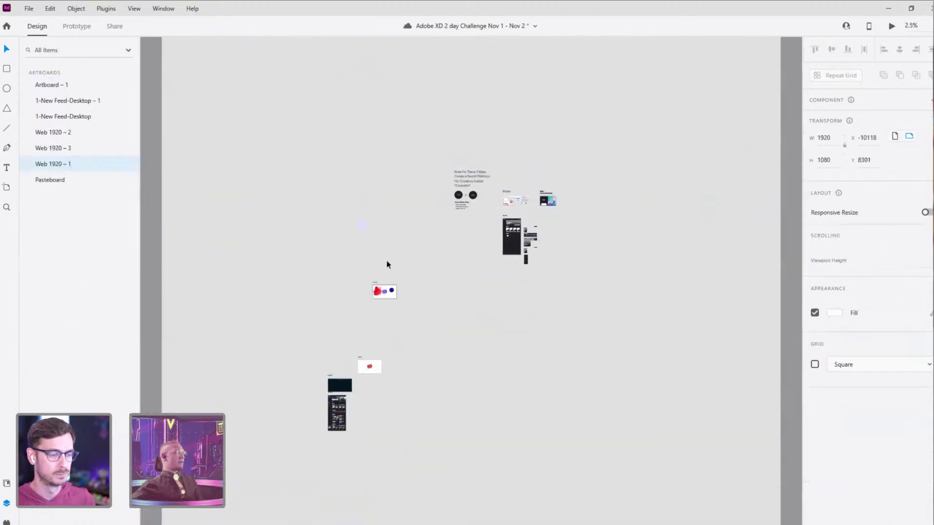
{"action": "scroll", "coordinate": [386, 265], "scroll_direction": "up", "scroll_amount": 6}
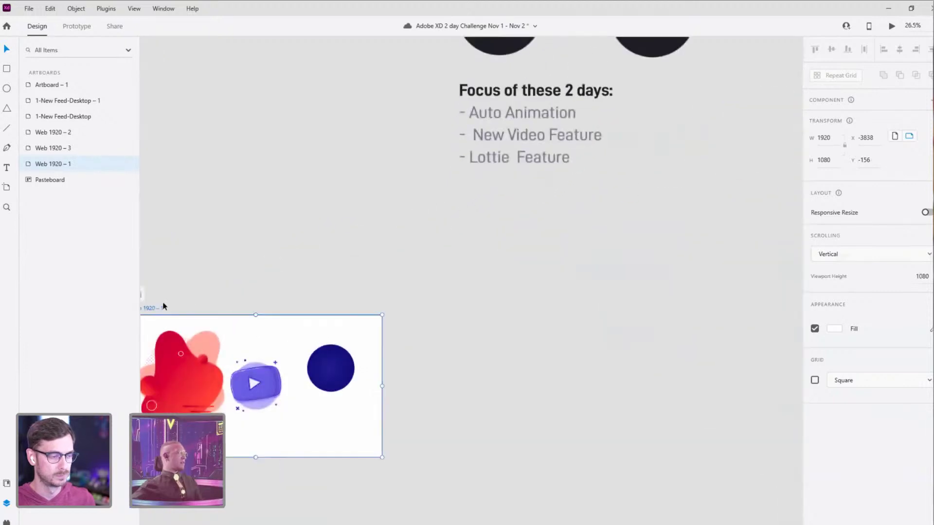
{"action": "left_click_drag", "start_coordinate": [163, 307], "coordinate": [488, 235]}
{"action": "scroll", "coordinate": [597, 205], "scroll_direction": "up", "scroll_amount": 3}
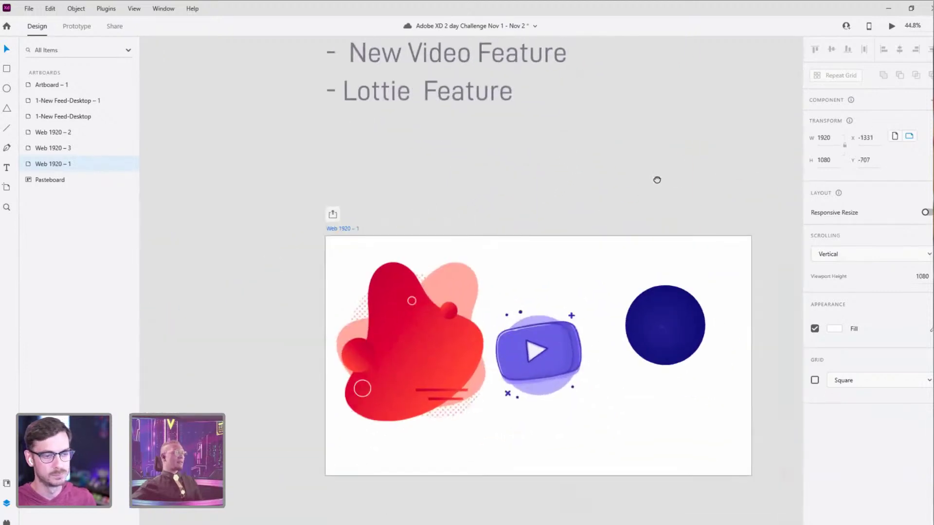
Step: Select the Web 1920 – 1 artboard and open the LottieFiles plugin
{"action": "left_click", "coordinate": [525, 352]}
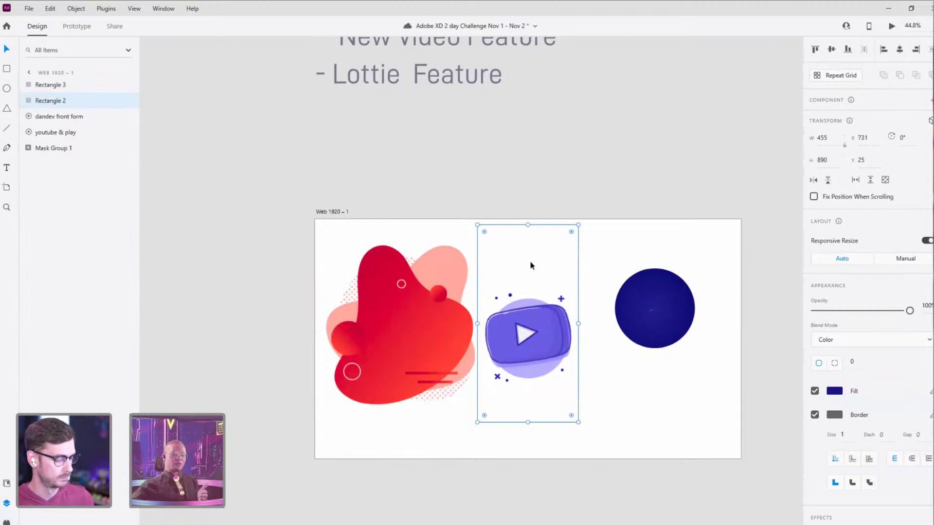
{"action": "left_click", "coordinate": [329, 211]}
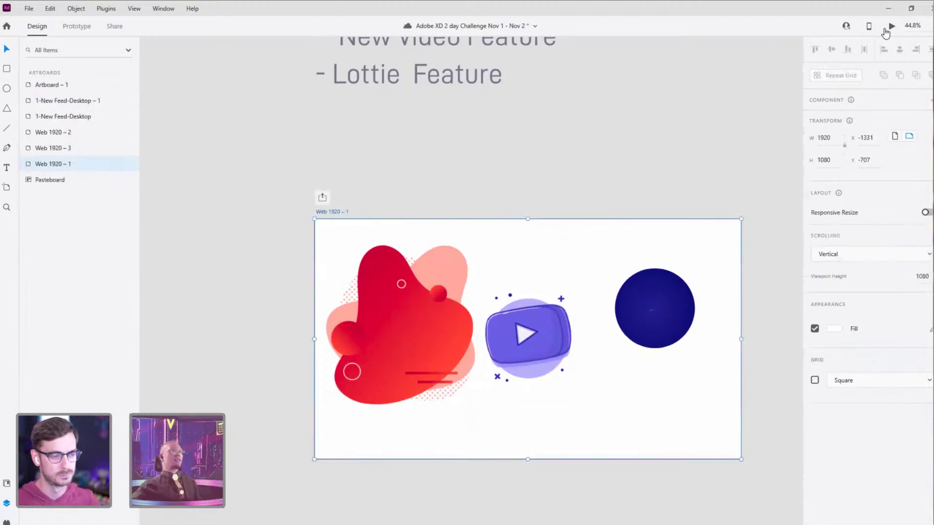
{"action": "left_click", "coordinate": [7, 519]}
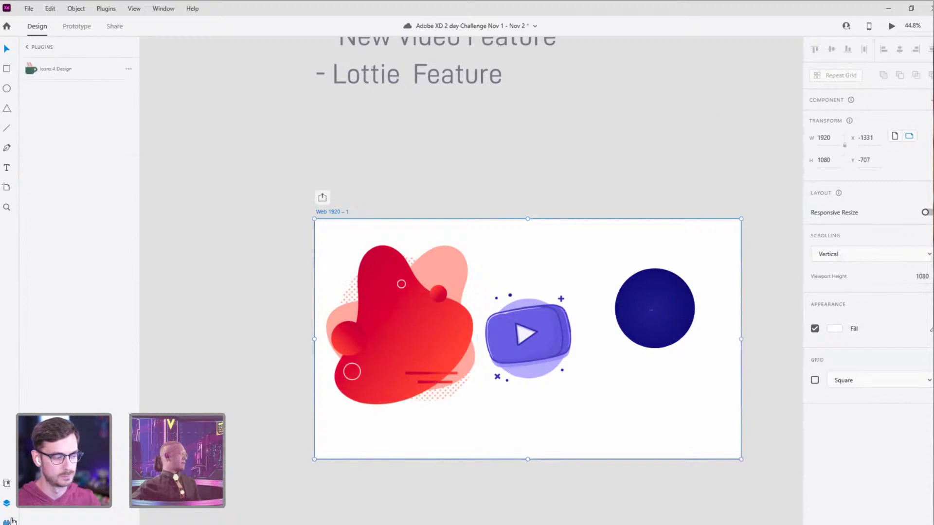
{"action": "left_click", "coordinate": [53, 68]}
{"action": "left_click", "coordinate": [26, 48]}
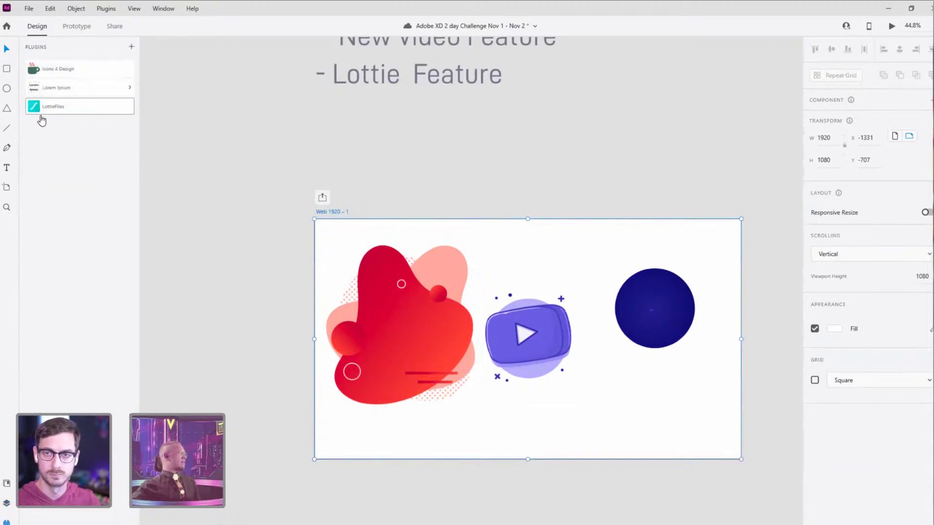
{"action": "left_click", "coordinate": [57, 109]}
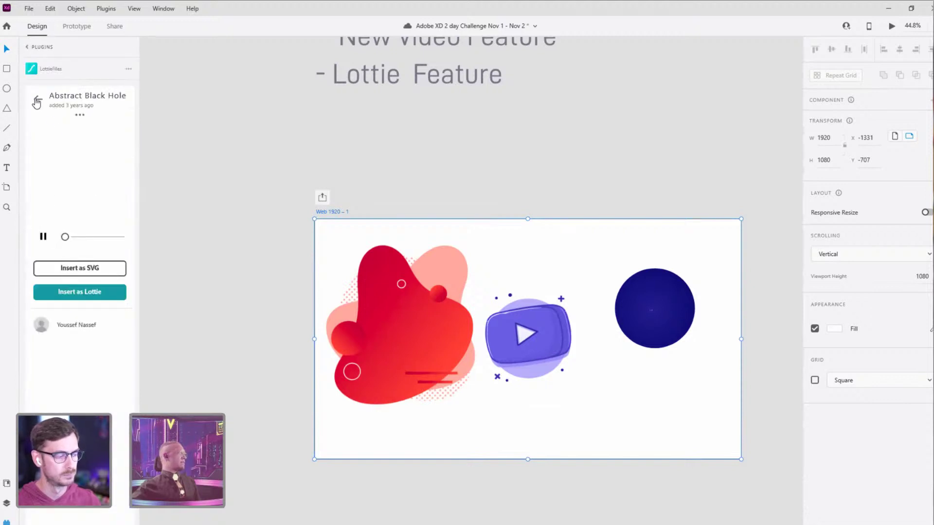
Step: Leave the Abstract Black Hole entry and search the LottieFiles library for "abstract"
{"action": "left_click", "coordinate": [37, 102]}
{"action": "left_click", "coordinate": [65, 130]}
{"action": "type", "text": "ab"}
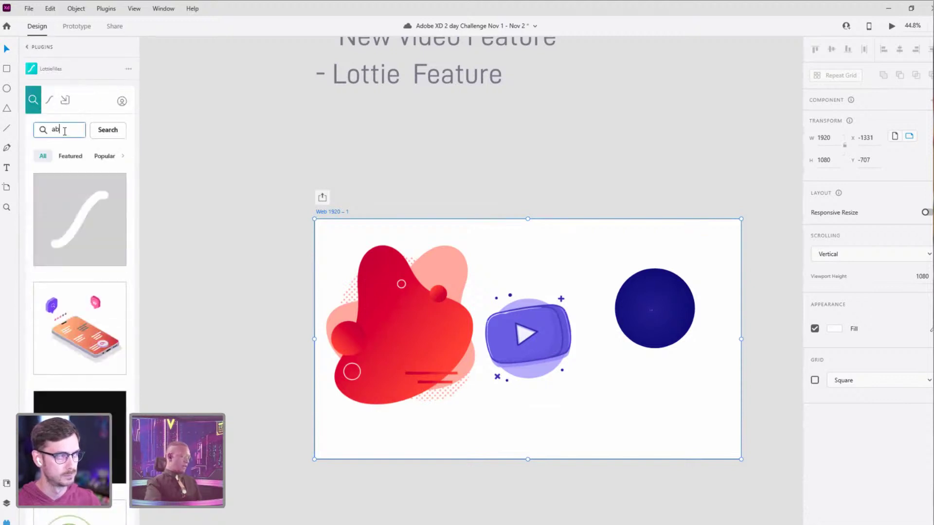
{"action": "type", "text": "o"}
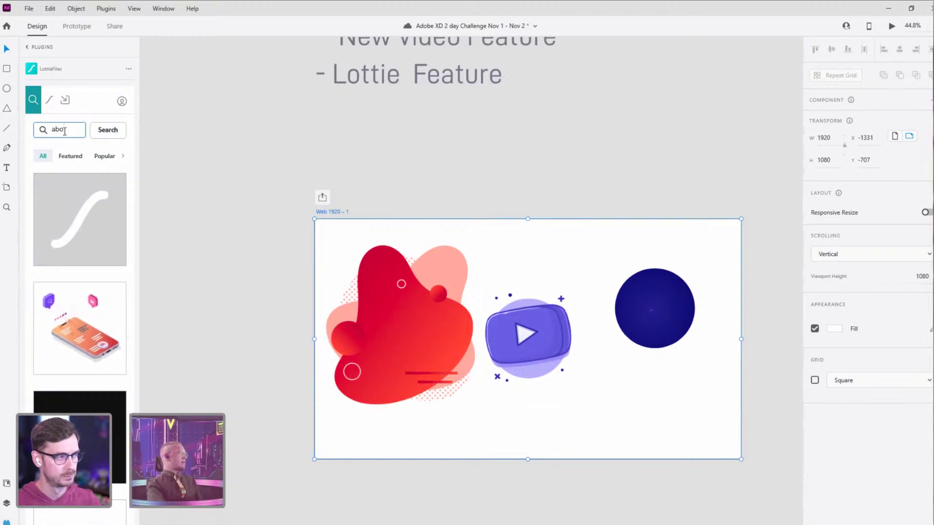
{"action": "key", "text": "BackSpace"}
{"action": "type", "text": "st"}
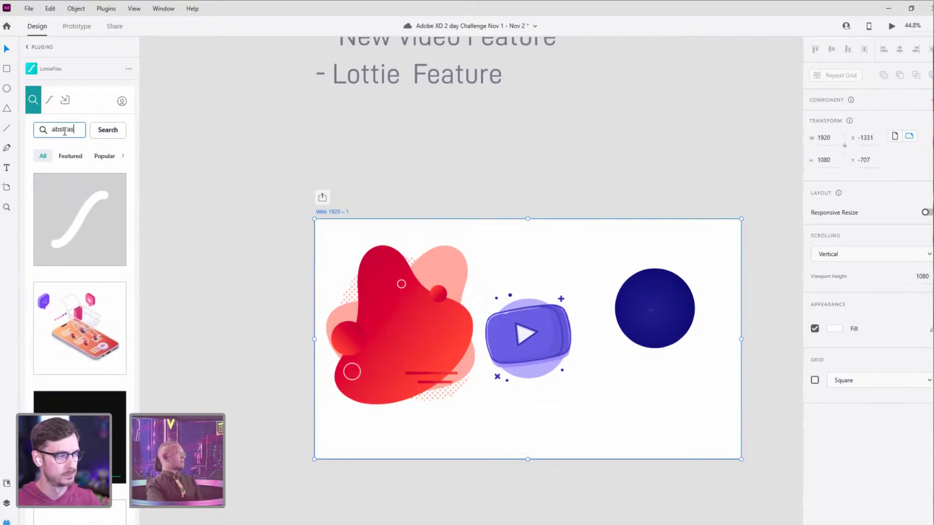
{"action": "type", "text": "ract"}
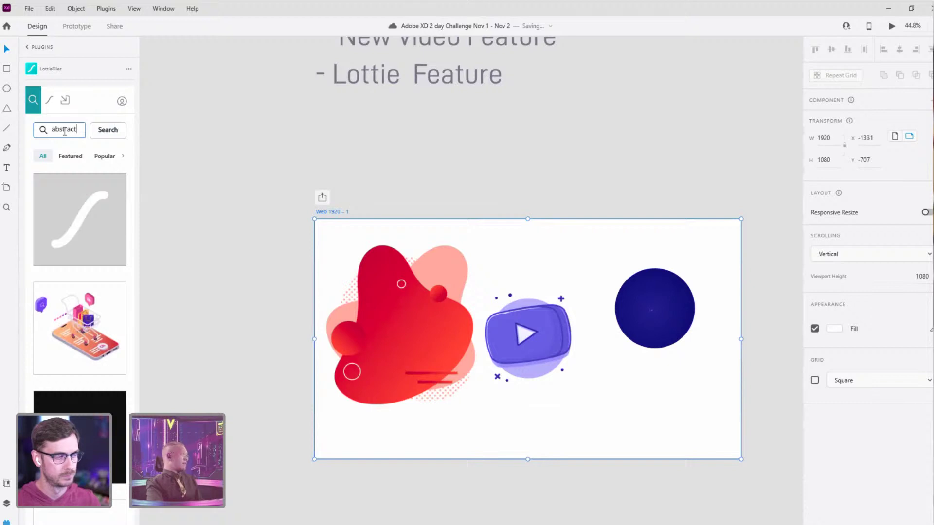
{"action": "key", "text": "Return"}
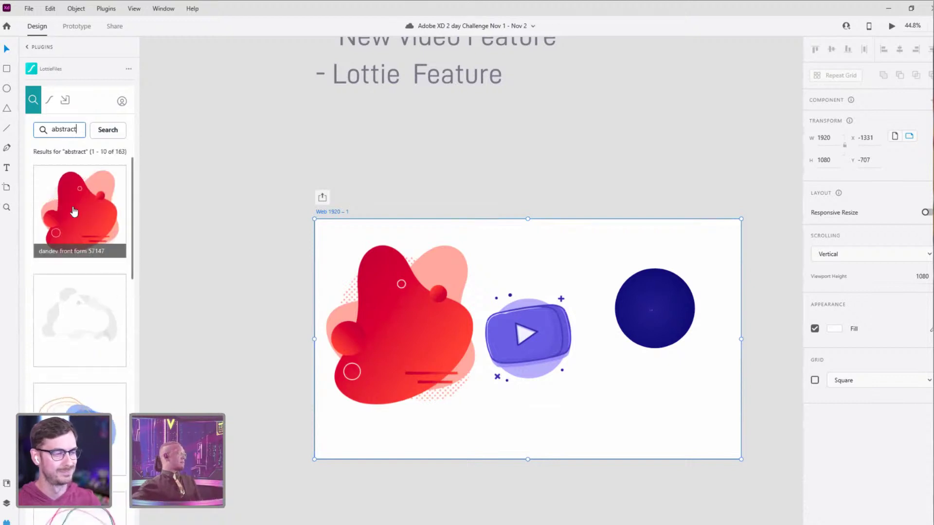
Step: Replace the dark blue circle and its overlay rectangle with the red "dandev front form" animation, scaled to about 438 × 438 at X 1348, Y 251
{"action": "left_click_drag", "start_coordinate": [66, 214], "coordinate": [512, 284]}
{"action": "left_click", "coordinate": [623, 347]}
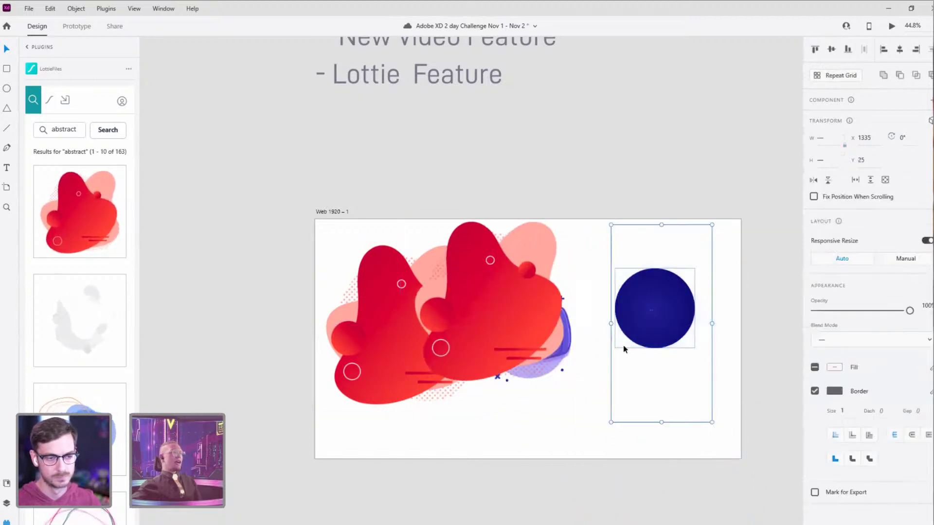
{"action": "key", "text": "Delete"}
{"action": "key", "text": "ctrl+z"}
{"action": "key", "text": "ctrl+z"}
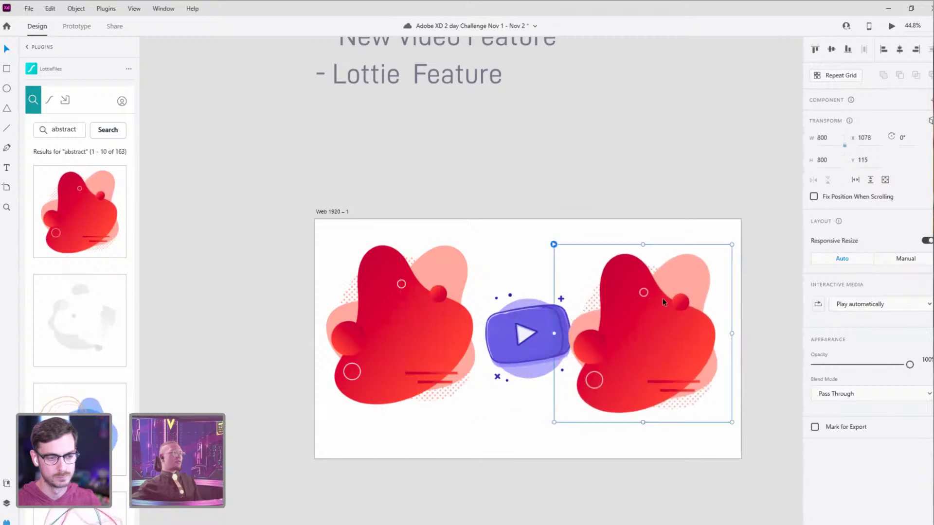
{"action": "left_click_drag", "start_coordinate": [733, 242], "coordinate": [651, 325]}
{"action": "left_click_drag", "start_coordinate": [594, 374], "coordinate": [655, 323]}
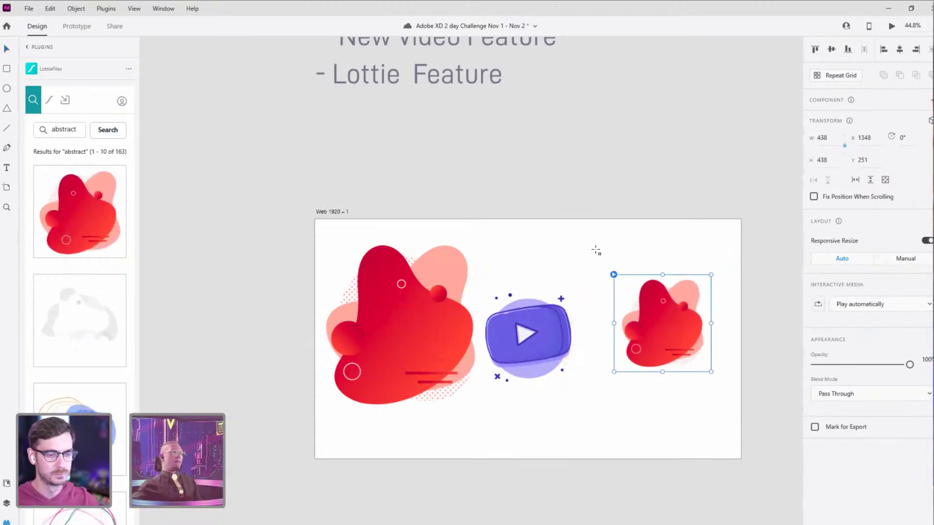
Step: Draw a rectangle about 609 × 632 over the small red animation and fill it with the saved dark blue swatch
{"action": "mouse_move", "coordinate": [595, 250]}
{"action": "left_mouse_down"}
{"action": "mouse_move", "coordinate": [716, 388]}
{"action": "mouse_move", "coordinate": [729, 389]}
{"action": "left_mouse_up"}
{"action": "left_click", "coordinate": [835, 392]}
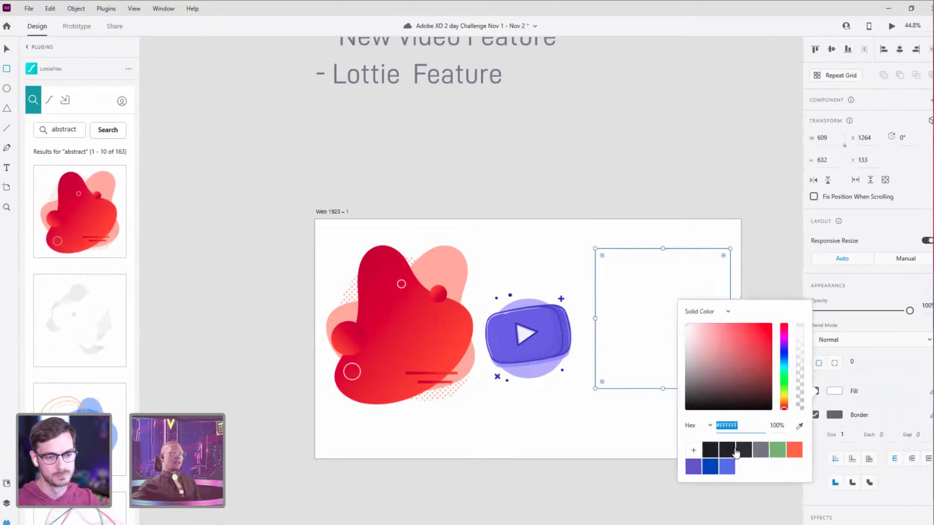
{"action": "left_click", "coordinate": [716, 466]}
{"action": "left_click", "coordinate": [870, 383]}
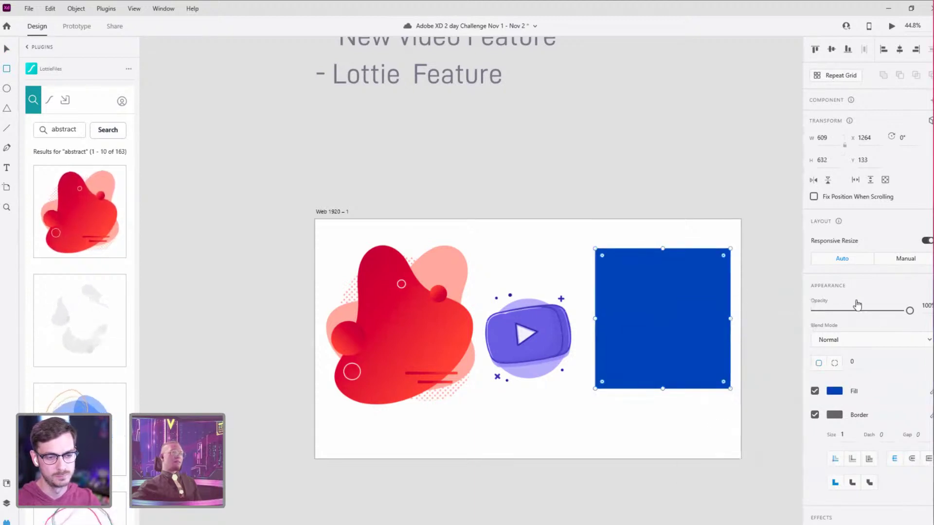
Step: Set the blue rectangle's blend mode to Color and preview the recoloured animation, closing the preview when done
{"action": "left_click", "coordinate": [904, 341]}
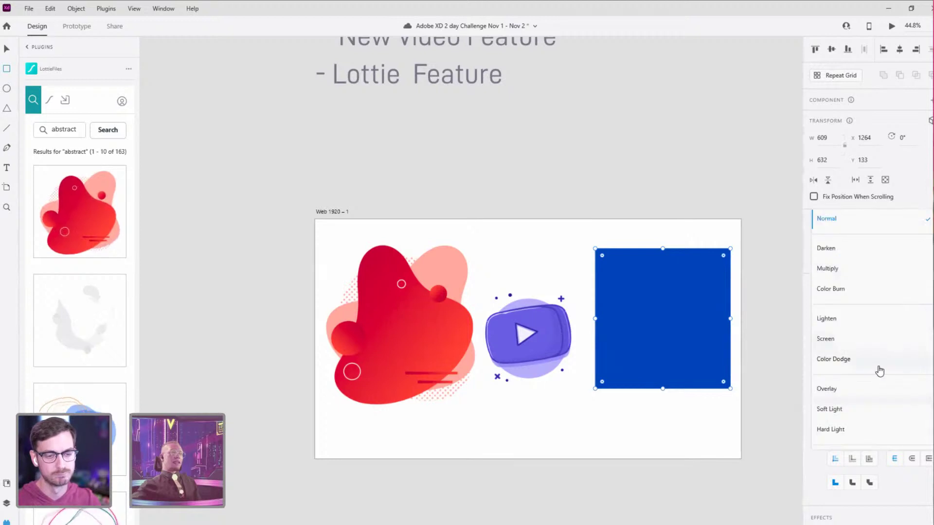
{"action": "scroll", "coordinate": [870, 379], "scroll_direction": "down", "scroll_amount": 3}
{"action": "left_click", "coordinate": [861, 424]}
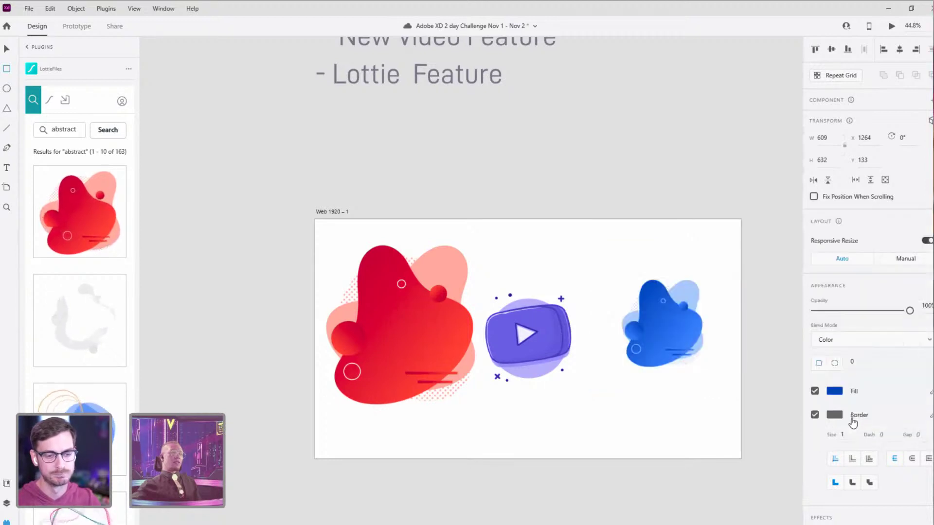
{"action": "left_click", "coordinate": [892, 27]}
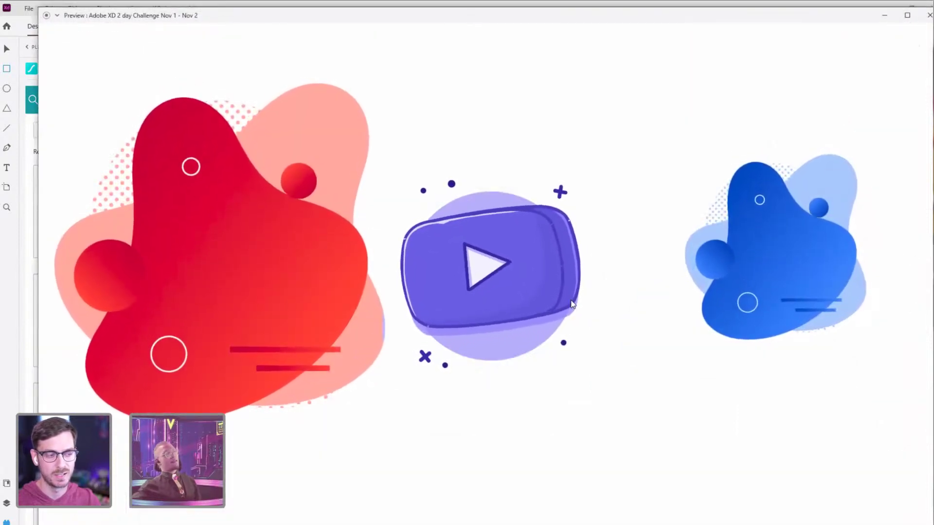
{"action": "left_click", "coordinate": [929, 15]}
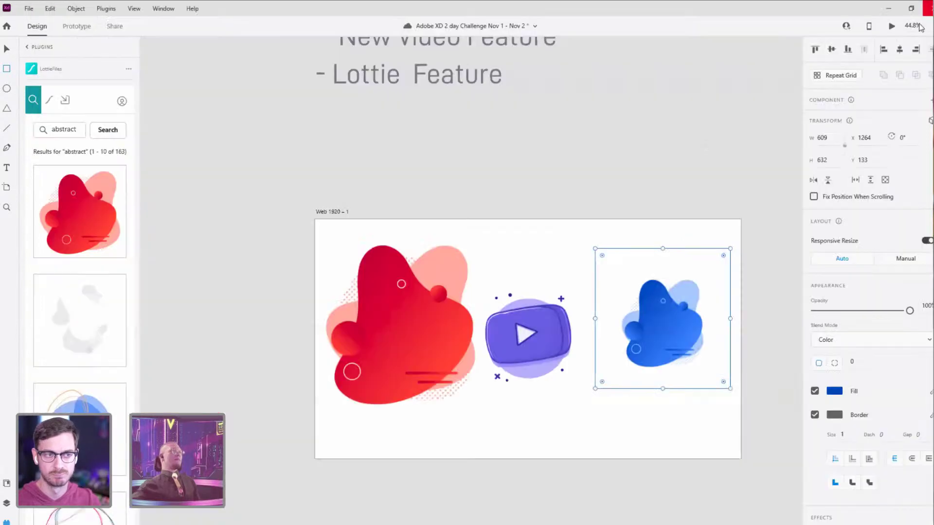
Step: Move the Web 1920 – 1 animation artboard to the empty canvas area left of the flow notes
{"action": "left_click", "coordinate": [532, 317]}
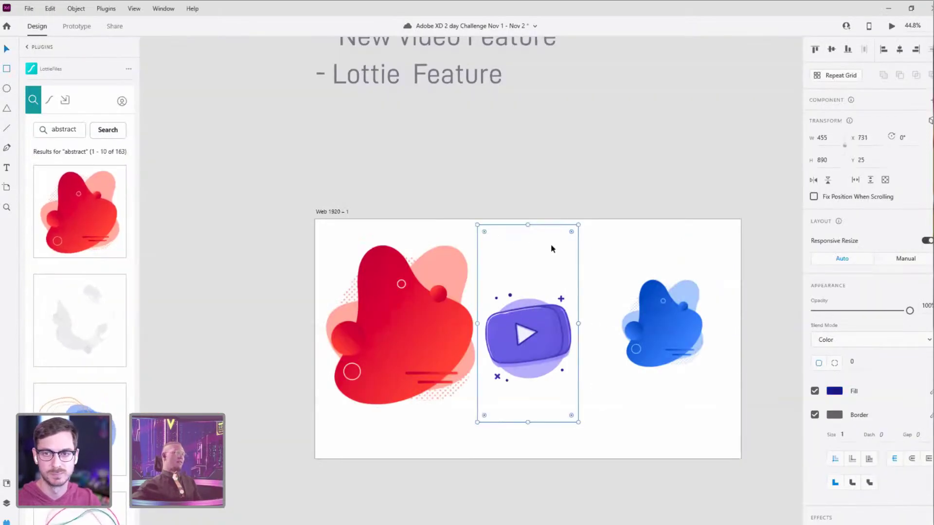
{"action": "left_click", "coordinate": [643, 155]}
{"action": "scroll", "coordinate": [645, 156], "scroll_direction": "down", "scroll_amount": 3}
{"action": "scroll", "coordinate": [684, 154], "scroll_direction": "up", "scroll_amount": 3}
{"action": "scroll", "coordinate": [683, 153], "scroll_direction": "right", "scroll_amount": 5}
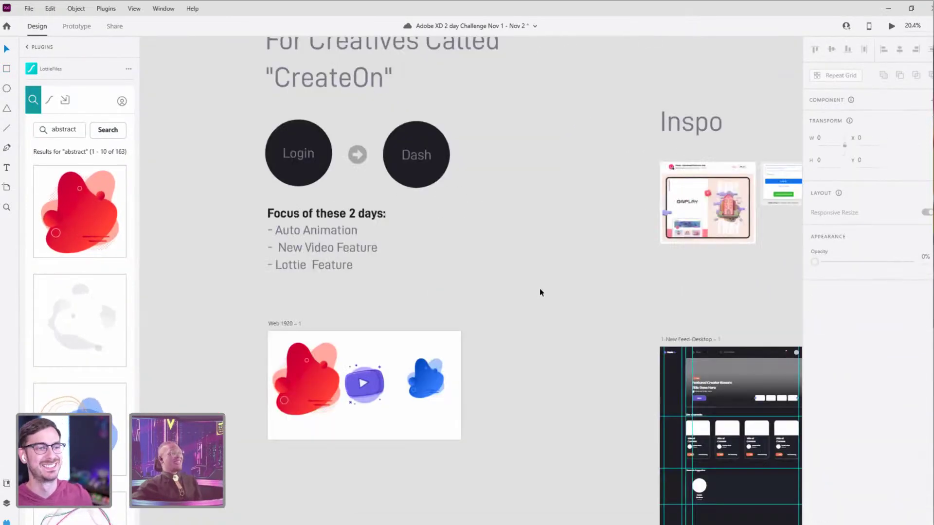
{"action": "scroll", "coordinate": [263, 330], "scroll_direction": "down", "scroll_amount": 2}
{"action": "left_click_drag", "start_coordinate": [267, 326], "coordinate": [141, 186]}
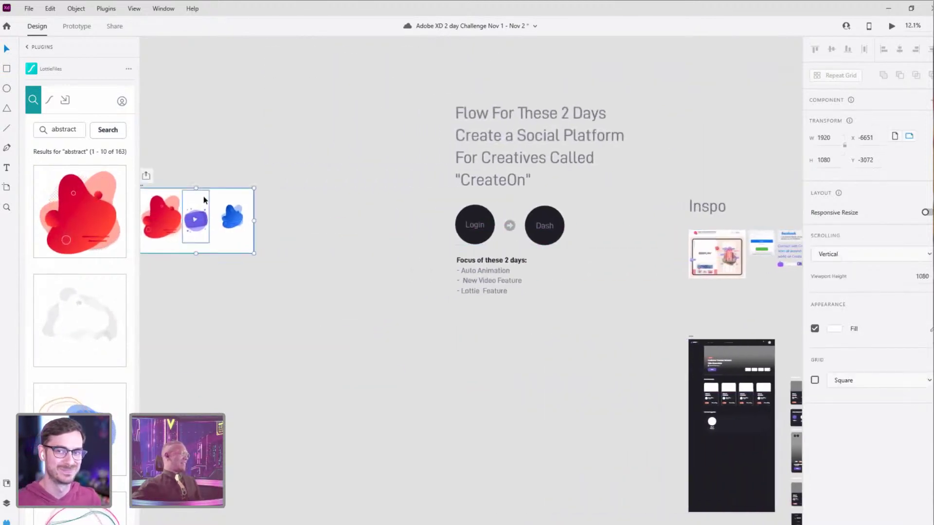
{"action": "left_click", "coordinate": [426, 387]}
Step: Align the thin ring around the white avatar circle in Channels Suggestion, placing it at X 316, Y 1300
{"action": "left_click_drag", "start_coordinate": [587, 385], "coordinate": [299, 381]}
{"action": "left_click_drag", "start_coordinate": [667, 327], "coordinate": [613, 209]}
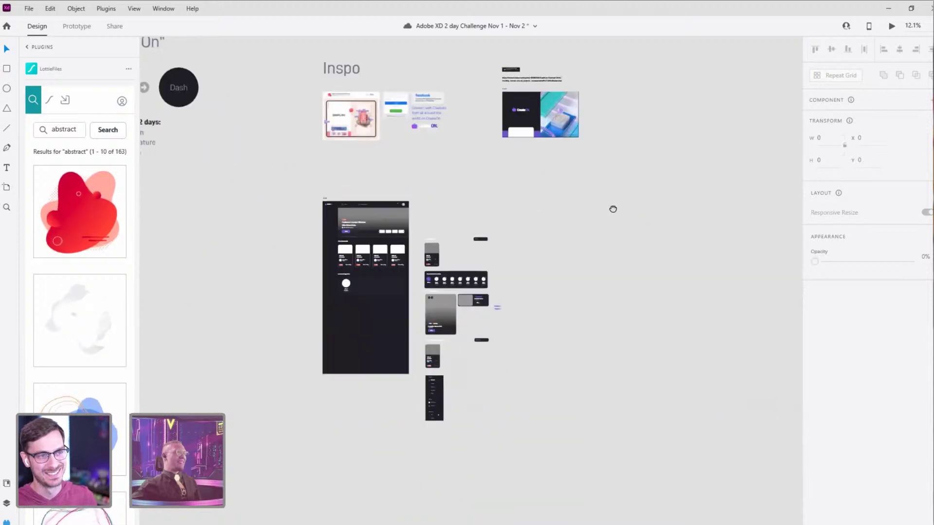
{"action": "scroll", "coordinate": [404, 336], "scroll_direction": "up", "scroll_amount": 3}
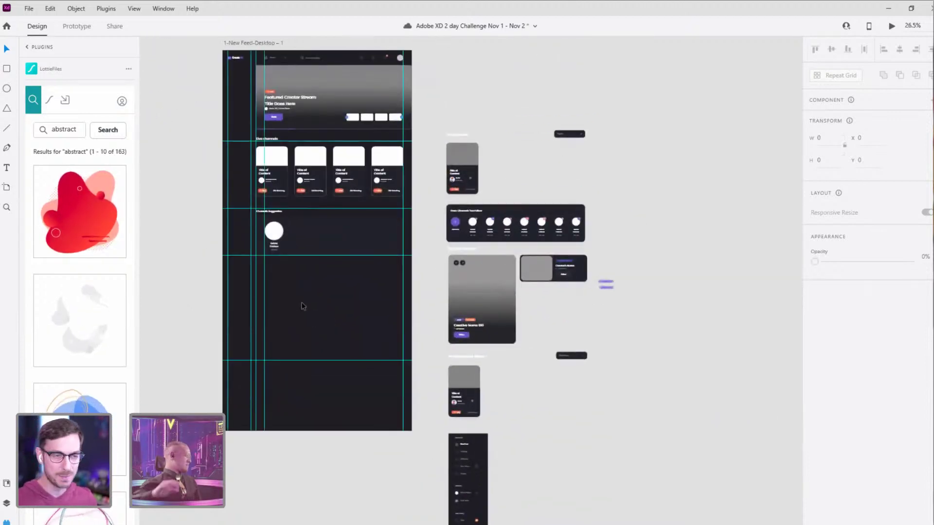
{"action": "scroll", "coordinate": [281, 294], "scroll_direction": "up", "scroll_amount": 3}
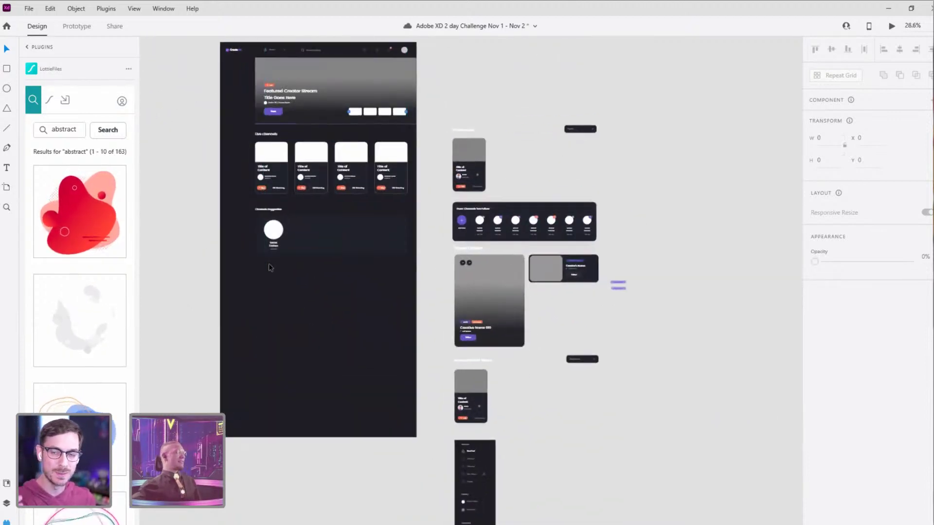
{"action": "scroll", "coordinate": [252, 206], "scroll_direction": "up", "scroll_amount": 2}
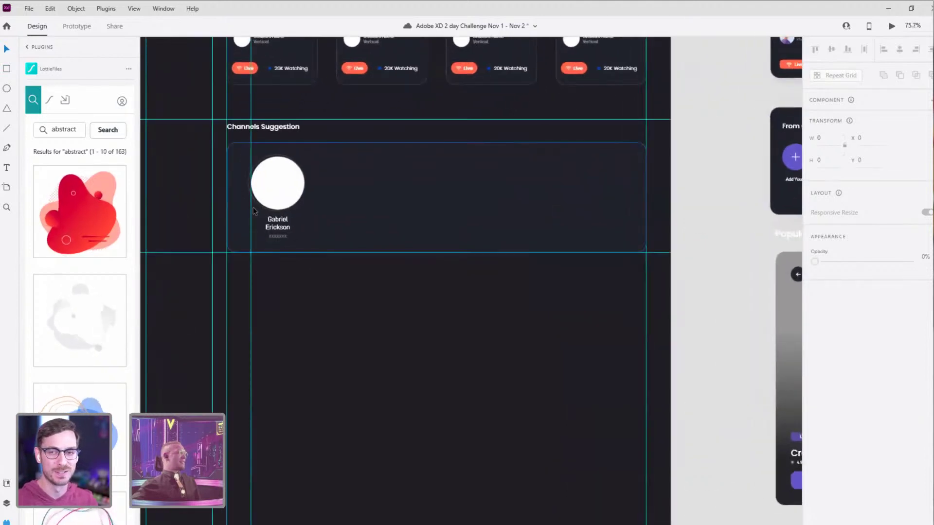
{"action": "scroll", "coordinate": [264, 194], "scroll_direction": "up", "scroll_amount": 3}
{"action": "left_click", "coordinate": [257, 141]}
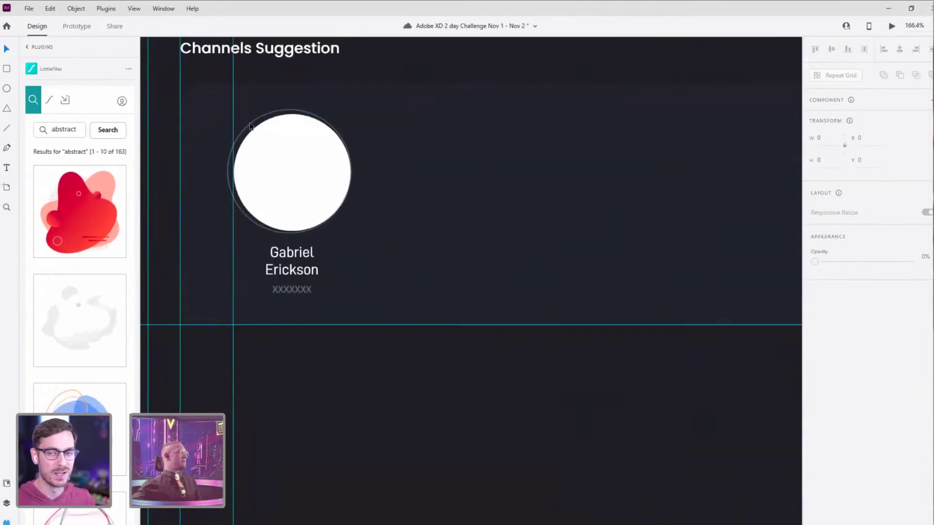
{"action": "left_click_drag", "start_coordinate": [253, 127], "coordinate": [249, 126]}
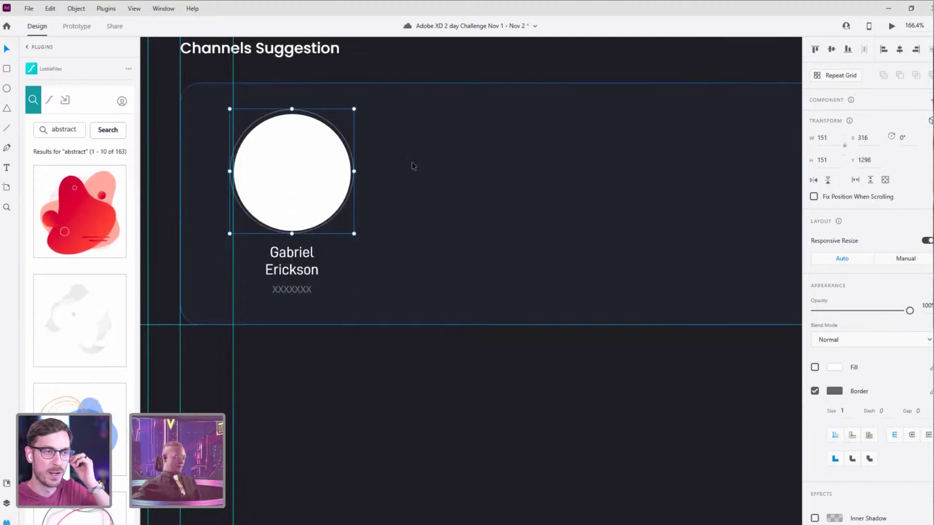
{"action": "left_click_drag", "start_coordinate": [353, 136], "coordinate": [351, 133]}
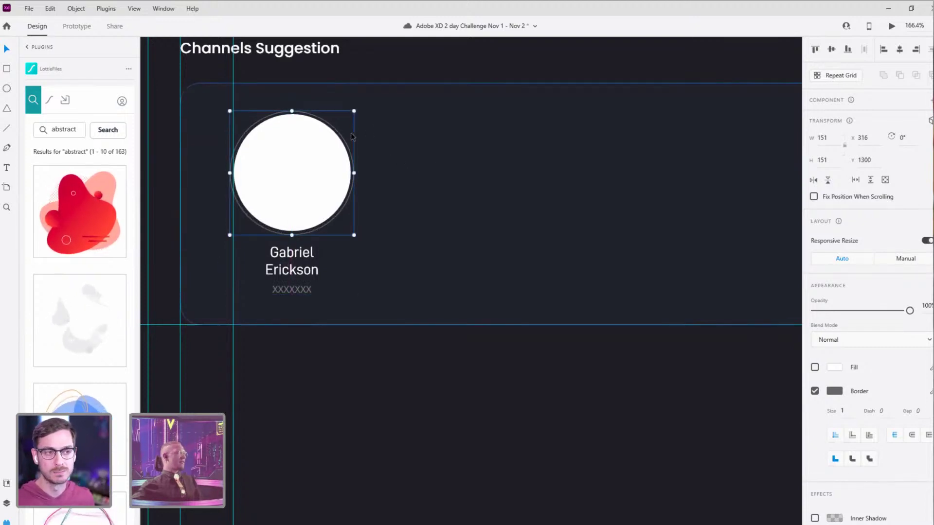
Step: Give the ring around the Channels Suggestion avatar a blue #0049C6 border with size 4
{"action": "left_click", "coordinate": [291, 177], "text": "shift"}
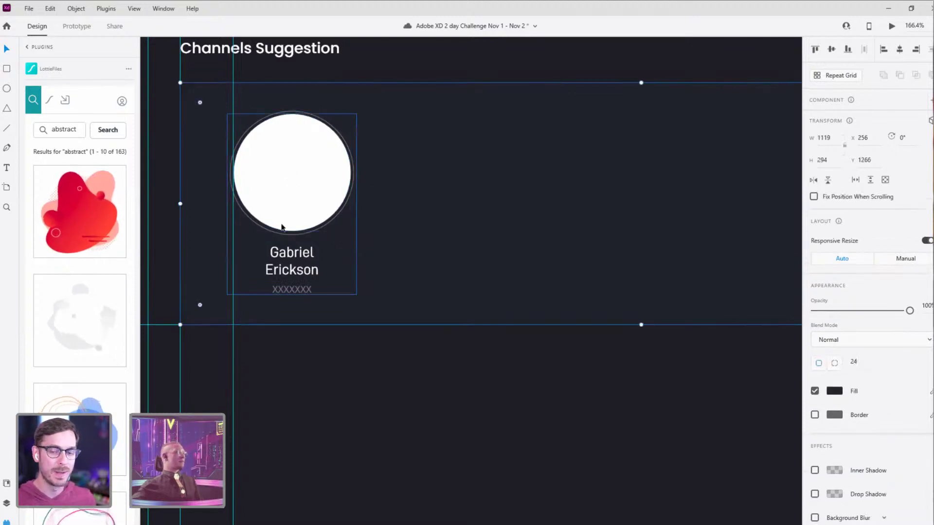
{"action": "key", "text": "ctrl+g"}
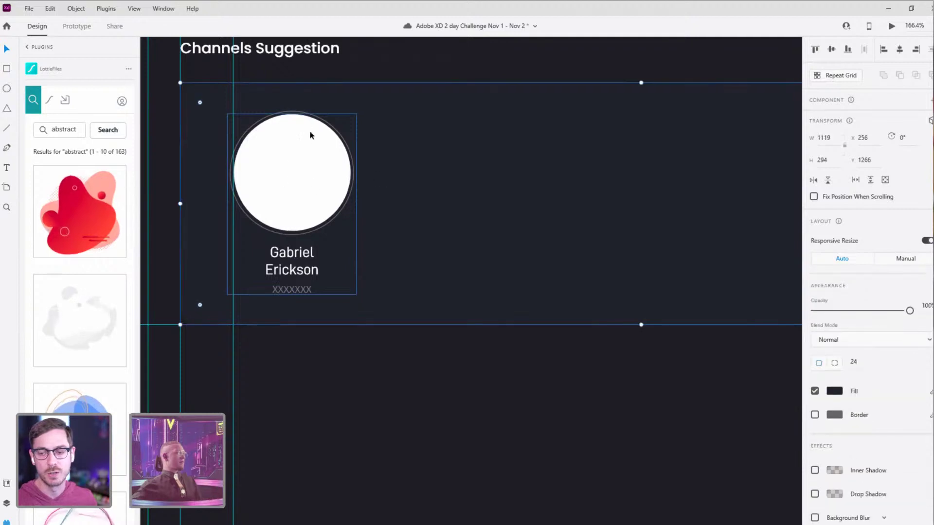
{"action": "double_click", "coordinate": [298, 116]}
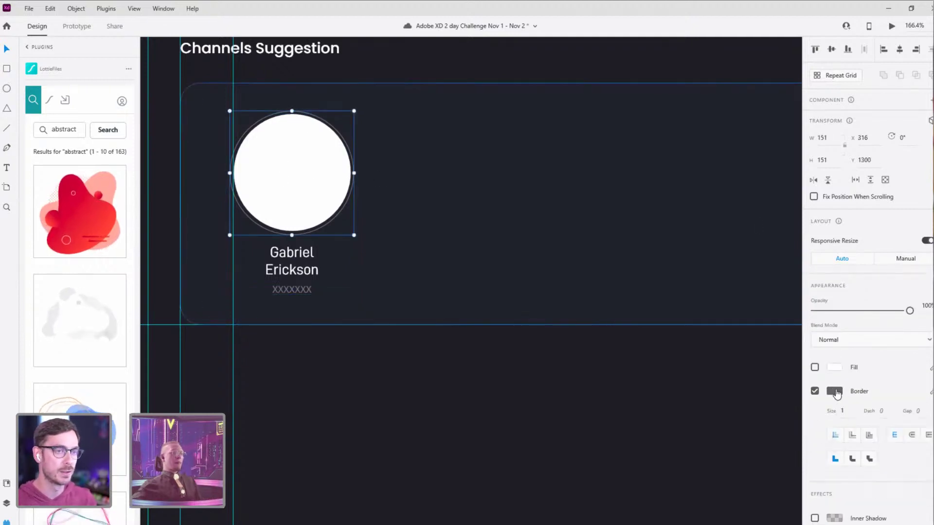
{"action": "left_click", "coordinate": [834, 392]}
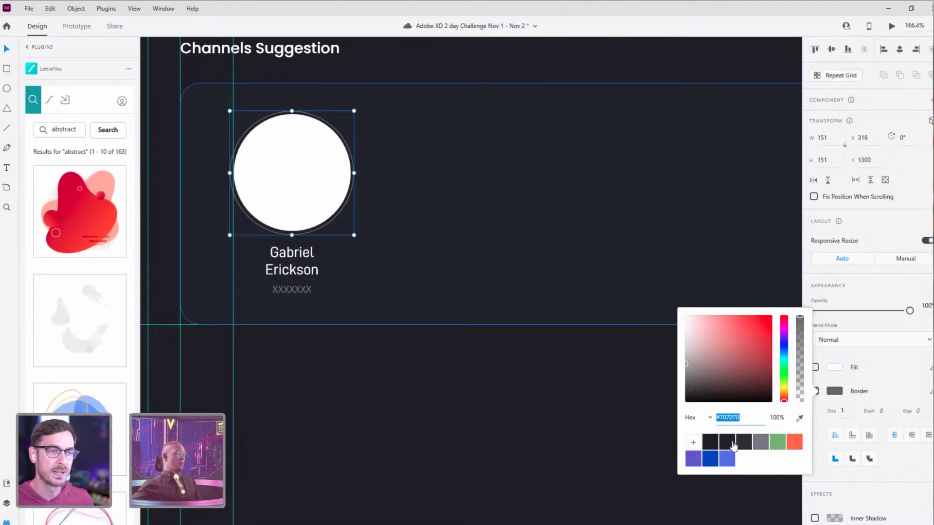
{"action": "left_click", "coordinate": [717, 465]}
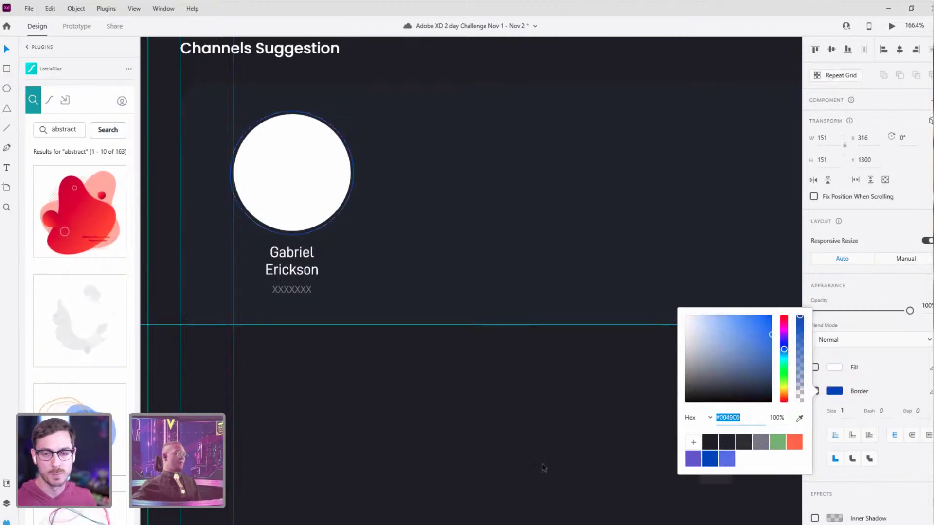
{"action": "left_click", "coordinate": [885, 380]}
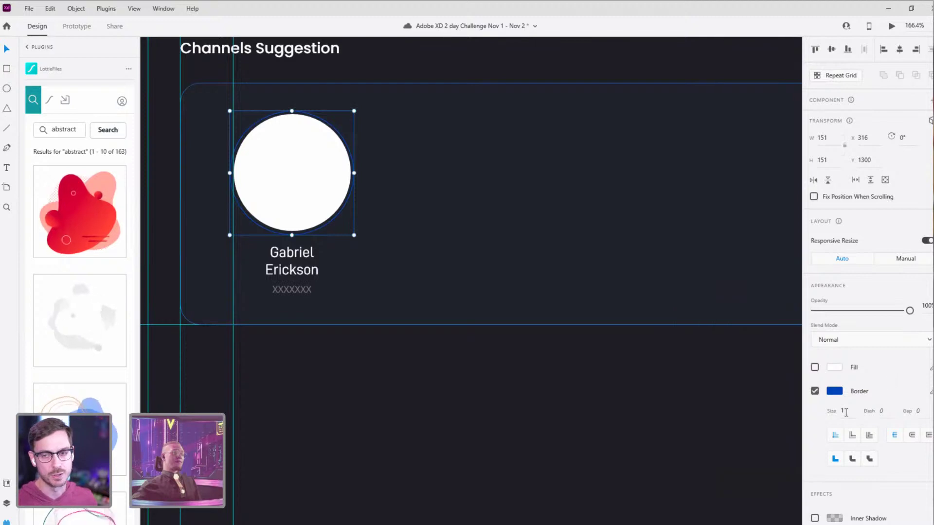
{"action": "left_click", "coordinate": [841, 411]}
{"action": "type", "text": "3"}
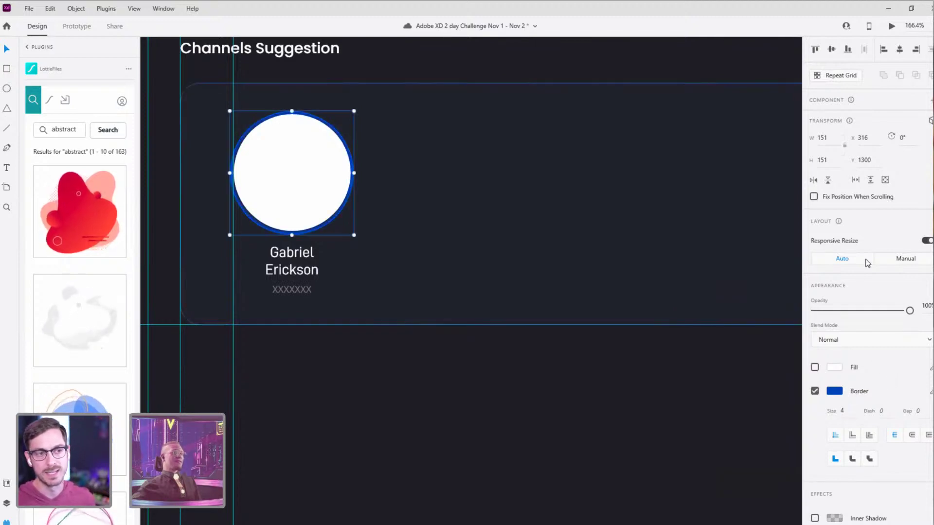
Step: Enlarge the blue ring to about 157 × 157 and position it around the avatar at X 313, Y 1296
{"action": "left_click_drag", "start_coordinate": [354, 111], "coordinate": [360, 107]}
{"action": "key", "text": "Up"}
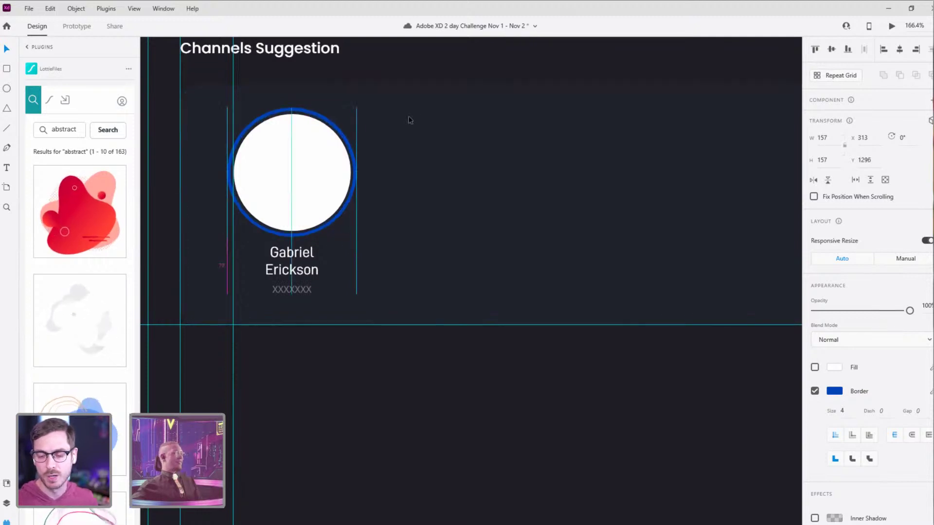
{"action": "left_click", "coordinate": [363, 406]}
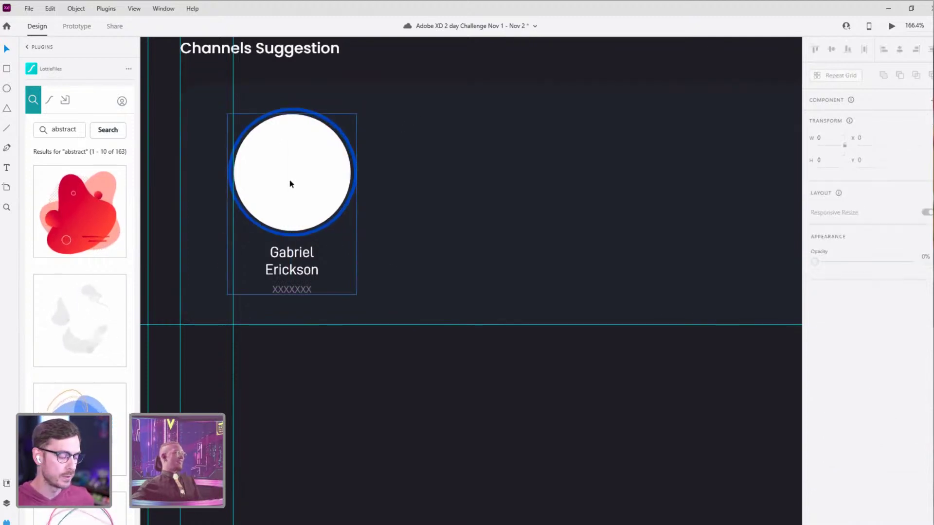
Step: Group the blue ring with the avatar circle and its name labels in Channels Suggestion
{"action": "left_click", "coordinate": [308, 171]}
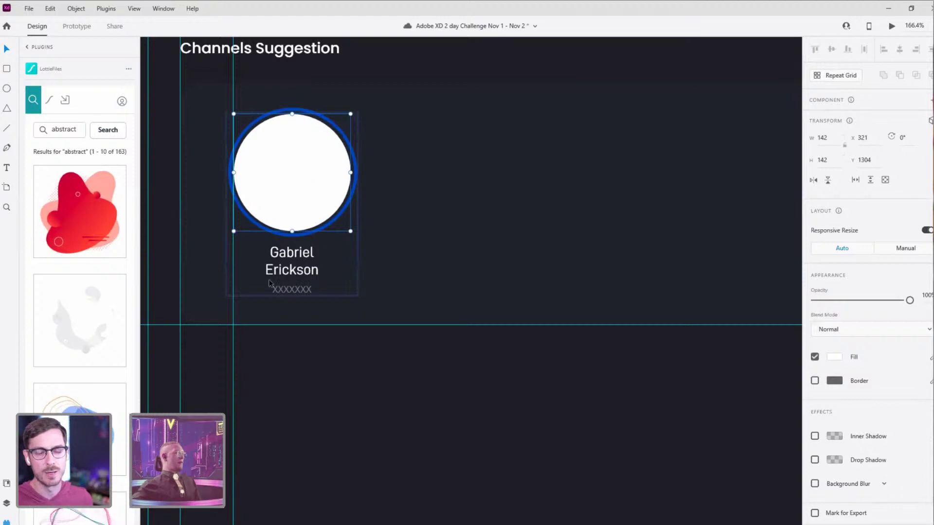
{"action": "scroll", "coordinate": [269, 283], "scroll_direction": "down", "scroll_amount": 4}
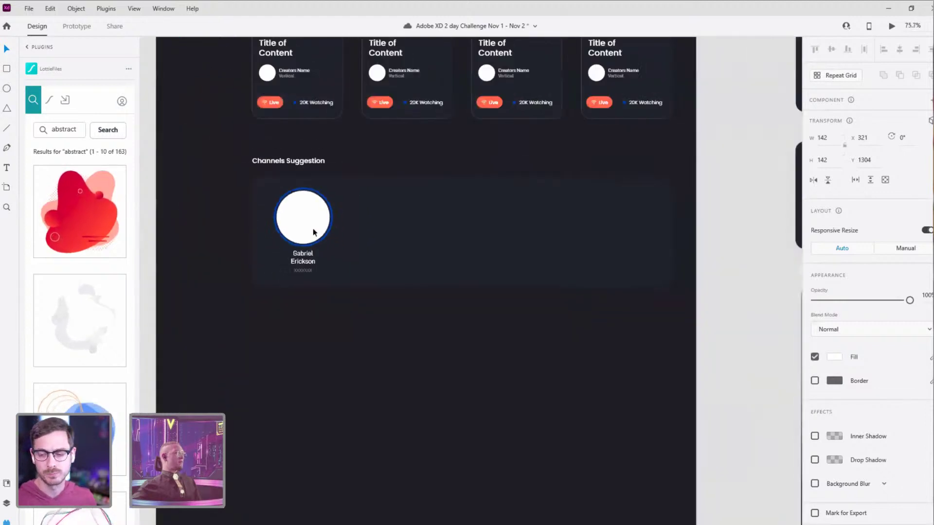
{"action": "left_click", "coordinate": [302, 266], "text": "shift"}
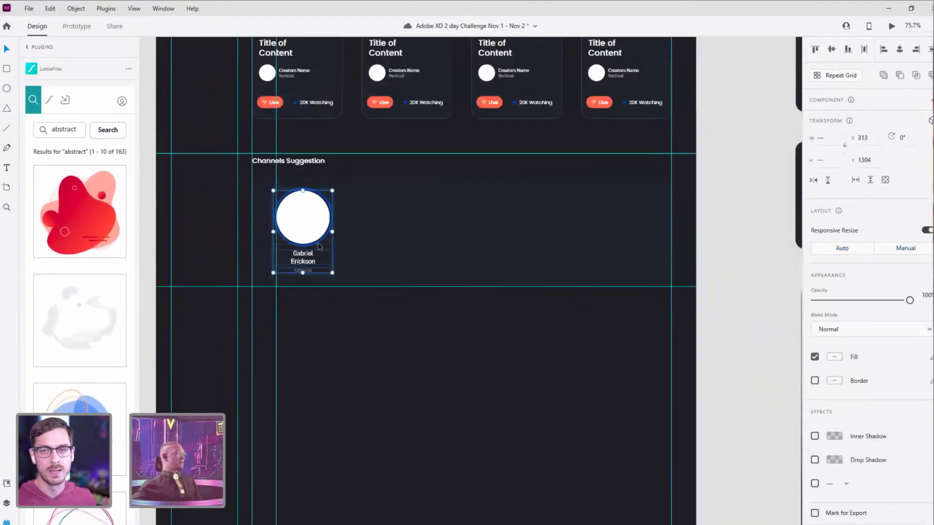
Step: Try to repeat the channel avatar horizontally across the Channels Suggestion panel with a Repeat Grid
{"action": "key", "text": "ctrl+r"}
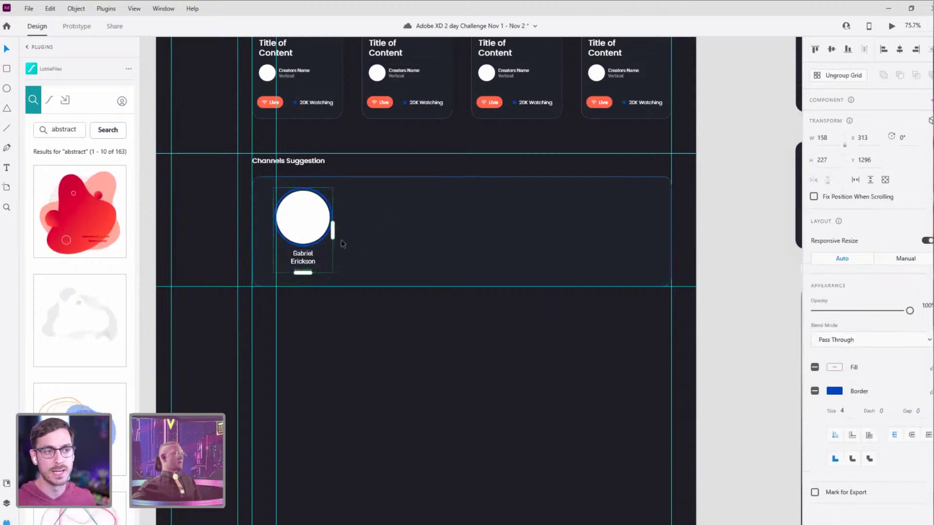
{"action": "left_click_drag", "start_coordinate": [333, 228], "coordinate": [664, 220]}
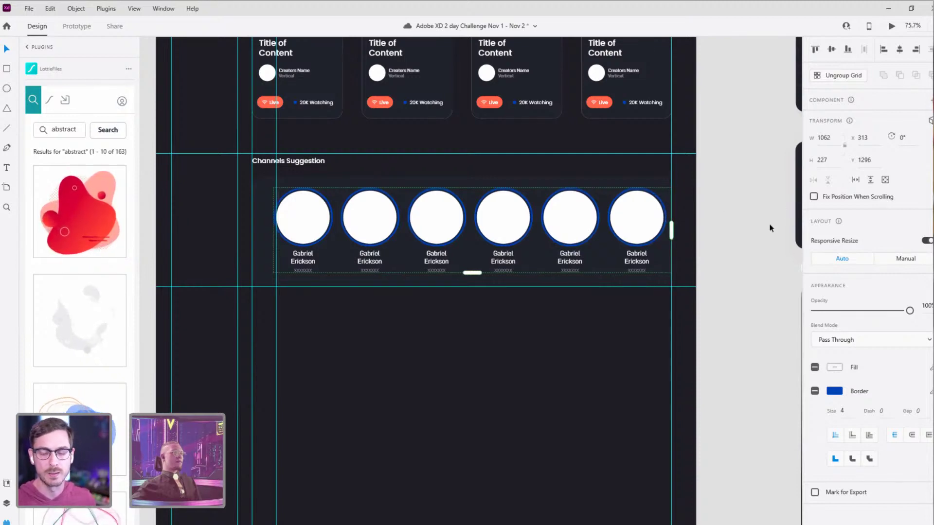
{"action": "left_click_drag", "start_coordinate": [769, 228], "coordinate": [721, 262]}
{"action": "key", "text": "ctrl+z"}
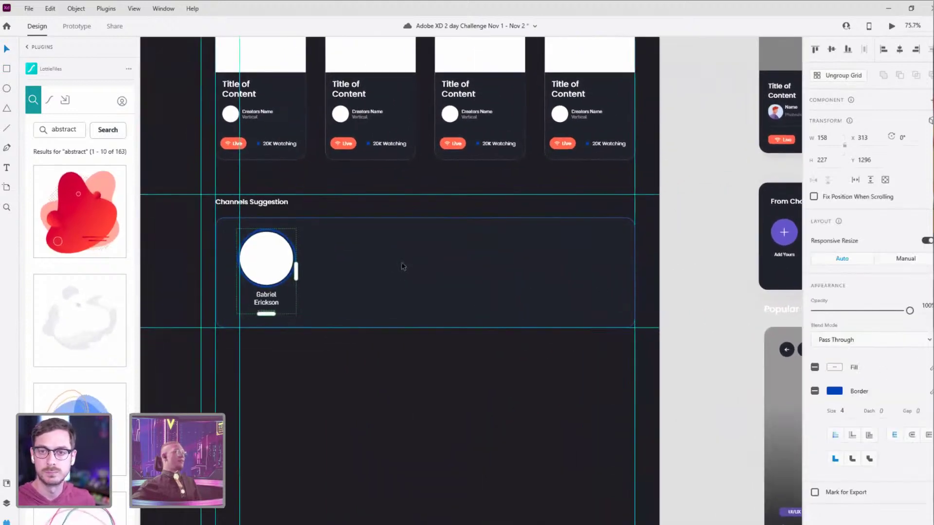
{"action": "key", "text": "ctrl+z"}
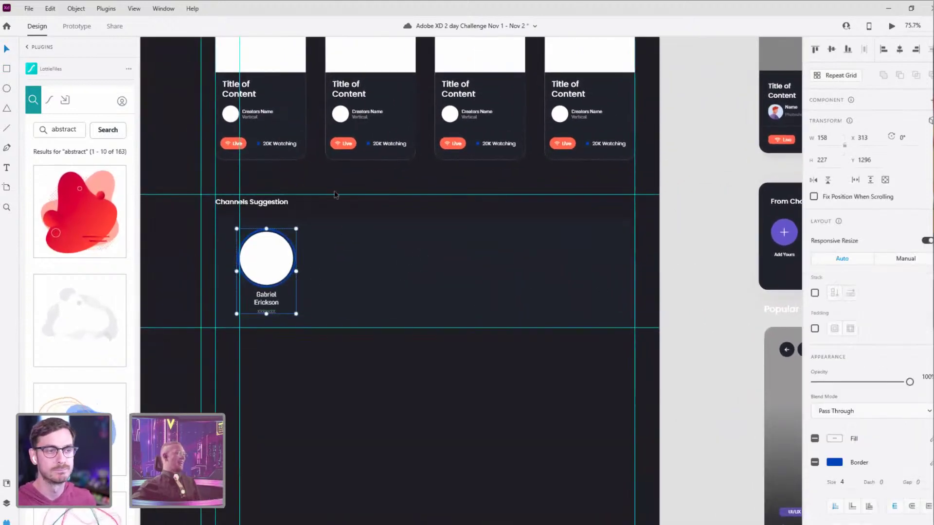
Step: Draw a small circle about 34 × 34 over the blue ring's upper-right edge at about X 427, Y 1305
{"action": "left_click", "coordinate": [335, 193]}
{"action": "scroll", "coordinate": [251, 226], "scroll_direction": "up", "scroll_amount": 6}
{"action": "key", "text": "e"}
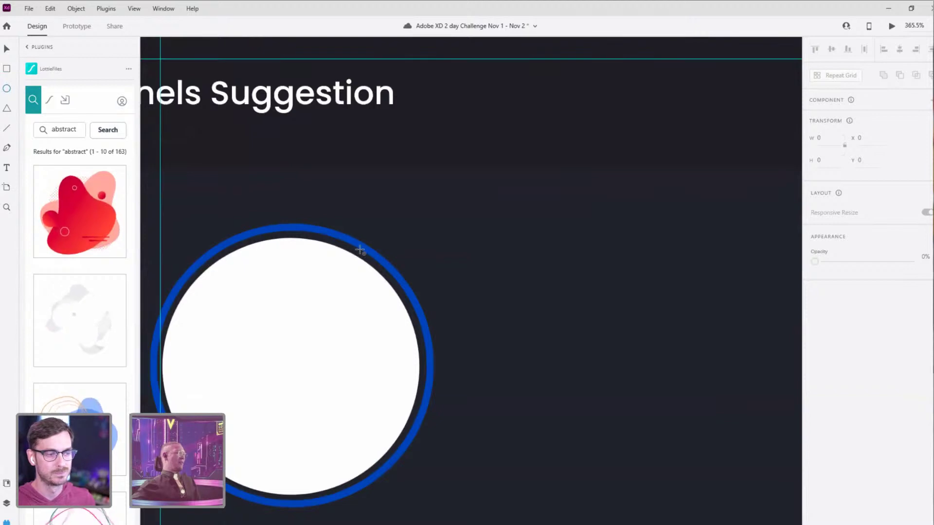
{"action": "left_click_drag", "start_coordinate": [358, 250], "coordinate": [419, 311]}
{"action": "key", "text": "v"}
{"action": "left_click_drag", "start_coordinate": [375, 284], "coordinate": [371, 275]}
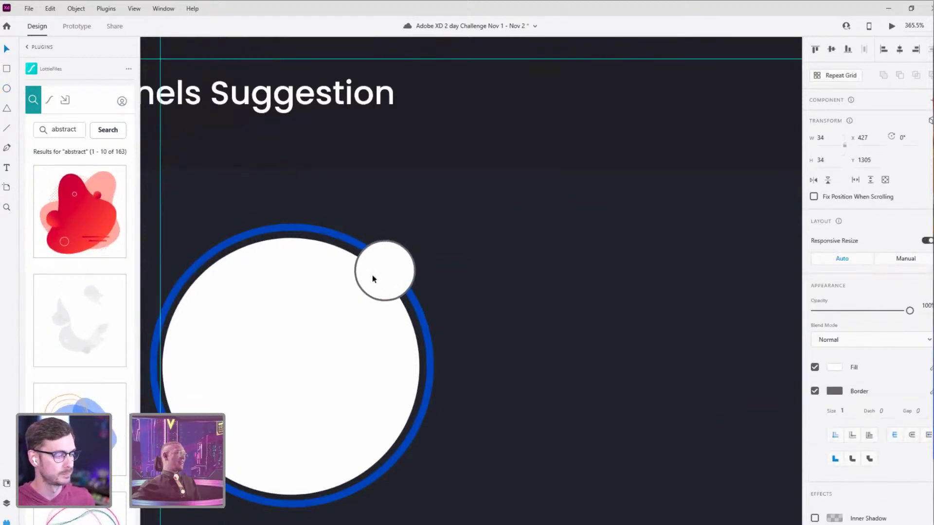
Step: Remove the small badge circle's border and fill it with the orange-red #FF754C
{"action": "left_click", "coordinate": [815, 392]}
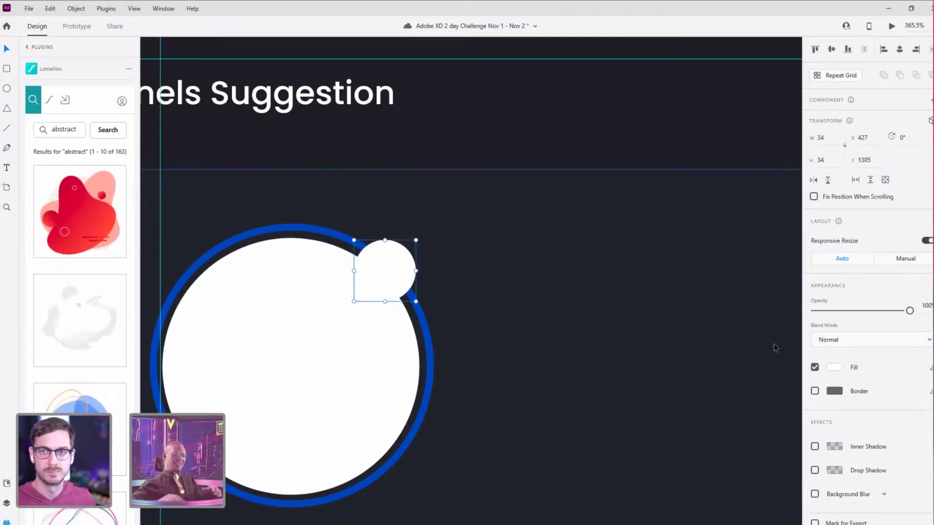
{"action": "left_click", "coordinate": [834, 367]}
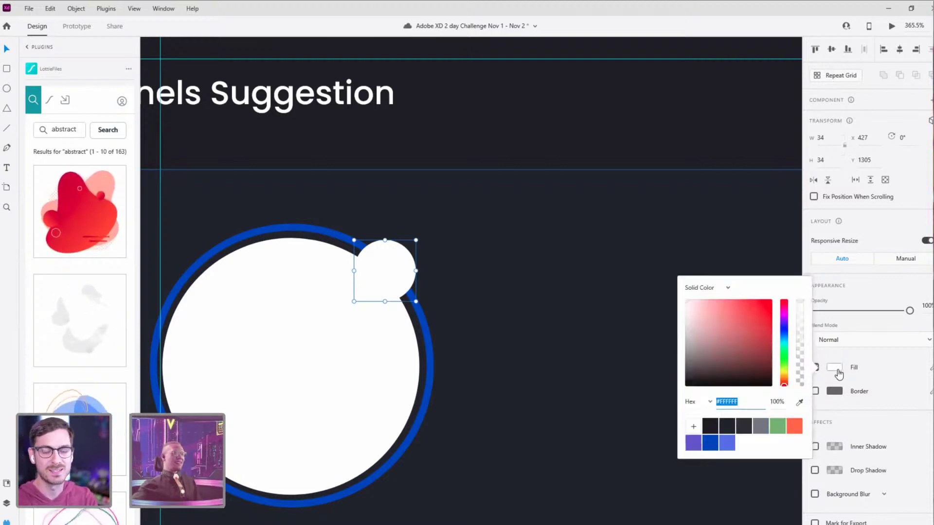
{"action": "left_click", "coordinate": [794, 426]}
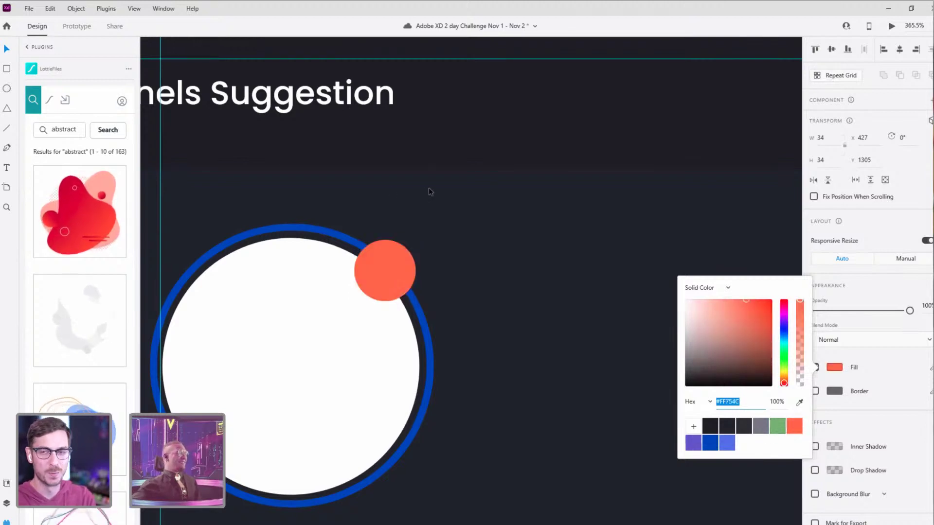
Step: Shrink the orange-red badge circle about its centre to 30 × 30
{"action": "key", "text": "Escape"}
{"action": "scroll", "coordinate": [429, 194], "scroll_direction": "down", "scroll_amount": 5}
{"action": "left_click_drag", "start_coordinate": [431, 223], "coordinate": [434, 225]}
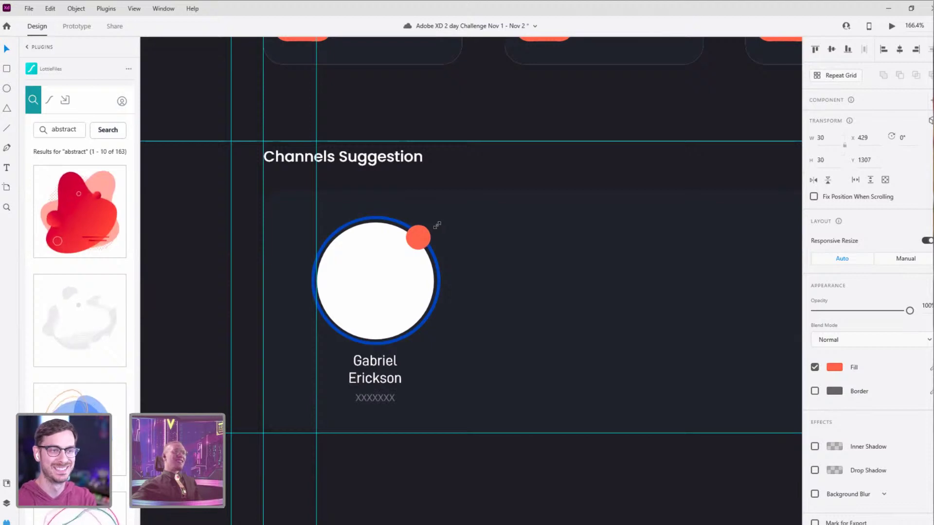
Step: Group the orange-red badge with the ringed channel avatar and its labels, and save the document
{"action": "left_click", "coordinate": [398, 273]}
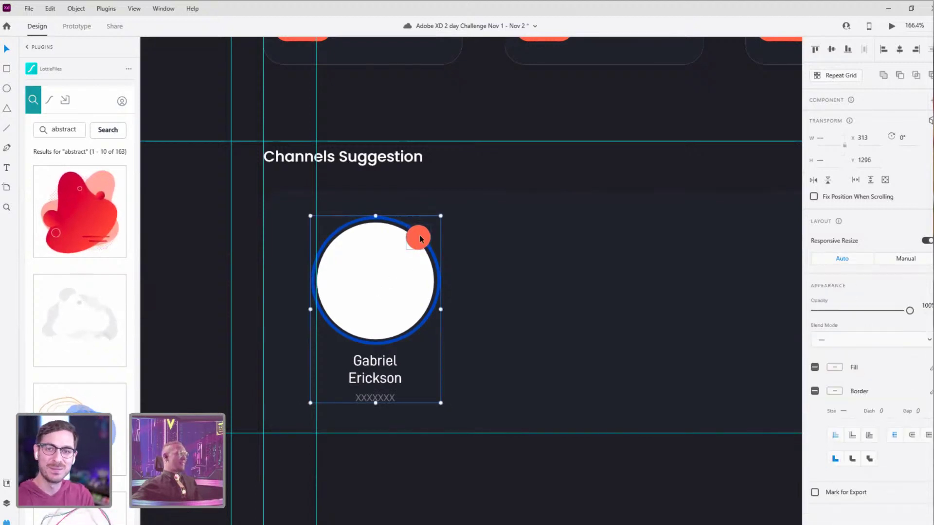
{"action": "left_click", "coordinate": [490, 216]}
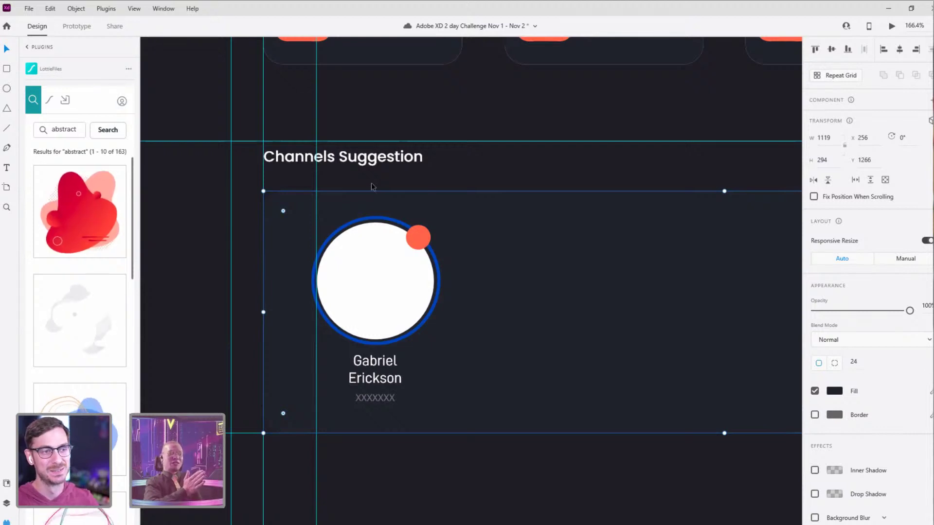
{"action": "key", "text": "ctrl+s"}
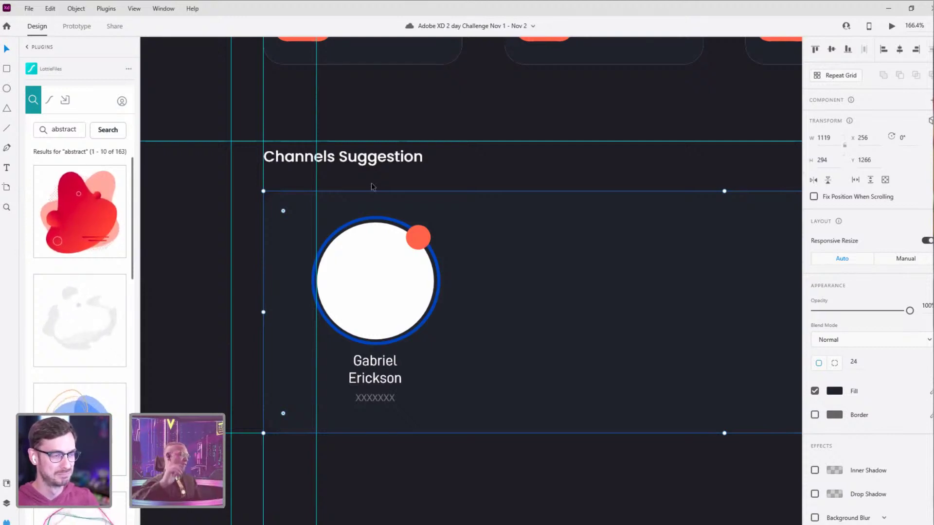
{"action": "double_click", "coordinate": [420, 260]}
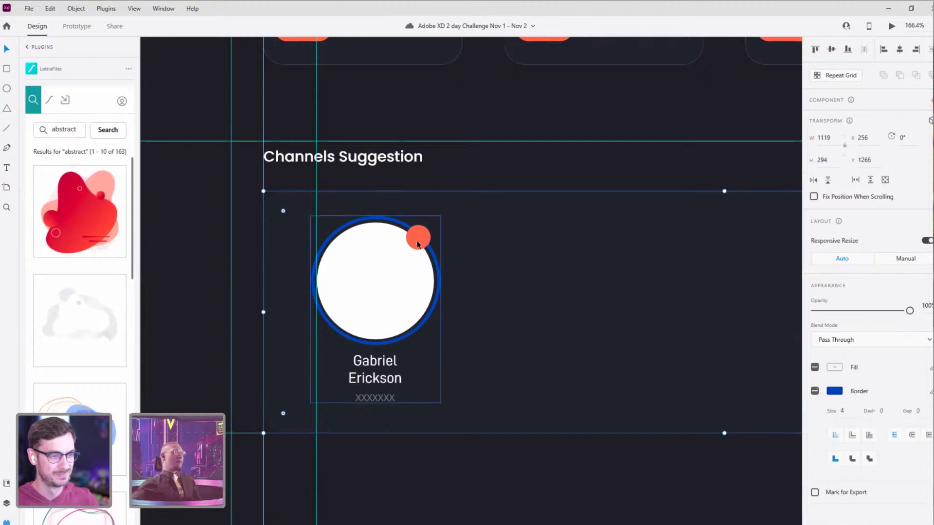
{"action": "scroll", "coordinate": [421, 268], "scroll_direction": "up", "scroll_amount": 3}
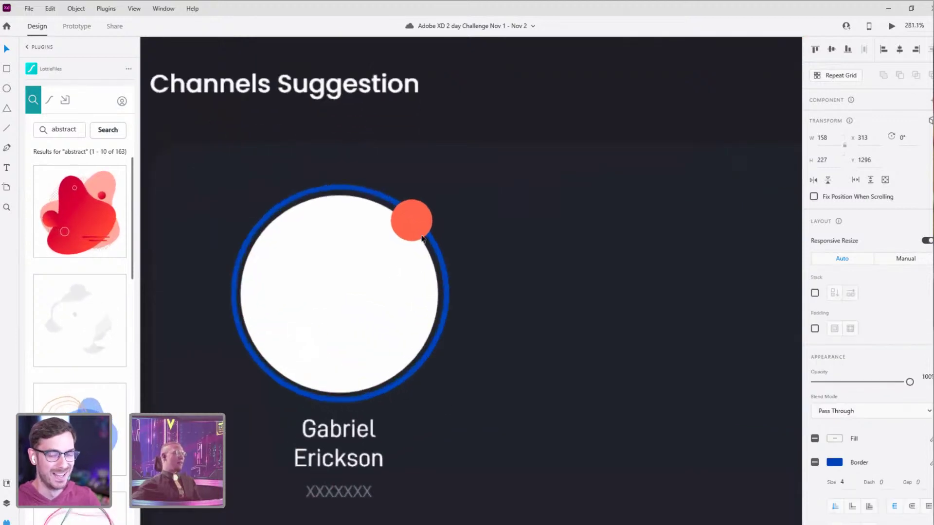
{"action": "double_click", "coordinate": [419, 228]}
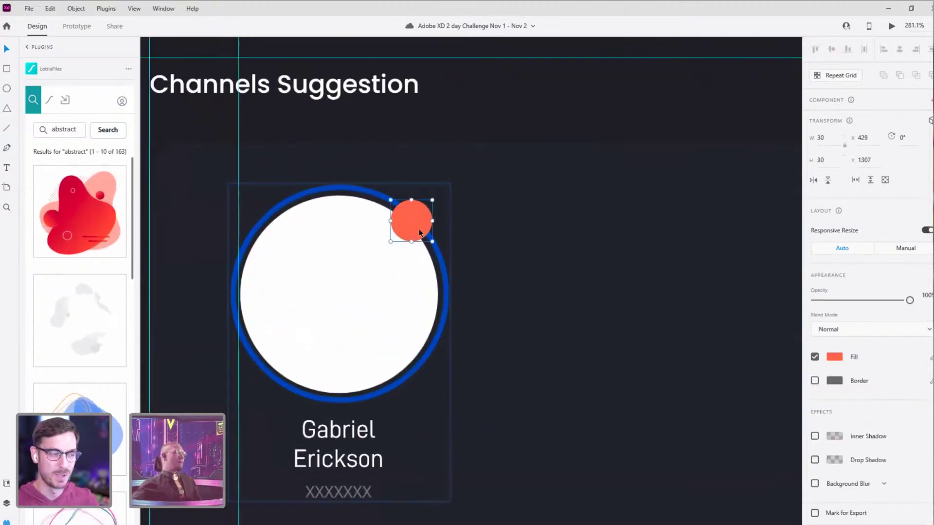
{"action": "left_click", "coordinate": [474, 209]}
{"action": "scroll", "coordinate": [477, 207], "scroll_direction": "down", "scroll_amount": 6}
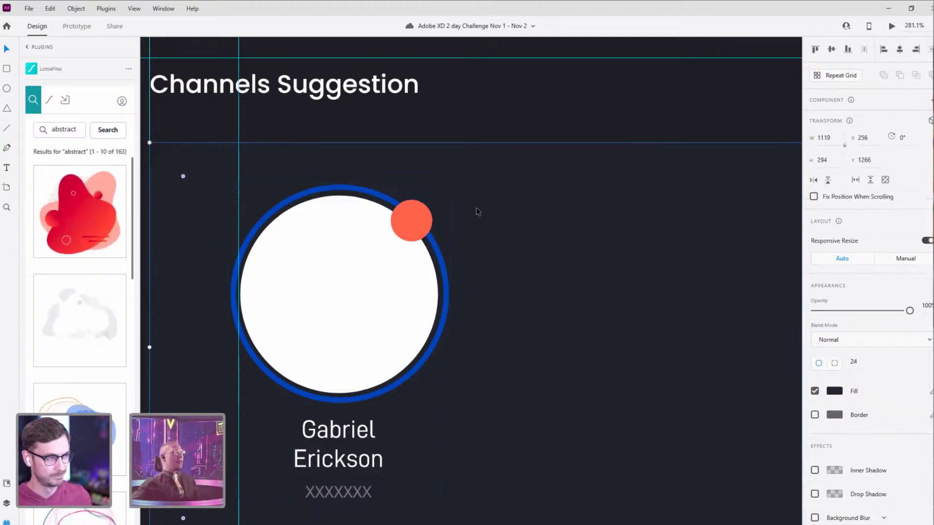
Step: Try to move the channel avatar group sideways in the Channels Suggestion panel to X 375
{"action": "scroll", "coordinate": [422, 249], "scroll_direction": "up", "scroll_amount": 3}
{"action": "double_click", "coordinate": [423, 249]}
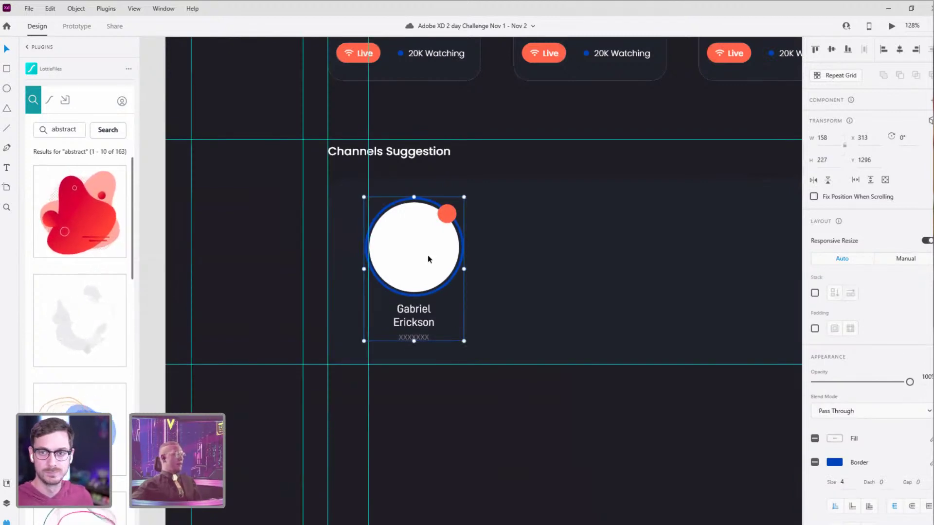
{"action": "mouse_move", "coordinate": [424, 255]}
{"action": "left_mouse_down"}
{"action": "mouse_move", "coordinate": [414, 256]}
{"action": "mouse_move", "coordinate": [485, 270]}
{"action": "mouse_move", "coordinate": [455, 262]}
{"action": "mouse_move", "coordinate": [456, 251]}
{"action": "left_mouse_up"}
{"action": "key", "text": "ctrl+z"}
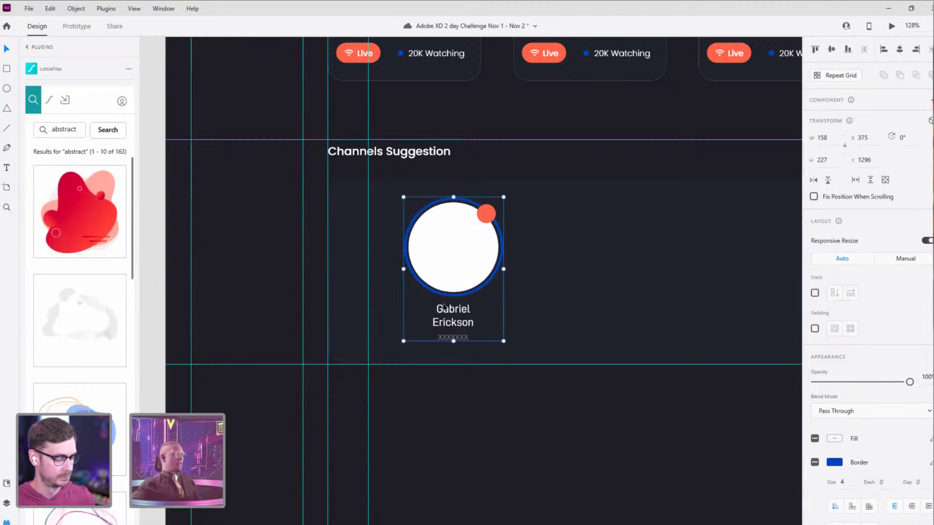
{"action": "key", "text": "ctrl+z"}
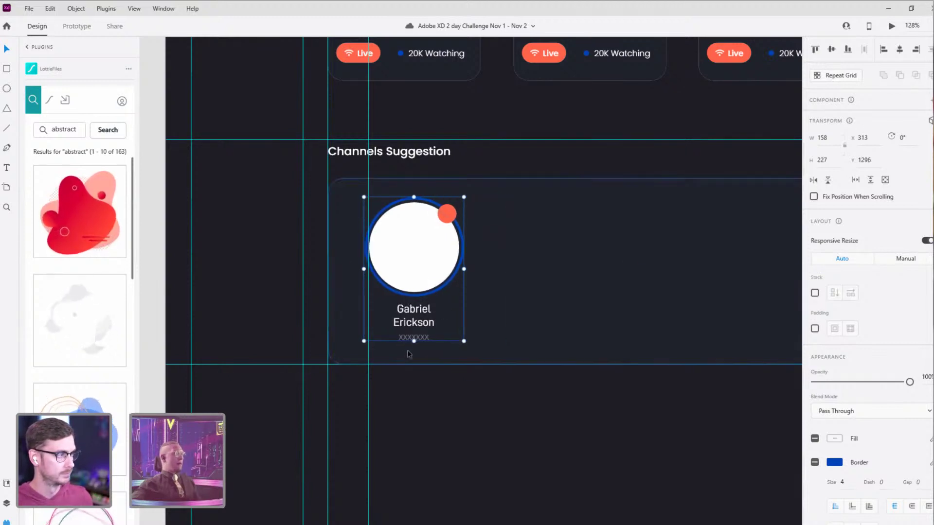
Step: Replace the gray XXXXXXX placeholder below the avatar's name with [Profession]
{"action": "scroll", "coordinate": [415, 332], "scroll_direction": "up", "scroll_amount": 5}
{"action": "double_click", "coordinate": [415, 316]}
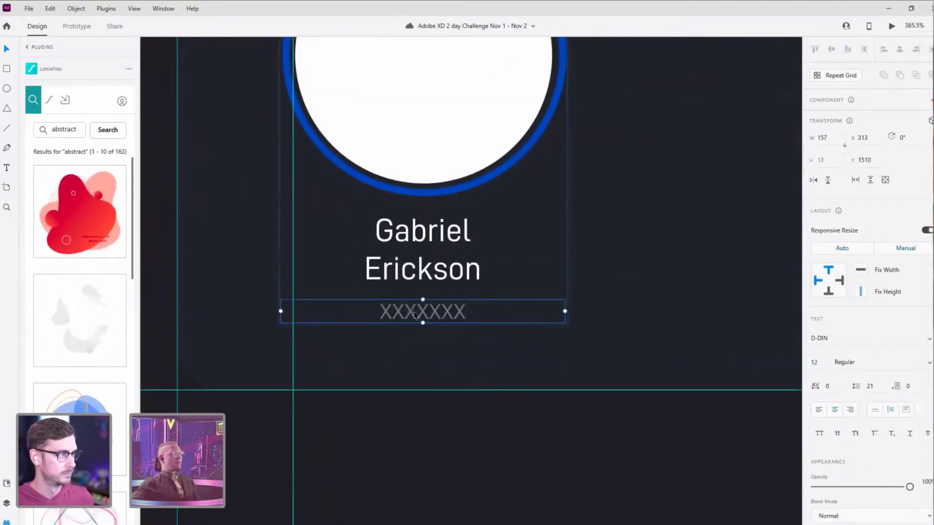
{"action": "double_click", "coordinate": [416, 315]}
{"action": "left_click", "coordinate": [416, 315]}
{"action": "left_click", "coordinate": [429, 311]}
{"action": "double_click", "coordinate": [429, 312]}
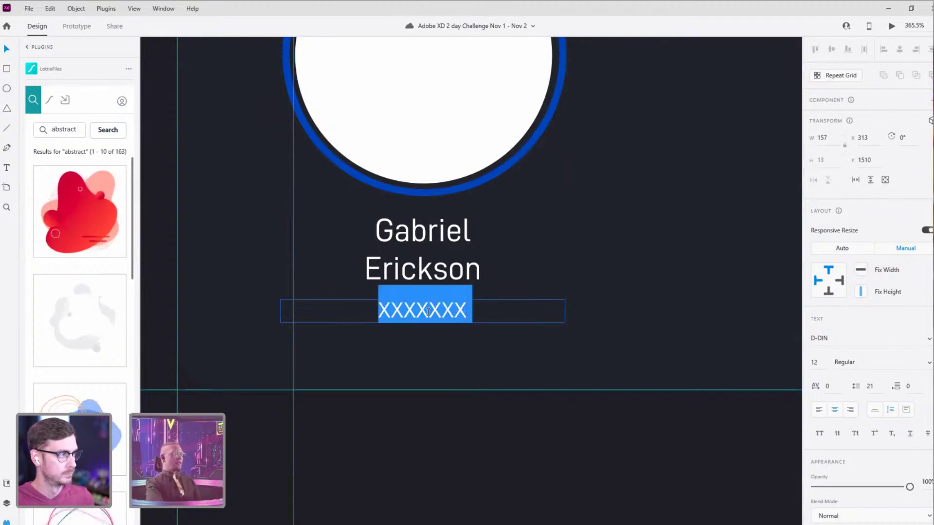
{"action": "type", "text": "Illus"}
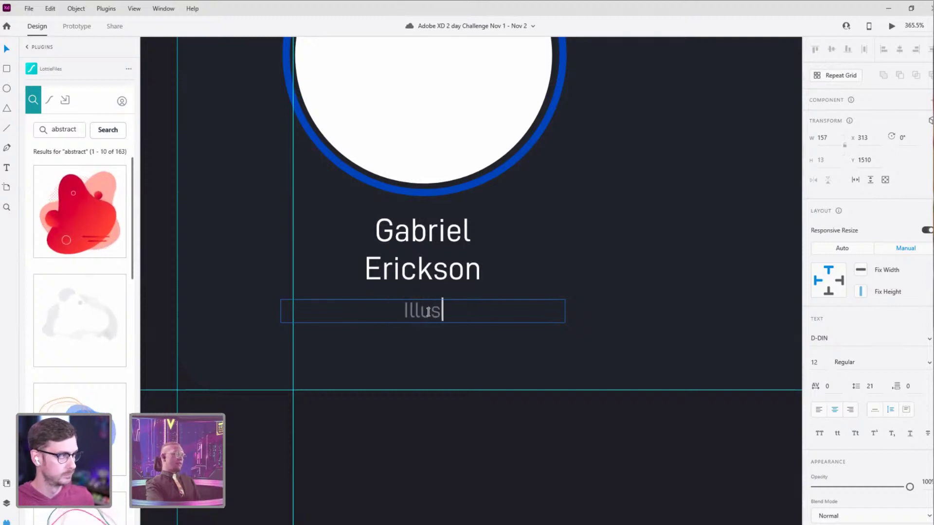
{"action": "key", "text": "BackSpace"}
{"action": "key", "text": "BackSpace"}
{"action": "key", "text": "BackSpace"}
{"action": "key", "text": "BackSpace"}
{"action": "key", "text": "BackSpace"}
{"action": "type", "text": "[]"}
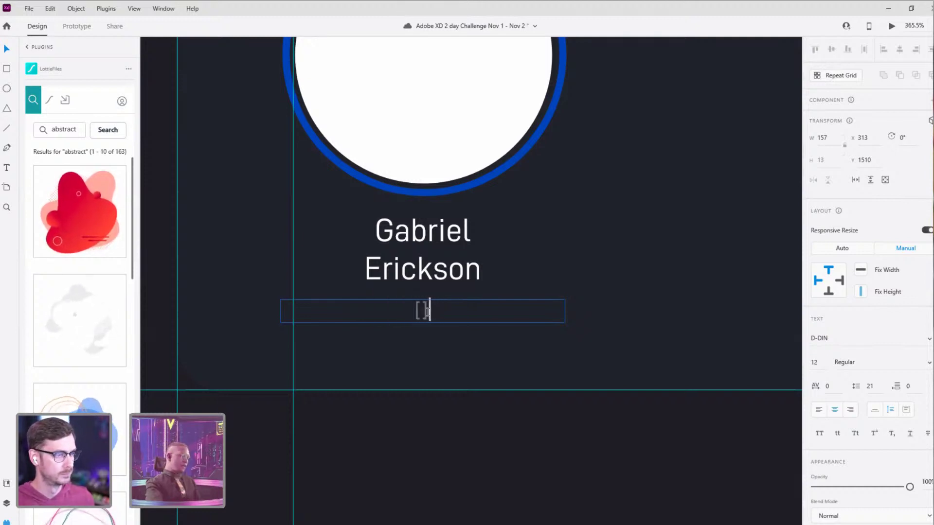
{"action": "key", "text": "Left"}
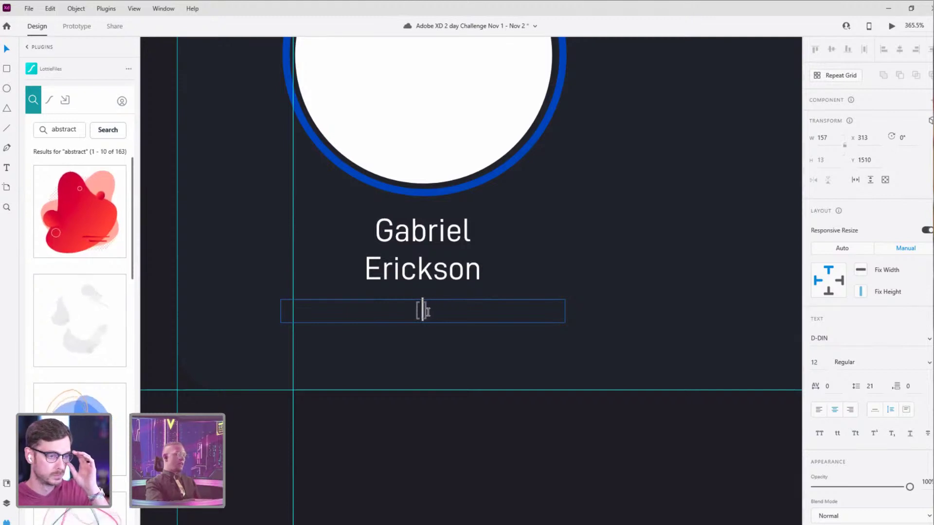
{"action": "type", "text": "Profession"}
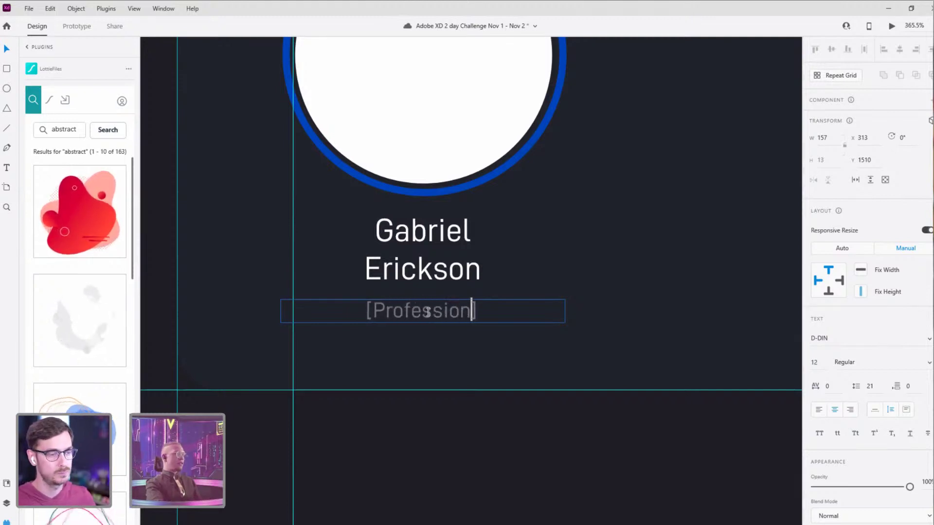
{"action": "key", "text": "Escape"}
Step: Turn the complete channel avatar group in Channels Suggestion into a component
{"action": "scroll", "coordinate": [627, 194], "scroll_direction": "down", "scroll_amount": 3}
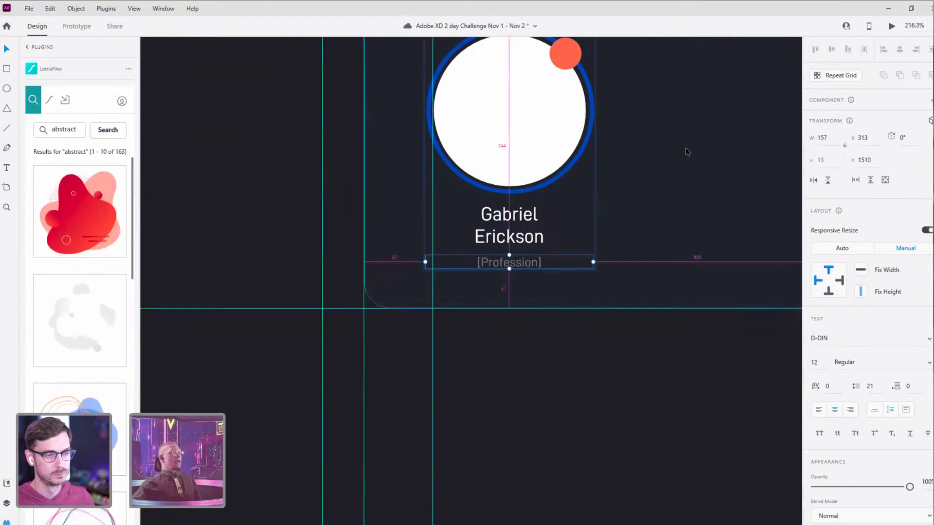
{"action": "scroll", "coordinate": [548, 221], "scroll_direction": "down", "scroll_amount": 2}
{"action": "scroll", "coordinate": [460, 236], "scroll_direction": "up", "scroll_amount": 3}
{"action": "scroll", "coordinate": [460, 236], "scroll_direction": "right", "scroll_amount": 3}
{"action": "left_click", "coordinate": [434, 221]}
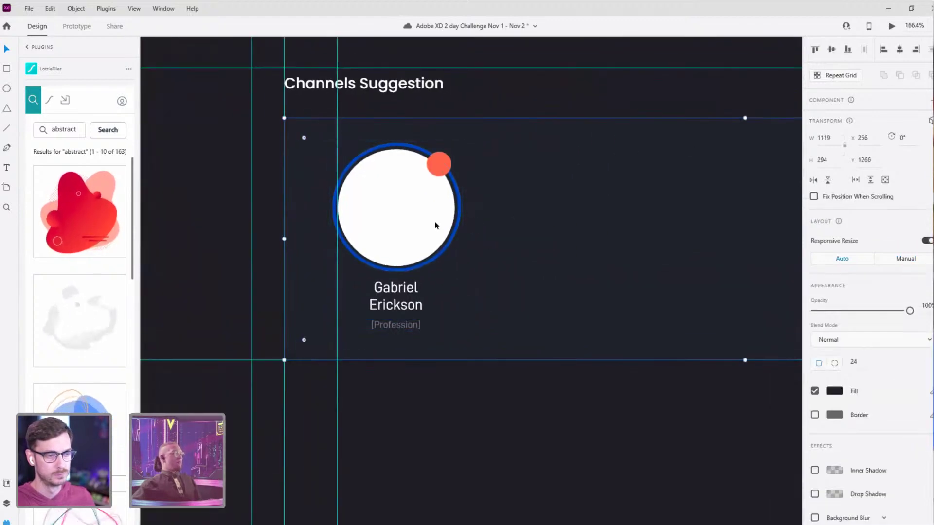
{"action": "double_click", "coordinate": [413, 221]}
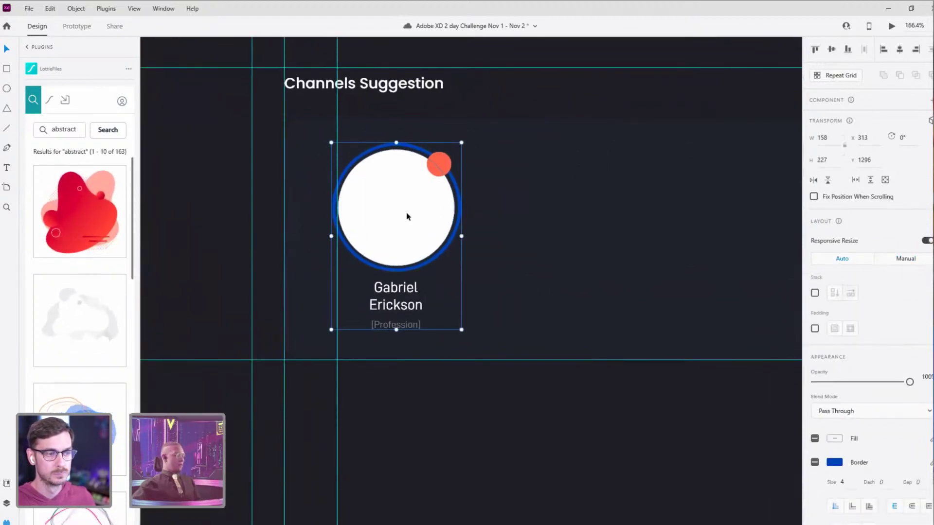
{"action": "key", "text": "ctrl+k"}
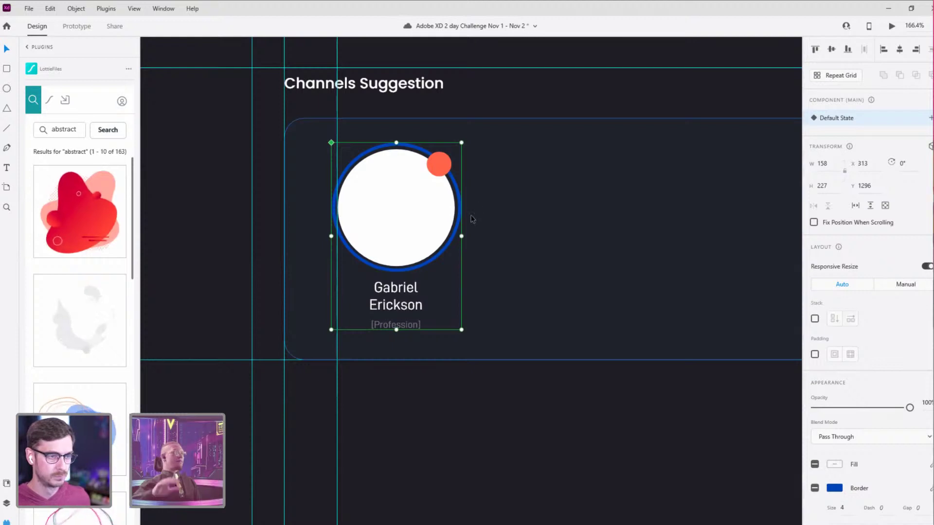
Step: Repeat the avatar component horizontally with a Repeat Grid to make five channels, and shift the grid to X 331
{"action": "left_click_drag", "start_coordinate": [436, 218], "coordinate": [565, 229]}
{"action": "key", "text": "ctrl+r"}
{"action": "scroll", "coordinate": [690, 258], "scroll_direction": "down", "scroll_amount": 4}
{"action": "scroll", "coordinate": [691, 258], "scroll_direction": "down", "scroll_amount": 3}
{"action": "scroll", "coordinate": [742, 262], "scroll_direction": "down", "scroll_amount": 2}
{"action": "scroll", "coordinate": [577, 247], "scroll_direction": "up", "scroll_amount": 4}
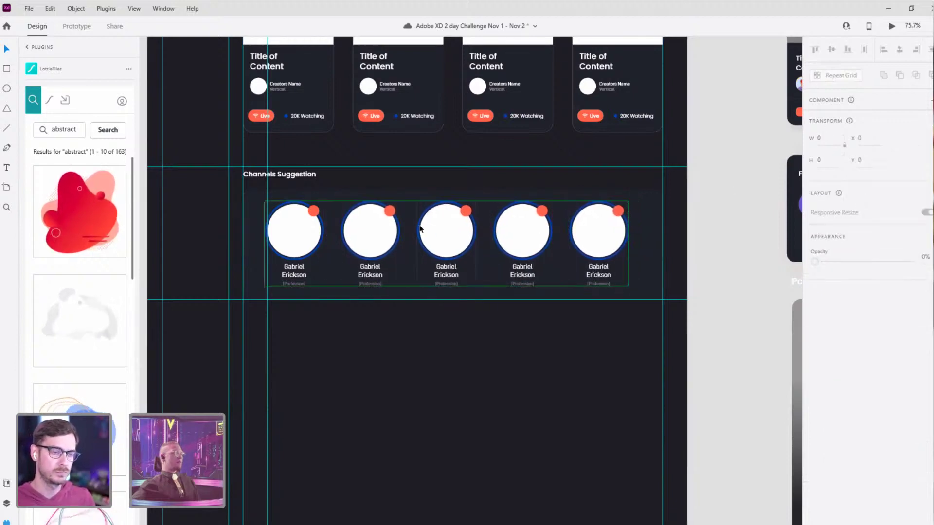
{"action": "left_click_drag", "start_coordinate": [441, 232], "coordinate": [448, 232]}
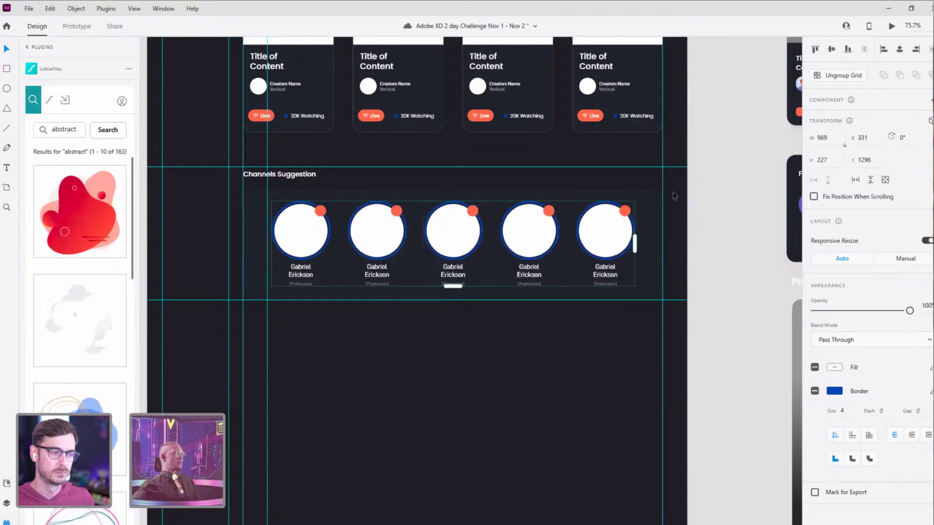
{"action": "key", "text": "Escape"}
{"action": "scroll", "coordinate": [319, 241], "scroll_direction": "up", "scroll_amount": 5}
{"action": "left_click_drag", "start_coordinate": [301, 259], "coordinate": [411, 286]}
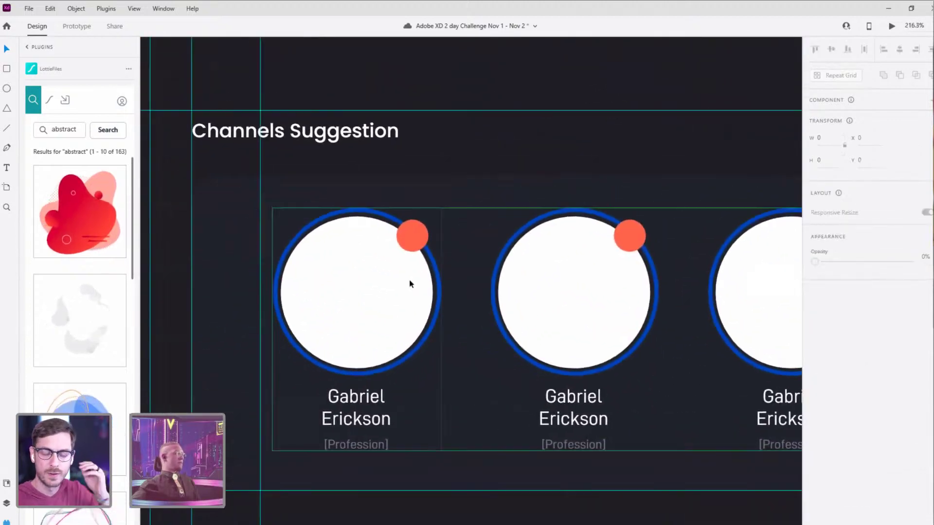
{"action": "scroll", "coordinate": [419, 233], "scroll_direction": "up", "scroll_amount": 3}
{"action": "double_click", "coordinate": [416, 213]}
{"action": "left_click", "coordinate": [416, 217]}
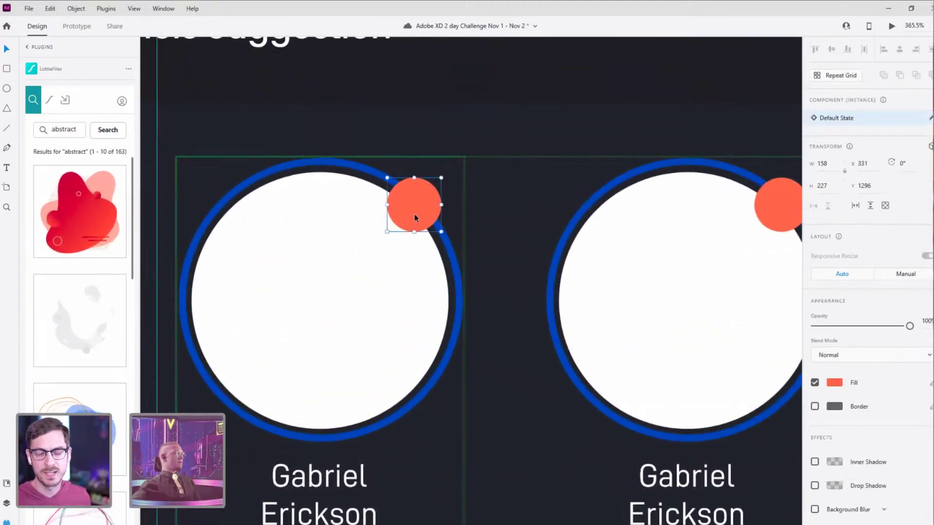
{"action": "key", "text": "Escape"}
{"action": "key", "text": "Escape"}
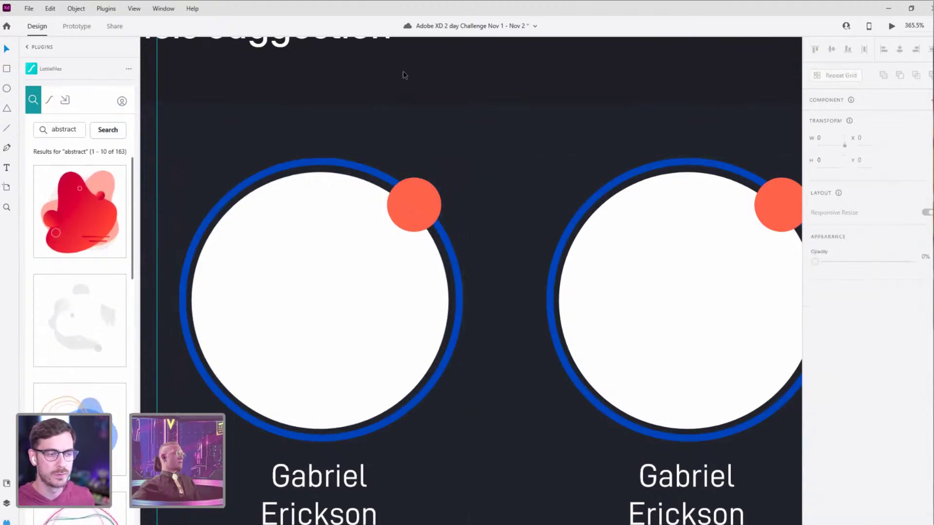
Step: Select the Repeat Grid of channel avatars and save the document
{"action": "scroll", "coordinate": [404, 74], "scroll_direction": "down", "scroll_amount": 5}
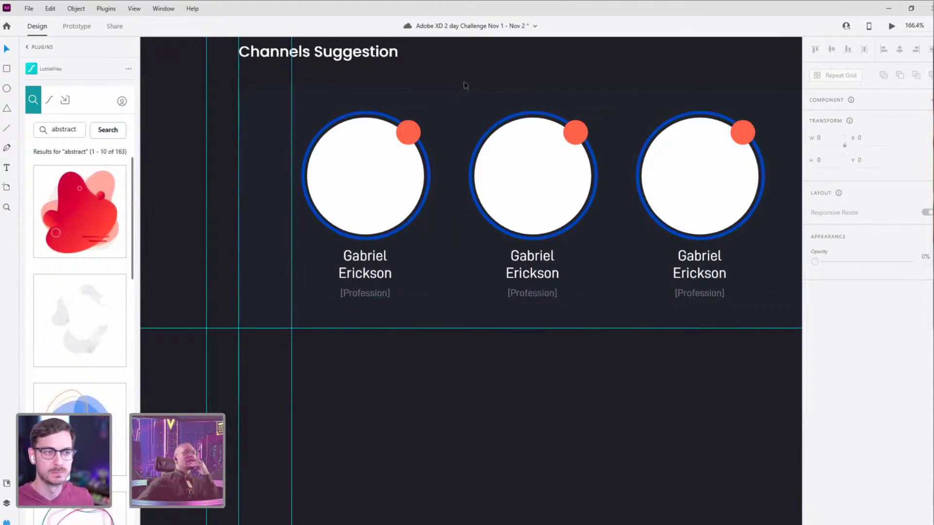
{"action": "left_click", "coordinate": [404, 148]}
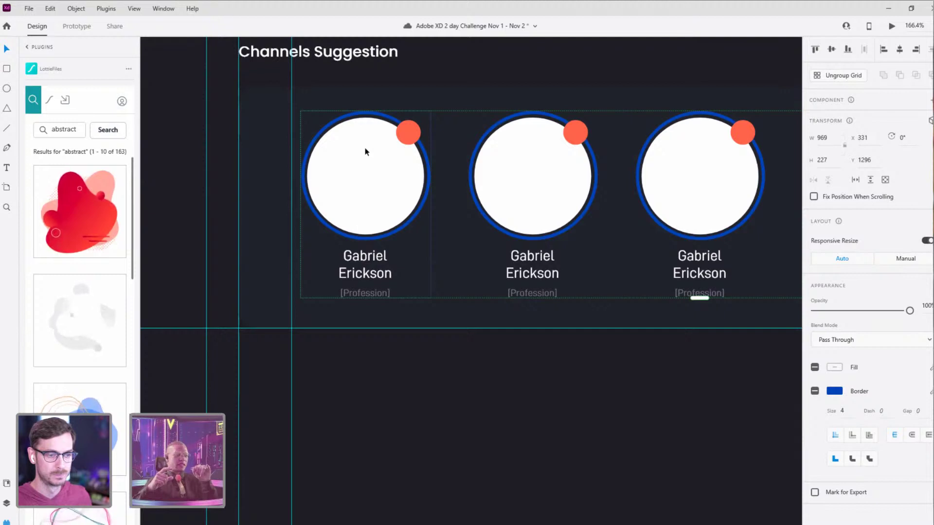
{"action": "key", "text": "ctrl+s"}
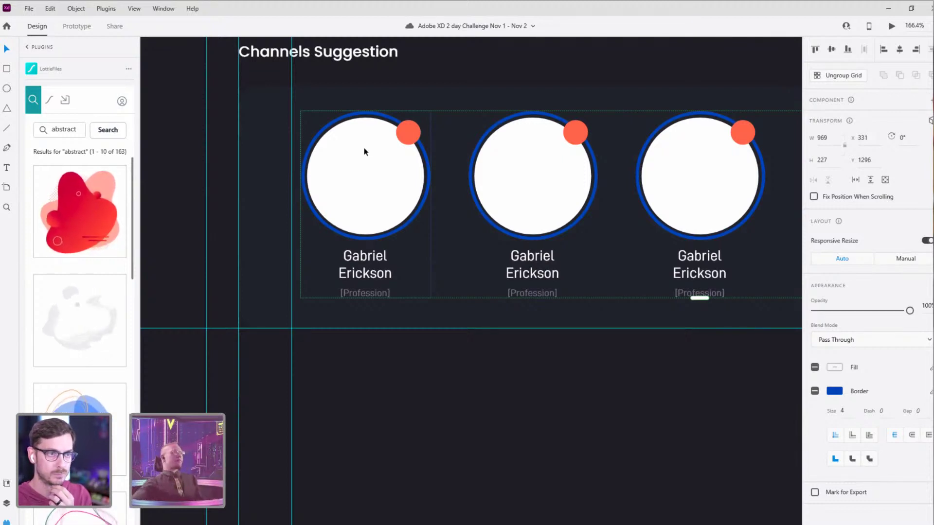
{"action": "double_click", "coordinate": [367, 206]}
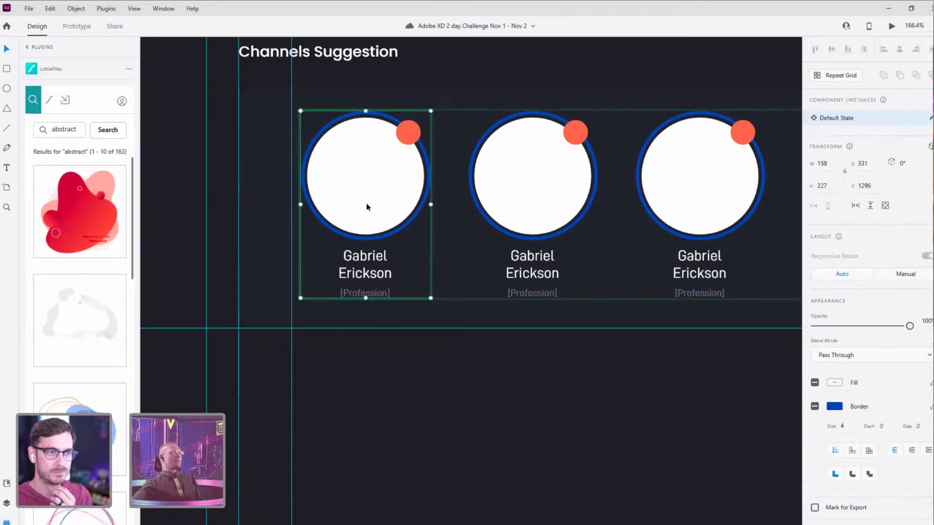
{"action": "scroll", "coordinate": [476, 269], "scroll_direction": "down", "scroll_amount": 3}
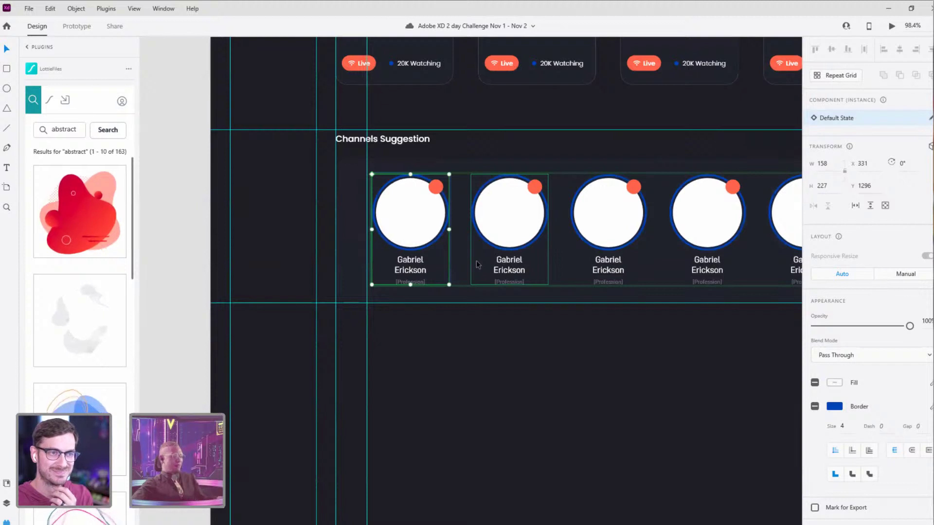
{"action": "left_click", "coordinate": [477, 153]}
{"action": "left_click", "coordinate": [421, 210]}
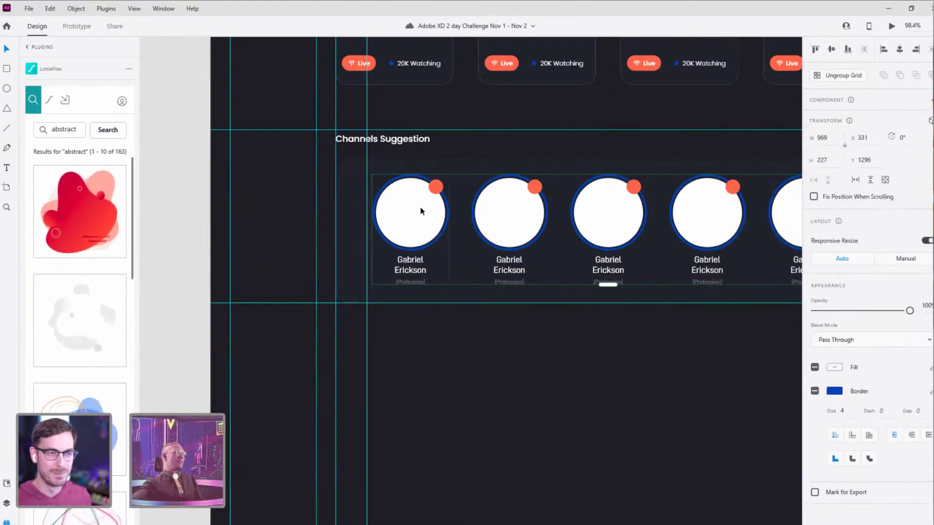
Step: Examine the orange badge and the editing options of the first avatar instance in the Channels Suggestion Repeat Grid
{"action": "mouse_move", "coordinate": [451, 194]}
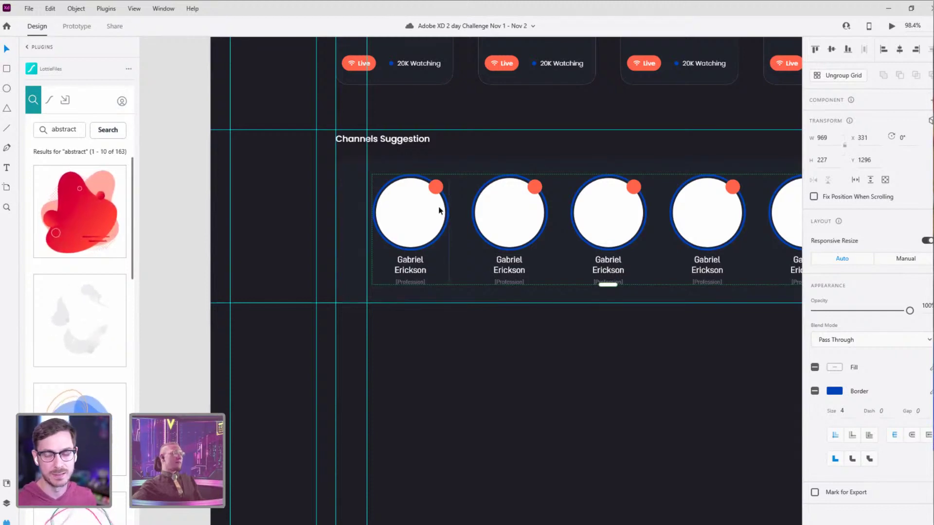
{"action": "scroll", "coordinate": [441, 209], "scroll_direction": "up", "scroll_amount": 5}
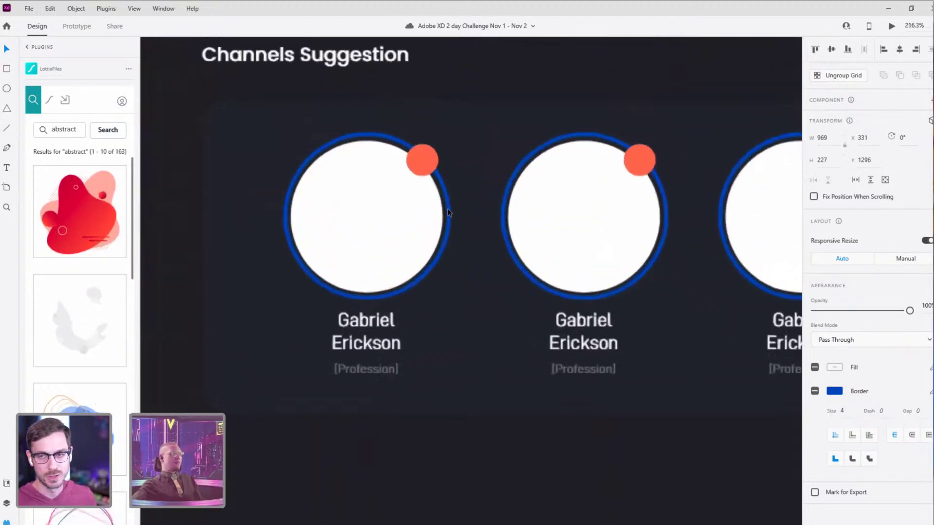
{"action": "double_click", "coordinate": [428, 162]}
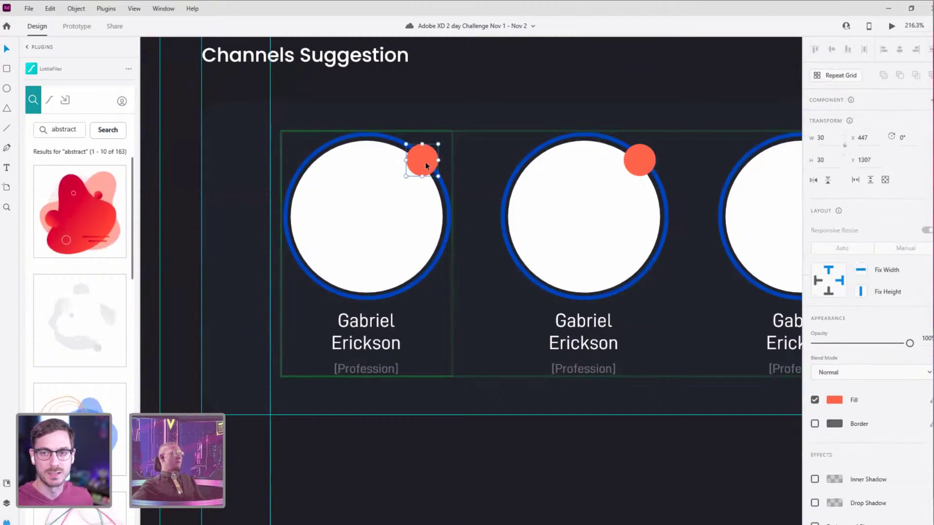
{"action": "key", "text": "Escape"}
{"action": "right_click", "coordinate": [357, 207]}
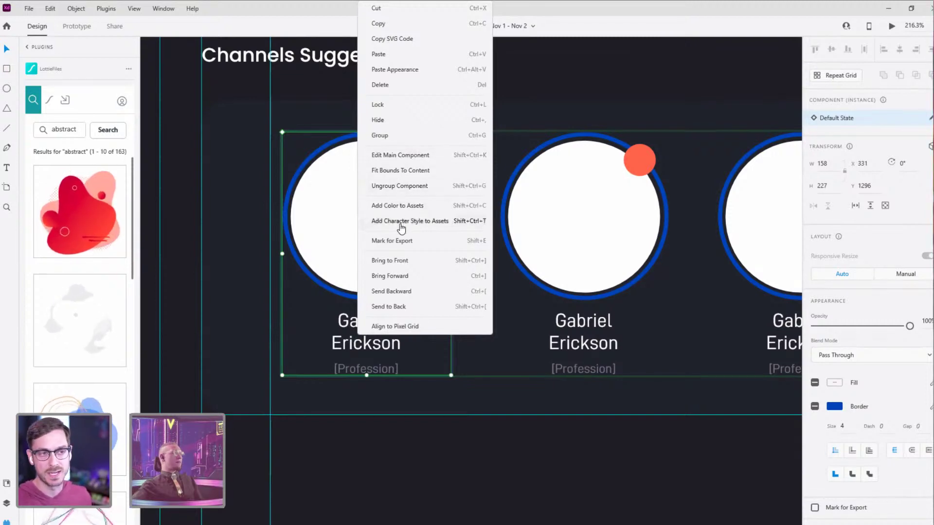
{"action": "scroll", "coordinate": [557, 83], "scroll_direction": "down", "scroll_amount": 5}
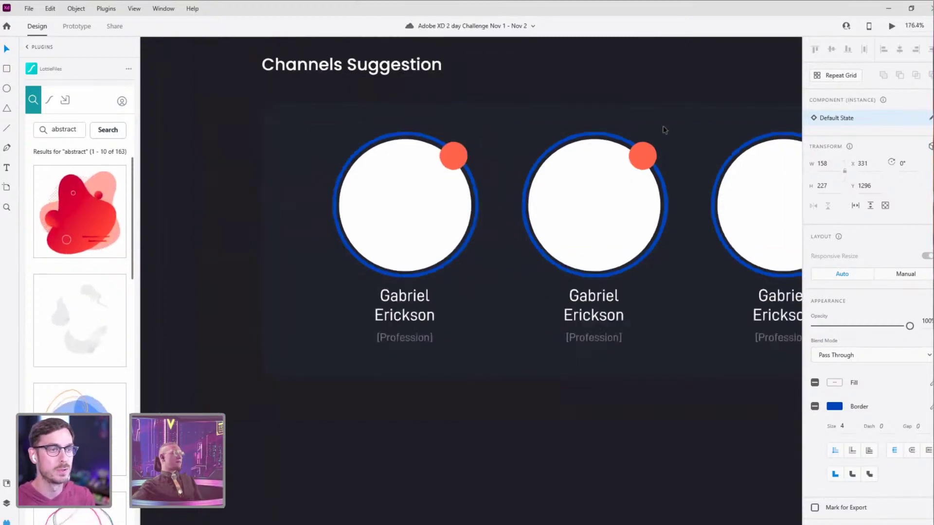
{"action": "scroll", "coordinate": [393, 232], "scroll_direction": "right", "scroll_amount": 3}
{"action": "scroll", "coordinate": [407, 225], "scroll_direction": "left", "scroll_amount": 1}
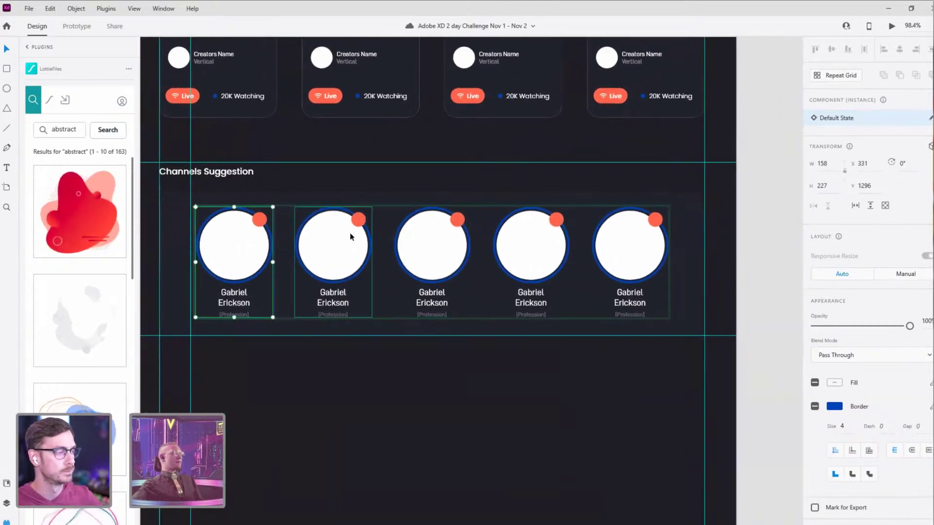
{"action": "left_click", "coordinate": [349, 217]}
{"action": "key", "text": "Escape"}
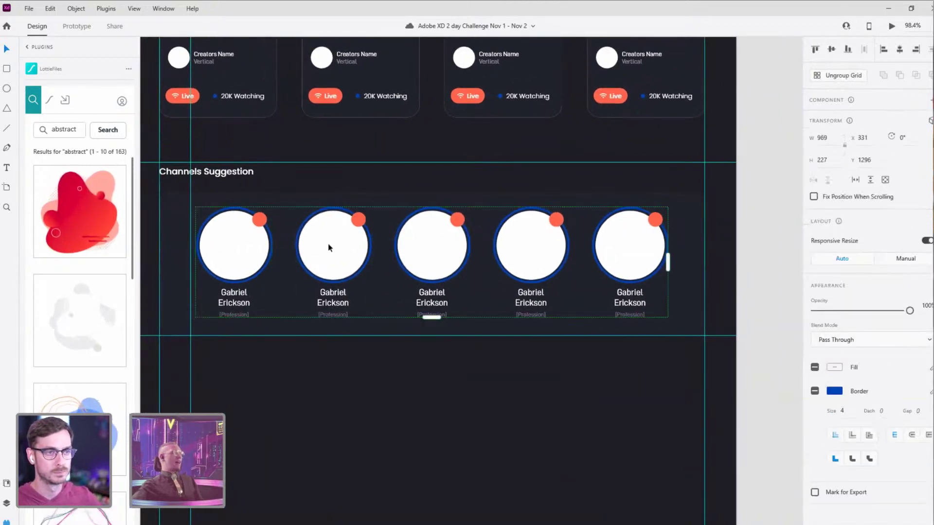
Step: Try to ungroup the first avatar component inside the Channels Suggestion Repeat Grid
{"action": "double_click", "coordinate": [238, 251]}
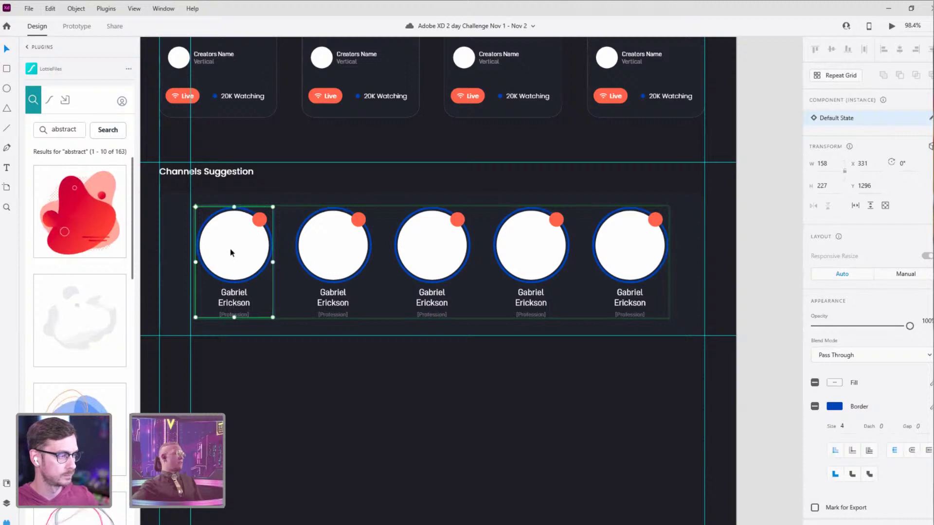
{"action": "right_click", "coordinate": [230, 249]}
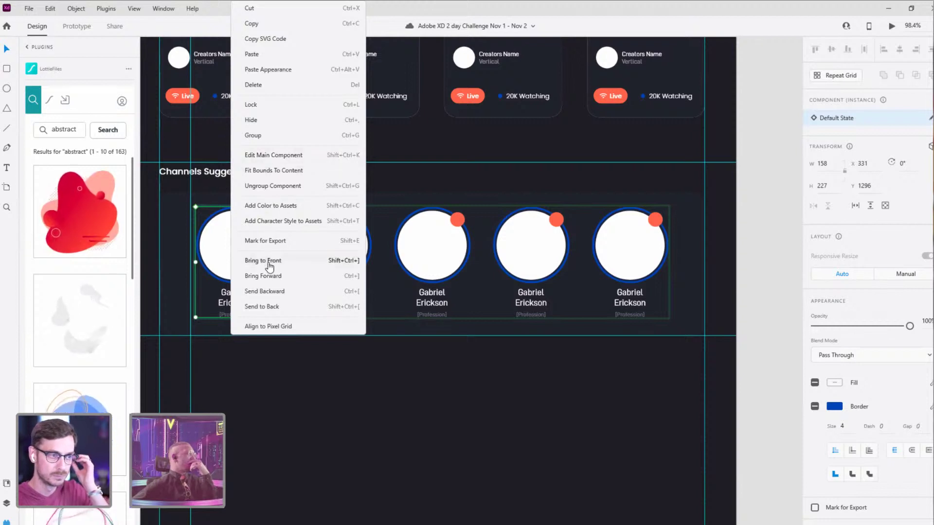
{"action": "left_click", "coordinate": [423, 250]}
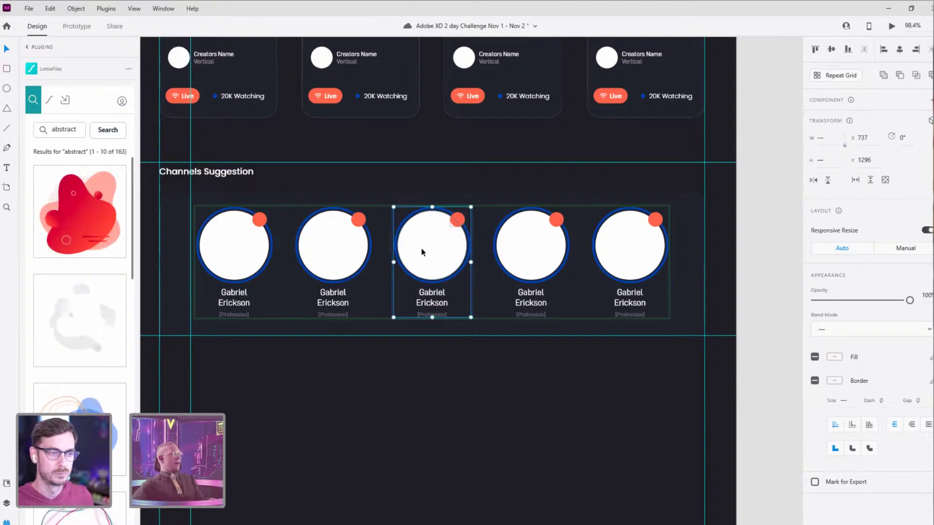
Step: Undo the avatar Repeat Grid and the trial move back to the single main avatar component
{"action": "key", "text": "ctrl+z"}
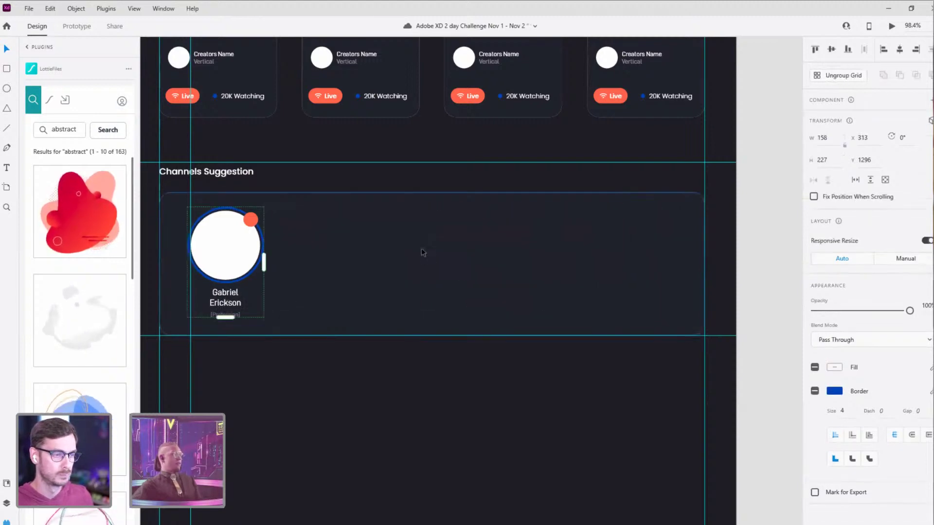
{"action": "left_click_drag", "start_coordinate": [214, 238], "coordinate": [242, 236]}
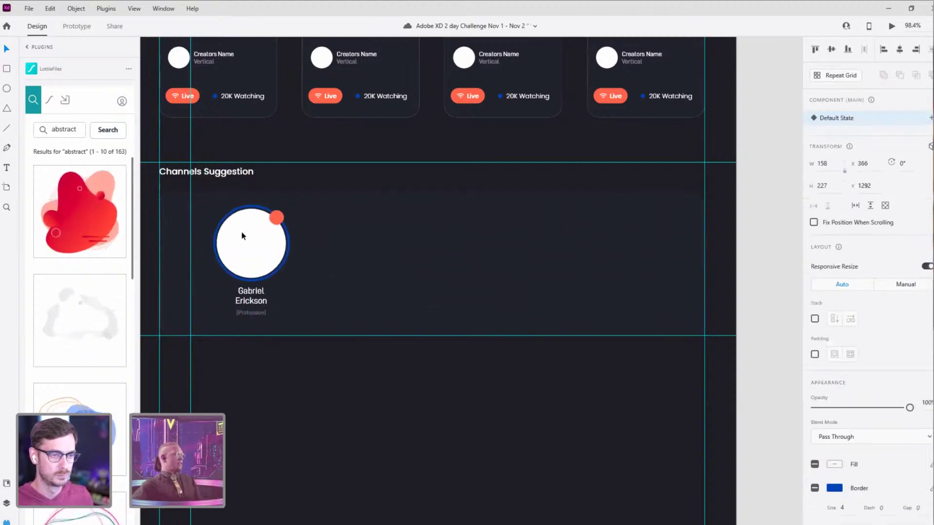
{"action": "key", "text": "ctrl+z"}
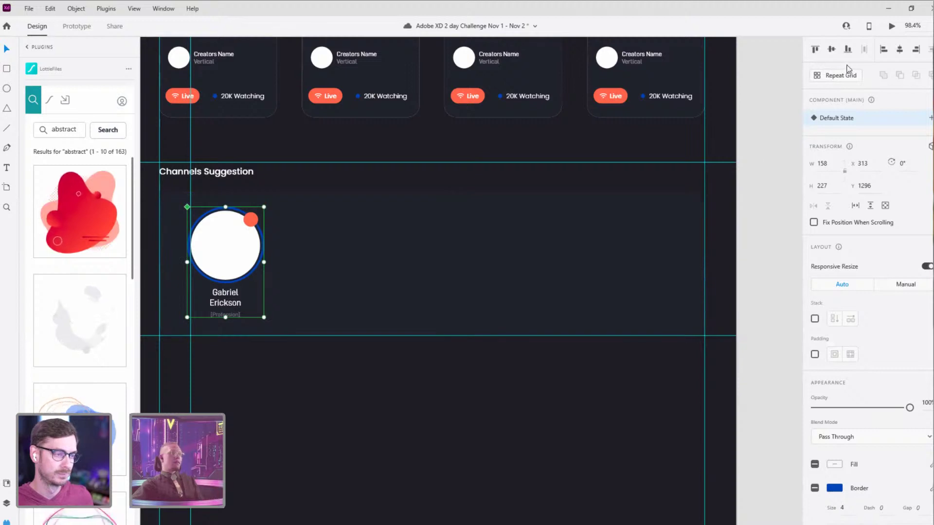
Step: Repeat the main avatar component horizontally into five closely spaced channels and select the first instance
{"action": "key", "text": "ctrl+r"}
{"action": "left_click_drag", "start_coordinate": [263, 265], "coordinate": [611, 262]}
{"action": "double_click", "coordinate": [201, 256]}
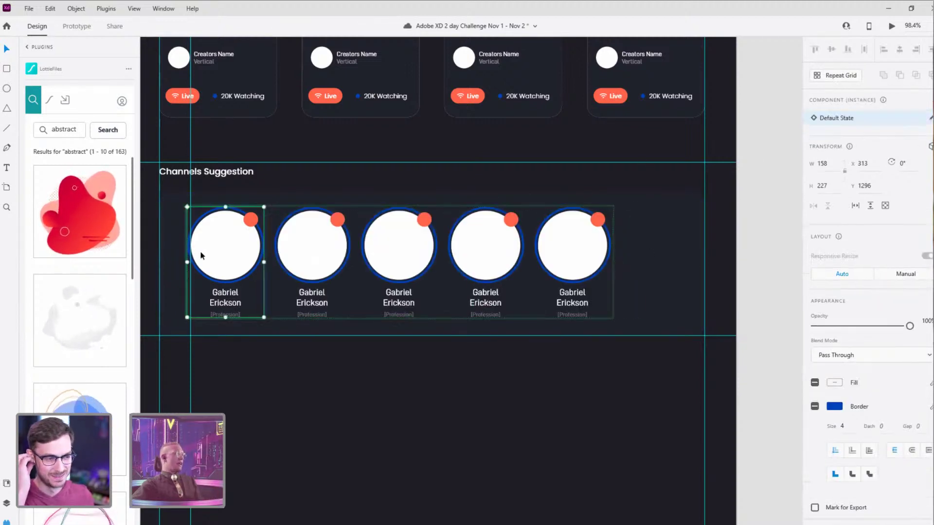
{"action": "left_click", "coordinate": [208, 197]}
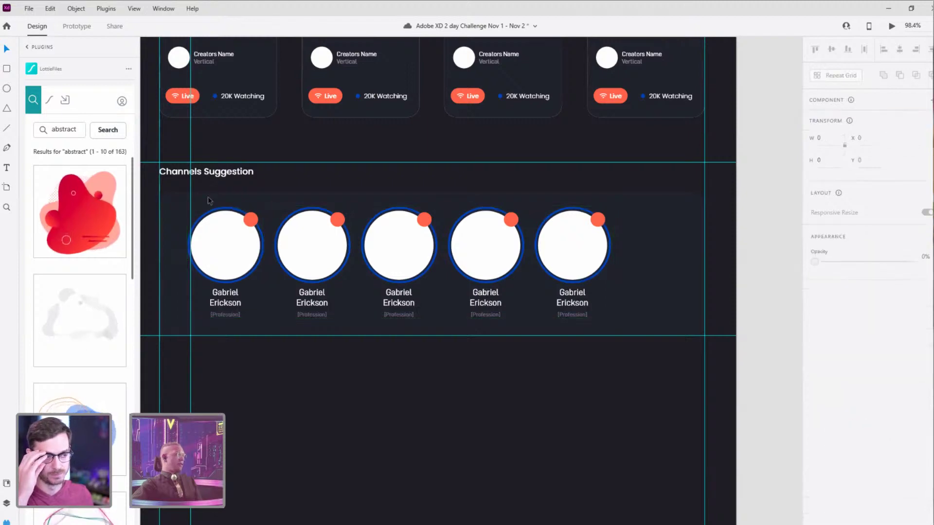
{"action": "double_click", "coordinate": [207, 240]}
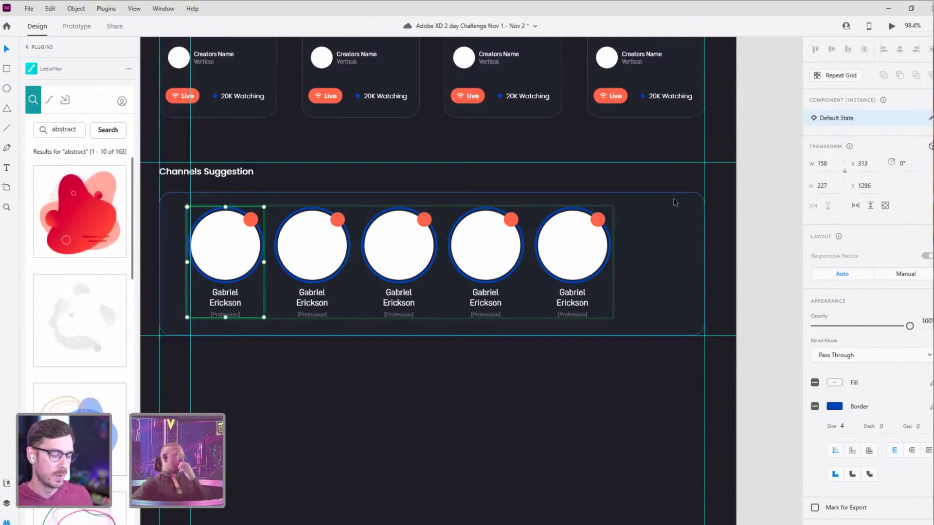
Step: Save the document and undo the five-channel Repeat Grid
{"action": "scroll", "coordinate": [730, 195], "scroll_direction": "down", "scroll_amount": 5}
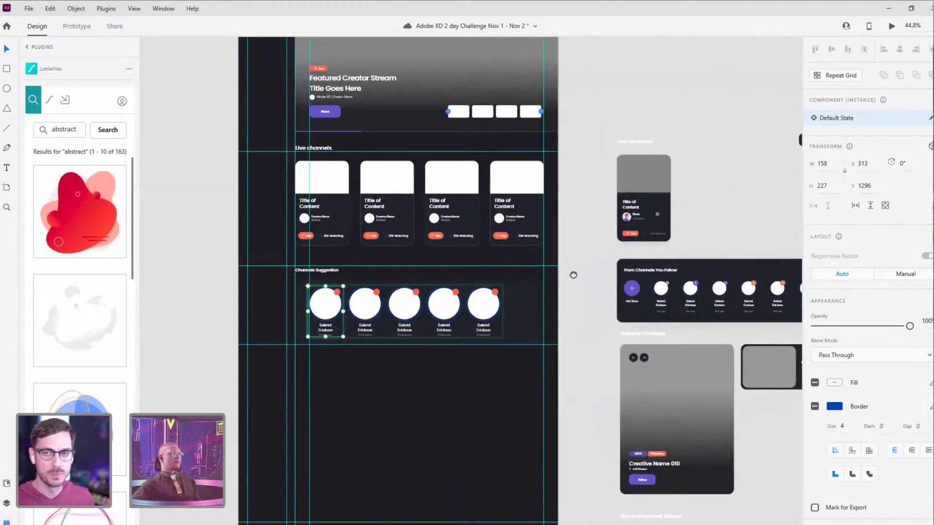
{"action": "scroll", "coordinate": [569, 266], "scroll_direction": "down", "scroll_amount": 2}
{"action": "scroll", "coordinate": [457, 277], "scroll_direction": "up", "scroll_amount": 5}
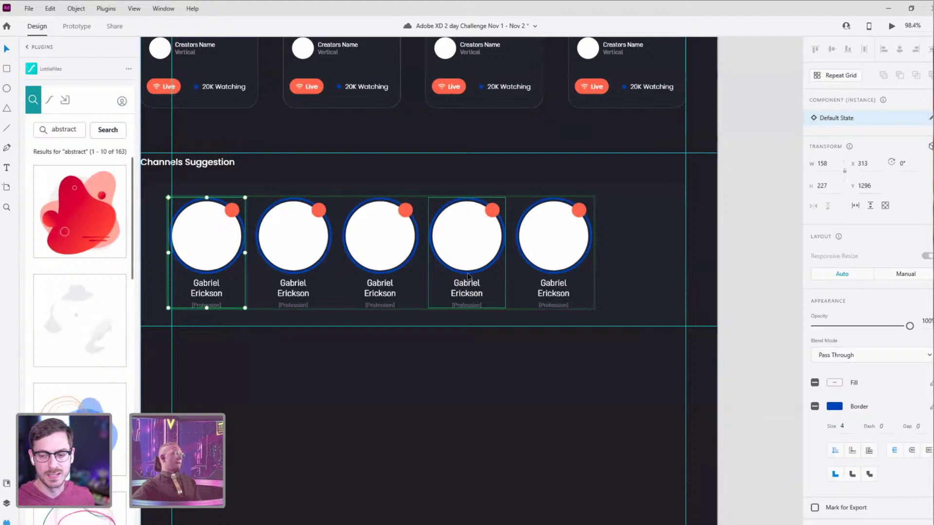
{"action": "key", "text": "ctrl+s"}
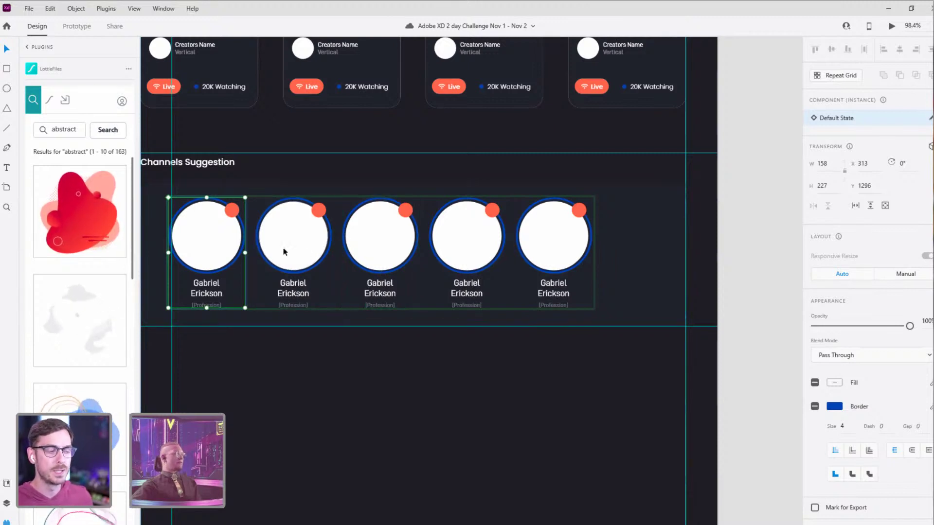
{"action": "key", "text": "ctrl+z"}
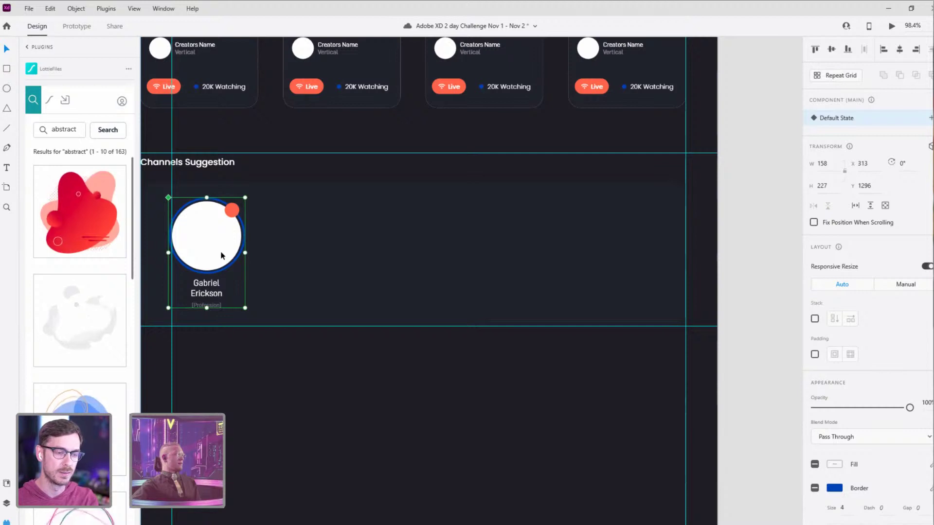
Step: Place the main avatar component on the pasteboard beside the artboard and repeat a copy horizontally across Channels Suggestion in a grid 919 wide
{"action": "scroll", "coordinate": [316, 251], "scroll_direction": "down", "scroll_amount": 4}
{"action": "right_click", "coordinate": [272, 249]}
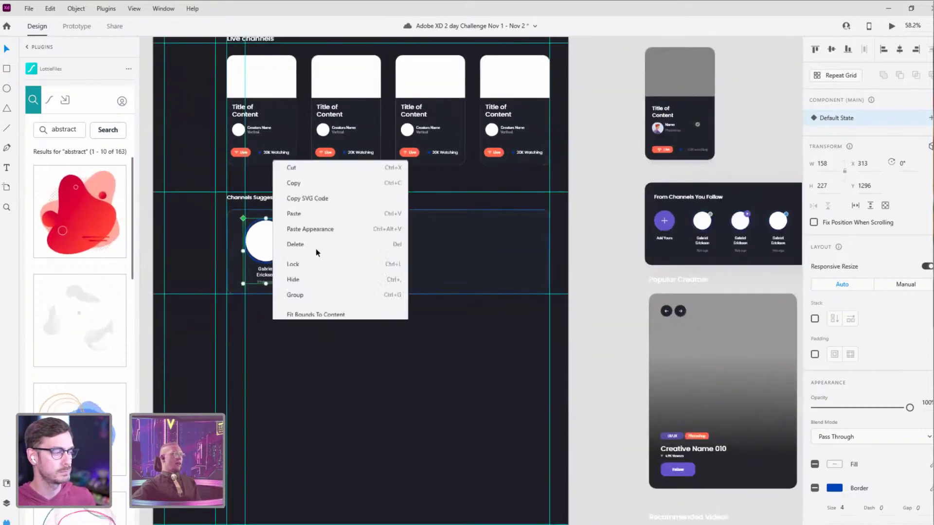
{"action": "left_click", "coordinate": [368, 360]}
{"action": "scroll", "coordinate": [426, 335], "scroll_direction": "left", "scroll_amount": 5}
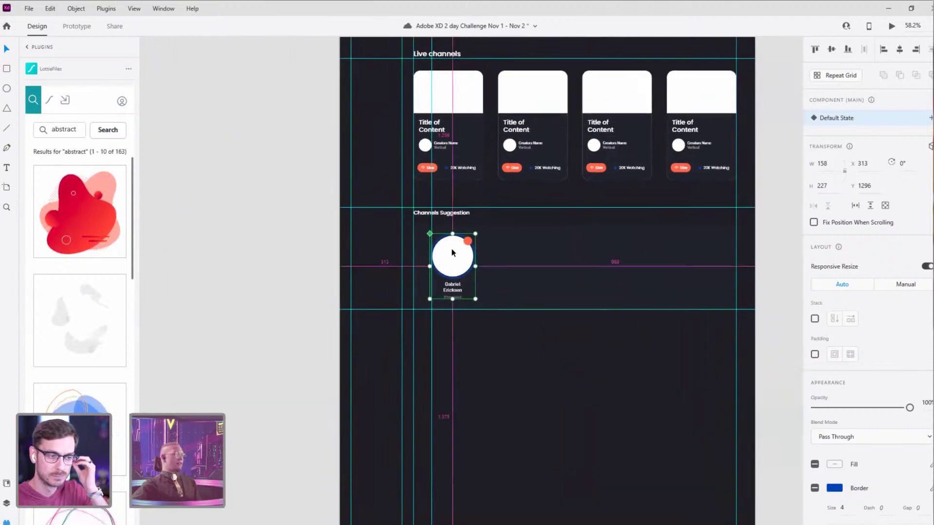
{"action": "left_click_drag", "start_coordinate": [451, 253], "coordinate": [204, 264]}
{"action": "left_click_drag", "start_coordinate": [204, 263], "coordinate": [700, 265]}
{"action": "key", "text": "ctrl+r"}
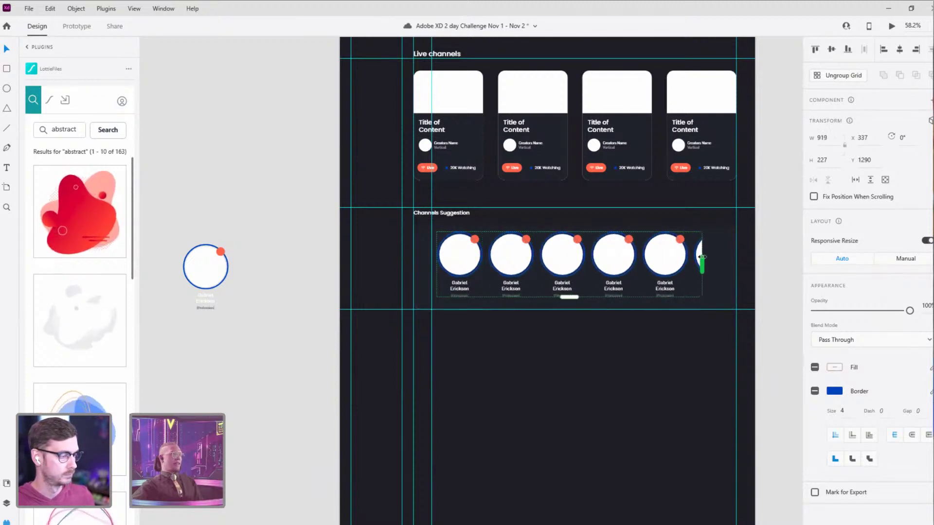
Step: Try moving the orange badge inside the main avatar component on the pasteboard, and undo the move
{"action": "left_click", "coordinate": [220, 253]}
{"action": "double_click", "coordinate": [221, 252]}
{"action": "left_click_drag", "start_coordinate": [221, 251], "coordinate": [205, 267]}
{"action": "key", "text": "ctrl+z"}
Step: Nudge the Repeat Grid of avatars left to X 320 in the Channels Suggestion panel
{"action": "scroll", "coordinate": [559, 314], "scroll_direction": "up", "scroll_amount": 5}
{"action": "left_click", "coordinate": [354, 233]}
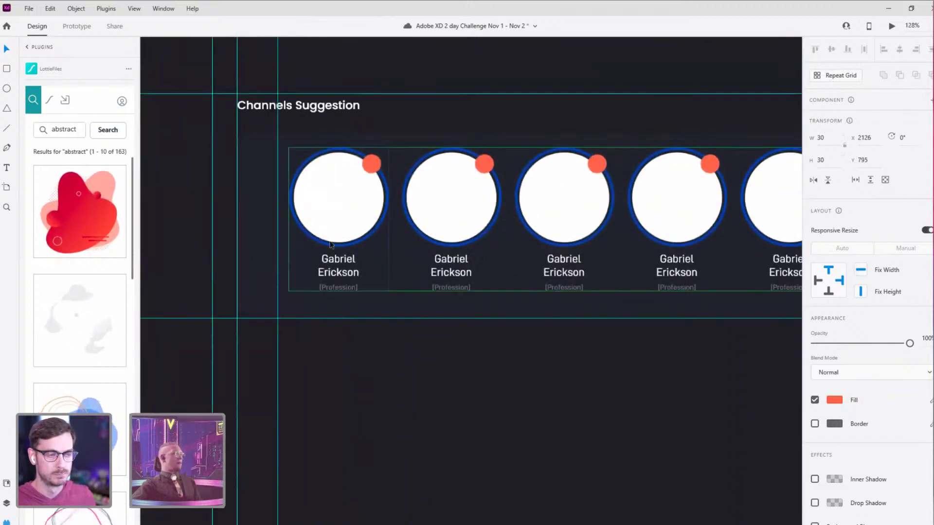
{"action": "key", "text": "shift+Left"}
{"action": "key", "text": "shift+Left"}
{"action": "scroll", "coordinate": [352, 236], "scroll_direction": "down", "scroll_amount": 3}
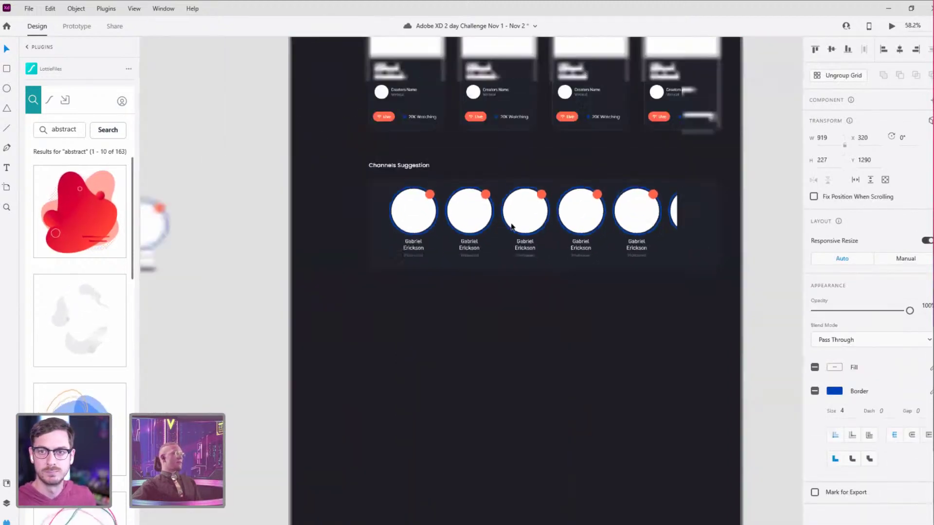
Step: Enlarge the orange badge of the main avatar component on the pasteboard to 40 by 40 around its center
{"action": "scroll", "coordinate": [312, 224], "scroll_direction": "up", "scroll_amount": 5}
{"action": "double_click", "coordinate": [368, 222]}
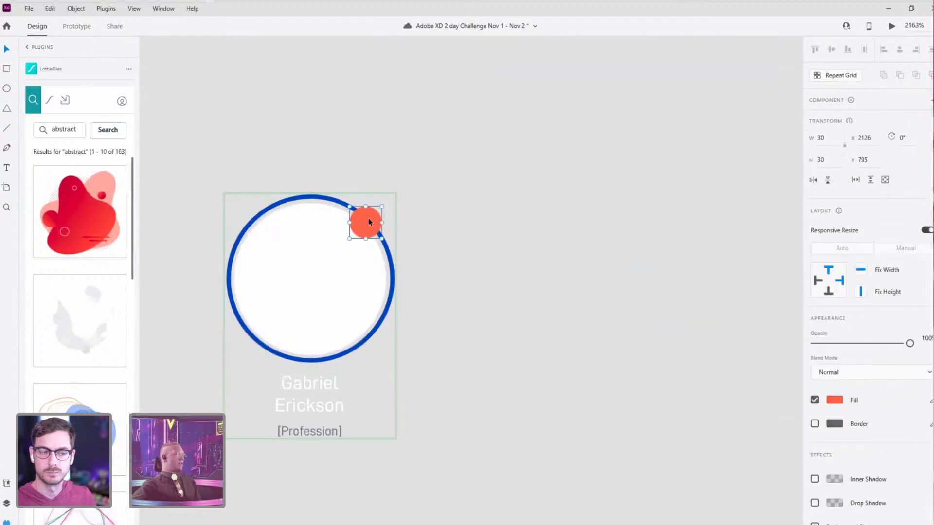
{"action": "left_click_drag", "start_coordinate": [389, 201], "coordinate": [391, 200]}
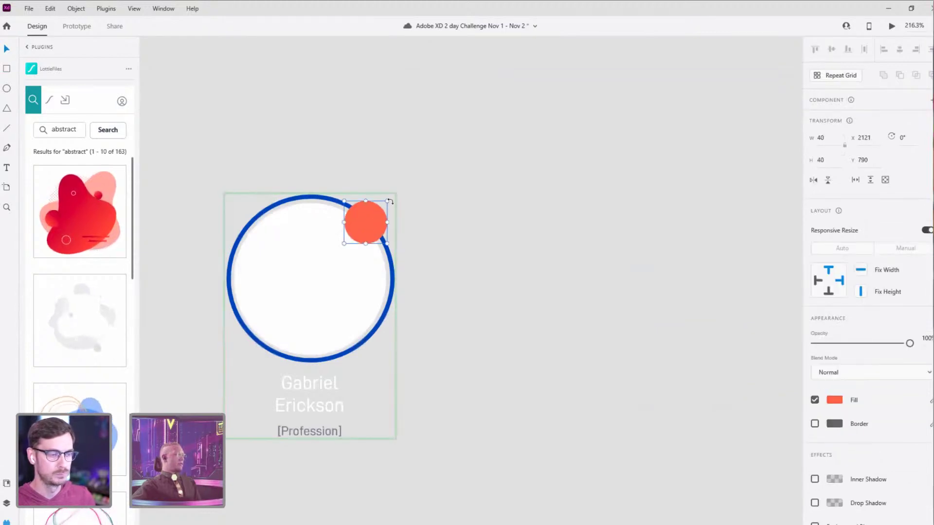
Step: Change the badge's fill to the saved purple swatch and reselect the badge inside the main component
{"action": "left_click", "coordinate": [834, 400]}
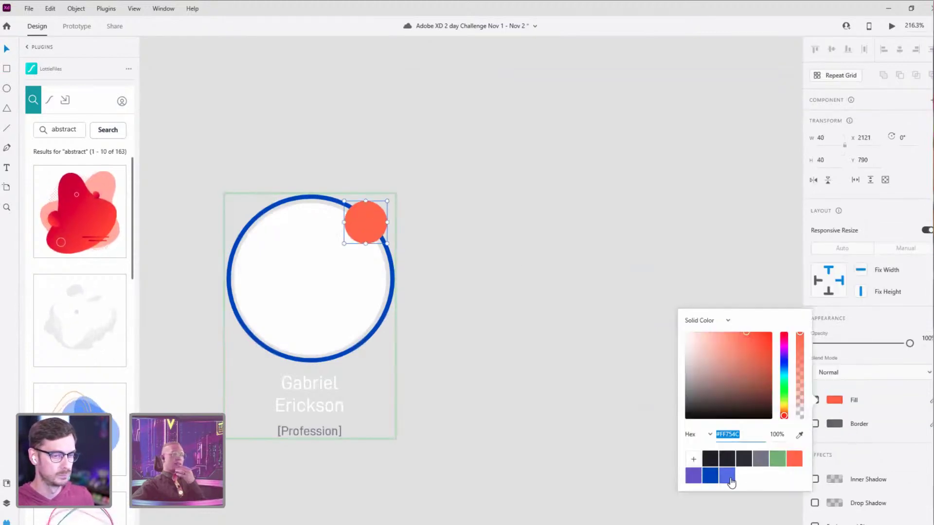
{"action": "left_click", "coordinate": [692, 475]}
{"action": "left_click", "coordinate": [439, 271]}
{"action": "left_click", "coordinate": [360, 219]}
{"action": "double_click", "coordinate": [360, 219]}
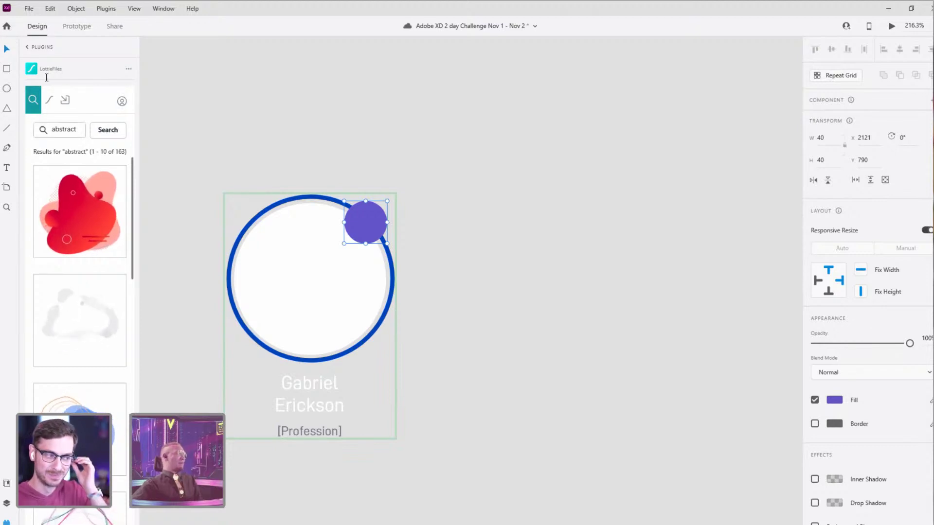
Step: Open the Icons 4 Design plugin and search its icons for "plus"
{"action": "left_click", "coordinate": [7, 504]}
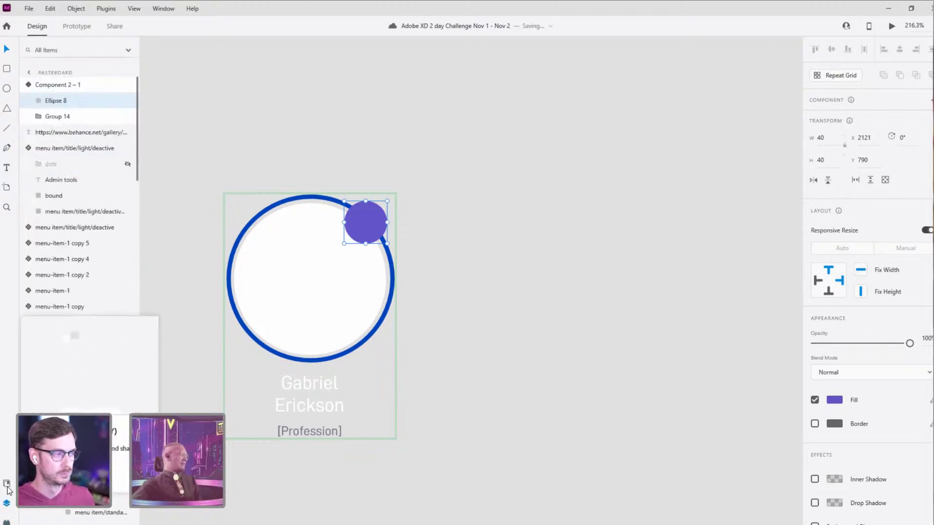
{"action": "left_click", "coordinate": [6, 521]}
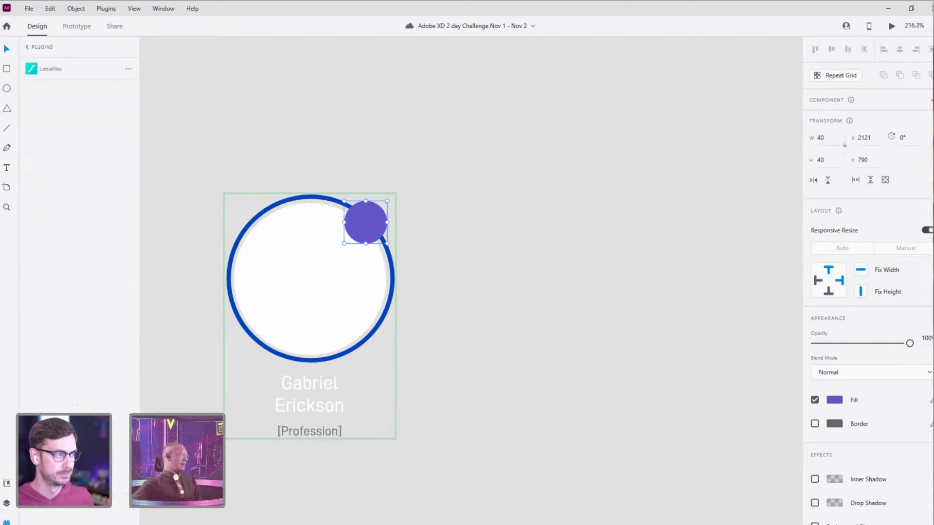
{"action": "left_click", "coordinate": [51, 69]}
{"action": "left_click", "coordinate": [28, 48]}
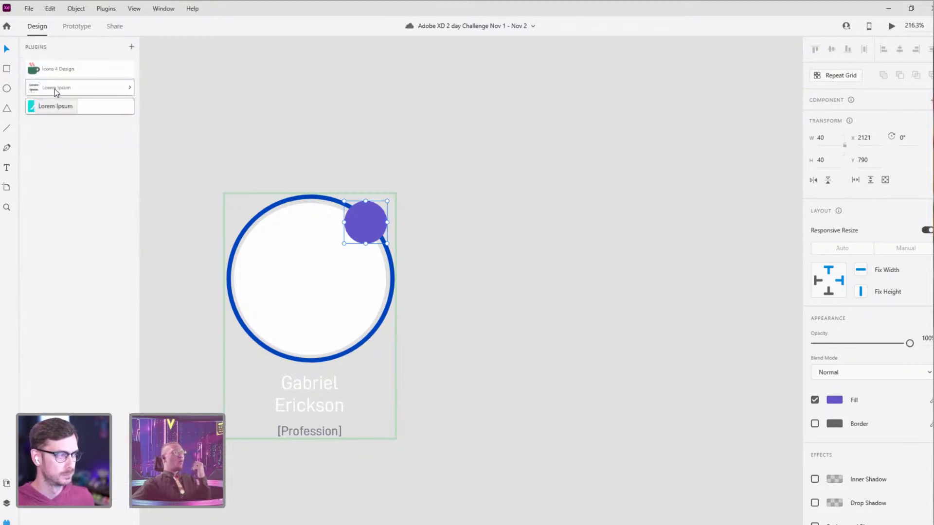
{"action": "left_click", "coordinate": [63, 69]}
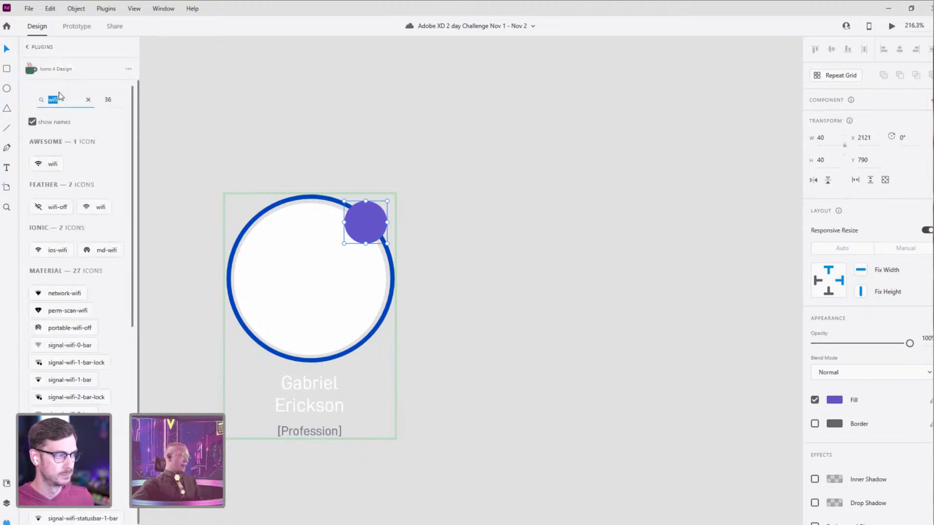
{"action": "type", "text": "t"}
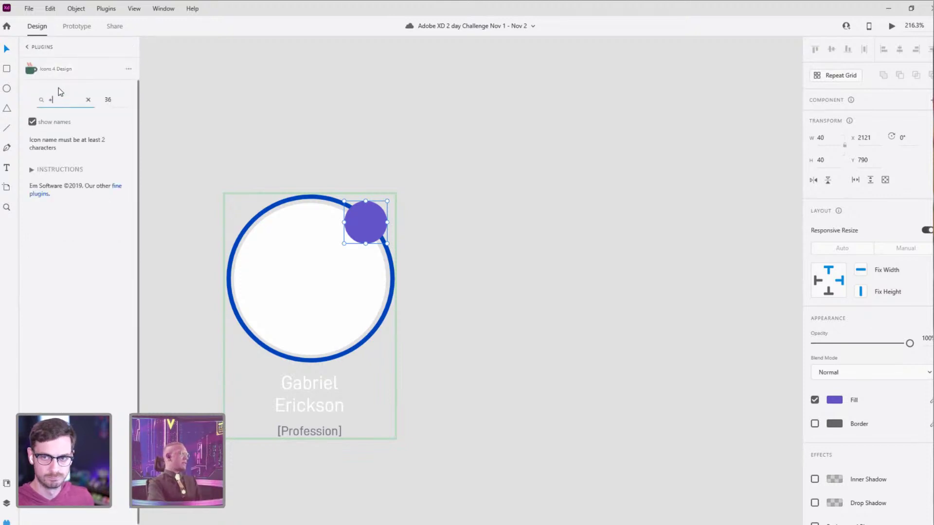
{"action": "key", "text": "BackSpace"}
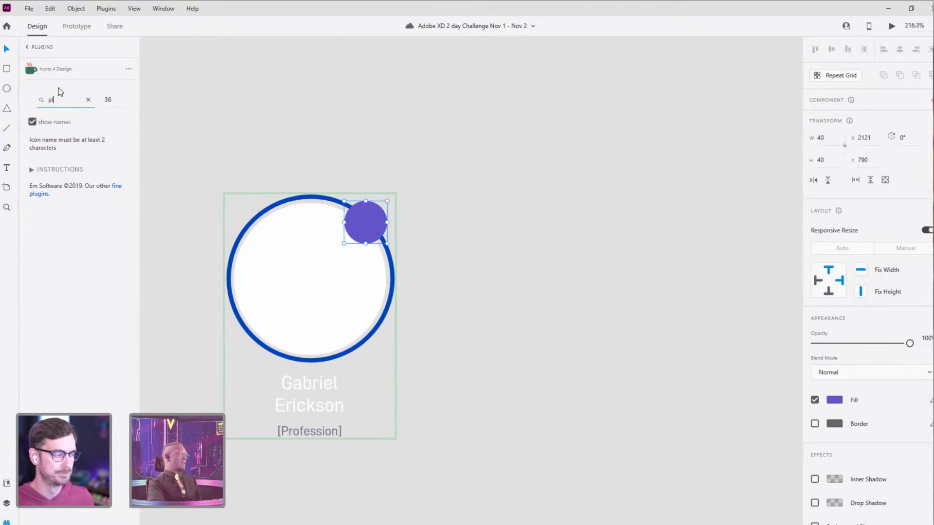
{"action": "type", "text": "plus"}
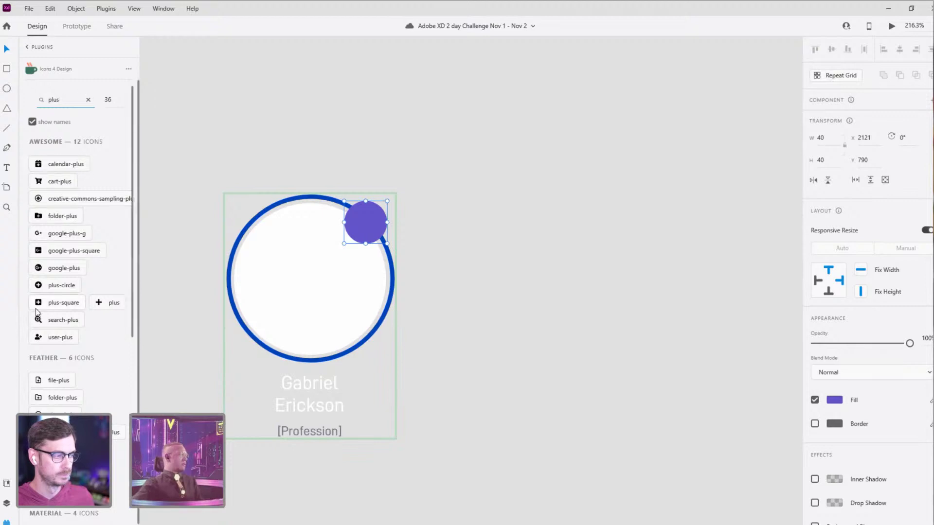
Step: Insert the Feather plus icon into the main avatar component and center it on the purple badge
{"action": "left_click", "coordinate": [121, 432]}
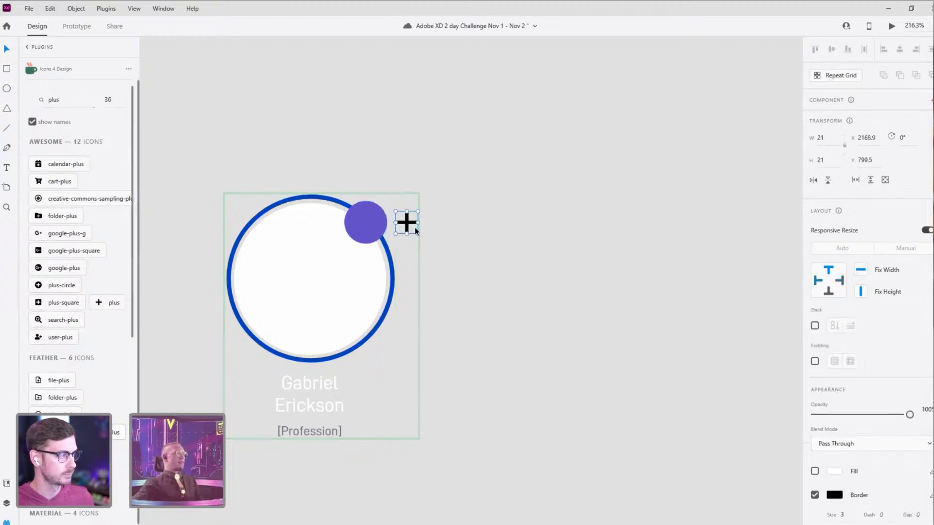
{"action": "scroll", "coordinate": [408, 222], "scroll_direction": "up", "scroll_amount": 5}
{"action": "left_click_drag", "start_coordinate": [408, 223], "coordinate": [290, 223]}
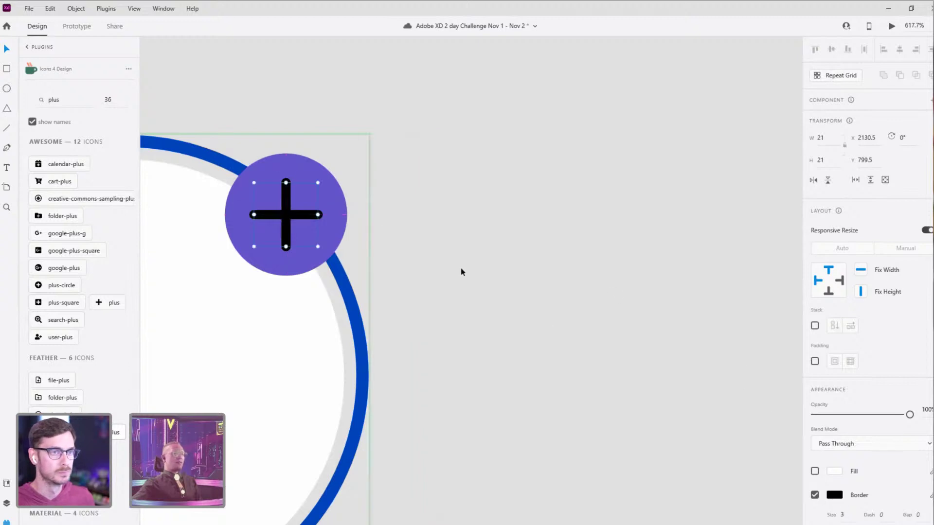
Step: Change the plus icon's border color to white (fff)
{"action": "scroll", "coordinate": [452, 266], "scroll_direction": "down", "scroll_amount": 4}
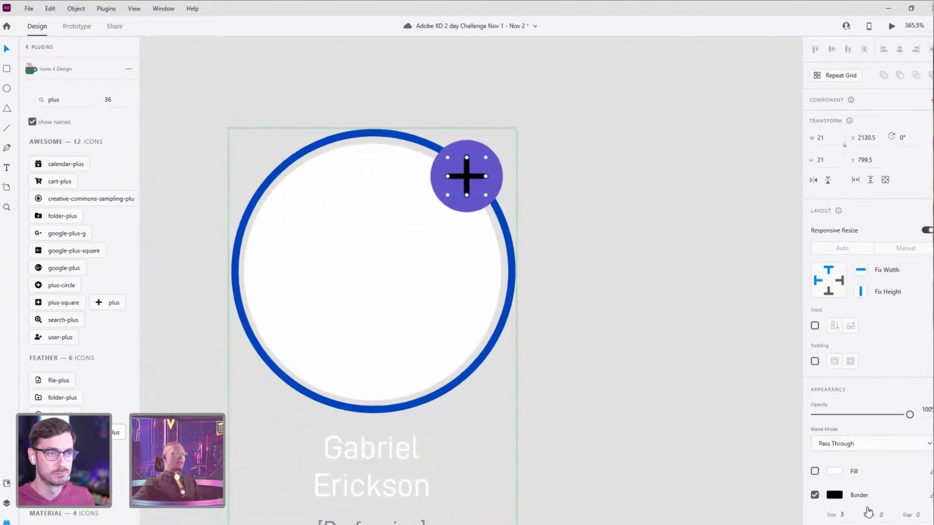
{"action": "left_click", "coordinate": [834, 496]}
{"action": "type", "text": "fff"}
{"action": "key", "text": "Return"}
{"action": "left_click", "coordinate": [623, 229]}
{"action": "left_click", "coordinate": [455, 155]}
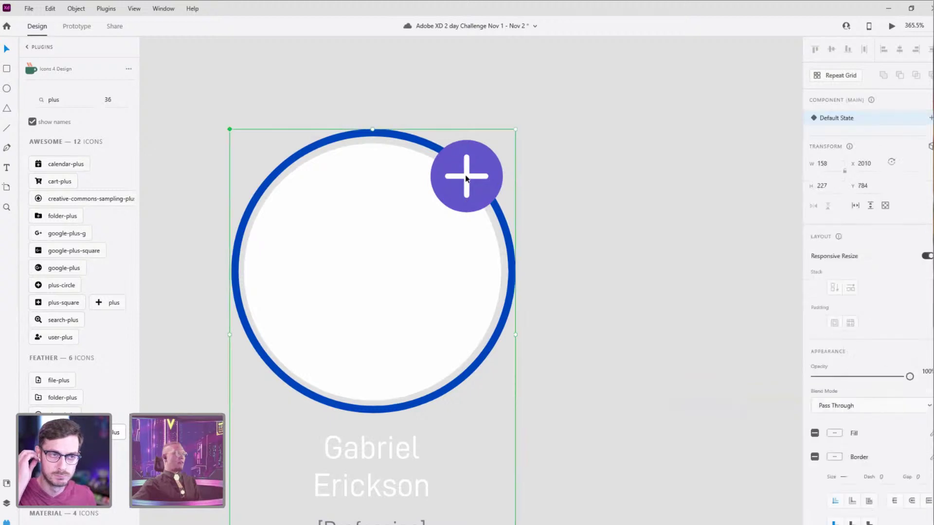
Step: Delete the plus icon and draw a vertical line about 19 px tall inside the badge instead
{"action": "double_click", "coordinate": [479, 164]}
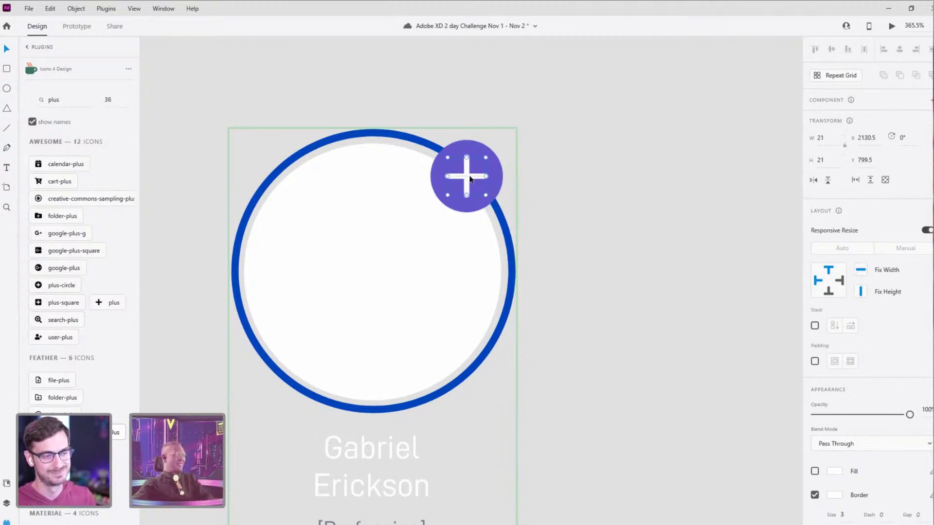
{"action": "key", "text": "Delete"}
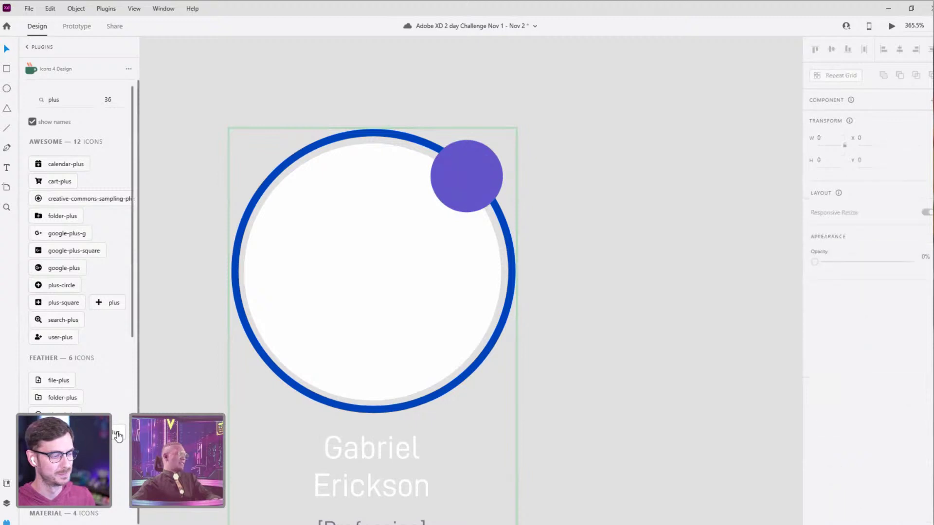
{"action": "key", "text": "l"}
{"action": "mouse_move", "coordinate": [466, 176]}
{"action": "left_mouse_down"}
{"action": "mouse_move", "coordinate": [502, 173]}
{"action": "mouse_move", "coordinate": [466, 211]}
{"action": "left_mouse_up"}
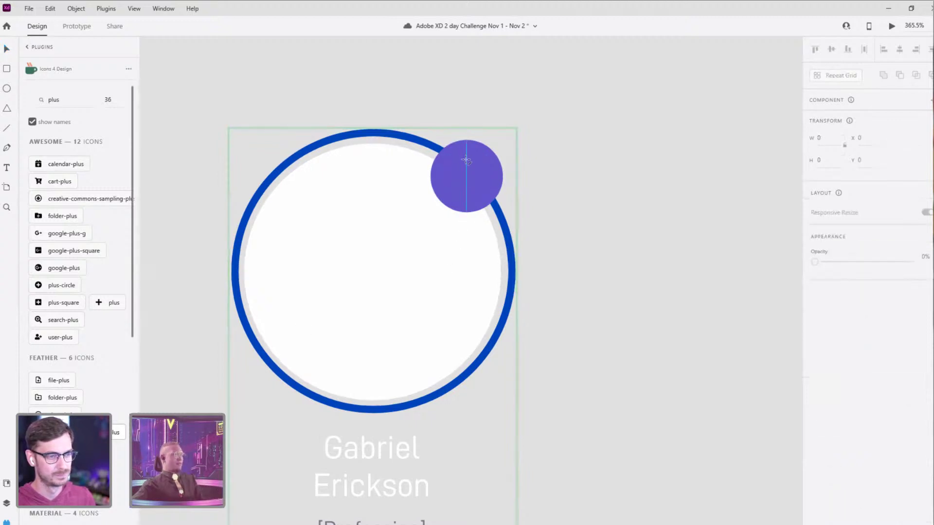
{"action": "key", "text": "v"}
{"action": "scroll", "coordinate": [472, 191], "scroll_direction": "up", "scroll_amount": 3}
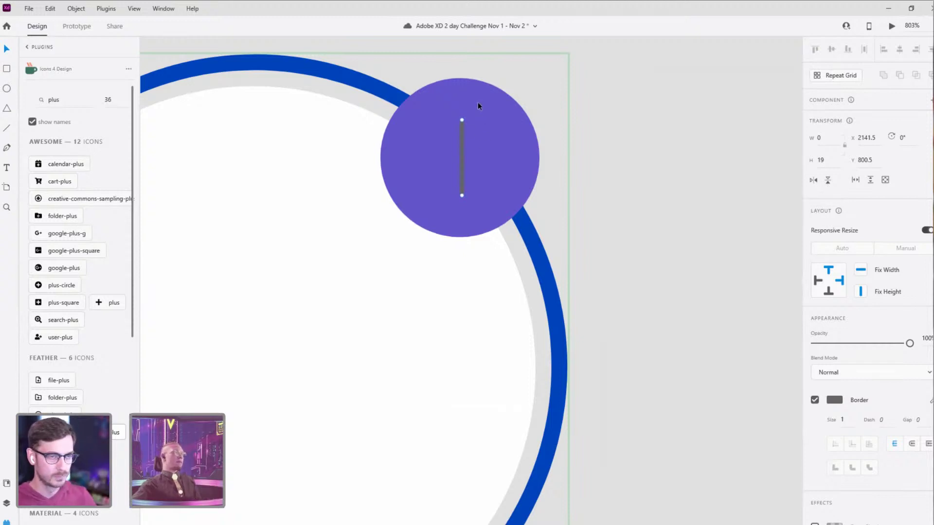
Step: Replace the line with a borderless white rectangle about 2 by 25 px standing upright in the badge
{"action": "key", "text": "Delete"}
{"action": "key", "text": "r"}
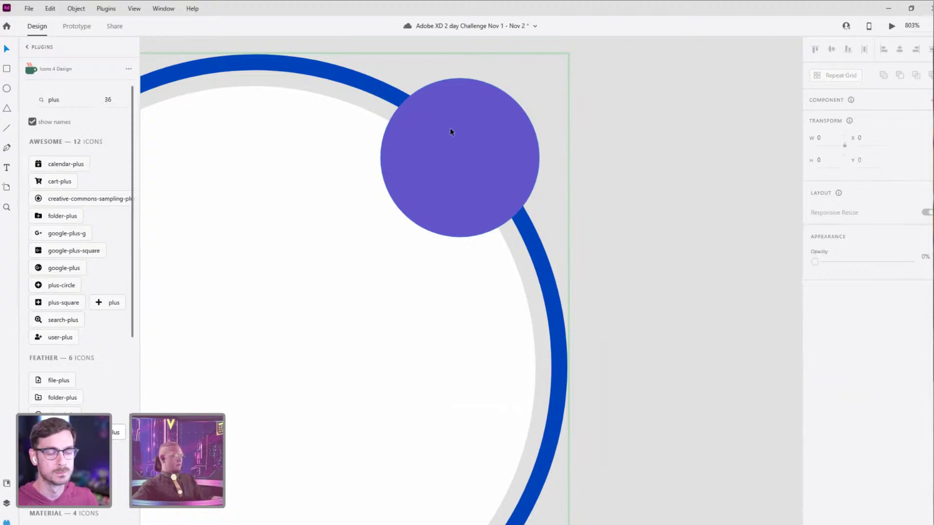
{"action": "left_click_drag", "start_coordinate": [456, 123], "coordinate": [454, 192]}
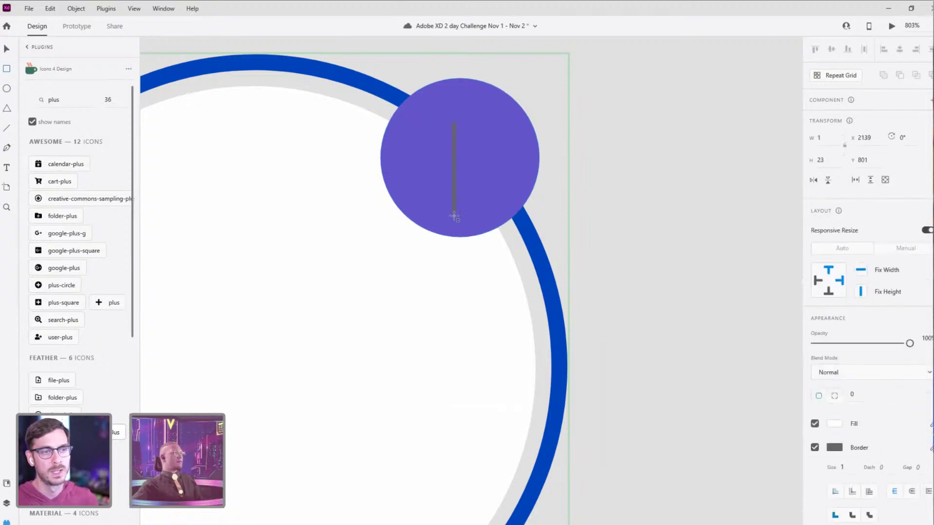
{"action": "left_click_drag", "start_coordinate": [464, 226], "coordinate": [462, 222]}
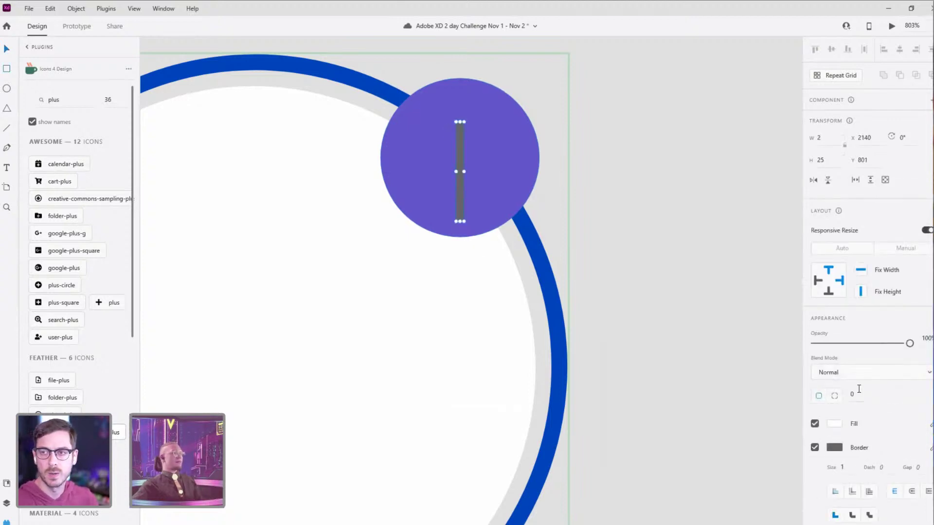
{"action": "left_click", "coordinate": [814, 447]}
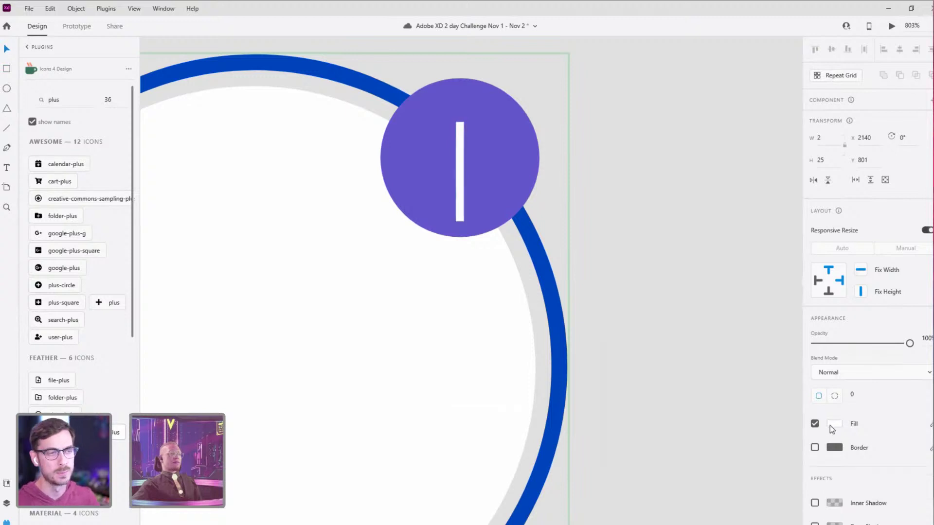
{"action": "left_click", "coordinate": [833, 424]}
{"action": "key", "text": "Escape"}
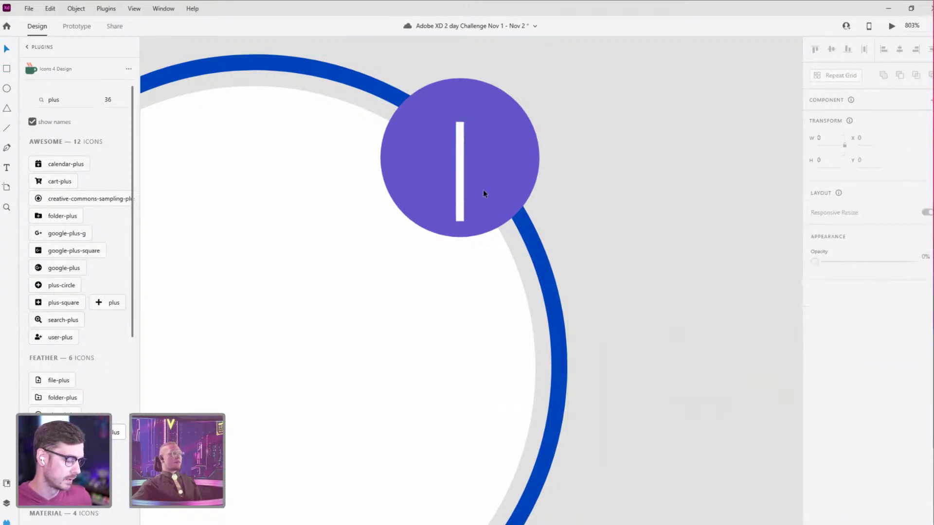
Step: Center the white bar vertically in the purple badge at Y 798, keeping it selected inside the component
{"action": "left_click", "coordinate": [460, 188]}
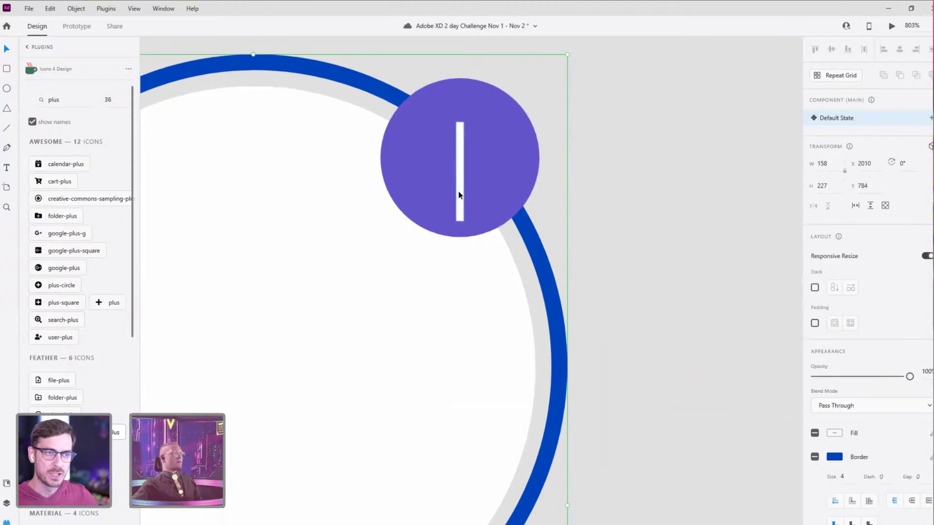
{"action": "double_click", "coordinate": [458, 191]}
{"action": "key", "text": "Delete"}
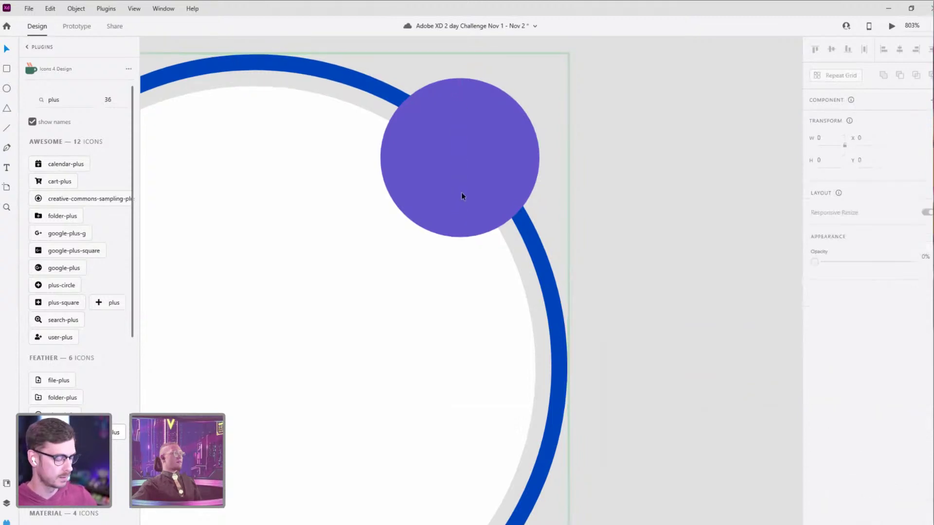
{"action": "left_click", "coordinate": [465, 171]}
{"action": "key", "text": "ctrl+z"}
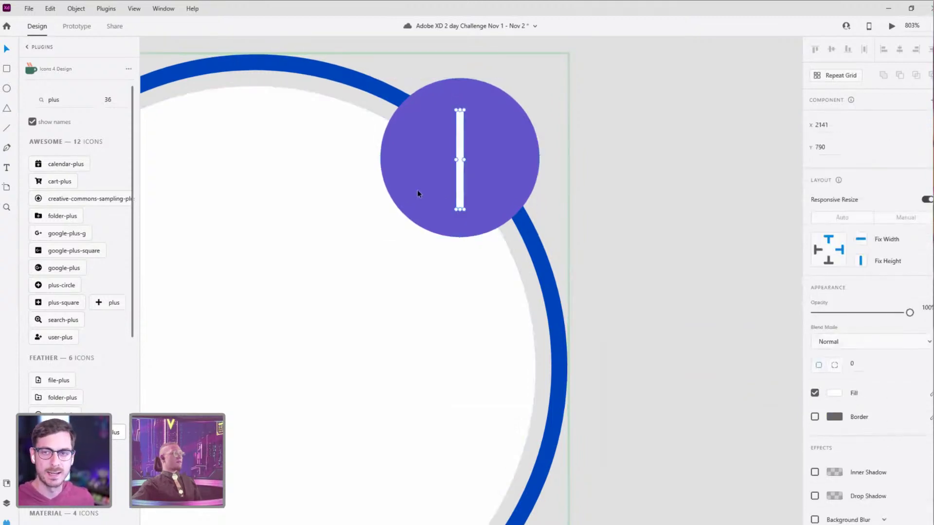
{"action": "left_click", "coordinate": [457, 168]}
{"action": "double_click", "coordinate": [457, 167]}
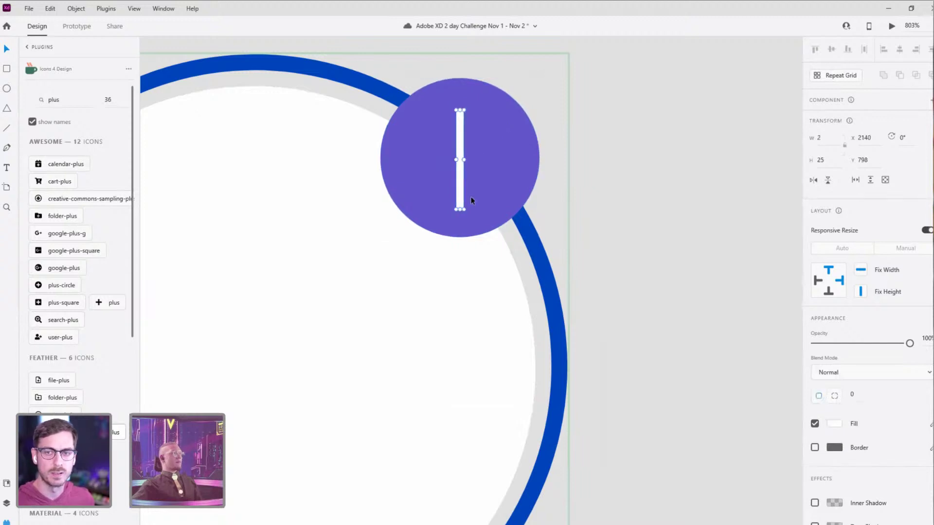
Step: Duplicate the white bar and rotate the copy a quarter turn to form a plus sign in the badge
{"action": "key", "text": "ctrl+d"}
{"action": "left_click_drag", "start_coordinate": [465, 214], "coordinate": [503, 158]}
{"action": "scroll", "coordinate": [630, 149], "scroll_direction": "down", "scroll_amount": 4}
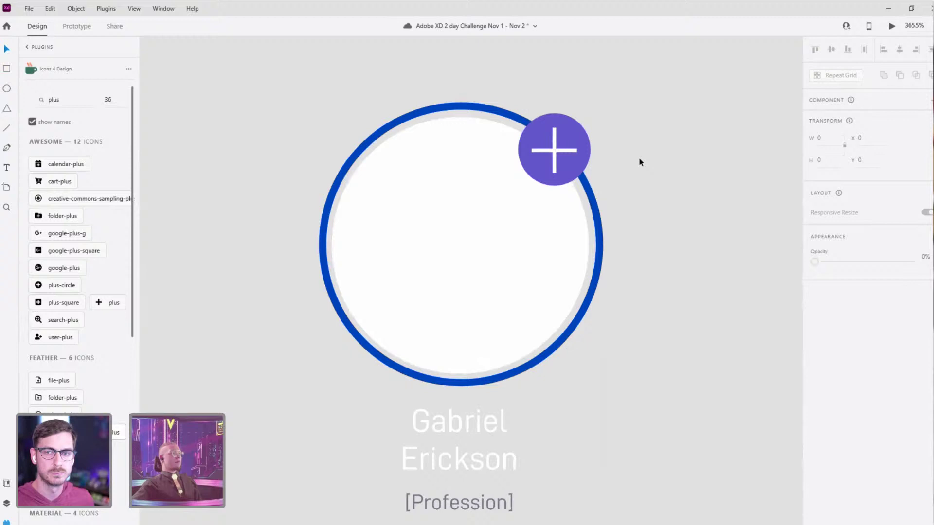
Step: Try grouping the two white bars of the plus sign, and ungroup them again
{"action": "left_click", "coordinate": [569, 167]}
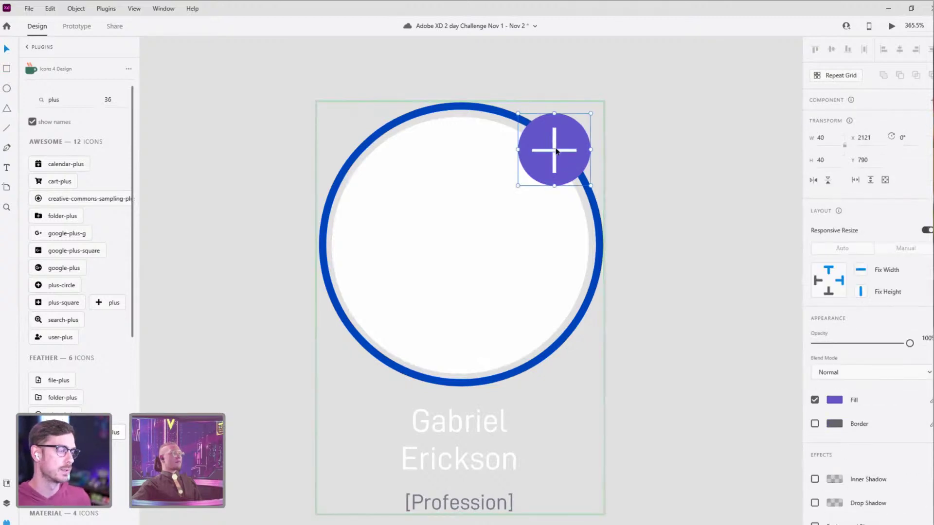
{"action": "double_click", "coordinate": [555, 153]}
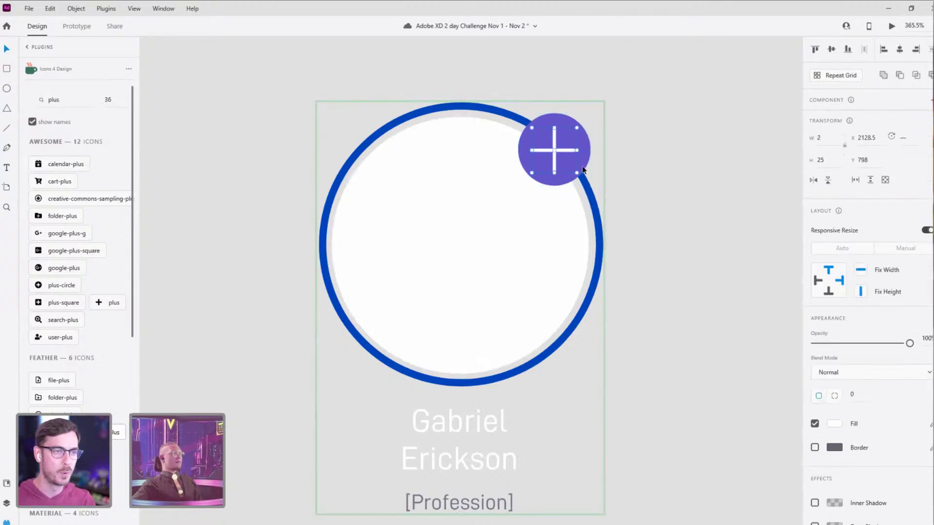
{"action": "left_click_drag", "start_coordinate": [555, 155], "coordinate": [541, 169]}
{"action": "key", "text": "ctrl+z"}
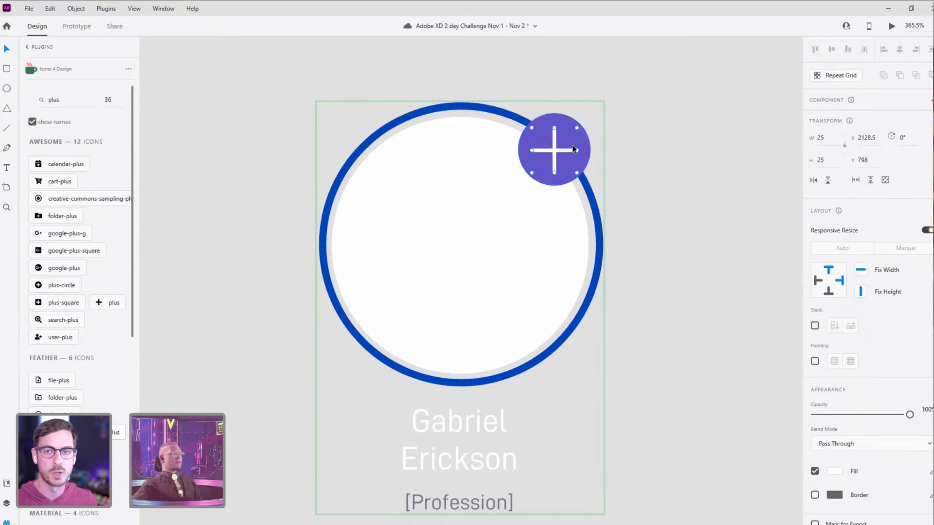
{"action": "key", "text": "ctrl+shift+g"}
Step: Try to scale the two bars of the plus sign down together from their corner
{"action": "left_click_drag", "start_coordinate": [578, 129], "coordinate": [470, 268]}
{"action": "scroll", "coordinate": [560, 150], "scroll_direction": "up", "scroll_amount": 5}
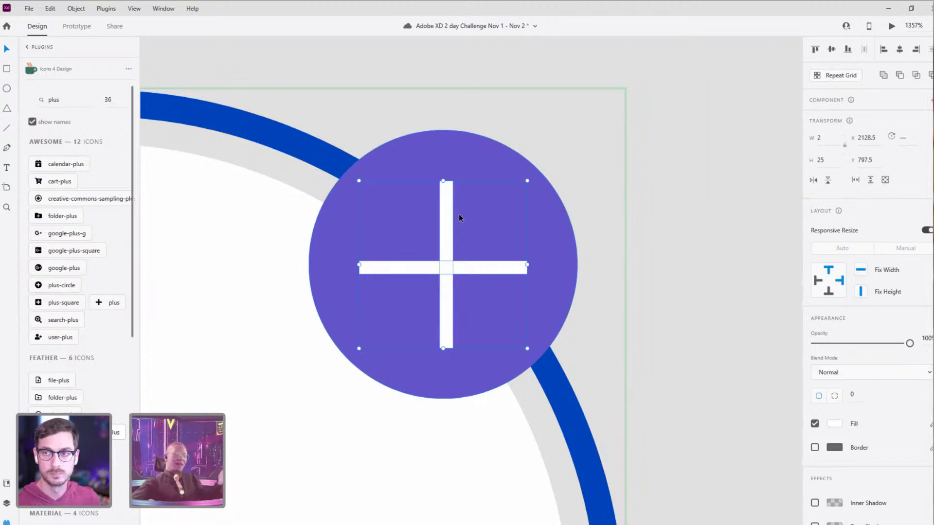
{"action": "left_click_drag", "start_coordinate": [529, 181], "coordinate": [510, 198]}
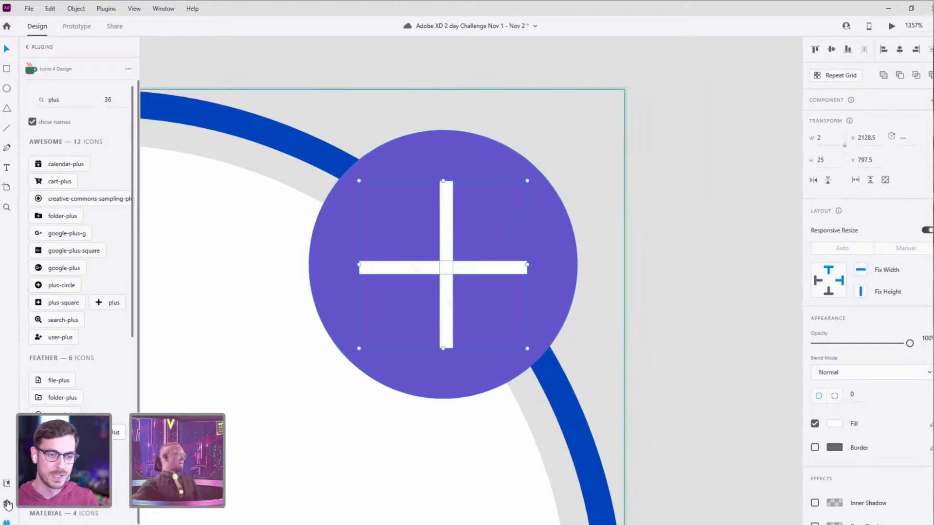
Step: Turn off Responsive Resize for the two bars and scale them down to about 1.32 by 16.45 px each
{"action": "key", "text": "ctrl+y"}
{"action": "left_click", "coordinate": [927, 231]}
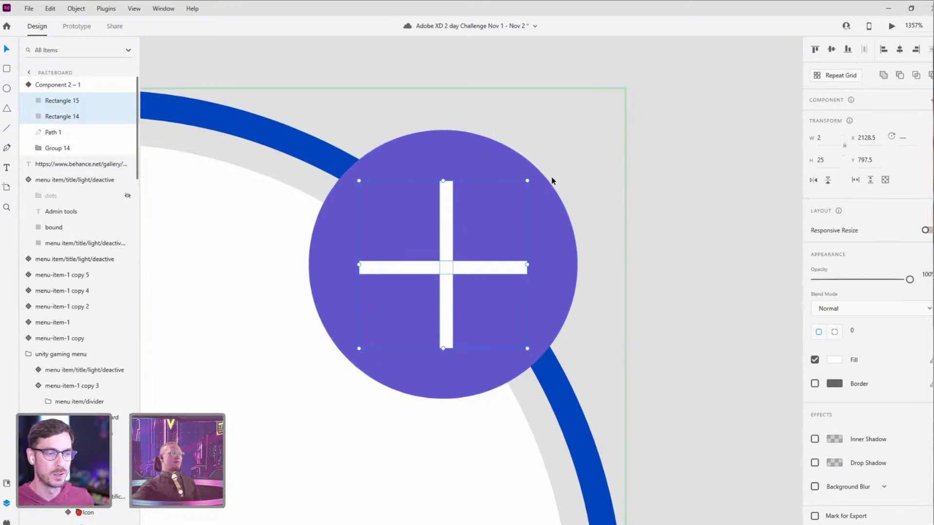
{"action": "left_click_drag", "start_coordinate": [528, 181], "coordinate": [469, 238]}
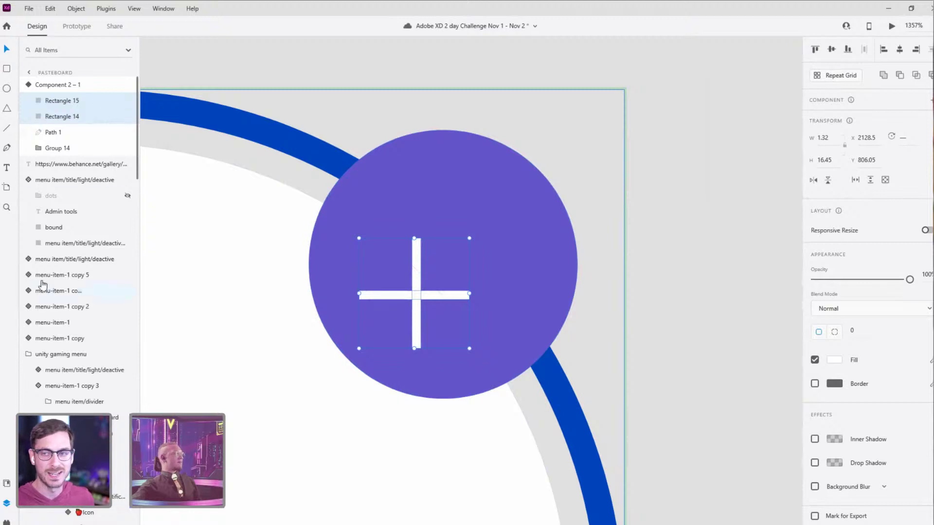
Step: Insert the Feather plus icon from Icons 4 Design beside the badge and turn off its Responsive Resize
{"action": "key", "text": "alt+shift+p"}
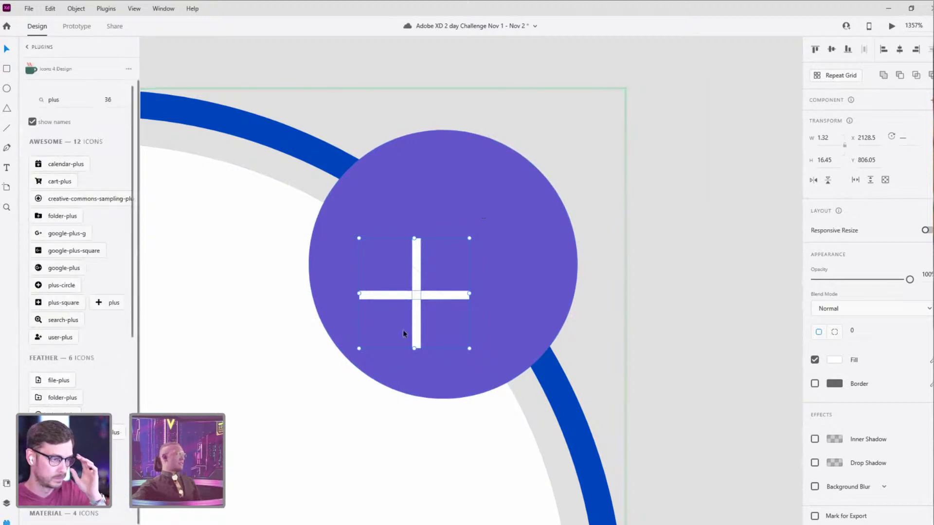
{"action": "left_click", "coordinate": [514, 228]}
{"action": "left_click", "coordinate": [107, 302]}
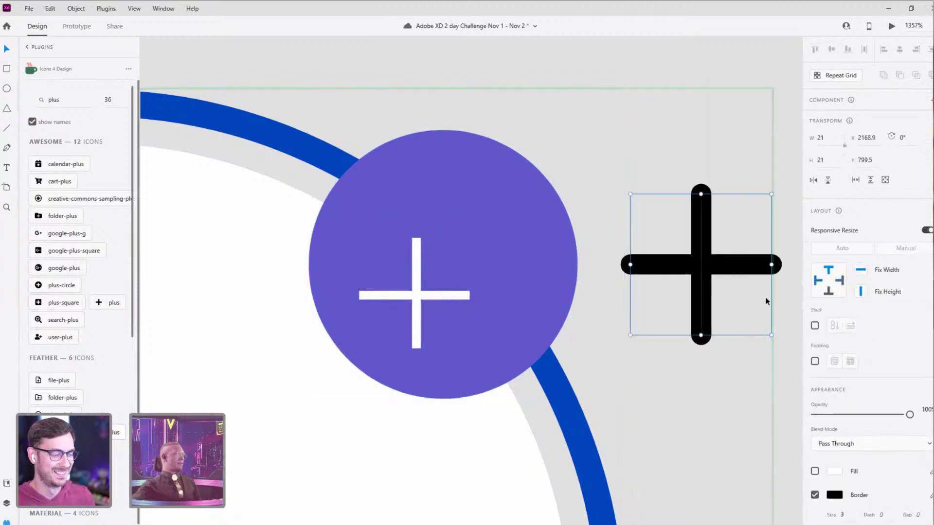
{"action": "left_click", "coordinate": [927, 231]}
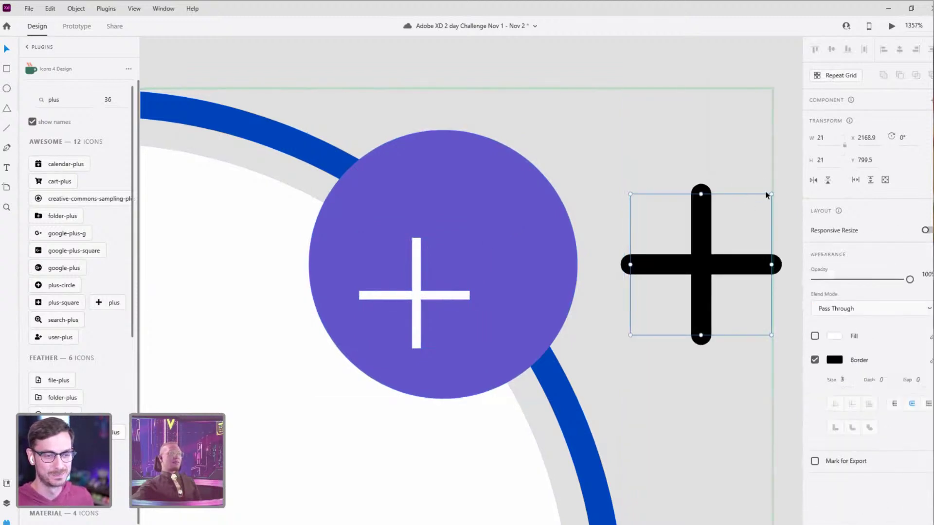
Step: Replace the badge's two white bars with the plus icon, scaled down to about 9.52 px square
{"action": "left_click_drag", "start_coordinate": [772, 194], "coordinate": [695, 259]}
{"action": "left_click_drag", "start_coordinate": [636, 291], "coordinate": [426, 239]}
{"action": "left_click", "coordinate": [414, 296]}
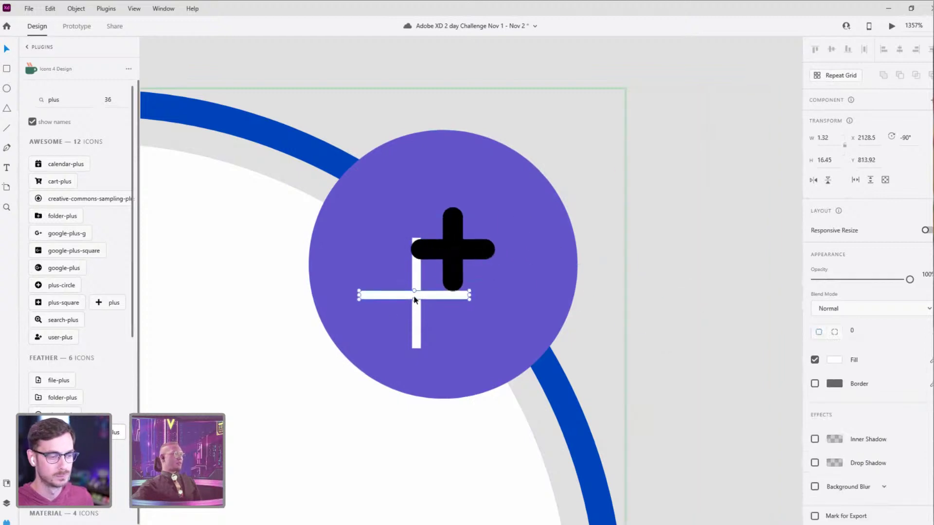
{"action": "key", "text": "Delete"}
{"action": "left_click", "coordinate": [412, 304]}
{"action": "key", "text": "Delete"}
Step: Set the plus icon's border size to 1 and its border color to white
{"action": "left_click", "coordinate": [452, 272]}
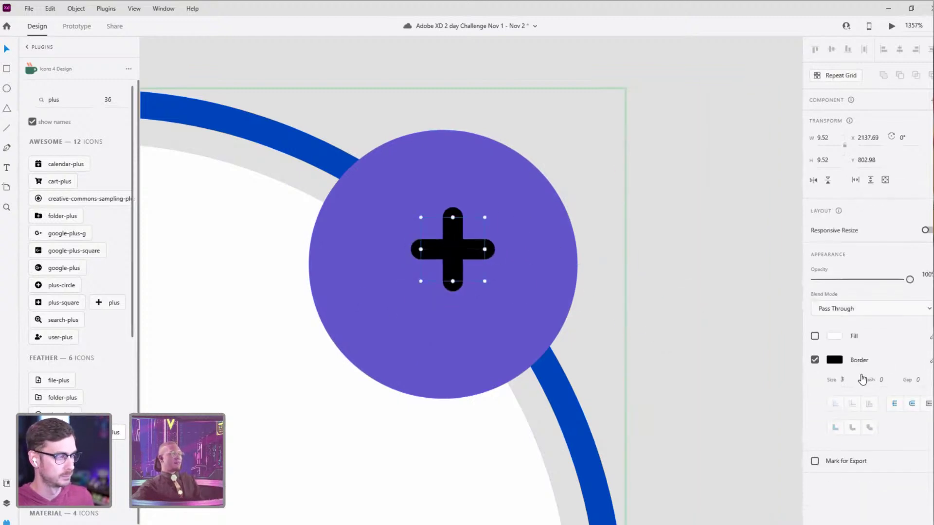
{"action": "key", "text": "Down"}
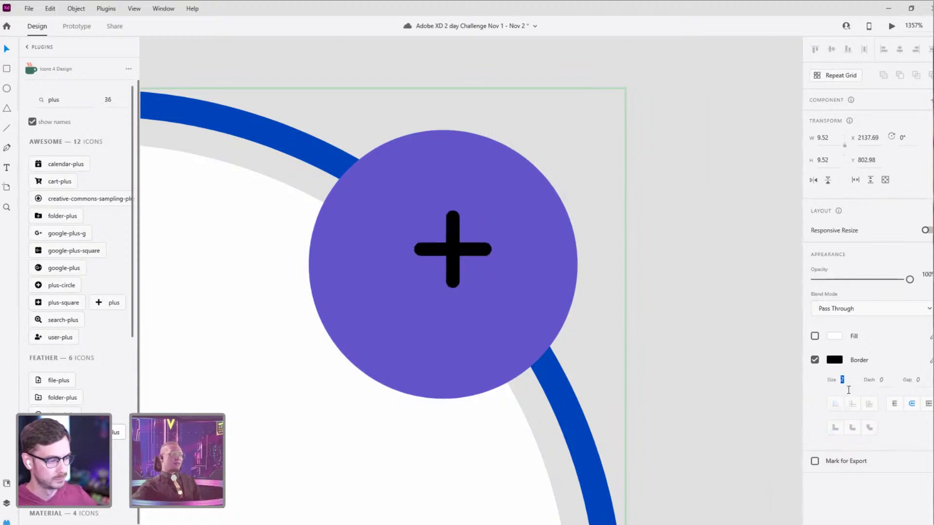
{"action": "key", "text": "Down"}
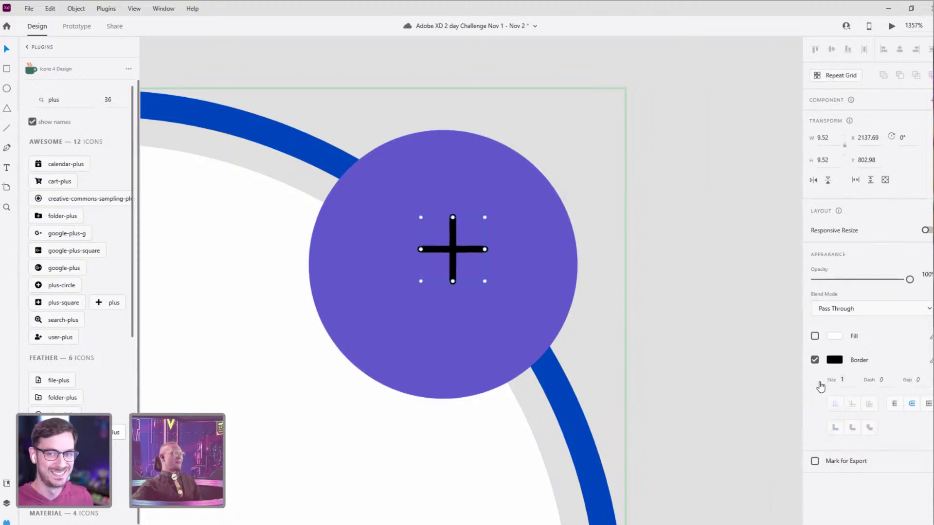
{"action": "left_click", "coordinate": [837, 368]}
{"action": "left_click", "coordinate": [687, 276]}
{"action": "left_click", "coordinate": [608, 144]}
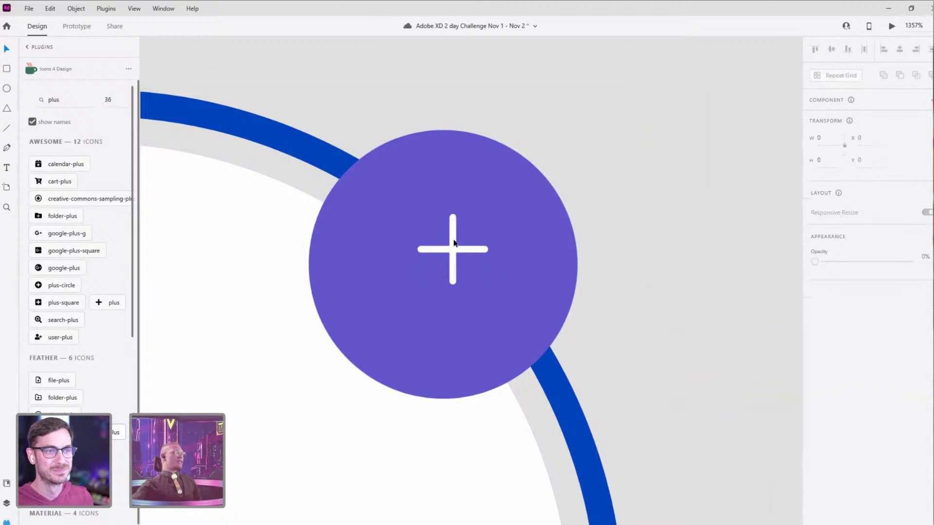
Step: Center the plus icon on the purple badge and shrink the badge circle to about 28.25 px
{"action": "left_click", "coordinate": [451, 243]}
{"action": "double_click", "coordinate": [451, 244]}
{"action": "mouse_move", "coordinate": [451, 243]}
{"action": "left_mouse_down"}
{"action": "mouse_move", "coordinate": [441, 245]}
{"action": "mouse_move", "coordinate": [439, 266]}
{"action": "mouse_move", "coordinate": [442, 249]}
{"action": "left_mouse_up"}
{"action": "left_click", "coordinate": [533, 166]}
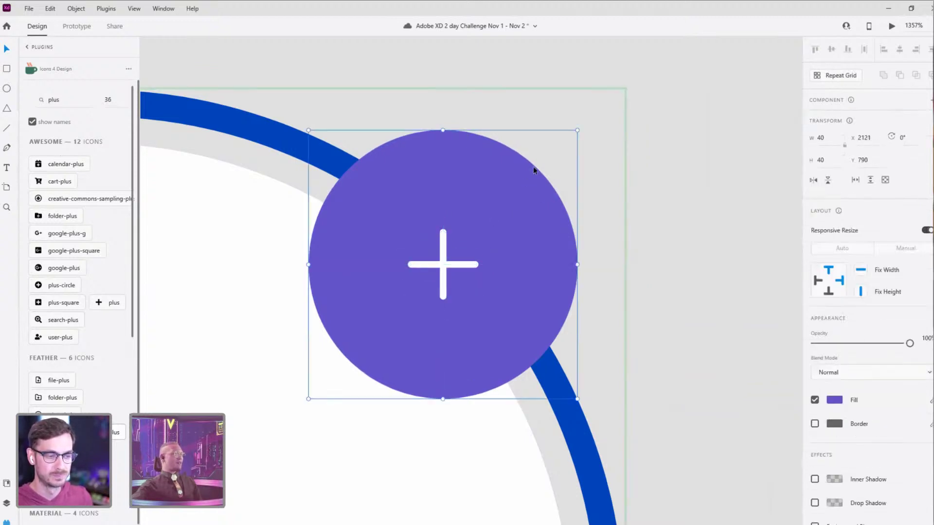
{"action": "left_click_drag", "start_coordinate": [581, 127], "coordinate": [548, 171]}
{"action": "left_click", "coordinate": [681, 136]}
Step: Extend the Channels Suggestion repeat grid to six avatars, about 1055 px wide, and slightly widen the gaps between them
{"action": "scroll", "coordinate": [692, 141], "scroll_direction": "down", "scroll_amount": 8}
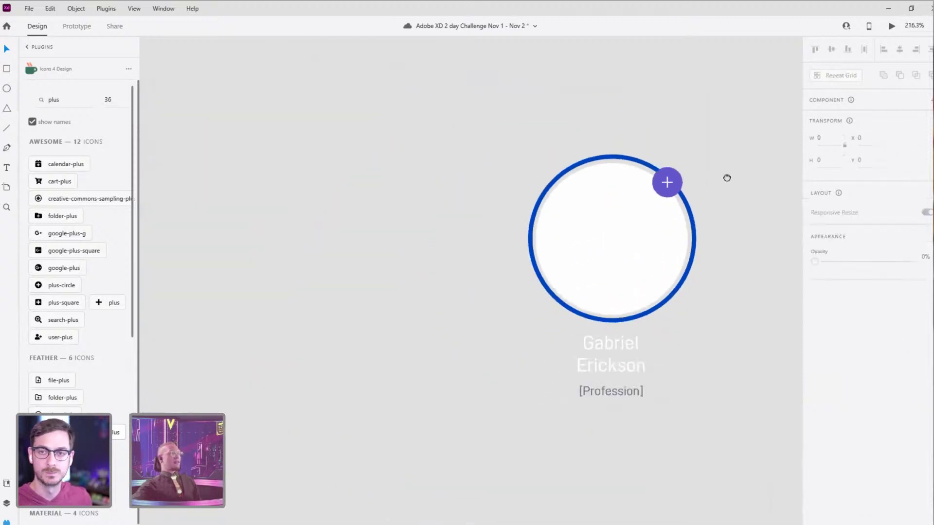
{"action": "left_click_drag", "start_coordinate": [726, 178], "coordinate": [493, 192]}
{"action": "scroll", "coordinate": [599, 223], "scroll_direction": "down", "scroll_amount": 6}
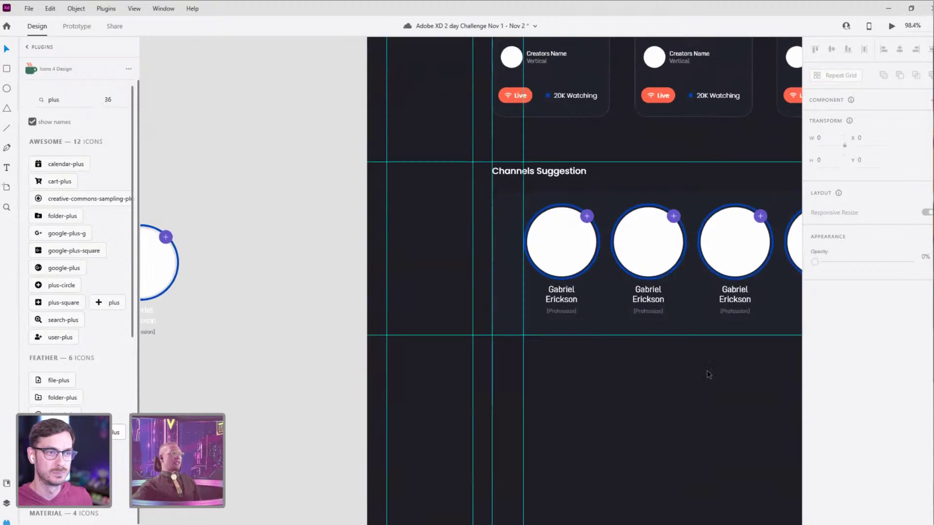
{"action": "left_click_drag", "start_coordinate": [708, 375], "coordinate": [520, 368]}
{"action": "double_click", "coordinate": [598, 224]}
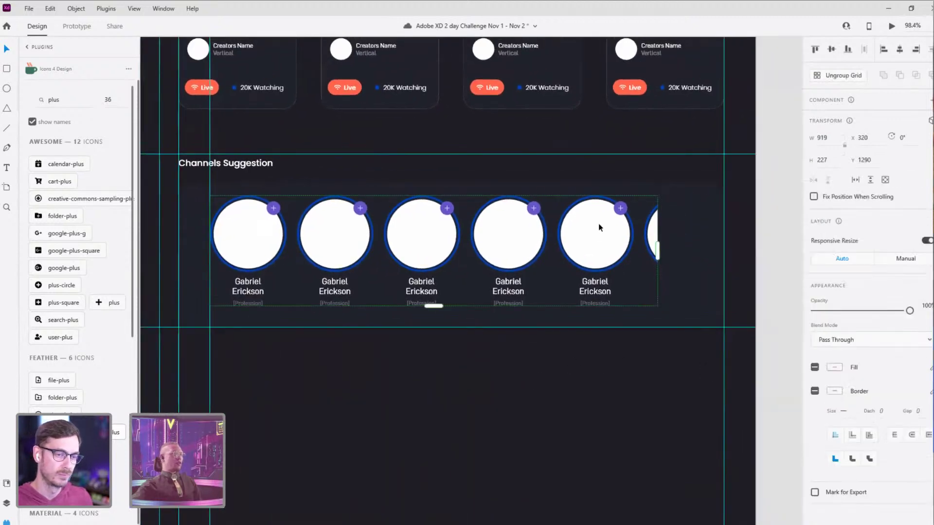
{"action": "key", "text": "Escape"}
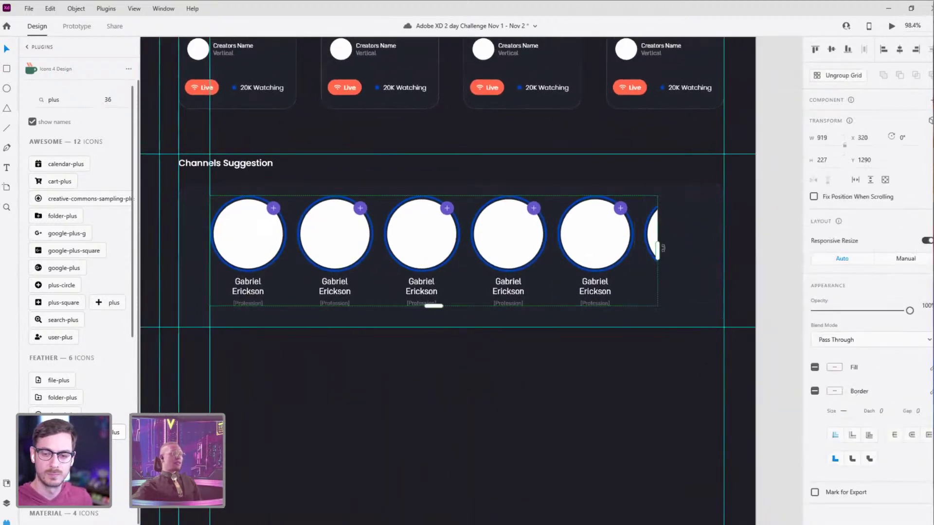
{"action": "left_click_drag", "start_coordinate": [657, 249], "coordinate": [724, 251]}
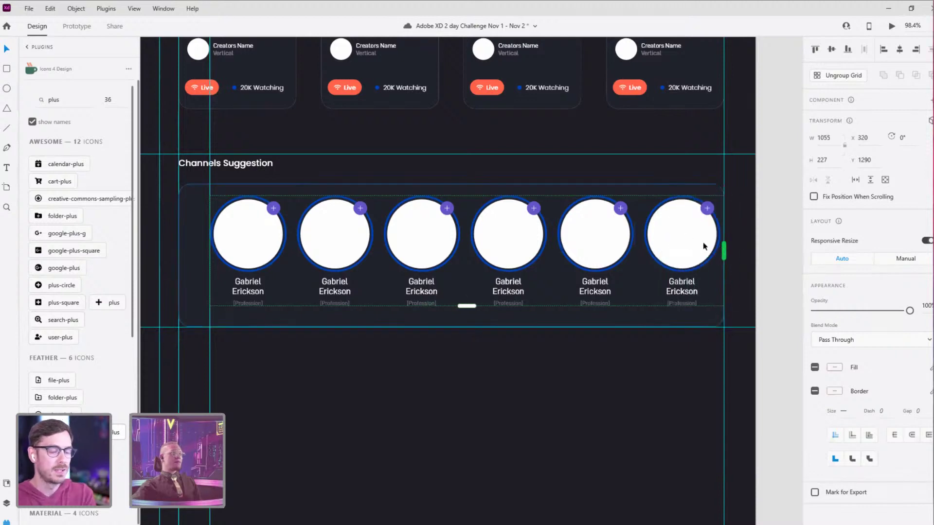
{"action": "left_click_drag", "start_coordinate": [638, 227], "coordinate": [642, 227]}
{"action": "left_click", "coordinate": [768, 187]}
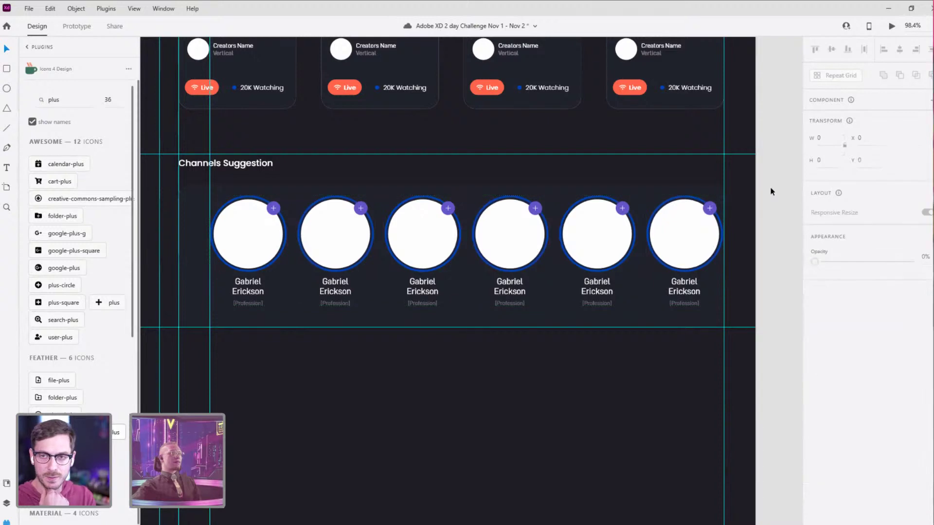
Step: Enlarge the purple badge circle and its plus icon together slightly in the main avatar component
{"action": "left_click_drag", "start_coordinate": [769, 189], "coordinate": [594, 155]}
{"action": "scroll", "coordinate": [707, 266], "scroll_direction": "down", "scroll_amount": 5}
{"action": "scroll", "coordinate": [291, 229], "scroll_direction": "left", "scroll_amount": 10}
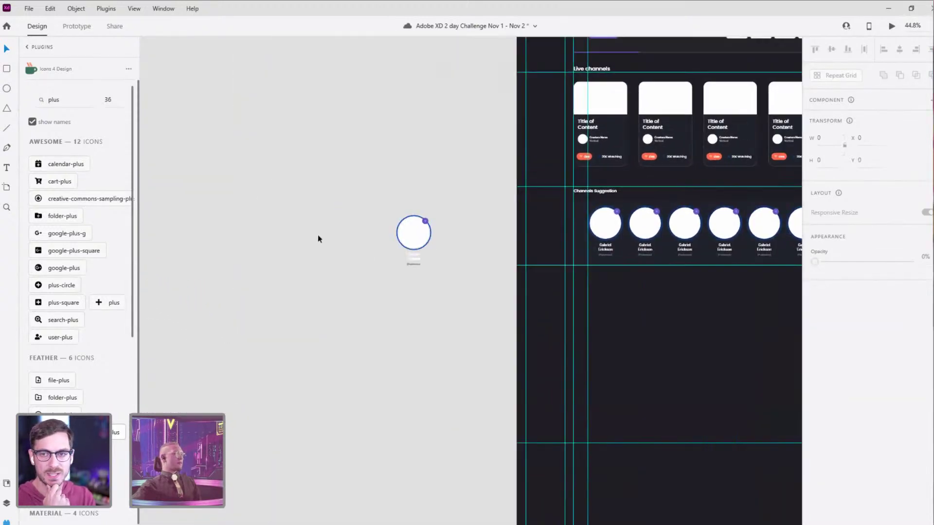
{"action": "scroll", "coordinate": [363, 232], "scroll_direction": "up", "scroll_amount": 8}
{"action": "scroll", "coordinate": [583, 209], "scroll_direction": "right", "scroll_amount": 3}
{"action": "scroll", "coordinate": [537, 204], "scroll_direction": "up", "scroll_amount": 4}
{"action": "left_click", "coordinate": [537, 204]}
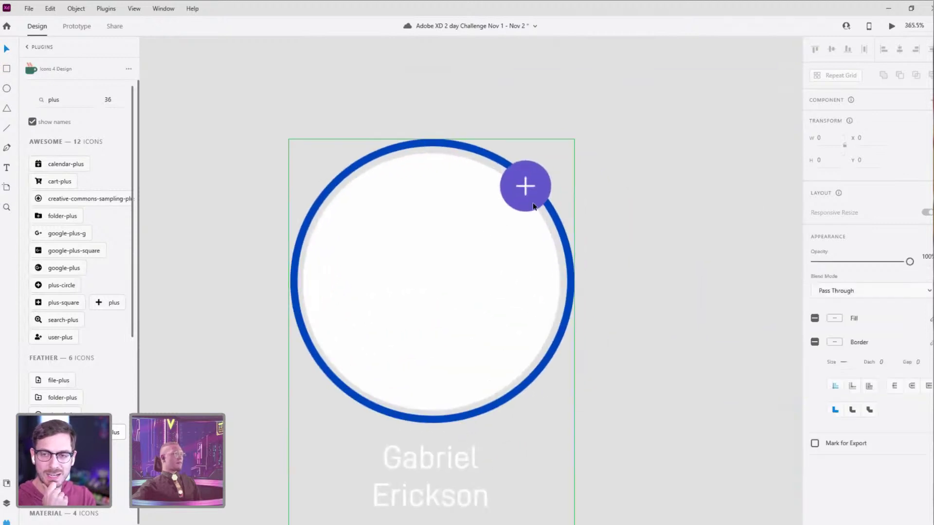
{"action": "left_click", "coordinate": [560, 157]}
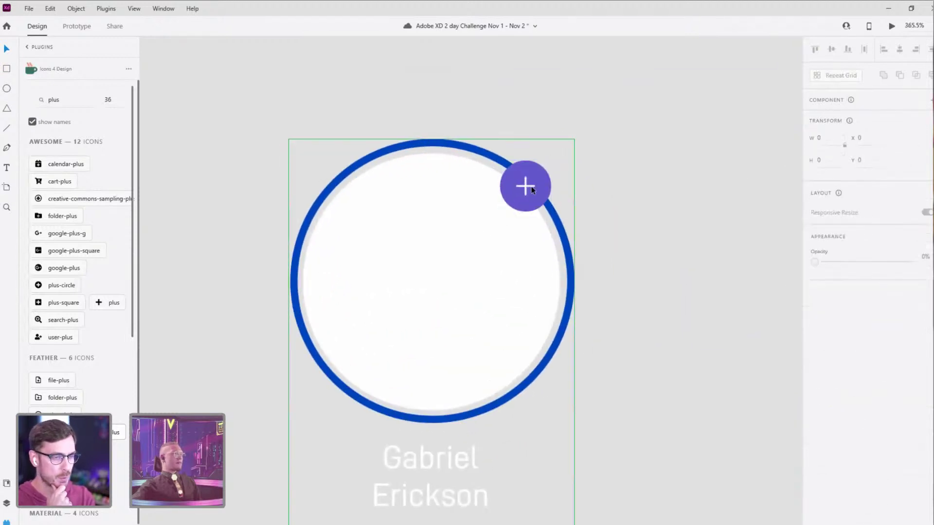
{"action": "left_click", "coordinate": [532, 184]}
{"action": "double_click", "coordinate": [533, 183]}
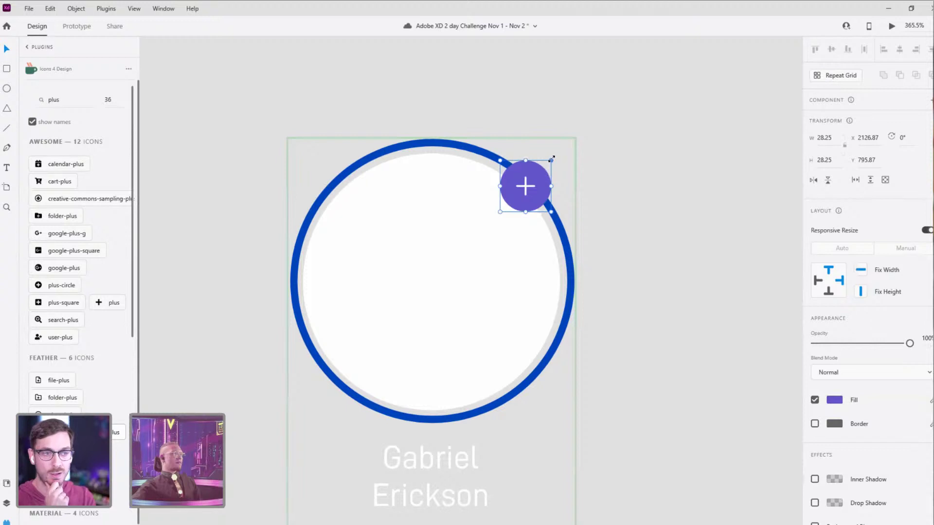
{"action": "left_click", "coordinate": [524, 188], "text": "shift"}
{"action": "left_click_drag", "start_coordinate": [553, 159], "coordinate": [557, 156]}
{"action": "left_click", "coordinate": [667, 164]}
Step: Move the avatar repeat grid to X 286 so it sits centered in the Channels Suggestion panel
{"action": "scroll", "coordinate": [667, 164], "scroll_direction": "down", "scroll_amount": 3}
{"action": "left_click_drag", "start_coordinate": [675, 197], "coordinate": [484, 212]}
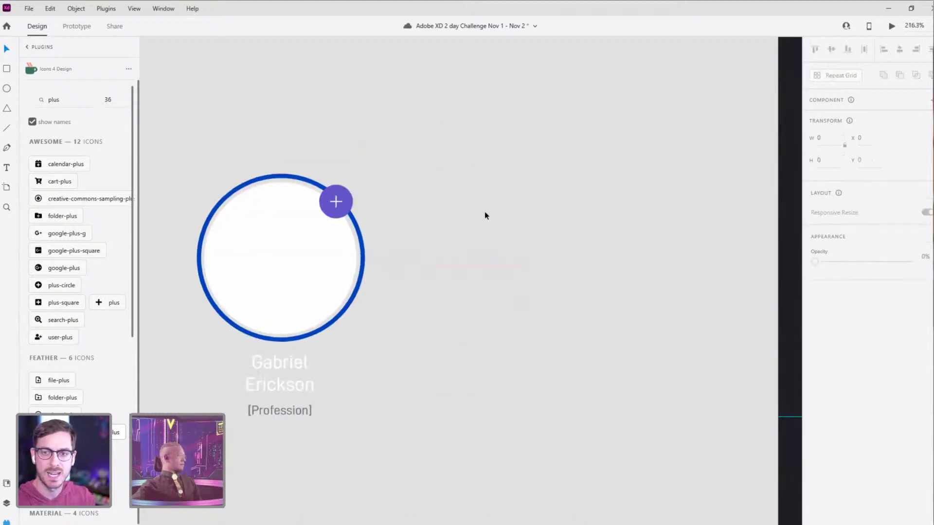
{"action": "scroll", "coordinate": [484, 211], "scroll_direction": "down", "scroll_amount": 3}
{"action": "left_click_drag", "start_coordinate": [416, 261], "coordinate": [529, 264]}
{"action": "scroll", "coordinate": [529, 265], "scroll_direction": "down", "scroll_amount": 5}
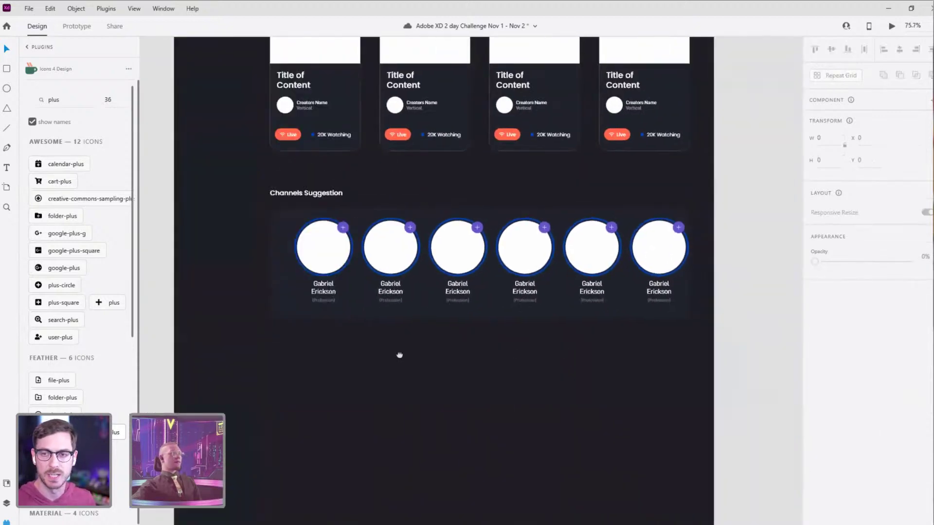
{"action": "scroll", "coordinate": [558, 287], "scroll_direction": "right", "scroll_amount": 4}
{"action": "scroll", "coordinate": [559, 342], "scroll_direction": "left", "scroll_amount": 5}
{"action": "scroll", "coordinate": [559, 342], "scroll_direction": "down", "scroll_amount": 1}
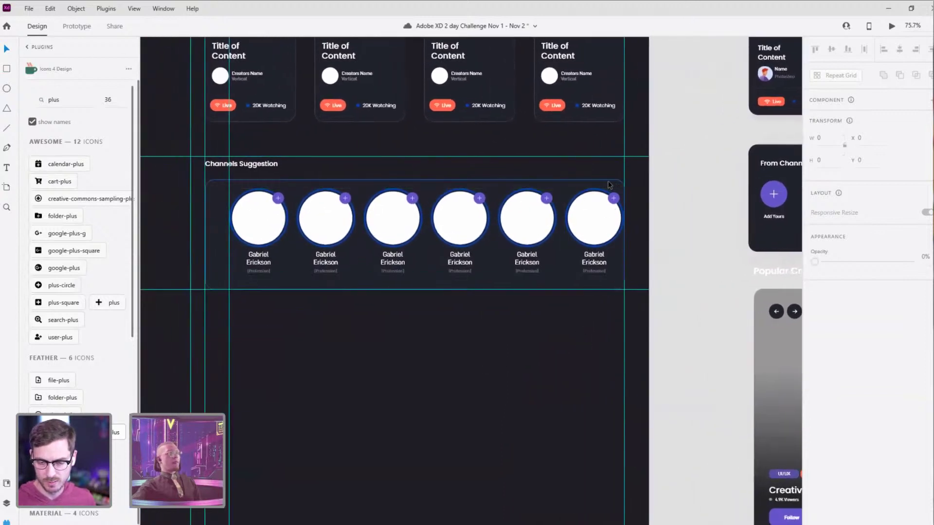
{"action": "left_click", "coordinate": [601, 223]}
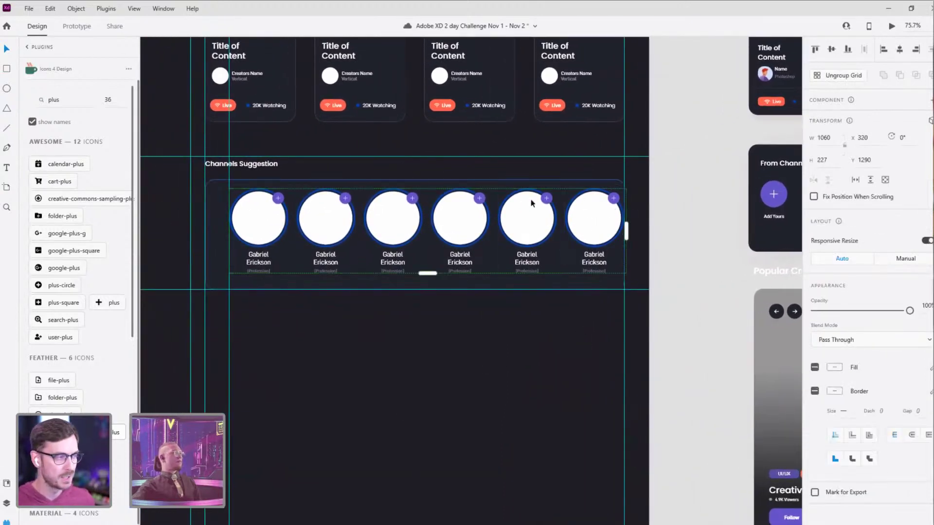
{"action": "left_click_drag", "start_coordinate": [594, 224], "coordinate": [582, 228]}
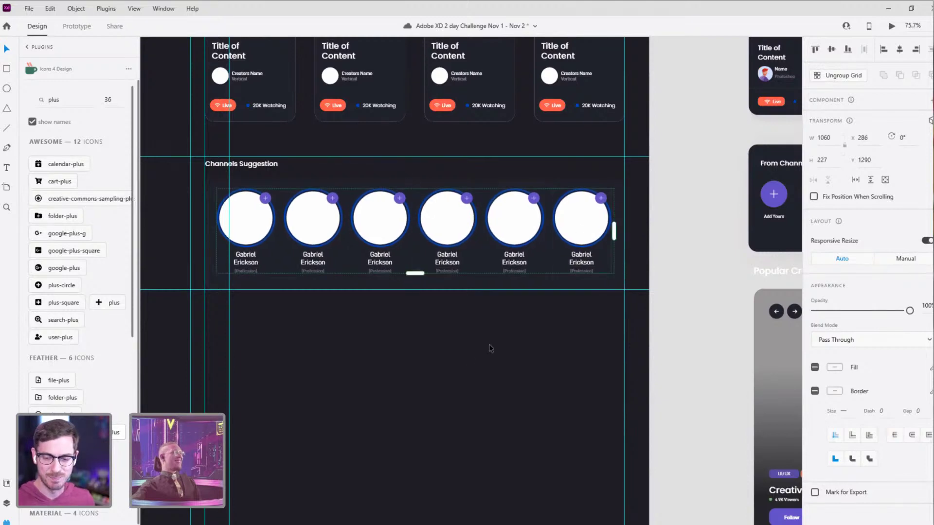
{"action": "left_click", "coordinate": [669, 256]}
Step: Copy the Live channels heading and place the duplicate at X 256, a small gap below the Channels Suggestion section
{"action": "scroll", "coordinate": [621, 337], "scroll_direction": "right", "scroll_amount": 7}
{"action": "scroll", "coordinate": [620, 338], "scroll_direction": "down", "scroll_amount": 1}
{"action": "scroll", "coordinate": [565, 325], "scroll_direction": "right", "scroll_amount": 5}
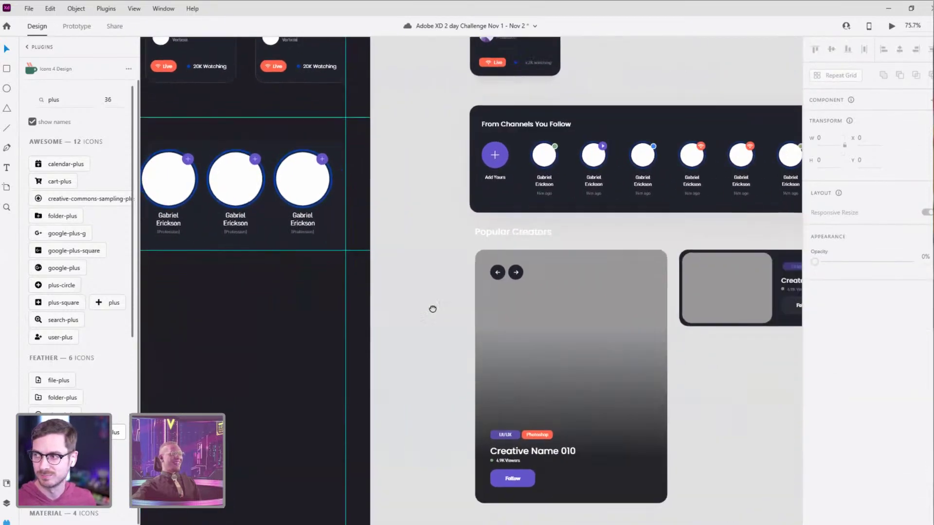
{"action": "scroll", "coordinate": [428, 292], "scroll_direction": "down", "scroll_amount": 5}
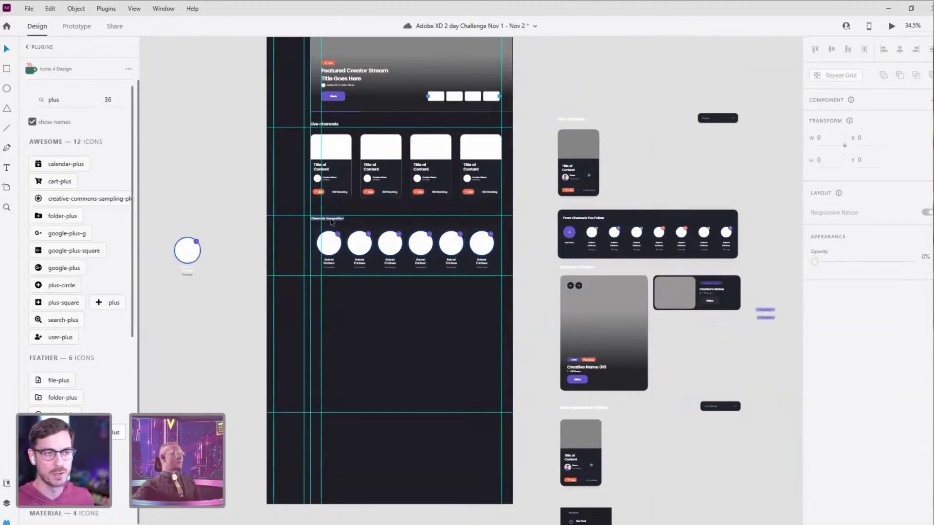
{"action": "left_click", "coordinate": [331, 219]}
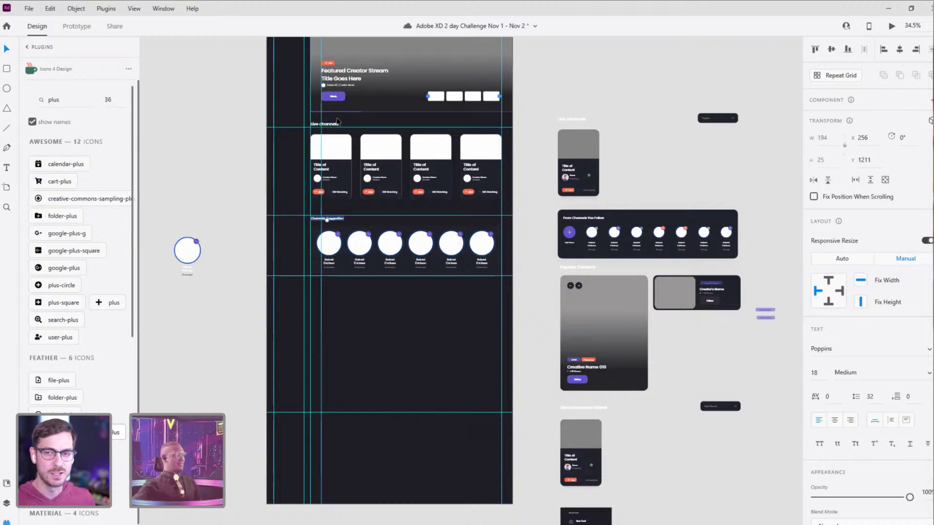
{"action": "scroll", "coordinate": [338, 121], "scroll_direction": "up", "scroll_amount": 5}
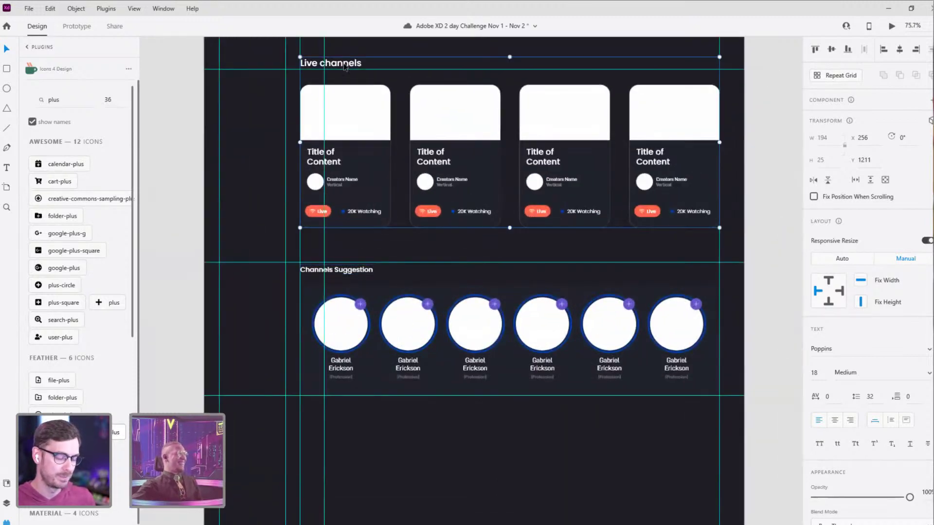
{"action": "double_click", "coordinate": [342, 67]}
{"action": "key", "text": "ctrl+c"}
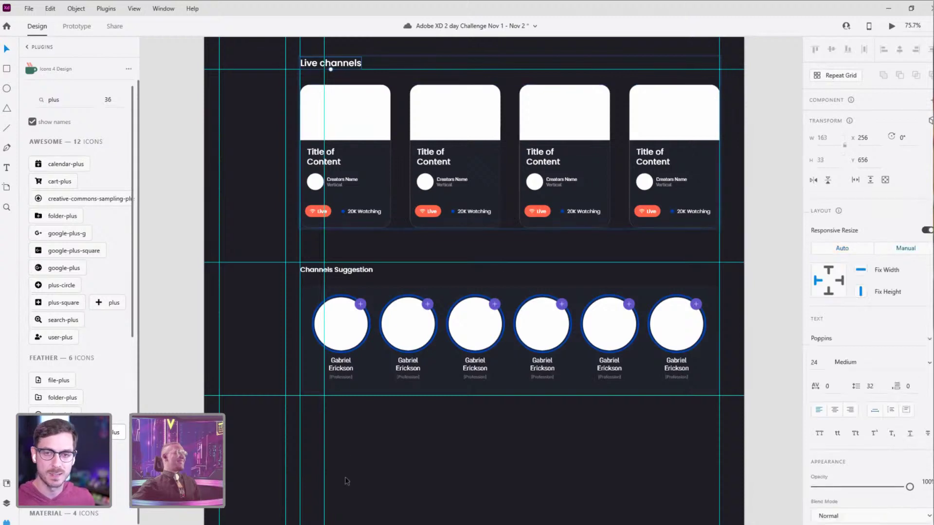
{"action": "scroll", "coordinate": [345, 477], "scroll_direction": "down", "scroll_amount": 3}
{"action": "key", "text": "ctrl+v"}
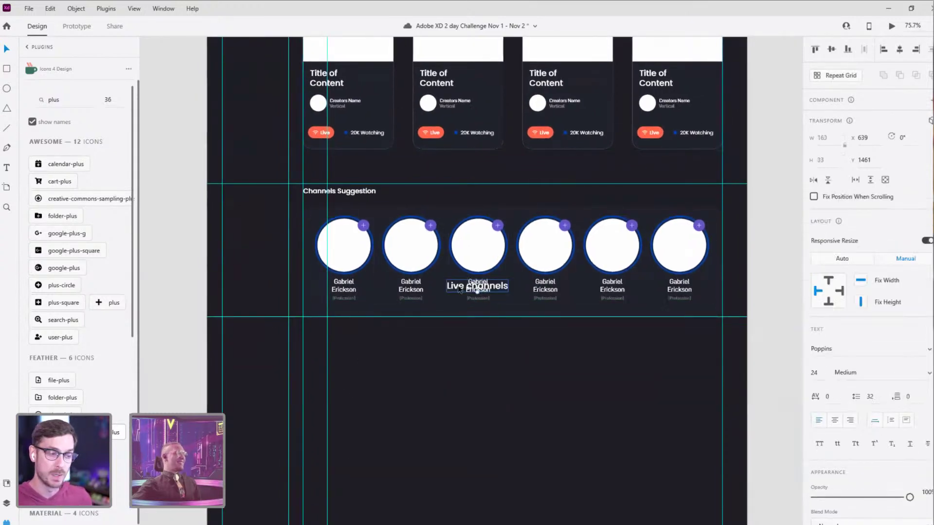
{"action": "left_click_drag", "start_coordinate": [460, 290], "coordinate": [318, 329]}
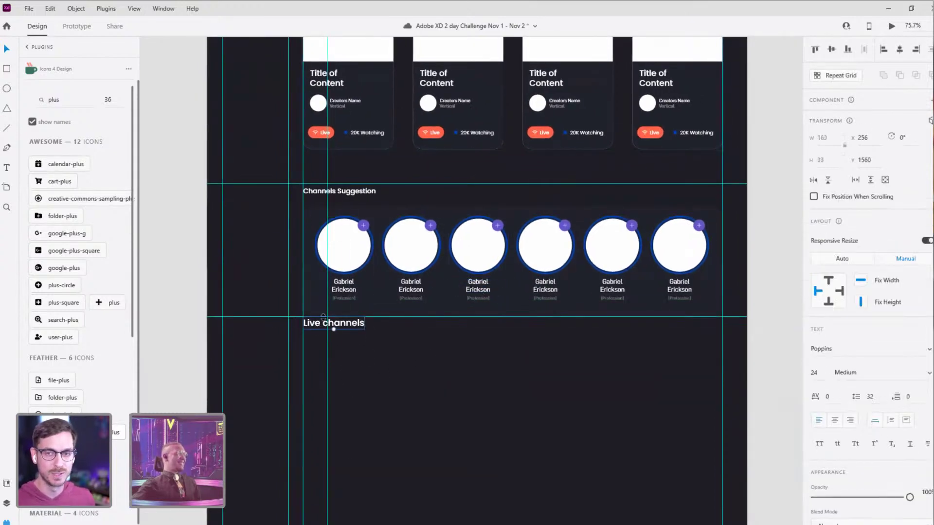
{"action": "scroll", "coordinate": [391, 394], "scroll_direction": "down", "scroll_amount": 5}
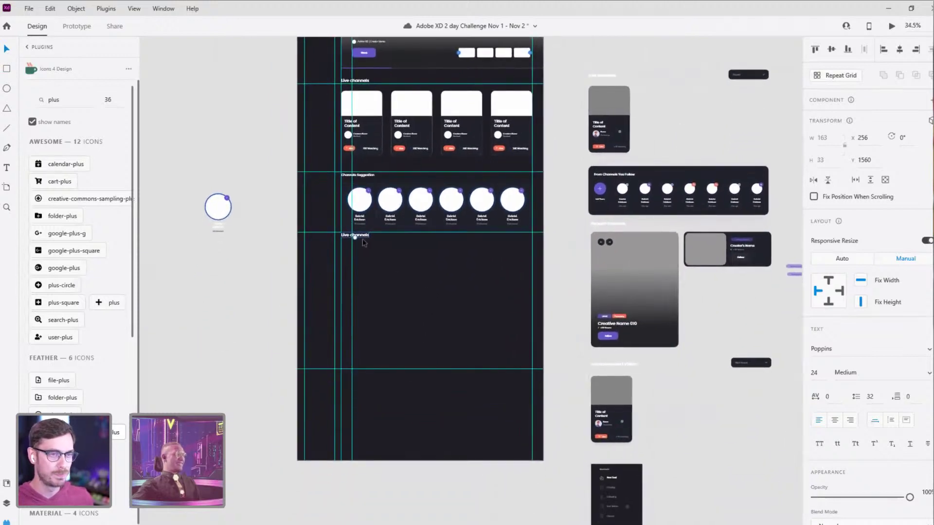
{"action": "left_click_drag", "start_coordinate": [362, 238], "coordinate": [362, 246]}
Step: Examine the Channels Suggestion heading's text settings and the Popular Creators heading and card beside the artboard
{"action": "scroll", "coordinate": [355, 173], "scroll_direction": "up", "scroll_amount": 3}
{"action": "left_click", "coordinate": [357, 176]}
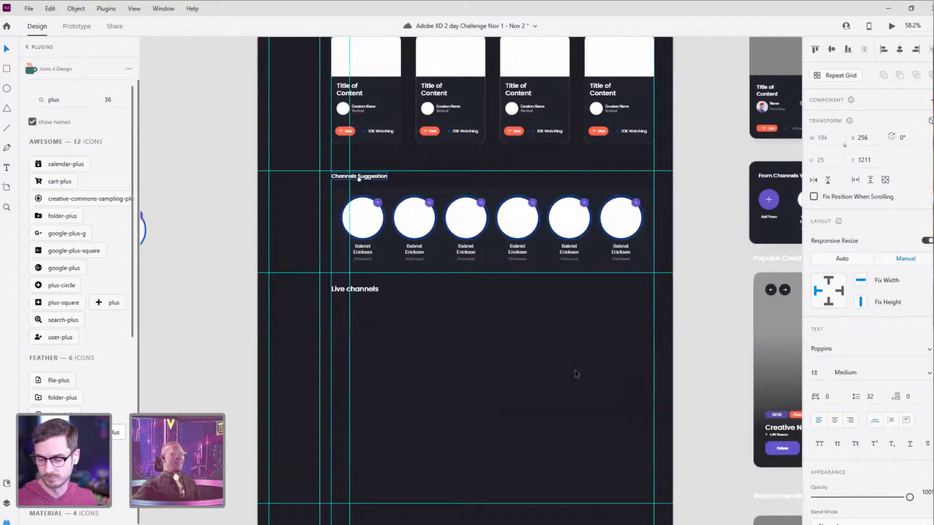
{"action": "left_click", "coordinate": [702, 262]}
{"action": "scroll", "coordinate": [702, 267], "scroll_direction": "right", "scroll_amount": 5}
{"action": "scroll", "coordinate": [579, 267], "scroll_direction": "down", "scroll_amount": 2}
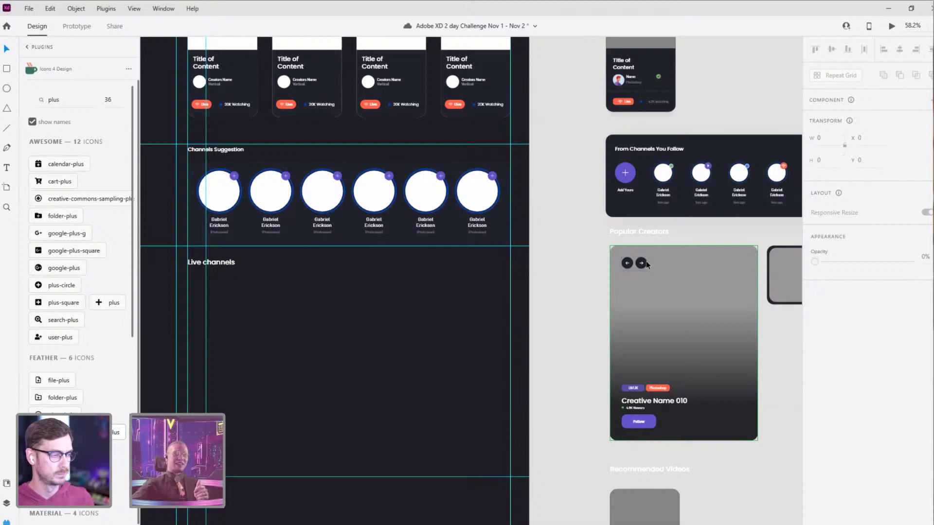
{"action": "left_click", "coordinate": [647, 232]}
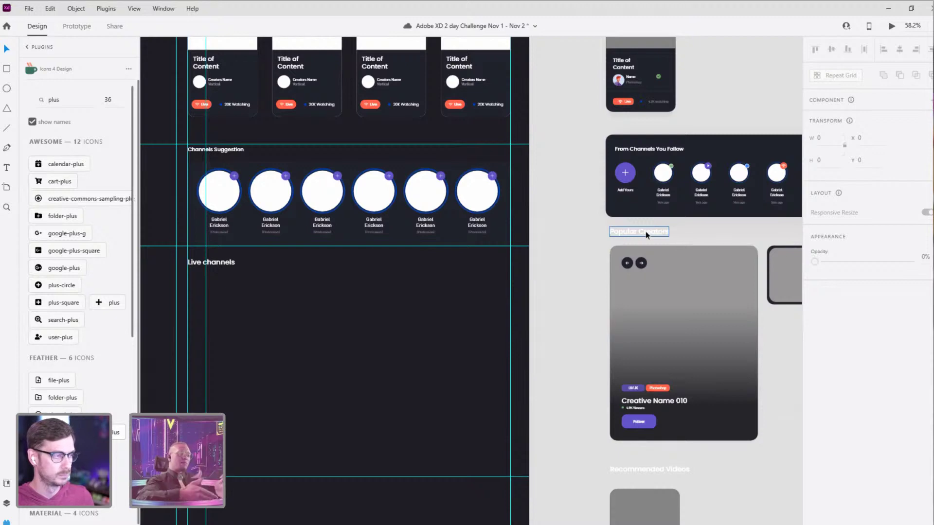
{"action": "left_click", "coordinate": [599, 291]}
{"action": "scroll", "coordinate": [596, 270], "scroll_direction": "right", "scroll_amount": 4}
{"action": "scroll", "coordinate": [596, 270], "scroll_direction": "down", "scroll_amount": 2}
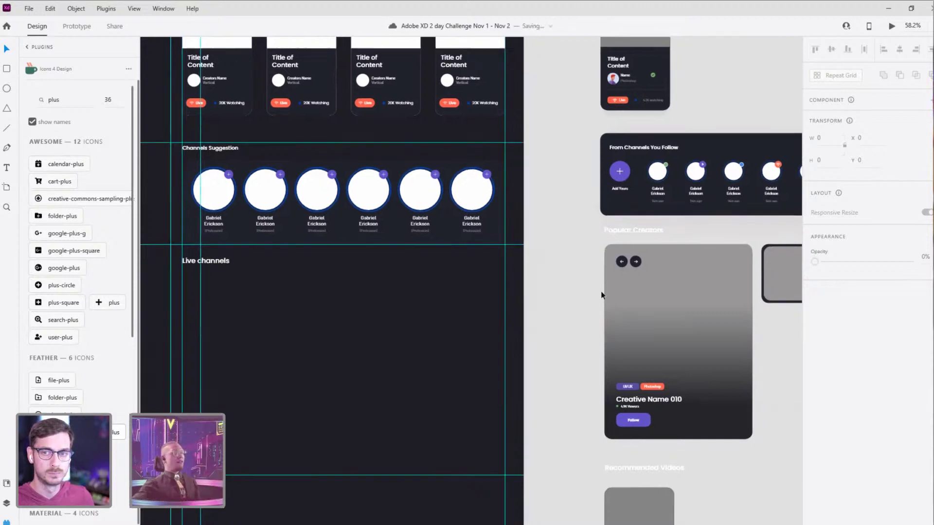
{"action": "left_click", "coordinate": [592, 247]}
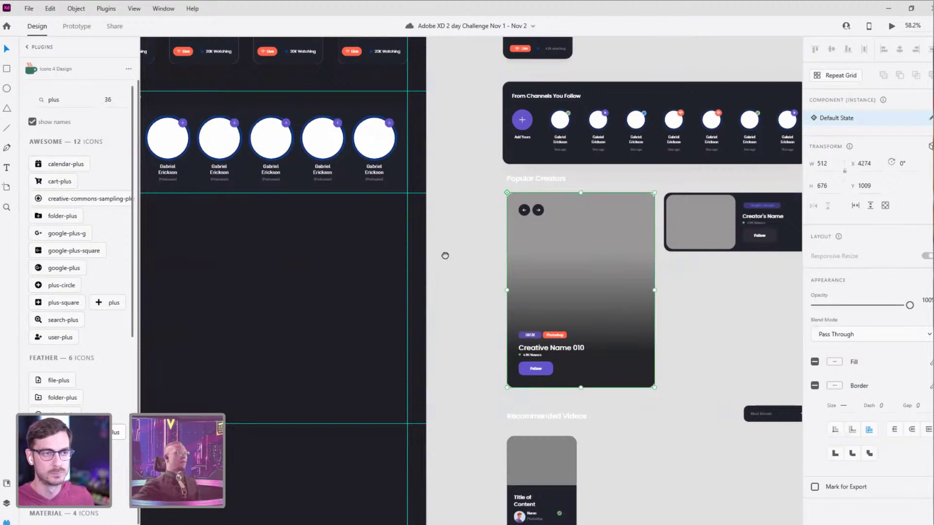
{"action": "left_click_drag", "start_coordinate": [444, 256], "coordinate": [555, 245]}
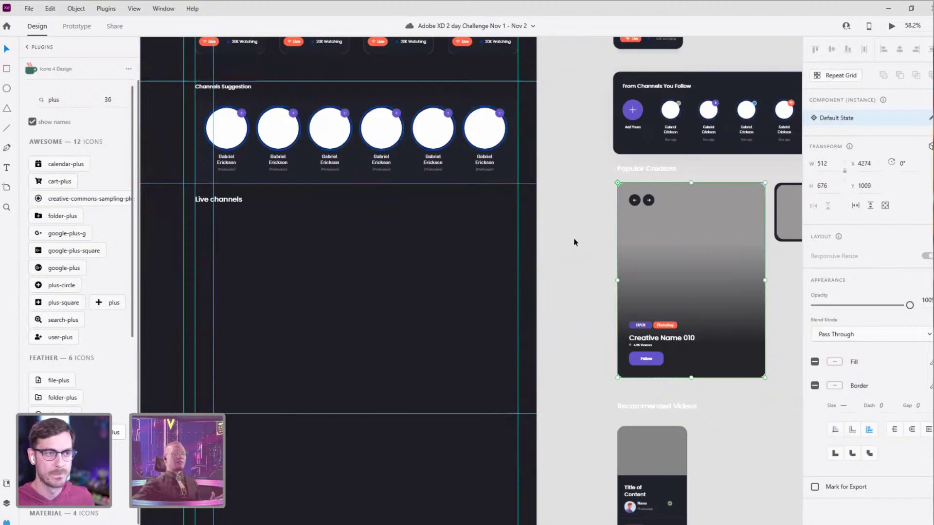
Step: Try to paste a copy of the whole Popular Creators card beneath the second Live channels heading
{"action": "left_click", "coordinate": [330, 244]}
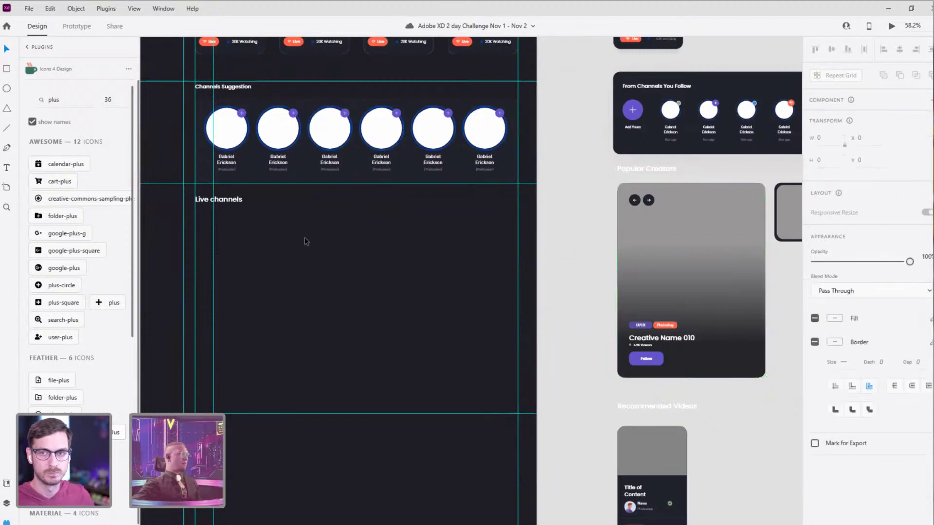
{"action": "key", "text": "ctrl+v"}
{"action": "left_click_drag", "start_coordinate": [374, 232], "coordinate": [317, 255]}
{"action": "key", "text": "ctrl+z"}
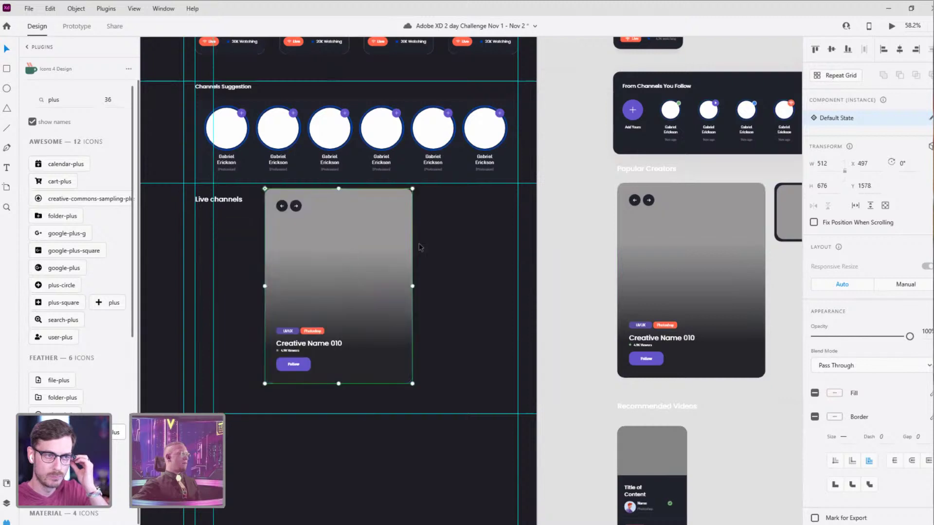
{"action": "key", "text": "ctrl+z"}
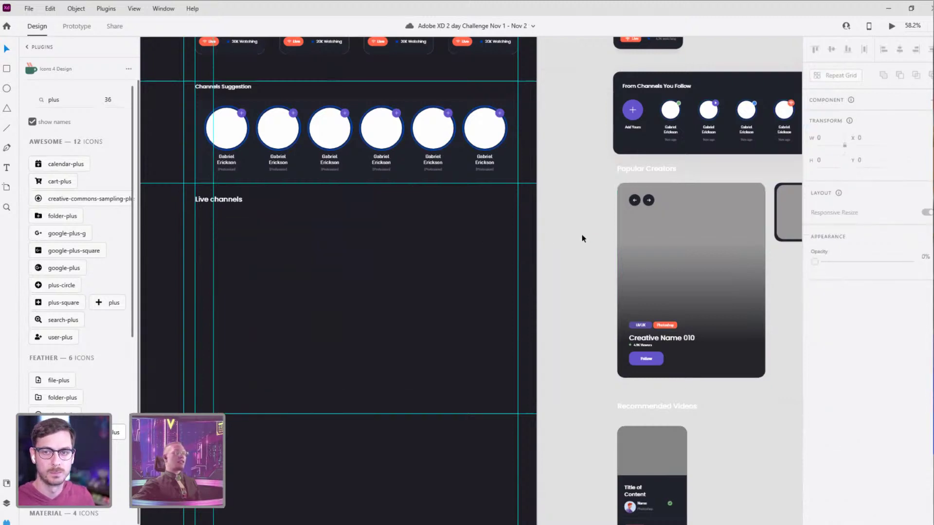
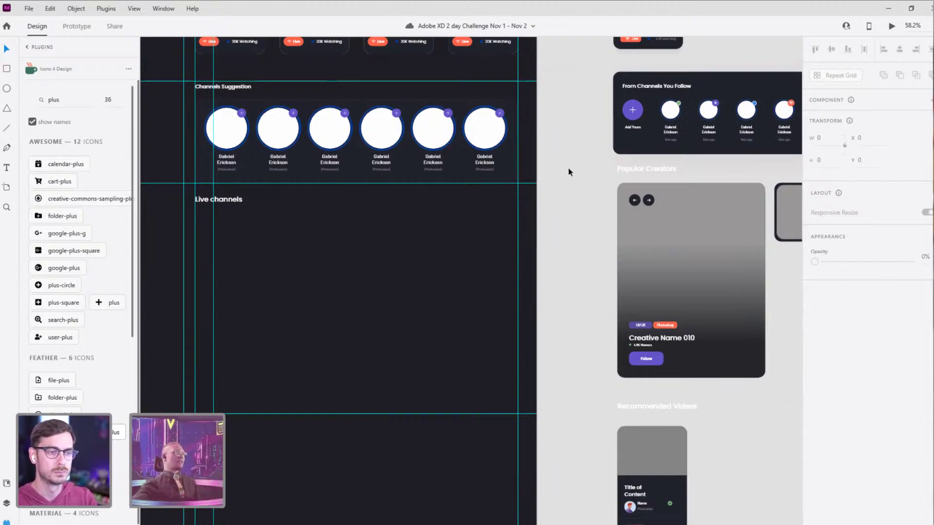
Step: Copy the grey base rectangle from the Popular Creators card and place it below the second Live channels heading at X 256, Y 1684
{"action": "left_click_drag", "start_coordinate": [569, 170], "coordinate": [517, 152]}
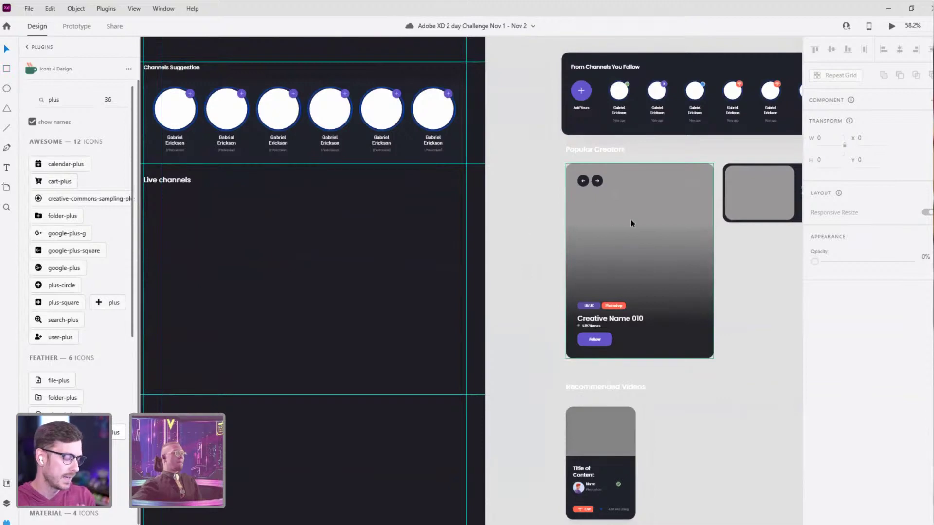
{"action": "left_click", "coordinate": [661, 210]}
{"action": "double_click", "coordinate": [670, 212]}
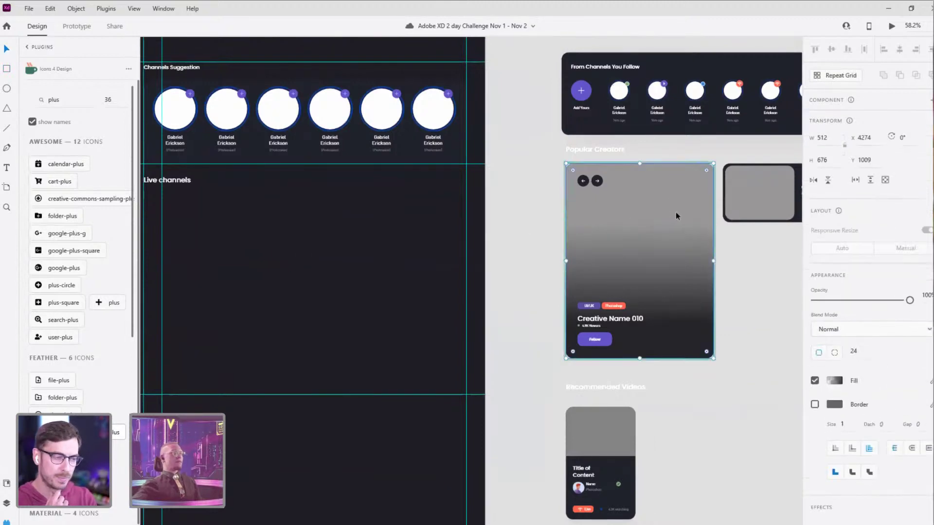
{"action": "left_click_drag", "start_coordinate": [675, 211], "coordinate": [640, 225]}
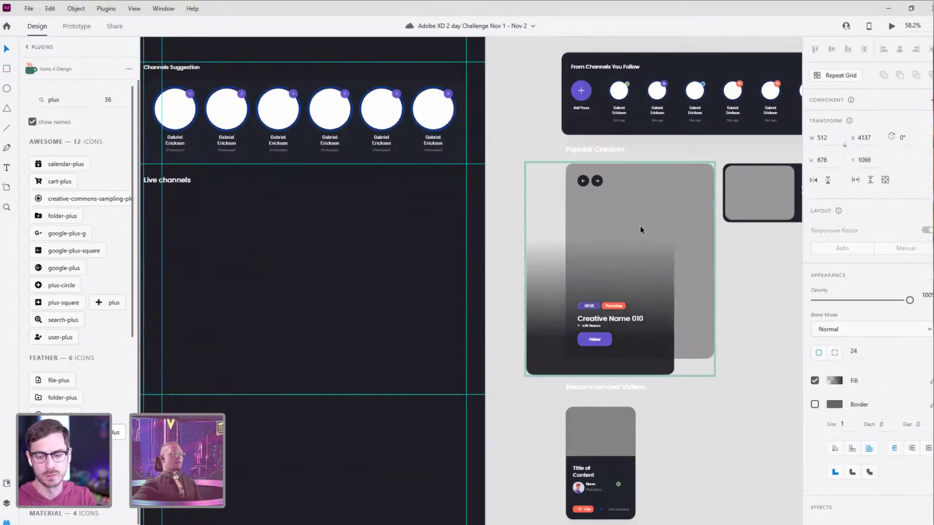
{"action": "left_click", "coordinate": [690, 187]}
{"action": "left_click_drag", "start_coordinate": [373, 225], "coordinate": [520, 206]}
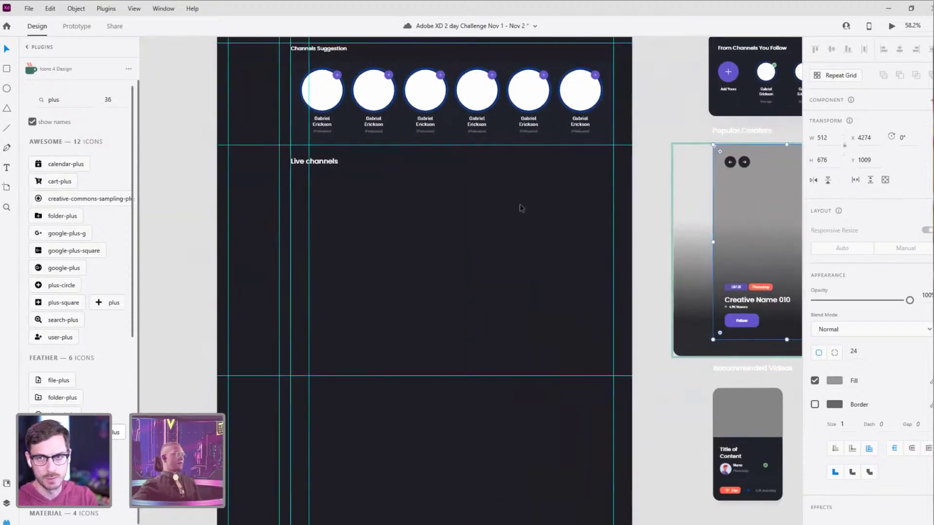
{"action": "left_click", "coordinate": [520, 206]}
{"action": "key", "text": "ctrl+v"}
{"action": "left_click_drag", "start_coordinate": [447, 256], "coordinate": [397, 249]}
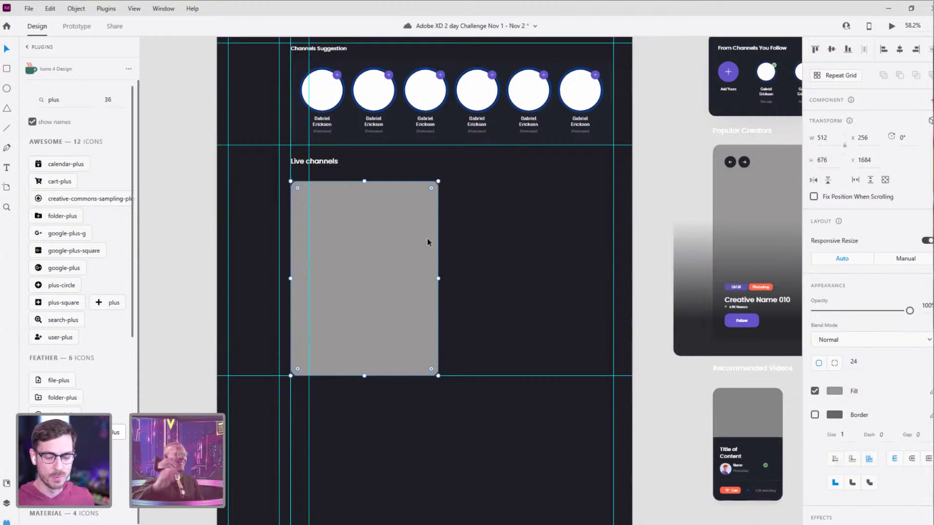
Step: Move the dark gradient overlay back into place over the grey rectangle of the Popular Creators card
{"action": "scroll", "coordinate": [555, 233], "scroll_direction": "right", "scroll_amount": 5}
{"action": "left_click", "coordinate": [590, 254]}
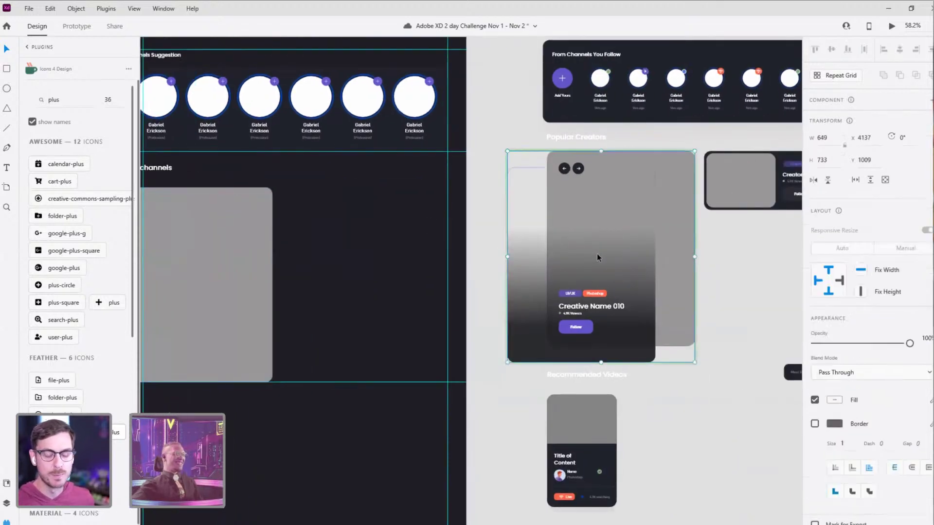
{"action": "double_click", "coordinate": [594, 253]}
{"action": "left_click_drag", "start_coordinate": [594, 254], "coordinate": [631, 252]}
{"action": "left_click", "coordinate": [760, 274]}
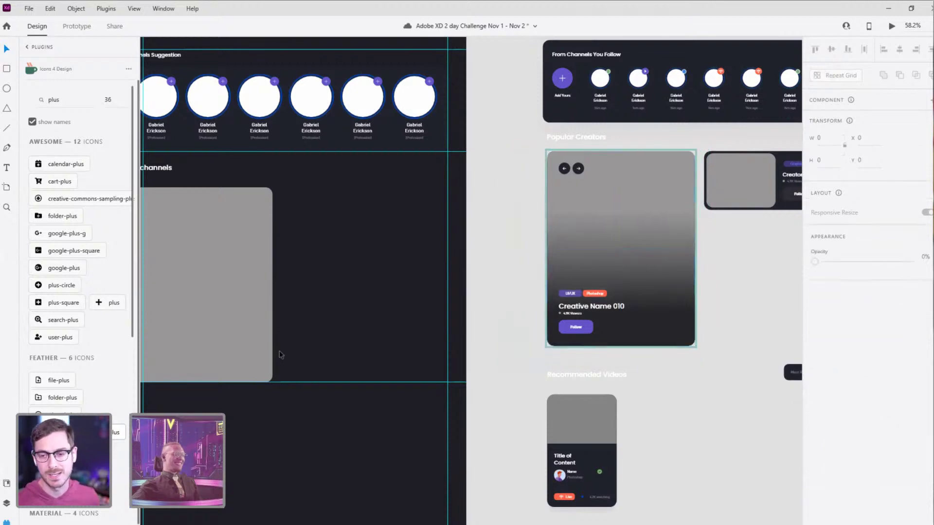
Step: Fill the rectangle below the Live channels heading with the saved dark swatch #242731
{"action": "scroll", "coordinate": [344, 305], "scroll_direction": "left", "scroll_amount": 4}
{"action": "left_click", "coordinate": [344, 309]}
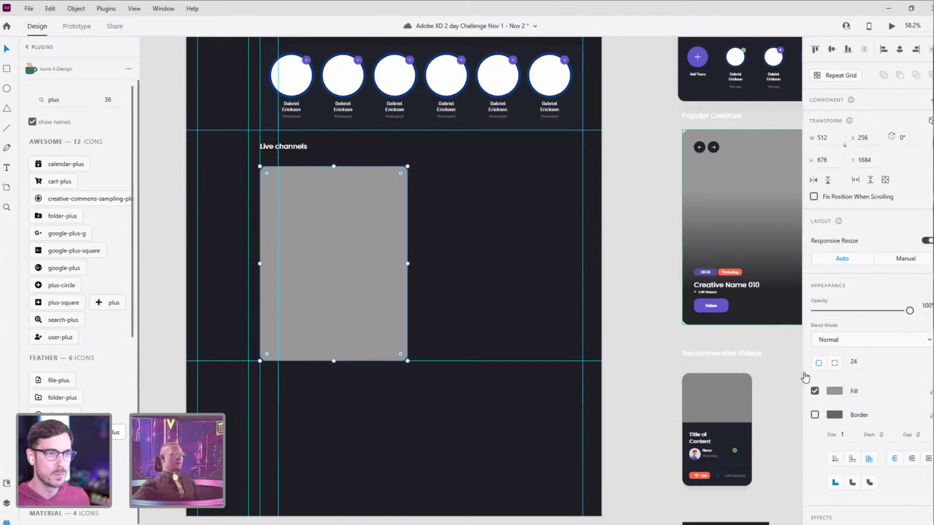
{"action": "left_click", "coordinate": [835, 393]}
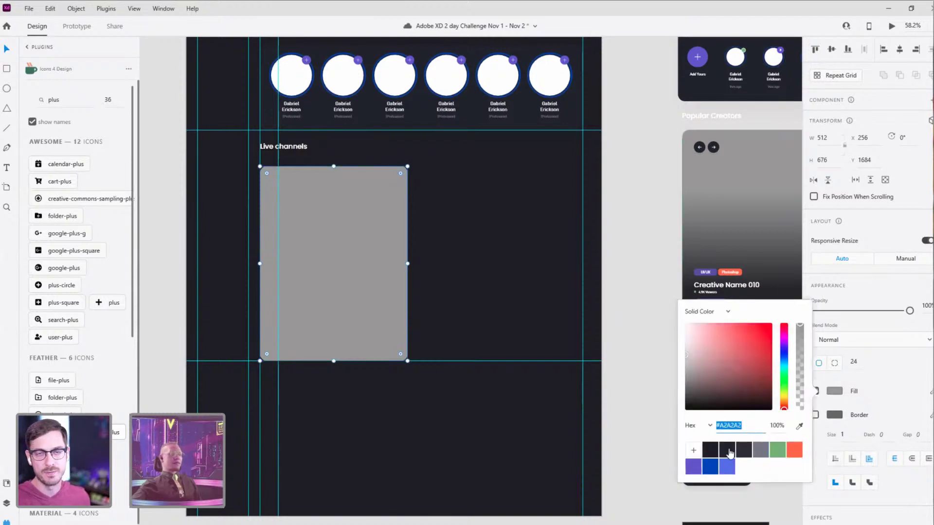
{"action": "left_click", "coordinate": [725, 452]}
{"action": "left_click", "coordinate": [639, 283]}
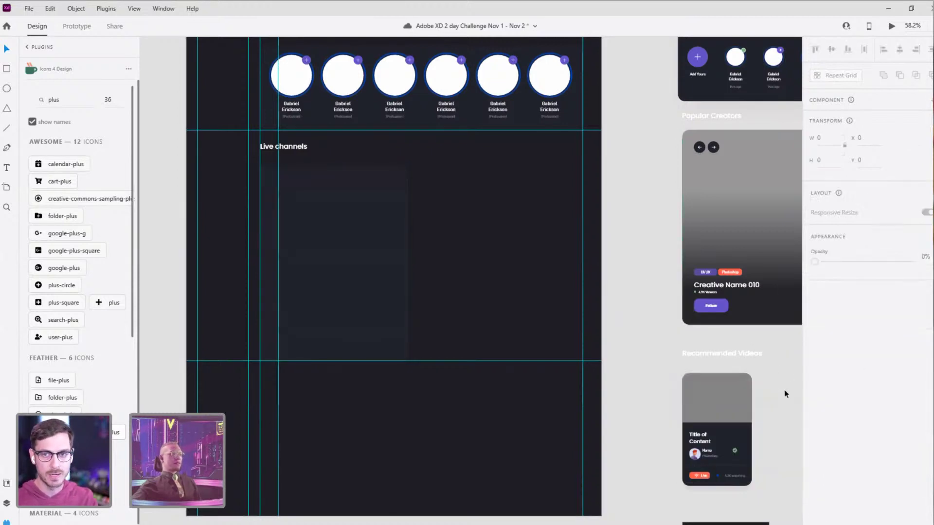
Step: Change the dark rectangle's fill from a solid color to a linear gradient
{"action": "left_click", "coordinate": [347, 251]}
{"action": "left_click", "coordinate": [837, 394]}
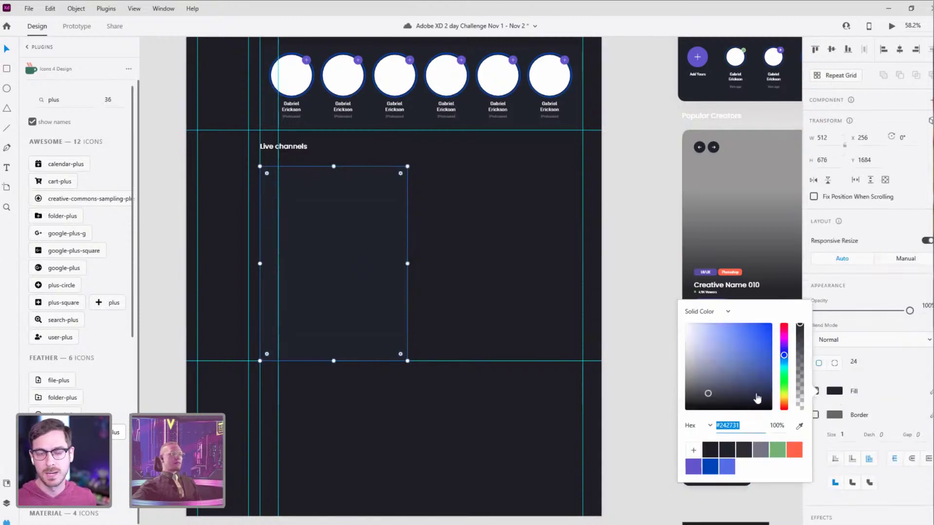
{"action": "left_click", "coordinate": [713, 315]}
{"action": "left_click", "coordinate": [715, 328]}
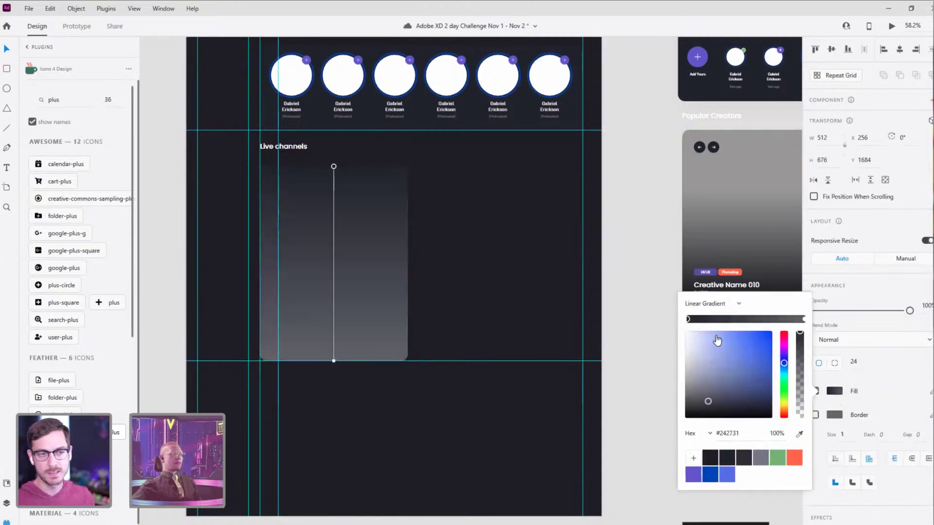
Step: Set the gradient's lower stop to #242731 so it matches the upper stop's color
{"action": "left_click", "coordinate": [804, 320]}
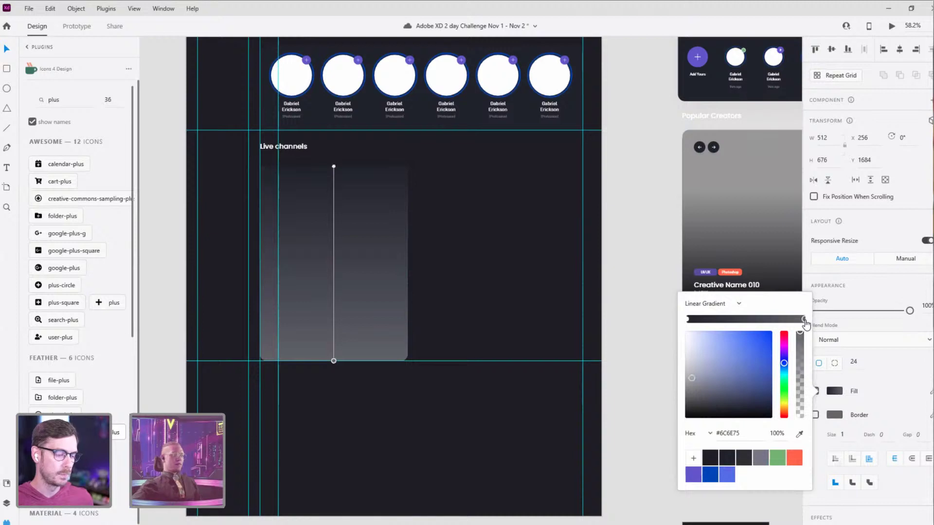
{"action": "left_click", "coordinate": [689, 320]}
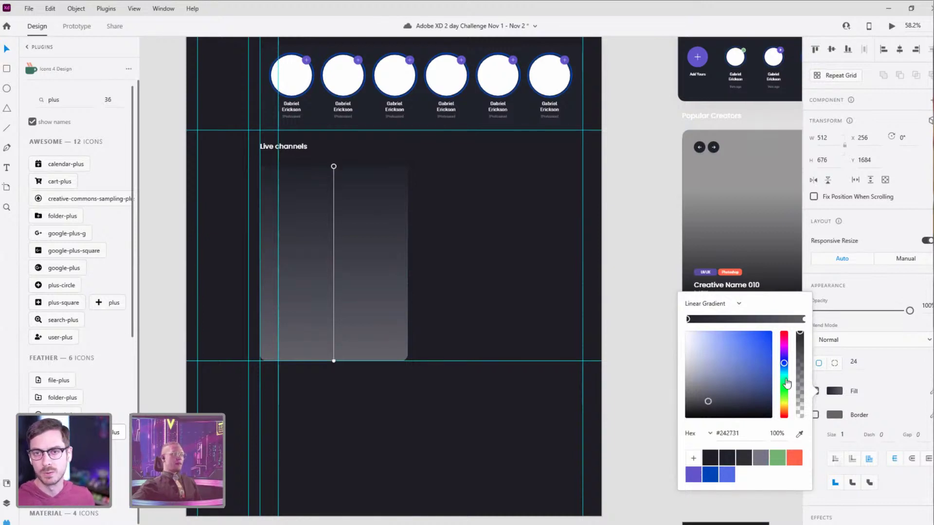
{"action": "left_click", "coordinate": [735, 433]}
{"action": "key", "text": "Return"}
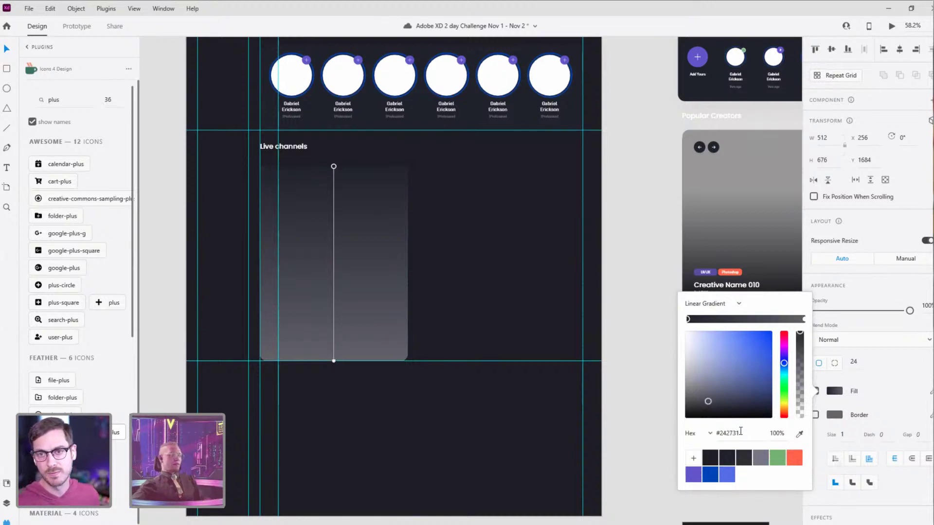
{"action": "left_click", "coordinate": [745, 433]}
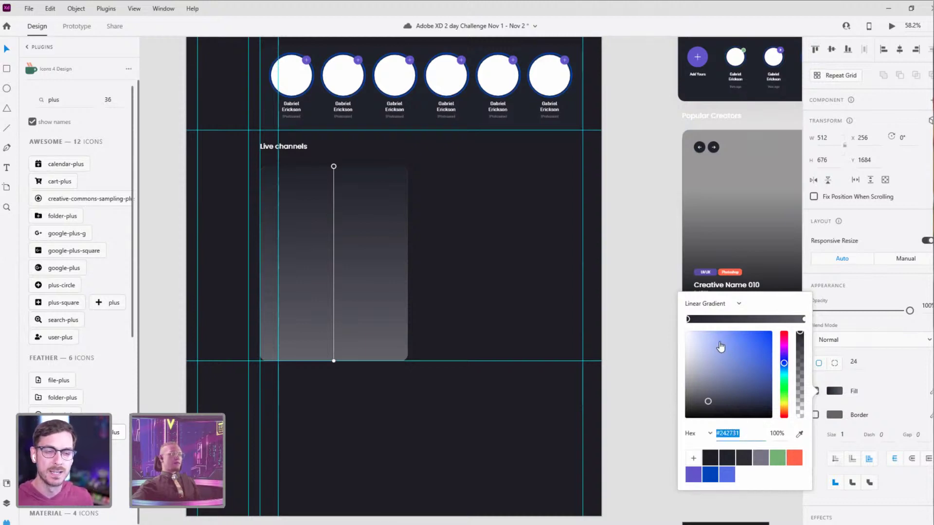
{"action": "left_click", "coordinate": [803, 320]}
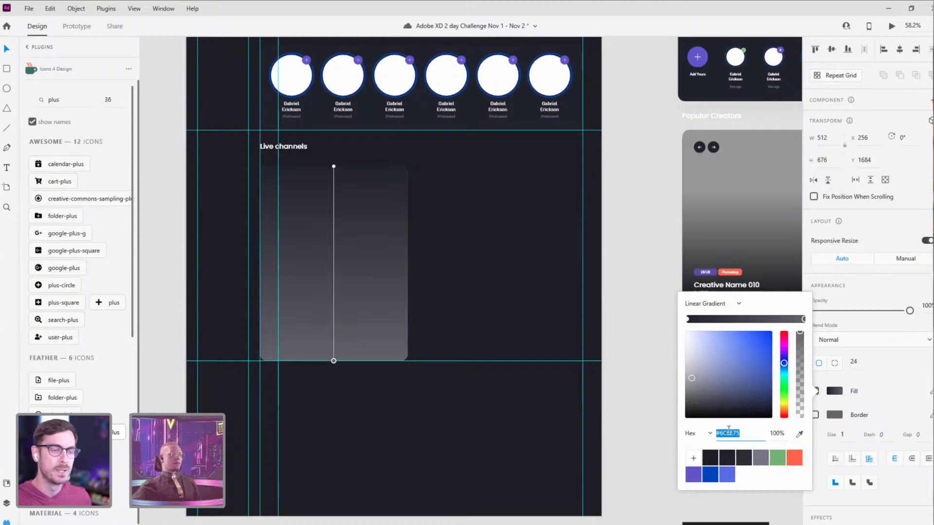
{"action": "type", "text": "242731"}
{"action": "key", "text": "Return"}
{"action": "left_click", "coordinate": [731, 439]}
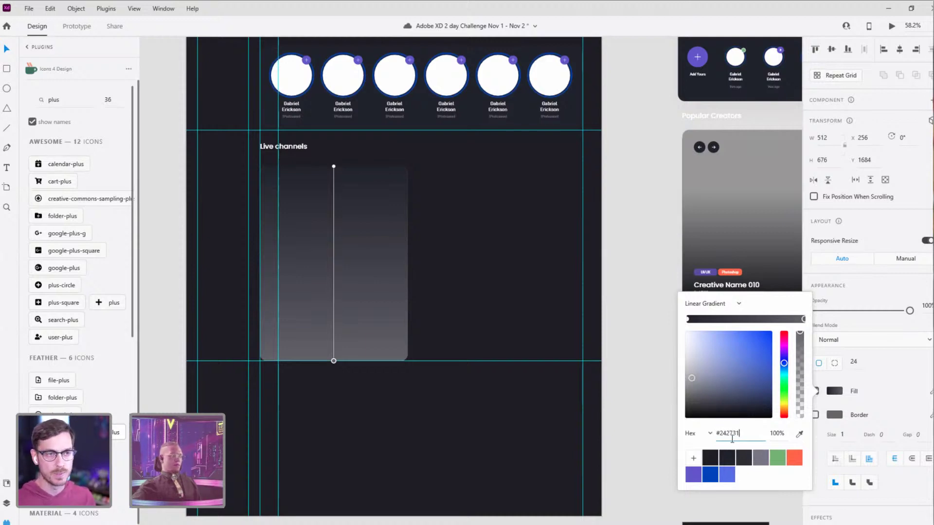
{"action": "left_click", "coordinate": [627, 237]}
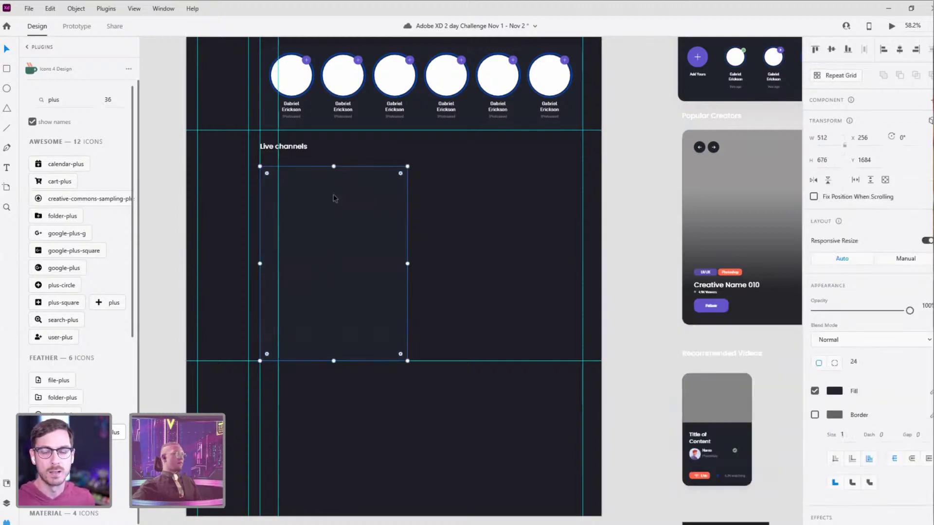
Step: Make the upper stop of the rectangle's gradient fully transparent
{"action": "left_click", "coordinate": [833, 391]}
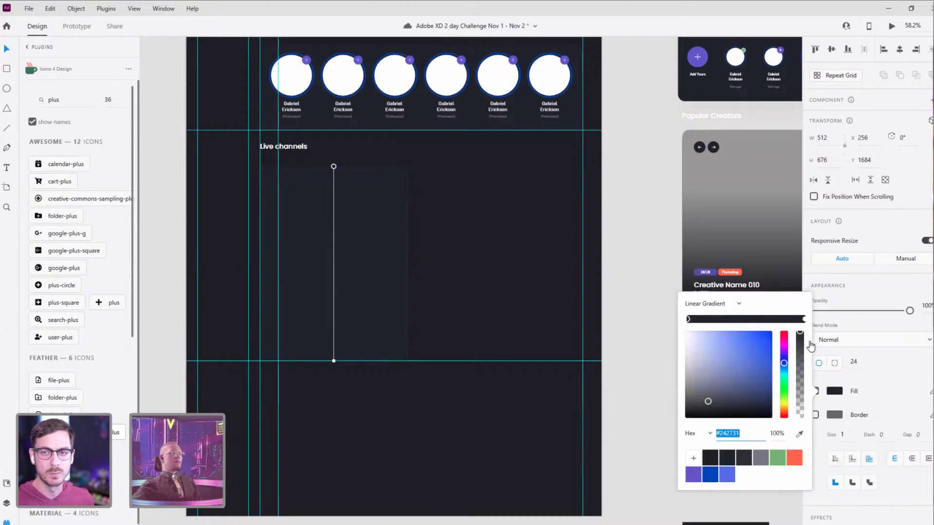
{"action": "left_click_drag", "start_coordinate": [800, 345], "coordinate": [806, 488]}
{"action": "left_click", "coordinate": [627, 239]}
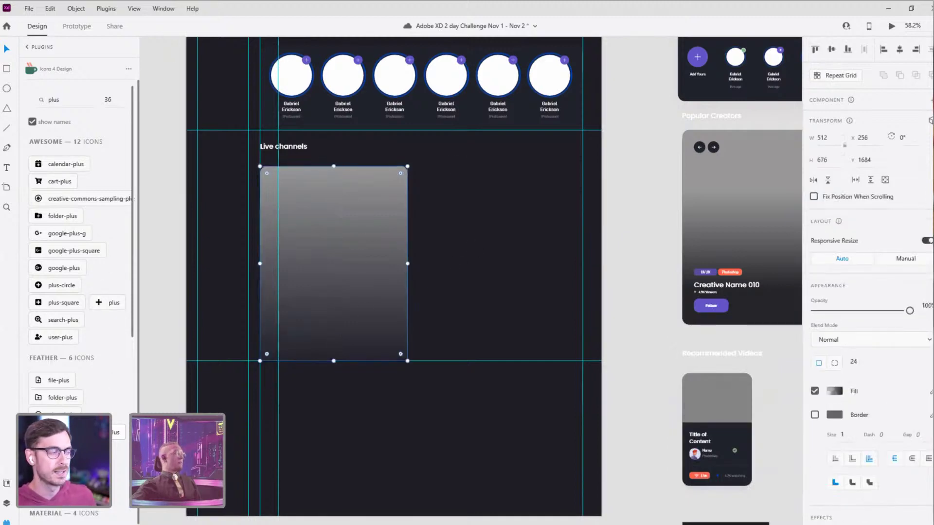
Step: Try to copy the pair of round arrow buttons from the Popular Creators card onto the new gradient rectangle
{"action": "scroll", "coordinate": [624, 260], "scroll_direction": "right", "scroll_amount": 2}
{"action": "scroll", "coordinate": [625, 260], "scroll_direction": "up", "scroll_amount": 2}
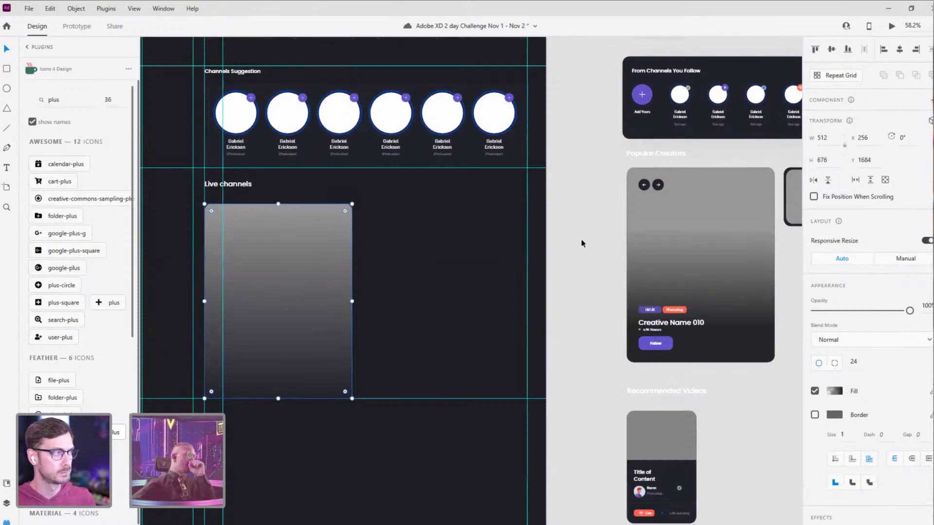
{"action": "double_click", "coordinate": [647, 185]}
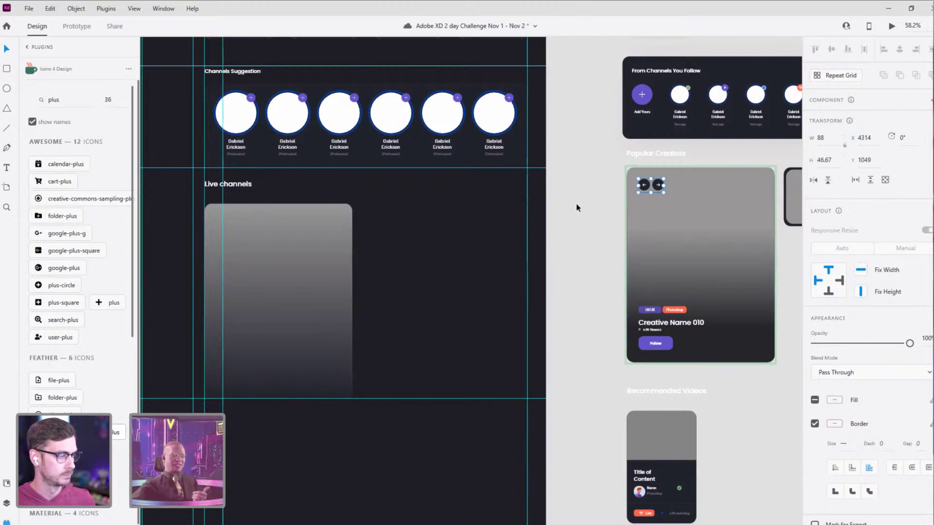
{"action": "left_click_drag", "start_coordinate": [576, 207], "coordinate": [524, 212]}
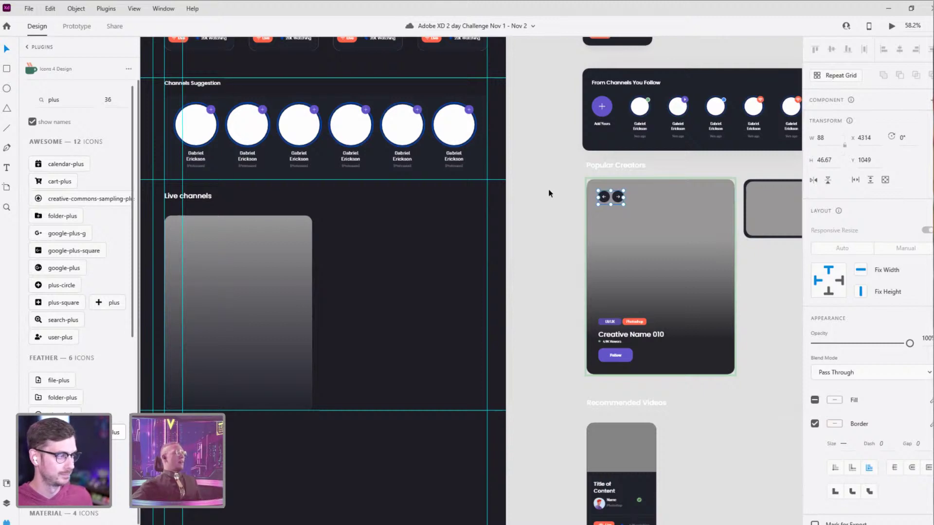
{"action": "left_click_drag", "start_coordinate": [545, 197], "coordinate": [600, 180]}
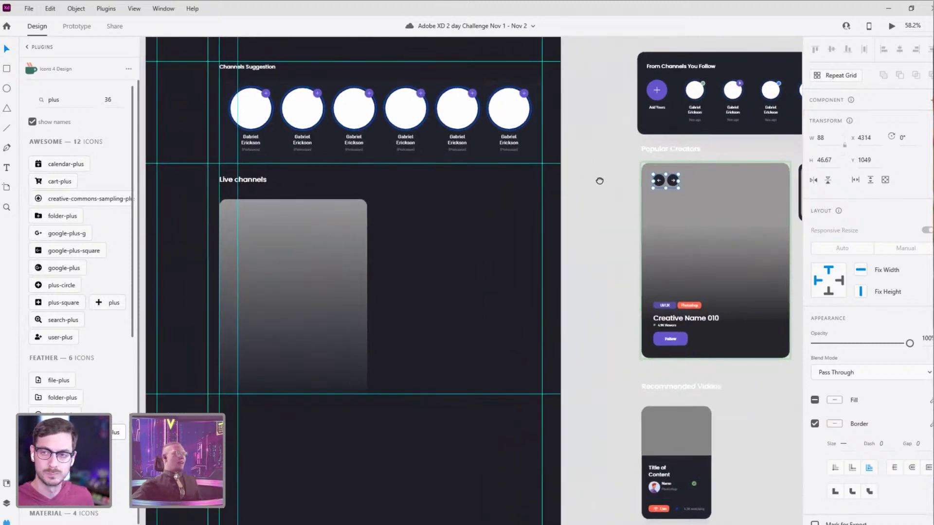
{"action": "left_click", "coordinate": [657, 181]}
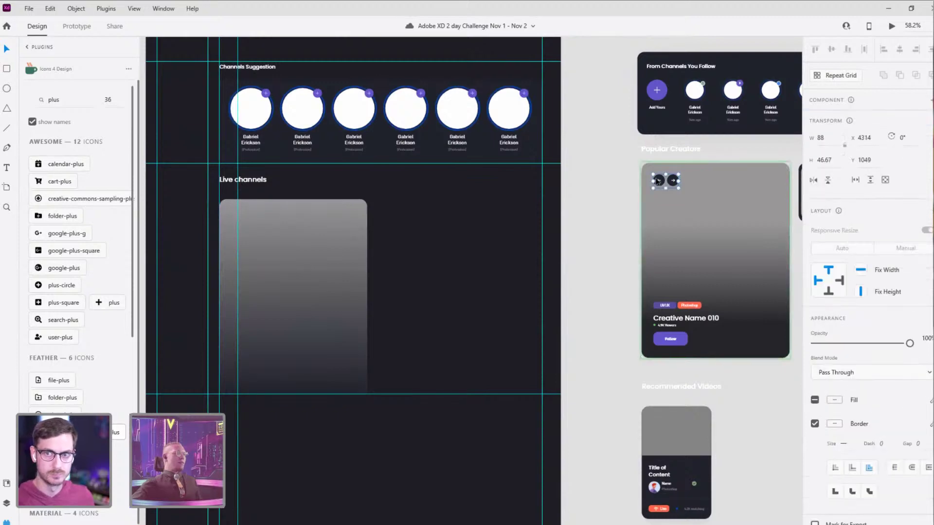
{"action": "left_click_drag", "start_coordinate": [351, 258], "coordinate": [396, 238]}
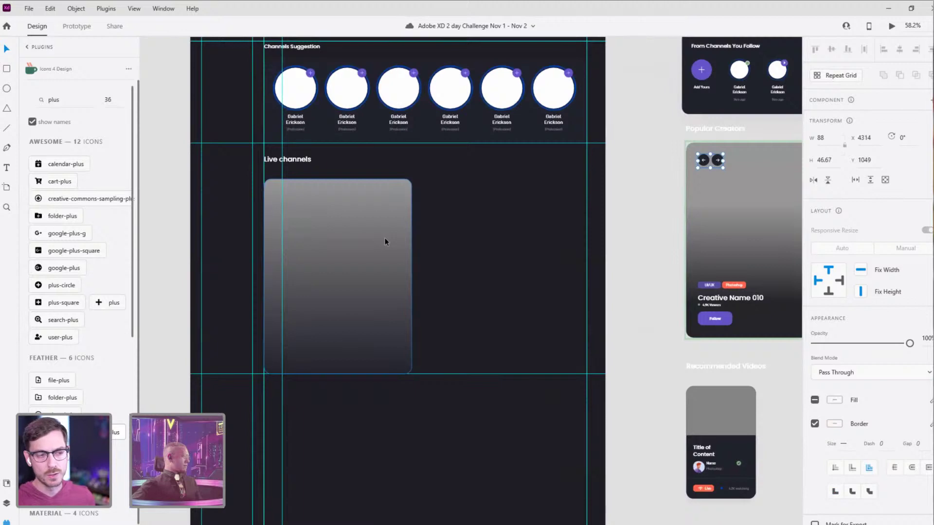
{"action": "left_click", "coordinate": [384, 239]}
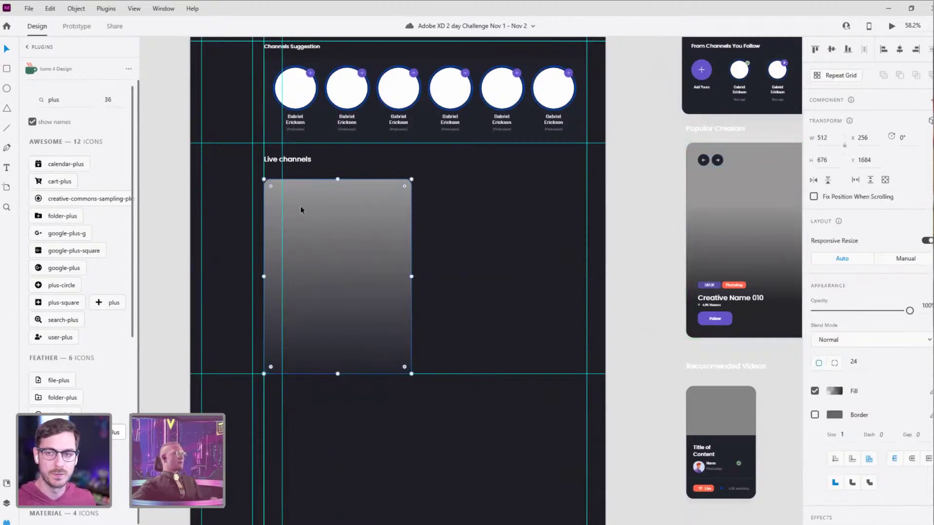
{"action": "key", "text": "ctrl+v"}
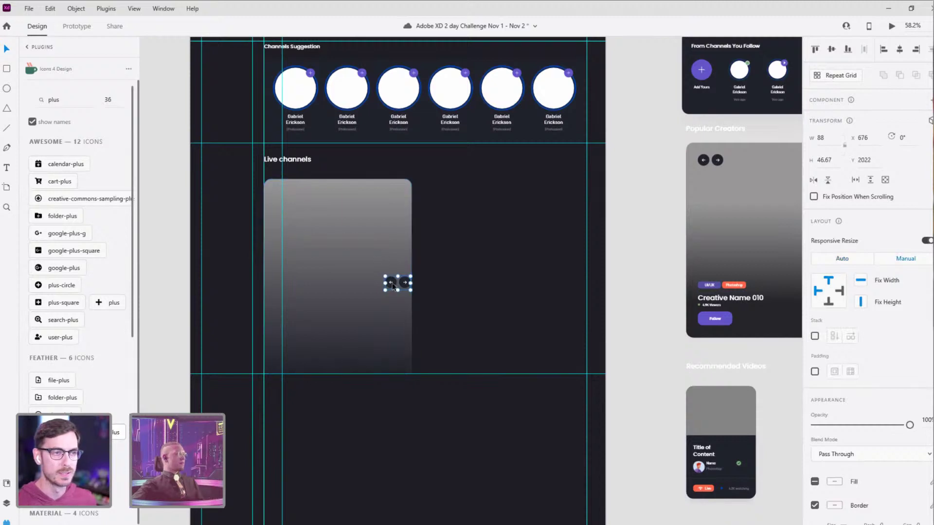
{"action": "key", "text": "ctrl+z"}
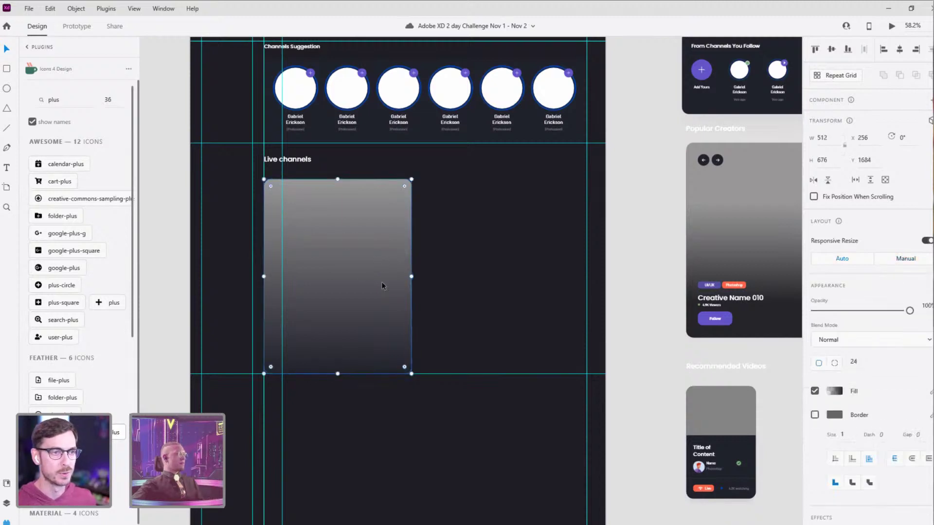
Step: Draw a circle about 34 px wide near the upper-left corner of the Live channels gradient rectangle
{"action": "double_click", "coordinate": [700, 162]}
{"action": "scroll", "coordinate": [703, 161], "scroll_direction": "up", "scroll_amount": 5}
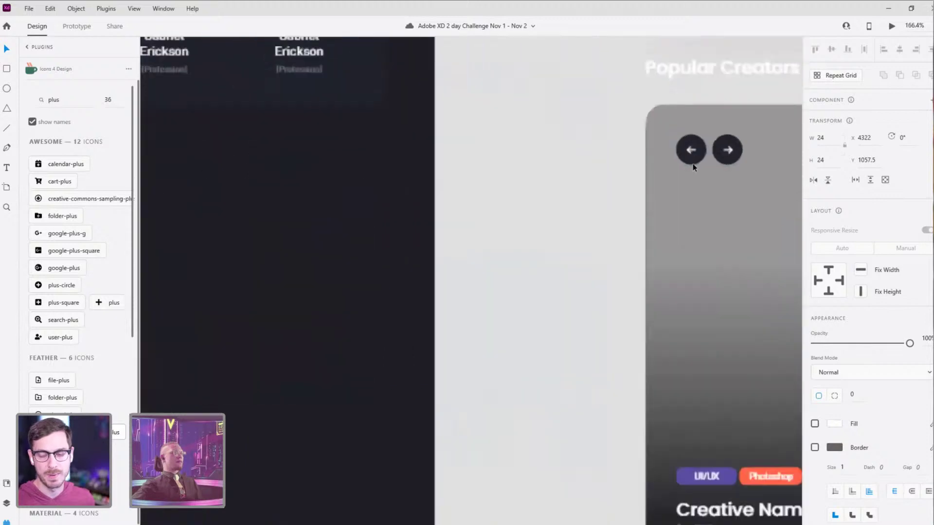
{"action": "left_click", "coordinate": [676, 150]}
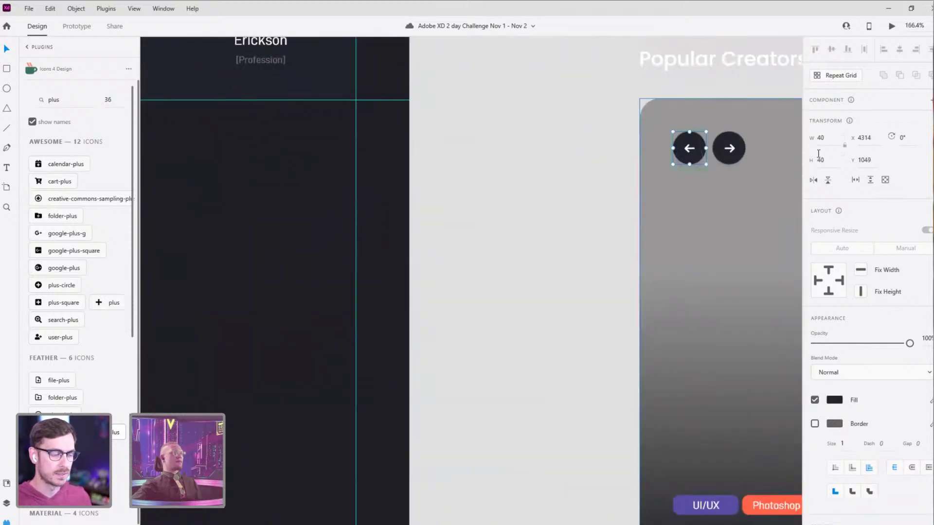
{"action": "scroll", "coordinate": [402, 239], "scroll_direction": "left", "scroll_amount": 5}
{"action": "scroll", "coordinate": [406, 263], "scroll_direction": "down", "scroll_amount": 5}
{"action": "scroll", "coordinate": [365, 246], "scroll_direction": "up", "scroll_amount": 4}
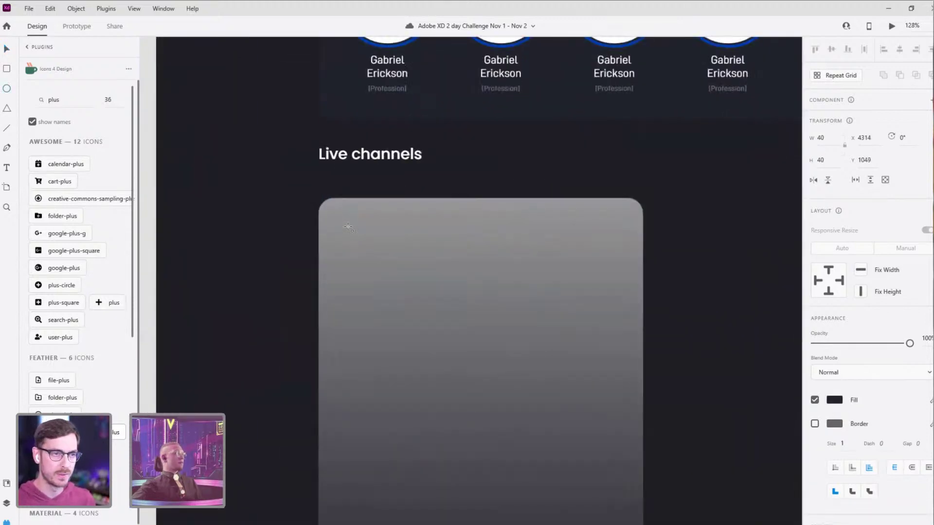
{"action": "key", "text": "e"}
{"action": "left_click_drag", "start_coordinate": [333, 218], "coordinate": [351, 236]}
{"action": "key", "text": "v"}
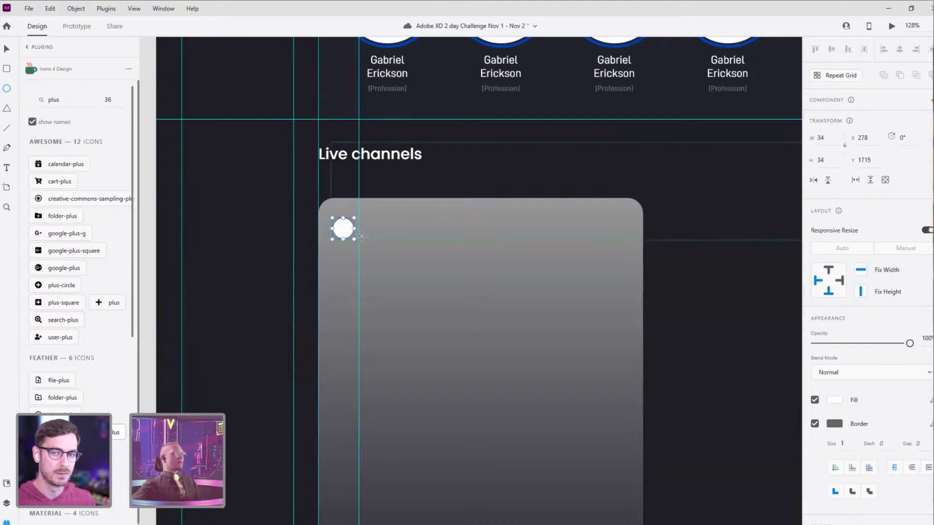
Step: Set the new circle's width and height to 40
{"action": "key", "text": "Delete"}
{"action": "key", "text": "ctrl+z"}
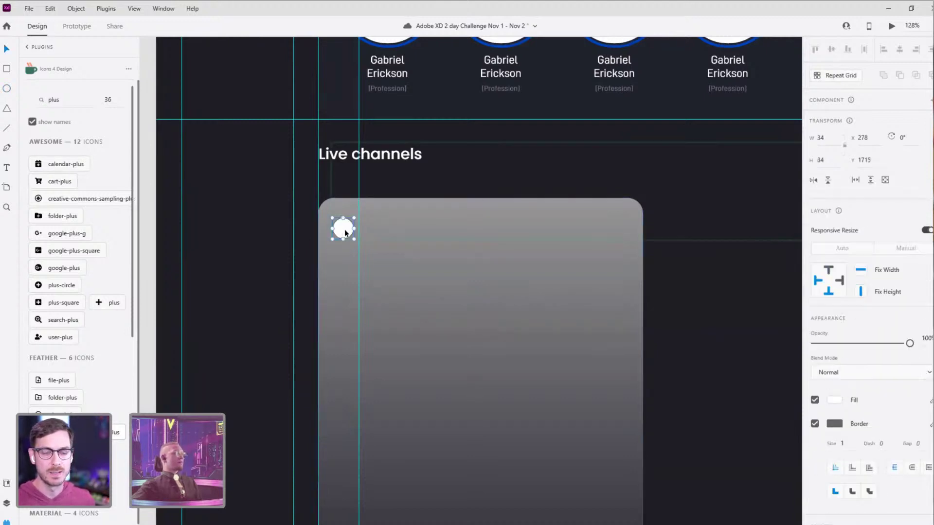
{"action": "left_click", "coordinate": [344, 258]}
{"action": "left_click", "coordinate": [343, 228]}
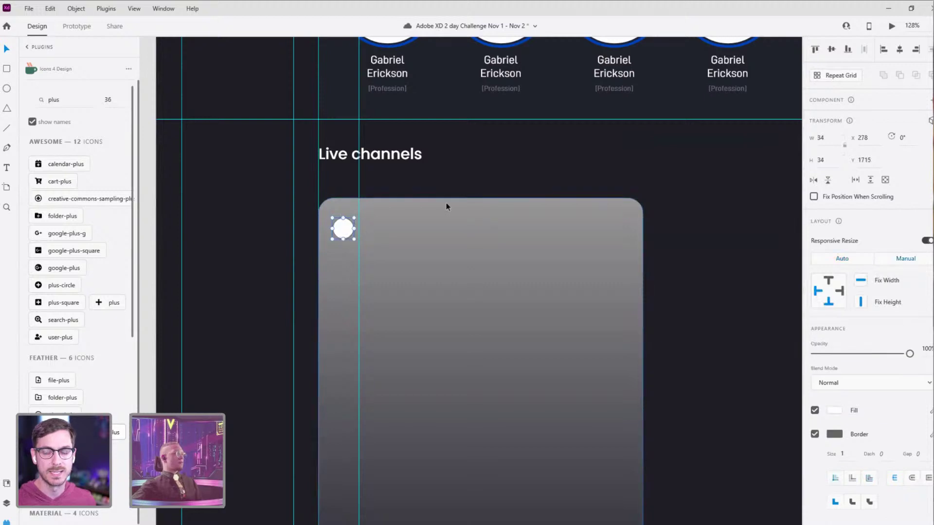
{"action": "type", "text": "40"}
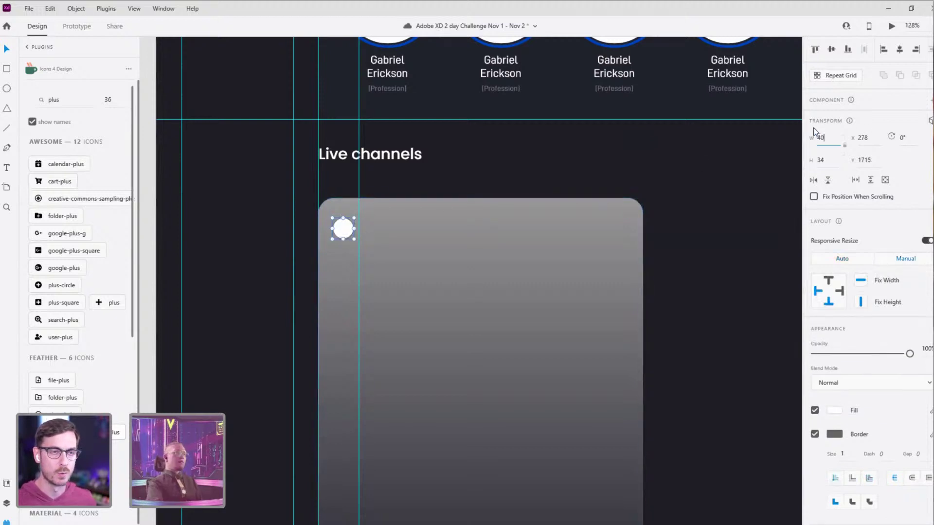
{"action": "key", "text": "Return"}
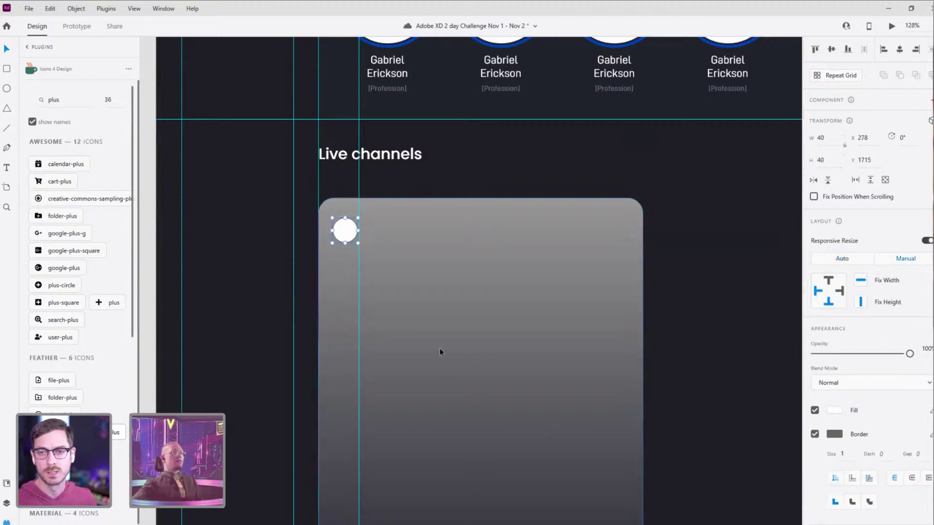
Step: Remove the circle's border and fill it with the saved near-black swatch
{"action": "left_click", "coordinate": [834, 410]}
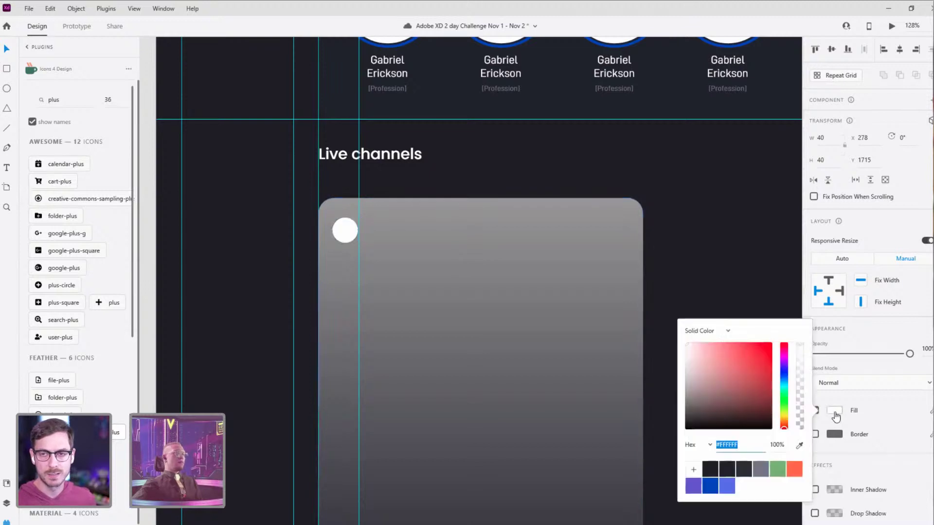
{"action": "left_click", "coordinate": [722, 468]}
{"action": "left_click", "coordinate": [506, 178]}
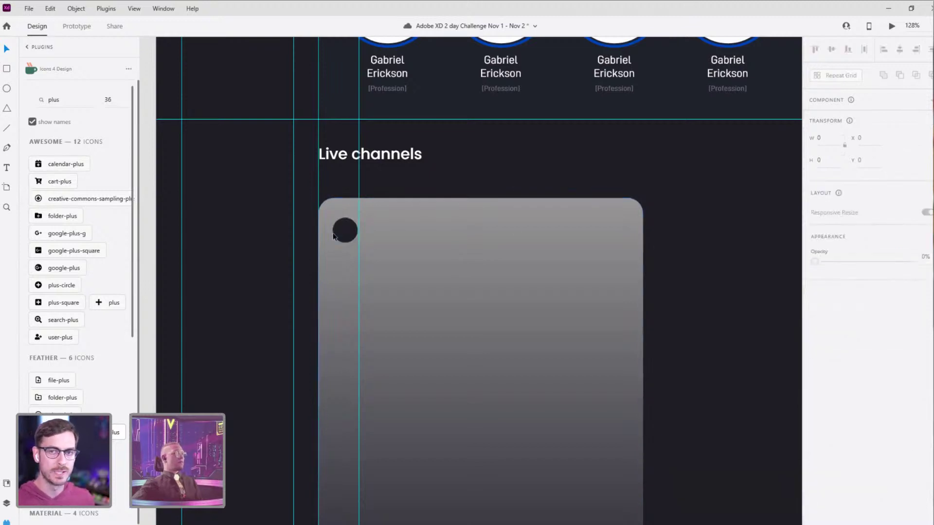
Step: Move the dark circle up to Y 1704 and place a copy beside it at X 327
{"action": "scroll", "coordinate": [357, 238], "scroll_direction": "up", "scroll_amount": 3}
{"action": "left_click_drag", "start_coordinate": [356, 239], "coordinate": [354, 229]}
{"action": "scroll", "coordinate": [481, 148], "scroll_direction": "down", "scroll_amount": 6}
{"action": "left_click_drag", "start_coordinate": [542, 168], "coordinate": [494, 184]}
{"action": "scroll", "coordinate": [263, 177], "scroll_direction": "up", "scroll_amount": 6}
{"action": "scroll", "coordinate": [384, 167], "scroll_direction": "up", "scroll_amount": 2}
{"action": "left_click", "coordinate": [431, 193]}
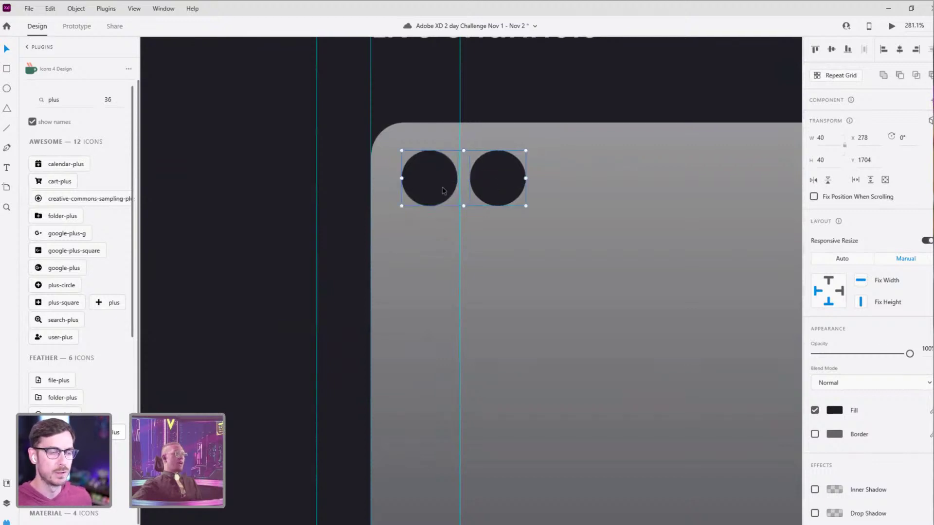
{"action": "scroll", "coordinate": [494, 192], "scroll_direction": "down", "scroll_amount": 4}
{"action": "scroll", "coordinate": [544, 223], "scroll_direction": "down", "scroll_amount": 1}
{"action": "left_click", "coordinate": [588, 148]}
Step: Search the icon library for "arrow" and find the Ionic round arrow icons
{"action": "scroll", "coordinate": [65, 360], "scroll_direction": "down", "scroll_amount": 1}
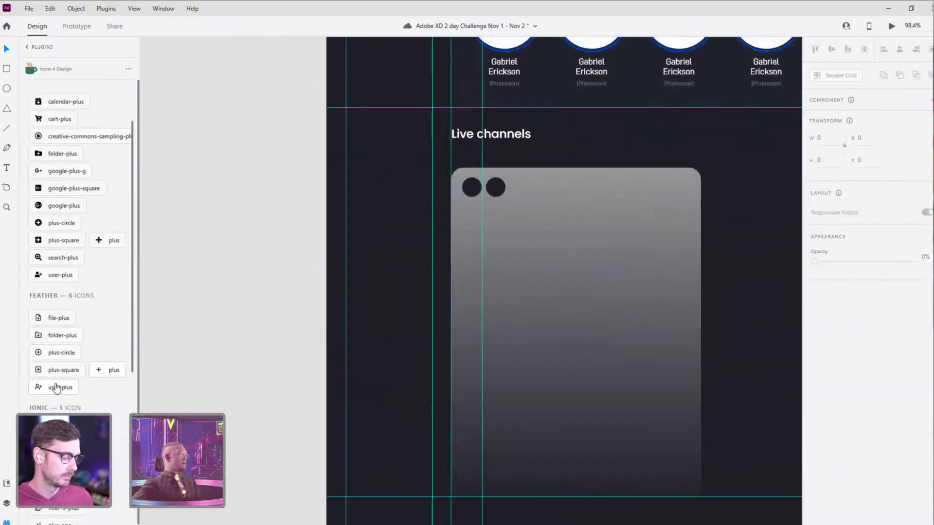
{"action": "scroll", "coordinate": [55, 195], "scroll_direction": "up", "scroll_amount": 1}
{"action": "double_click", "coordinate": [55, 99]}
{"action": "type", "text": "arrow"}
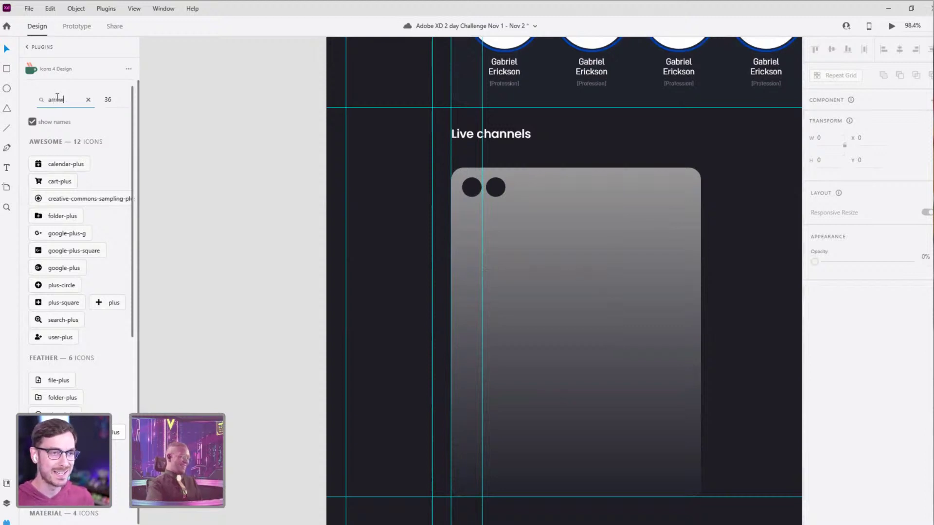
{"action": "key", "text": "Return"}
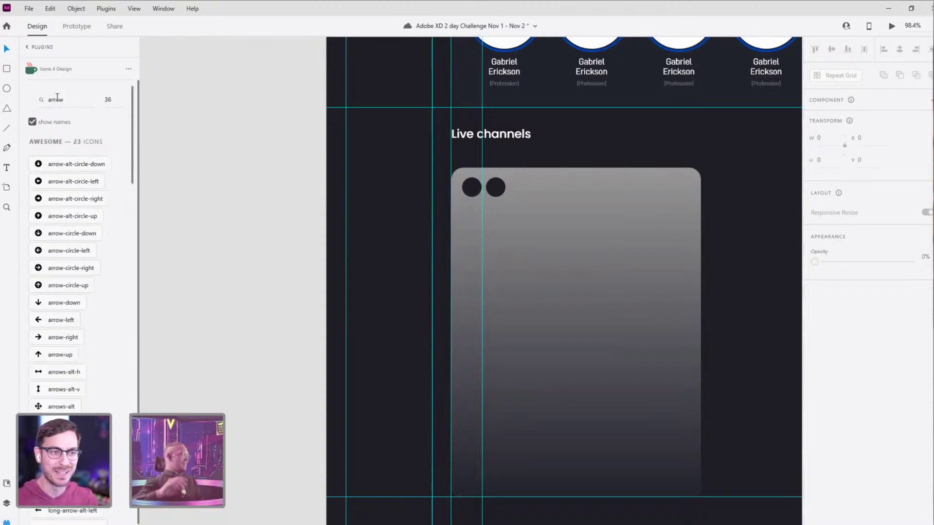
{"action": "scroll", "coordinate": [76, 277], "scroll_direction": "down", "scroll_amount": 10}
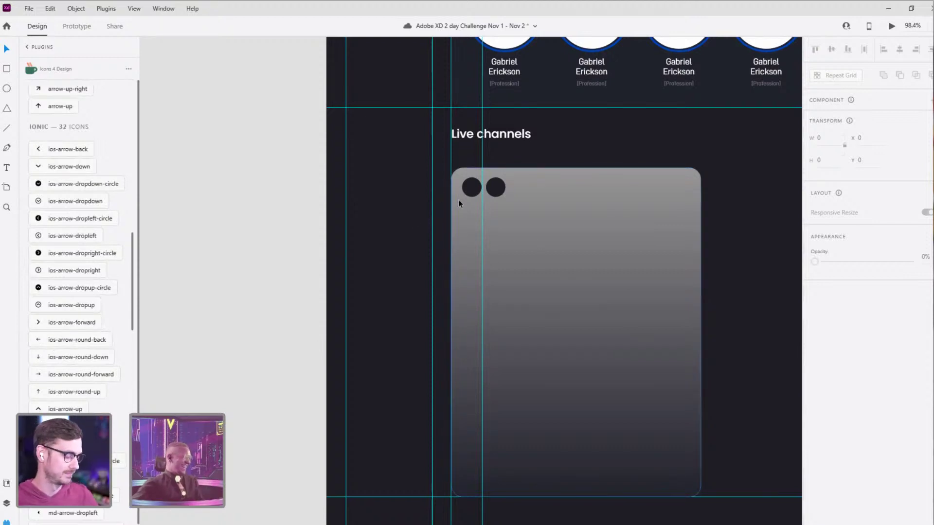
Step: Insert the ios-arrow-round-back icon centered on the first dark circle and color it white
{"action": "scroll", "coordinate": [494, 191], "scroll_direction": "up", "scroll_amount": 5}
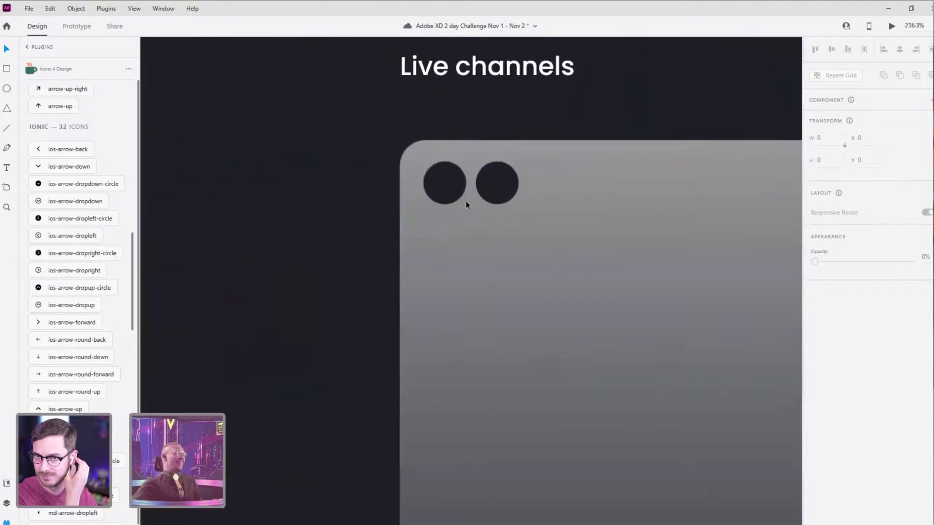
{"action": "left_click", "coordinate": [449, 193]}
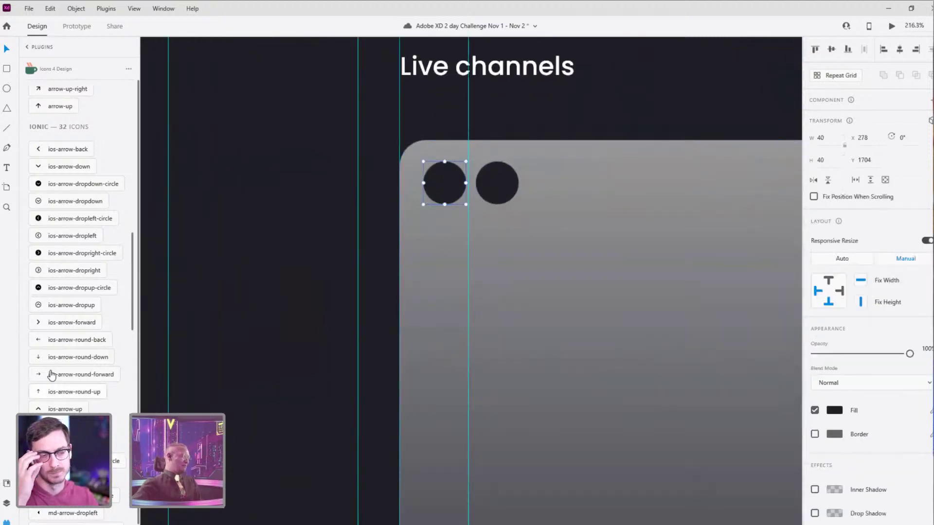
{"action": "left_click_drag", "start_coordinate": [47, 339], "coordinate": [362, 180]}
{"action": "scroll", "coordinate": [496, 185], "scroll_direction": "up", "scroll_amount": 7}
{"action": "left_click", "coordinate": [834, 367]}
{"action": "left_click", "coordinate": [707, 329]}
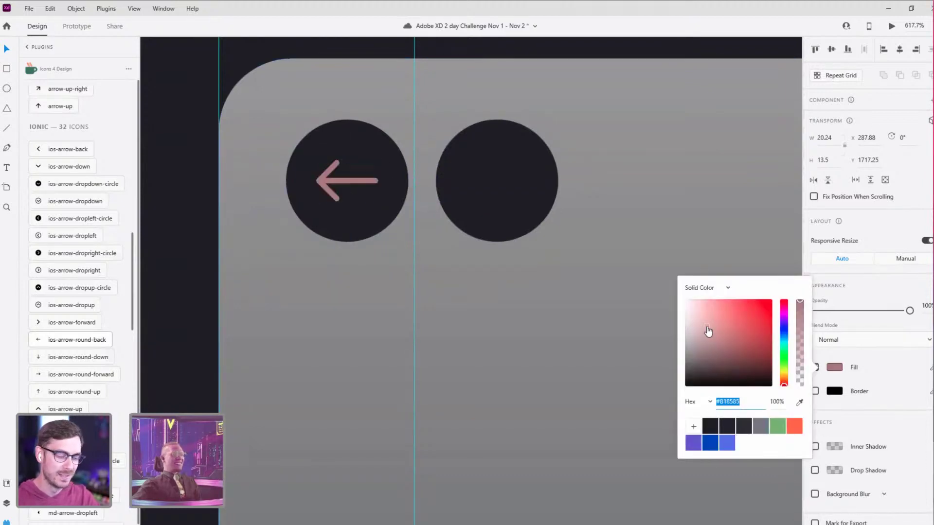
{"action": "left_click_drag", "start_coordinate": [708, 331], "coordinate": [686, 300]}
{"action": "left_click", "coordinate": [648, 171]}
Step: Duplicate the white arrow, flip the copy horizontally and center it on the second dark circle
{"action": "left_click", "coordinate": [368, 182]}
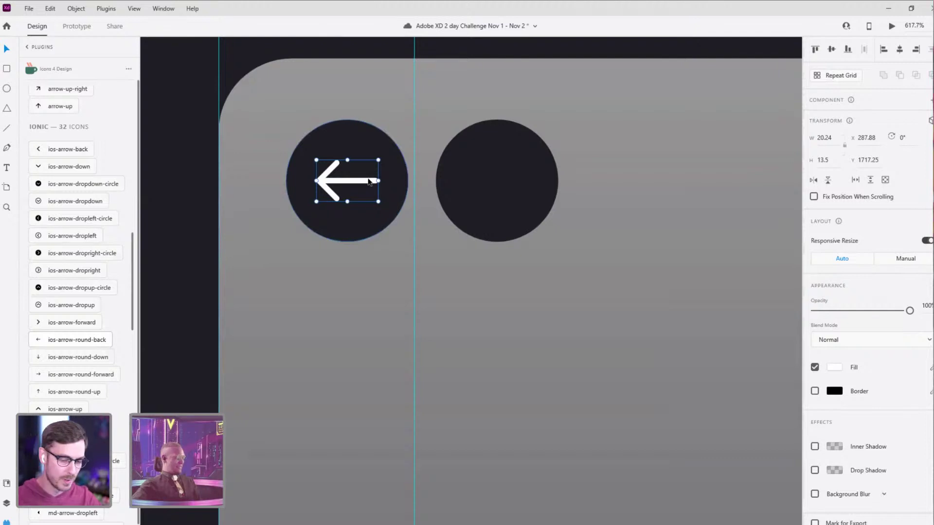
{"action": "key", "text": "ctrl+d"}
{"action": "left_click", "coordinate": [813, 180]}
{"action": "left_click_drag", "start_coordinate": [375, 171], "coordinate": [527, 164]}
{"action": "key", "text": "Escape"}
Step: Group the right-pointing arrow with its circle, and group the left-pointing arrow with its own circle
{"action": "left_click", "coordinate": [536, 188]}
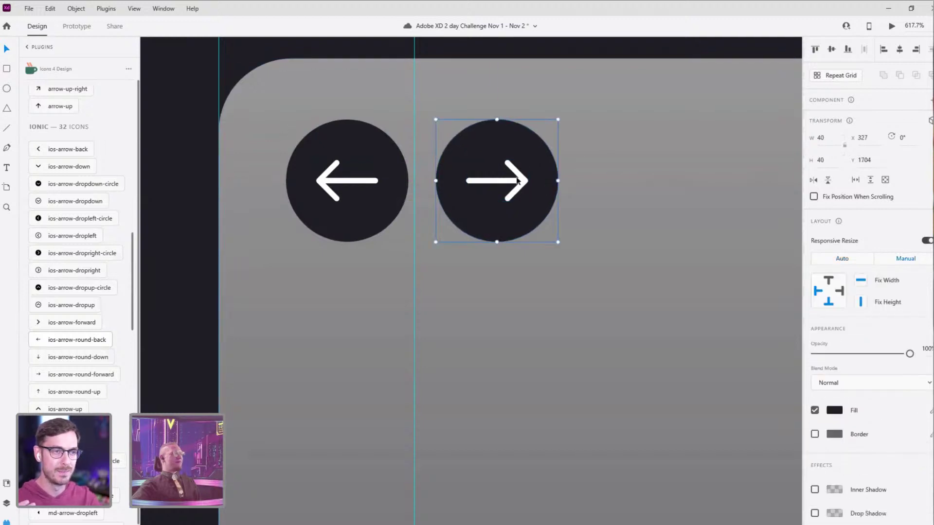
{"action": "key", "text": "Escape"}
{"action": "left_click", "coordinate": [519, 182]}
{"action": "left_click", "coordinate": [546, 177], "text": "shift"}
{"action": "key", "text": "ctrl+g"}
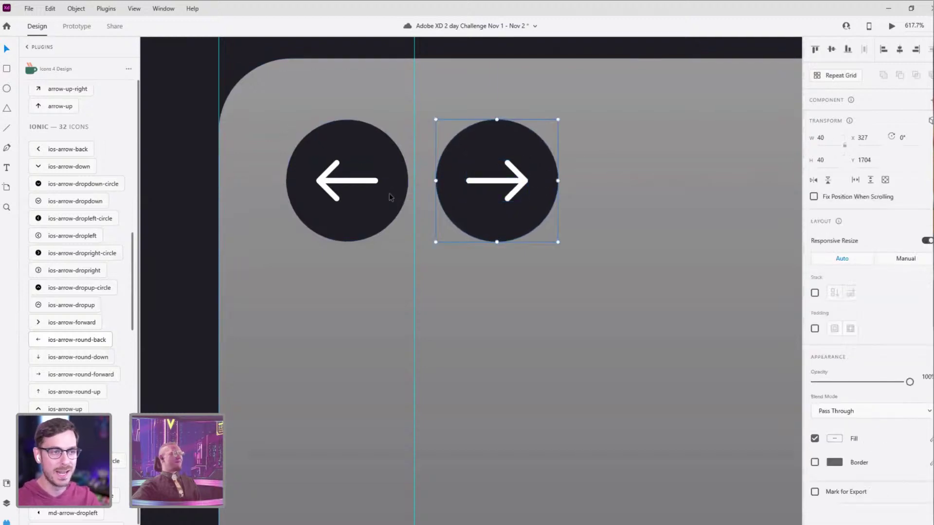
{"action": "left_click", "coordinate": [389, 197]}
{"action": "left_click", "coordinate": [371, 182], "text": "shift"}
{"action": "key", "text": "ctrl+g"}
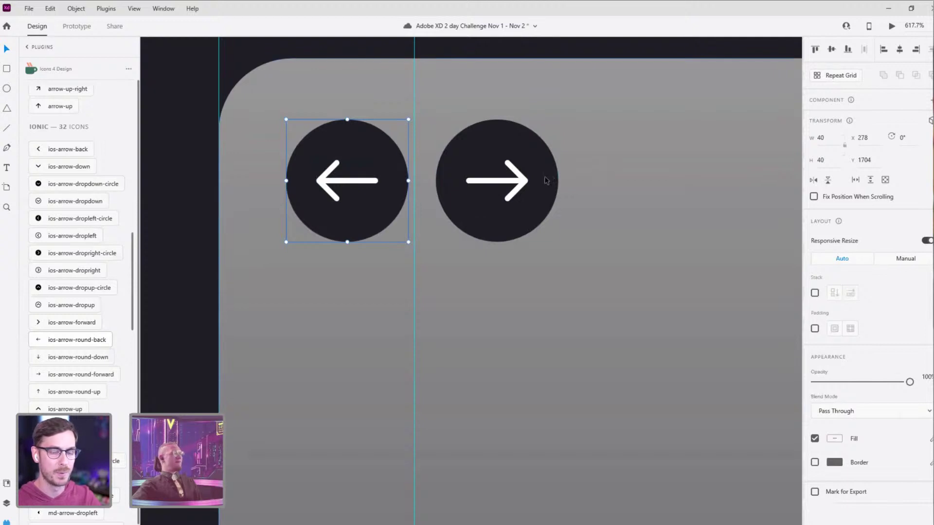
Step: Move the right-pointing arrow button closer to the left-pointing one, to X 325
{"action": "scroll", "coordinate": [546, 181], "scroll_direction": "down", "scroll_amount": 5}
{"action": "key", "text": "Escape"}
{"action": "scroll", "coordinate": [511, 147], "scroll_direction": "up", "scroll_amount": 3}
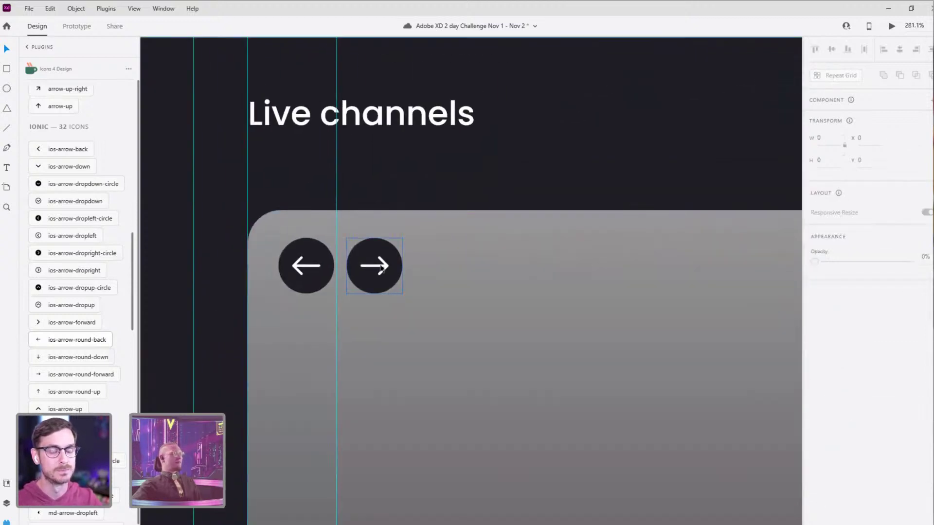
{"action": "left_click", "coordinate": [381, 269]}
{"action": "scroll", "coordinate": [382, 269], "scroll_direction": "up", "scroll_amount": 2}
{"action": "left_click_drag", "start_coordinate": [393, 263], "coordinate": [388, 261]}
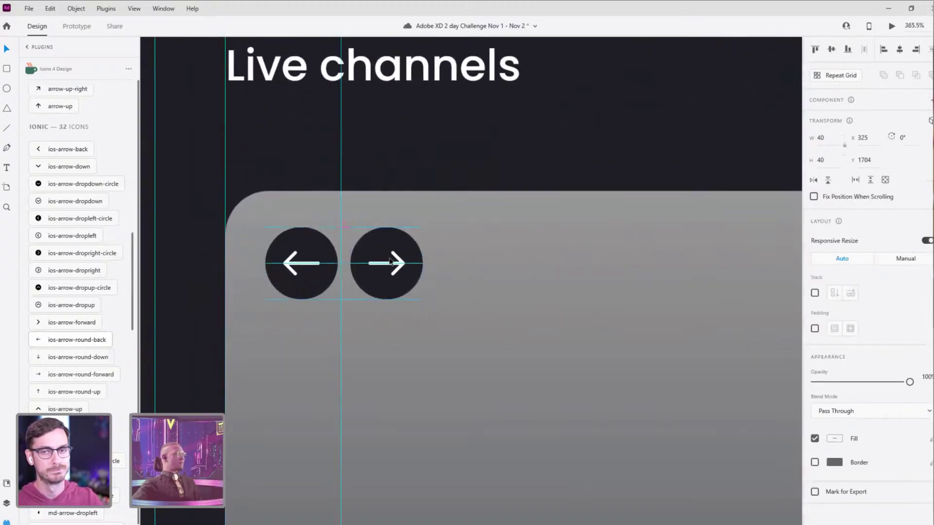
{"action": "left_click", "coordinate": [410, 167]}
Step: Review the whole feed layout with the new arrow buttons and save the document
{"action": "scroll", "coordinate": [414, 185], "scroll_direction": "down", "scroll_amount": 1}
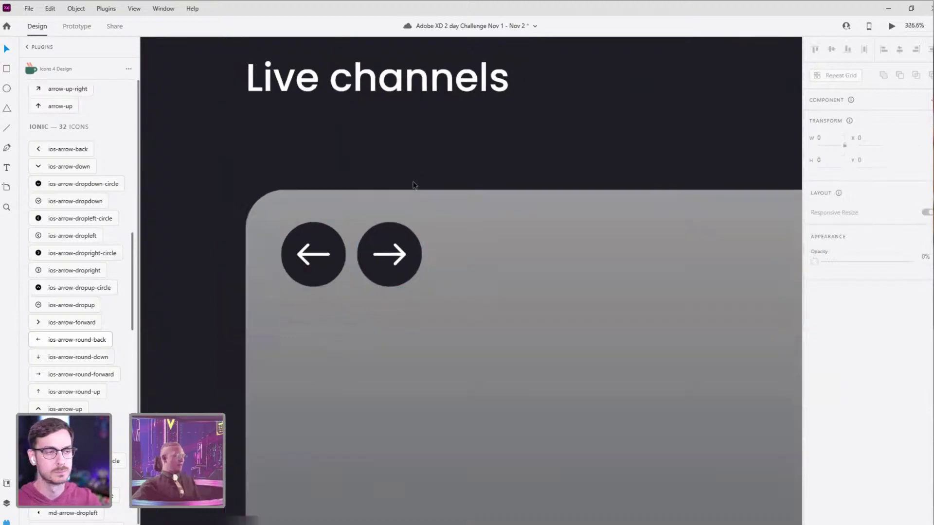
{"action": "scroll", "coordinate": [414, 185], "scroll_direction": "down", "scroll_amount": 3}
{"action": "scroll", "coordinate": [558, 176], "scroll_direction": "down", "scroll_amount": 6}
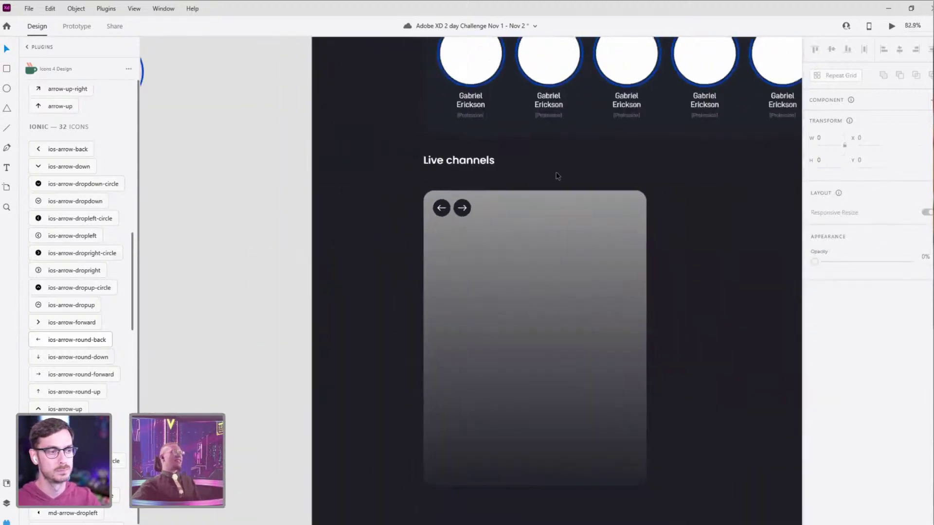
{"action": "scroll", "coordinate": [557, 176], "scroll_direction": "down", "scroll_amount": 3}
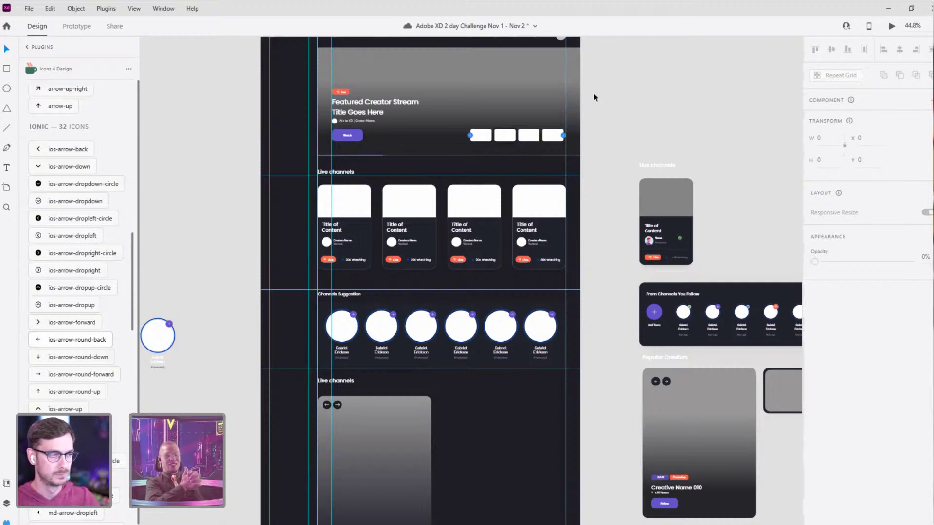
{"action": "key", "text": "ctrl+s"}
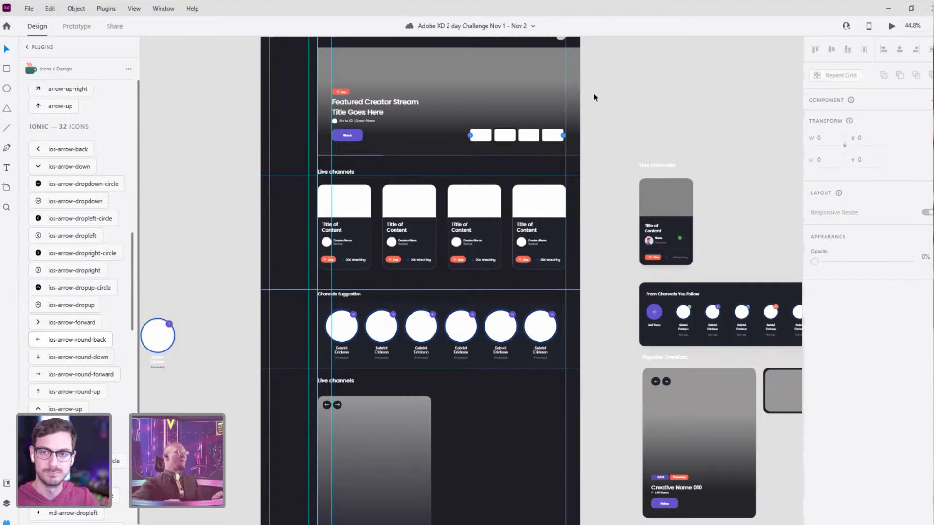
Step: Shrink the left-pointing arrow inside its button proportionally around its center to about 13 px wide
{"action": "left_click_drag", "start_coordinate": [611, 265], "coordinate": [619, 96]}
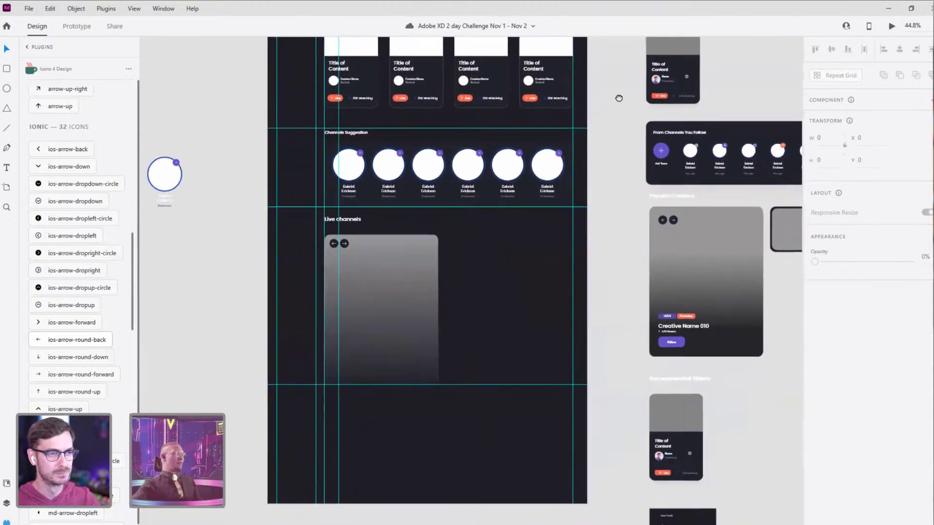
{"action": "scroll", "coordinate": [384, 265], "scroll_direction": "up", "scroll_amount": 3}
{"action": "scroll", "coordinate": [272, 204], "scroll_direction": "up", "scroll_amount": 5}
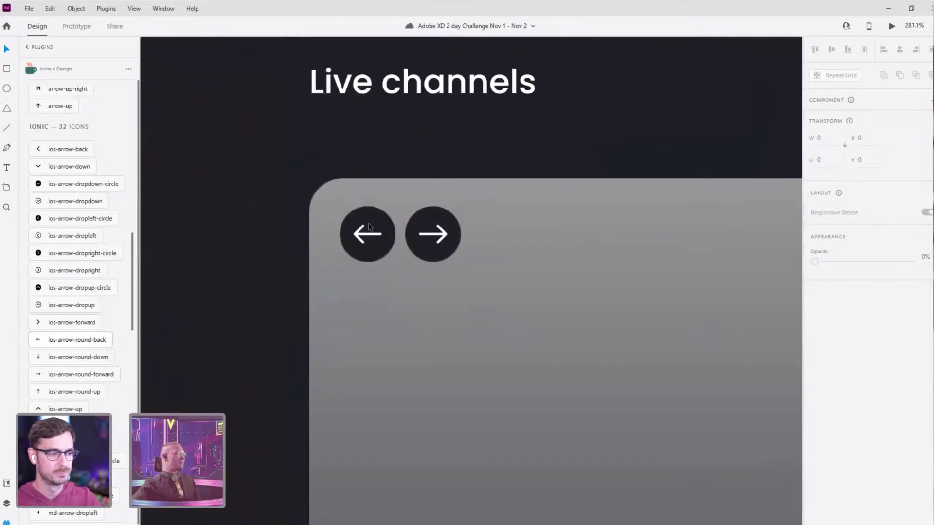
{"action": "left_click", "coordinate": [360, 239]}
{"action": "double_click", "coordinate": [360, 238]}
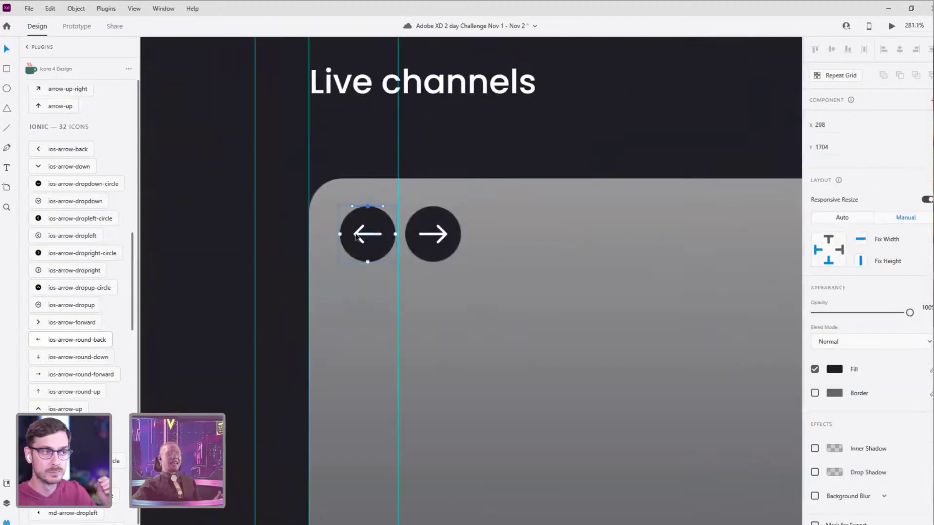
{"action": "double_click", "coordinate": [361, 238]}
{"action": "left_click", "coordinate": [361, 212]}
{"action": "left_click", "coordinate": [361, 241]}
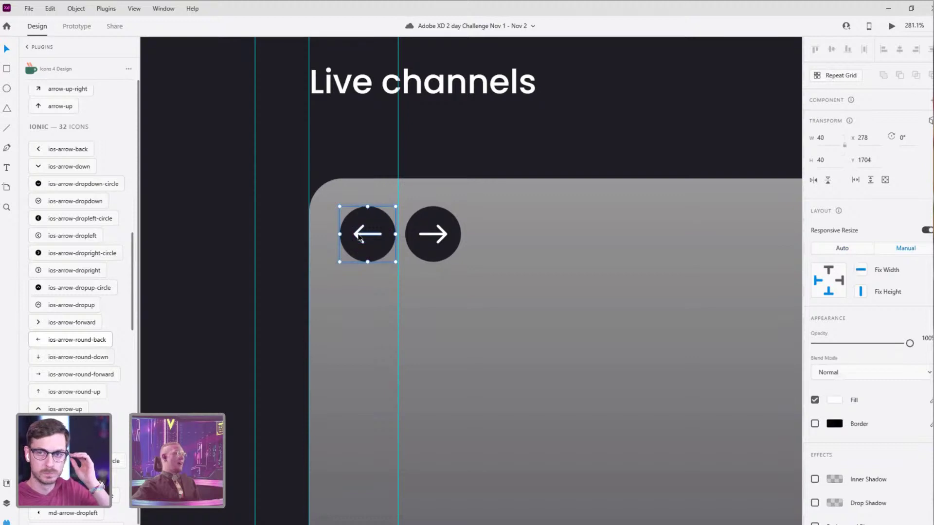
{"action": "scroll", "coordinate": [359, 229], "scroll_direction": "up", "scroll_amount": 3}
{"action": "left_click_drag", "start_coordinate": [347, 220], "coordinate": [359, 227]}
Step: Try to give the right-pointing arrow the same 13.15 width as the left-pointing arrow
{"action": "left_click", "coordinate": [824, 137]}
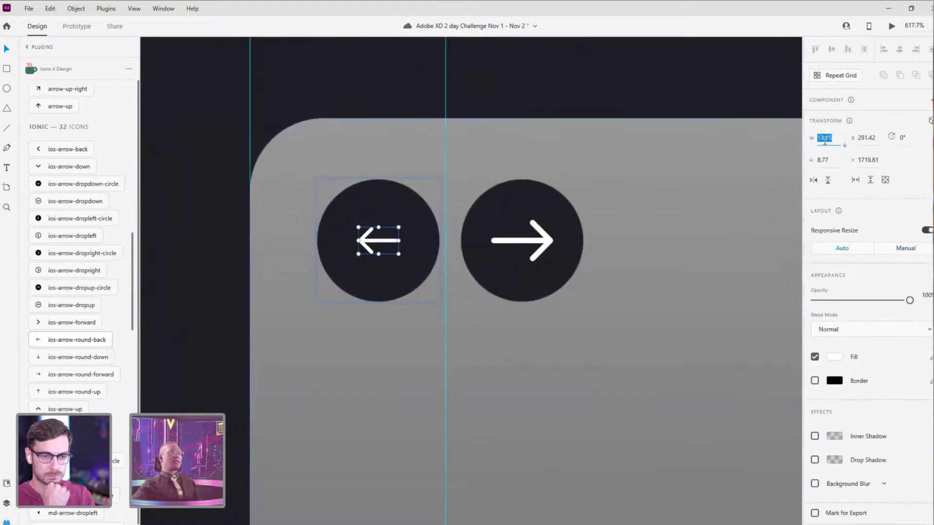
{"action": "double_click", "coordinate": [549, 247]}
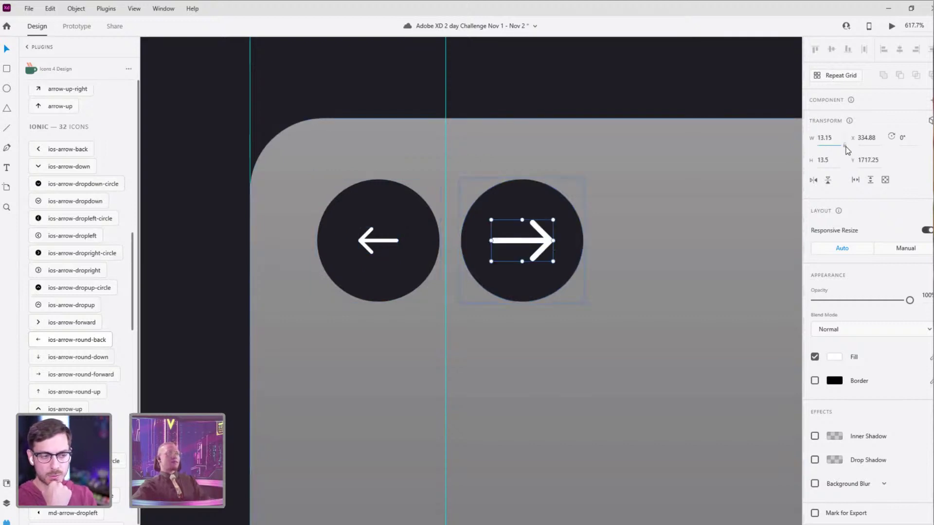
{"action": "left_click", "coordinate": [845, 147]}
{"action": "key", "text": "Return"}
{"action": "key", "text": "ctrl+z"}
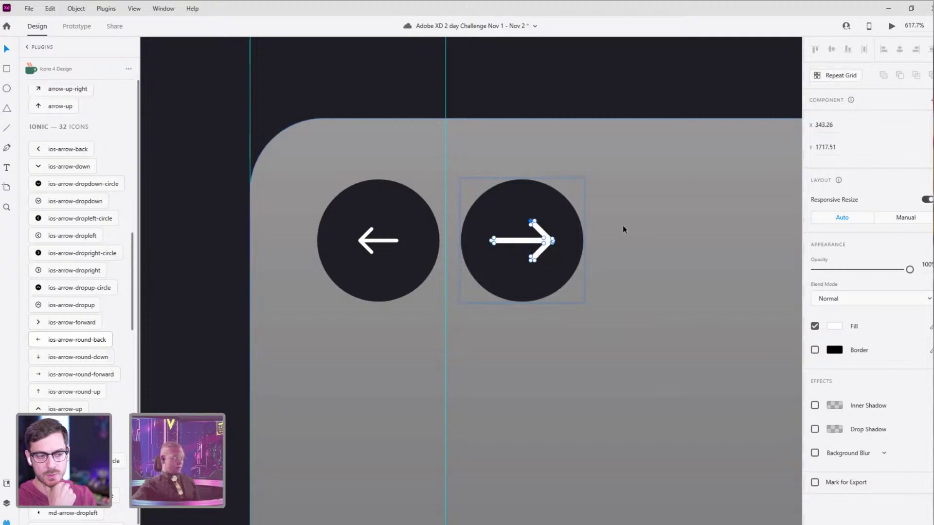
Step: Undo the latest arrow resizing and delete the right-pointing arrow button
{"action": "key", "text": "ctrl+z"}
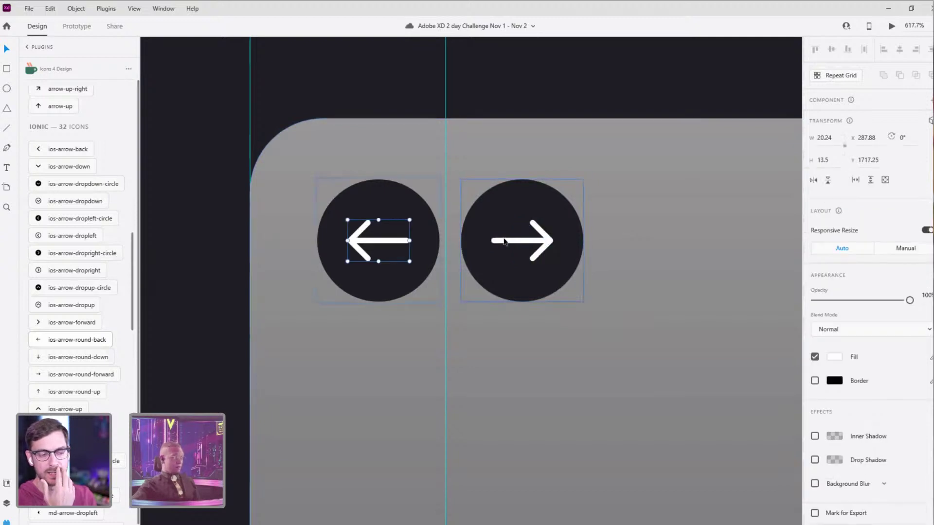
{"action": "left_click", "coordinate": [473, 220]}
{"action": "key", "text": "Delete"}
Step: Shrink the left-pointing arrow proportionally around its center to about two thirds of its size, keeping its circle unchanged
{"action": "left_click", "coordinate": [397, 246]}
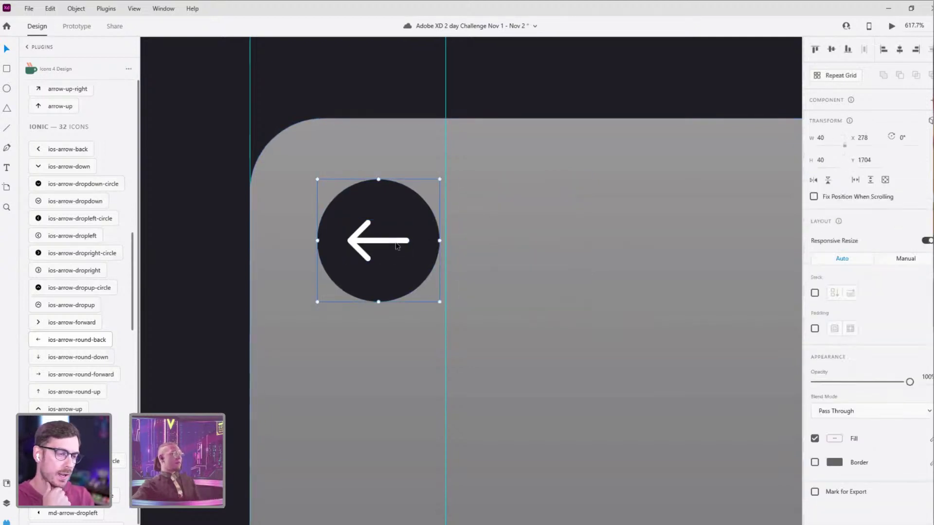
{"action": "double_click", "coordinate": [397, 246]}
{"action": "left_click_drag", "start_coordinate": [410, 222], "coordinate": [402, 226]}
{"action": "left_click", "coordinate": [492, 175]}
Step: Duplicate the left-pointing arrow button beside the original at X 322, Y 1704, and flip the copy horizontally
{"action": "left_click", "coordinate": [382, 225]}
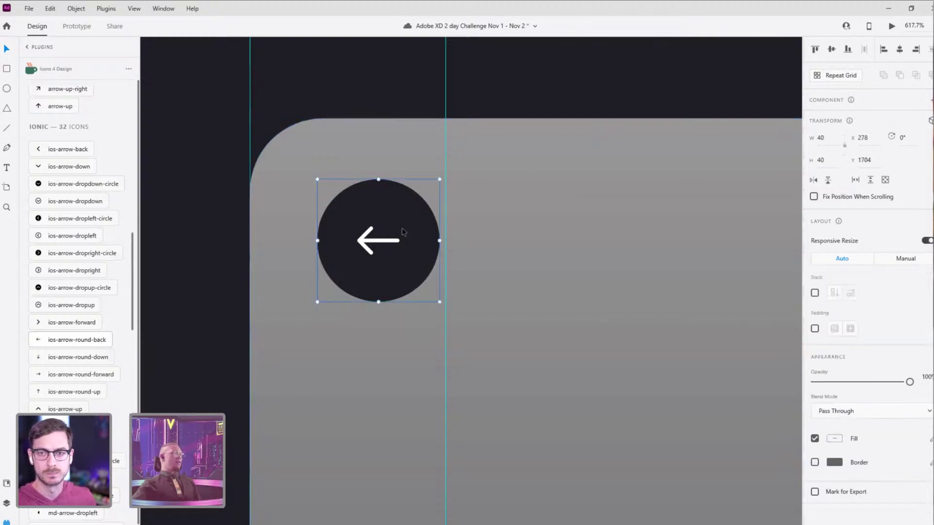
{"action": "left_click_drag", "start_coordinate": [398, 219], "coordinate": [533, 219], "text": "alt"}
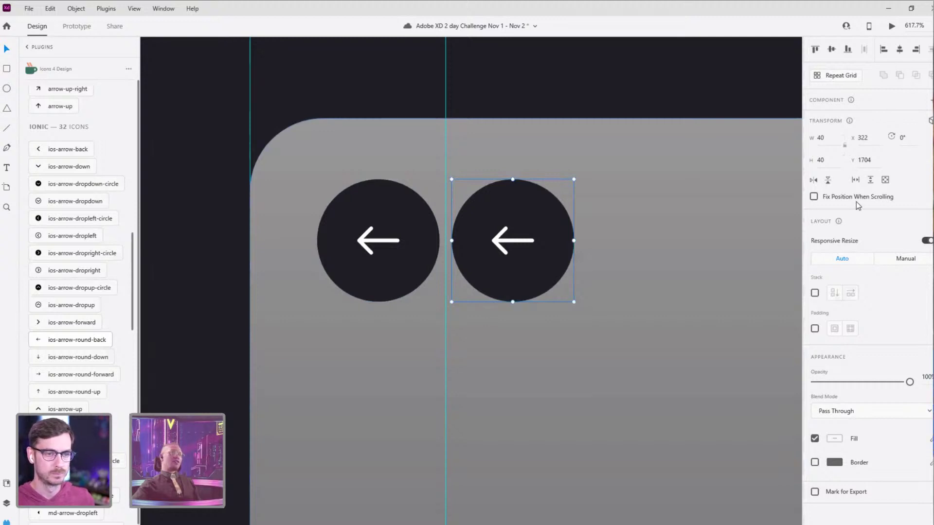
{"action": "left_click", "coordinate": [814, 180]}
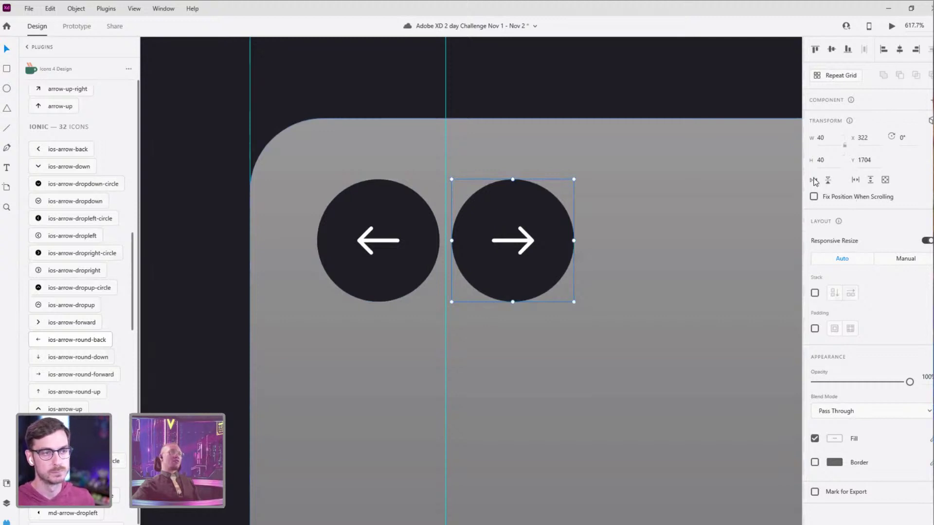
Step: Deselect the new arrow button and save the document
{"action": "scroll", "coordinate": [655, 238], "scroll_direction": "down", "scroll_amount": 6}
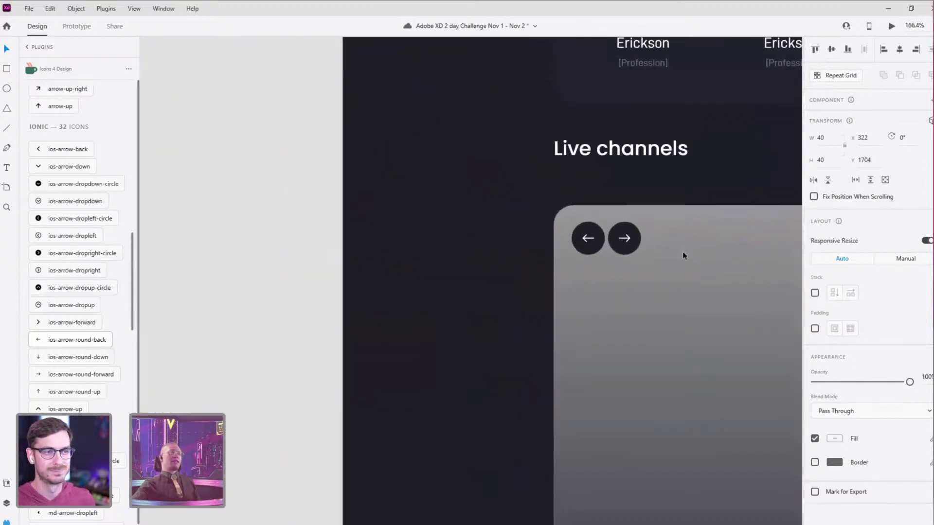
{"action": "left_click_drag", "start_coordinate": [702, 270], "coordinate": [367, 252]}
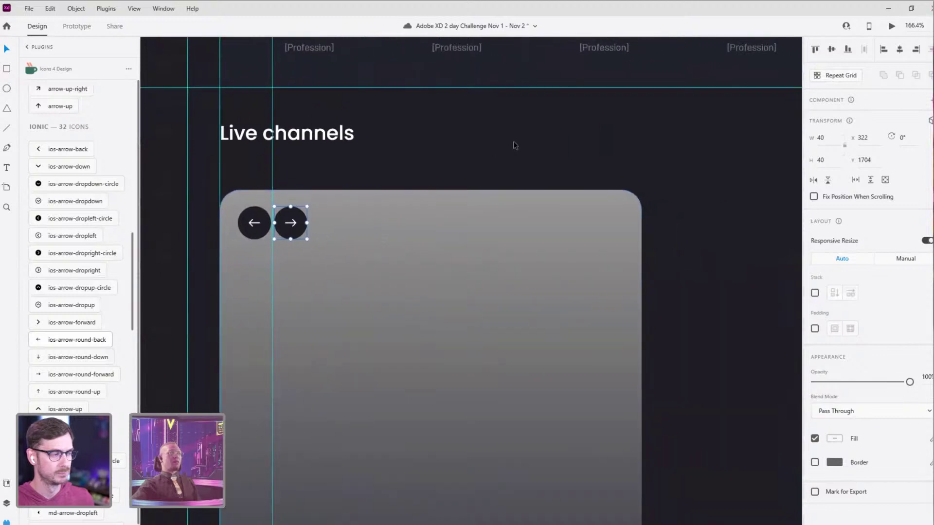
{"action": "left_click", "coordinate": [513, 143]}
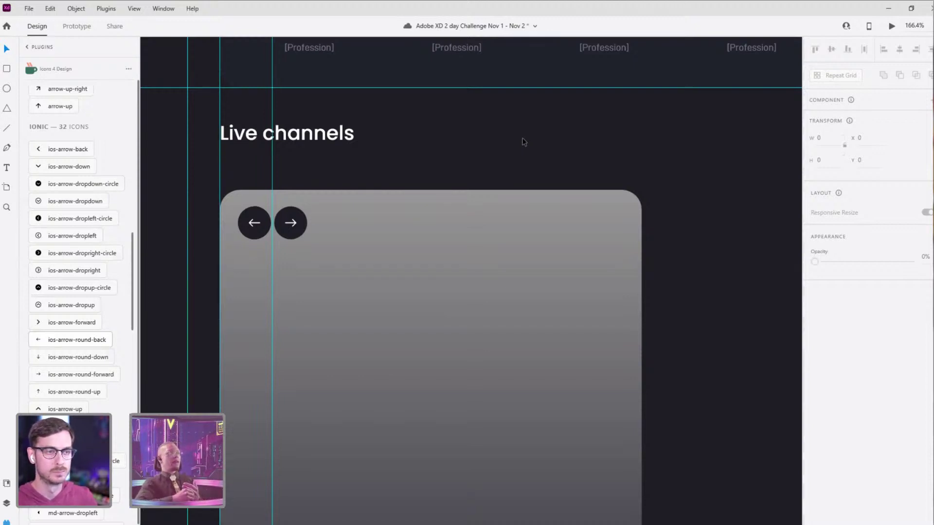
{"action": "key", "text": "ctrl+s"}
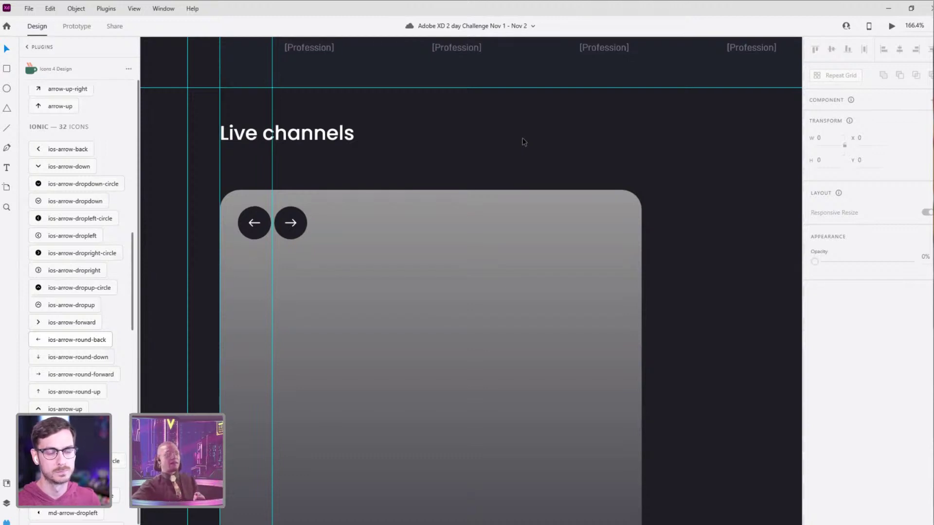
Step: Draw a tag rectangle about 128 by 35 near the Live channels card's lower left corner, at about X 278, Y 2199
{"action": "scroll", "coordinate": [515, 114], "scroll_direction": "down", "scroll_amount": 3}
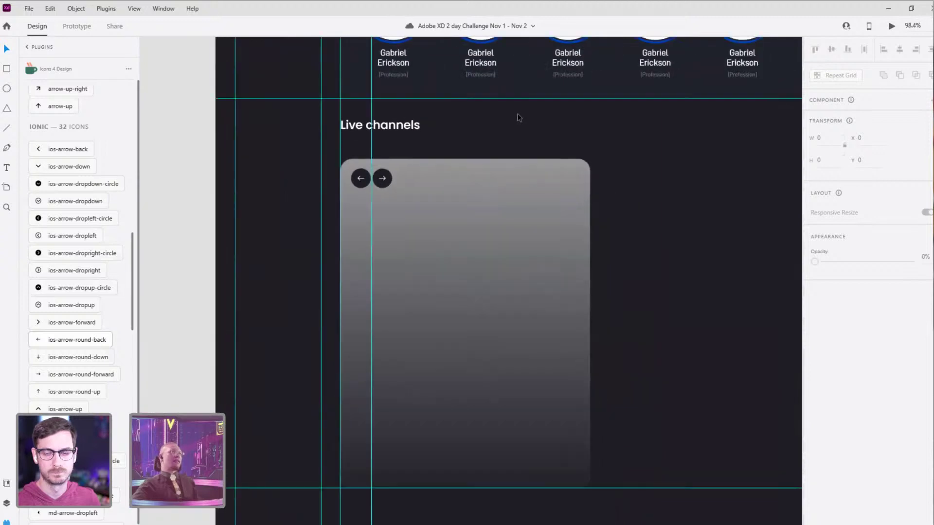
{"action": "left_click_drag", "start_coordinate": [633, 139], "coordinate": [499, 214]}
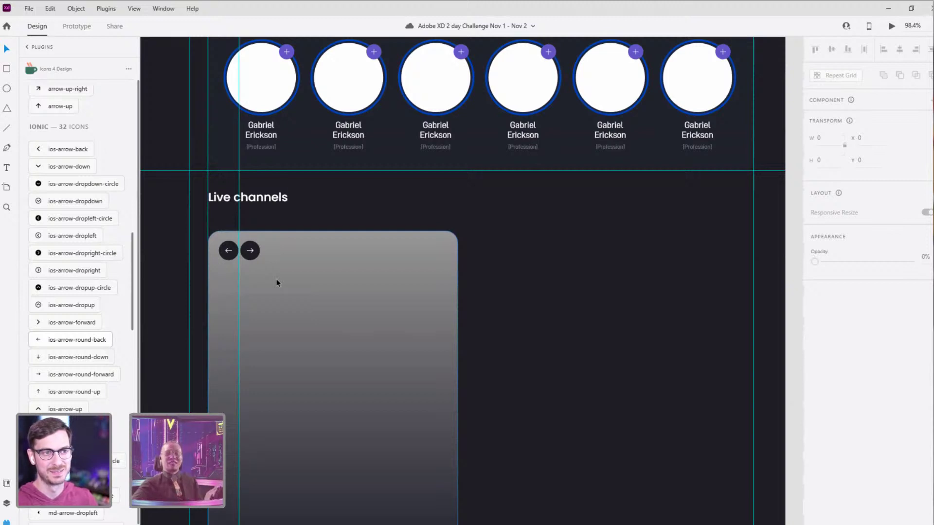
{"action": "scroll", "coordinate": [282, 250], "scroll_direction": "down", "scroll_amount": 5}
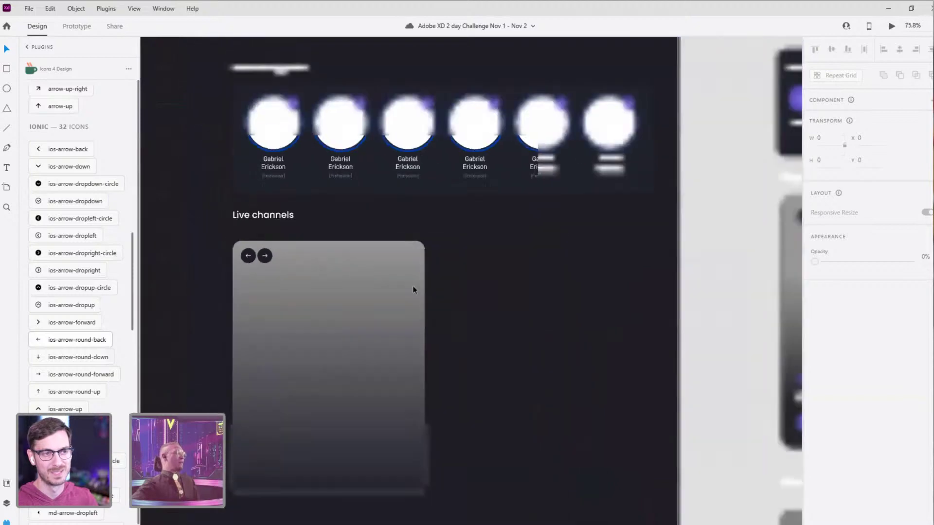
{"action": "scroll", "coordinate": [487, 347], "scroll_direction": "down", "scroll_amount": 3}
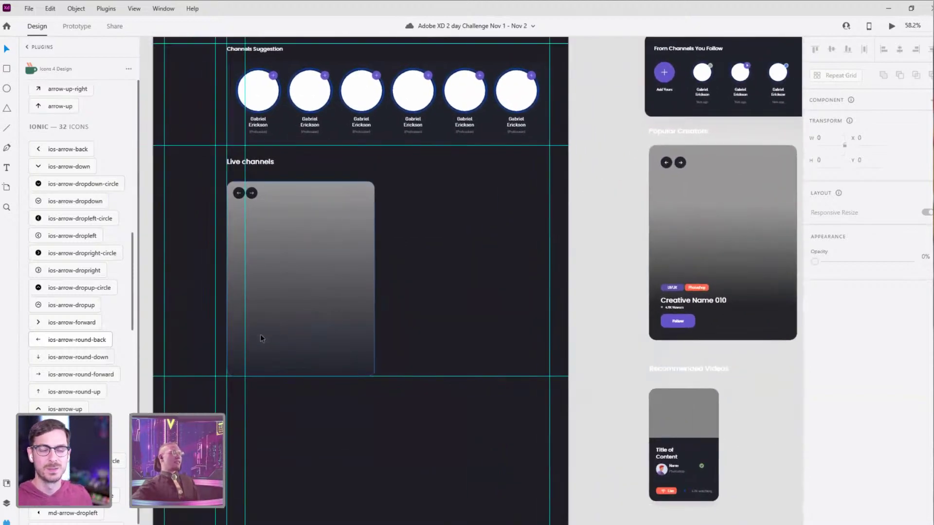
{"action": "key", "text": "r"}
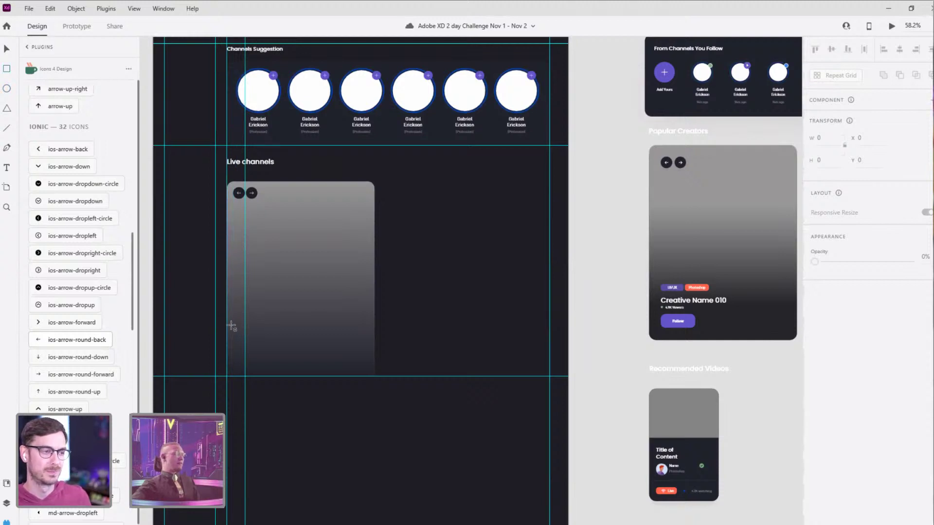
{"action": "left_click_drag", "start_coordinate": [233, 330], "coordinate": [271, 342]}
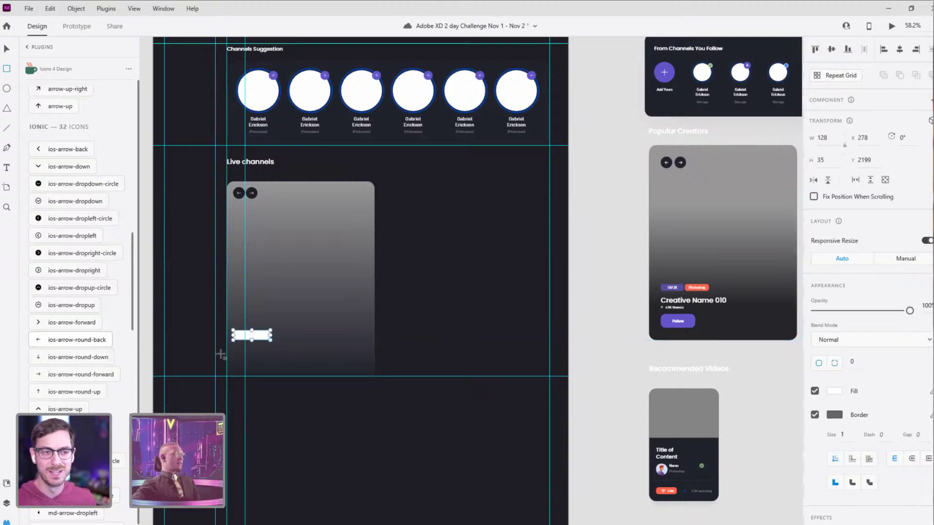
Step: Round the tag rectangle's corners to a radius of 18 and remove its border
{"action": "scroll", "coordinate": [222, 352], "scroll_direction": "up", "scroll_amount": 5}
{"action": "left_click_drag", "start_coordinate": [271, 259], "coordinate": [386, 312]}
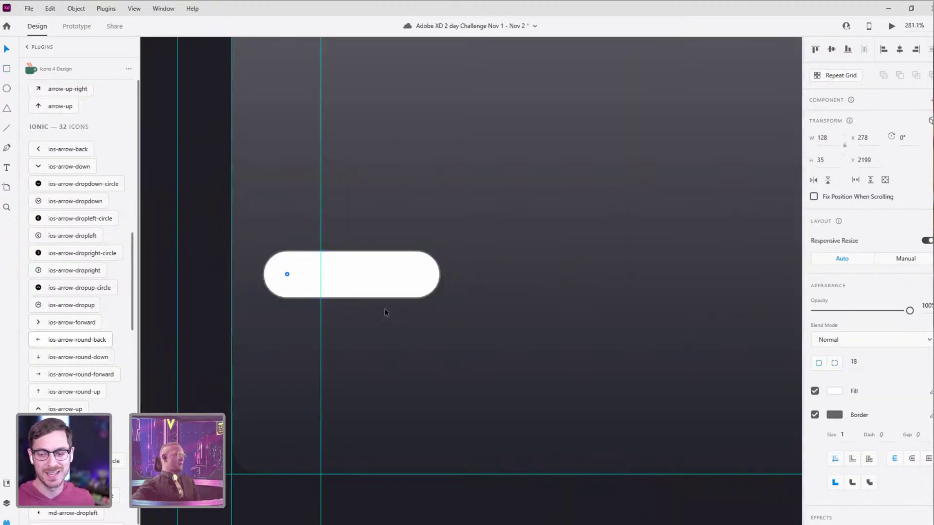
{"action": "left_click", "coordinate": [815, 415]}
Step: Enlarge the tag pill to 139 by 41 with a corner radius of 21 and fill it with the saved purple color
{"action": "scroll", "coordinate": [510, 317], "scroll_direction": "down", "scroll_amount": 4}
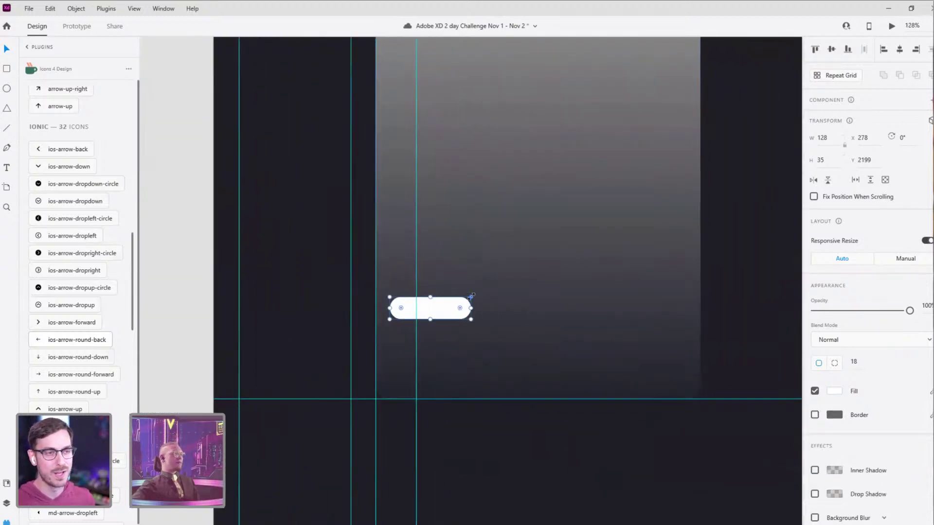
{"action": "mouse_move", "coordinate": [471, 296]}
{"action": "left_mouse_down"}
{"action": "mouse_move", "coordinate": [478, 293]}
{"action": "mouse_move", "coordinate": [466, 305]}
{"action": "left_mouse_up"}
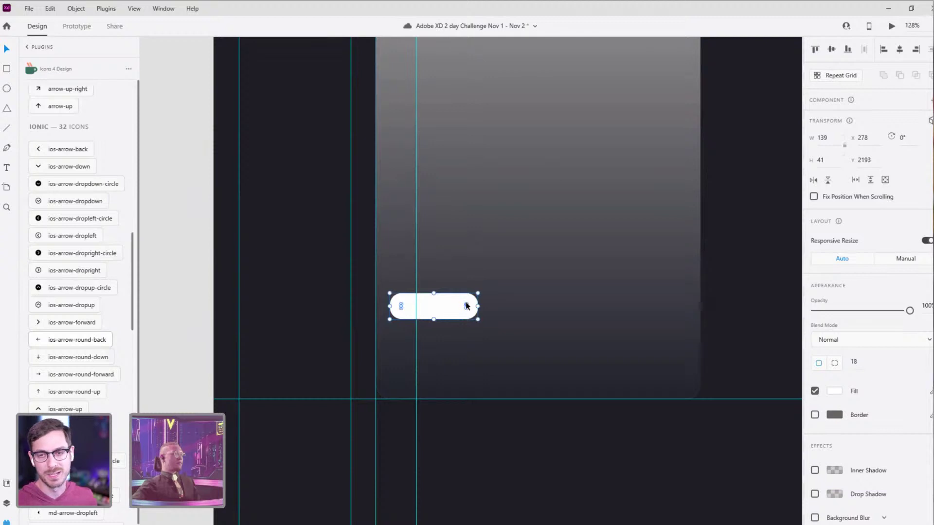
{"action": "scroll", "coordinate": [555, 285], "scroll_direction": "down", "scroll_amount": 2}
{"action": "scroll", "coordinate": [423, 362], "scroll_direction": "down", "scroll_amount": 3}
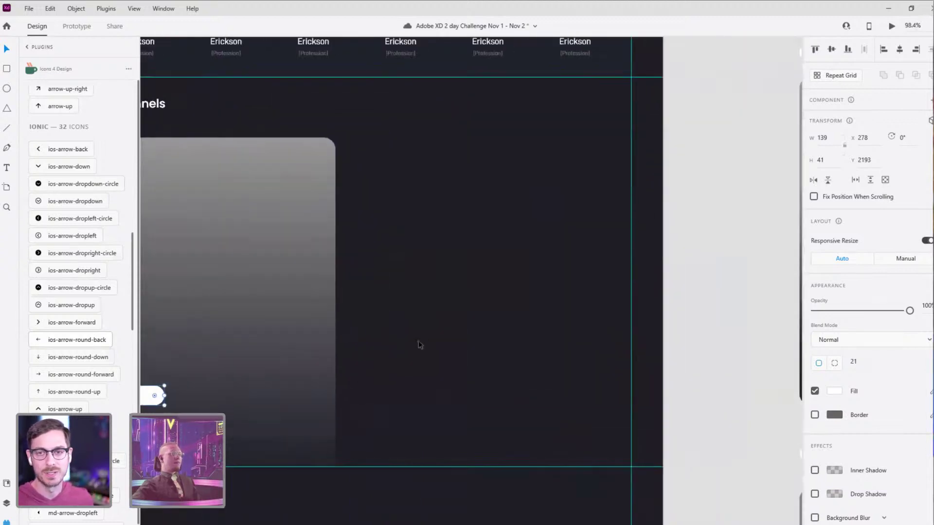
{"action": "left_click", "coordinate": [834, 394]}
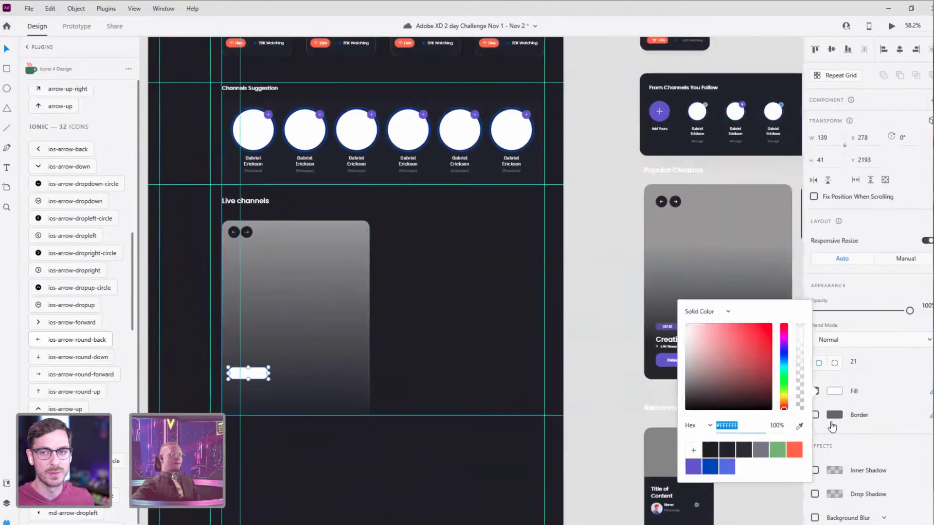
{"action": "left_click", "coordinate": [690, 471]}
{"action": "left_click", "coordinate": [575, 438]}
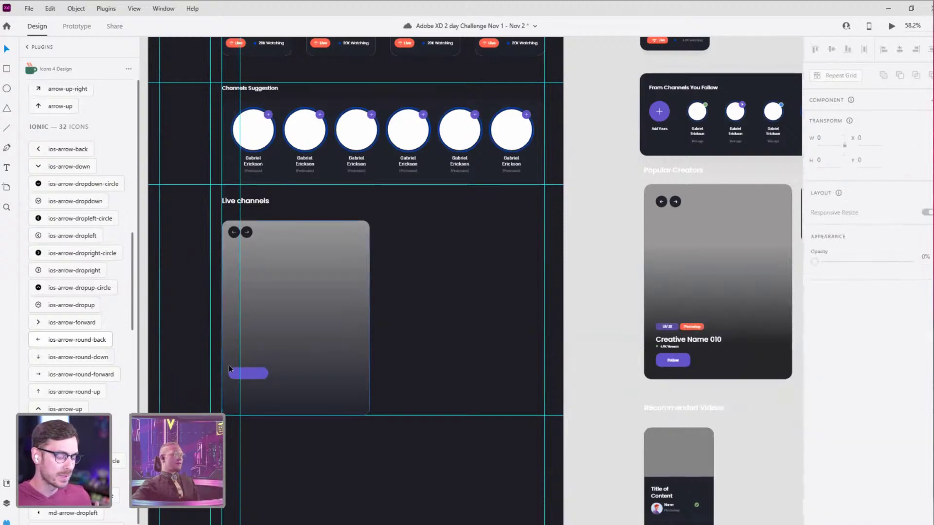
Step: Duplicate the purple pill beside the original at X 427, Y 2193, and fill the copy with the saved orange-red color
{"action": "left_click", "coordinate": [252, 373]}
{"action": "left_click_drag", "start_coordinate": [252, 373], "coordinate": [298, 373]}
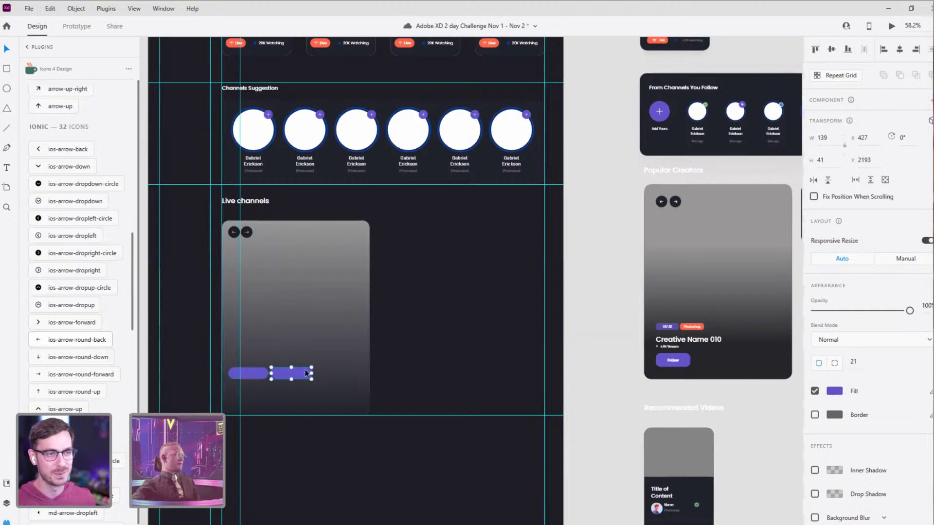
{"action": "left_click", "coordinate": [834, 391]}
{"action": "left_click", "coordinate": [797, 454]}
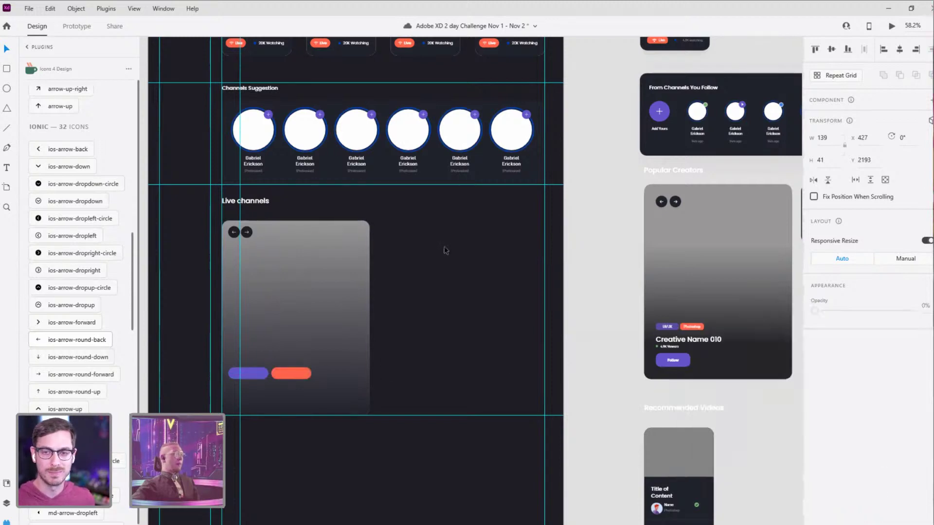
{"action": "left_click", "coordinate": [448, 362]}
Step: Add the text label "UI/UX" on the purple pill
{"action": "scroll", "coordinate": [256, 358], "scroll_direction": "left", "scroll_amount": 2}
{"action": "scroll", "coordinate": [360, 356], "scroll_direction": "up", "scroll_amount": 2}
{"action": "scroll", "coordinate": [360, 355], "scroll_direction": "up", "scroll_amount": 5}
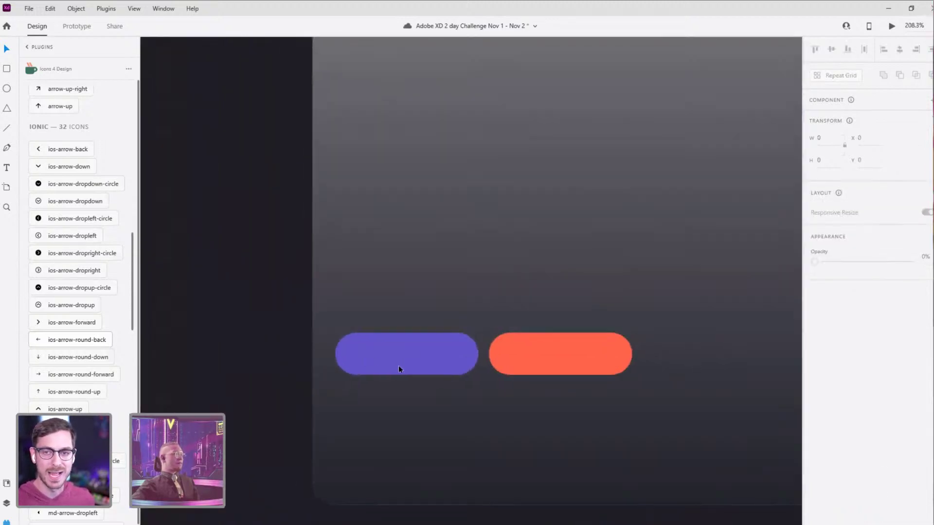
{"action": "scroll", "coordinate": [400, 369], "scroll_direction": "down", "scroll_amount": 2}
{"action": "scroll", "coordinate": [457, 229], "scroll_direction": "down", "scroll_amount": 3}
{"action": "scroll", "coordinate": [448, 248], "scroll_direction": "up", "scroll_amount": 2}
{"action": "scroll", "coordinate": [447, 247], "scroll_direction": "right", "scroll_amount": 1}
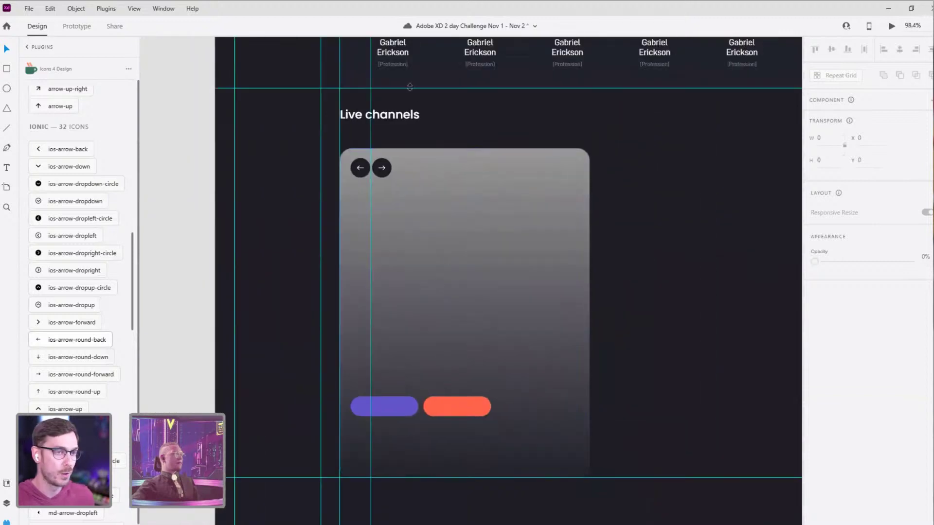
{"action": "key", "text": "t"}
{"action": "left_click", "coordinate": [408, 403]}
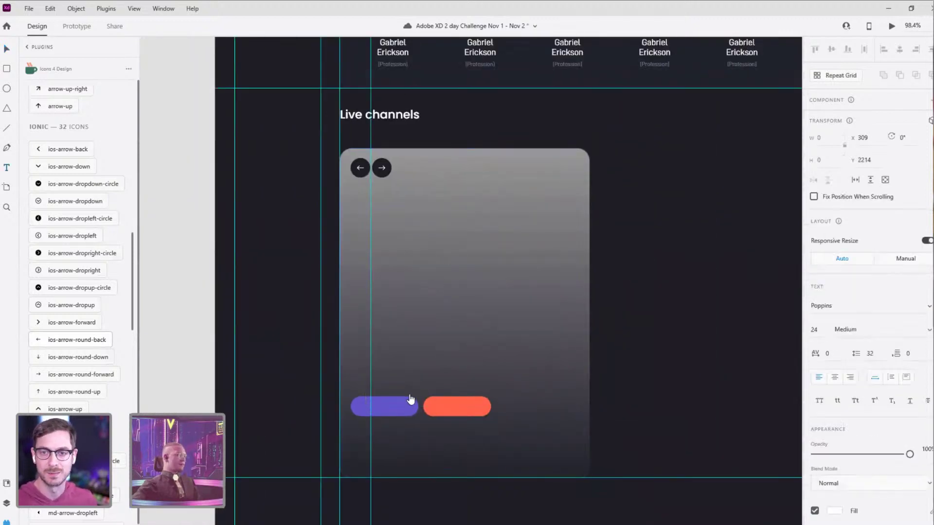
{"action": "type", "text": "UI"}
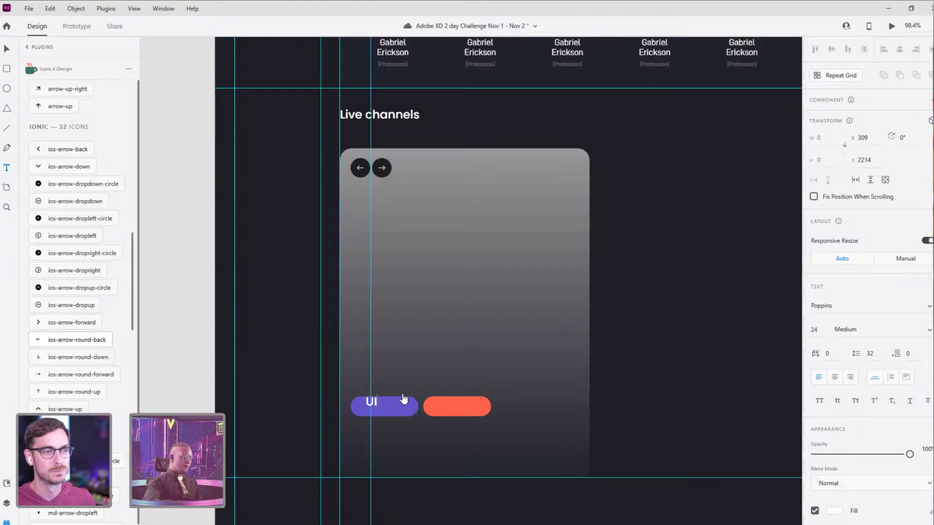
{"action": "type", "text": "/"}
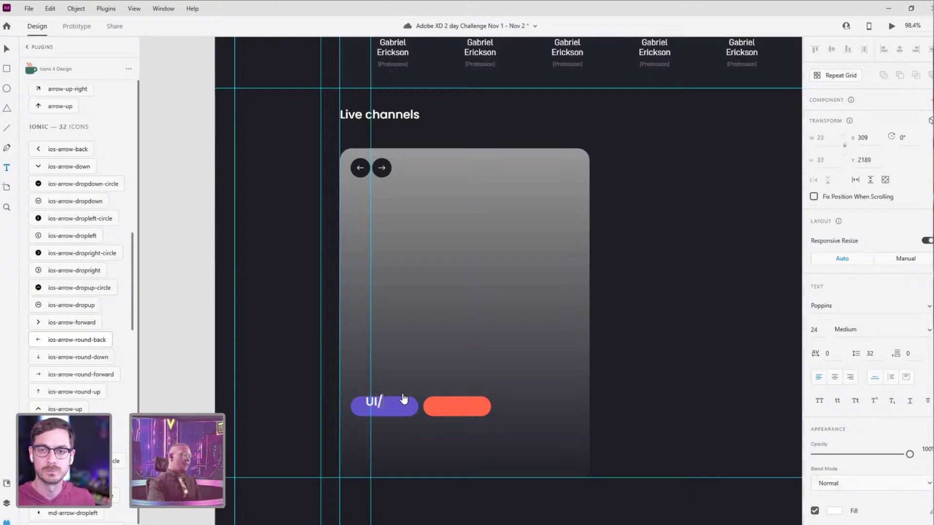
{"action": "type", "text": "UX"}
{"action": "key", "text": "Escape"}
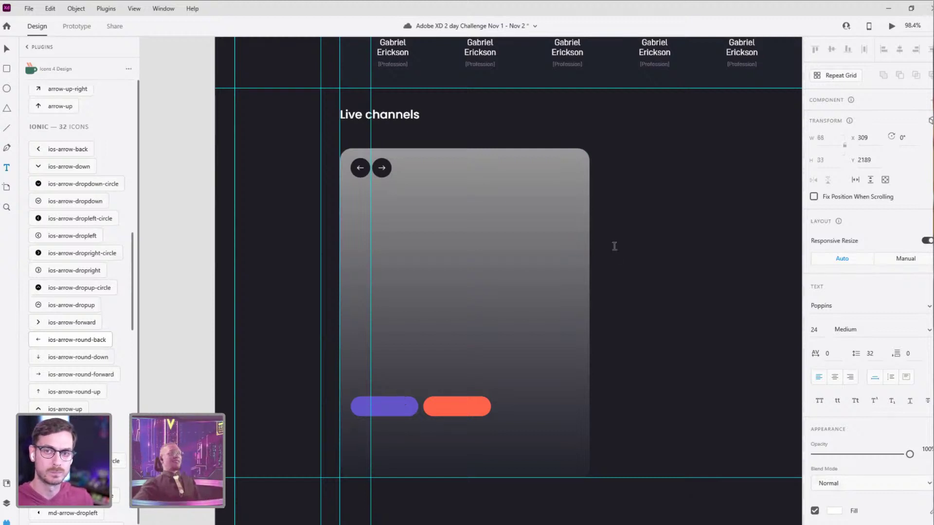
Step: Scale the UI/UX label down to font size 16 and place it inside the purple pill at X 321, Y 2197
{"action": "scroll", "coordinate": [417, 378], "scroll_direction": "up", "scroll_amount": 2}
{"action": "mouse_move", "coordinate": [374, 418]}
{"action": "left_mouse_down"}
{"action": "mouse_move", "coordinate": [370, 439]}
{"action": "mouse_move", "coordinate": [372, 403]}
{"action": "left_mouse_up"}
{"action": "scroll", "coordinate": [371, 430], "scroll_direction": "up", "scroll_amount": 5}
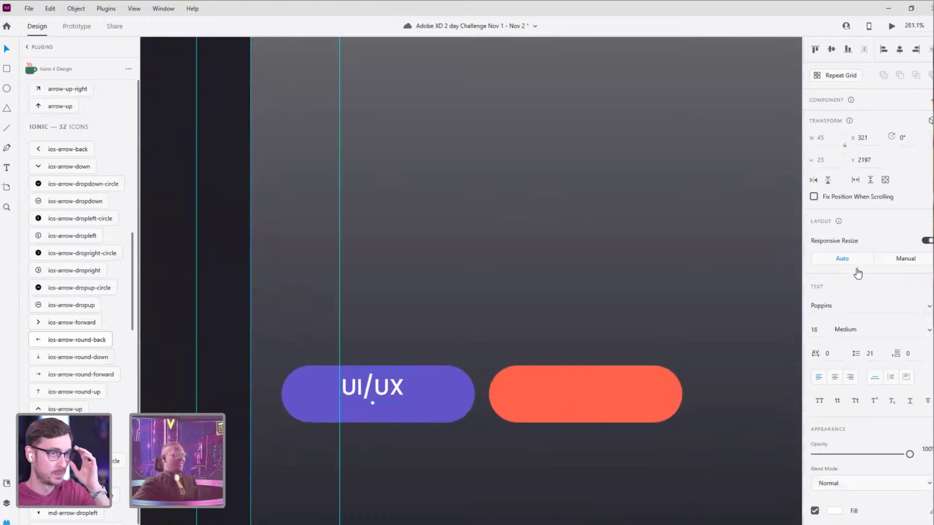
Step: Change the font of the UI/UX label on the purple pill to D-DIN
{"action": "left_click", "coordinate": [835, 306]}
{"action": "type", "text": "Po"}
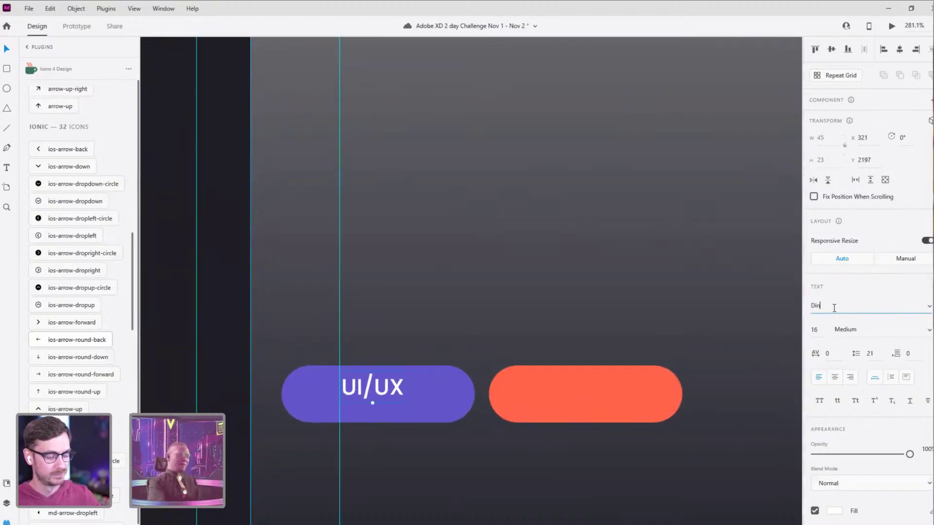
{"action": "key", "text": "Return"}
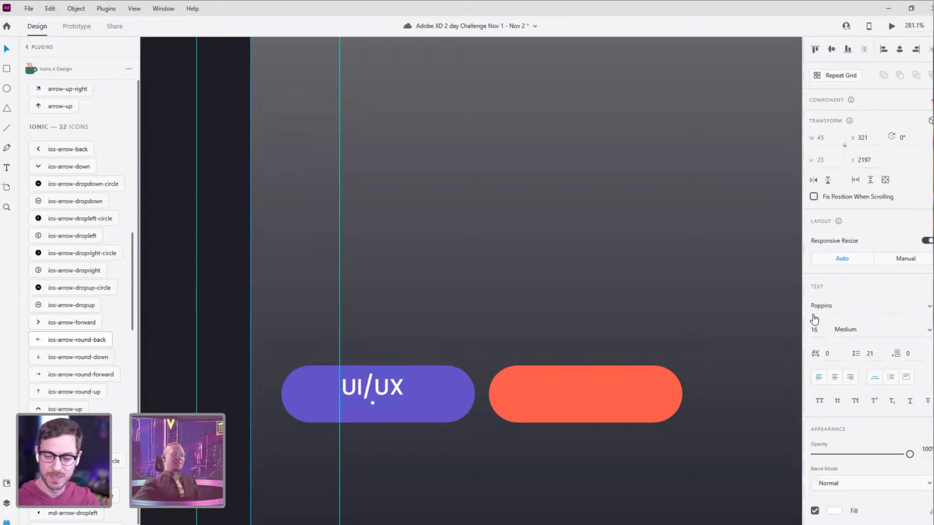
{"action": "left_click_drag", "start_coordinate": [811, 306], "coordinate": [828, 299]}
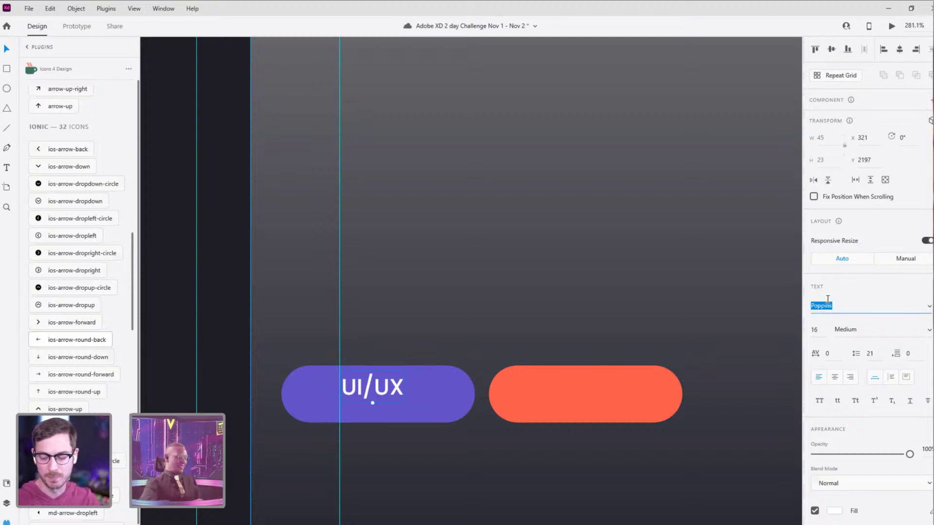
{"action": "type", "text": "Di"}
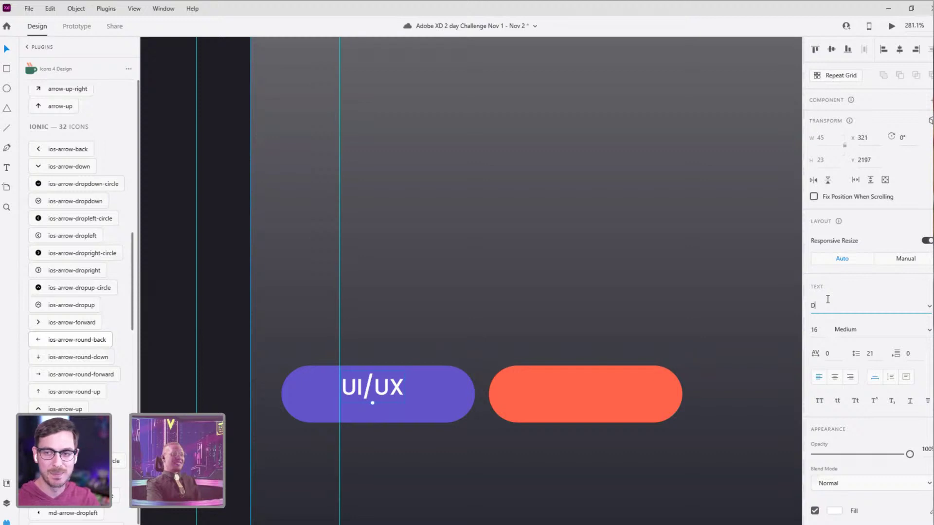
{"action": "key", "text": "BackSpace"}
{"action": "key", "text": "BackSpace"}
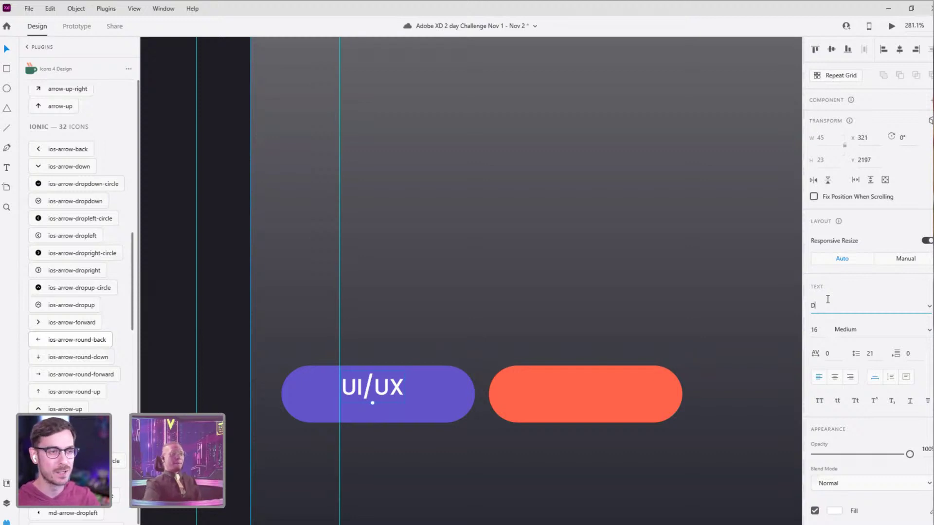
{"action": "type", "text": "-DIN"}
{"action": "key", "text": "Return"}
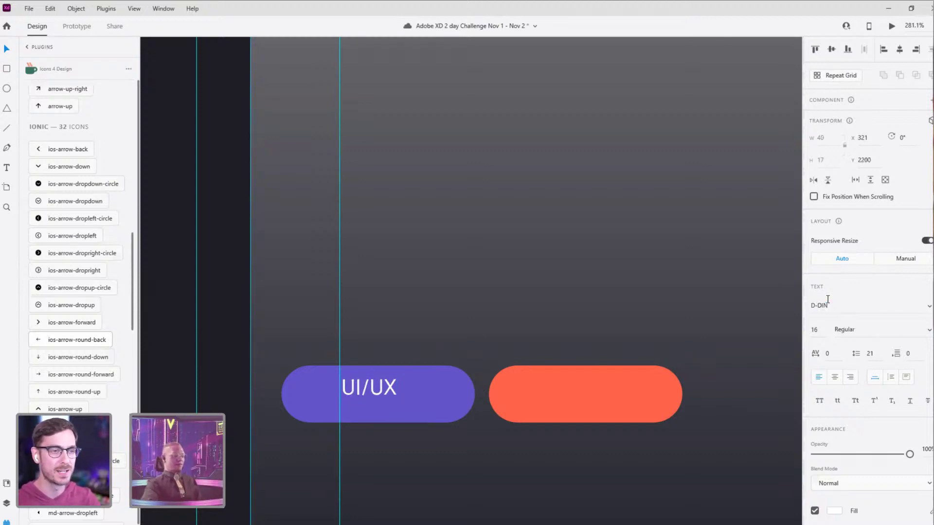
{"action": "left_click", "coordinate": [524, 317]}
Step: Move the UI/UX label to X 291, Y 2205 inside the purple pill and narrow the pill to a width of 68
{"action": "left_click", "coordinate": [366, 384]}
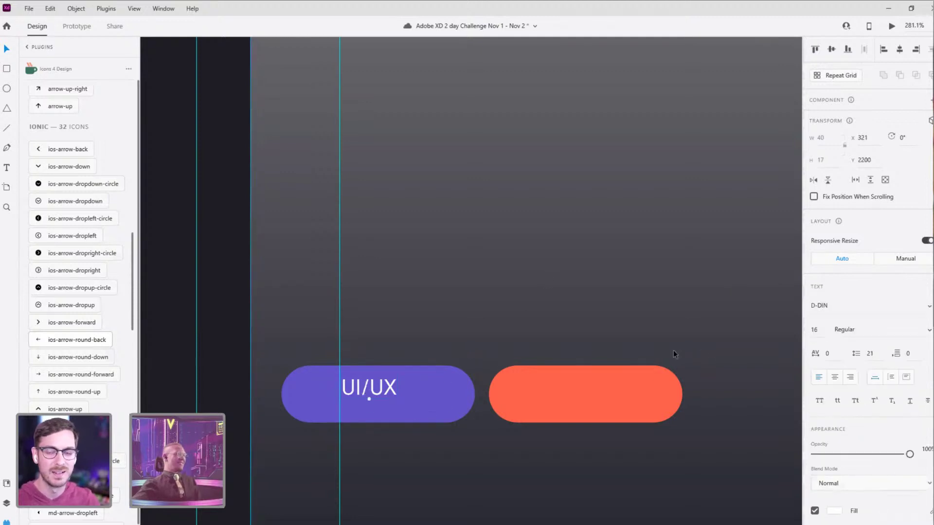
{"action": "left_click_drag", "start_coordinate": [377, 389], "coordinate": [339, 398]}
{"action": "left_click", "coordinate": [469, 394]}
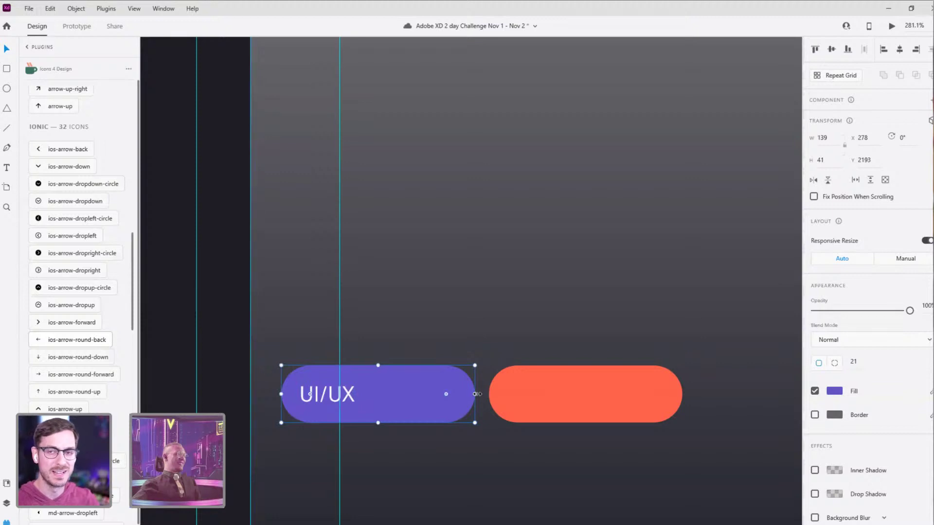
{"action": "left_click_drag", "start_coordinate": [470, 394], "coordinate": [375, 400]}
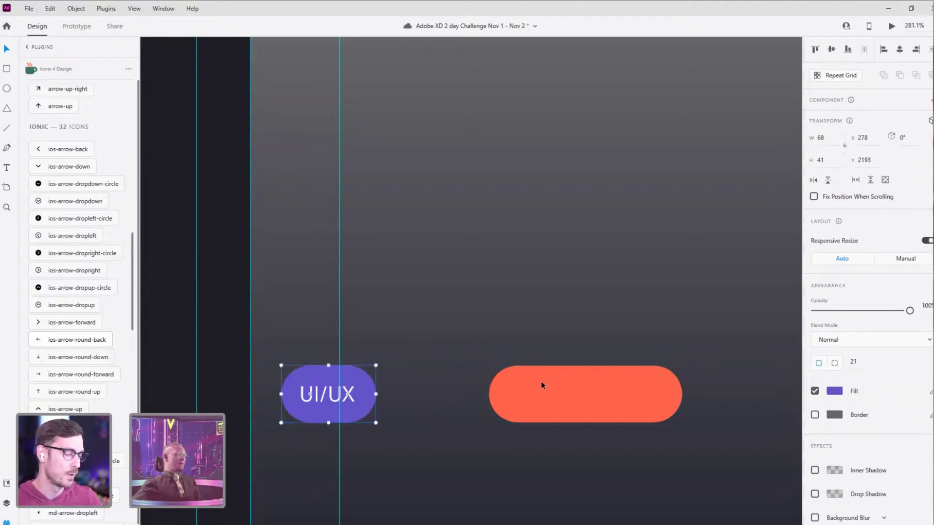
Step: Move the empty orange-red pill higher on the card and center the UI/UX label in the purple pill
{"action": "left_click_drag", "start_coordinate": [535, 400], "coordinate": [437, 213]}
{"action": "left_click", "coordinate": [336, 394]}
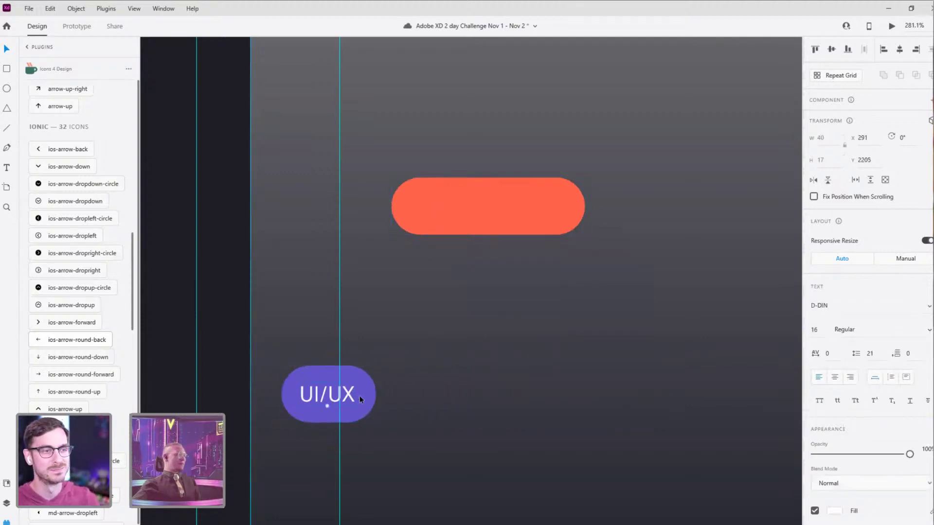
{"action": "left_click", "coordinate": [362, 389], "text": "shift"}
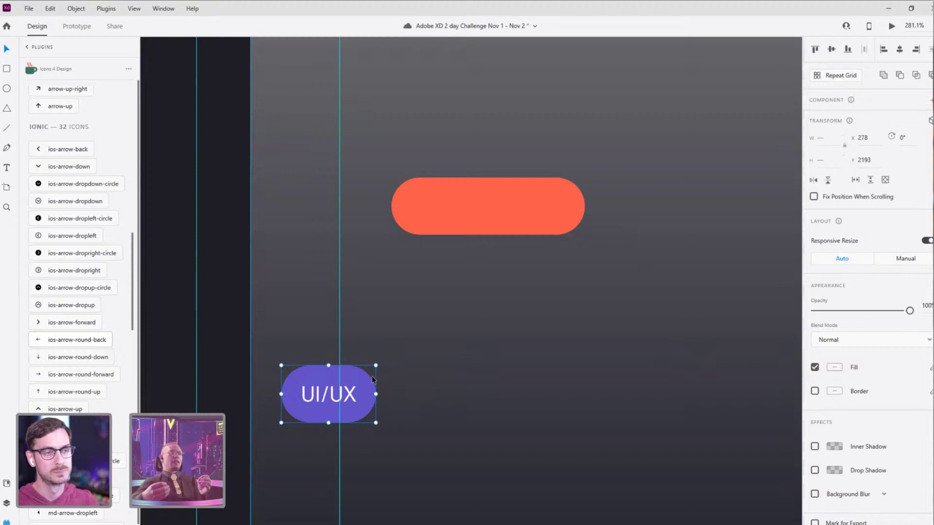
Step: Save the document and check which D-DIN font styles are available for the UI/UX label
{"action": "key", "text": "ctrl+s"}
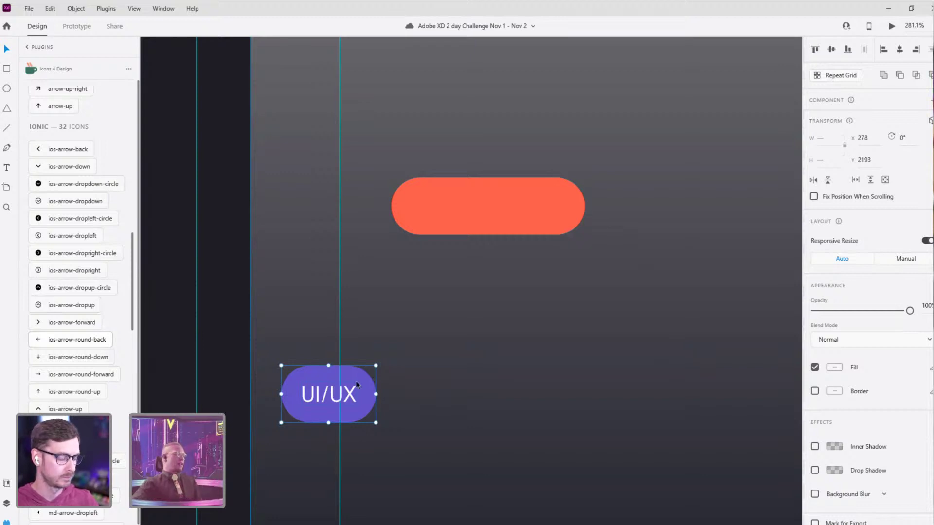
{"action": "left_click", "coordinate": [408, 361]}
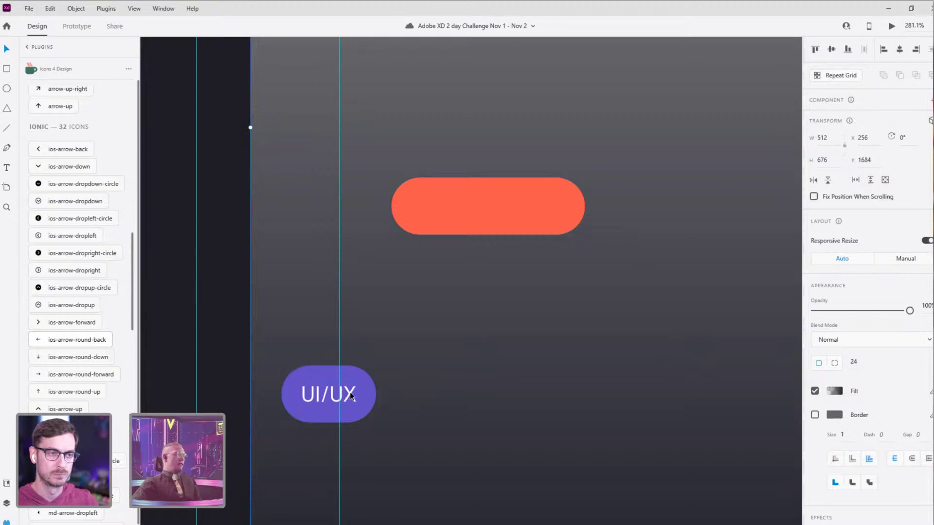
{"action": "left_click", "coordinate": [309, 397]}
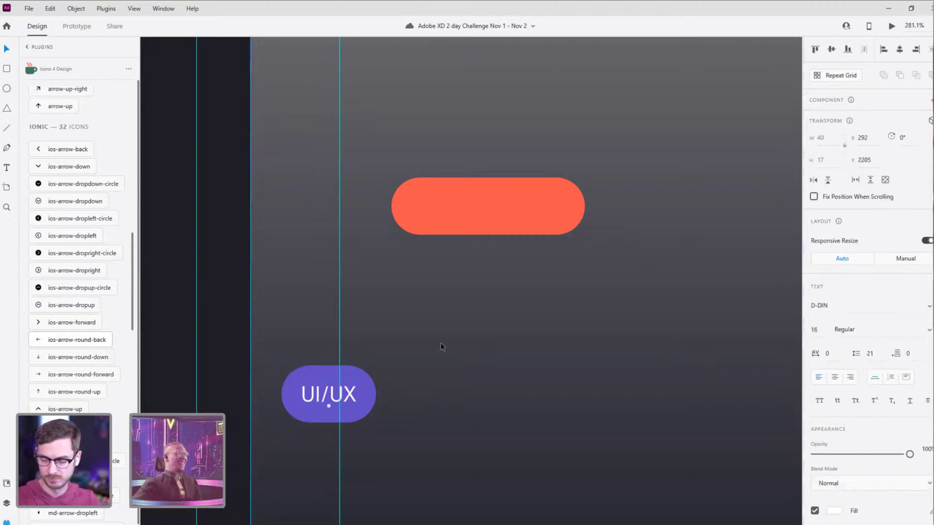
{"action": "left_click", "coordinate": [929, 333]}
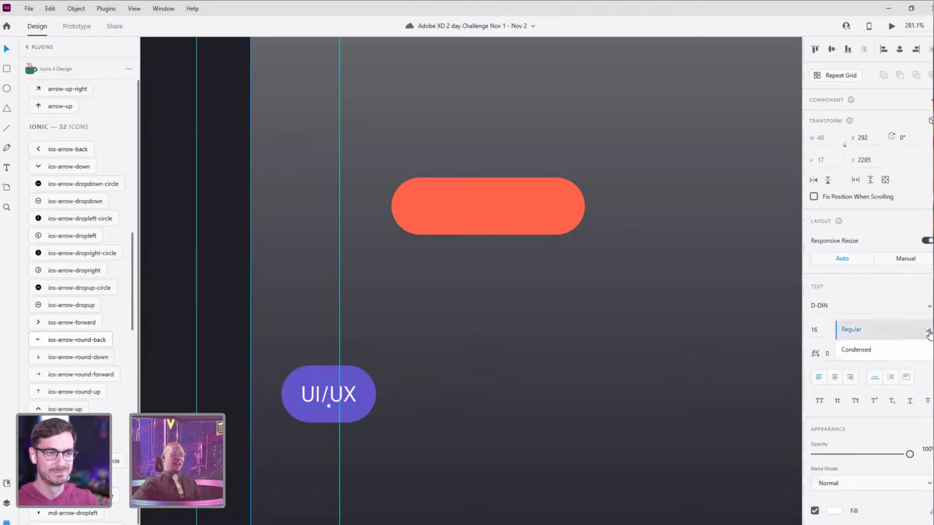
{"action": "key", "text": "Escape"}
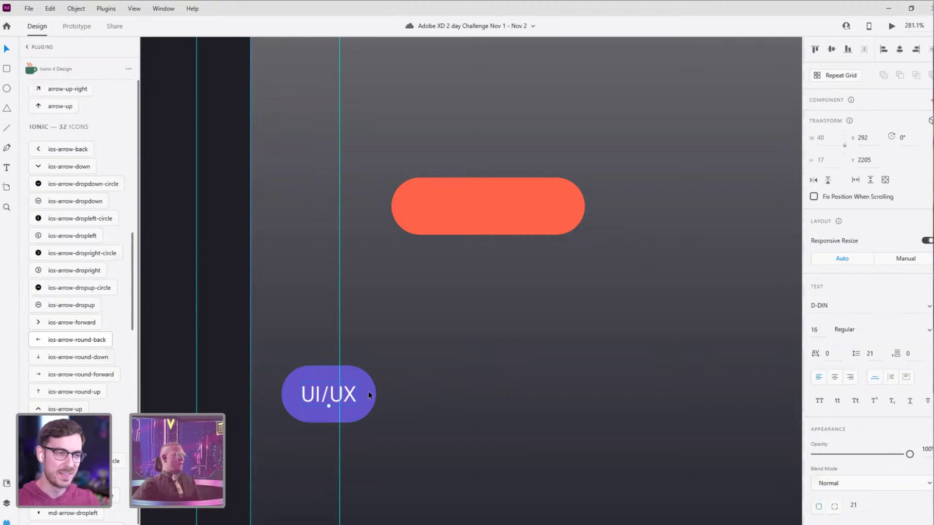
Step: Group the UI/UX label with its purple pill and enable padding on the group
{"action": "left_click", "coordinate": [369, 392]}
{"action": "left_click", "coordinate": [342, 401], "text": "shift"}
{"action": "key", "text": "ctrl+g"}
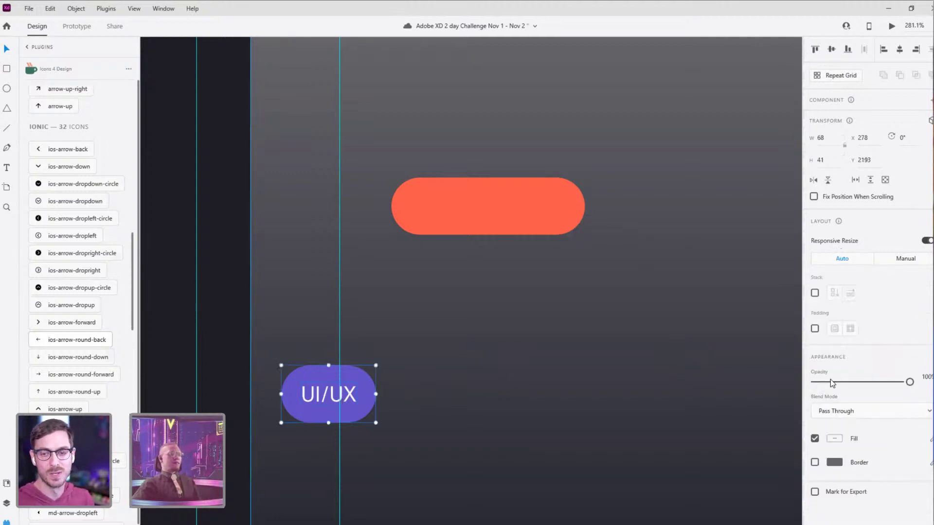
{"action": "left_click", "coordinate": [814, 329]}
Step: Duplicate the UI/UX tag beside the original at X 355, Y 2193, and fill the copy with the empty pill's orange-red color
{"action": "key", "text": "alt"}
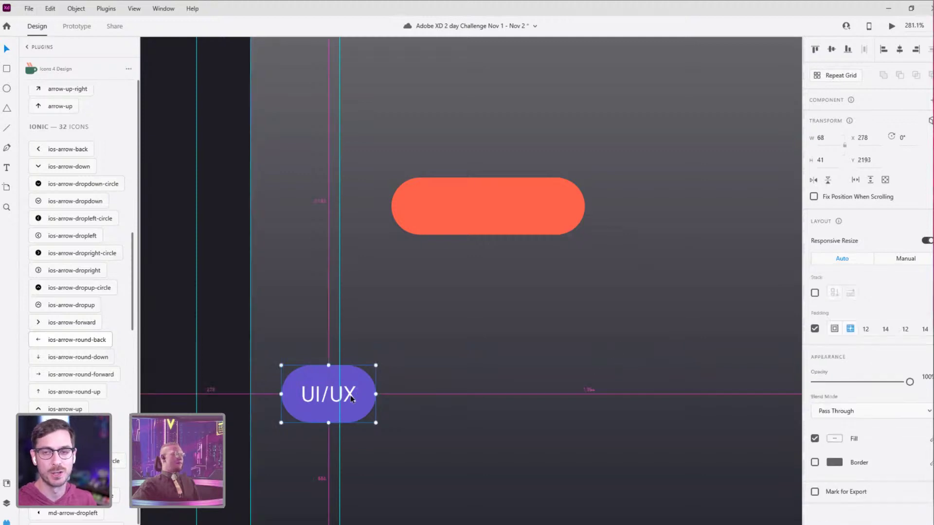
{"action": "left_click_drag", "start_coordinate": [360, 393], "coordinate": [465, 380]}
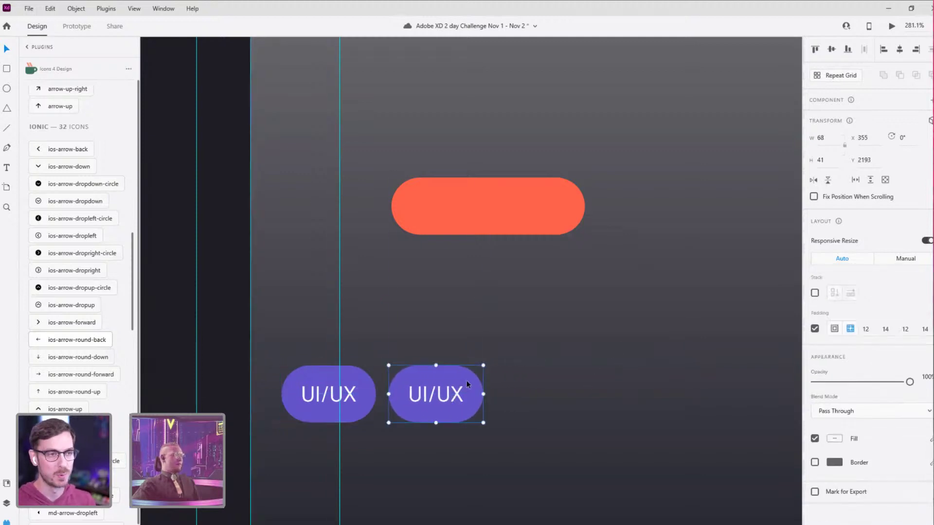
{"action": "key", "text": "i"}
{"action": "left_click", "coordinate": [485, 209]}
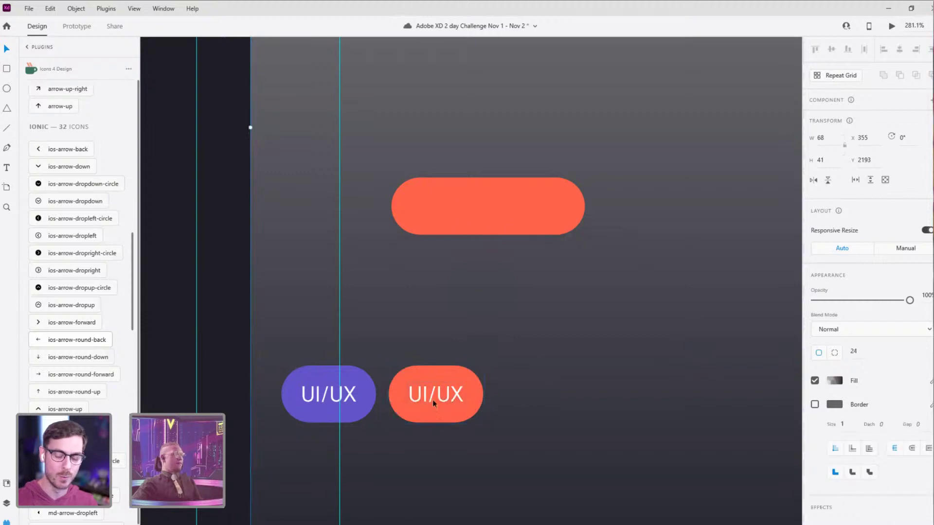
Step: Change the text of the orange-red tag to "PHOTOSHOP"
{"action": "left_click", "coordinate": [442, 395]}
{"action": "double_click", "coordinate": [444, 395]}
{"action": "double_click", "coordinate": [444, 393]}
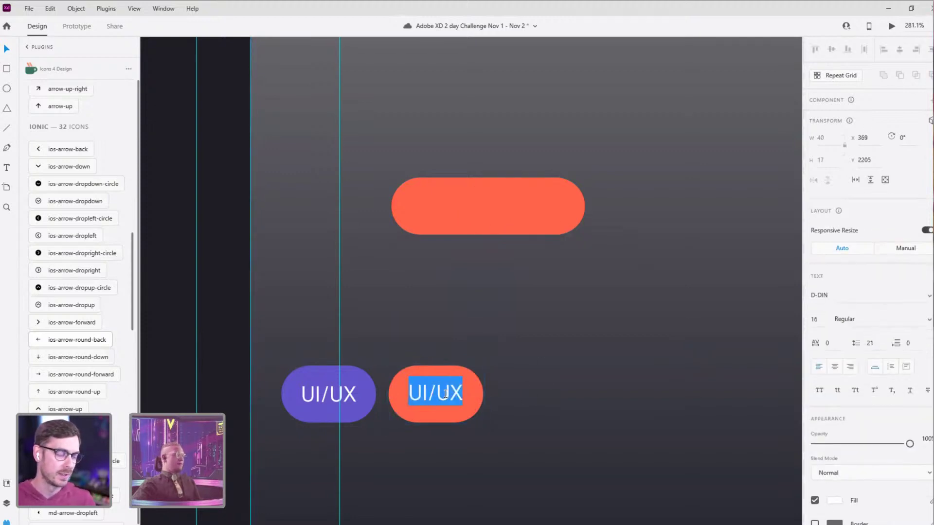
{"action": "type", "text": "photo"}
{"action": "key", "text": "BackSpace"}
{"action": "key", "text": "BackSpace"}
{"action": "key", "text": "BackSpace"}
{"action": "key", "text": "BackSpace"}
{"action": "key", "text": "BackSpace"}
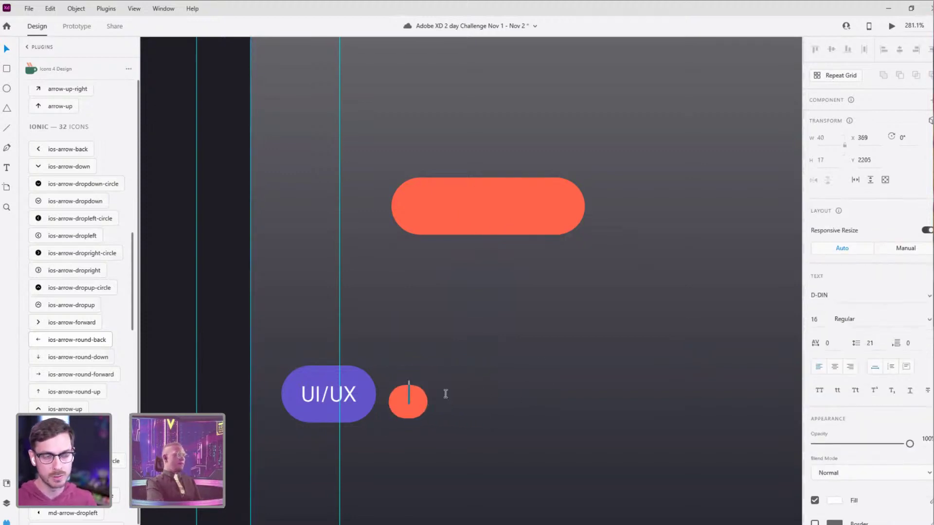
{"action": "type", "text": "PHOTOSHOP"}
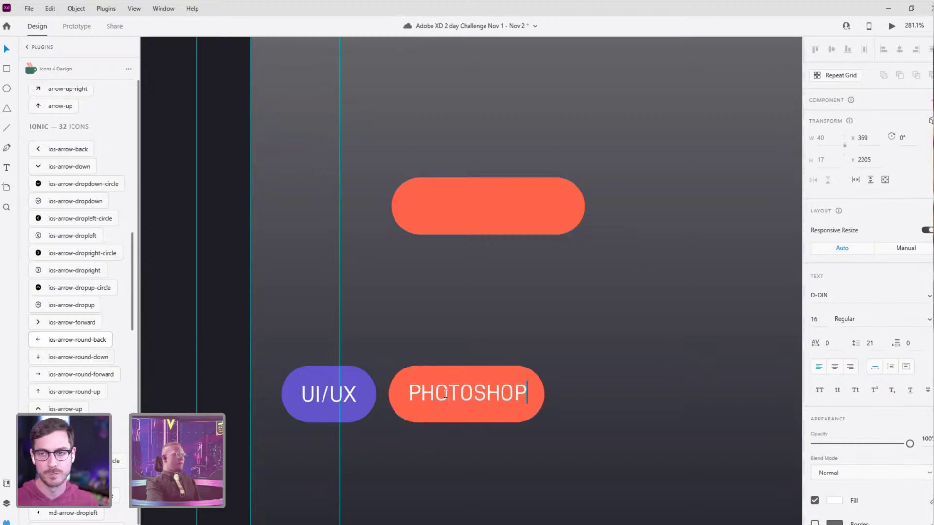
{"action": "left_click", "coordinate": [511, 352]}
Step: Change the section heading above the gradient card from "Live channels" to "Popular channels"
{"action": "scroll", "coordinate": [511, 352], "scroll_direction": "down", "scroll_amount": 4}
{"action": "left_click", "coordinate": [488, 380]}
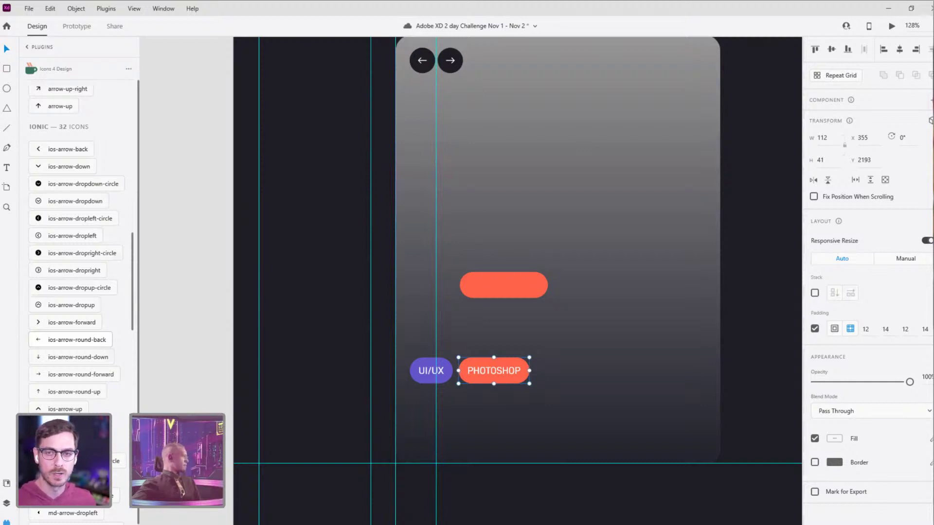
{"action": "scroll", "coordinate": [506, 183], "scroll_direction": "down", "scroll_amount": 5}
{"action": "scroll", "coordinate": [506, 223], "scroll_direction": "up", "scroll_amount": 3}
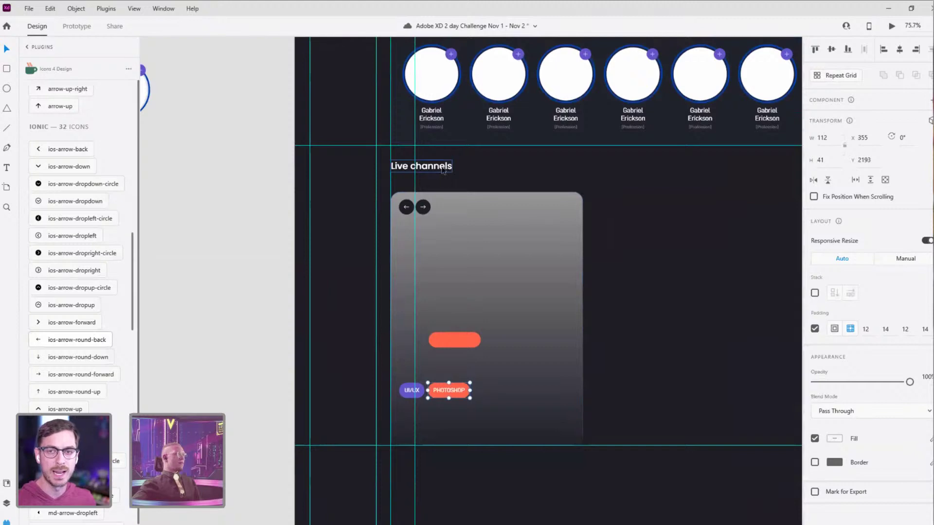
{"action": "left_click", "coordinate": [444, 168]}
{"action": "scroll", "coordinate": [445, 340], "scroll_direction": "up", "scroll_amount": 4}
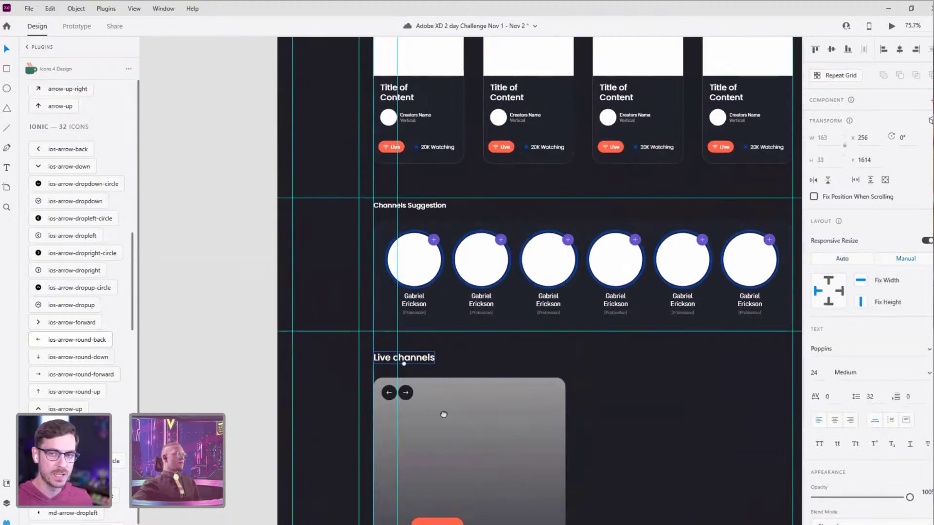
{"action": "scroll", "coordinate": [444, 414], "scroll_direction": "up", "scroll_amount": 4}
{"action": "scroll", "coordinate": [445, 288], "scroll_direction": "down", "scroll_amount": 6}
{"action": "double_click", "coordinate": [447, 267]}
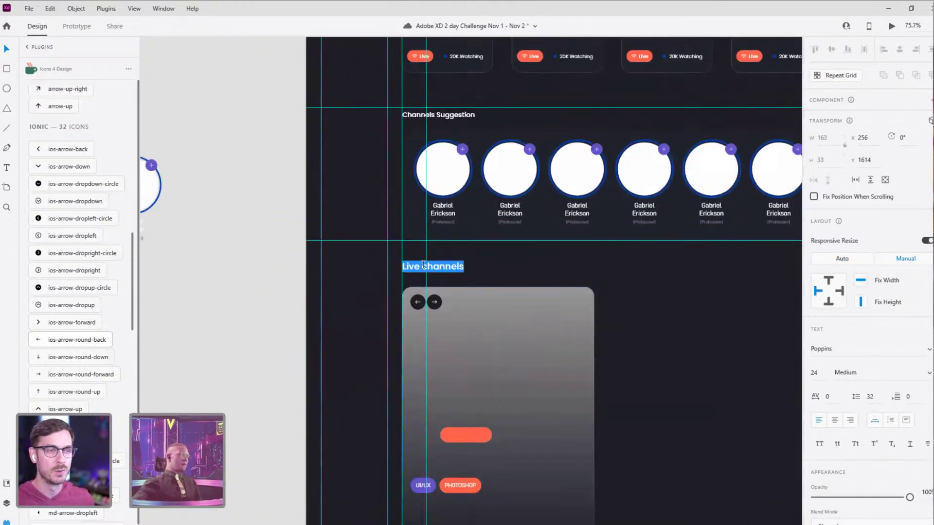
{"action": "left_click", "coordinate": [420, 266]}
{"action": "type", "text": "Po"}
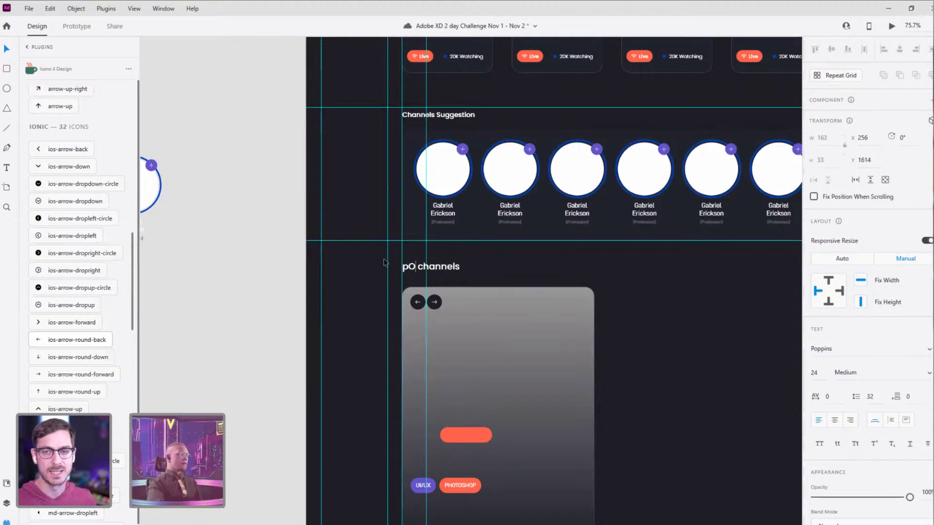
{"action": "key", "text": "BackSpace"}
{"action": "key", "text": "BackSpace"}
{"action": "type", "text": "Popular"}
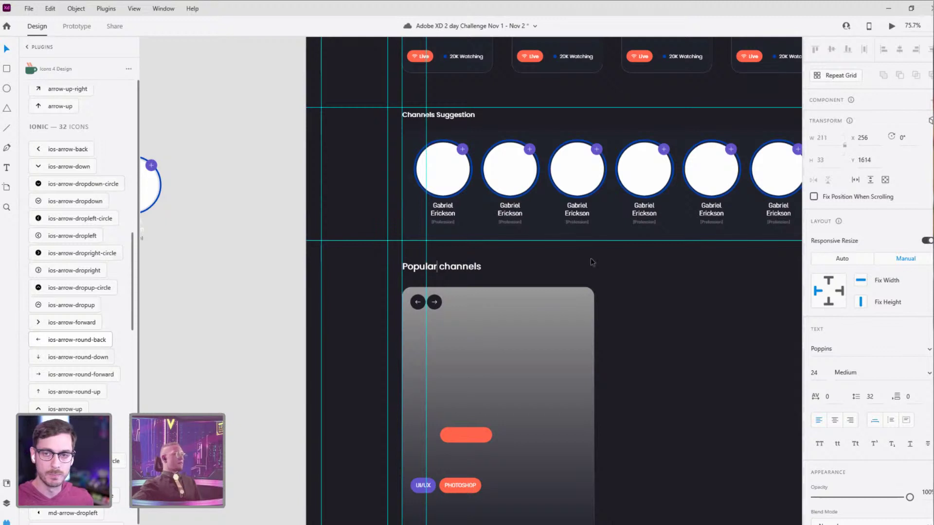
{"action": "key", "text": "Escape"}
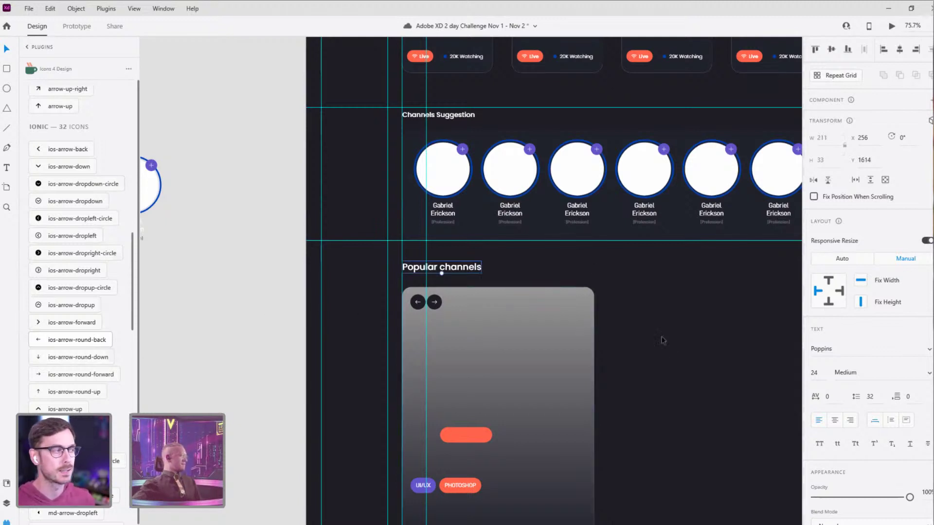
Step: Delete the empty orange-red pill from the gradient card
{"action": "left_click", "coordinate": [686, 386]}
{"action": "scroll", "coordinate": [671, 250], "scroll_direction": "up", "scroll_amount": 5}
{"action": "scroll", "coordinate": [461, 294], "scroll_direction": "up", "scroll_amount": 1}
{"action": "left_click", "coordinate": [470, 285]}
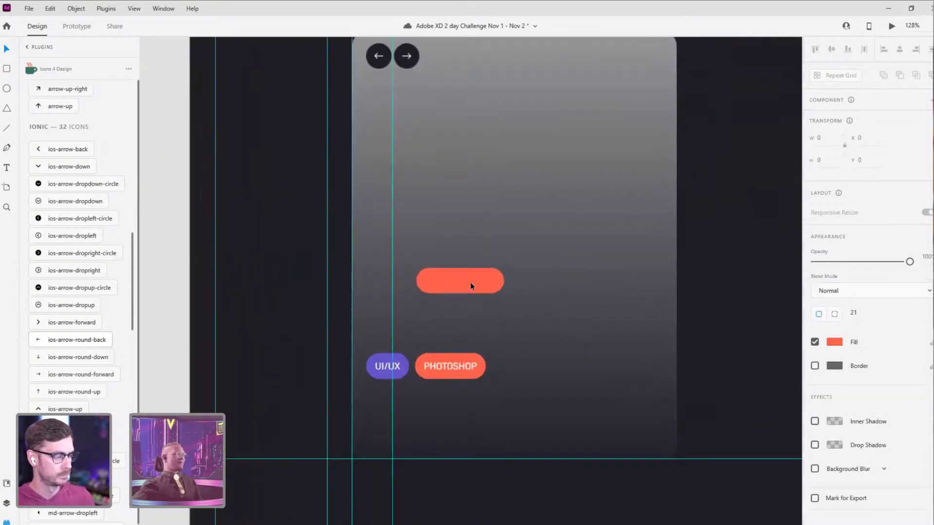
{"action": "key", "text": "Delete"}
Step: Compare the card with the reference Popular Creators card and inspect the text settings of its "Creative Name 010" title
{"action": "scroll", "coordinate": [532, 299], "scroll_direction": "right", "scroll_amount": 1}
{"action": "scroll", "coordinate": [521, 298], "scroll_direction": "right", "scroll_amount": 2}
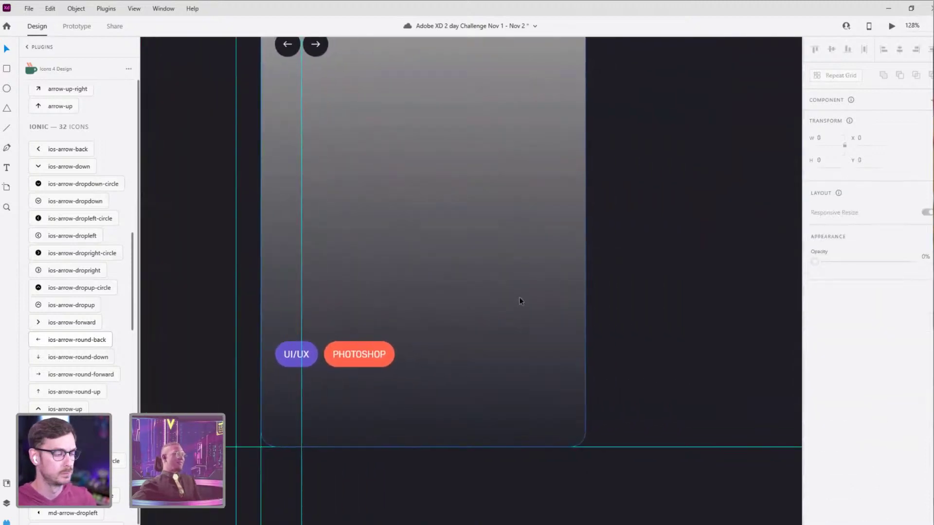
{"action": "scroll", "coordinate": [521, 298], "scroll_direction": "down", "scroll_amount": 3}
{"action": "scroll", "coordinate": [584, 302], "scroll_direction": "right", "scroll_amount": 4}
{"action": "left_click_drag", "start_coordinate": [525, 314], "coordinate": [555, 269]}
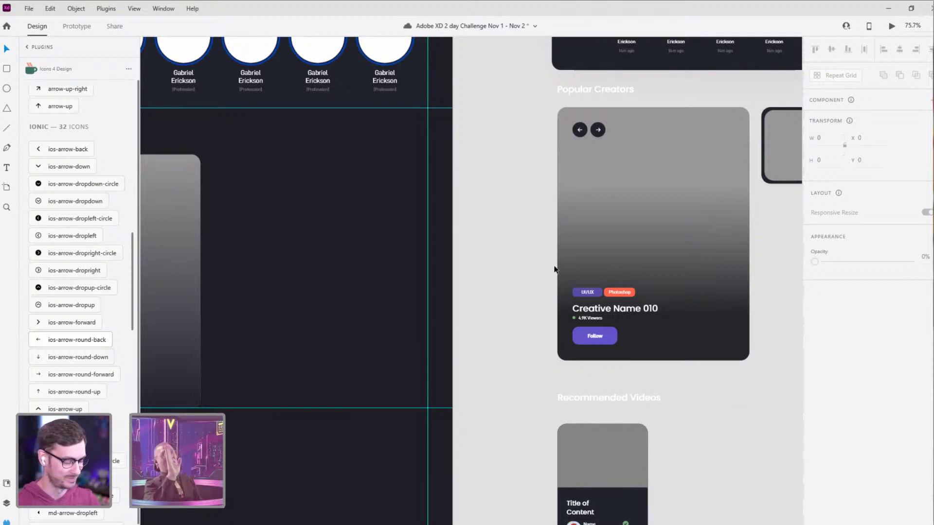
{"action": "scroll", "coordinate": [535, 223], "scroll_direction": "left", "scroll_amount": 3}
{"action": "scroll", "coordinate": [535, 224], "scroll_direction": "down", "scroll_amount": 1}
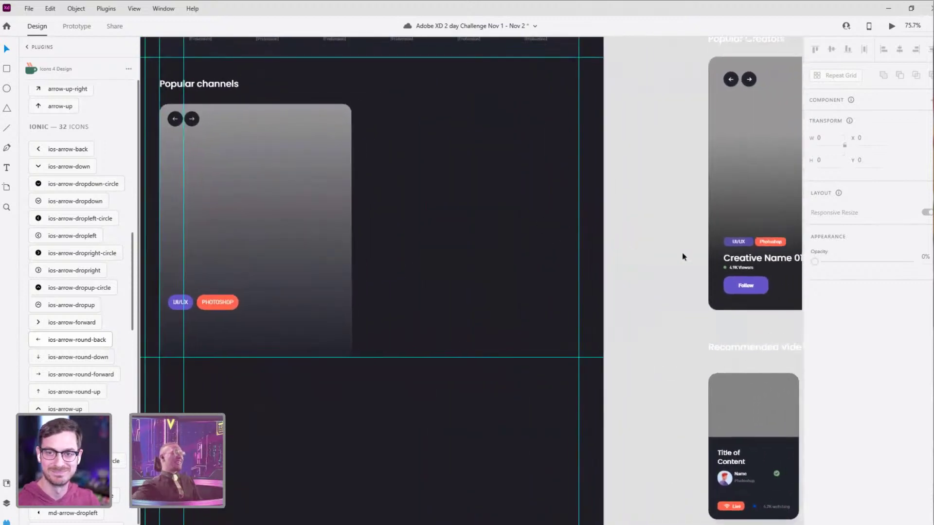
{"action": "left_click", "coordinate": [736, 262]}
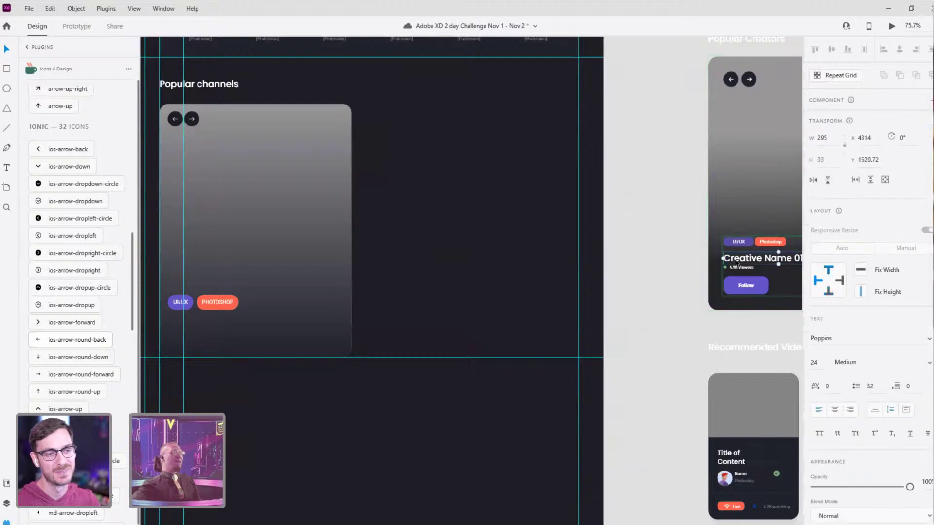
Step: Move the UI/UX and PHOTOSHOP tags together slightly up the gradient card to Y 2169
{"action": "left_click", "coordinate": [211, 301]}
{"action": "double_click", "coordinate": [214, 302]}
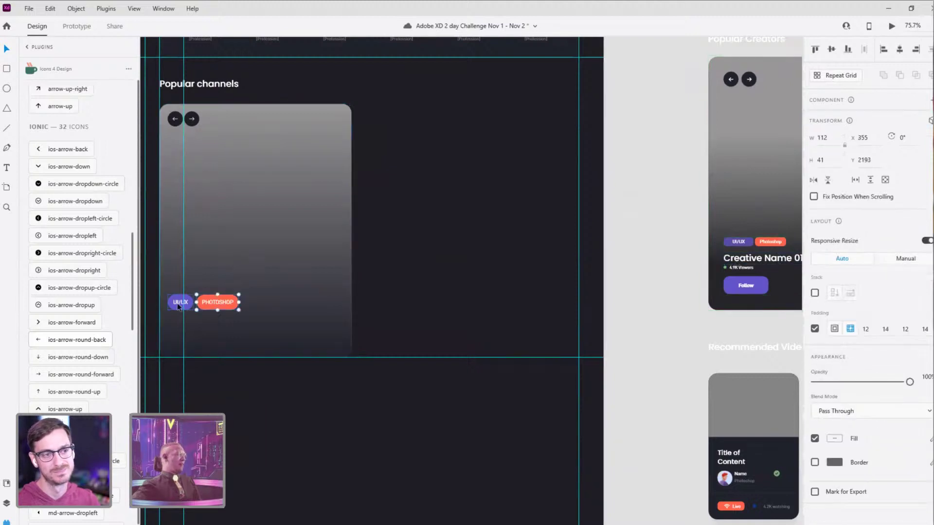
{"action": "left_click", "coordinate": [179, 304], "text": "shift"}
{"action": "left_click_drag", "start_coordinate": [222, 304], "coordinate": [224, 296]}
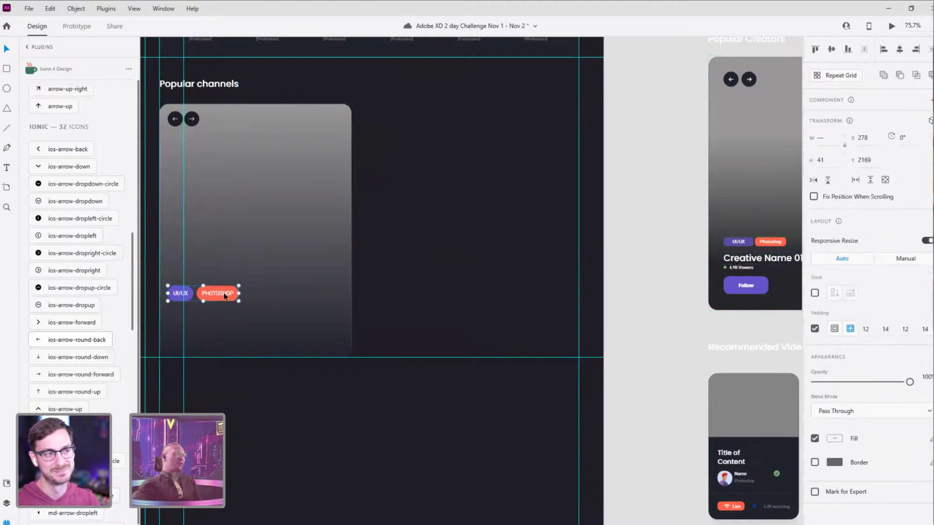
Step: Add the text "Creative Name 001" on the card directly below the category tags
{"action": "key", "text": "r"}
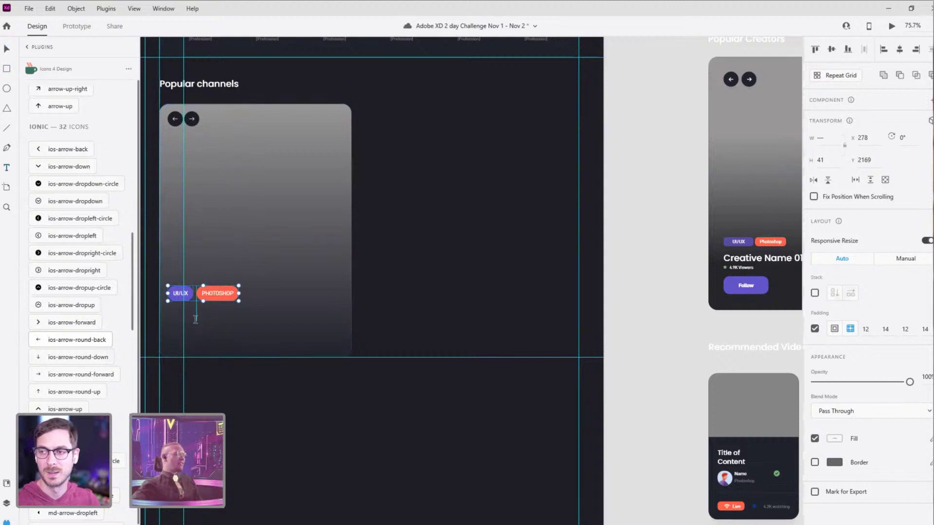
{"action": "left_click", "coordinate": [167, 311]}
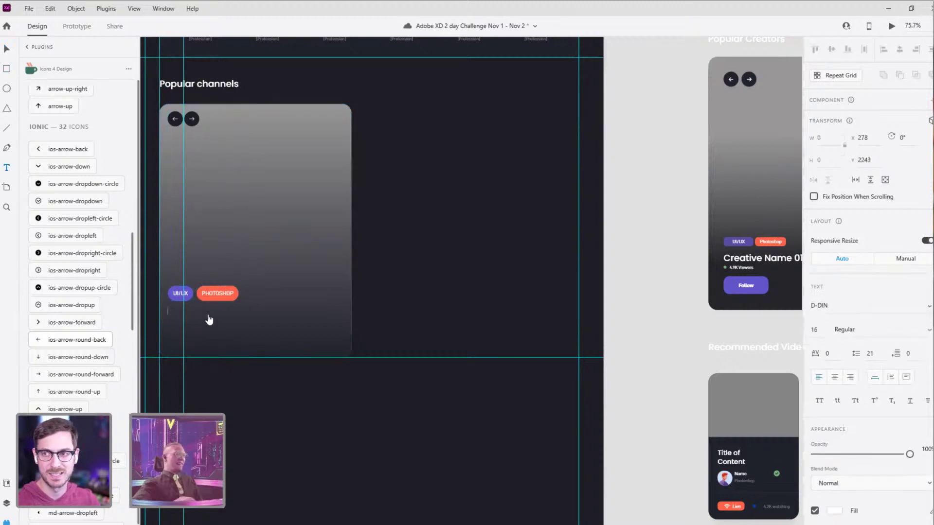
{"action": "type", "text": "Creative Name 001"}
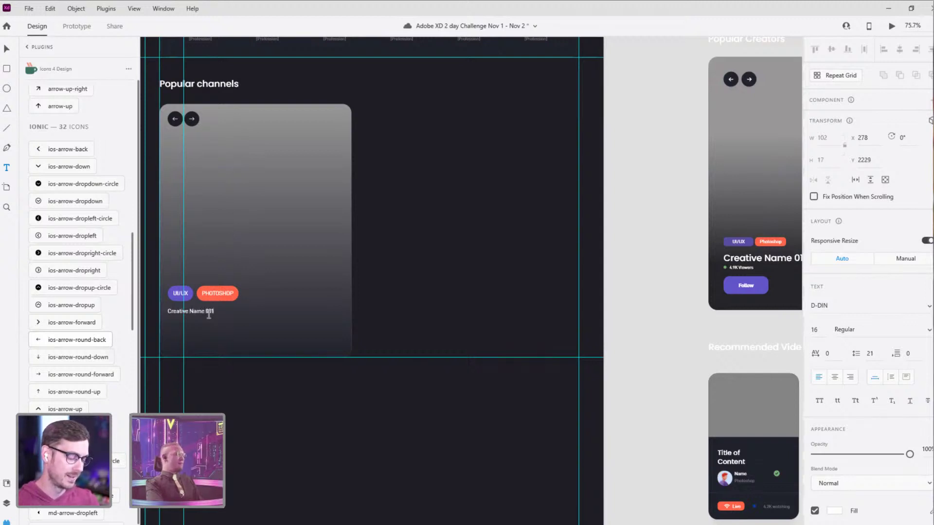
{"action": "key", "text": "Escape"}
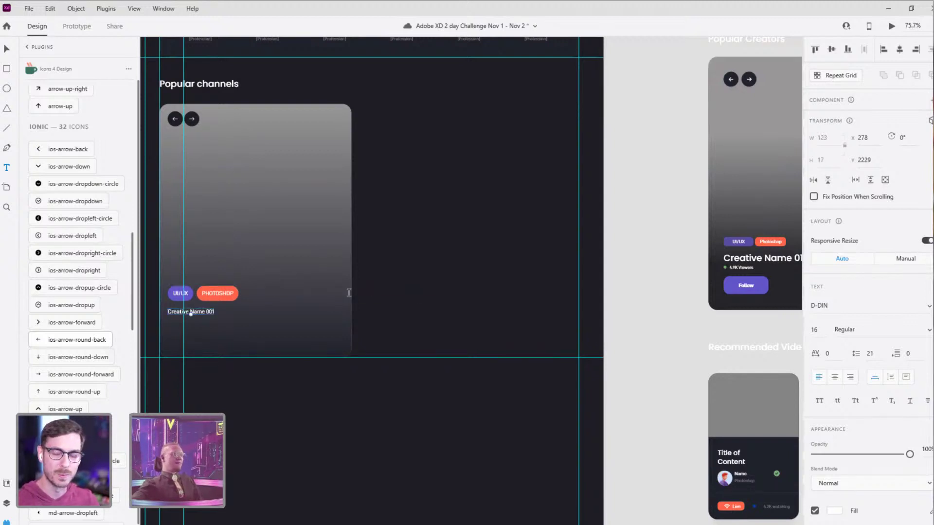
Step: Try the D-DIN DIN font on the "Creative Name 001" title and check the reference card's title
{"action": "left_click", "coordinate": [929, 310]}
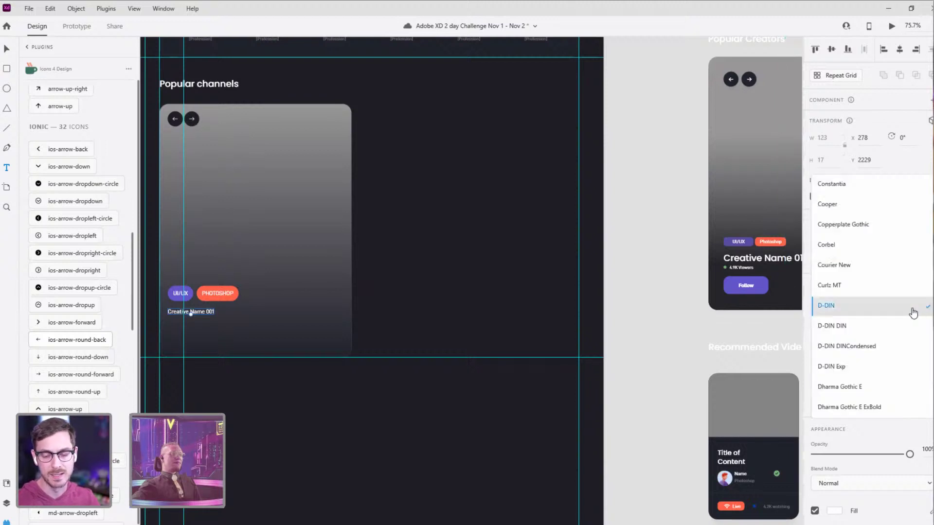
{"action": "left_click", "coordinate": [878, 325]}
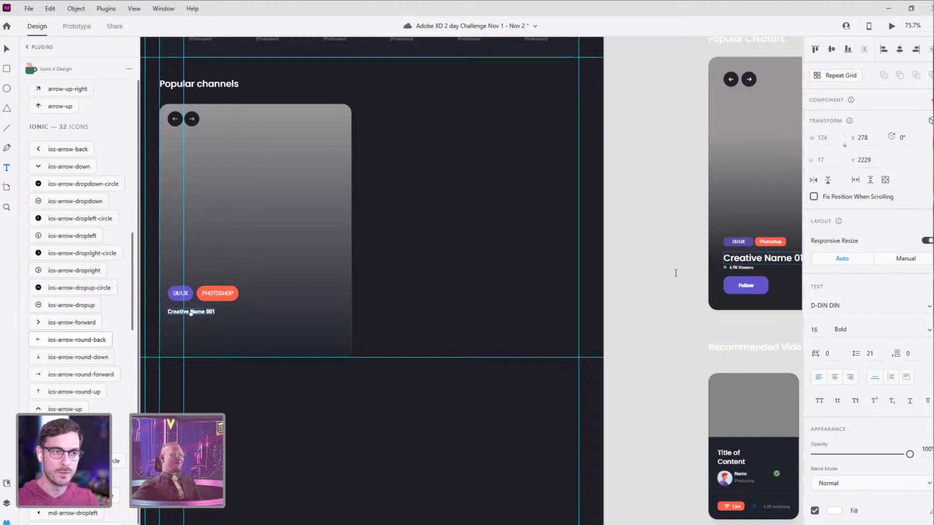
{"action": "left_click", "coordinate": [633, 275]}
{"action": "key", "text": "Escape"}
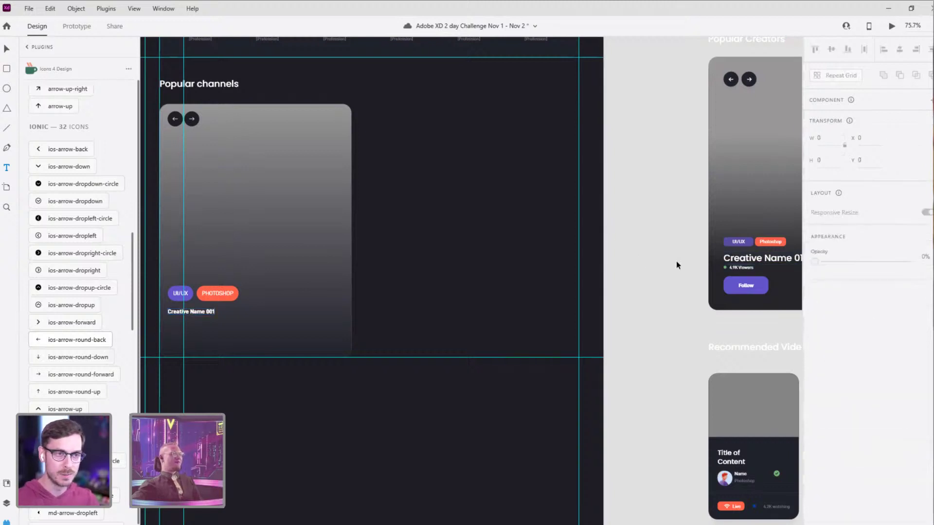
{"action": "double_click", "coordinate": [734, 259]}
{"action": "left_click", "coordinate": [385, 309]}
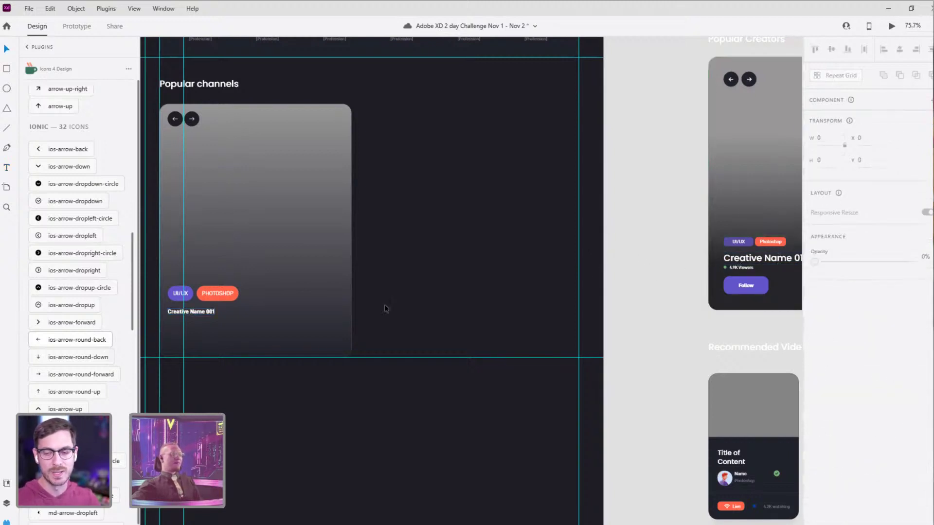
Step: Set the font of the "Creative Name 001" title to Poppins
{"action": "double_click", "coordinate": [190, 312]}
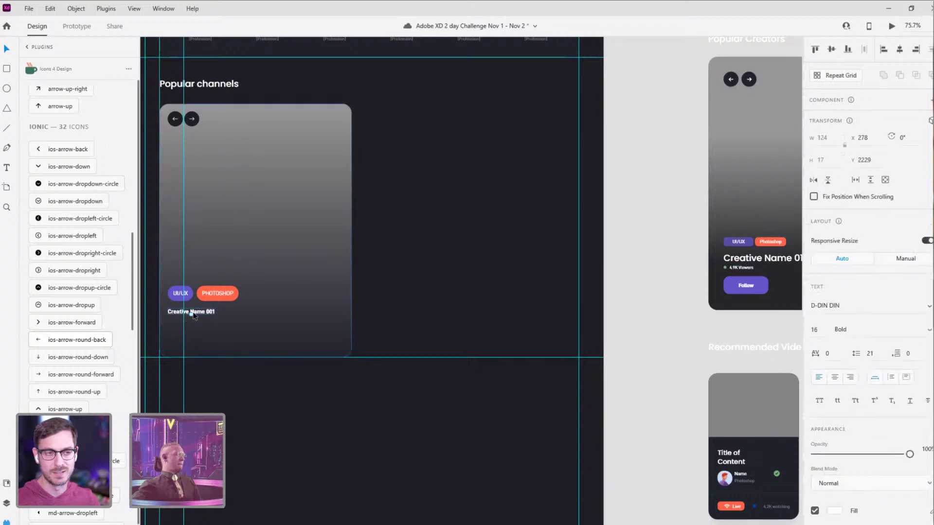
{"action": "left_click", "coordinate": [868, 310]}
{"action": "type", "text": "Poppins"}
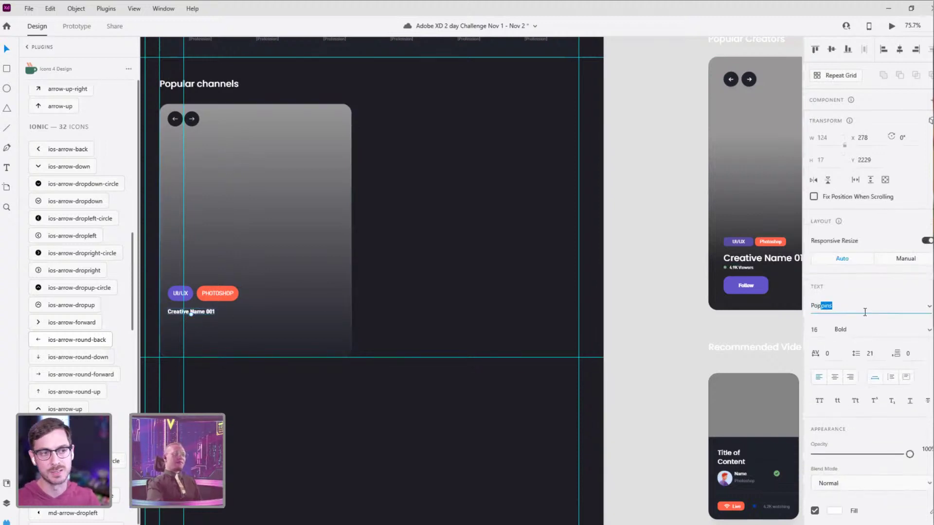
{"action": "key", "text": "Return"}
{"action": "key", "text": "Escape"}
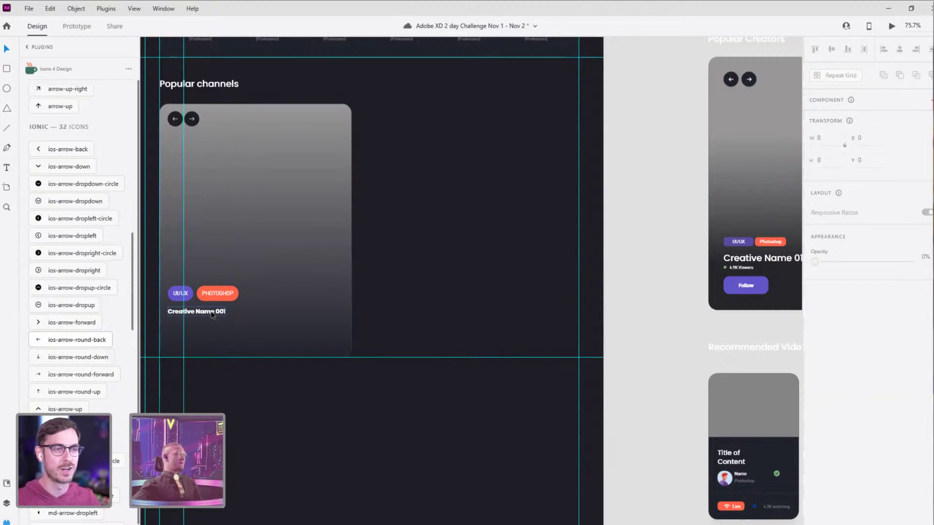
Step: Enlarge the "Creative Name 001" title to size 27 and set its weight to Medium
{"action": "double_click", "coordinate": [191, 314]}
{"action": "mouse_move", "coordinate": [197, 315]}
{"action": "left_mouse_down"}
{"action": "mouse_move", "coordinate": [197, 329]}
{"action": "mouse_move", "coordinate": [196, 321]}
{"action": "left_mouse_up"}
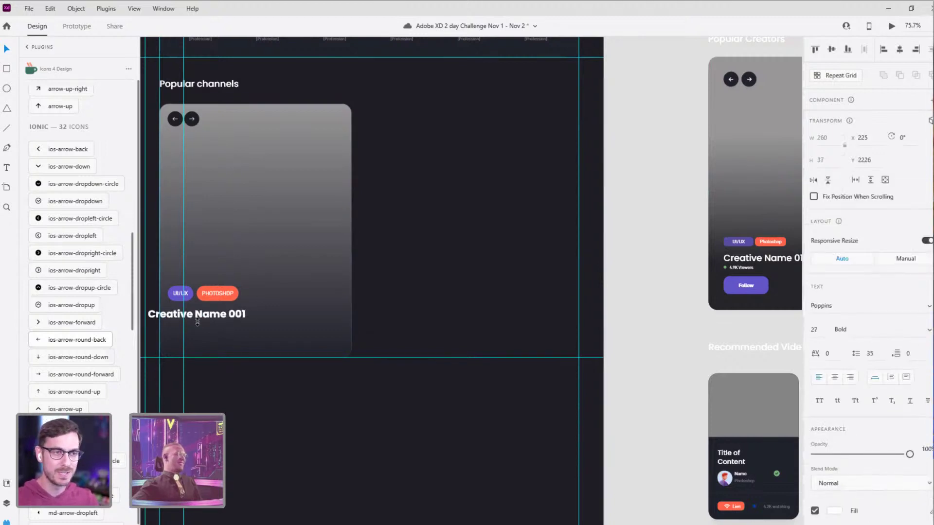
{"action": "left_click", "coordinate": [930, 332]}
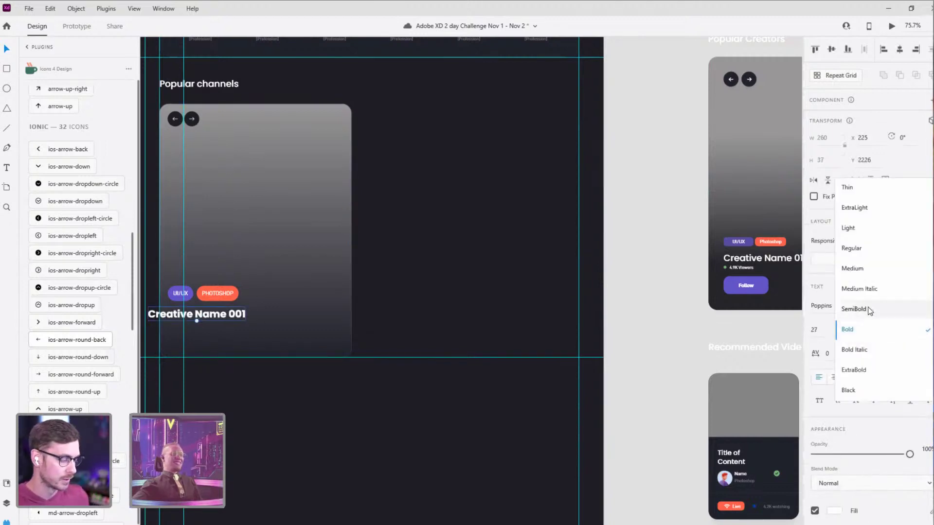
{"action": "left_click", "coordinate": [877, 271]}
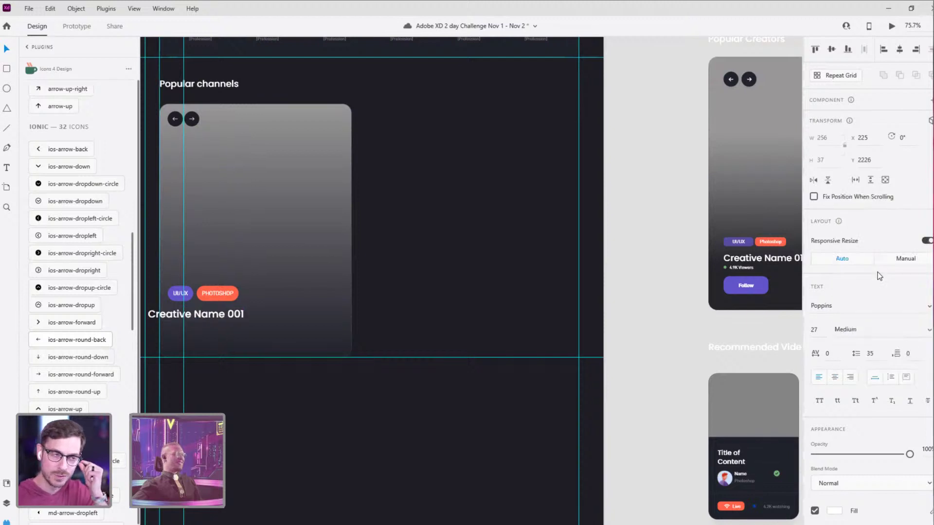
Step: Check the reference title, and move the "Creative Name 001" title to X 278, aligned with the tags' left edge
{"action": "double_click", "coordinate": [750, 258]}
{"action": "left_click", "coordinate": [235, 316]}
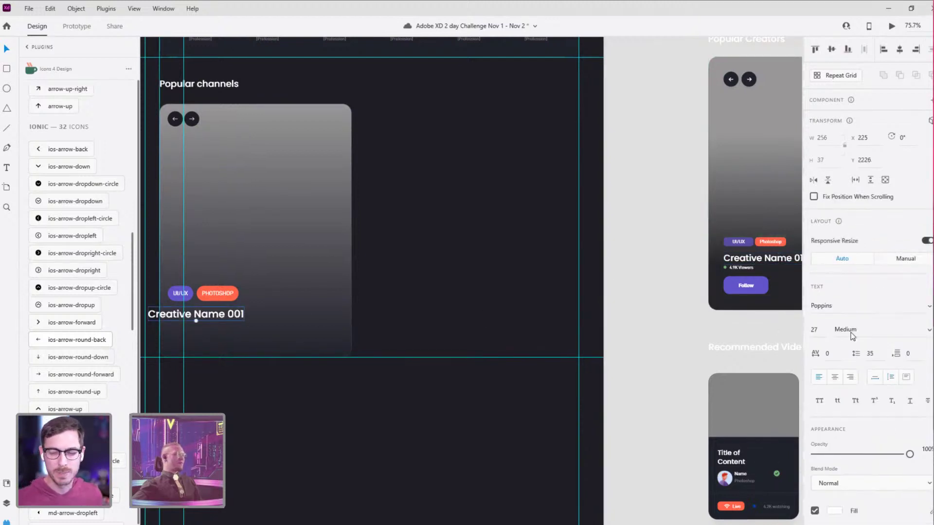
{"action": "left_click_drag", "start_coordinate": [226, 316], "coordinate": [246, 317]}
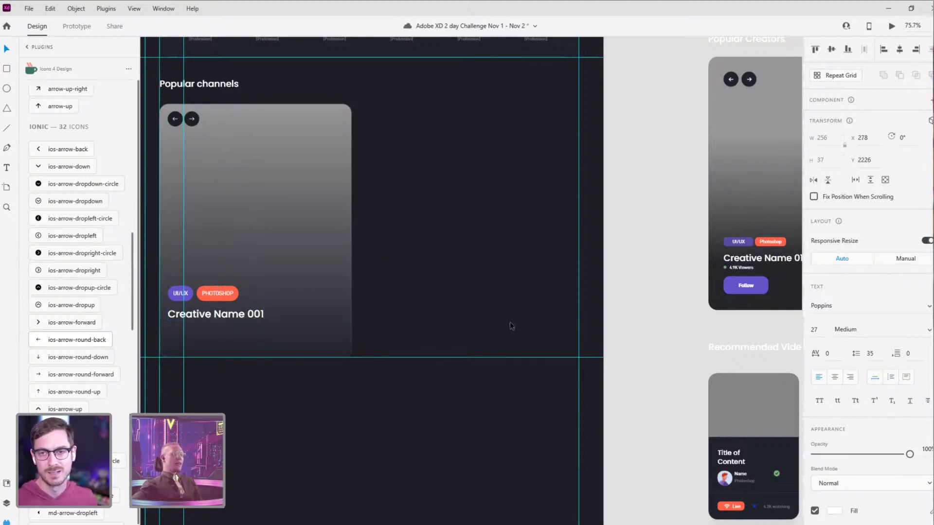
Step: Draw a borderless circle about 14 px wide below the start of the title and fill it green
{"action": "scroll", "coordinate": [355, 348], "scroll_direction": "up", "scroll_amount": 5}
{"action": "left_click_drag", "start_coordinate": [243, 240], "coordinate": [249, 246]}
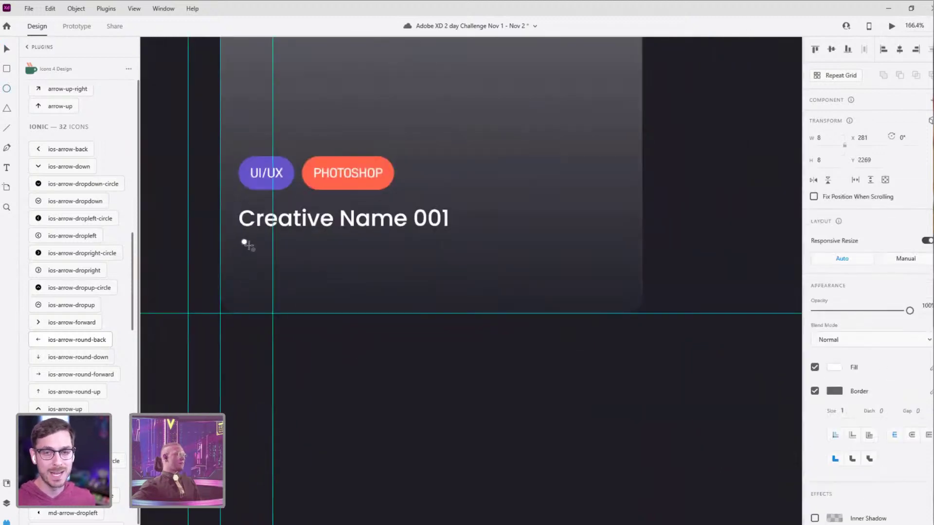
{"action": "left_click", "coordinate": [815, 391]}
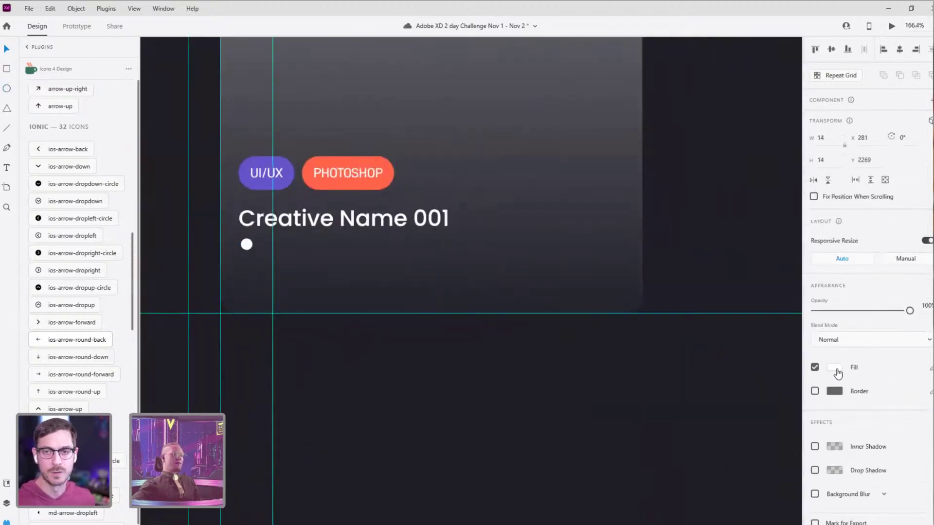
{"action": "left_click", "coordinate": [834, 367]}
{"action": "left_click", "coordinate": [777, 426]}
Step: Move the green dot to X 278 so it lines up with the title's left edge
{"action": "left_click", "coordinate": [407, 225]}
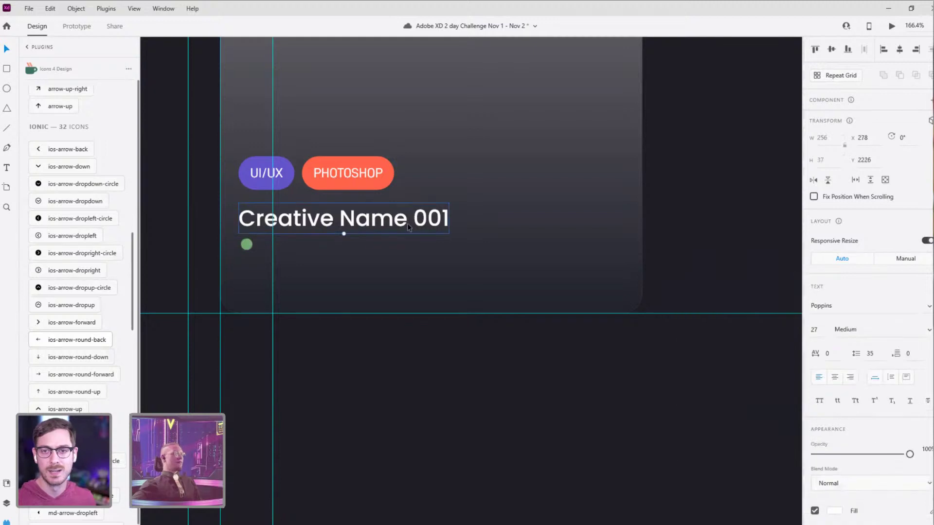
{"action": "scroll", "coordinate": [279, 272], "scroll_direction": "up", "scroll_amount": 3}
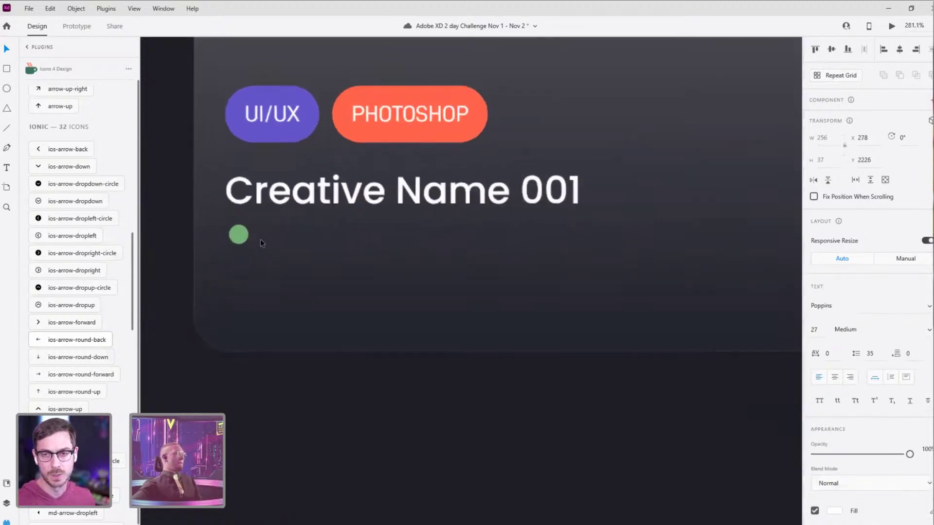
{"action": "left_click", "coordinate": [240, 234]}
{"action": "left_click_drag", "start_coordinate": [241, 234], "coordinate": [235, 239]}
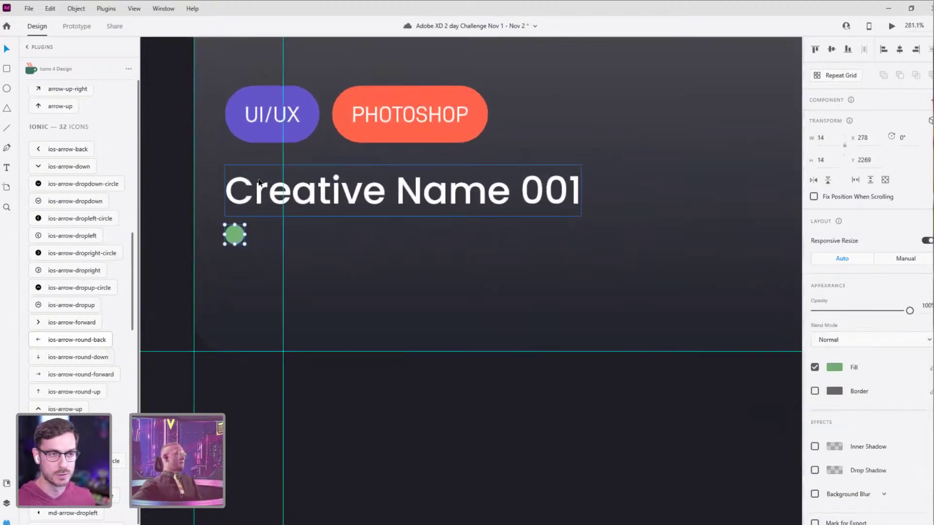
{"action": "left_click", "coordinate": [250, 193], "text": "shift"}
{"action": "left_click_drag", "start_coordinate": [249, 193], "coordinate": [249, 193]}
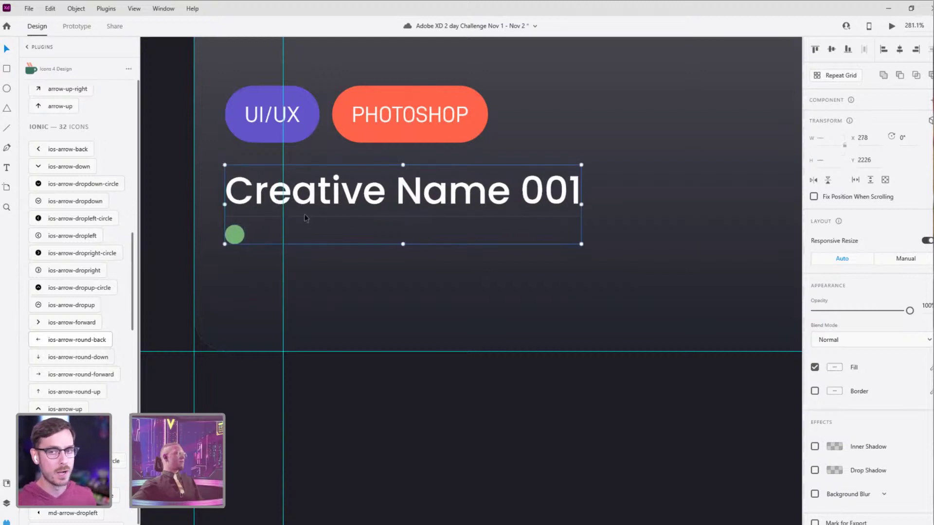
Step: Duplicate the "Creative Name 001" title and place the copy beside the green dot at X 302, Y 2258
{"action": "scroll", "coordinate": [385, 243], "scroll_direction": "down", "scroll_amount": 6}
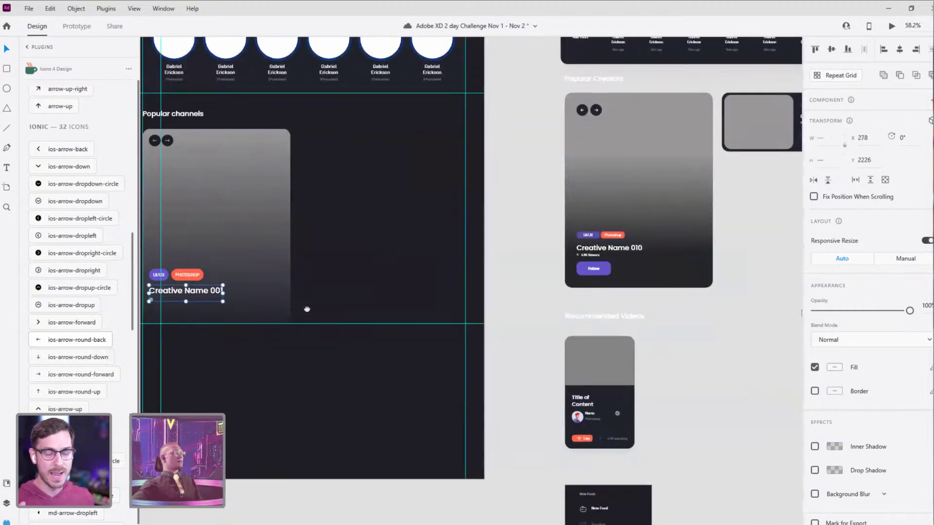
{"action": "scroll", "coordinate": [266, 307], "scroll_direction": "up", "scroll_amount": 4}
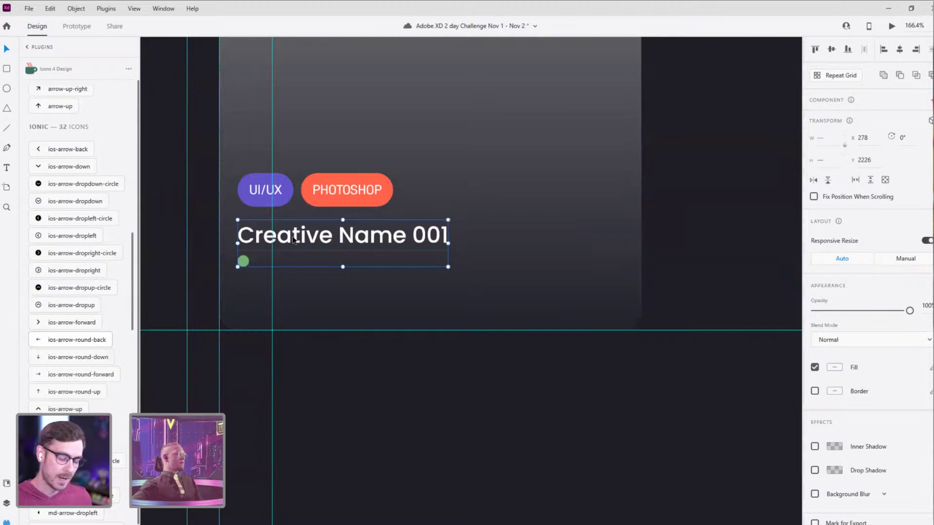
{"action": "left_click", "coordinate": [311, 255]}
{"action": "left_click_drag", "start_coordinate": [271, 255], "coordinate": [317, 265]}
{"action": "left_click", "coordinate": [311, 241]}
{"action": "key", "text": "ctrl+z"}
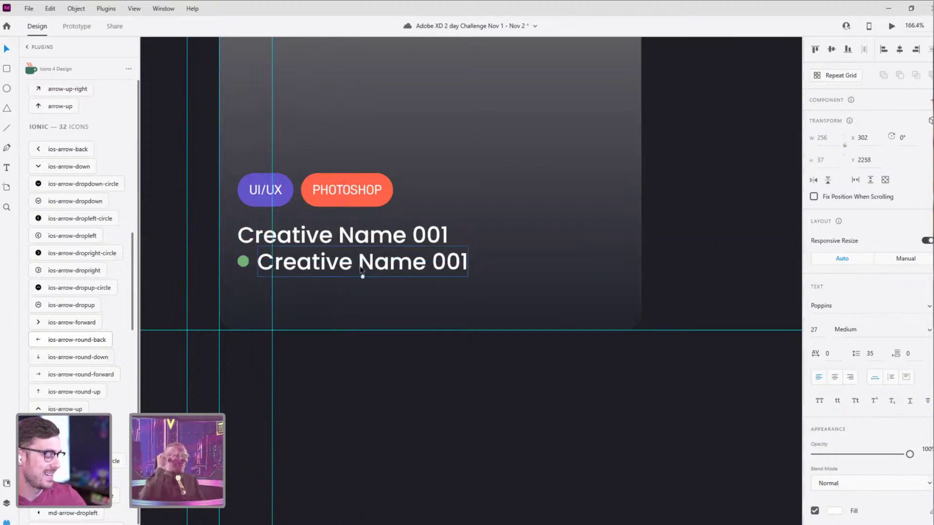
Step: Change the text of the copied title beside the green dot to "4K Views"
{"action": "double_click", "coordinate": [343, 272]}
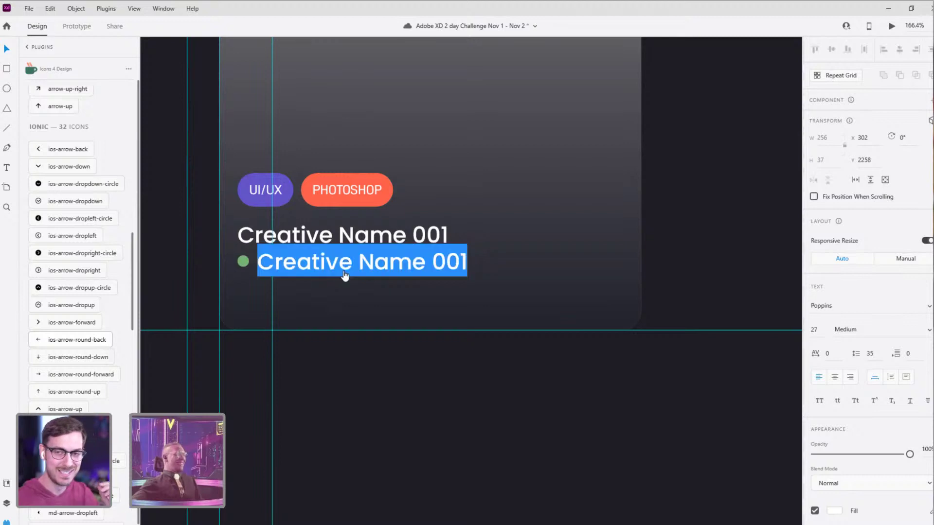
{"action": "type", "text": "4k"}
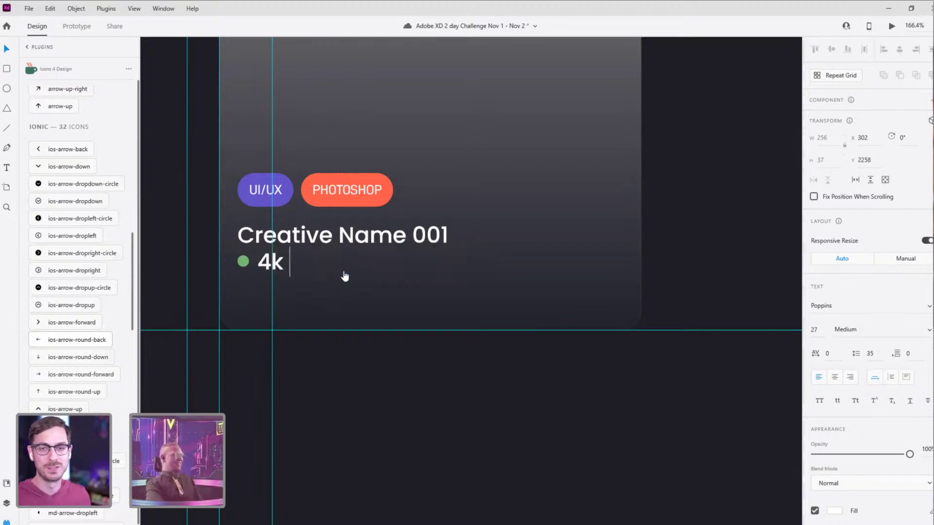
{"action": "type", "text": " Views"}
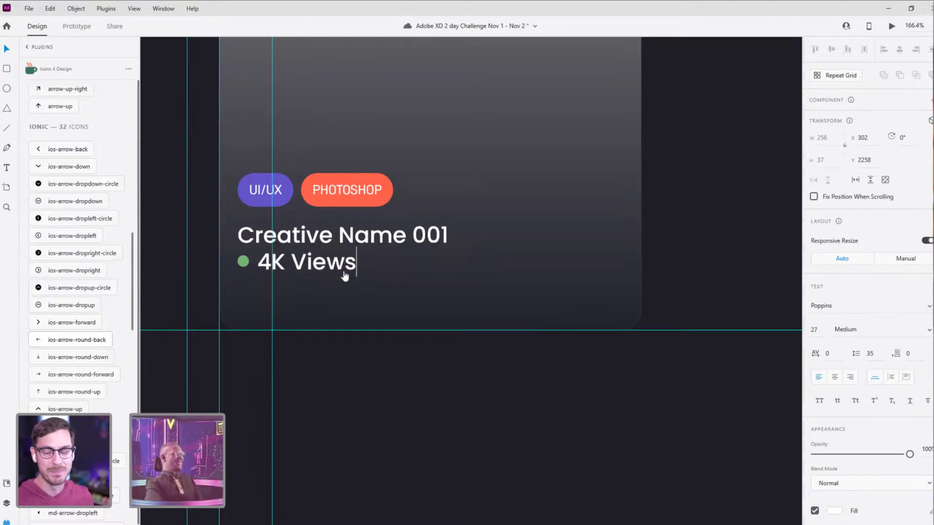
{"action": "key", "text": "Escape"}
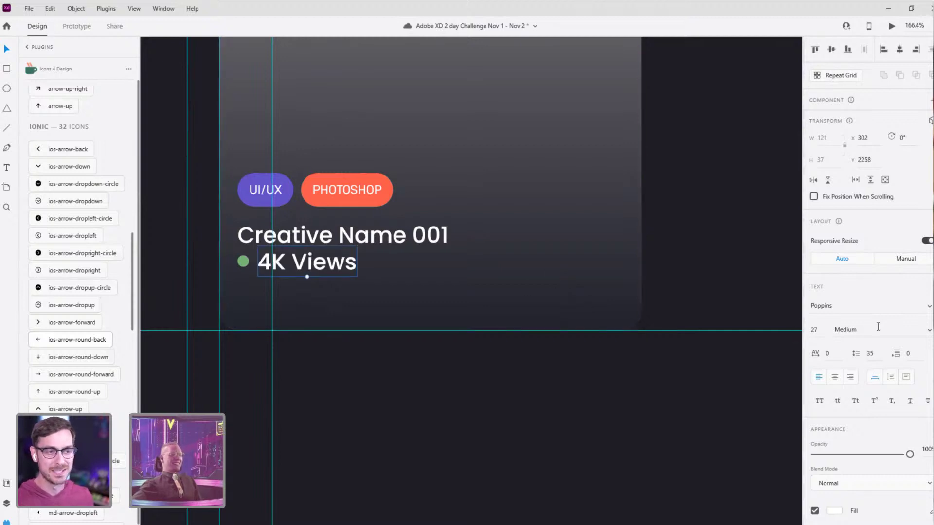
Step: Change the font of the "4K Views" text to D-DIN
{"action": "left_click", "coordinate": [891, 309]}
{"action": "type", "text": "D-DIN"}
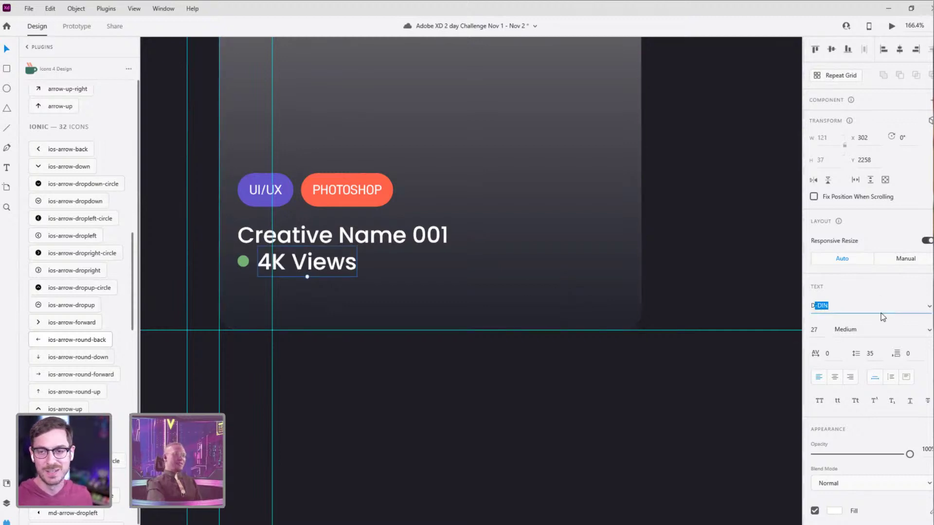
{"action": "key", "text": "Return"}
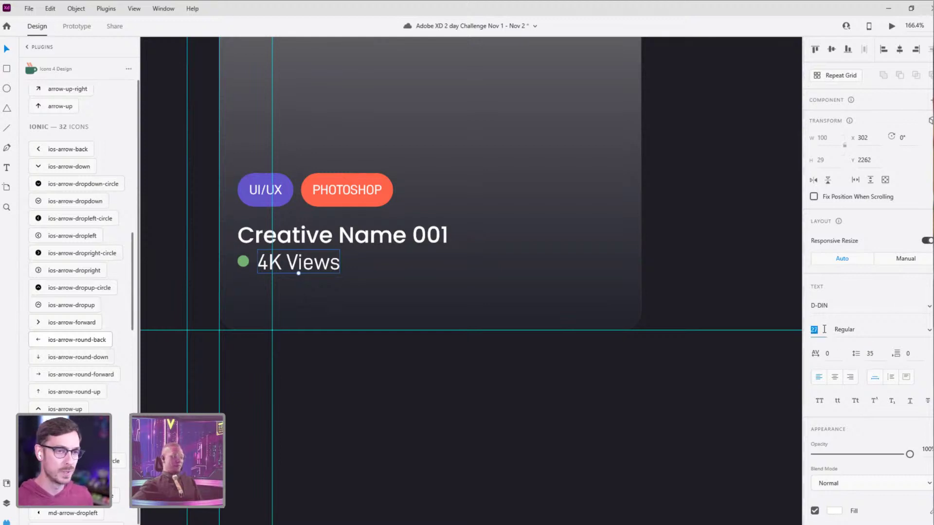
Step: Reduce the font size of the "4K Views" text to 18
{"action": "right_click", "coordinate": [824, 330]}
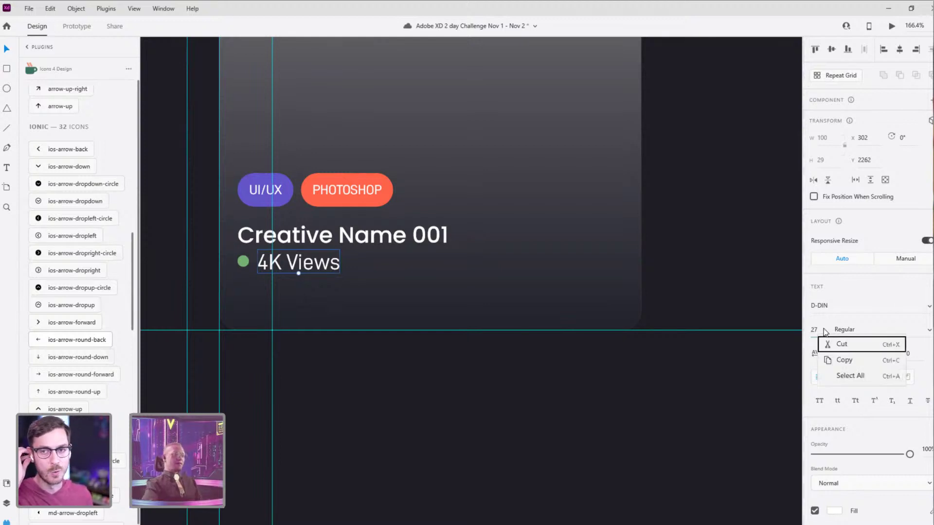
{"action": "left_click", "coordinate": [844, 290]}
{"action": "left_click", "coordinate": [818, 332]}
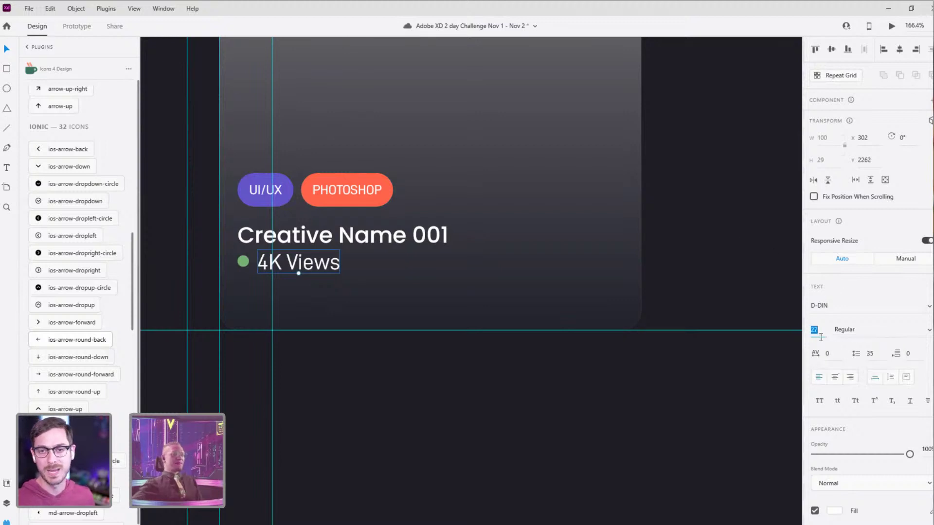
{"action": "key", "text": "Down"}
{"action": "key", "text": "Down"}
{"action": "key", "text": "Down"}
{"action": "key", "text": "Down"}
{"action": "key", "text": "Down"}
{"action": "key", "text": "Down"}
{"action": "key", "text": "Down"}
{"action": "key", "text": "Down"}
{"action": "key", "text": "Down"}
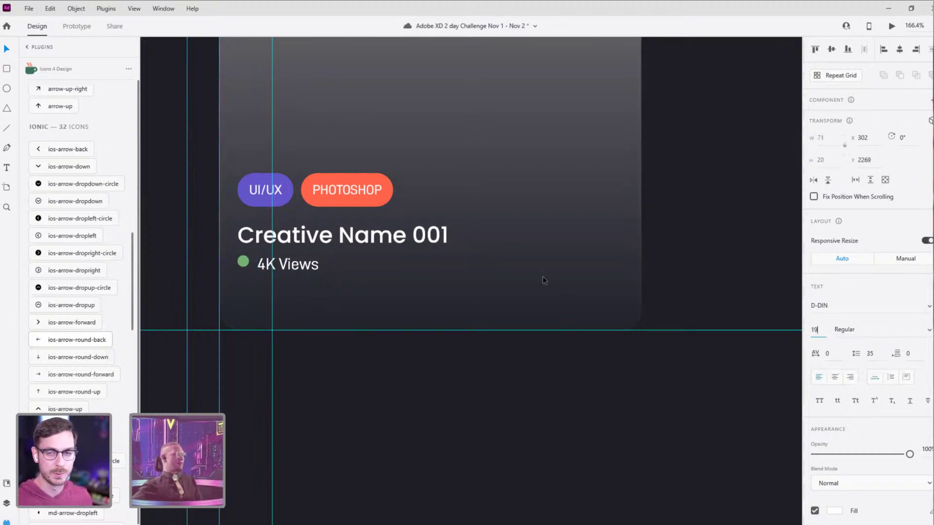
{"action": "left_click", "coordinate": [387, 273]}
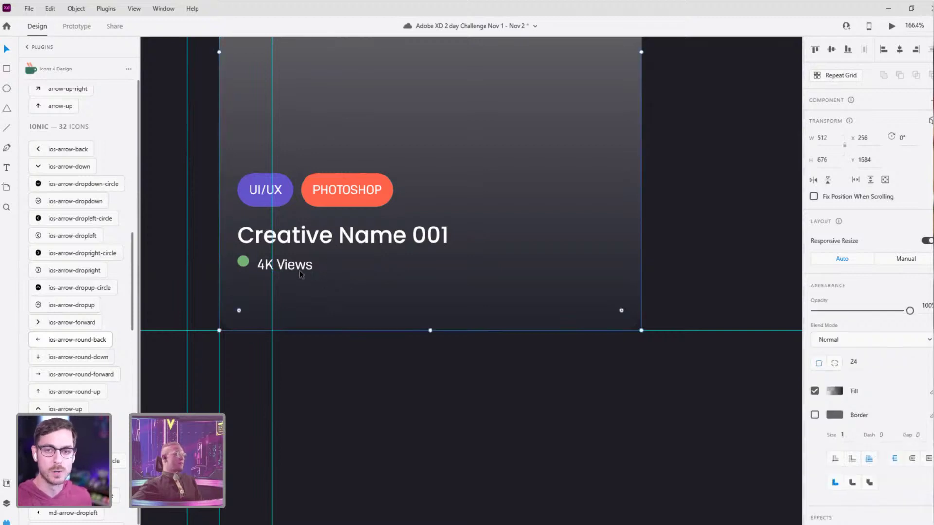
Step: Move the "4K Views" text up to Y 2267 beside the green dot and group the two
{"action": "left_click_drag", "start_coordinate": [286, 269], "coordinate": [287, 267]}
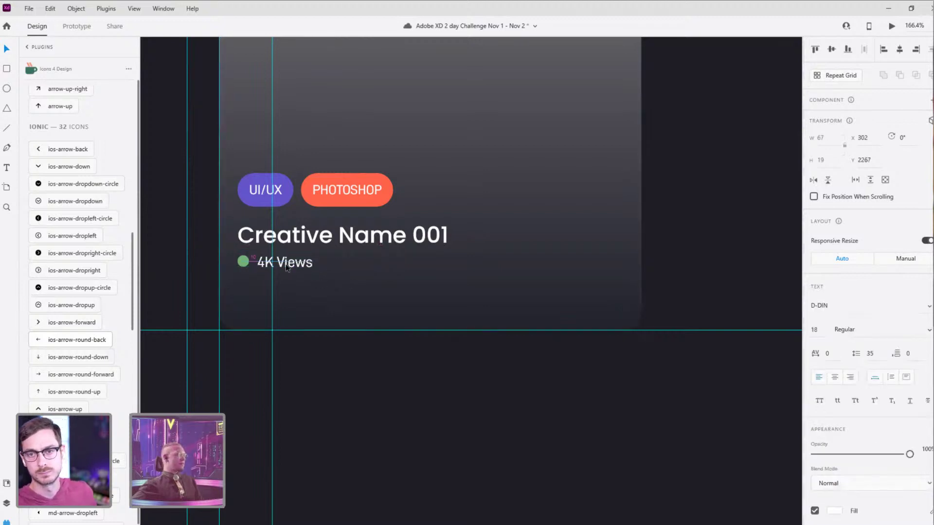
{"action": "left_click", "coordinate": [242, 262], "text": "shift"}
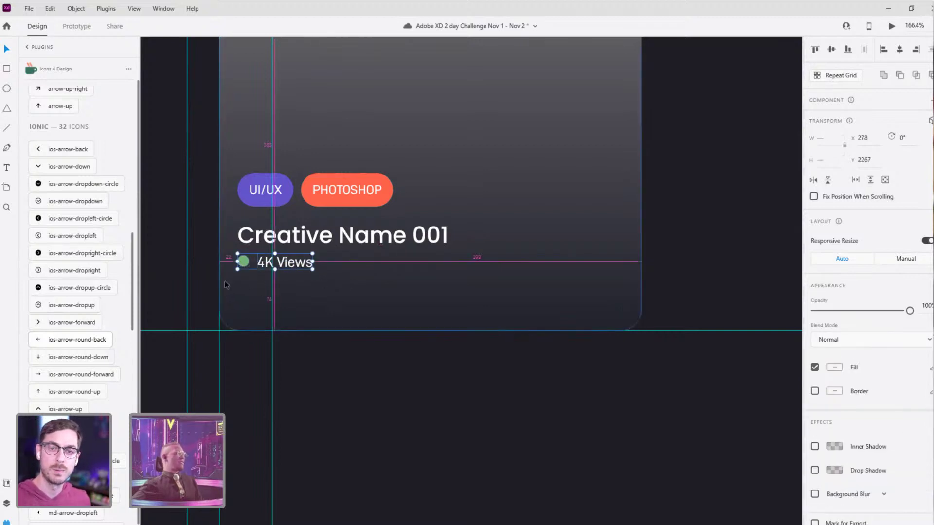
{"action": "scroll", "coordinate": [224, 284], "scroll_direction": "up", "scroll_amount": 3}
{"action": "key", "text": "ctrl+g"}
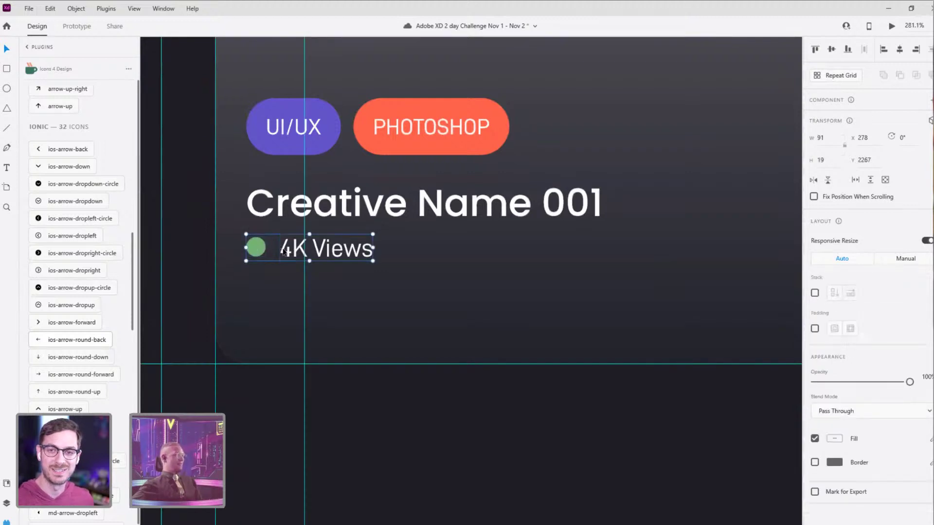
{"action": "left_click", "coordinate": [459, 256]}
Step: Change the text beside the green dot to "4K Viewers Watching"
{"action": "scroll", "coordinate": [459, 255], "scroll_direction": "down", "scroll_amount": 4}
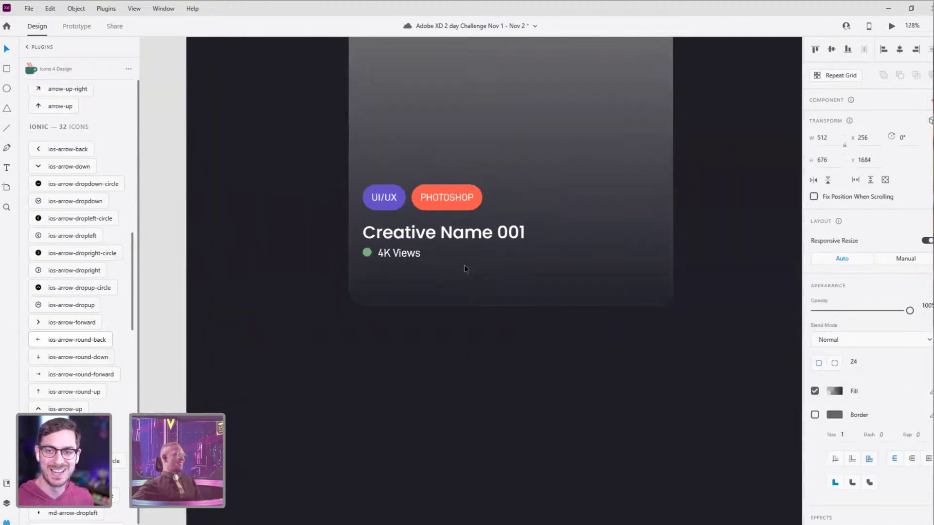
{"action": "scroll", "coordinate": [464, 264], "scroll_direction": "right", "scroll_amount": 3}
{"action": "left_click", "coordinate": [327, 265], "text": "ctrl"}
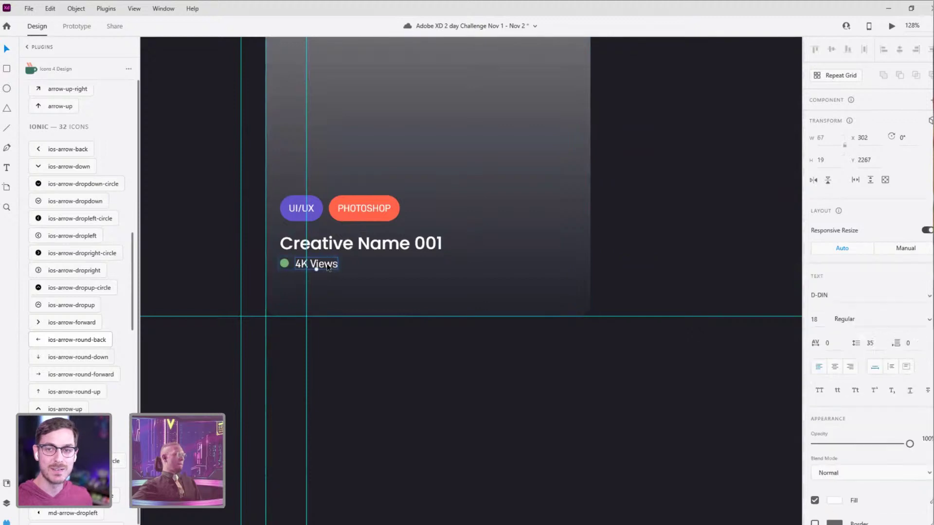
{"action": "double_click", "coordinate": [311, 267]}
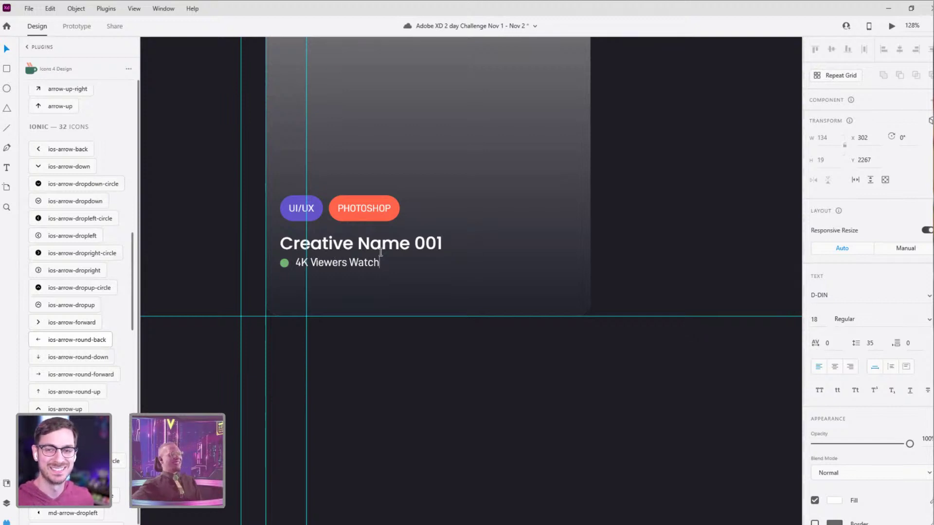
{"action": "key", "text": "Escape"}
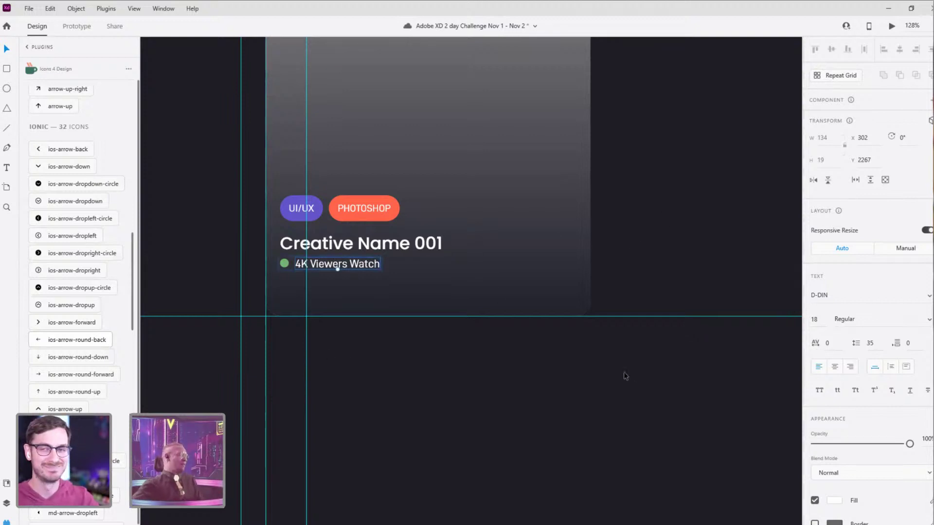
{"action": "left_click_drag", "start_coordinate": [563, 339], "coordinate": [658, 350]}
{"action": "scroll", "coordinate": [656, 323], "scroll_direction": "down", "scroll_amount": 3}
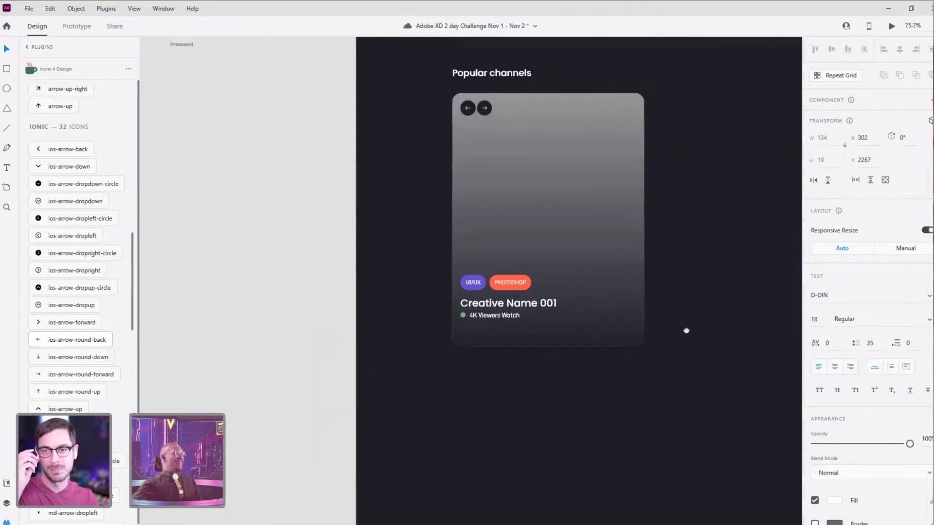
{"action": "scroll", "coordinate": [487, 321], "scroll_direction": "up", "scroll_amount": 5}
{"action": "double_click", "coordinate": [474, 298]}
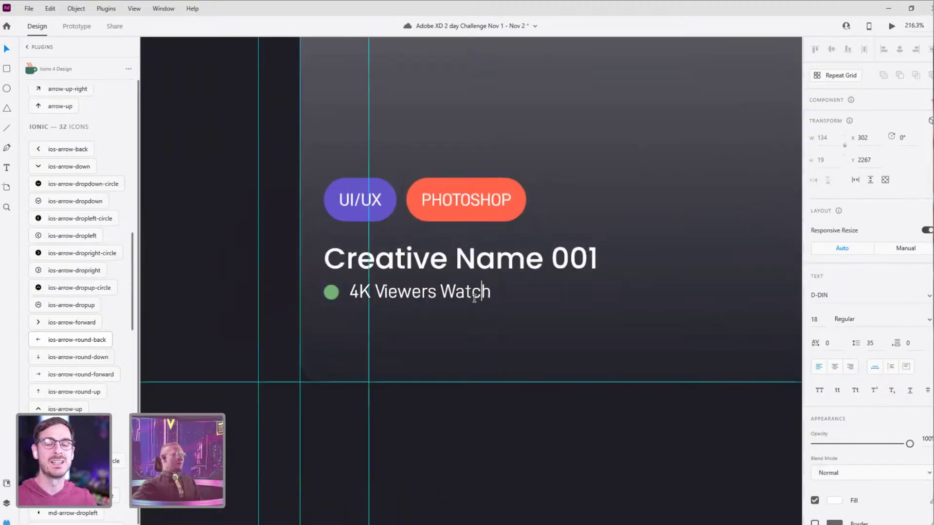
{"action": "left_click", "coordinate": [494, 292]}
{"action": "type", "text": "ing"}
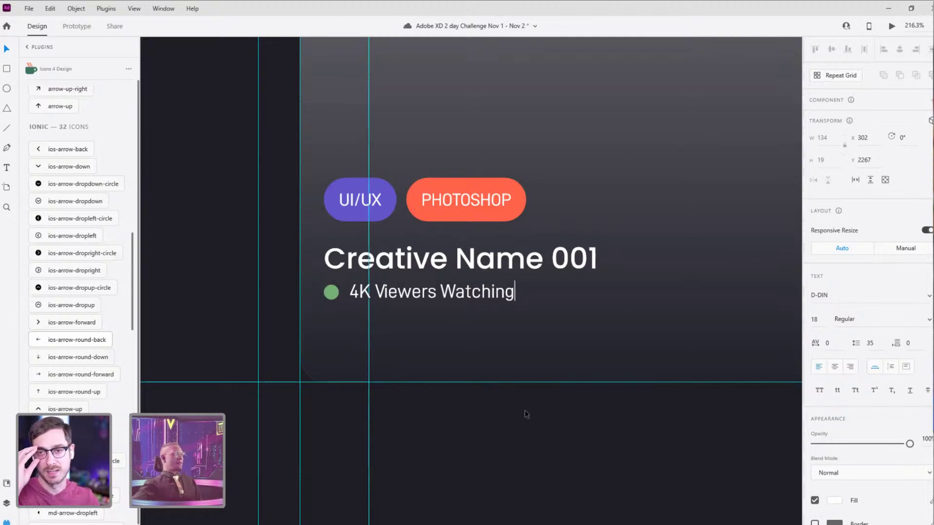
Step: Draw a rectangle about 180 by 42 px below the viewers line, starting at X 278, and fully round its corners
{"action": "scroll", "coordinate": [526, 414], "scroll_direction": "down", "scroll_amount": 5}
{"action": "scroll", "coordinate": [521, 381], "scroll_direction": "up", "scroll_amount": 3}
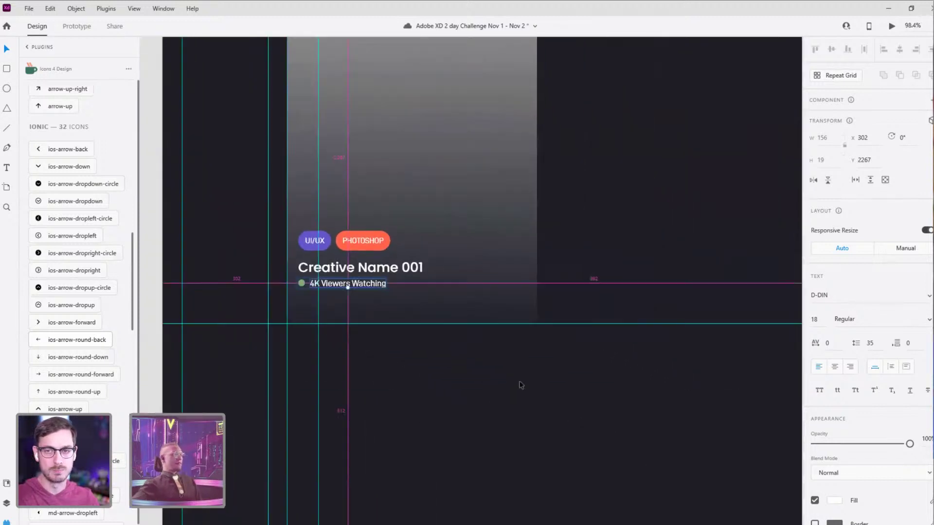
{"action": "scroll", "coordinate": [640, 377], "scroll_direction": "down", "scroll_amount": 5}
{"action": "scroll", "coordinate": [632, 353], "scroll_direction": "down", "scroll_amount": 3}
{"action": "scroll", "coordinate": [632, 354], "scroll_direction": "right", "scroll_amount": 3}
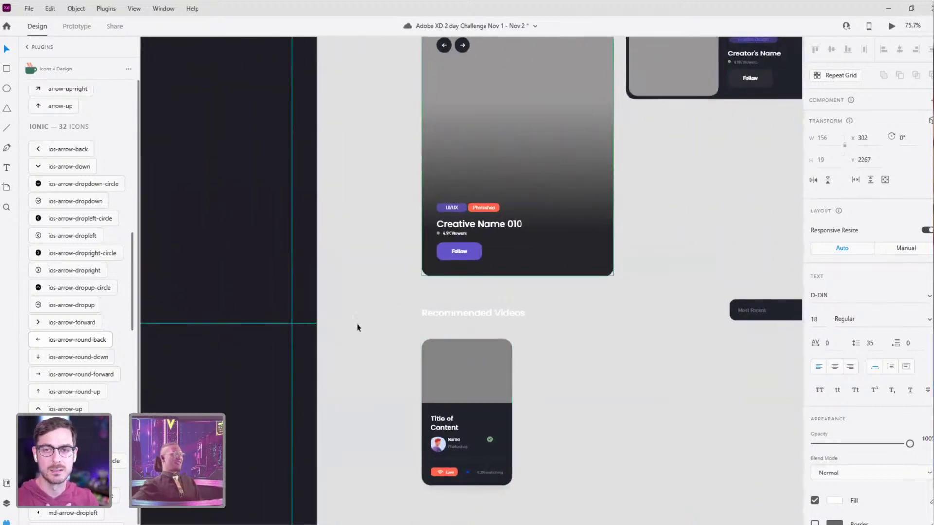
{"action": "left_click_drag", "start_coordinate": [209, 335], "coordinate": [482, 308]}
{"action": "left_click_drag", "start_coordinate": [238, 310], "coordinate": [452, 325]}
{"action": "scroll", "coordinate": [394, 277], "scroll_direction": "up", "scroll_amount": 2}
{"action": "scroll", "coordinate": [394, 277], "scroll_direction": "up", "scroll_amount": 2}
{"action": "key", "text": "r"}
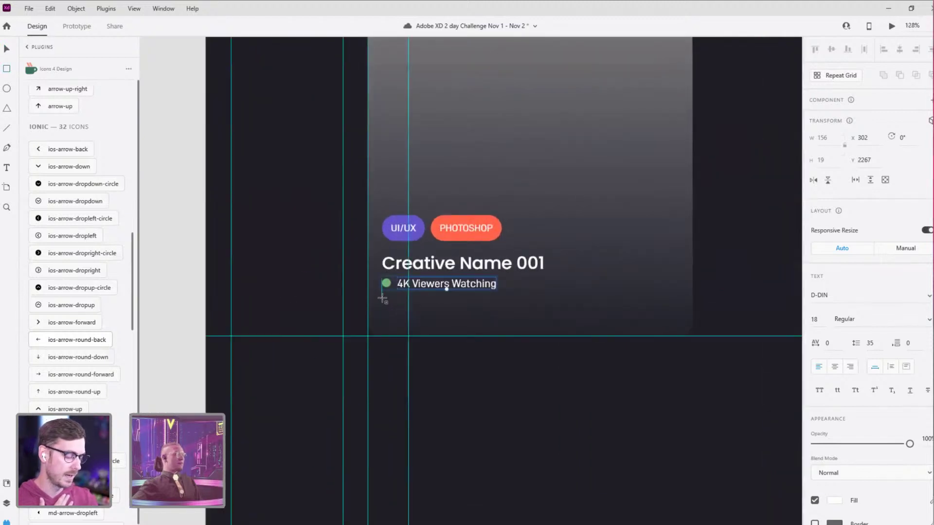
{"action": "mouse_move", "coordinate": [382, 299]}
{"action": "left_mouse_down"}
{"action": "mouse_move", "coordinate": [524, 323]}
{"action": "mouse_move", "coordinate": [496, 323]}
{"action": "left_mouse_up"}
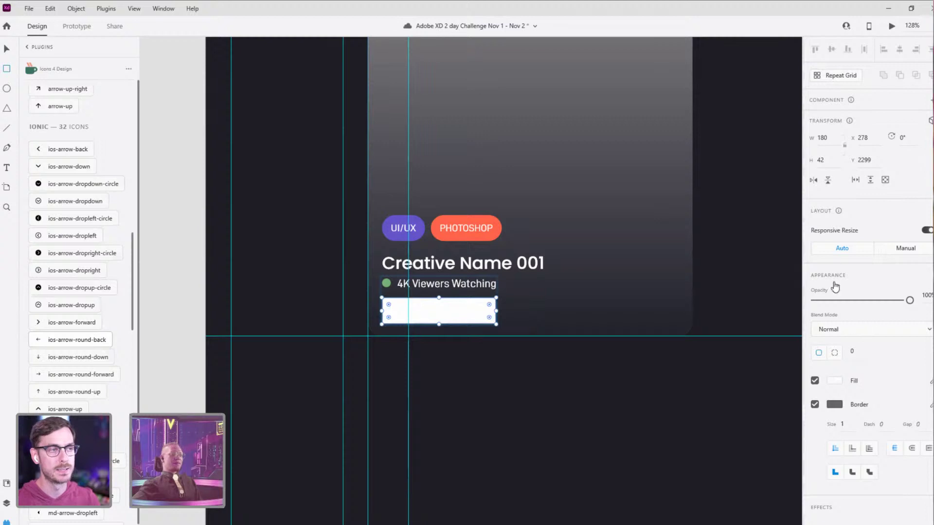
{"action": "left_click_drag", "start_coordinate": [489, 306], "coordinate": [384, 360]}
{"action": "scroll", "coordinate": [467, 338], "scroll_direction": "up", "scroll_amount": 4}
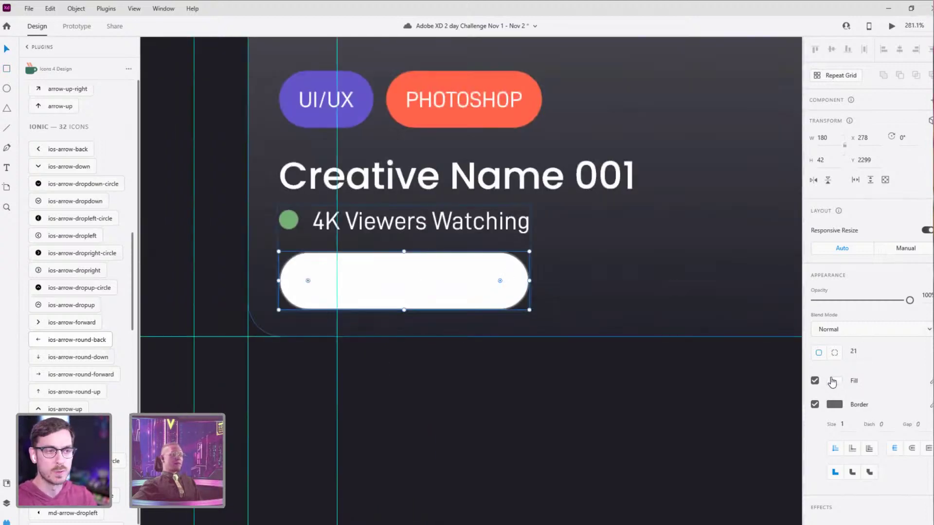
Step: Fill the rounded button shape with the saved purple swatch and remove its border
{"action": "left_click", "coordinate": [833, 380]}
{"action": "left_click", "coordinate": [694, 457]}
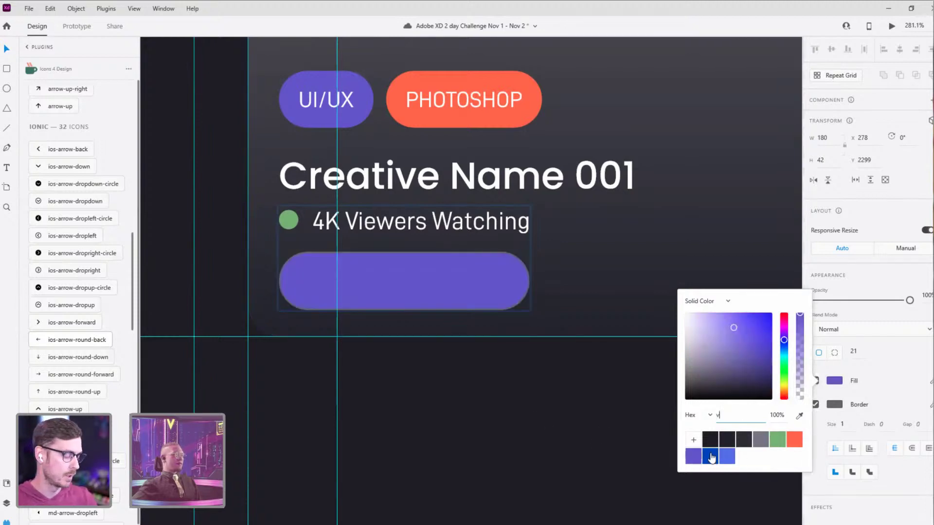
{"action": "left_click", "coordinate": [900, 399]}
{"action": "left_click", "coordinate": [815, 405]}
{"action": "scroll", "coordinate": [433, 323], "scroll_direction": "down", "scroll_amount": 3}
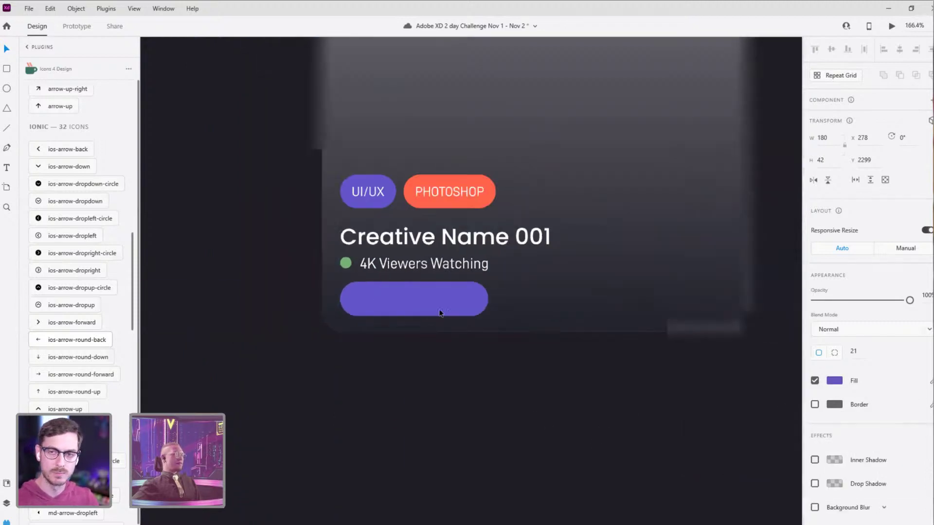
Step: Ungroup the viewers line and purple button, and move them with the title and tags up about 37 px
{"action": "left_click", "coordinate": [315, 222]}
{"action": "left_click", "coordinate": [347, 267]}
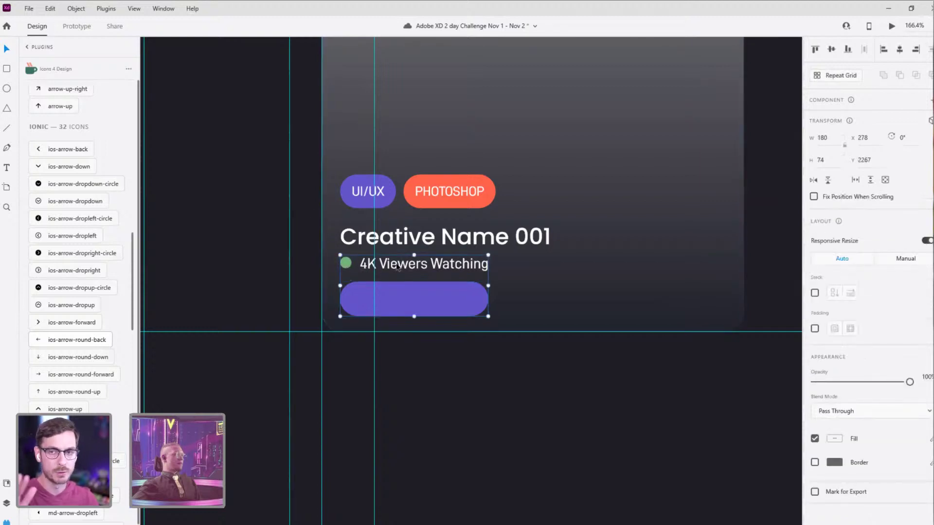
{"action": "left_click", "coordinate": [465, 307]}
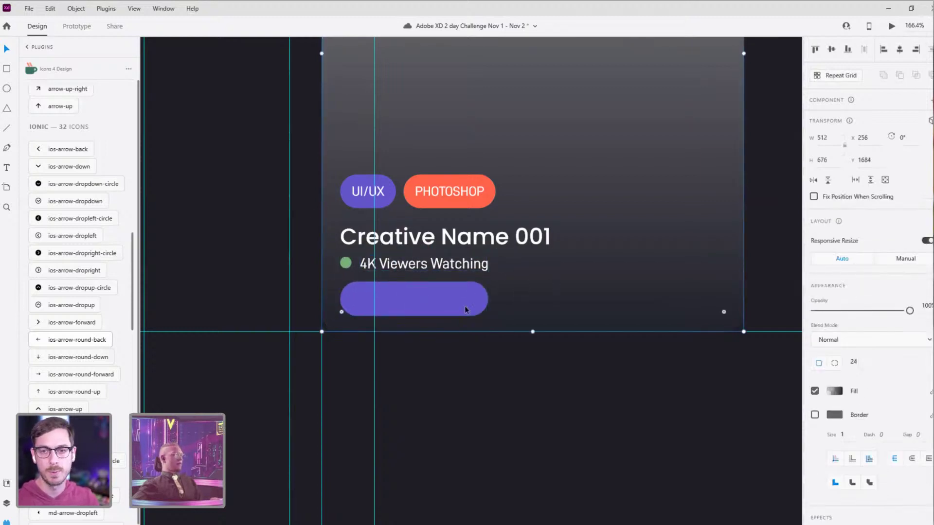
{"action": "left_click", "coordinate": [425, 305]}
{"action": "left_click", "coordinate": [378, 264], "text": "shift"}
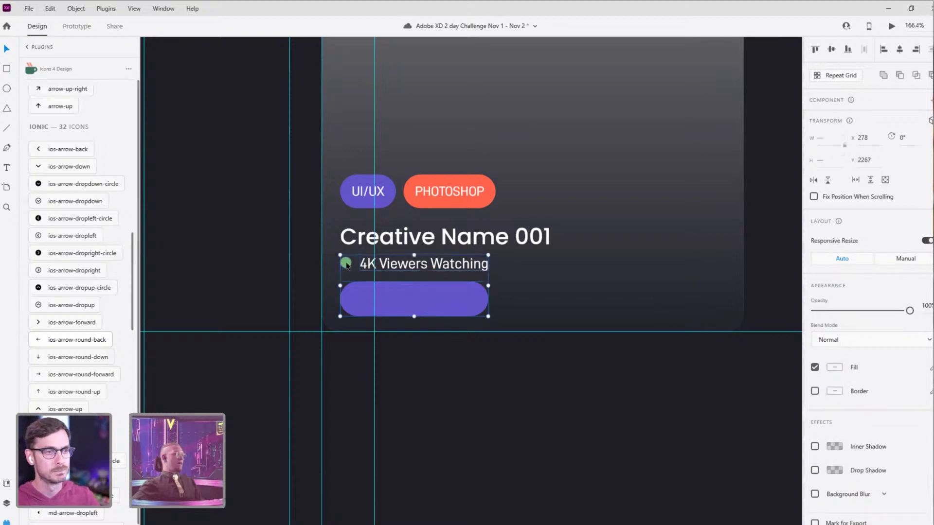
{"action": "left_click", "coordinate": [428, 237], "text": "shift"}
{"action": "left_click", "coordinate": [442, 197], "text": "shift"}
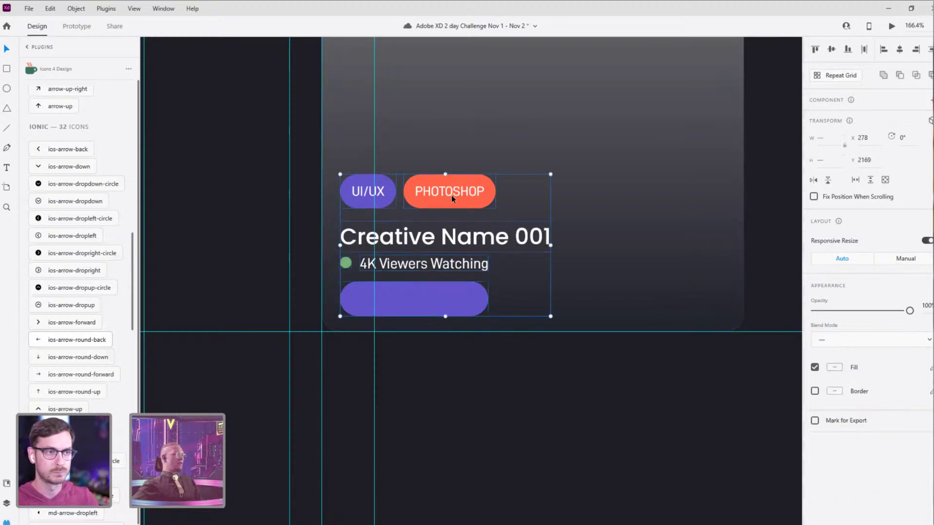
{"action": "left_click_drag", "start_coordinate": [451, 195], "coordinate": [452, 165]}
Step: Move the purple button down to Y 2277 to leave more space below the viewers line
{"action": "left_click", "coordinate": [425, 267]}
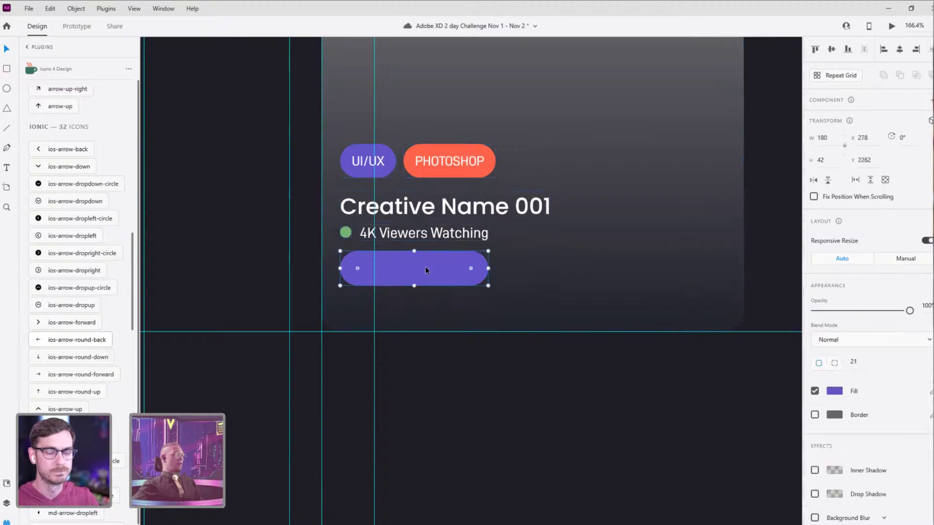
{"action": "left_click_drag", "start_coordinate": [425, 266], "coordinate": [425, 276]}
{"action": "left_click", "coordinate": [602, 277]}
Step: Stretch the purple button downward to a height of 53 px
{"action": "scroll", "coordinate": [571, 289], "scroll_direction": "down", "scroll_amount": 2}
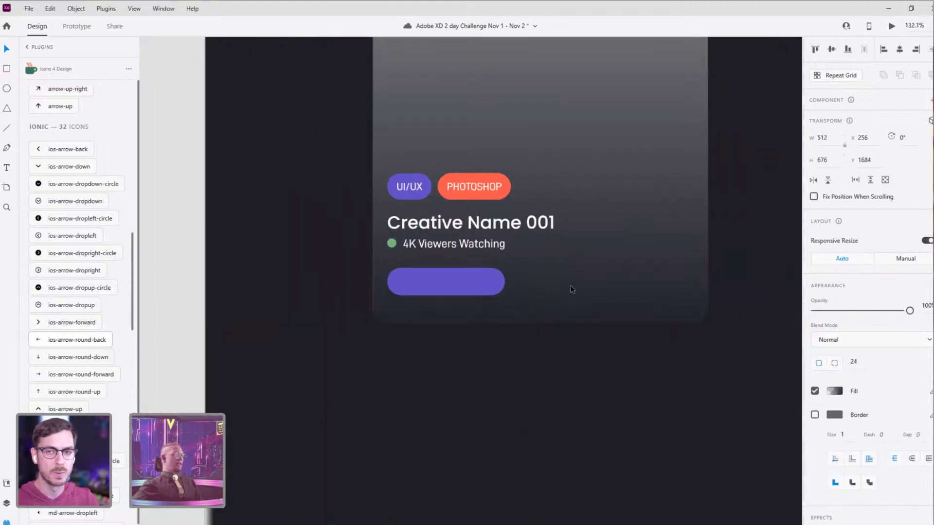
{"action": "scroll", "coordinate": [571, 290], "scroll_direction": "down", "scroll_amount": 2}
{"action": "left_click", "coordinate": [418, 266]}
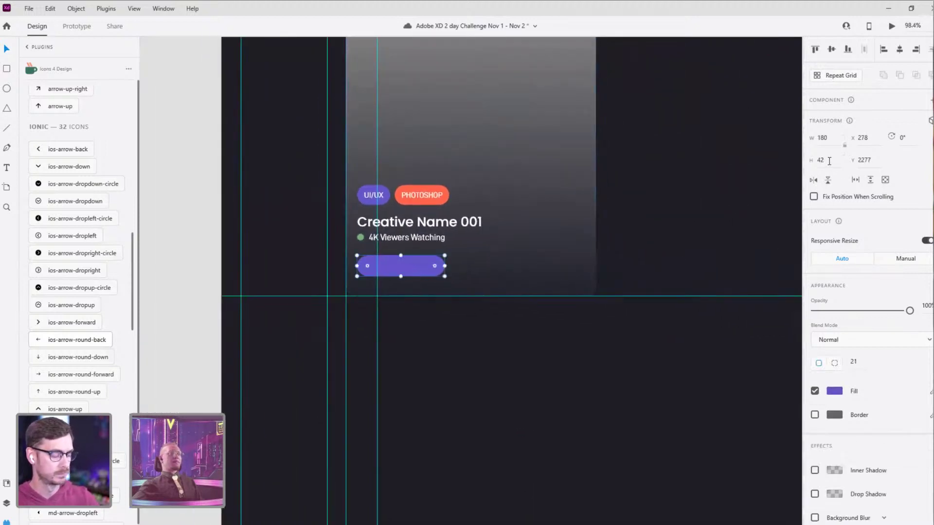
{"action": "scroll", "coordinate": [577, 452], "scroll_direction": "down", "scroll_amount": 4}
{"action": "scroll", "coordinate": [298, 198], "scroll_direction": "up", "scroll_amount": 2}
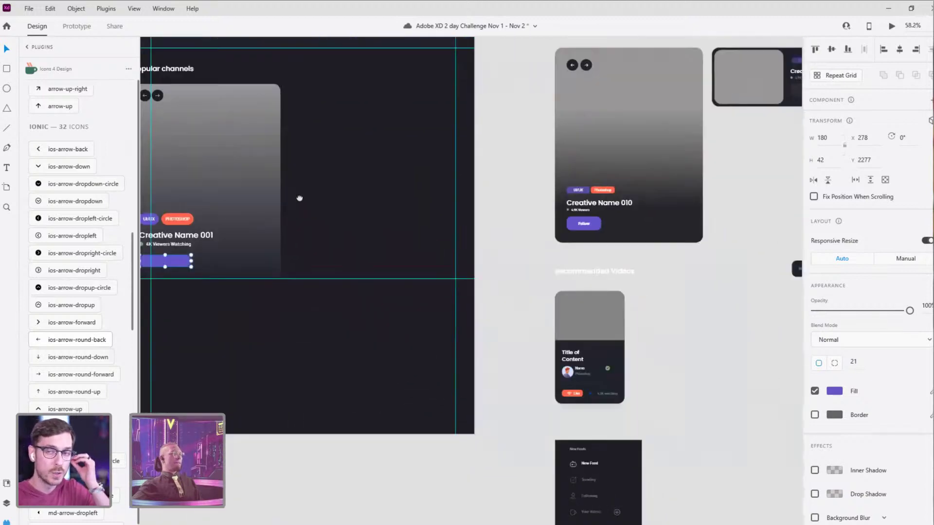
{"action": "left_click_drag", "start_coordinate": [298, 194], "coordinate": [454, 225]}
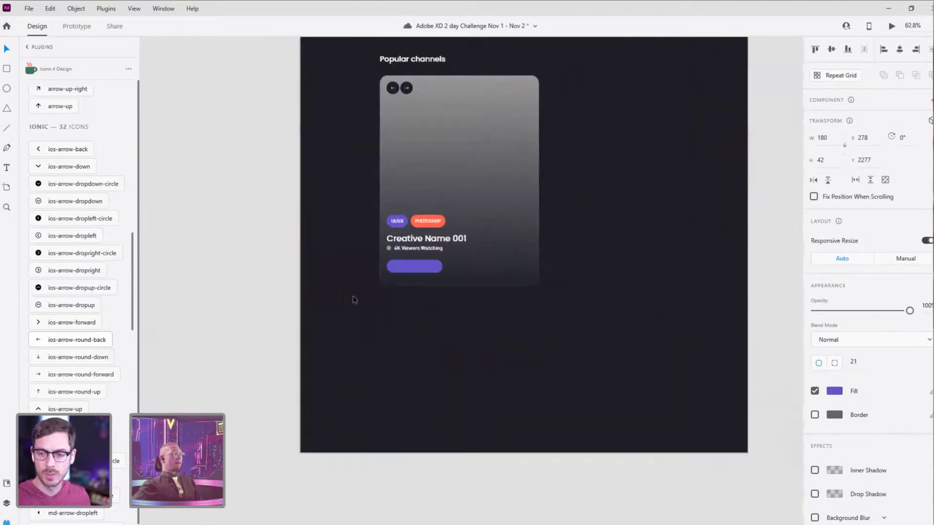
{"action": "scroll", "coordinate": [559, 211], "scroll_direction": "up", "scroll_amount": 5}
{"action": "left_click_drag", "start_coordinate": [539, 240], "coordinate": [541, 247]}
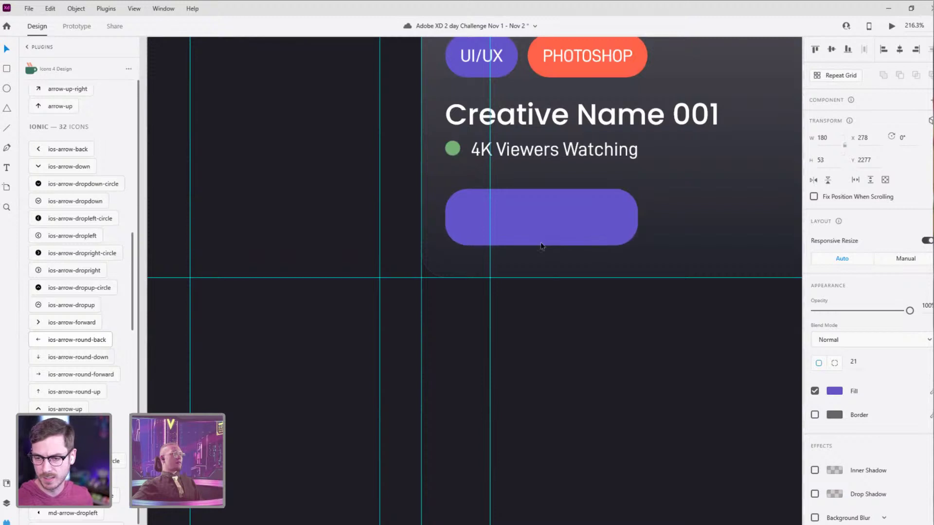
Step: Add the text "Follow" on the purple button
{"action": "left_click", "coordinate": [542, 219]}
{"action": "left_click", "coordinate": [556, 238]}
{"action": "type", "text": "Follow"}
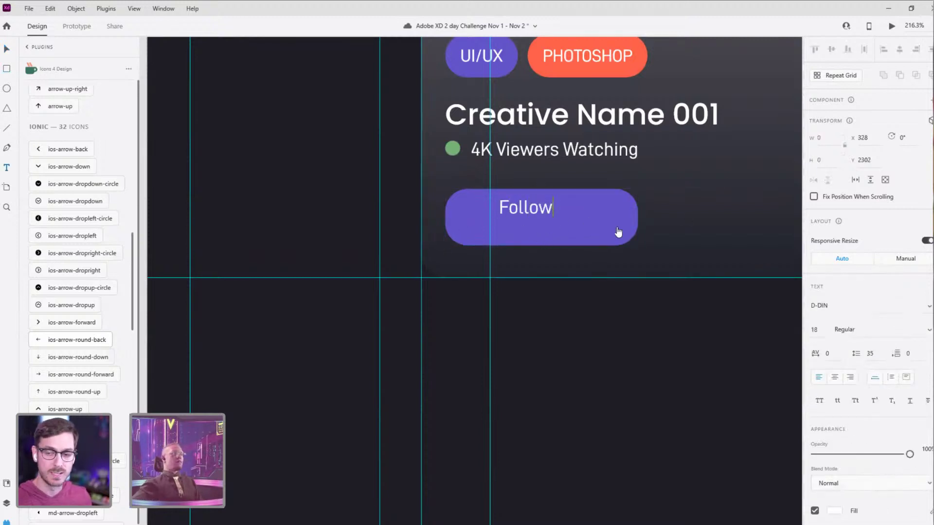
{"action": "key", "text": "Escape"}
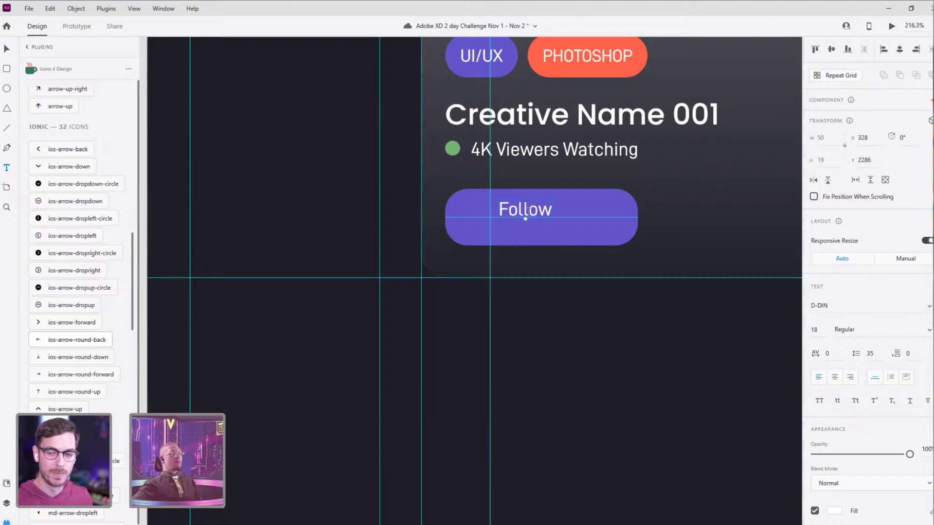
Step: Set the "Follow" label to D-DIN DIN Bold and move it to the button's middle at X 343, Y 2292
{"action": "left_click", "coordinate": [927, 307]}
{"action": "left_click", "coordinate": [888, 324]}
{"action": "left_click", "coordinate": [689, 179]}
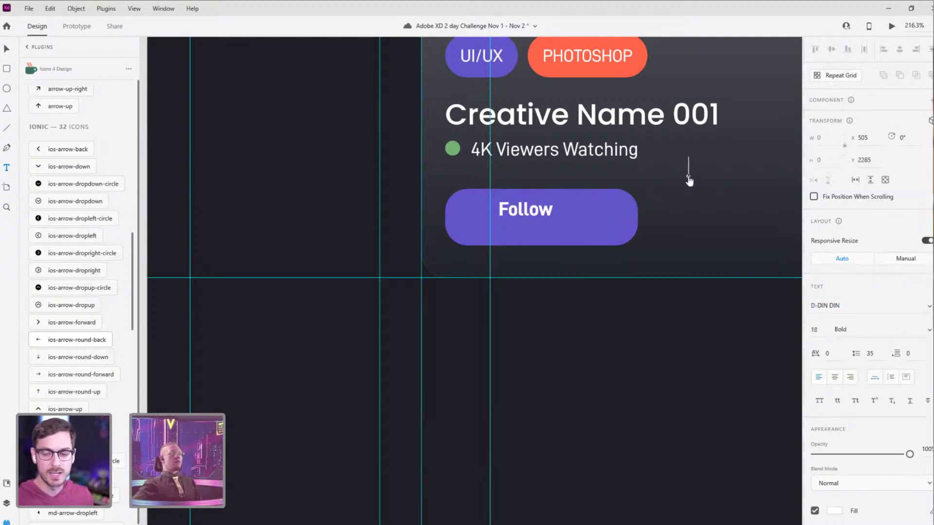
{"action": "key", "text": "Escape"}
{"action": "left_click_drag", "start_coordinate": [523, 215], "coordinate": [538, 220]}
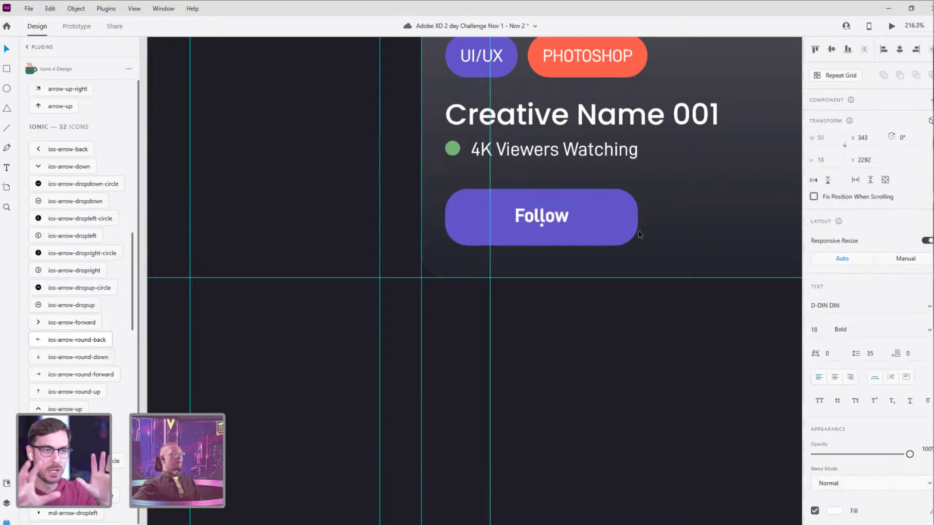
Step: Set the font size of the "Follow" label to 20
{"action": "left_click", "coordinate": [821, 329]}
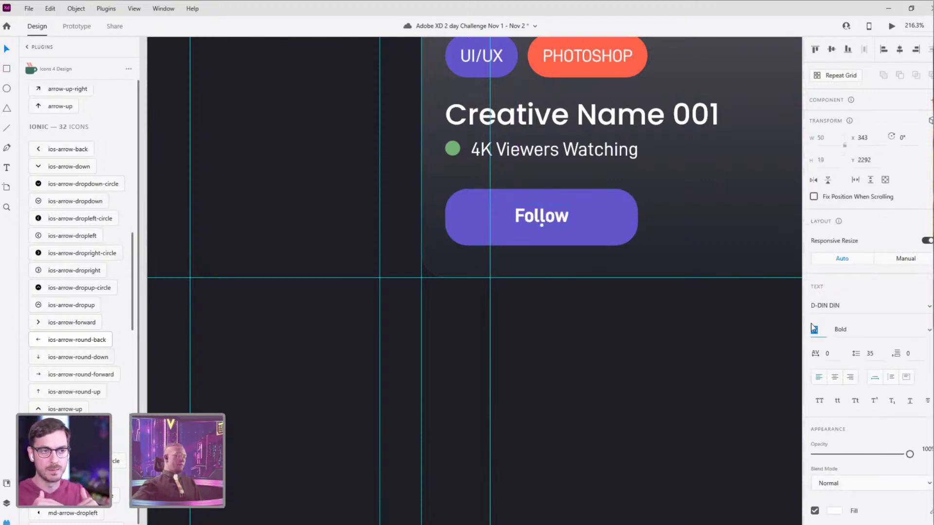
{"action": "type", "text": "20"}
{"action": "key", "text": "Return"}
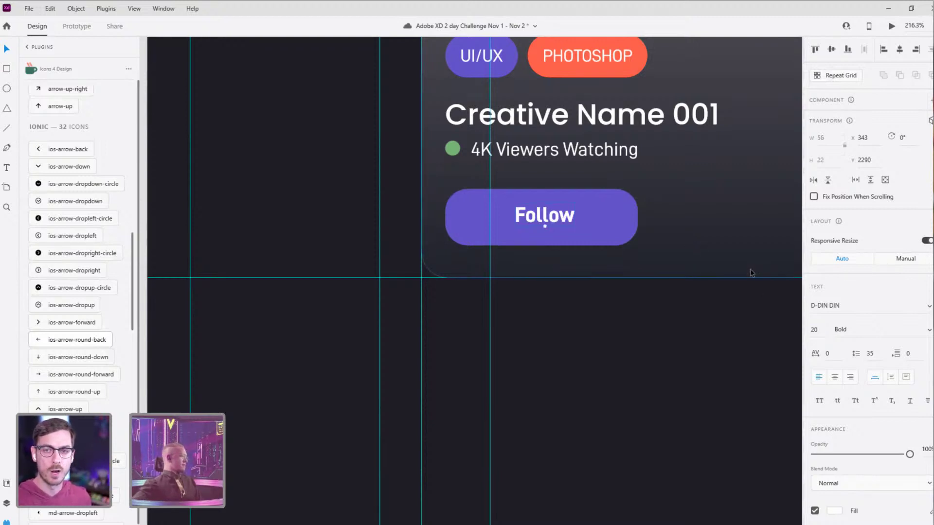
Step: Center the Follow label vertically within its purple button and group the label with the button shape
{"action": "left_click", "coordinate": [731, 252]}
{"action": "left_click", "coordinate": [561, 218]}
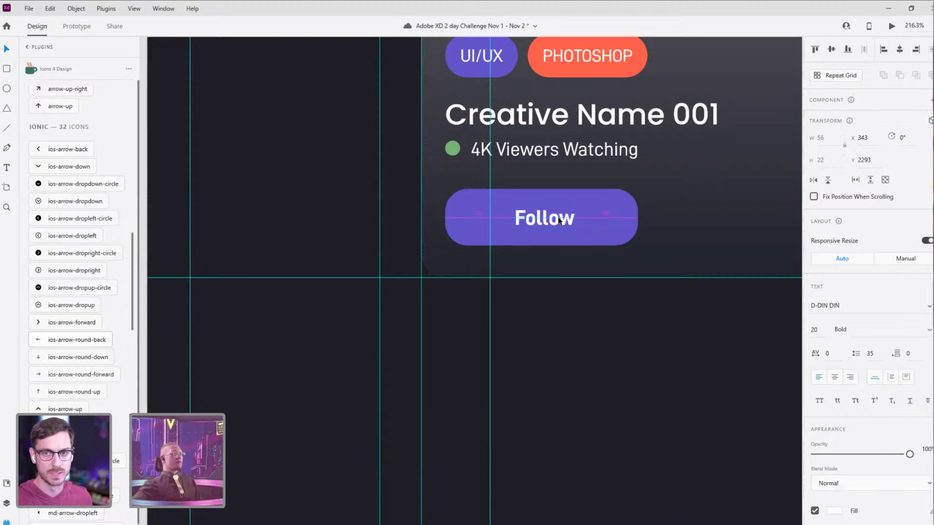
{"action": "left_click", "coordinate": [619, 210]}
{"action": "scroll", "coordinate": [680, 209], "scroll_direction": "down", "scroll_amount": 5}
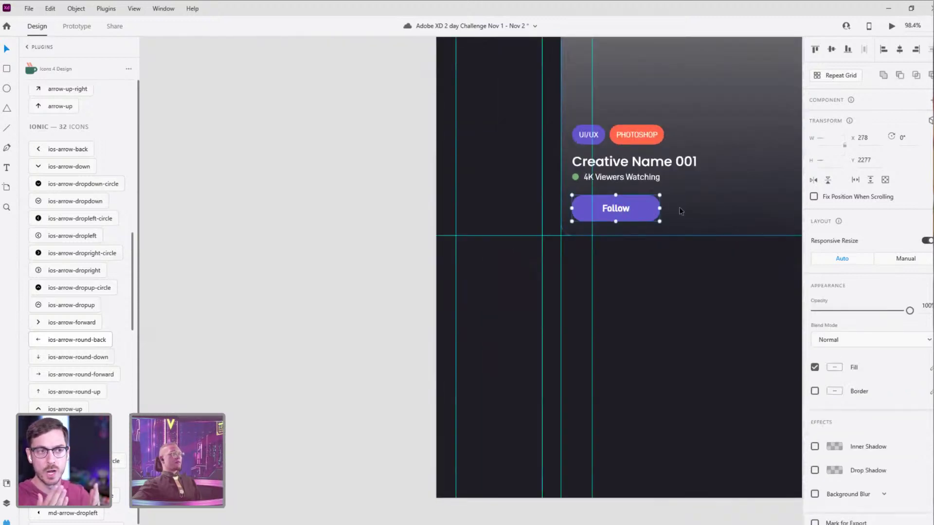
{"action": "left_click", "coordinate": [711, 208]}
{"action": "left_click_drag", "start_coordinate": [717, 210], "coordinate": [525, 297]}
{"action": "left_click_drag", "start_coordinate": [459, 293], "coordinate": [440, 286]}
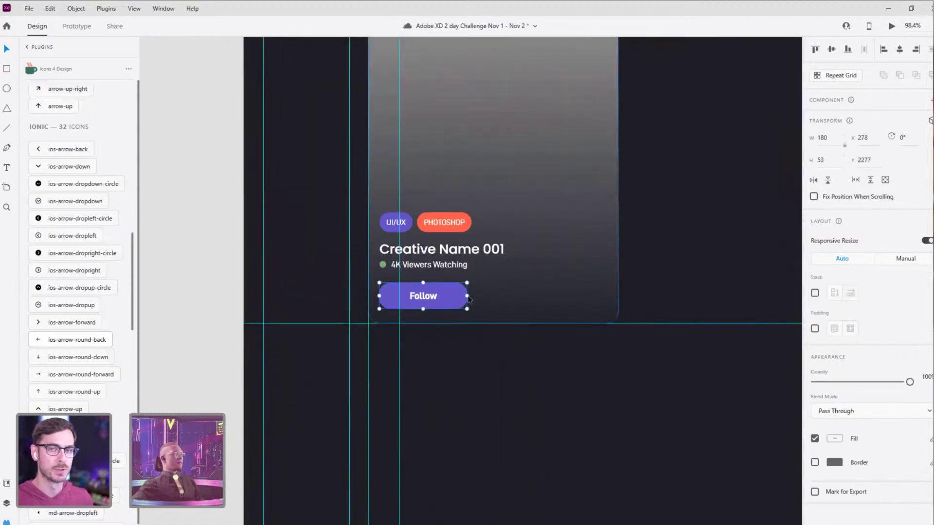
{"action": "left_click", "coordinate": [544, 285]}
Step: Group the Creative Name 001 title with the green dot and the 4K Viewers Watching text
{"action": "scroll", "coordinate": [596, 236], "scroll_direction": "down", "scroll_amount": 4}
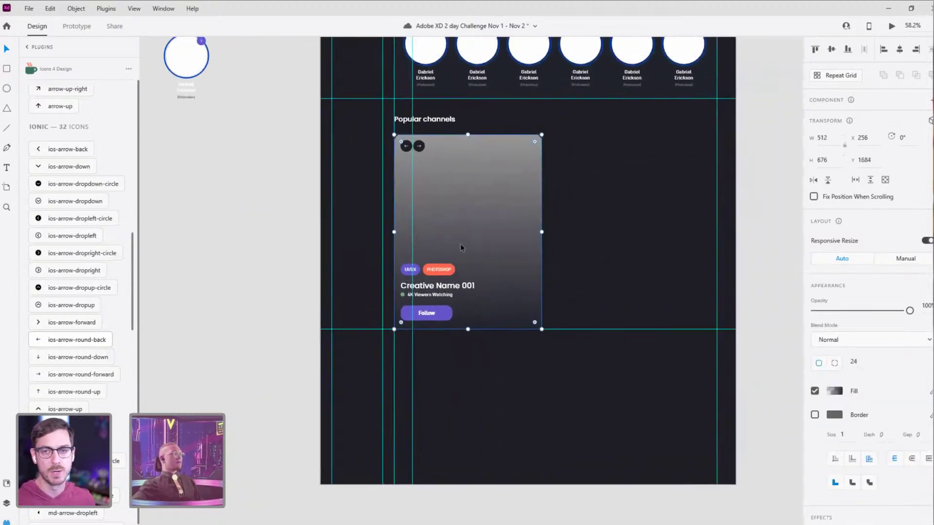
{"action": "double_click", "coordinate": [438, 285]}
{"action": "left_click", "coordinate": [428, 295], "text": "shift"}
{"action": "scroll", "coordinate": [410, 296], "scroll_direction": "up", "scroll_amount": 4}
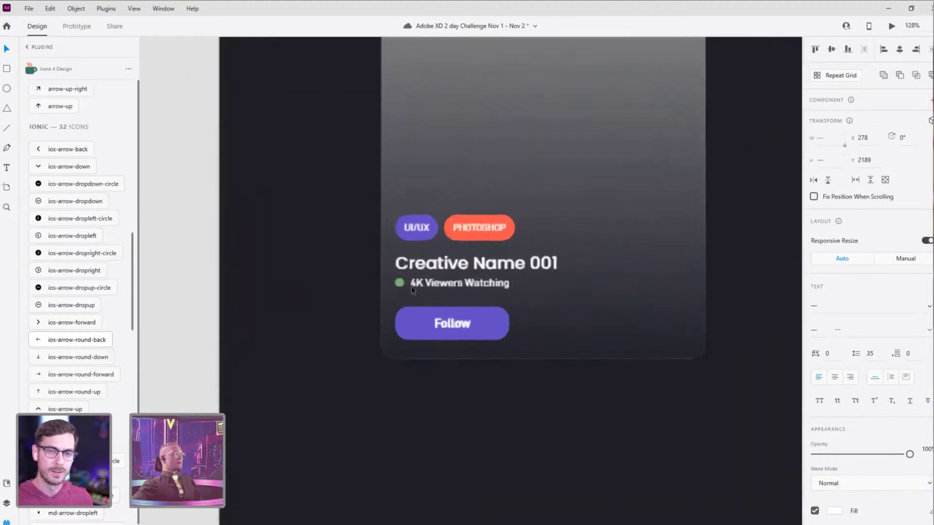
{"action": "key", "text": "ctrl+g"}
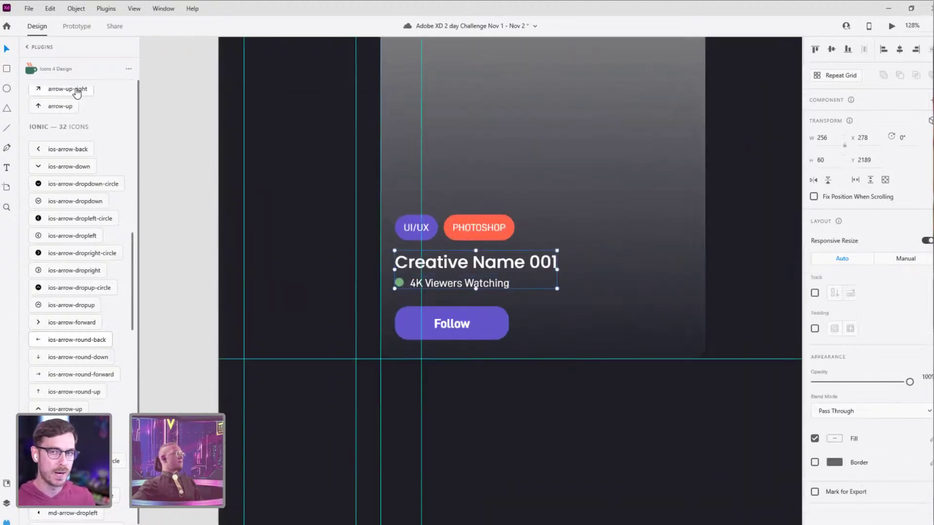
Step: Show the layers and rename the group holding the title and viewers line as Creative Name
{"action": "left_click", "coordinate": [8, 502]}
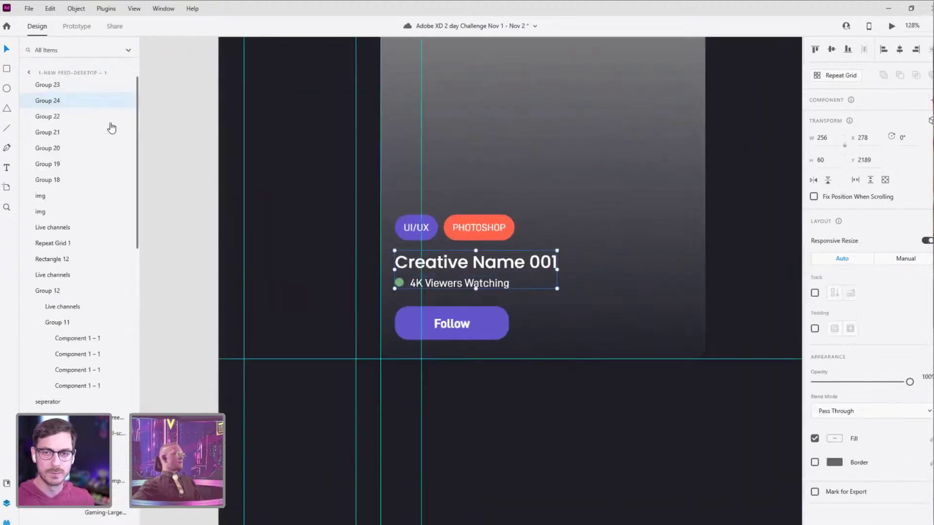
{"action": "double_click", "coordinate": [49, 101]}
{"action": "type", "text": "Creative Na"}
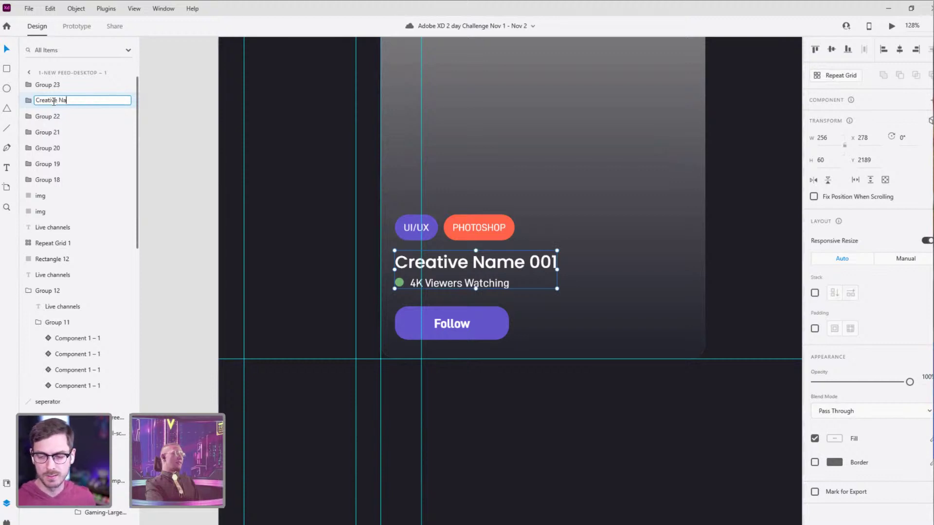
{"action": "type", "text": "me"}
{"action": "key", "text": "Return"}
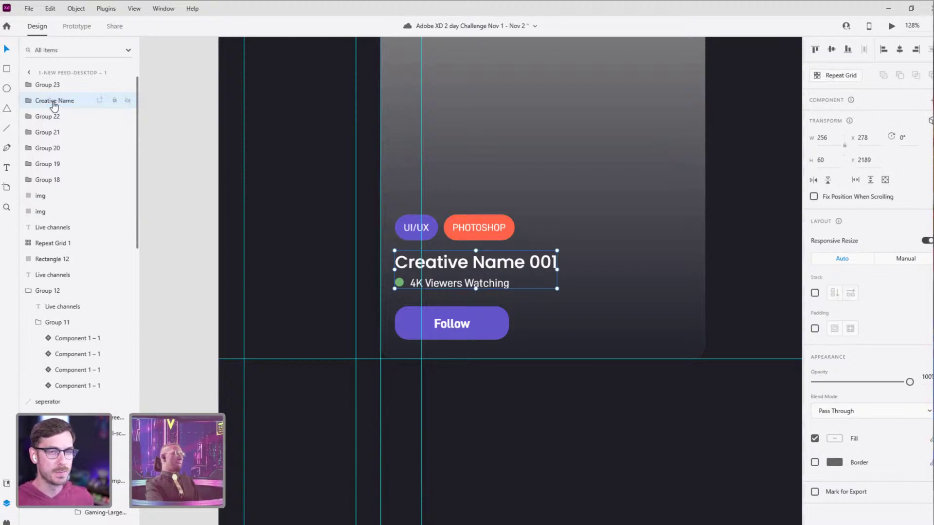
Step: Rename the purple UI/UX tag's group as UIUX
{"action": "left_click", "coordinate": [418, 229]}
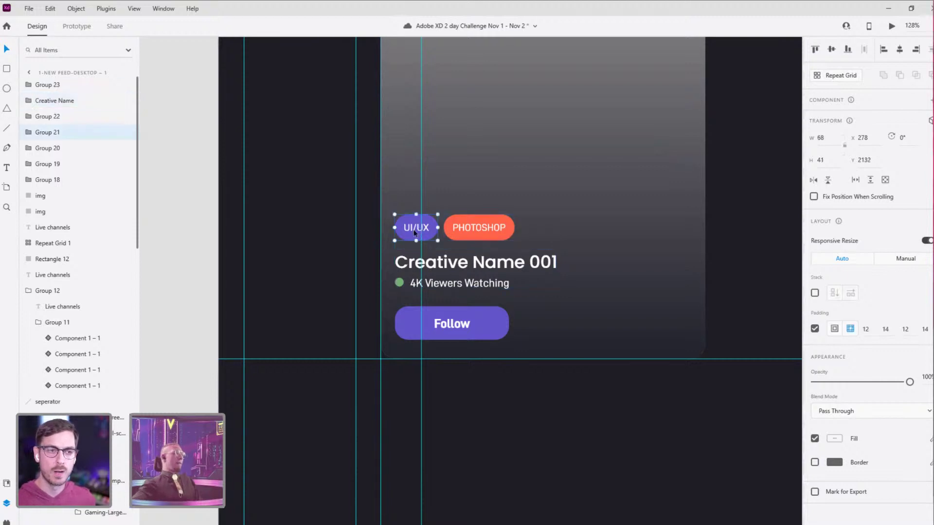
{"action": "double_click", "coordinate": [49, 133]}
{"action": "key", "text": "BackSpace"}
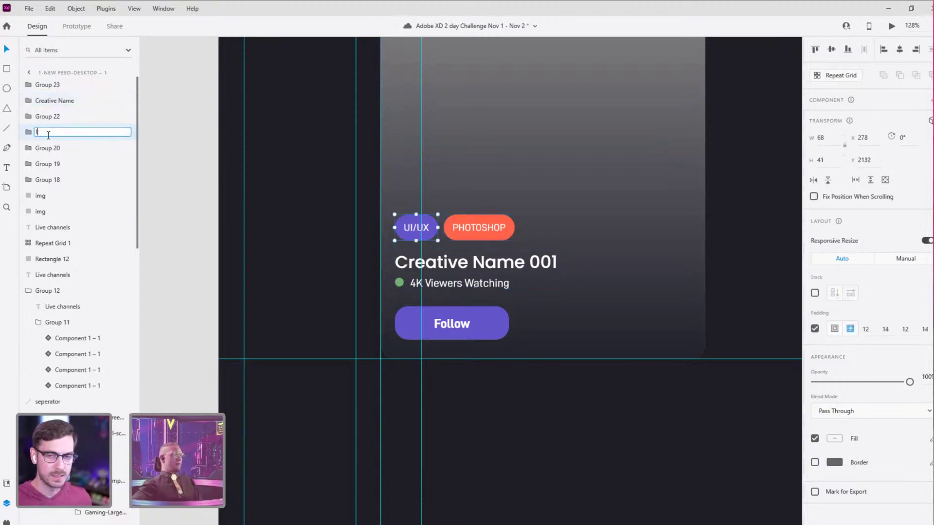
{"action": "type", "text": "UI"}
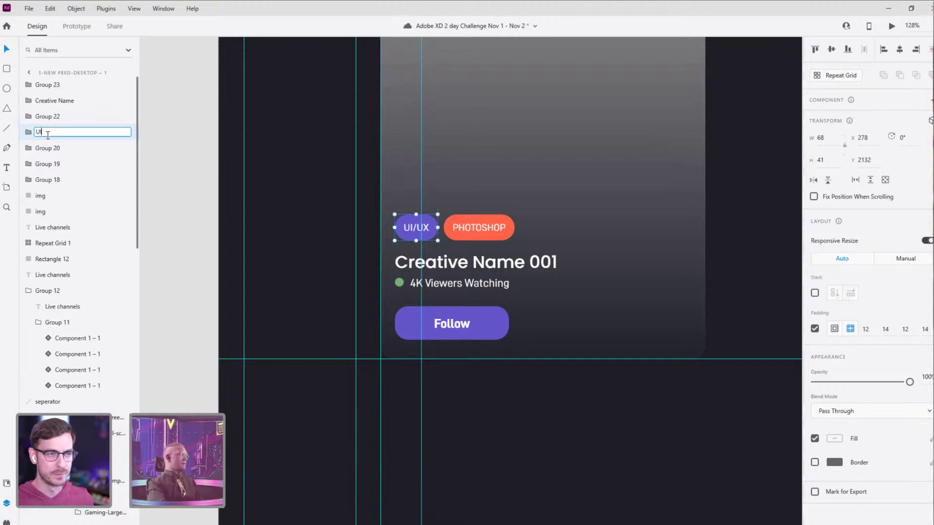
{"action": "type", "text": "UX"}
{"action": "key", "text": "Return"}
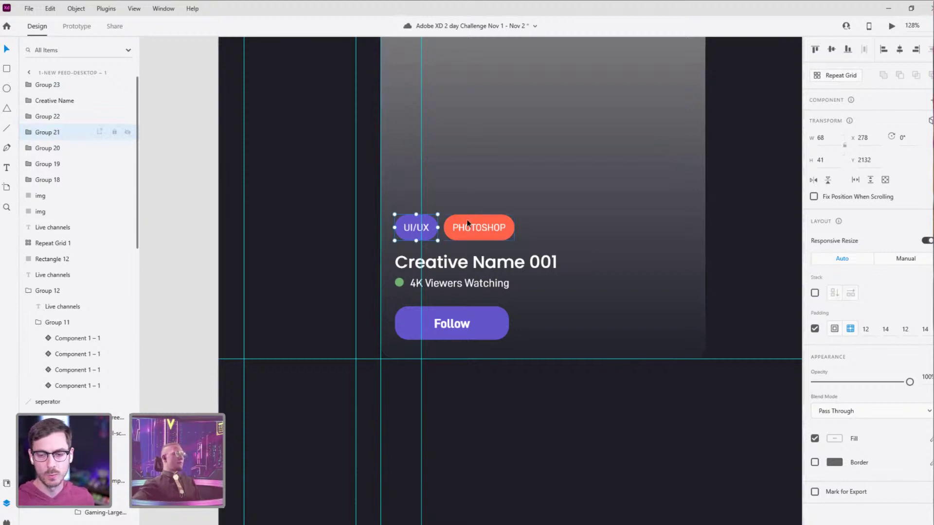
Step: Rename the orange tag's group as PHOTOSHOP
{"action": "left_click", "coordinate": [49, 117]}
{"action": "double_click", "coordinate": [52, 118]}
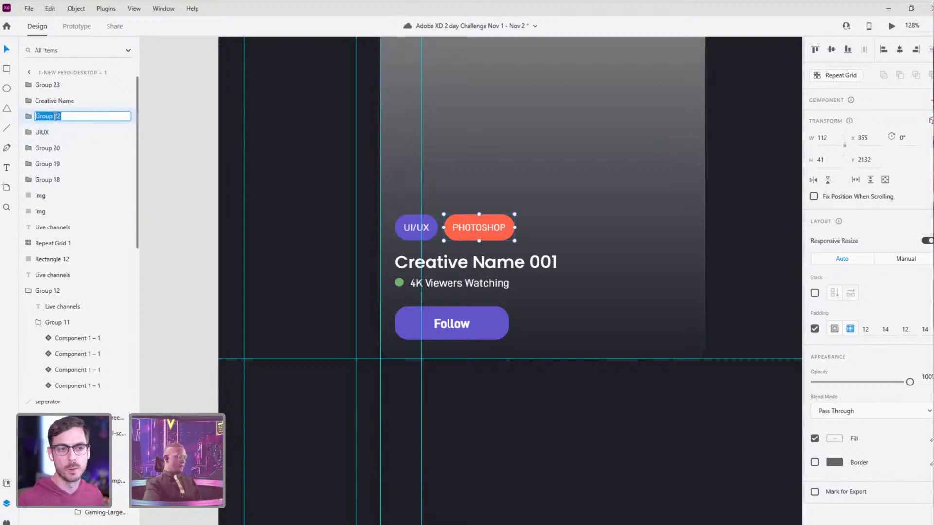
{"action": "type", "text": "PHOTOSHO"}
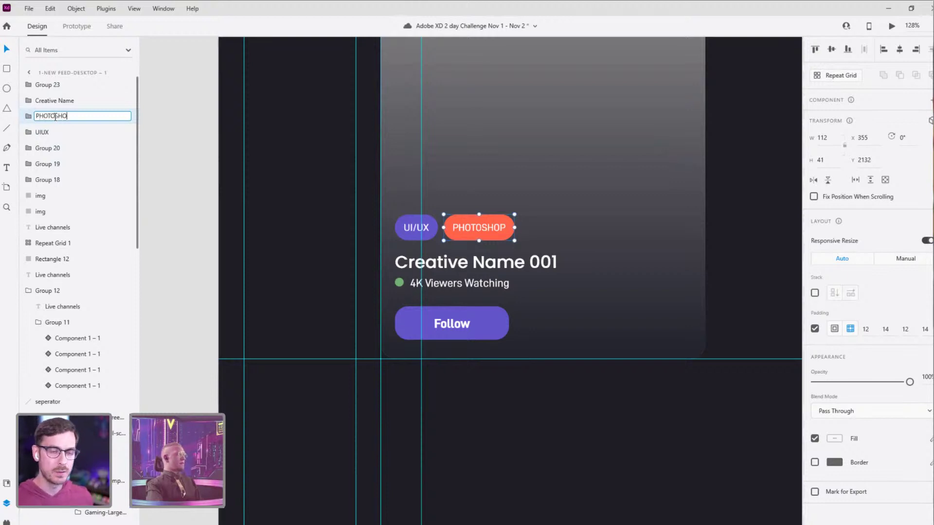
{"action": "type", "text": "P"}
{"action": "key", "text": "Return"}
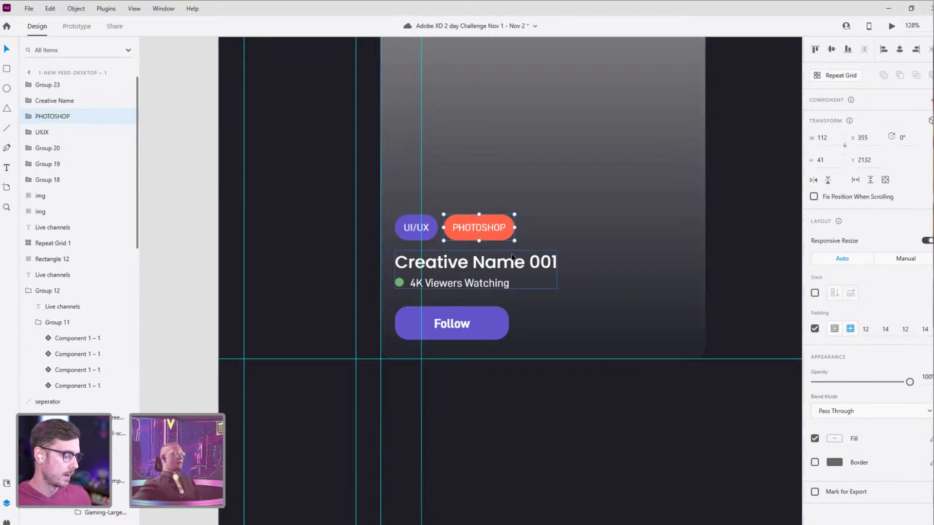
Step: Rename the purple button's group as Follow
{"action": "left_click", "coordinate": [472, 323]}
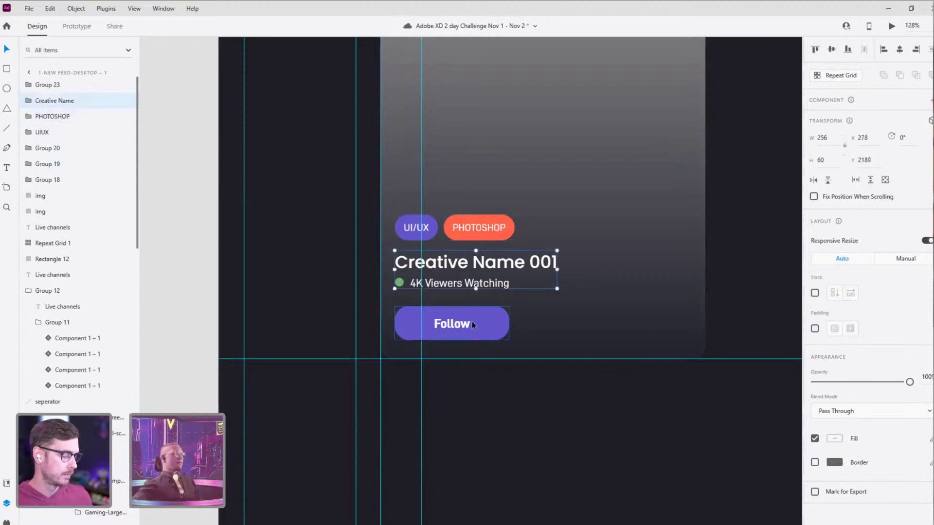
{"action": "double_click", "coordinate": [49, 85]}
{"action": "type", "text": "Follow"}
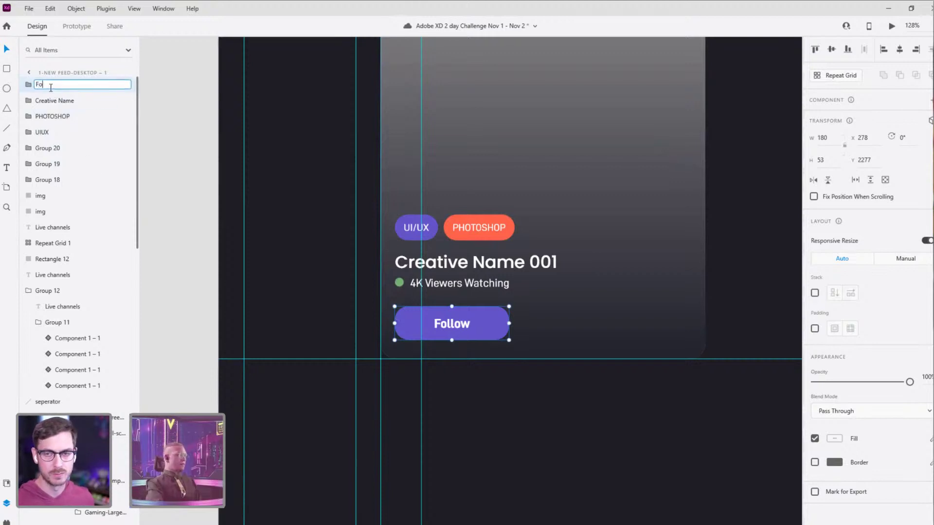
{"action": "key", "text": "Return"}
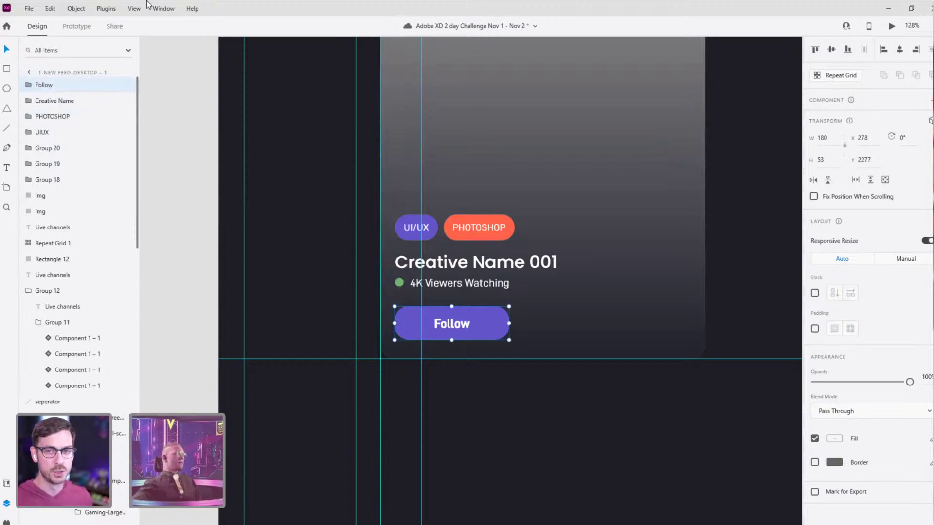
Step: Group the UIUX, PHOTOSHOP, Creative Name and Follow groups together
{"action": "left_click", "coordinate": [468, 265]}
{"action": "left_click", "coordinate": [477, 231]}
{"action": "left_click", "coordinate": [411, 230]}
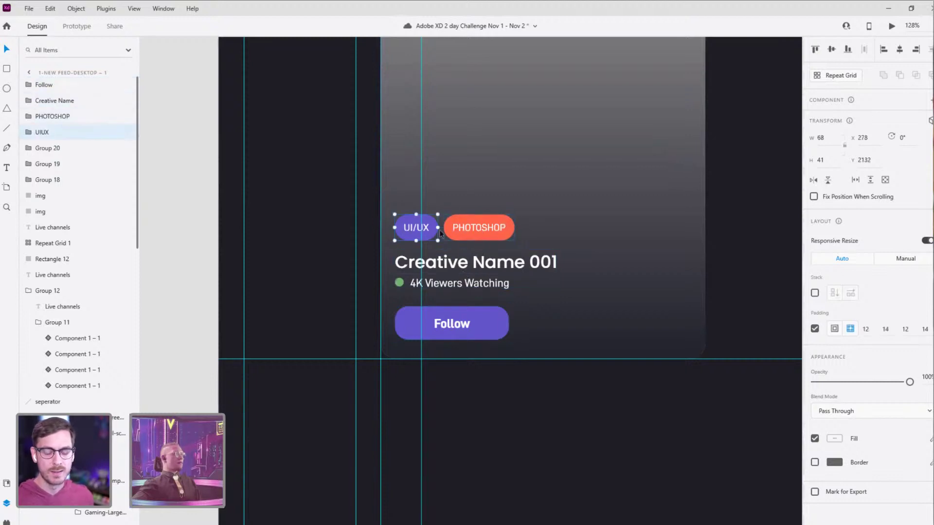
{"action": "left_click", "coordinate": [479, 232], "text": "shift"}
{"action": "left_click", "coordinate": [468, 265], "text": "shift"}
{"action": "left_click", "coordinate": [458, 317], "text": "shift"}
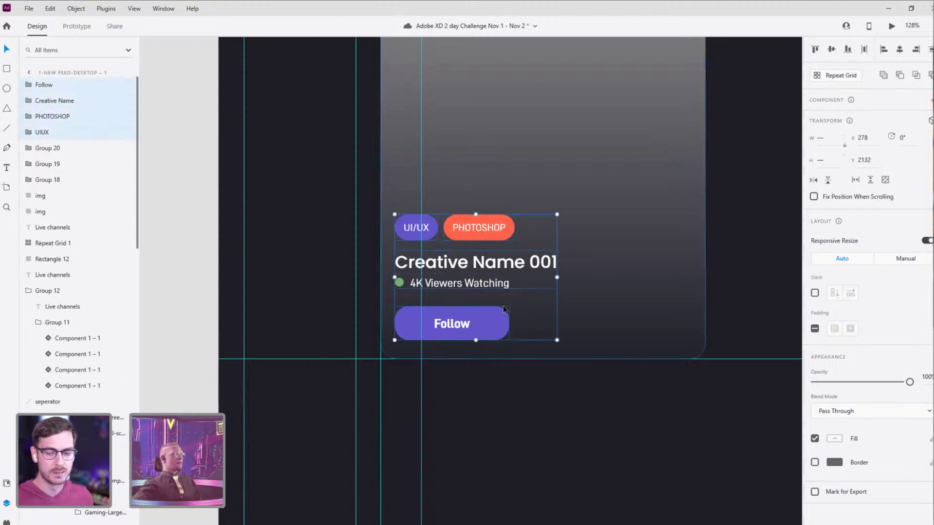
{"action": "key", "text": "ctrl+g"}
Step: Rename the new group containing the tags, title and button as Card Contents
{"action": "double_click", "coordinate": [49, 85]}
{"action": "type", "text": "Contr"}
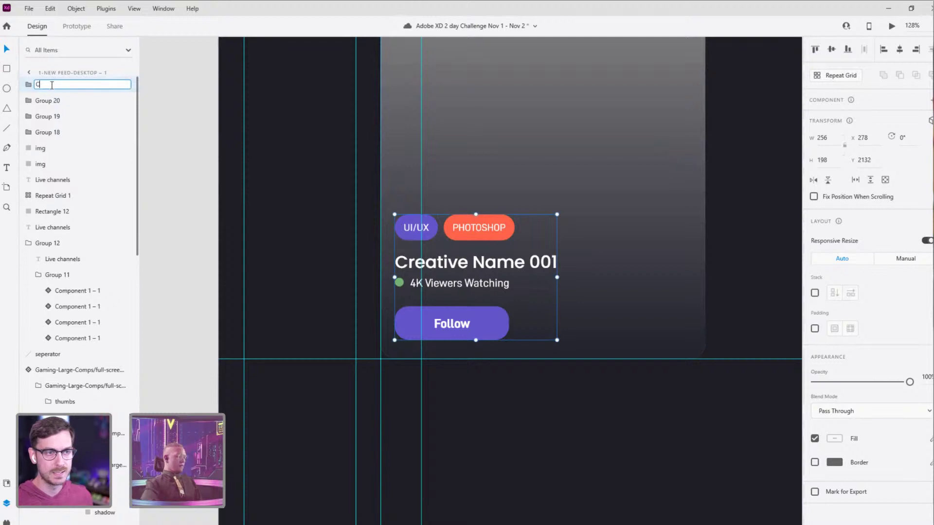
{"action": "key", "text": "BackSpace"}
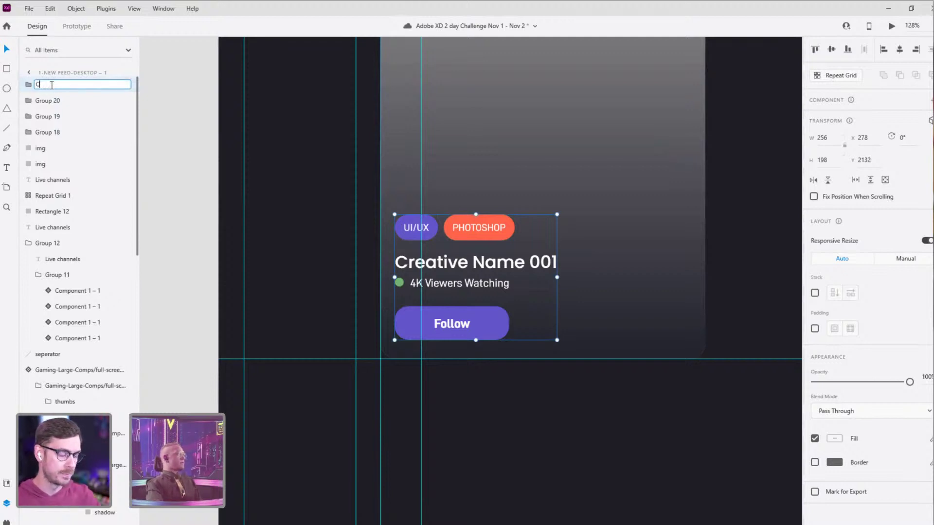
{"action": "type", "text": "ard Contents"}
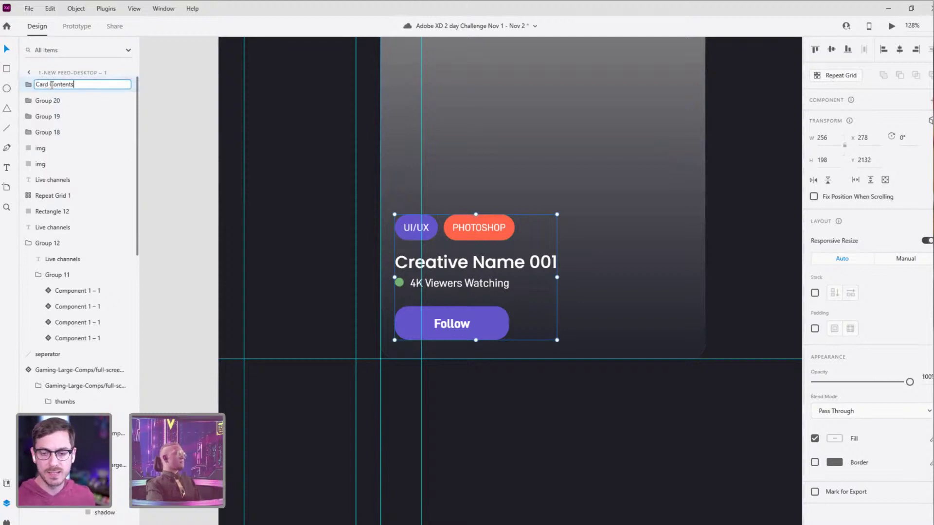
{"action": "key", "text": "Return"}
Step: Check the viewers text style on the reference Popular Creators card, and set the 4K Viewers Watching text to size 14
{"action": "scroll", "coordinate": [602, 205], "scroll_direction": "down", "scroll_amount": 3}
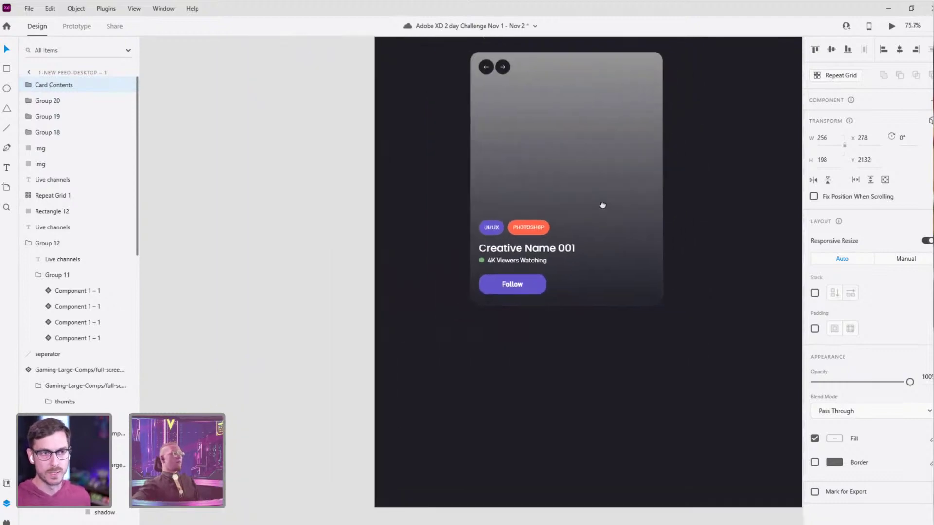
{"action": "scroll", "coordinate": [354, 317], "scroll_direction": "left", "scroll_amount": 5}
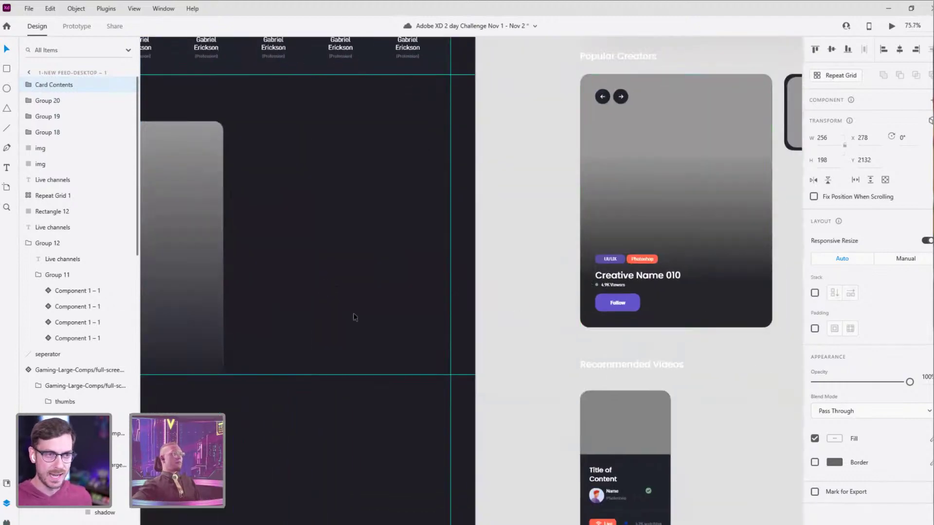
{"action": "scroll", "coordinate": [354, 317], "scroll_direction": "left", "scroll_amount": 5}
{"action": "left_click", "coordinate": [713, 247]}
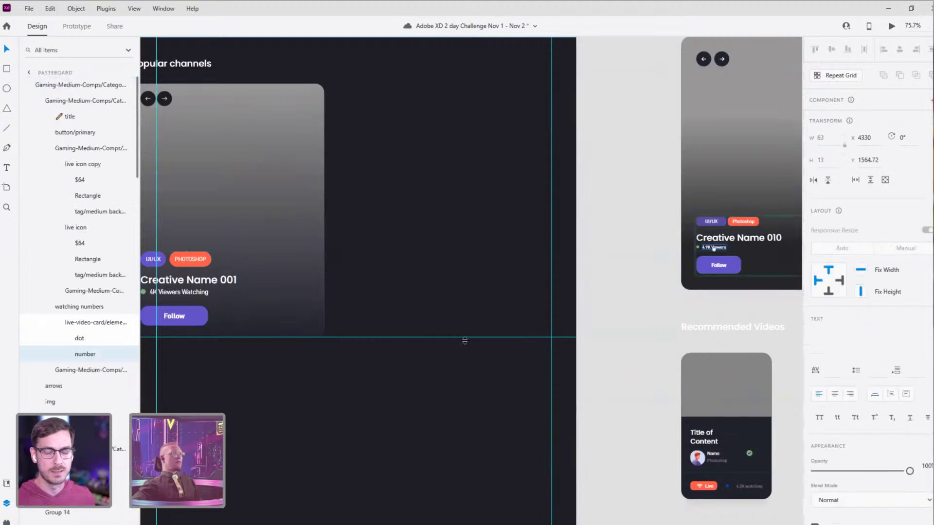
{"action": "scroll", "coordinate": [506, 258], "scroll_direction": "left", "scroll_amount": 5}
{"action": "scroll", "coordinate": [506, 258], "scroll_direction": "up", "scroll_amount": 5}
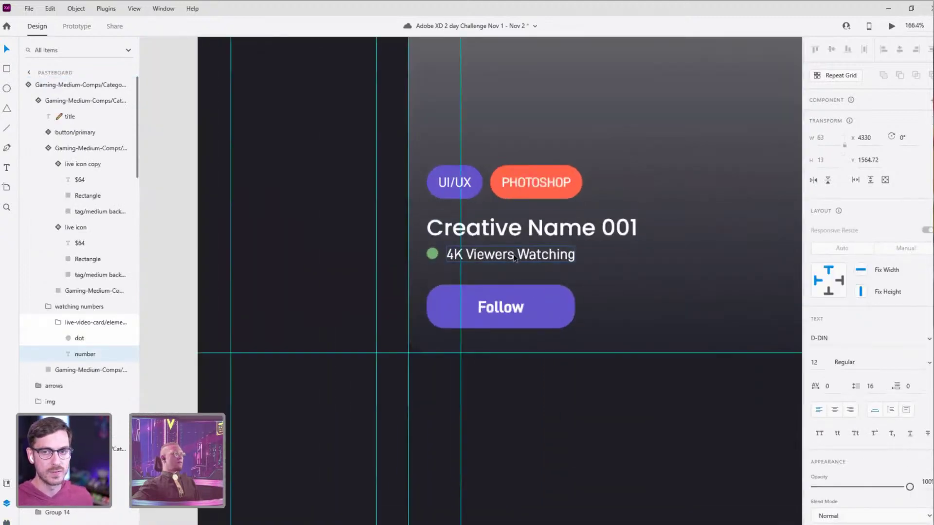
{"action": "left_click", "coordinate": [514, 257]}
{"action": "left_click", "coordinate": [806, 319]}
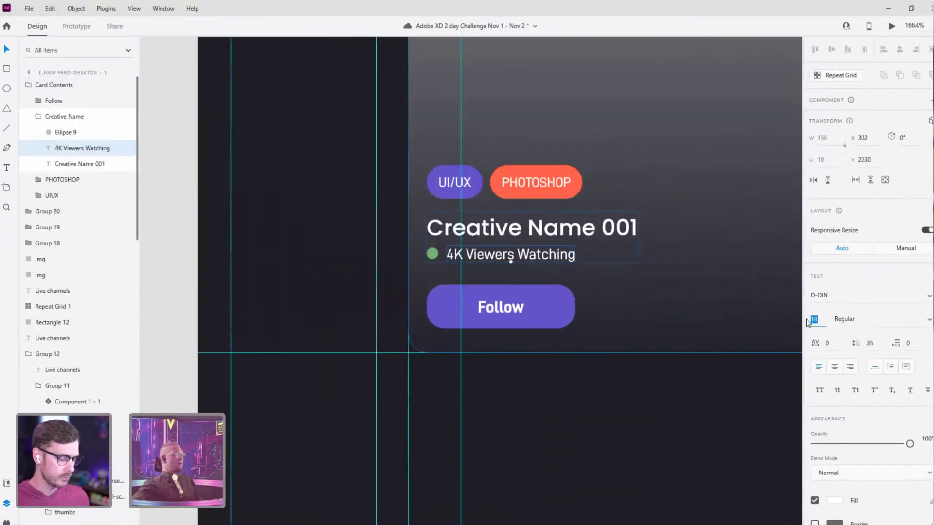
{"action": "type", "text": "14"}
{"action": "key", "text": "Return"}
{"action": "left_click", "coordinate": [699, 217]}
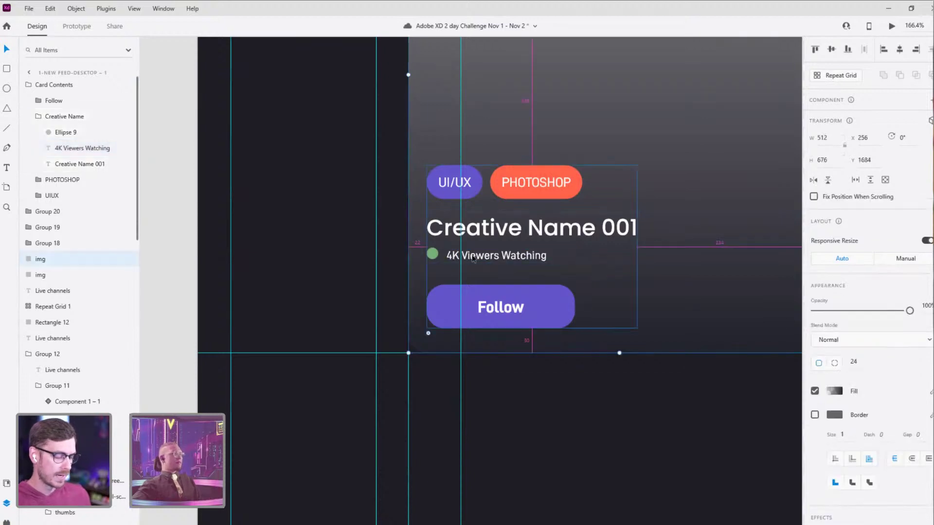
Step: Move the 4K Viewers Watching text up to align it vertically with the center of the green dot
{"action": "scroll", "coordinate": [464, 259], "scroll_direction": "up", "scroll_amount": 4}
{"action": "left_click", "coordinate": [473, 257]}
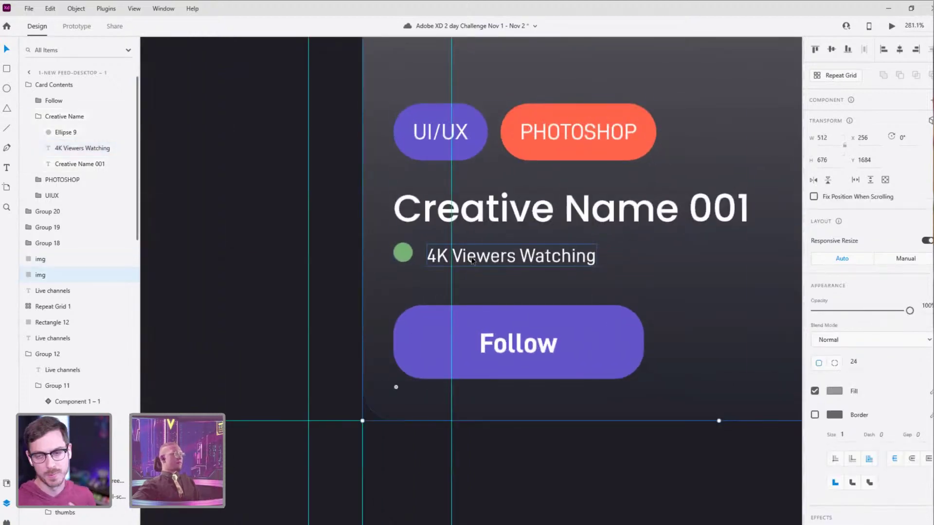
{"action": "double_click", "coordinate": [472, 260]}
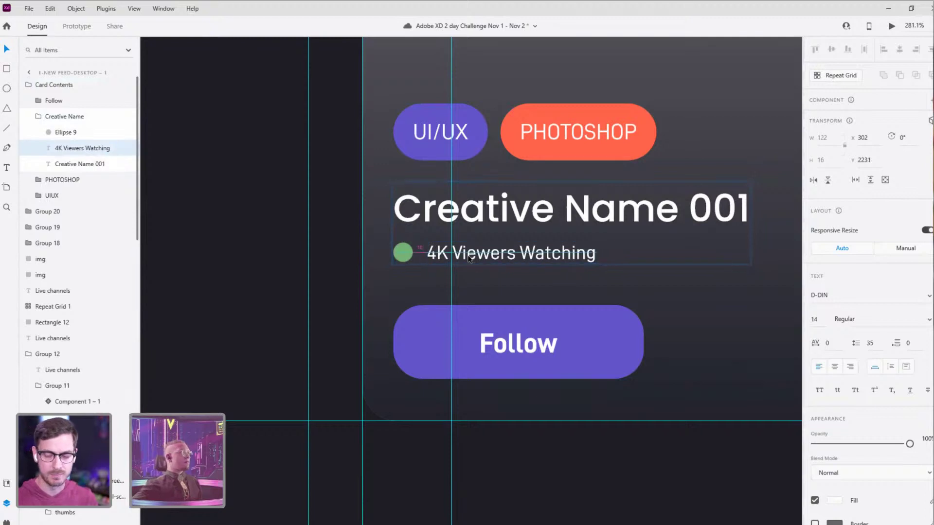
{"action": "left_click", "coordinate": [596, 289]}
Step: Rename the card's upper img layer, the gradient overlay, as Gradient
{"action": "scroll", "coordinate": [594, 285], "scroll_direction": "down", "scroll_amount": 4}
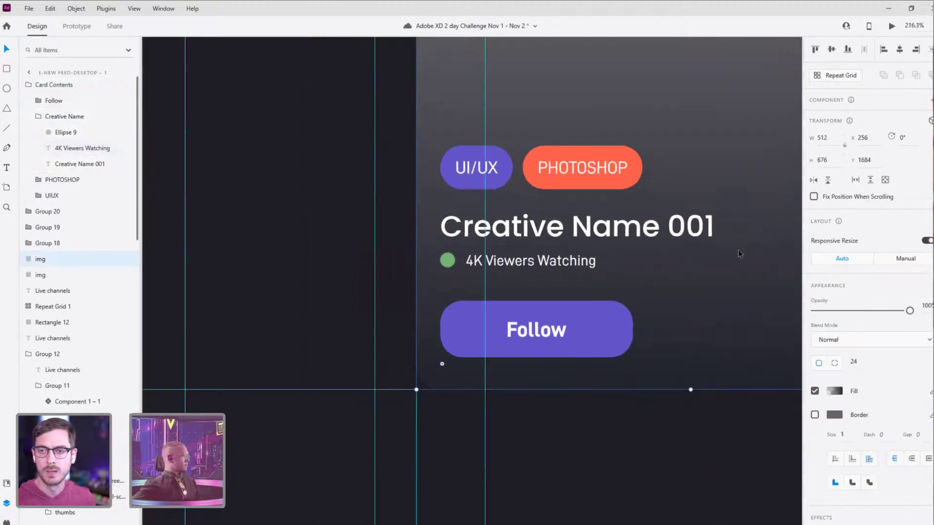
{"action": "left_click_drag", "start_coordinate": [582, 315], "coordinate": [412, 385]}
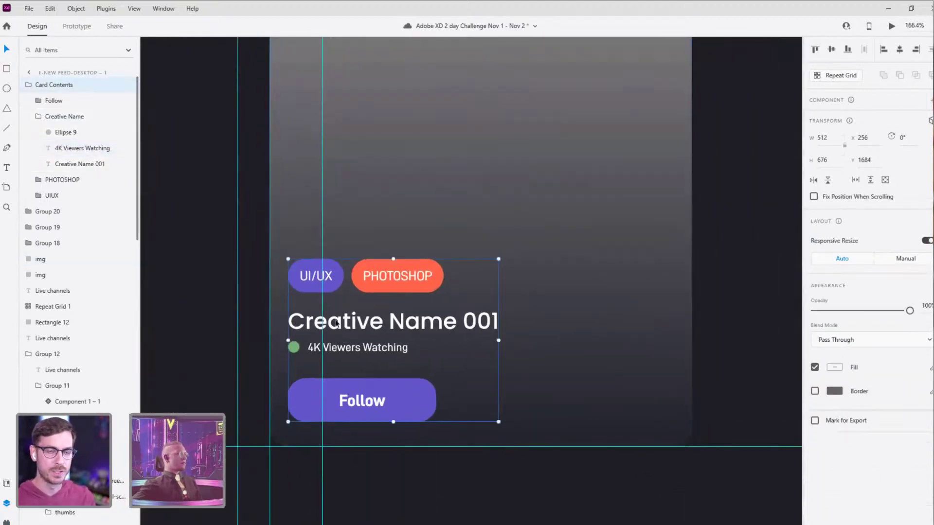
{"action": "double_click", "coordinate": [39, 262]}
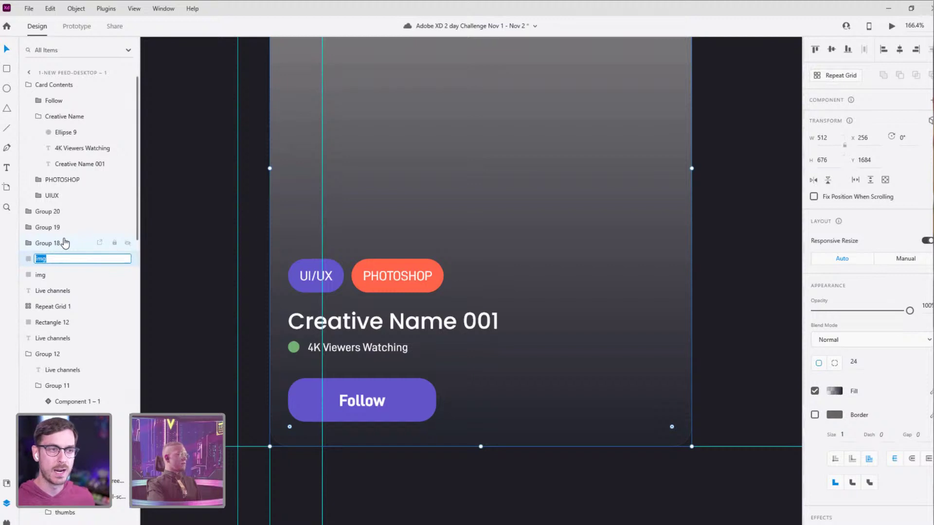
{"action": "type", "text": "Gradient"}
{"action": "key", "text": "Return"}
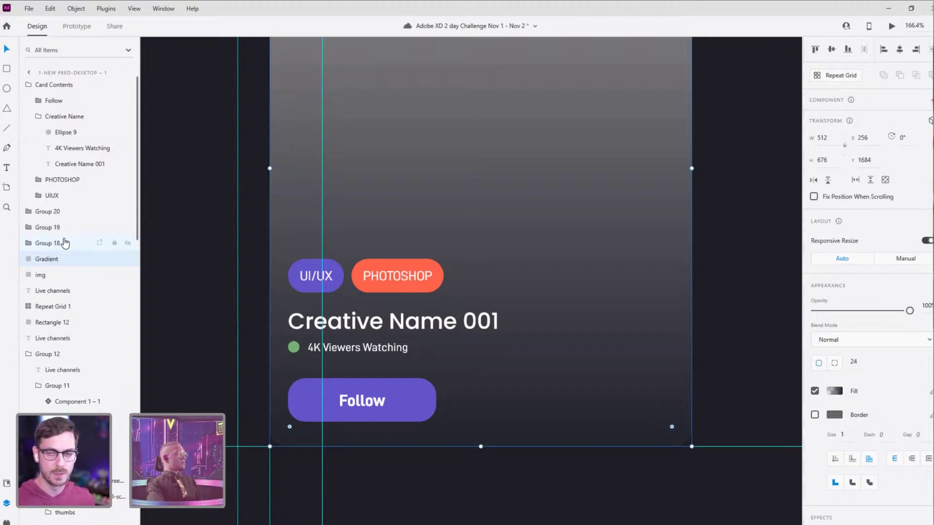
Step: Rename the remaining img layer beneath the gradient as Large Card backing
{"action": "scroll", "coordinate": [386, 226], "scroll_direction": "down", "scroll_amount": 4}
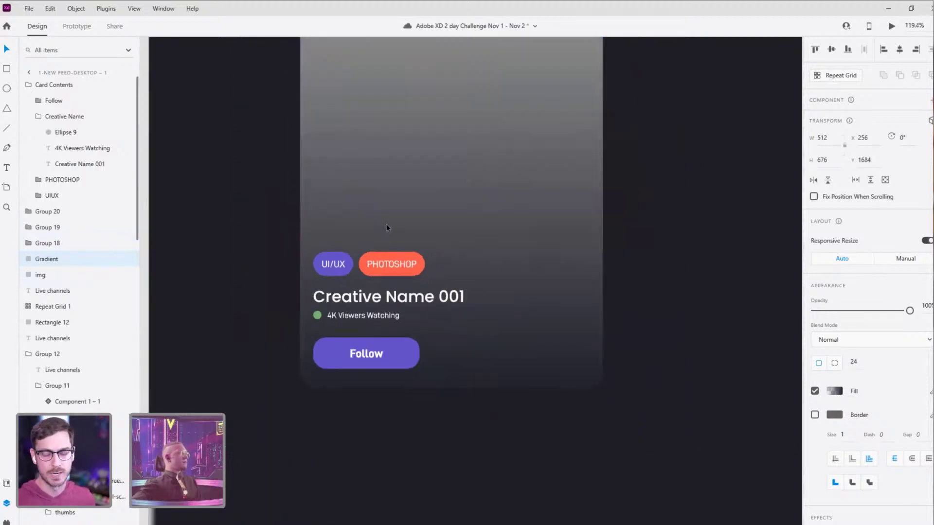
{"action": "left_click", "coordinate": [41, 276]}
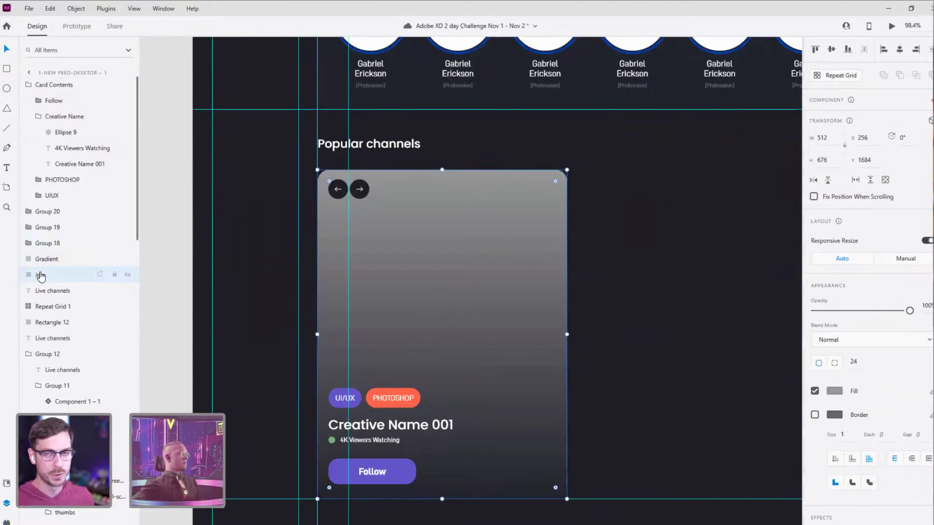
{"action": "double_click", "coordinate": [41, 275]}
{"action": "type", "text": "Lar"}
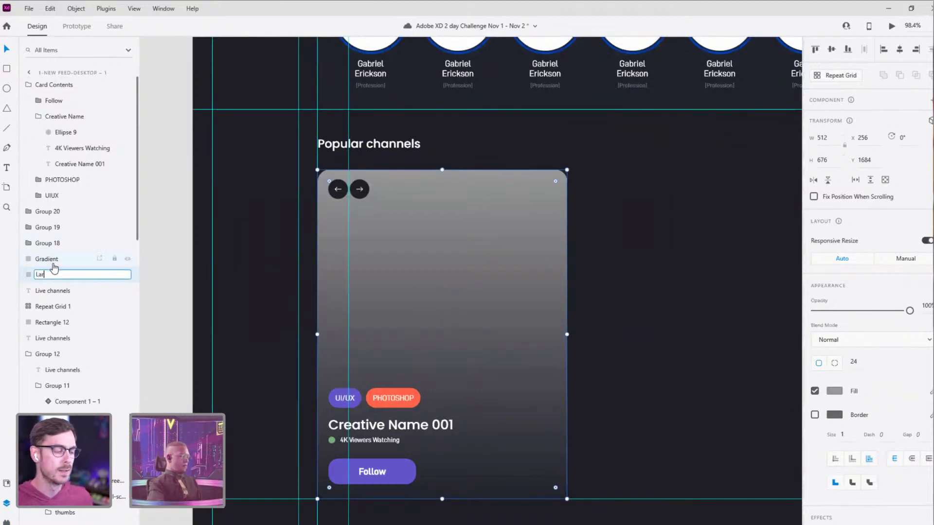
{"action": "type", "text": "ge Card"}
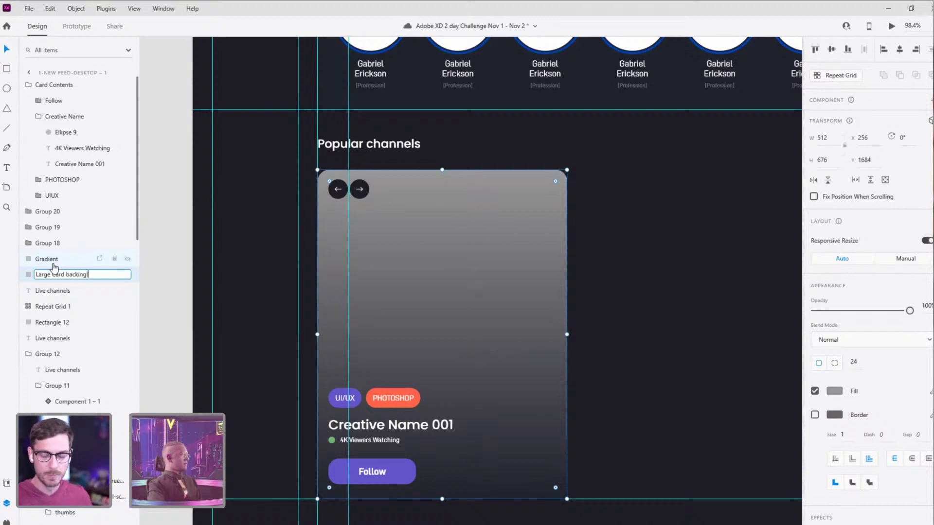
{"action": "type", "text": " backing"}
{"action": "key", "text": "Return"}
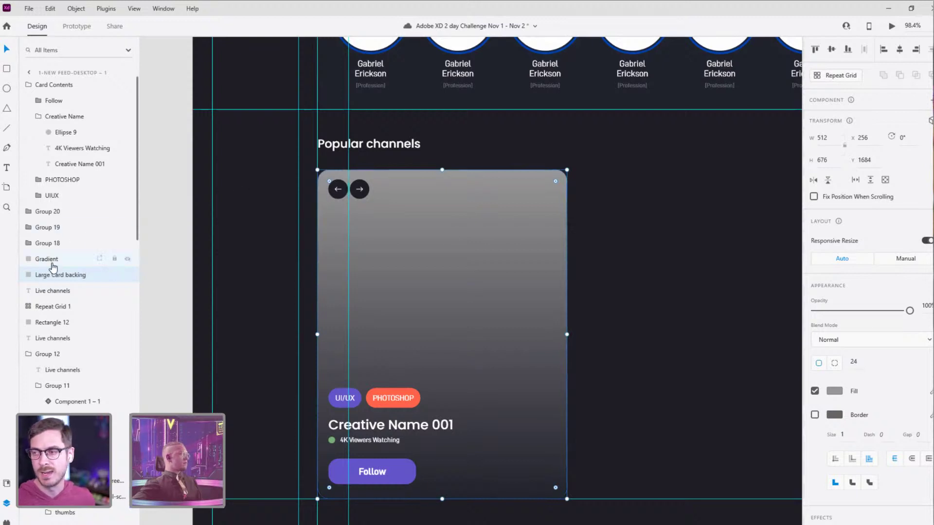
Step: Group the Card Contents, Gradient and Large Card backing layers together, keeping the card at its original position
{"action": "left_click", "coordinate": [49, 259], "text": "shift"}
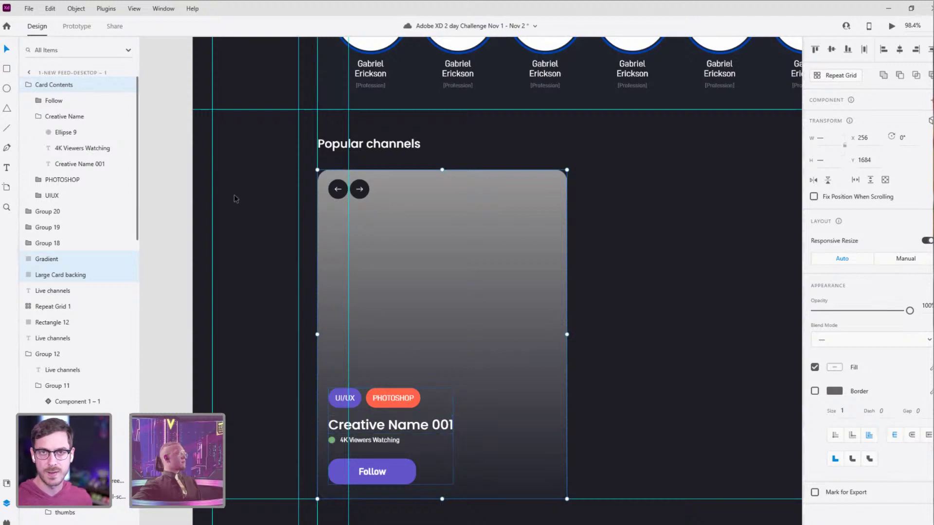
{"action": "key", "text": "ctrl+g"}
{"action": "left_click_drag", "start_coordinate": [469, 205], "coordinate": [455, 249]}
{"action": "key", "text": "ctrl+z"}
{"action": "left_click", "coordinate": [621, 253]}
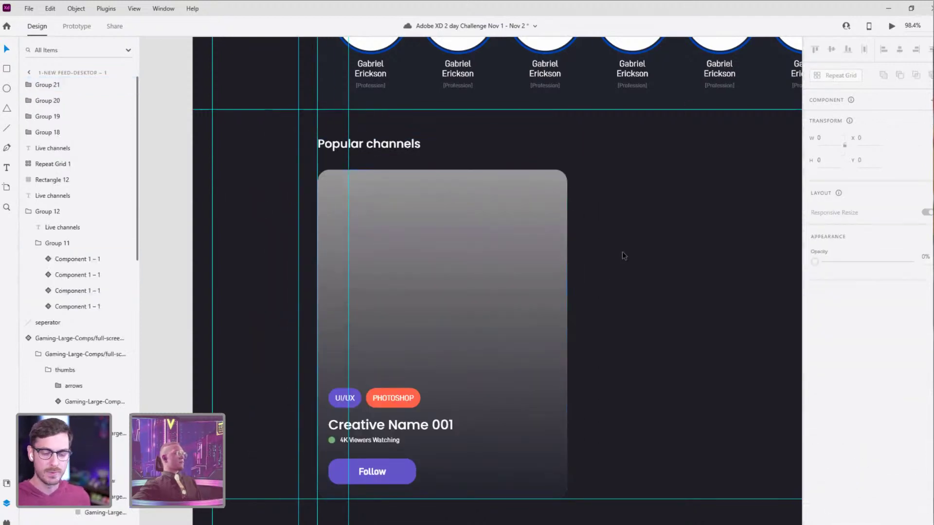
Step: Look over the desktop feed artboard from the header to the Popular channels section, alongside the reference components beside it
{"action": "scroll", "coordinate": [622, 251], "scroll_direction": "down", "scroll_amount": 3}
{"action": "left_click_drag", "start_coordinate": [625, 234], "coordinate": [349, 303]}
{"action": "left_click_drag", "start_coordinate": [271, 297], "coordinate": [312, 296]}
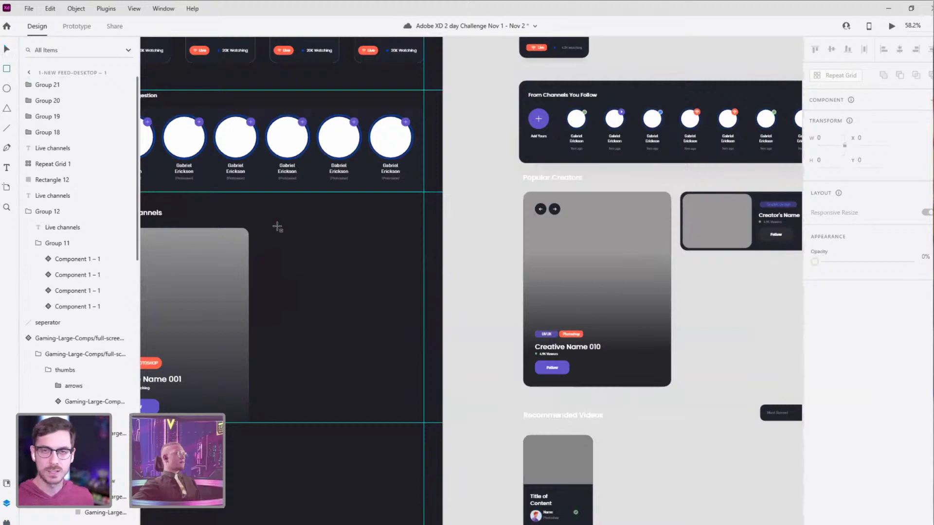
{"action": "key", "text": "r"}
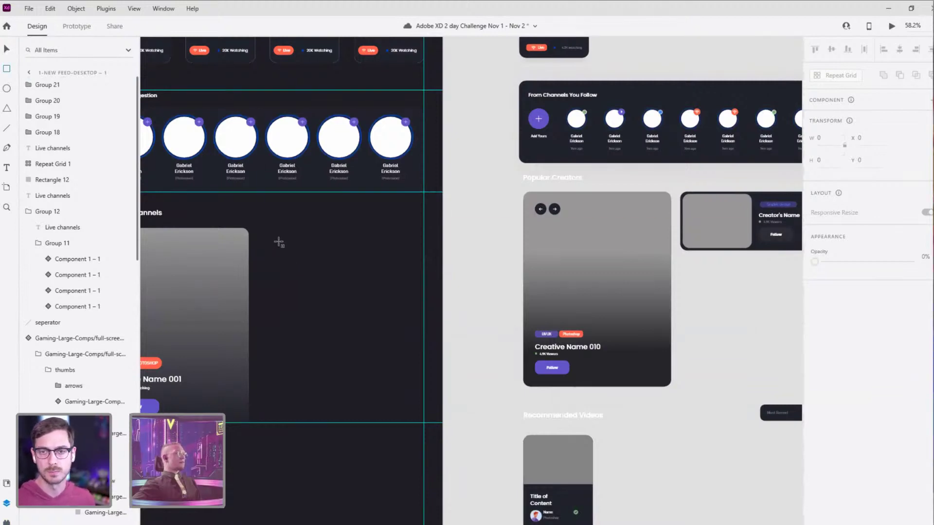
{"action": "scroll", "coordinate": [442, 334], "scroll_direction": "up", "scroll_amount": 3}
{"action": "scroll", "coordinate": [442, 333], "scroll_direction": "left", "scroll_amount": 3}
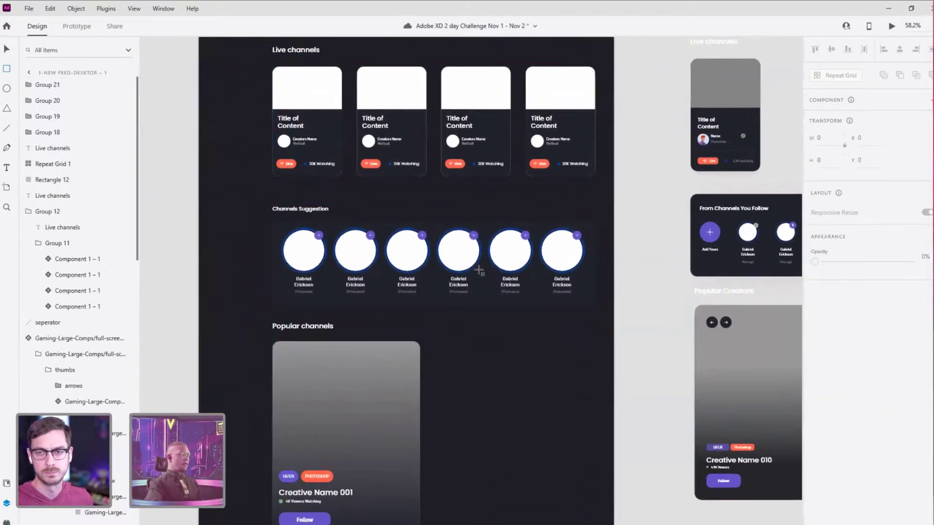
{"action": "left_click_drag", "start_coordinate": [535, 194], "coordinate": [528, 421]}
{"action": "left_click_drag", "start_coordinate": [381, 211], "coordinate": [449, 251]}
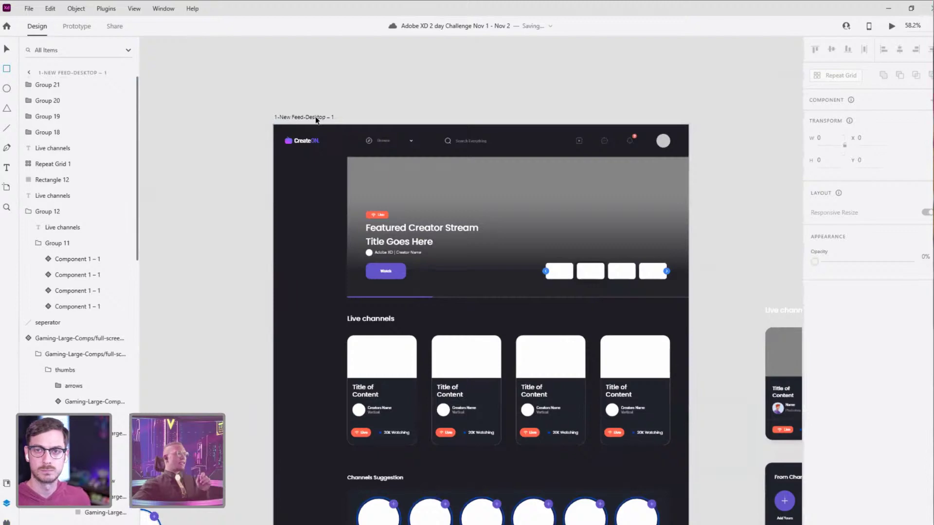
{"action": "left_click", "coordinate": [328, 119]}
{"action": "scroll", "coordinate": [488, 83], "scroll_direction": "down", "scroll_amount": 10}
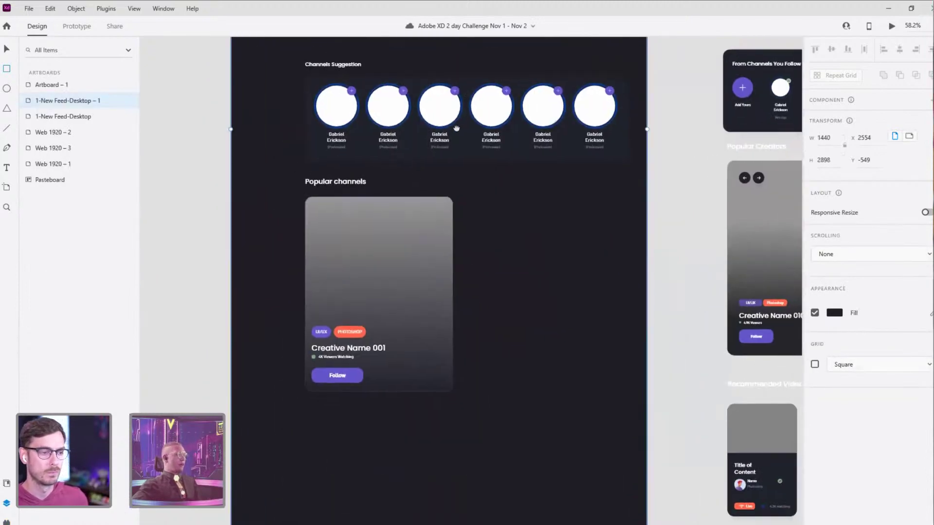
{"action": "scroll", "coordinate": [454, 129], "scroll_direction": "up", "scroll_amount": 6}
{"action": "left_click_drag", "start_coordinate": [436, 207], "coordinate": [415, 367]}
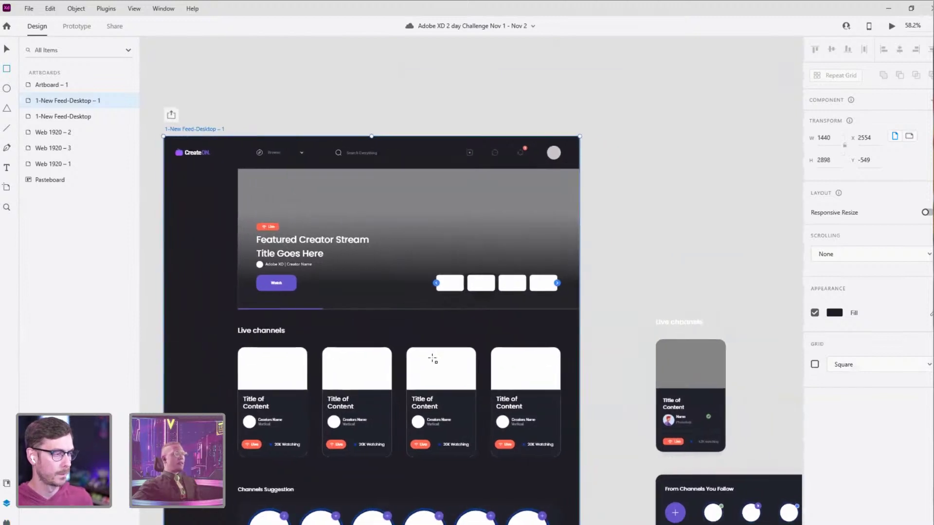
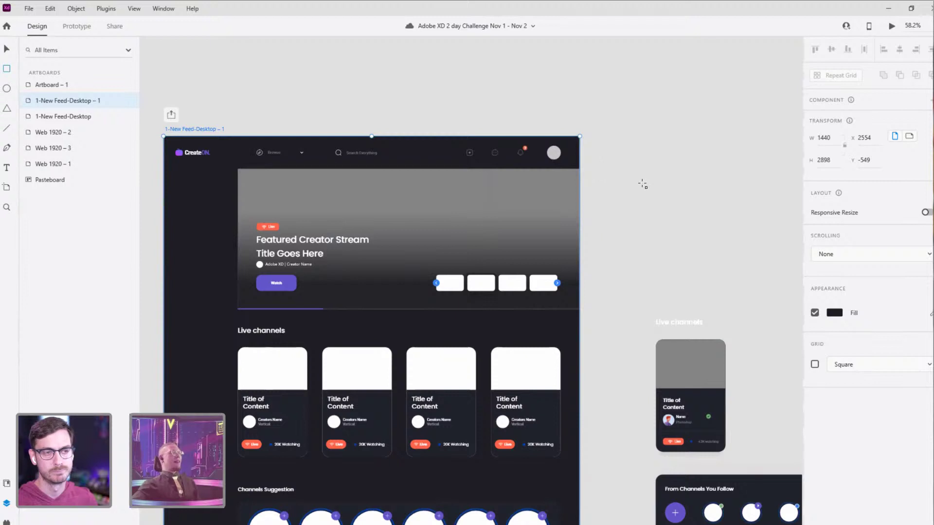
{"action": "left_click", "coordinate": [9, 51]}
{"action": "left_click", "coordinate": [640, 137]}
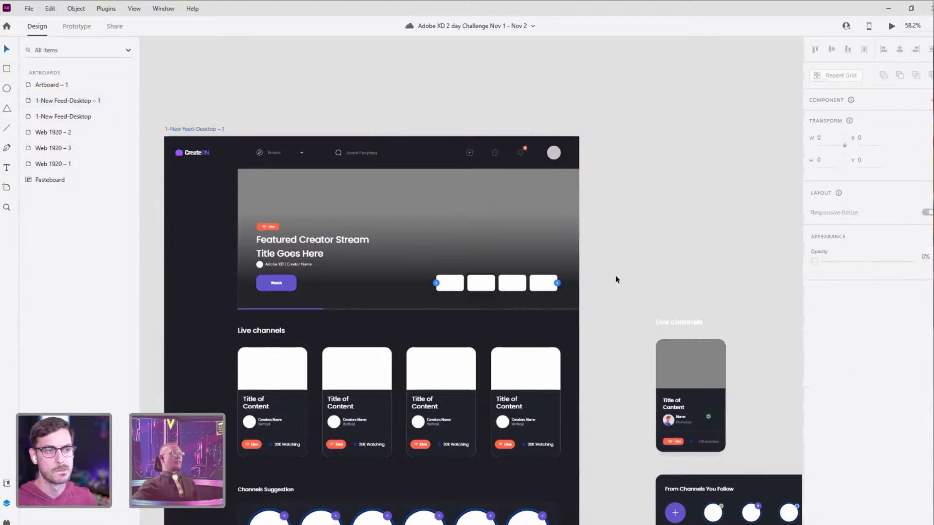
{"action": "left_click_drag", "start_coordinate": [615, 276], "coordinate": [634, 209]}
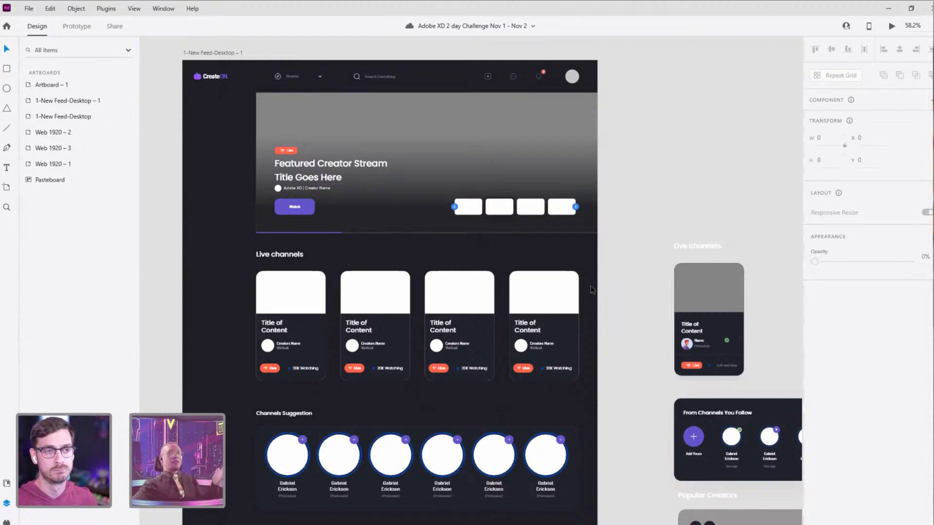
{"action": "left_click_drag", "start_coordinate": [655, 339], "coordinate": [652, 258]}
{"action": "left_click_drag", "start_coordinate": [646, 320], "coordinate": [654, 188]}
{"action": "left_click_drag", "start_coordinate": [593, 242], "coordinate": [602, 343]}
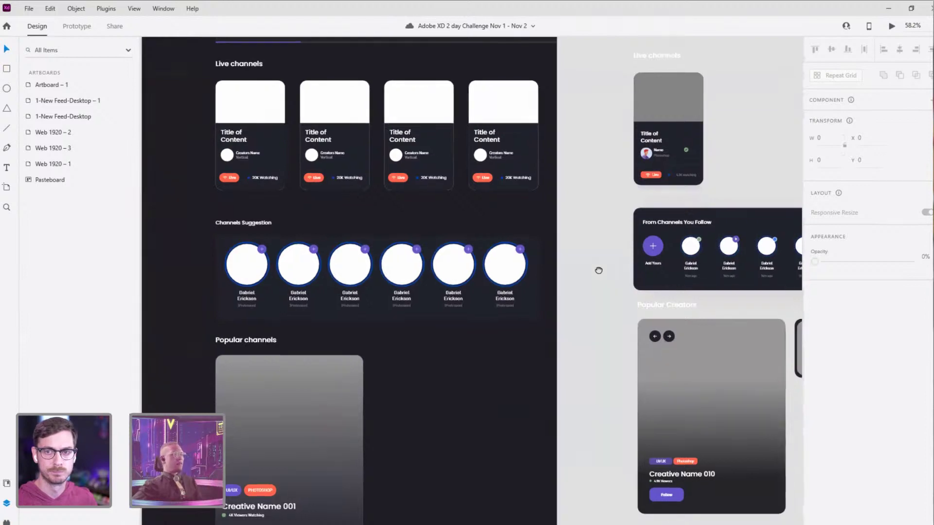
{"action": "scroll", "coordinate": [599, 267], "scroll_direction": "down", "scroll_amount": 2}
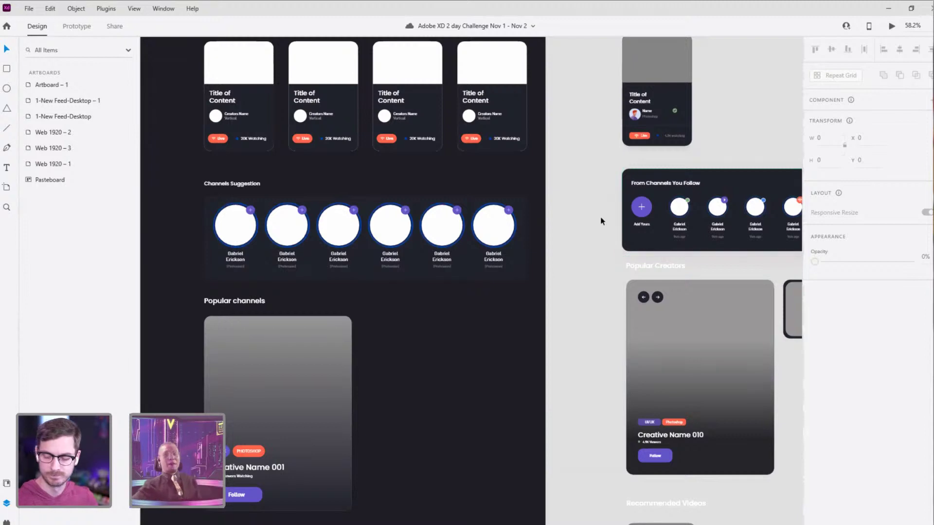
{"action": "left_click_drag", "start_coordinate": [591, 214], "coordinate": [581, 143]}
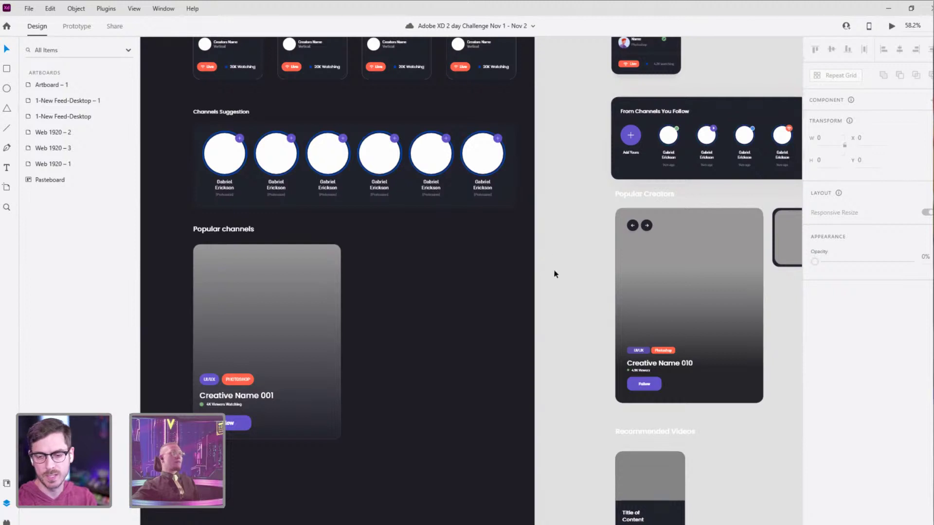
{"action": "left_click_drag", "start_coordinate": [565, 290], "coordinate": [536, 277]}
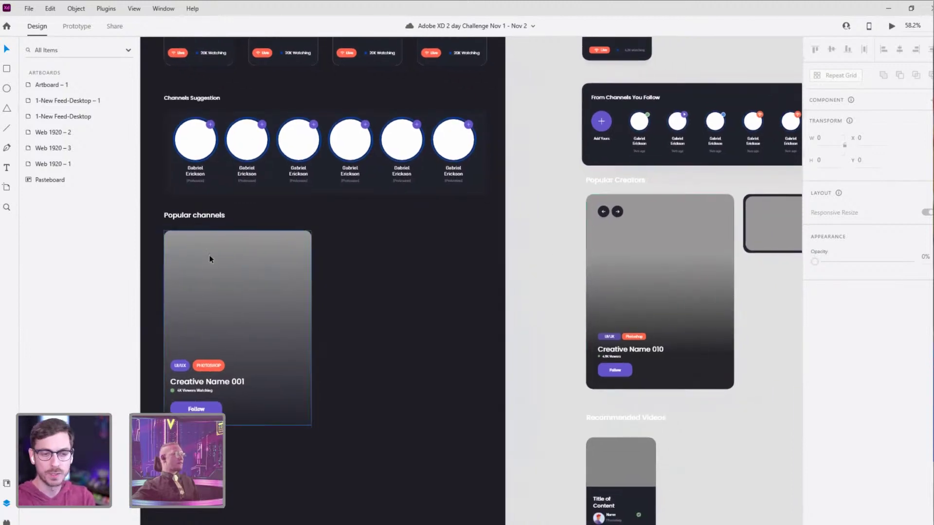
Step: Send the Popular channels card group backward two levels, behind both arrow buttons
{"action": "left_click_drag", "start_coordinate": [209, 257], "coordinate": [229, 270]}
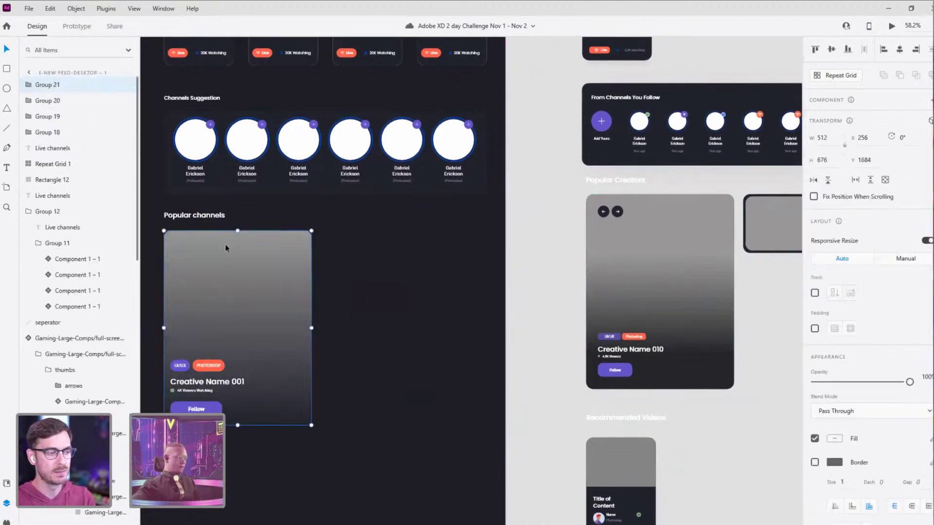
{"action": "key", "text": "ctrl+bracketleft"}
{"action": "key", "text": "ctrl+bracketleft"}
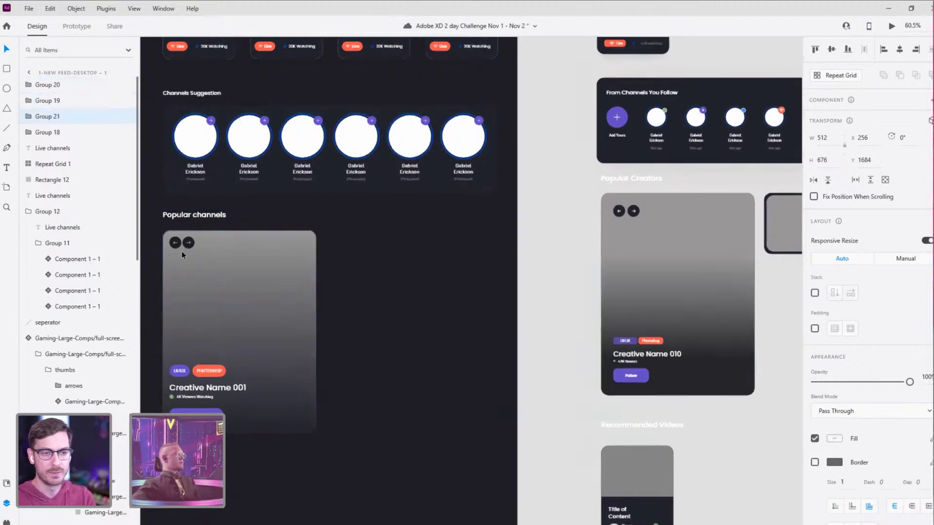
Step: Rename the group of the card's left-pointing arrow button as Left Arrow
{"action": "scroll", "coordinate": [181, 250], "scroll_direction": "up", "scroll_amount": 8}
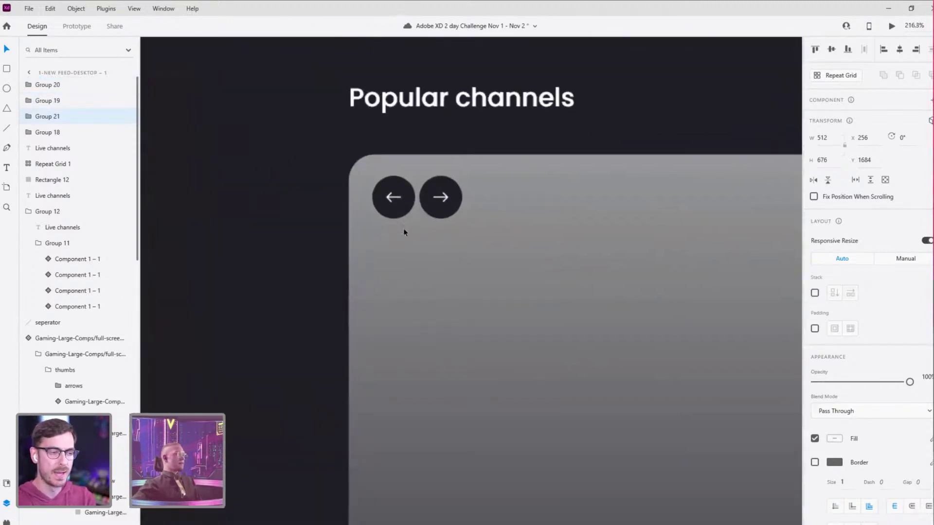
{"action": "left_click", "coordinate": [395, 207]}
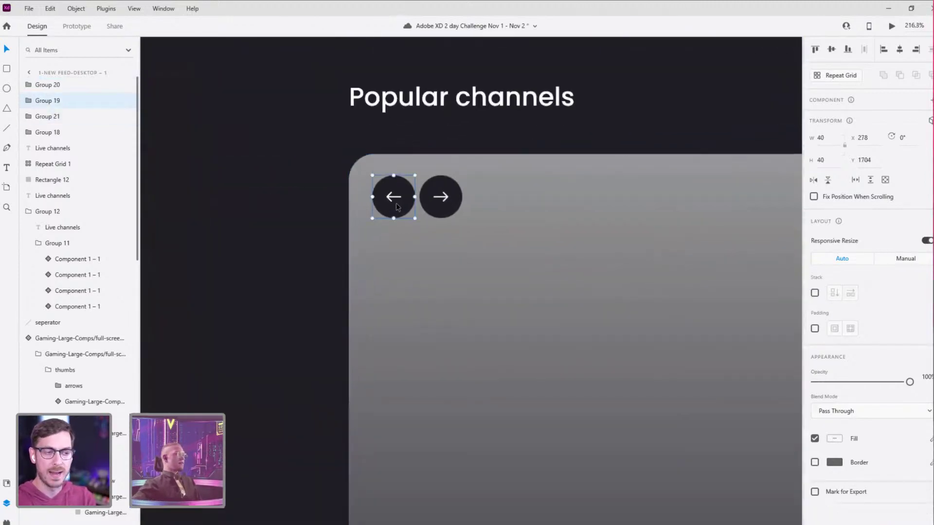
{"action": "double_click", "coordinate": [57, 99]}
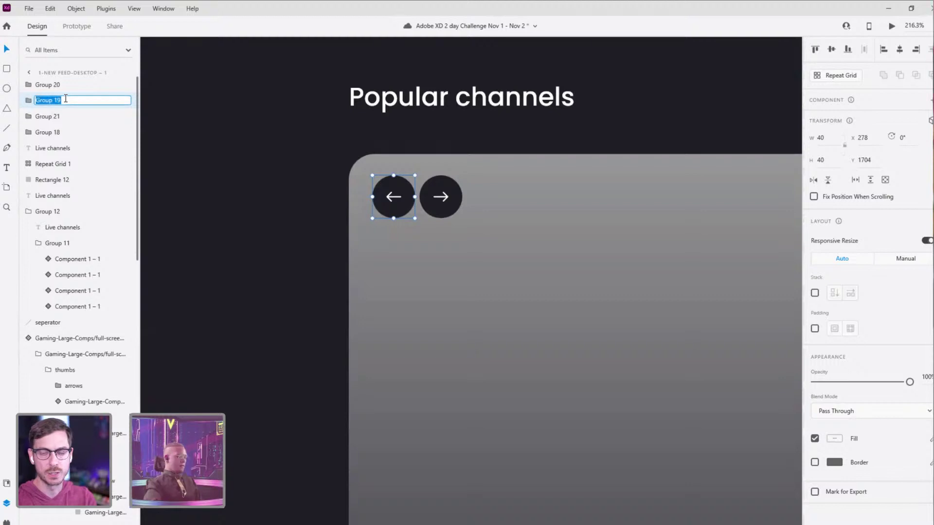
{"action": "type", "text": "Left Arrow"}
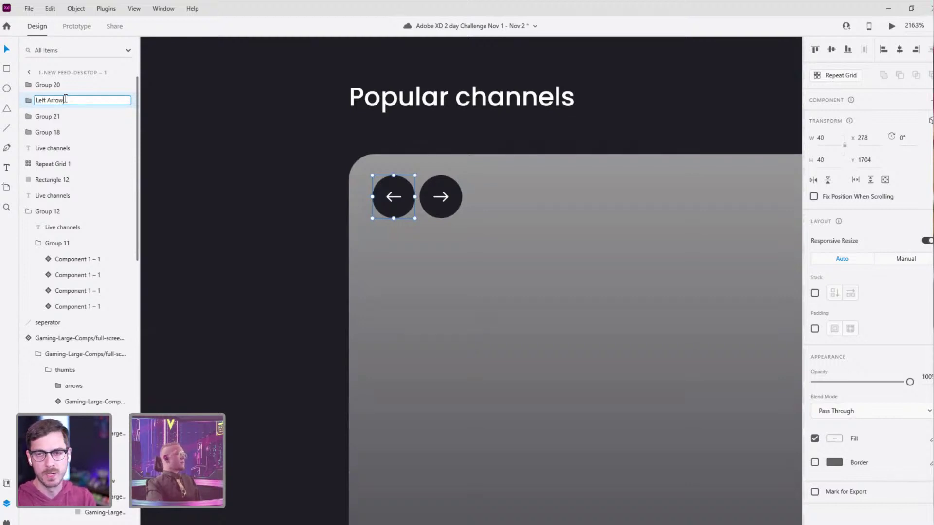
{"action": "key", "text": "Return"}
Step: Rename the group of the card's right-pointing arrow button as Right Arrow
{"action": "left_click", "coordinate": [440, 194]}
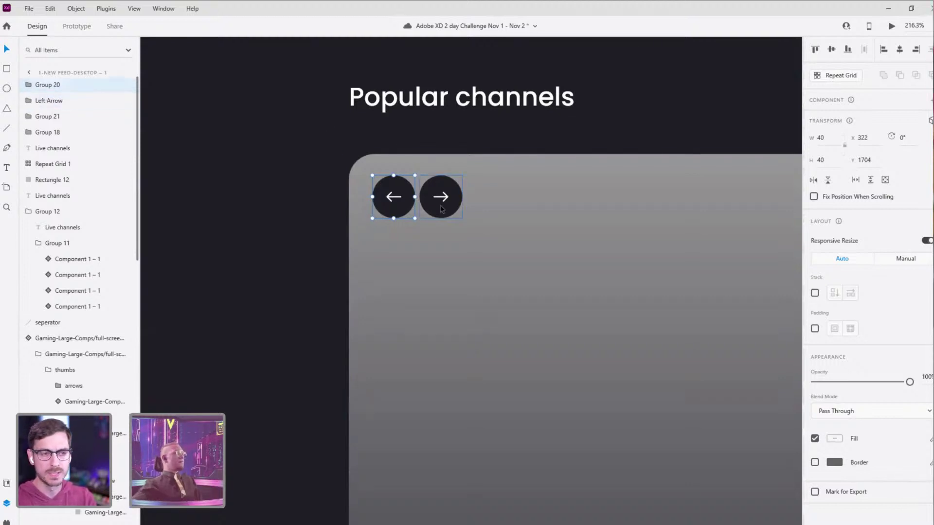
{"action": "double_click", "coordinate": [48, 84]}
{"action": "type", "text": "Right Arrow"}
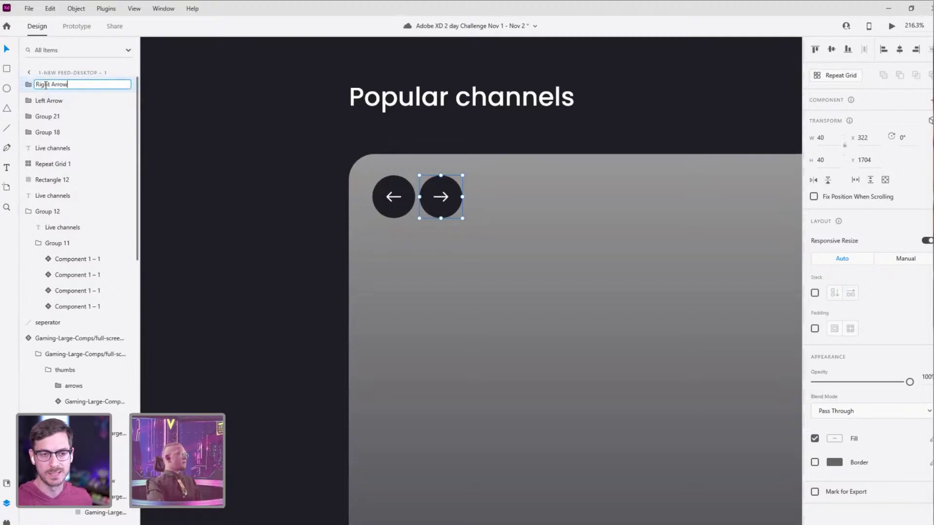
{"action": "key", "text": "Return"}
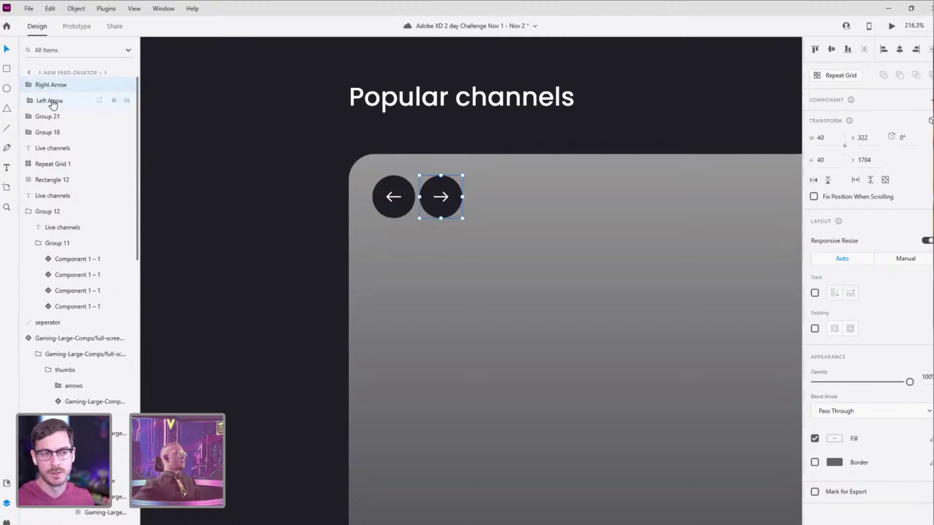
Step: Group the Left Arrow and Right Arrow buttons together
{"action": "left_click", "coordinate": [48, 100], "text": "shift"}
{"action": "key", "text": "ctrl+g"}
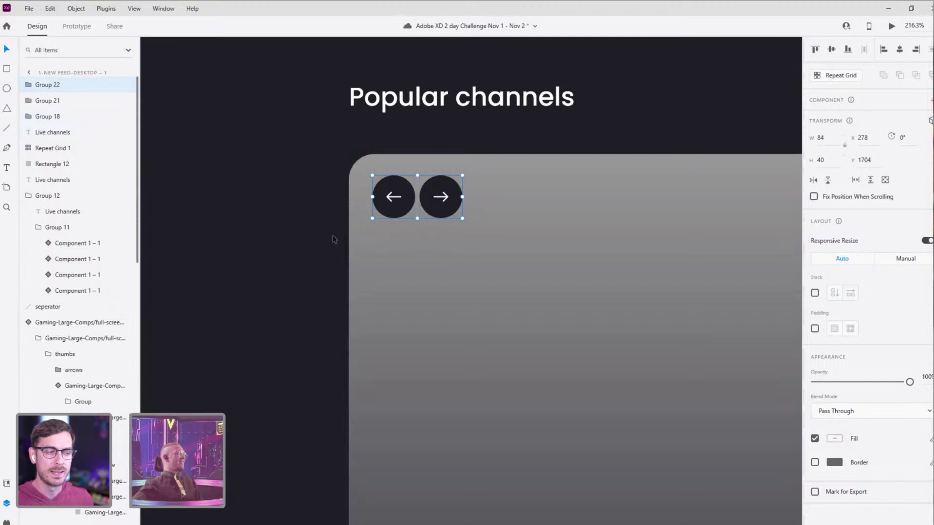
{"action": "left_click", "coordinate": [492, 311]}
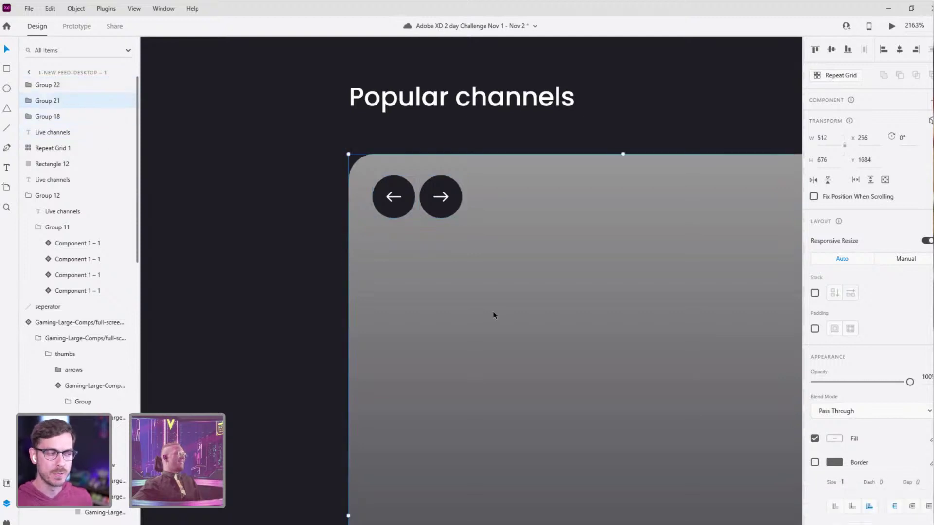
Step: Rename the Popular channels card group as Large Card
{"action": "double_click", "coordinate": [47, 100]}
{"action": "type", "text": "Large Ca"}
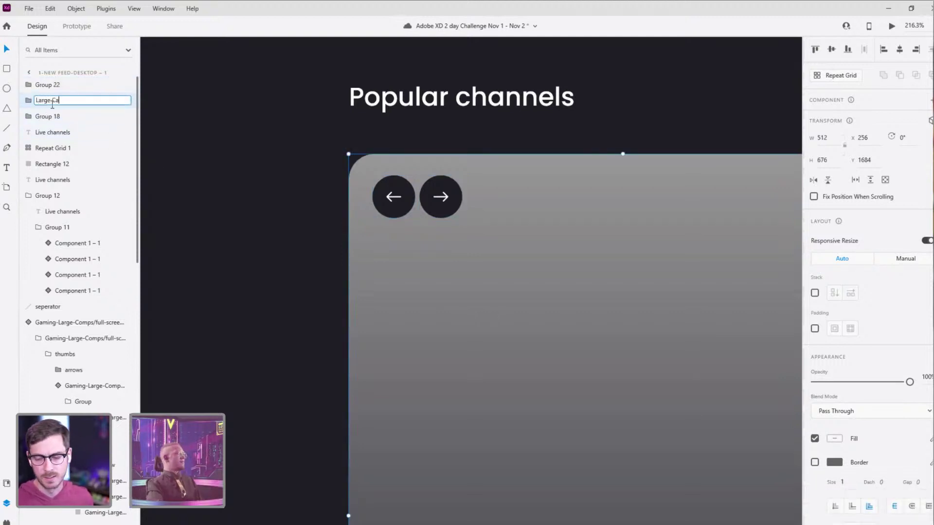
{"action": "type", "text": "rd"}
{"action": "key", "text": "Return"}
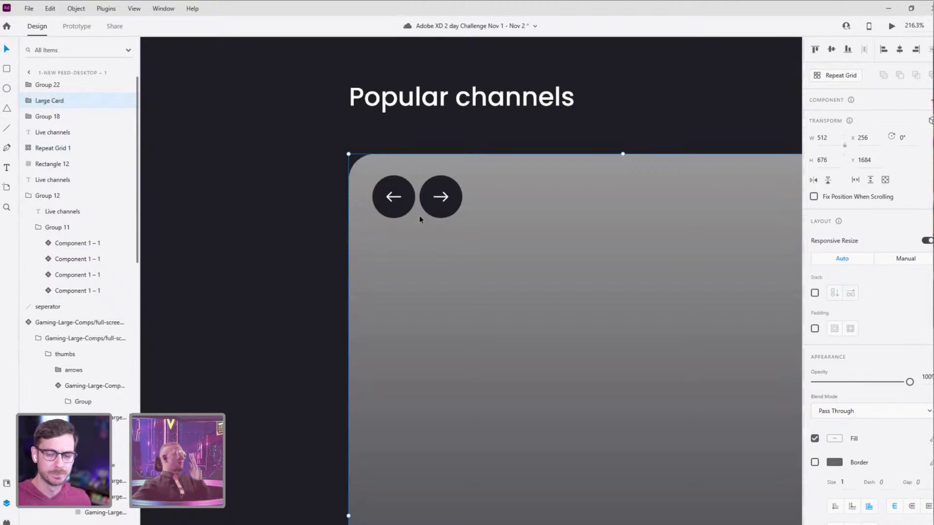
Step: Move the group holding both arrow buttons into the Large Card group, above the Card Contents group
{"action": "left_click", "coordinate": [29, 100]}
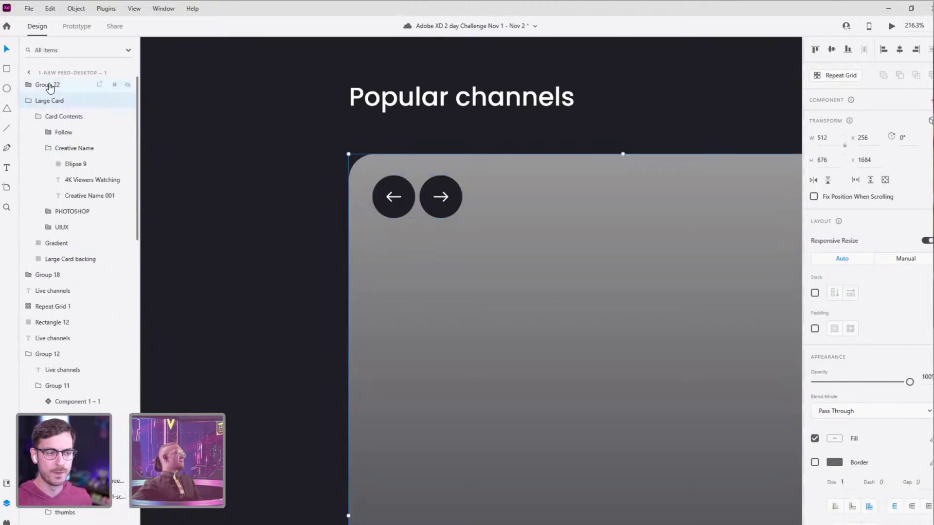
{"action": "left_click_drag", "start_coordinate": [49, 86], "coordinate": [44, 102]}
{"action": "left_click", "coordinate": [30, 87]}
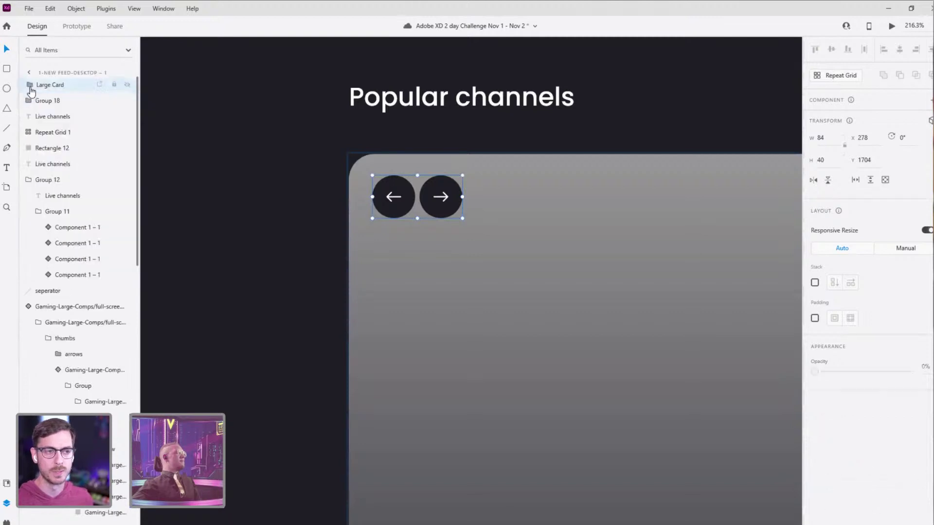
{"action": "left_click", "coordinate": [32, 89]}
{"action": "double_click", "coordinate": [408, 204]}
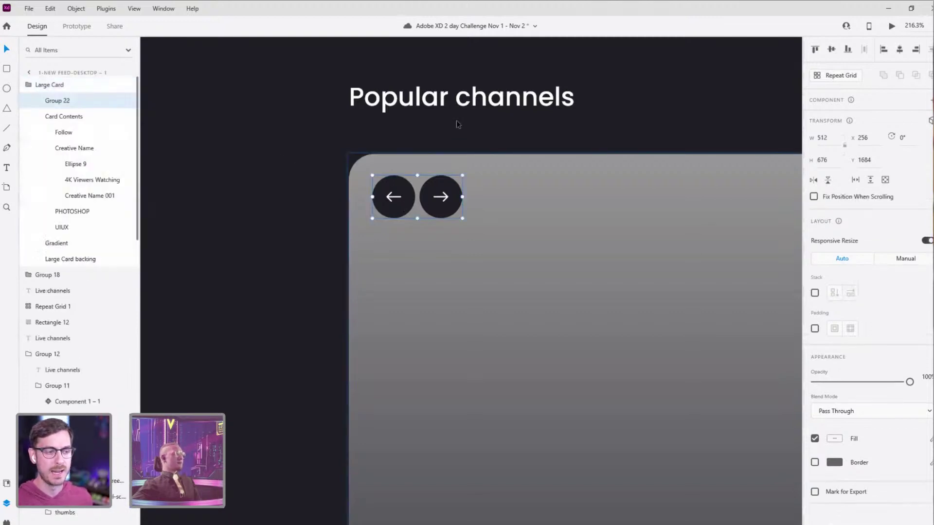
{"action": "left_click", "coordinate": [556, 225]}
Step: Draw a rectangle about 576 × 212 px beside the large card, from its top edge level to the right column guide
{"action": "scroll", "coordinate": [555, 225], "scroll_direction": "down", "scroll_amount": 10}
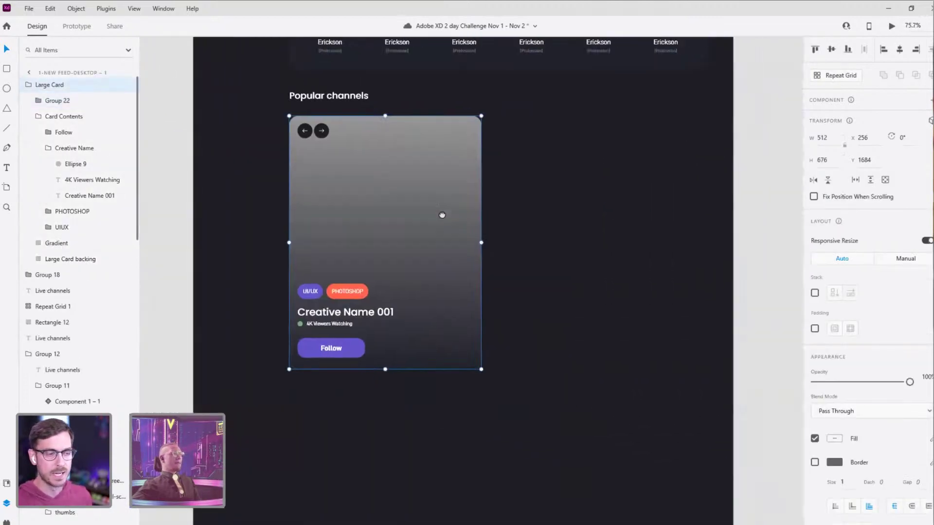
{"action": "scroll", "coordinate": [483, 236], "scroll_direction": "down", "scroll_amount": 2}
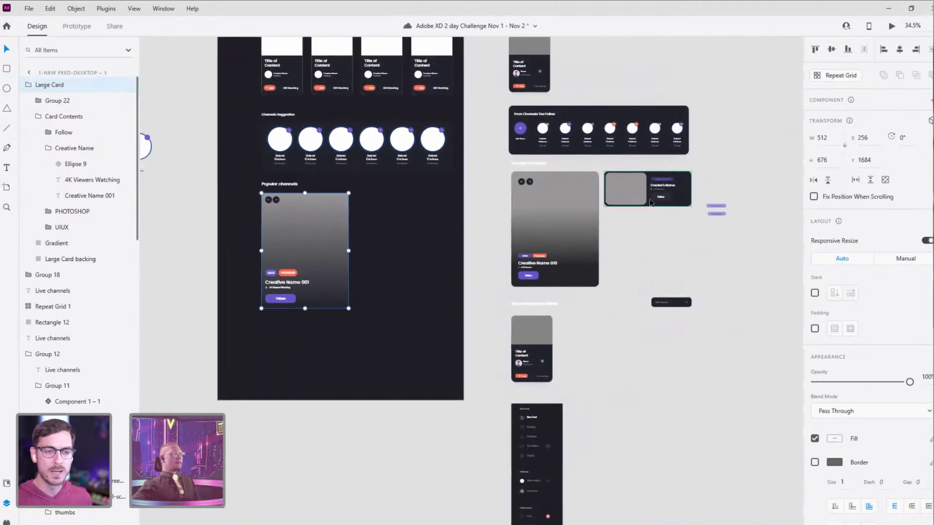
{"action": "left_click", "coordinate": [642, 186]}
{"action": "scroll", "coordinate": [476, 240], "scroll_direction": "up", "scroll_amount": 3}
{"action": "scroll", "coordinate": [447, 253], "scroll_direction": "up", "scroll_amount": 2}
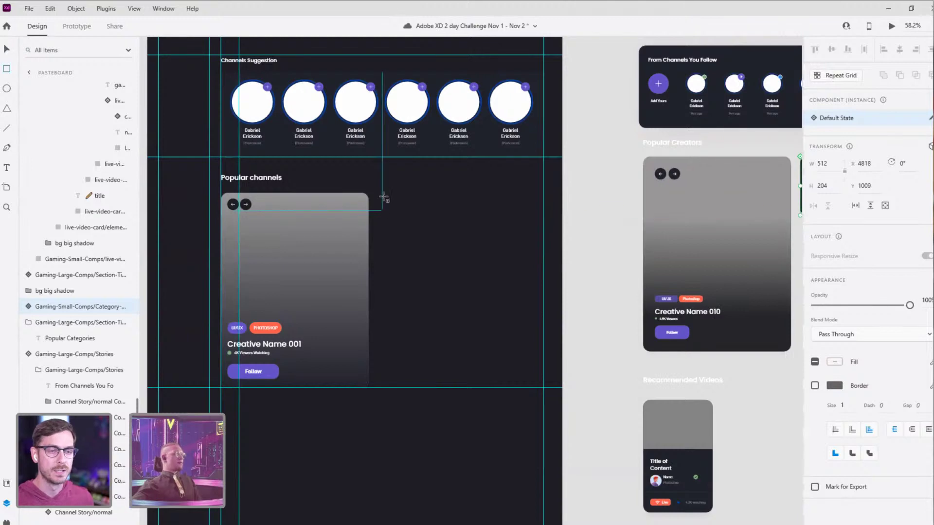
{"action": "key", "text": "r"}
{"action": "left_click_drag", "start_coordinate": [378, 193], "coordinate": [544, 254]}
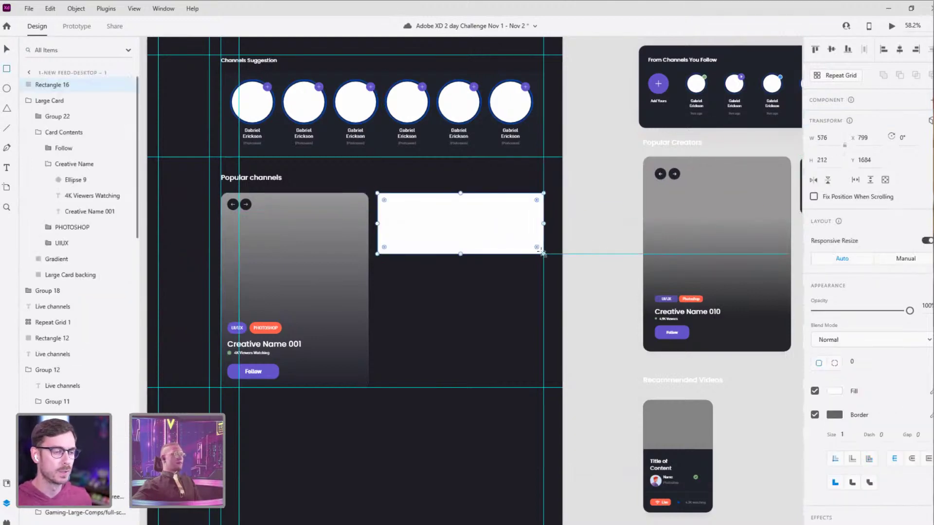
Step: Round the new rectangle's corners with a radius of 24 and save the document
{"action": "mouse_move", "coordinate": [537, 202]}
{"action": "left_mouse_down"}
{"action": "mouse_move", "coordinate": [519, 215]}
{"action": "mouse_move", "coordinate": [534, 205]}
{"action": "left_mouse_up"}
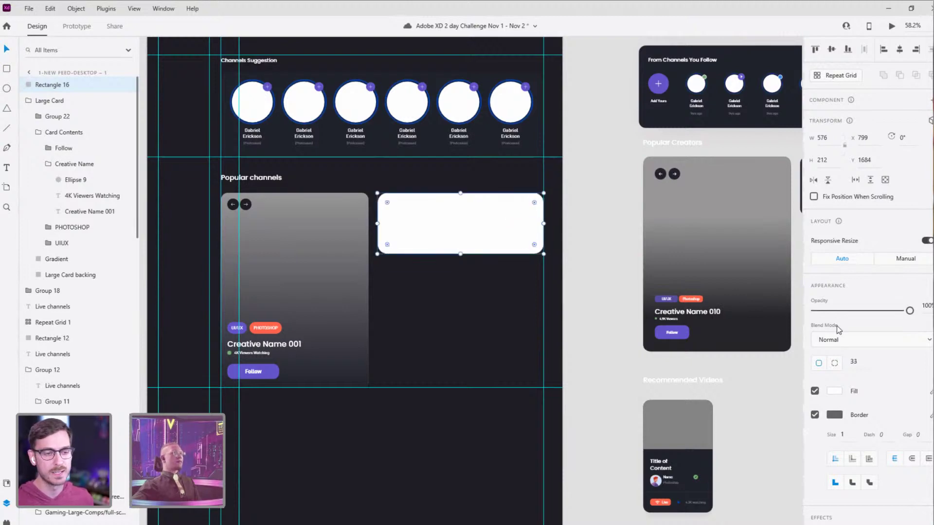
{"action": "left_click", "coordinate": [853, 362]}
{"action": "type", "text": "24"}
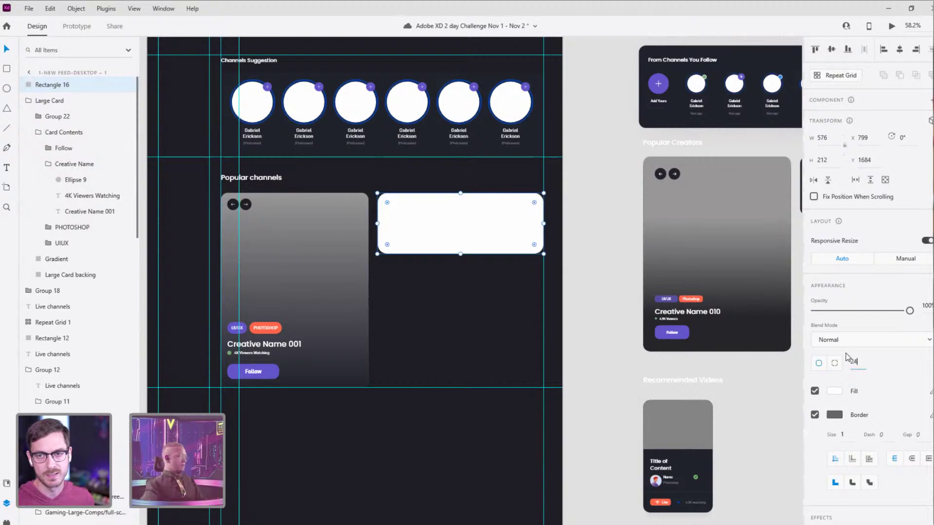
{"action": "key", "text": "Return"}
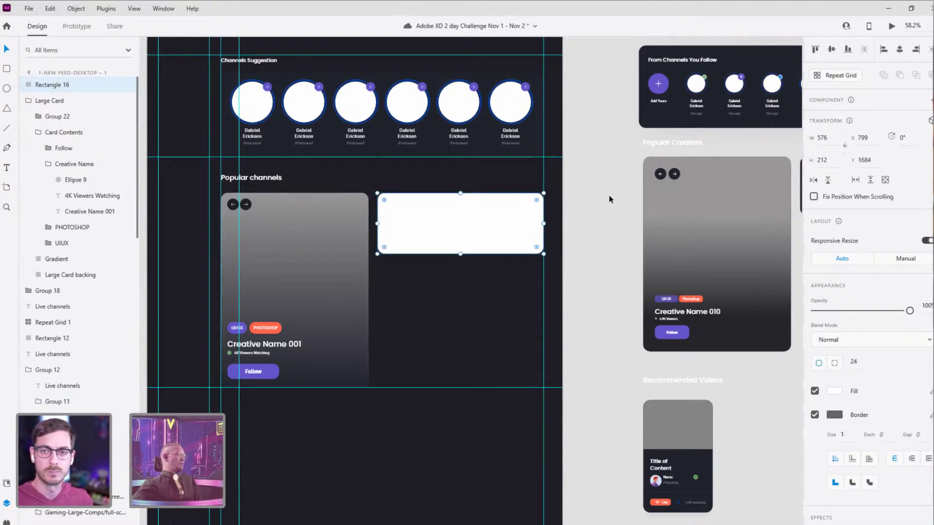
{"action": "key", "text": "ctrl+s"}
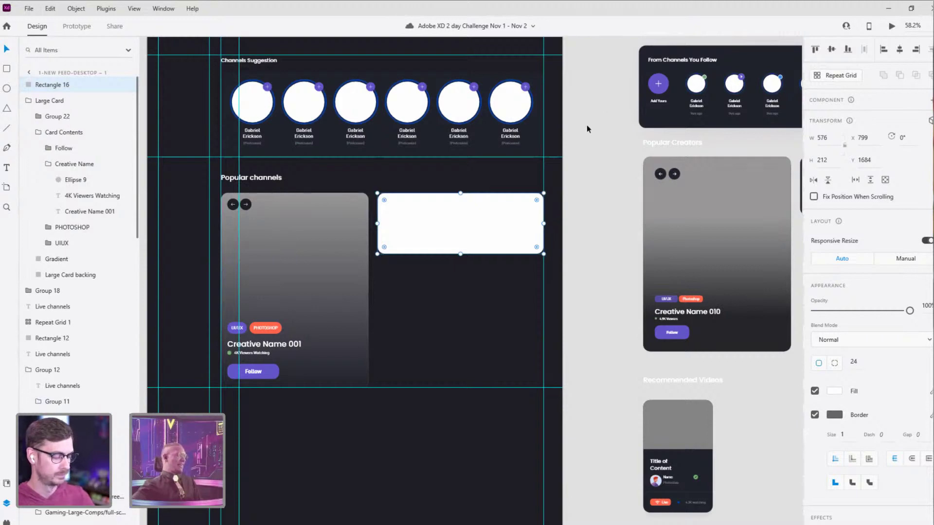
Step: Try a smaller corner radius of about 18 on the white rectangle
{"action": "scroll", "coordinate": [543, 209], "scroll_direction": "up", "scroll_amount": 4}
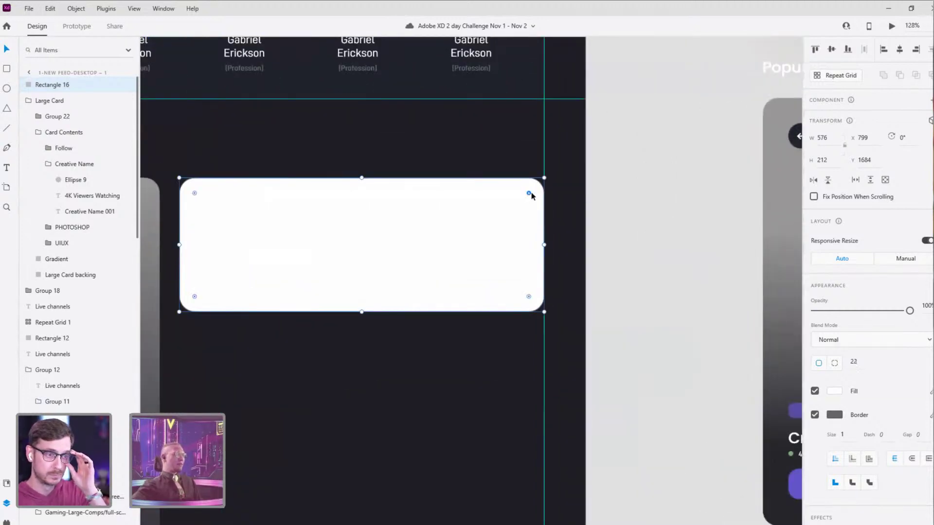
{"action": "left_click_drag", "start_coordinate": [528, 193], "coordinate": [533, 193]}
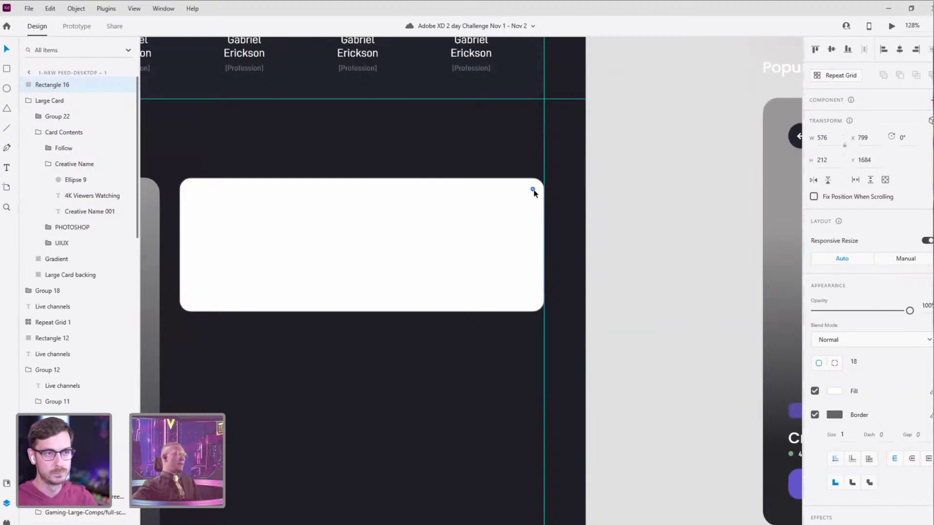
{"action": "left_click", "coordinate": [608, 138]}
Step: Remove the border from the white rectangle beside the large card
{"action": "scroll", "coordinate": [511, 206], "scroll_direction": "up", "scroll_amount": 5}
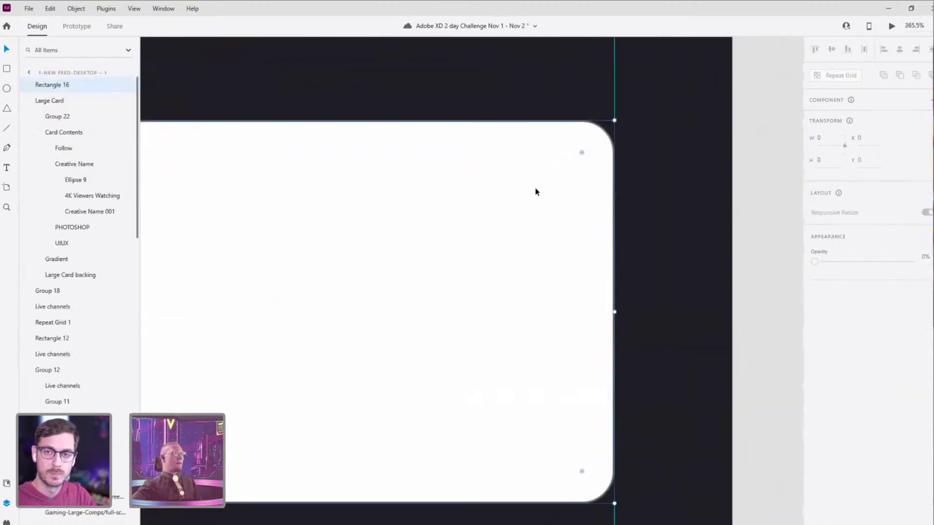
{"action": "left_click", "coordinate": [814, 415]}
{"action": "scroll", "coordinate": [591, 226], "scroll_direction": "down", "scroll_amount": 5}
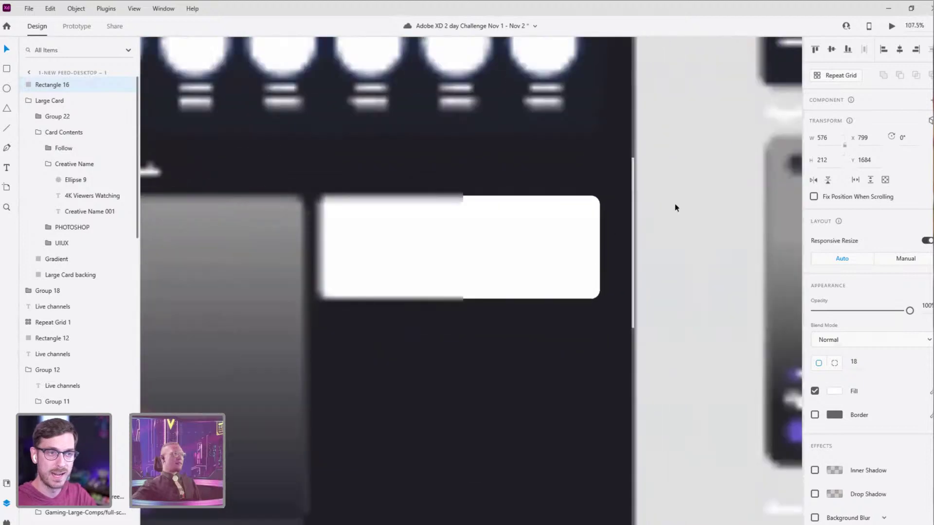
{"action": "left_click", "coordinate": [675, 203]}
Step: Set the white rectangle's corner radius back to 24
{"action": "left_click", "coordinate": [349, 257]}
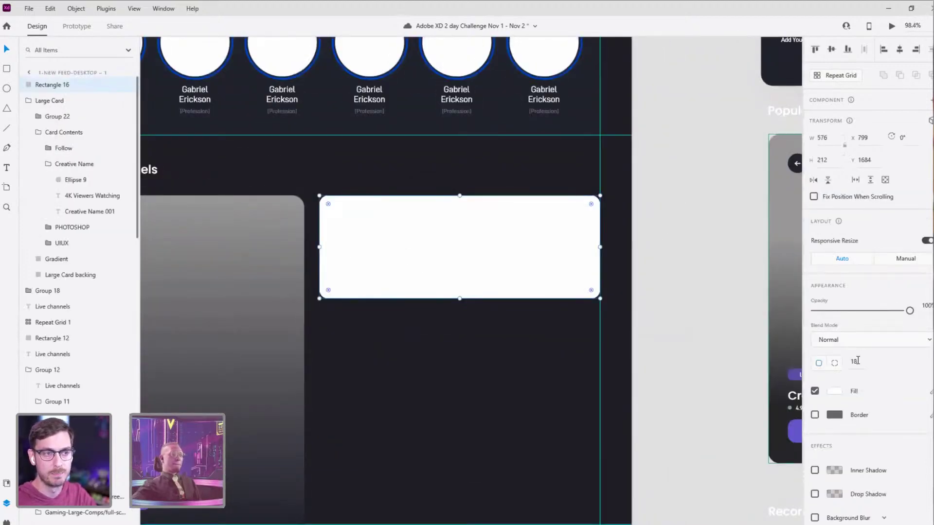
{"action": "type", "text": "24"}
{"action": "key", "text": "Return"}
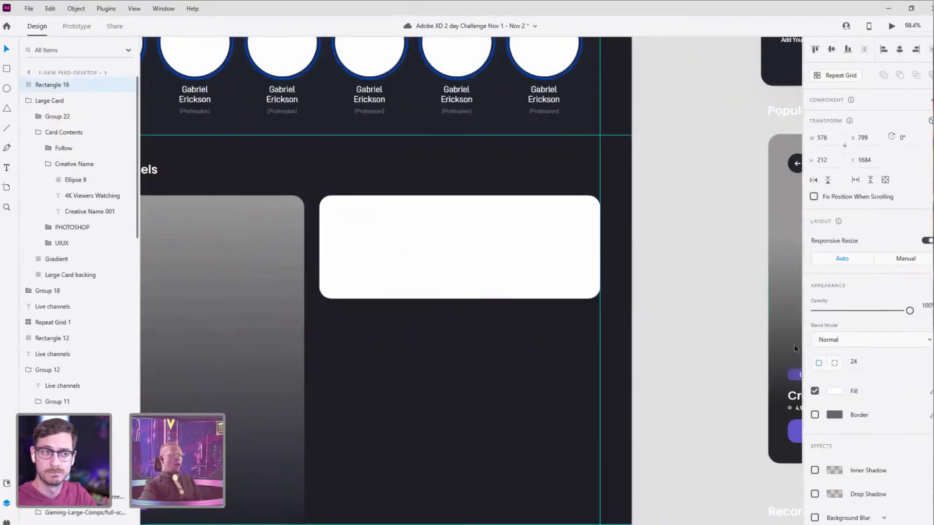
{"action": "left_click", "coordinate": [690, 277]}
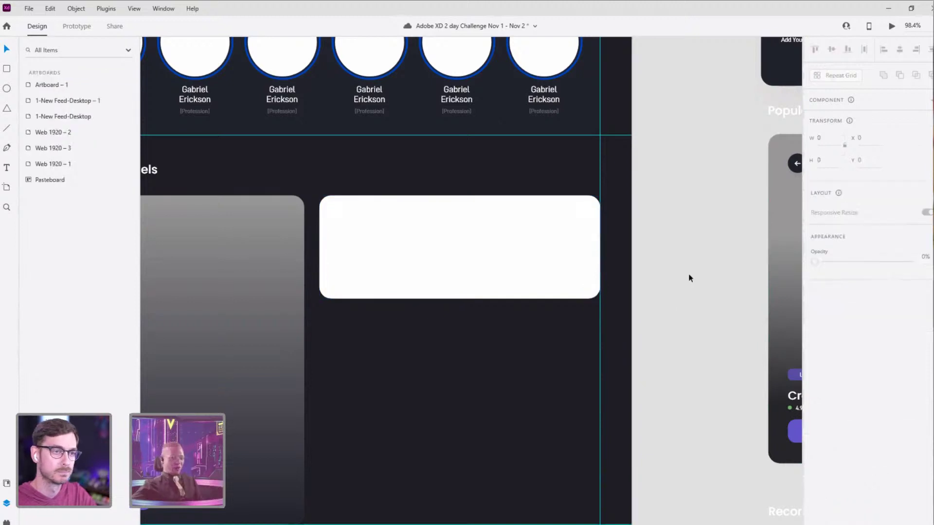
{"action": "left_click", "coordinate": [519, 267]}
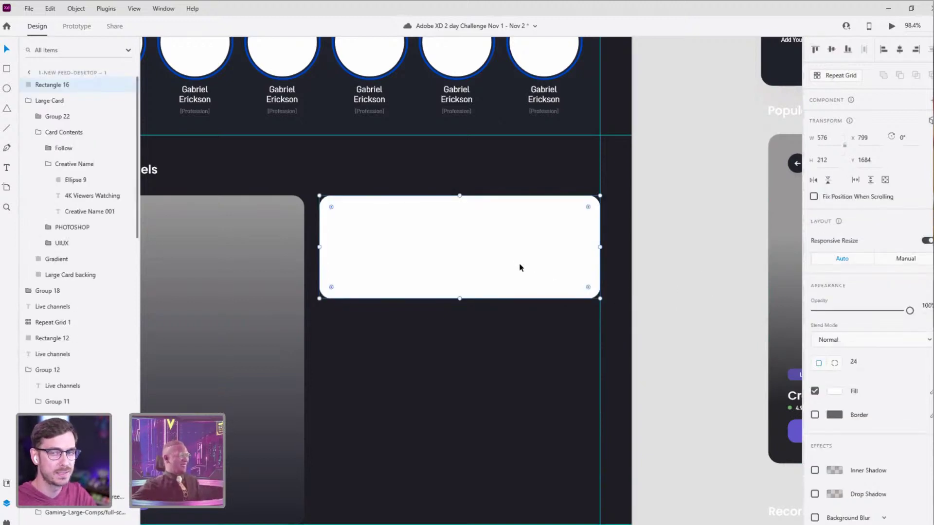
Step: Draw a rectangle about 278 × 159 px inside the left half of the white card and nudge it up 20 px
{"action": "left_click_drag", "start_coordinate": [698, 318], "coordinate": [414, 422]}
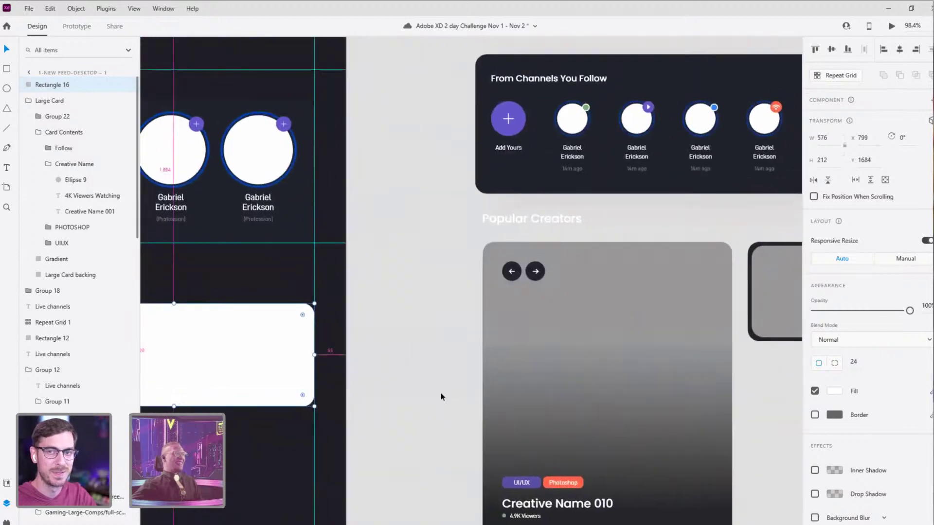
{"action": "scroll", "coordinate": [442, 396], "scroll_direction": "down", "scroll_amount": 3}
{"action": "left_click_drag", "start_coordinate": [432, 385], "coordinate": [538, 346]}
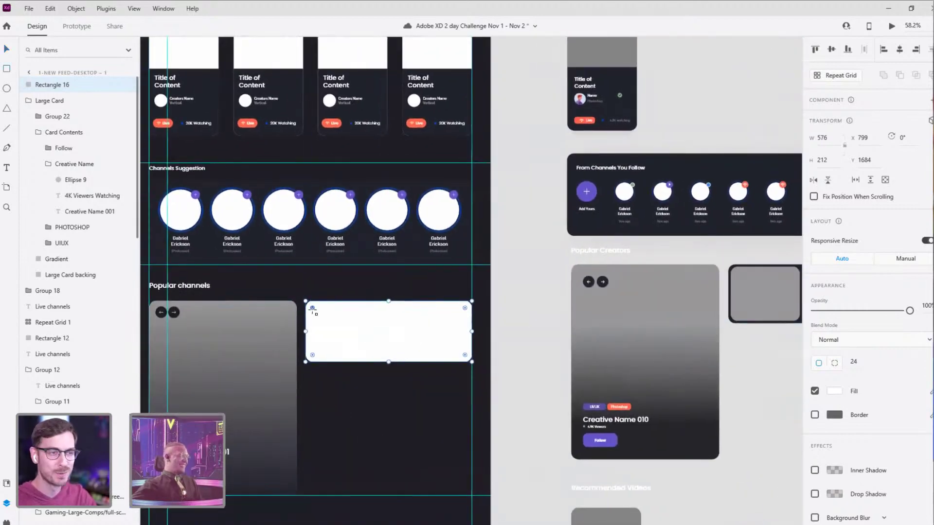
{"action": "left_click_drag", "start_coordinate": [310, 313], "coordinate": [391, 358]}
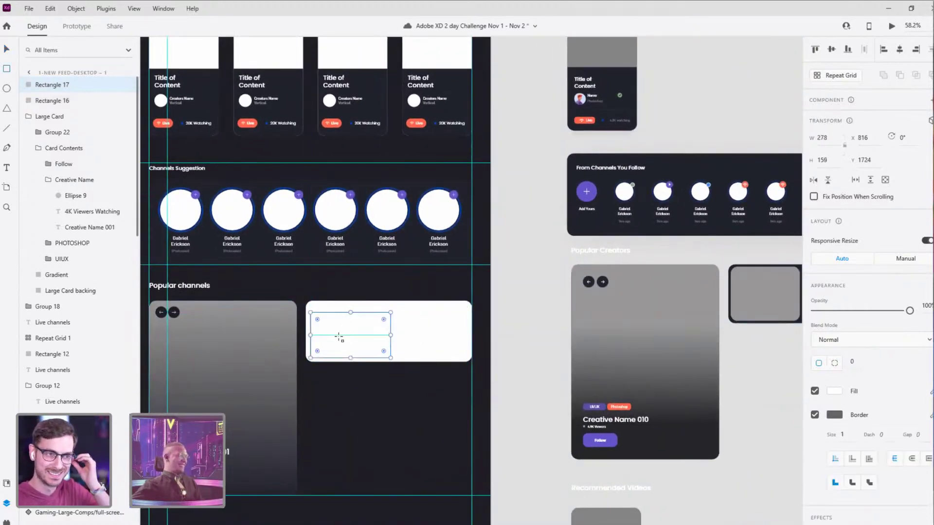
{"action": "key", "text": "shift+Up"}
{"action": "key", "text": "shift+Up"}
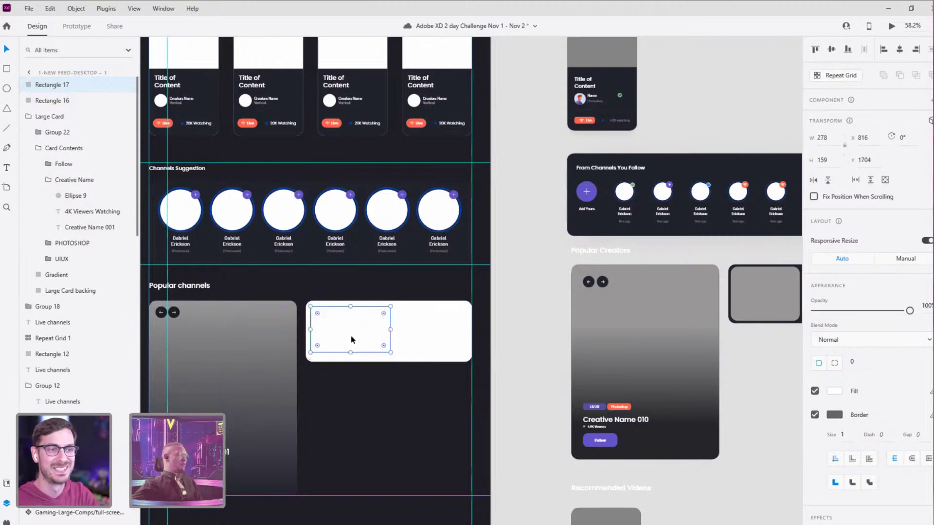
Step: Stretch the inner rectangle downward to a height of about 184 px and nudge it up 6 px
{"action": "scroll", "coordinate": [347, 338], "scroll_direction": "up", "scroll_amount": 3}
{"action": "scroll", "coordinate": [356, 339], "scroll_direction": "up", "scroll_amount": 1}
{"action": "left_click_drag", "start_coordinate": [370, 365], "coordinate": [367, 379]}
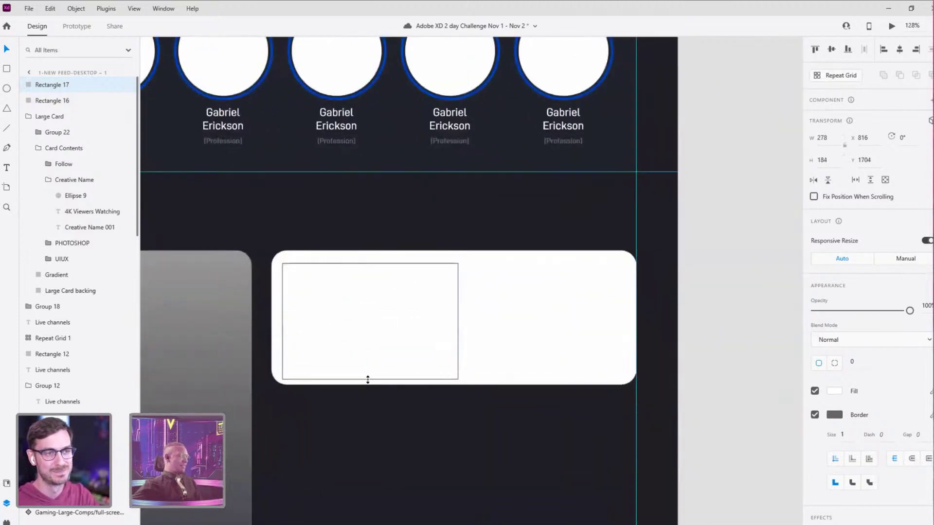
{"action": "key", "text": "Up"}
{"action": "key", "text": "Up"}
{"action": "key", "text": "Up"}
{"action": "key", "text": "Up"}
{"action": "key", "text": "Up"}
{"action": "key", "text": "Up"}
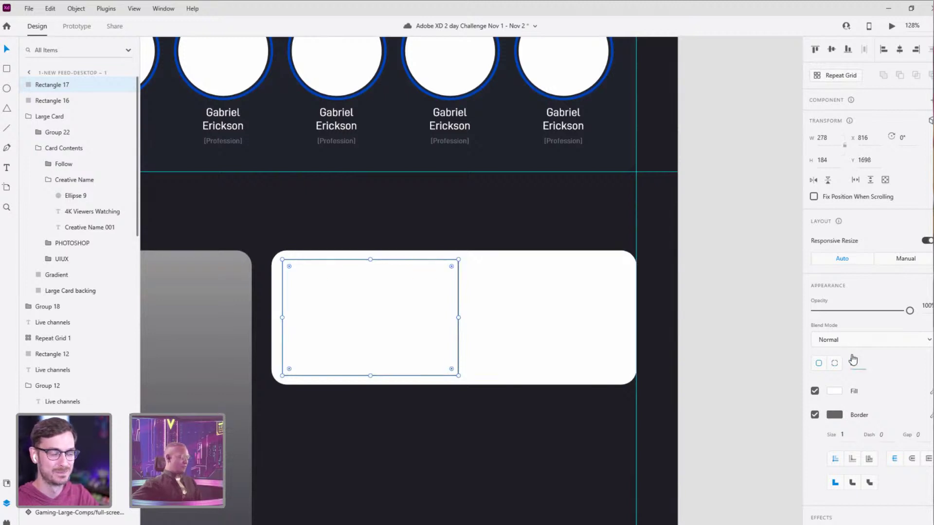
Step: Round the inner rectangle's corners with a radius of 24
{"action": "type", "text": "24"}
{"action": "key", "text": "Return"}
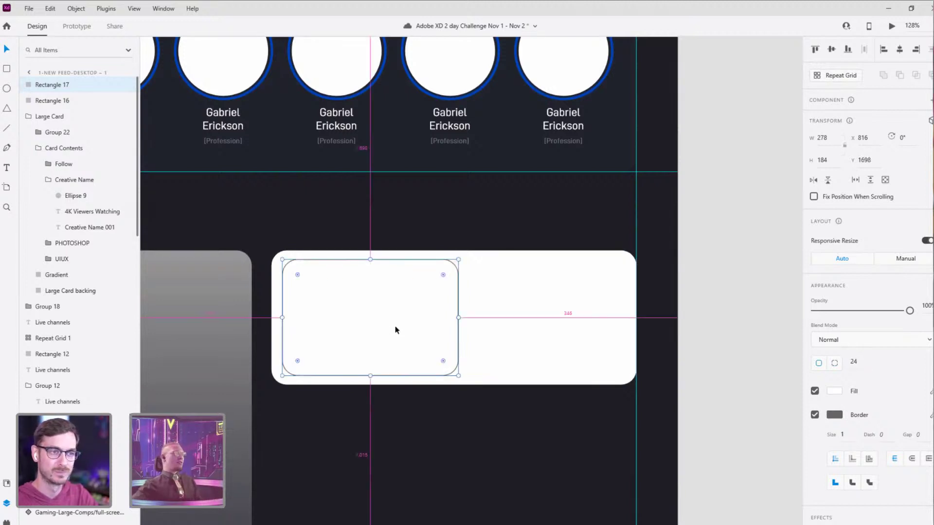
{"action": "scroll", "coordinate": [397, 329], "scroll_direction": "down", "scroll_amount": 4}
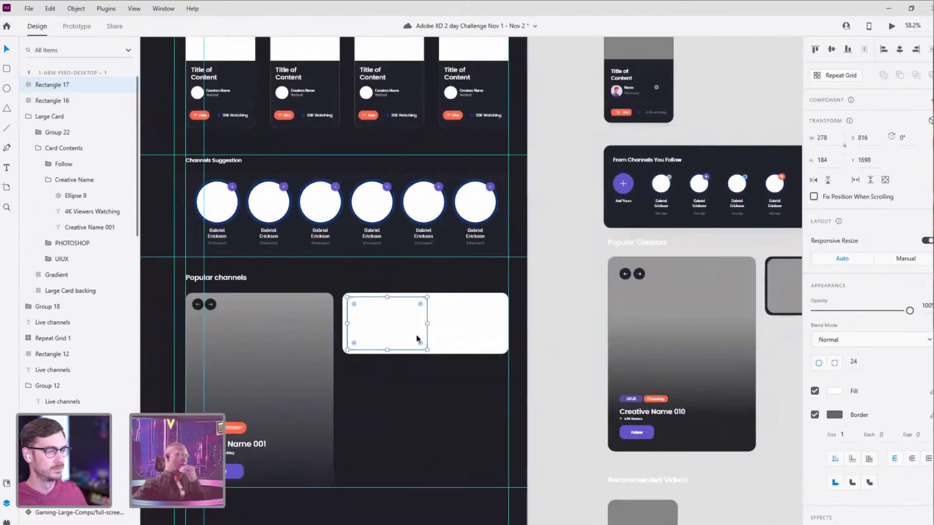
{"action": "left_click_drag", "start_coordinate": [567, 312], "coordinate": [502, 314]}
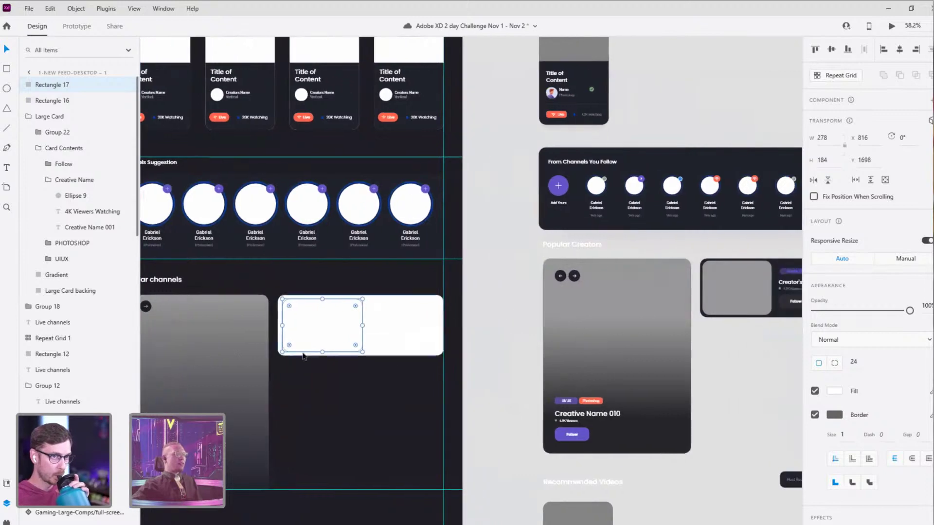
Step: Enlarge the inner rectangle to about 286 px wide, extending its top, left and bottom edges to leave a thin margin inside the white card
{"action": "scroll", "coordinate": [302, 356], "scroll_direction": "up", "scroll_amount": 4}
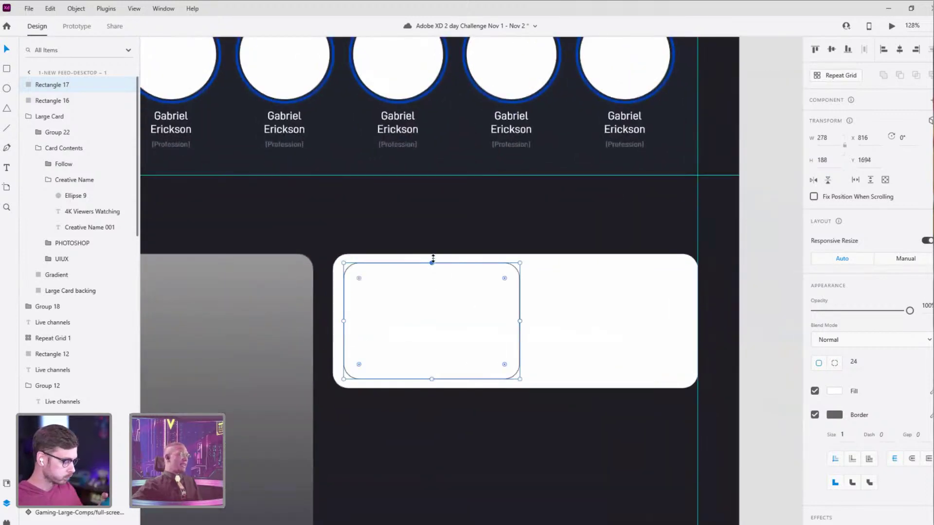
{"action": "left_click_drag", "start_coordinate": [433, 258], "coordinate": [432, 255]}
{"action": "left_click_drag", "start_coordinate": [344, 319], "coordinate": [338, 320]}
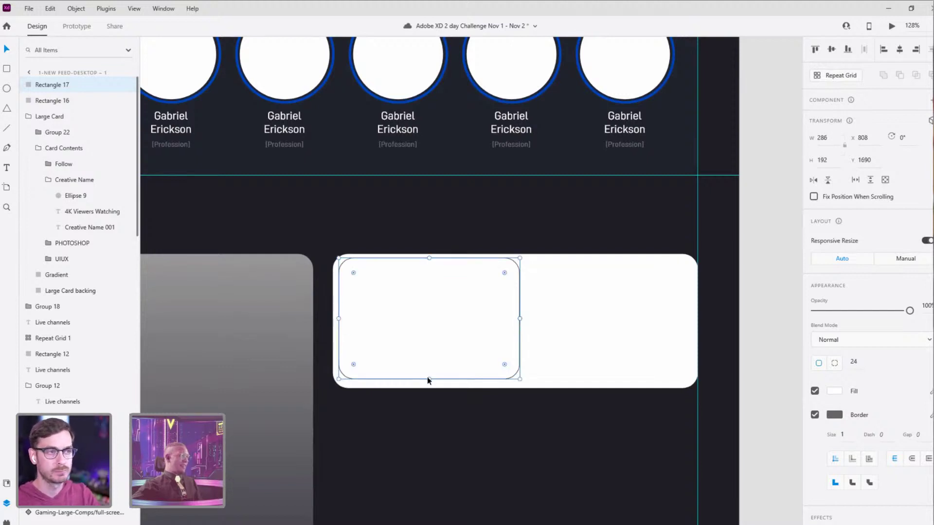
{"action": "left_click_drag", "start_coordinate": [428, 378], "coordinate": [426, 383]}
{"action": "left_click_drag", "start_coordinate": [466, 354], "coordinate": [473, 354]}
Step: Fill the outer white rectangle with the dark colour sampled from the Channels Suggestion panel
{"action": "left_click", "coordinate": [580, 357]}
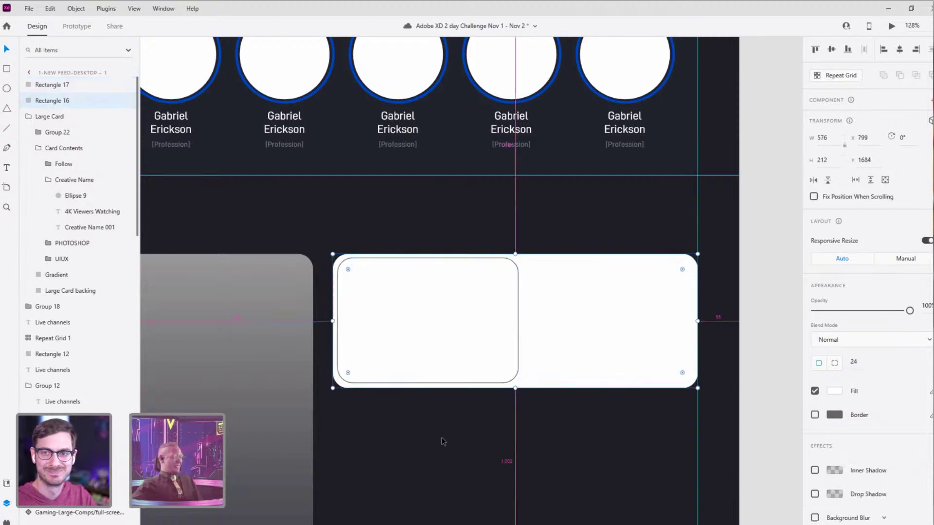
{"action": "scroll", "coordinate": [443, 441], "scroll_direction": "down", "scroll_amount": 5}
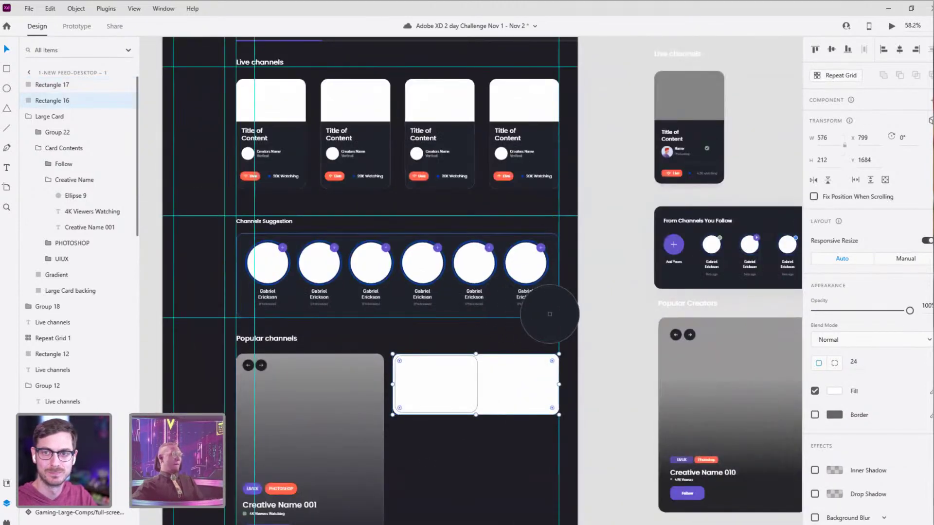
{"action": "left_click", "coordinate": [547, 311]}
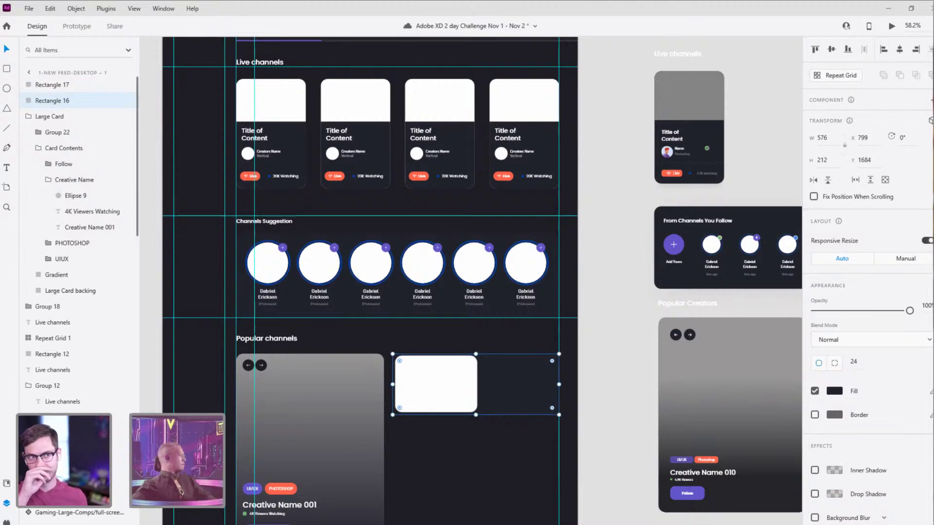
Step: Save the document and select the inner white rectangle of the small card
{"action": "key", "text": "ctrl+s"}
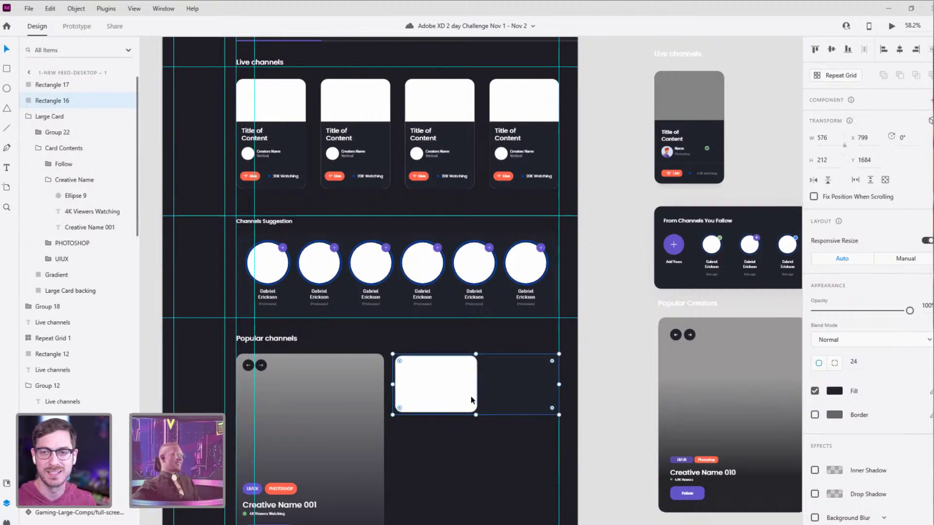
{"action": "left_click", "coordinate": [484, 393]}
{"action": "left_click", "coordinate": [453, 395]}
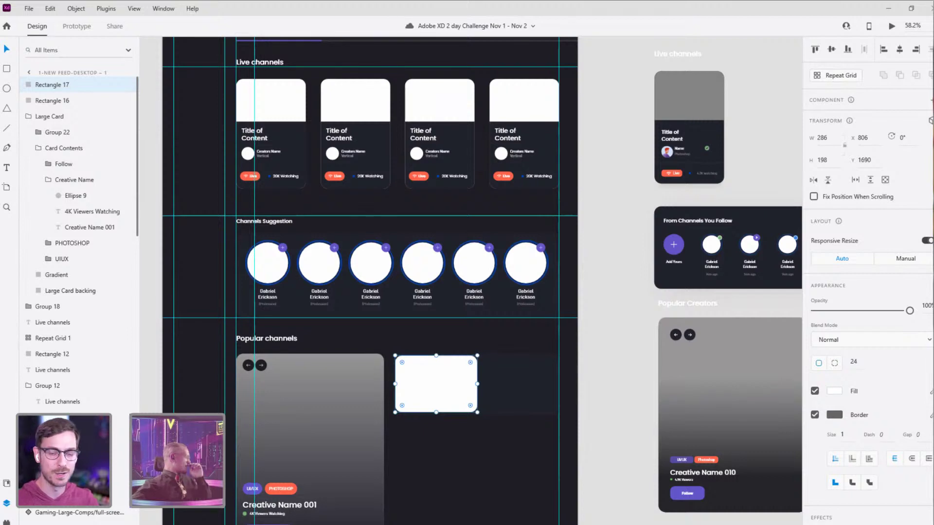
Step: Copy the large card's Creative Name 001 text into the dark area of the small card and set its font size to 18
{"action": "left_click", "coordinate": [599, 351]}
{"action": "left_click_drag", "start_coordinate": [582, 372], "coordinate": [487, 323]}
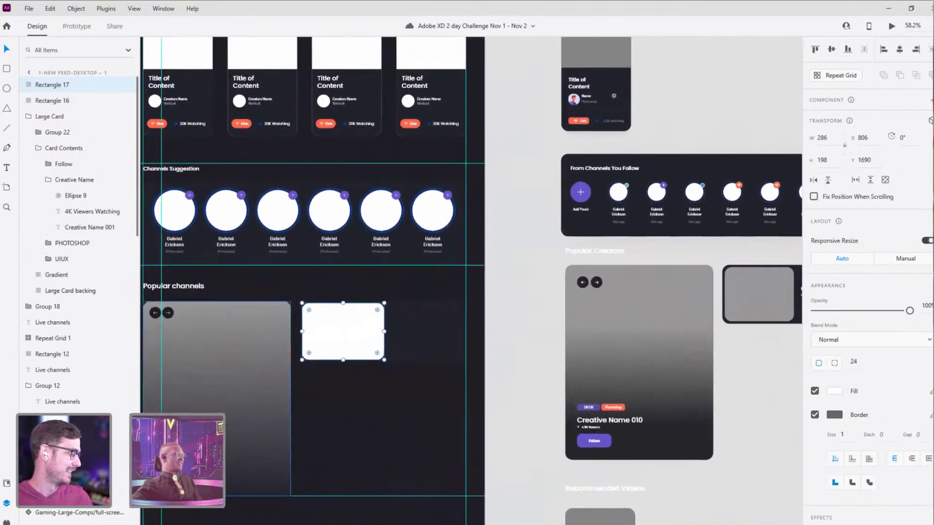
{"action": "left_click", "coordinate": [239, 441]}
{"action": "key", "text": "ctrl+x"}
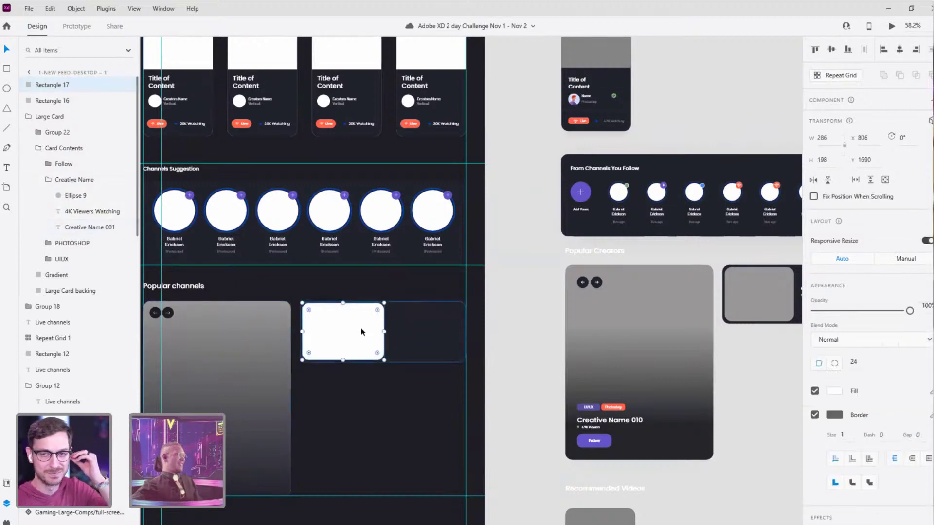
{"action": "key", "text": "ctrl+v"}
{"action": "left_click_drag", "start_coordinate": [233, 445], "coordinate": [426, 332]}
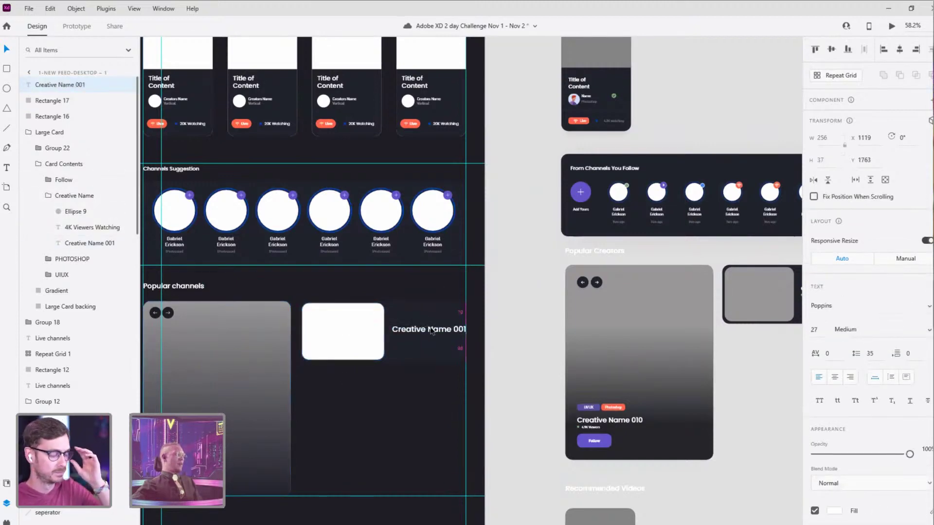
{"action": "scroll", "coordinate": [426, 334], "scroll_direction": "up", "scroll_amount": 3}
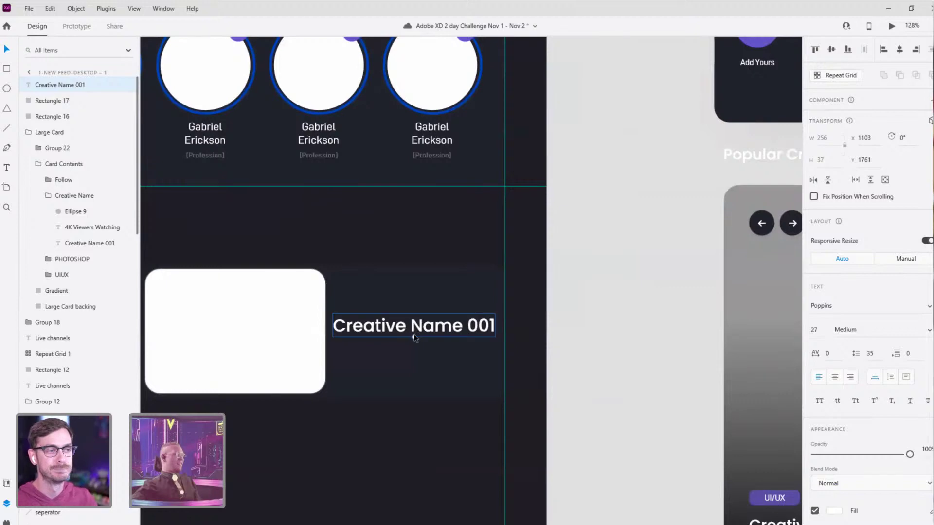
{"action": "type", "text": "18"}
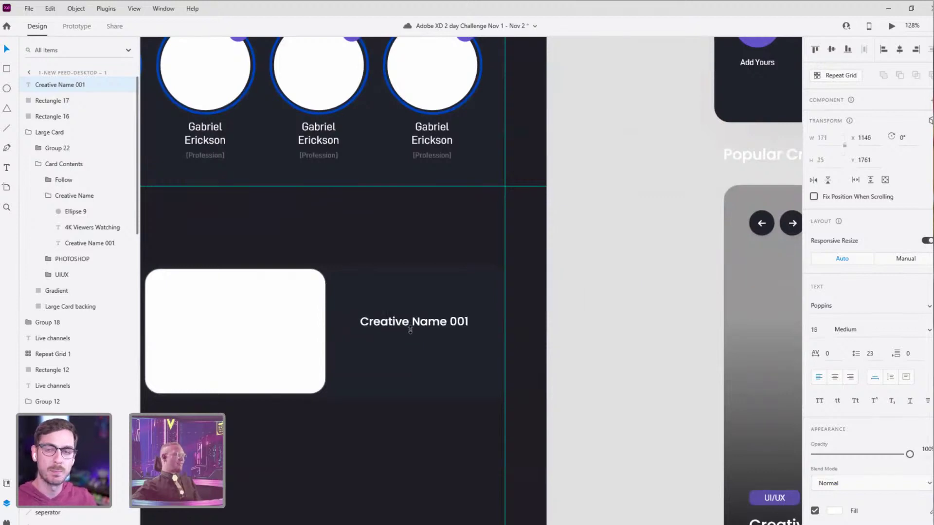
Step: Narrow the small card's inner white rectangle to about 257 px wide, keeping its left edge in place
{"action": "scroll", "coordinate": [455, 327], "scroll_direction": "down", "scroll_amount": 5}
{"action": "left_click", "coordinate": [397, 326]}
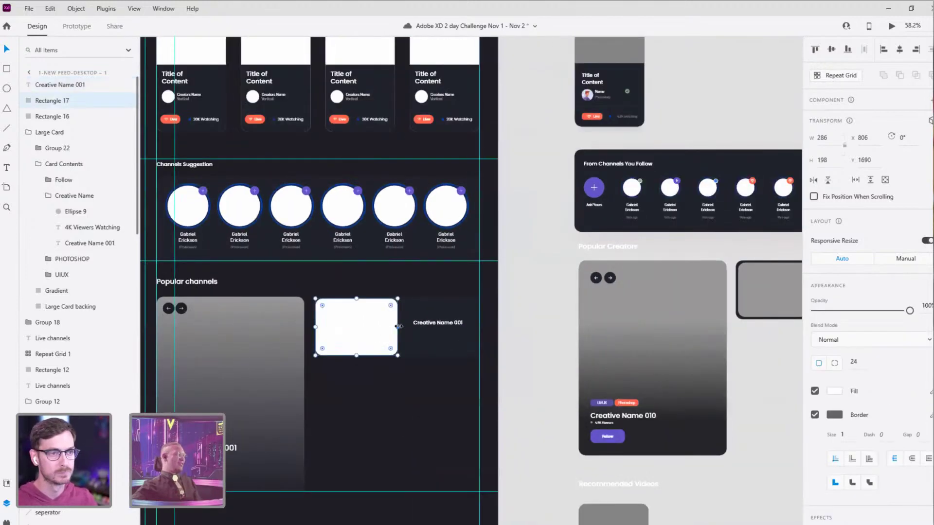
{"action": "left_click_drag", "start_coordinate": [384, 329], "coordinate": [389, 327]}
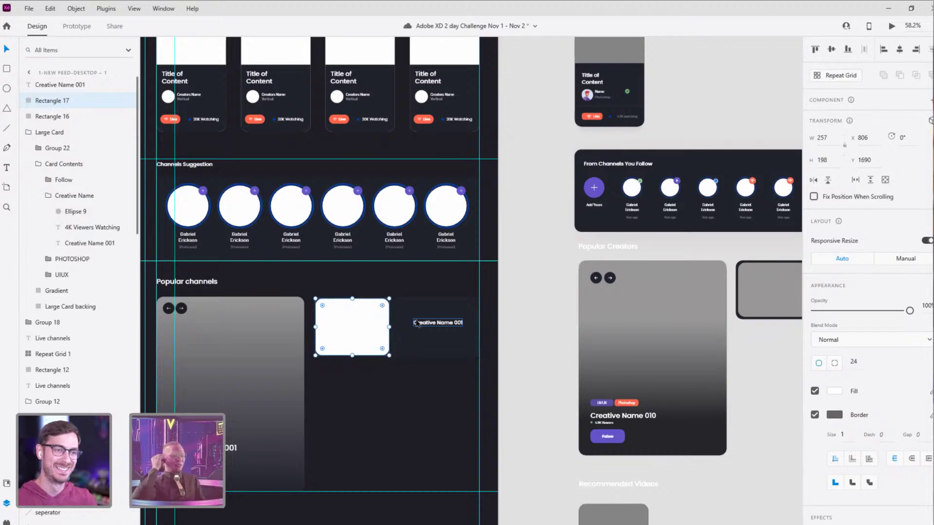
Step: Move the small card's name text up and closer to the white rectangle, enlarging it to font size 21
{"action": "scroll", "coordinate": [416, 323], "scroll_direction": "up", "scroll_amount": 5}
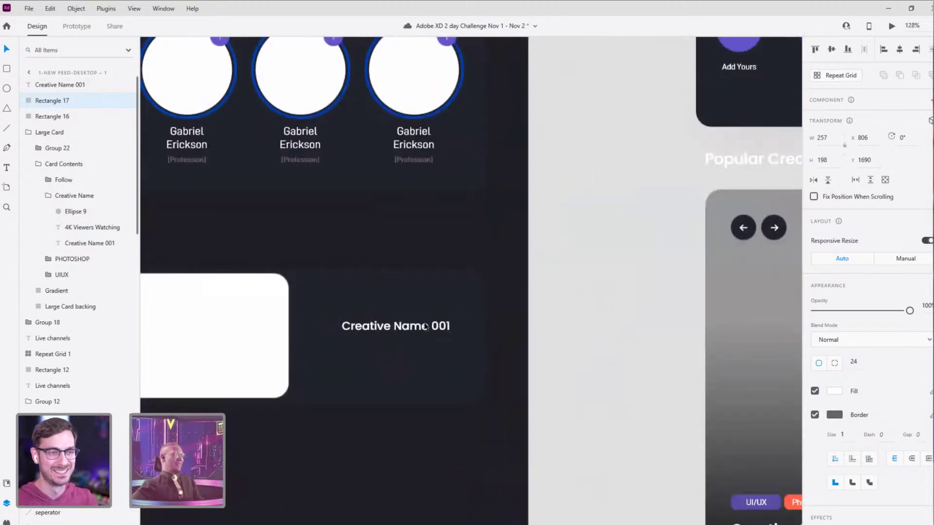
{"action": "left_click_drag", "start_coordinate": [425, 326], "coordinate": [393, 307]}
Step: Copy the 4K Viewers Watching text and its green dot from the large card and place them under the small card's name, left-aligned
{"action": "scroll", "coordinate": [462, 322], "scroll_direction": "down", "scroll_amount": 5}
{"action": "scroll", "coordinate": [393, 308], "scroll_direction": "left", "scroll_amount": 5}
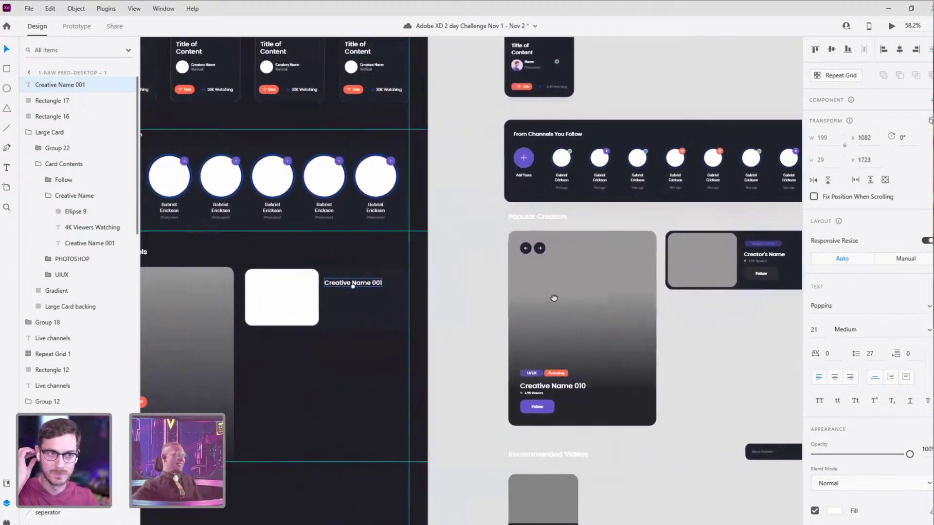
{"action": "scroll", "coordinate": [260, 299], "scroll_direction": "up", "scroll_amount": 8}
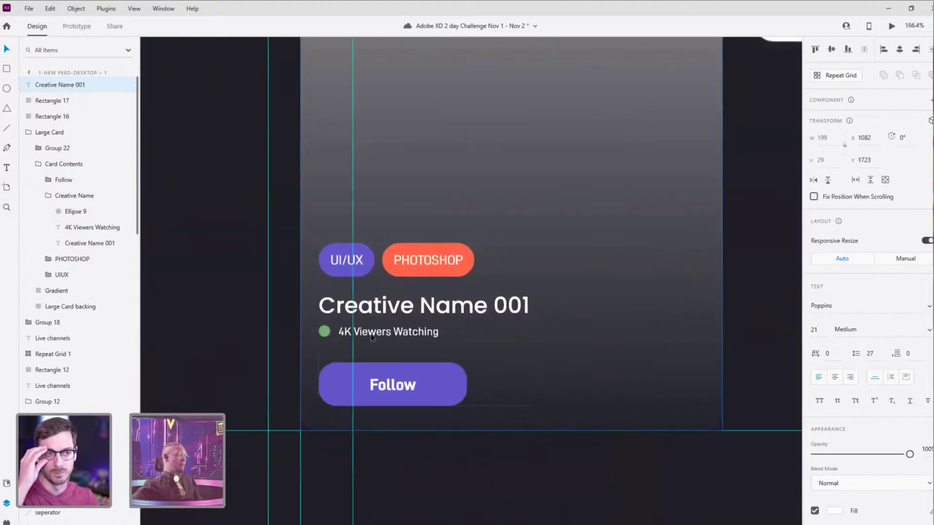
{"action": "left_click", "coordinate": [372, 334]}
{"action": "double_click", "coordinate": [373, 335]}
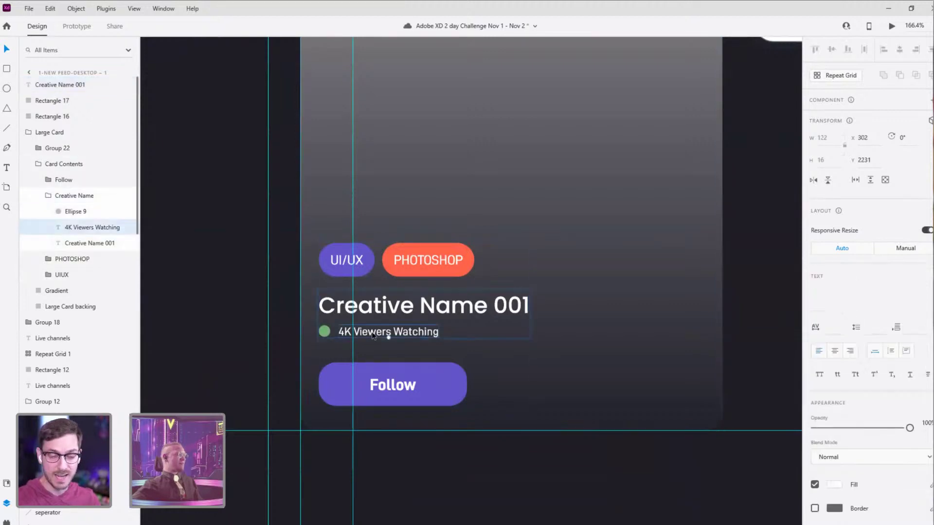
{"action": "left_click", "coordinate": [327, 334], "text": "shift"}
{"action": "scroll", "coordinate": [341, 316], "scroll_direction": "up", "scroll_amount": 10}
{"action": "scroll", "coordinate": [340, 316], "scroll_direction": "right", "scroll_amount": 8}
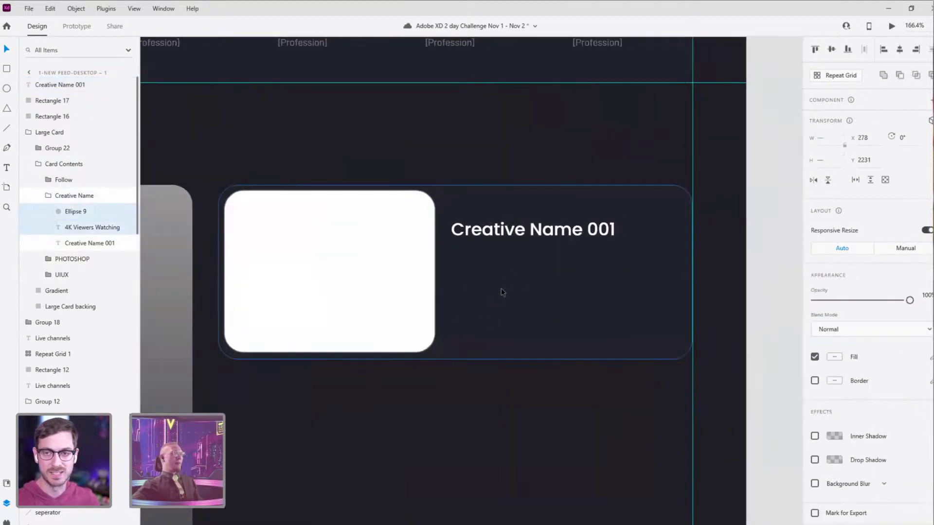
{"action": "left_click", "coordinate": [509, 277]}
{"action": "key", "text": "ctrl+v"}
{"action": "left_click_drag", "start_coordinate": [460, 288], "coordinate": [529, 256]}
Step: Copy the UI/UX tag nested in the large card's contents
{"action": "scroll", "coordinate": [529, 256], "scroll_direction": "down", "scroll_amount": 6}
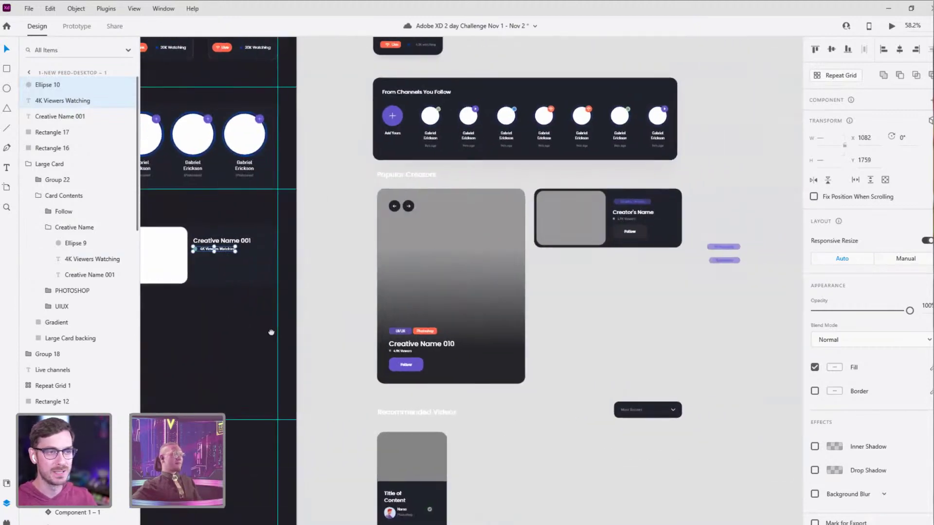
{"action": "left_click_drag", "start_coordinate": [271, 332], "coordinate": [510, 327]}
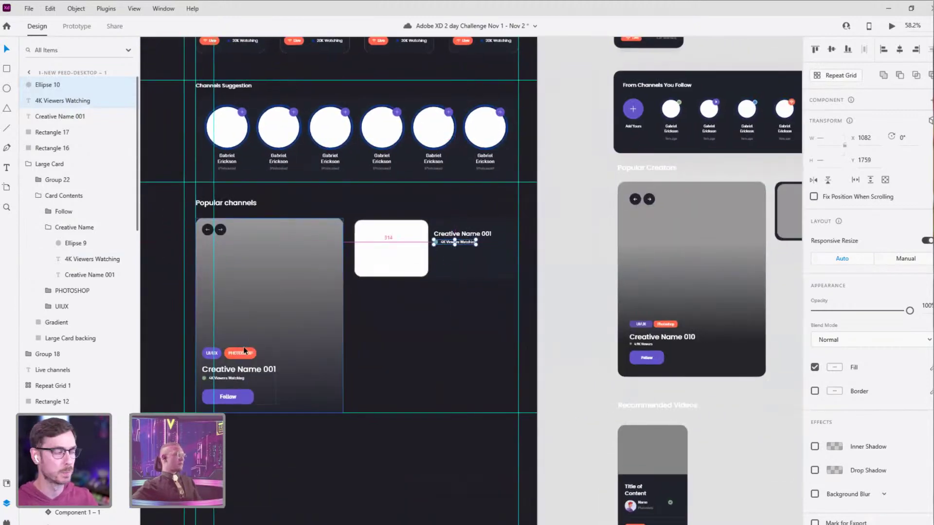
{"action": "scroll", "coordinate": [194, 358], "scroll_direction": "up", "scroll_amount": 3}
{"action": "left_click", "coordinate": [194, 358]}
{"action": "double_click", "coordinate": [177, 357]}
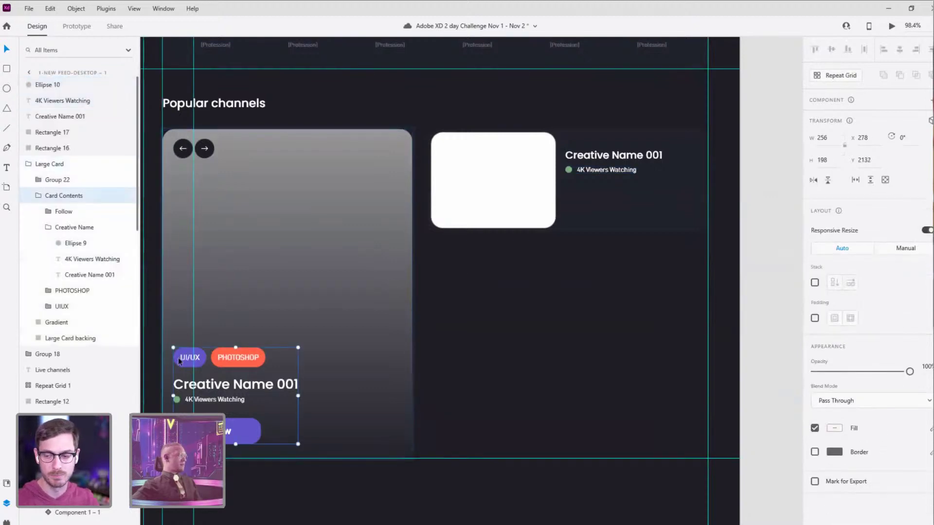
{"action": "double_click", "coordinate": [178, 358]}
Step: Shift the small card's name and viewers line down and paste the UI/UX tag above them, aligned to the name's left edge
{"action": "left_click_drag", "start_coordinate": [521, 187], "coordinate": [437, 244]}
{"action": "scroll", "coordinate": [436, 243], "scroll_direction": "up", "scroll_amount": 4}
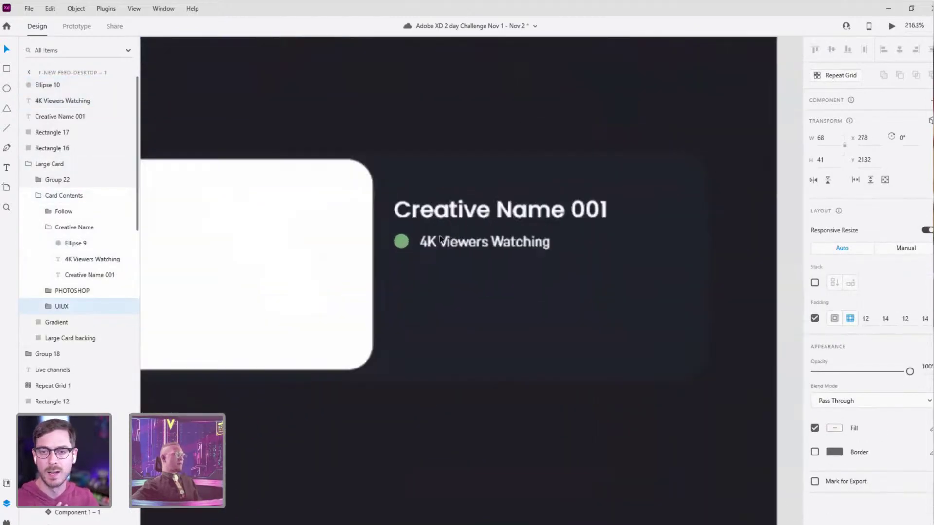
{"action": "left_click", "coordinate": [437, 243]}
{"action": "left_click", "coordinate": [403, 244], "text": "shift"}
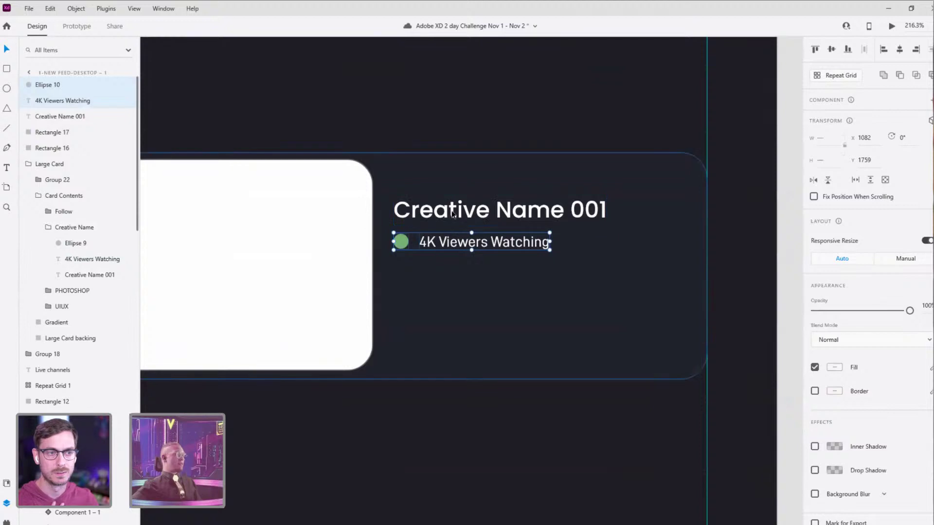
{"action": "left_click", "coordinate": [446, 221], "text": "shift"}
{"action": "left_click_drag", "start_coordinate": [446, 232], "coordinate": [418, 223]}
{"action": "key", "text": "ctrl+v"}
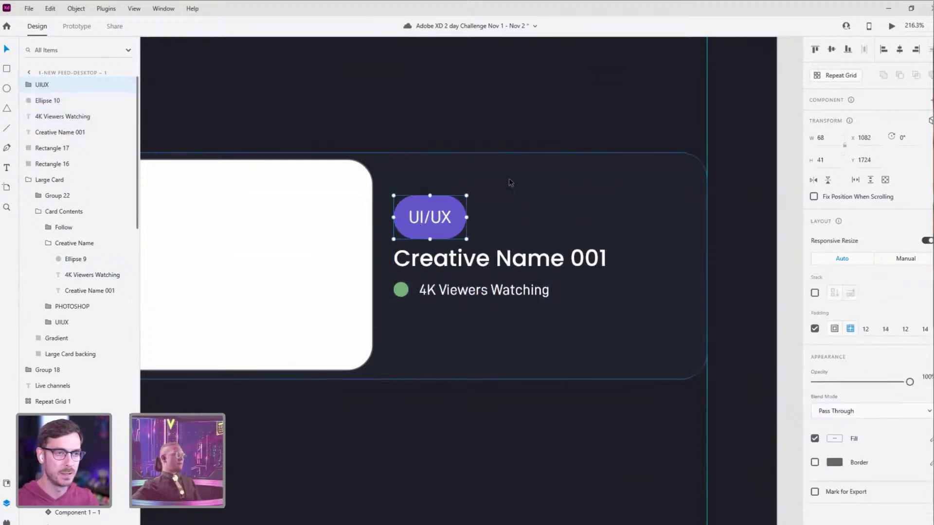
Step: Group the small card's green dot with the viewers text, and group that pair with the Creative Name 001 text
{"action": "left_click", "coordinate": [509, 178]}
{"action": "scroll", "coordinate": [547, 233], "scroll_direction": "down", "scroll_amount": 4}
{"action": "scroll", "coordinate": [547, 234], "scroll_direction": "right", "scroll_amount": 5}
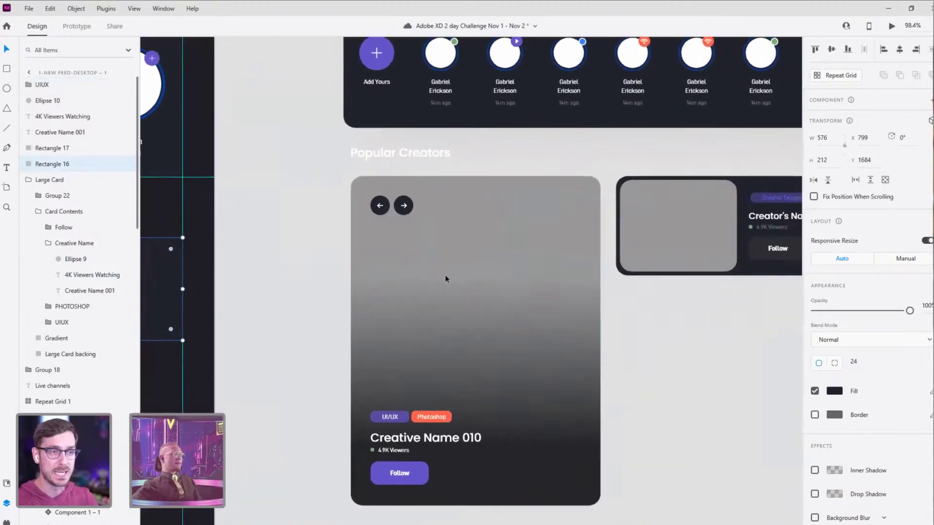
{"action": "scroll", "coordinate": [534, 271], "scroll_direction": "left", "scroll_amount": 5}
{"action": "scroll", "coordinate": [533, 271], "scroll_direction": "up", "scroll_amount": 4}
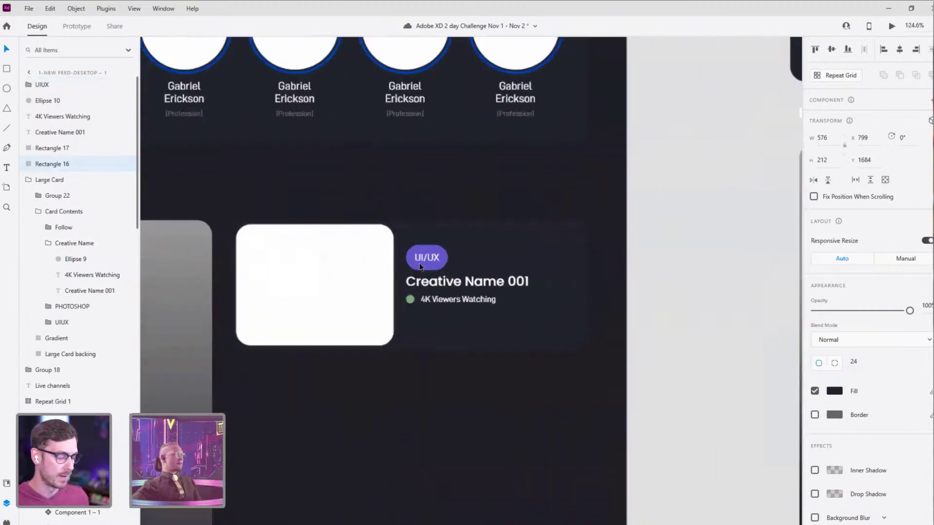
{"action": "left_click", "coordinate": [420, 287]}
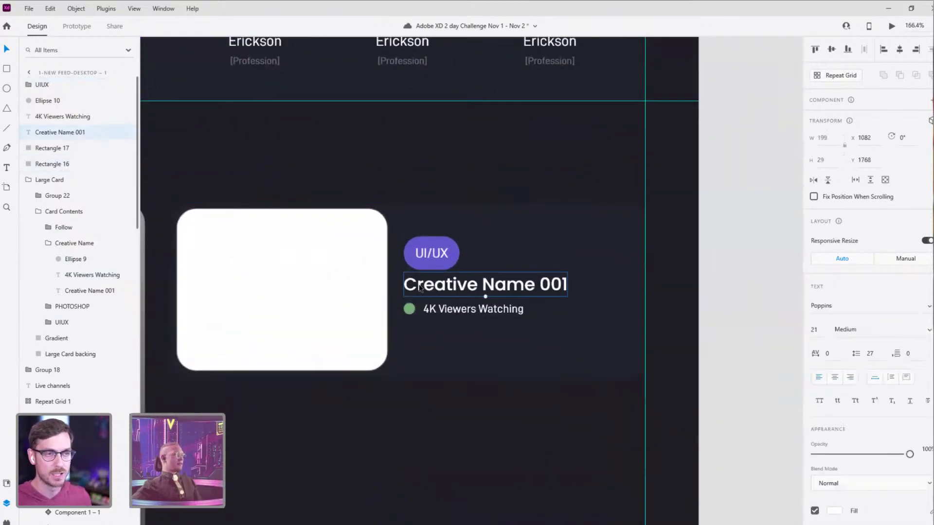
{"action": "left_click", "coordinate": [429, 313], "text": "shift"}
{"action": "left_click", "coordinate": [410, 309], "text": "shift"}
{"action": "key", "text": "ctrl+g"}
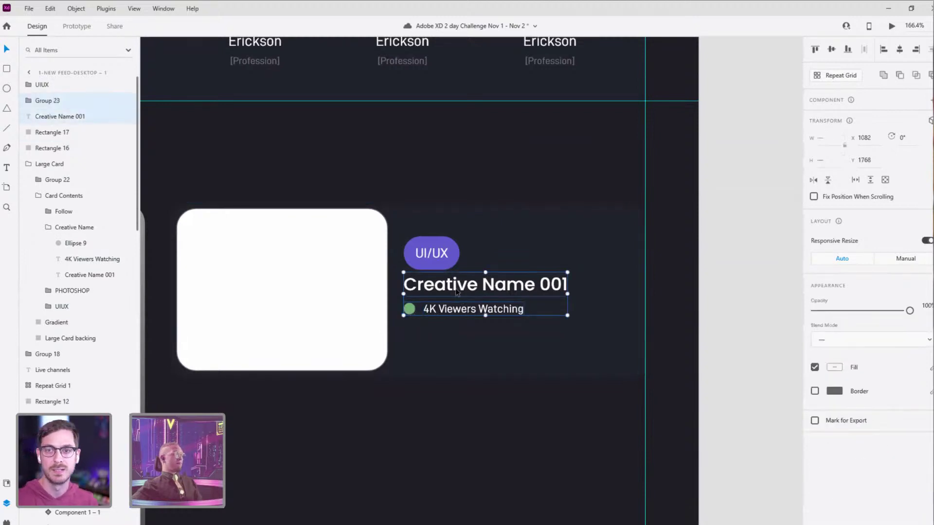
Step: Raise the small card's UI/UX tag to about Y 1721, keeping it aligned with the name's left edge
{"action": "left_click", "coordinate": [439, 254]}
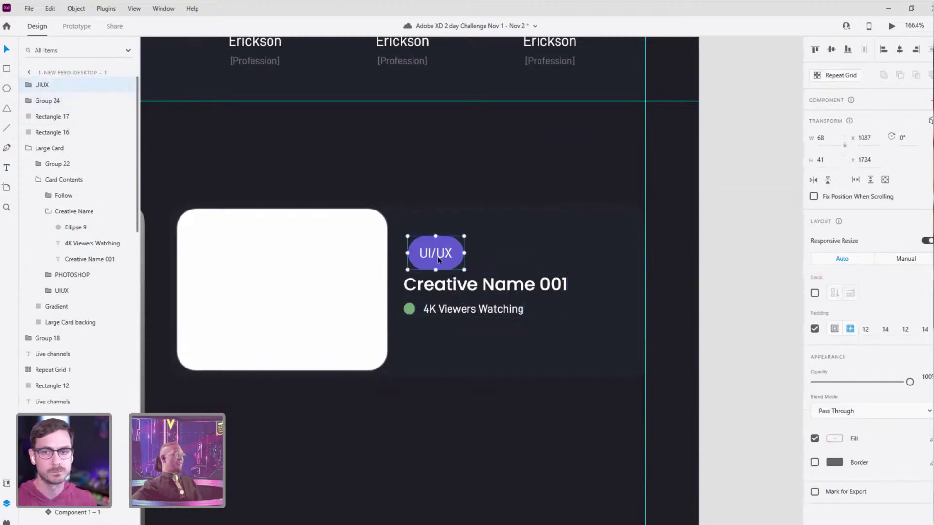
{"action": "left_click_drag", "start_coordinate": [438, 261], "coordinate": [435, 254]}
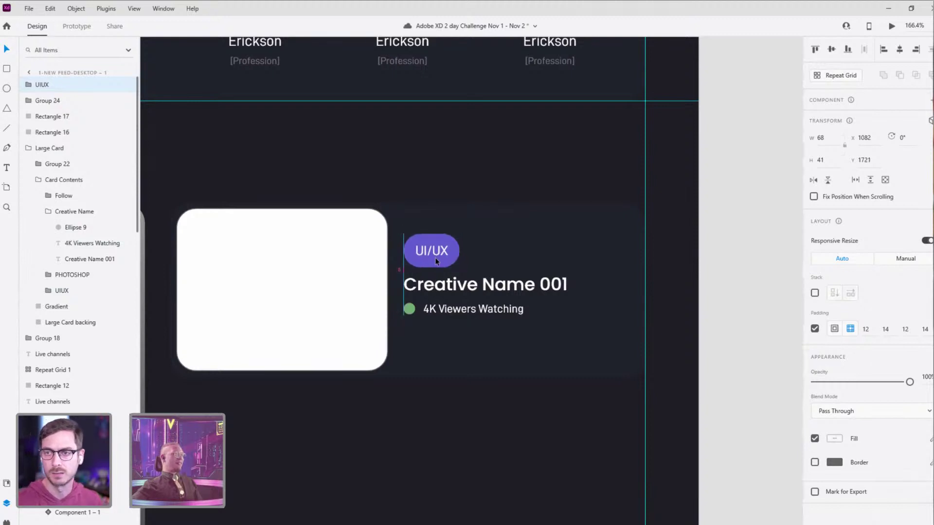
Step: Group the UI/UX tag with the name and viewers group and move the block right to about X 1101
{"action": "left_click", "coordinate": [450, 289], "text": "shift"}
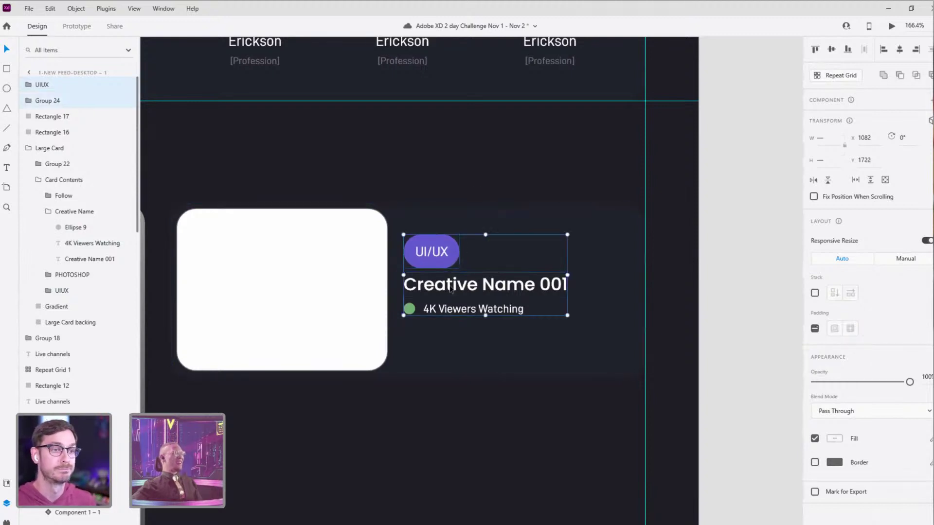
{"action": "key", "text": "ctrl+g"}
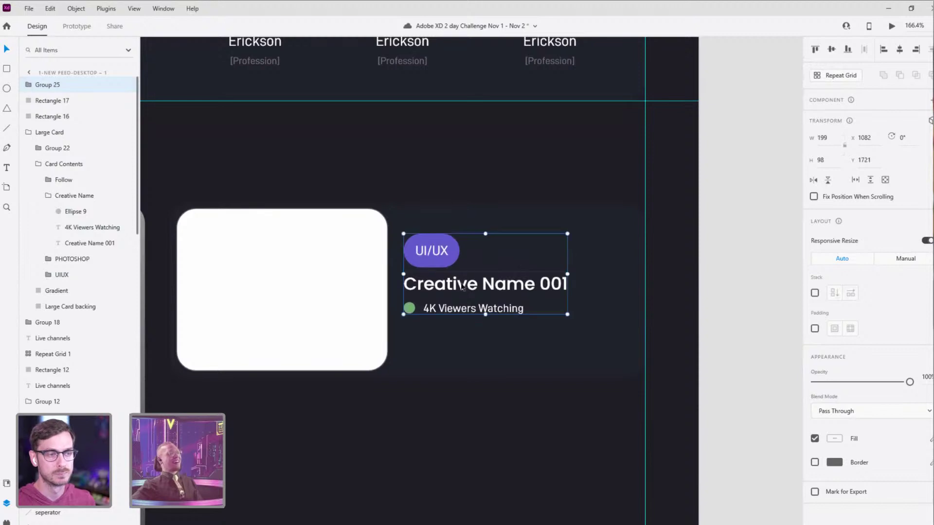
{"action": "mouse_move", "coordinate": [458, 285]}
{"action": "left_mouse_down"}
{"action": "mouse_move", "coordinate": [473, 287]}
{"action": "mouse_move", "coordinate": [465, 287]}
{"action": "left_mouse_up"}
Step: Examine the small card's background, text group and white rectangle in the feed layout beside the Popular Creators reference
{"action": "scroll", "coordinate": [501, 275], "scroll_direction": "down", "scroll_amount": 4}
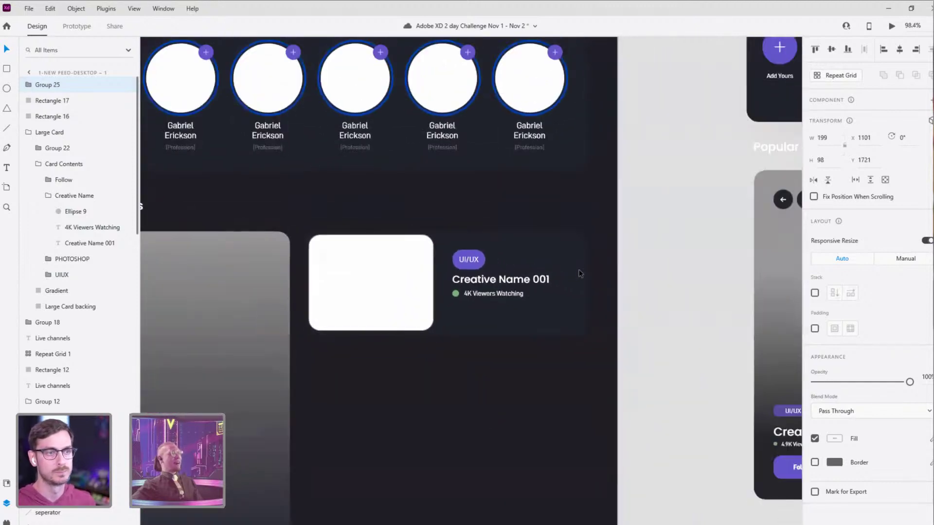
{"action": "left_click", "coordinate": [578, 272]}
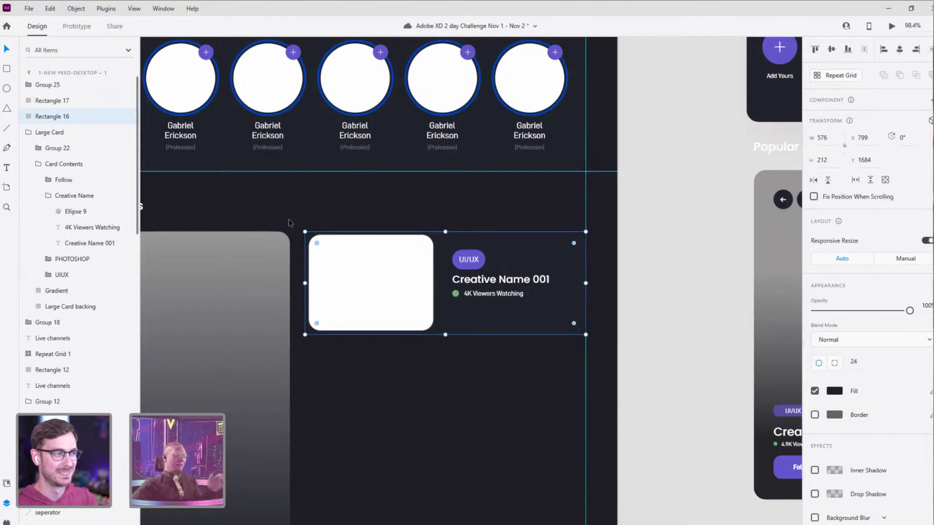
{"action": "left_click", "coordinate": [482, 279]}
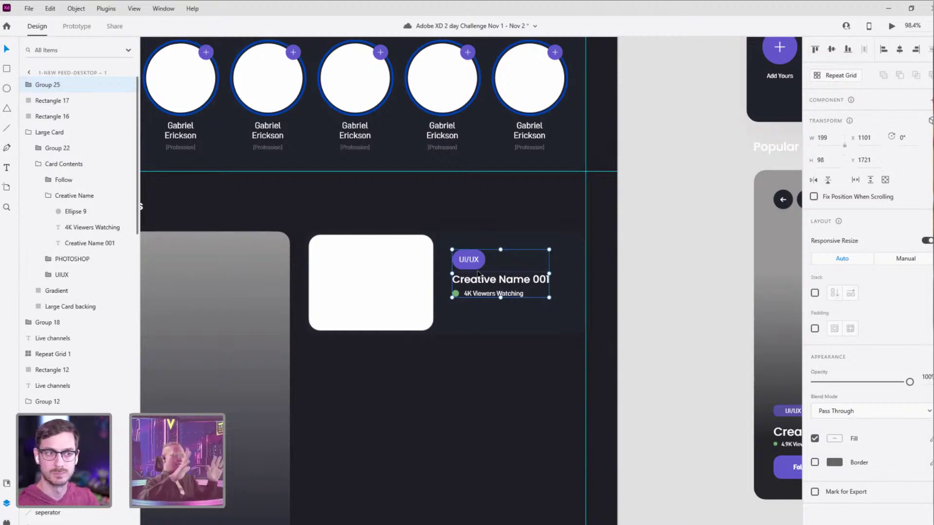
{"action": "left_click", "coordinate": [526, 208]}
{"action": "scroll", "coordinate": [506, 243], "scroll_direction": "down", "scroll_amount": 5}
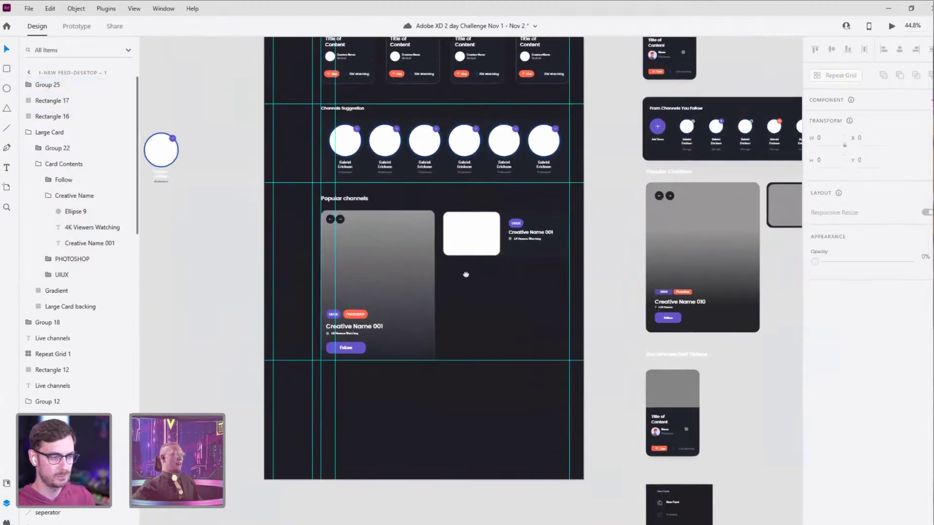
{"action": "left_click_drag", "start_coordinate": [465, 275], "coordinate": [461, 366]}
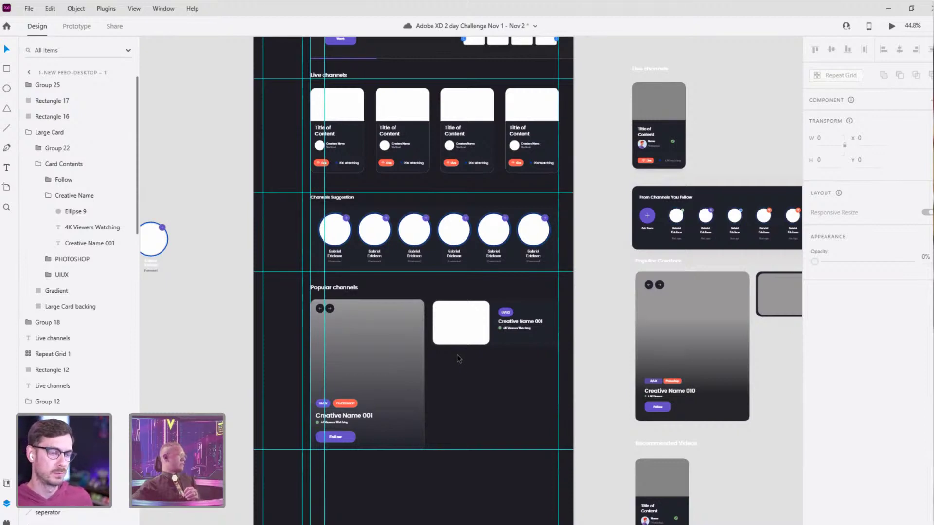
{"action": "left_click", "coordinate": [467, 331]}
{"action": "scroll", "coordinate": [509, 338], "scroll_direction": "up", "scroll_amount": 5}
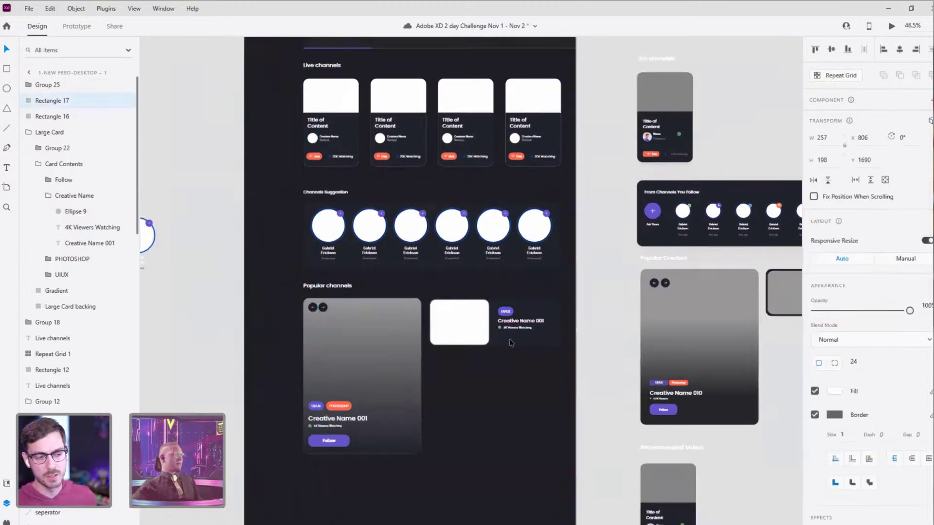
{"action": "left_click_drag", "start_coordinate": [574, 361], "coordinate": [548, 306]}
{"action": "scroll", "coordinate": [426, 373], "scroll_direction": "down", "scroll_amount": 2}
{"action": "left_click", "coordinate": [398, 316]}
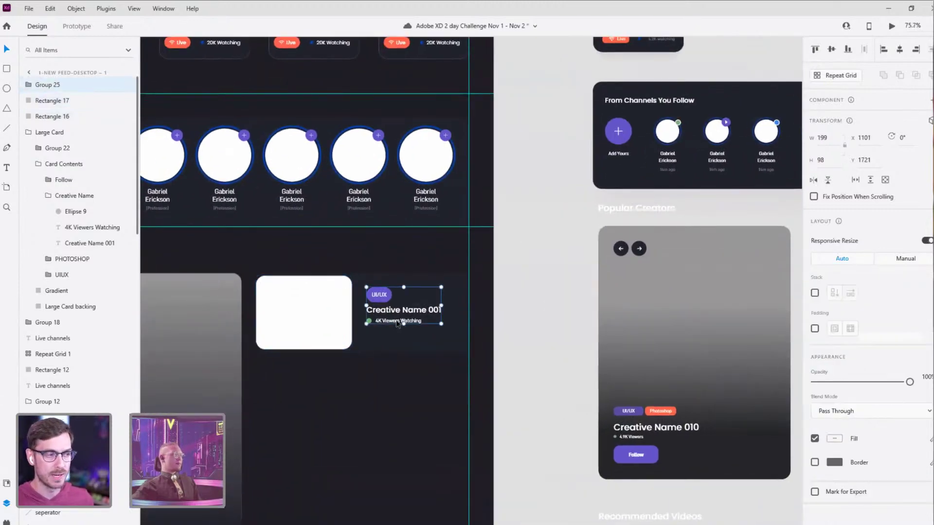
Step: Set the large card's Follow label to D-DIN DIN Bold, size 16, and compare it with the featured stream's Watch label
{"action": "left_click_drag", "start_coordinate": [538, 336], "coordinate": [398, 341]}
{"action": "scroll", "coordinate": [399, 340], "scroll_direction": "left", "scroll_amount": 8}
{"action": "scroll", "coordinate": [398, 340], "scroll_direction": "down", "scroll_amount": 3}
{"action": "left_click", "coordinate": [407, 349]}
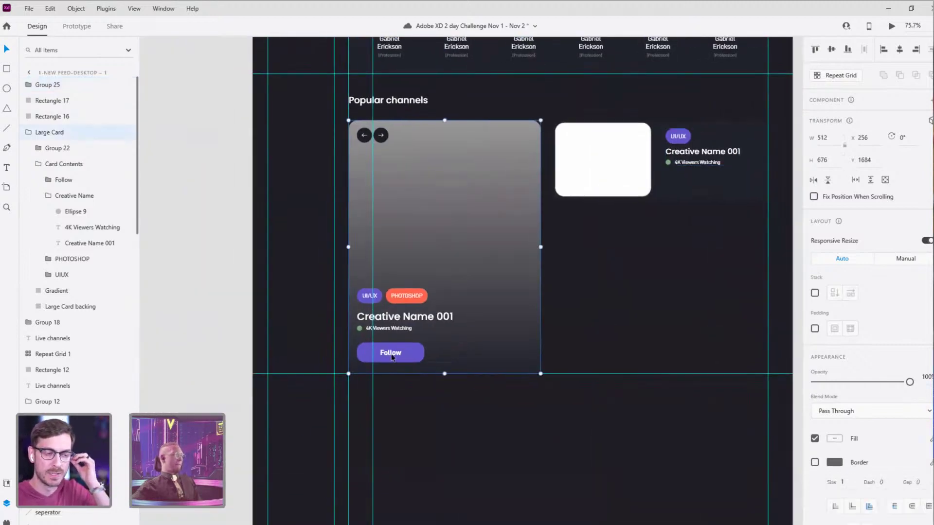
{"action": "double_click", "coordinate": [394, 357]}
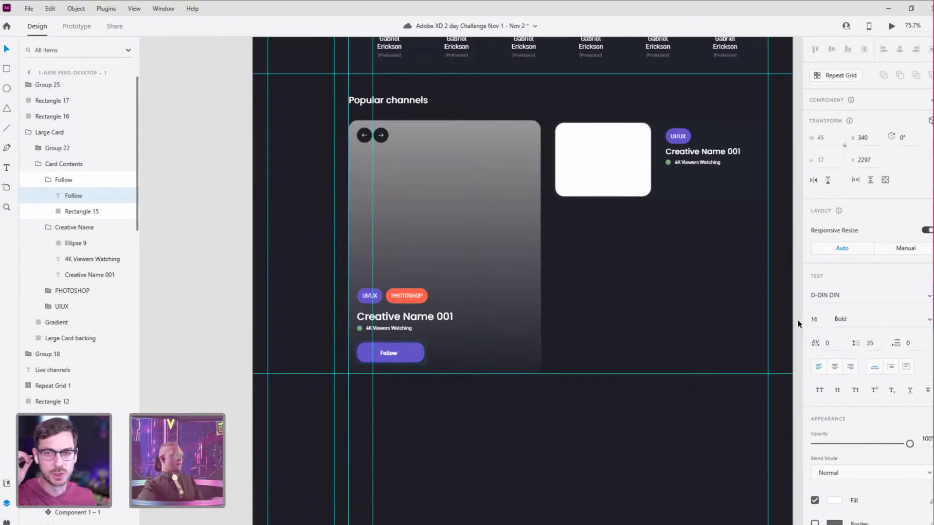
{"action": "left_click", "coordinate": [624, 340]}
{"action": "scroll", "coordinate": [398, 355], "scroll_direction": "up", "scroll_amount": 10}
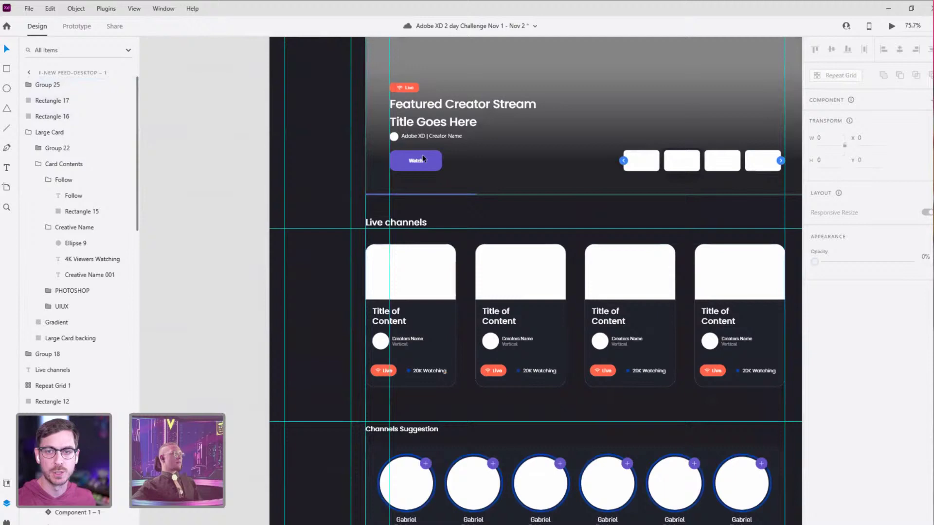
{"action": "double_click", "coordinate": [423, 158]}
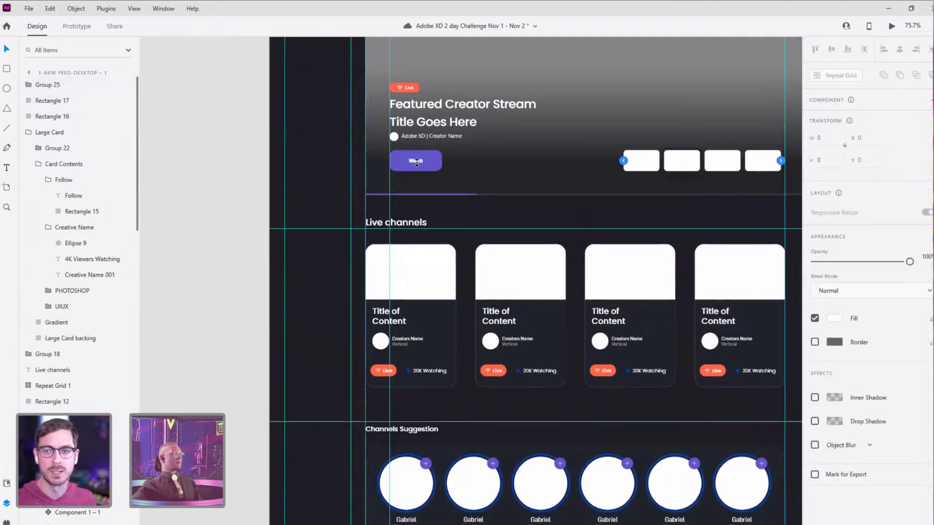
{"action": "scroll", "coordinate": [565, 372], "scroll_direction": "down", "scroll_amount": 9}
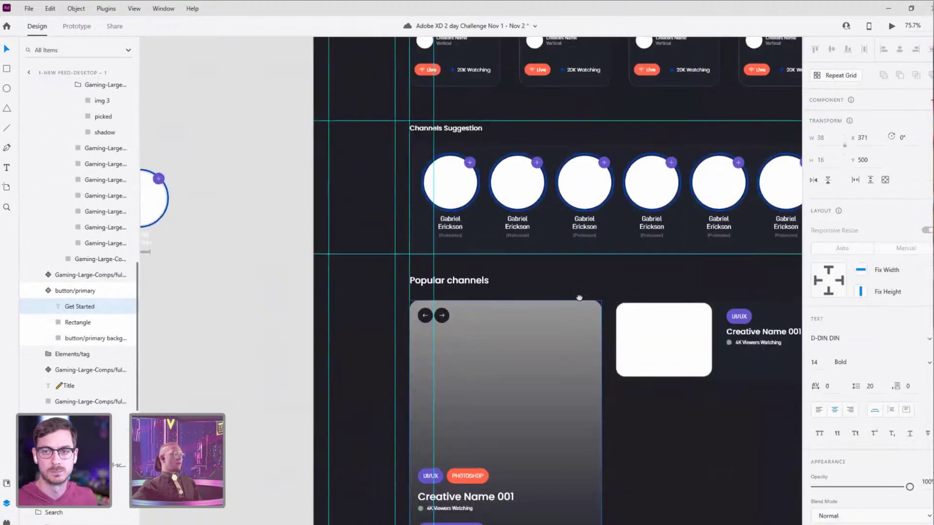
Step: Centre the Follow label within its purple button on the large card
{"action": "left_click", "coordinate": [474, 411]}
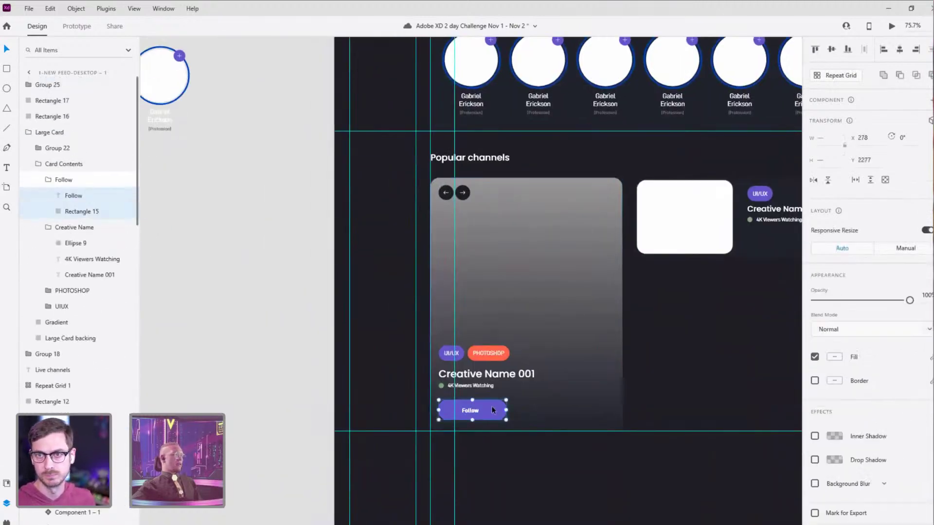
{"action": "left_click", "coordinate": [836, 50]}
{"action": "left_click", "coordinate": [465, 428]}
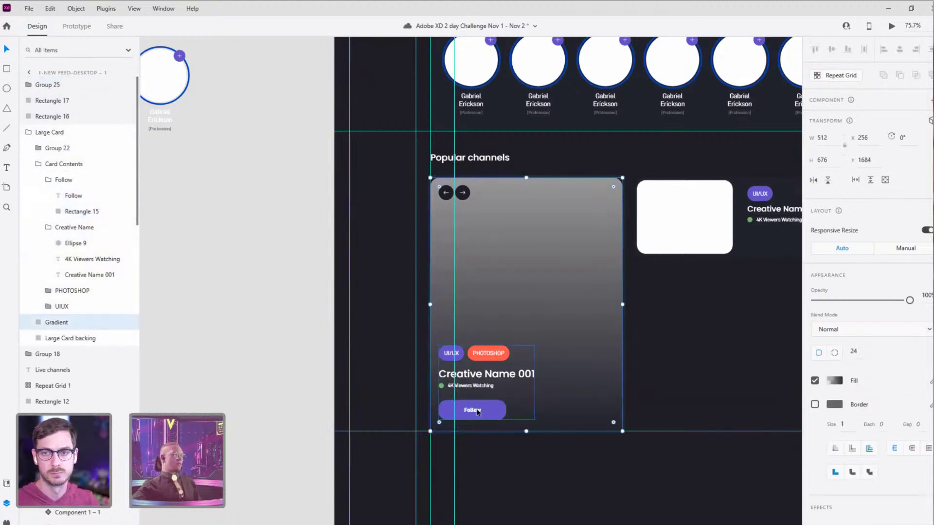
Step: Copy the large card's Follow button to the small card, below the viewers text at about X 1101, Y 1823
{"action": "key", "text": "Tab"}
{"action": "left_click", "coordinate": [477, 412]}
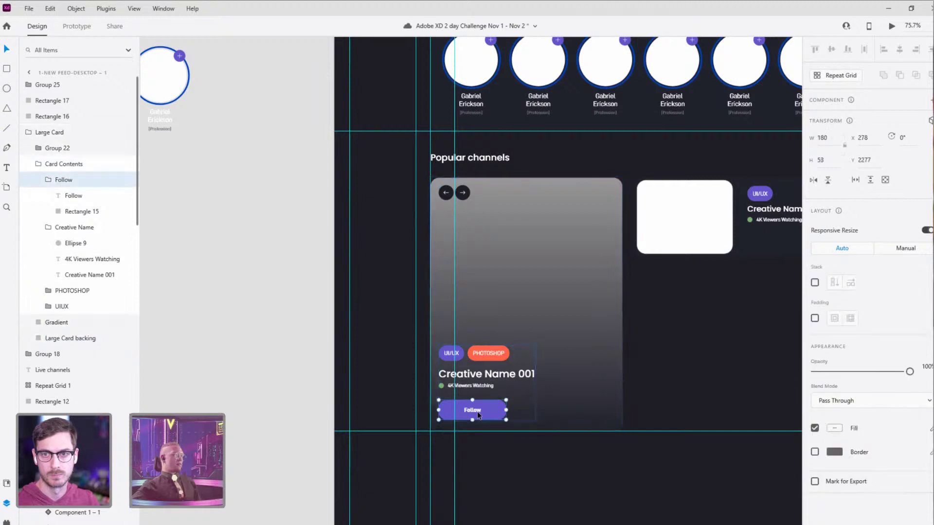
{"action": "scroll", "coordinate": [552, 259], "scroll_direction": "right", "scroll_amount": 5}
{"action": "key", "text": "ctrl+v"}
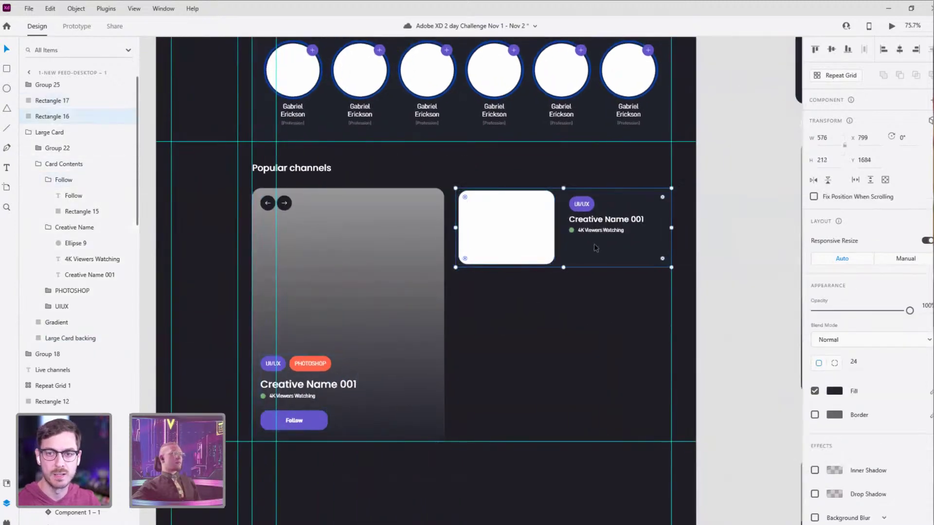
{"action": "left_click_drag", "start_coordinate": [316, 421], "coordinate": [606, 258]}
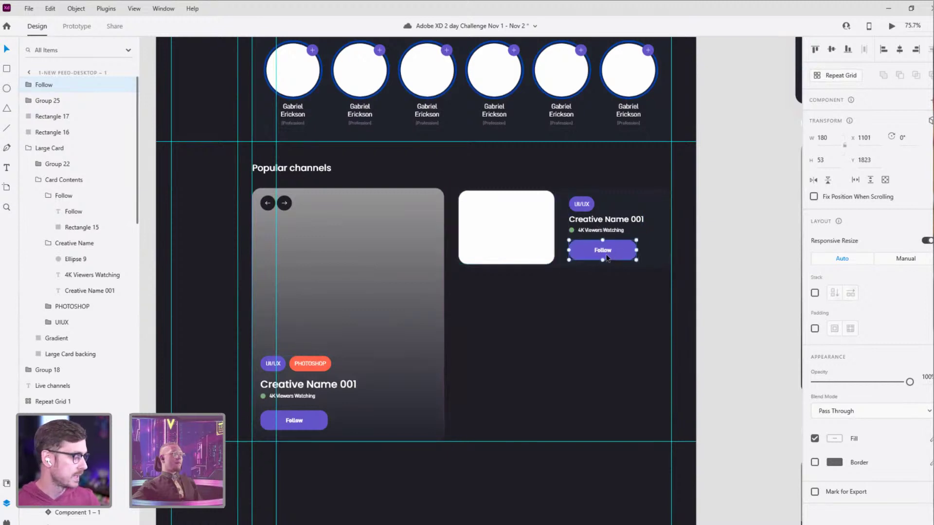
Step: Change the small card's Follow button fill to the saved dark grey swatch
{"action": "scroll", "coordinate": [605, 258], "scroll_direction": "up", "scroll_amount": 5}
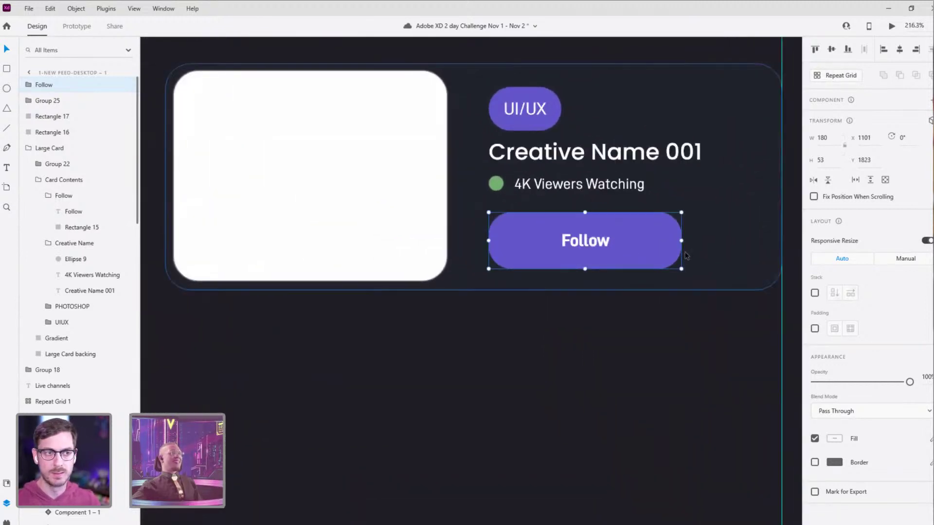
{"action": "double_click", "coordinate": [638, 243]}
{"action": "left_click", "coordinate": [837, 382]}
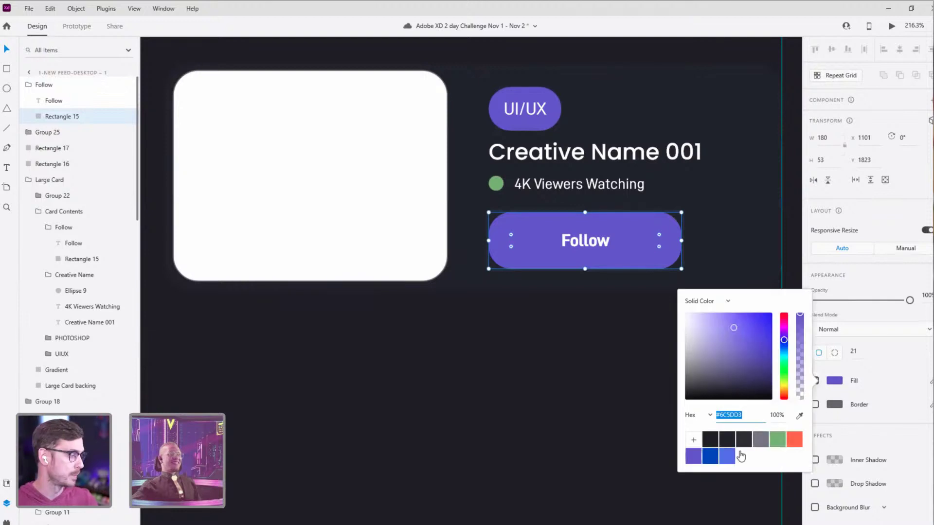
{"action": "left_click", "coordinate": [743, 441]}
{"action": "left_click", "coordinate": [757, 445]}
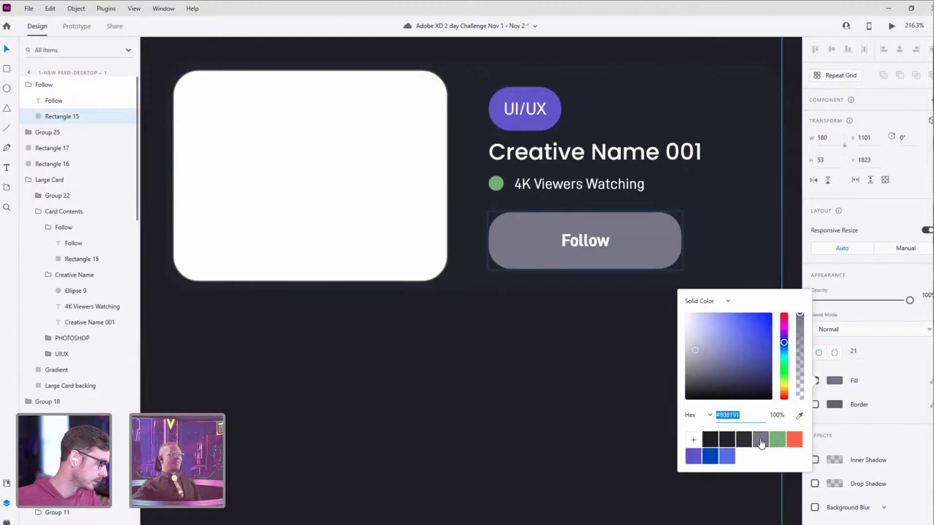
{"action": "left_click", "coordinate": [744, 445]}
{"action": "left_click", "coordinate": [520, 384]}
Step: Narrow the small card's Follow button to about 127 wide, keeping its left edge aligned with the name
{"action": "scroll", "coordinate": [530, 379], "scroll_direction": "down", "scroll_amount": 5}
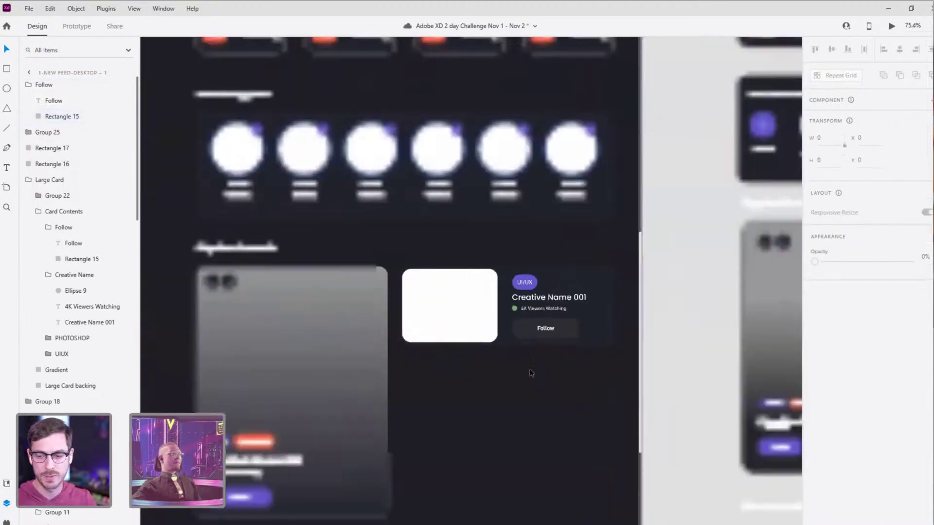
{"action": "left_click_drag", "start_coordinate": [631, 393], "coordinate": [460, 321]}
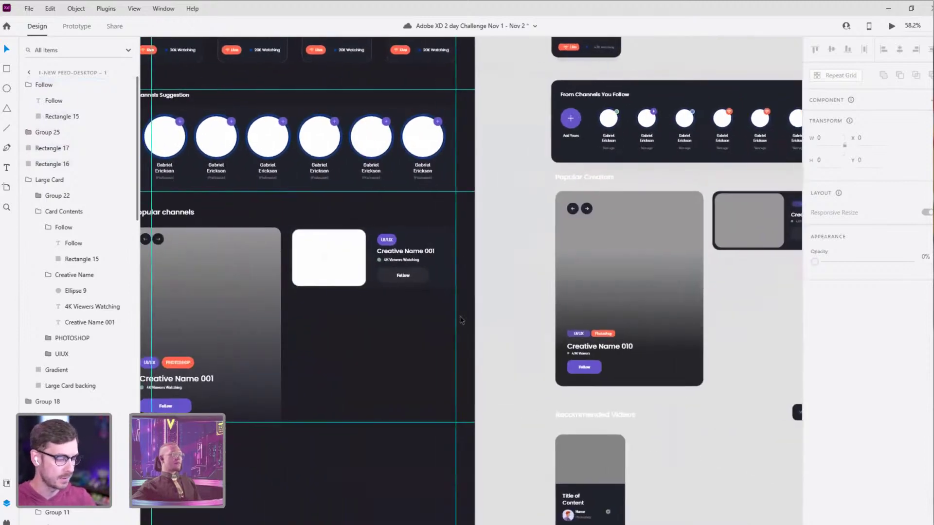
{"action": "scroll", "coordinate": [459, 282], "scroll_direction": "up", "scroll_amount": 3}
{"action": "scroll", "coordinate": [459, 280], "scroll_direction": "up", "scroll_amount": 2}
{"action": "left_click", "coordinate": [500, 264]}
{"action": "left_click_drag", "start_coordinate": [518, 266], "coordinate": [492, 265]}
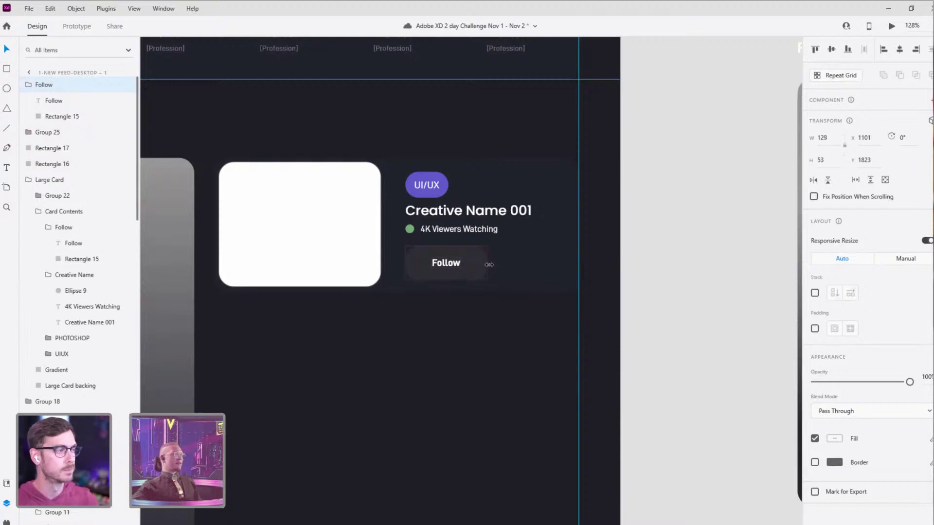
{"action": "left_click", "coordinate": [492, 319]}
Step: Raise the small card's Follow button slightly and group it with the tag, name and viewers block
{"action": "scroll", "coordinate": [490, 317], "scroll_direction": "down", "scroll_amount": 3}
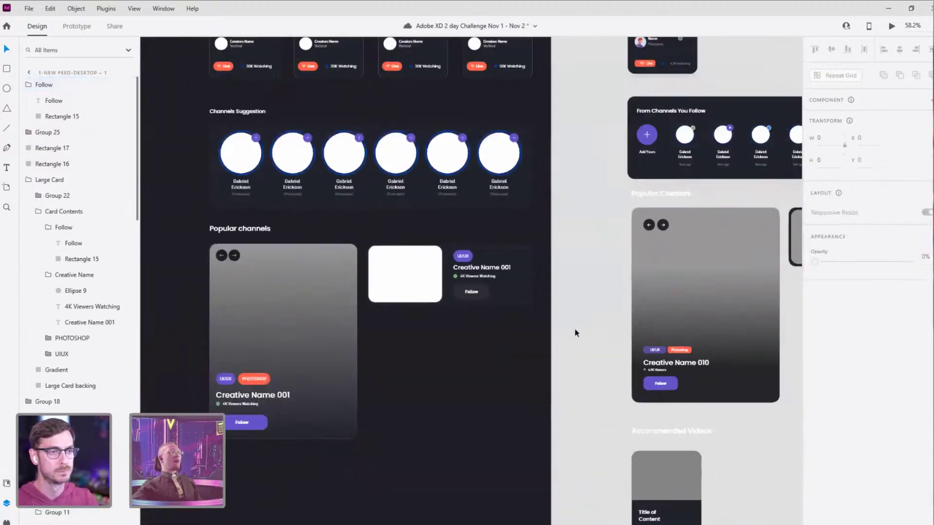
{"action": "left_click", "coordinate": [467, 293]}
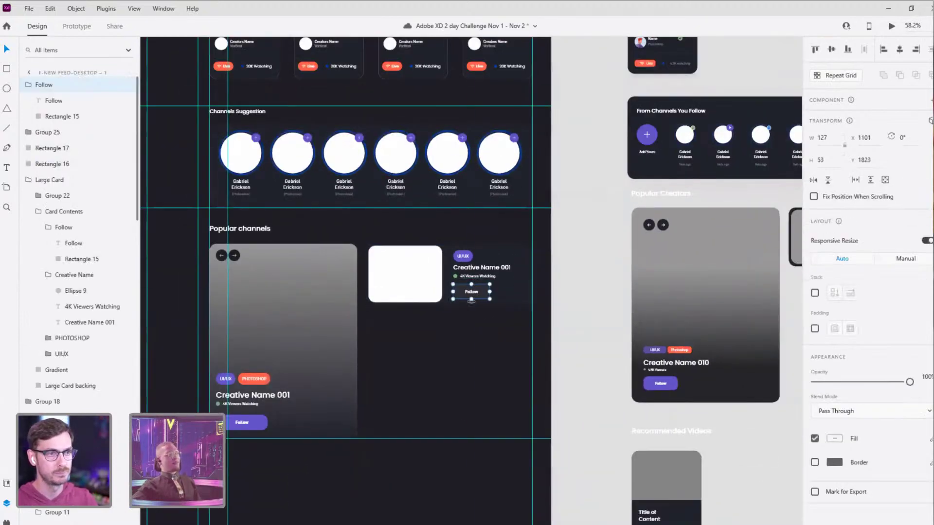
{"action": "scroll", "coordinate": [463, 303], "scroll_direction": "up", "scroll_amount": 2}
{"action": "scroll", "coordinate": [463, 303], "scroll_direction": "up", "scroll_amount": 2}
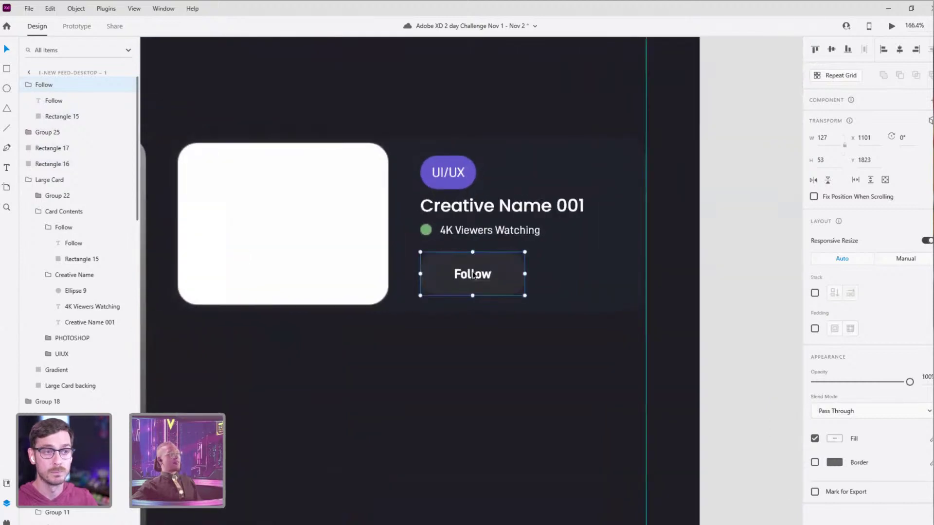
{"action": "left_click_drag", "start_coordinate": [472, 273], "coordinate": [472, 270]}
{"action": "left_click", "coordinate": [478, 228], "text": "shift"}
{"action": "key", "text": "ctrl+g"}
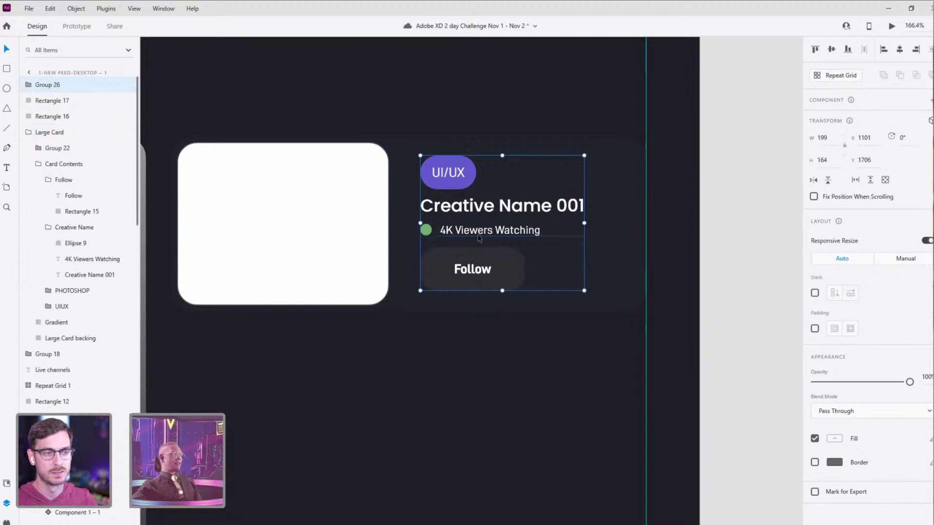
Step: Reposition the small card's grouped text and button block to about X 1087, Y 1707
{"action": "left_click_drag", "start_coordinate": [481, 233], "coordinate": [481, 234]}
{"action": "scroll", "coordinate": [530, 243], "scroll_direction": "down", "scroll_amount": 5}
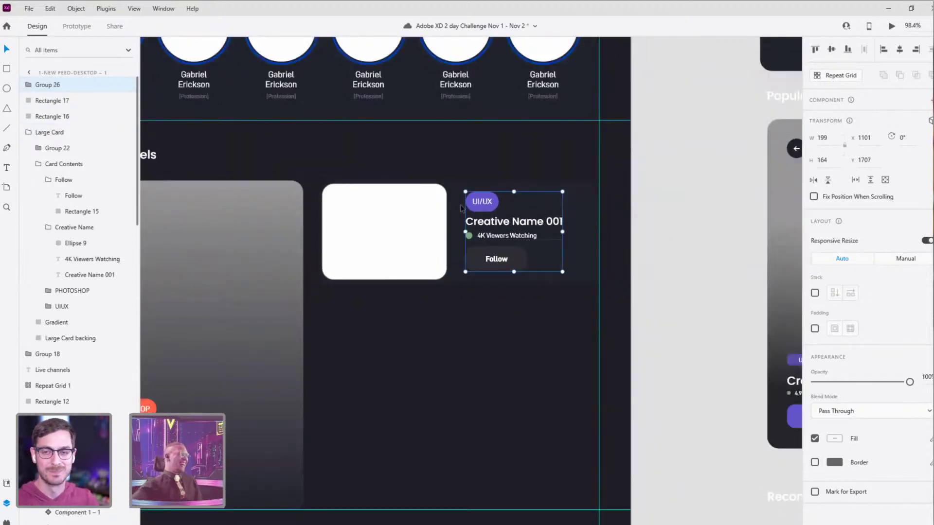
{"action": "left_click", "coordinate": [419, 224]}
{"action": "left_click_drag", "start_coordinate": [485, 206], "coordinate": [488, 205]}
{"action": "left_click_drag", "start_coordinate": [612, 228], "coordinate": [242, 314]}
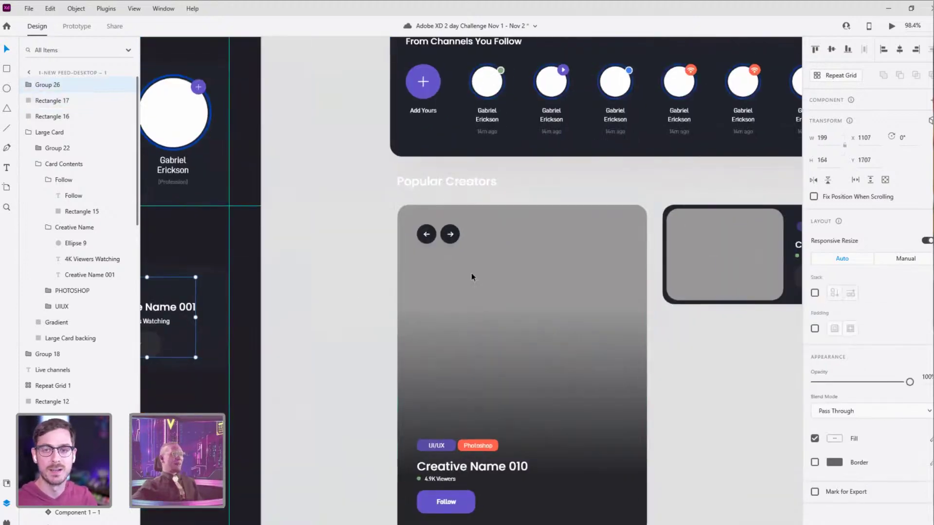
{"action": "left_click_drag", "start_coordinate": [444, 269], "coordinate": [797, 205]}
{"action": "left_click_drag", "start_coordinate": [480, 266], "coordinate": [471, 267]}
{"action": "left_click", "coordinate": [573, 232]}
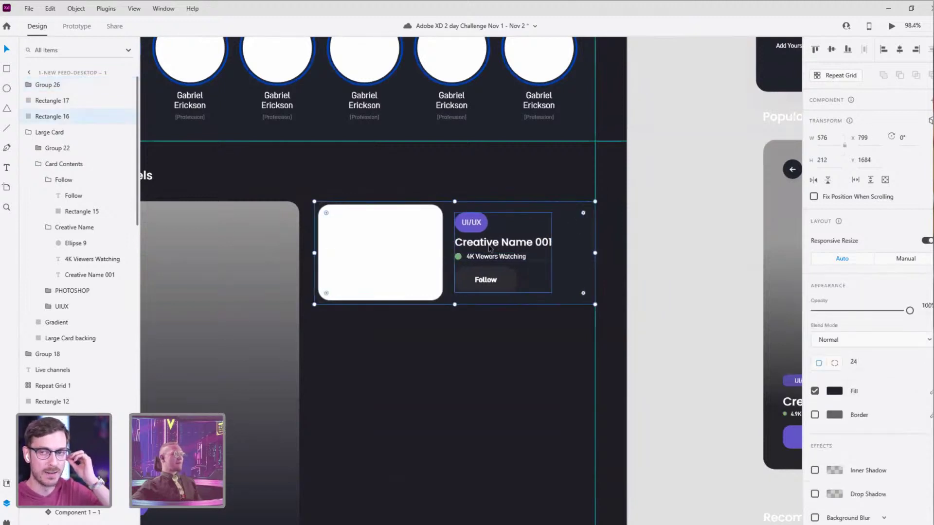
Step: Rename the small card's white rectangle layer as Asset holder
{"action": "left_click", "coordinate": [397, 247]}
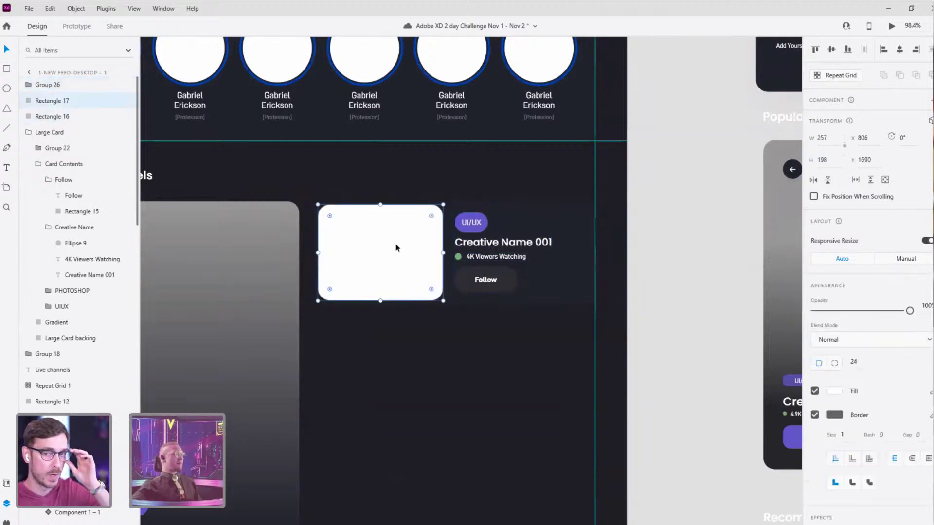
{"action": "double_click", "coordinate": [45, 102]}
{"action": "type", "text": "Asset hold"}
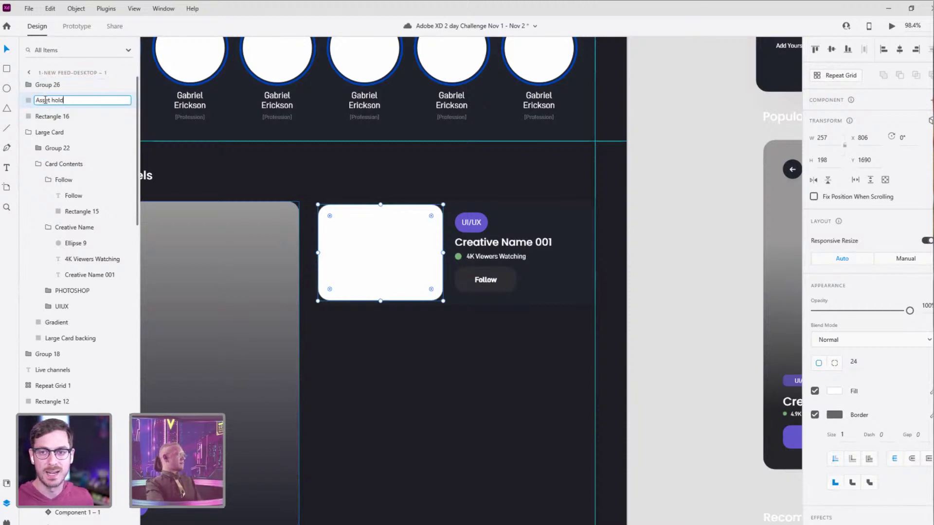
{"action": "type", "text": "er"}
{"action": "key", "text": "Return"}
Step: Rename the small card's text and button group as Card Contents
{"action": "left_click", "coordinate": [487, 238]}
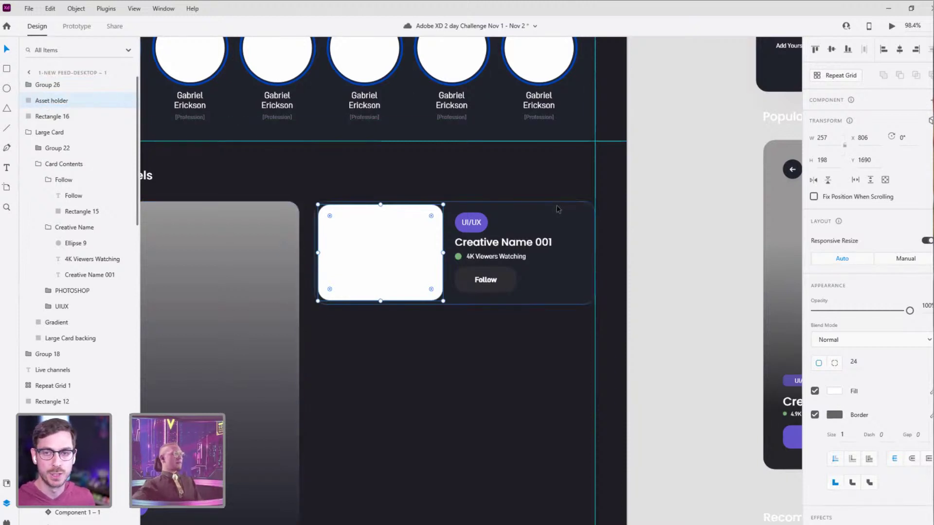
{"action": "left_click", "coordinate": [486, 239]}
{"action": "double_click", "coordinate": [46, 85]}
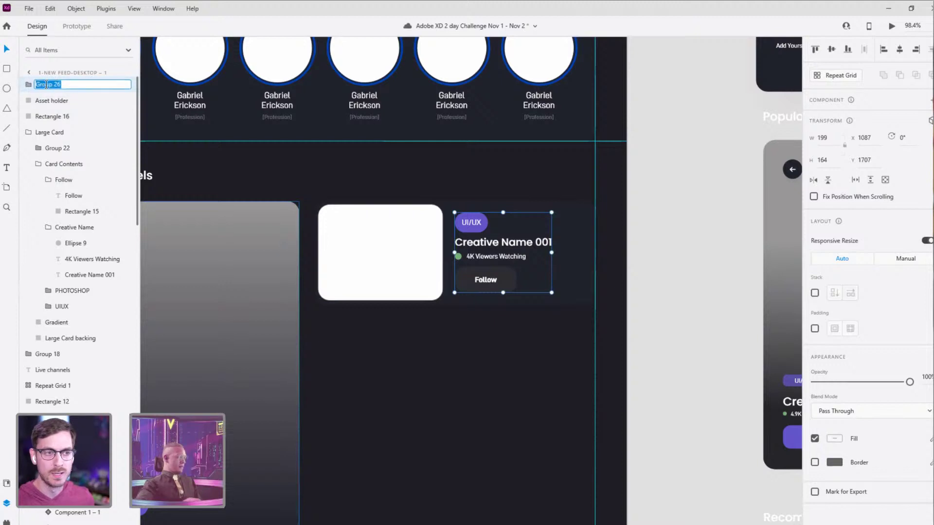
{"action": "key", "text": "BackSpace"}
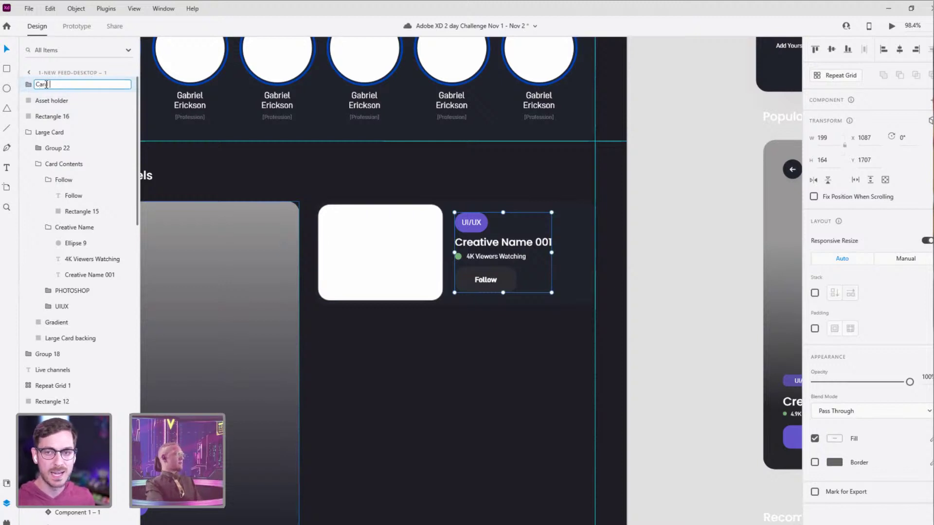
{"action": "type", "text": "Card Contents"}
{"action": "key", "text": "Return"}
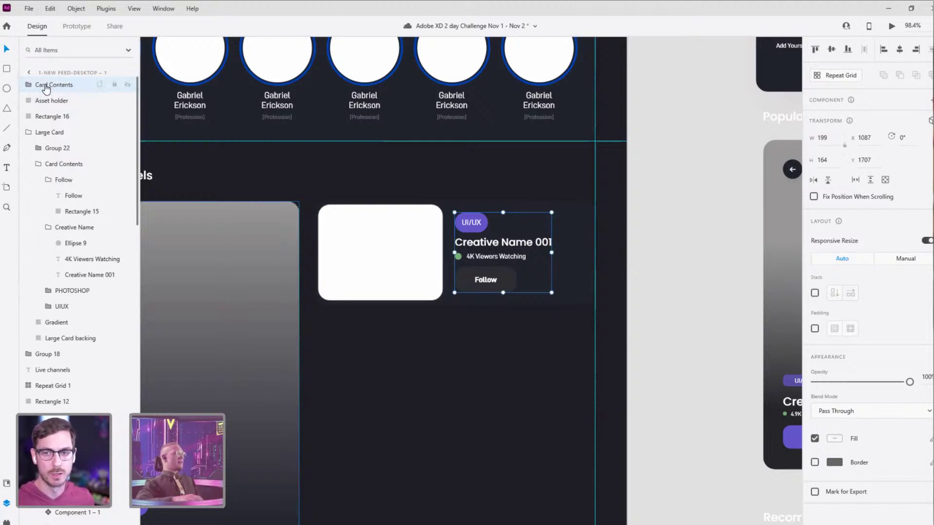
Step: Rename the small card's dark background rectangle as Card Black Plate
{"action": "left_click", "coordinate": [379, 242]}
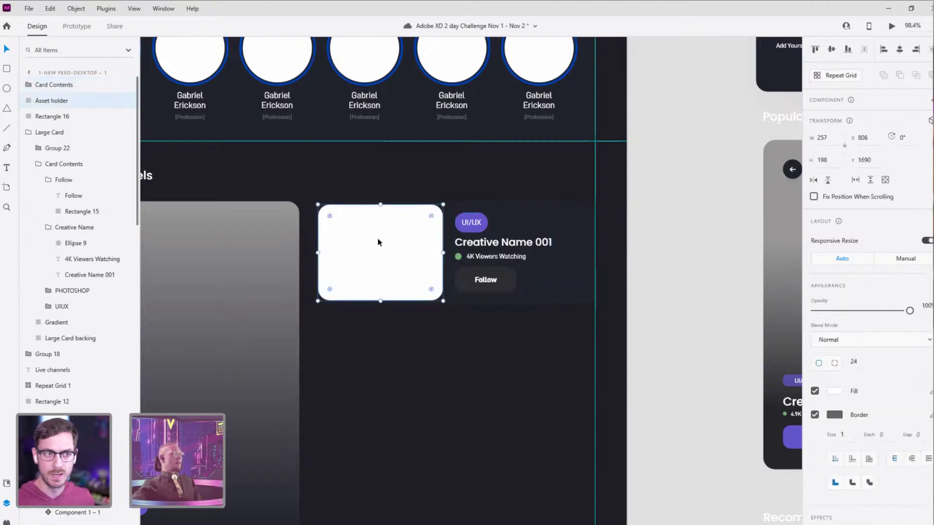
{"action": "left_click", "coordinate": [572, 236]}
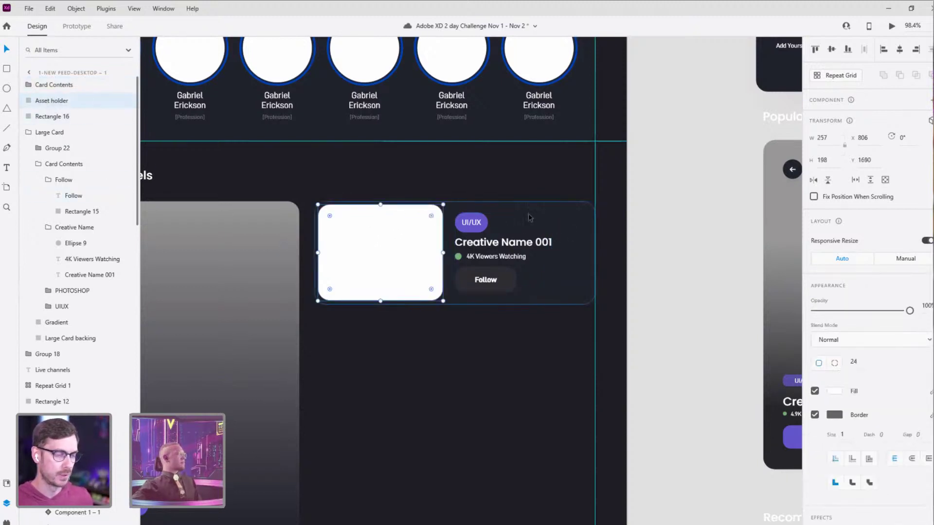
{"action": "double_click", "coordinate": [50, 118]}
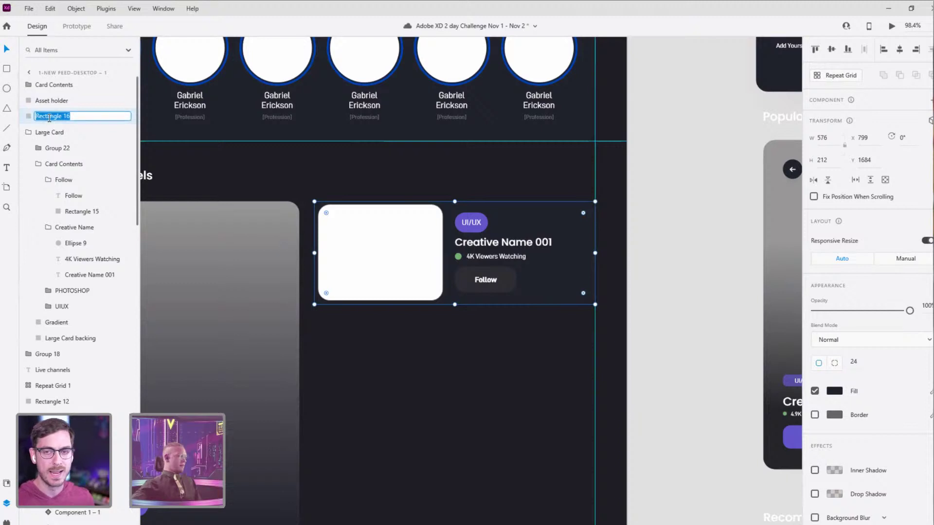
{"action": "type", "text": "Back Plate"}
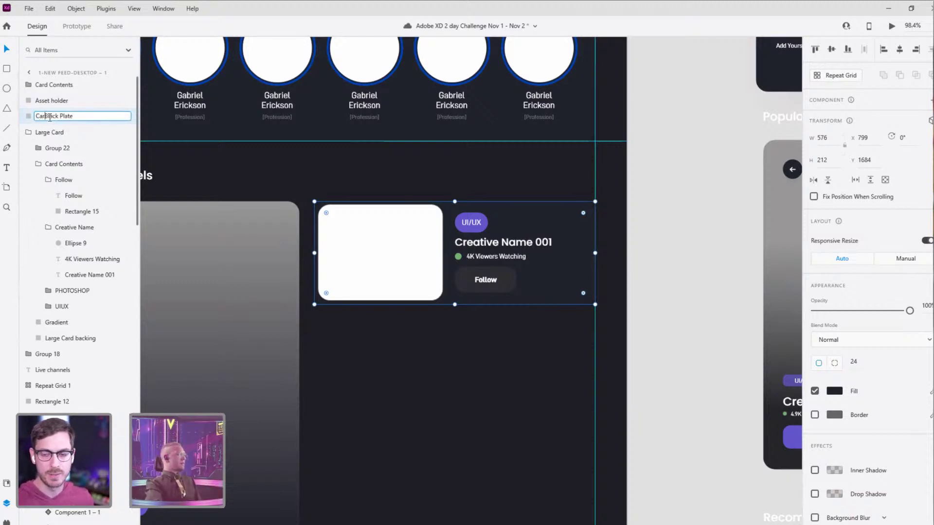
{"action": "type", "text": "d"}
{"action": "left_click", "coordinate": [428, 402]}
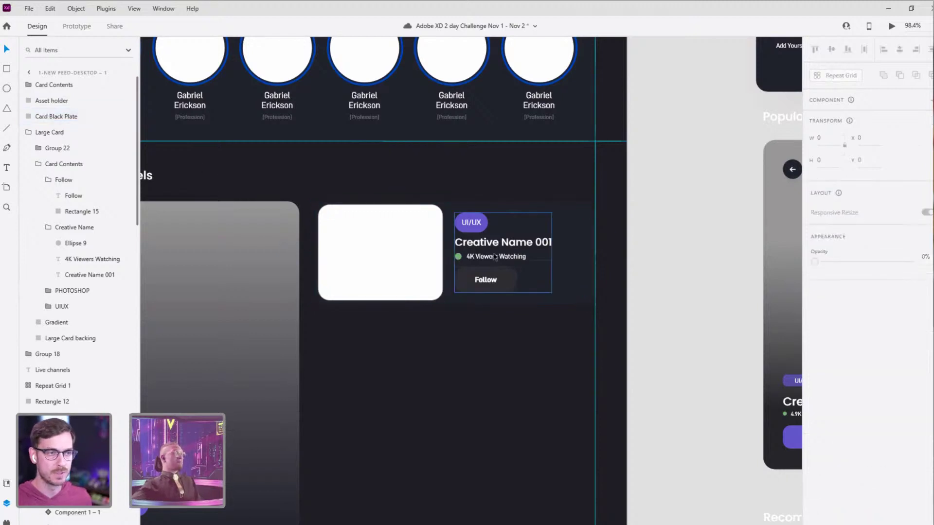
Step: Group the small card's Card Contents, Asset holder and Card Black Plate into one group
{"action": "left_click", "coordinate": [494, 258]}
{"action": "left_click", "coordinate": [430, 258], "text": "shift"}
{"action": "left_click", "coordinate": [582, 236], "text": "shift"}
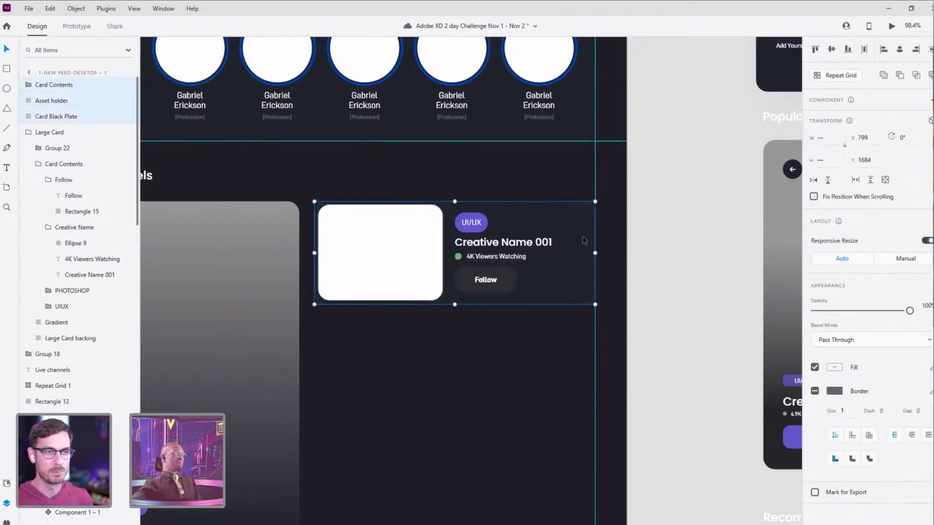
{"action": "key", "text": "ctrl+g"}
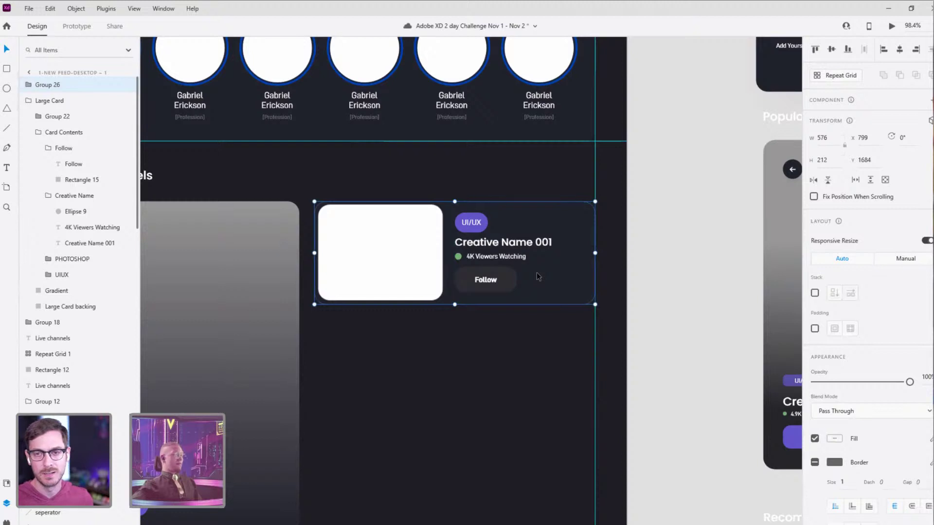
Step: Turn the grouped small card into a Repeat Grid and extend it downwards to three stacked cards, 676 high in total
{"action": "left_click", "coordinate": [852, 79]}
{"action": "scroll", "coordinate": [652, 304], "scroll_direction": "down", "scroll_amount": 5}
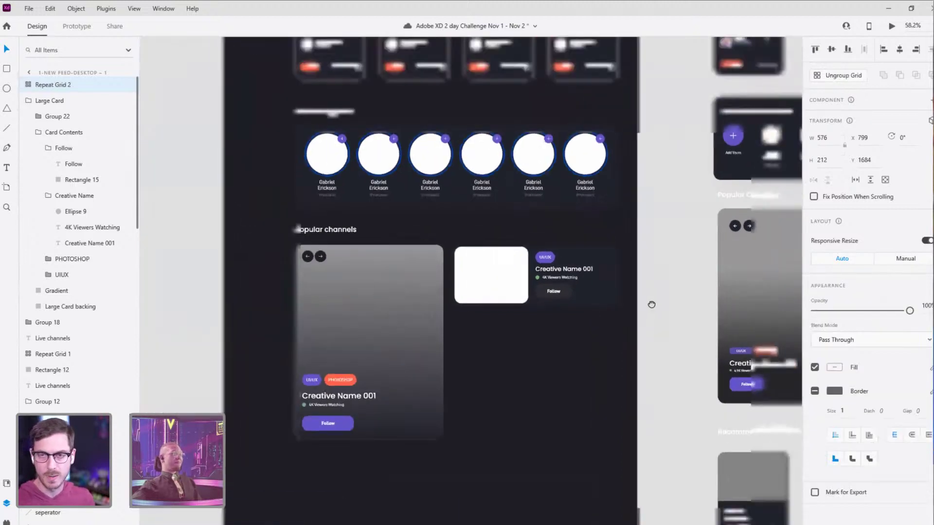
{"action": "left_click_drag", "start_coordinate": [532, 240], "coordinate": [521, 376]}
{"action": "scroll", "coordinate": [530, 365], "scroll_direction": "up", "scroll_amount": 5}
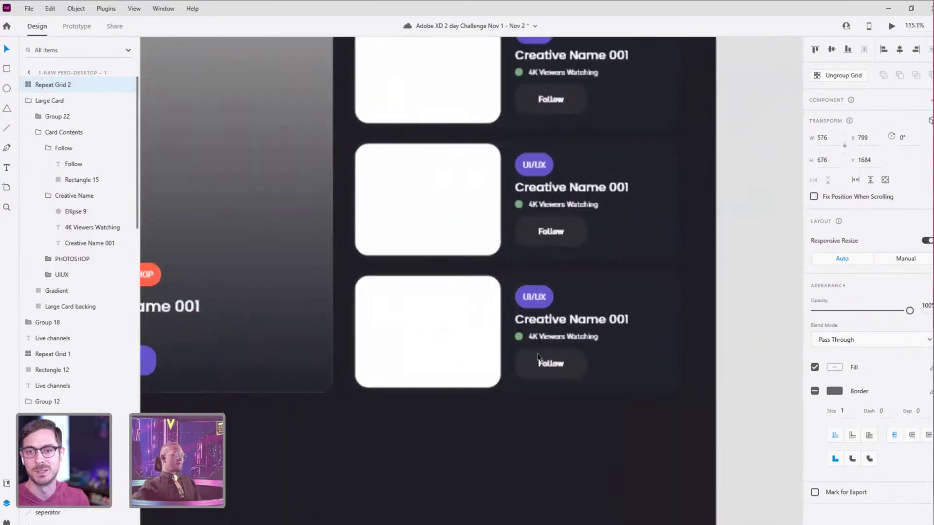
{"action": "left_click_drag", "start_coordinate": [520, 229], "coordinate": [520, 230]}
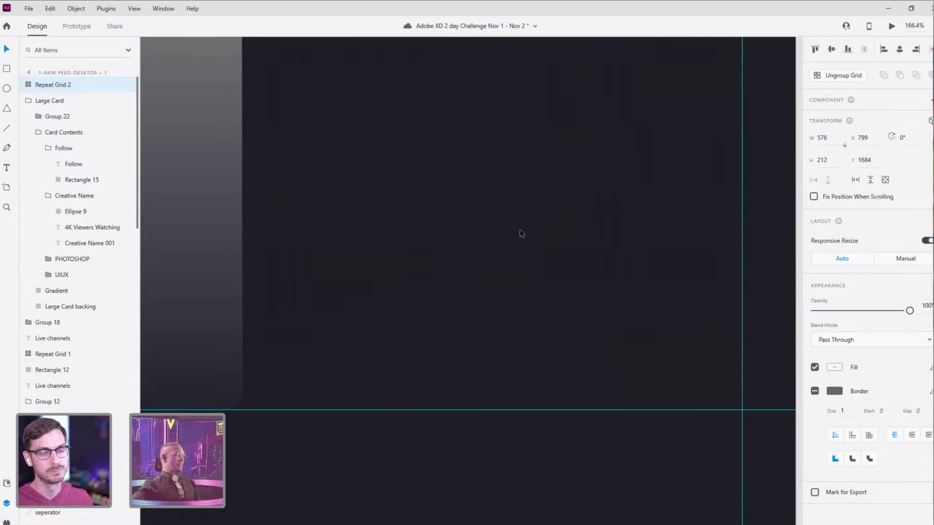
{"action": "scroll", "coordinate": [587, 207], "scroll_direction": "down", "scroll_amount": 5}
{"action": "left_click", "coordinate": [646, 181]}
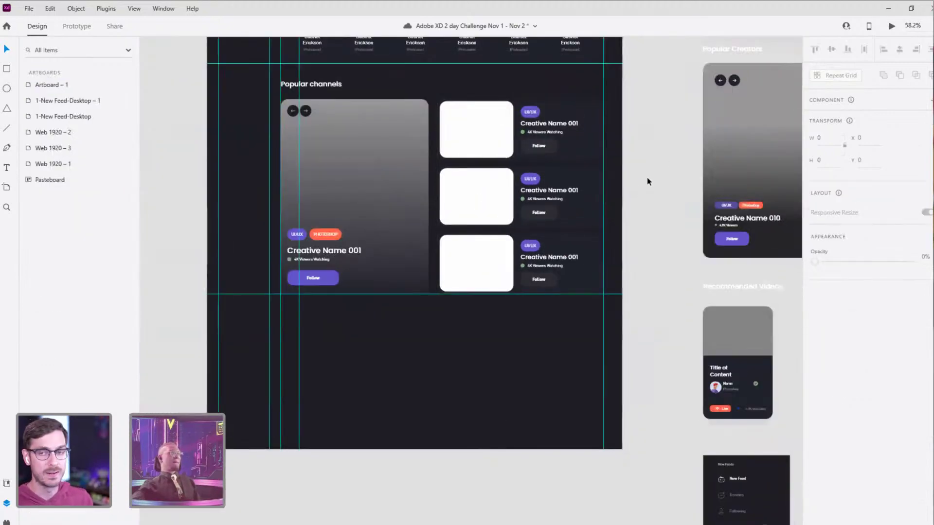
{"action": "left_click_drag", "start_coordinate": [647, 181], "coordinate": [620, 284]}
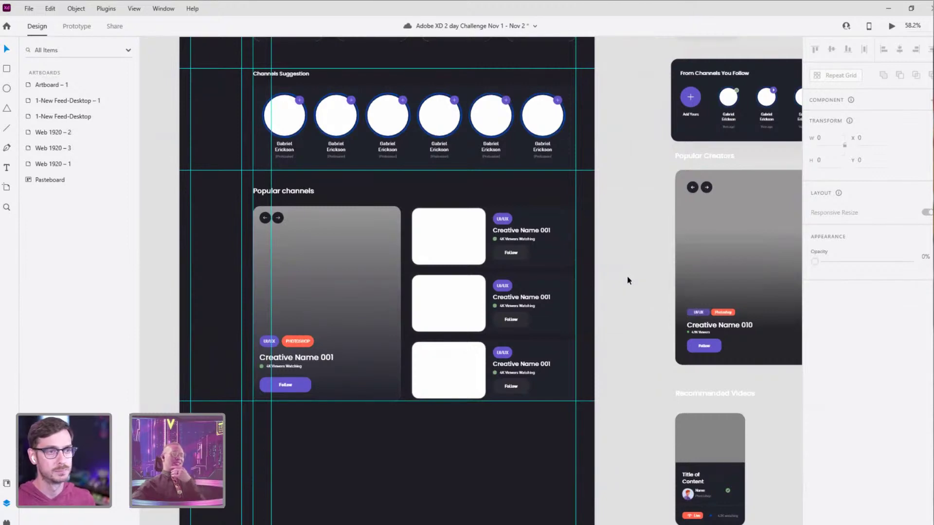
{"action": "left_click", "coordinate": [381, 236]}
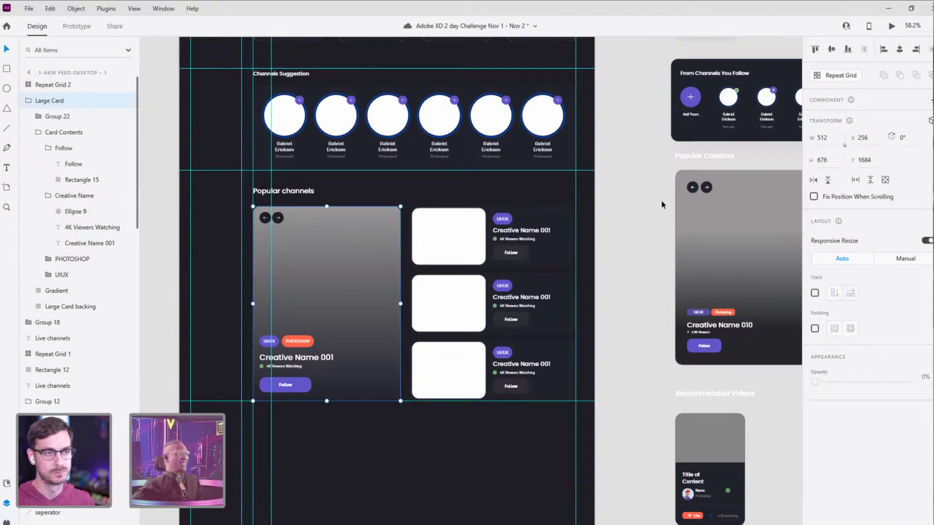
{"action": "left_click", "coordinate": [631, 214]}
{"action": "left_click", "coordinate": [550, 233]}
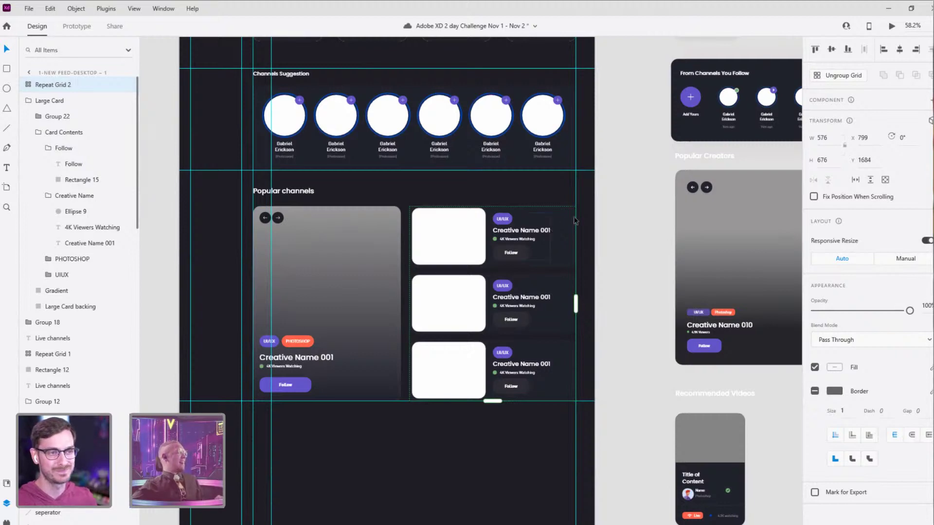
{"action": "left_click", "coordinate": [642, 170]}
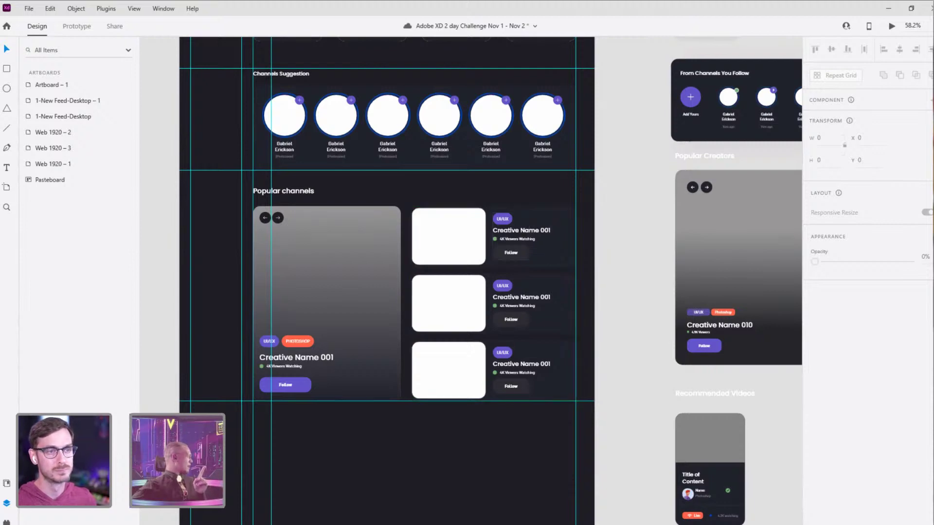
Step: With the small cards' repeat grid selected, search the plugin marketplace for "sheets" and install the Google Sheets plugin
{"action": "left_click", "coordinate": [548, 251]}
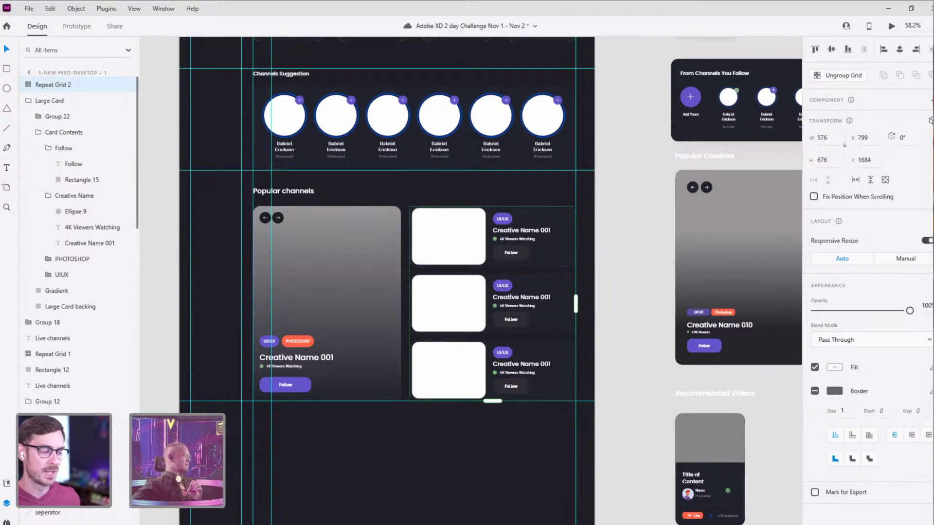
{"action": "key", "text": "ctrl+alt+p"}
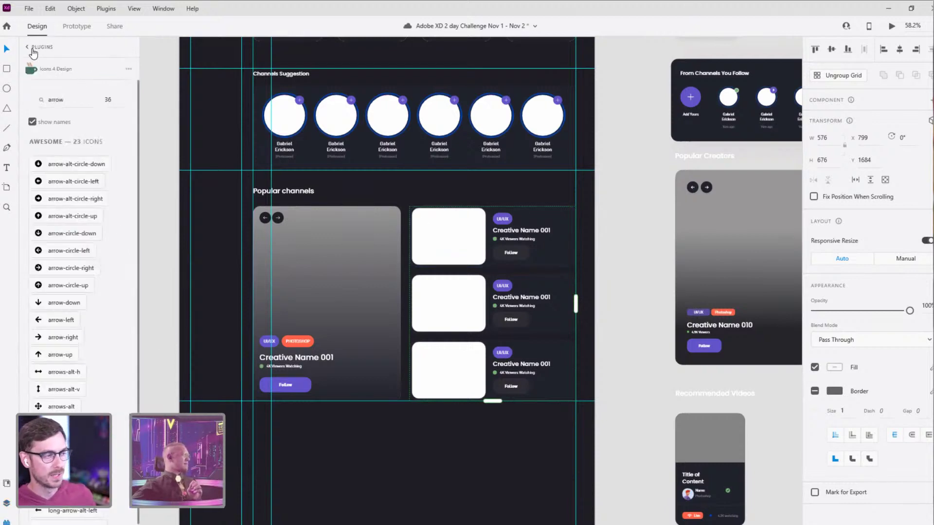
{"action": "left_click", "coordinate": [32, 49]}
{"action": "left_click", "coordinate": [131, 47]}
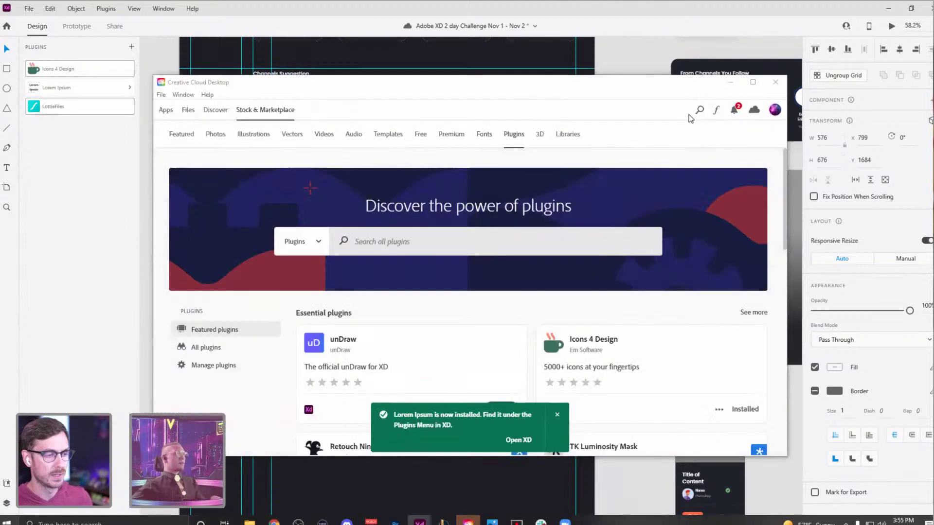
{"action": "left_click", "coordinate": [492, 242]}
{"action": "type", "text": "she"}
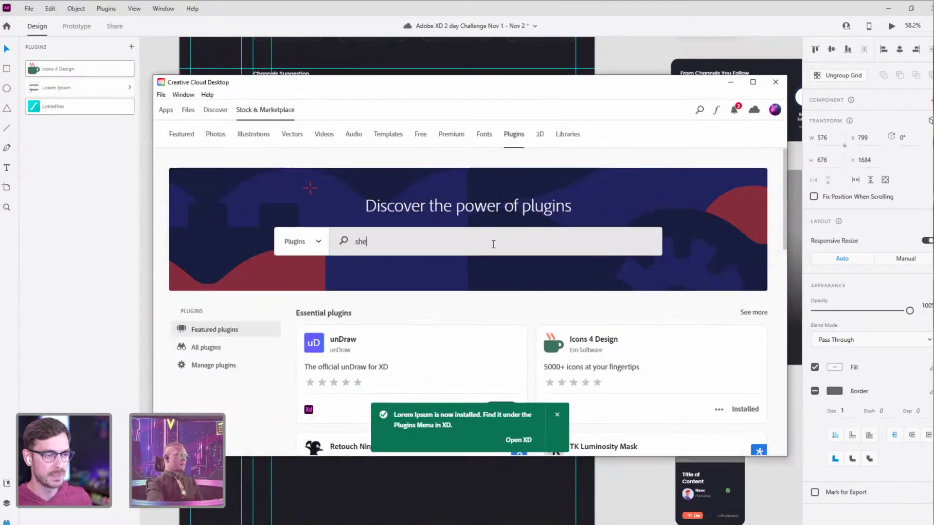
{"action": "type", "text": "ets"}
{"action": "key", "text": "Return"}
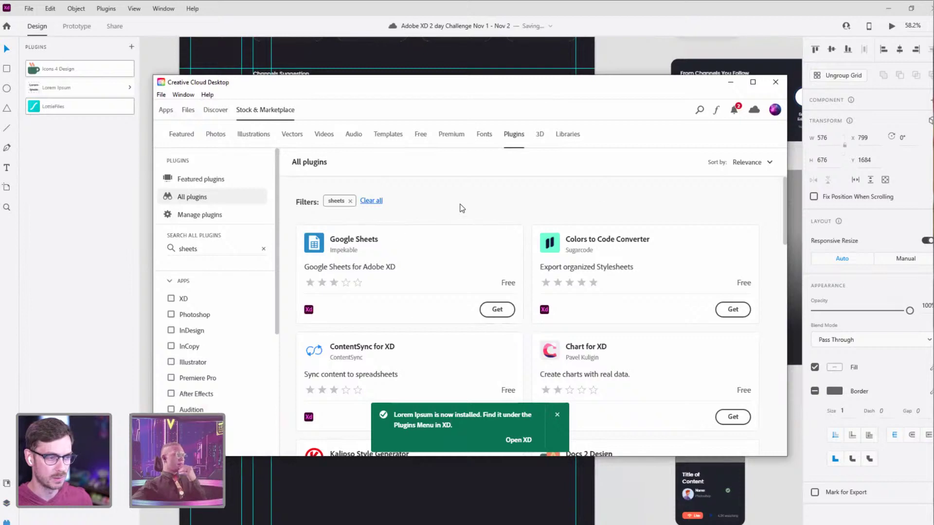
{"action": "left_click", "coordinate": [497, 310]}
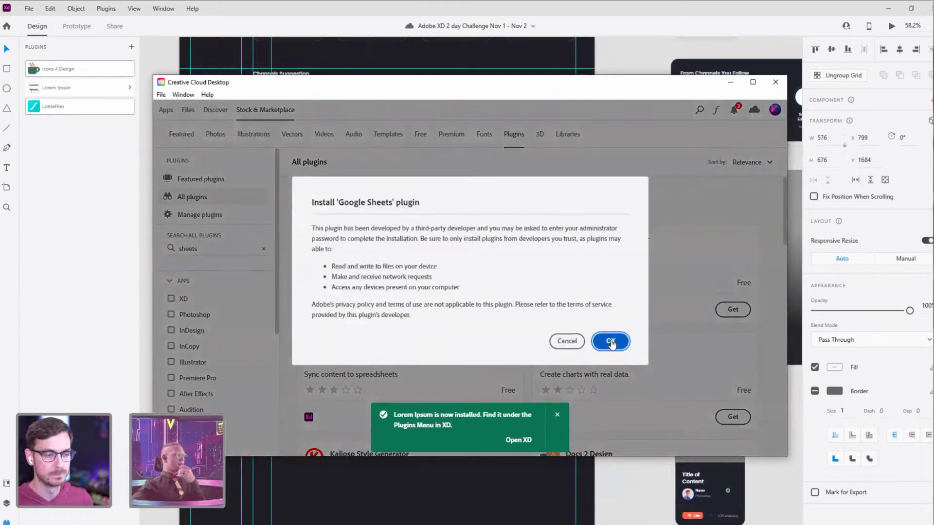
{"action": "left_click", "coordinate": [610, 342]}
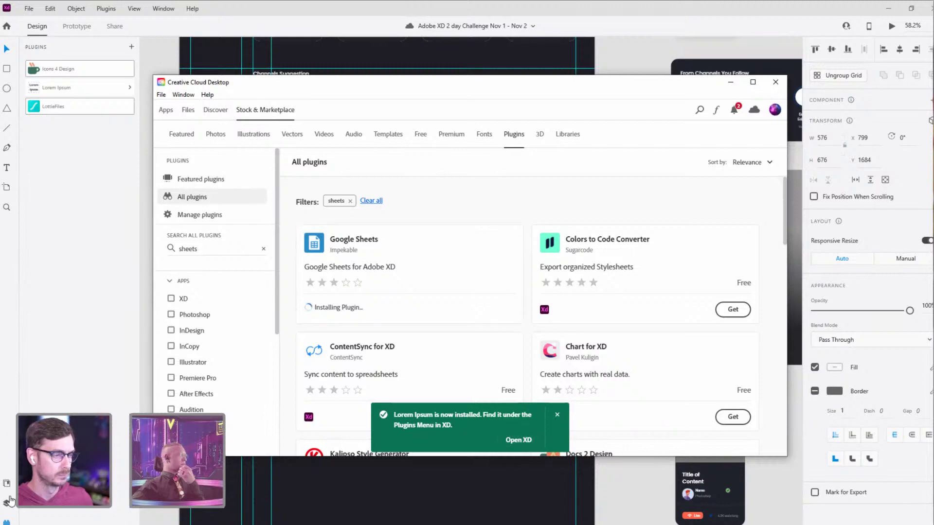
Step: Return to Adobe XD and open the Google Sheets plugin's panel for the selected repeat grid
{"action": "left_click", "coordinate": [48, 235]}
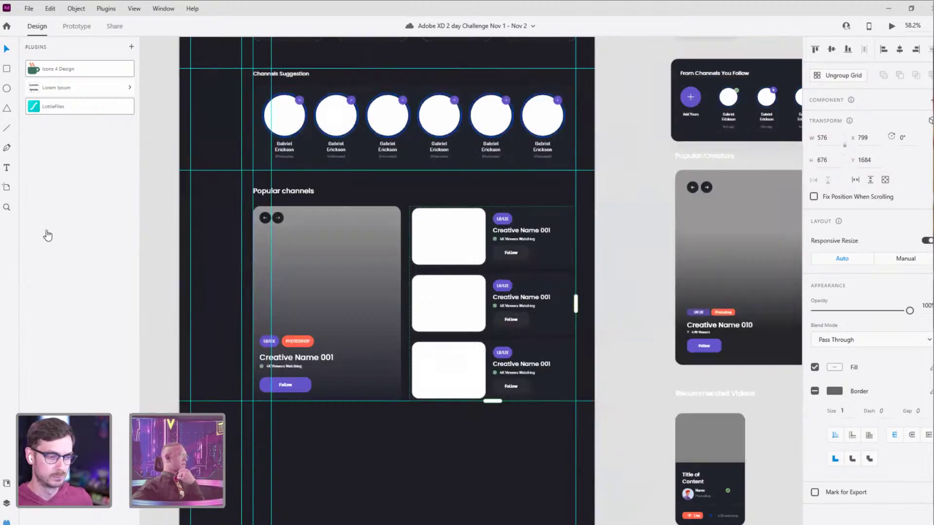
{"action": "left_click", "coordinate": [131, 48]}
{"action": "left_click", "coordinate": [79, 72]}
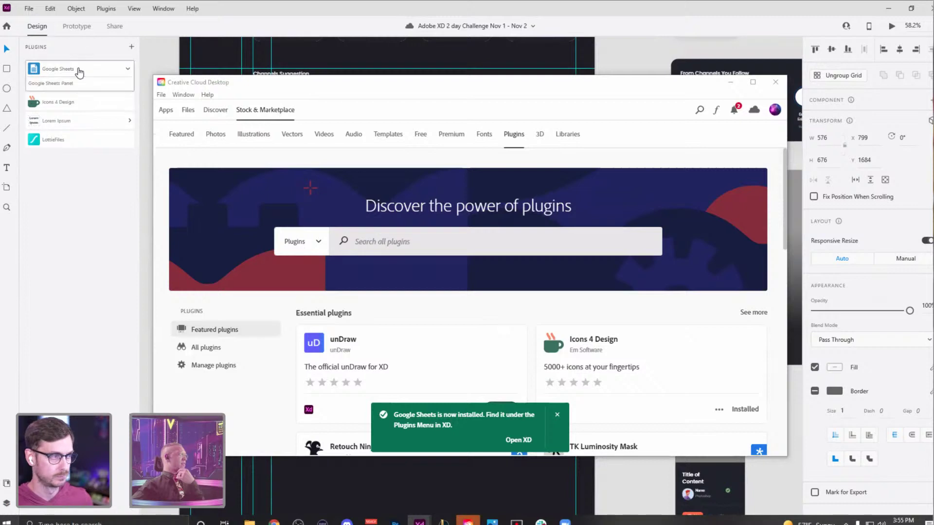
{"action": "left_click", "coordinate": [89, 87]}
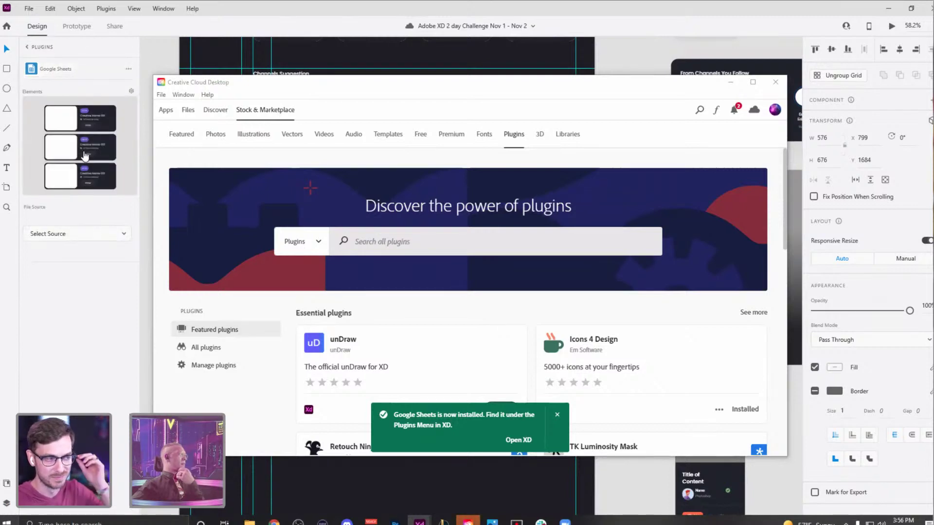
Step: Set the Google Sheets file source to Paste URL Link and load the sheet's public sharing link for column mapping
{"action": "left_click", "coordinate": [78, 238]}
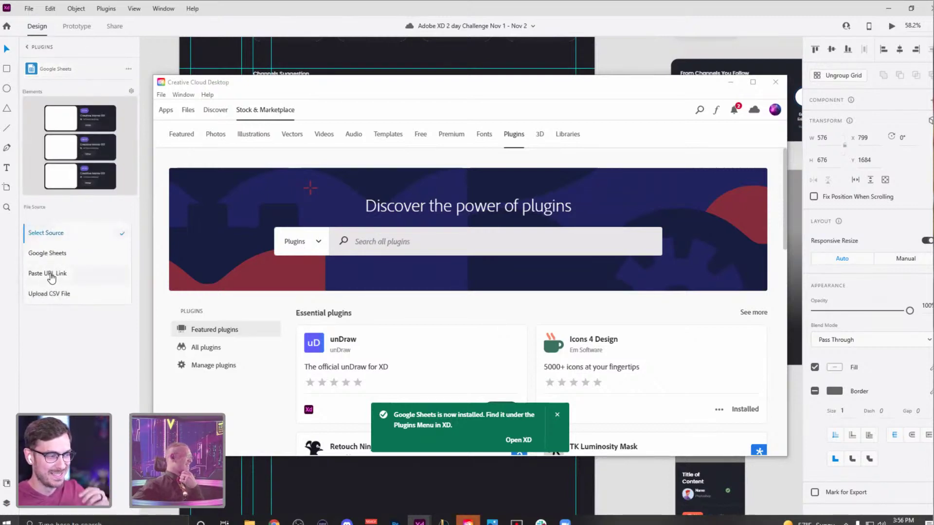
{"action": "left_click", "coordinate": [51, 275]}
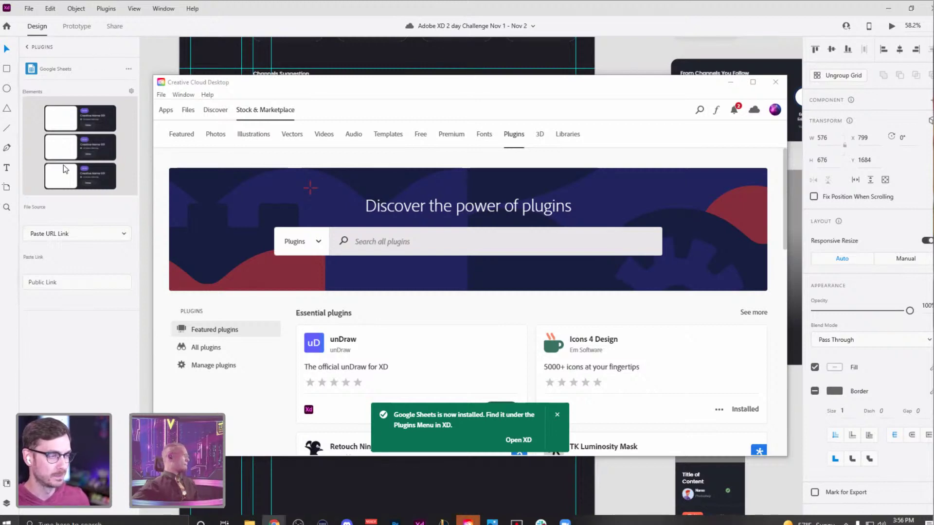
{"action": "left_click", "coordinate": [69, 286]}
{"action": "key", "text": "ctrl+v"}
{"action": "left_click", "coordinate": [88, 311]}
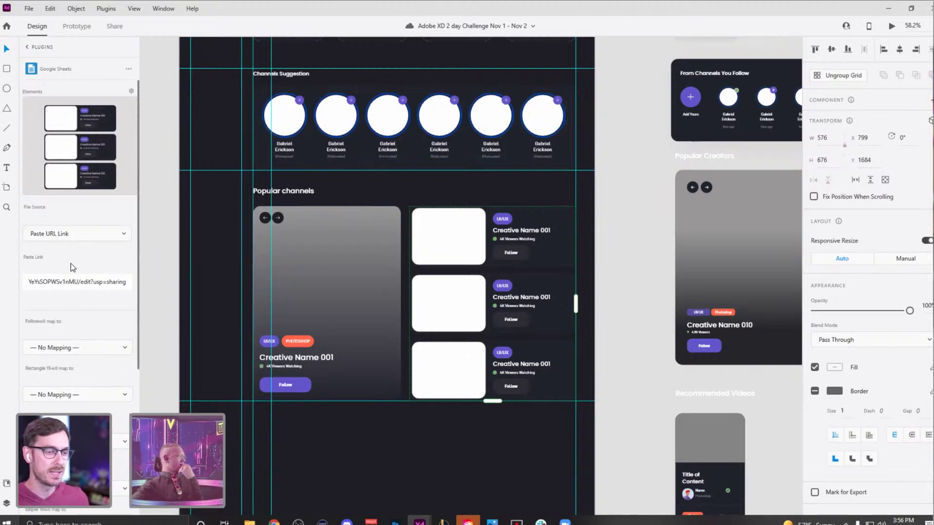
{"action": "scroll", "coordinate": [75, 254], "scroll_direction": "down", "scroll_amount": 3}
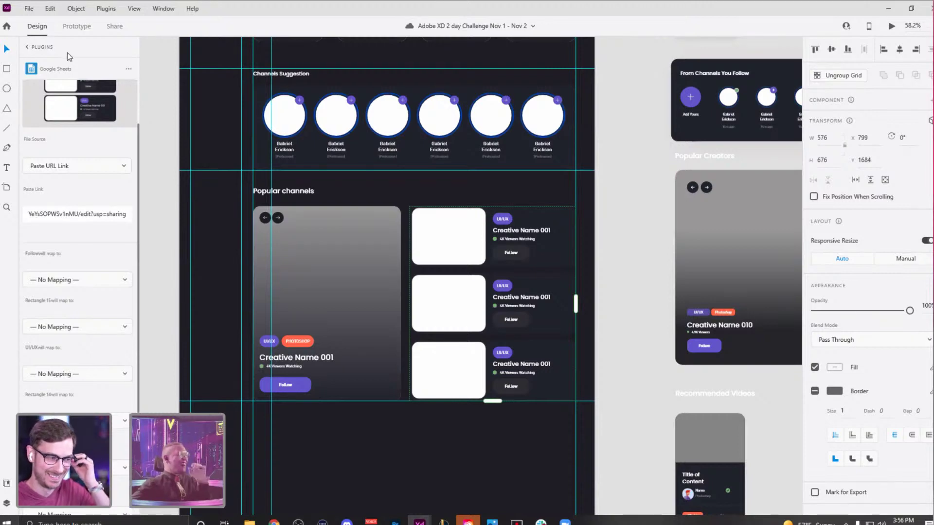
Step: Leave the Google Sheets plugin and ungroup the Card Contents group inside the repeat grid's small cards
{"action": "left_click", "coordinate": [28, 48]}
{"action": "scroll", "coordinate": [529, 353], "scroll_direction": "up", "scroll_amount": 6}
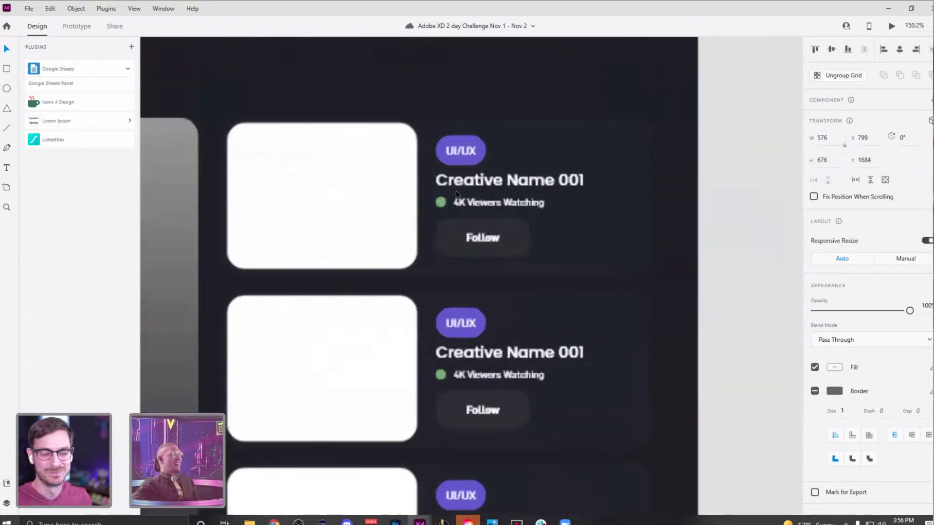
{"action": "double_click", "coordinate": [510, 299]}
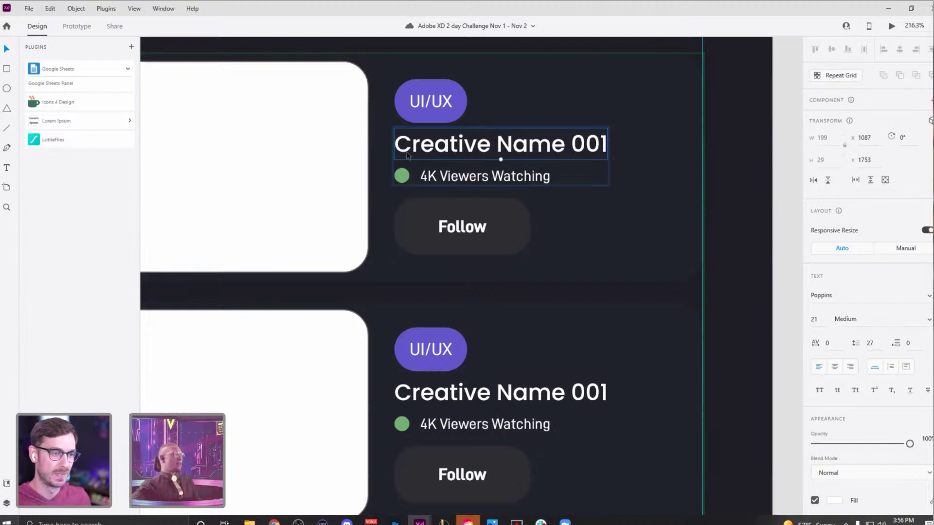
{"action": "left_click", "coordinate": [7, 502]}
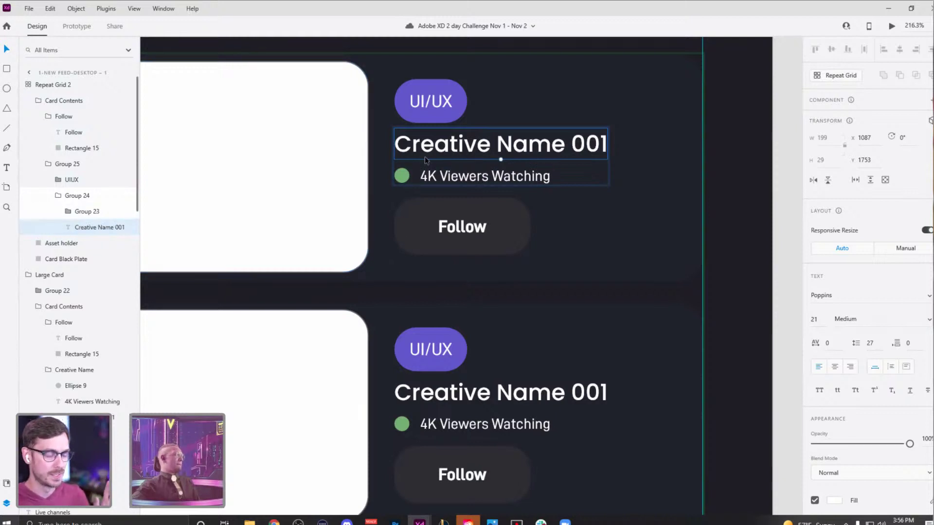
{"action": "scroll", "coordinate": [624, 116], "scroll_direction": "down", "scroll_amount": 2}
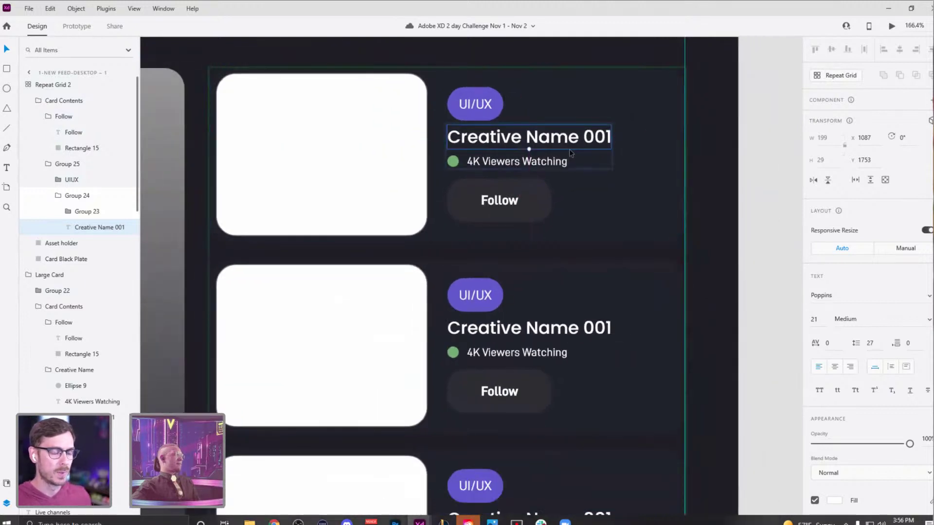
{"action": "left_click", "coordinate": [480, 145]}
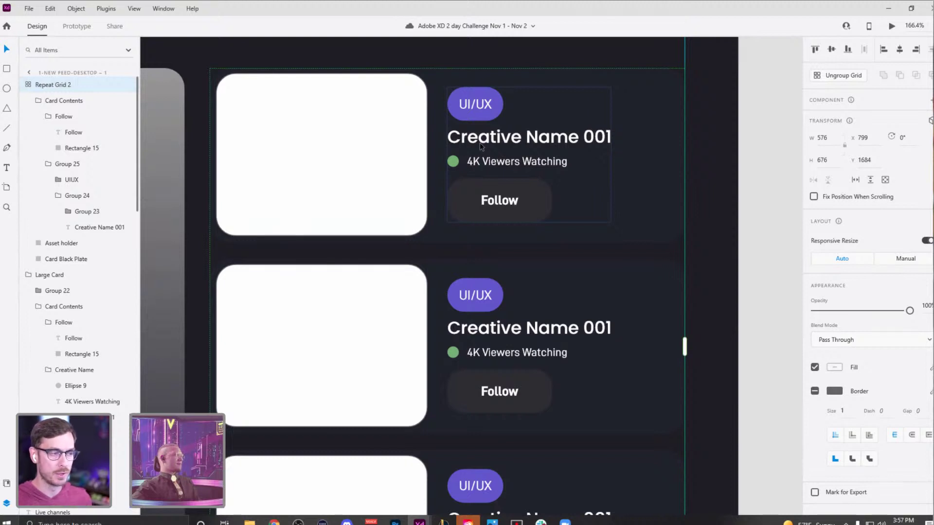
{"action": "double_click", "coordinate": [480, 142]}
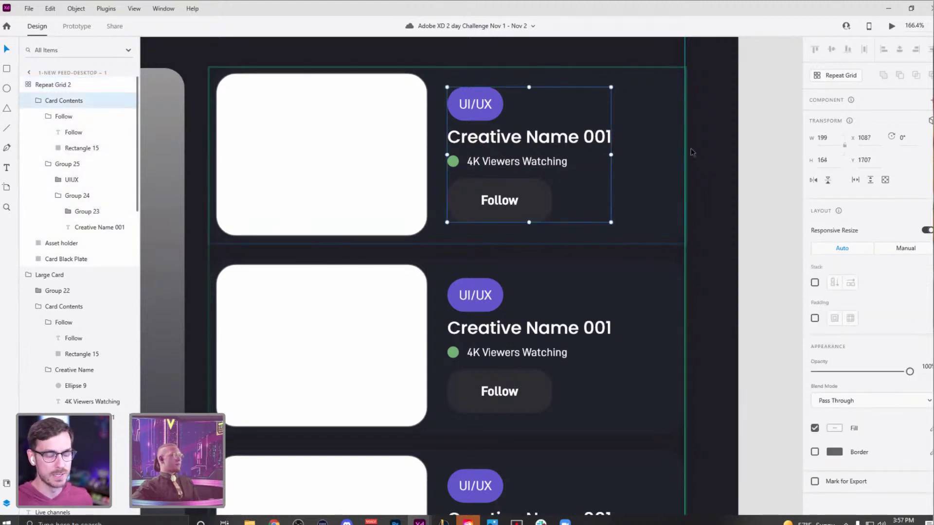
{"action": "left_click", "coordinate": [649, 200]}
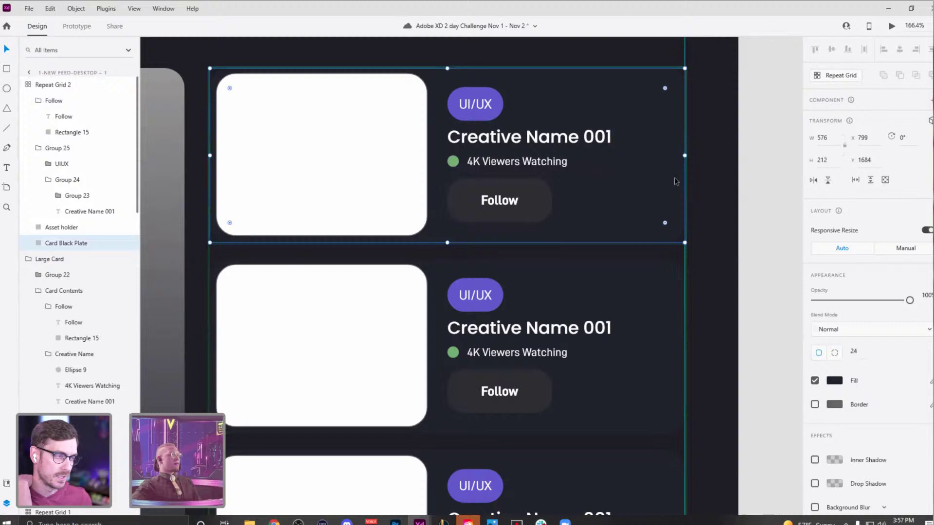
Step: Ungroup Group 25 and Group 24 inside the repeated small cards, and select the third card's Creative Name 001 text
{"action": "left_click", "coordinate": [493, 329]}
{"action": "left_click", "coordinate": [510, 385]}
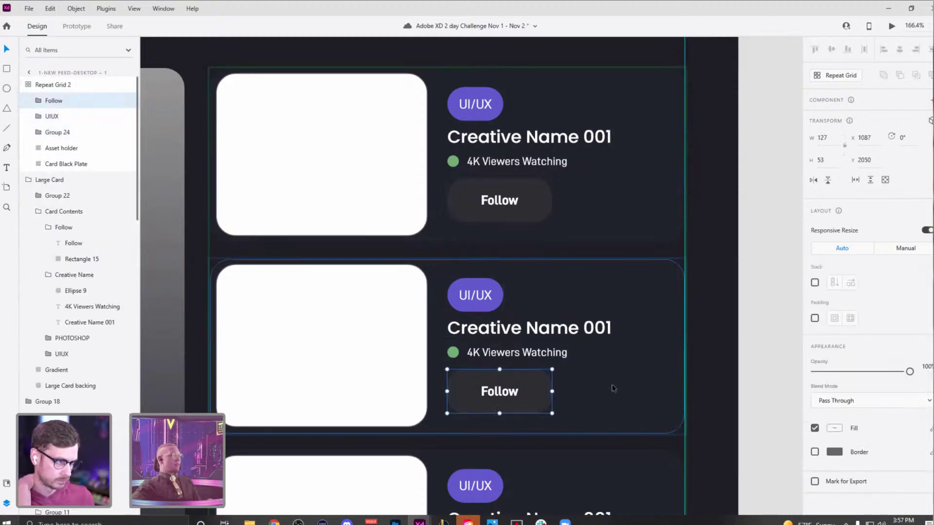
{"action": "scroll", "coordinate": [613, 388], "scroll_direction": "down", "scroll_amount": 2}
{"action": "left_click", "coordinate": [511, 466]}
{"action": "left_click_drag", "start_coordinate": [544, 434], "coordinate": [546, 303]}
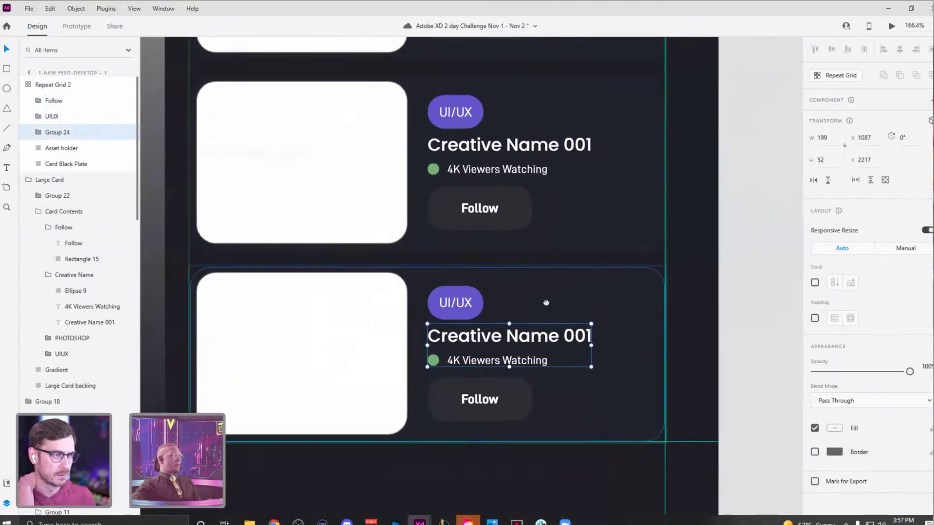
{"action": "left_click", "coordinate": [657, 240]}
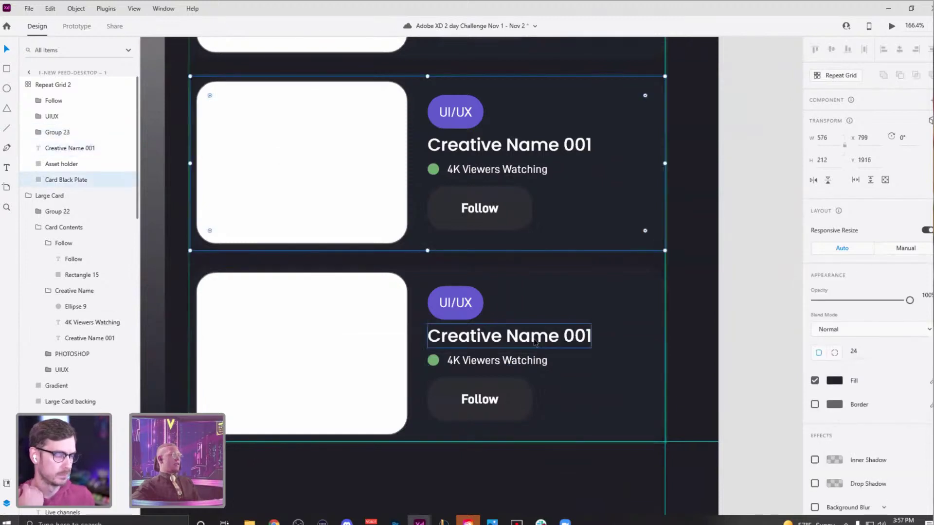
{"action": "left_click", "coordinate": [534, 343]}
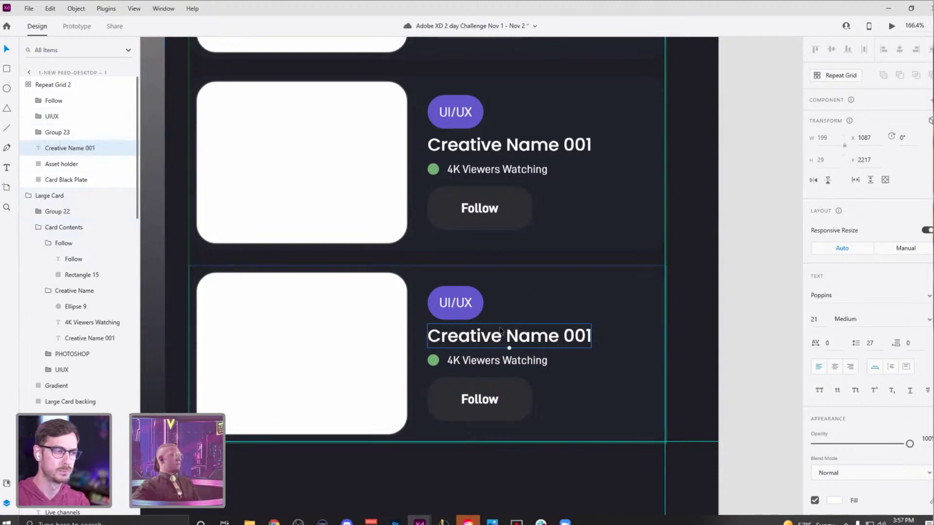
Step: Change the second small card's creative name text to Creative Name 002
{"action": "scroll", "coordinate": [535, 253], "scroll_direction": "up", "scroll_amount": 3}
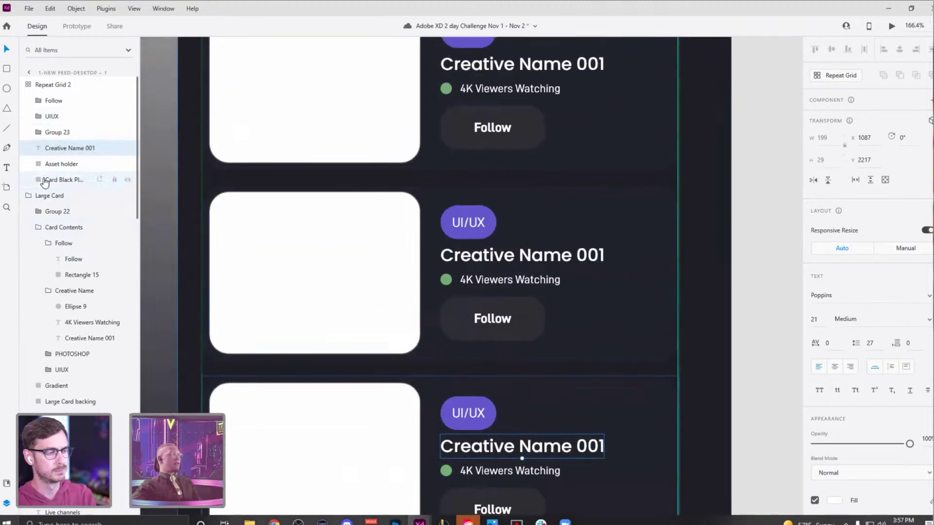
{"action": "left_click", "coordinate": [521, 255]}
{"action": "scroll", "coordinate": [619, 170], "scroll_direction": "up", "scroll_amount": 1}
{"action": "double_click", "coordinate": [566, 304]}
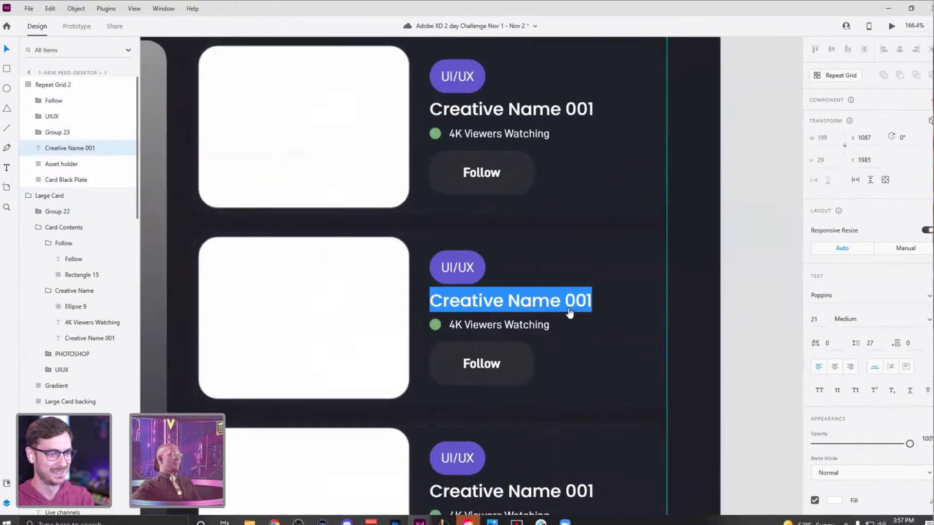
{"action": "key", "text": "Right"}
{"action": "key", "text": "BackSpace"}
{"action": "type", "text": "2"}
{"action": "key", "text": "Escape"}
Step: Change the third small card's creative name text to Creative Name 003
{"action": "left_click_drag", "start_coordinate": [675, 460], "coordinate": [704, 322]}
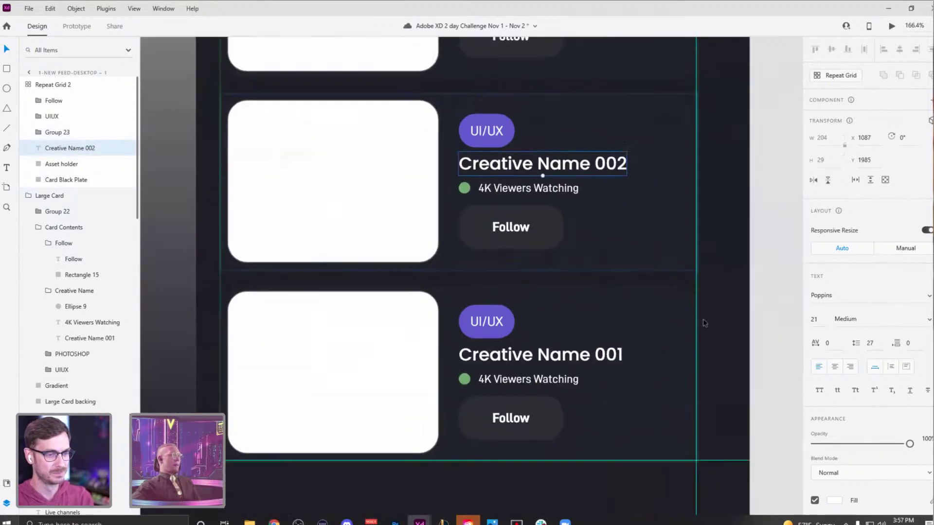
{"action": "double_click", "coordinate": [618, 352]}
{"action": "left_click", "coordinate": [618, 352]}
{"action": "key", "text": "shift+Right"}
{"action": "type", "text": "2"}
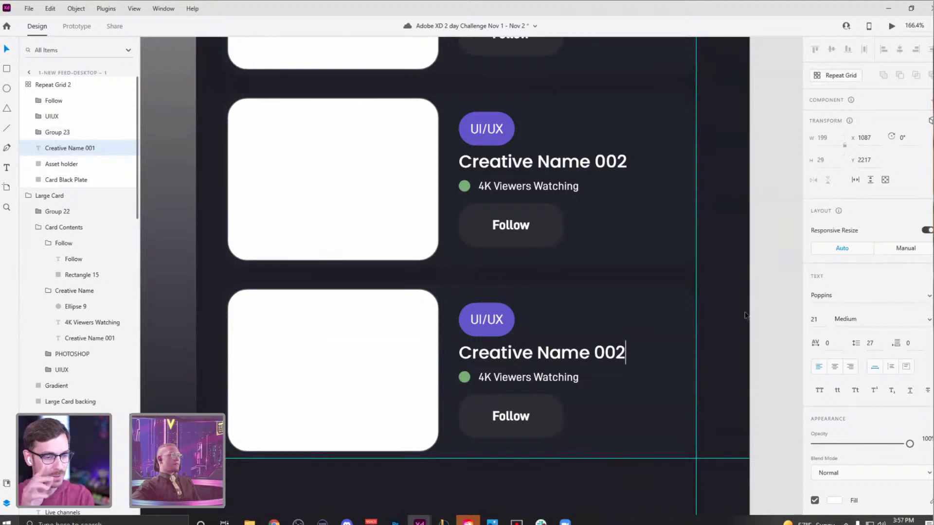
{"action": "key", "text": "BackSpace"}
{"action": "type", "text": "3"}
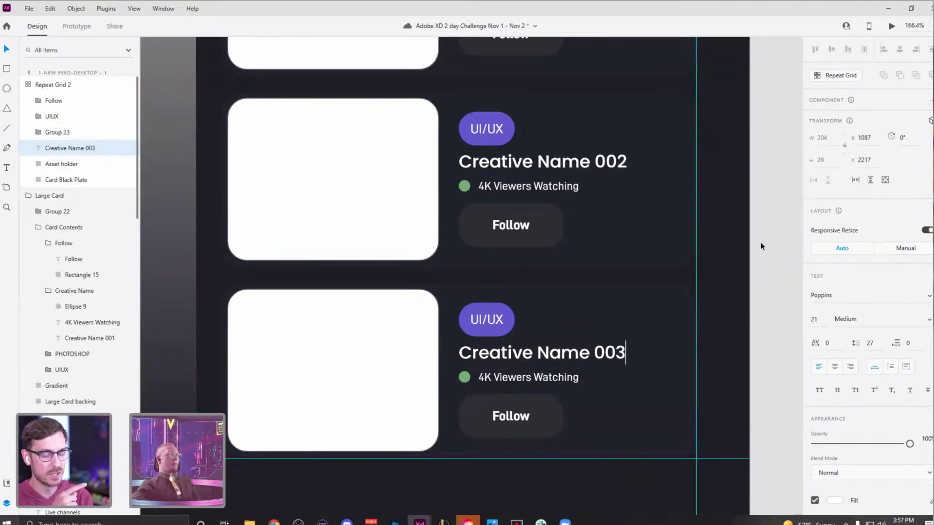
{"action": "key", "text": "Escape"}
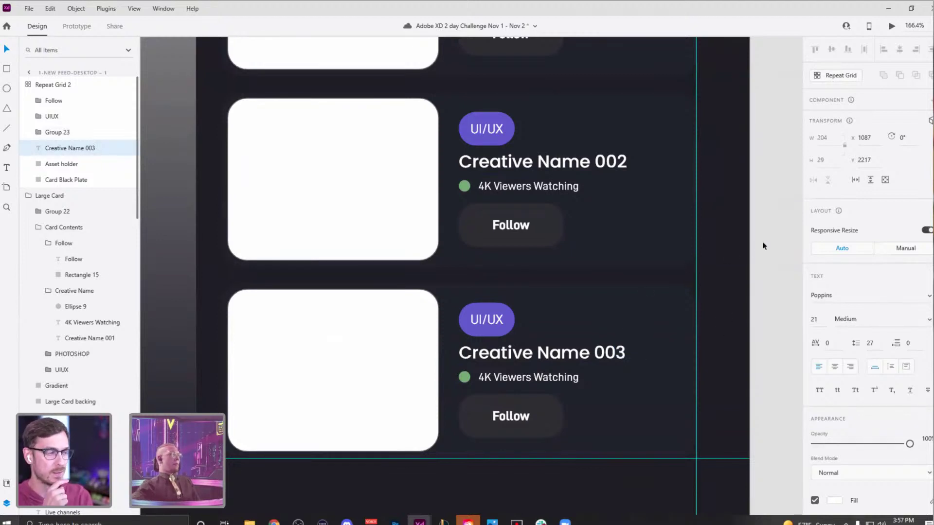
Step: Rename the creative name text layer inside the small cards' repeat grid to Artist
{"action": "double_click", "coordinate": [72, 150]}
{"action": "type", "text": "A"}
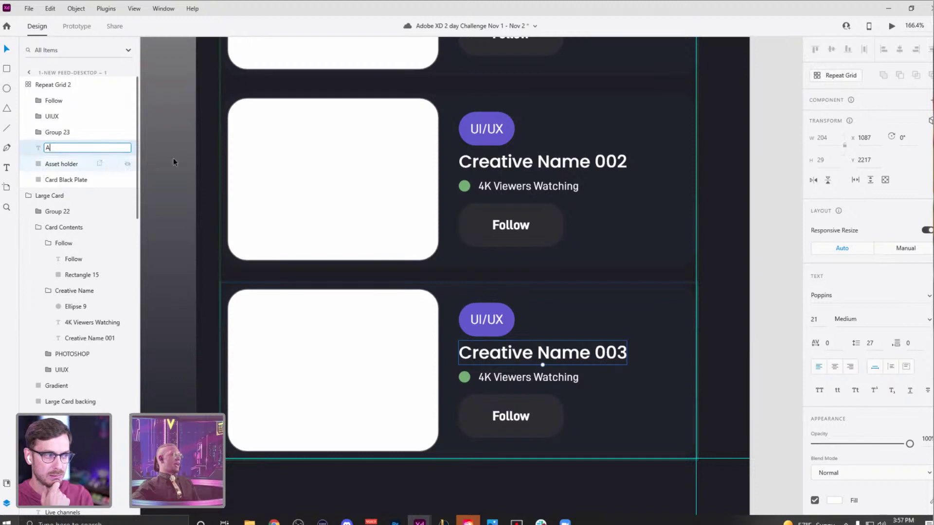
{"action": "left_click", "coordinate": [560, 167]}
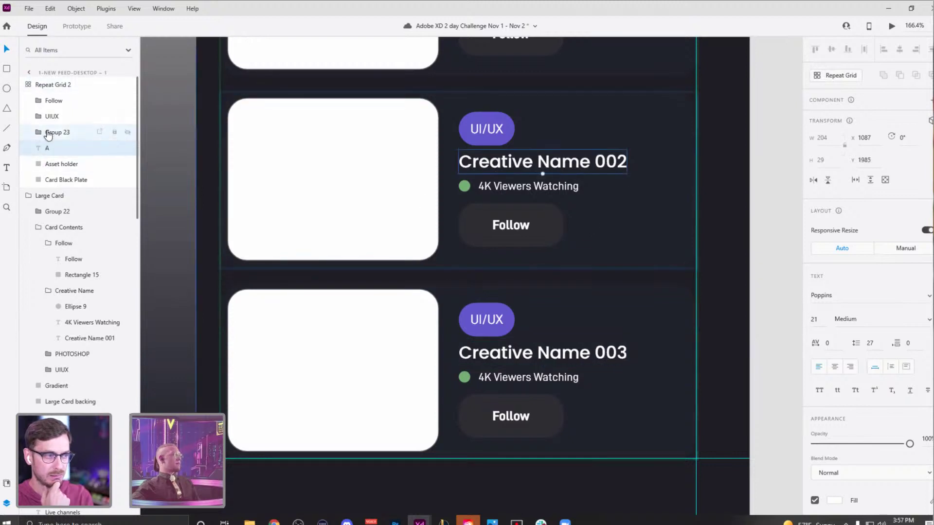
{"action": "scroll", "coordinate": [539, 141], "scroll_direction": "up", "scroll_amount": 2}
{"action": "scroll", "coordinate": [539, 140], "scroll_direction": "up", "scroll_amount": 4}
{"action": "left_click", "coordinate": [537, 145]}
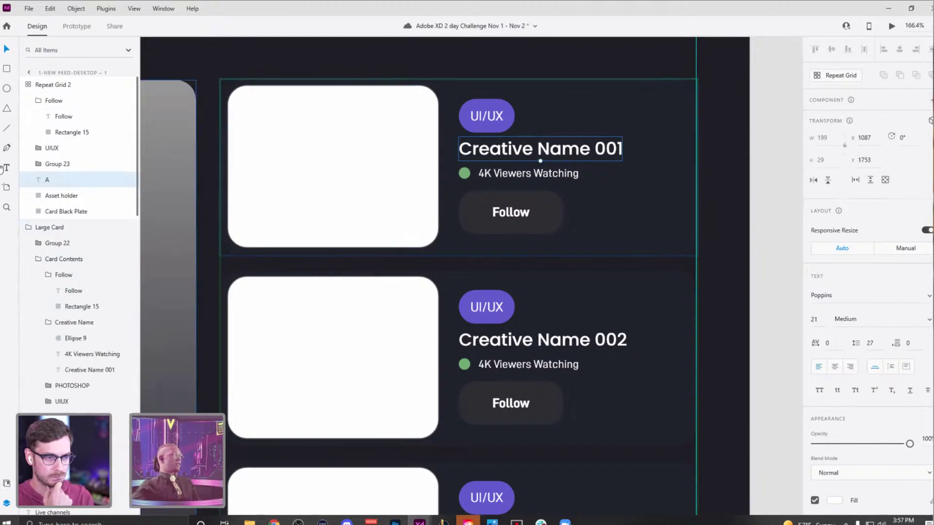
{"action": "double_click", "coordinate": [47, 180]}
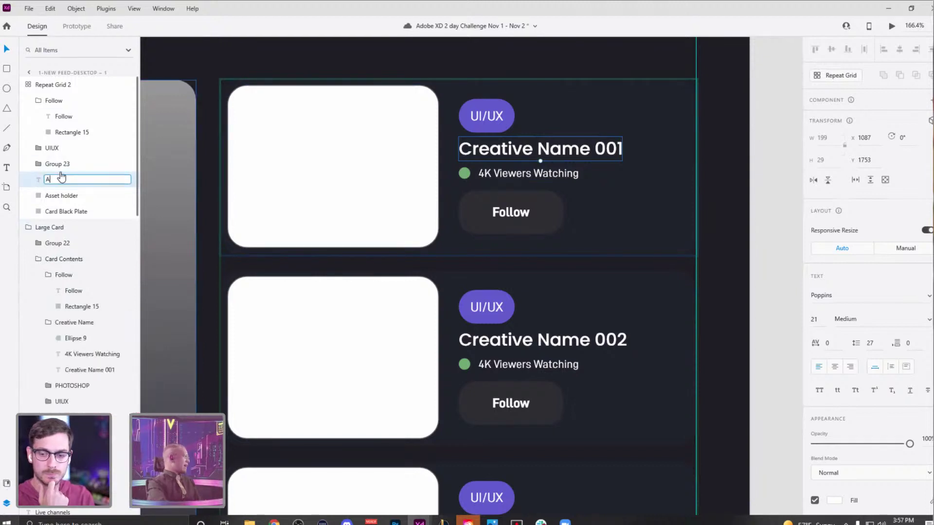
{"action": "type", "text": "ru"}
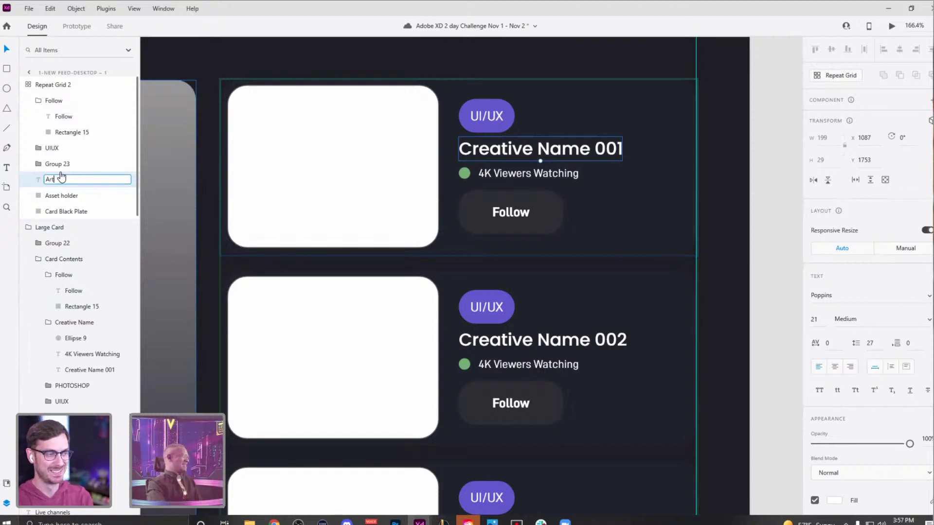
{"action": "type", "text": "tist"}
{"action": "key", "text": "Return"}
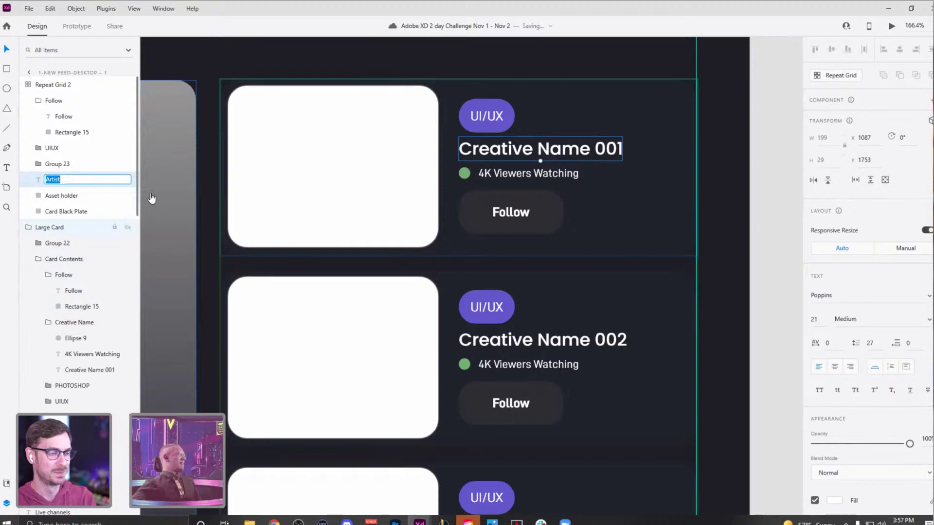
Step: Import the sheet's sharing link in the Google Sheets plugin and apply its Artist column to the second card's name text
{"action": "left_click", "coordinate": [564, 342]}
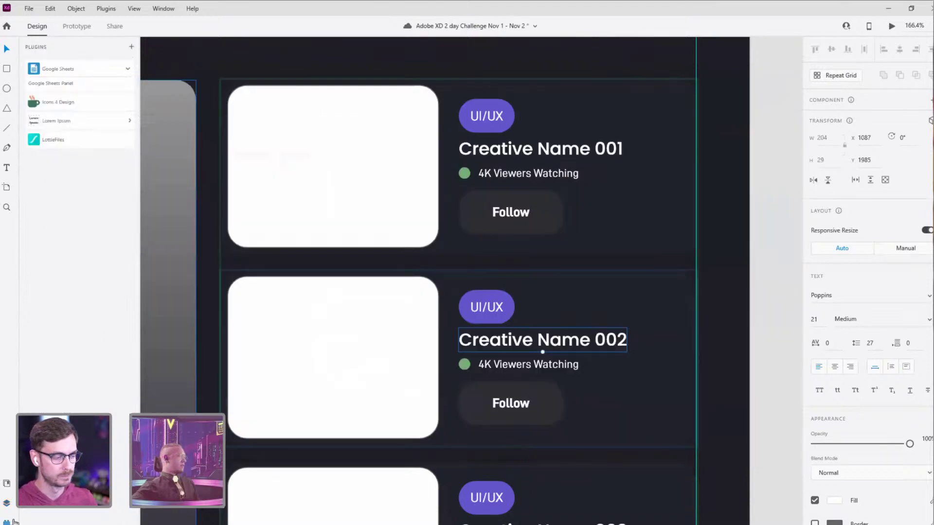
{"action": "left_click", "coordinate": [518, 440]}
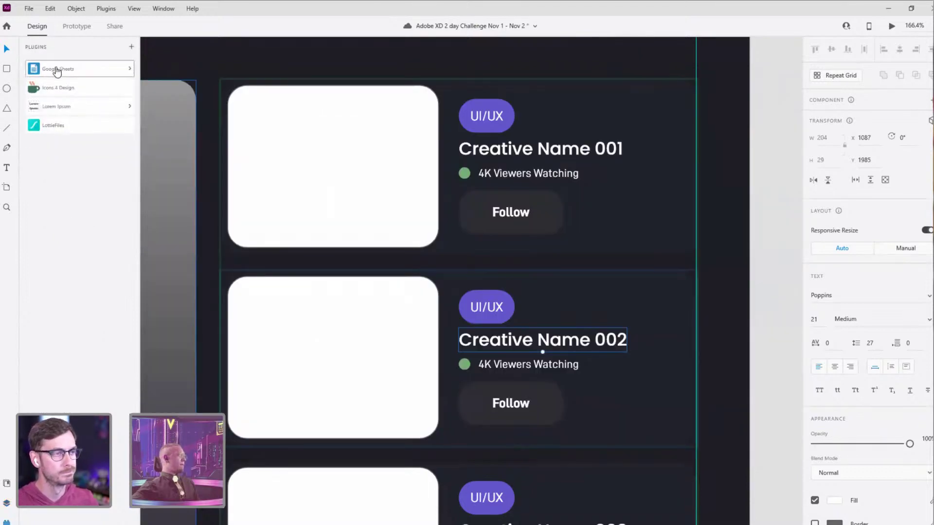
{"action": "left_click", "coordinate": [53, 84]}
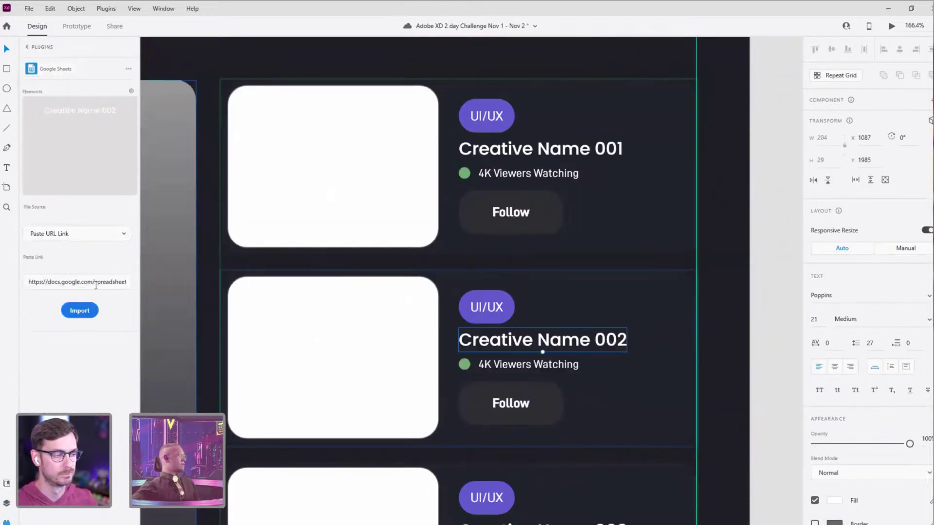
{"action": "triple_click", "coordinate": [80, 282]}
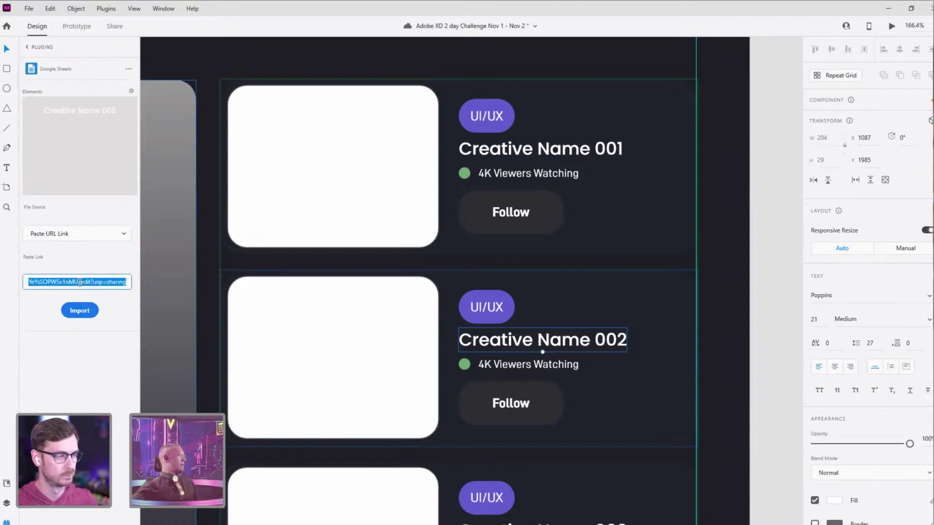
{"action": "key", "text": "ctrl+v"}
{"action": "left_click", "coordinate": [81, 311]}
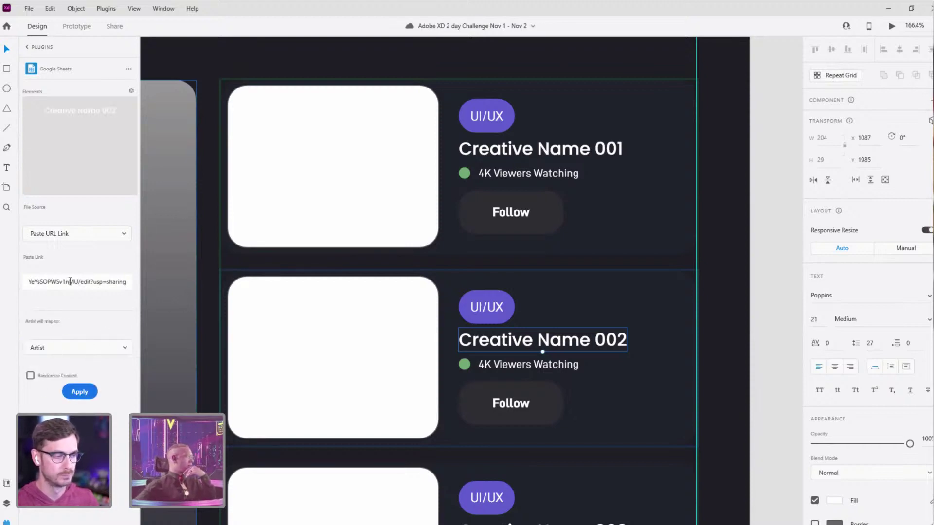
{"action": "left_click", "coordinate": [78, 392]}
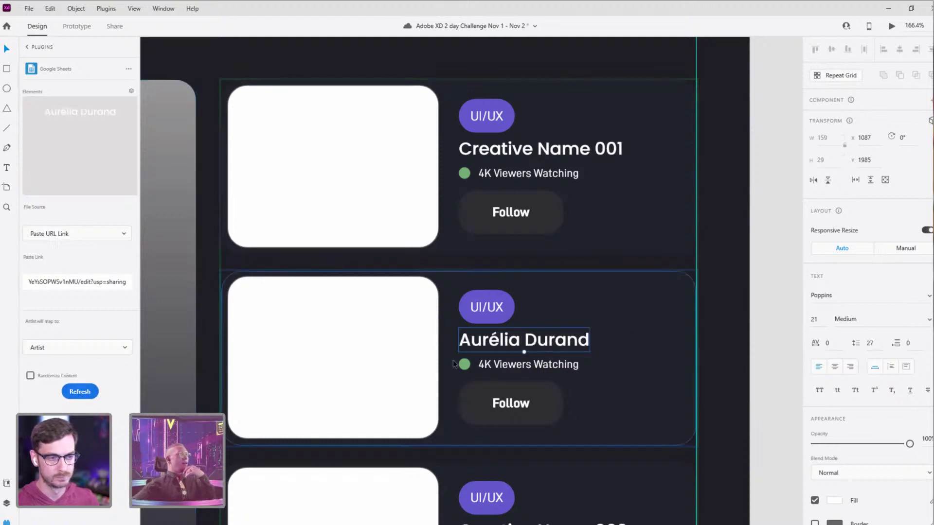
Step: Select the whole small-card repeat grid and apply the Google Sheets Artist mapping to all of its cards
{"action": "left_click_drag", "start_coordinate": [600, 352], "coordinate": [621, 262]}
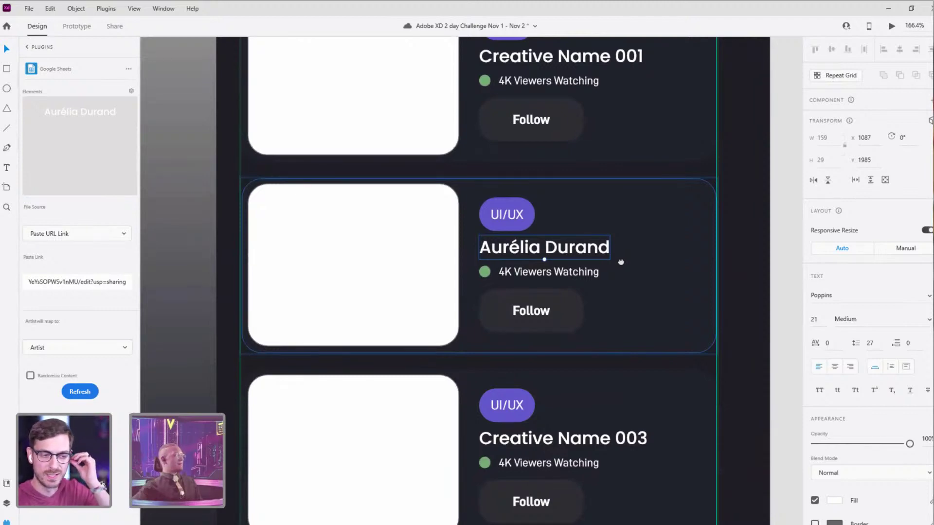
{"action": "scroll", "coordinate": [582, 313], "scroll_direction": "up", "scroll_amount": 1}
{"action": "scroll", "coordinate": [581, 314], "scroll_direction": "up", "scroll_amount": 5}
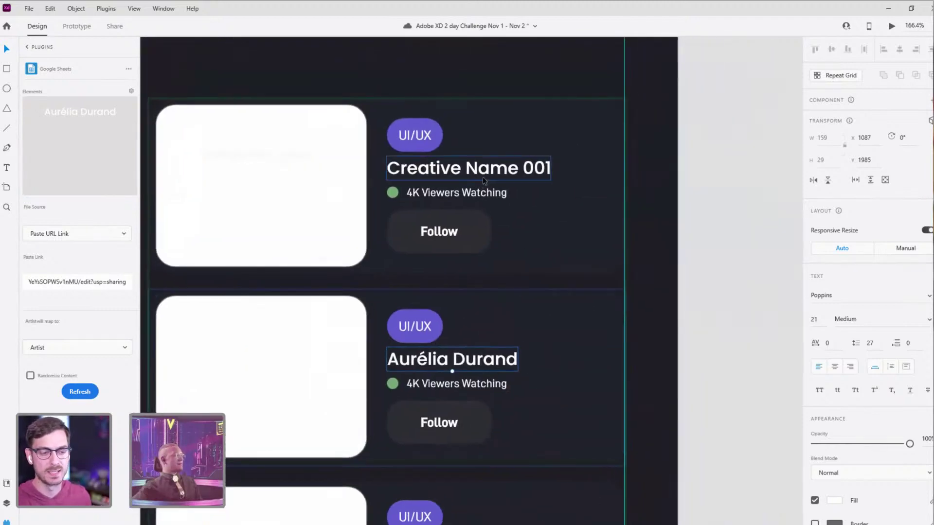
{"action": "key", "text": "Escape"}
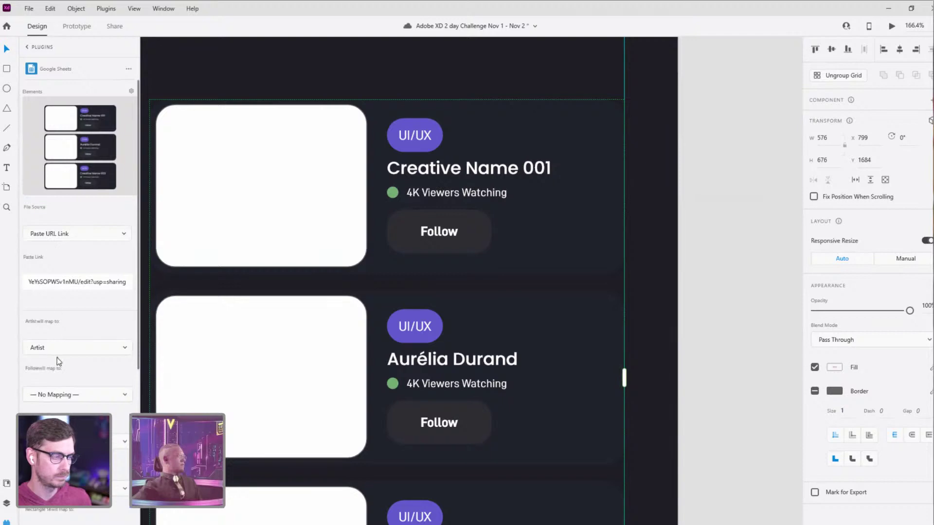
{"action": "left_click", "coordinate": [29, 47]}
{"action": "left_click", "coordinate": [48, 84]}
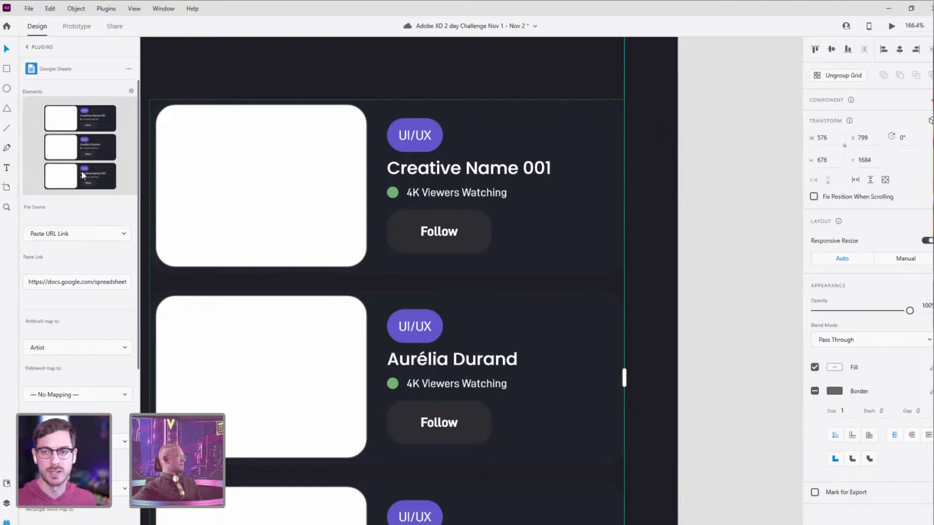
{"action": "scroll", "coordinate": [73, 237], "scroll_direction": "down", "scroll_amount": 5}
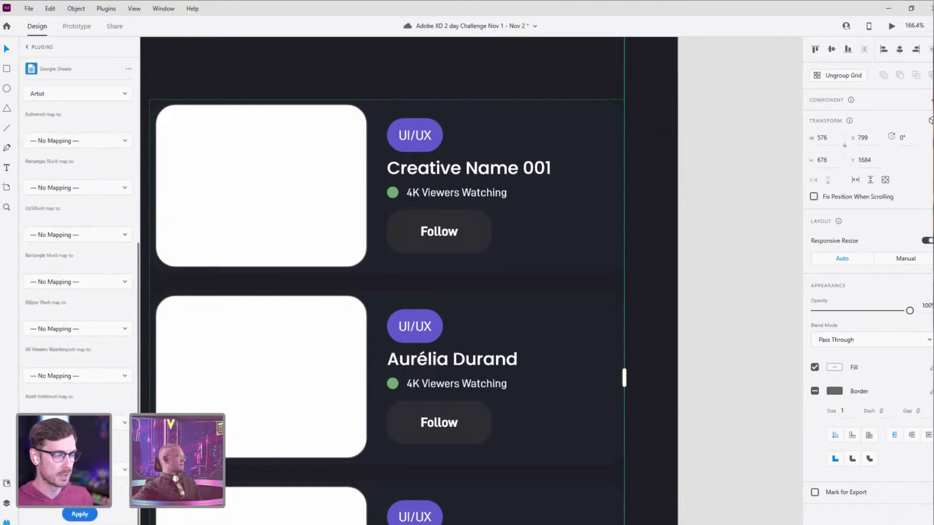
{"action": "scroll", "coordinate": [73, 242], "scroll_direction": "up", "scroll_amount": 4}
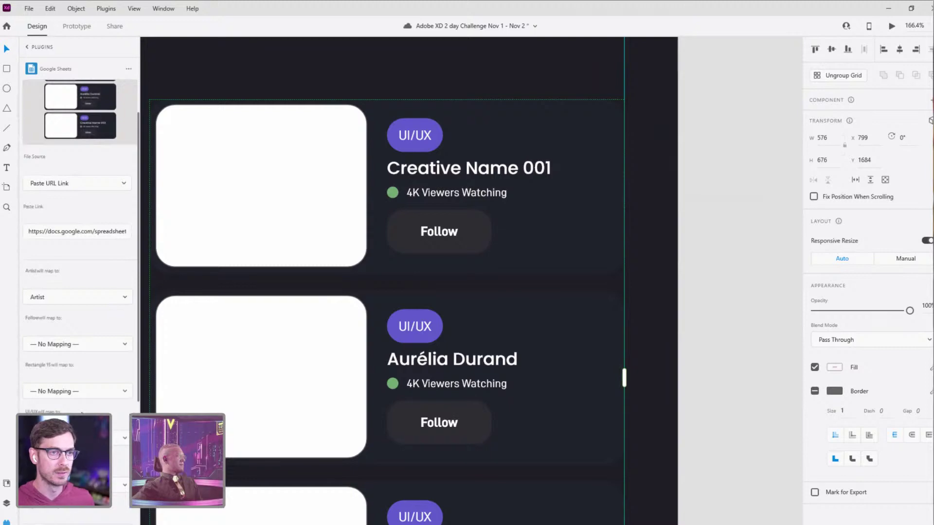
{"action": "scroll", "coordinate": [87, 299], "scroll_direction": "down", "scroll_amount": 4}
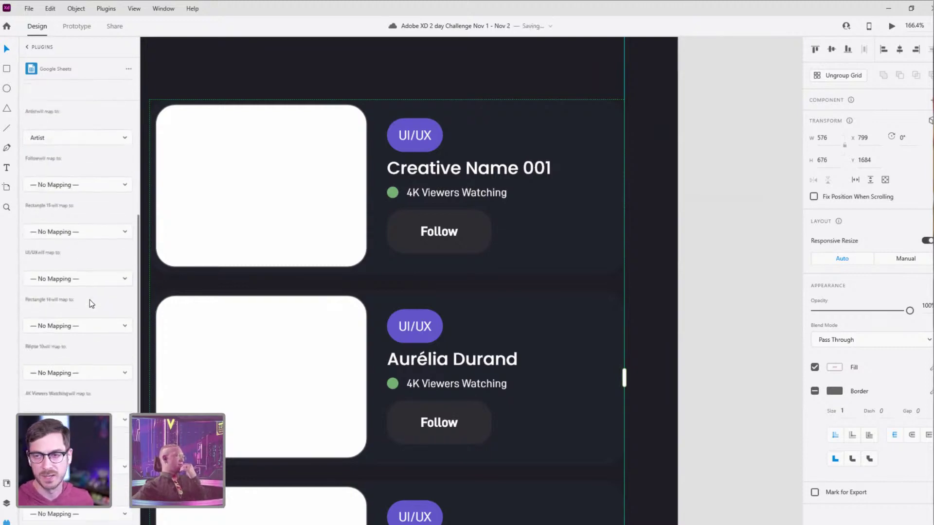
{"action": "scroll", "coordinate": [90, 299], "scroll_direction": "down", "scroll_amount": 1}
{"action": "left_click", "coordinate": [80, 513]}
Step: Examine the artist names in the small cards and the layout of the surrounding Popular channels section
{"action": "scroll", "coordinate": [522, 287], "scroll_direction": "down", "scroll_amount": 2}
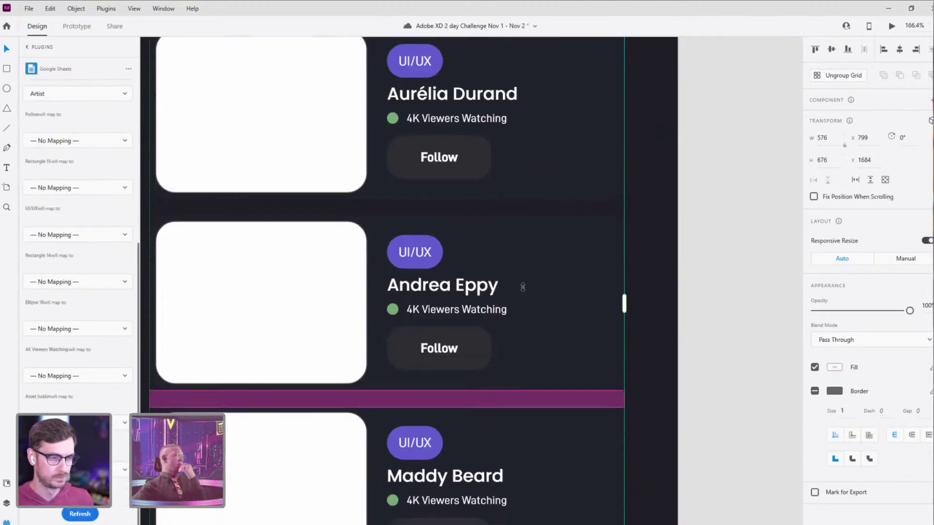
{"action": "scroll", "coordinate": [522, 286], "scroll_direction": "down", "scroll_amount": 1}
{"action": "left_click", "coordinate": [715, 221]}
{"action": "scroll", "coordinate": [704, 189], "scroll_direction": "down", "scroll_amount": 3}
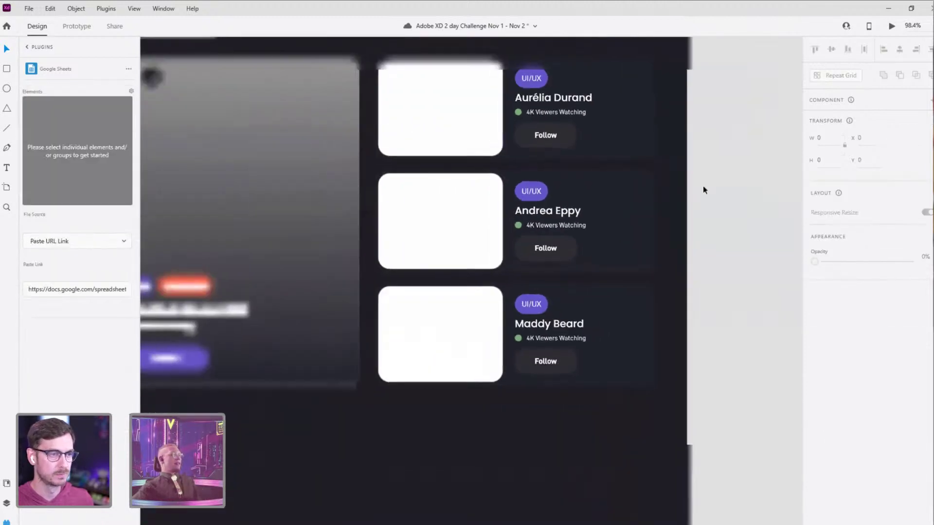
{"action": "left_click_drag", "start_coordinate": [703, 189], "coordinate": [642, 258]}
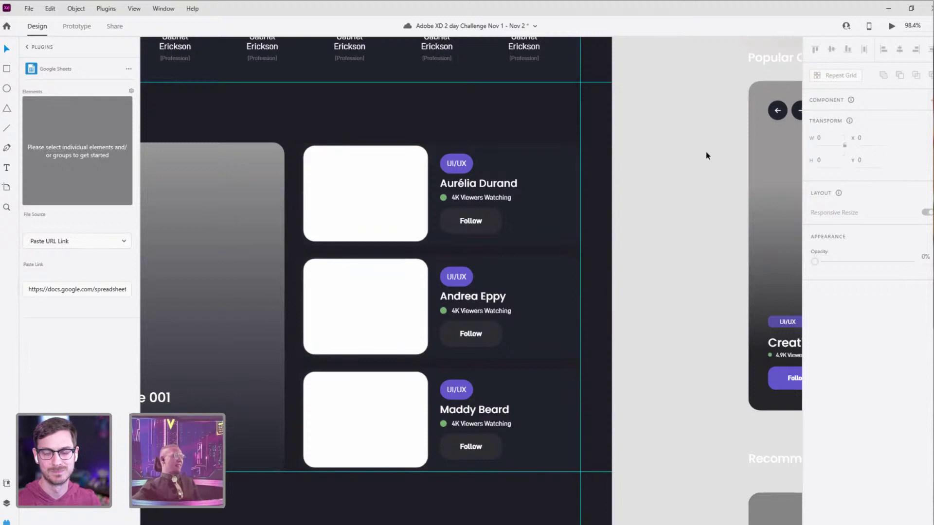
{"action": "scroll", "coordinate": [591, 302], "scroll_direction": "down", "scroll_amount": 2}
{"action": "scroll", "coordinate": [591, 301], "scroll_direction": "left", "scroll_amount": 2}
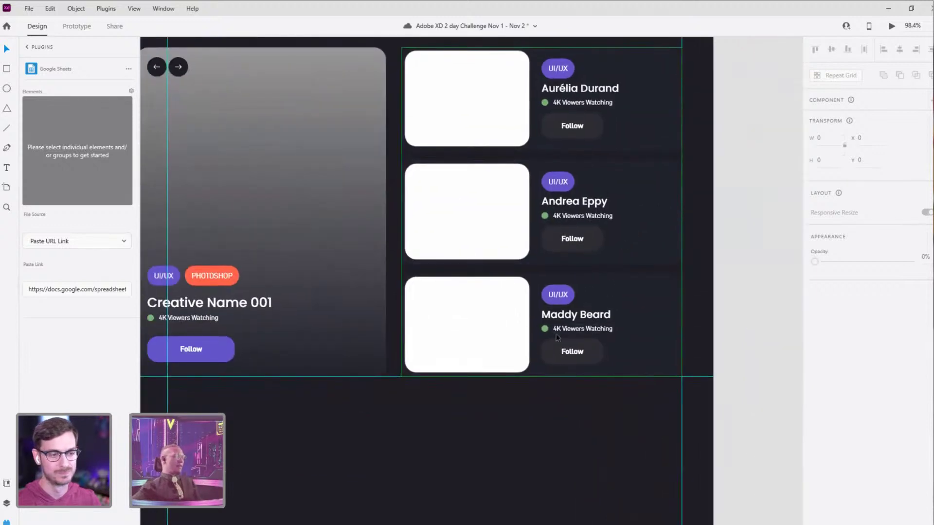
{"action": "scroll", "coordinate": [576, 306], "scroll_direction": "up", "scroll_amount": 3}
{"action": "scroll", "coordinate": [576, 306], "scroll_direction": "right", "scroll_amount": 3}
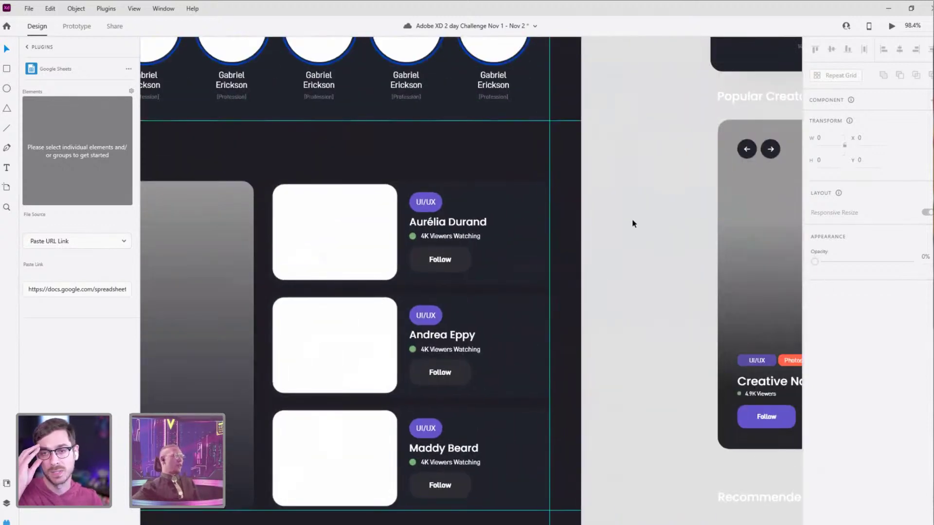
{"action": "scroll", "coordinate": [632, 223], "scroll_direction": "down", "scroll_amount": 3}
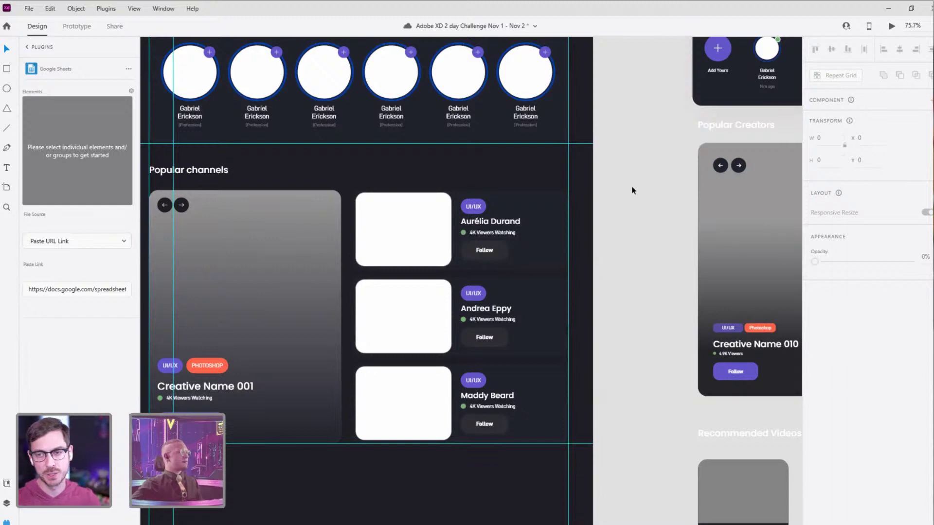
Step: Select the component instance inside the Channels Suggestion repeat grid in the layer list and save the document
{"action": "scroll", "coordinate": [351, 161], "scroll_direction": "up", "scroll_amount": 3}
{"action": "scroll", "coordinate": [351, 160], "scroll_direction": "left", "scroll_amount": 2}
{"action": "left_click", "coordinate": [243, 184]}
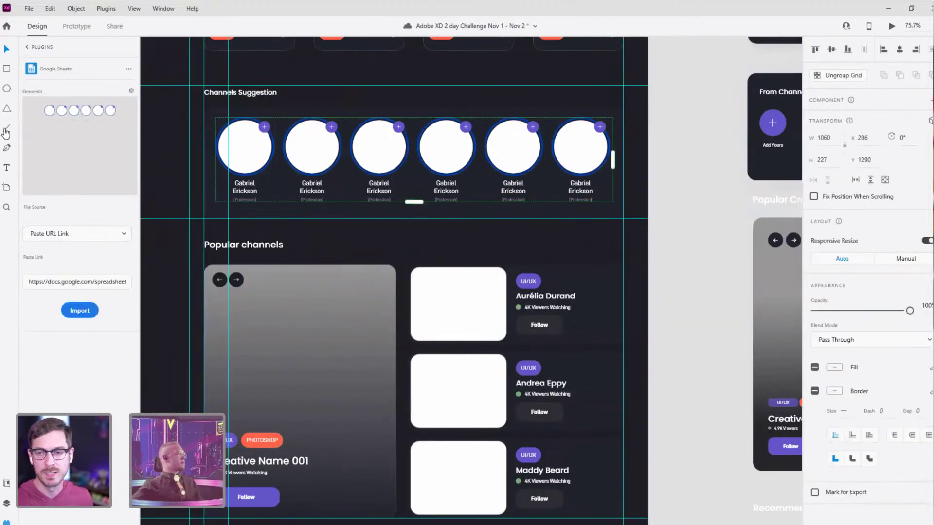
{"action": "left_click", "coordinate": [8, 505]}
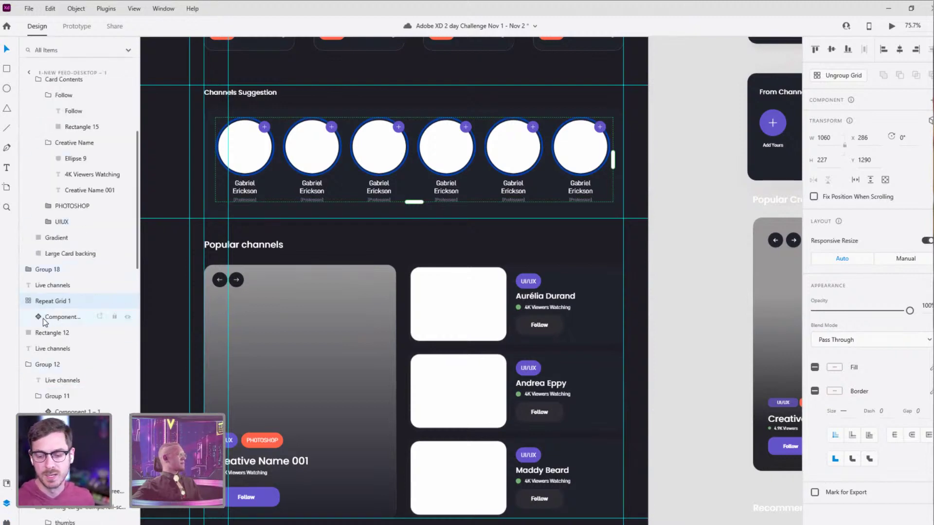
{"action": "left_click", "coordinate": [39, 319]}
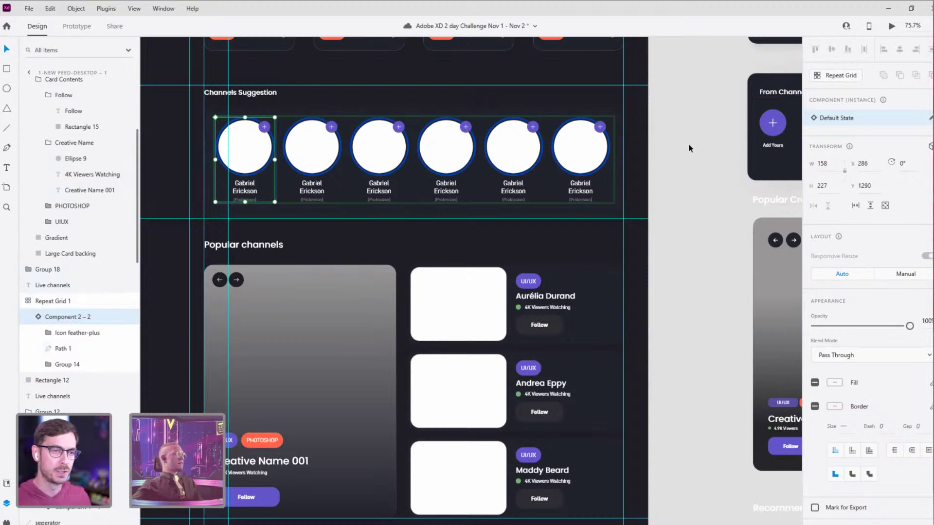
{"action": "key", "text": "ctrl+s"}
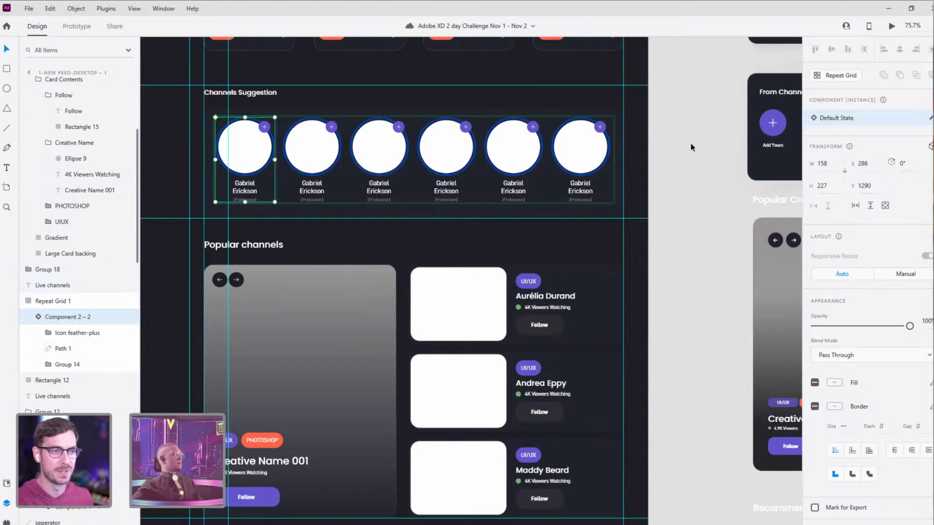
Step: Inspect the first Channels Suggestion component's inner layers and expand Group 14 to show its ellipse and name texts
{"action": "left_click", "coordinate": [63, 334]}
{"action": "left_click", "coordinate": [65, 349]}
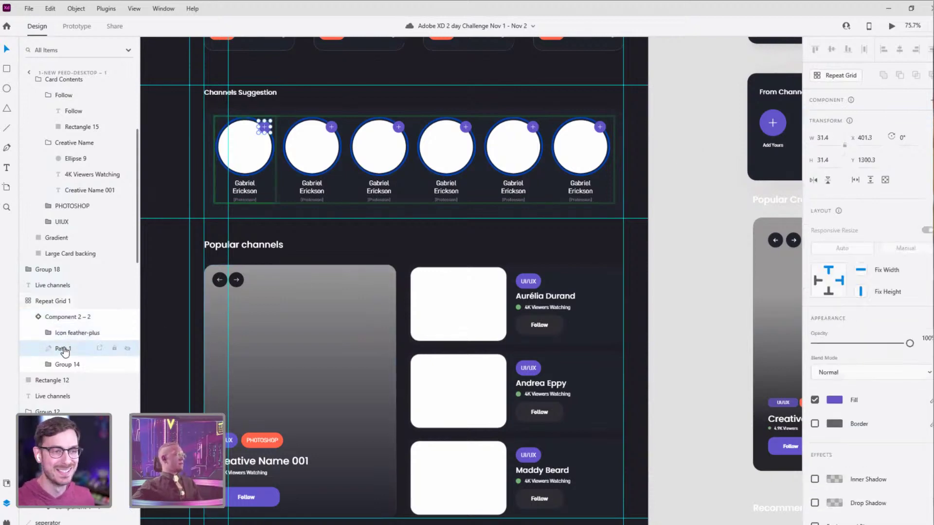
{"action": "left_click", "coordinate": [45, 368]}
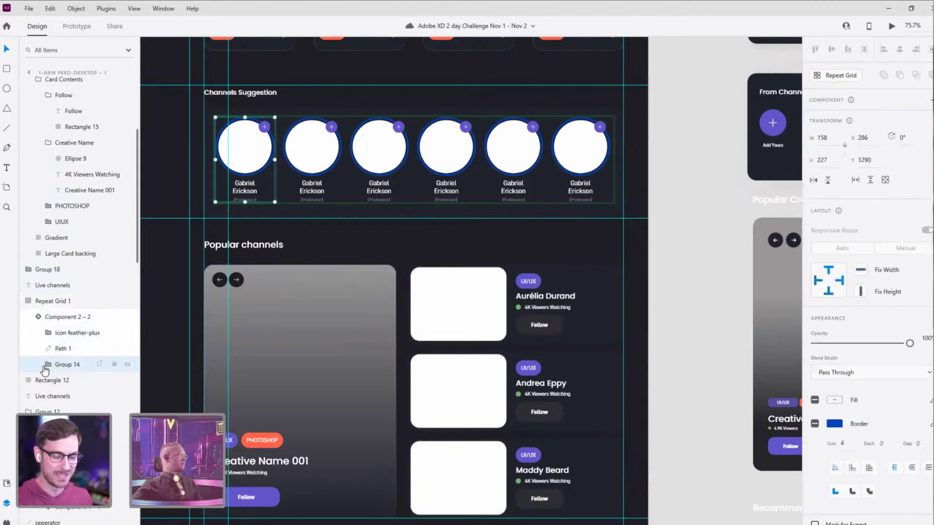
{"action": "left_click", "coordinate": [48, 364]}
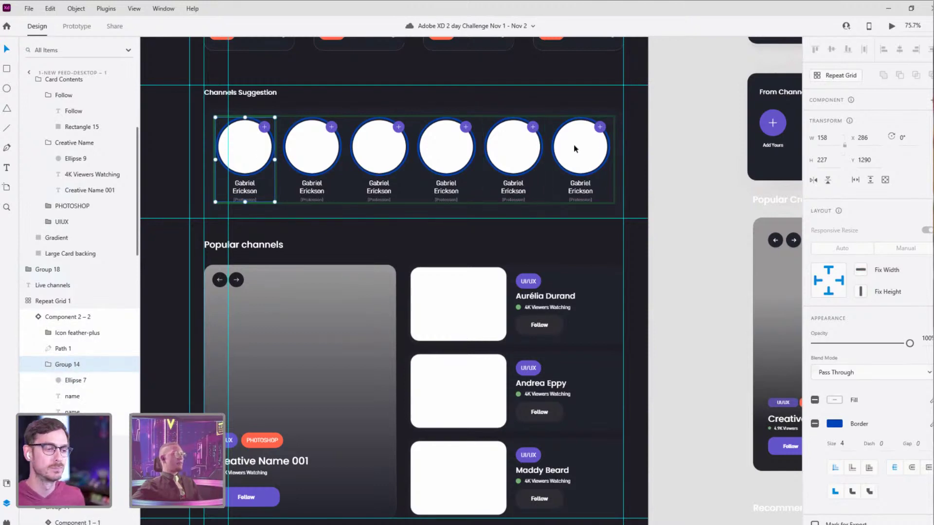
Step: Examine the feed artboard's sections and compare them with the source components on the pasteboard
{"action": "left_click", "coordinate": [685, 168]}
{"action": "scroll", "coordinate": [705, 195], "scroll_direction": "down", "scroll_amount": 3}
{"action": "scroll", "coordinate": [727, 222], "scroll_direction": "up", "scroll_amount": 1}
{"action": "scroll", "coordinate": [728, 223], "scroll_direction": "right", "scroll_amount": 1}
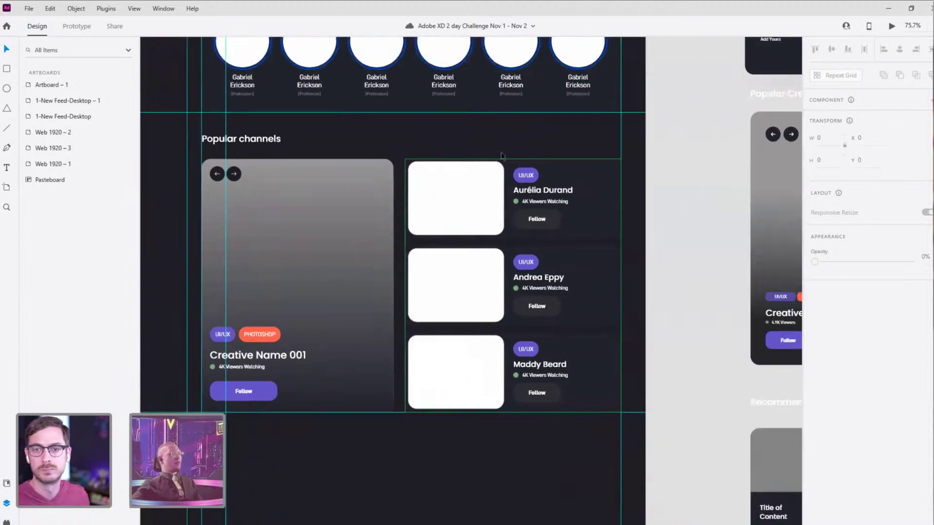
{"action": "left_click", "coordinate": [529, 288]}
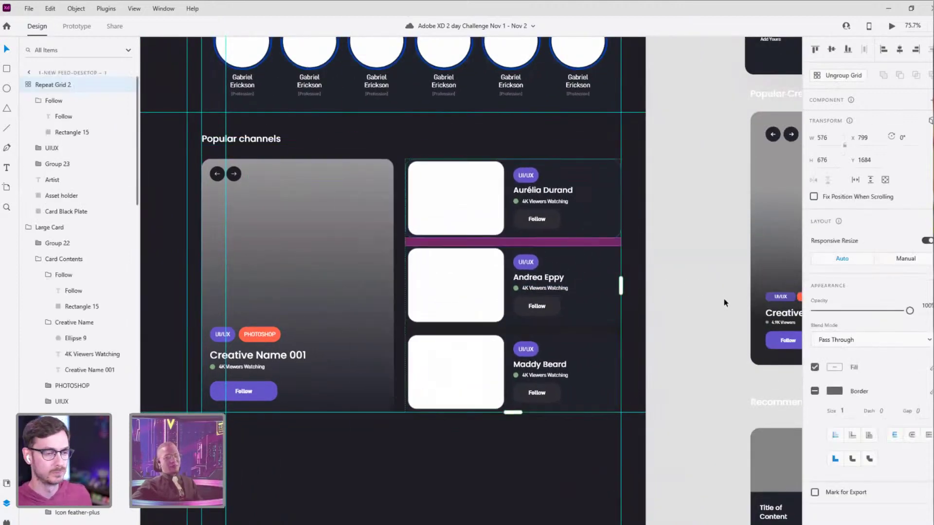
{"action": "left_click", "coordinate": [700, 269]}
{"action": "scroll", "coordinate": [698, 284], "scroll_direction": "down", "scroll_amount": 3}
{"action": "left_click_drag", "start_coordinate": [695, 307], "coordinate": [576, 285]}
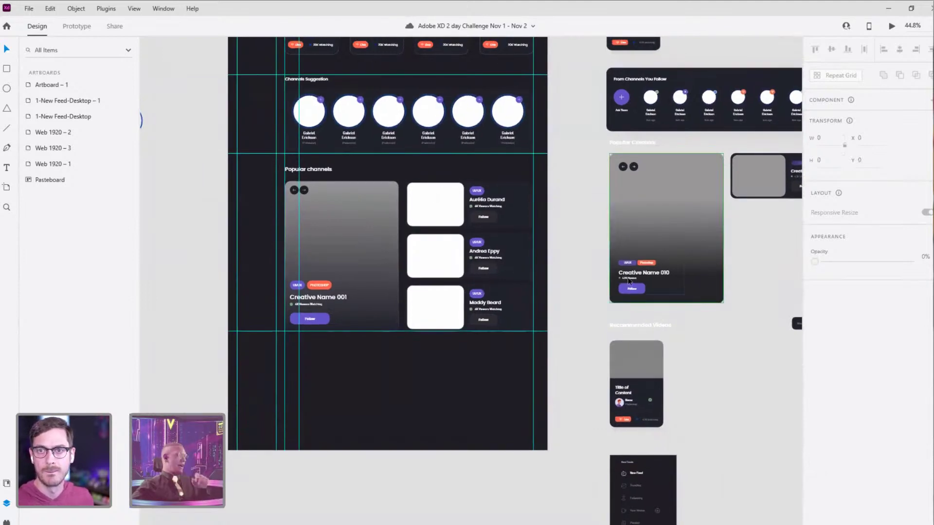
{"action": "left_click_drag", "start_coordinate": [574, 205], "coordinate": [535, 177]}
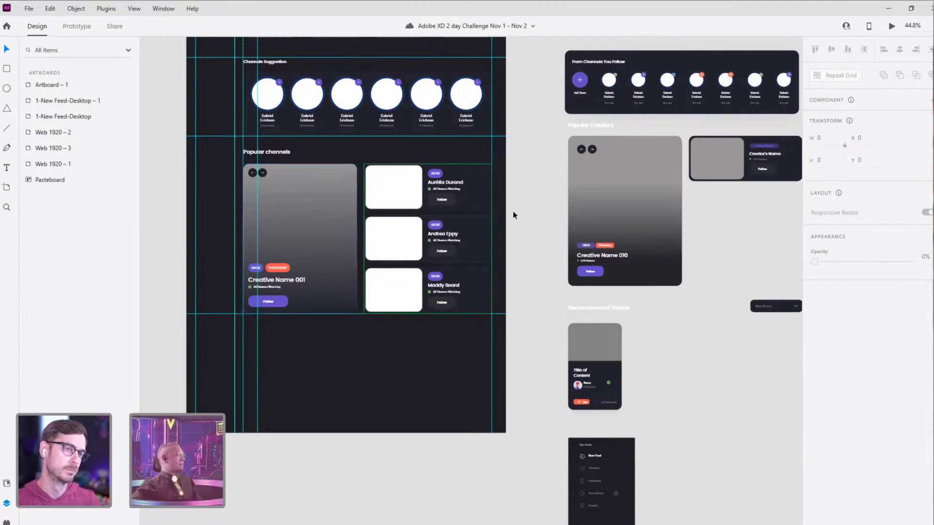
{"action": "left_click_drag", "start_coordinate": [536, 207], "coordinate": [595, 405]}
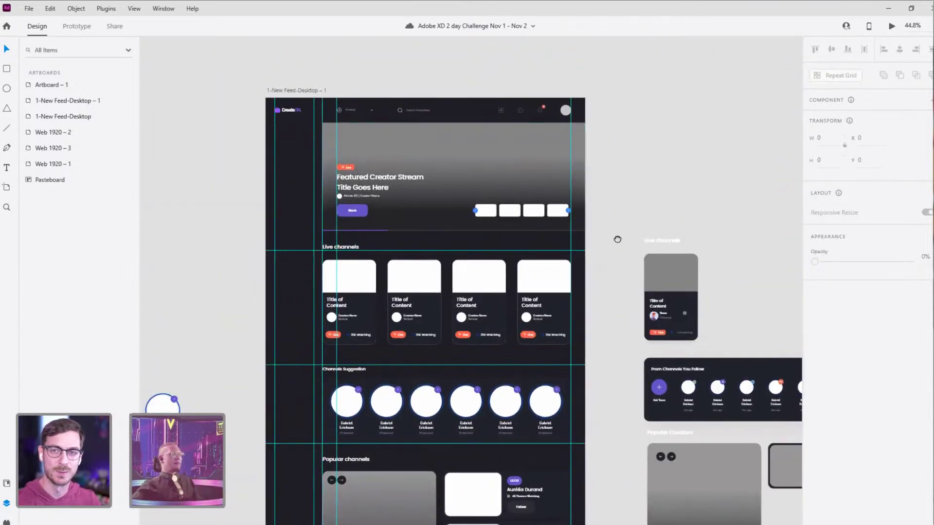
{"action": "left_click_drag", "start_coordinate": [618, 240], "coordinate": [457, 234]}
{"action": "scroll", "coordinate": [457, 234], "scroll_direction": "down", "scroll_amount": 10}
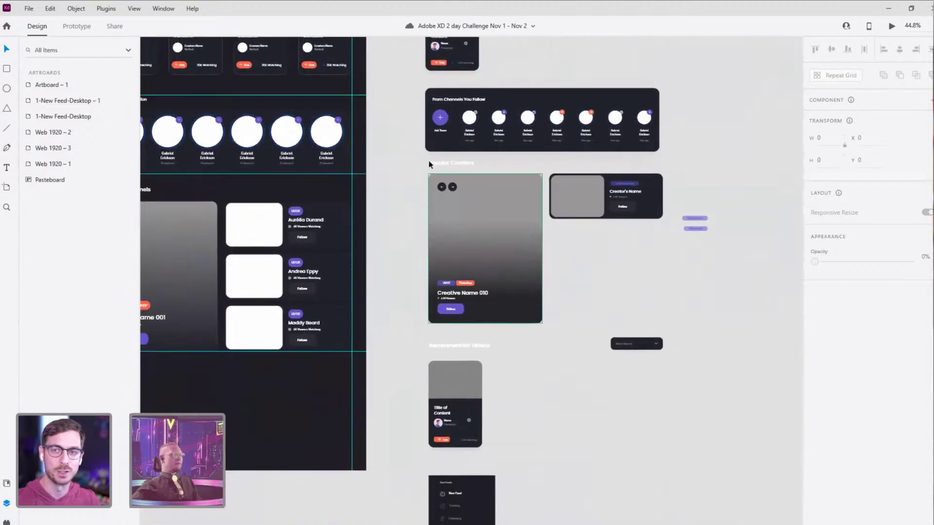
Step: Select all items of the pasteboard's side menu, leaving out its dark background
{"action": "left_click_drag", "start_coordinate": [402, 225], "coordinate": [407, 161]}
{"action": "left_click_drag", "start_coordinate": [574, 227], "coordinate": [406, 389]}
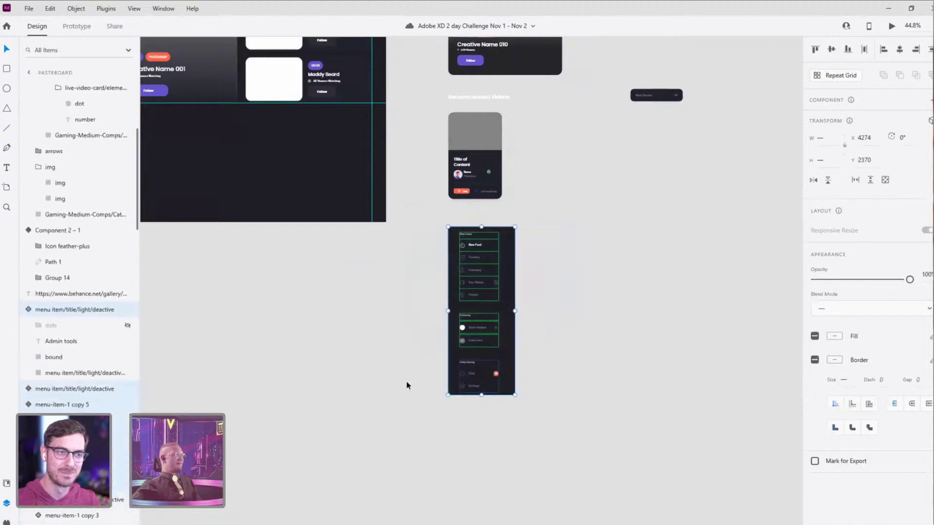
{"action": "left_click_drag", "start_coordinate": [371, 290], "coordinate": [517, 345]}
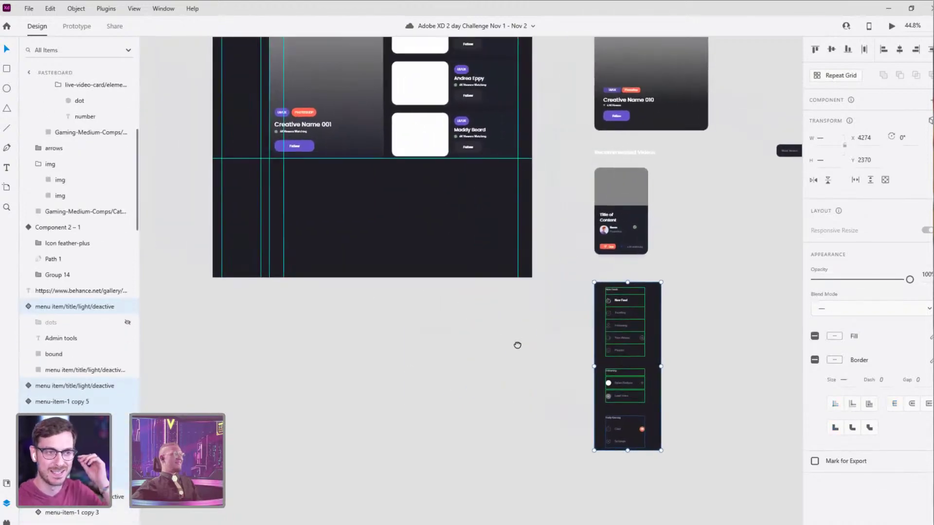
{"action": "scroll", "coordinate": [517, 346], "scroll_direction": "up", "scroll_amount": 10}
{"action": "scroll", "coordinate": [467, 258], "scroll_direction": "left", "scroll_amount": 4}
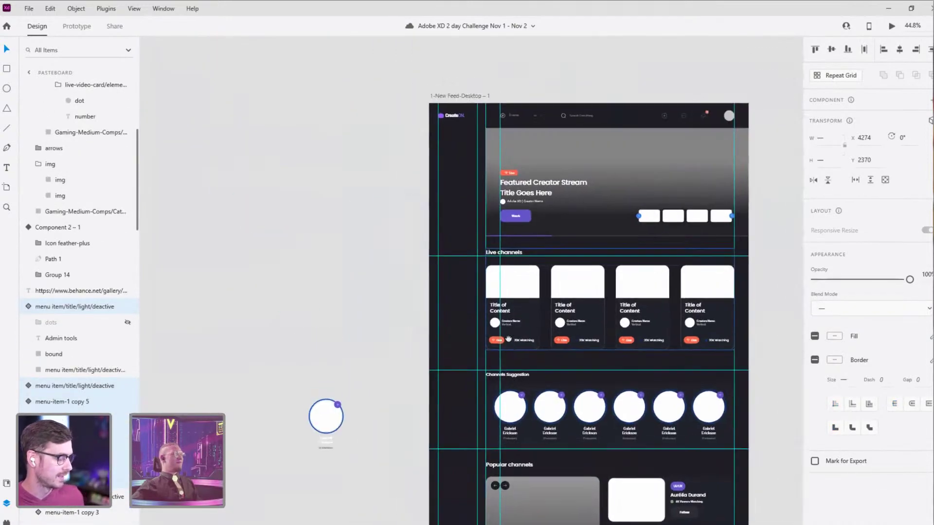
{"action": "left_click_drag", "start_coordinate": [741, 508], "coordinate": [412, 29]}
{"action": "scroll", "coordinate": [493, 358], "scroll_direction": "up", "scroll_amount": 7}
{"action": "scroll", "coordinate": [496, 323], "scroll_direction": "down", "scroll_amount": 5}
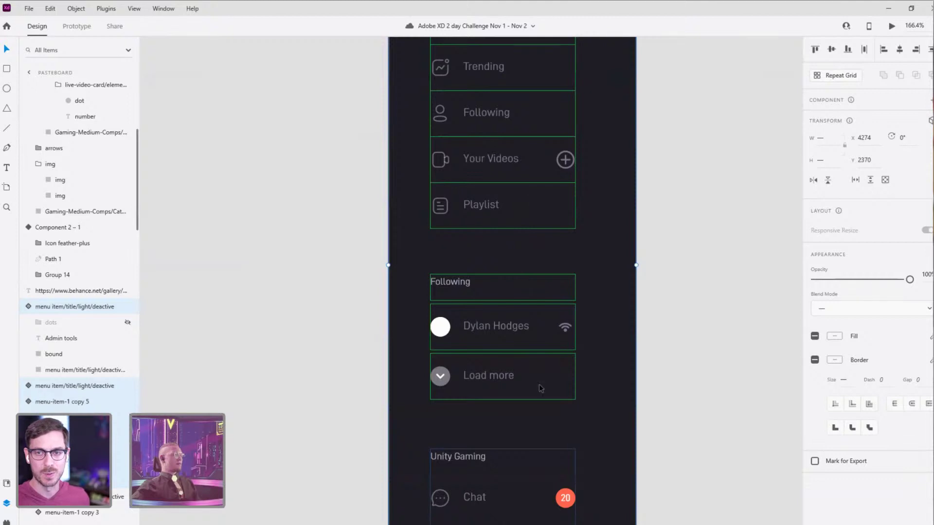
{"action": "scroll", "coordinate": [540, 388], "scroll_direction": "down", "scroll_amount": 4}
{"action": "scroll", "coordinate": [481, 319], "scroll_direction": "down", "scroll_amount": 1}
{"action": "scroll", "coordinate": [439, 295], "scroll_direction": "right", "scroll_amount": 2}
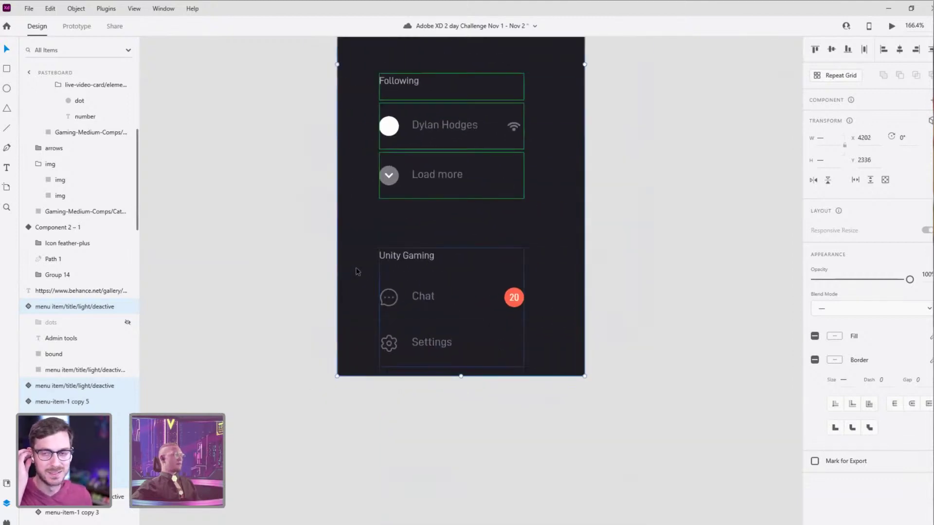
{"action": "scroll", "coordinate": [341, 258], "scroll_direction": "down", "scroll_amount": 6}
{"action": "left_click", "coordinate": [654, 347]}
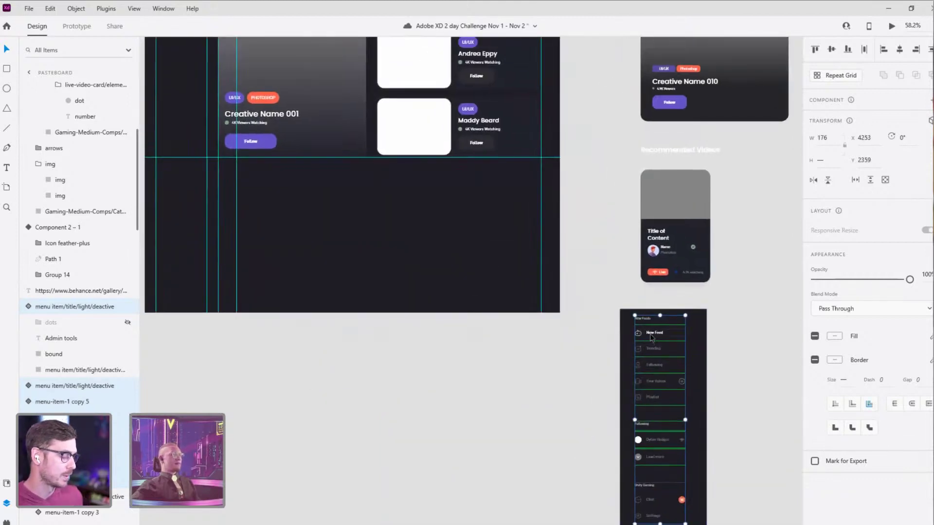
Step: Move the selected menu items into the feed artboard's empty side column, below the CreateON logo and against the column guide
{"action": "scroll", "coordinate": [246, 51], "scroll_direction": "up", "scroll_amount": 6}
{"action": "scroll", "coordinate": [247, 51], "scroll_direction": "left", "scroll_amount": 2}
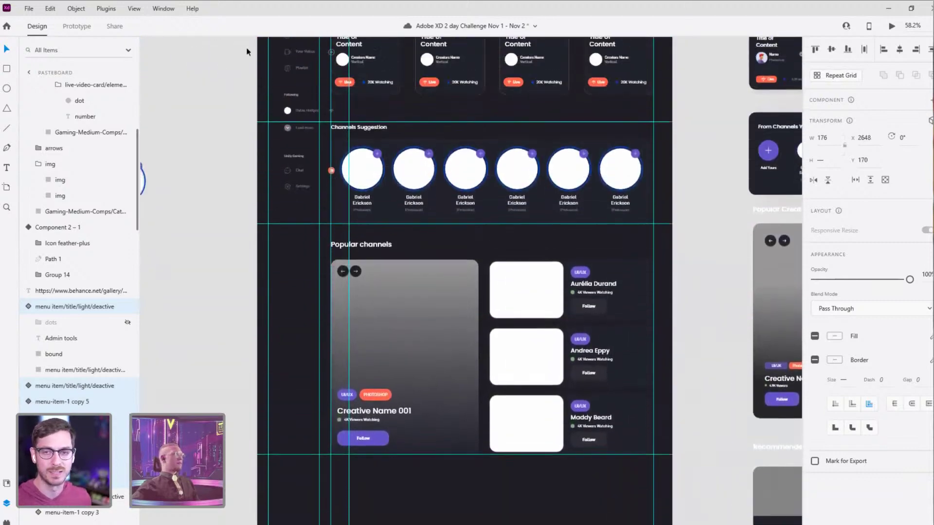
{"action": "scroll", "coordinate": [247, 51], "scroll_direction": "up", "scroll_amount": 8}
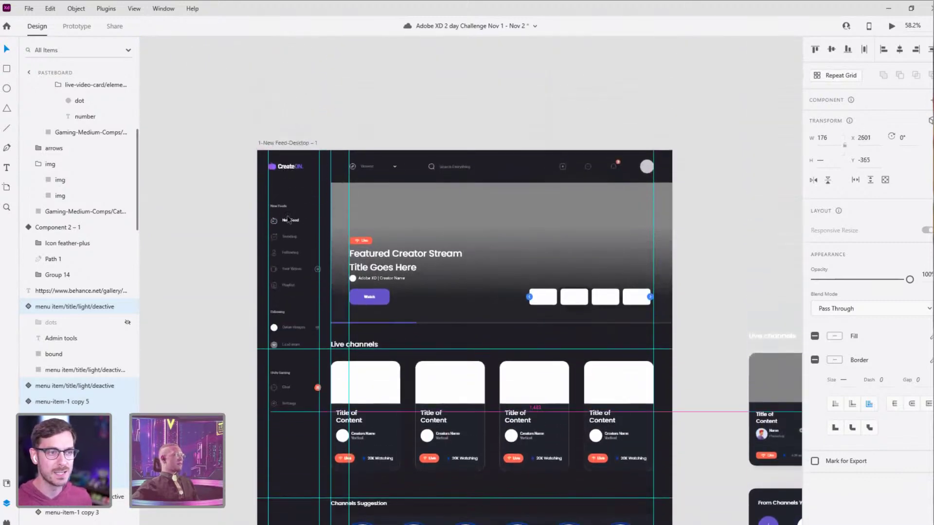
{"action": "left_click_drag", "start_coordinate": [288, 220], "coordinate": [289, 206]}
Step: Nudge the side menu up to Y 112 and deselect it
{"action": "scroll", "coordinate": [289, 206], "scroll_direction": "up", "scroll_amount": 5}
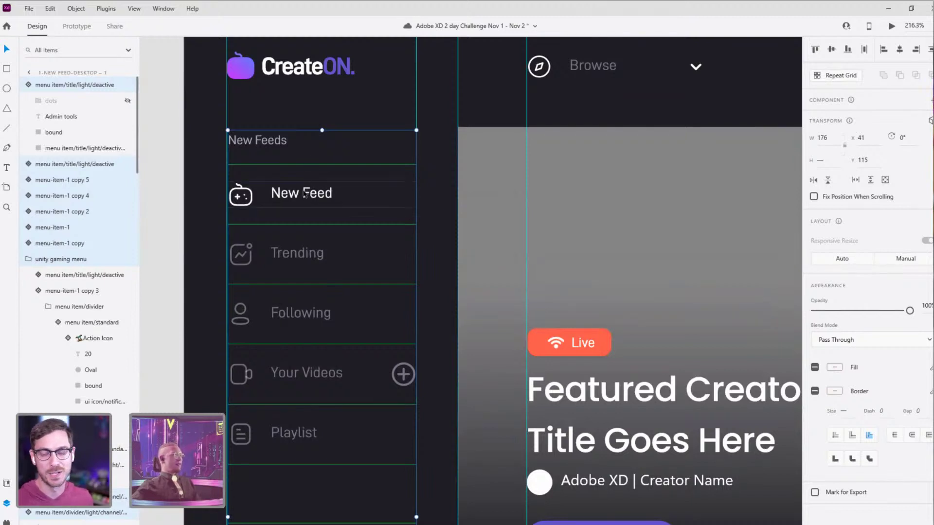
{"action": "key", "text": "Up"}
{"action": "key", "text": "Up"}
{"action": "key", "text": "Up"}
{"action": "key", "text": "Up"}
{"action": "key", "text": "Up"}
{"action": "key", "text": "Down"}
{"action": "key", "text": "Down"}
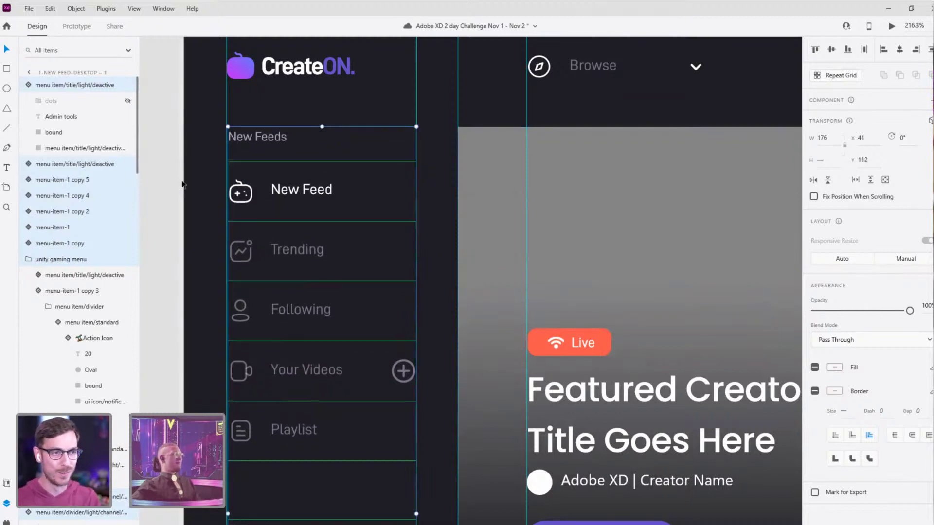
{"action": "left_click", "coordinate": [171, 190]}
Step: Move the side menu's Following heading, channel row and Load more row up together to Y 449
{"action": "left_click_drag", "start_coordinate": [178, 188], "coordinate": [232, 196]}
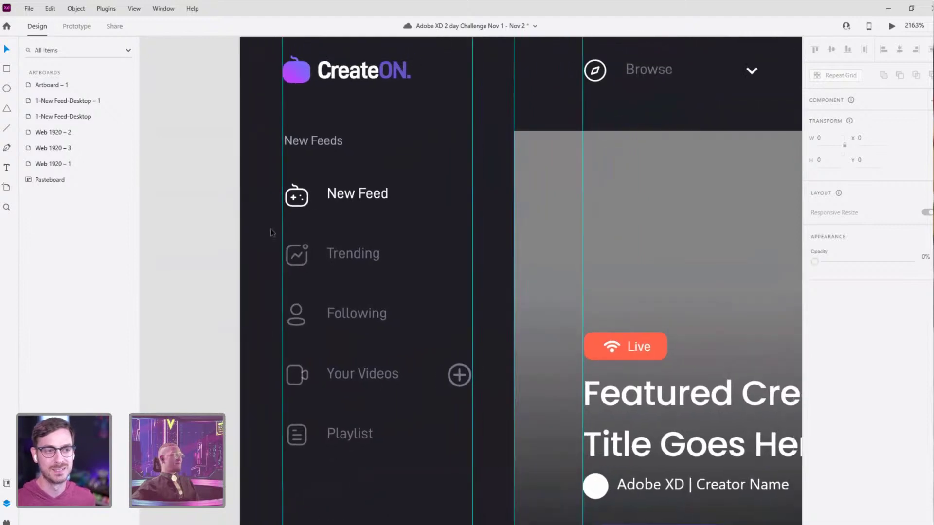
{"action": "scroll", "coordinate": [261, 347], "scroll_direction": "down", "scroll_amount": 3}
{"action": "scroll", "coordinate": [292, 243], "scroll_direction": "down", "scroll_amount": 3}
{"action": "double_click", "coordinate": [327, 281]}
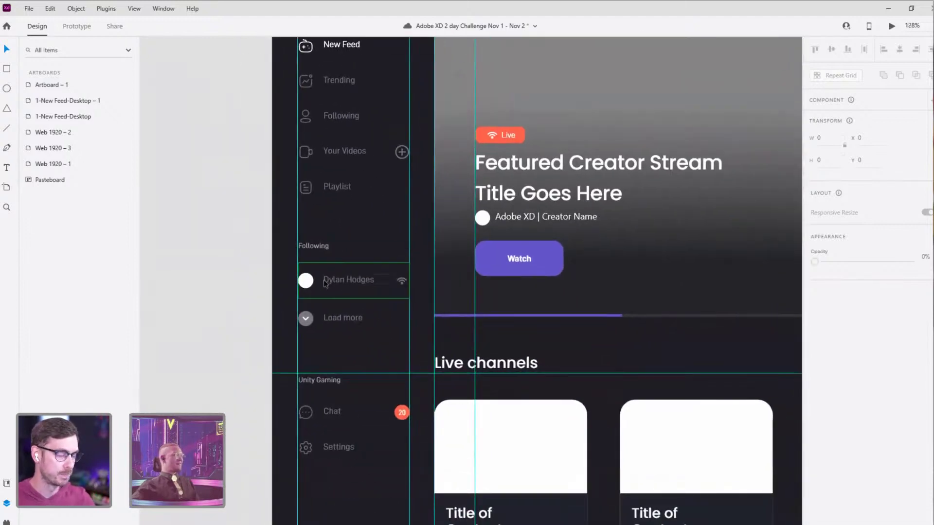
{"action": "left_click", "coordinate": [318, 248], "text": "shift"}
{"action": "left_click_drag", "start_coordinate": [318, 248], "coordinate": [313, 229]}
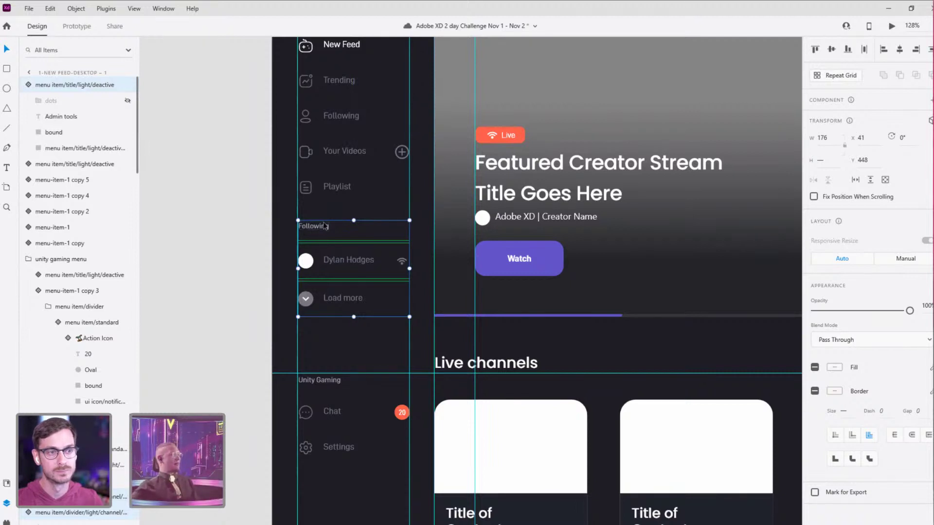
{"action": "left_click_drag", "start_coordinate": [315, 230], "coordinate": [327, 233]}
Step: Select the Unity Gaming menu group in the side column and save the document
{"action": "left_click", "coordinate": [323, 388]}
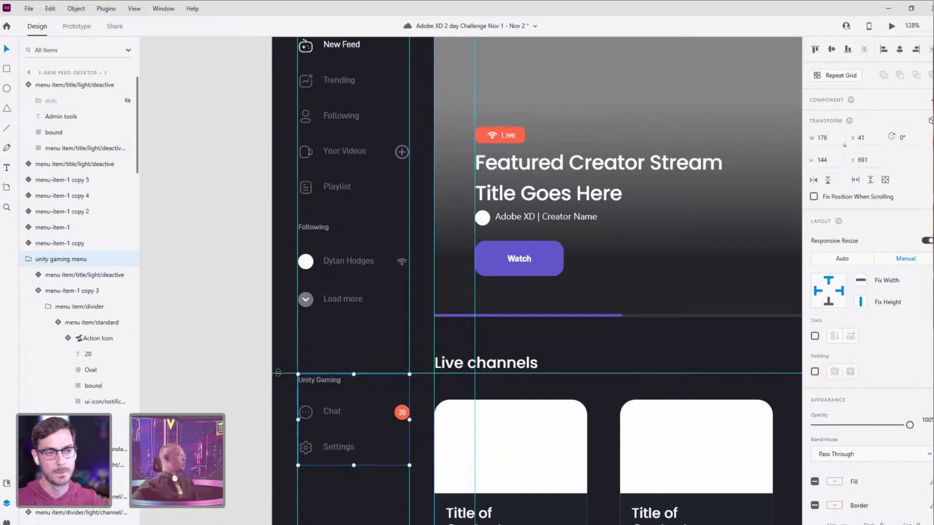
{"action": "scroll", "coordinate": [239, 296], "scroll_direction": "down", "scroll_amount": 5}
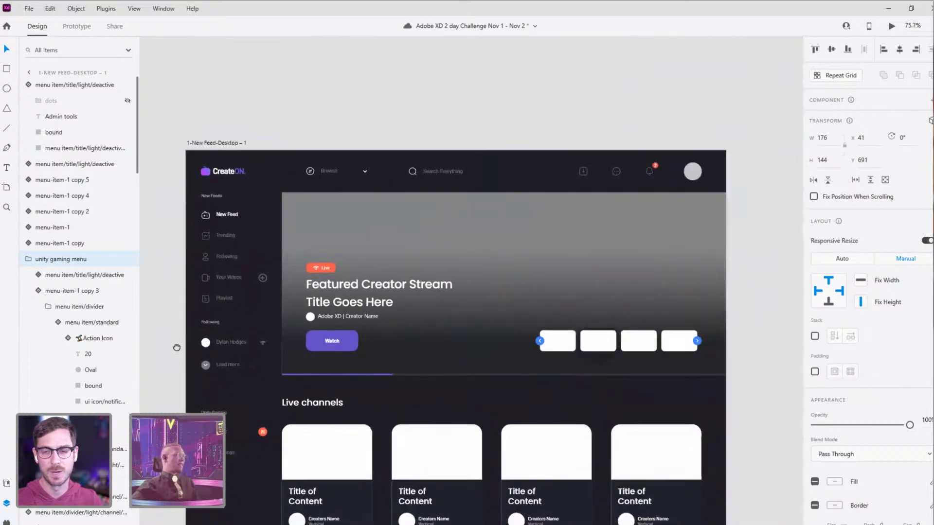
{"action": "key", "text": "ctrl+s"}
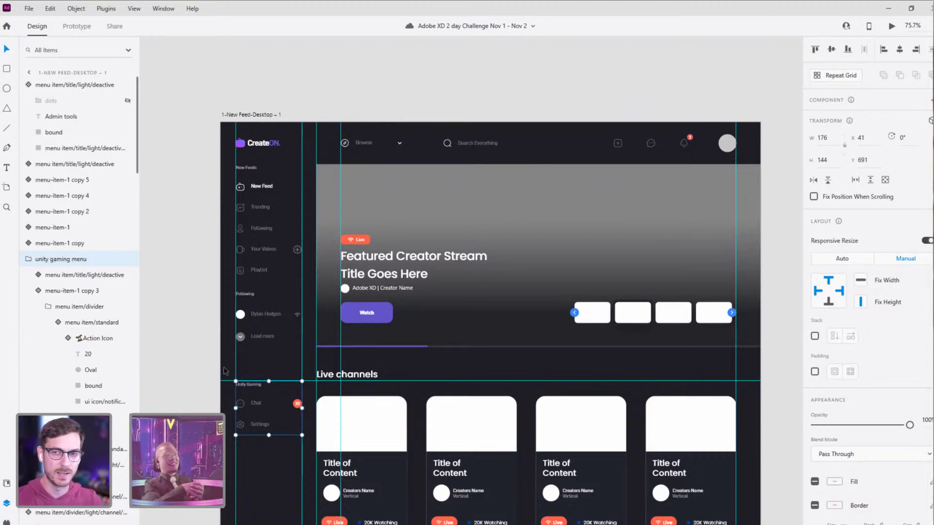
Step: Move the Following heading, channel row and Load more row down together to Y 474
{"action": "left_click", "coordinate": [202, 340]}
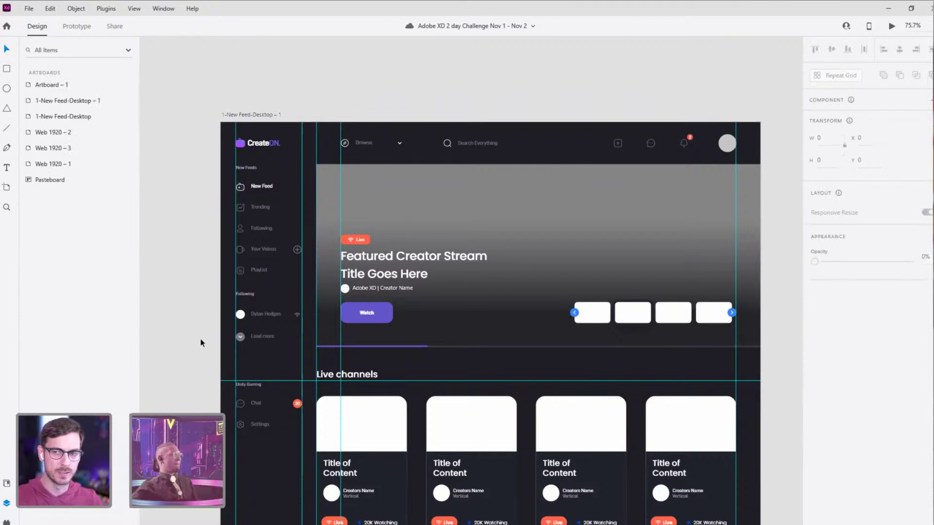
{"action": "scroll", "coordinate": [192, 342], "scroll_direction": "up", "scroll_amount": 5}
{"action": "left_click", "coordinate": [328, 255]}
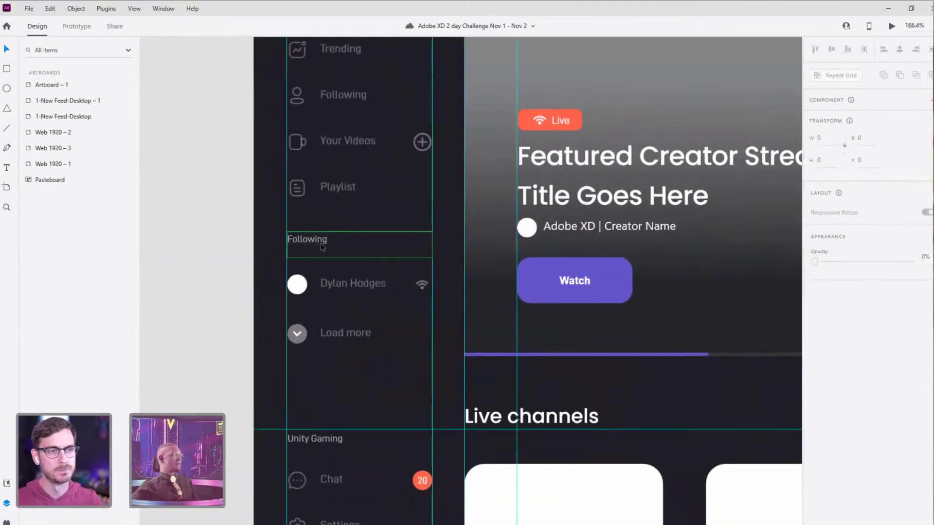
{"action": "left_click", "coordinate": [339, 288], "text": "shift"}
{"action": "left_click", "coordinate": [343, 323], "text": "shift"}
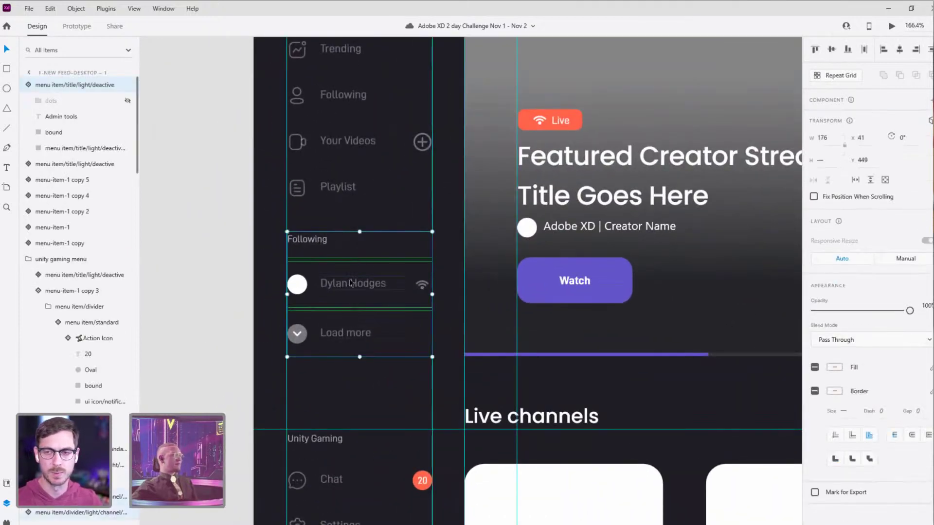
{"action": "left_click_drag", "start_coordinate": [349, 291], "coordinate": [355, 321]}
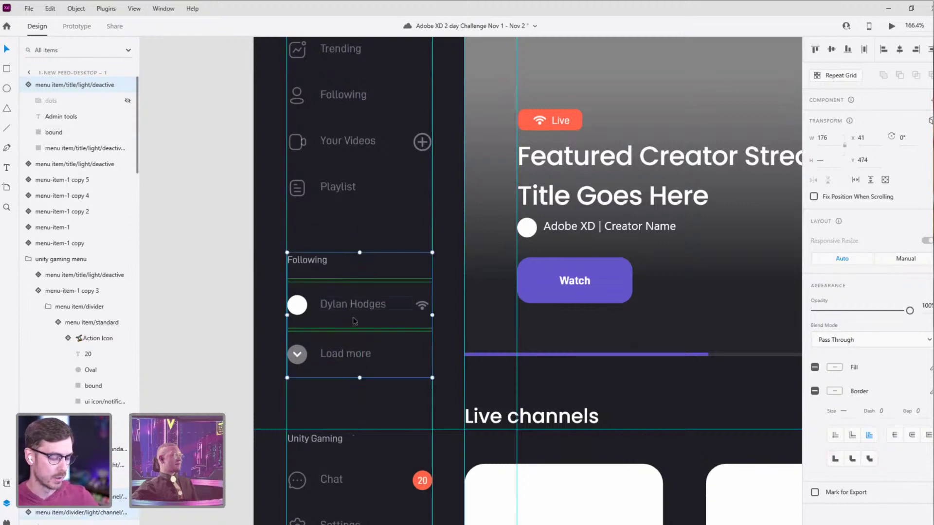
Step: Move the Unity Gaming menu group slightly up, closer to the Load more row, and deselect it
{"action": "left_click", "coordinate": [317, 446]}
{"action": "scroll", "coordinate": [330, 365], "scroll_direction": "down", "scroll_amount": 3}
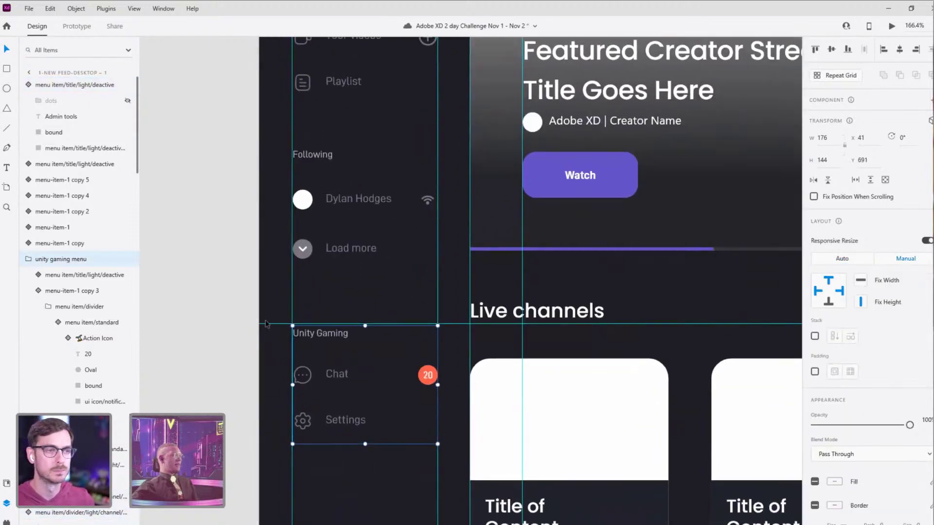
{"action": "scroll", "coordinate": [265, 323], "scroll_direction": "down", "scroll_amount": 5}
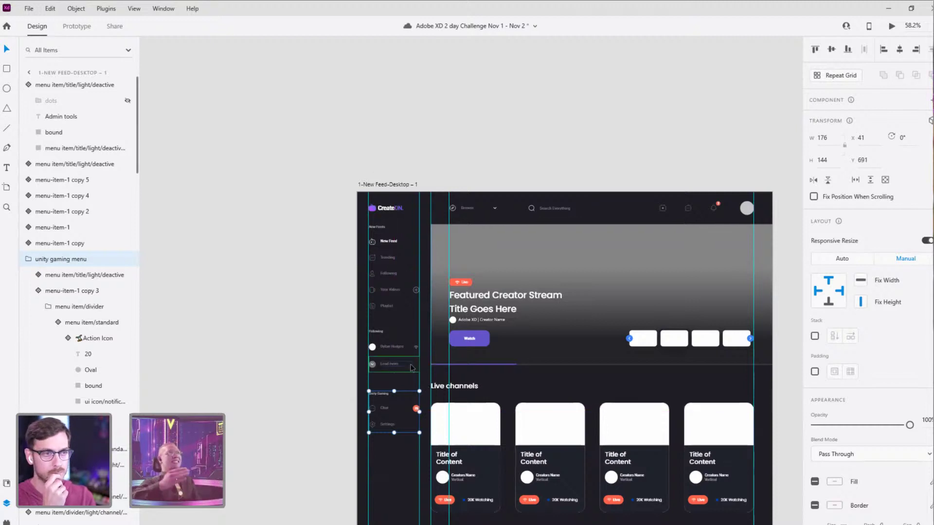
{"action": "scroll", "coordinate": [377, 395], "scroll_direction": "up", "scroll_amount": 5}
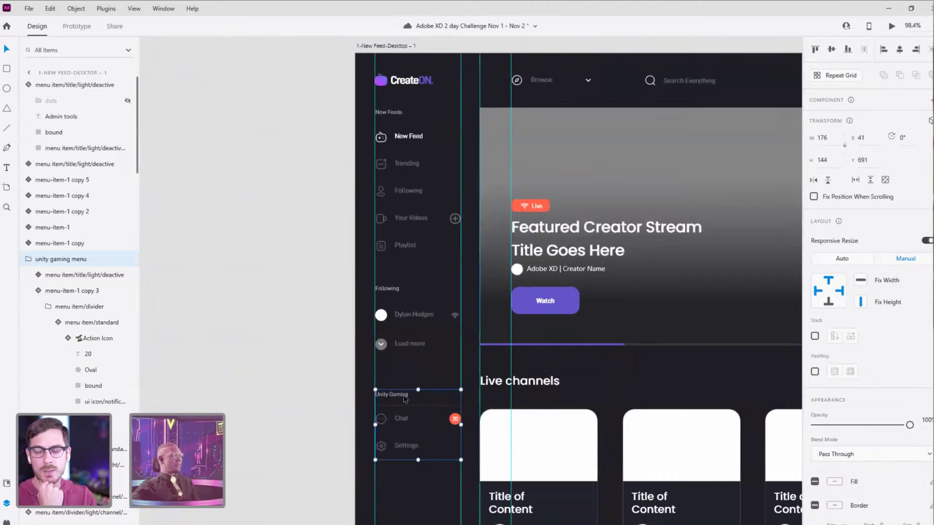
{"action": "left_click", "coordinate": [323, 312]}
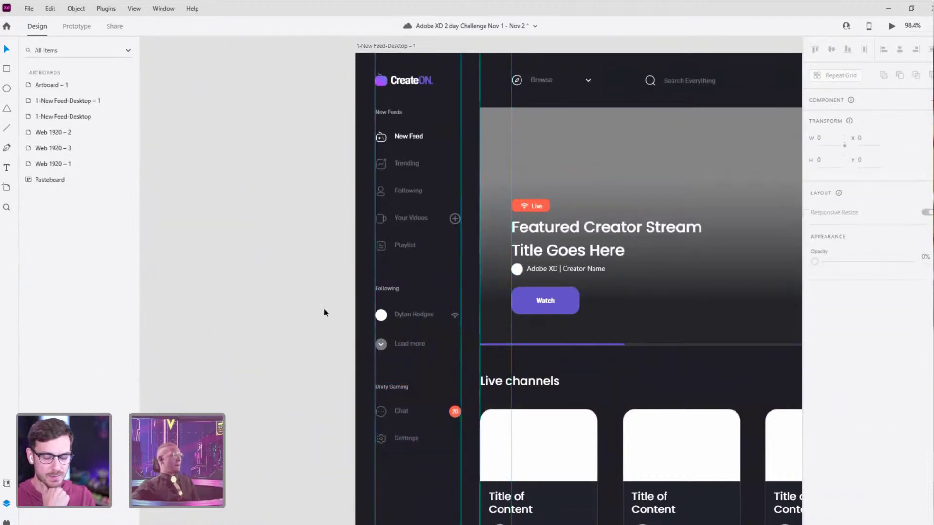
{"action": "left_click_drag", "start_coordinate": [323, 313], "coordinate": [203, 351]}
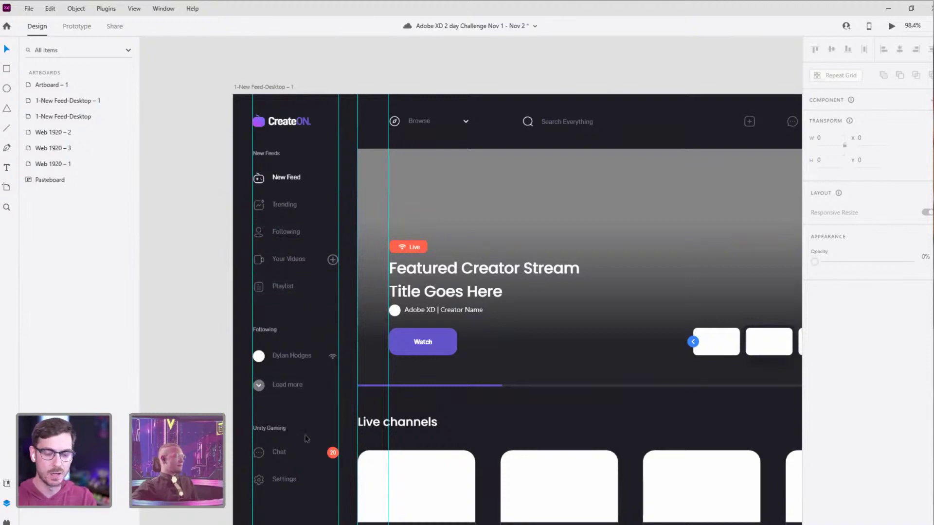
{"action": "left_click_drag", "start_coordinate": [288, 387], "coordinate": [282, 278]}
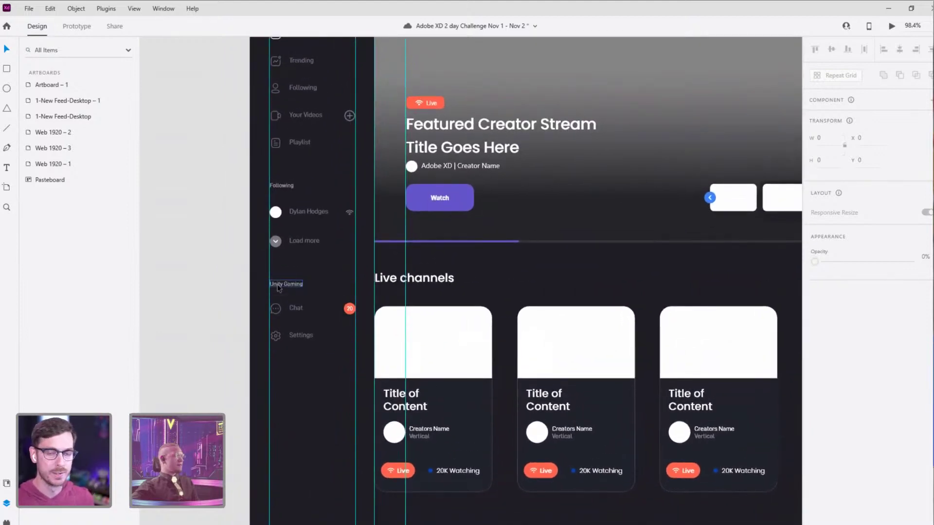
Step: Rename the Unity Gaming heading in the side menu to "Social" and deselect it
{"action": "double_click", "coordinate": [279, 287]}
{"action": "double_click", "coordinate": [278, 287]}
{"action": "type", "text": "Chat"}
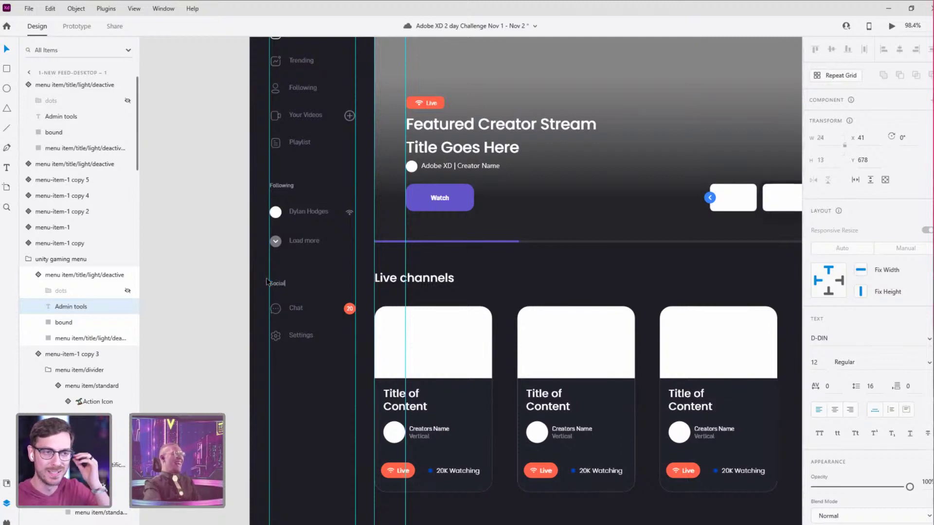
{"action": "key", "text": "Escape"}
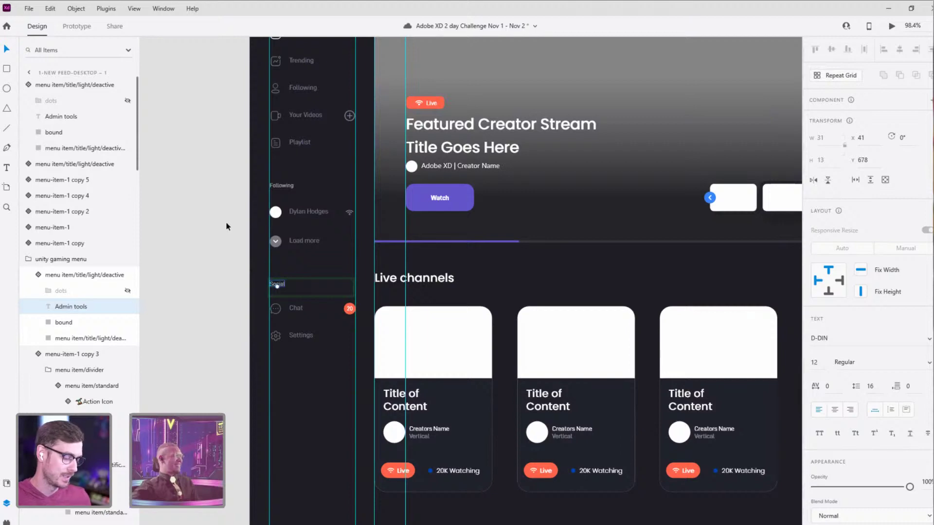
{"action": "left_click", "coordinate": [222, 187]}
Step: Review the page from the header to Popular channels, check the first Live channels card's dimensions, and compare the reference components beside the artboard
{"action": "scroll", "coordinate": [271, 355], "scroll_direction": "up", "scroll_amount": 4}
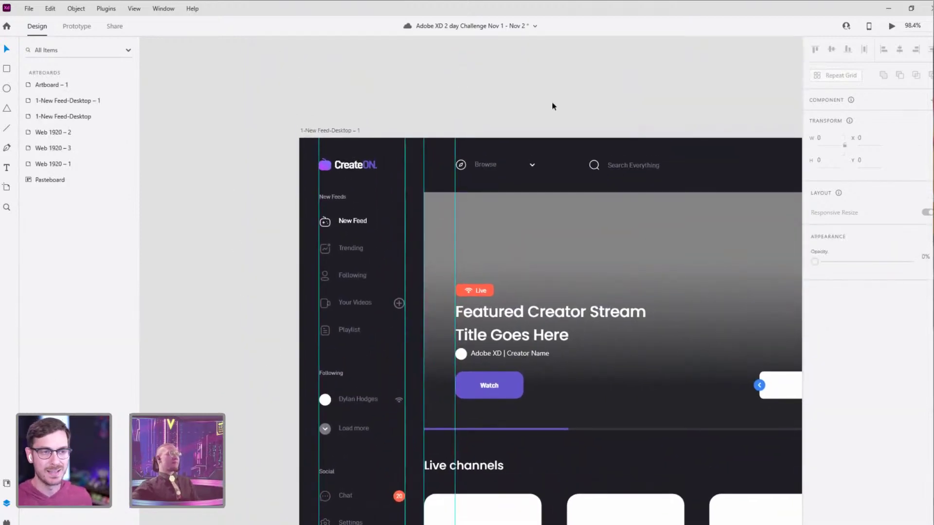
{"action": "scroll", "coordinate": [492, 96], "scroll_direction": "right", "scroll_amount": 5}
{"action": "scroll", "coordinate": [483, 94], "scroll_direction": "down", "scroll_amount": 6}
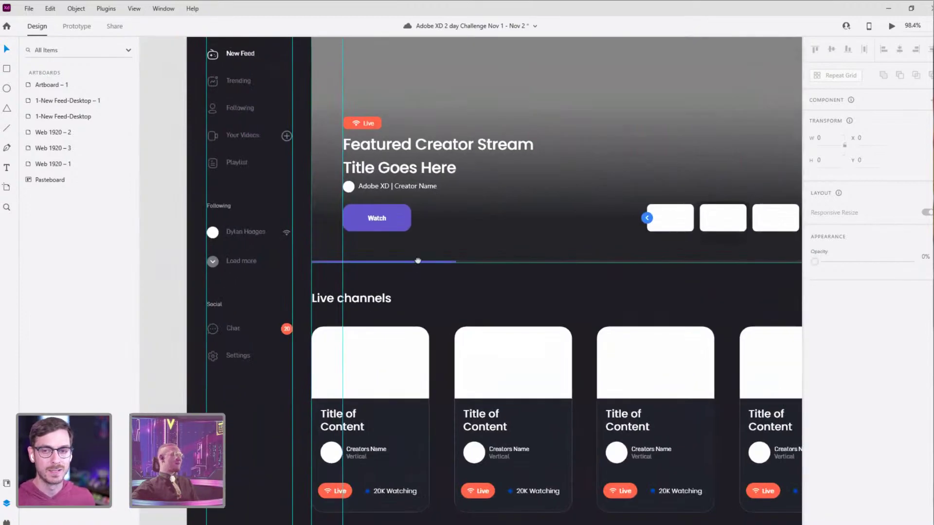
{"action": "scroll", "coordinate": [388, 145], "scroll_direction": "down", "scroll_amount": 4}
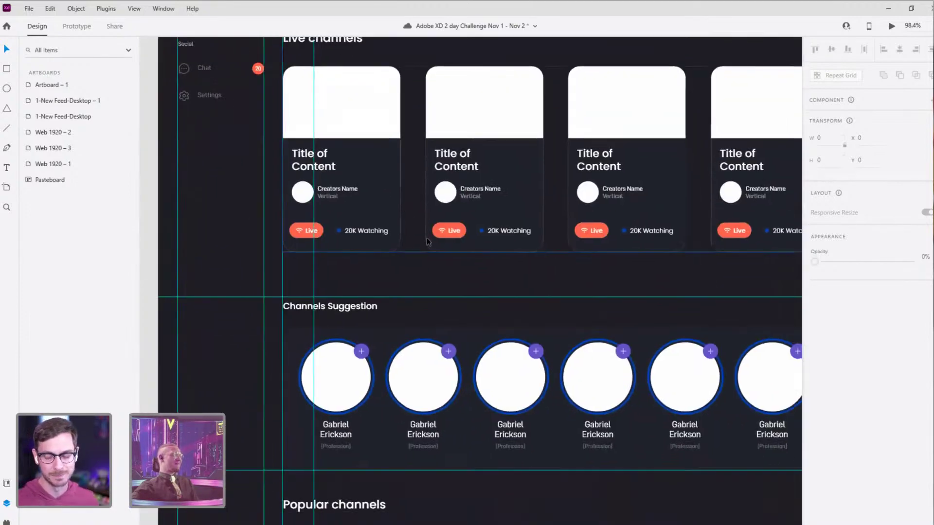
{"action": "scroll", "coordinate": [399, 165], "scroll_direction": "down", "scroll_amount": 3}
{"action": "scroll", "coordinate": [399, 165], "scroll_direction": "up", "scroll_amount": 5}
{"action": "left_click", "coordinate": [399, 142], "text": "ctrl"}
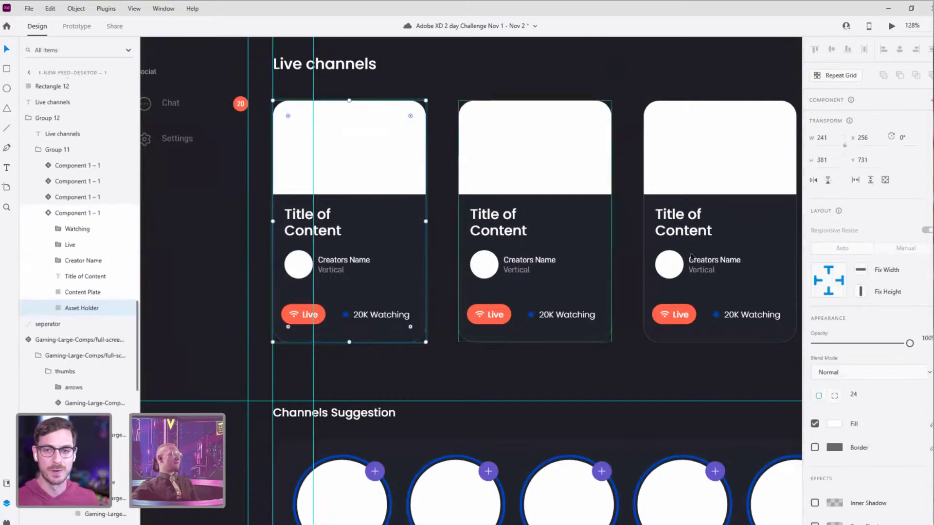
{"action": "left_click", "coordinate": [447, 71]}
{"action": "scroll", "coordinate": [515, 162], "scroll_direction": "down", "scroll_amount": 6}
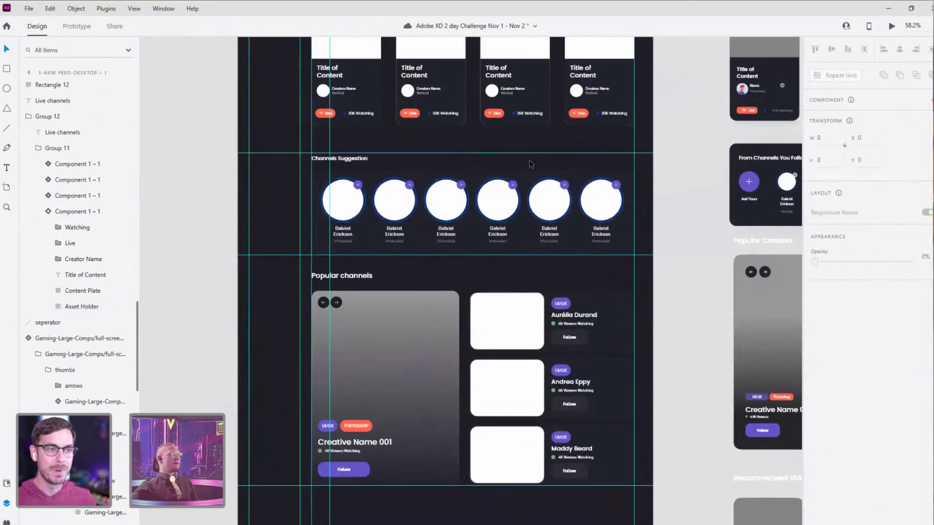
{"action": "scroll", "coordinate": [530, 164], "scroll_direction": "down", "scroll_amount": 5}
{"action": "left_click_drag", "start_coordinate": [511, 248], "coordinate": [532, 403]}
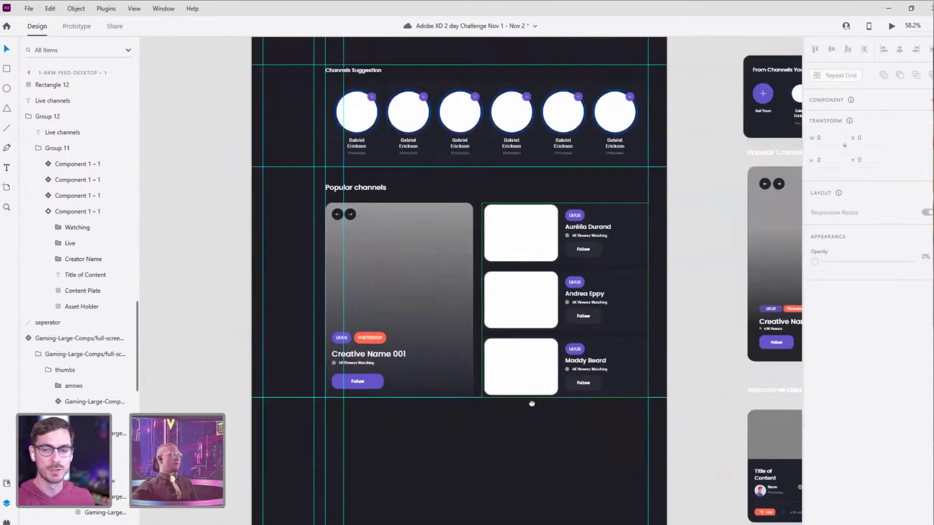
{"action": "scroll", "coordinate": [532, 404], "scroll_direction": "down", "scroll_amount": 6}
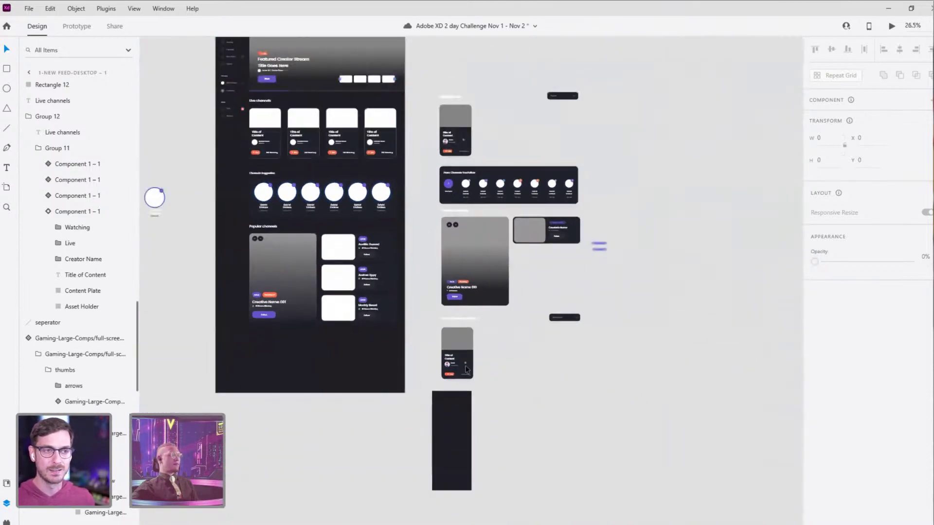
{"action": "scroll", "coordinate": [353, 166], "scroll_direction": "up", "scroll_amount": 6}
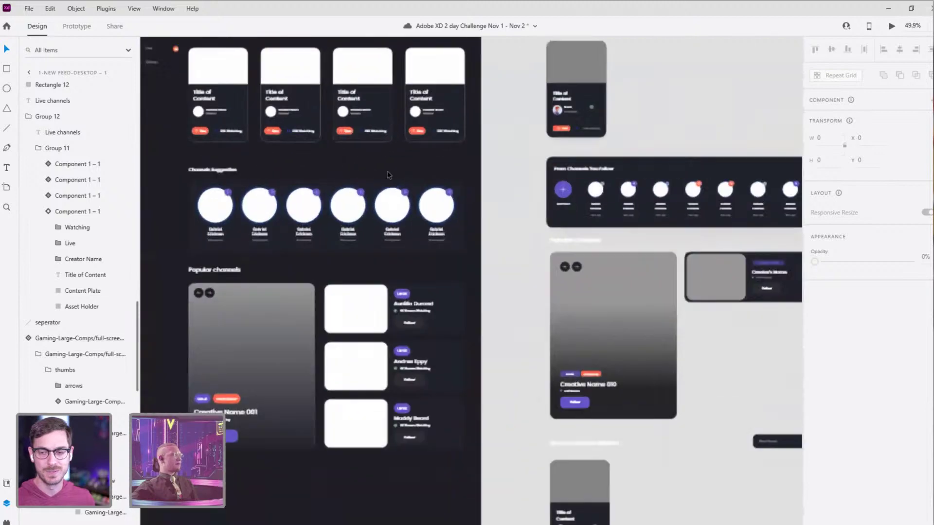
{"action": "scroll", "coordinate": [419, 141], "scroll_direction": "down", "scroll_amount": 5}
{"action": "scroll", "coordinate": [467, 298], "scroll_direction": "up", "scroll_amount": 7}
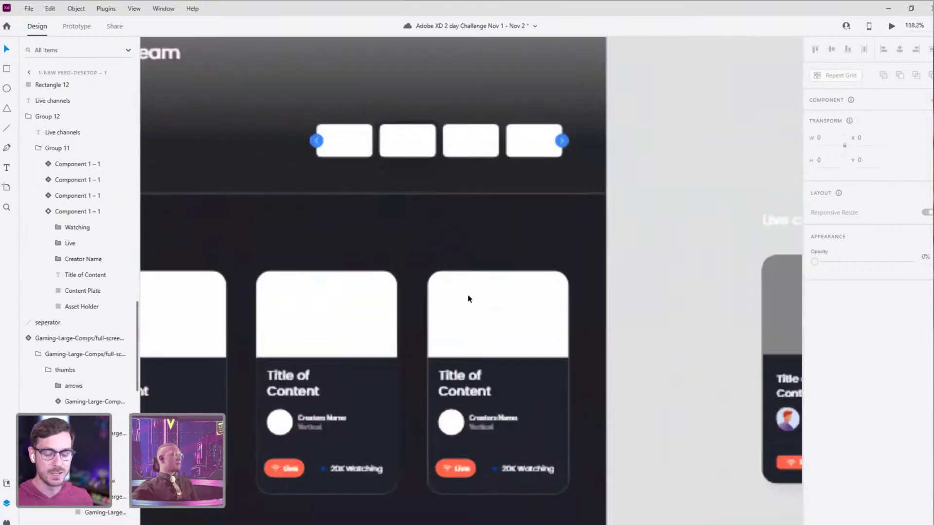
Step: Draw a 242 by 48 rectangle above the fourth Live channels card and round its corners to 24
{"action": "mouse_move", "coordinate": [432, 225]}
{"action": "left_mouse_down"}
{"action": "mouse_move", "coordinate": [423, 222]}
{"action": "mouse_move", "coordinate": [494, 252]}
{"action": "mouse_move", "coordinate": [578, 252]}
{"action": "left_mouse_up"}
{"action": "type", "text": "242"}
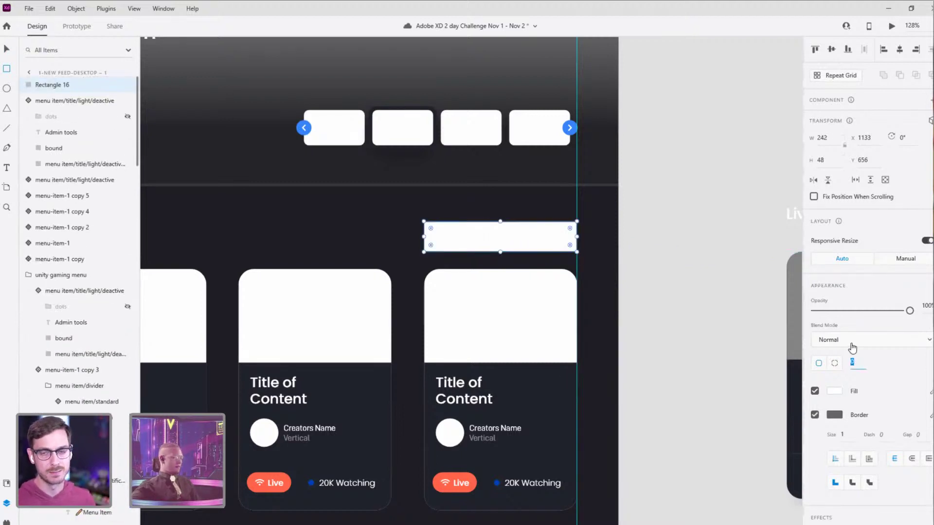
{"action": "key", "text": "Return"}
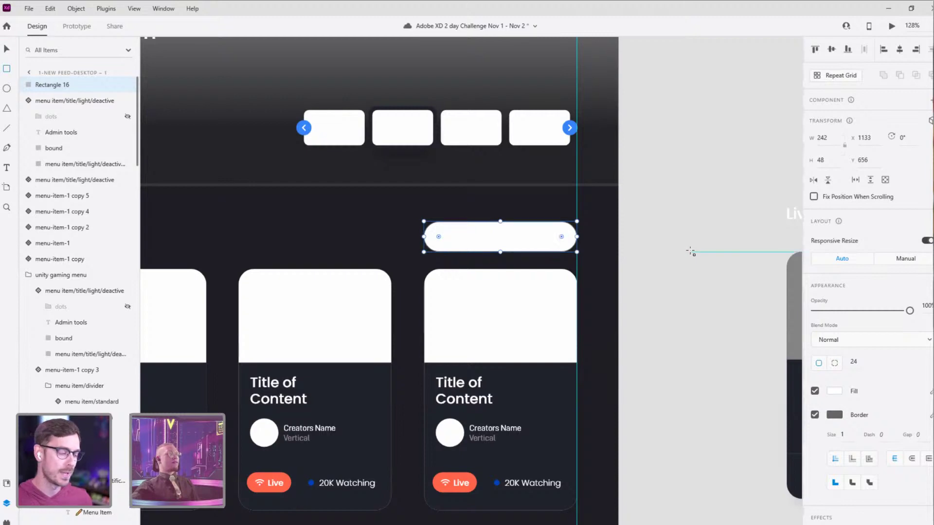
{"action": "key", "text": "Escape"}
{"action": "scroll", "coordinate": [521, 239], "scroll_direction": "down", "scroll_amount": 3}
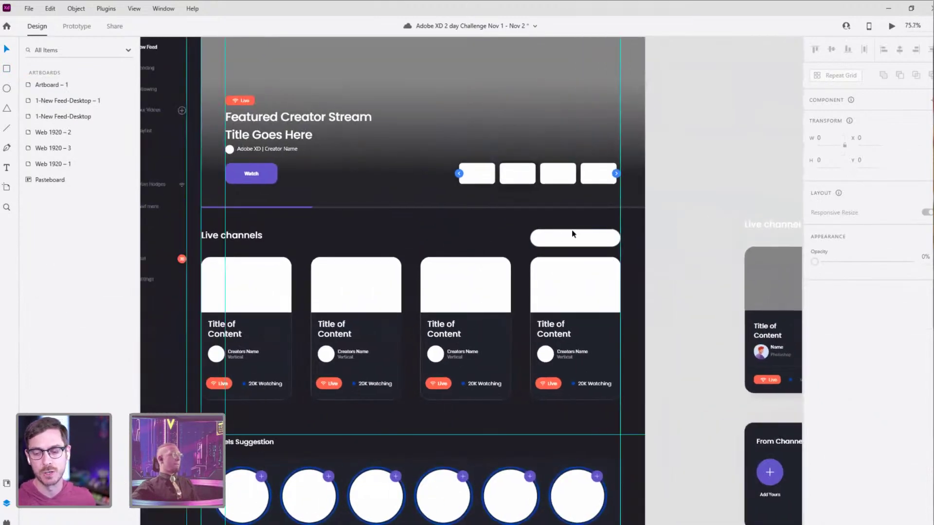
Step: Move the rounded rectangle up to Y 652, fill it with a dark swatch and remove its border
{"action": "left_click", "coordinate": [571, 234]}
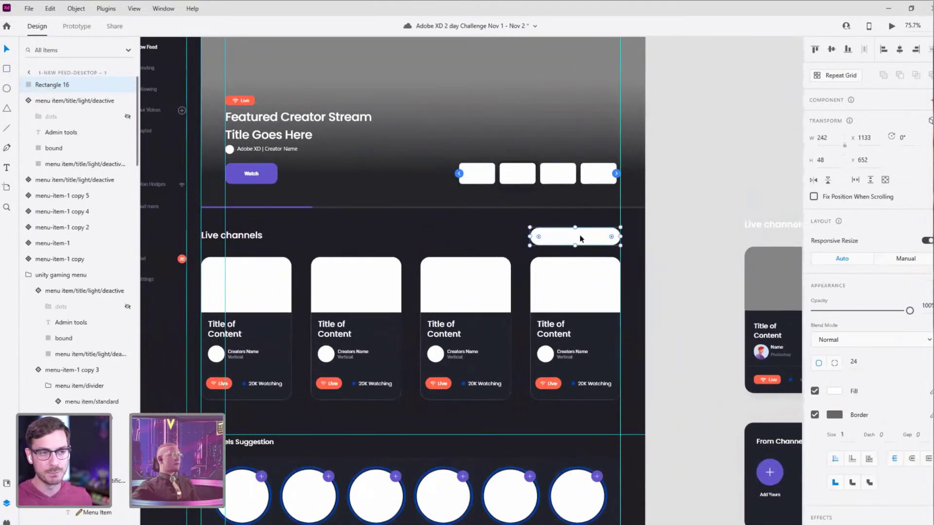
{"action": "left_click", "coordinate": [836, 391]}
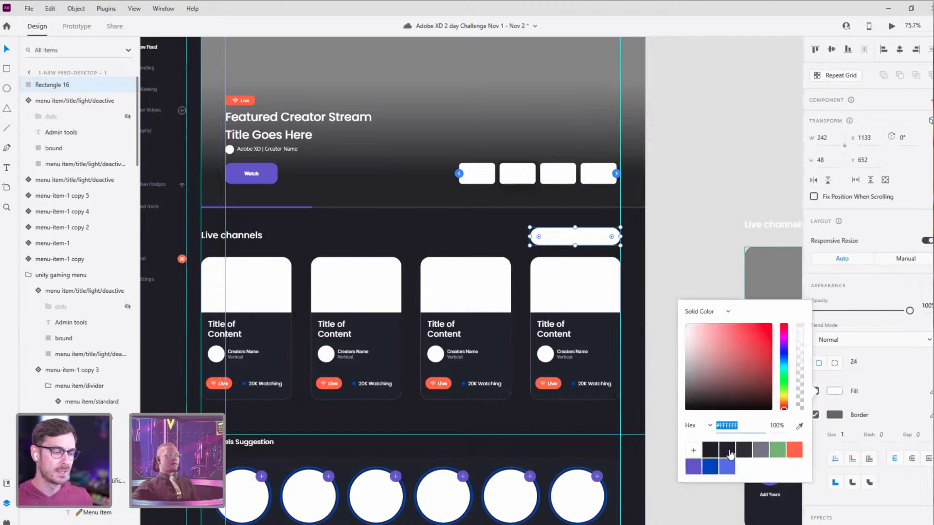
{"action": "left_click", "coordinate": [711, 455]}
{"action": "left_click", "coordinate": [889, 374]}
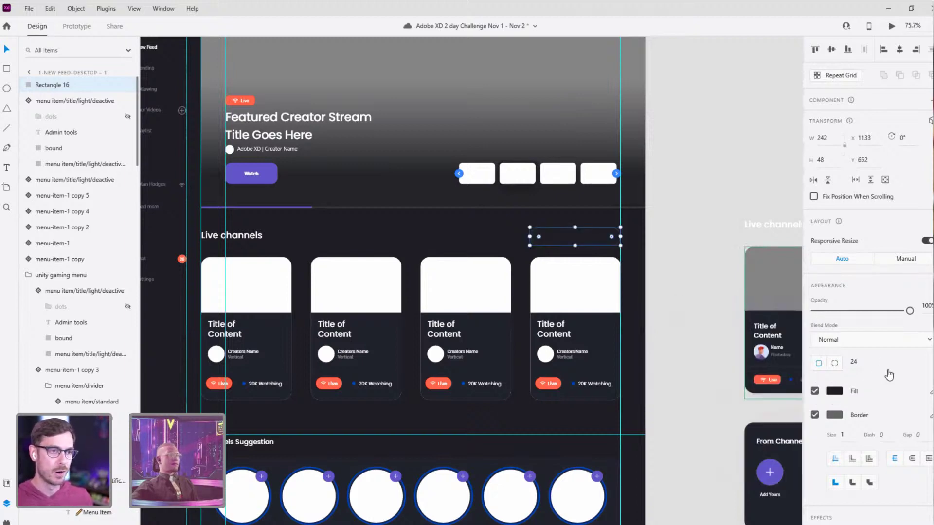
{"action": "left_click", "coordinate": [813, 416]}
Step: Change the rounded rectangle's fill to a slightly lighter dark grey swatch and deselect it
{"action": "left_click", "coordinate": [582, 238]}
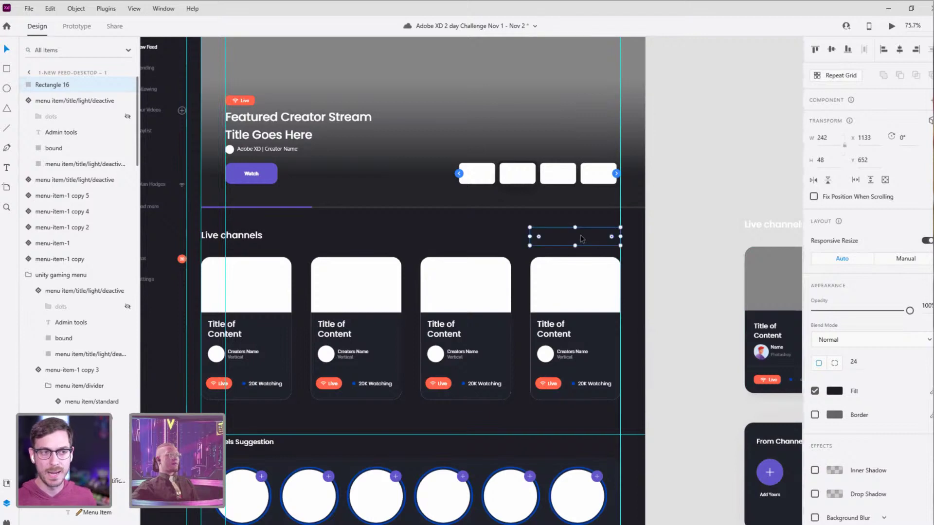
{"action": "left_click", "coordinate": [835, 395]}
{"action": "left_click", "coordinate": [731, 452]}
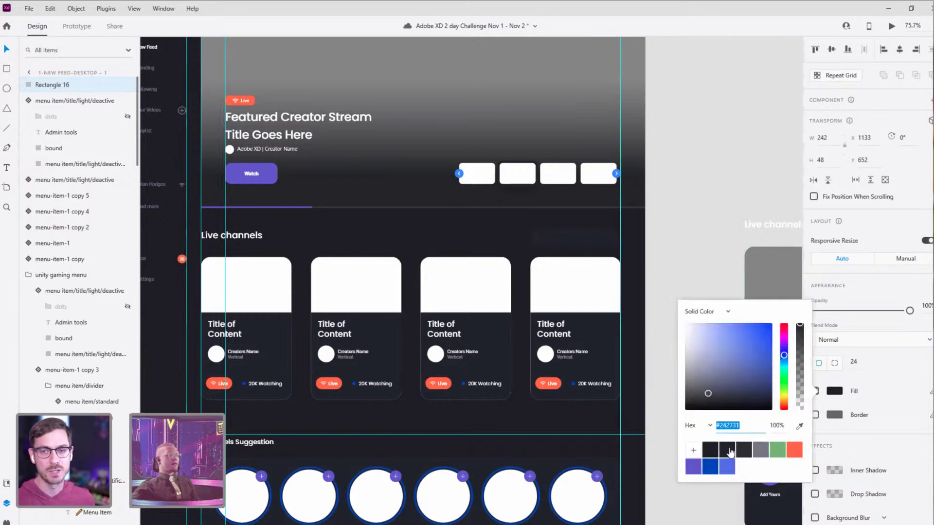
{"action": "key", "text": "Escape"}
{"action": "key", "text": "Escape"}
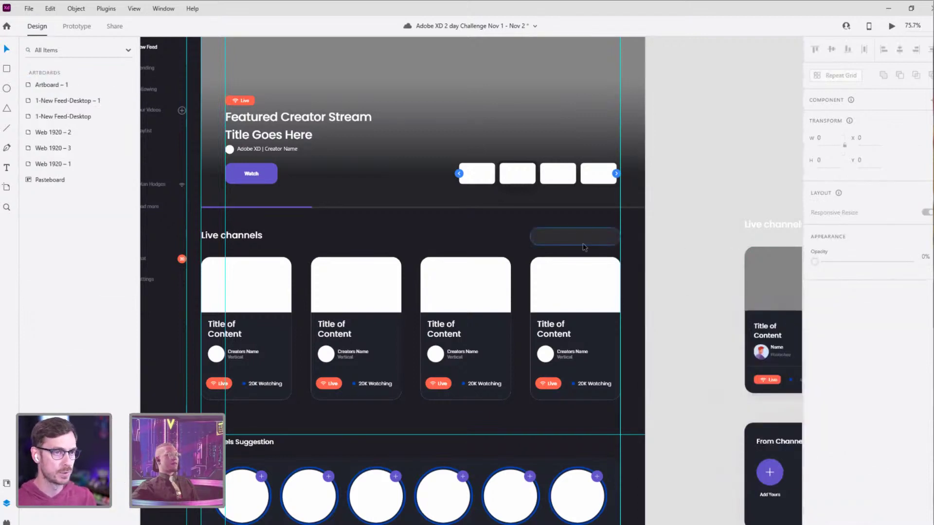
Step: Copy the "4K Viewers Watching" text from the first Popular channels entry and place the copy inside the grey pill, at X 1188, Y 668
{"action": "scroll", "coordinate": [582, 237], "scroll_direction": "up", "scroll_amount": 4}
{"action": "scroll", "coordinate": [582, 236], "scroll_direction": "down", "scroll_amount": 4}
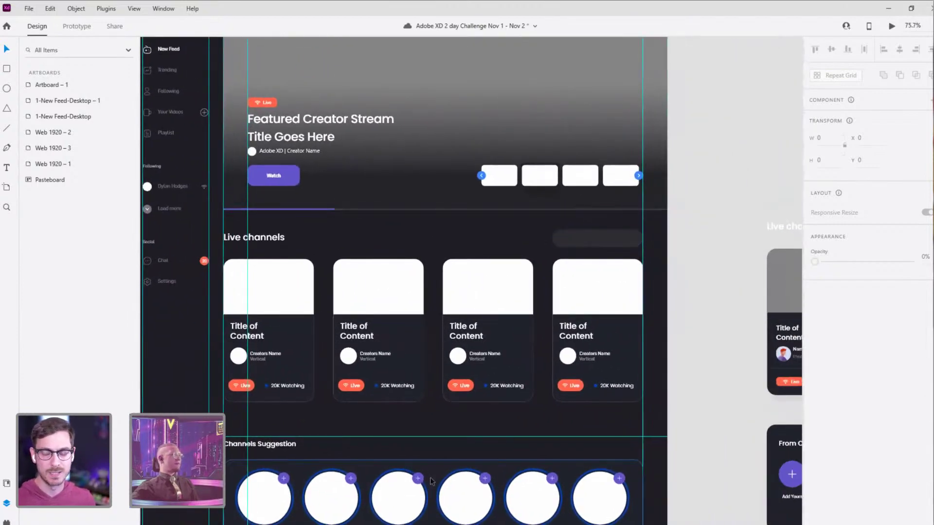
{"action": "scroll", "coordinate": [437, 236], "scroll_direction": "down", "scroll_amount": 4}
{"action": "scroll", "coordinate": [437, 235], "scroll_direction": "down", "scroll_amount": 2}
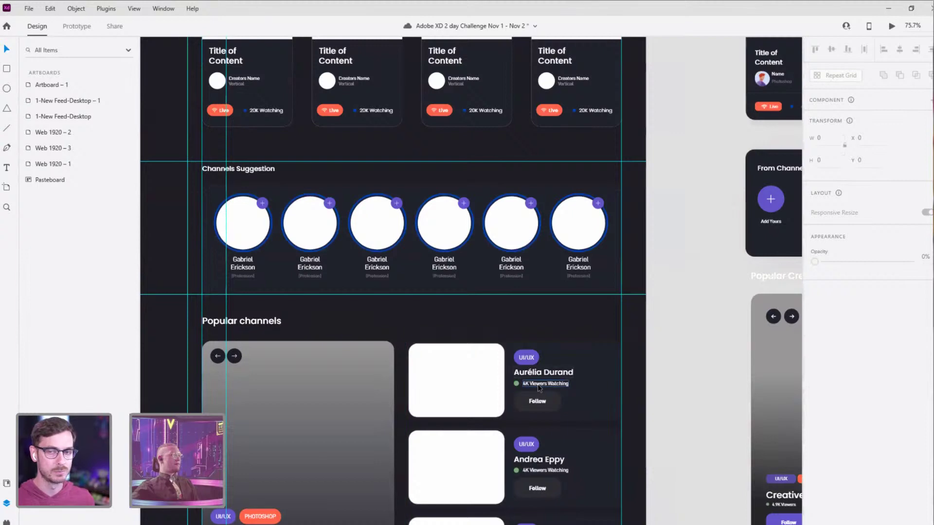
{"action": "left_click", "coordinate": [539, 385], "text": "ctrl"}
{"action": "scroll", "coordinate": [559, 243], "scroll_direction": "up", "scroll_amount": 7}
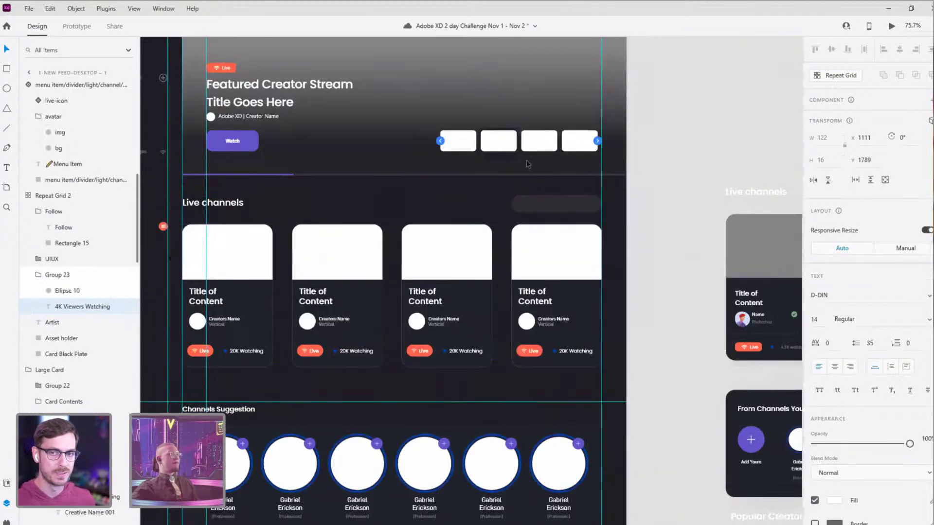
{"action": "scroll", "coordinate": [580, 294], "scroll_direction": "up", "scroll_amount": 6}
{"action": "key", "text": "ctrl+v"}
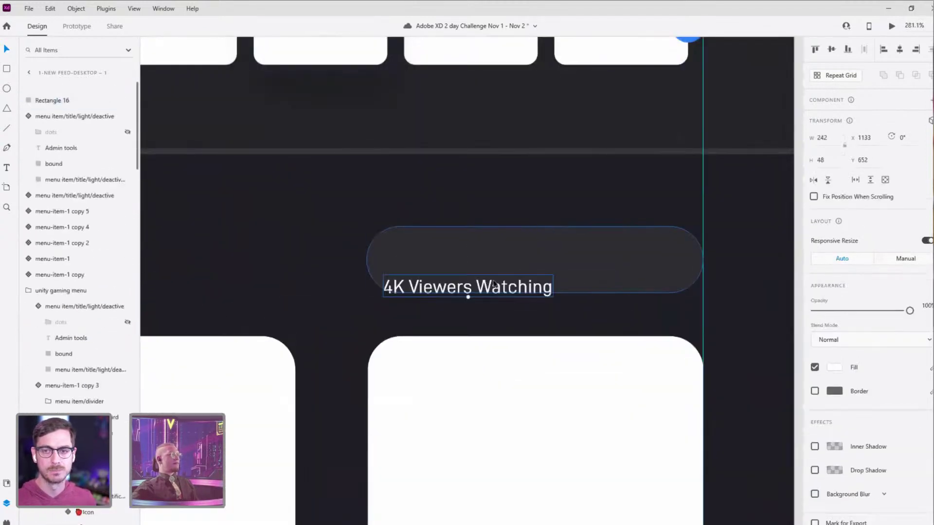
{"action": "left_click_drag", "start_coordinate": [528, 262], "coordinate": [576, 252]}
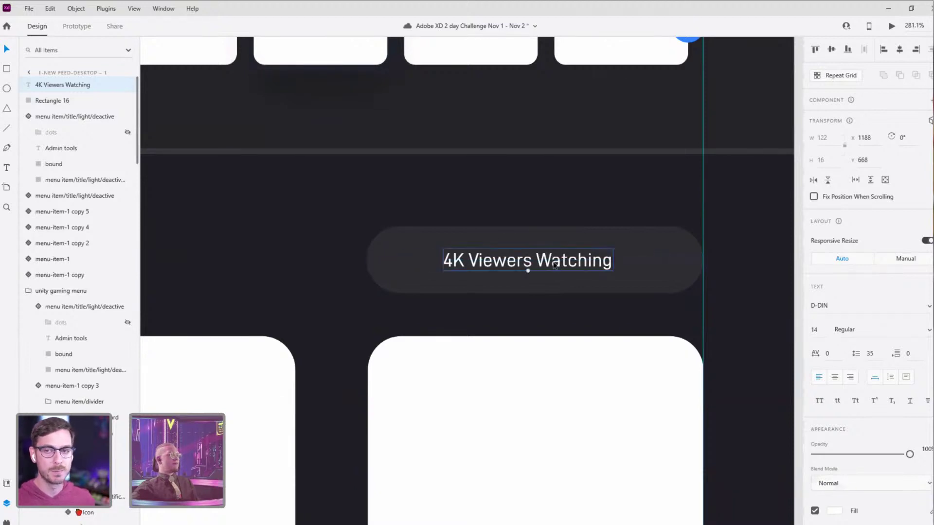
Step: Change the pill's label to "Filter", move it toward the pill's left end, and narrow the pill to 114 wide
{"action": "double_click", "coordinate": [554, 259]}
{"action": "type", "text": "Filter"}
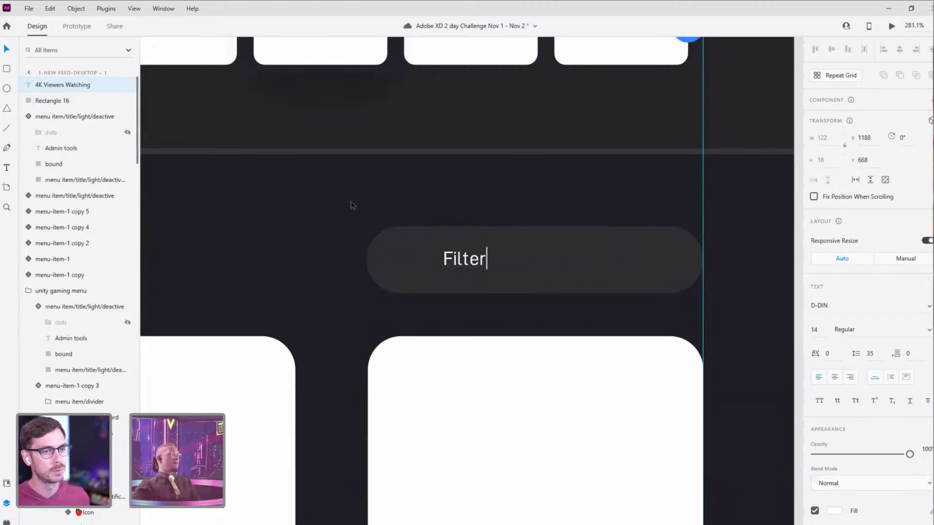
{"action": "key", "text": "Escape"}
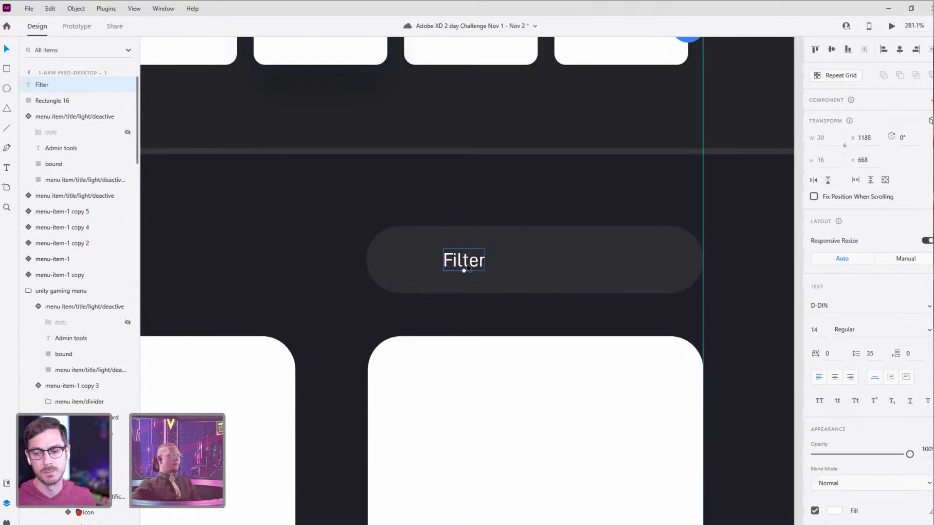
{"action": "left_click_drag", "start_coordinate": [467, 267], "coordinate": [424, 266]}
{"action": "left_click", "coordinate": [676, 276]}
{"action": "left_click_drag", "start_coordinate": [702, 261], "coordinate": [526, 261]}
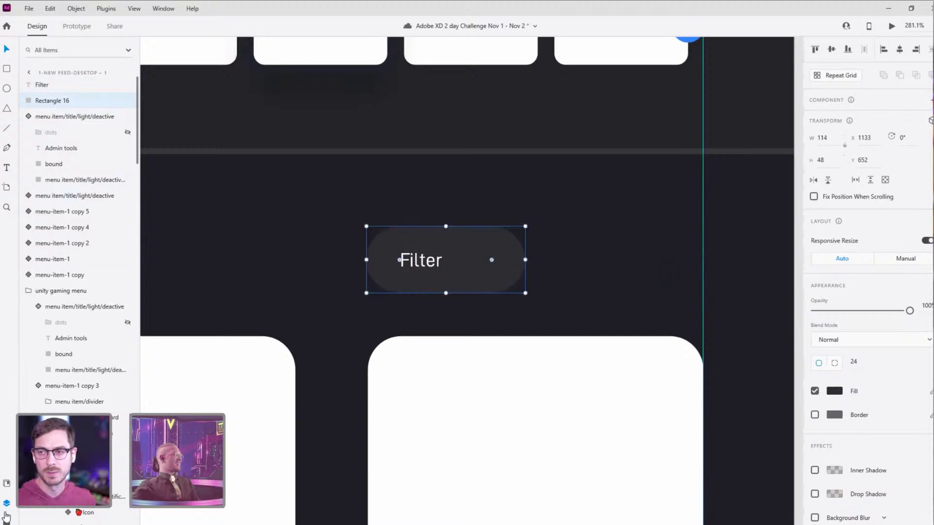
Step: Open the list of installed plugins and look at the plugin marketplace in Creative Cloud Desktop before returning to the design
{"action": "left_click", "coordinate": [7, 521]}
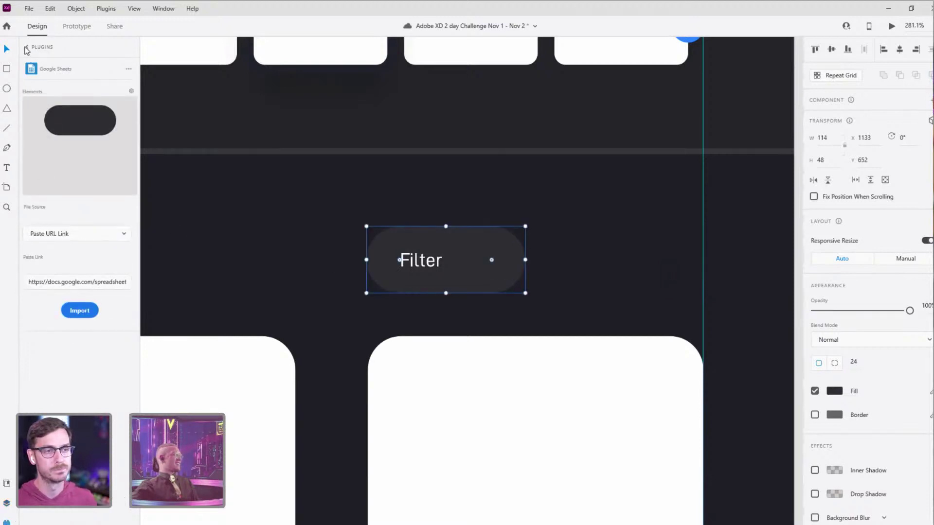
{"action": "left_click", "coordinate": [26, 48]}
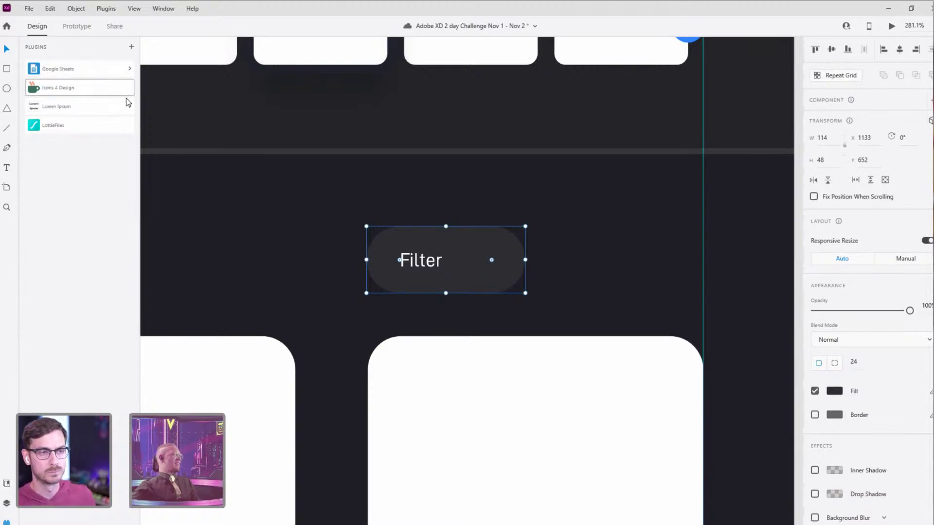
{"action": "left_click", "coordinate": [131, 46]}
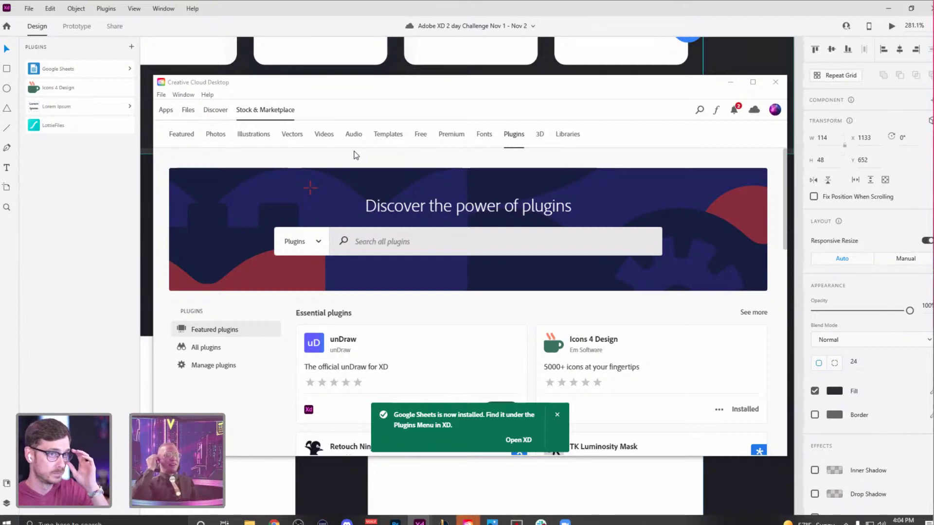
{"action": "left_click", "coordinate": [422, 241]}
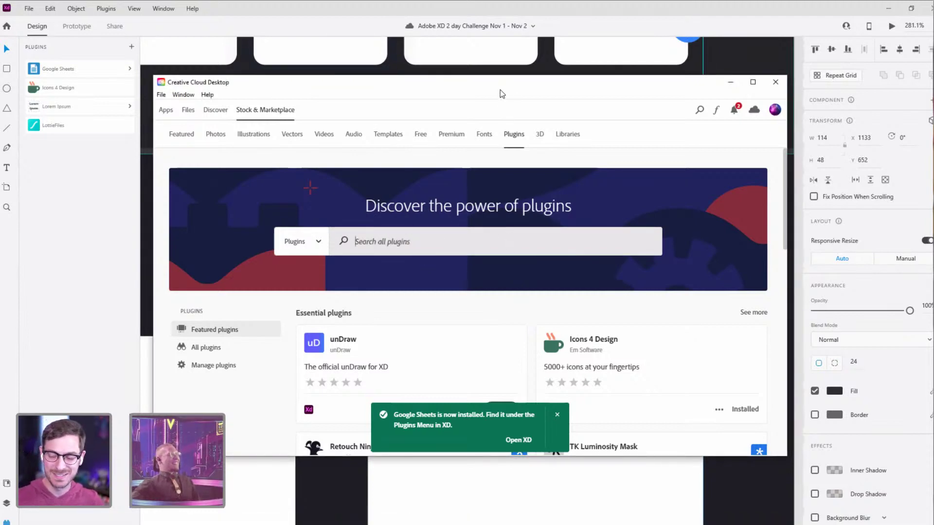
{"action": "left_click_drag", "start_coordinate": [500, 89], "coordinate": [529, 119]}
{"action": "left_click", "coordinate": [758, 112]}
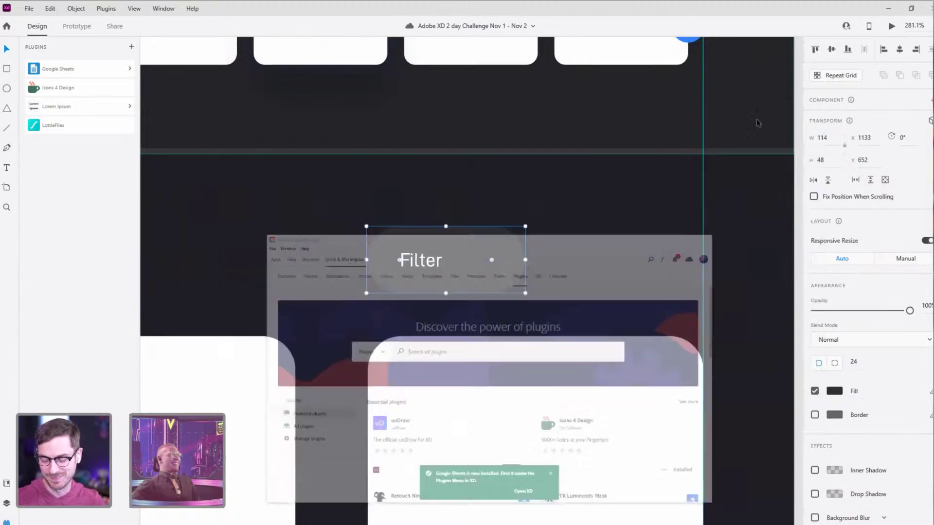
Step: Open the Icons 4 Design plugin and search its icon library for "filter"
{"action": "left_click", "coordinate": [69, 88]}
{"action": "type", "text": "arrow"}
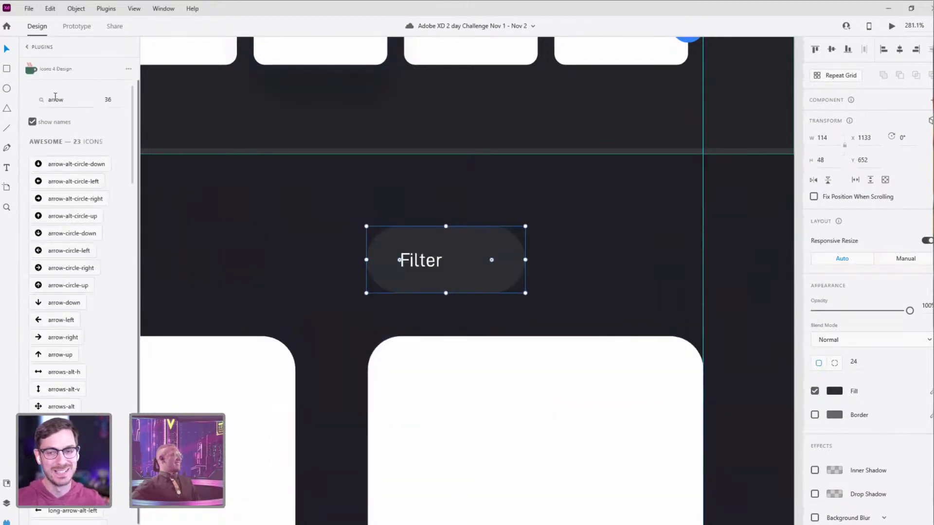
{"action": "double_click", "coordinate": [55, 98]}
{"action": "type", "text": "filter"}
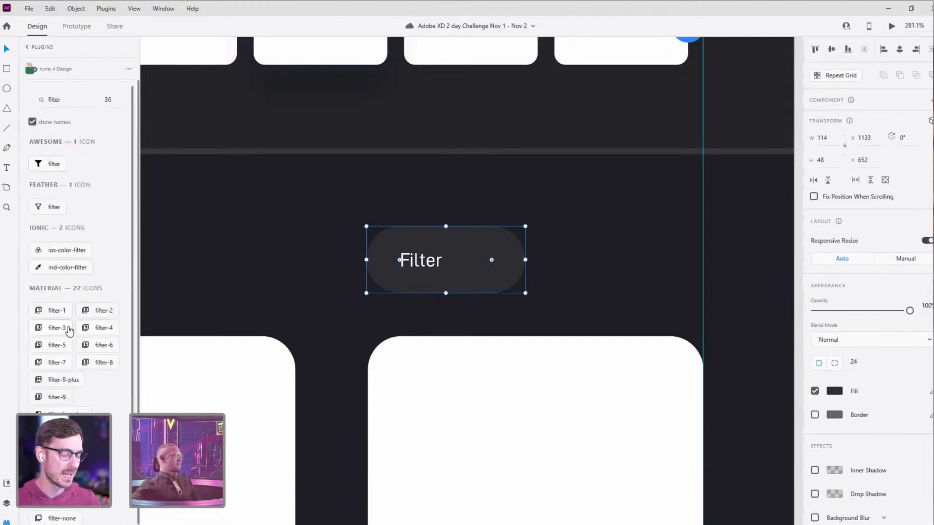
Step: Insert the Material filter-list icon from the icon library and change its fill to white
{"action": "scroll", "coordinate": [68, 292], "scroll_direction": "down", "scroll_amount": 5}
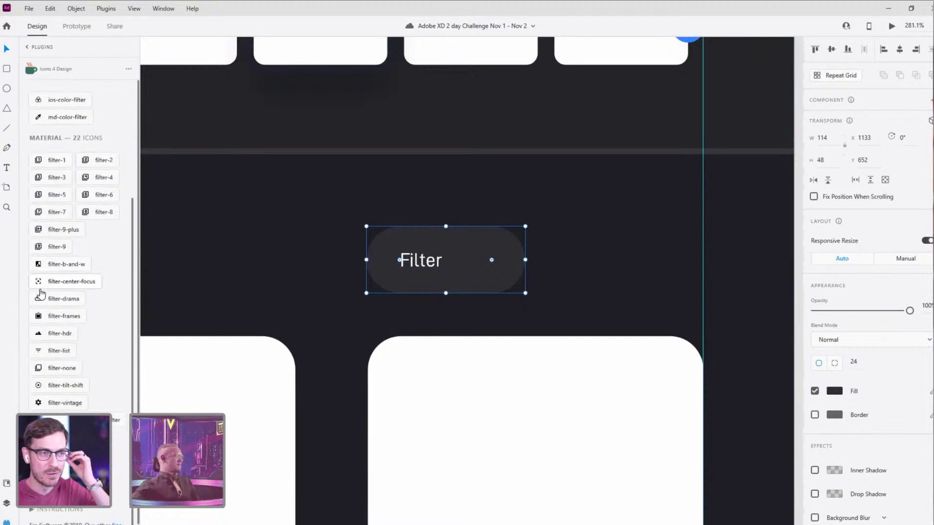
{"action": "double_click", "coordinate": [419, 262]}
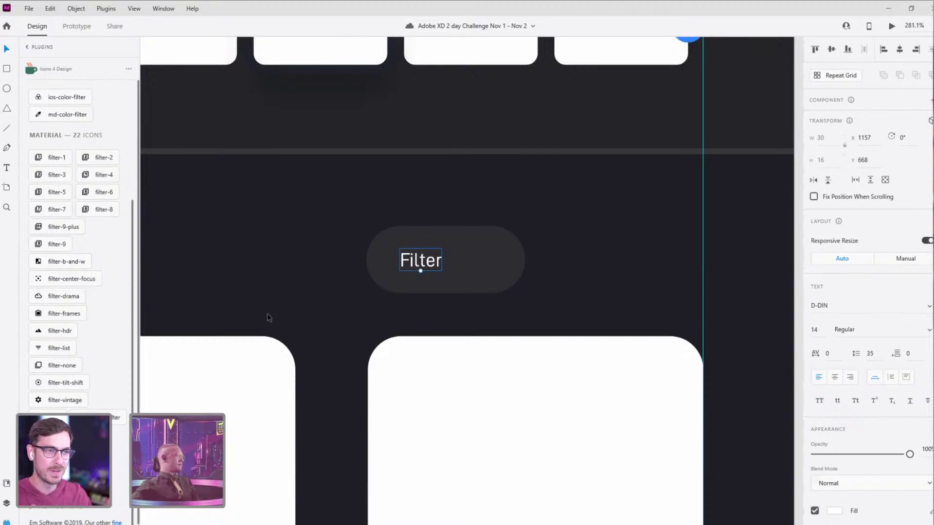
{"action": "left_click", "coordinate": [59, 348]}
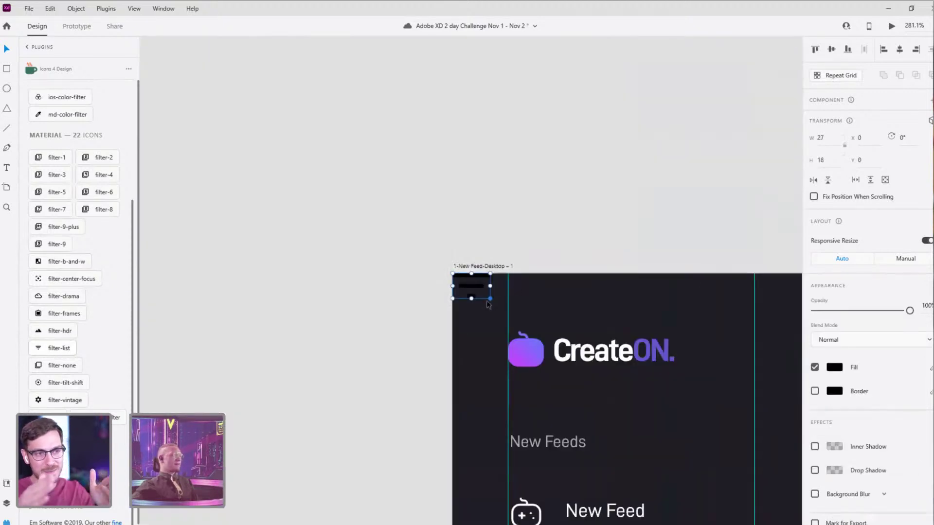
{"action": "left_click", "coordinate": [835, 367]}
{"action": "left_click", "coordinate": [702, 315]}
{"action": "left_click", "coordinate": [529, 198]}
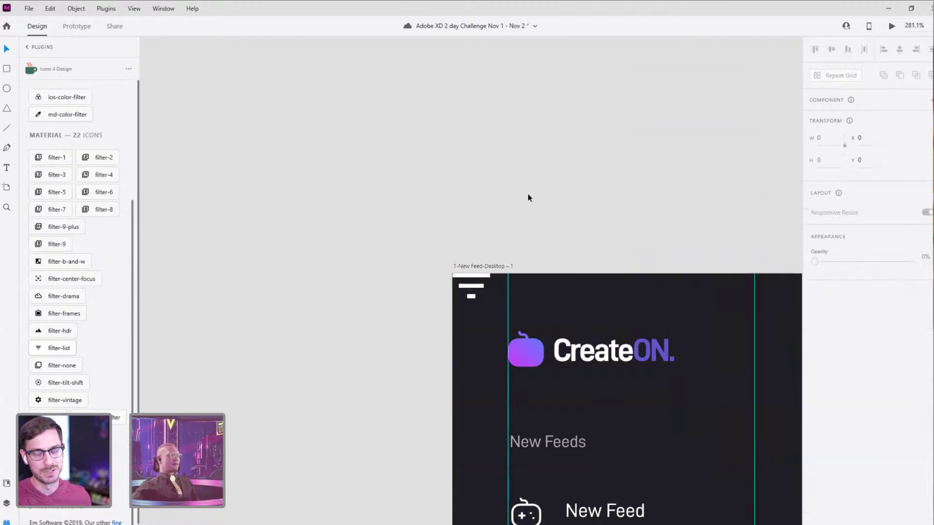
Step: Move the white filter icon into the grey pill beside the Filter label, at X 1199, Y 668
{"action": "left_click", "coordinate": [470, 288]}
{"action": "scroll", "coordinate": [389, 219], "scroll_direction": "down", "scroll_amount": 5}
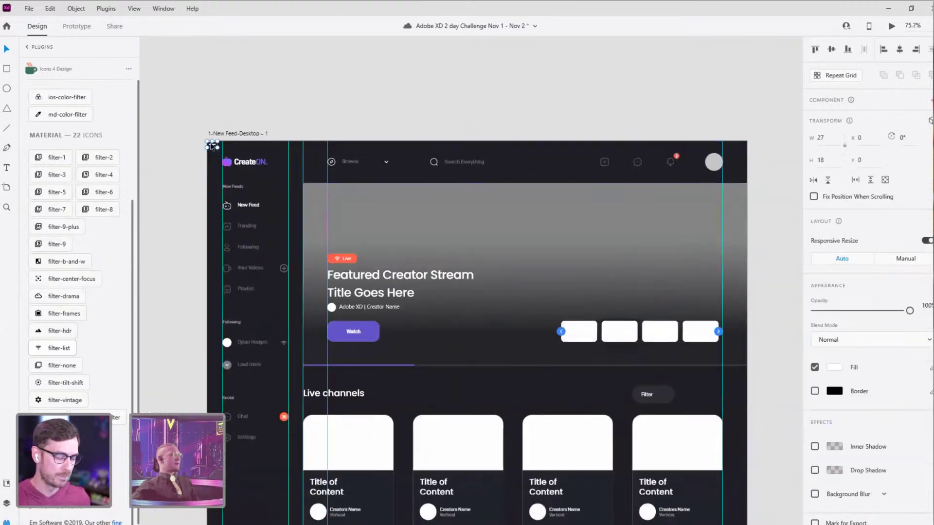
{"action": "left_click_drag", "start_coordinate": [212, 146], "coordinate": [661, 396]}
{"action": "scroll", "coordinate": [661, 397], "scroll_direction": "up", "scroll_amount": 10}
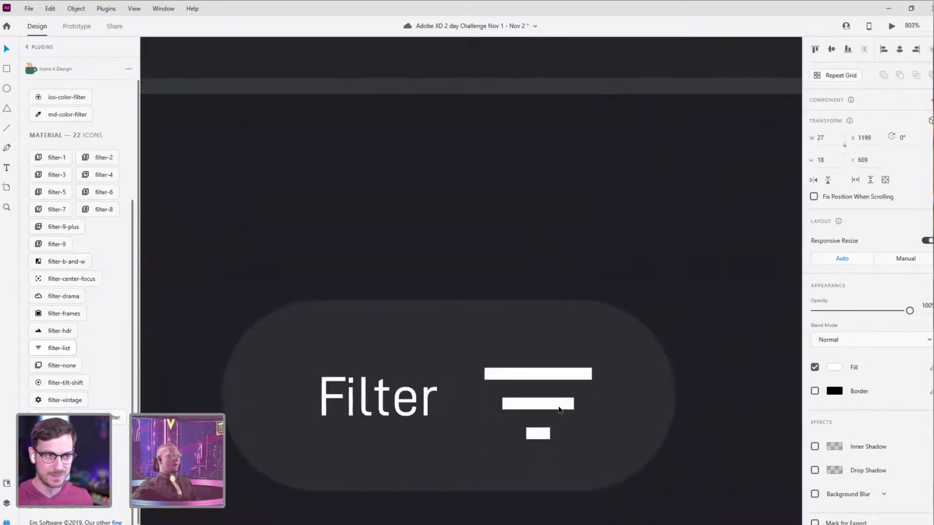
{"action": "key", "text": "ctrl+shift+g"}
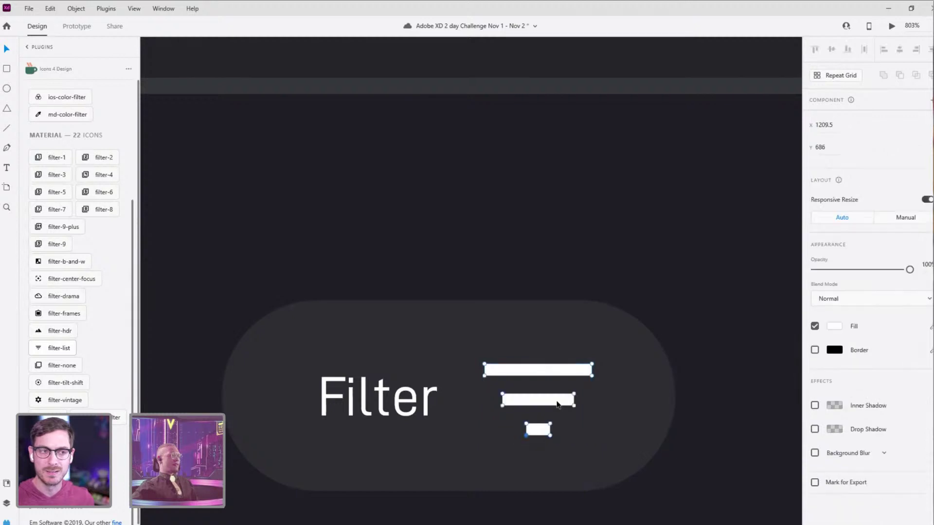
{"action": "left_click", "coordinate": [597, 400]}
{"action": "left_click", "coordinate": [548, 399]}
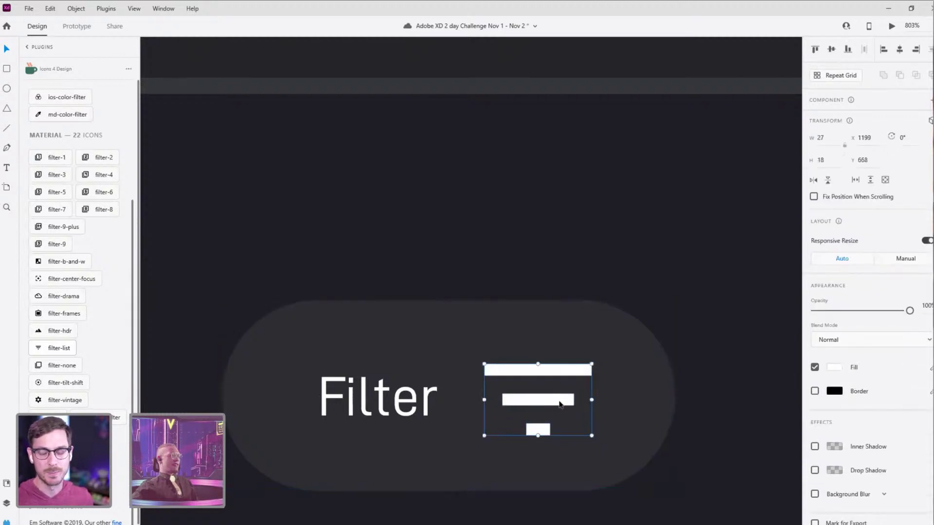
Step: Scale the filter icon down to 15 wide and 10 high, vertically centered beside the Filter label
{"action": "left_click", "coordinate": [631, 399]}
{"action": "left_click", "coordinate": [545, 400]}
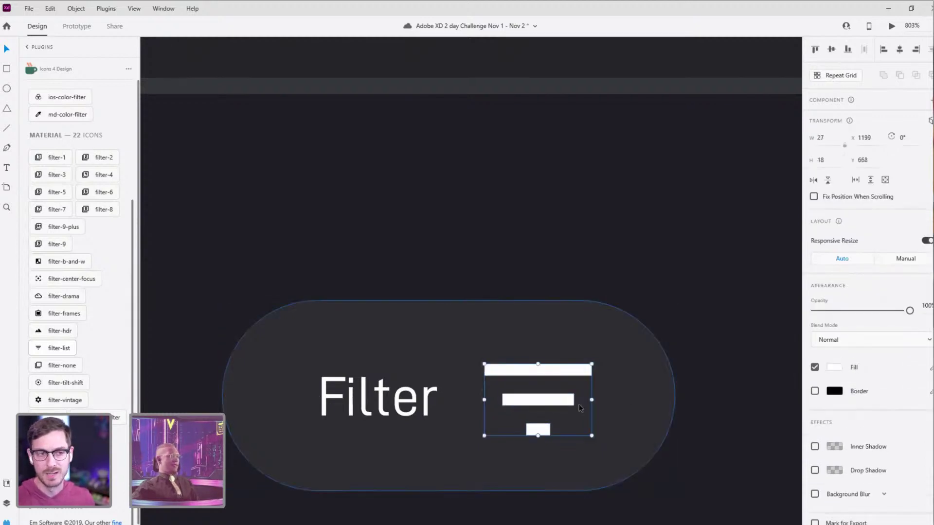
{"action": "right_click", "coordinate": [548, 402]}
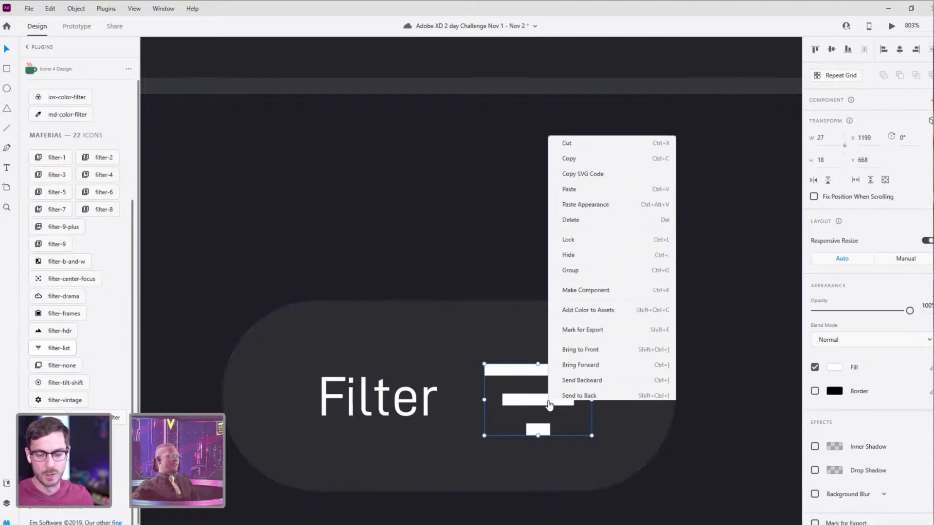
{"action": "left_click", "coordinate": [536, 403]}
{"action": "left_click_drag", "start_coordinate": [591, 362], "coordinate": [522, 381]}
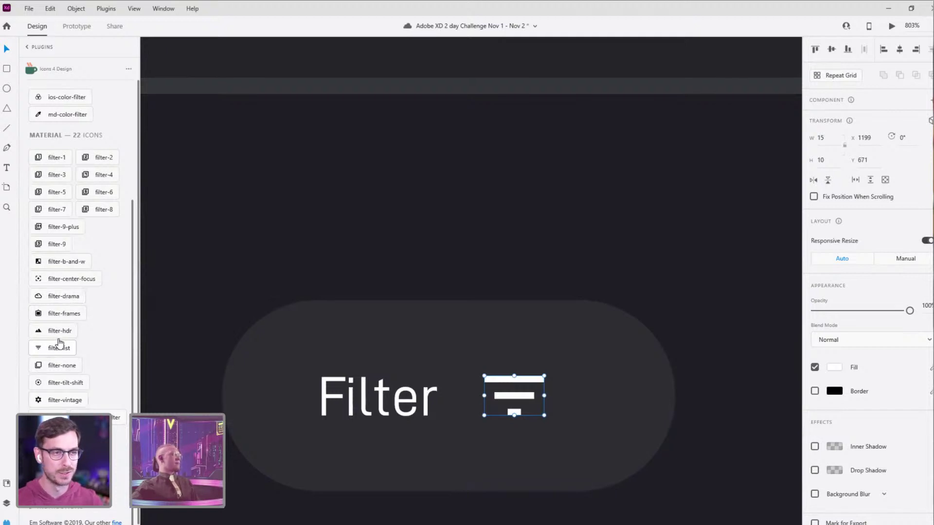
Step: Group the Filter label with its icon and center the group horizontally within the pill
{"action": "scroll", "coordinate": [64, 339], "scroll_direction": "up", "scroll_amount": 2}
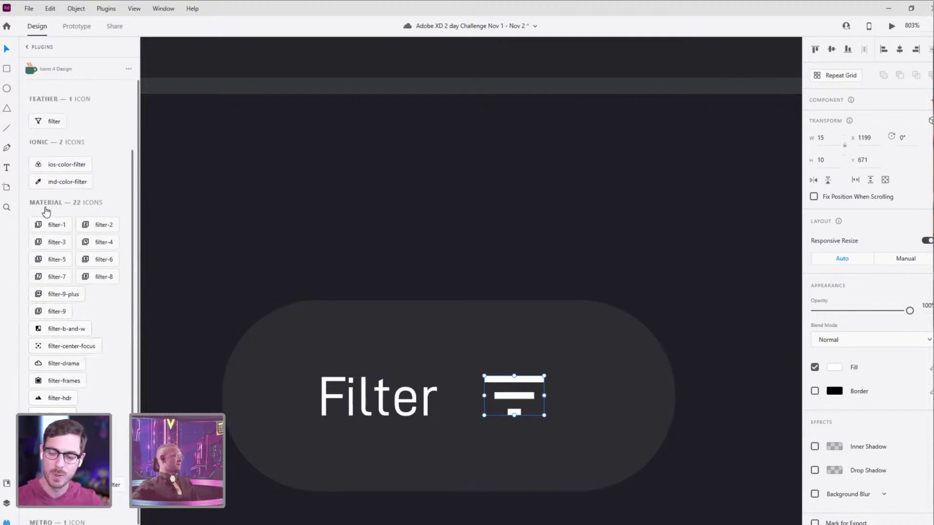
{"action": "left_click", "coordinate": [613, 405]}
{"action": "double_click", "coordinate": [376, 414]}
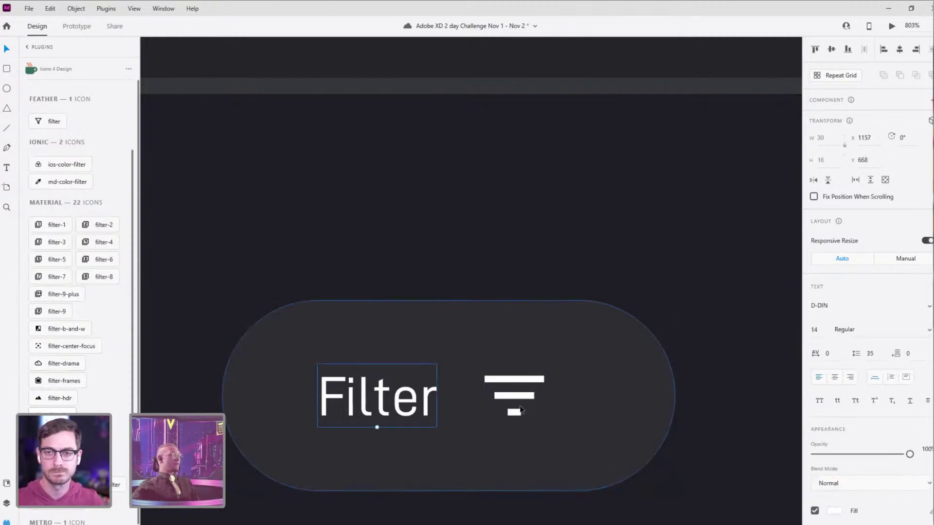
{"action": "left_click", "coordinate": [521, 401], "text": "shift"}
{"action": "key", "text": "ctrl+g"}
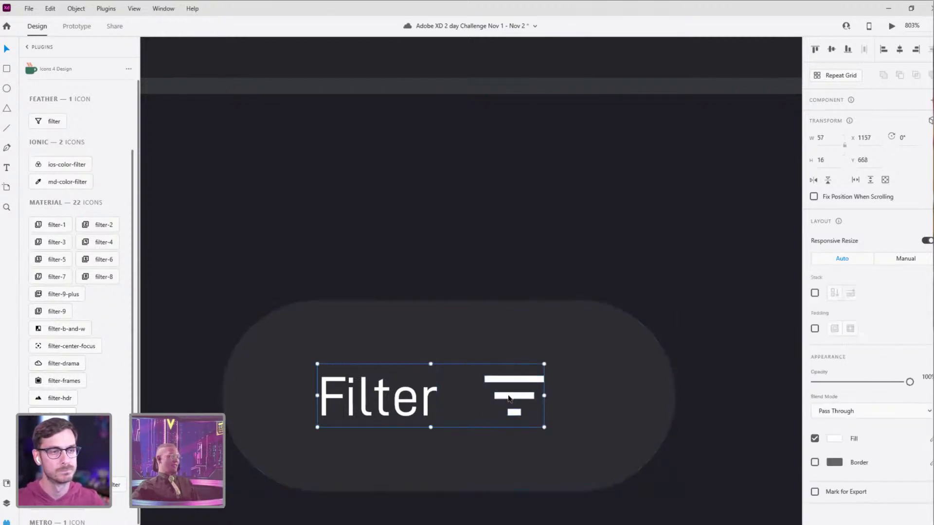
{"action": "left_click_drag", "start_coordinate": [517, 399], "coordinate": [527, 398]}
Step: Narrow the pill to 98 wide with its contents kept centered, and group the pill, label and icon as one button
{"action": "left_click", "coordinate": [570, 343]}
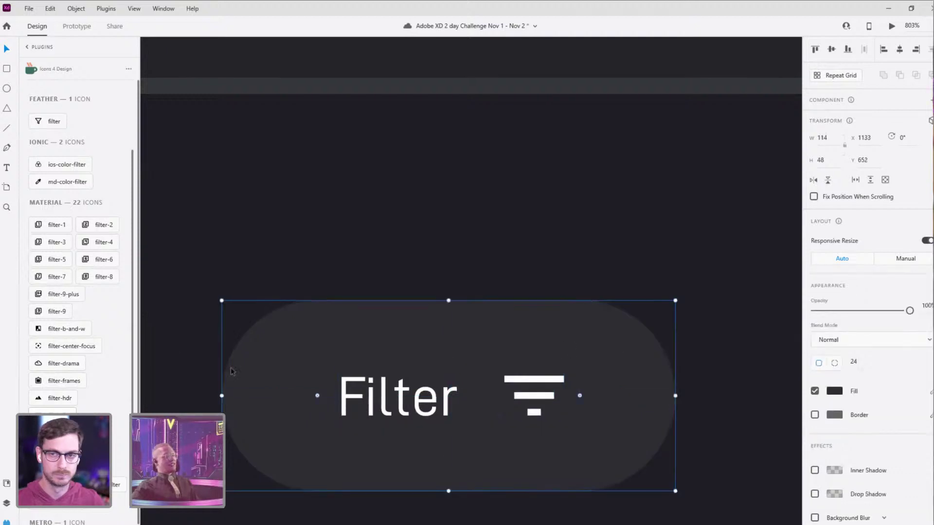
{"action": "key", "text": "ctrl+a"}
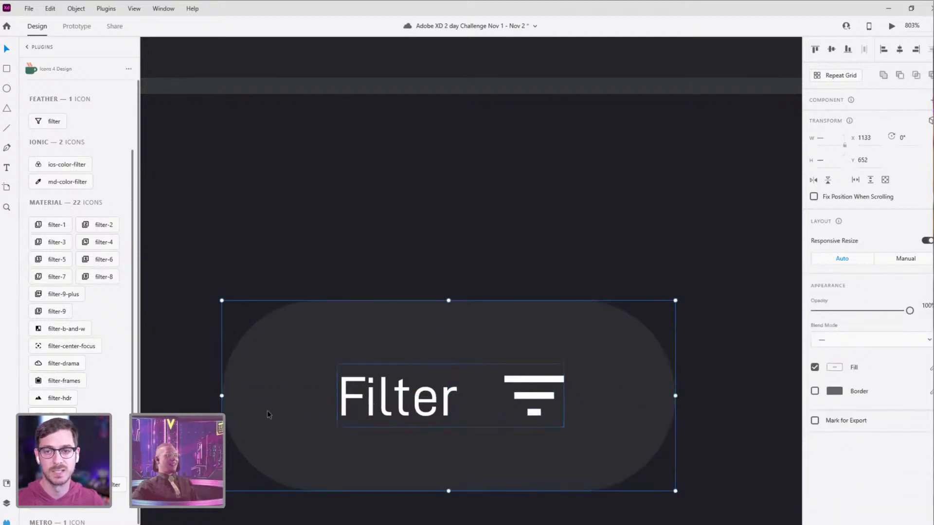
{"action": "left_click_drag", "start_coordinate": [222, 394], "coordinate": [285, 393]}
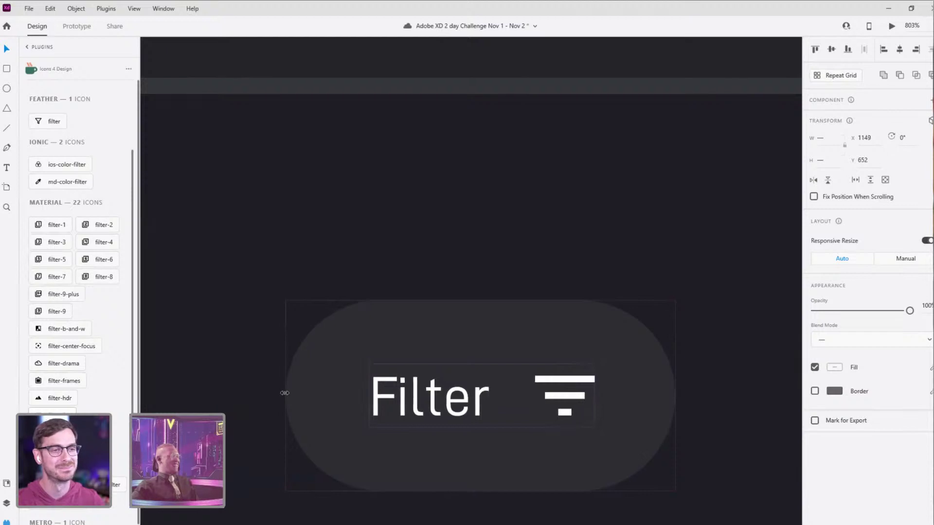
{"action": "left_click", "coordinate": [311, 392], "text": "shift"}
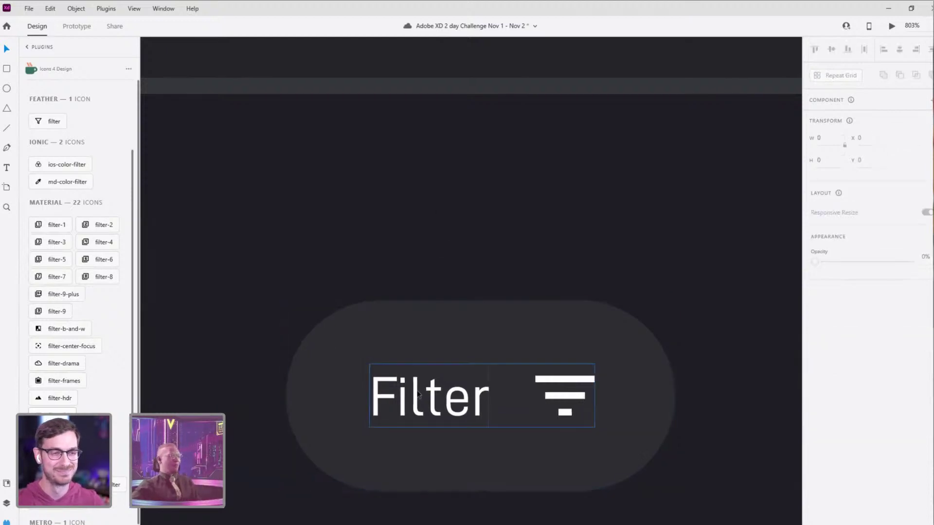
{"action": "left_click", "coordinate": [311, 390], "text": "shift"}
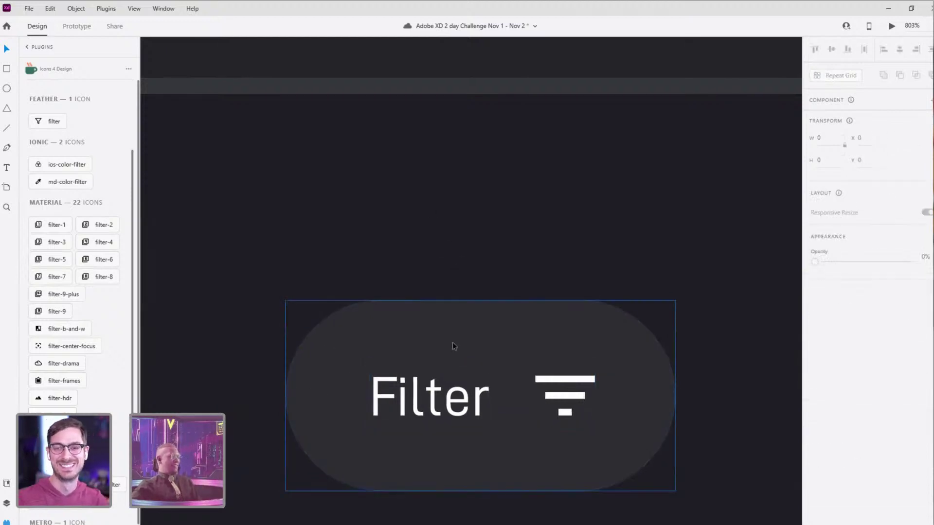
Step: Move the Filter button to X 1277, Y 652, aligning its right edge with the last Live channels card
{"action": "scroll", "coordinate": [459, 336], "scroll_direction": "down", "scroll_amount": 10}
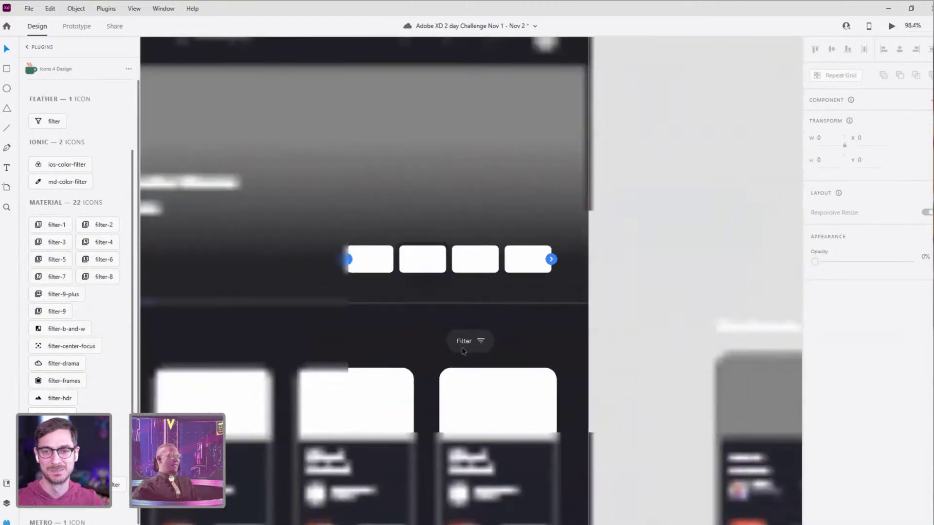
{"action": "left_click_drag", "start_coordinate": [462, 347], "coordinate": [523, 346]}
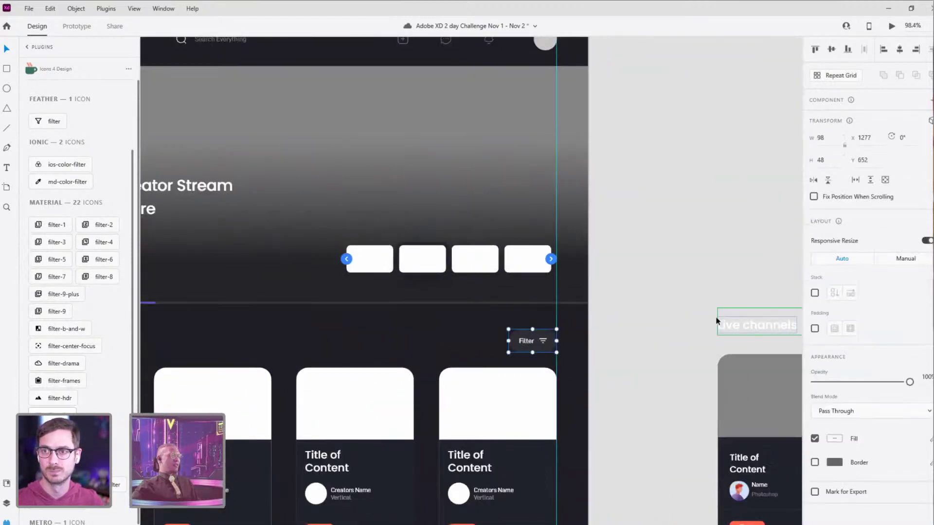
{"action": "left_click", "coordinate": [663, 322]}
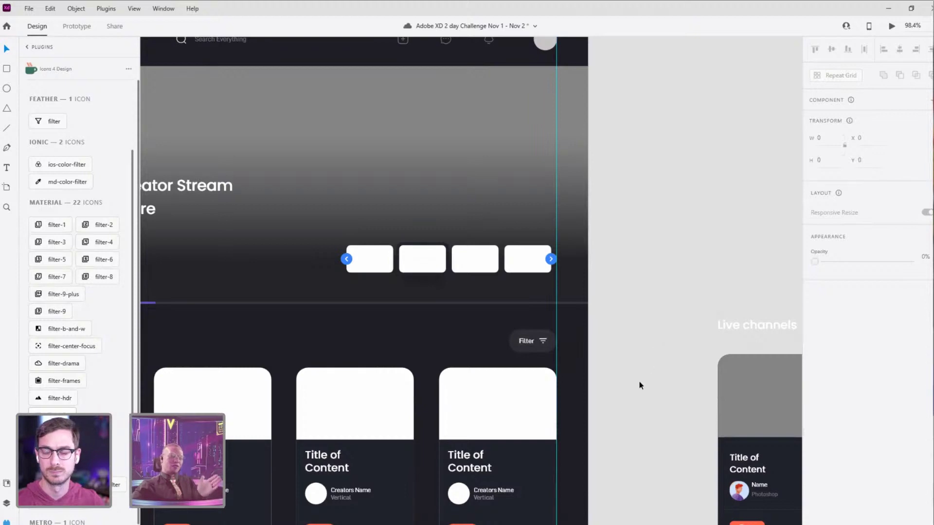
Step: Review the Live channels, Channels Suggestion and Popular channels sections, the empty space beneath them and the reference components beside the artboard
{"action": "scroll", "coordinate": [694, 292], "scroll_direction": "down", "scroll_amount": 5}
{"action": "scroll", "coordinate": [728, 271], "scroll_direction": "left", "scroll_amount": 4}
{"action": "scroll", "coordinate": [711, 300], "scroll_direction": "down", "scroll_amount": 5}
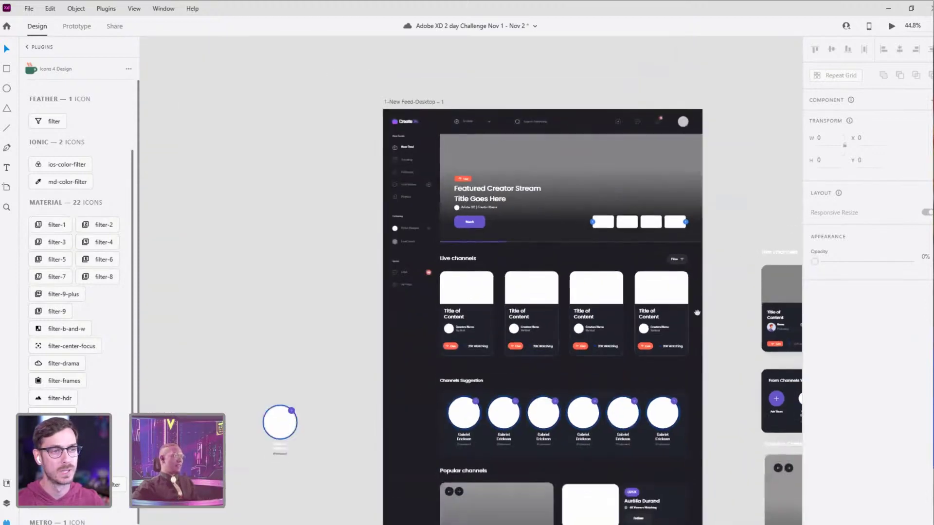
{"action": "scroll", "coordinate": [619, 125], "scroll_direction": "up", "scroll_amount": 3}
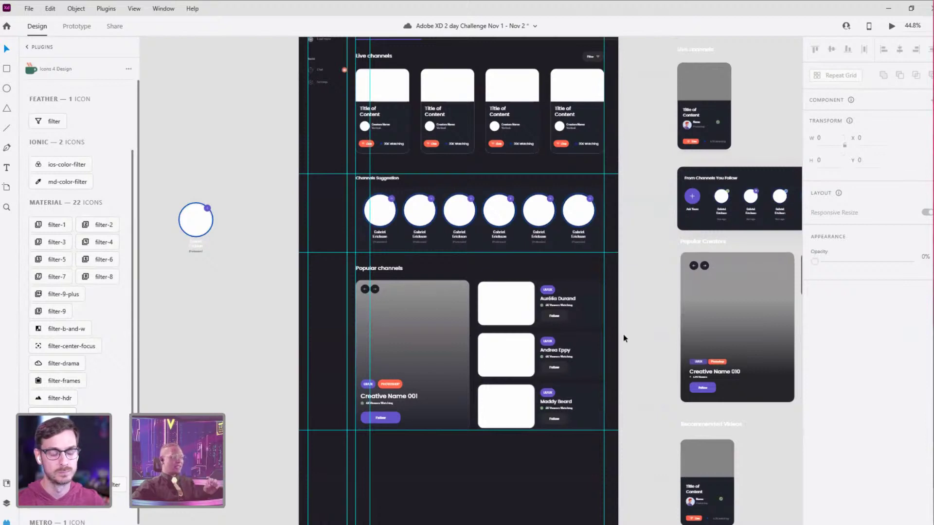
{"action": "left_click_drag", "start_coordinate": [624, 338], "coordinate": [617, 283]}
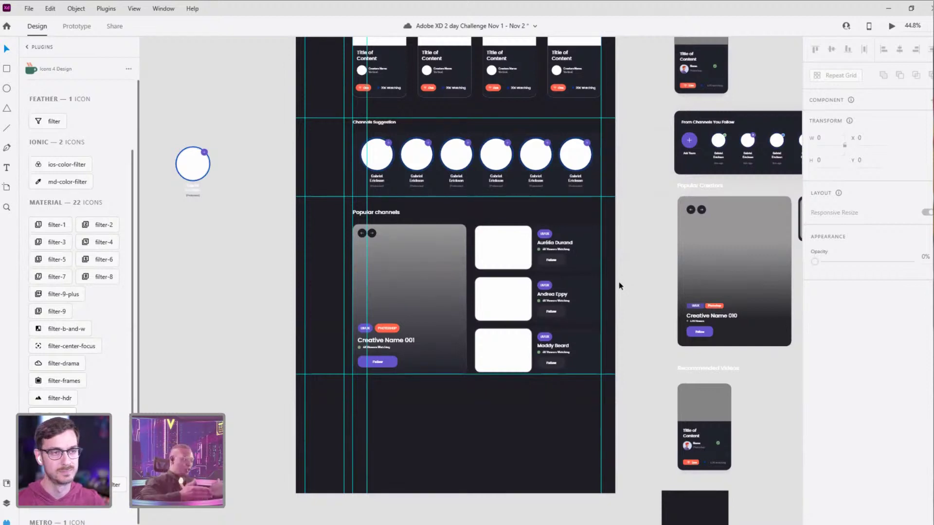
{"action": "left_click_drag", "start_coordinate": [619, 193], "coordinate": [603, 318]}
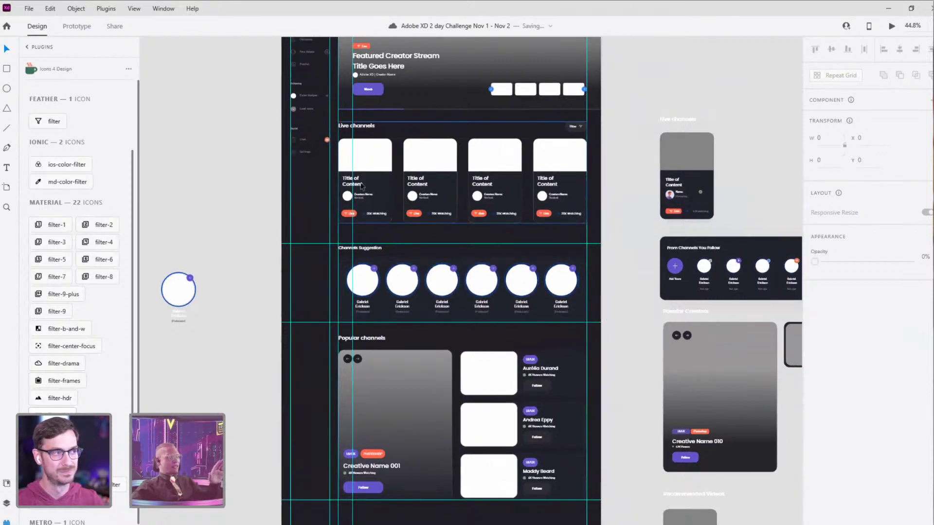
{"action": "scroll", "coordinate": [444, 307], "scroll_direction": "up", "scroll_amount": 5}
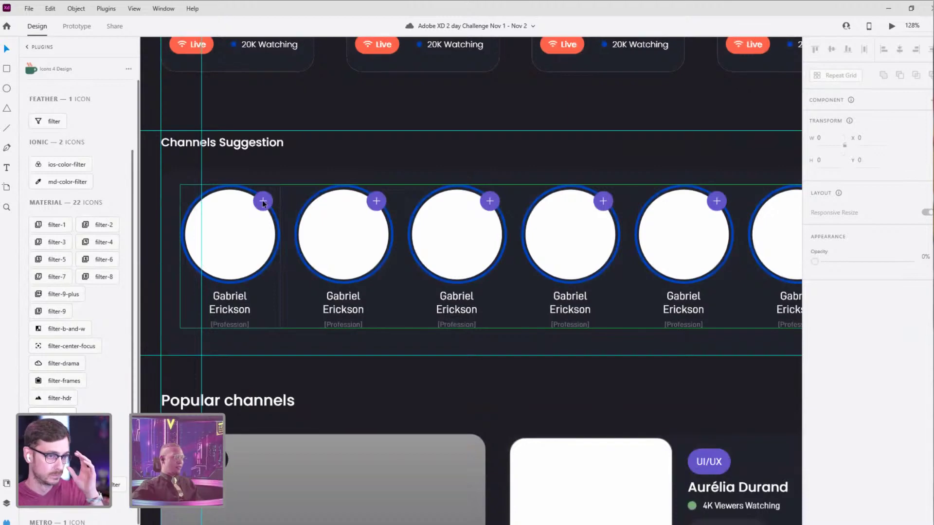
{"action": "scroll", "coordinate": [238, 307], "scroll_direction": "down", "scroll_amount": 10}
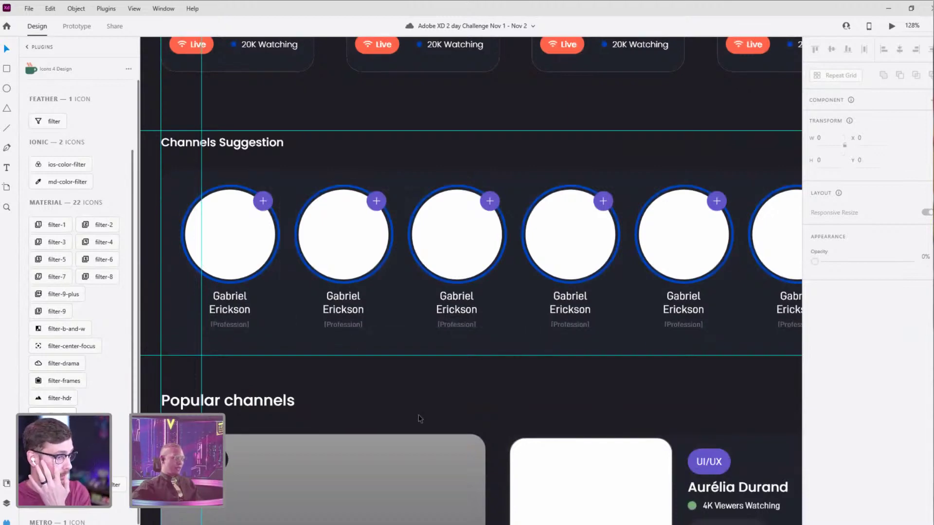
{"action": "scroll", "coordinate": [435, 250], "scroll_direction": "down", "scroll_amount": 2}
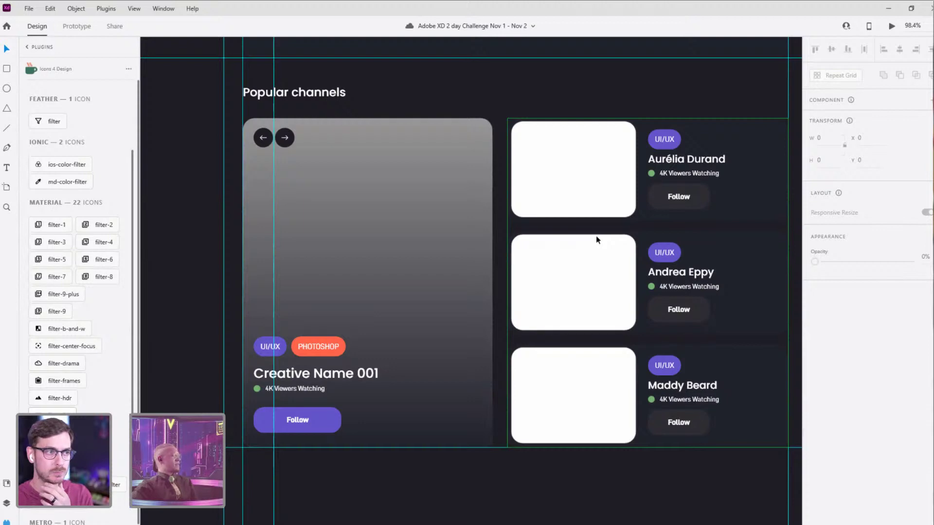
{"action": "scroll", "coordinate": [579, 198], "scroll_direction": "down", "scroll_amount": 5}
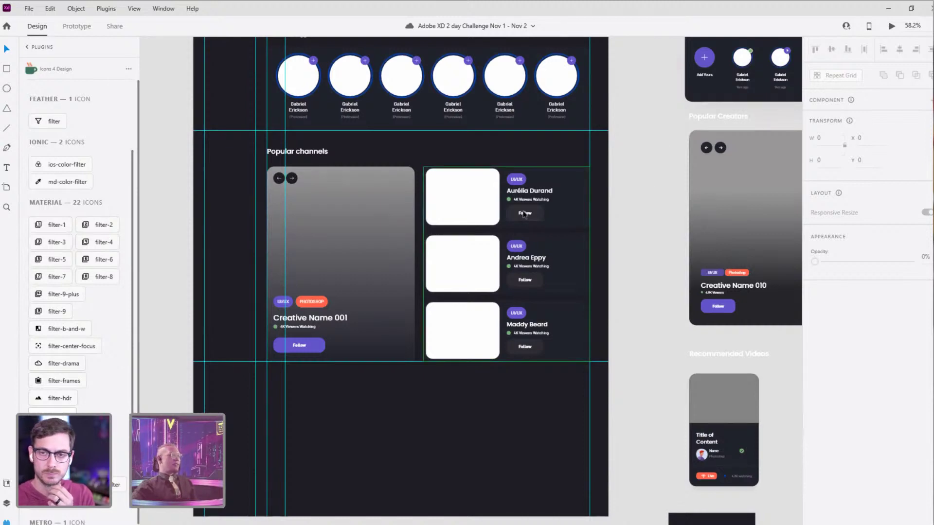
{"action": "scroll", "coordinate": [652, 160], "scroll_direction": "up", "scroll_amount": 5}
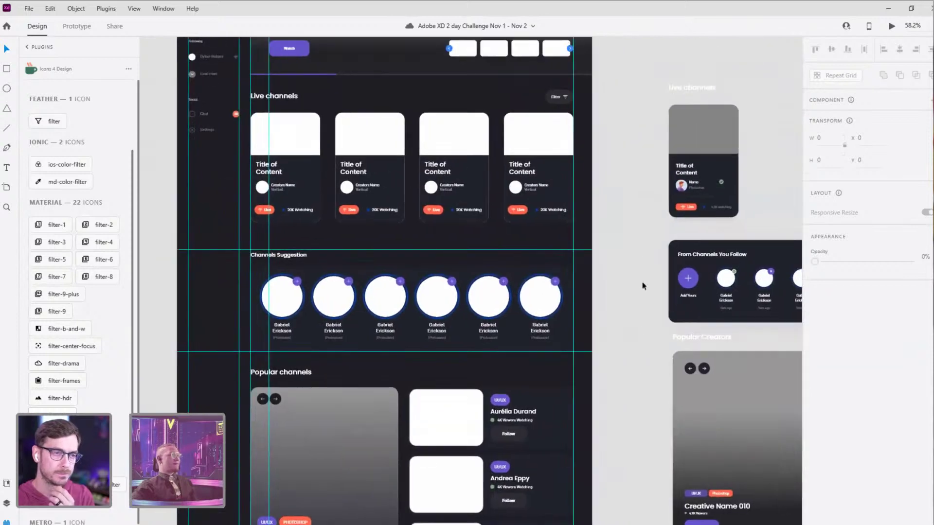
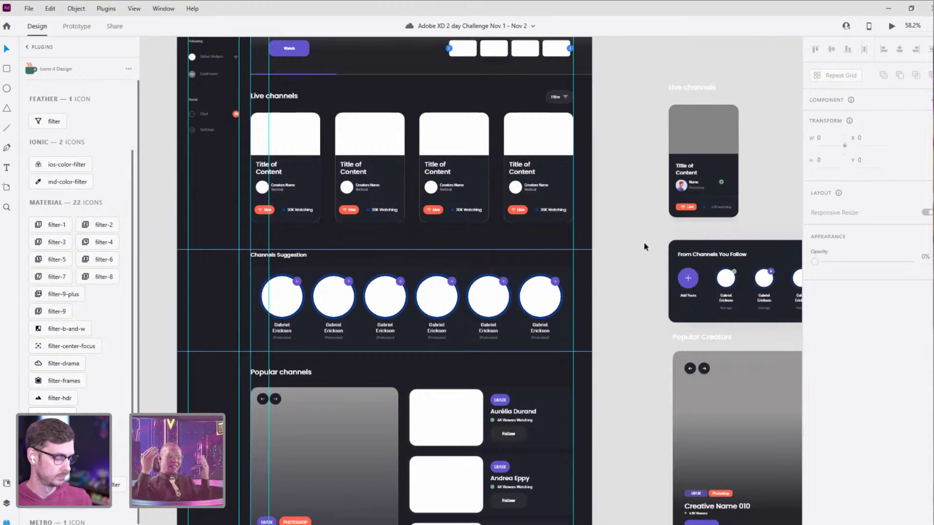
{"action": "left_click_drag", "start_coordinate": [643, 389], "coordinate": [648, 286]}
{"action": "scroll", "coordinate": [640, 334], "scroll_direction": "down", "scroll_amount": 3}
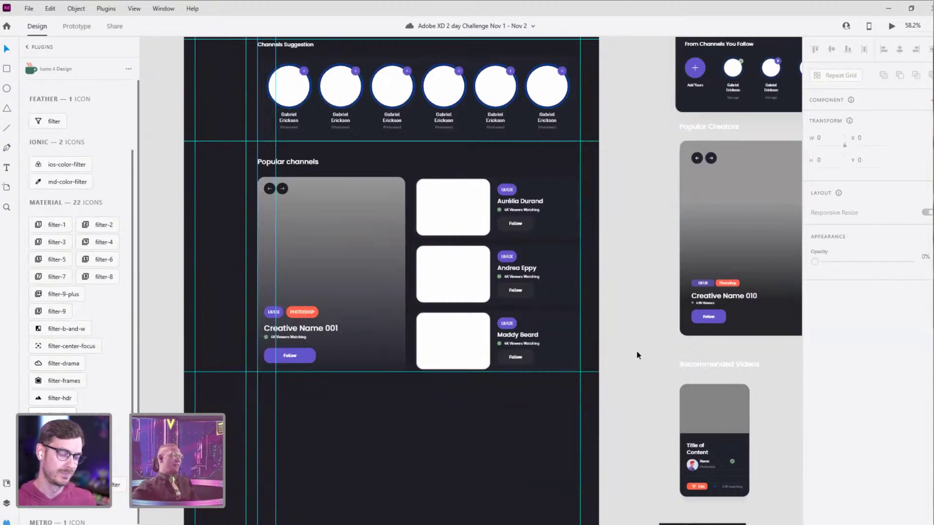
{"action": "left_click_drag", "start_coordinate": [638, 354], "coordinate": [635, 277]}
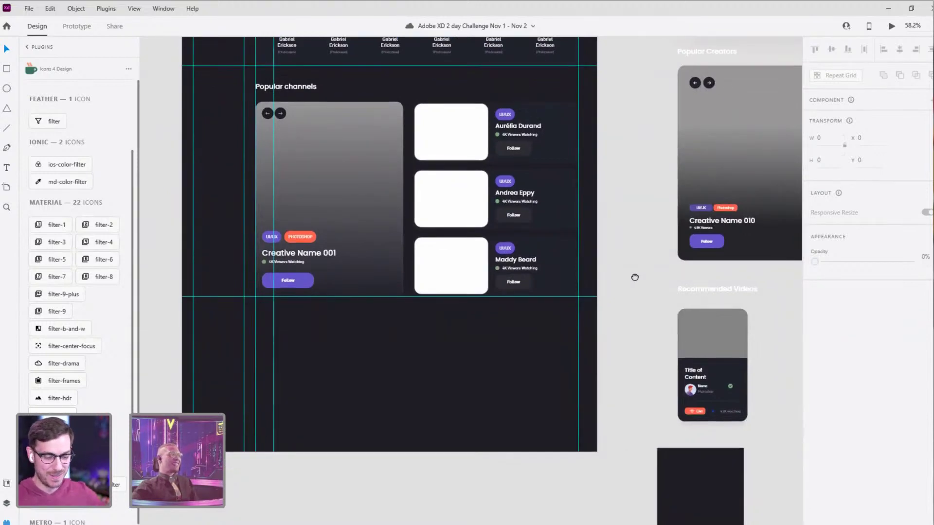
{"action": "left_click_drag", "start_coordinate": [635, 277], "coordinate": [613, 370]}
{"action": "scroll", "coordinate": [539, 267], "scroll_direction": "down", "scroll_amount": 5}
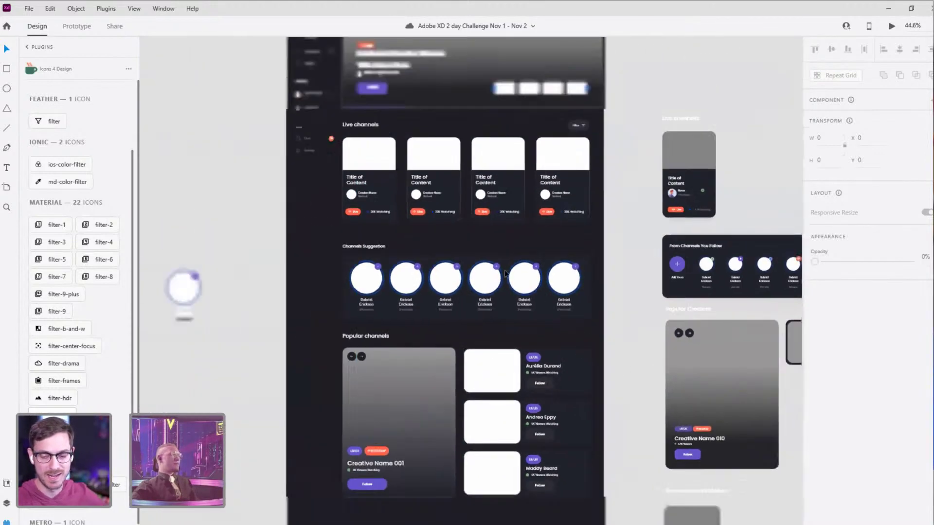
Step: Duplicate the Live channels section below the Popular channels section, placing the copy at X 256, Y 2412
{"action": "left_click_drag", "start_coordinate": [413, 180], "coordinate": [408, 469]}
{"action": "scroll", "coordinate": [613, 425], "scroll_direction": "down", "scroll_amount": 5}
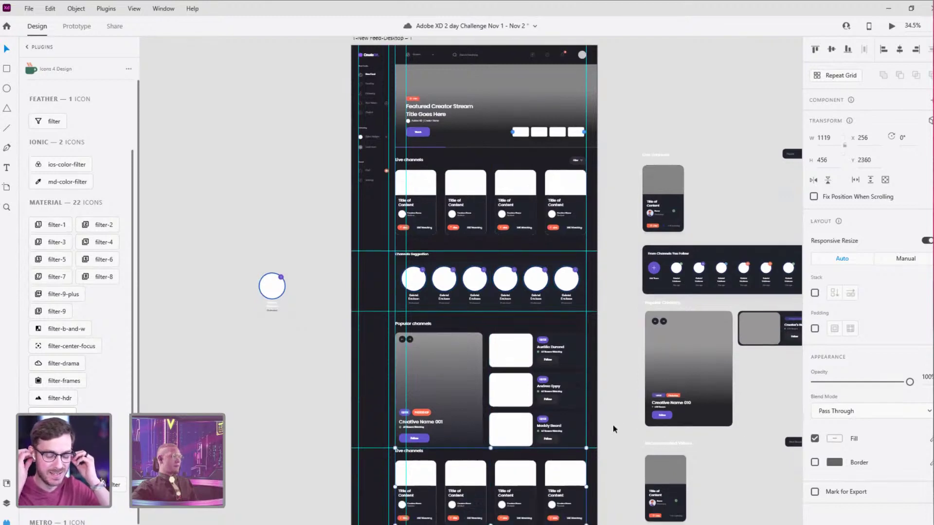
{"action": "left_click_drag", "start_coordinate": [434, 357], "coordinate": [434, 366]}
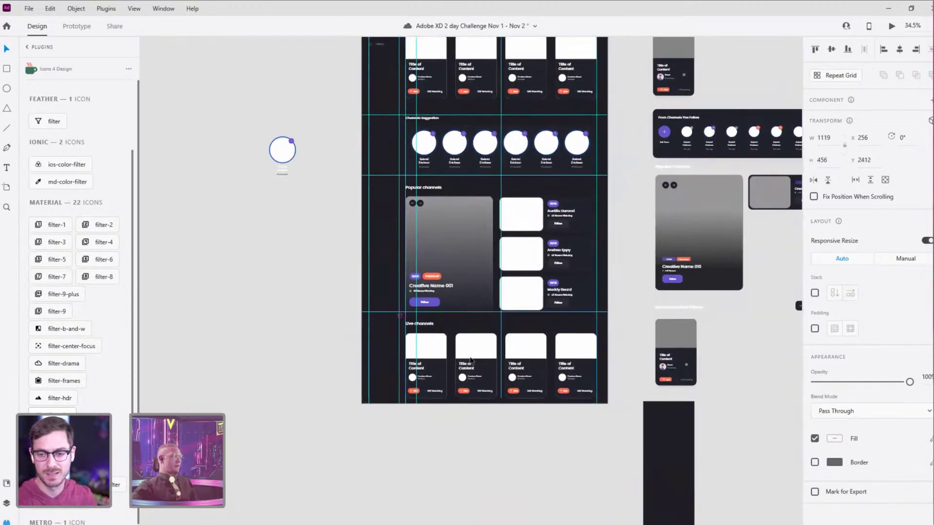
Step: Change the copied section's heading to "Recommended Video"
{"action": "scroll", "coordinate": [434, 365], "scroll_direction": "up", "scroll_amount": 3}
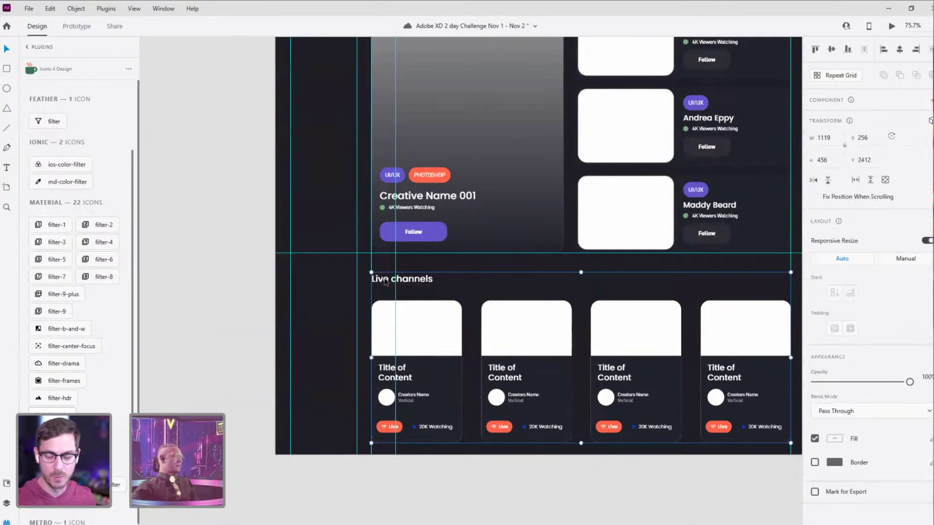
{"action": "double_click", "coordinate": [385, 278]}
{"action": "type", "text": "Re"}
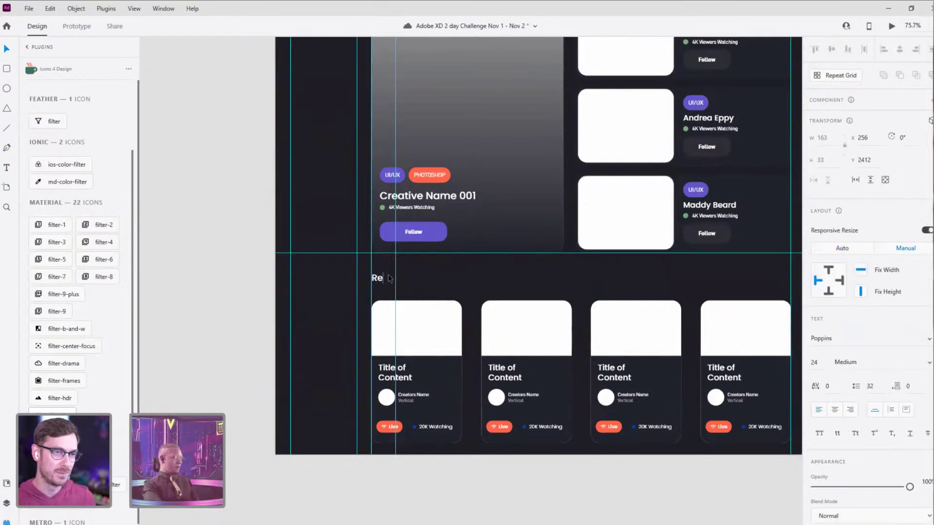
{"action": "type", "text": "comm"}
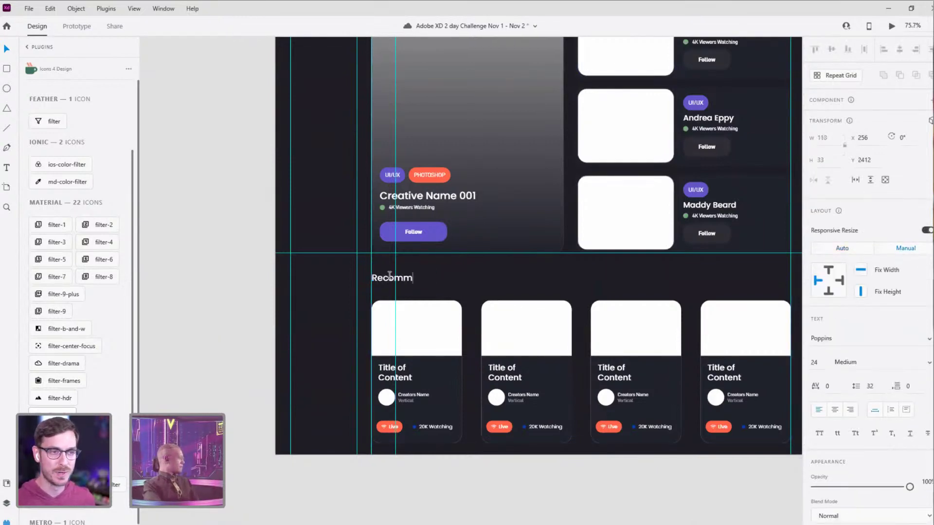
{"action": "type", "text": "end"}
{"action": "key", "text": "BackSpace"}
{"action": "type", "text": "nd"}
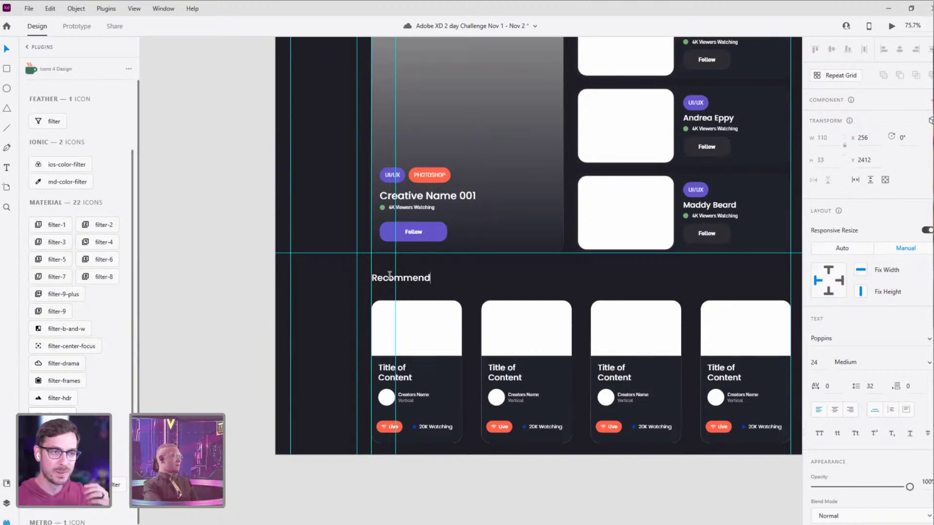
{"action": "type", "text": "ed Video"}
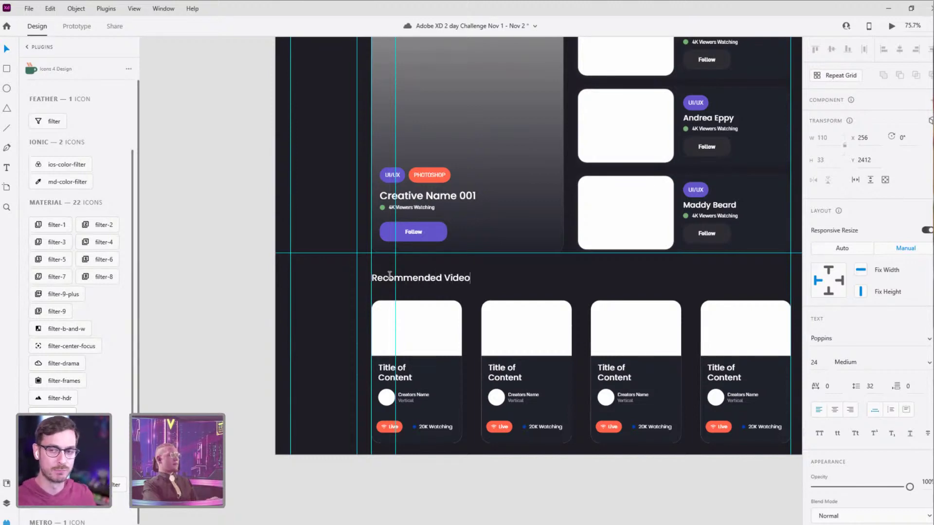
{"action": "key", "text": "Escape"}
Step: Extend the desktop artboard's lower edge slightly to leave some space beneath the Recommended Video cards
{"action": "scroll", "coordinate": [377, 284], "scroll_direction": "down", "scroll_amount": 2, "text": "ctrl"}
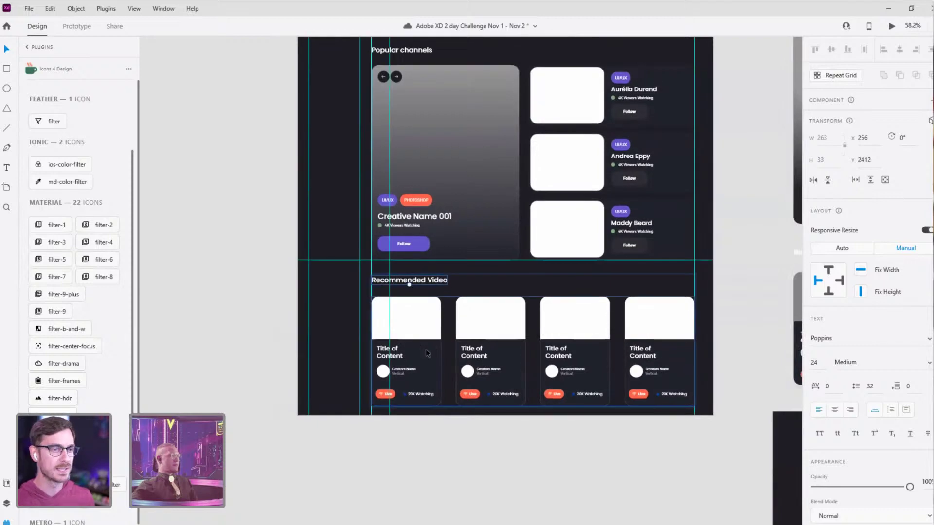
{"action": "scroll", "coordinate": [444, 302], "scroll_direction": "down", "scroll_amount": 2, "text": "ctrl"}
{"action": "left_click_drag", "start_coordinate": [474, 212], "coordinate": [458, 397]}
{"action": "scroll", "coordinate": [457, 197], "scroll_direction": "down", "scroll_amount": 1, "text": "ctrl"}
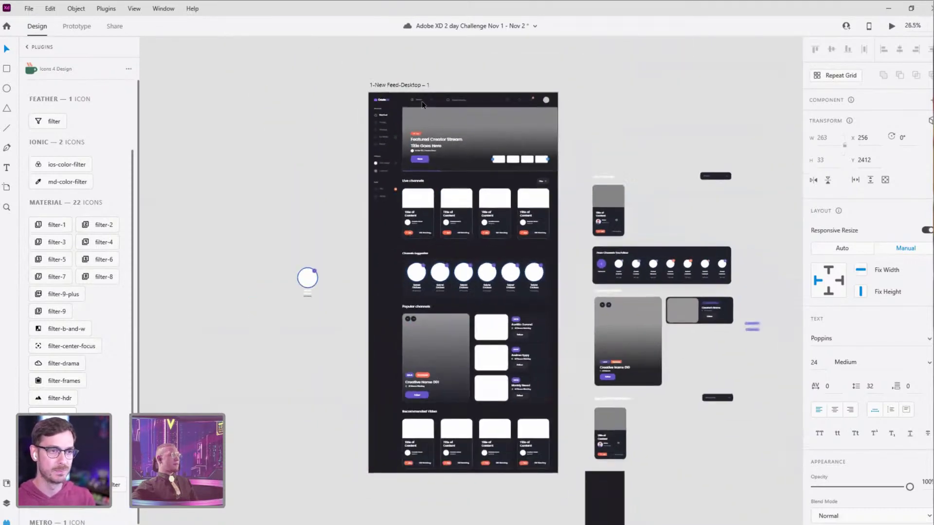
{"action": "left_click", "coordinate": [391, 85]}
{"action": "left_click_drag", "start_coordinate": [462, 472], "coordinate": [462, 481]}
{"action": "left_click", "coordinate": [487, 522]}
Step: Move the Recommended Video section down to Y 2415 to adjust its gap below the Popular channels section
{"action": "scroll", "coordinate": [434, 474], "scroll_direction": "up", "scroll_amount": 2, "text": "ctrl"}
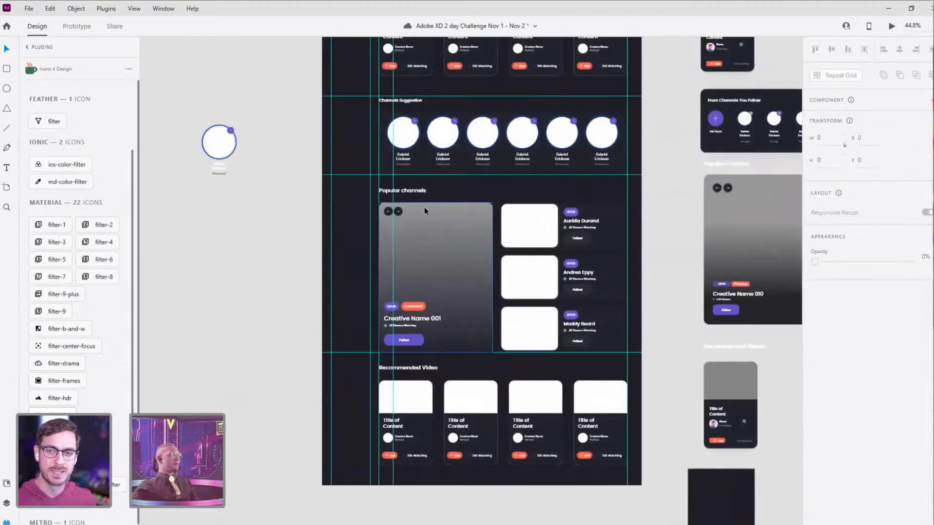
{"action": "left_click", "coordinate": [402, 191]}
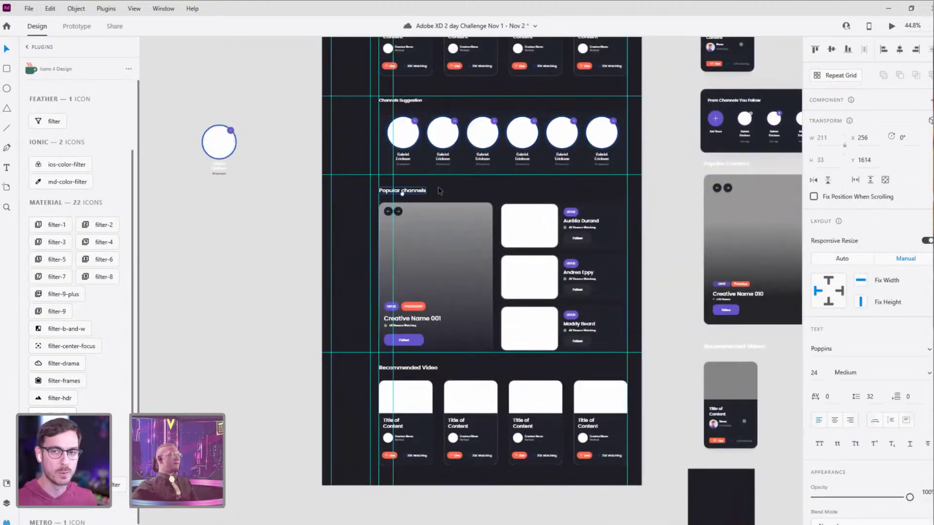
{"action": "key", "text": "Escape"}
{"action": "scroll", "coordinate": [416, 243], "scroll_direction": "down", "scroll_amount": 3}
{"action": "left_click", "coordinate": [415, 289]}
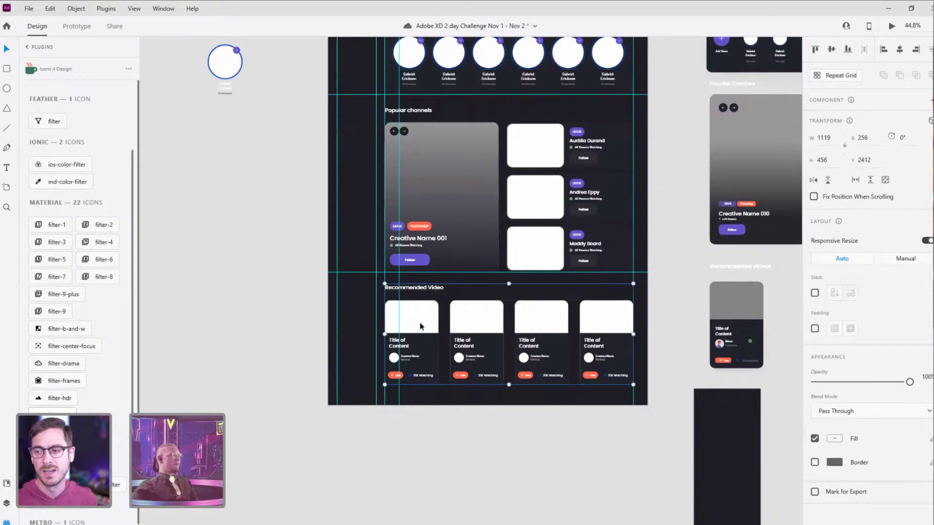
{"action": "scroll", "coordinate": [416, 293], "scroll_direction": "up", "scroll_amount": 3, "text": "ctrl"}
{"action": "left_click_drag", "start_coordinate": [417, 312], "coordinate": [418, 308]}
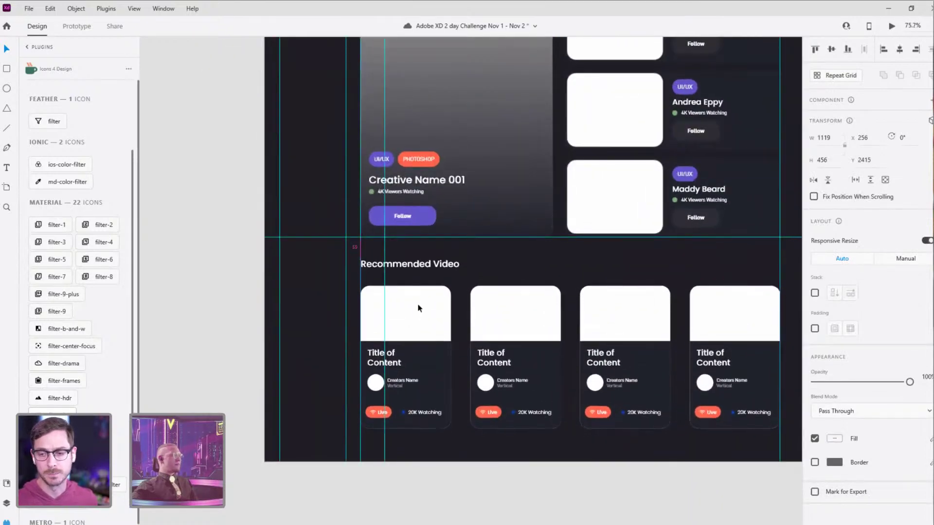
Step: Group the Popular channels heading, the large featured card and the channel list grid into one section
{"action": "scroll", "coordinate": [480, 317], "scroll_direction": "up", "scroll_amount": 6}
{"action": "left_click", "coordinate": [480, 316]}
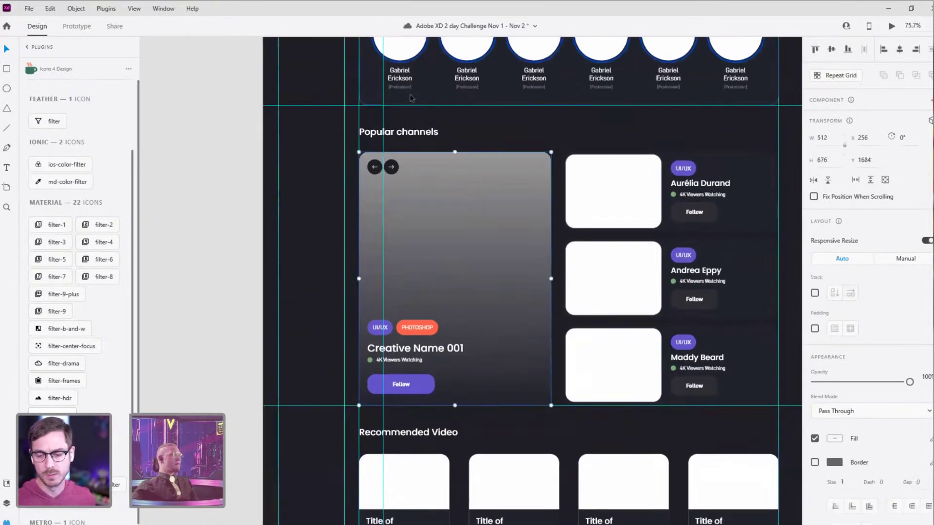
{"action": "left_click", "coordinate": [399, 132], "text": "shift"}
{"action": "scroll", "coordinate": [443, 157], "scroll_direction": "right", "scroll_amount": 3}
{"action": "scroll", "coordinate": [442, 158], "scroll_direction": "up", "scroll_amount": 1}
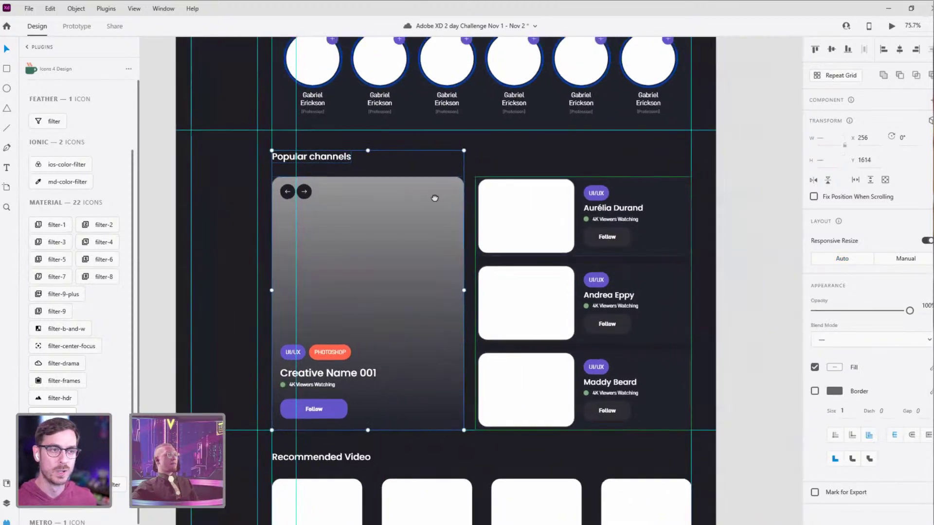
{"action": "left_click", "coordinate": [468, 238]}
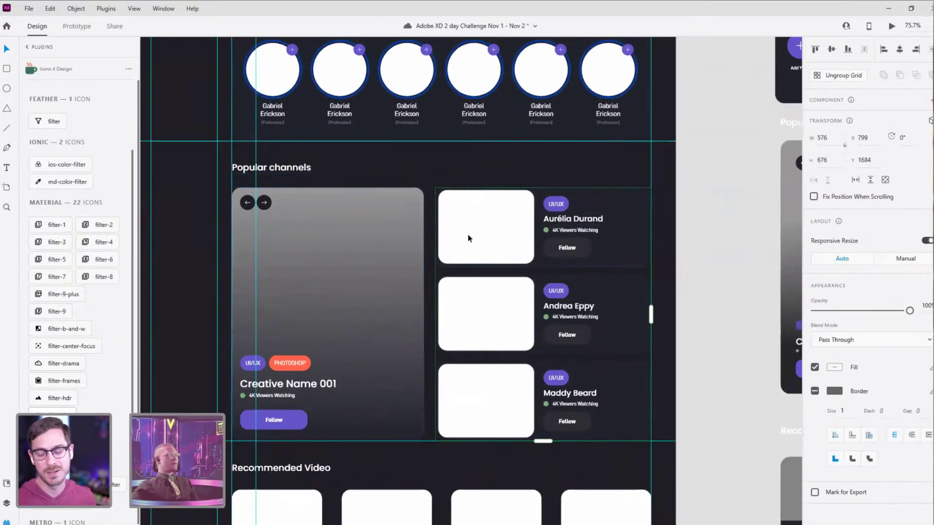
{"action": "left_click", "coordinate": [364, 244], "text": "shift"}
{"action": "left_click", "coordinate": [280, 169], "text": "shift"}
{"action": "key", "text": "ctrl+g"}
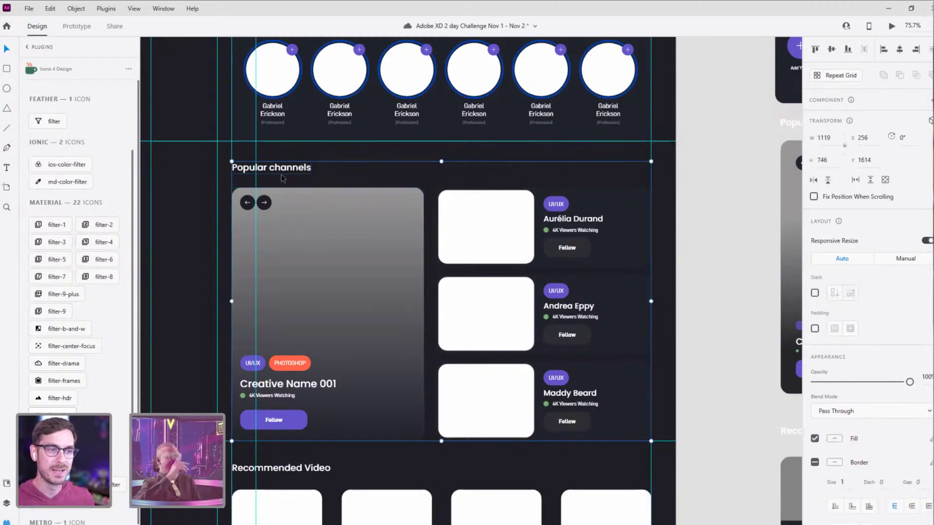
Step: Nudge the Popular channels group to Y 1615 and the Recommended Video section to Y 2416
{"action": "key", "text": "alt"}
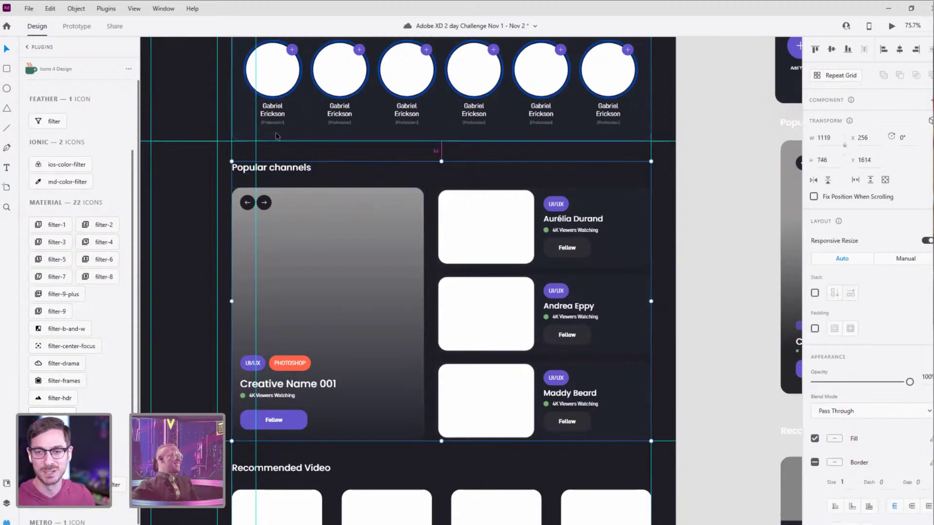
{"action": "key", "text": "Down"}
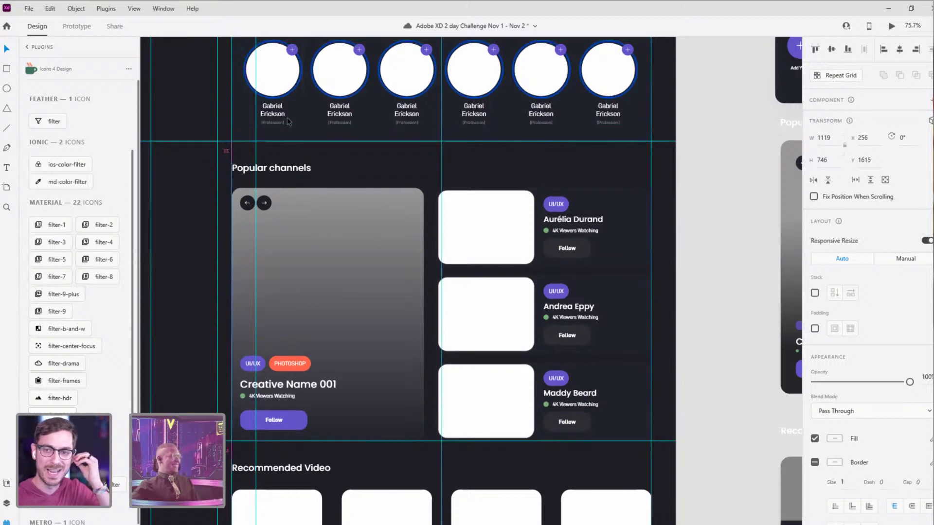
{"action": "left_click", "coordinate": [688, 282]}
{"action": "left_click_drag", "start_coordinate": [347, 472], "coordinate": [423, 201]}
{"action": "left_click", "coordinate": [364, 257]}
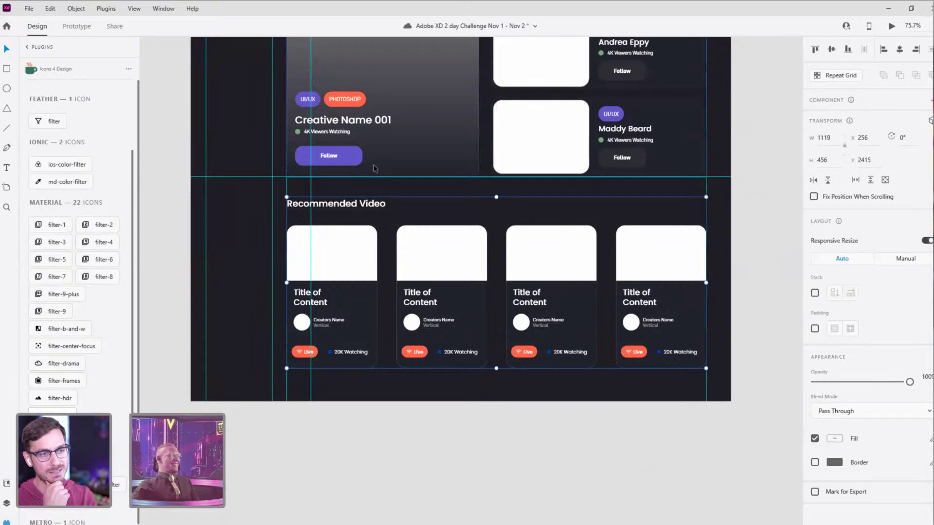
{"action": "key", "text": "Down"}
Step: Review the alignment and spacing of the page sections, from the Live channels cards and Filter button down to Recommended Video
{"action": "scroll", "coordinate": [673, 231], "scroll_direction": "up", "scroll_amount": 8}
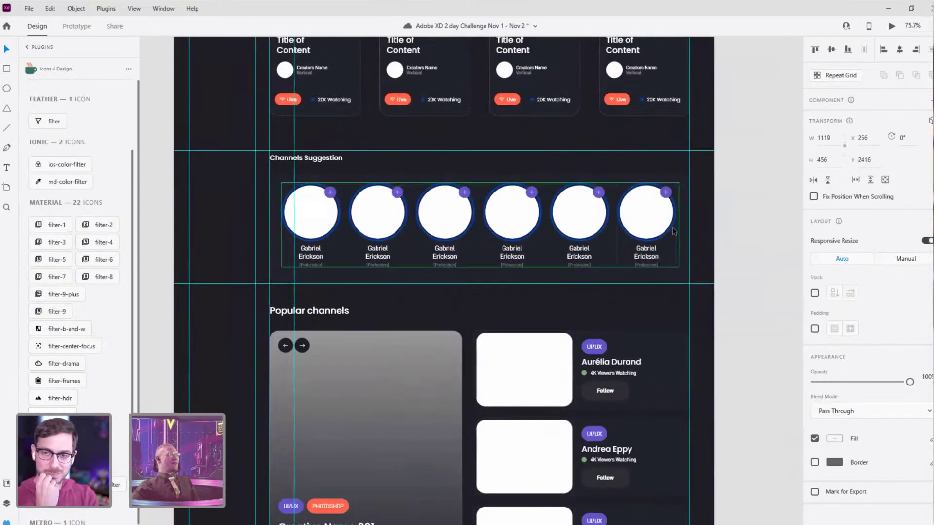
{"action": "scroll", "coordinate": [674, 231], "scroll_direction": "up", "scroll_amount": 5}
{"action": "left_click", "coordinate": [695, 204]}
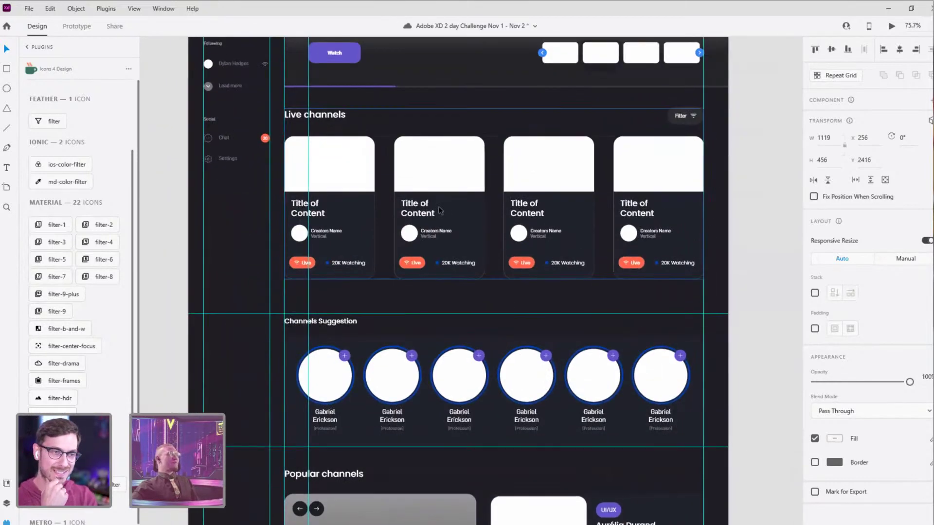
{"action": "left_click", "coordinate": [737, 145]}
{"action": "scroll", "coordinate": [678, 147], "scroll_direction": "up", "scroll_amount": 1}
{"action": "left_click", "coordinate": [675, 183]}
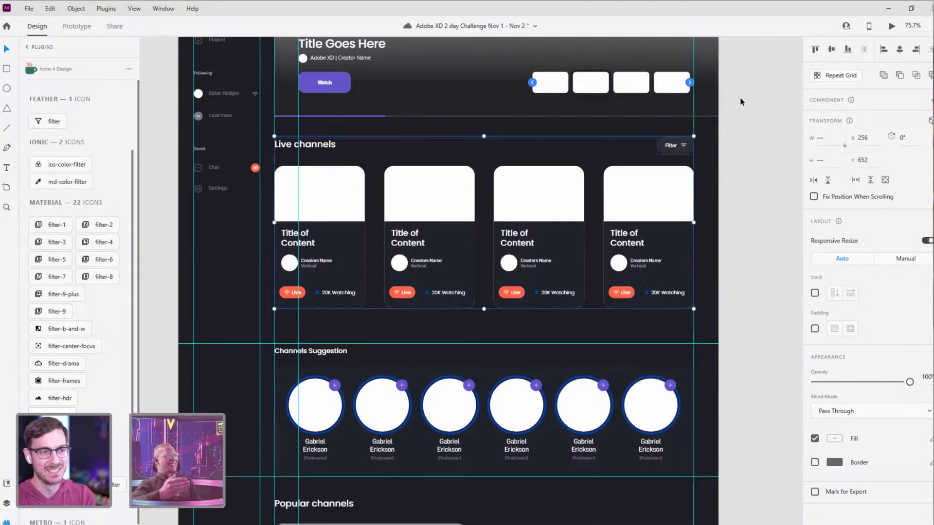
{"action": "left_click_drag", "start_coordinate": [689, 119], "coordinate": [655, 122]}
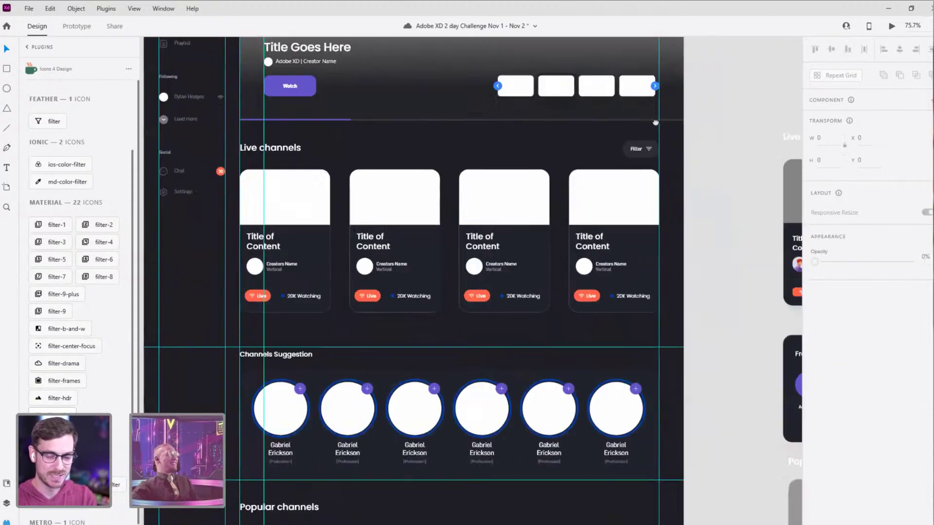
{"action": "scroll", "coordinate": [655, 122], "scroll_direction": "down", "scroll_amount": 10}
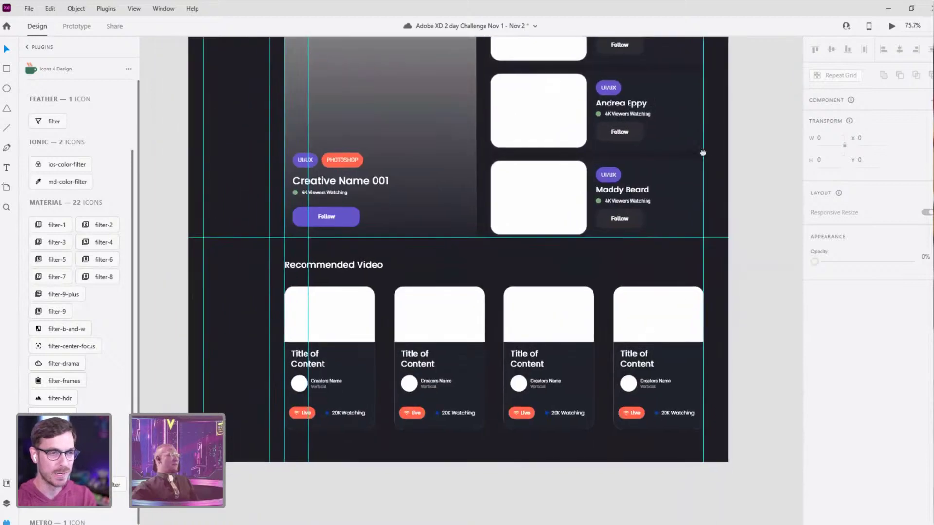
Step: Hide the layout guides on the 1-New Feed-Desktop artboard
{"action": "scroll", "coordinate": [702, 153], "scroll_direction": "down", "scroll_amount": 1}
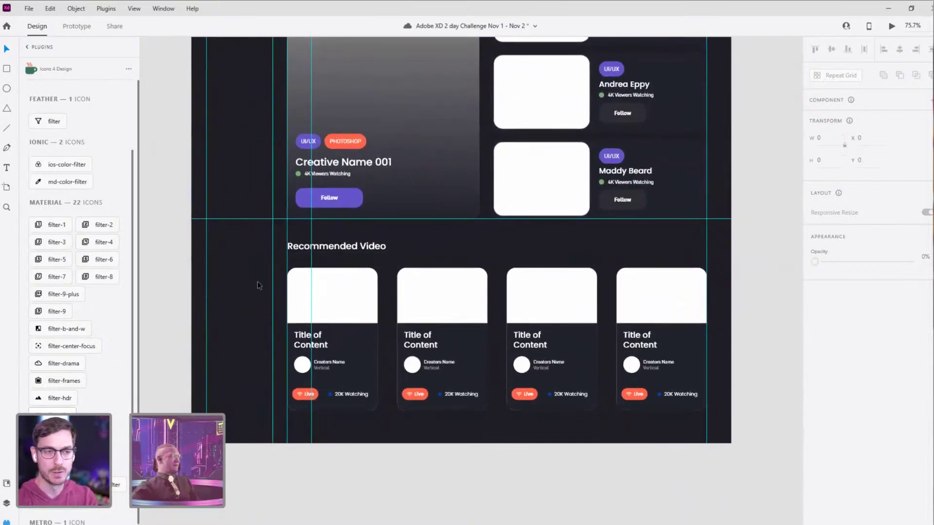
{"action": "scroll", "coordinate": [249, 287], "scroll_direction": "down", "scroll_amount": 3}
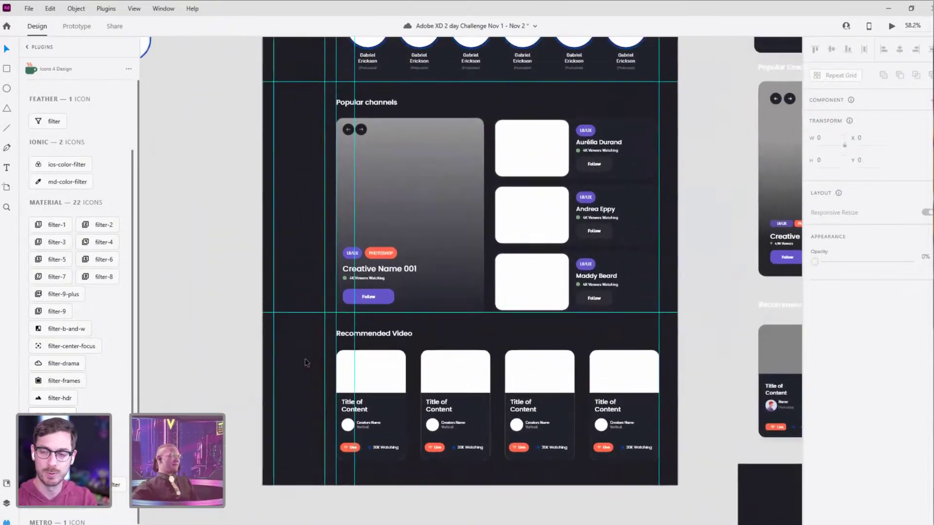
{"action": "scroll", "coordinate": [307, 363], "scroll_direction": "down", "scroll_amount": 5}
{"action": "left_click_drag", "start_coordinate": [287, 241], "coordinate": [363, 433]}
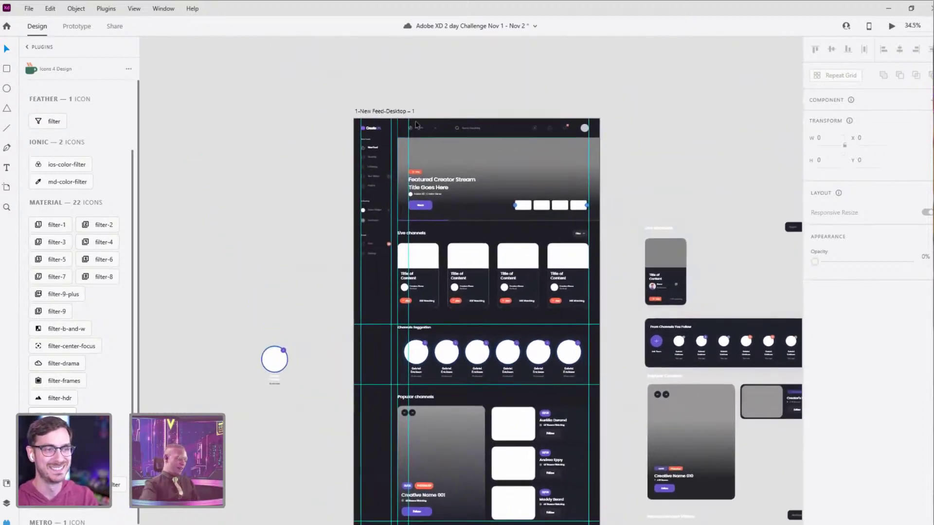
{"action": "key", "text": "ctrl+semicolon"}
Step: Review the 1-New Feed-Desktop artboard without guides, from the header and sidebar down to the Recommended Video cards
{"action": "left_click", "coordinate": [374, 112]}
{"action": "scroll", "coordinate": [596, 197], "scroll_direction": "down", "scroll_amount": 3}
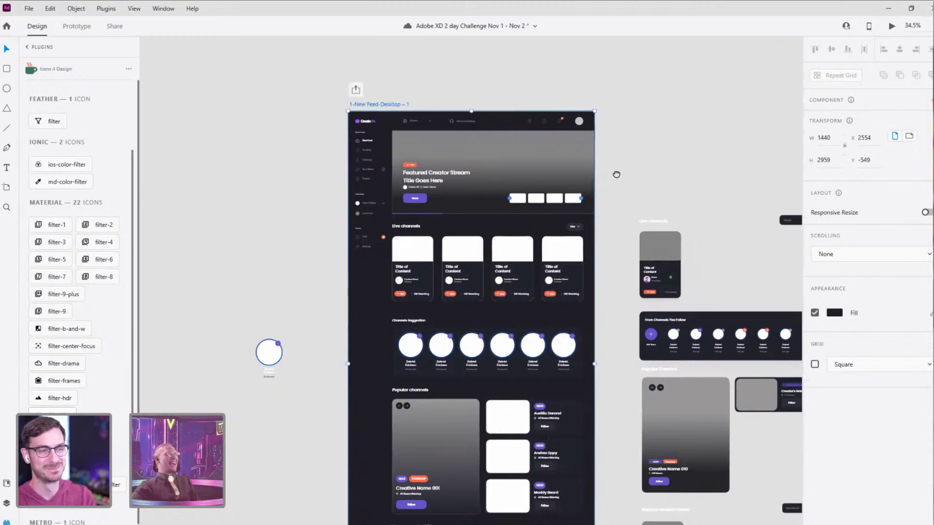
{"action": "scroll", "coordinate": [431, 164], "scroll_direction": "up", "scroll_amount": 6}
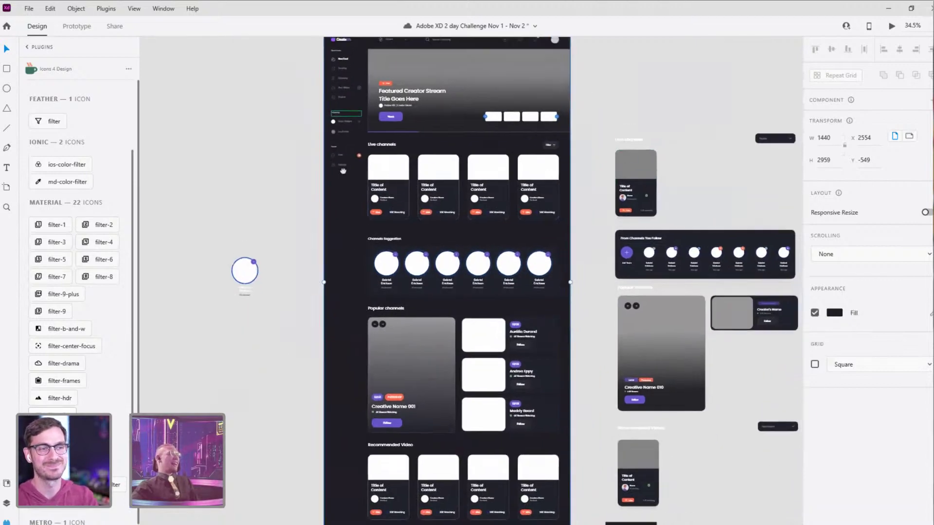
{"action": "scroll", "coordinate": [431, 164], "scroll_direction": "up", "scroll_amount": 3}
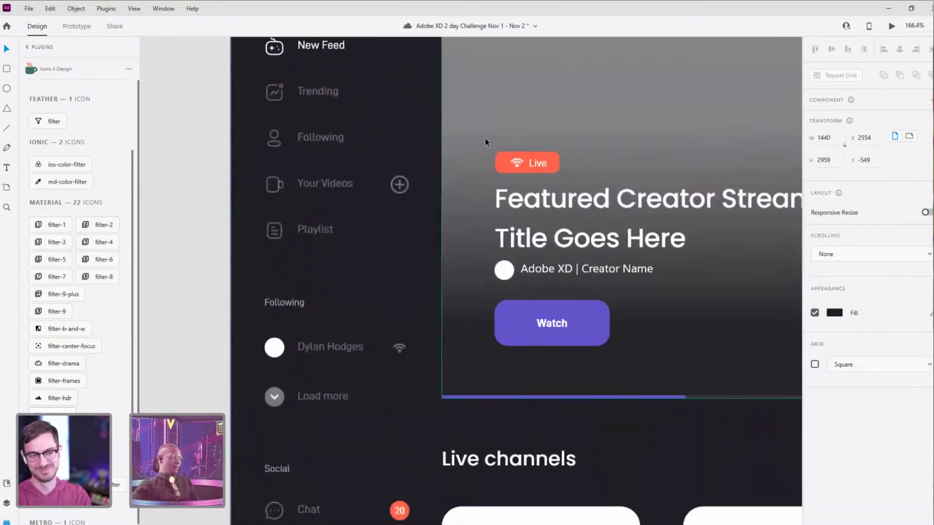
{"action": "left_click_drag", "start_coordinate": [485, 138], "coordinate": [266, 275]}
{"action": "left_click_drag", "start_coordinate": [403, 171], "coordinate": [372, 240]}
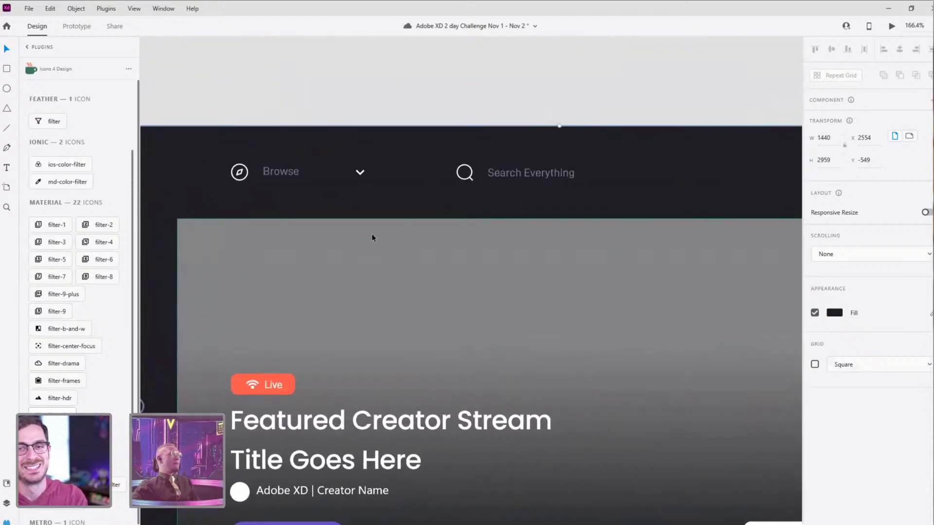
{"action": "scroll", "coordinate": [555, 212], "scroll_direction": "down", "scroll_amount": 4}
{"action": "scroll", "coordinate": [517, 182], "scroll_direction": "down", "scroll_amount": 4}
{"action": "scroll", "coordinate": [517, 182], "scroll_direction": "right", "scroll_amount": 2}
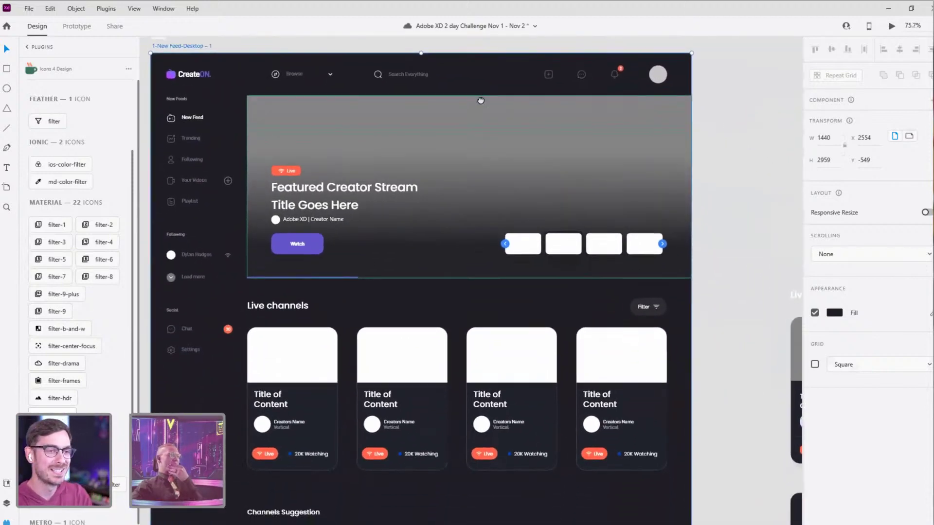
{"action": "scroll", "coordinate": [715, 357], "scroll_direction": "down", "scroll_amount": 15}
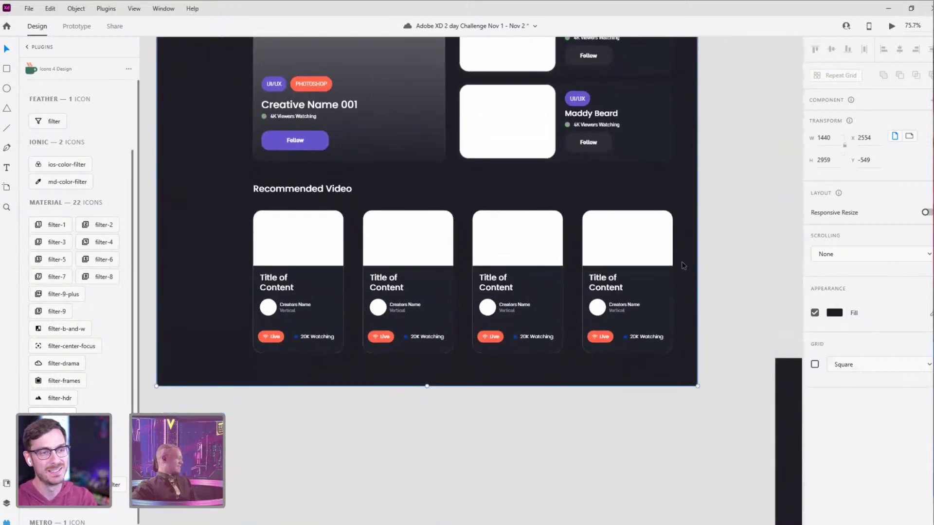
{"action": "scroll", "coordinate": [546, 203], "scroll_direction": "down", "scroll_amount": 8}
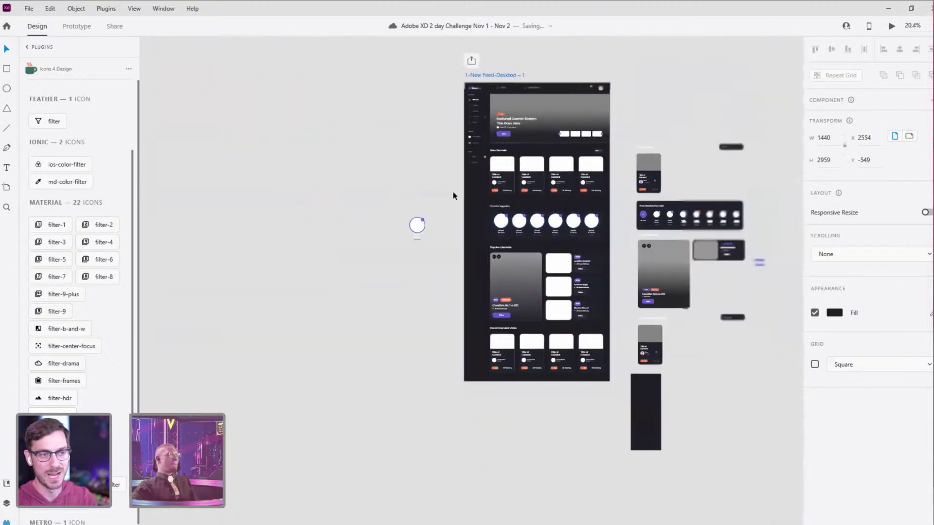
Step: Move the circular avatar component above the other main components beside the artboard, and shift the artboard slightly up and left
{"action": "scroll", "coordinate": [454, 196], "scroll_direction": "up", "scroll_amount": 3}
{"action": "scroll", "coordinate": [453, 195], "scroll_direction": "left", "scroll_amount": 2}
{"action": "left_click", "coordinate": [464, 320]}
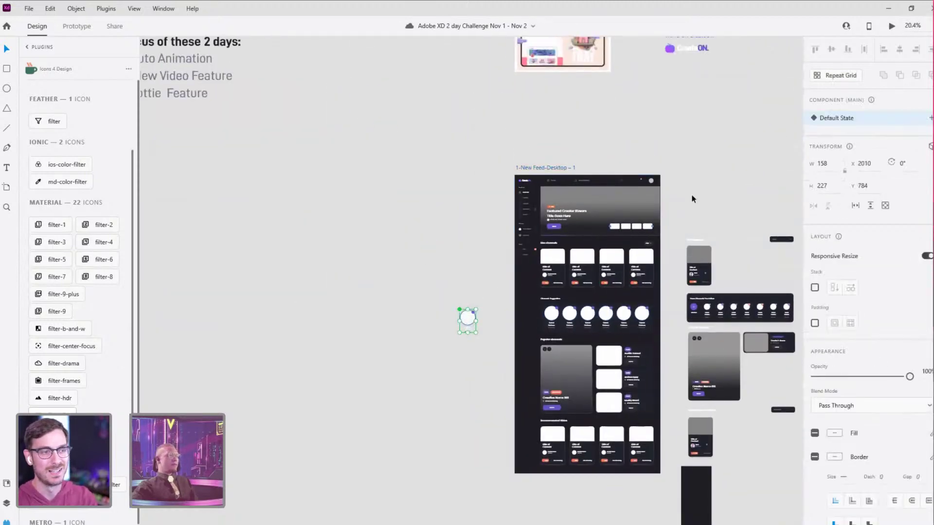
{"action": "mouse_move", "coordinate": [693, 198]}
{"action": "left_mouse_down"}
{"action": "mouse_move", "coordinate": [696, 208]}
{"action": "mouse_move", "coordinate": [696, 199]}
{"action": "left_mouse_up"}
{"action": "scroll", "coordinate": [632, 185], "scroll_direction": "right", "scroll_amount": 3}
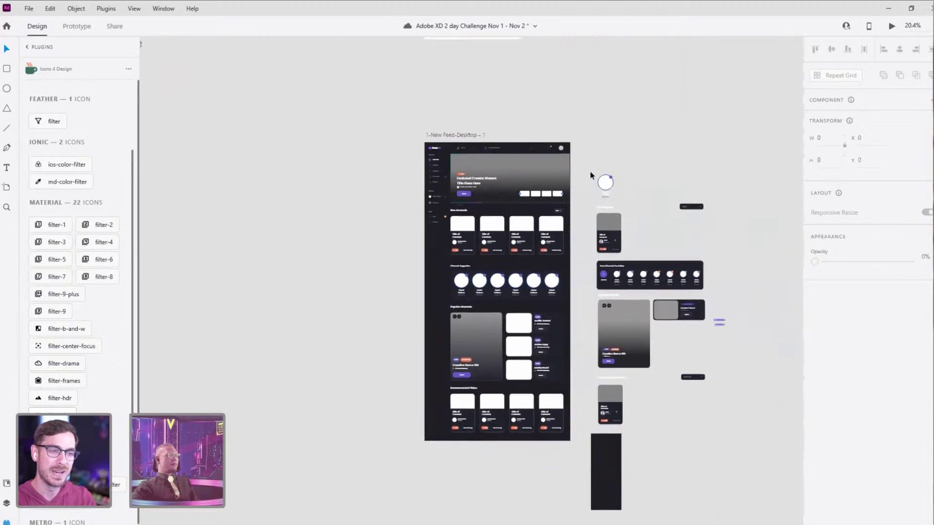
{"action": "left_click_drag", "start_coordinate": [436, 132], "coordinate": [416, 105]}
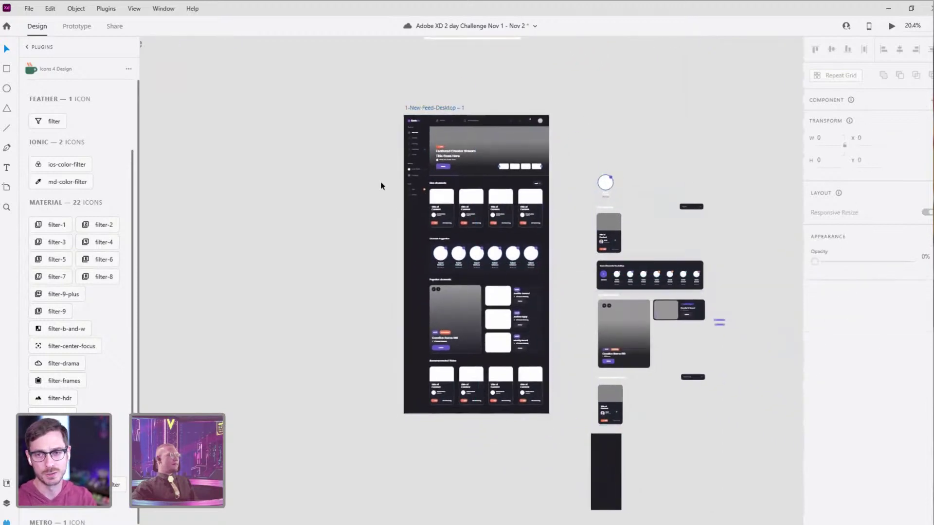
Step: Select the Live channels group and return from Icons 4 Design to the list of installed plugins
{"action": "scroll", "coordinate": [477, 172], "scroll_direction": "up", "scroll_amount": 5}
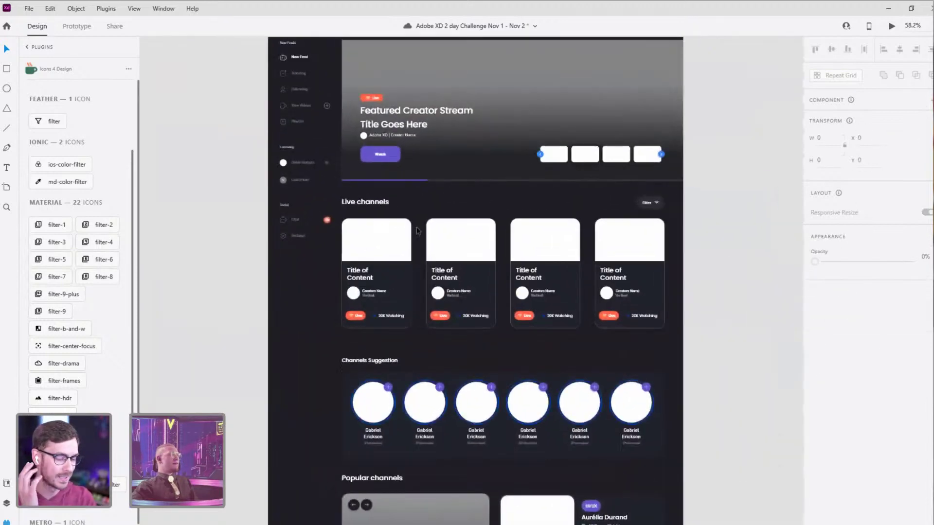
{"action": "scroll", "coordinate": [361, 275], "scroll_direction": "up", "scroll_amount": 2}
{"action": "scroll", "coordinate": [361, 275], "scroll_direction": "up", "scroll_amount": 1}
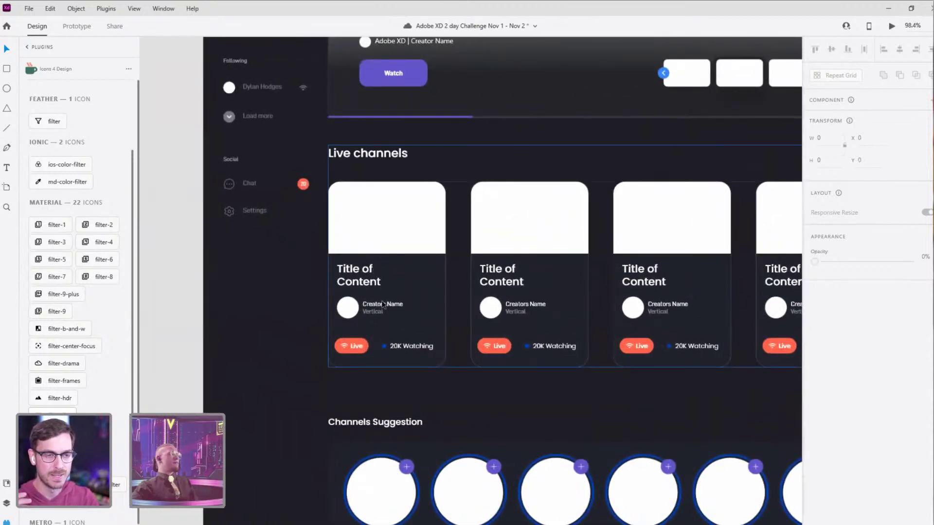
{"action": "left_click", "coordinate": [376, 291]}
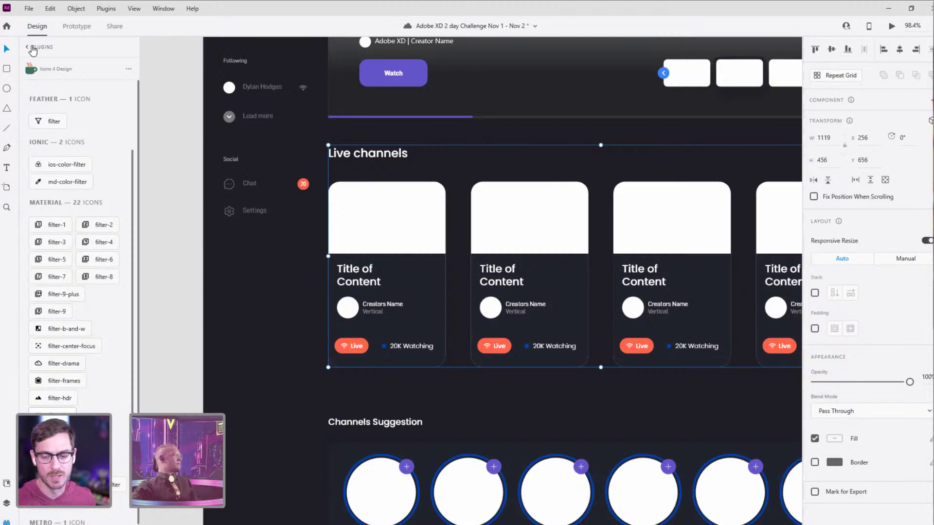
{"action": "left_click", "coordinate": [31, 49]}
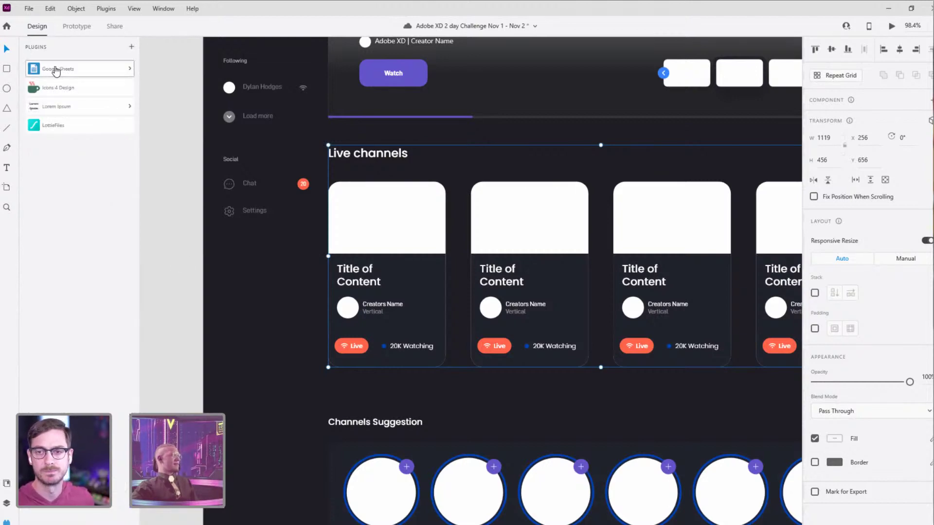
Step: Ungroup the Live channels section and its nested row of cards so each card component is selectable on its own
{"action": "double_click", "coordinate": [391, 271]}
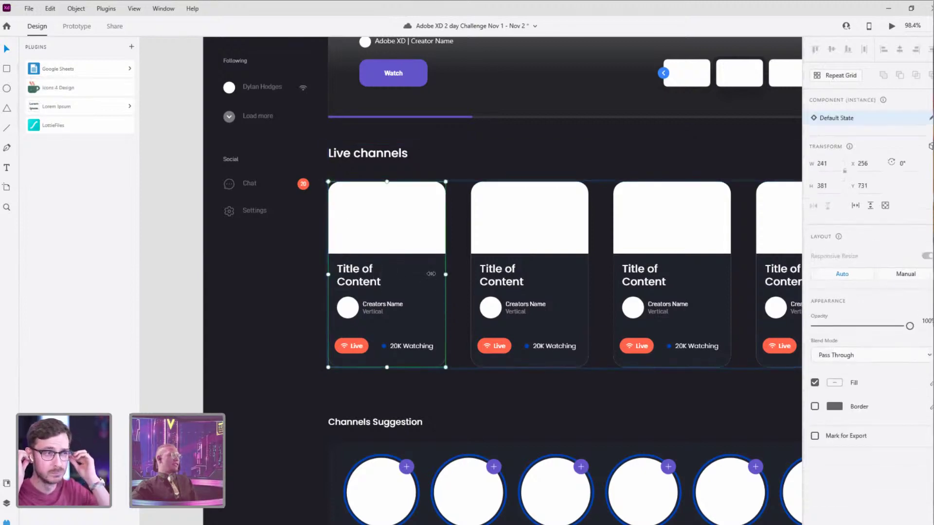
{"action": "key", "text": "Escape"}
{"action": "key", "text": "Escape"}
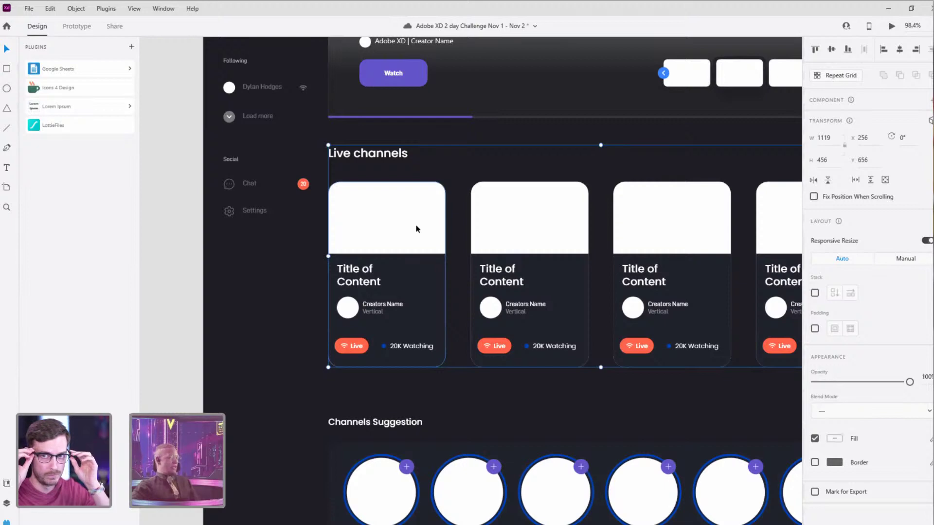
{"action": "key", "text": "Escape"}
{"action": "left_click", "coordinate": [381, 250]}
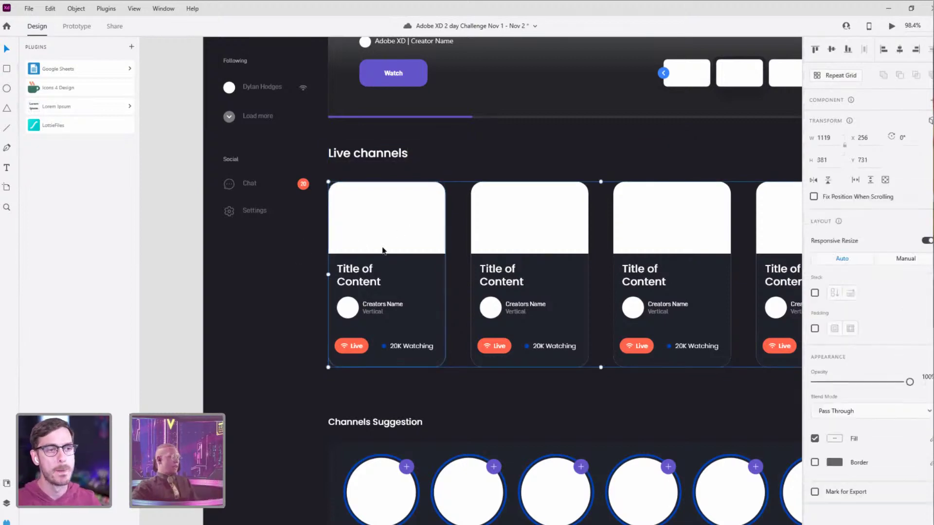
{"action": "double_click", "coordinate": [377, 245]}
{"action": "left_click_drag", "start_coordinate": [442, 203], "coordinate": [320, 221]}
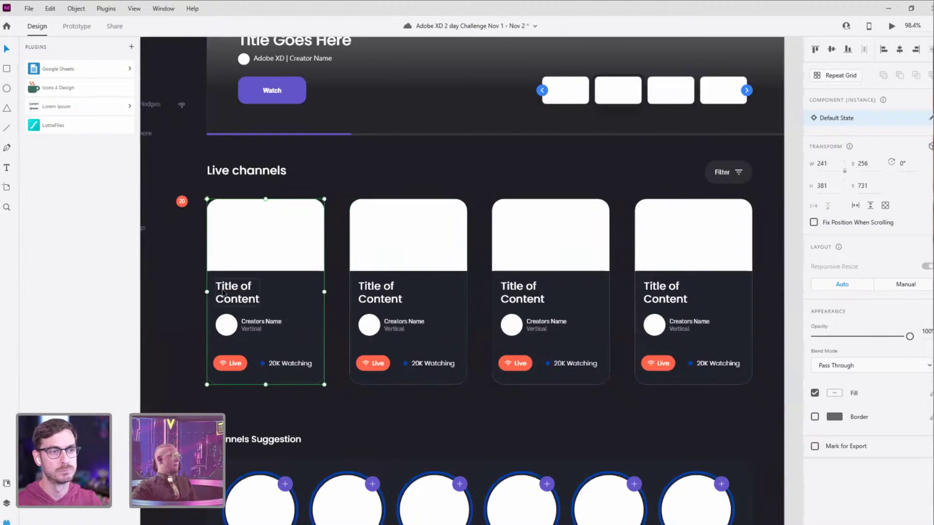
{"action": "scroll", "coordinate": [400, 181], "scroll_direction": "down", "scroll_amount": 5}
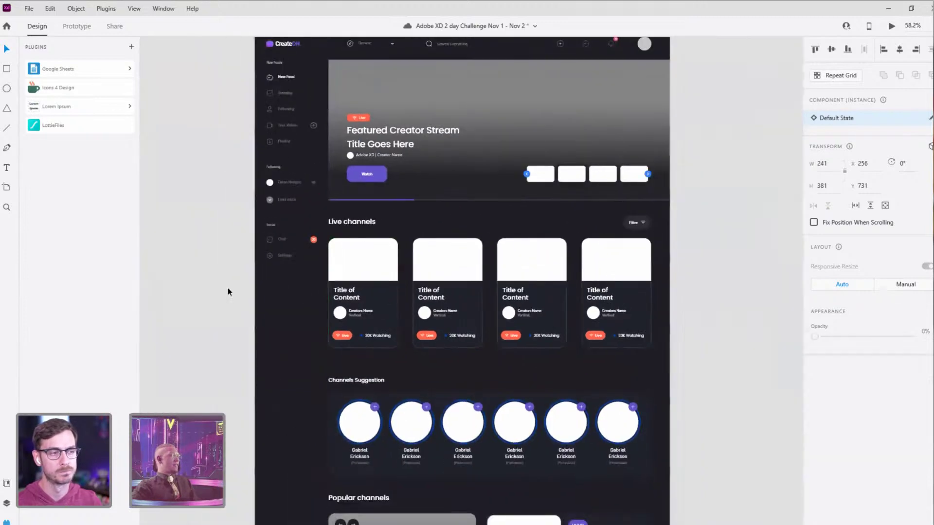
{"action": "left_click", "coordinate": [229, 290]}
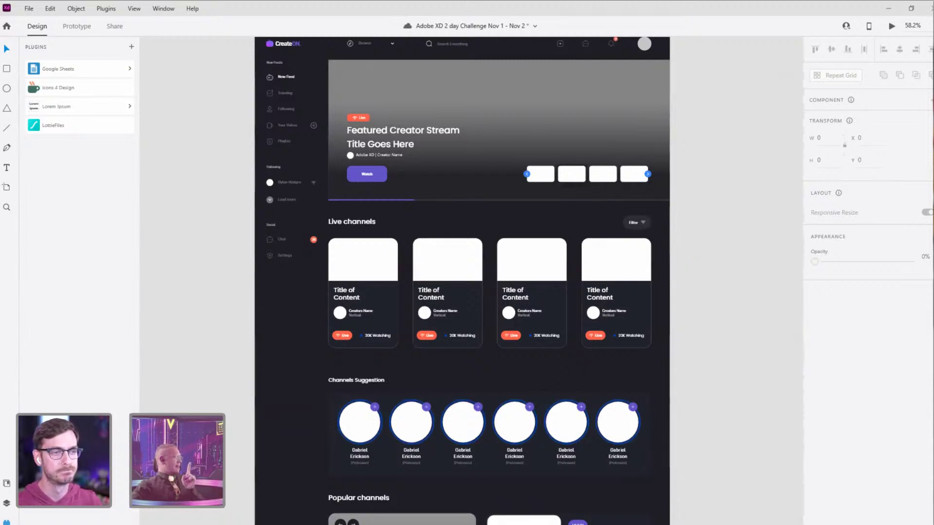
Step: Check how the individual Live channels cards and the Channels Suggestion repeat grid are selected on the artboard
{"action": "left_click", "coordinate": [369, 323]}
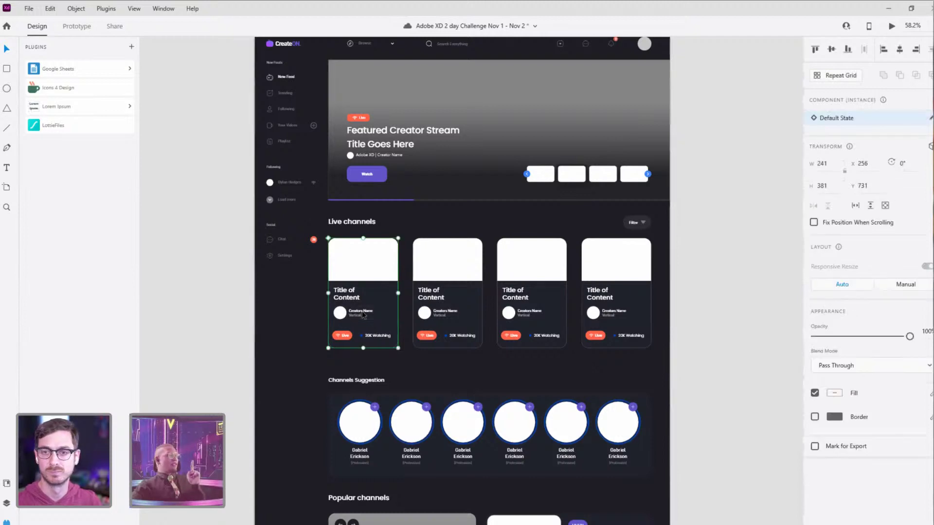
{"action": "left_click", "coordinate": [439, 305]}
{"action": "scroll", "coordinate": [470, 442], "scroll_direction": "down", "scroll_amount": 3}
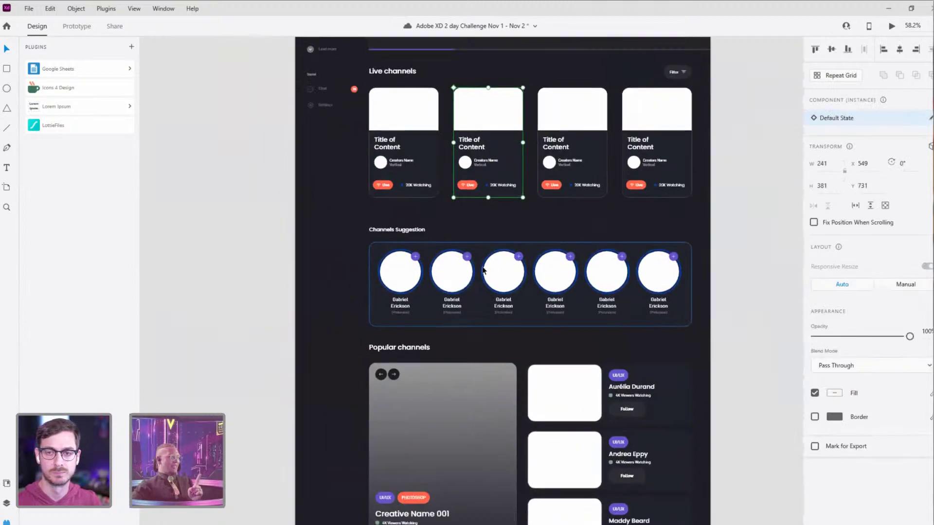
{"action": "scroll", "coordinate": [469, 443], "scroll_direction": "down", "scroll_amount": 2}
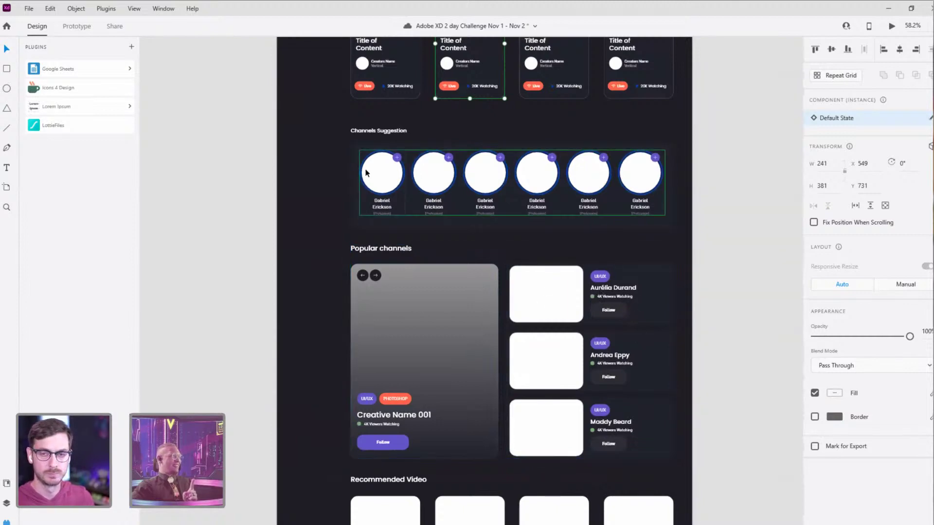
{"action": "left_click", "coordinate": [382, 188]}
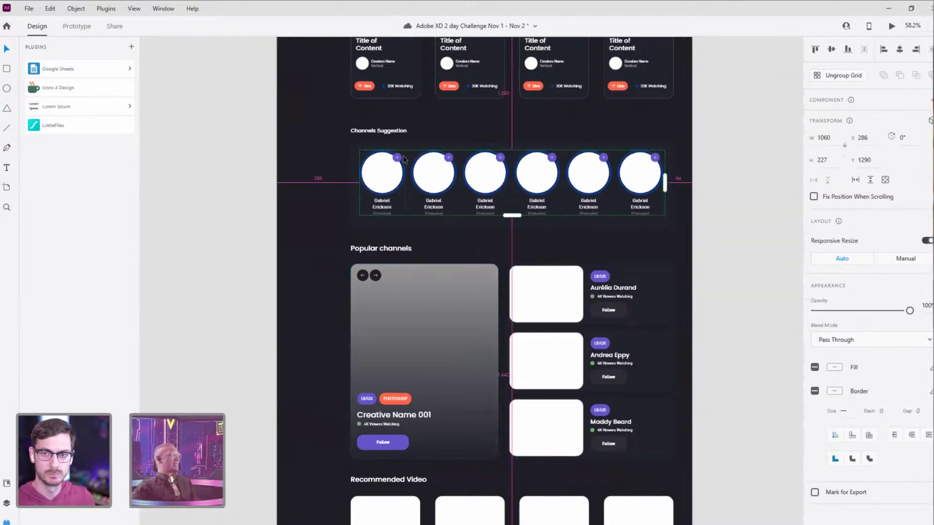
{"action": "scroll", "coordinate": [404, 184], "scroll_direction": "up", "scroll_amount": 4}
{"action": "left_click", "coordinate": [403, 171]}
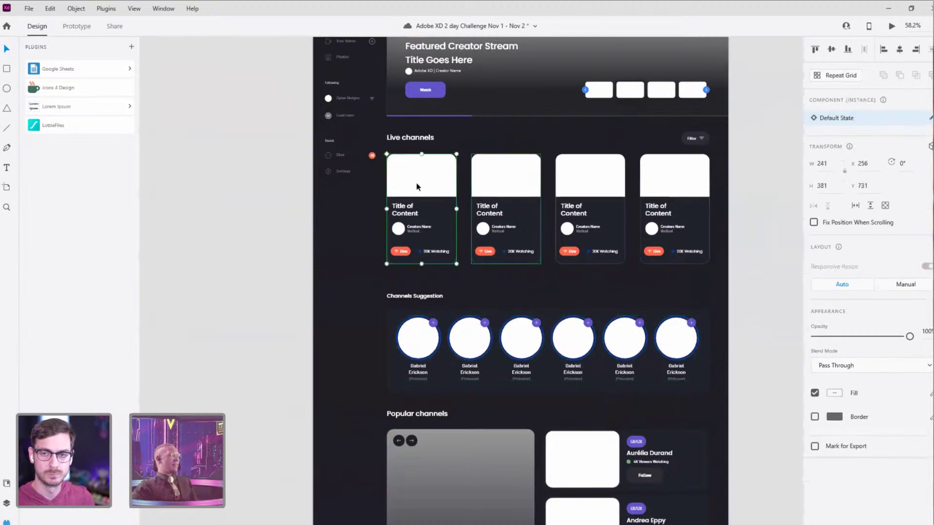
{"action": "scroll", "coordinate": [498, 195], "scroll_direction": "up", "scroll_amount": 3}
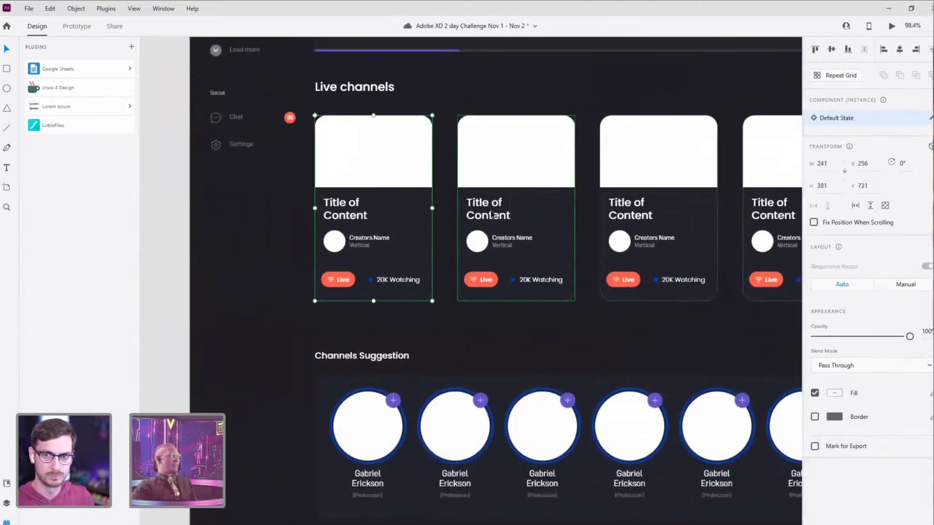
{"action": "scroll", "coordinate": [411, 290], "scroll_direction": "down", "scroll_amount": 2}
{"action": "left_click", "coordinate": [354, 348]}
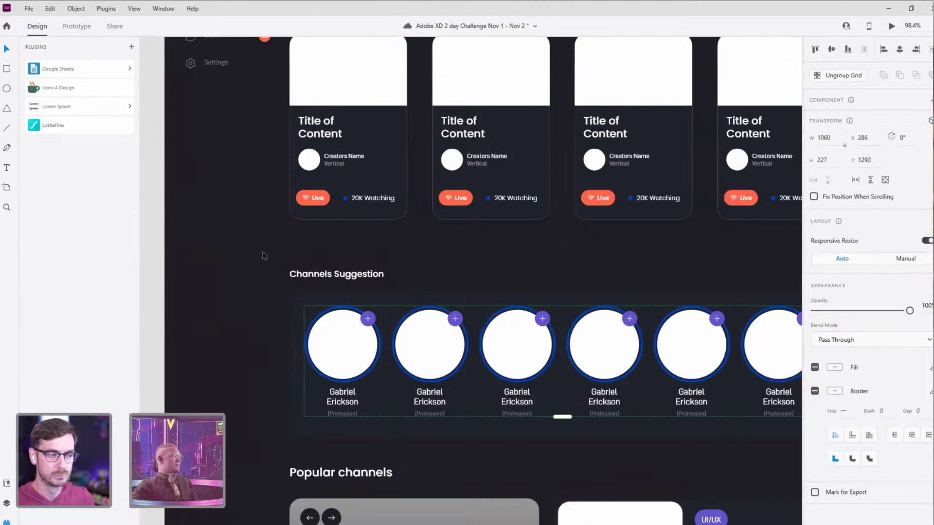
Step: Show the layers and ungroup Group 14 inside the Component 2 – 2 instance of the Channels Suggestion repeat grid
{"action": "key", "text": "ctrl+y"}
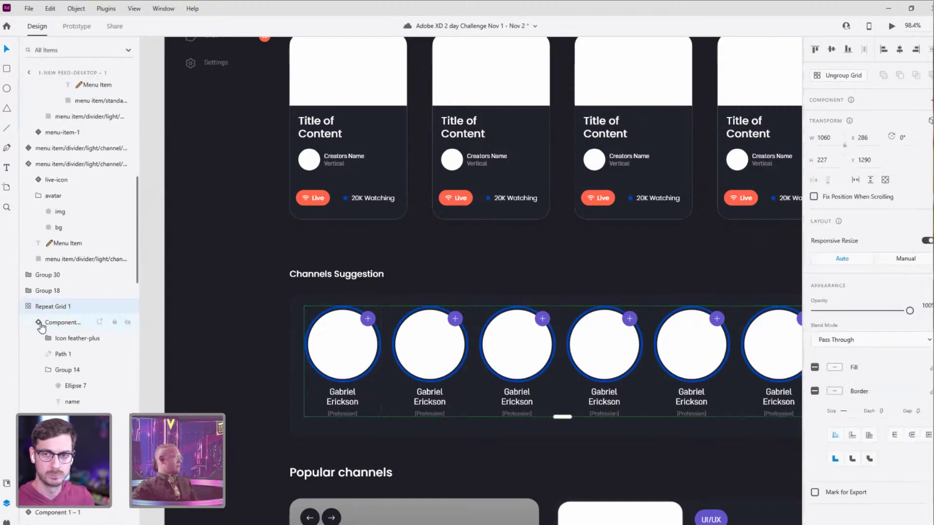
{"action": "left_click", "coordinate": [70, 324]}
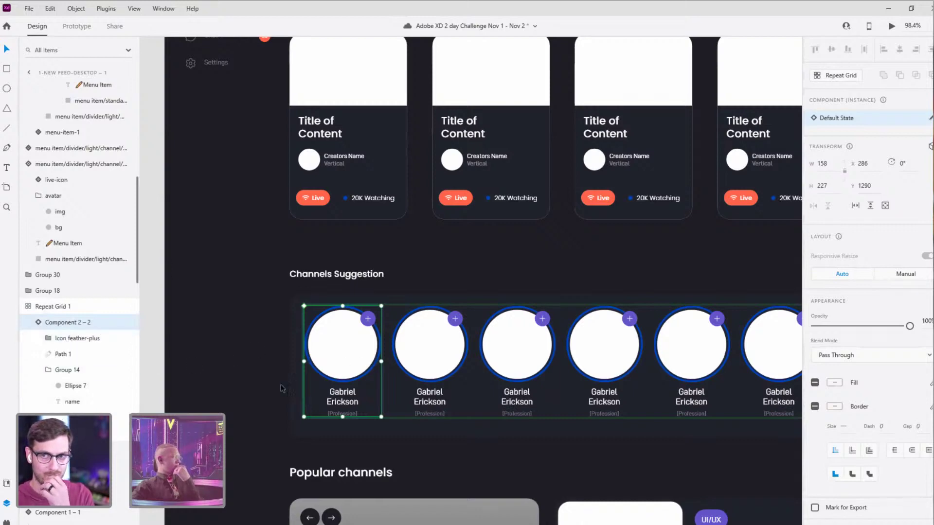
{"action": "left_click", "coordinate": [64, 340]}
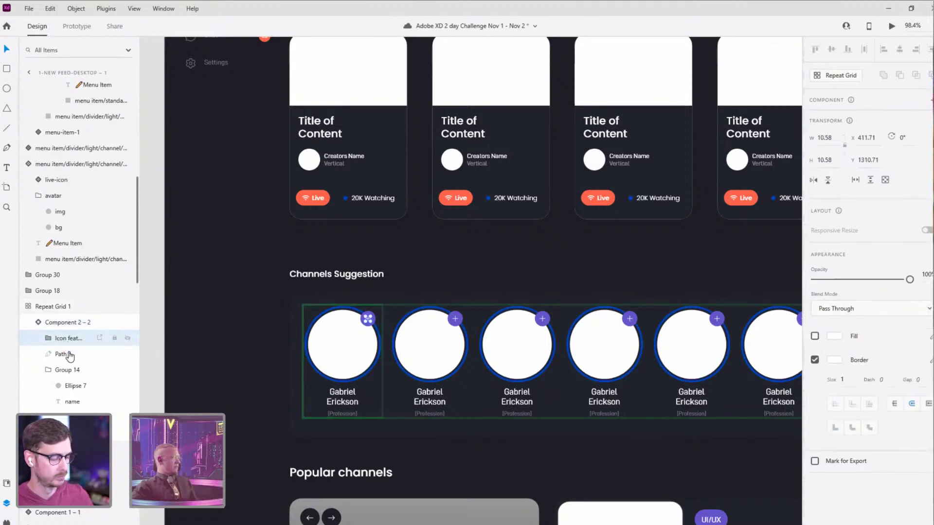
{"action": "left_click", "coordinate": [71, 373]}
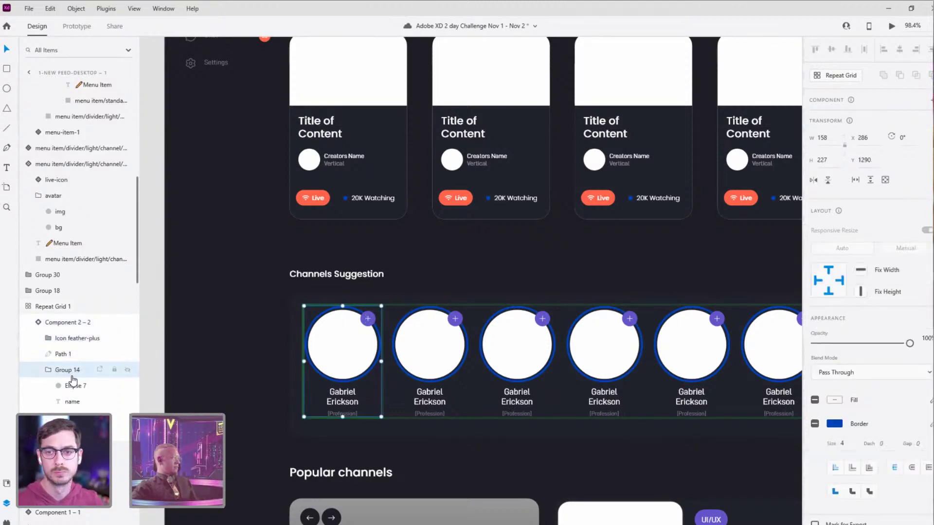
{"action": "key", "text": "ctrl+shift+g"}
{"action": "left_click", "coordinate": [348, 408]}
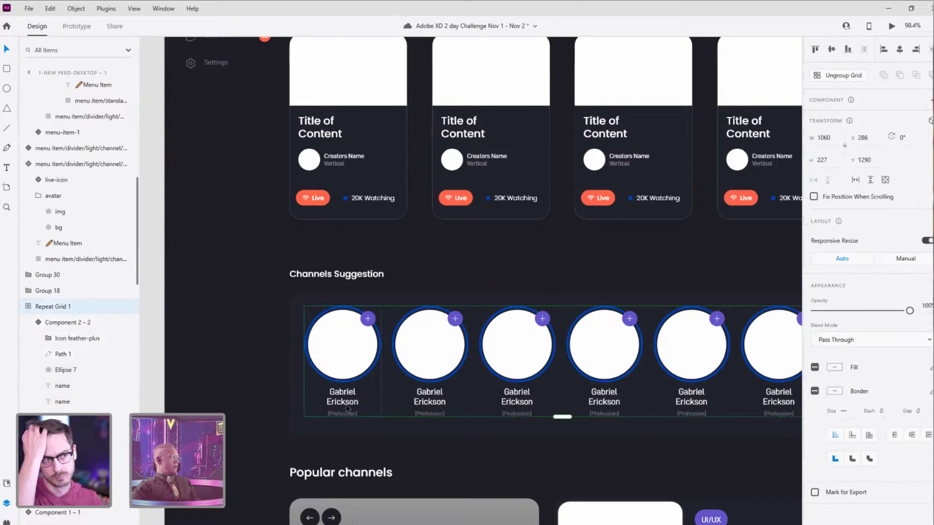
{"action": "double_click", "coordinate": [346, 403]}
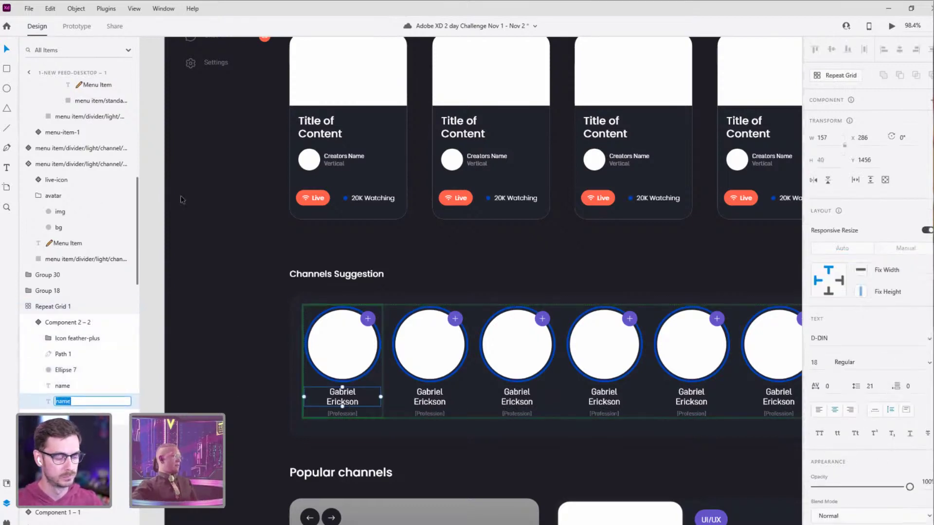
{"action": "left_click", "coordinate": [272, 181]}
{"action": "scroll", "coordinate": [557, 193], "scroll_direction": "down", "scroll_amount": 3}
{"action": "scroll", "coordinate": [606, 258], "scroll_direction": "right", "scroll_amount": 5}
{"action": "left_click", "coordinate": [569, 246]}
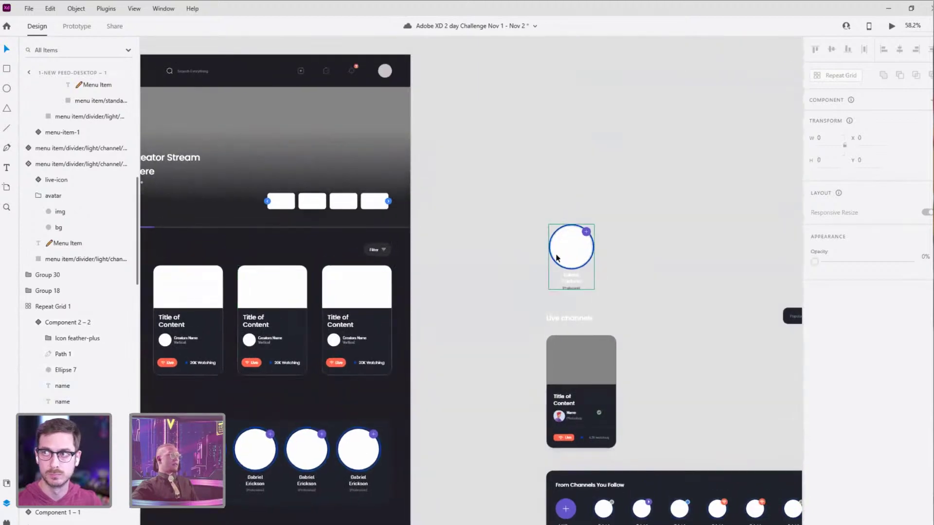
Step: Inspect how Group 14 in the first card and the whole Channels Suggestion repeat grid are selected
{"action": "scroll", "coordinate": [466, 298], "scroll_direction": "down", "scroll_amount": 1}
{"action": "scroll", "coordinate": [466, 298], "scroll_direction": "left", "scroll_amount": 4}
{"action": "left_click", "coordinate": [267, 402]}
{"action": "double_click", "coordinate": [267, 403]}
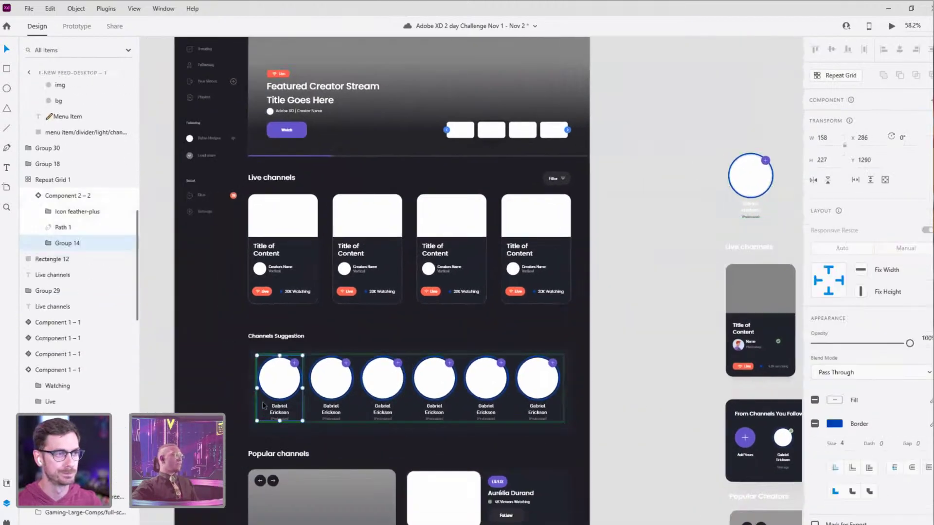
{"action": "scroll", "coordinate": [267, 402], "scroll_direction": "up", "scroll_amount": 4}
{"action": "left_click", "coordinate": [290, 372]}
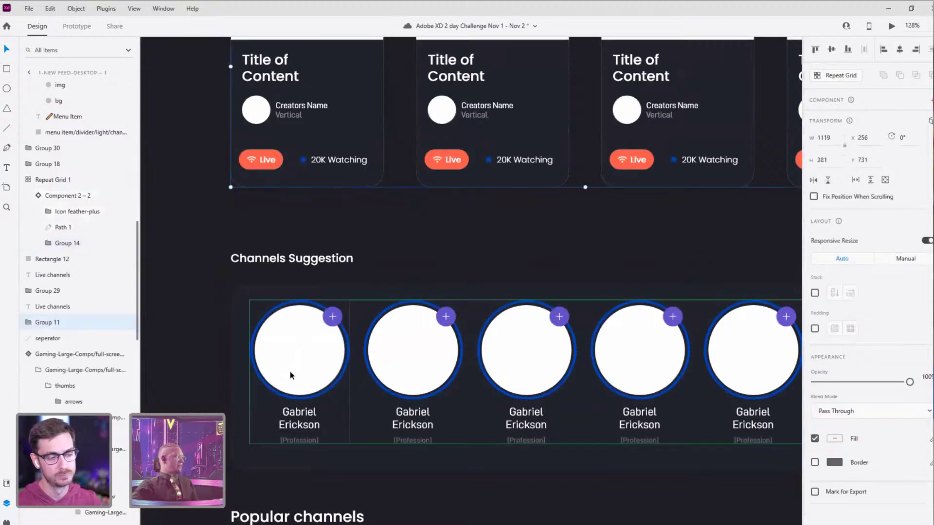
{"action": "scroll", "coordinate": [494, 231], "scroll_direction": "up", "scroll_amount": 1}
{"action": "left_click", "coordinate": [496, 350]}
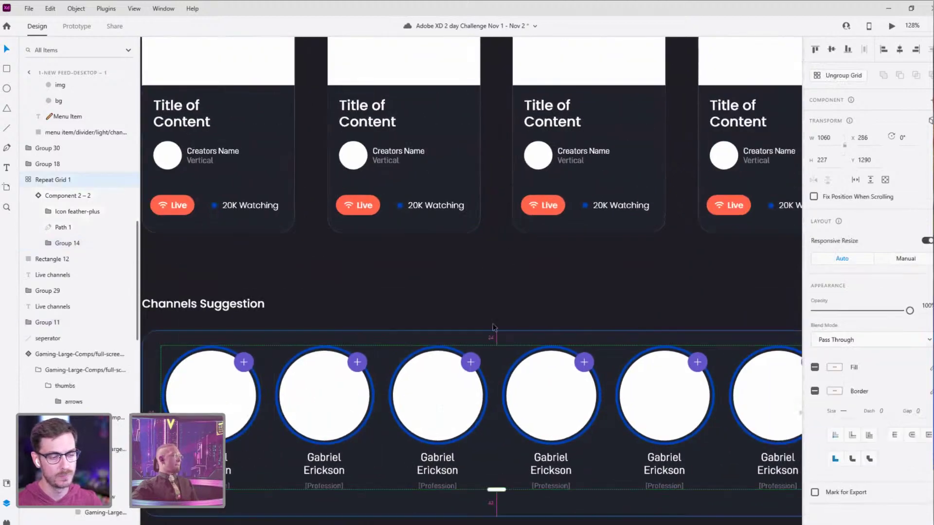
Step: Go to the main component of the Channels Suggestion card and ungroup its Icon feather-plus group and Group 14
{"action": "scroll", "coordinate": [563, 299], "scroll_direction": "down", "scroll_amount": 4}
{"action": "key", "text": "ctrl+shift+k"}
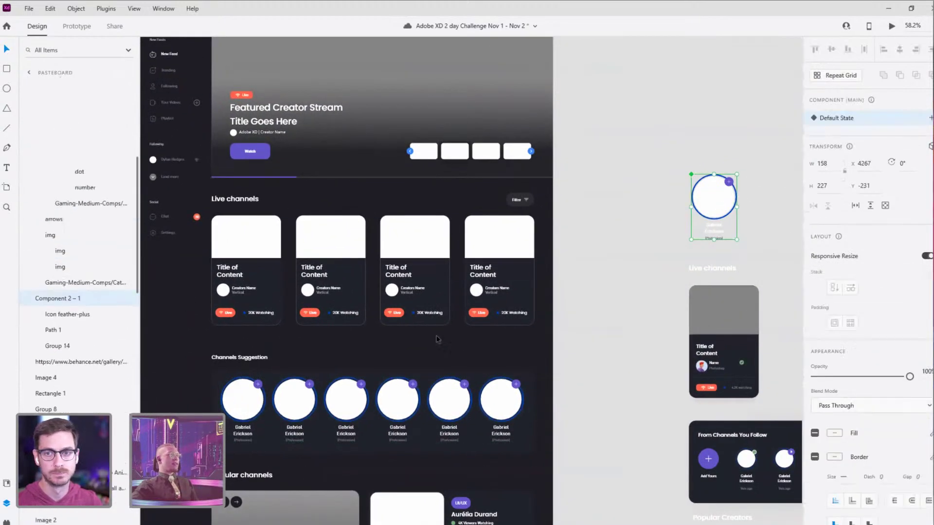
{"action": "left_click", "coordinate": [37, 325]}
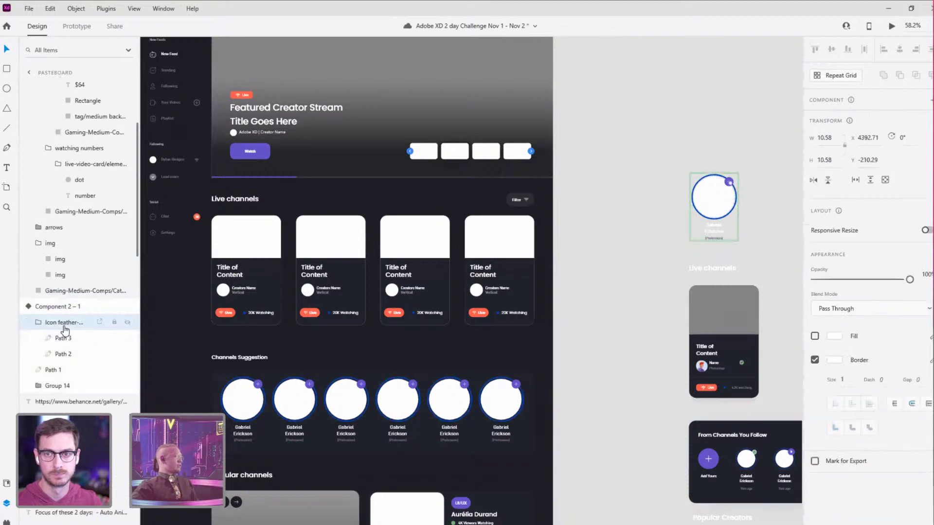
{"action": "key", "text": "ctrl+shift+g"}
{"action": "left_click", "coordinate": [68, 370]}
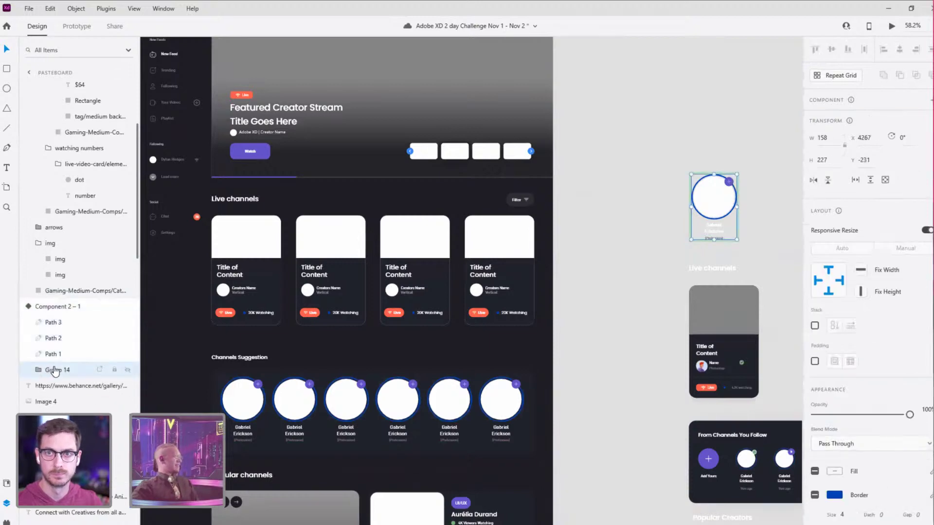
{"action": "key", "text": "ctrl+shift+g"}
{"action": "key", "text": "Escape"}
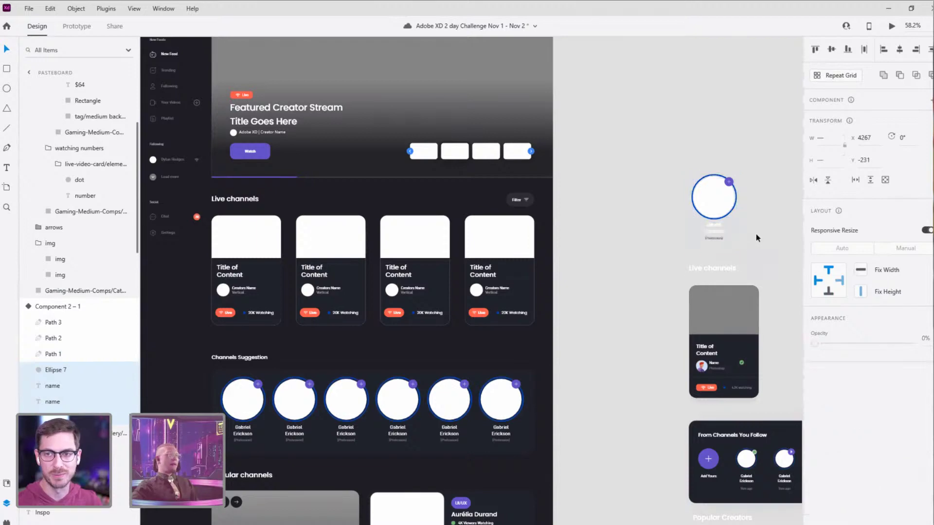
Step: Rename the layer of the name text below the avatar in the main component as Artist
{"action": "scroll", "coordinate": [706, 232], "scroll_direction": "up", "scroll_amount": 5}
{"action": "double_click", "coordinate": [620, 219]}
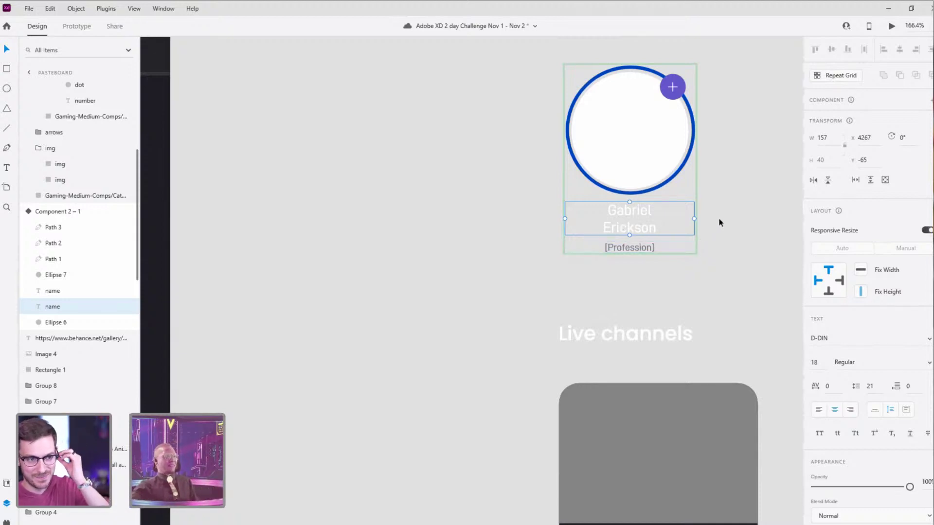
{"action": "double_click", "coordinate": [48, 308]}
{"action": "type", "text": "Ar"}
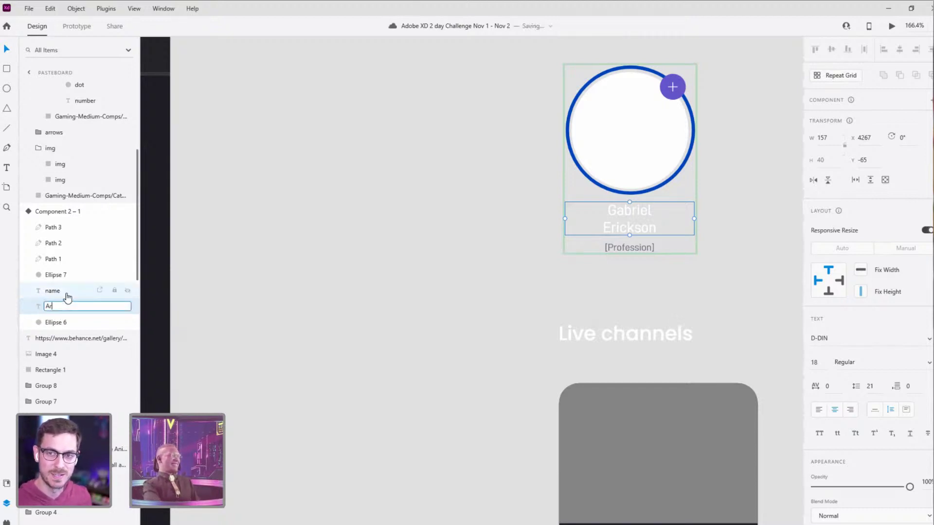
{"action": "type", "text": "tist"}
{"action": "key", "text": "Return"}
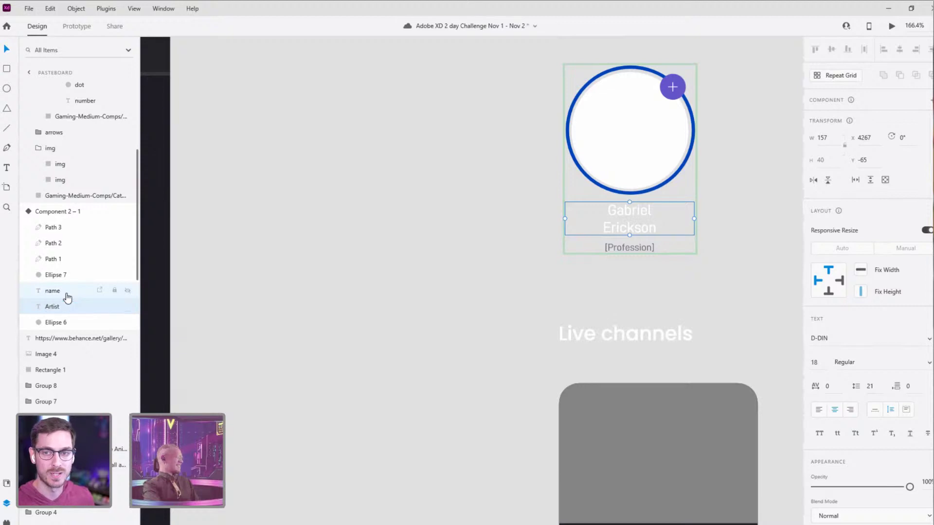
{"action": "left_click", "coordinate": [437, 238]}
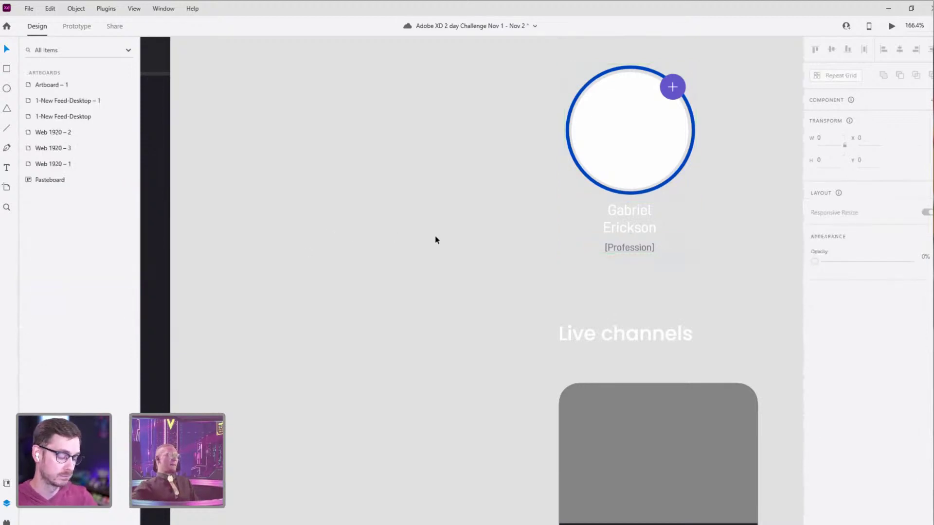
Step: Check the Channels Suggestion repeat grid on the artboard and the layer structure of its card instance
{"action": "scroll", "coordinate": [434, 235], "scroll_direction": "down", "scroll_amount": 3}
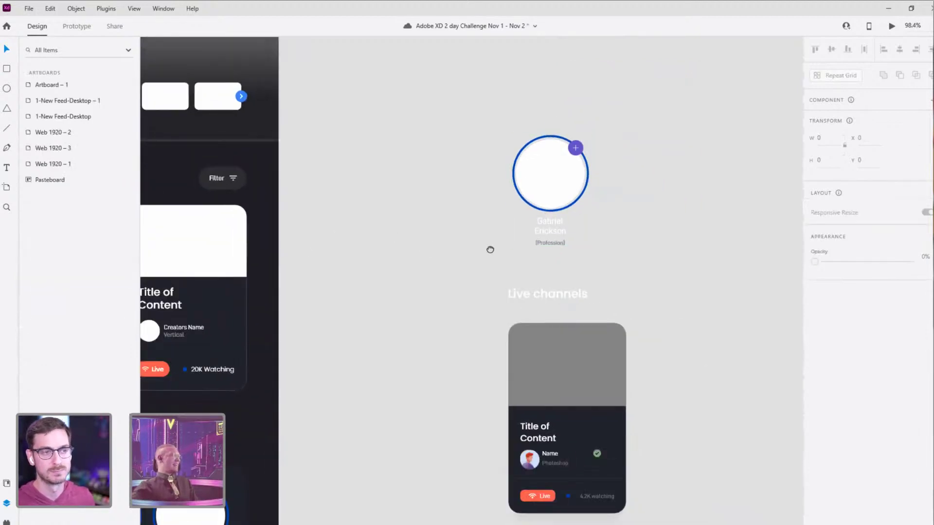
{"action": "left_click_drag", "start_coordinate": [490, 250], "coordinate": [782, 243]}
{"action": "scroll", "coordinate": [682, 269], "scroll_direction": "down", "scroll_amount": 4}
{"action": "left_click_drag", "start_coordinate": [538, 317], "coordinate": [595, 226]}
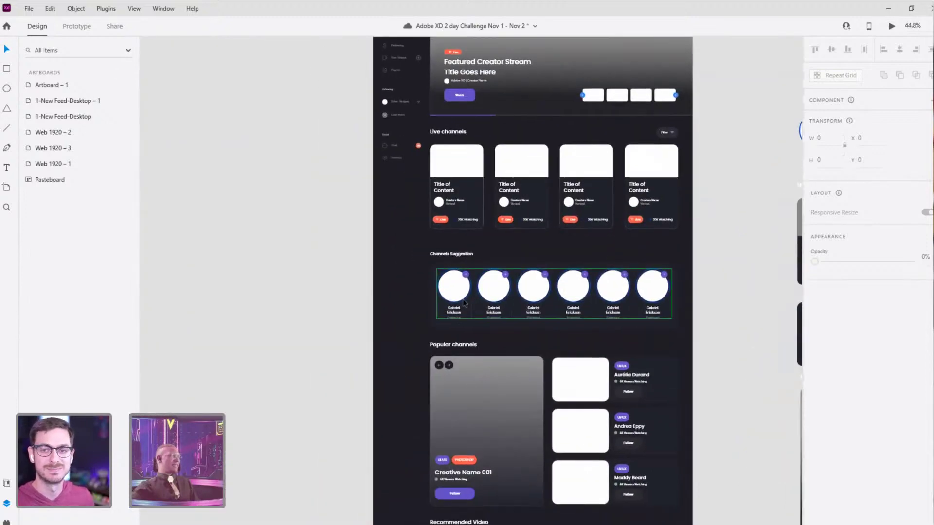
{"action": "scroll", "coordinate": [479, 312], "scroll_direction": "up", "scroll_amount": 4}
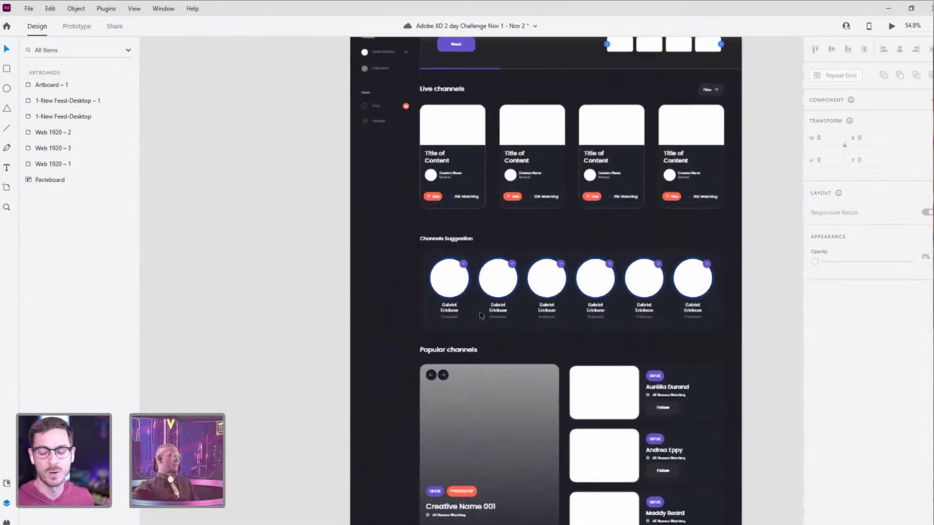
{"action": "scroll", "coordinate": [434, 306], "scroll_direction": "up", "scroll_amount": 4}
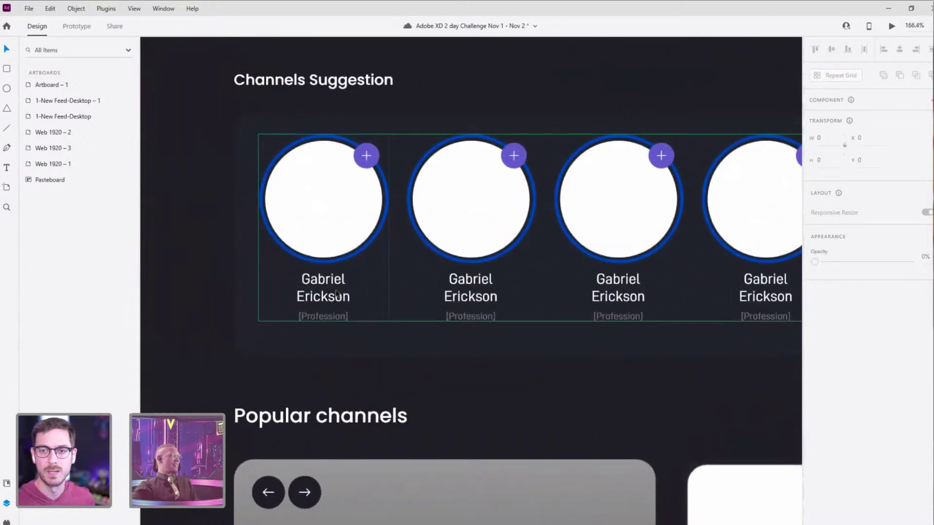
{"action": "scroll", "coordinate": [335, 294], "scroll_direction": "down", "scroll_amount": 8}
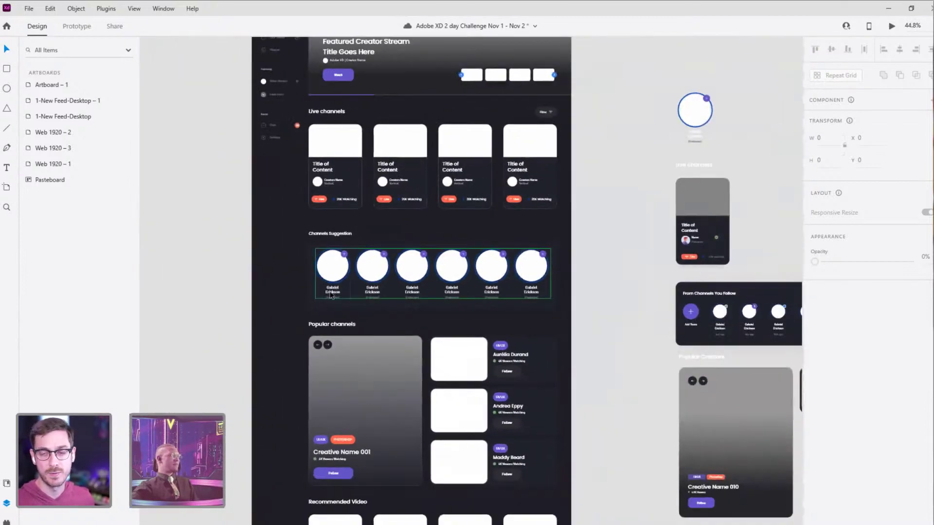
{"action": "scroll", "coordinate": [330, 295], "scroll_direction": "up", "scroll_amount": 6}
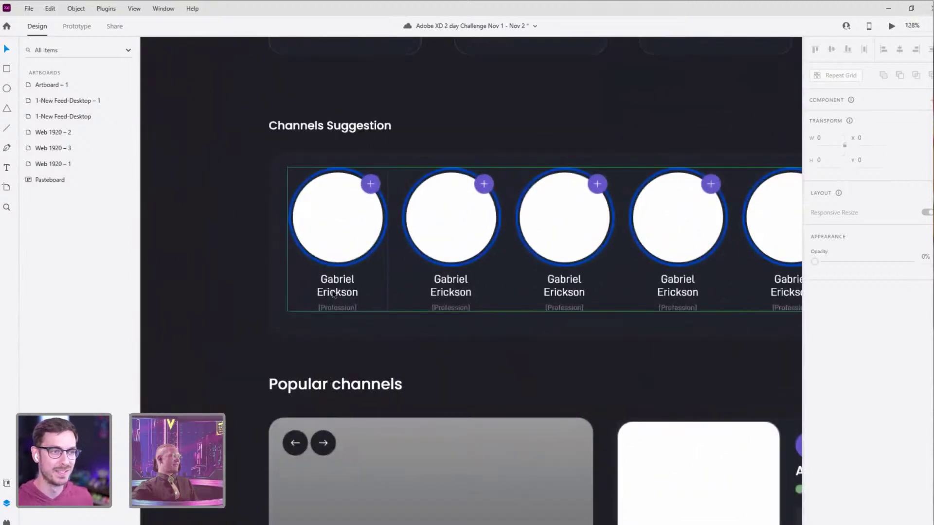
{"action": "left_click", "coordinate": [335, 293]}
{"action": "scroll", "coordinate": [336, 293], "scroll_direction": "down", "scroll_amount": 3}
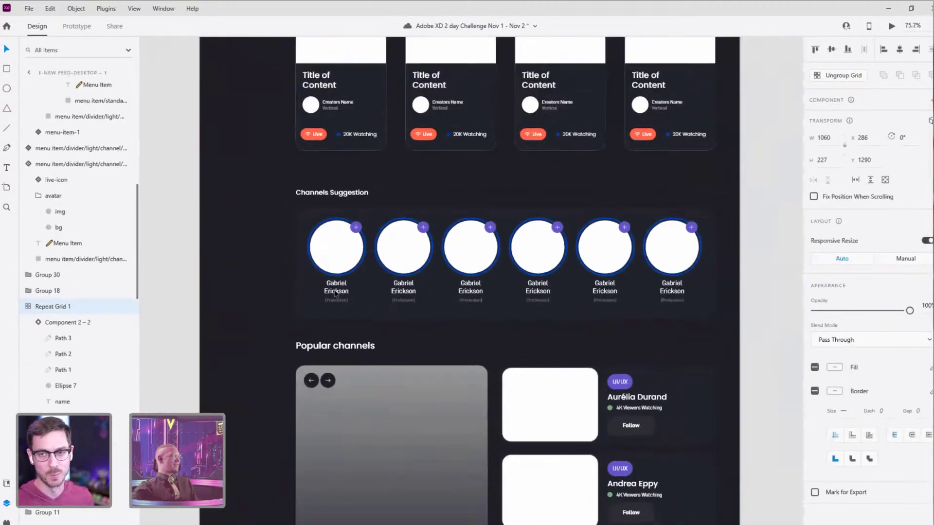
Step: Compare the Artist text layer in the main component with the matching text layer in the repeat grid's first card
{"action": "scroll", "coordinate": [588, 237], "scroll_direction": "right", "scroll_amount": 5}
{"action": "scroll", "coordinate": [588, 237], "scroll_direction": "up", "scroll_amount": 3}
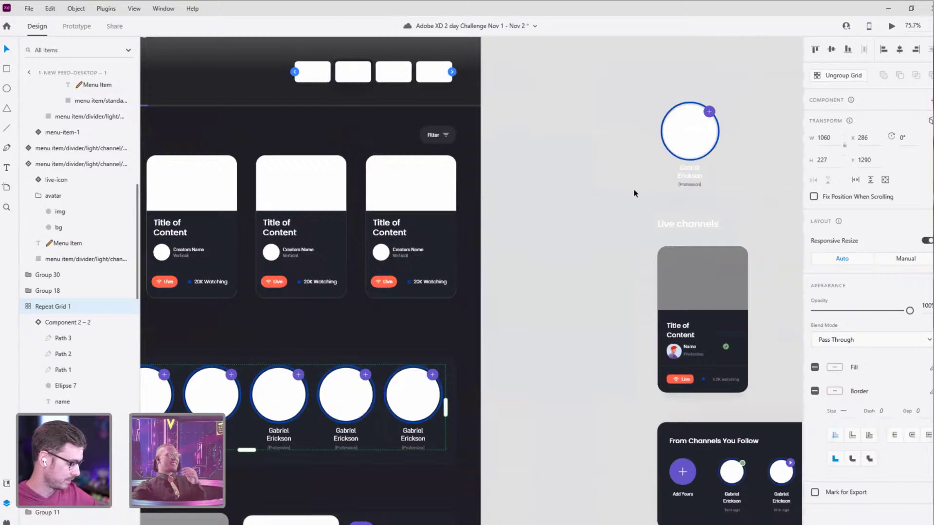
{"action": "left_click", "coordinate": [696, 165]}
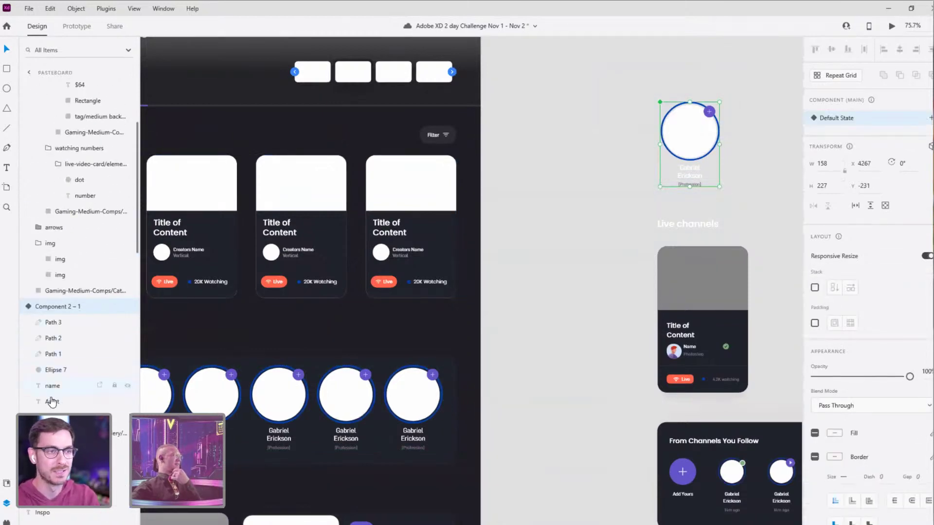
{"action": "left_click", "coordinate": [52, 401]}
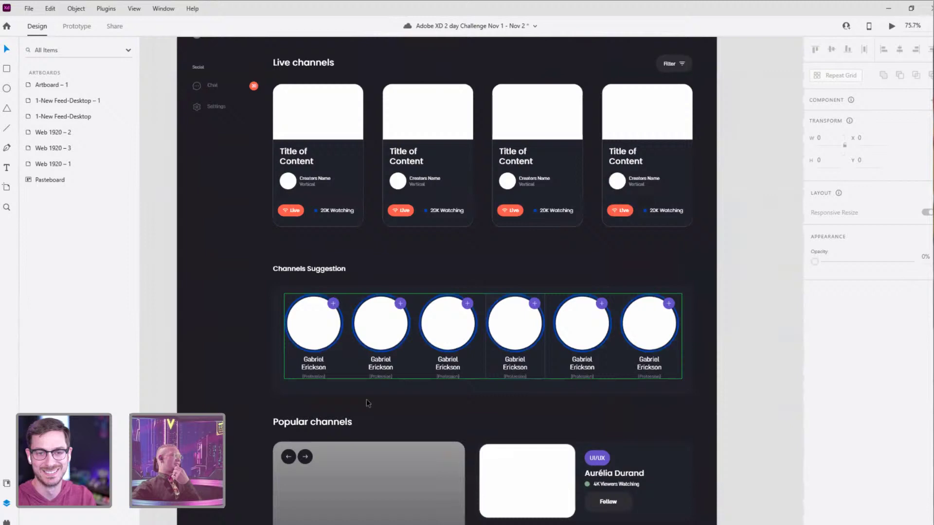
{"action": "double_click", "coordinate": [313, 330]}
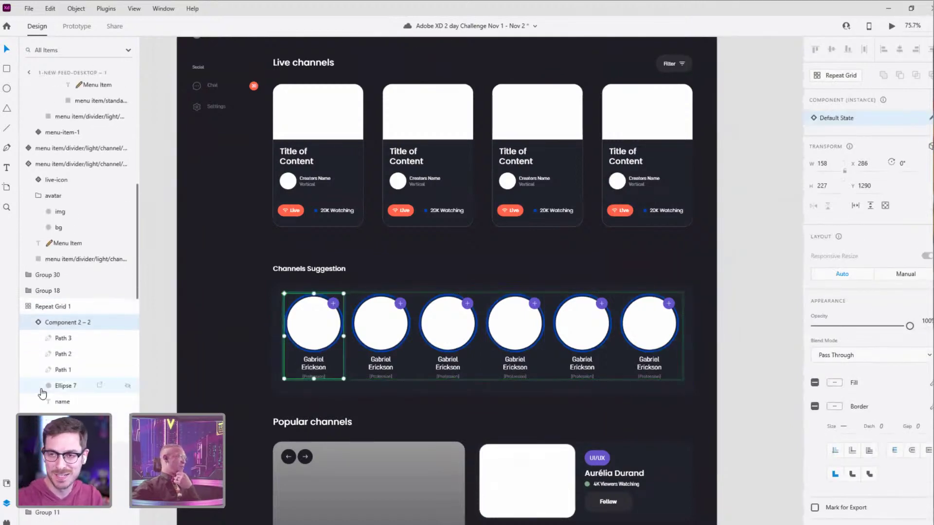
{"action": "left_click", "coordinate": [62, 402]}
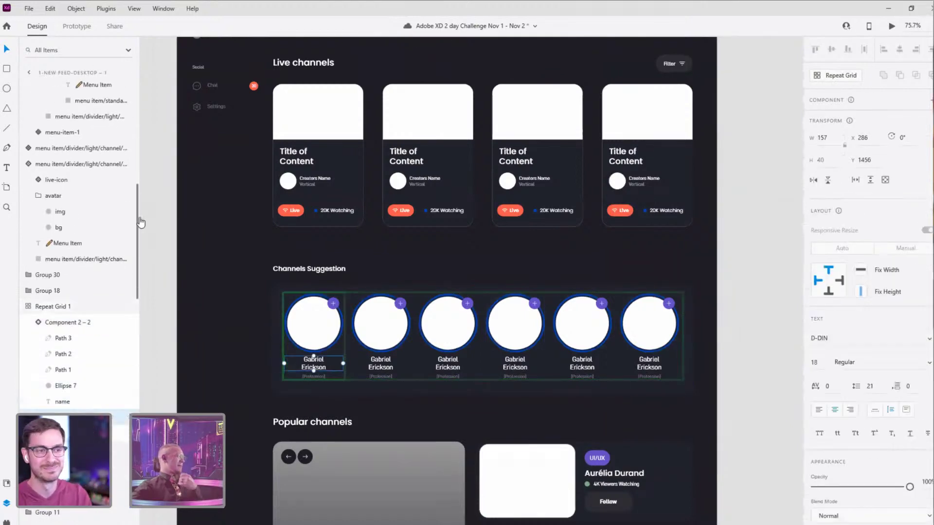
Step: Select the Channels Suggestion repeat grid and import the linked spreadsheet for it with the Google Sheets plugin
{"action": "left_click", "coordinate": [313, 323]}
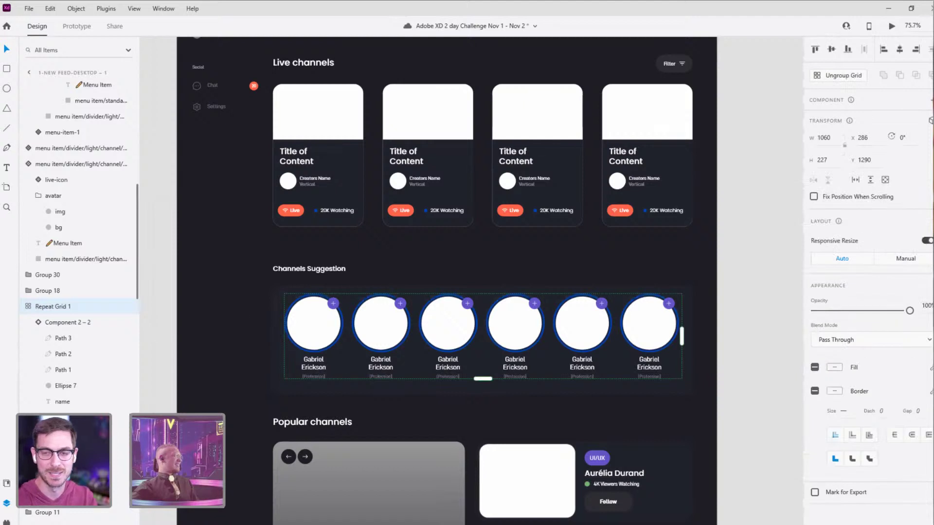
{"action": "left_click", "coordinate": [6, 522]}
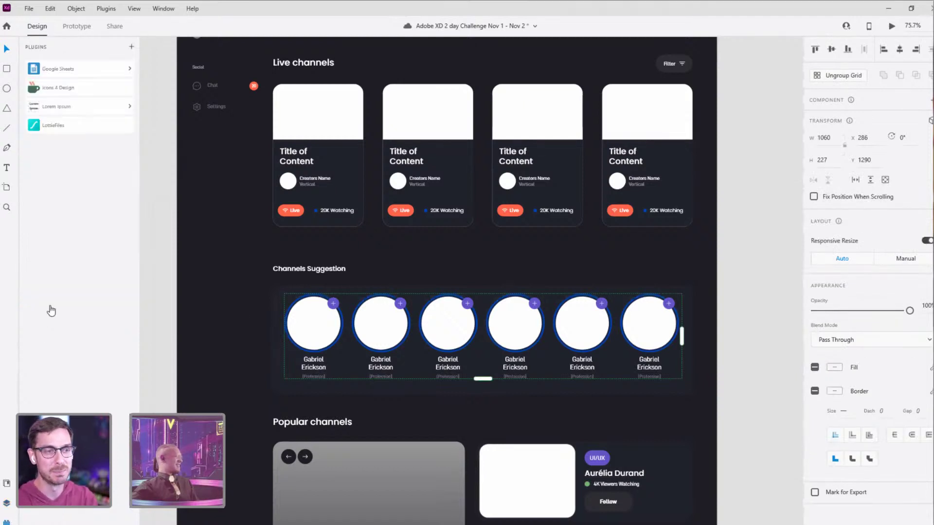
{"action": "left_click", "coordinate": [47, 69]}
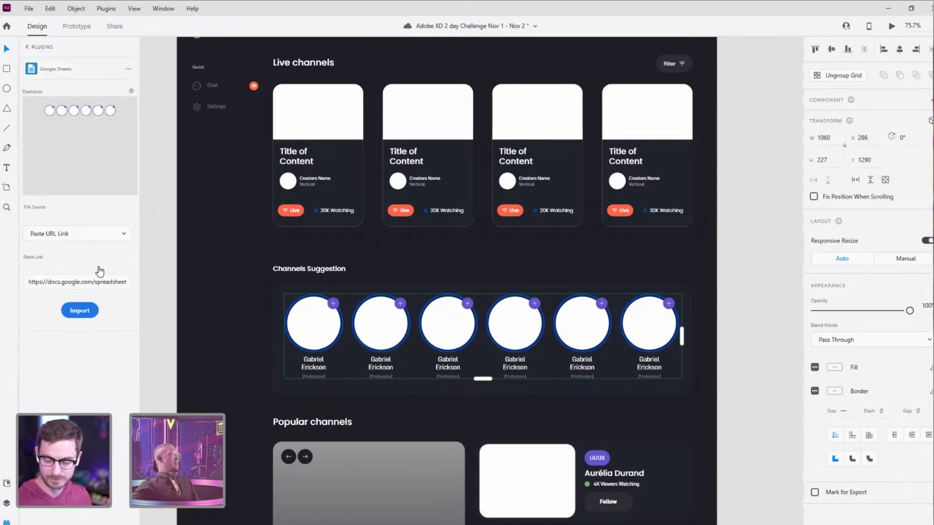
{"action": "left_click", "coordinate": [86, 312]}
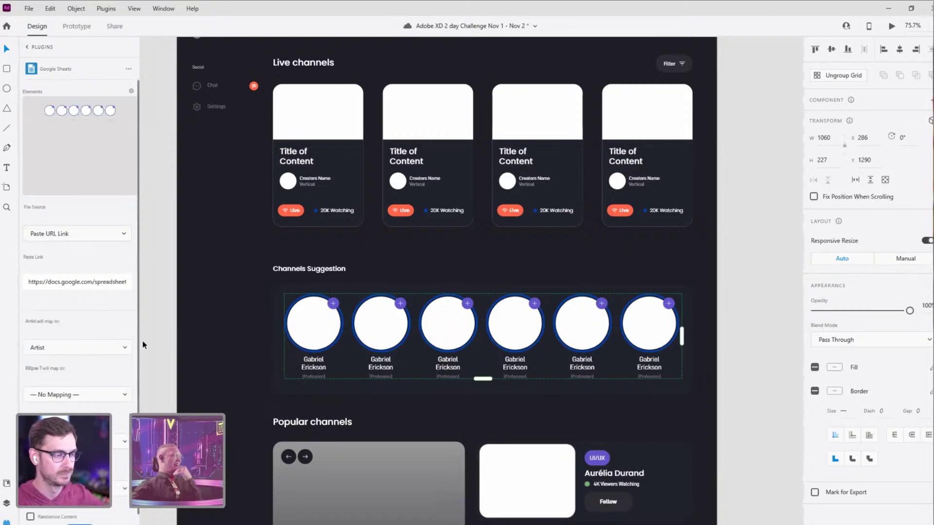
Step: Apply the spreadsheet content with the Artist layer mapped to the Artist column, and refresh the repeat grid
{"action": "left_click", "coordinate": [92, 518]}
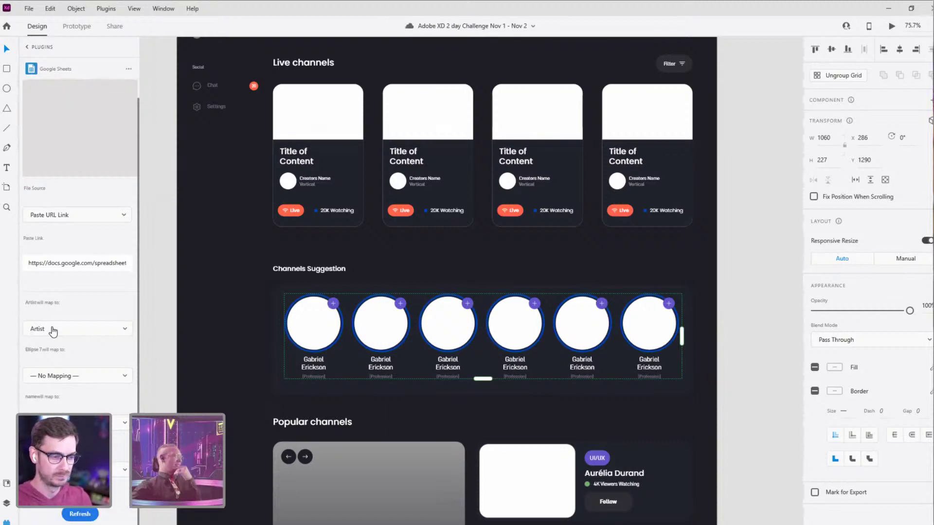
{"action": "left_click", "coordinate": [54, 331]}
{"action": "left_click", "coordinate": [103, 292]}
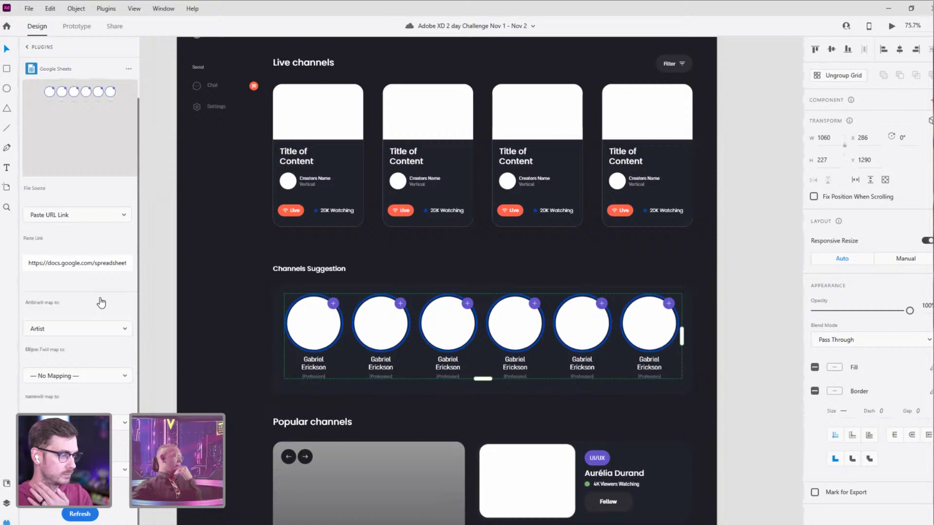
{"action": "left_click", "coordinate": [59, 336]}
{"action": "left_click", "coordinate": [74, 283]}
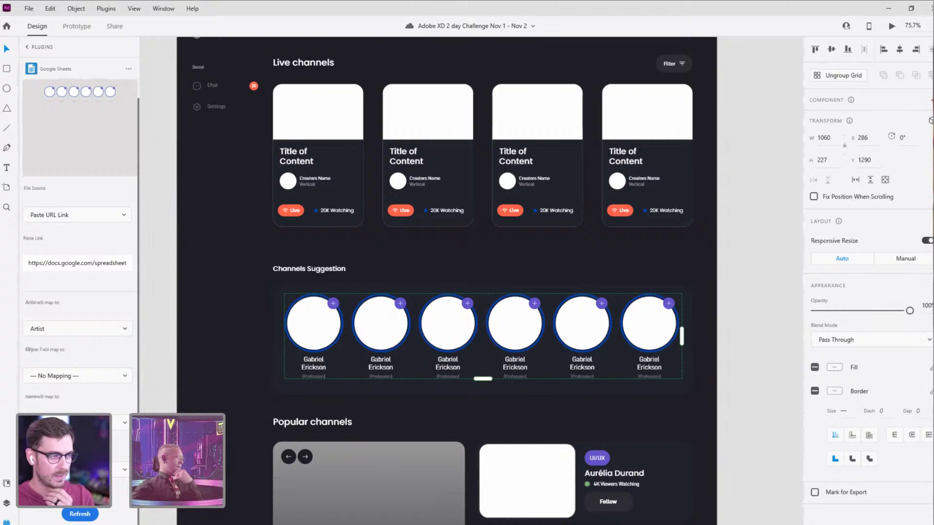
{"action": "left_click", "coordinate": [88, 517]}
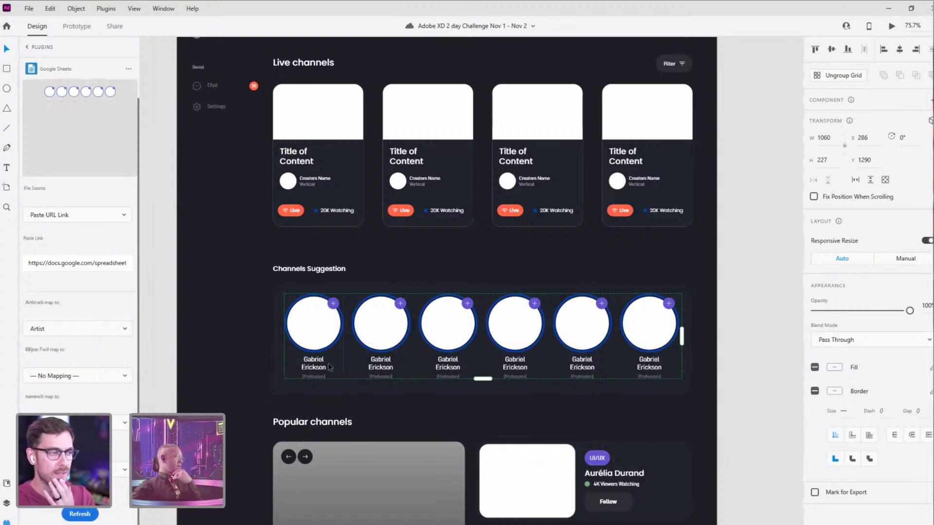
Step: Compare the layers of the channel card's main component with those of the card instance in the Channels Suggestion repeat grid
{"action": "left_click_drag", "start_coordinate": [651, 209], "coordinate": [452, 290]}
{"action": "left_click", "coordinate": [721, 185]}
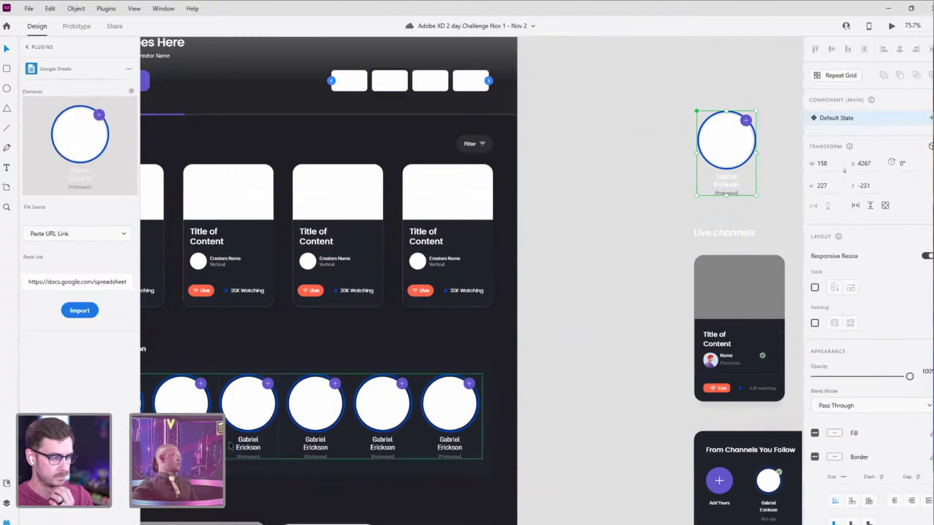
{"action": "left_click", "coordinate": [7, 503]}
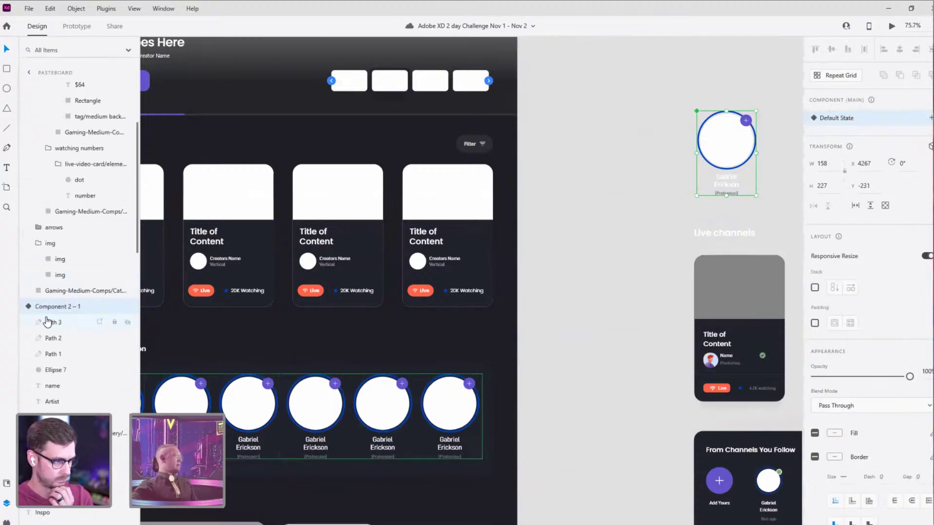
{"action": "scroll", "coordinate": [320, 441], "scroll_direction": "down", "scroll_amount": 3}
{"action": "scroll", "coordinate": [319, 441], "scroll_direction": "left", "scroll_amount": 6}
{"action": "left_click", "coordinate": [387, 362]}
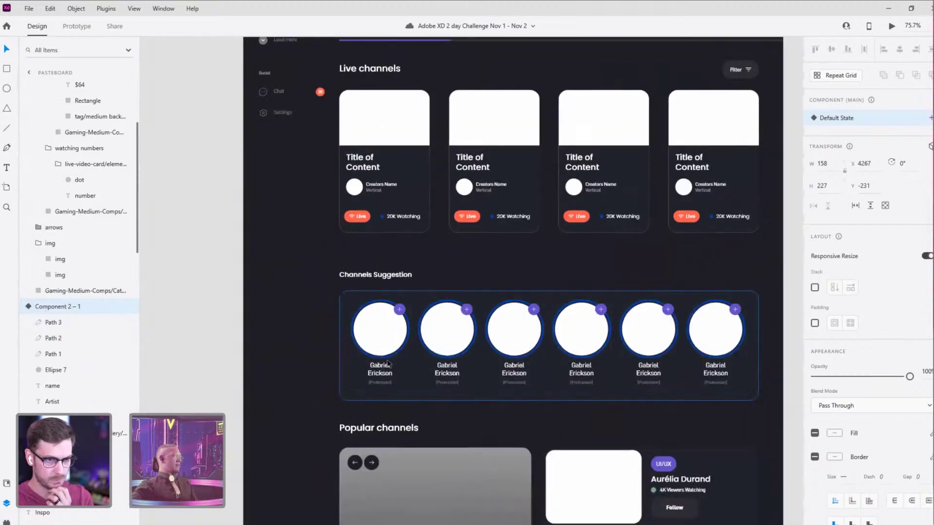
{"action": "left_click", "coordinate": [379, 330]}
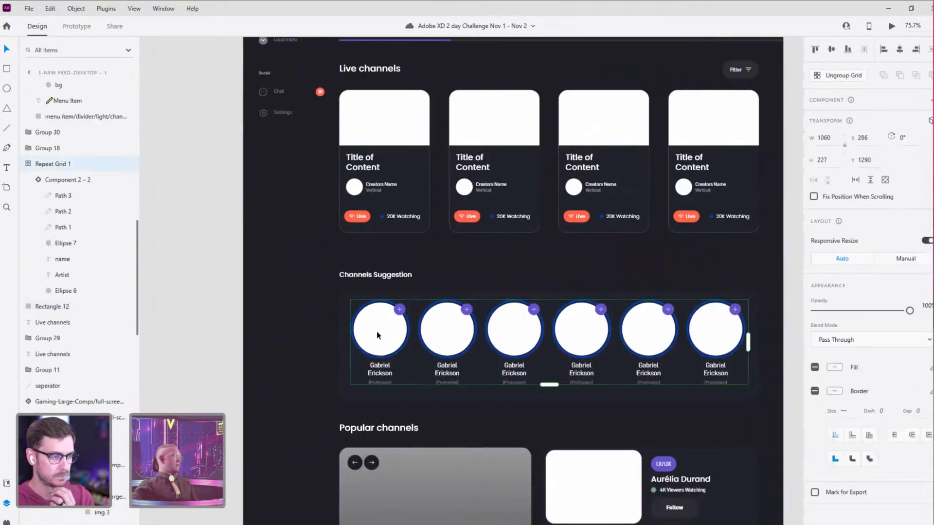
{"action": "left_click", "coordinate": [378, 335]}
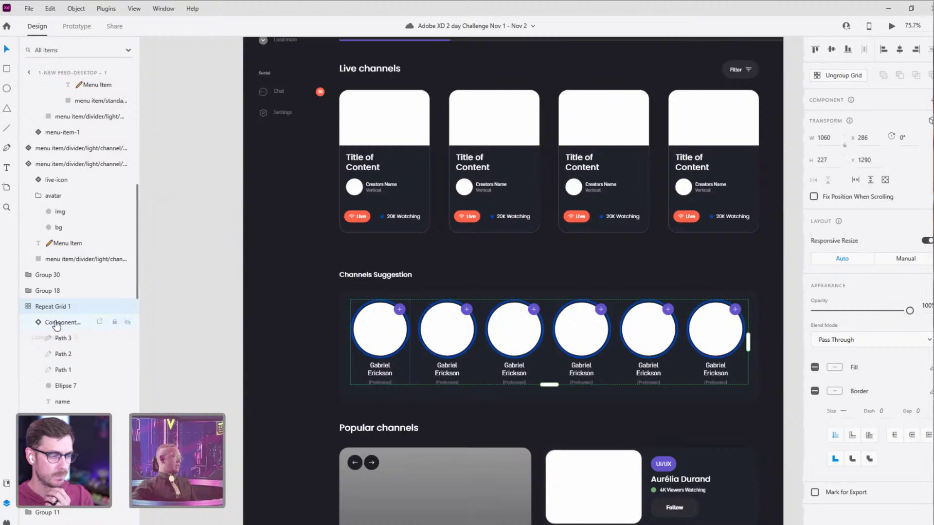
{"action": "left_click", "coordinate": [56, 324]}
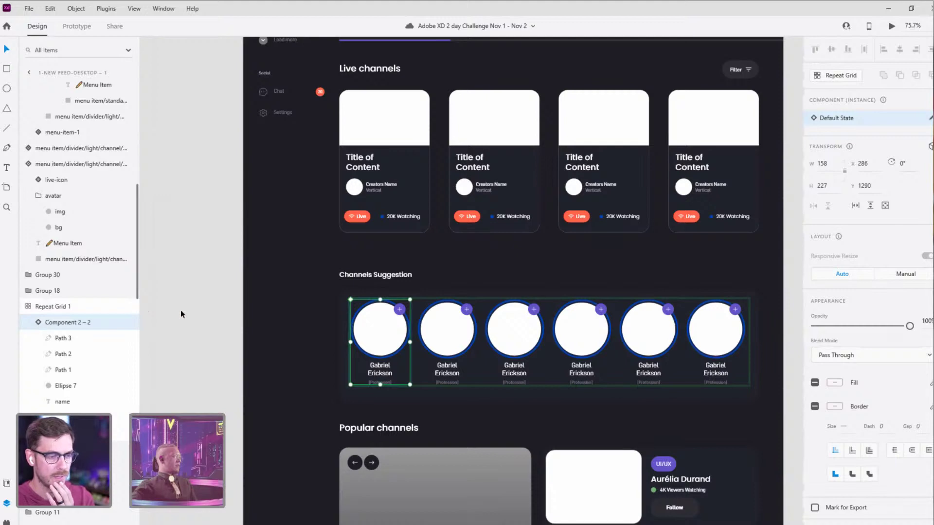
Step: Try ungrouping the Channels Suggestion repeat grid and rebuilding a repeat grid from its six cards
{"action": "left_click", "coordinate": [58, 312]}
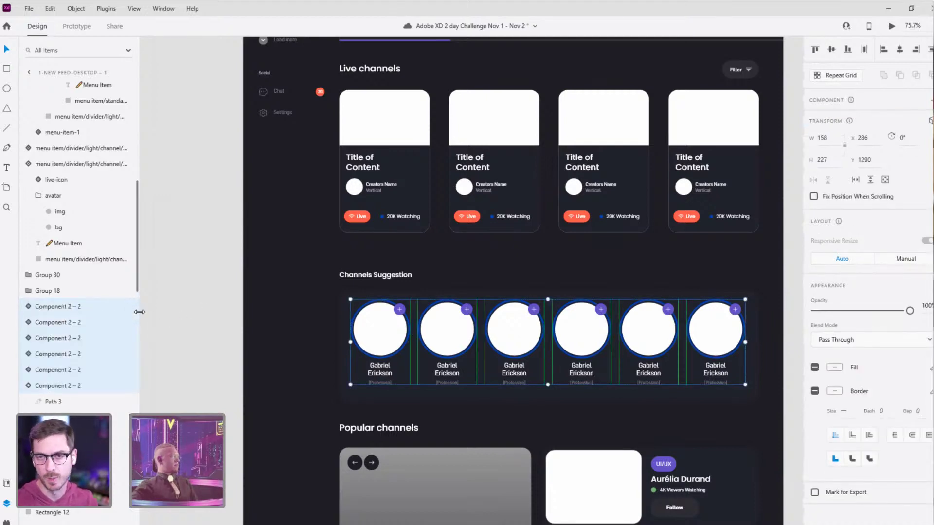
{"action": "left_click", "coordinate": [203, 296]}
{"action": "left_click_drag", "start_coordinate": [365, 317], "coordinate": [552, 382]}
{"action": "left_click_drag", "start_coordinate": [596, 350], "coordinate": [726, 354]}
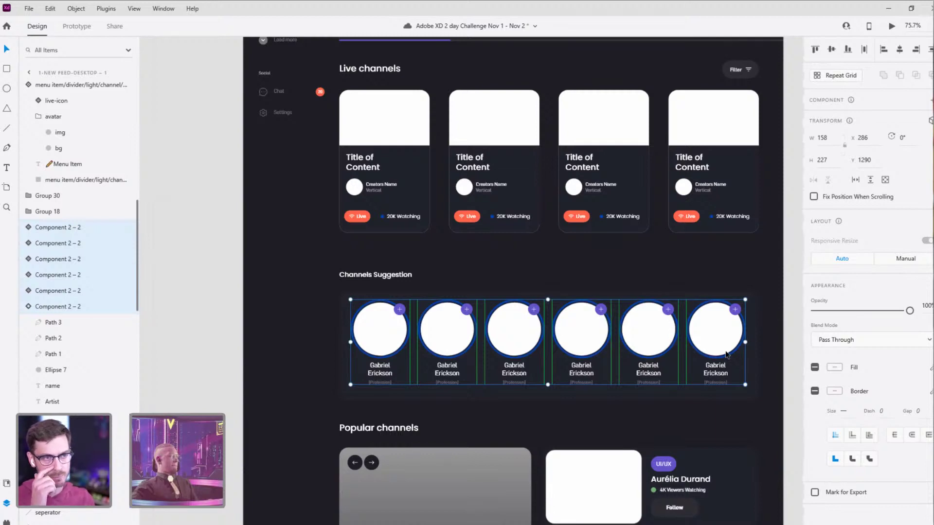
{"action": "key", "text": "ctrl+r"}
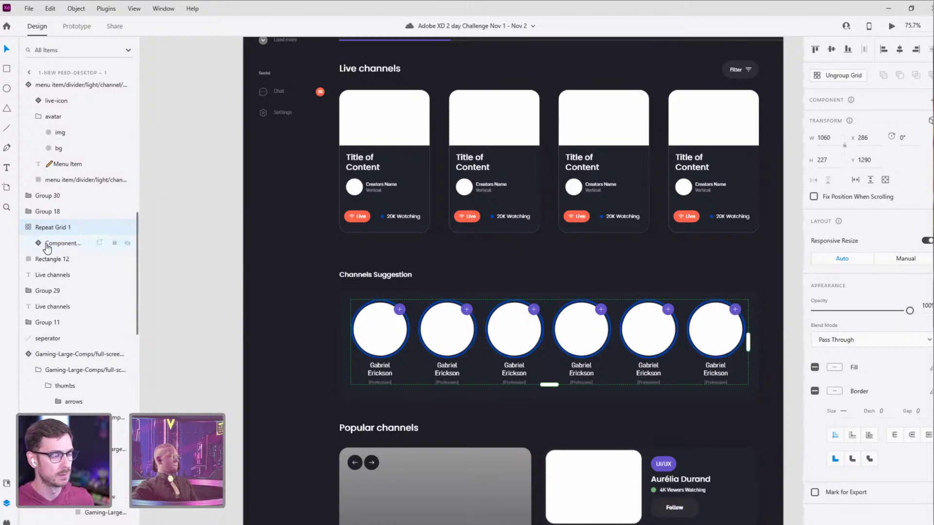
Step: Examine the nesting of the card component instance and its layers inside the Channels Suggestion repeat grid
{"action": "left_click", "coordinate": [45, 246]}
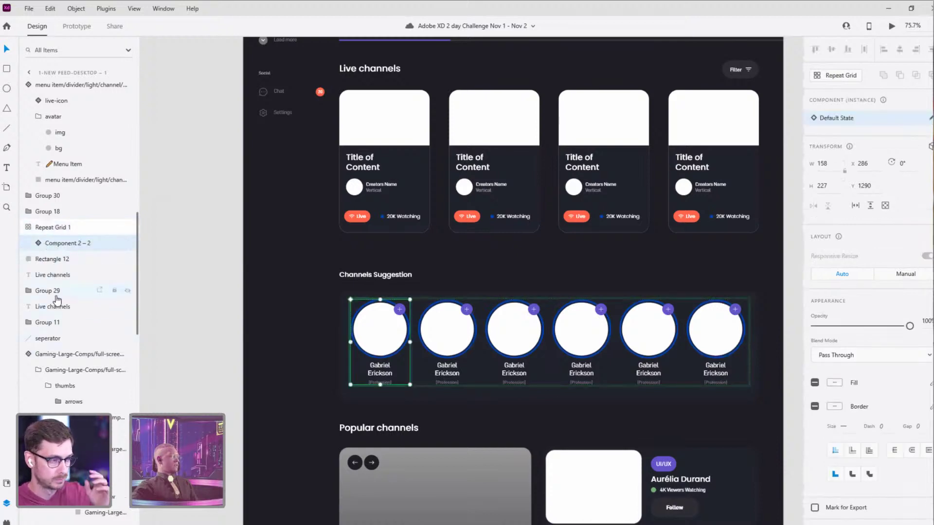
{"action": "key", "text": "Escape"}
{"action": "key", "text": "Escape"}
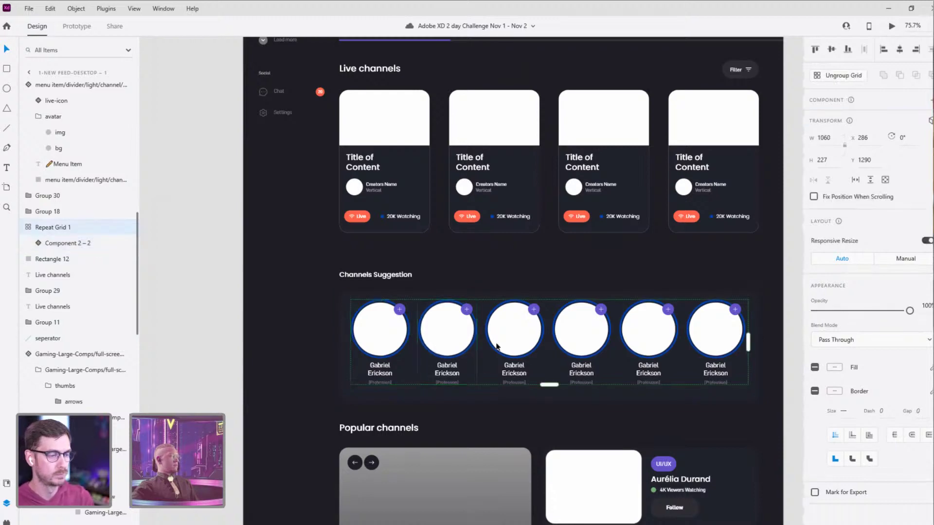
{"action": "left_click", "coordinate": [383, 329]}
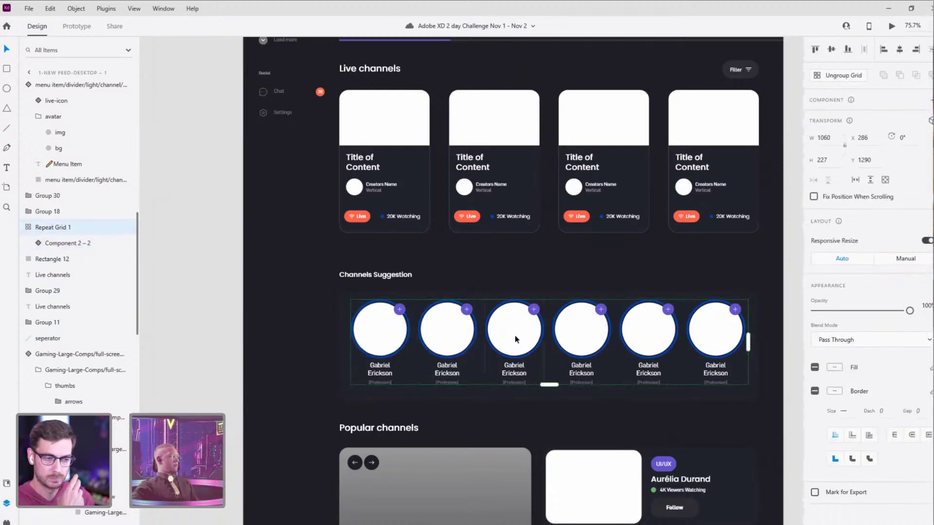
{"action": "left_click", "coordinate": [51, 246]}
{"action": "key", "text": "Escape"}
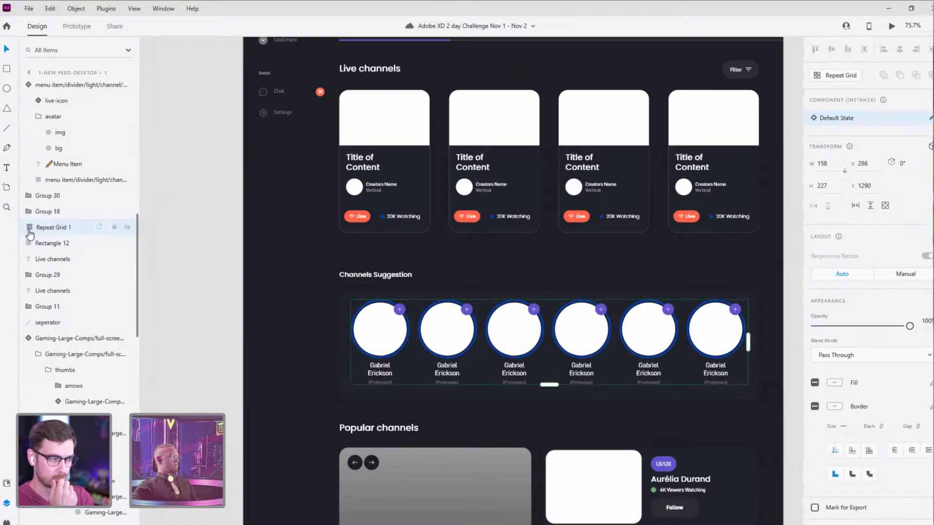
{"action": "left_click", "coordinate": [39, 246]}
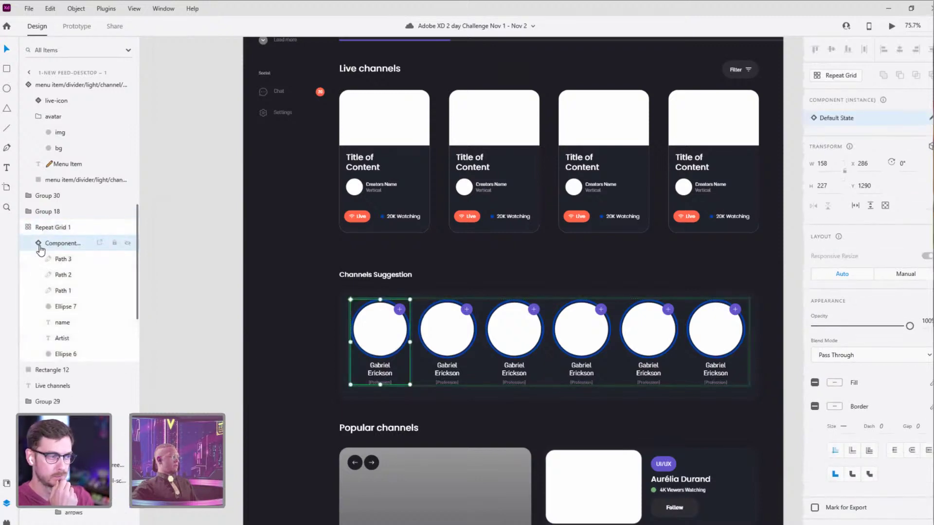
{"action": "left_click", "coordinate": [40, 244]}
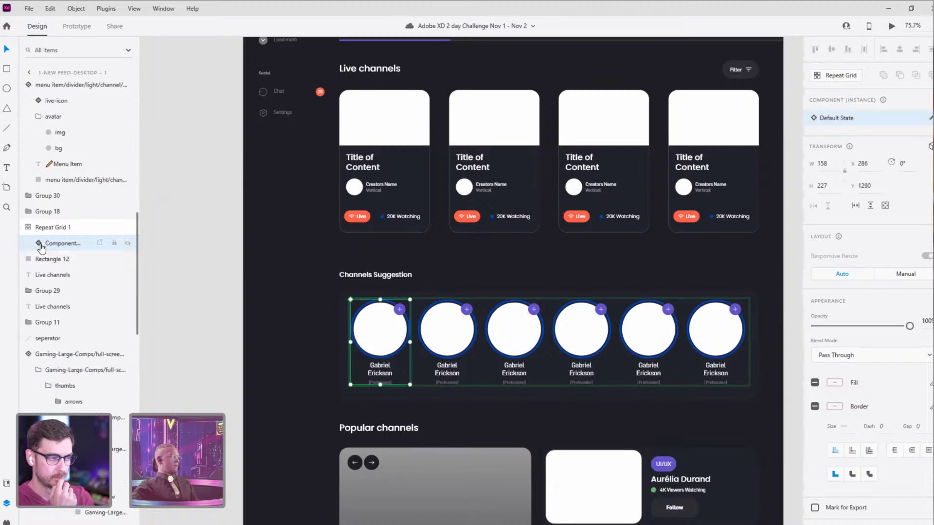
Step: Ungroup the card component instance inside the Channels Suggestion repeat grid so its layers sit directly in the grid
{"action": "left_click", "coordinate": [40, 244]}
{"action": "right_click", "coordinate": [61, 249]}
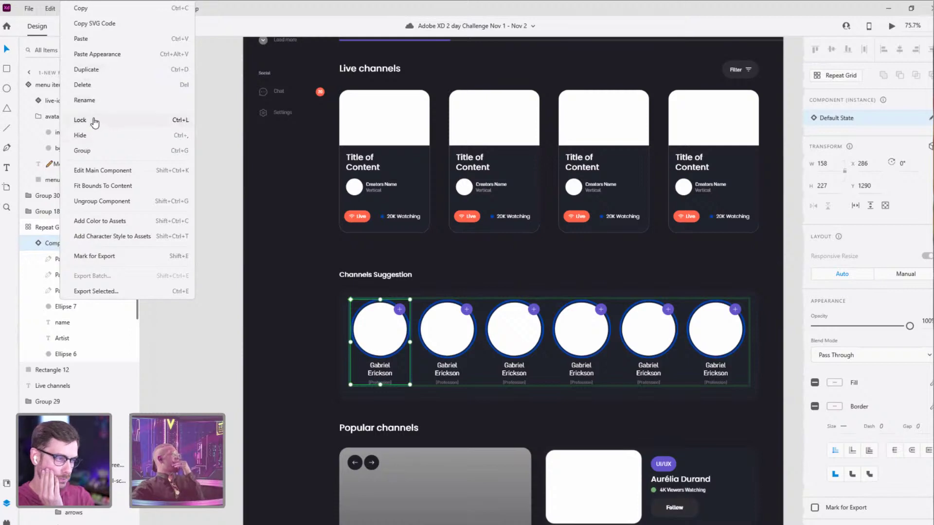
{"action": "left_click", "coordinate": [97, 201]}
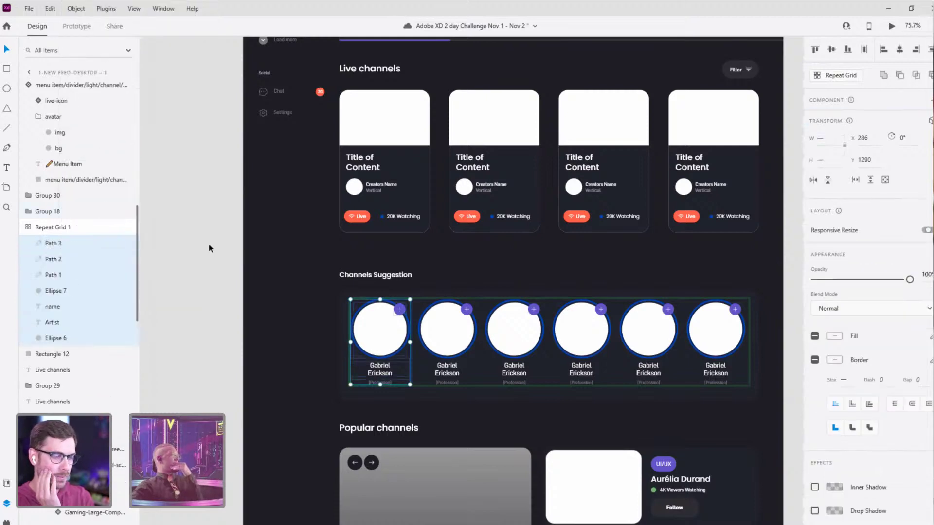
{"action": "left_click", "coordinate": [449, 325]}
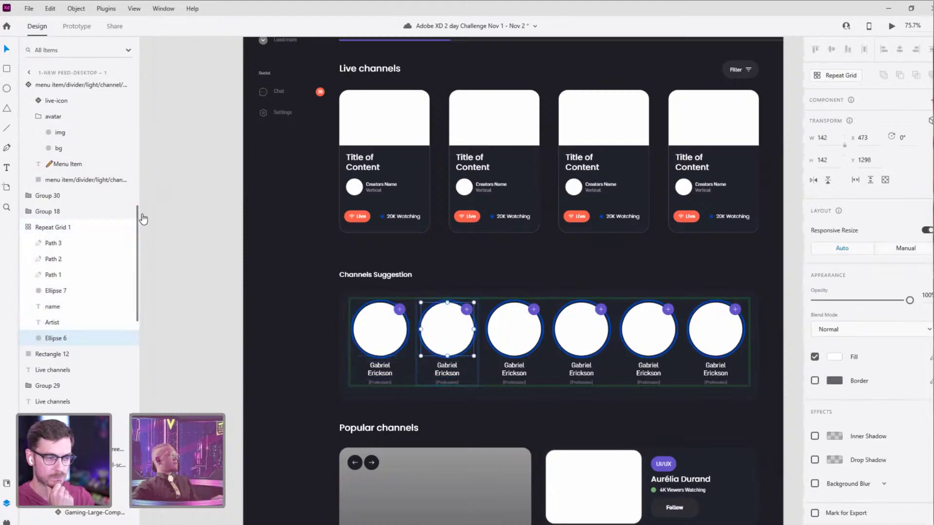
Step: Apply the spreadsheet's Artist column to the whole Channels Suggestion repeat grid with the Google Sheets plugin, and check the filled-in names
{"action": "left_click", "coordinate": [54, 227]}
{"action": "key", "text": "ctrl+shift+p"}
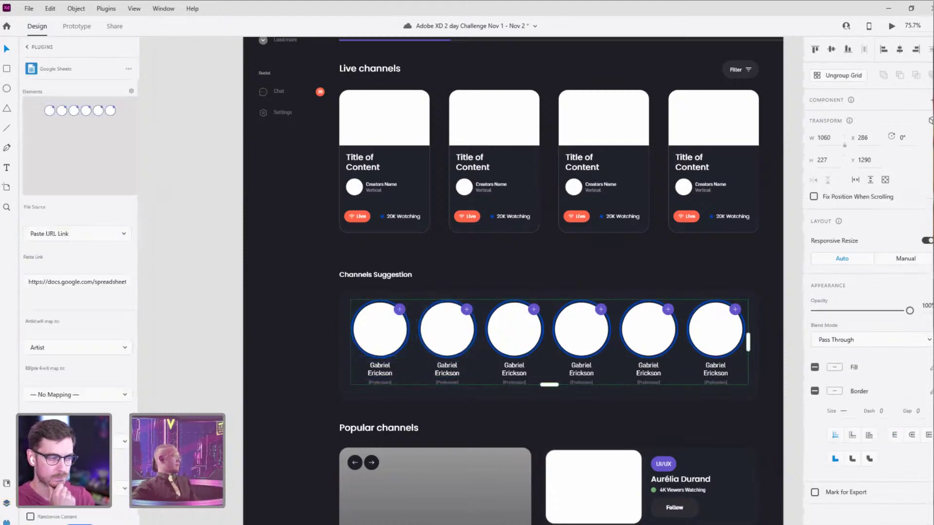
{"action": "left_click", "coordinate": [80, 515]}
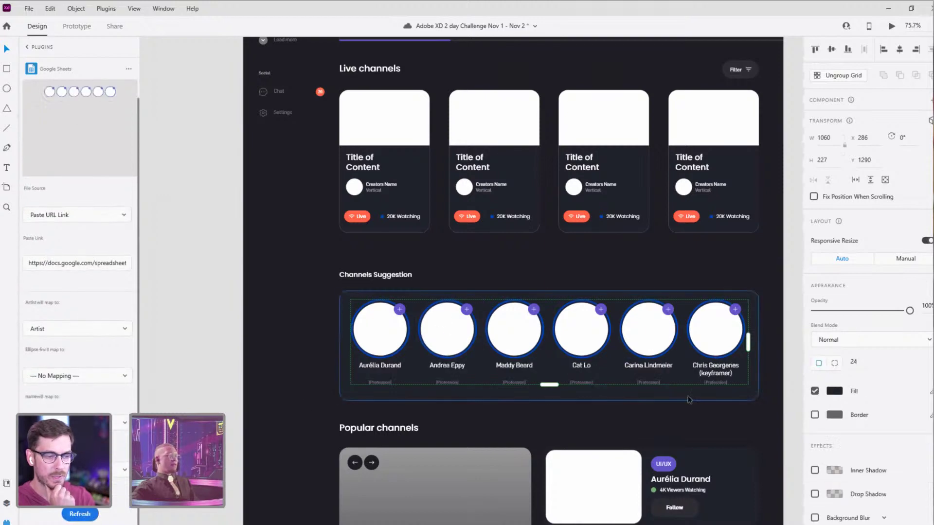
{"action": "left_click", "coordinate": [673, 378]}
{"action": "scroll", "coordinate": [673, 378], "scroll_direction": "up", "scroll_amount": 3}
{"action": "scroll", "coordinate": [501, 368], "scroll_direction": "down", "scroll_amount": 1}
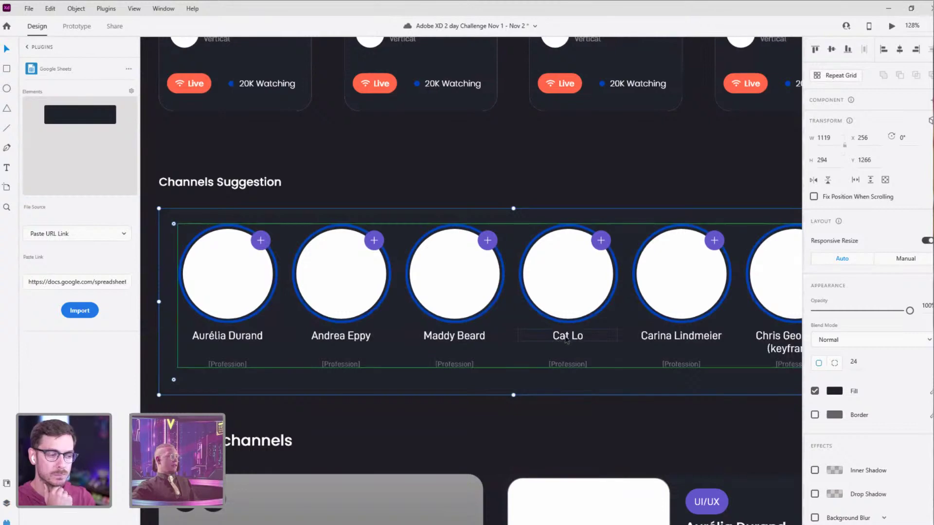
Step: Narrow the Artist text box in the channel card's main component to about 73 px wide, keeping it centered
{"action": "scroll", "coordinate": [573, 255], "scroll_direction": "down", "scroll_amount": 4}
{"action": "left_click", "coordinate": [559, 187]}
{"action": "scroll", "coordinate": [555, 186], "scroll_direction": "up", "scroll_amount": 5}
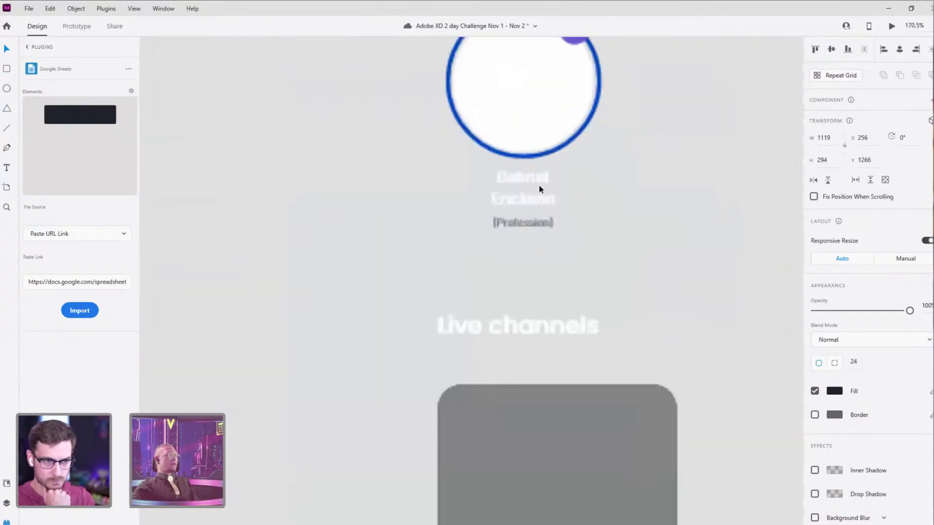
{"action": "double_click", "coordinate": [538, 178]}
{"action": "scroll", "coordinate": [535, 175], "scroll_direction": "down", "scroll_amount": 4}
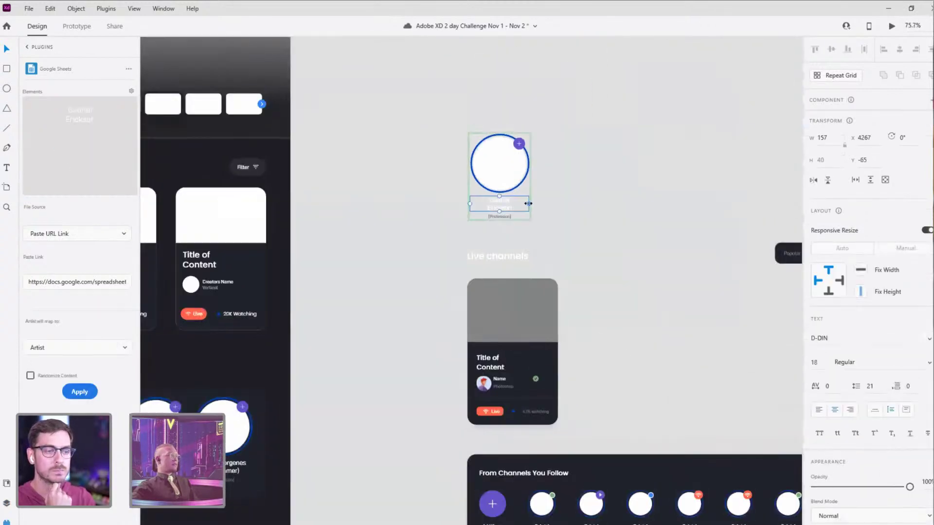
{"action": "left_click_drag", "start_coordinate": [528, 202], "coordinate": [513, 202]}
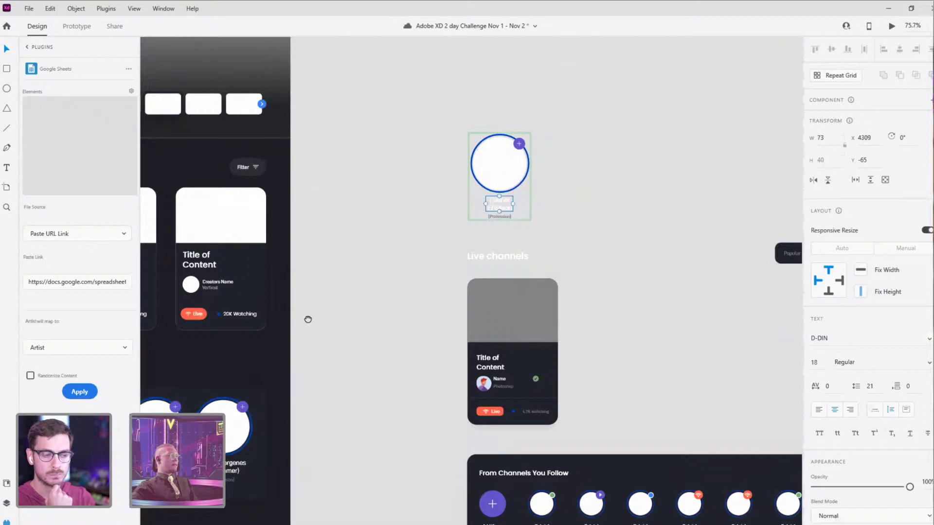
Step: Narrow the Artist text box in the first card of the Channels Suggestion repeat grid to about 95 px, keeping it centered
{"action": "left_click_drag", "start_coordinate": [308, 319], "coordinate": [552, 225]}
{"action": "left_click", "coordinate": [552, 225]}
{"action": "scroll", "coordinate": [316, 297], "scroll_direction": "down", "scroll_amount": 3}
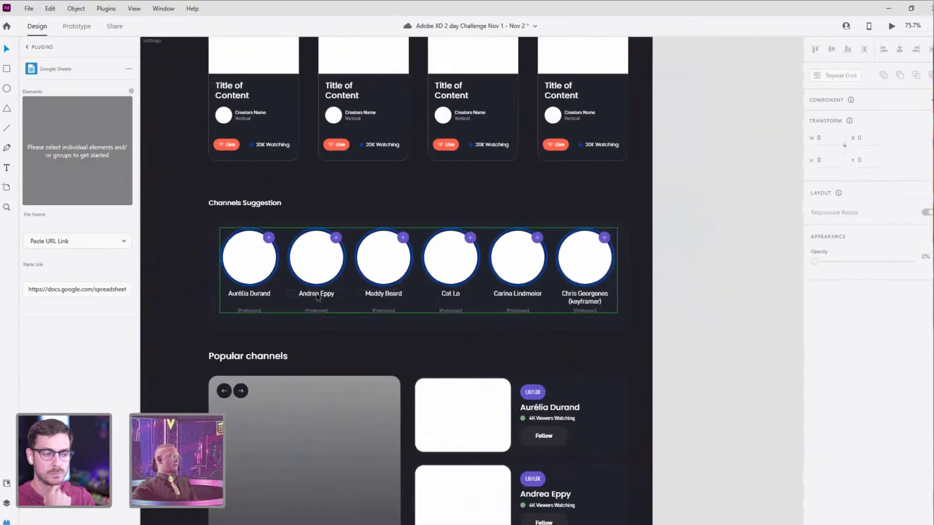
{"action": "left_click", "coordinate": [316, 297]}
{"action": "double_click", "coordinate": [317, 294]}
{"action": "left_click", "coordinate": [258, 294]}
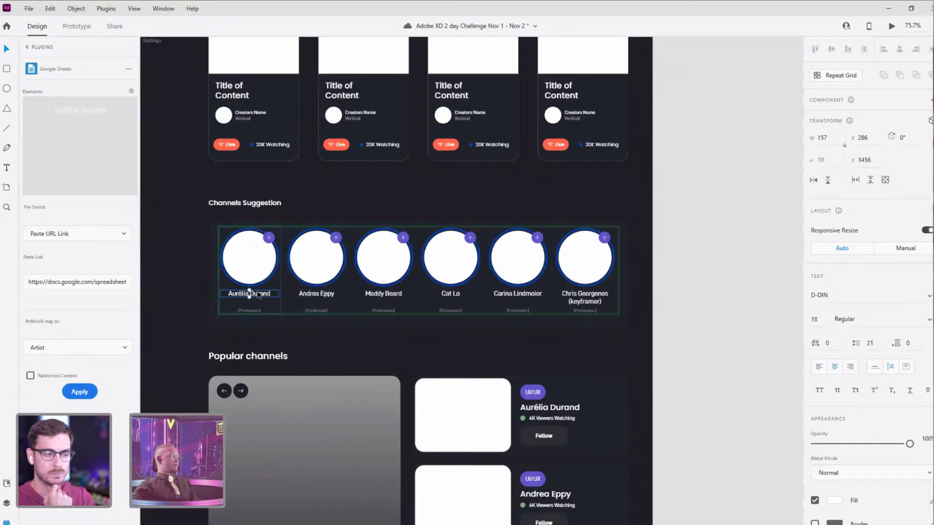
{"action": "left_click", "coordinate": [246, 260]}
{"action": "scroll", "coordinate": [253, 273], "scroll_direction": "up", "scroll_amount": 5}
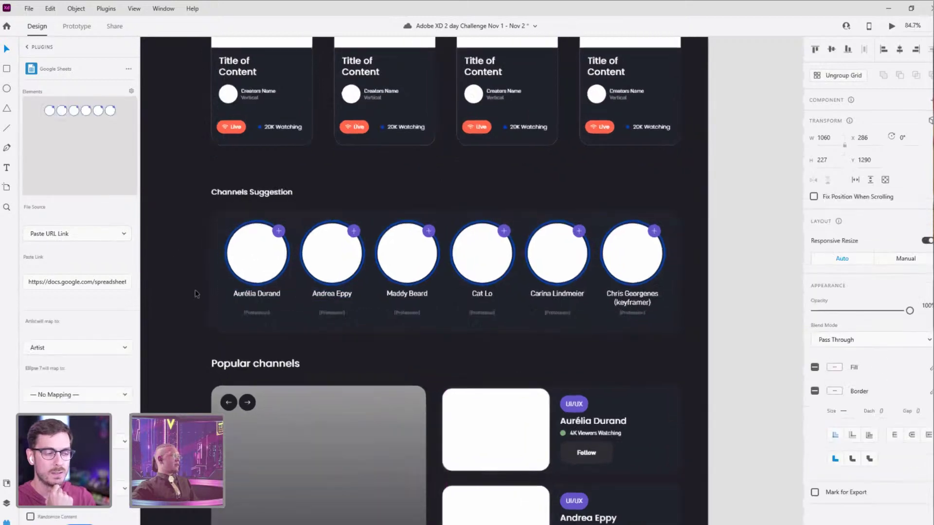
{"action": "double_click", "coordinate": [318, 296]}
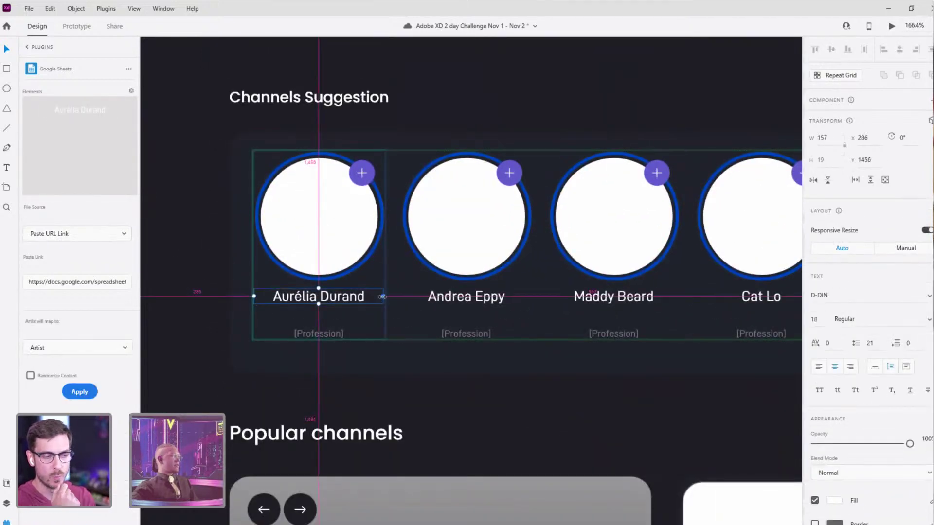
{"action": "left_click_drag", "start_coordinate": [383, 296], "coordinate": [358, 301]}
{"action": "left_click", "coordinate": [424, 278]}
{"action": "scroll", "coordinate": [560, 336], "scroll_direction": "down", "scroll_amount": 5}
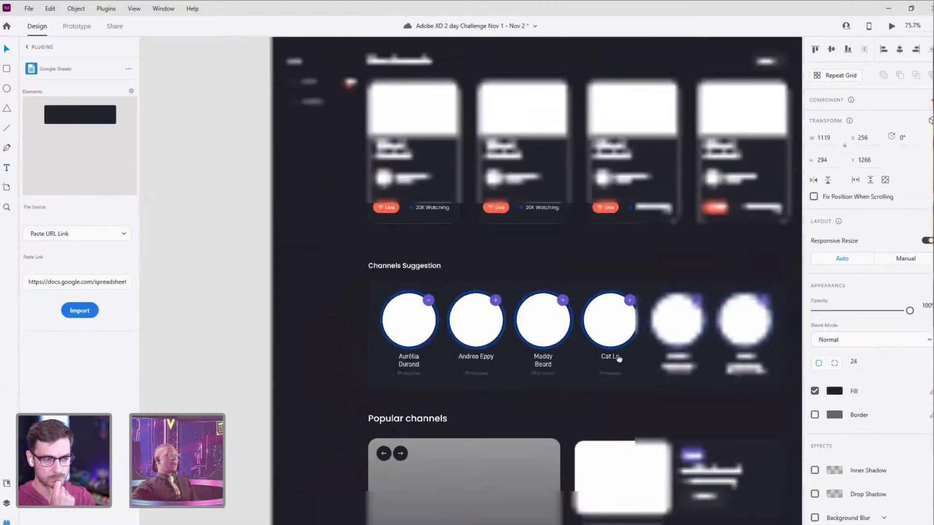
Step: Break the artist name in the fourth Channels Suggestion card into two lines, with the surname on the second line
{"action": "scroll", "coordinate": [607, 330], "scroll_direction": "up", "scroll_amount": 5}
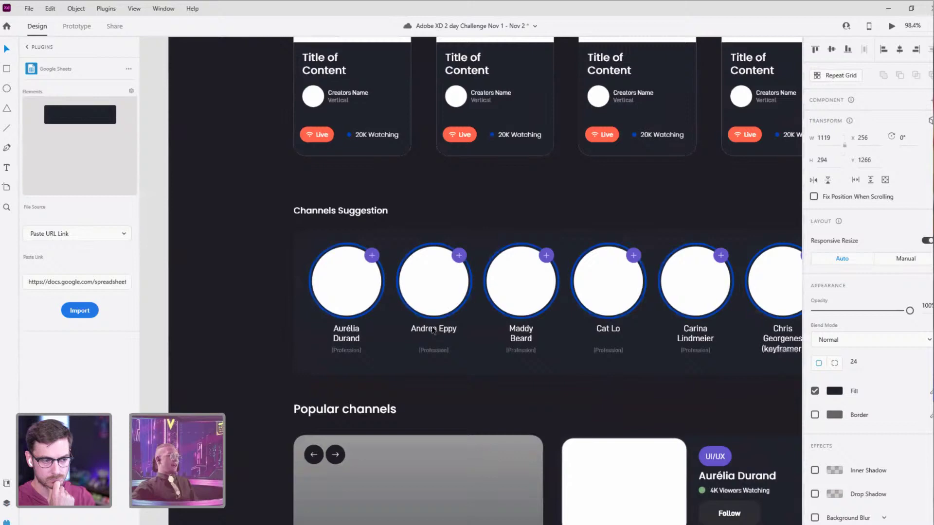
{"action": "double_click", "coordinate": [606, 330]}
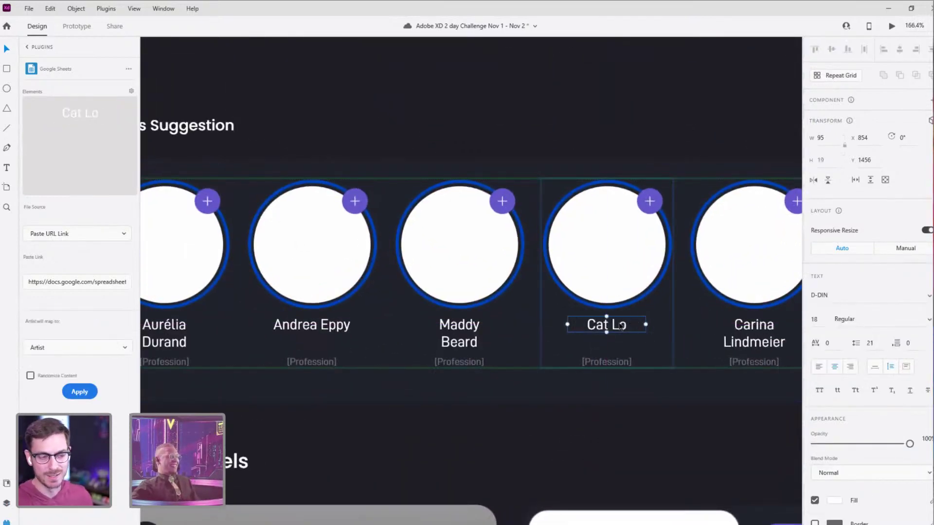
{"action": "double_click", "coordinate": [609, 324]}
{"action": "key", "text": "Return"}
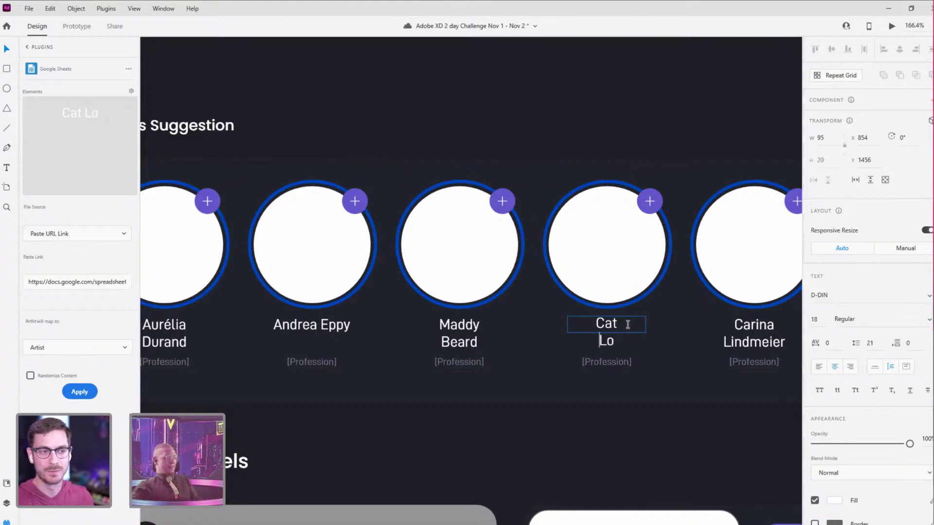
{"action": "key", "text": "Escape"}
{"action": "left_click", "coordinate": [684, 416]}
{"action": "scroll", "coordinate": [583, 389], "scroll_direction": "right", "scroll_amount": 3}
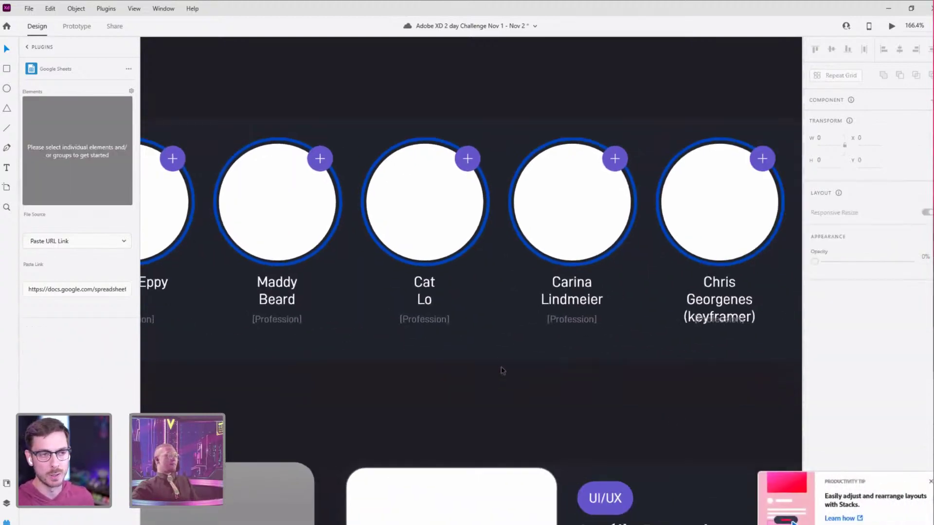
Step: Break the artist name in the second Channels Suggestion card into two lines, with the surname on the second line
{"action": "scroll", "coordinate": [501, 366], "scroll_direction": "down", "scroll_amount": 5}
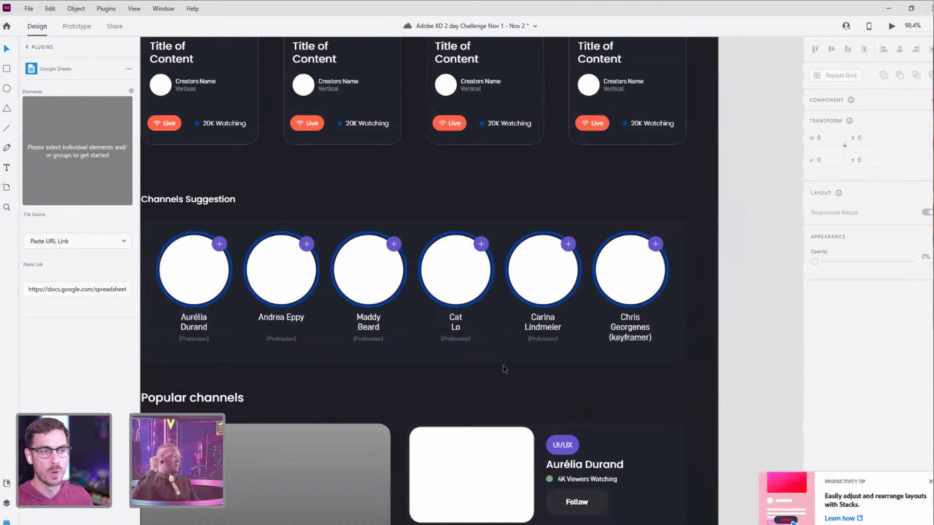
{"action": "scroll", "coordinate": [236, 324], "scroll_direction": "up", "scroll_amount": 5}
{"action": "double_click", "coordinate": [322, 313]}
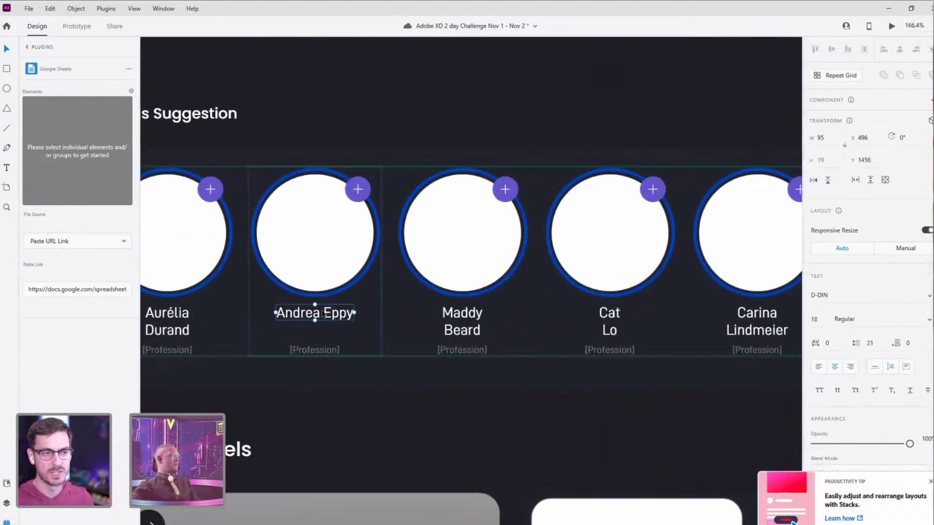
{"action": "double_click", "coordinate": [322, 314]}
{"action": "left_click", "coordinate": [323, 311]}
{"action": "key", "text": "Return"}
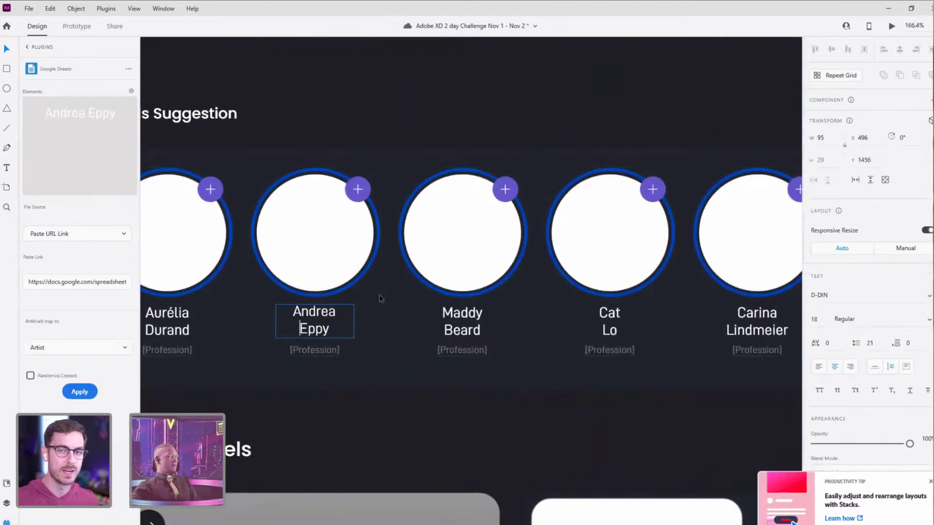
{"action": "key", "text": "BackSpace"}
{"action": "key", "text": "BackSpace"}
{"action": "key", "text": "Return"}
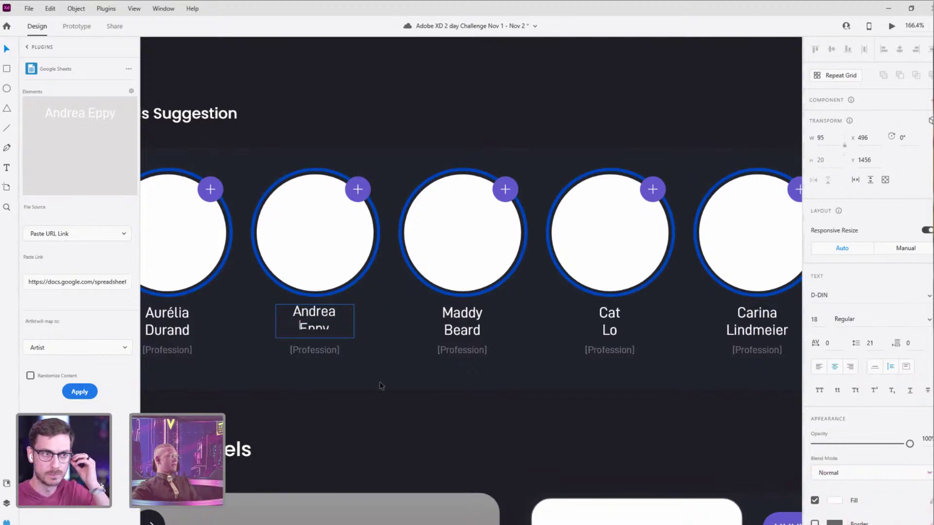
{"action": "key", "text": "Escape"}
{"action": "scroll", "coordinate": [418, 389], "scroll_direction": "down", "scroll_amount": 5}
{"action": "key", "text": "Escape"}
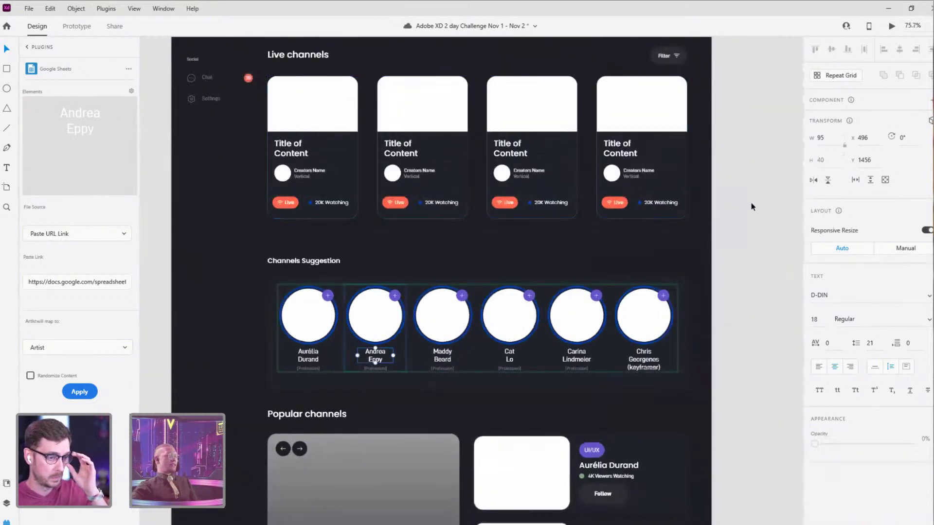
Step: Remove the parenthesized alias from the artist name in the sixth Channels Suggestion card, leaving a two-line name
{"action": "scroll", "coordinate": [671, 254], "scroll_direction": "up", "scroll_amount": 2}
{"action": "scroll", "coordinate": [671, 255], "scroll_direction": "right", "scroll_amount": 3}
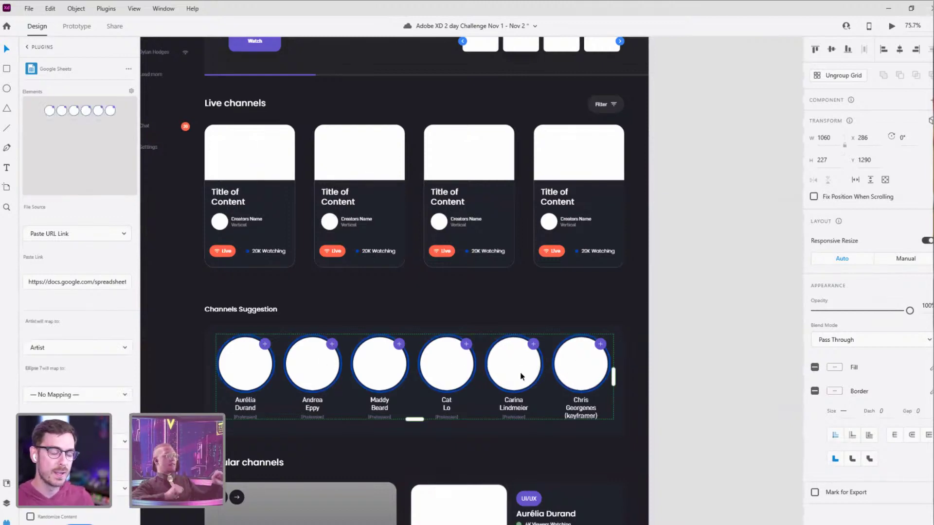
{"action": "scroll", "coordinate": [614, 452], "scroll_direction": "up", "scroll_amount": 5}
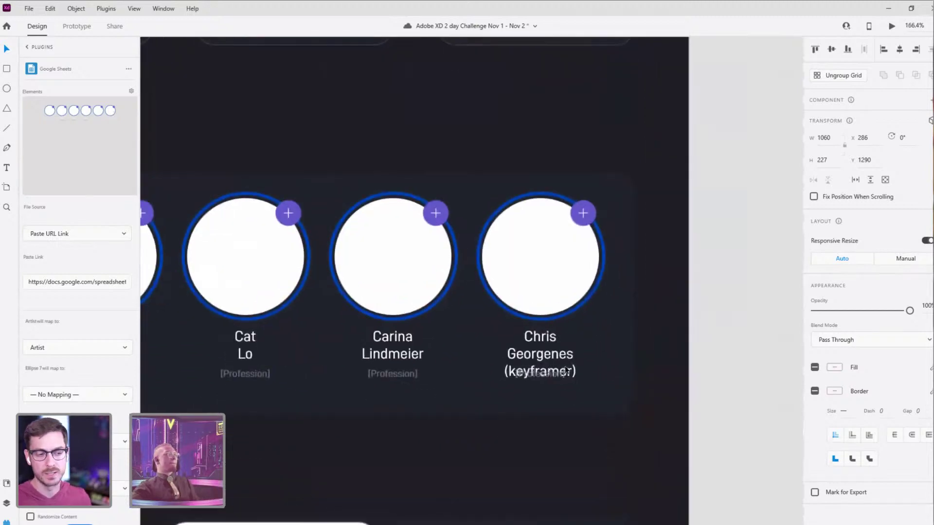
{"action": "double_click", "coordinate": [567, 371]}
{"action": "left_click", "coordinate": [568, 368]}
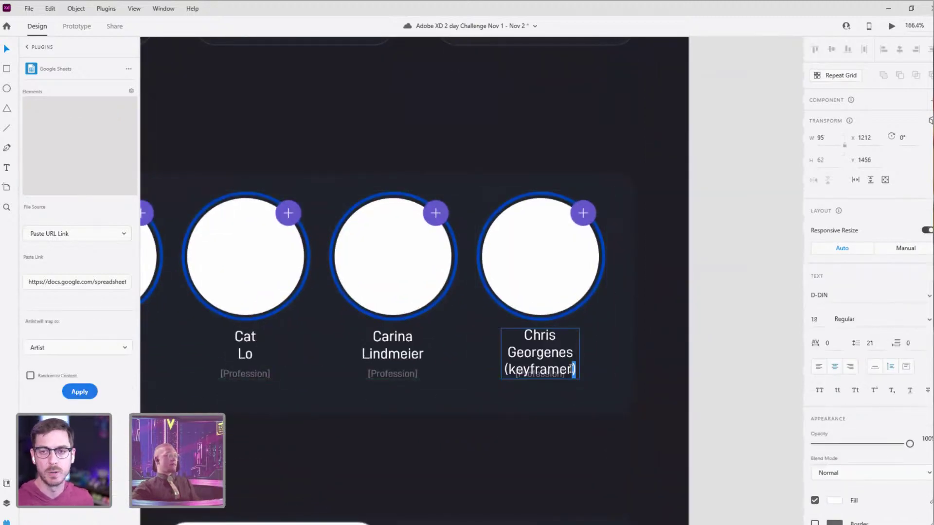
{"action": "left_click_drag", "start_coordinate": [571, 369], "coordinate": [467, 371]}
{"action": "key", "text": "BackSpace"}
{"action": "key", "text": "Escape"}
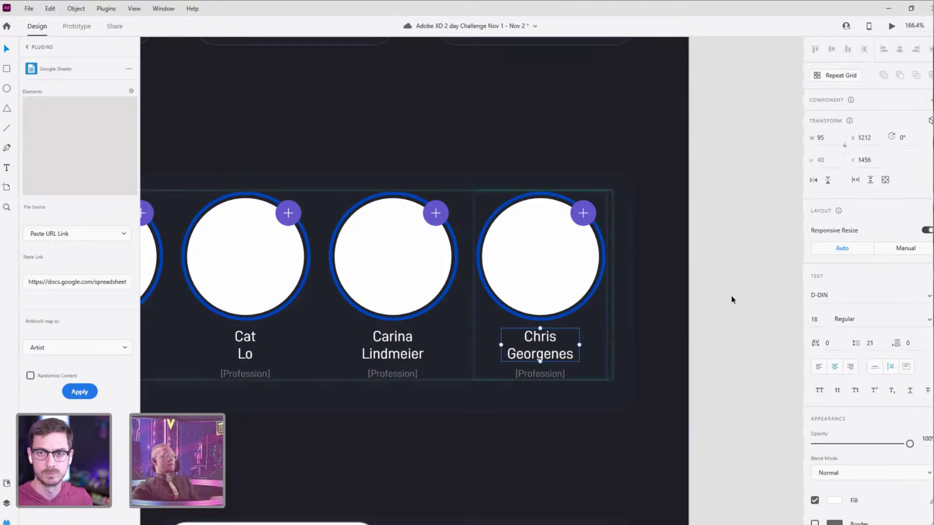
Step: Review the New Feed desktop artboard from the featured stream down to Recommended Video for cards that still need content
{"action": "scroll", "coordinate": [731, 298], "scroll_direction": "down", "scroll_amount": 6}
{"action": "left_click_drag", "start_coordinate": [753, 295], "coordinate": [626, 266]}
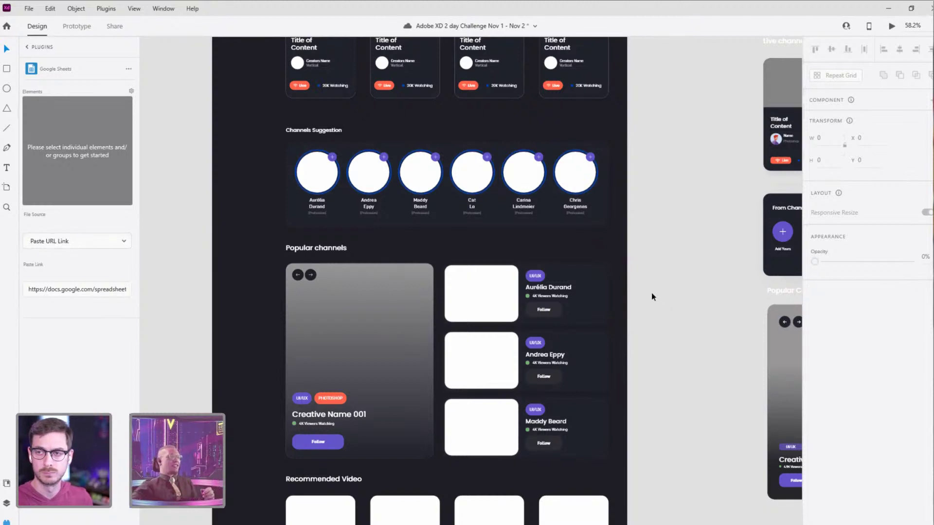
{"action": "left_click_drag", "start_coordinate": [652, 371], "coordinate": [637, 292]}
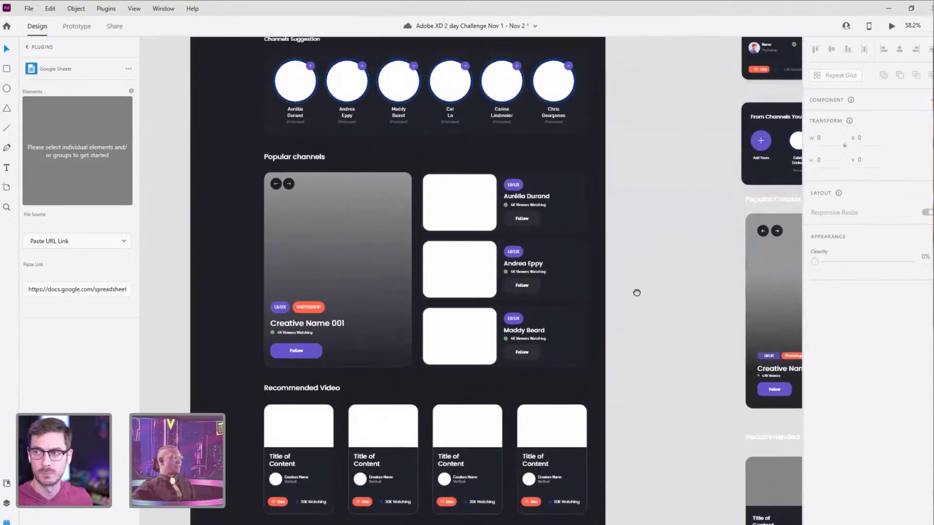
{"action": "scroll", "coordinate": [636, 292], "scroll_direction": "down", "scroll_amount": 5}
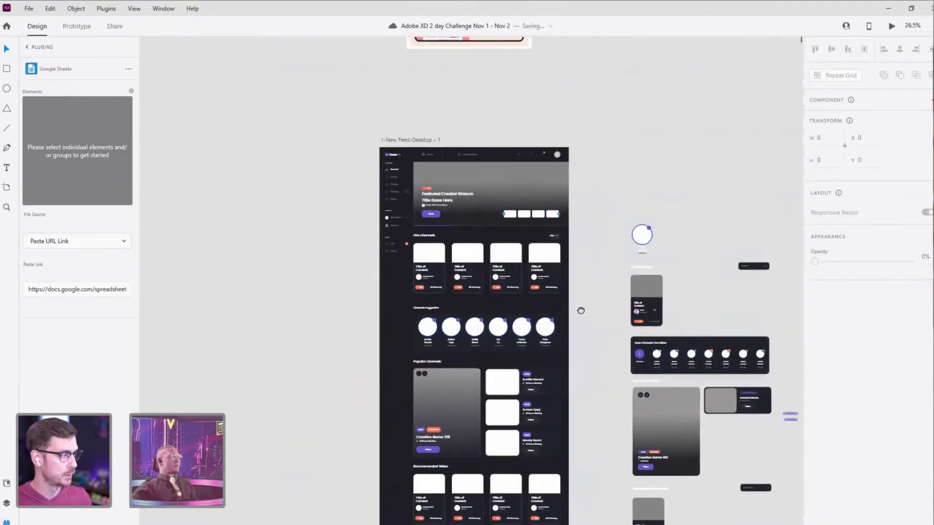
{"action": "scroll", "coordinate": [488, 271], "scroll_direction": "up", "scroll_amount": 5}
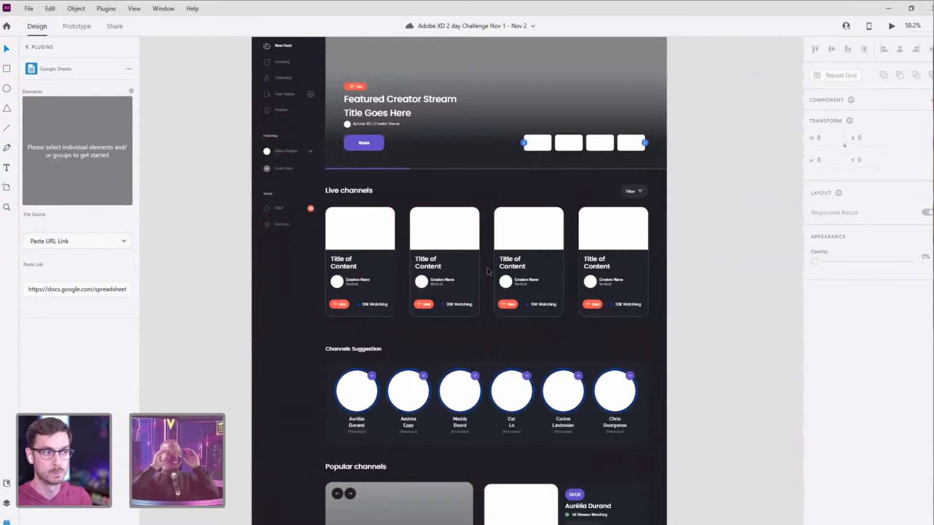
{"action": "scroll", "coordinate": [602, 250], "scroll_direction": "up", "scroll_amount": 1}
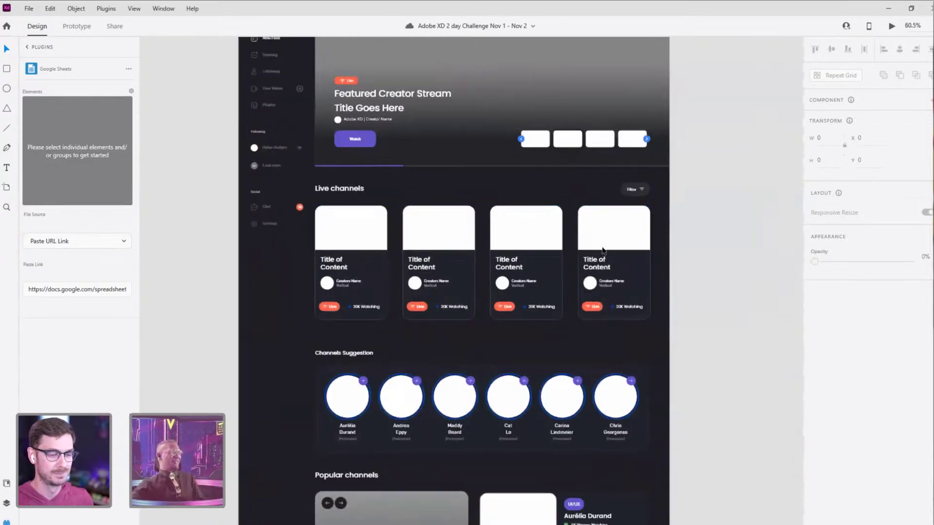
{"action": "scroll", "coordinate": [435, 235], "scroll_direction": "up", "scroll_amount": 5}
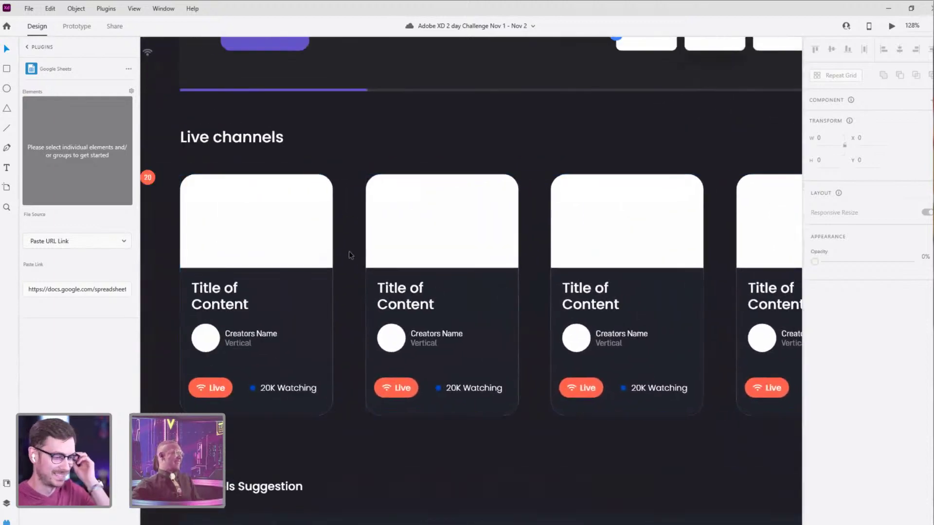
{"action": "scroll", "coordinate": [348, 255], "scroll_direction": "down", "scroll_amount": 4}
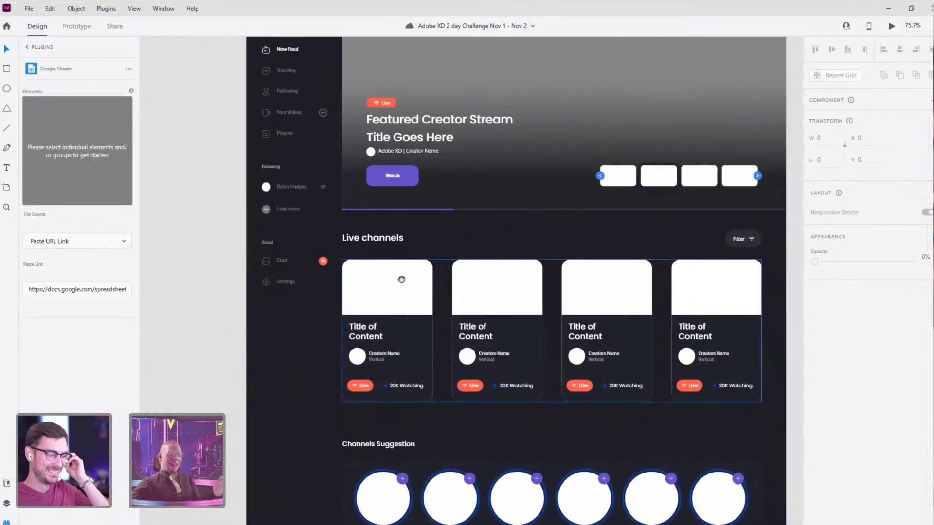
{"action": "left_click_drag", "start_coordinate": [401, 279], "coordinate": [365, 367]}
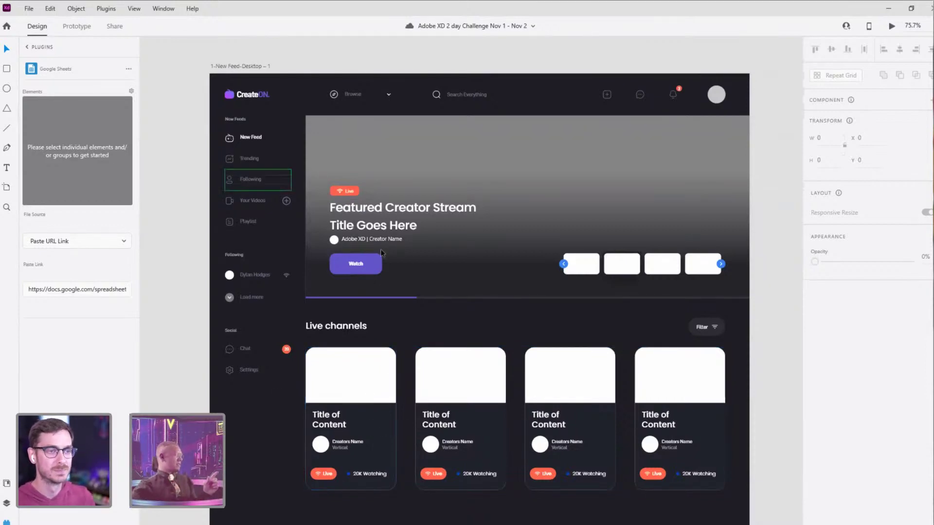
{"action": "scroll", "coordinate": [511, 228], "scroll_direction": "down", "scroll_amount": 8}
{"action": "scroll", "coordinate": [534, 262], "scroll_direction": "down", "scroll_amount": 7}
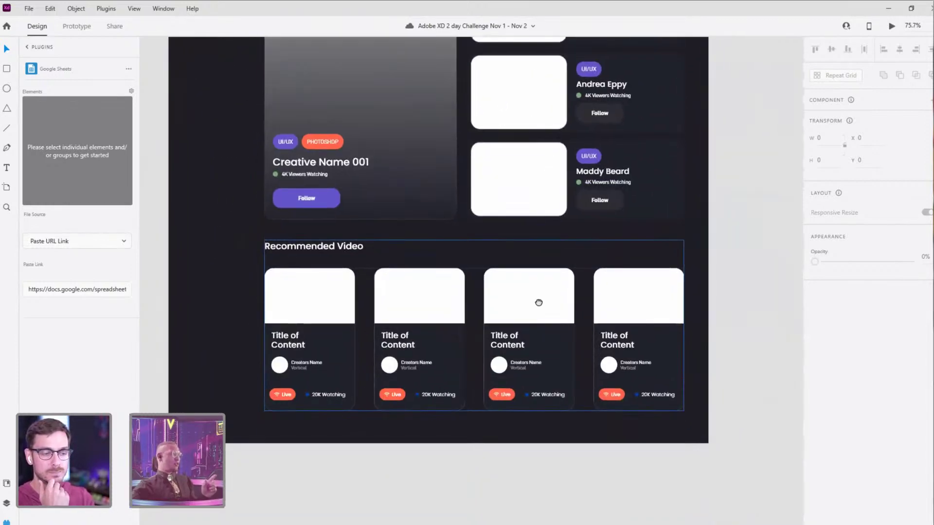
{"action": "left_click_drag", "start_coordinate": [538, 302], "coordinate": [539, 299]}
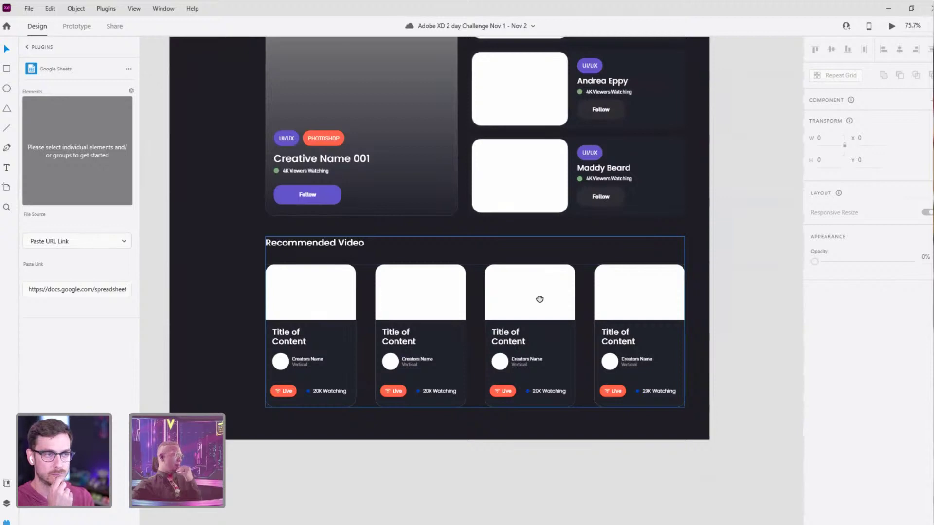
{"action": "scroll", "coordinate": [539, 299], "scroll_direction": "up", "scroll_amount": 15}
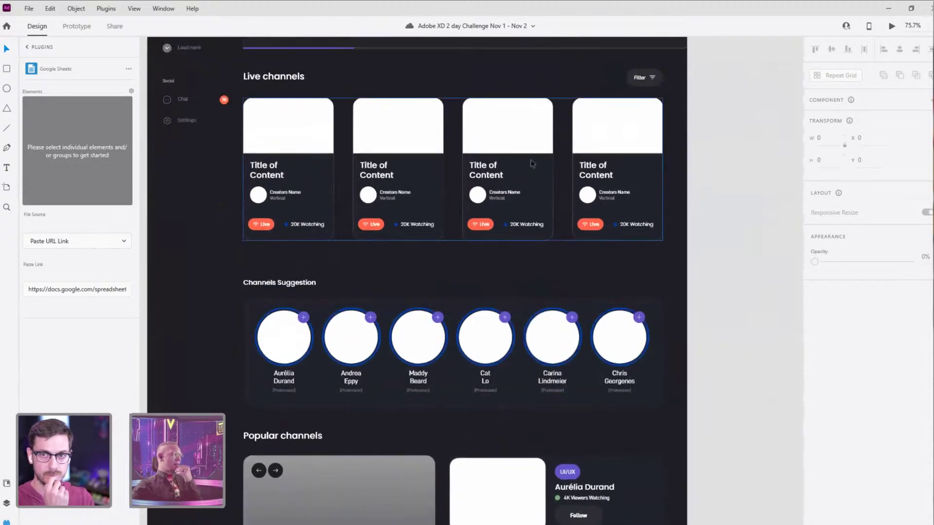
{"action": "scroll", "coordinate": [557, 268], "scroll_direction": "up", "scroll_amount": 4}
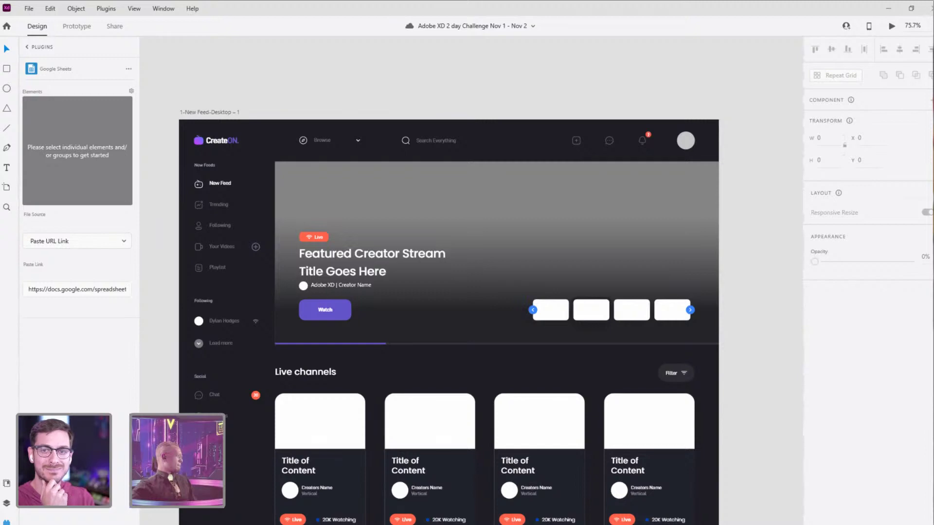
{"action": "scroll", "coordinate": [417, 232], "scroll_direction": "down", "scroll_amount": 6}
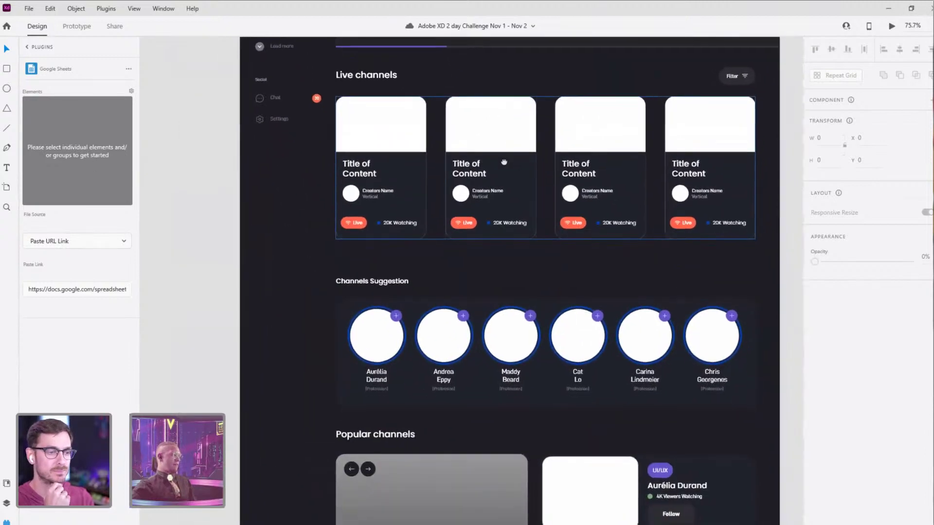
{"action": "left_click_drag", "start_coordinate": [503, 162], "coordinate": [503, 160]}
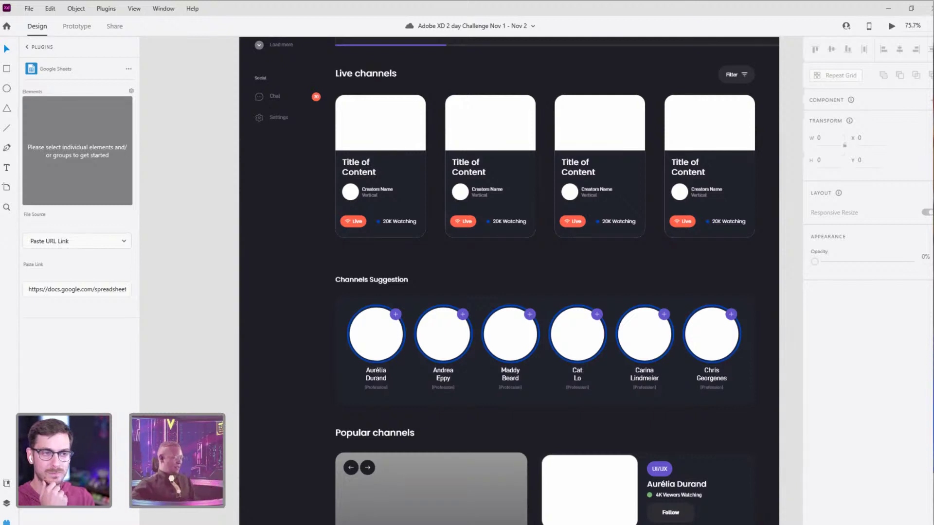
Step: Rename the white avatar circle's layer in the Channels Suggestion repeat grid as Profile-image, and check that it covers the other cards' circles
{"action": "double_click", "coordinate": [394, 334]}
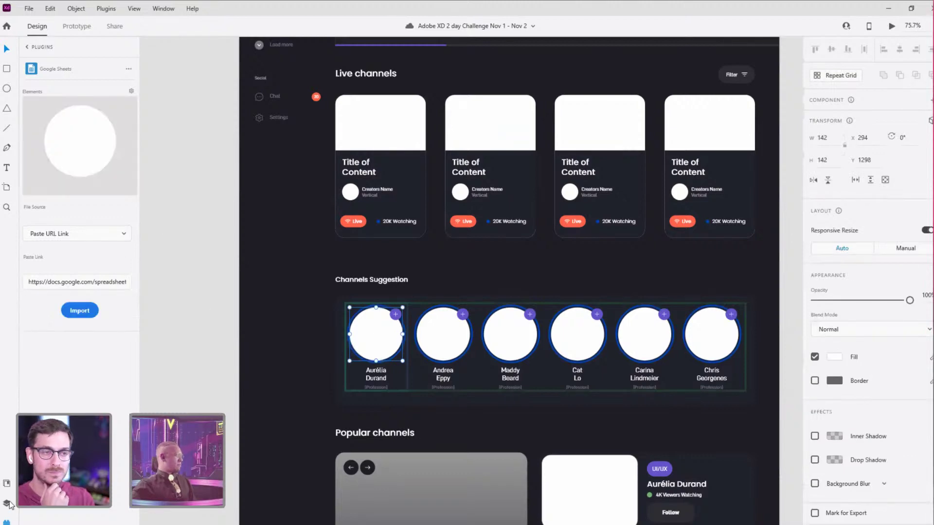
{"action": "left_click", "coordinate": [7, 503]}
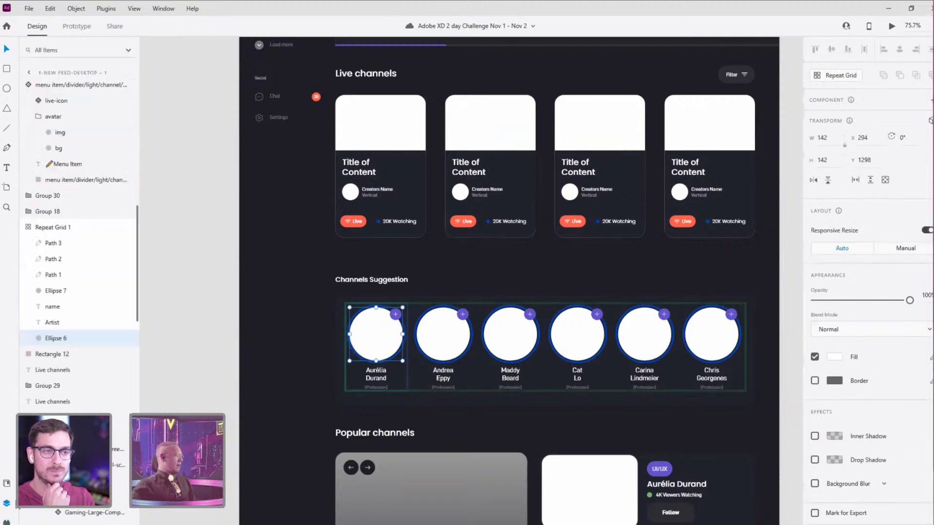
{"action": "double_click", "coordinate": [64, 337]}
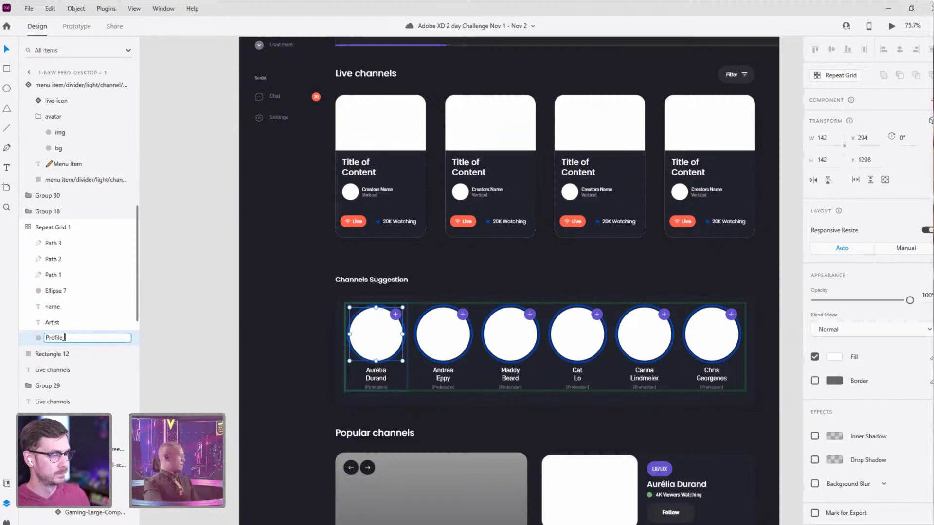
{"action": "type", "text": "Profile-imag"}
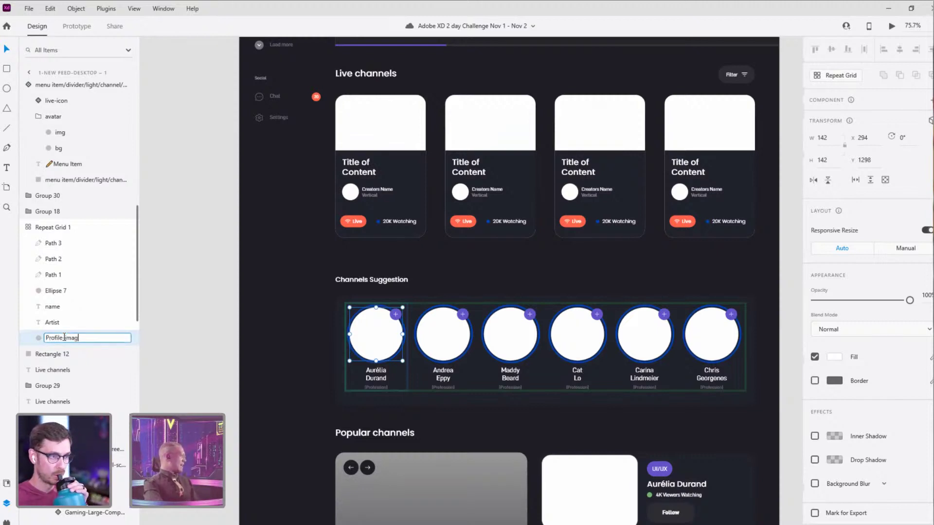
{"action": "type", "text": "e"}
{"action": "left_click", "coordinate": [55, 322]}
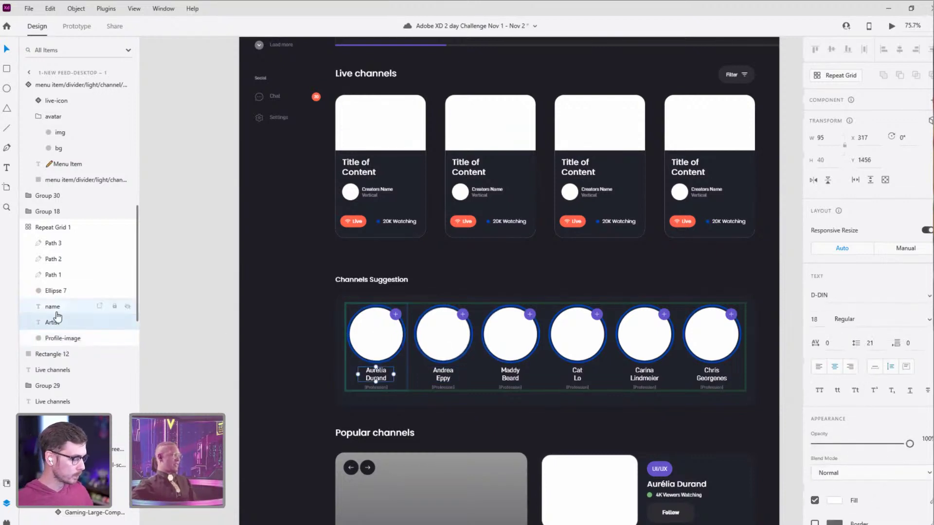
{"action": "left_click", "coordinate": [366, 329]}
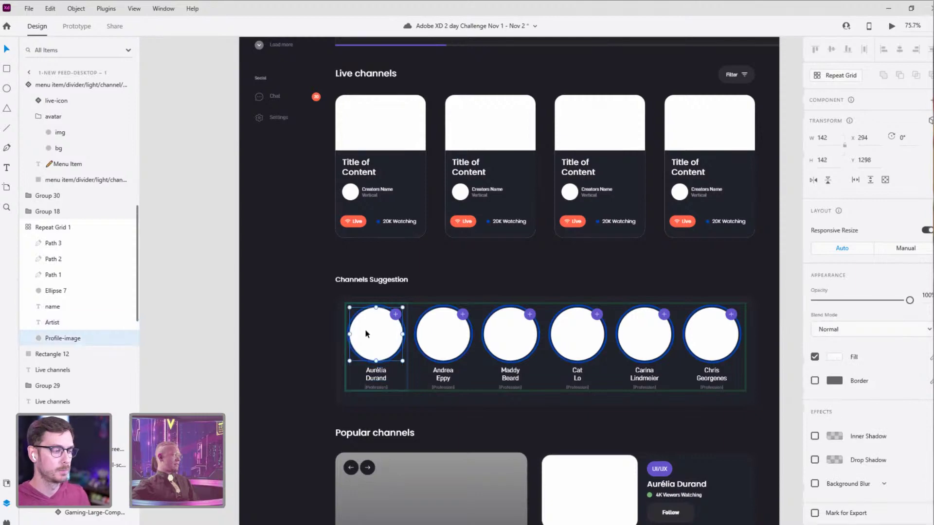
{"action": "left_click", "coordinate": [452, 338]}
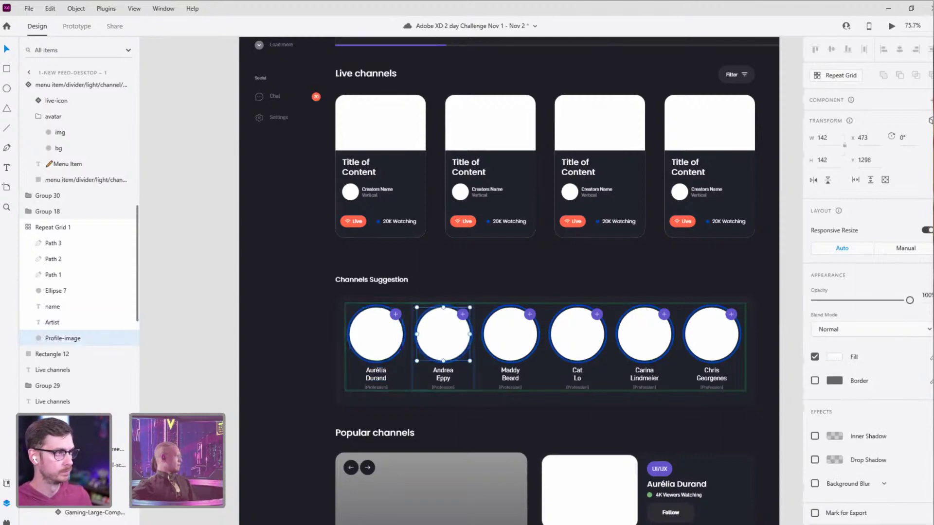
Step: Apply the spreadsheet's Artist and Profile-image columns to the whole Channels Suggestion repeat grid with the Google Sheets plugin
{"action": "left_click", "coordinate": [171, 333]}
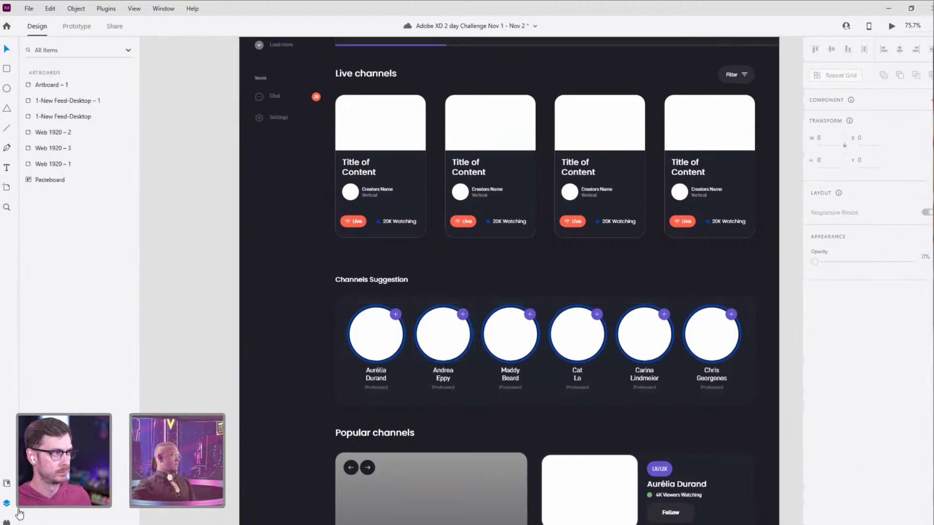
{"action": "left_click", "coordinate": [384, 333]}
{"action": "left_click", "coordinate": [6, 522]}
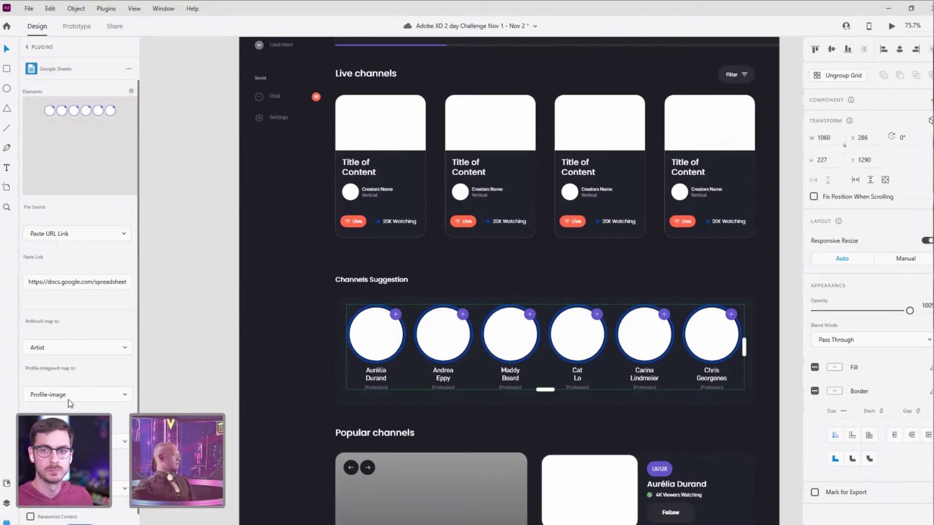
{"action": "scroll", "coordinate": [92, 515], "scroll_direction": "down", "scroll_amount": 1}
{"action": "left_click", "coordinate": [92, 517]}
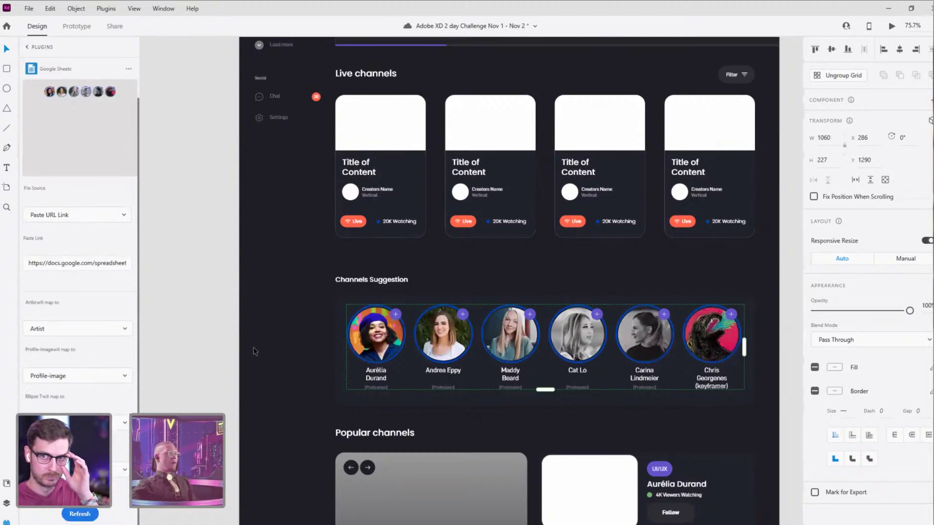
Step: Break the single-line artist name in the fourth Channels Suggestion card onto two lines, after the first name
{"action": "left_click", "coordinate": [212, 275]}
{"action": "scroll", "coordinate": [334, 307], "scroll_direction": "down", "scroll_amount": 2}
{"action": "scroll", "coordinate": [335, 306], "scroll_direction": "right", "scroll_amount": 4}
{"action": "left_click", "coordinate": [461, 334]}
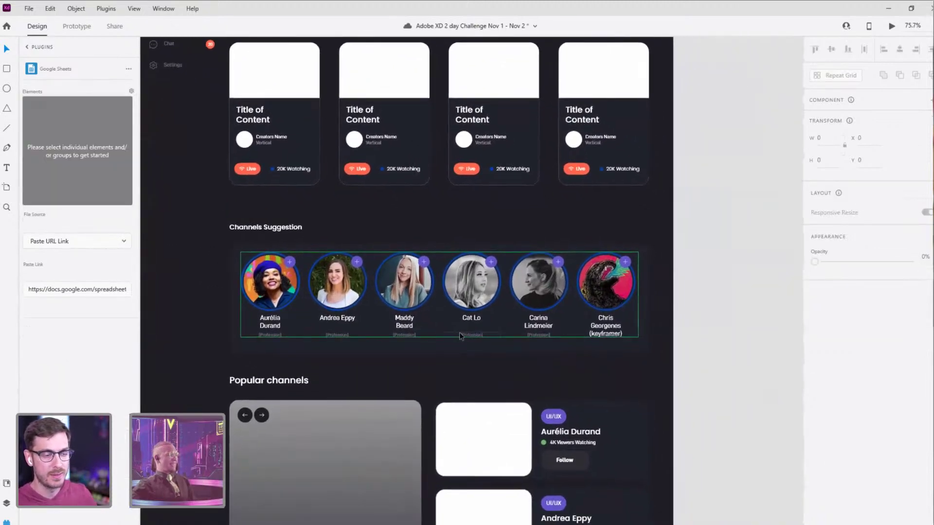
{"action": "scroll", "coordinate": [461, 335], "scroll_direction": "up", "scroll_amount": 4}
{"action": "double_click", "coordinate": [485, 308]}
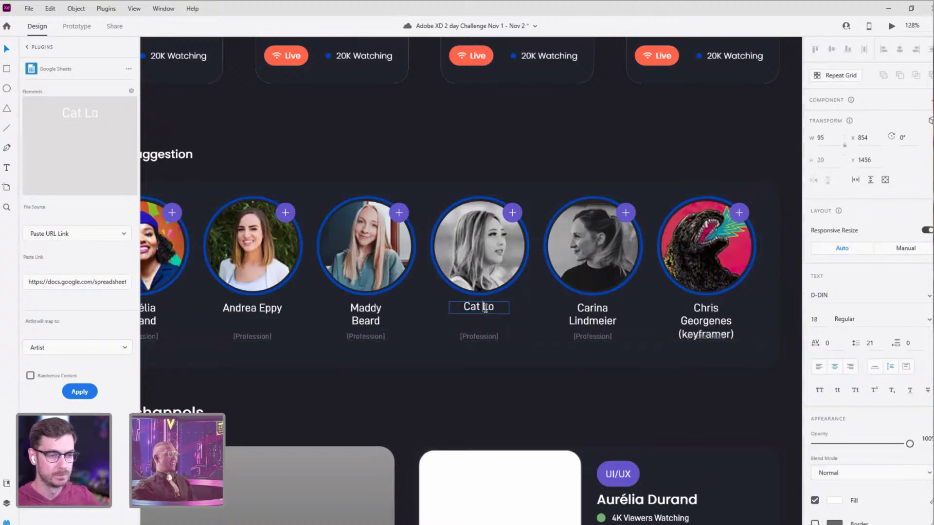
{"action": "key", "text": "Return"}
{"action": "key", "text": "Escape"}
Step: Review the New Feed artboard from the featured stream down to Recommended Video for cards that still lack images
{"action": "scroll", "coordinate": [529, 314], "scroll_direction": "down", "scroll_amount": 5}
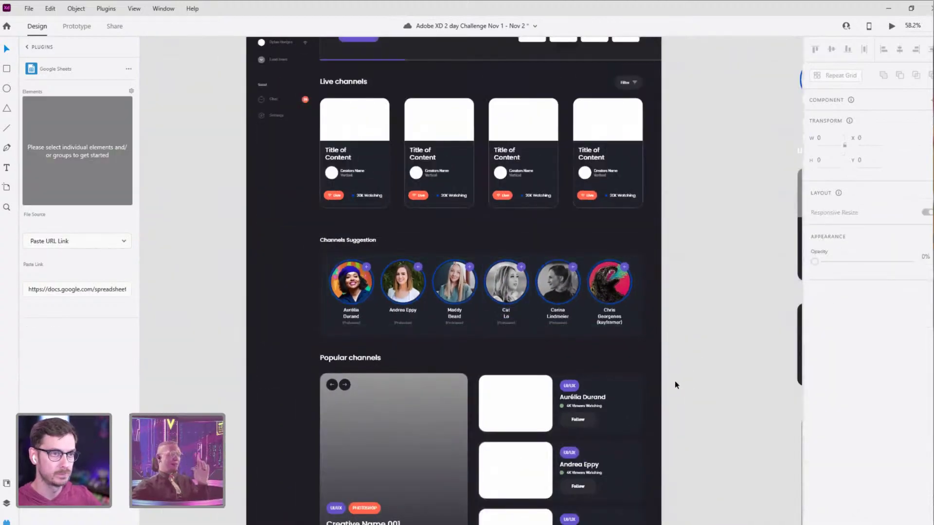
{"action": "left_click_drag", "start_coordinate": [667, 225], "coordinate": [669, 329]}
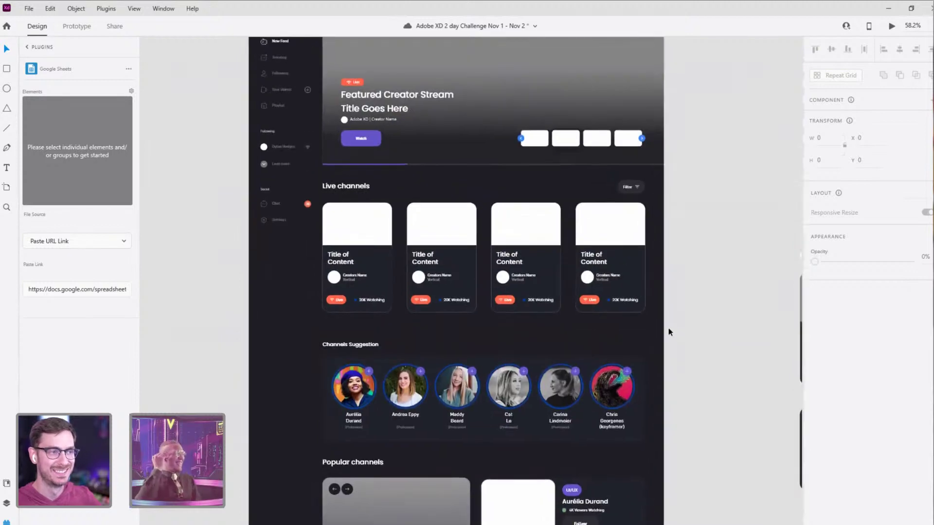
{"action": "scroll", "coordinate": [696, 431], "scroll_direction": "down", "scroll_amount": 10}
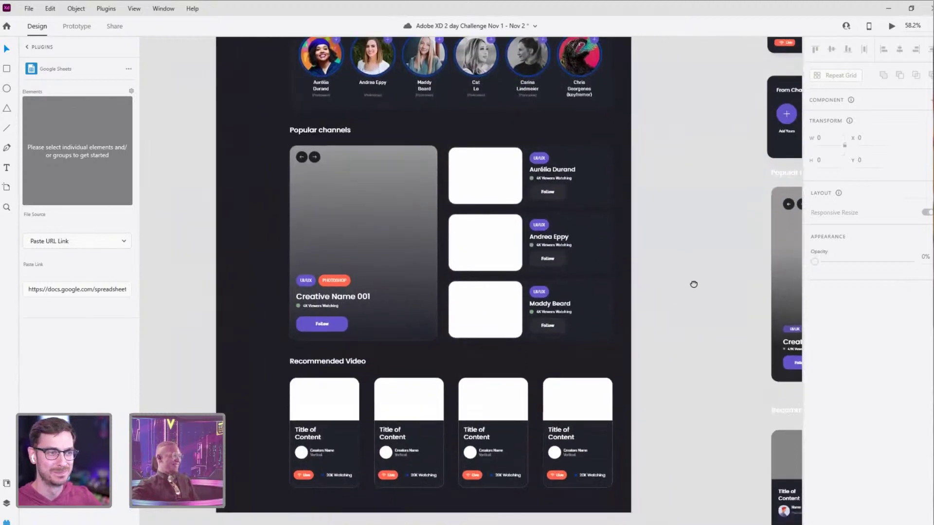
{"action": "scroll", "coordinate": [636, 296], "scroll_direction": "up", "scroll_amount": 4}
{"action": "scroll", "coordinate": [661, 294], "scroll_direction": "down", "scroll_amount": 4}
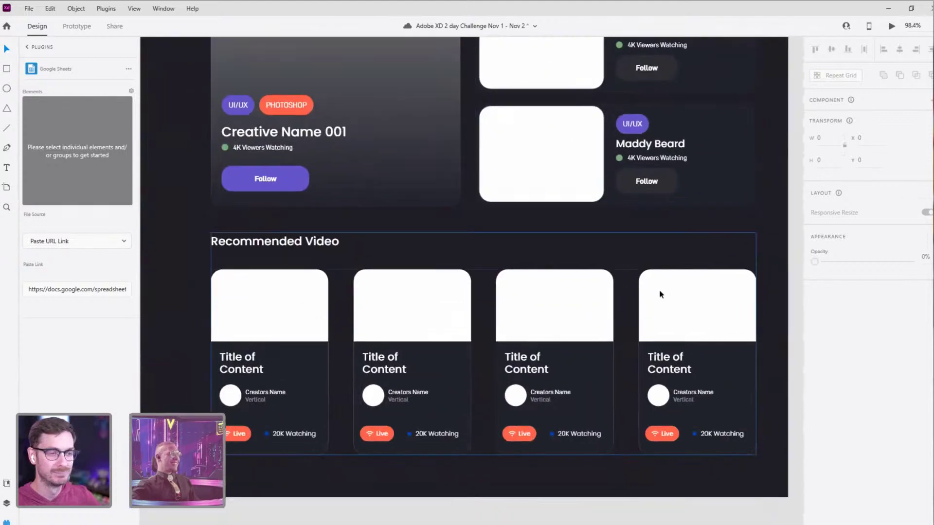
{"action": "left_click_drag", "start_coordinate": [661, 293], "coordinate": [691, 192]}
{"action": "left_click", "coordinate": [321, 233]}
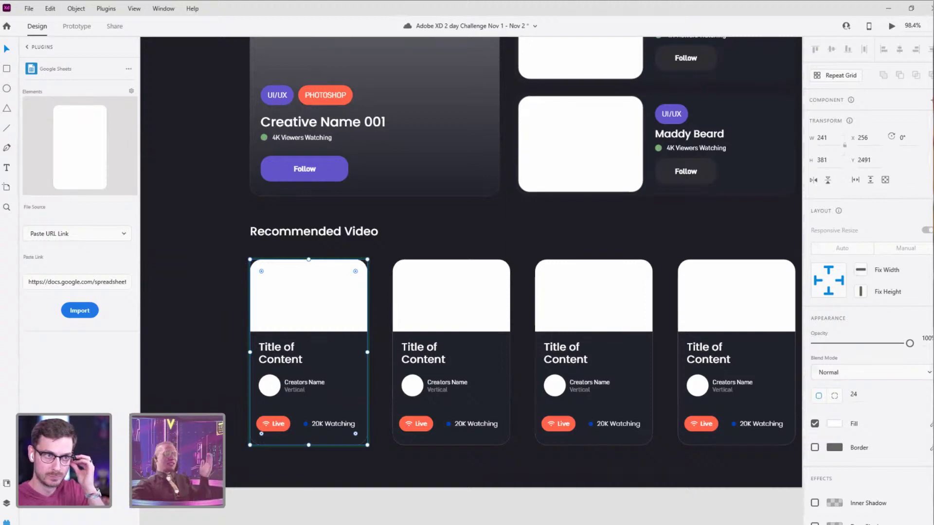
{"action": "scroll", "coordinate": [437, 200], "scroll_direction": "up", "scroll_amount": 5}
{"action": "scroll", "coordinate": [441, 319], "scroll_direction": "up", "scroll_amount": 10}
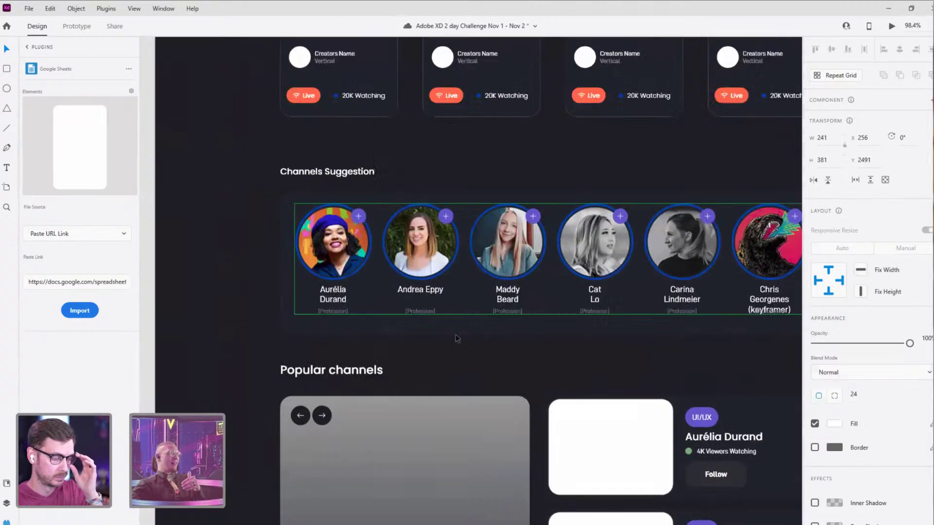
{"action": "scroll", "coordinate": [297, 409], "scroll_direction": "up", "scroll_amount": 1}
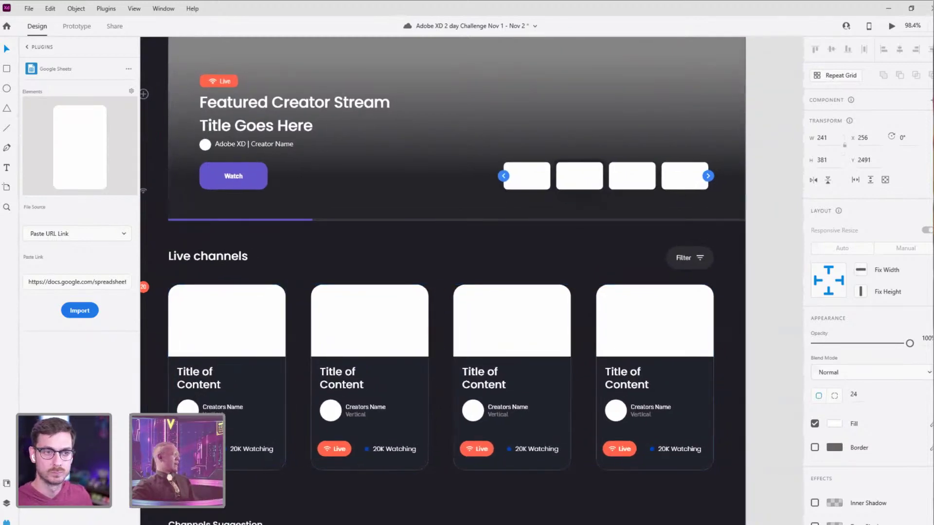
{"action": "scroll", "coordinate": [230, 311], "scroll_direction": "down", "scroll_amount": 3}
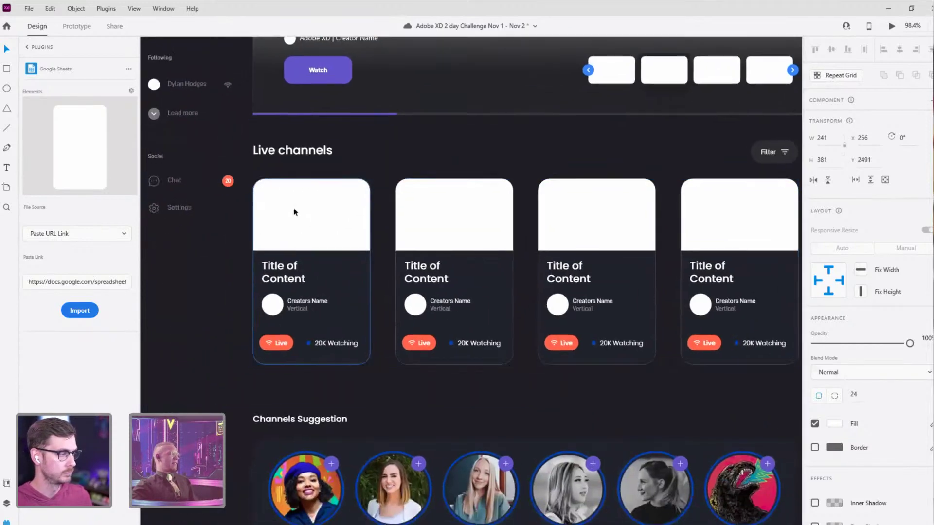
Step: Inspect individual image placeholders in the Live channels, Popular channels and Recommended Video cards
{"action": "left_click", "coordinate": [293, 208]}
{"action": "left_click", "coordinate": [463, 225]}
{"action": "left_click", "coordinate": [737, 234]}
{"action": "scroll", "coordinate": [639, 333], "scroll_direction": "down", "scroll_amount": 5}
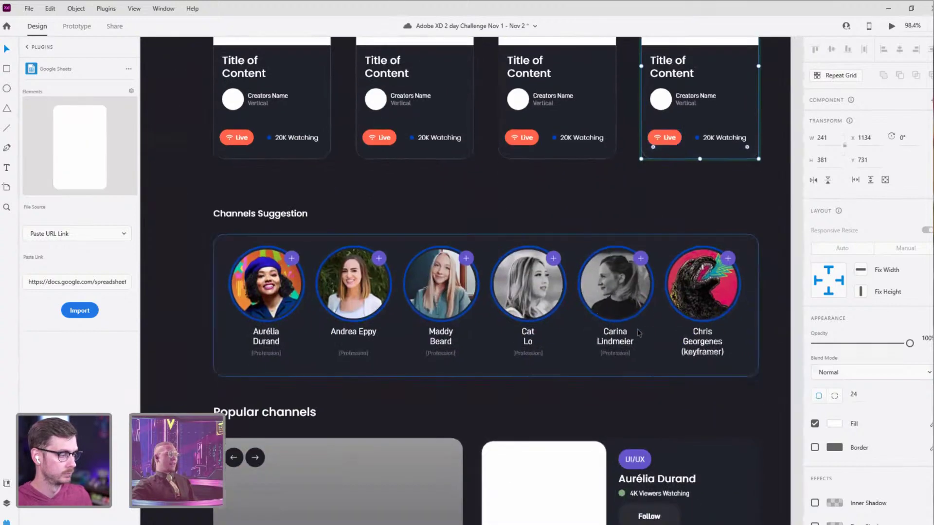
{"action": "scroll", "coordinate": [638, 332], "scroll_direction": "down", "scroll_amount": 8}
{"action": "double_click", "coordinate": [565, 274]}
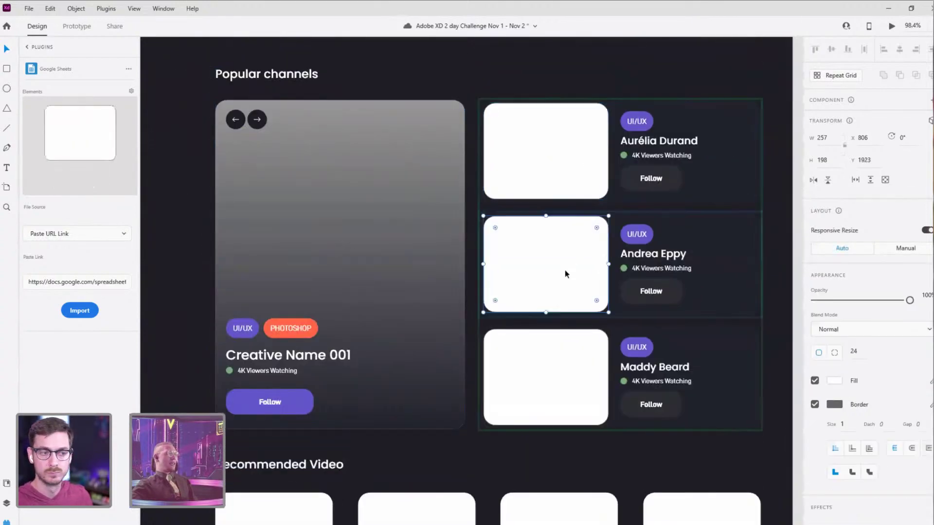
{"action": "left_click", "coordinate": [552, 400]}
{"action": "scroll", "coordinate": [552, 400], "scroll_direction": "down", "scroll_amount": 4}
{"action": "left_click", "coordinate": [323, 375]}
{"action": "left_click", "coordinate": [578, 391]}
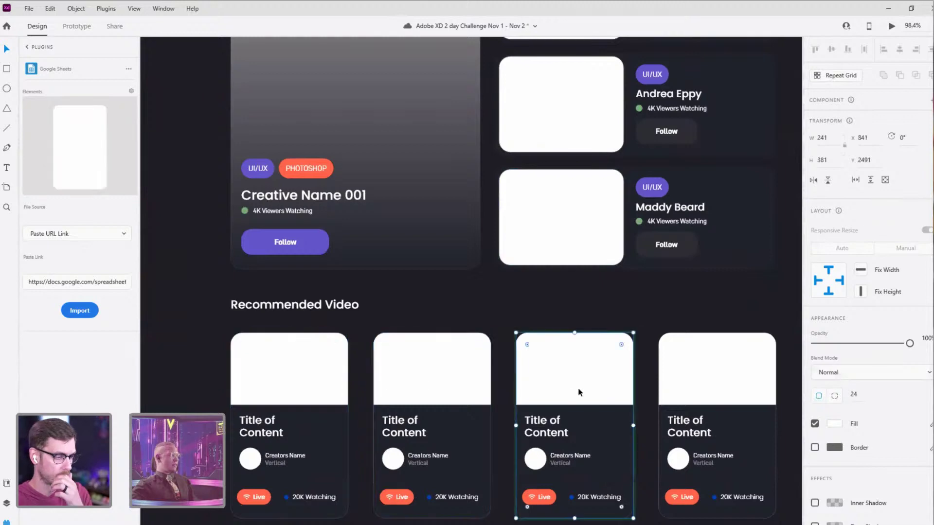
Step: Look over the whole artboard again, from the Recommended Video row back up to the featured stream
{"action": "scroll", "coordinate": [404, 126], "scroll_direction": "down", "scroll_amount": 3}
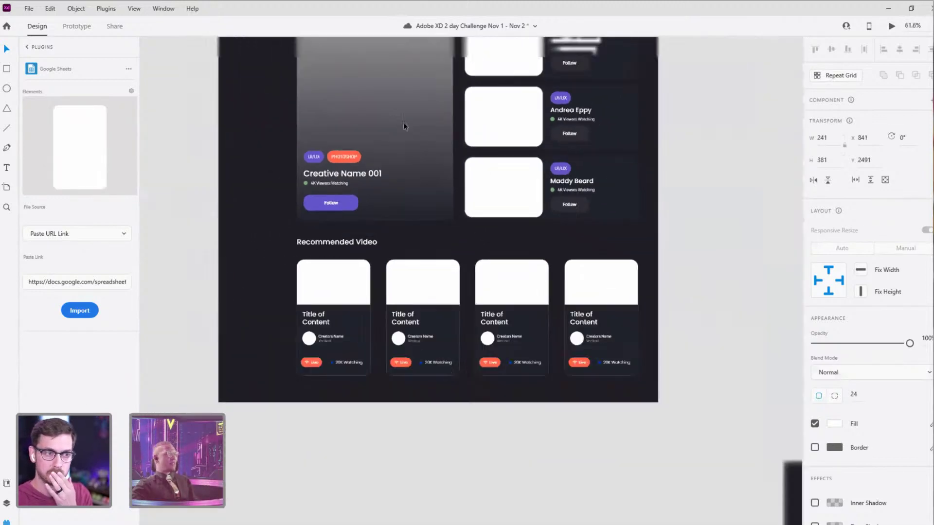
{"action": "scroll", "coordinate": [404, 126], "scroll_direction": "down", "scroll_amount": 2}
{"action": "scroll", "coordinate": [424, 193], "scroll_direction": "up", "scroll_amount": 3}
{"action": "scroll", "coordinate": [458, 158], "scroll_direction": "down", "scroll_amount": 3}
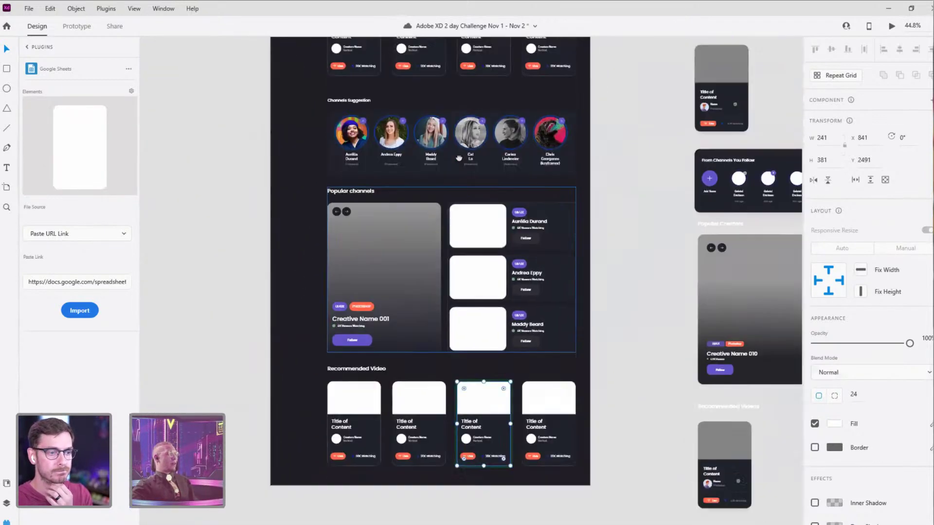
{"action": "scroll", "coordinate": [459, 158], "scroll_direction": "down", "scroll_amount": 2}
{"action": "left_click_drag", "start_coordinate": [299, 341], "coordinate": [642, 447]}
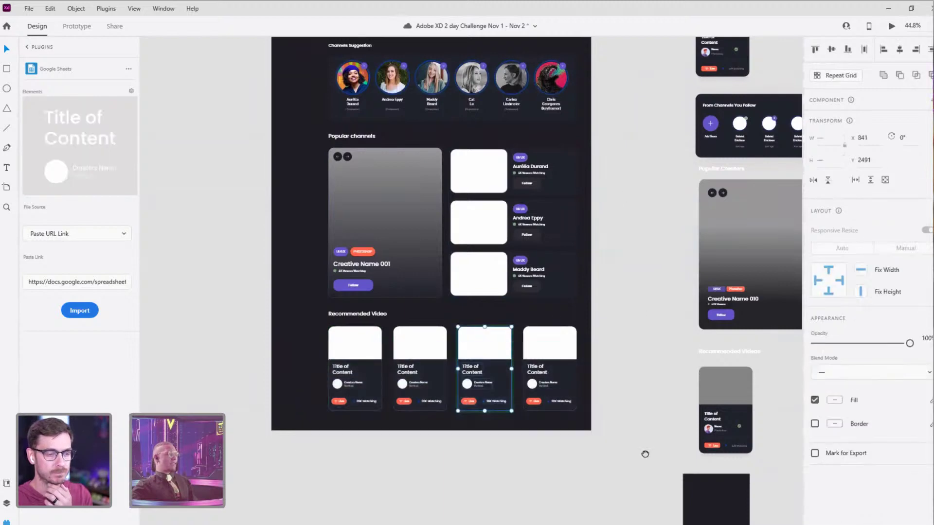
{"action": "scroll", "coordinate": [645, 453], "scroll_direction": "up", "scroll_amount": 5}
{"action": "left_click_drag", "start_coordinate": [334, 230], "coordinate": [681, 276]}
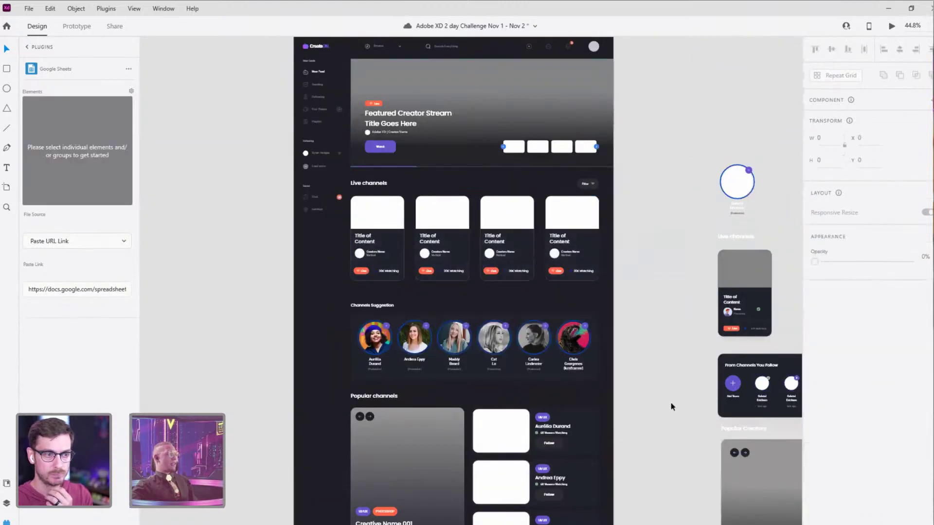
{"action": "scroll", "coordinate": [652, 319], "scroll_direction": "down", "scroll_amount": 2}
{"action": "scroll", "coordinate": [584, 253], "scroll_direction": "up", "scroll_amount": 5}
Step: With the first Popular channels card's image placeholder selected, switch to the browser and open the artist's Behance project Bold new art. Bright new start
{"action": "left_click", "coordinate": [564, 245]}
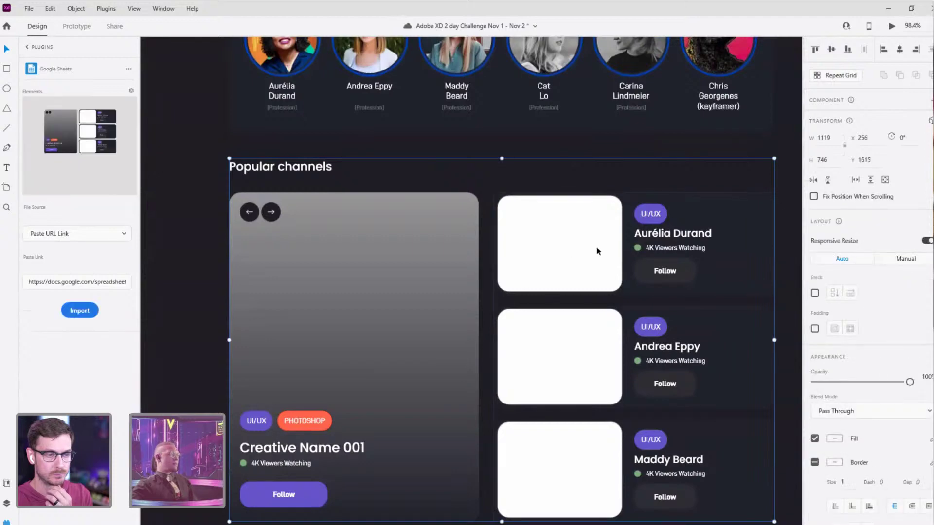
{"action": "double_click", "coordinate": [586, 249]}
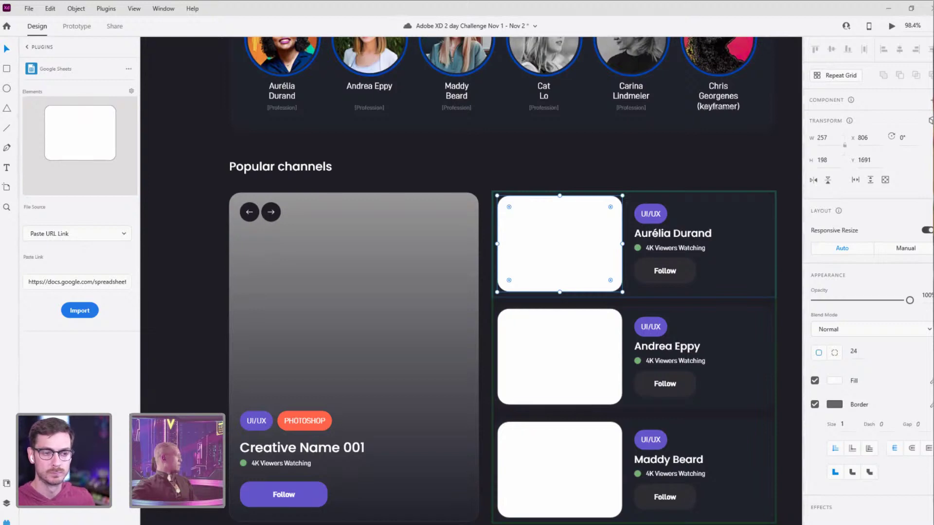
{"action": "key", "text": "alt+Tab"}
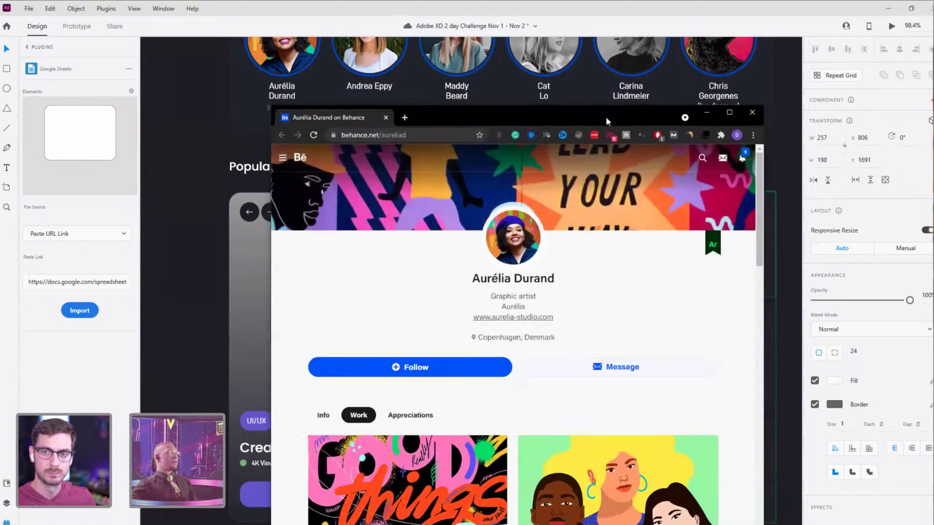
{"action": "left_click_drag", "start_coordinate": [593, 112], "coordinate": [564, 46]}
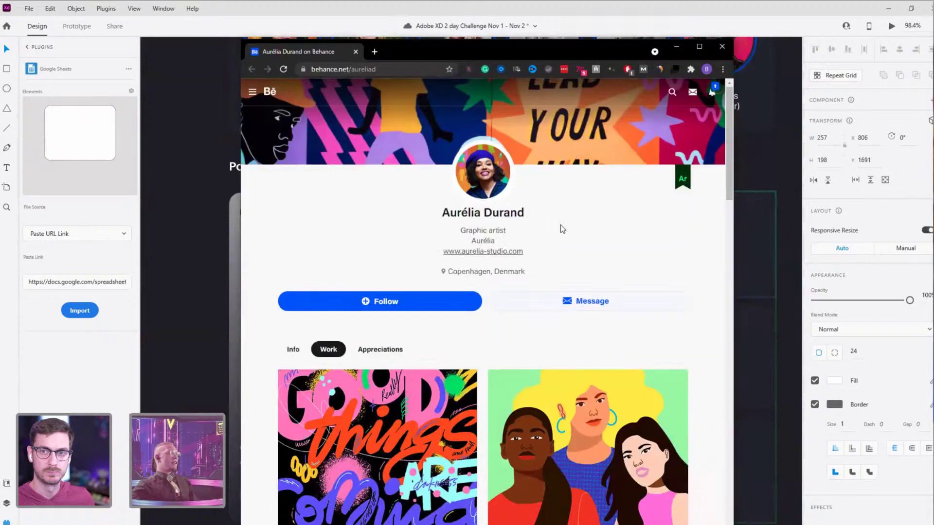
{"action": "scroll", "coordinate": [606, 235], "scroll_direction": "down", "scroll_amount": 7}
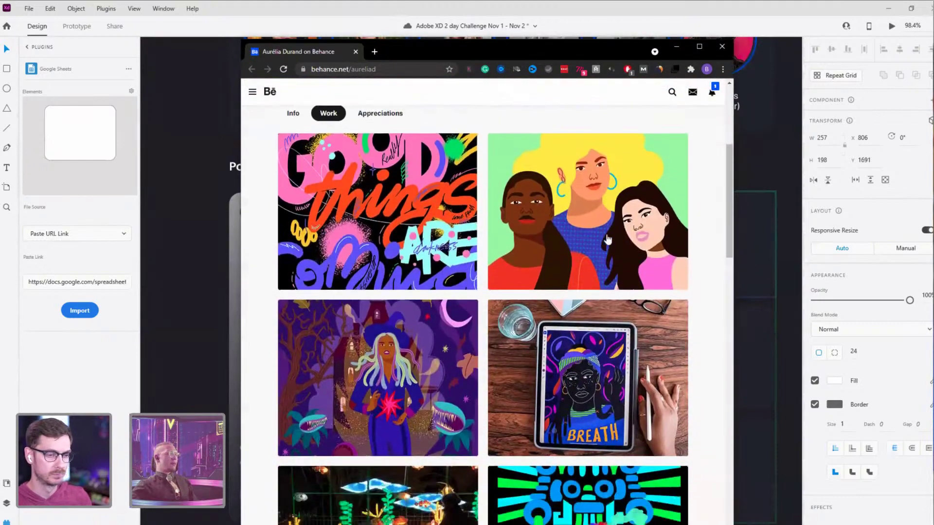
{"action": "scroll", "coordinate": [592, 329], "scroll_direction": "down", "scroll_amount": 8}
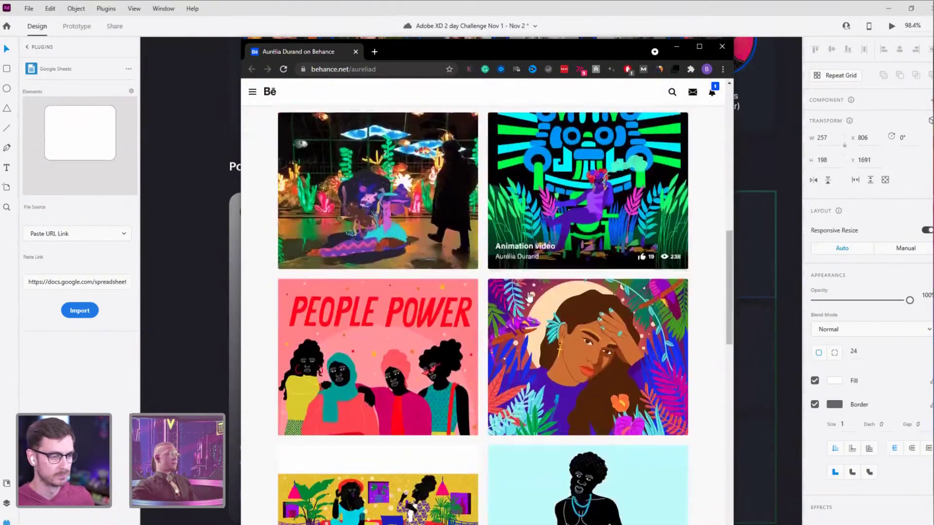
{"action": "scroll", "coordinate": [528, 298], "scroll_direction": "up", "scroll_amount": 10}
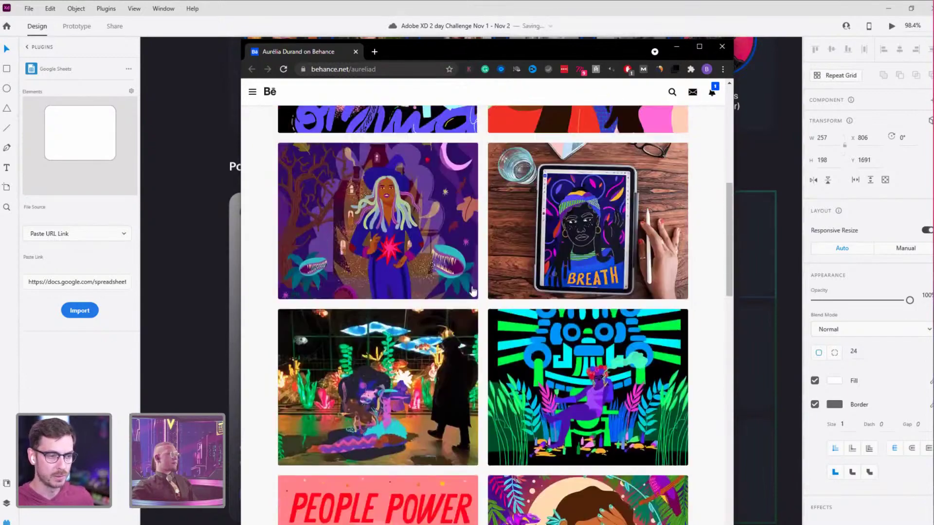
{"action": "scroll", "coordinate": [372, 334], "scroll_direction": "up", "scroll_amount": 4}
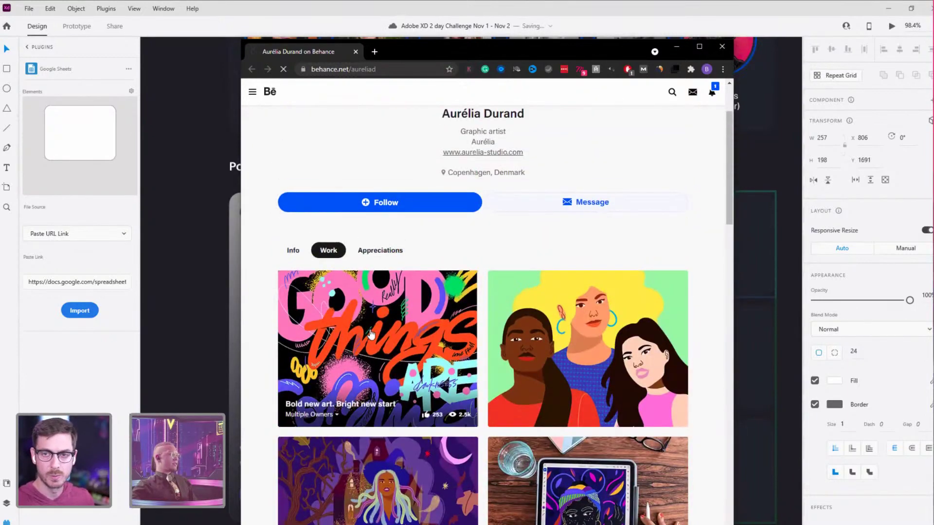
{"action": "left_click", "coordinate": [371, 332]}
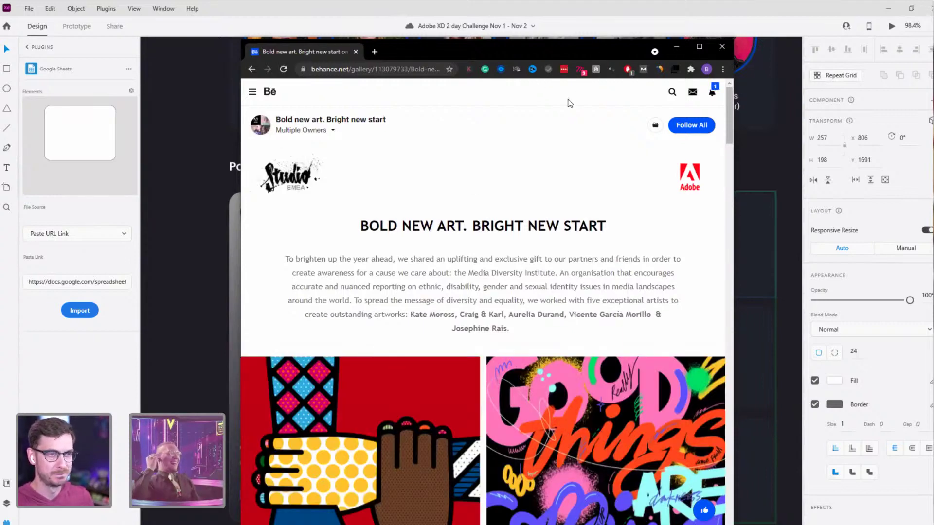
Step: Maximize the browser window and copy the colorful hand-lettered artwork beside the red hands illustration
{"action": "double_click", "coordinate": [616, 51]}
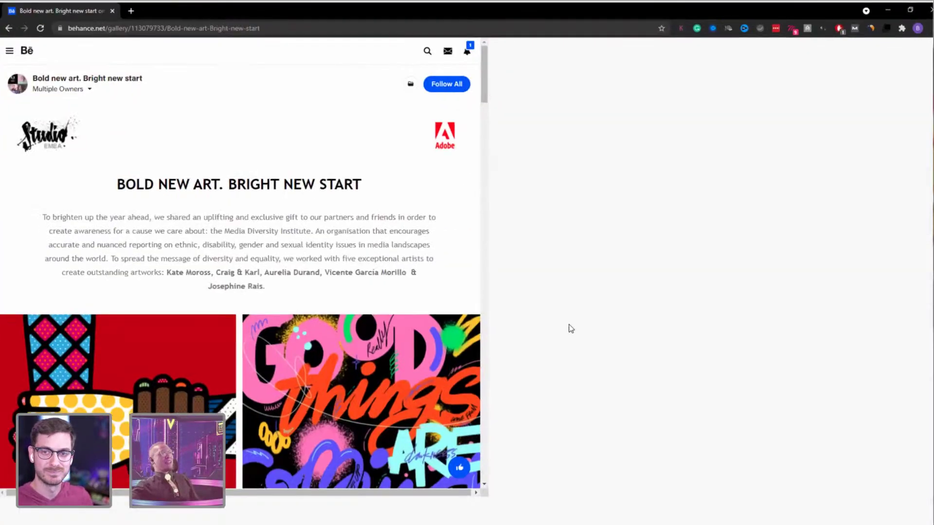
{"action": "scroll", "coordinate": [569, 320], "scroll_direction": "down", "scroll_amount": 10}
{"action": "scroll", "coordinate": [570, 319], "scroll_direction": "up", "scroll_amount": 5}
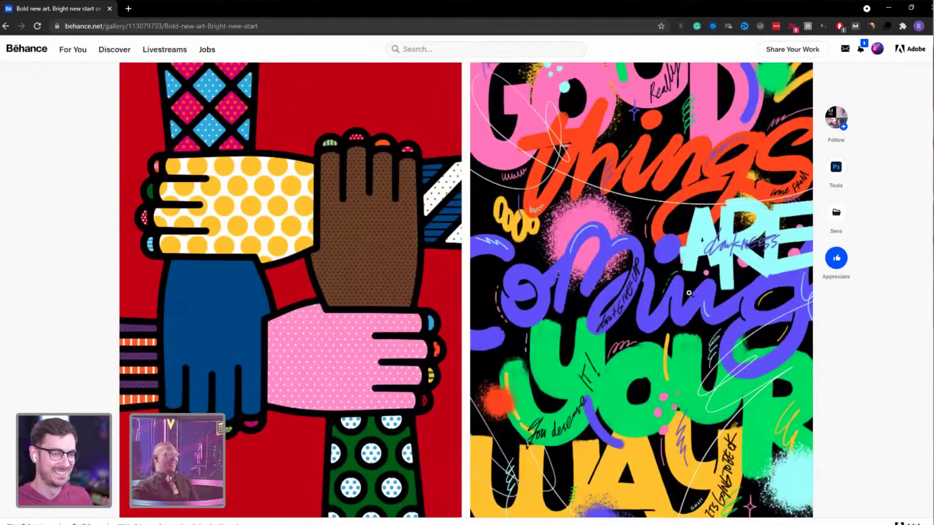
{"action": "right_click", "coordinate": [703, 296]}
{"action": "left_click", "coordinate": [721, 321]}
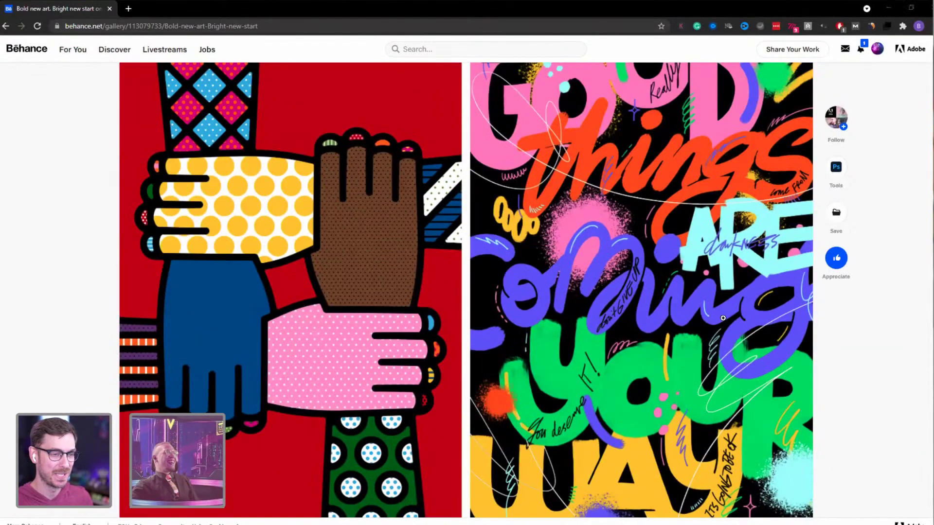
Step: Switch back to Adobe XD and paste the copied artwork into the first Popular channels card's image placeholder
{"action": "key", "text": "alt+Tab"}
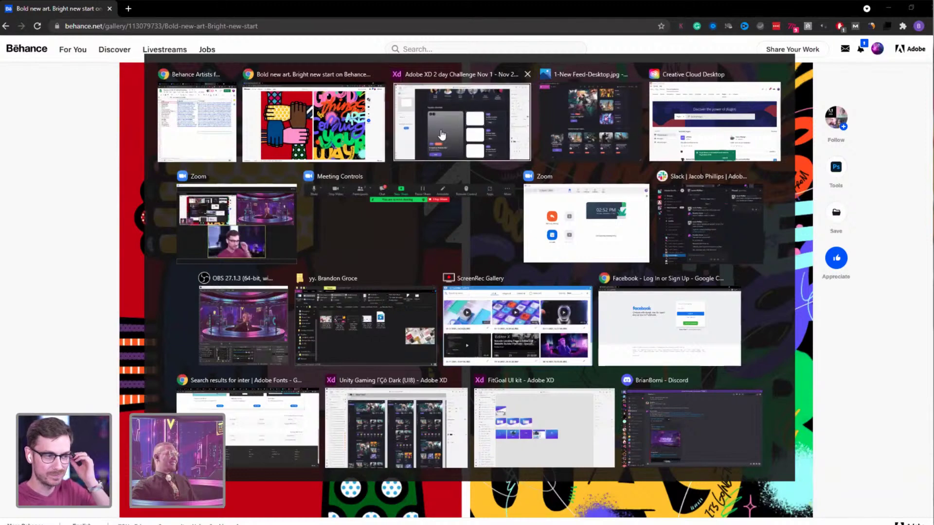
{"action": "left_click", "coordinate": [440, 129]}
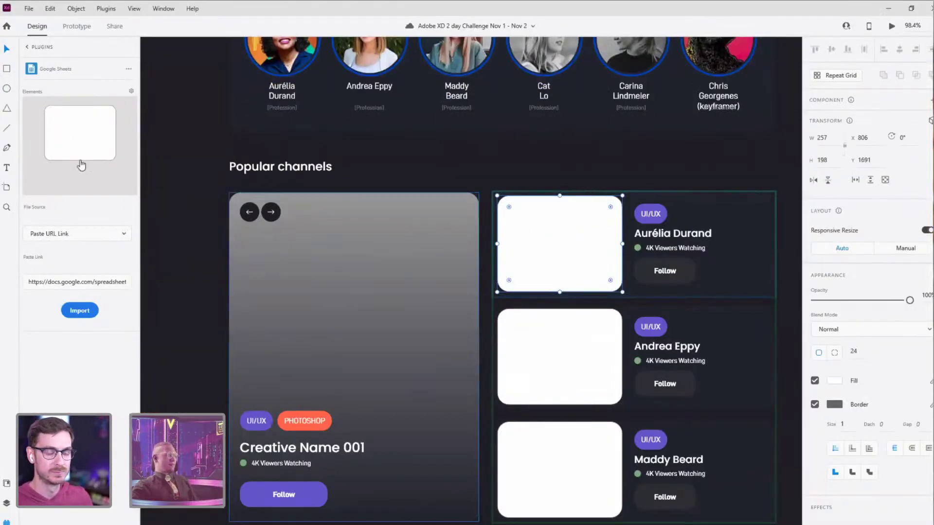
{"action": "left_click", "coordinate": [7, 503]}
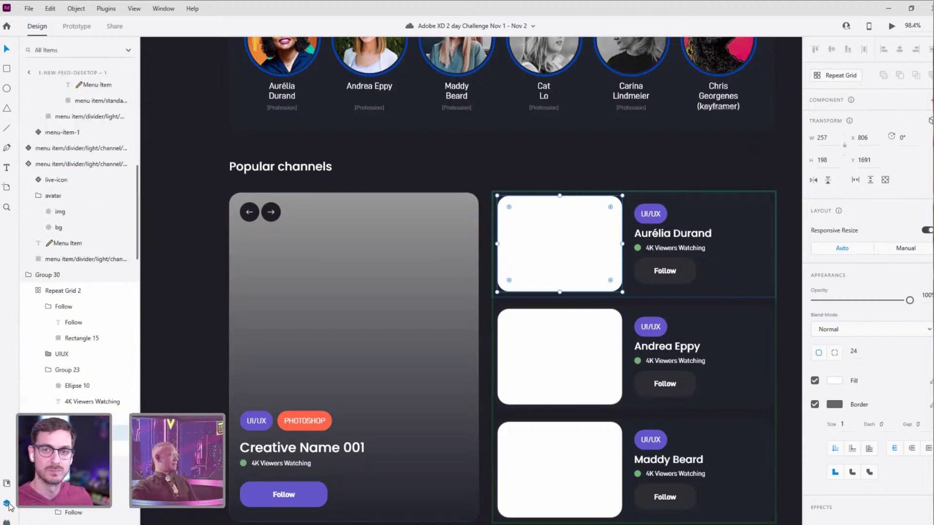
{"action": "key", "text": "ctrl+z"}
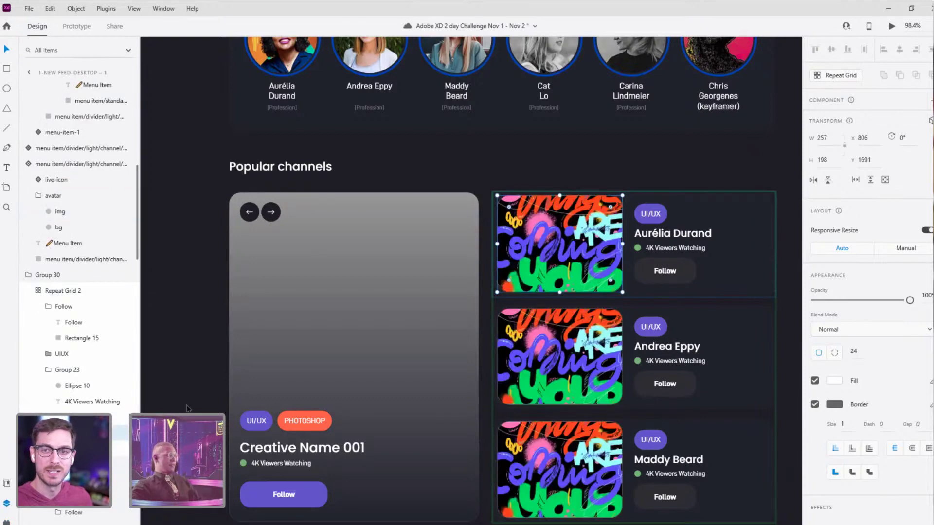
Step: With the second Popular channels card's image placeholder selected, switch to the browser and add that artist's Behance profile as a tab in the window
{"action": "left_click", "coordinate": [623, 271]}
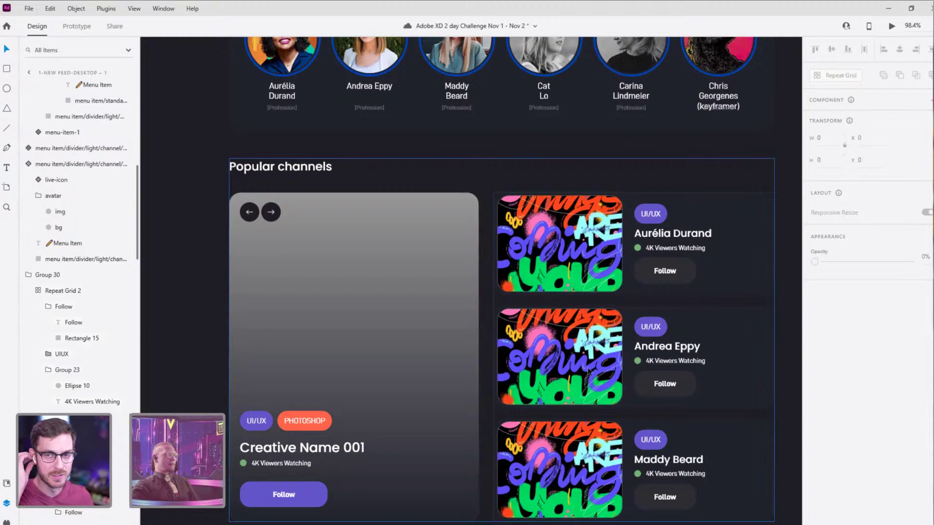
{"action": "double_click", "coordinate": [589, 371]}
{"action": "key", "text": "super+Tab"}
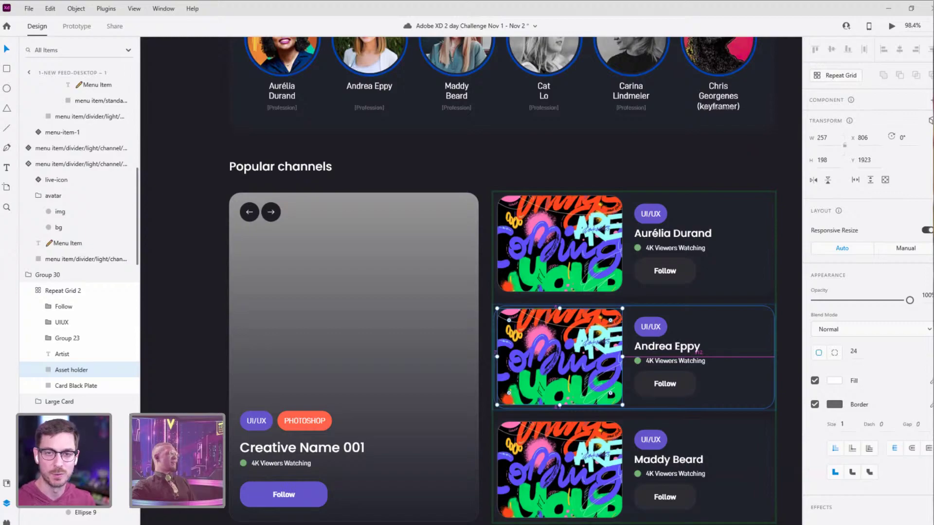
{"action": "key", "text": "alt+Tab"}
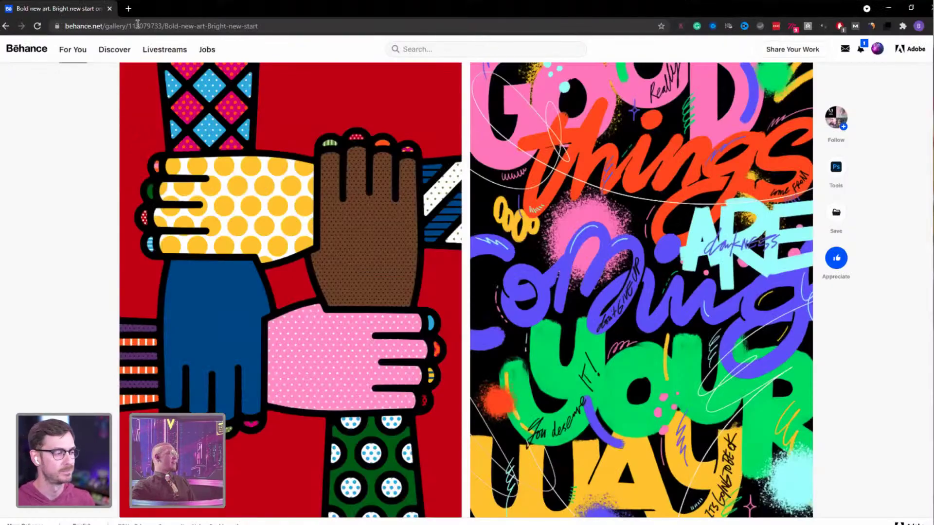
{"action": "left_click_drag", "start_coordinate": [192, 5], "coordinate": [197, 9]}
{"action": "scroll", "coordinate": [398, 294], "scroll_direction": "down", "scroll_amount": 1}
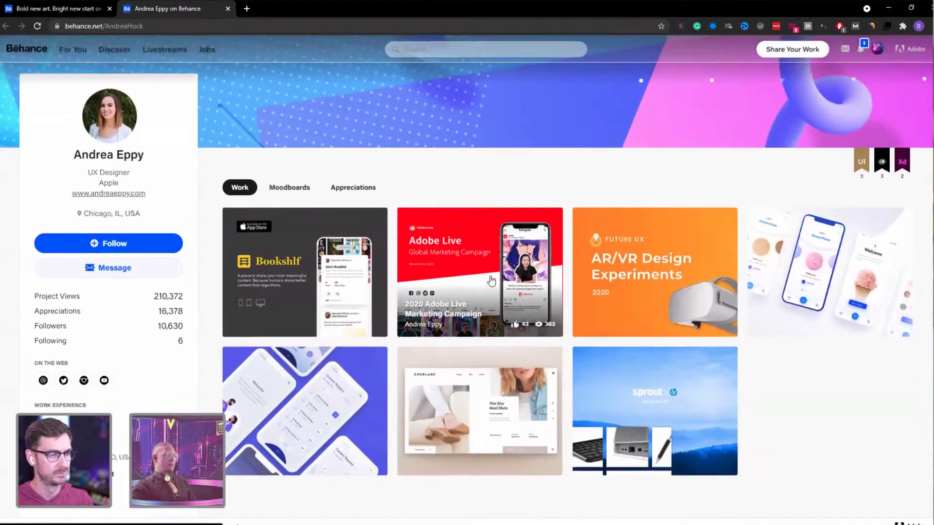
Step: Open the project The Automated Hack Series #21-25 and copy its ice cream app mockup image
{"action": "left_click", "coordinate": [827, 243]}
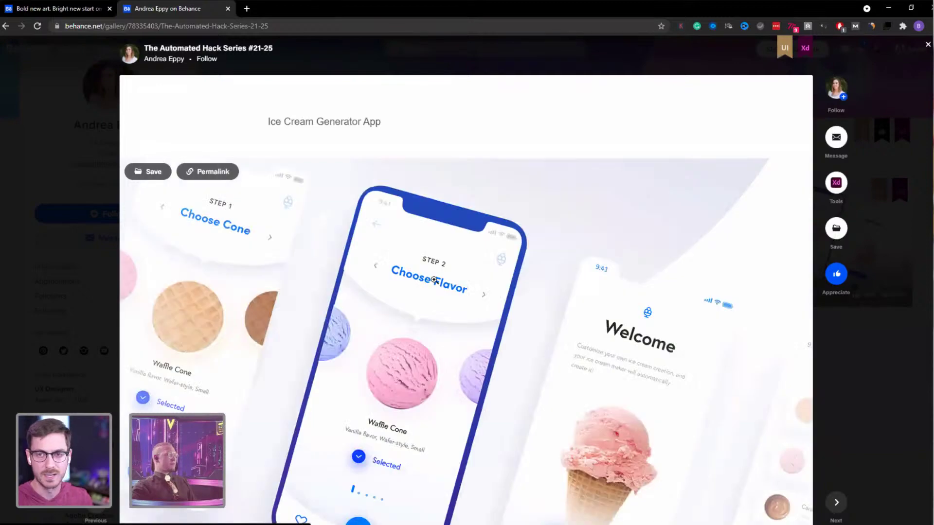
{"action": "scroll", "coordinate": [486, 273], "scroll_direction": "down", "scroll_amount": 2}
{"action": "right_click", "coordinate": [434, 281]}
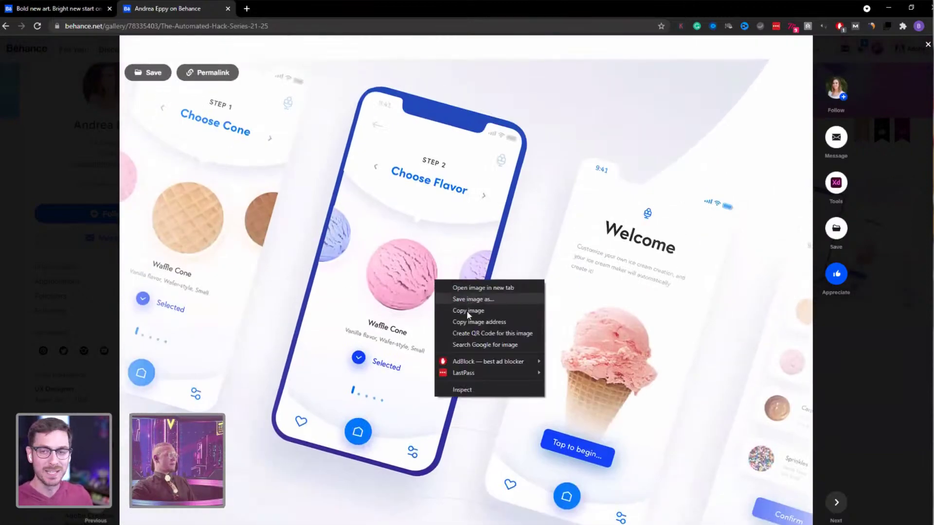
{"action": "left_click", "coordinate": [468, 311]}
Step: Switch back to Adobe XD and paste the ice cream app mockup into the second Popular channels card's image placeholder
{"action": "key", "text": "super+Tab"}
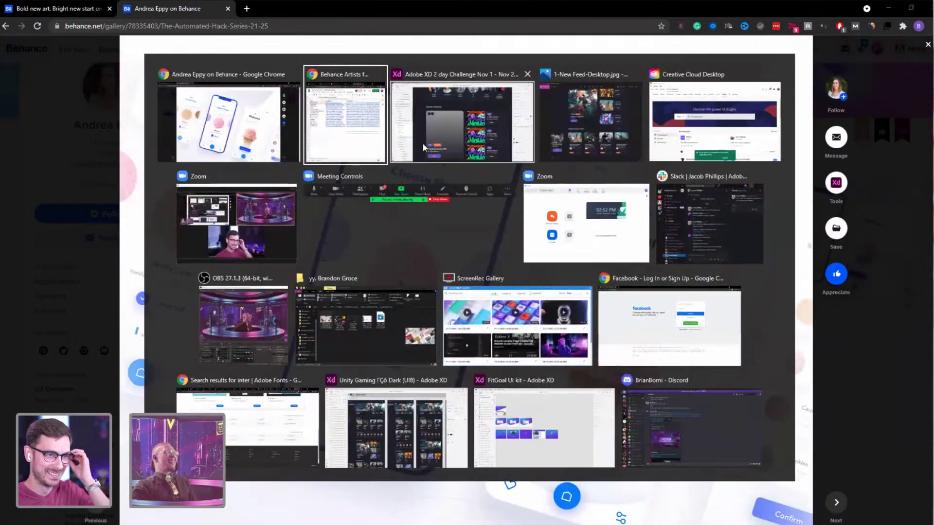
{"action": "left_click", "coordinate": [486, 141]}
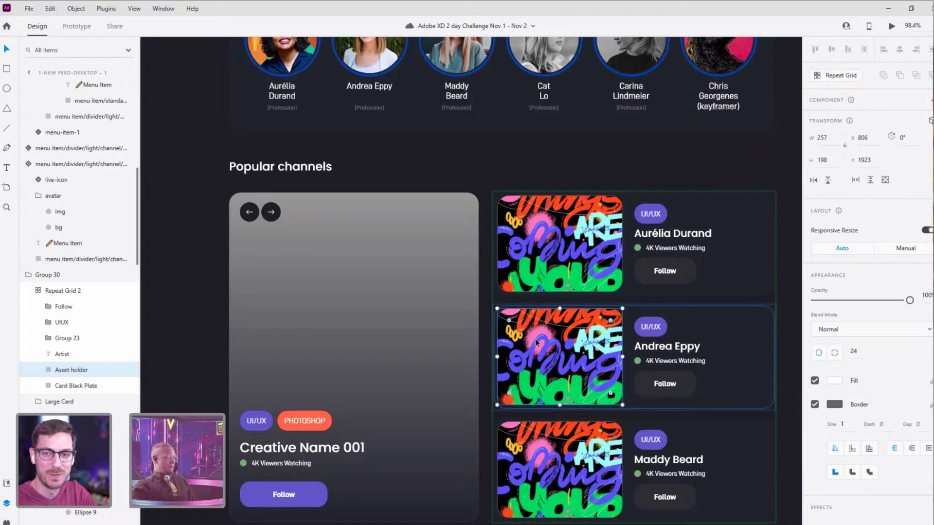
{"action": "left_click_drag", "start_coordinate": [537, 343], "coordinate": [534, 339]}
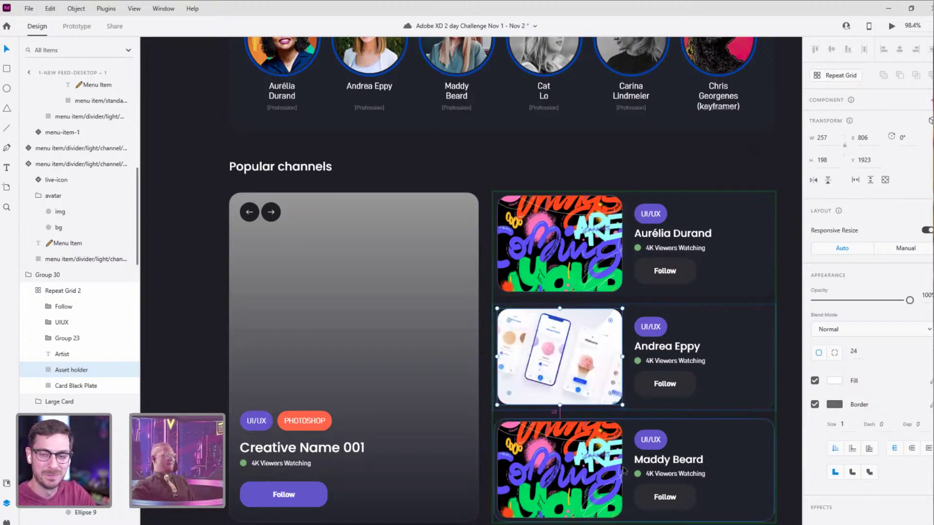
Step: For the third Popular channels card, switch to the browser, add that artist's Behance profile as a tab and open the Food Scanning App project
{"action": "key", "text": "alt+Tab"}
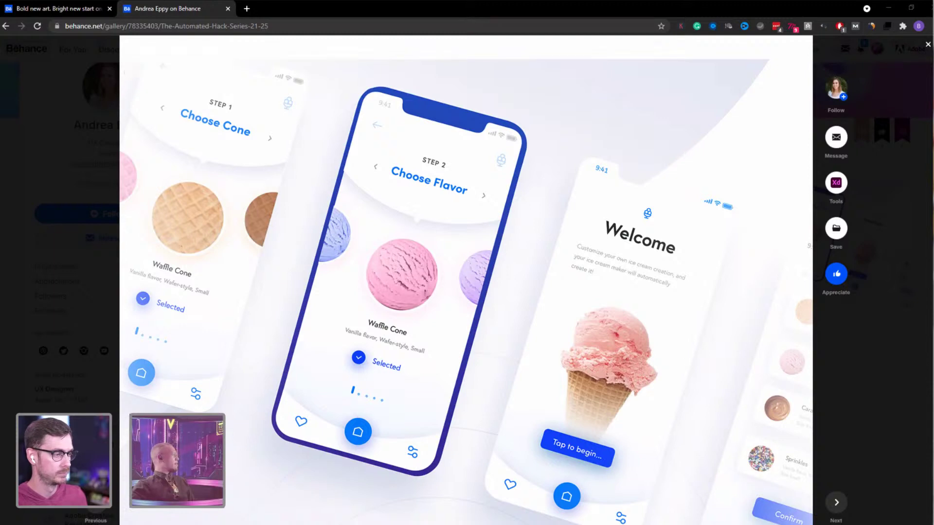
{"action": "left_click_drag", "start_coordinate": [7, 150], "coordinate": [251, 8]}
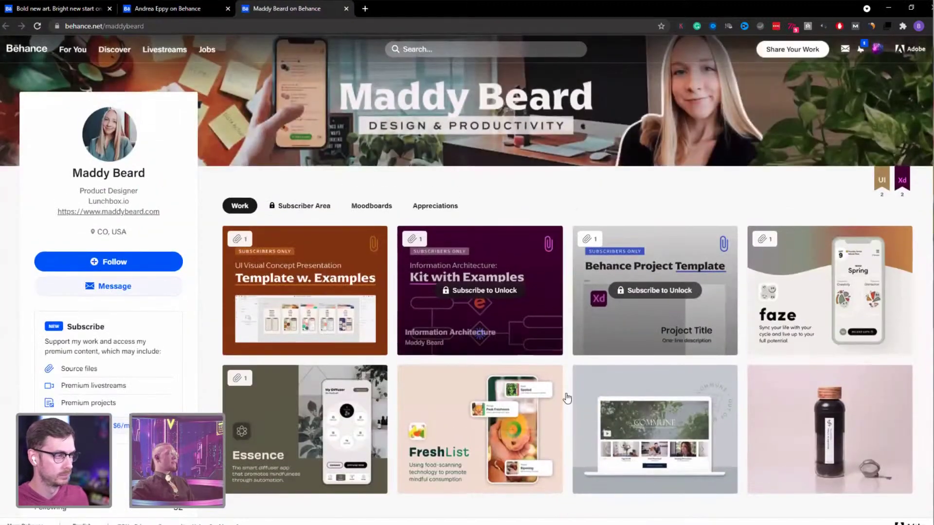
{"action": "scroll", "coordinate": [598, 292], "scroll_direction": "down", "scroll_amount": 2}
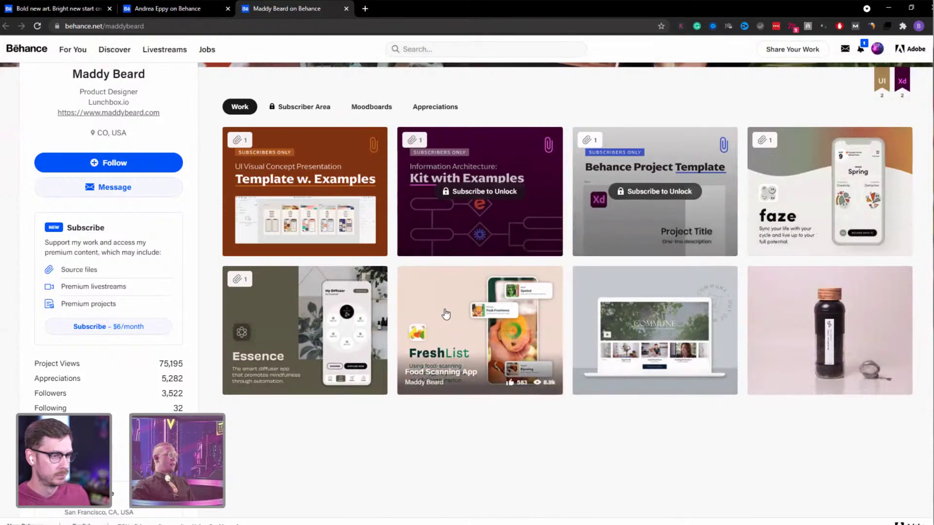
{"action": "left_click", "coordinate": [440, 312]}
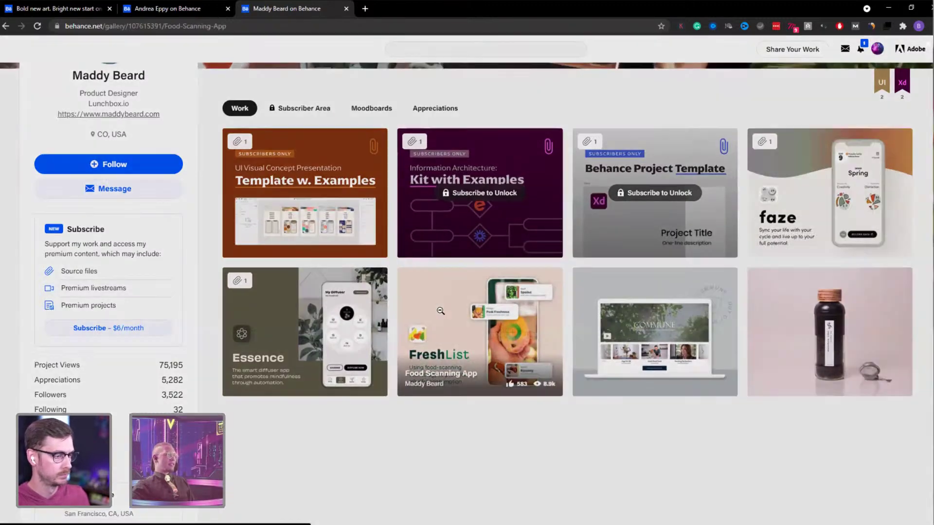
Step: Look through the Food Scanning App project for usable artwork and return to its FreshList cover image
{"action": "scroll", "coordinate": [447, 300], "scroll_direction": "down", "scroll_amount": 1}
{"action": "scroll", "coordinate": [448, 300], "scroll_direction": "up", "scroll_amount": 1}
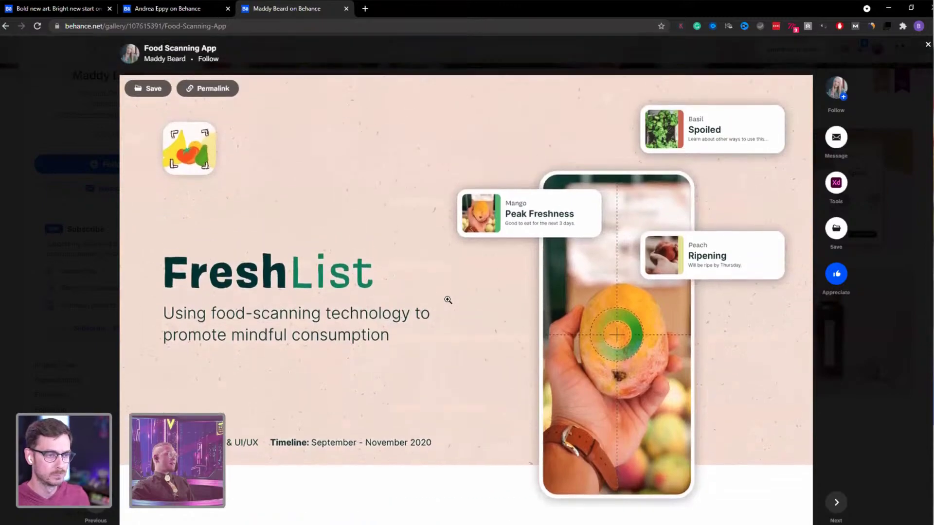
{"action": "scroll", "coordinate": [452, 296], "scroll_direction": "down", "scroll_amount": 10}
{"action": "scroll", "coordinate": [457, 294], "scroll_direction": "down", "scroll_amount": 20}
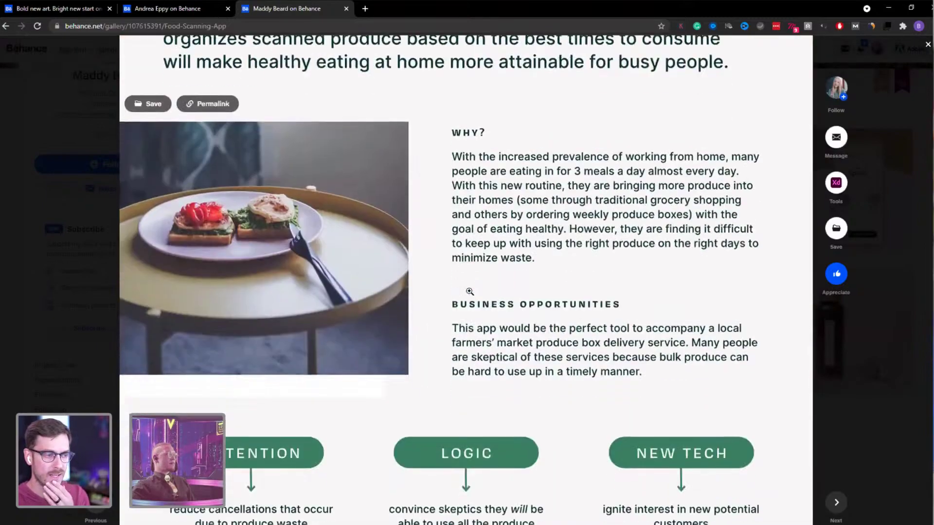
{"action": "scroll", "coordinate": [470, 287], "scroll_direction": "down", "scroll_amount": 20}
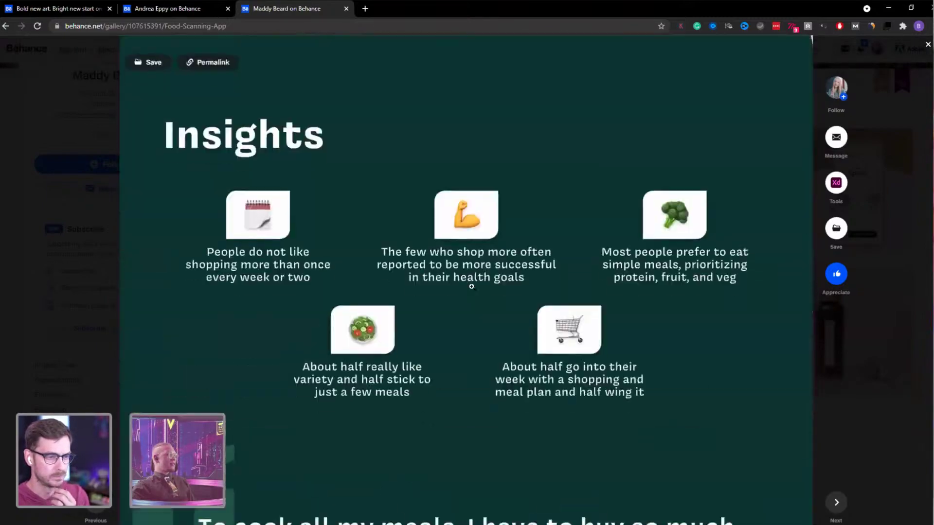
{"action": "scroll", "coordinate": [472, 289], "scroll_direction": "down", "scroll_amount": 12}
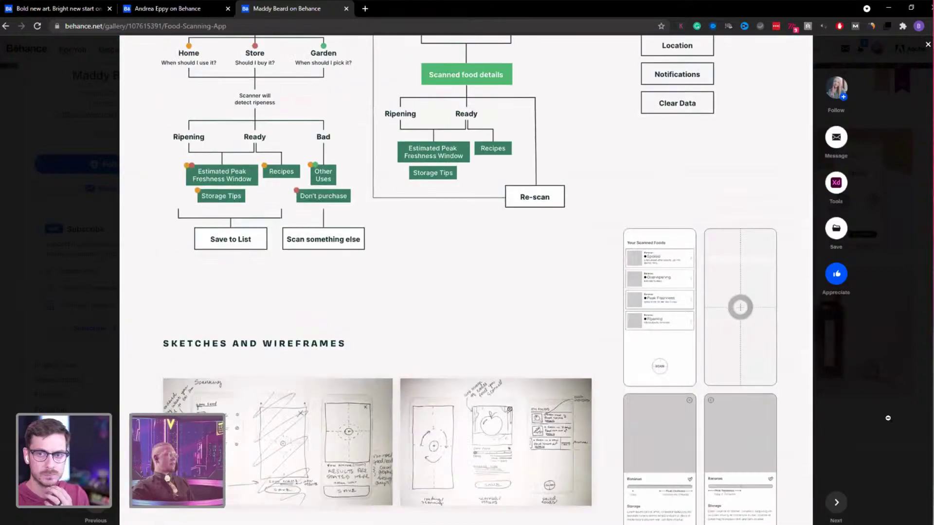
{"action": "scroll", "coordinate": [926, 164], "scroll_direction": "up", "scroll_amount": 20}
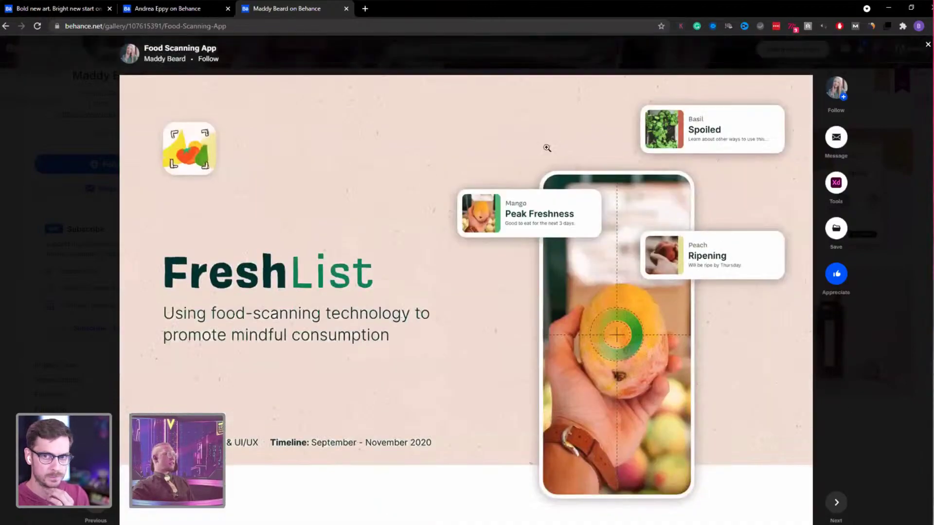
Step: Screen-capture the FreshList cover, switch back to Adobe XD and paste it into the third Popular channels card's image placeholder
{"action": "key", "text": "super+shift+s"}
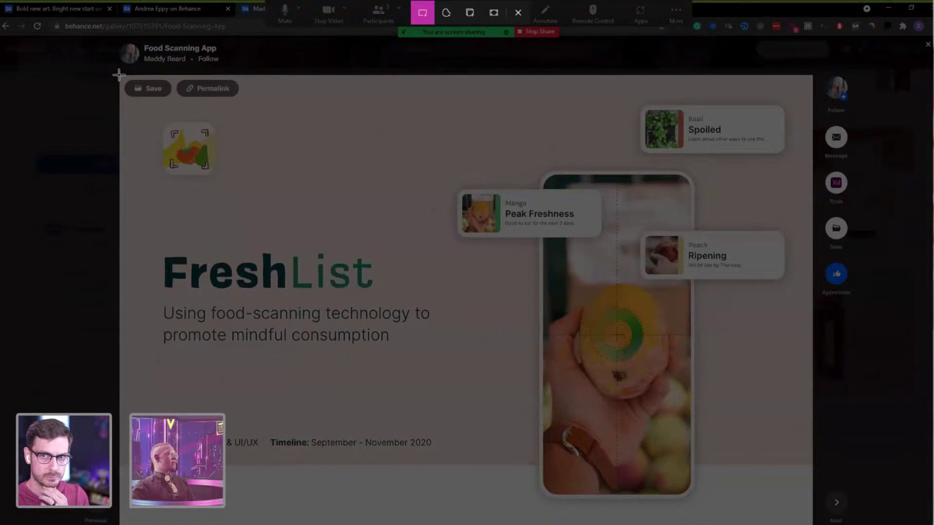
{"action": "left_click_drag", "start_coordinate": [119, 75], "coordinate": [811, 515]}
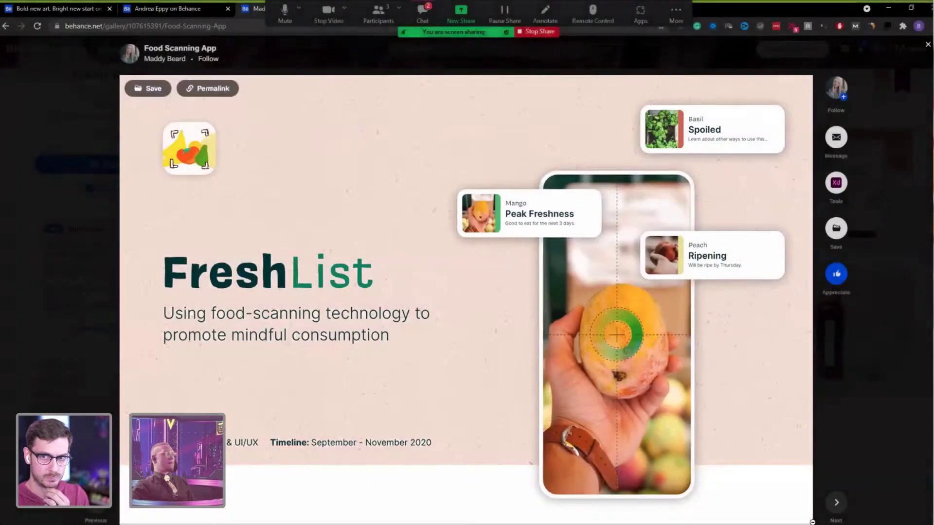
{"action": "key", "text": "super+Tab"}
{"action": "left_click", "coordinate": [417, 118]}
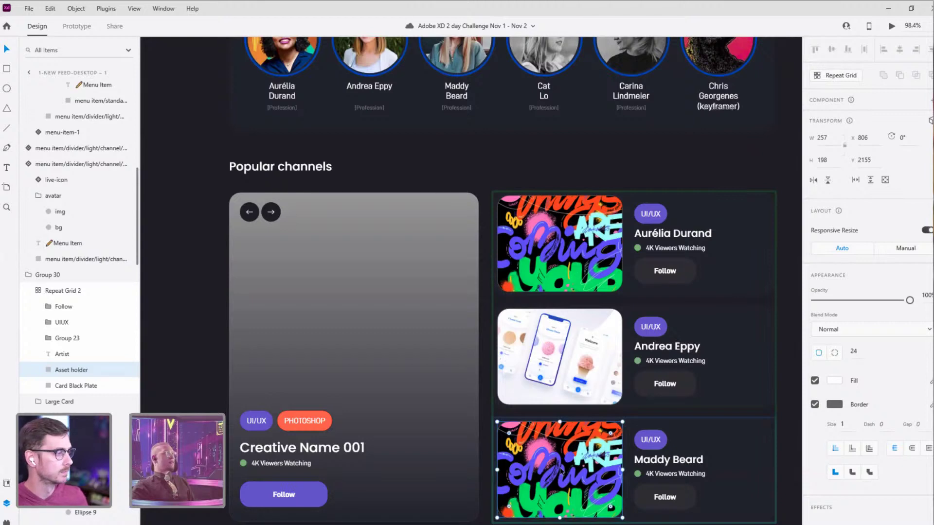
{"action": "key", "text": "ctrl+v"}
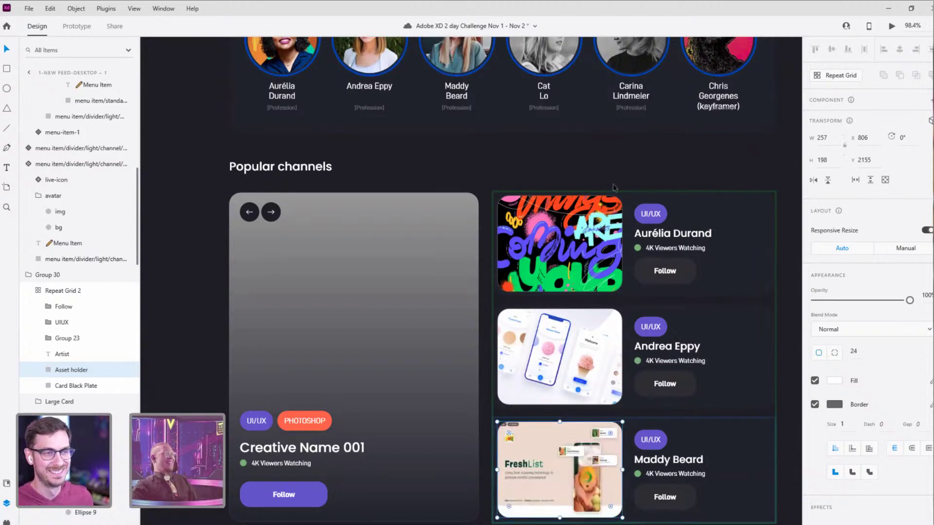
Step: Enlarge the FreshList image inside the third card's placeholder and shift it to crop out the captured edges
{"action": "double_click", "coordinate": [558, 468]}
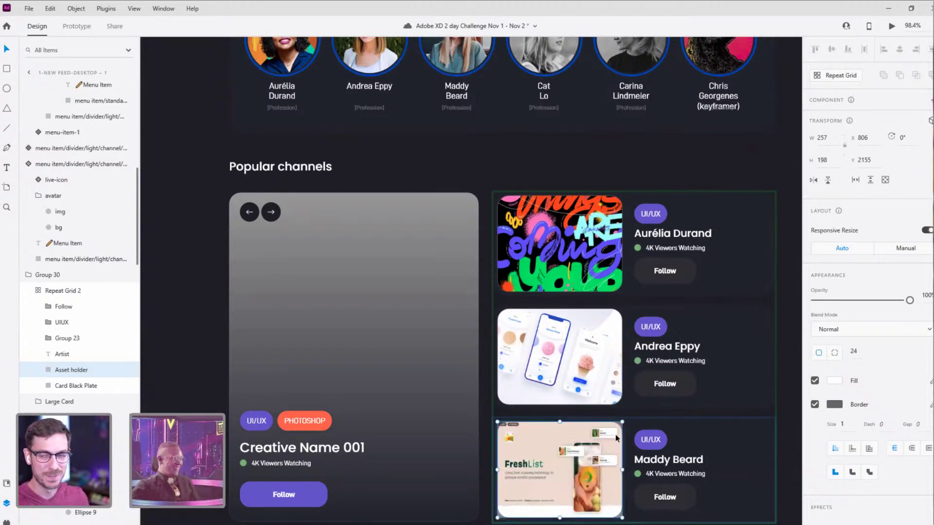
{"action": "left_click_drag", "start_coordinate": [624, 422], "coordinate": [643, 414]}
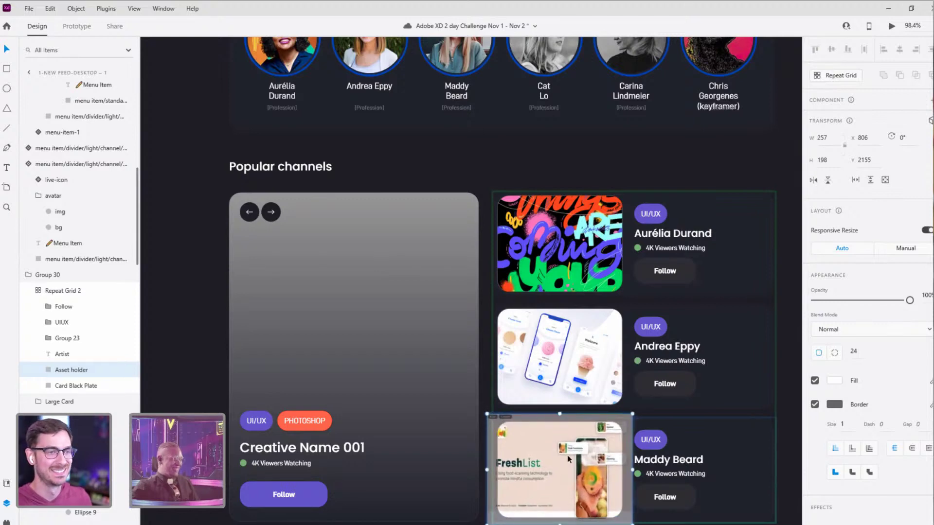
{"action": "left_click_drag", "start_coordinate": [568, 455], "coordinate": [576, 455]}
{"action": "left_click", "coordinate": [695, 398]}
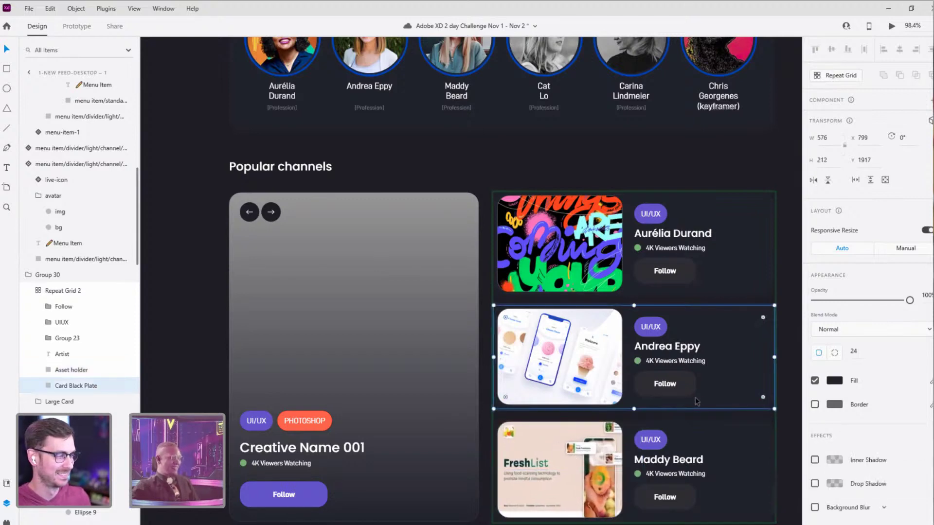
Step: Check the Popular channels section at a smaller zoom, switch to the browser and search Behance for an artist by first name
{"action": "scroll", "coordinate": [707, 388], "scroll_direction": "down", "scroll_amount": 5}
{"action": "left_click", "coordinate": [656, 328]}
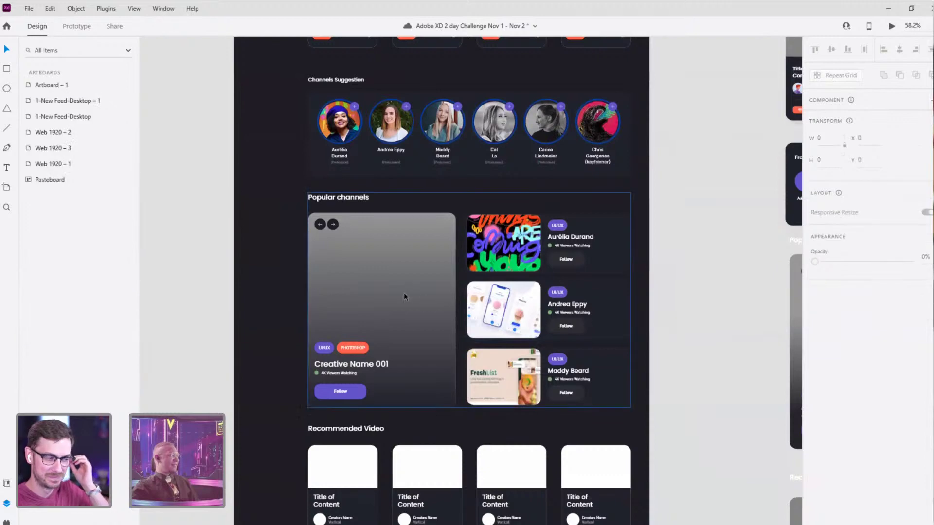
{"action": "key", "text": "alt+Tab"}
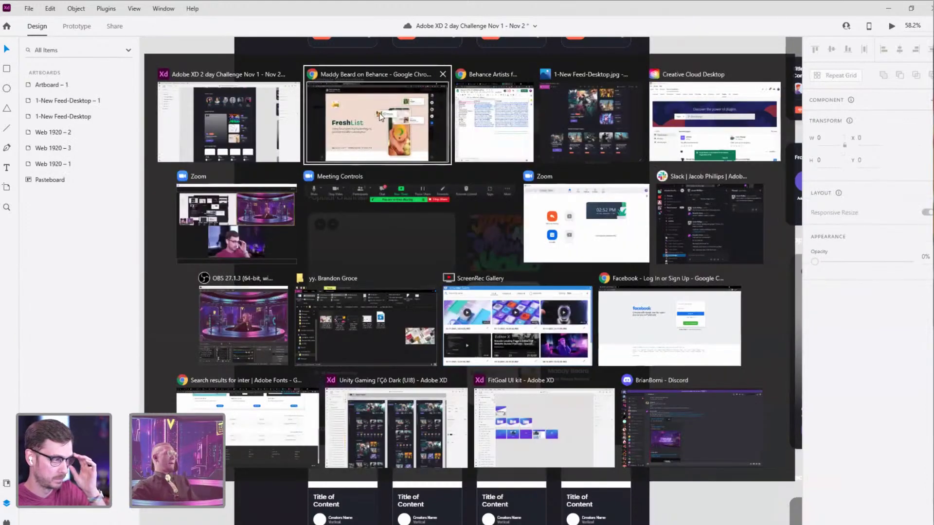
{"action": "left_click", "coordinate": [50, 126]}
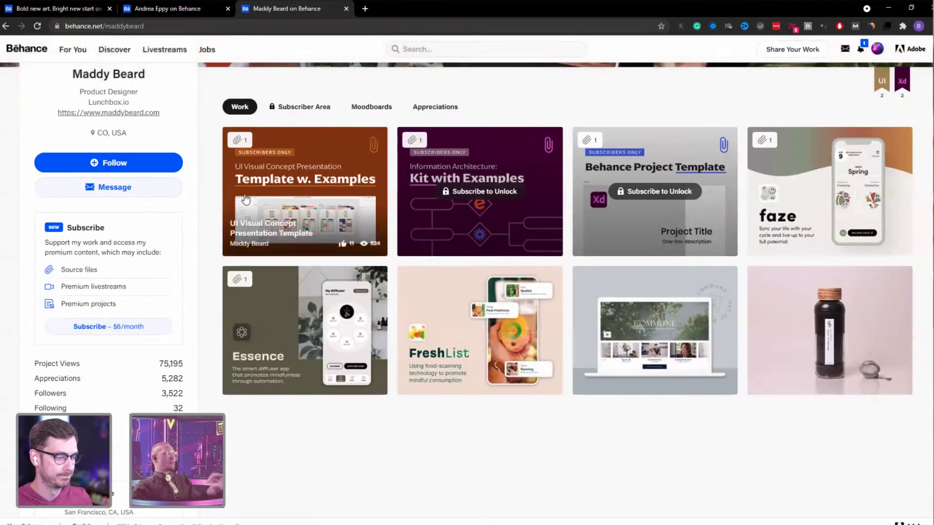
{"action": "scroll", "coordinate": [245, 199], "scroll_direction": "up", "scroll_amount": 2}
{"action": "left_click", "coordinate": [418, 50]}
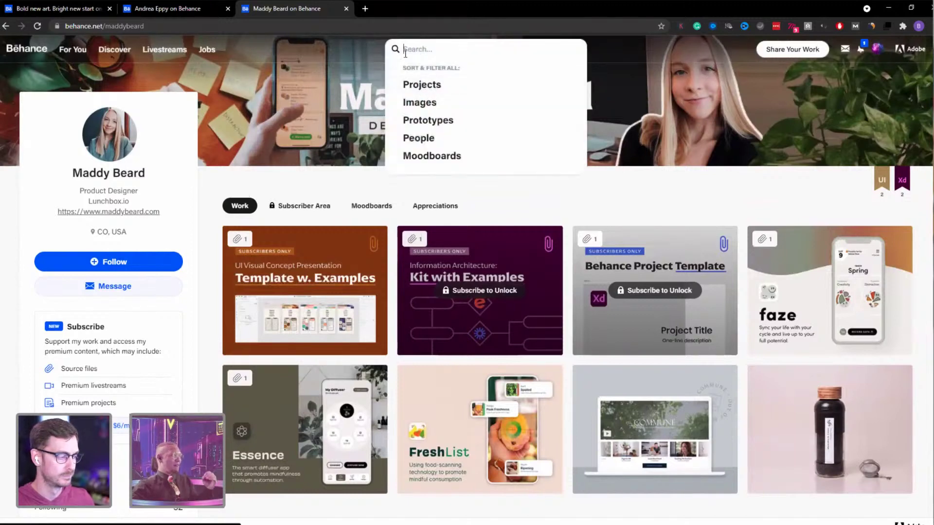
{"action": "type", "text": "igor"}
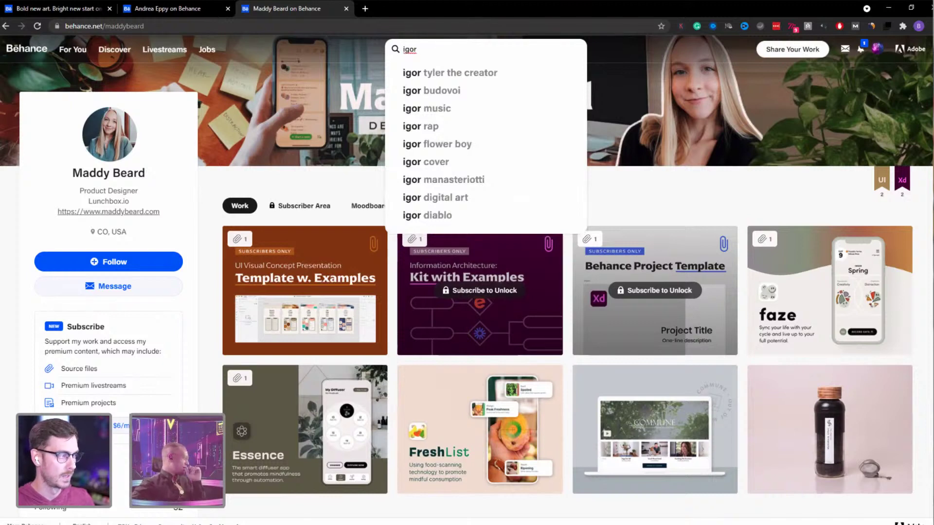
{"action": "key", "text": "alt+Tab"}
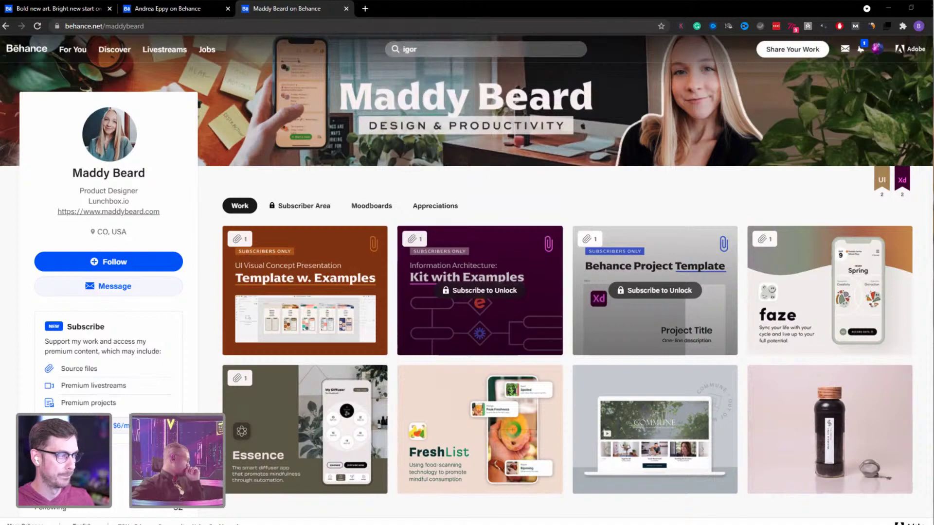
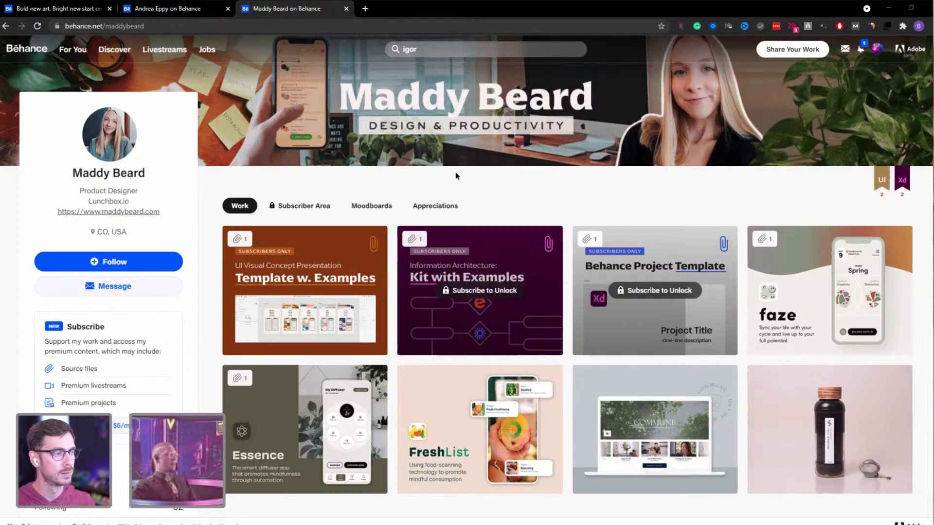
Step: Add the bear illustrator's Behance profile as the second tab, browse its illustrations for the large Popular channels card, and switch back to Adobe XD
{"action": "key", "text": "ctrl+shift+t"}
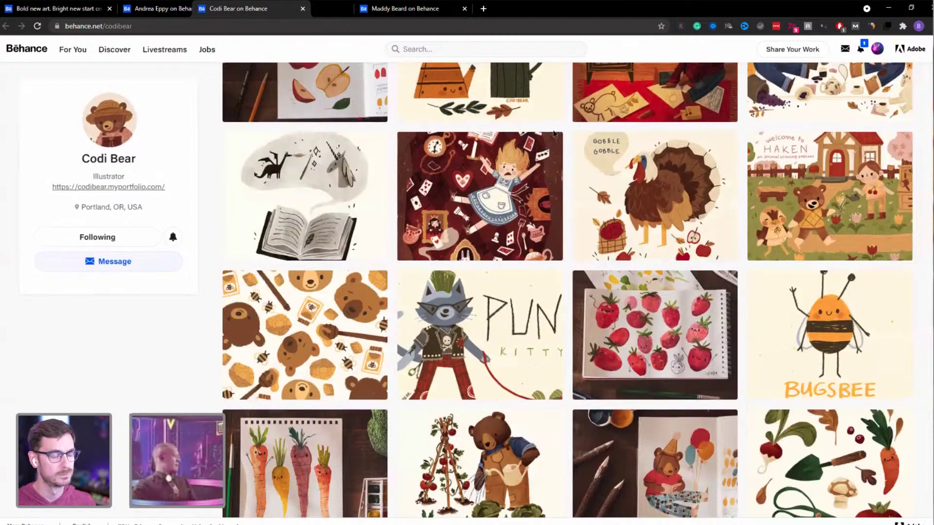
{"action": "key", "text": "ctrl+shift+Page_Up"}
{"action": "scroll", "coordinate": [427, 313], "scroll_direction": "down", "scroll_amount": 1}
{"action": "scroll", "coordinate": [427, 314], "scroll_direction": "down", "scroll_amount": 2}
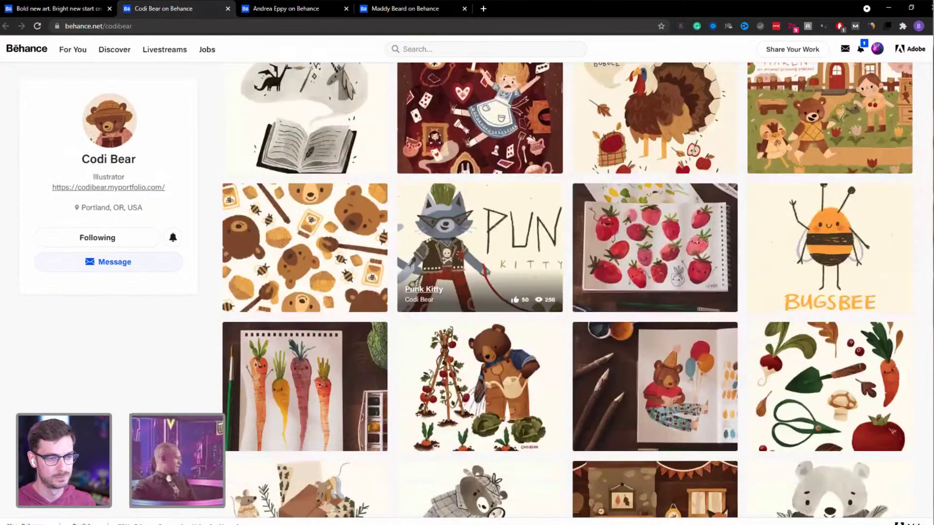
{"action": "key", "text": "alt+Tab"}
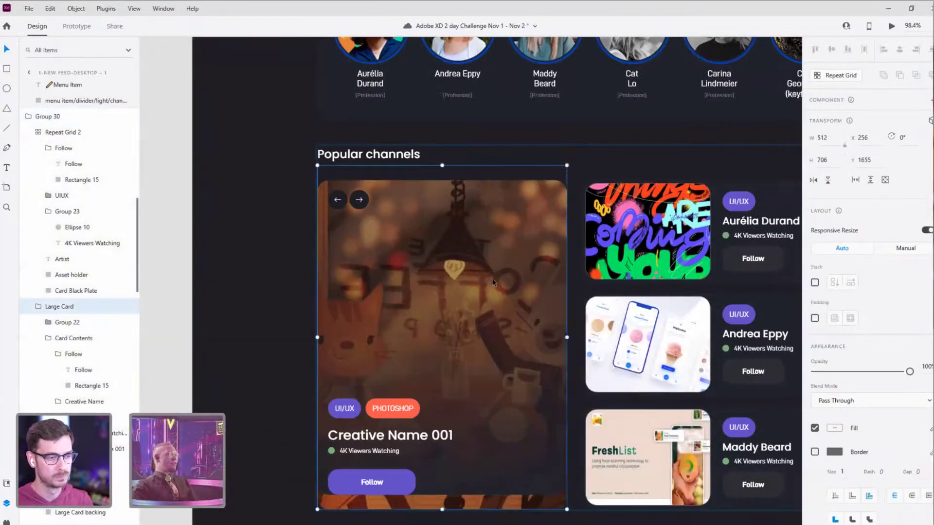
Step: Adjust the dark gradient overlay on the large Popular channels card to cover the artwork's bottom edge
{"action": "double_click", "coordinate": [492, 278]}
{"action": "left_click_drag", "start_coordinate": [494, 277], "coordinate": [495, 292]}
{"action": "key", "text": "Escape"}
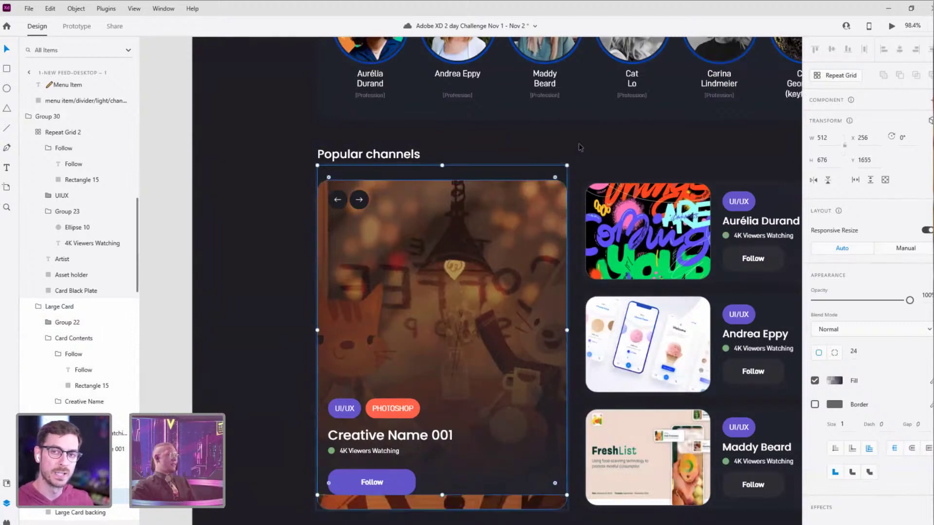
{"action": "key", "text": "Escape"}
{"action": "left_click", "coordinate": [504, 260]}
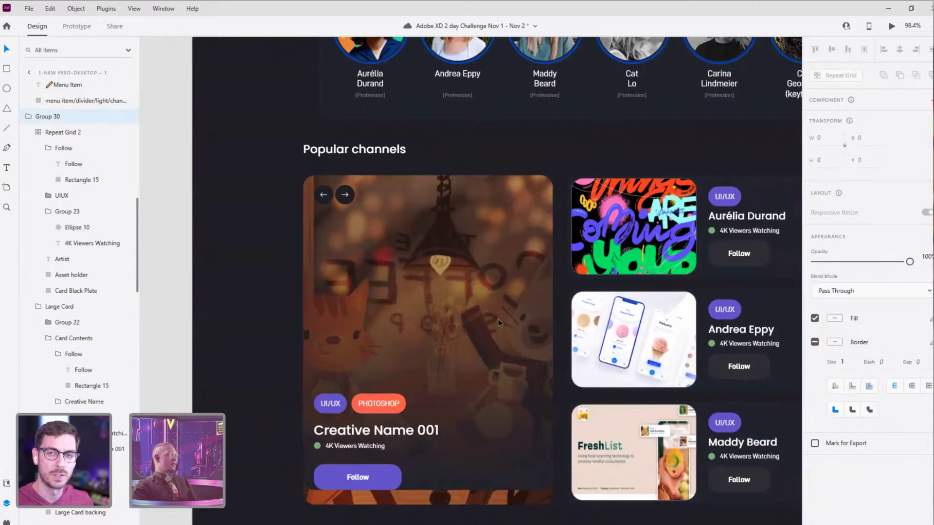
{"action": "double_click", "coordinate": [498, 319]}
{"action": "double_click", "coordinate": [512, 300]}
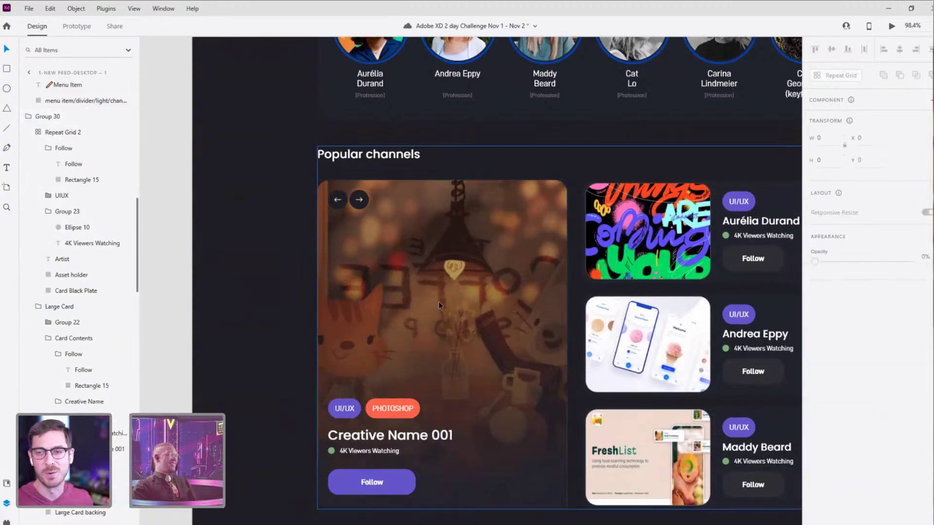
Step: Apply the colourful lettering artwork from the first small Popular channels card to the featured banner's first thumbnail
{"action": "scroll", "coordinate": [438, 301], "scroll_direction": "down", "scroll_amount": 1}
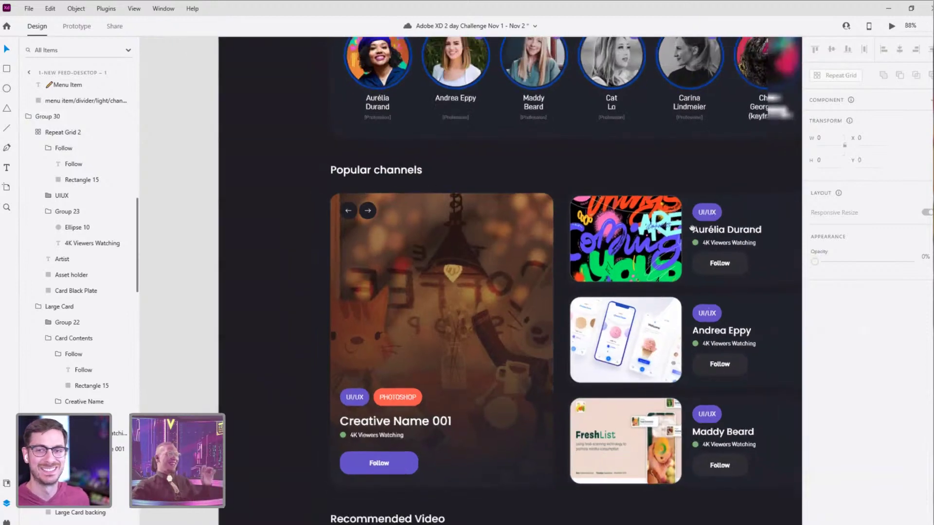
{"action": "scroll", "coordinate": [684, 283], "scroll_direction": "down", "scroll_amount": 2}
{"action": "scroll", "coordinate": [681, 319], "scroll_direction": "down", "scroll_amount": 3}
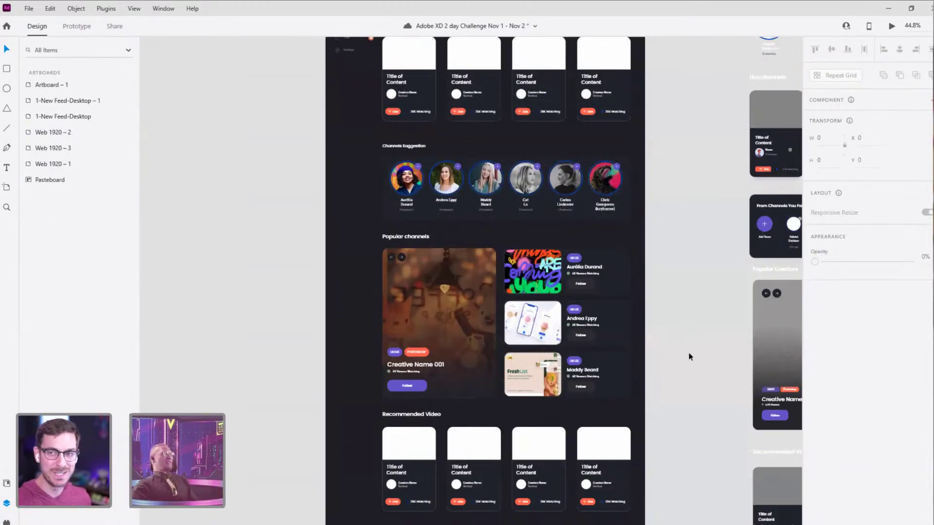
{"action": "scroll", "coordinate": [680, 254], "scroll_direction": "up", "scroll_amount": 4}
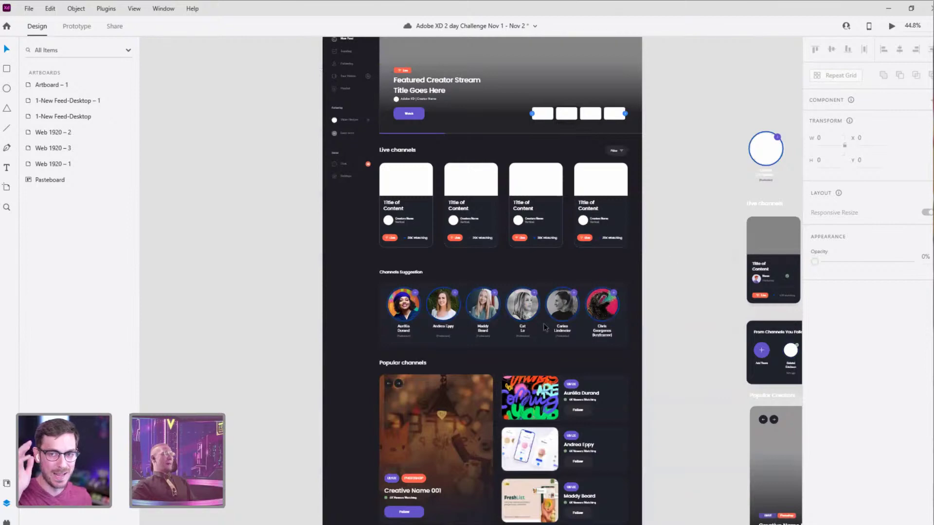
{"action": "scroll", "coordinate": [544, 323], "scroll_direction": "up", "scroll_amount": 2}
{"action": "scroll", "coordinate": [624, 184], "scroll_direction": "down", "scroll_amount": 4}
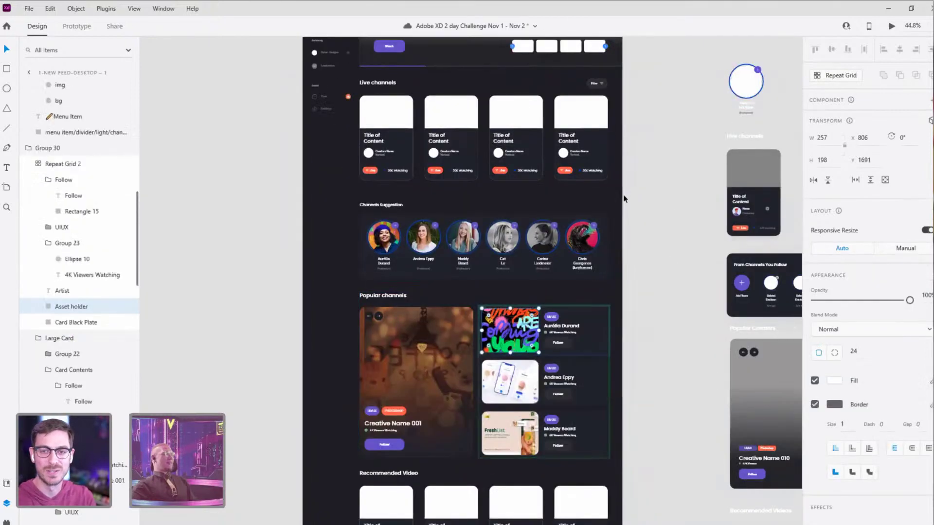
{"action": "scroll", "coordinate": [635, 255], "scroll_direction": "up", "scroll_amount": 5}
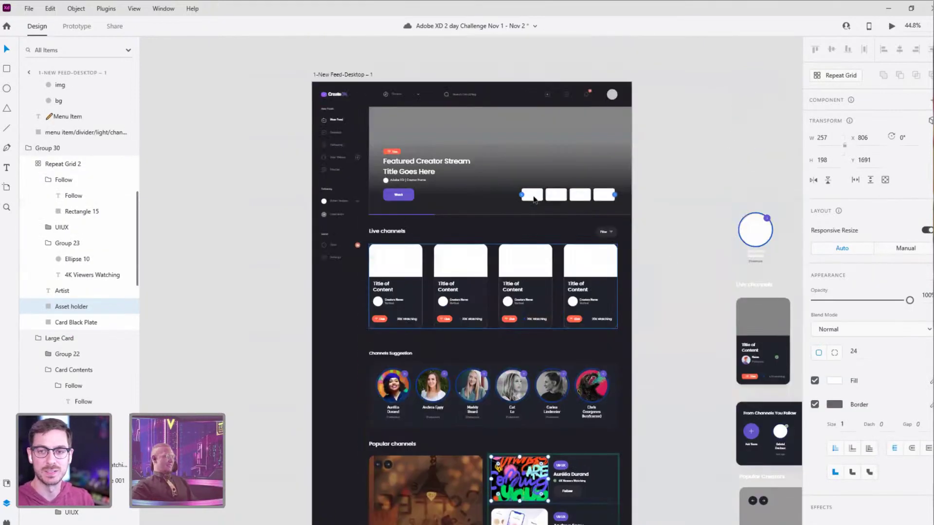
{"action": "double_click", "coordinate": [533, 200]}
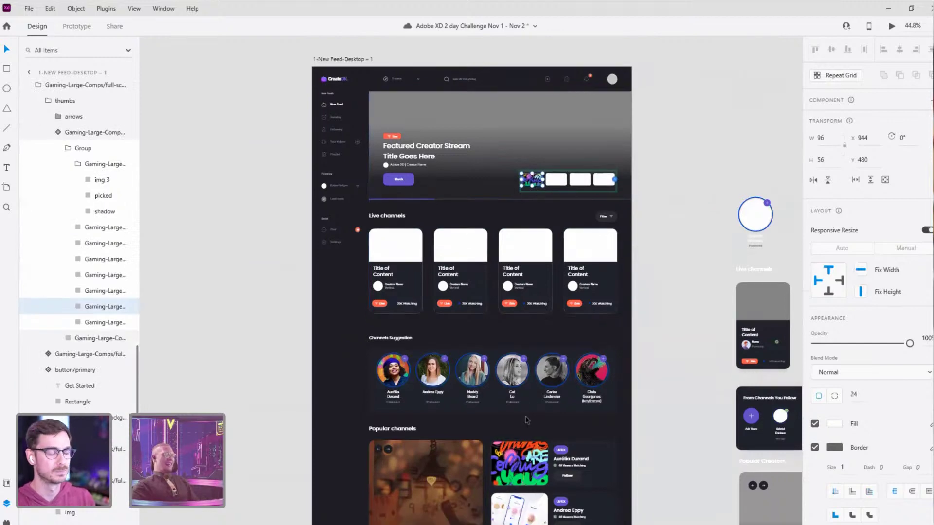
Step: Apply the phone mockup artwork from the second small Popular channels card to the featured banner's second thumbnail
{"action": "scroll", "coordinate": [526, 420], "scroll_direction": "down", "scroll_amount": 4}
{"action": "left_click", "coordinate": [516, 427]}
{"action": "scroll", "coordinate": [546, 235], "scroll_direction": "up", "scroll_amount": 5}
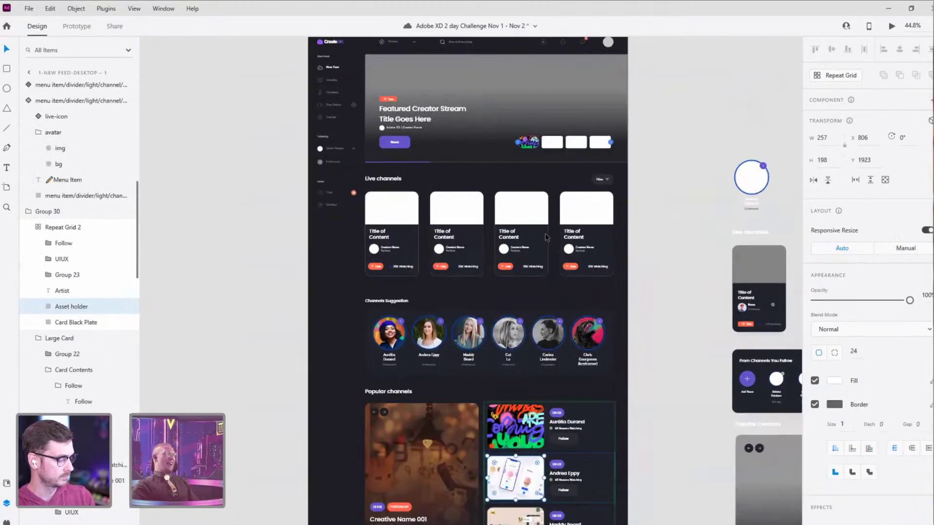
{"action": "left_click", "coordinate": [670, 326]}
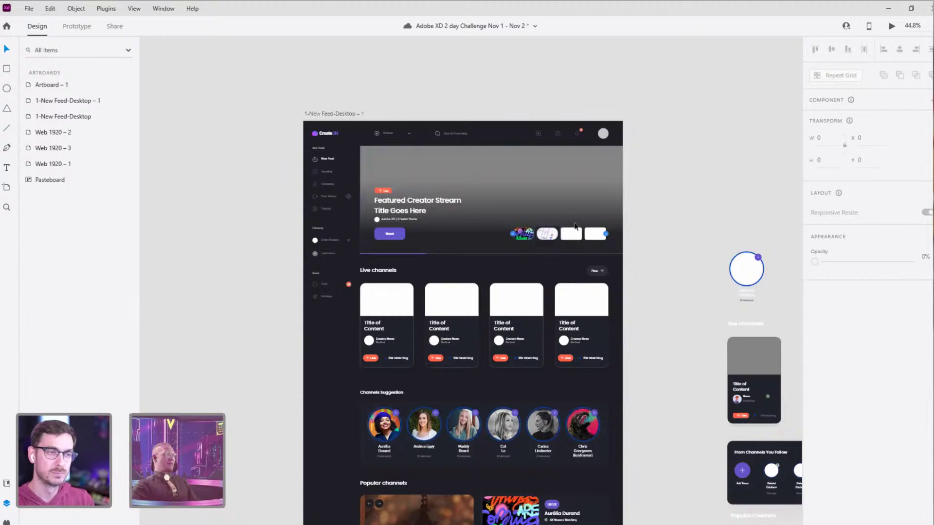
Step: Set the corner radius of the featured banner's second thumbnail to 8
{"action": "scroll", "coordinate": [574, 225], "scroll_direction": "down", "scroll_amount": 3}
{"action": "scroll", "coordinate": [565, 148], "scroll_direction": "up", "scroll_amount": 6}
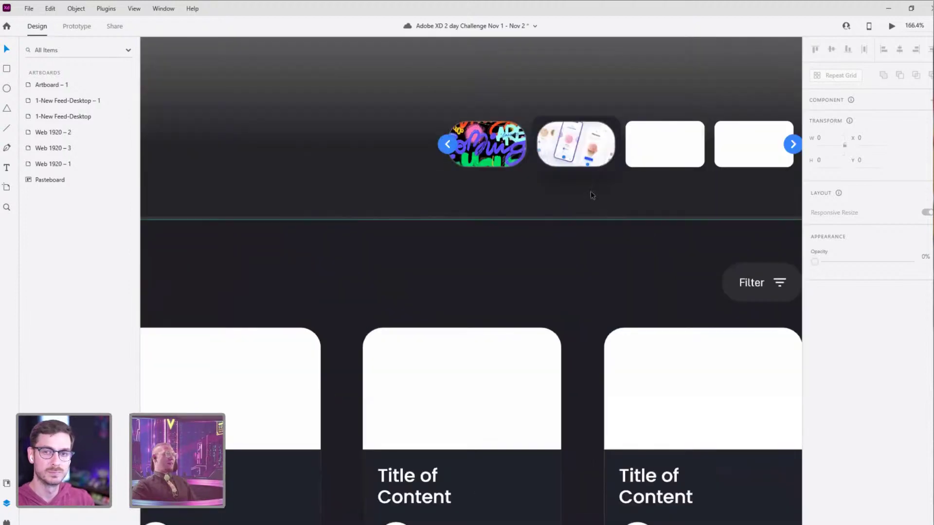
{"action": "left_click", "coordinate": [557, 145], "text": "ctrl"}
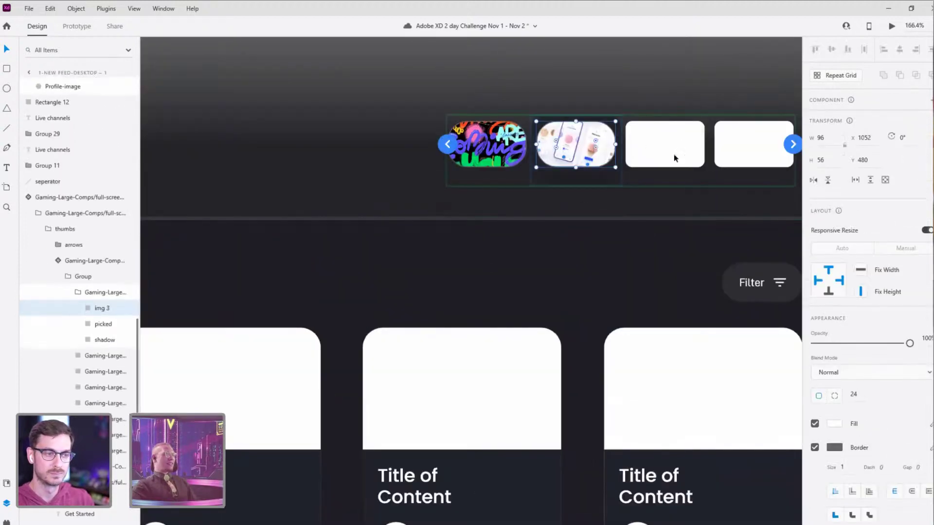
{"action": "left_click_drag", "start_coordinate": [595, 143], "coordinate": [609, 130]}
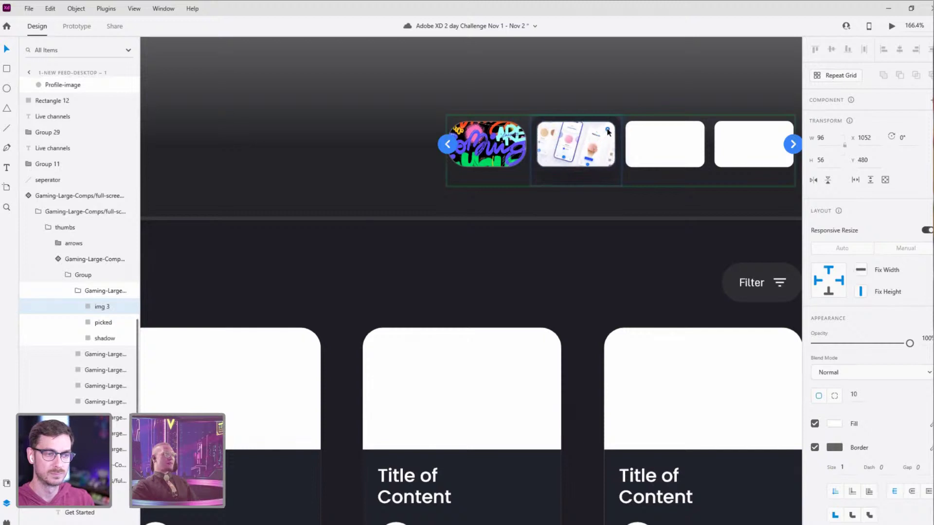
{"action": "left_click", "coordinate": [865, 394]}
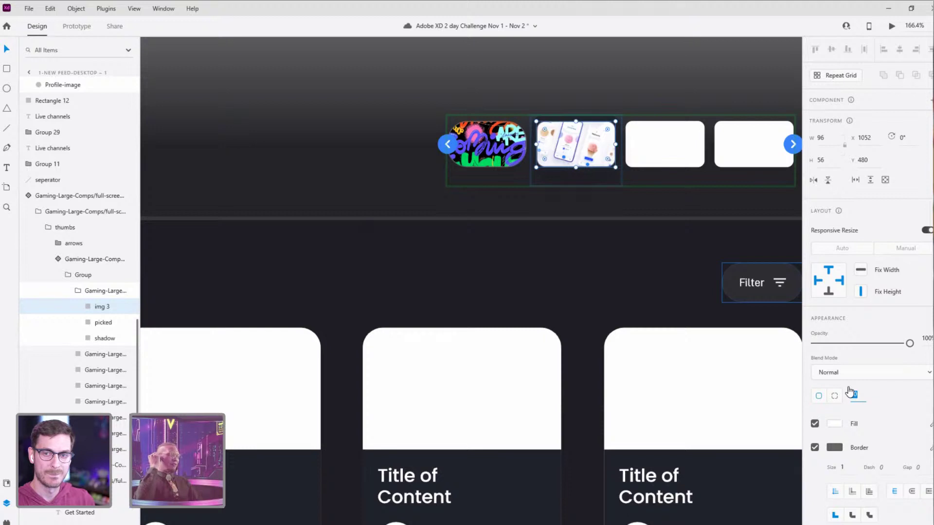
{"action": "type", "text": "24"}
{"action": "key", "text": "Return"}
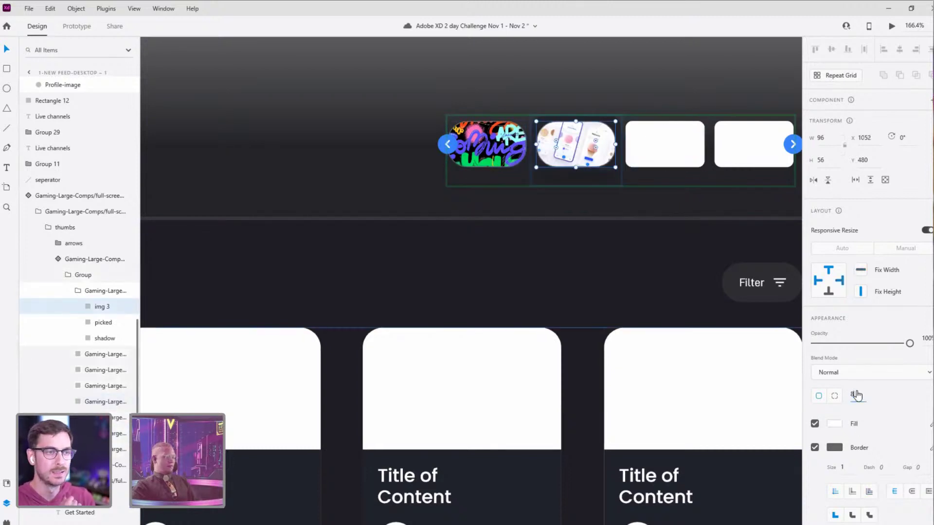
{"action": "key", "text": "Return"}
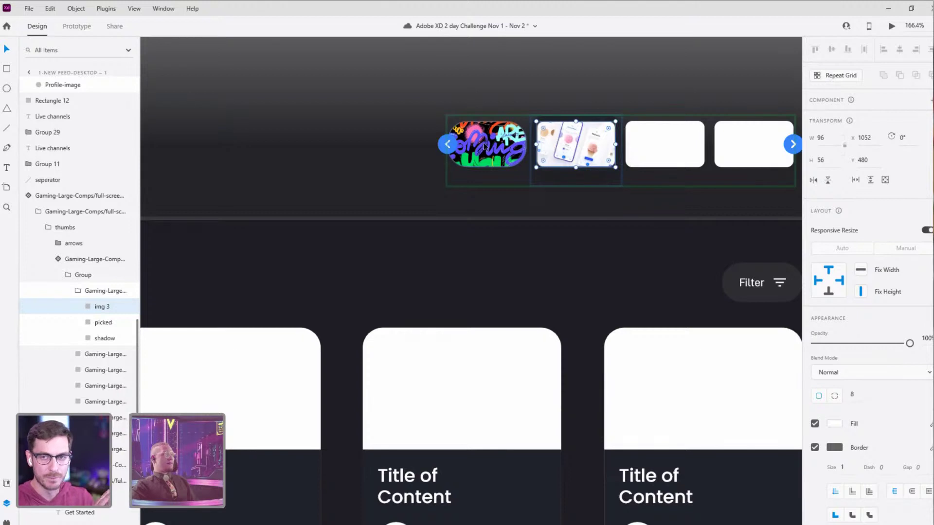
Step: Set the corner radius of the banner's lettering thumbnail to 8 and deselect it
{"action": "left_click", "coordinate": [485, 146]}
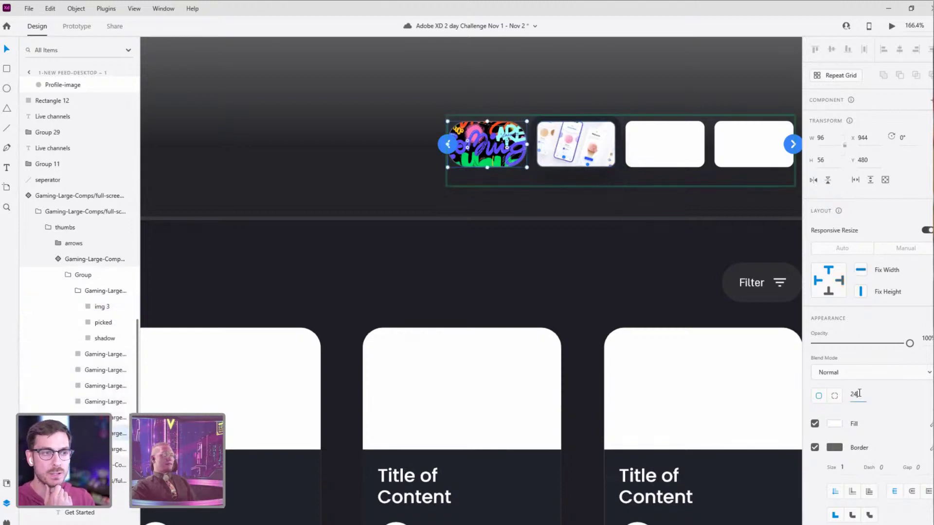
{"action": "type", "text": "8"}
{"action": "key", "text": "Return"}
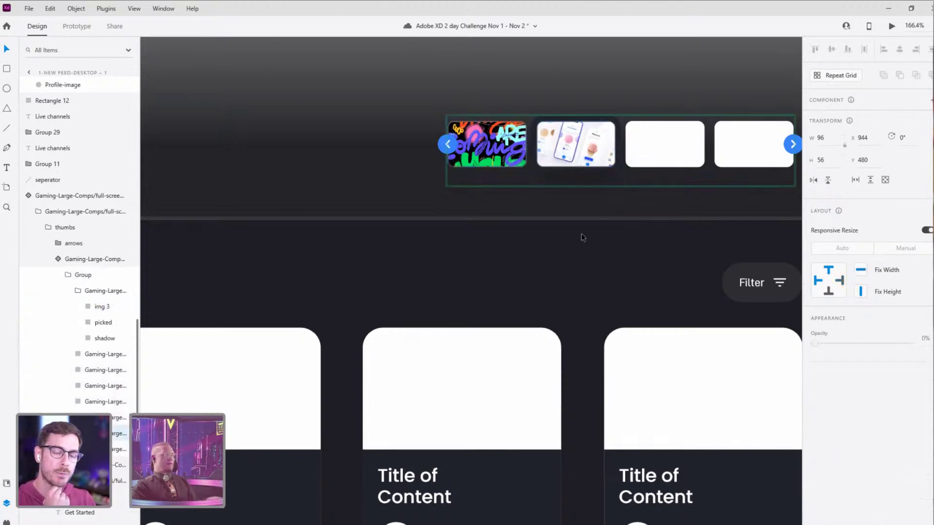
{"action": "left_click", "coordinate": [586, 236]}
Step: Try to apply the FreshList artwork from the third Popular channels card to the banner's third thumbnail, and undo it
{"action": "scroll", "coordinate": [591, 235], "scroll_direction": "down", "scroll_amount": 2}
{"action": "scroll", "coordinate": [597, 274], "scroll_direction": "down", "scroll_amount": 5}
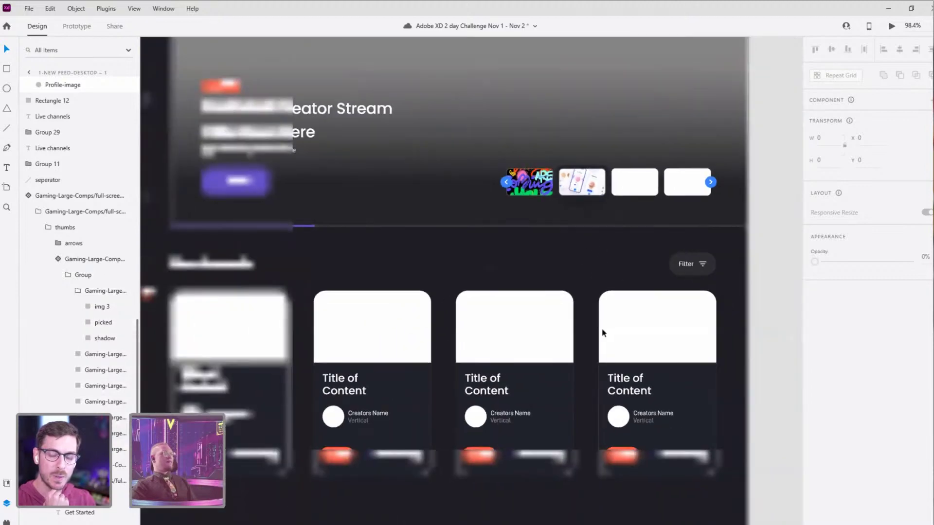
{"action": "scroll", "coordinate": [573, 381], "scroll_direction": "down", "scroll_amount": 6}
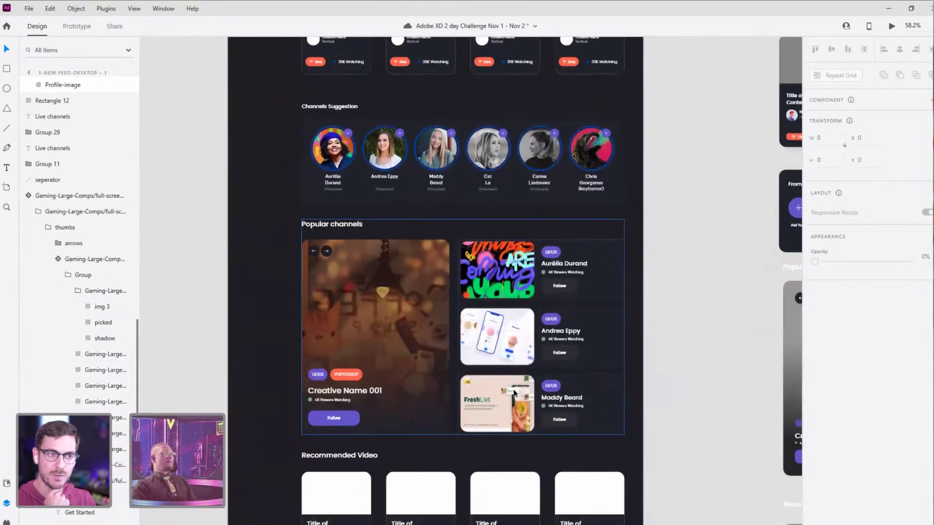
{"action": "scroll", "coordinate": [535, 377], "scroll_direction": "up", "scroll_amount": 1}
{"action": "left_click", "coordinate": [528, 375]}
{"action": "scroll", "coordinate": [576, 262], "scroll_direction": "up", "scroll_amount": 4}
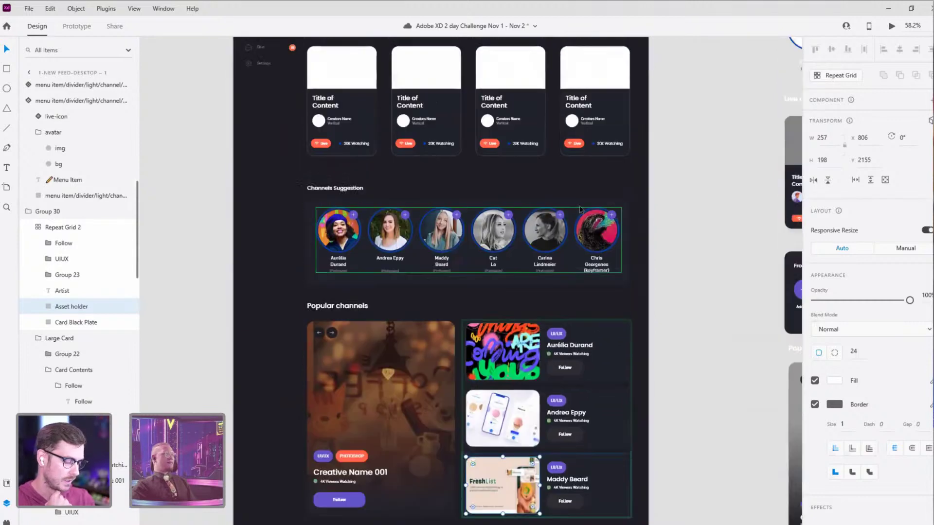
{"action": "scroll", "coordinate": [608, 302], "scroll_direction": "up", "scroll_amount": 4}
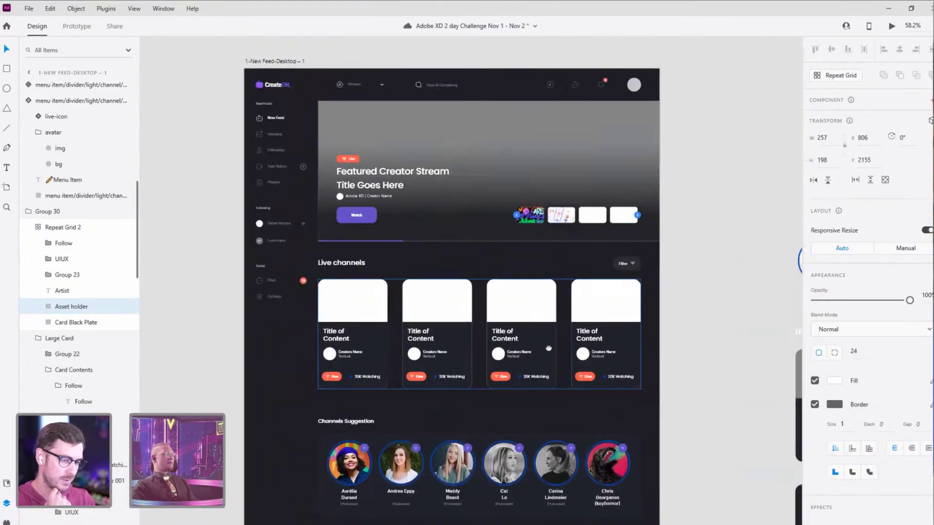
{"action": "scroll", "coordinate": [549, 273], "scroll_direction": "right", "scroll_amount": 2}
{"action": "scroll", "coordinate": [543, 263], "scroll_direction": "up", "scroll_amount": 8}
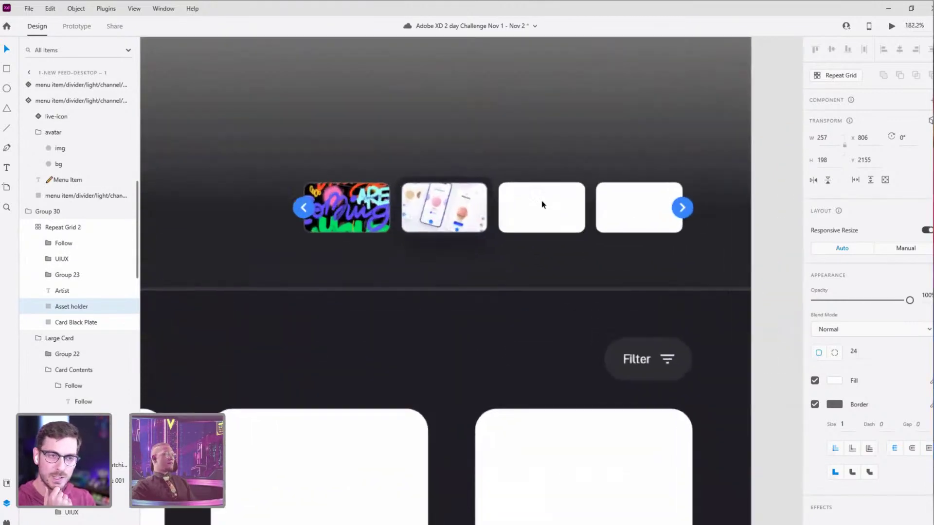
{"action": "left_click", "coordinate": [541, 202]}
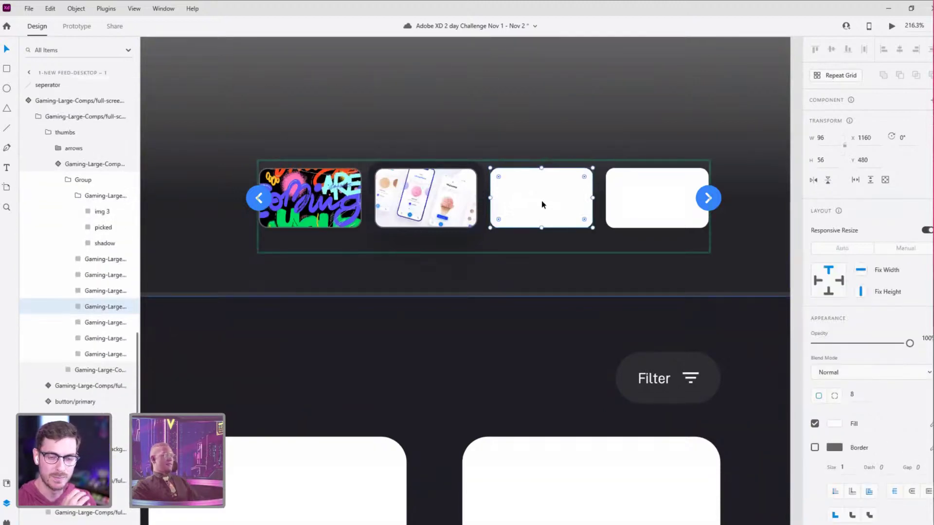
{"action": "key", "text": "ctrl+alt+v"}
{"action": "key", "text": "ctrl+z"}
Step: Reselect the FreshList artwork in the third Popular channels card and return to the featured banner
{"action": "scroll", "coordinate": [584, 335], "scroll_direction": "down", "scroll_amount": 8}
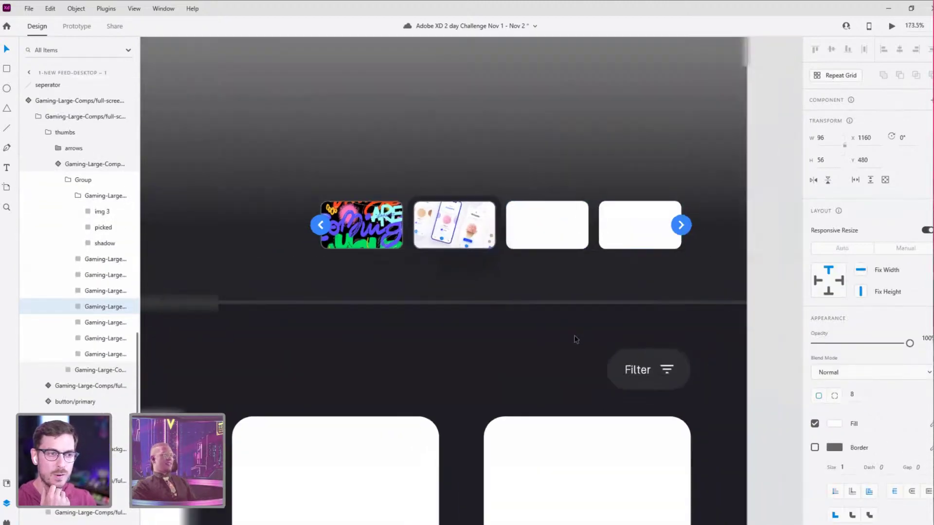
{"action": "scroll", "coordinate": [591, 349], "scroll_direction": "down", "scroll_amount": 10}
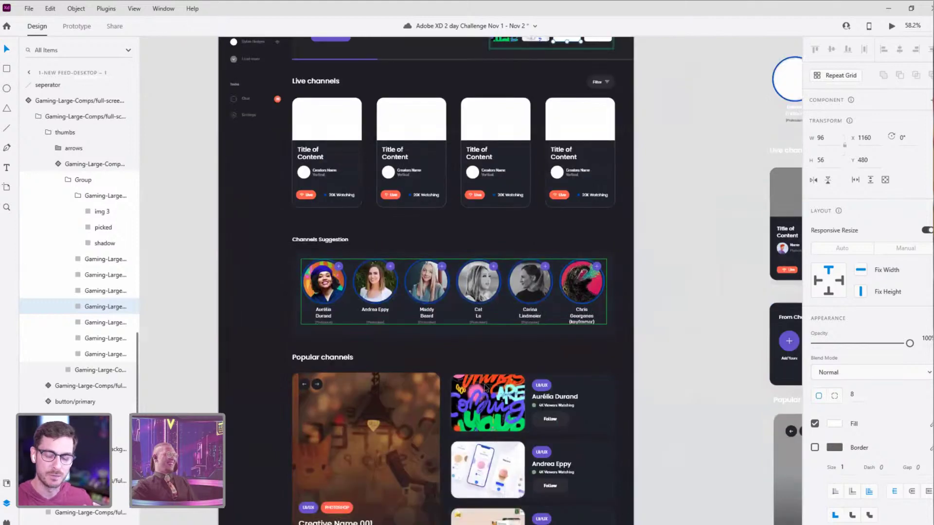
{"action": "left_click", "coordinate": [484, 384]}
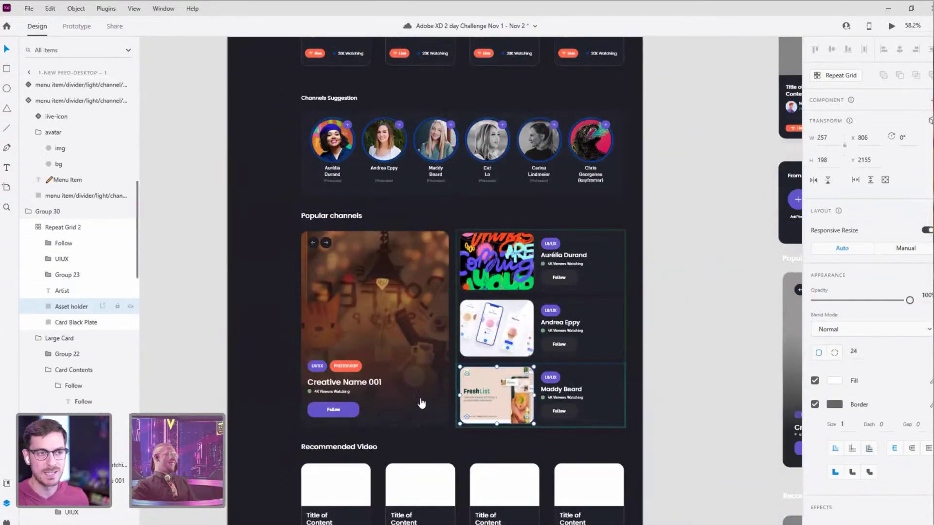
{"action": "scroll", "coordinate": [503, 306], "scroll_direction": "up", "scroll_amount": 6}
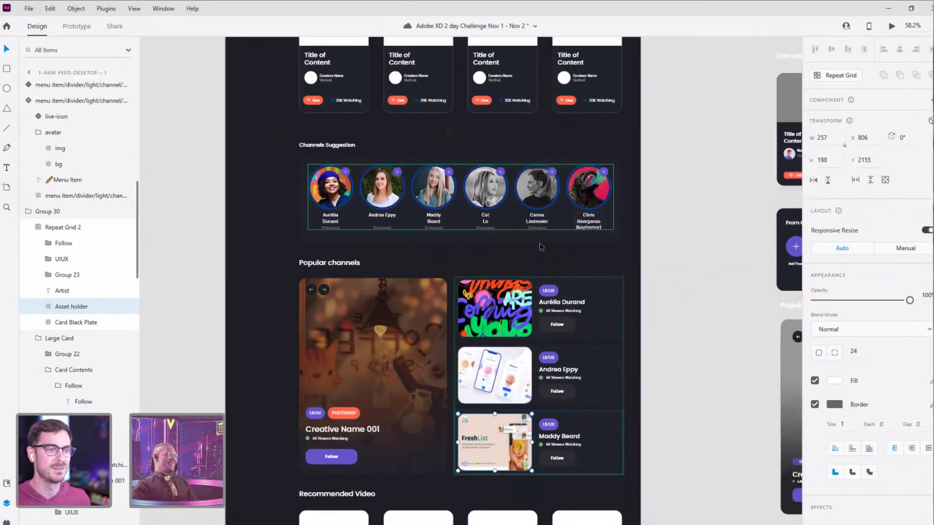
{"action": "left_click_drag", "start_coordinate": [553, 260], "coordinate": [566, 263]}
{"action": "left_click_drag", "start_coordinate": [554, 422], "coordinate": [601, 367]}
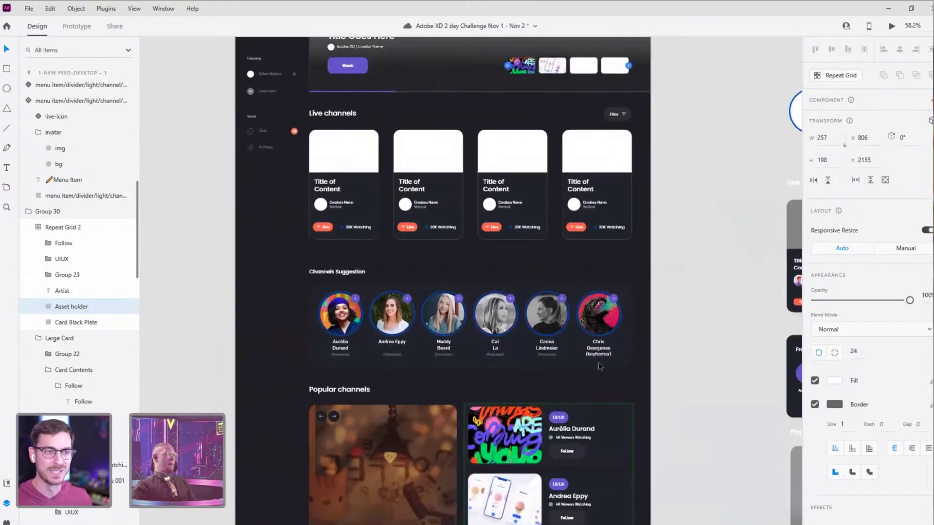
Step: Try to reuse the login video from Artboard – 1 in the featured banner's blank third thumbnail
{"action": "left_click_drag", "start_coordinate": [690, 68], "coordinate": [592, 417]}
{"action": "scroll", "coordinate": [676, 162], "scroll_direction": "down", "scroll_amount": 3}
{"action": "scroll", "coordinate": [566, 367], "scroll_direction": "down", "scroll_amount": 2}
{"action": "scroll", "coordinate": [654, 271], "scroll_direction": "up", "scroll_amount": 3}
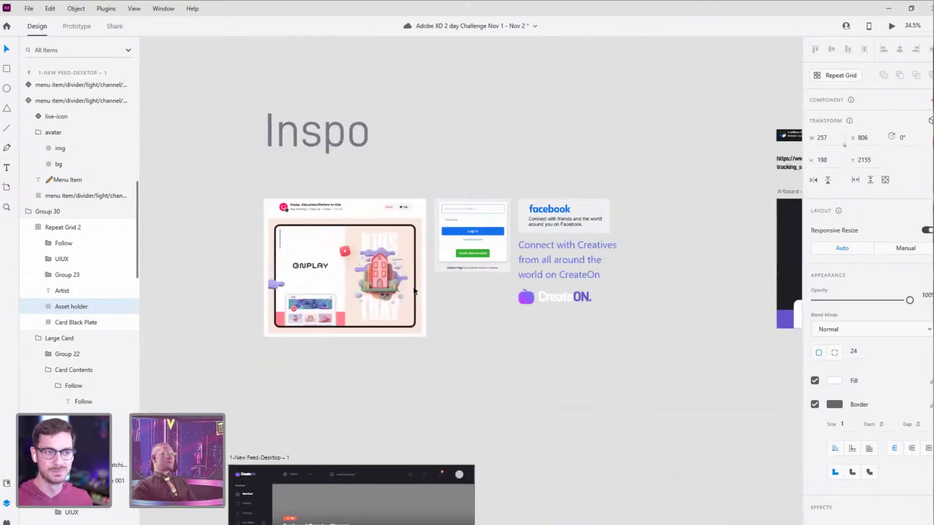
{"action": "scroll", "coordinate": [632, 275], "scroll_direction": "right", "scroll_amount": 6}
{"action": "double_click", "coordinate": [597, 302]}
{"action": "left_click", "coordinate": [611, 289]}
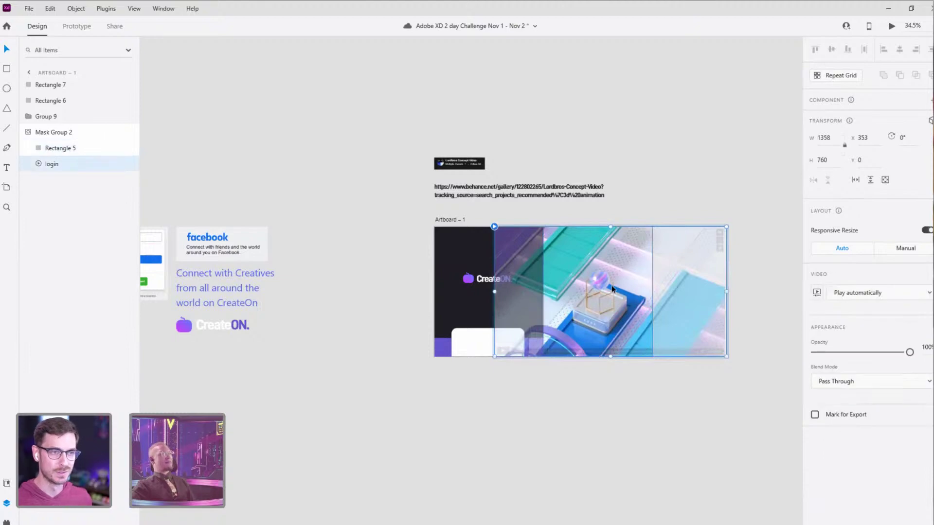
{"action": "left_click", "coordinate": [573, 445]}
{"action": "left_click_drag", "start_coordinate": [421, 394], "coordinate": [597, 274]}
{"action": "left_click_drag", "start_coordinate": [273, 467], "coordinate": [502, 359]}
{"action": "scroll", "coordinate": [502, 357], "scroll_direction": "up", "scroll_amount": 1}
{"action": "scroll", "coordinate": [502, 359], "scroll_direction": "up", "scroll_amount": 5}
{"action": "left_click", "coordinate": [501, 355], "text": "ctrl"}
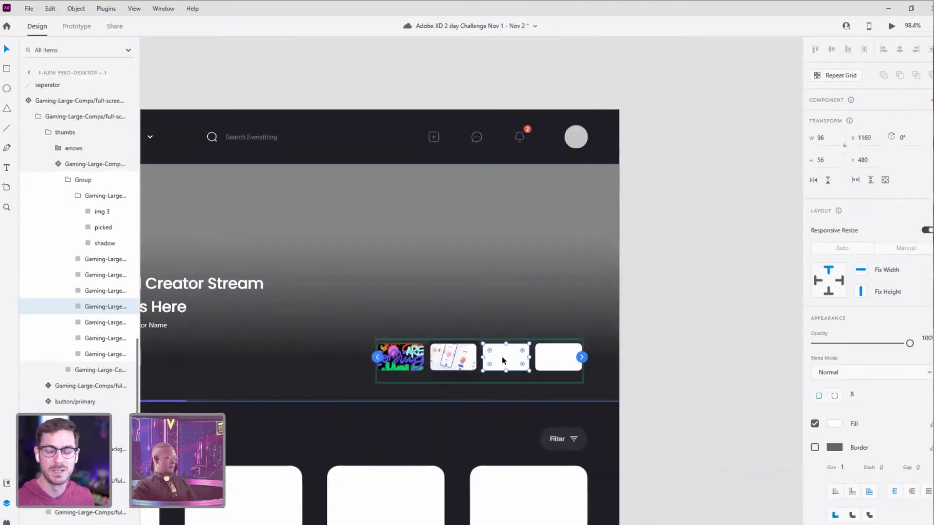
Step: Duplicate the login video inside Artboard – 1's mask group and transfer the copy onto the empty pasteboard
{"action": "scroll", "coordinate": [690, 240], "scroll_direction": "down", "scroll_amount": 5}
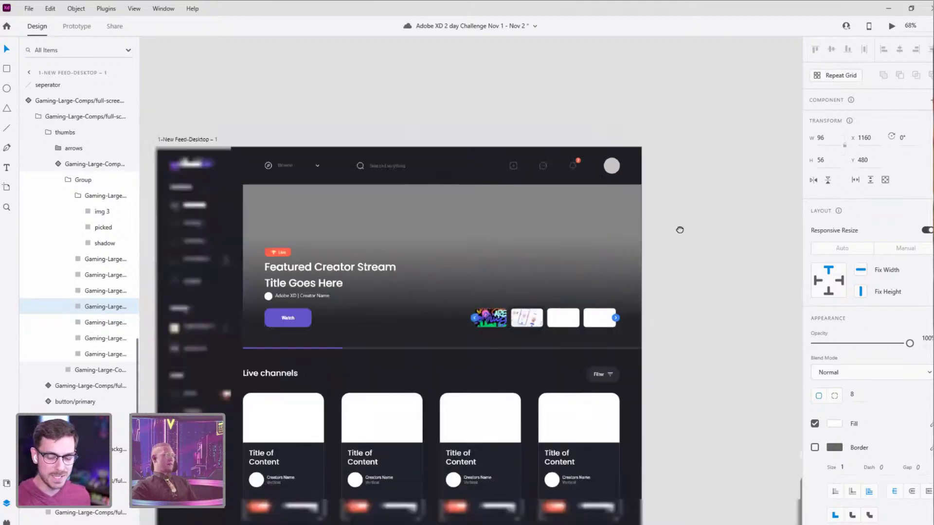
{"action": "scroll", "coordinate": [652, 215], "scroll_direction": "up", "scroll_amount": 3}
{"action": "left_click", "coordinate": [653, 215]}
{"action": "double_click", "coordinate": [653, 216]}
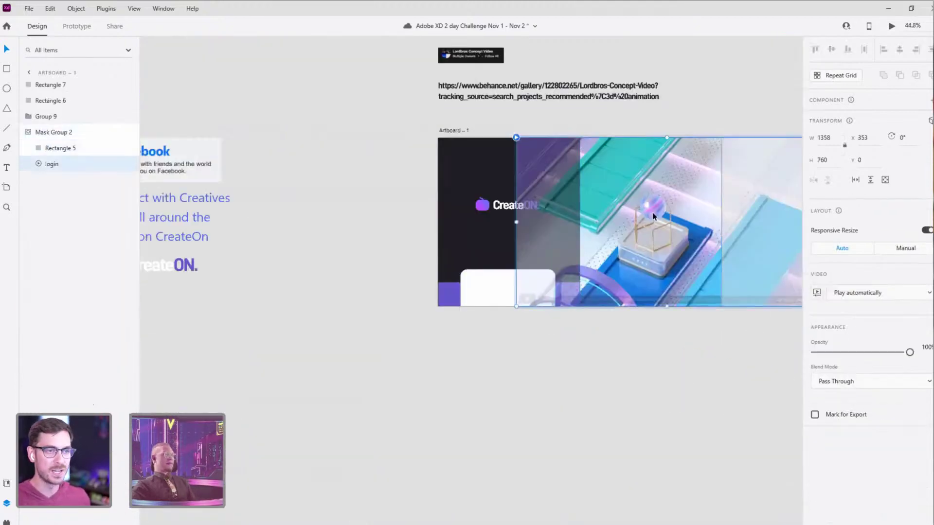
{"action": "key", "text": "ctrl+d"}
{"action": "scroll", "coordinate": [530, 306], "scroll_direction": "down", "scroll_amount": 5}
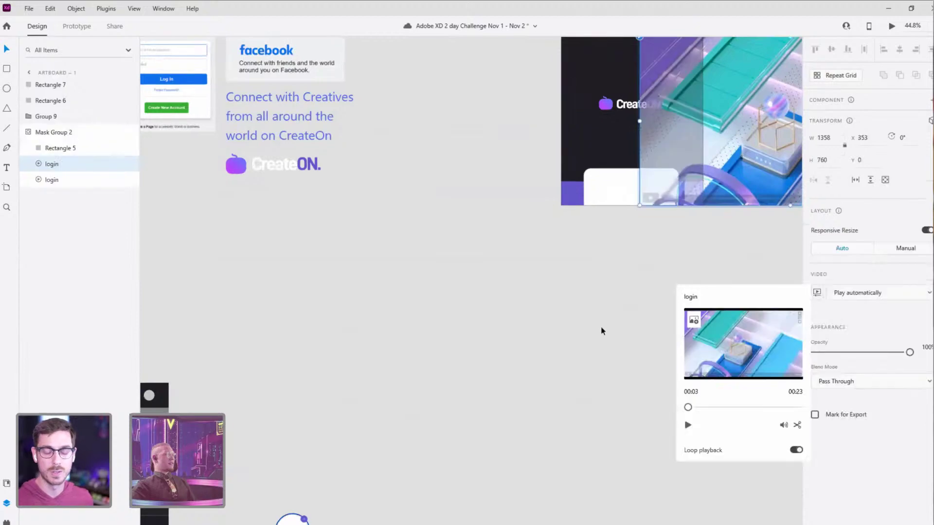
{"action": "left_click_drag", "start_coordinate": [626, 262], "coordinate": [515, 384]}
{"action": "left_click_drag", "start_coordinate": [612, 169], "coordinate": [418, 410]}
{"action": "key", "text": "ctrl+x"}
{"action": "left_click", "coordinate": [350, 428]}
{"action": "key", "text": "ctrl+v"}
Step: Move the login video copy across the pasteboard to about X 4164, Y -1386, near the 1-New Feed-Desktop – 1 artboard
{"action": "left_click_drag", "start_coordinate": [351, 427], "coordinate": [486, 260]}
{"action": "left_click_drag", "start_coordinate": [460, 312], "coordinate": [313, 292]}
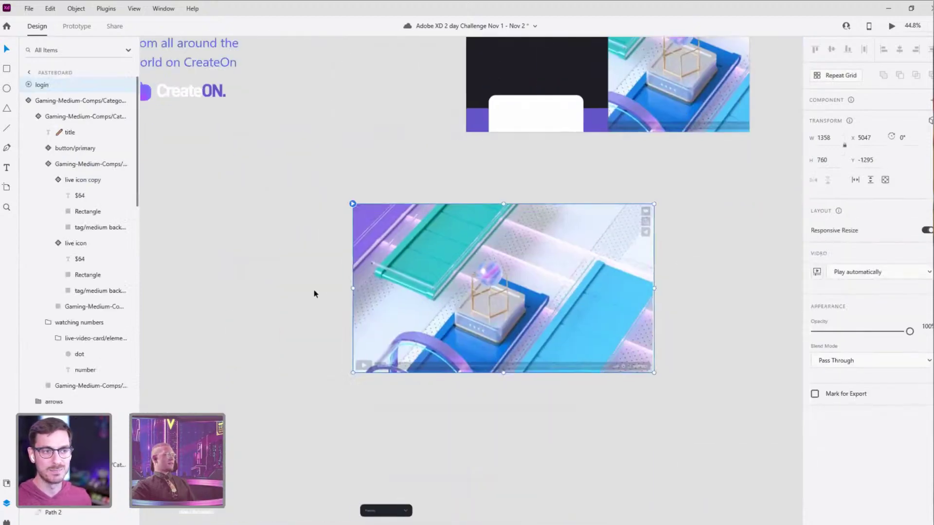
{"action": "left_click_drag", "start_coordinate": [613, 229], "coordinate": [654, 192]}
{"action": "left_click_drag", "start_coordinate": [590, 192], "coordinate": [544, 193]}
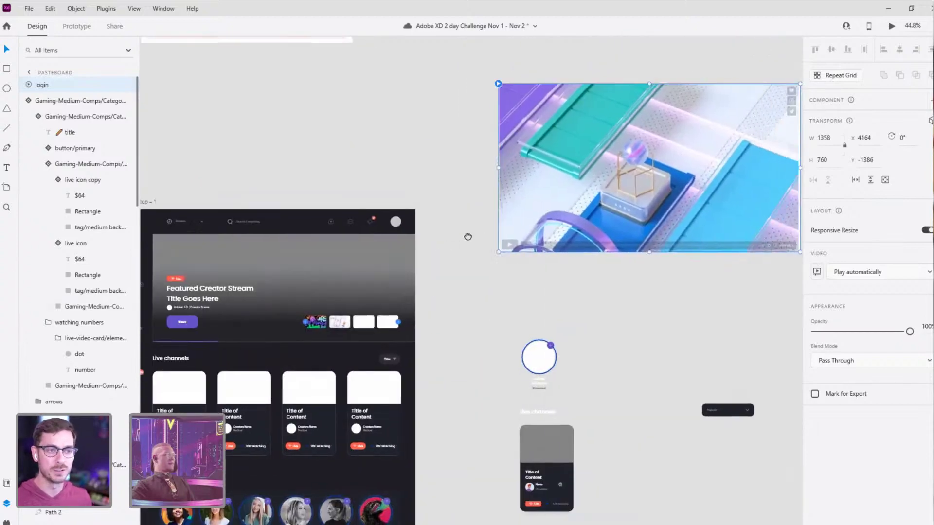
{"action": "left_click_drag", "start_coordinate": [468, 238], "coordinate": [586, 194]}
Step: Try to paste the login video into the featured banner's blank third thumbnail, and delete the pasted copy
{"action": "left_click_drag", "start_coordinate": [478, 279], "coordinate": [493, 187]}
{"action": "scroll", "coordinate": [492, 186], "scroll_direction": "up", "scroll_amount": 6}
{"action": "left_click", "coordinate": [493, 187], "text": "ctrl"}
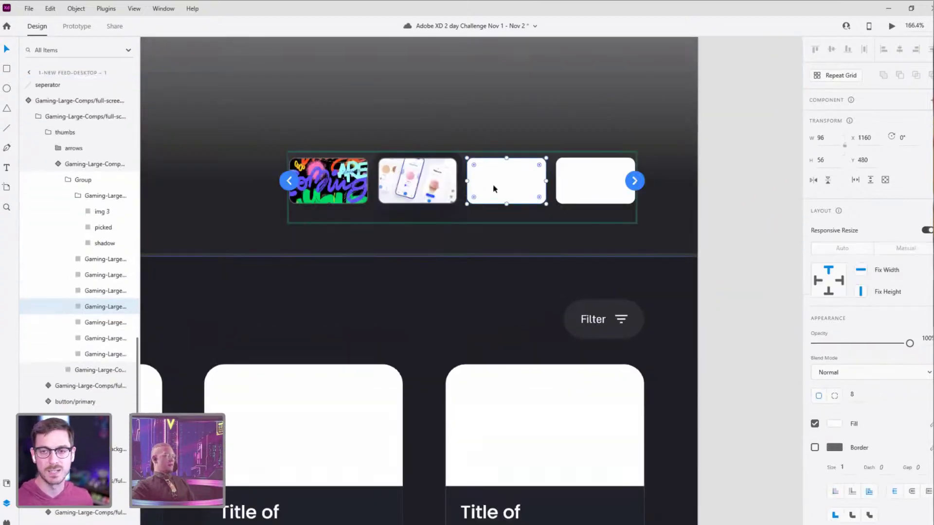
{"action": "key", "text": "ctrl+v"}
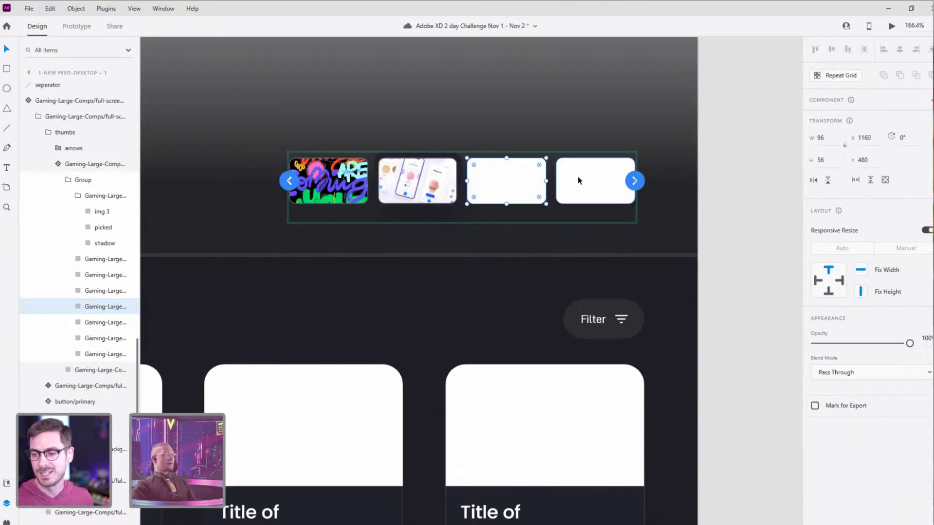
{"action": "scroll", "coordinate": [585, 181], "scroll_direction": "down", "scroll_amount": 6}
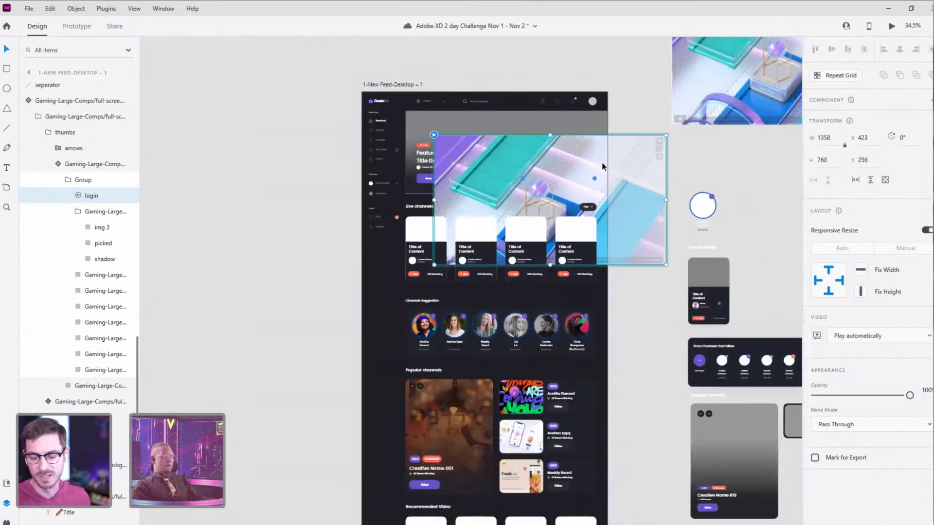
{"action": "key", "text": "Delete"}
Step: Reposition the login video on the pasteboard at about X 3920, Y -1398
{"action": "left_click", "coordinate": [620, 137]}
{"action": "left_click_drag", "start_coordinate": [515, 284], "coordinate": [316, 459]}
{"action": "key", "text": "ctrl+z"}
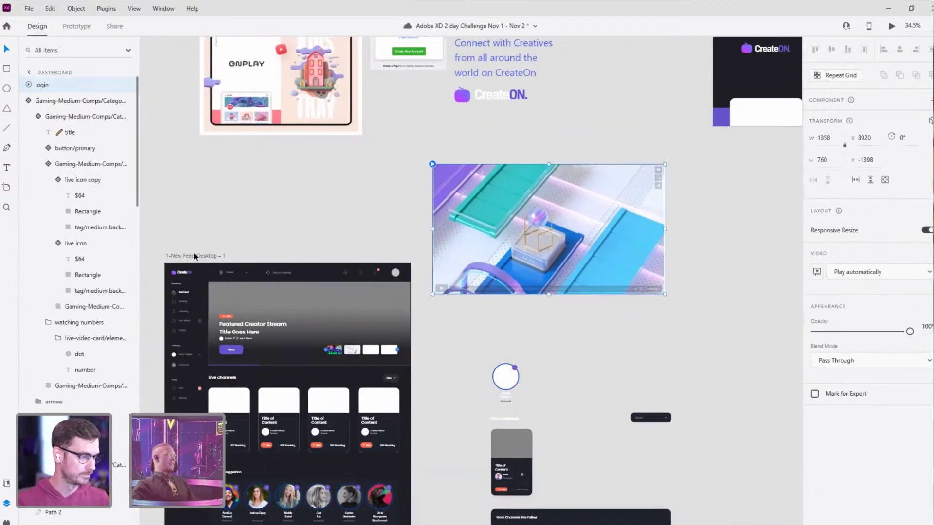
Step: Move the 1-New Feed-Desktop – 1 artboard below the login video, to about X 2503, Y -280, and deselect it
{"action": "left_click", "coordinate": [193, 256]}
{"action": "left_click_drag", "start_coordinate": [193, 256], "coordinate": [380, 278]}
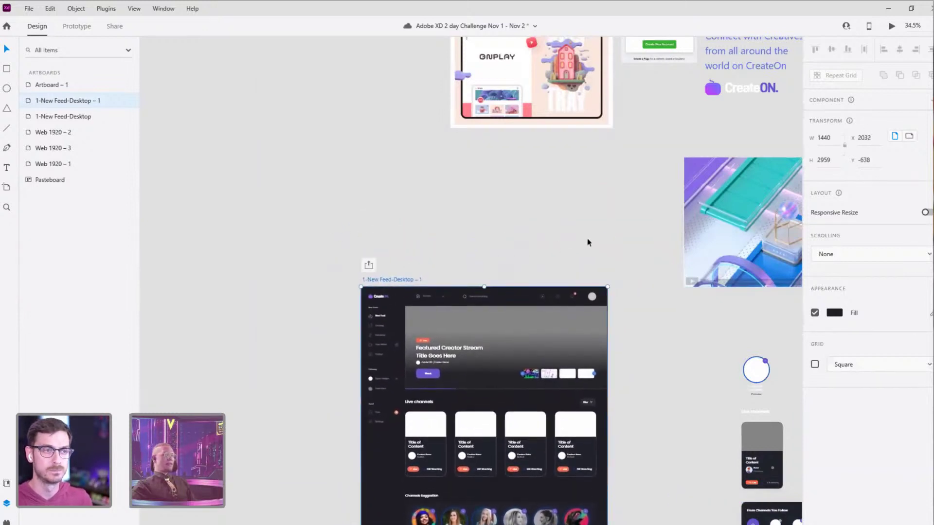
{"action": "left_click", "coordinate": [590, 252]}
{"action": "left_click_drag", "start_coordinate": [591, 255], "coordinate": [509, 141]}
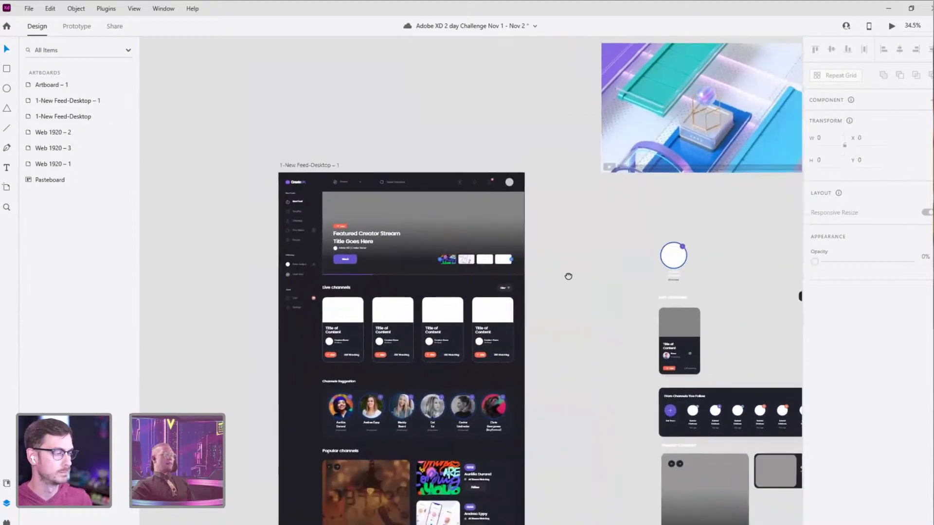
{"action": "left_click_drag", "start_coordinate": [568, 277], "coordinate": [466, 217]}
{"action": "scroll", "coordinate": [467, 217], "scroll_direction": "down", "scroll_amount": 4}
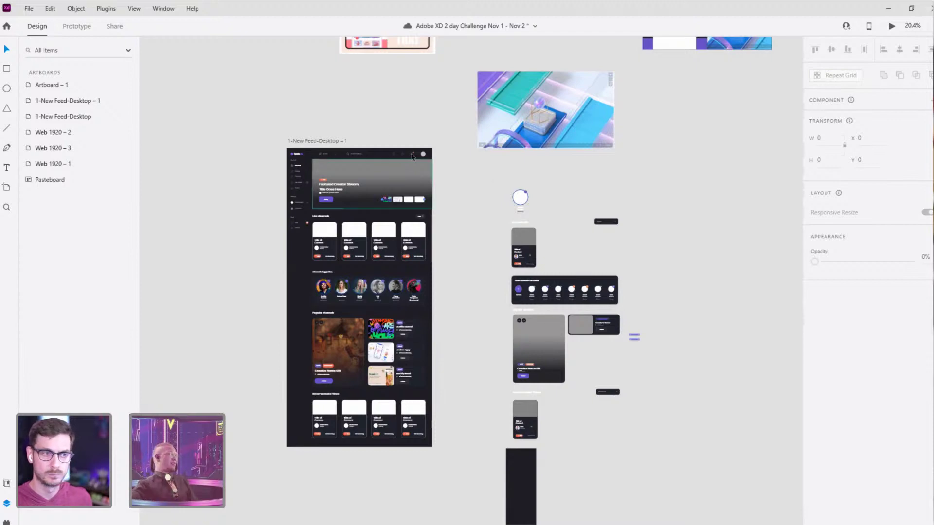
{"action": "left_click_drag", "start_coordinate": [317, 141], "coordinate": [366, 183]}
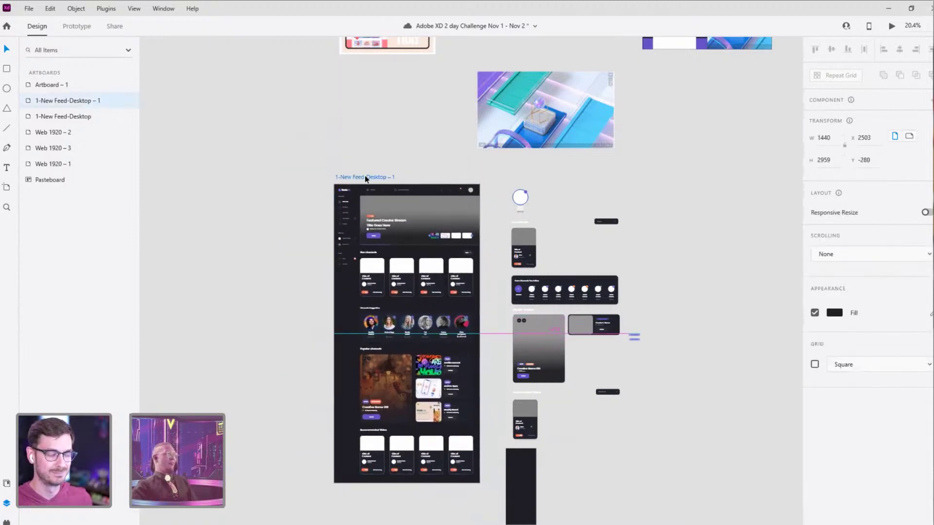
{"action": "left_click", "coordinate": [383, 148]}
{"action": "scroll", "coordinate": [417, 141], "scroll_direction": "up", "scroll_amount": 5}
{"action": "left_click_drag", "start_coordinate": [423, 156], "coordinate": [373, 224]}
{"action": "scroll", "coordinate": [374, 217], "scroll_direction": "down", "scroll_amount": 1}
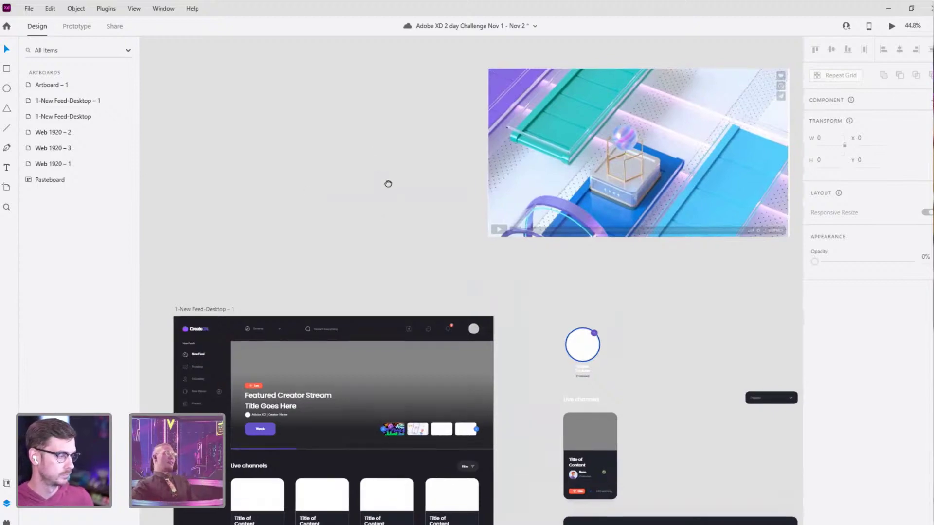
{"action": "scroll", "coordinate": [386, 233], "scroll_direction": "up", "scroll_amount": 2}
{"action": "scroll", "coordinate": [386, 233], "scroll_direction": "down", "scroll_amount": 1}
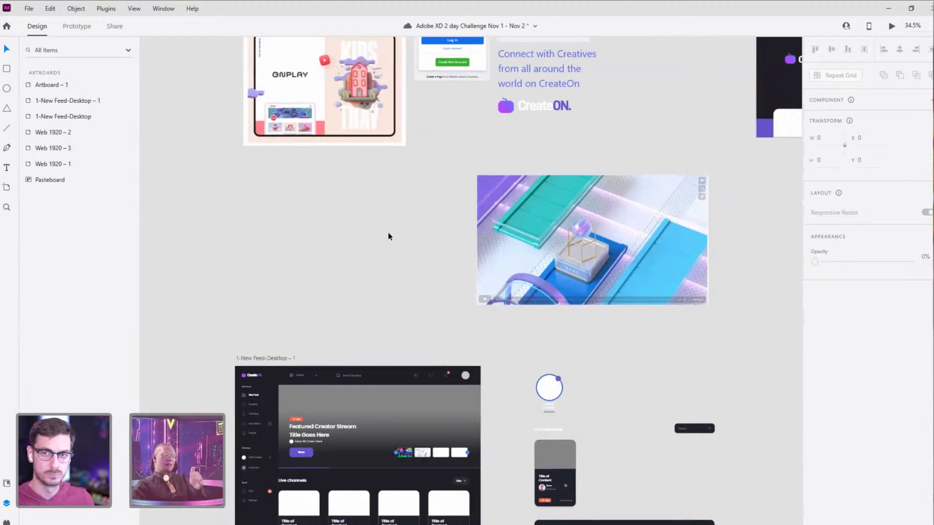
{"action": "left_click", "coordinate": [531, 230]}
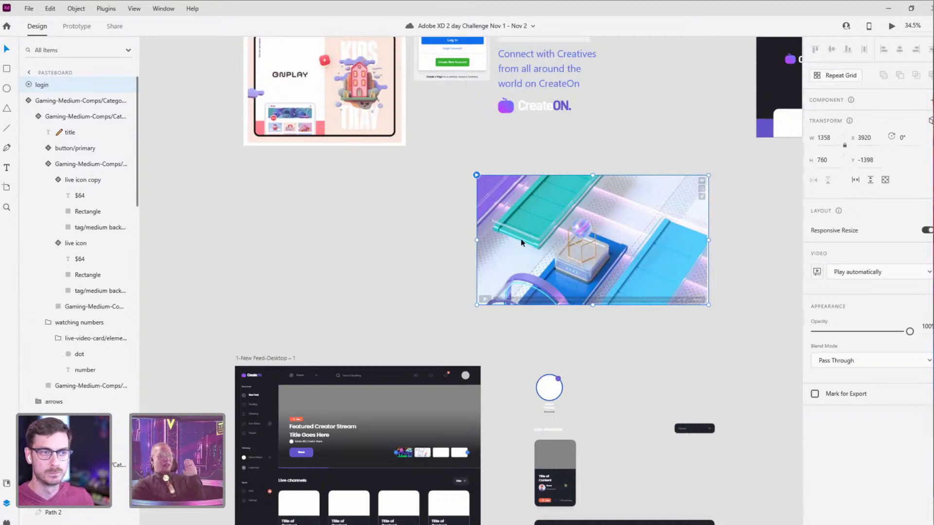
{"action": "left_click", "coordinate": [416, 236]}
{"action": "scroll", "coordinate": [407, 218], "scroll_direction": "down", "scroll_amount": 3}
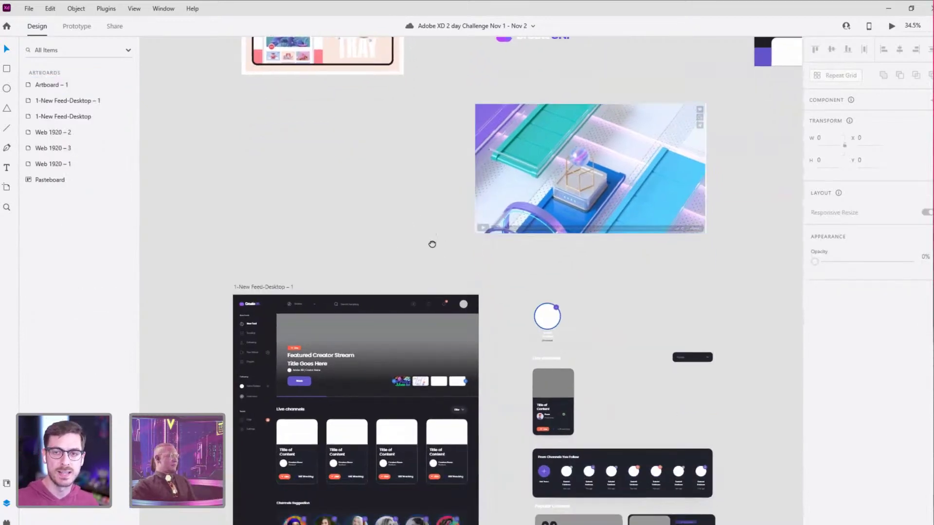
{"action": "left_click_drag", "start_coordinate": [431, 244], "coordinate": [403, 197]}
{"action": "scroll", "coordinate": [399, 246], "scroll_direction": "up", "scroll_amount": 5}
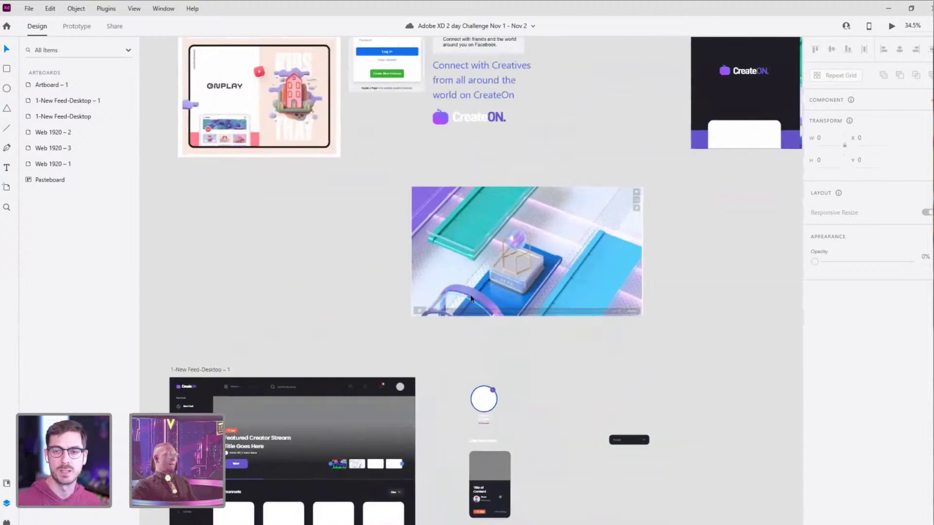
{"action": "scroll", "coordinate": [405, 244], "scroll_direction": "right", "scroll_amount": 5}
{"action": "scroll", "coordinate": [406, 257], "scroll_direction": "left", "scroll_amount": 4}
{"action": "scroll", "coordinate": [407, 267], "scroll_direction": "down", "scroll_amount": 2}
Step: Capture a rectangular screen snip of the login video's frame, leaving out its playback bar and side icons
{"action": "left_click", "coordinate": [407, 270]}
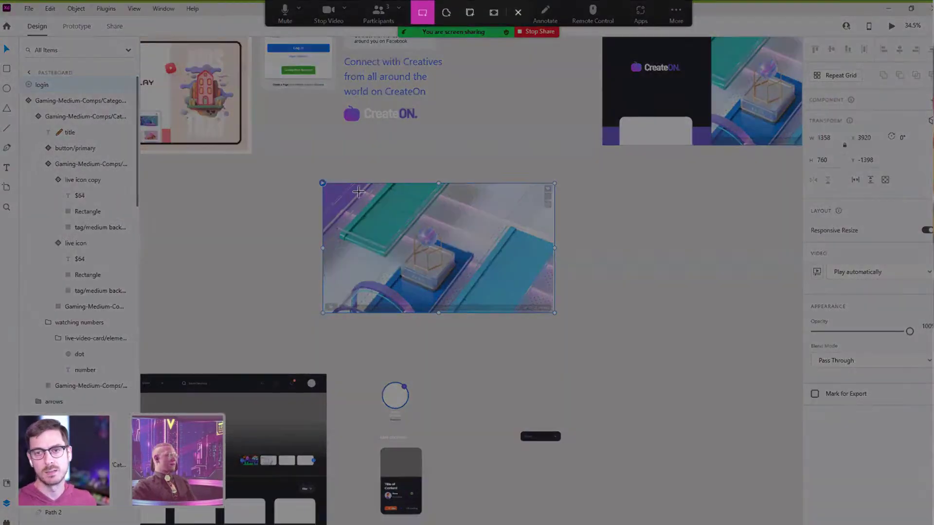
{"action": "scroll", "coordinate": [370, 292], "scroll_direction": "up", "scroll_amount": 2}
{"action": "scroll", "coordinate": [385, 339], "scroll_direction": "up", "scroll_amount": 5}
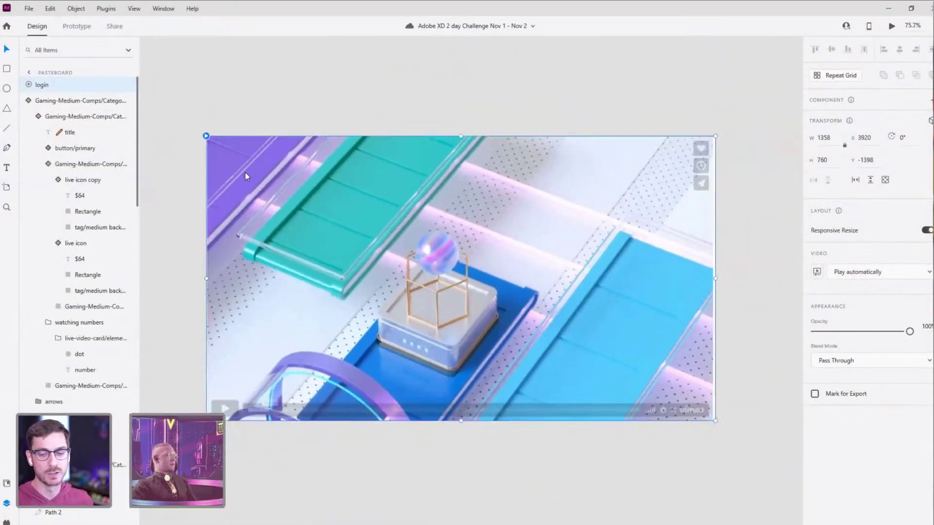
{"action": "key", "text": "super+shift+s"}
{"action": "left_click_drag", "start_coordinate": [212, 140], "coordinate": [699, 400]}
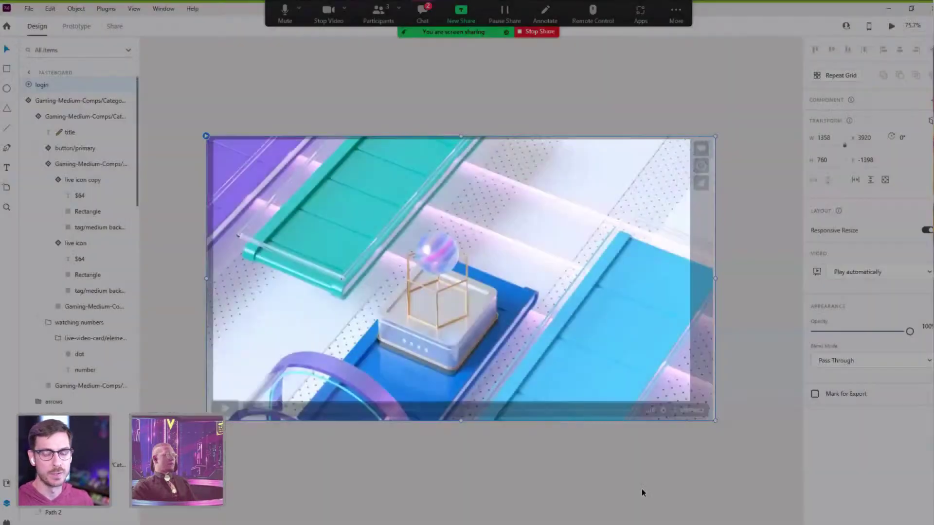
{"action": "left_click", "coordinate": [640, 489]}
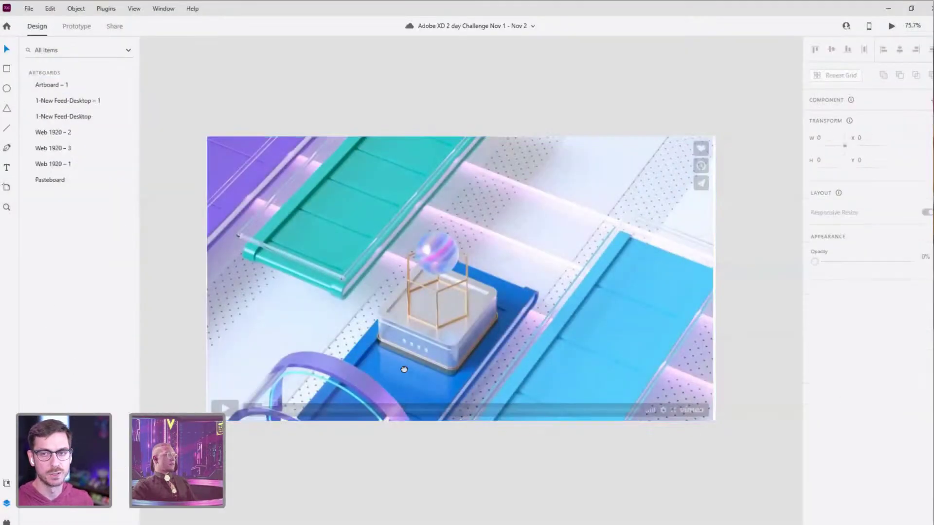
Step: Paste the captured video frame into the featured banner's blank third thumbnail and deselect it
{"action": "scroll", "coordinate": [403, 369], "scroll_direction": "down", "scroll_amount": 5}
{"action": "scroll", "coordinate": [494, 350], "scroll_direction": "down", "scroll_amount": 3}
{"action": "scroll", "coordinate": [534, 249], "scroll_direction": "up", "scroll_amount": 5}
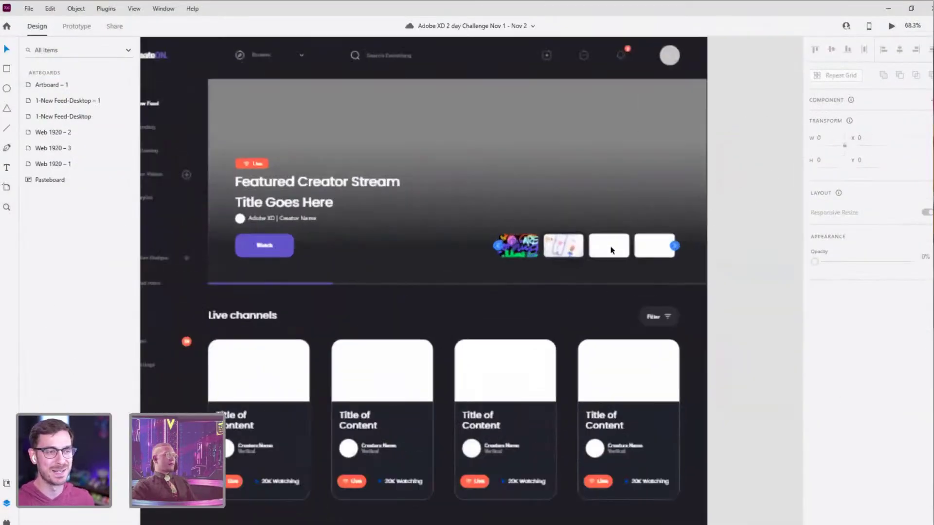
{"action": "scroll", "coordinate": [611, 250], "scroll_direction": "up", "scroll_amount": 3}
{"action": "left_click", "coordinate": [611, 247], "text": "ctrl"}
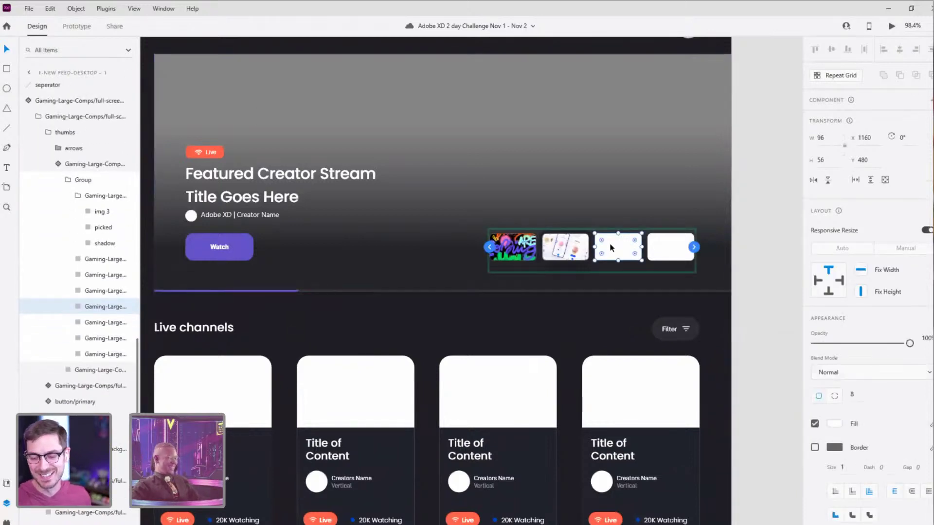
{"action": "key", "text": "ctrl+v"}
{"action": "left_click", "coordinate": [749, 204]}
Step: Apply the large Popular channels card's backing image to the banner's fourth thumbnail and match its corner radius to the other thumbnails
{"action": "left_click_drag", "start_coordinate": [700, 206], "coordinate": [523, 309]}
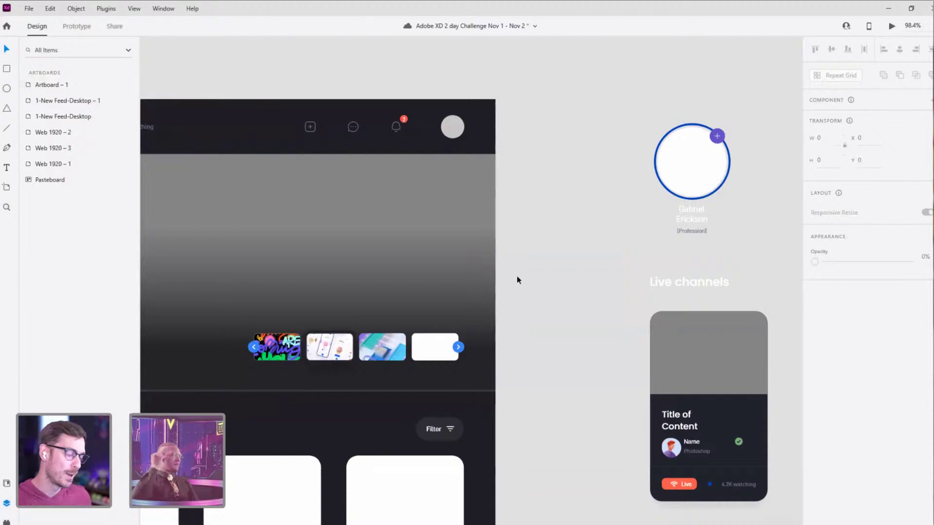
{"action": "scroll", "coordinate": [530, 276], "scroll_direction": "down", "scroll_amount": 3}
{"action": "scroll", "coordinate": [543, 188], "scroll_direction": "down", "scroll_amount": 10}
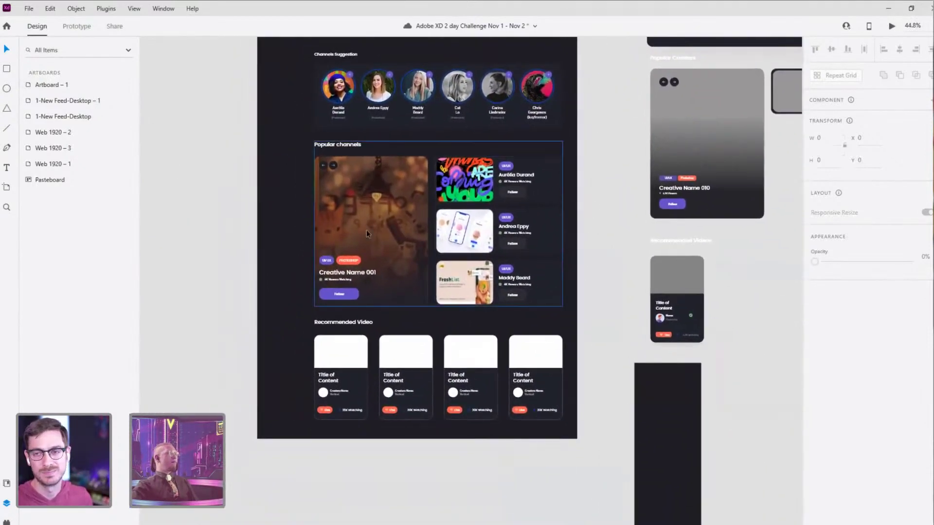
{"action": "left_click", "coordinate": [397, 195]}
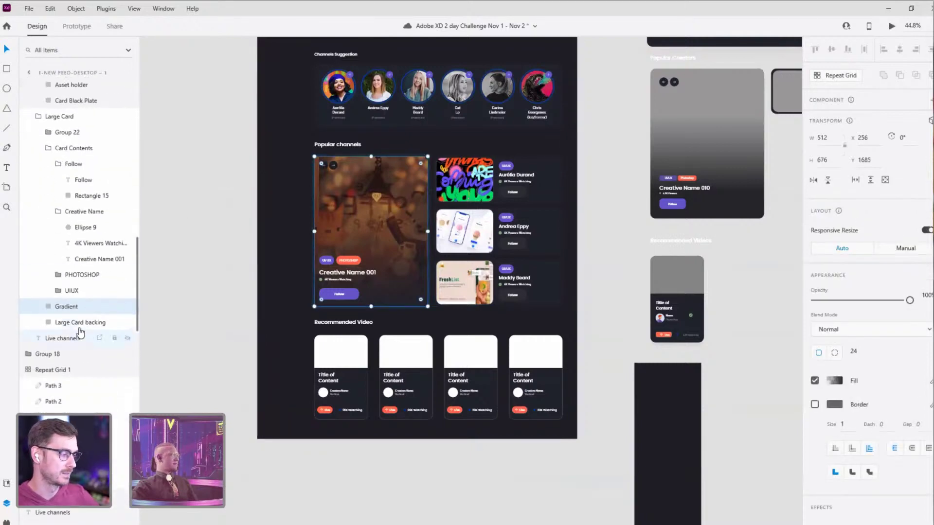
{"action": "left_click", "coordinate": [85, 323]}
{"action": "scroll", "coordinate": [595, 144], "scroll_direction": "up", "scroll_amount": 8}
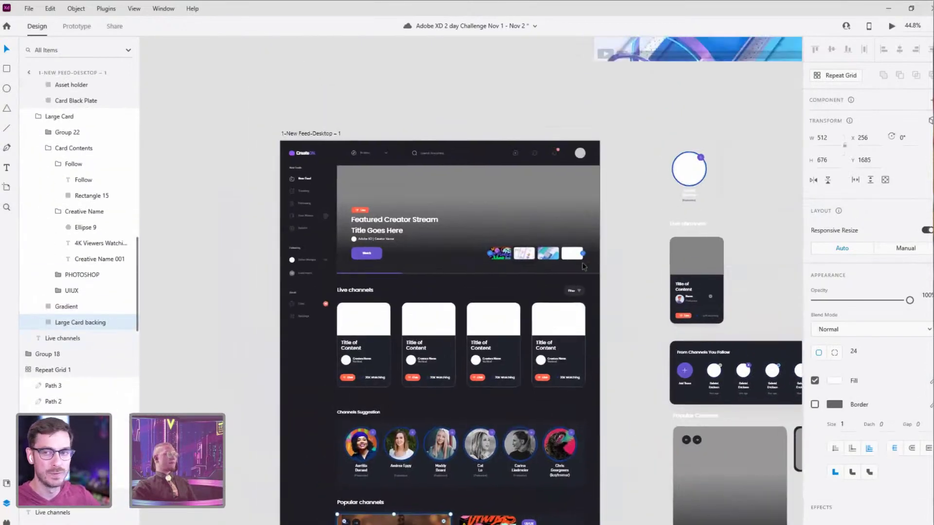
{"action": "scroll", "coordinate": [431, 253], "scroll_direction": "up", "scroll_amount": 8}
{"action": "double_click", "coordinate": [431, 242]}
{"action": "double_click", "coordinate": [432, 242]}
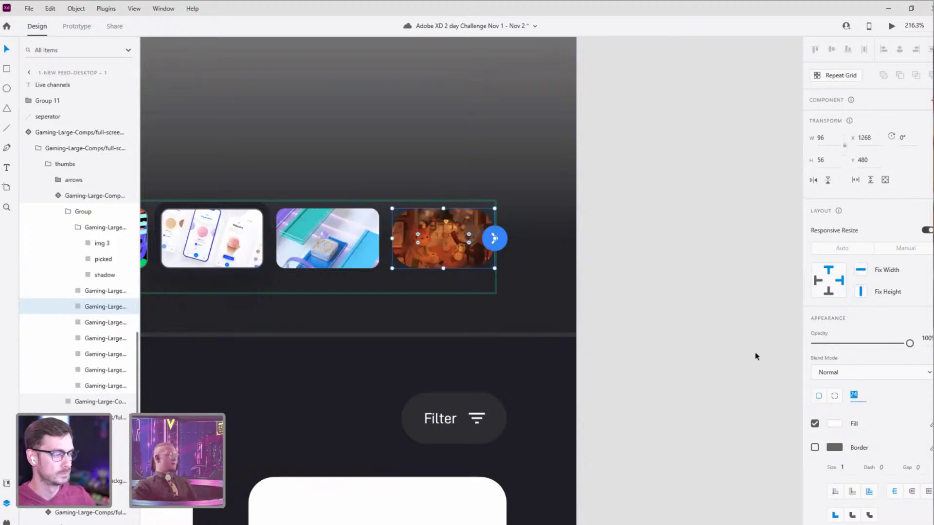
{"action": "left_click", "coordinate": [661, 319]}
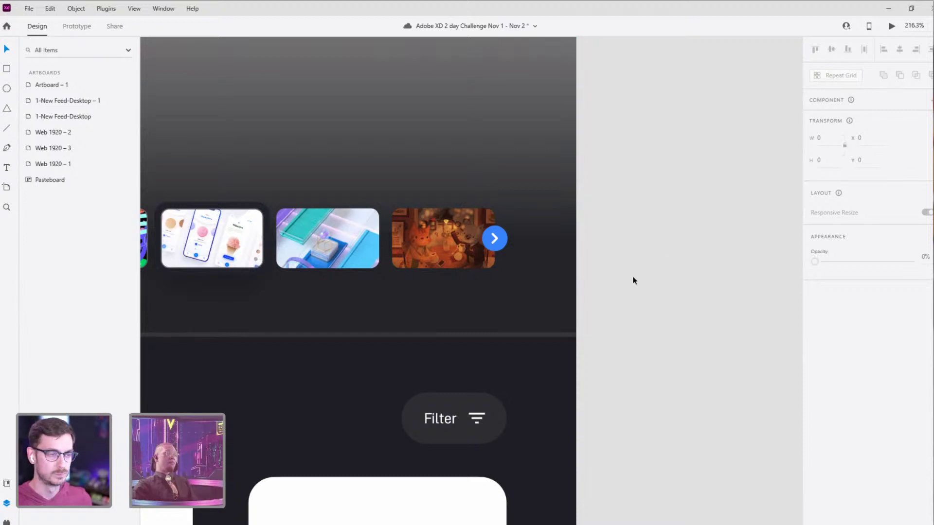
{"action": "scroll", "coordinate": [633, 280], "scroll_direction": "down", "scroll_amount": 5}
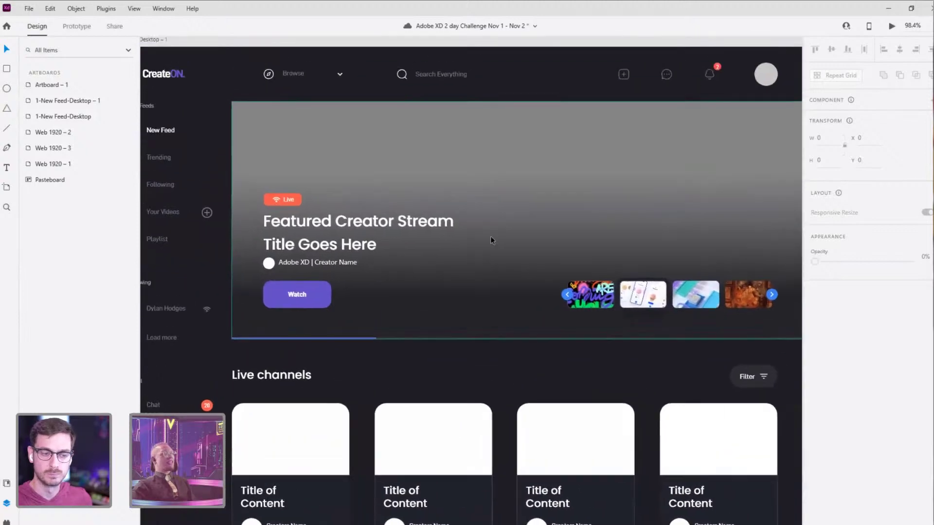
{"action": "scroll", "coordinate": [490, 237], "scroll_direction": "down", "scroll_amount": 3}
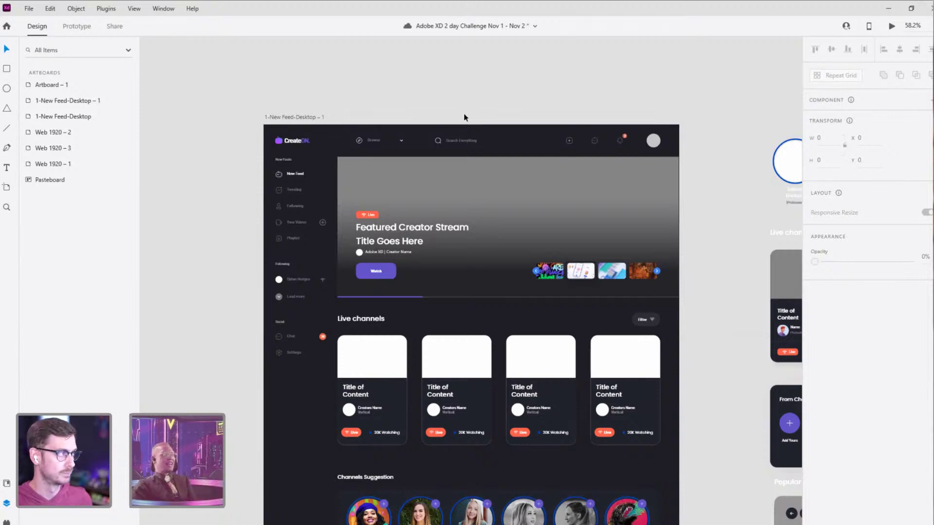
{"action": "left_click", "coordinate": [294, 162]}
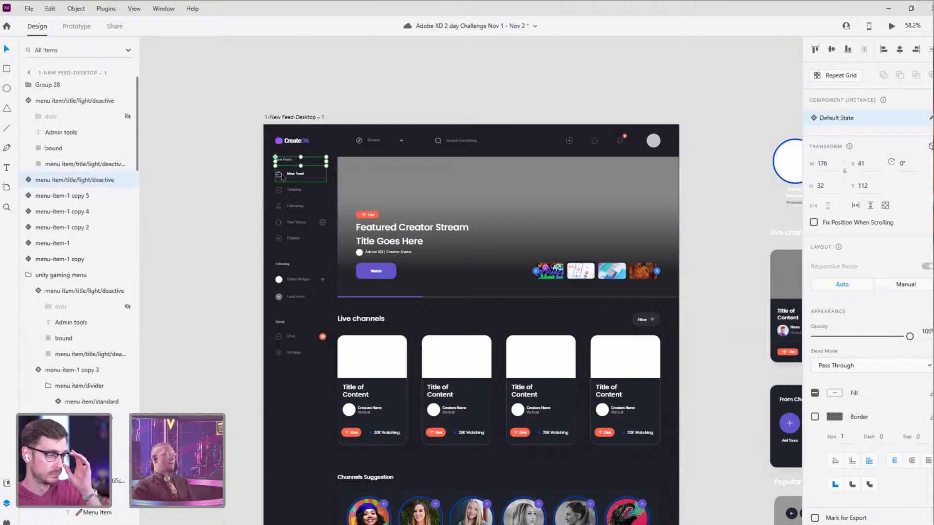
{"action": "left_click", "coordinate": [285, 178]}
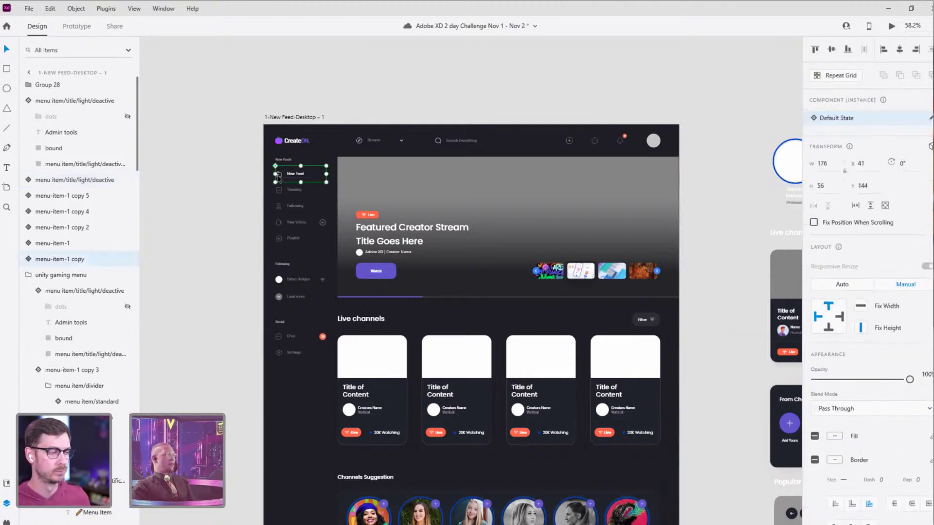
{"action": "left_click", "coordinate": [299, 104]}
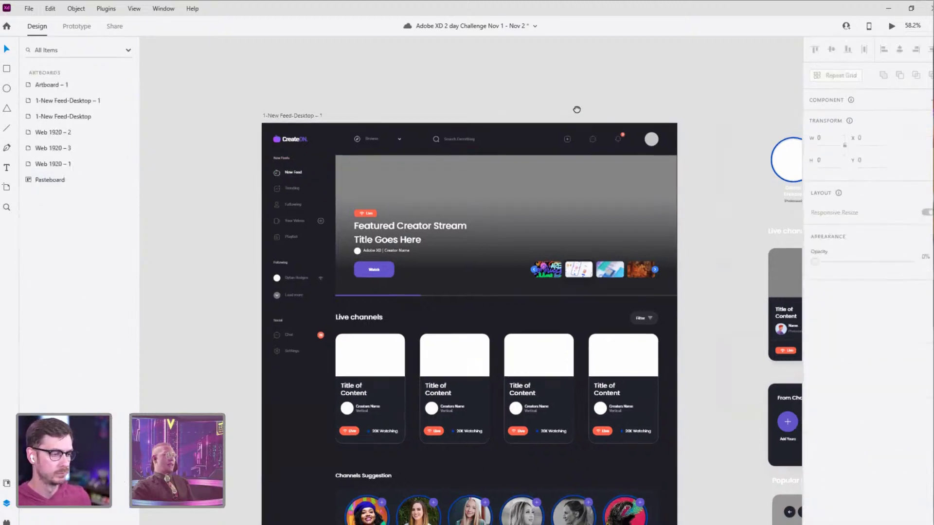
Step: Look over the New Feed artboard and its component samples, and save the document
{"action": "scroll", "coordinate": [562, 101], "scroll_direction": "down", "scroll_amount": 10}
{"action": "scroll", "coordinate": [562, 102], "scroll_direction": "right", "scroll_amount": 5}
{"action": "scroll", "coordinate": [613, 228], "scroll_direction": "down", "scroll_amount": 5}
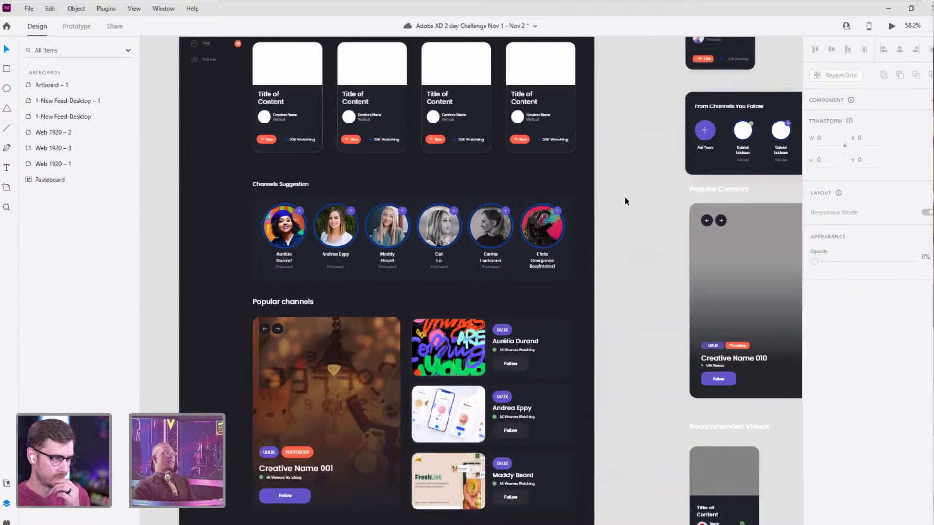
{"action": "left_click_drag", "start_coordinate": [626, 273], "coordinate": [507, 342]}
{"action": "scroll", "coordinate": [649, 156], "scroll_direction": "down", "scroll_amount": 5}
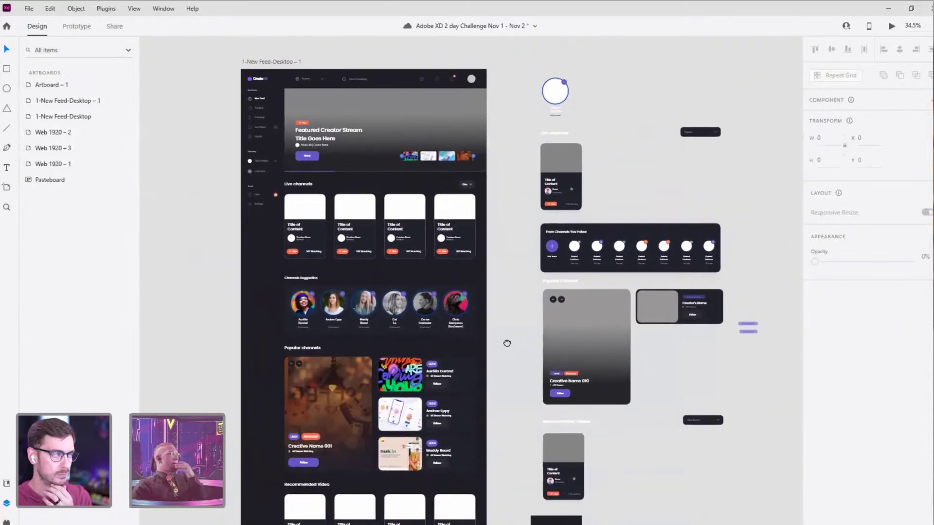
{"action": "key", "text": "ctrl+s"}
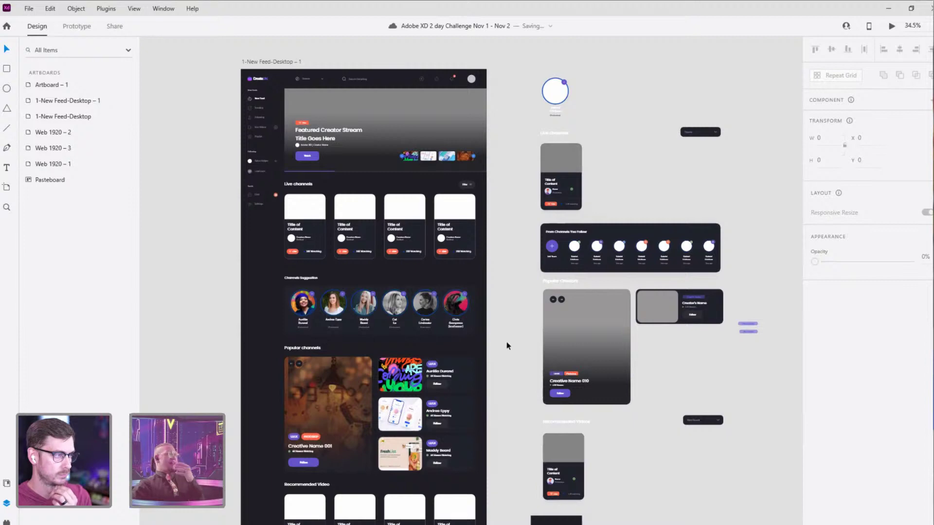
Step: Examine the artboard's sections from the featured banner thumbnails to the Recommended Video cards for content still missing
{"action": "scroll", "coordinate": [354, 217], "scroll_direction": "up", "scroll_amount": 5}
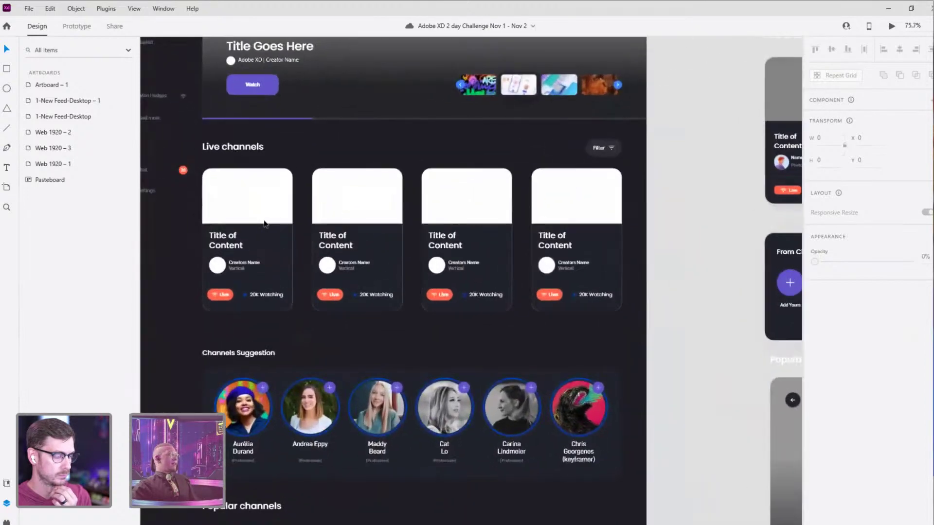
{"action": "left_click", "coordinate": [480, 88], "text": "ctrl"}
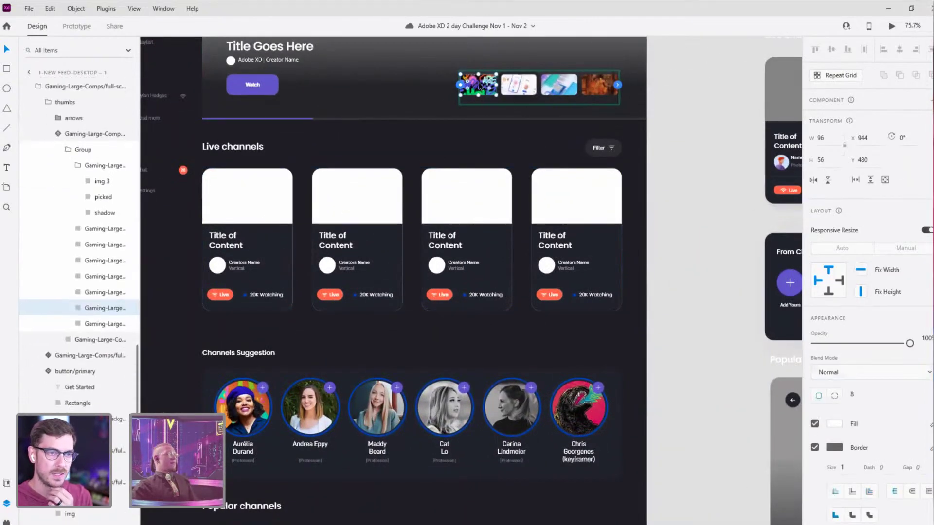
{"action": "scroll", "coordinate": [457, 345], "scroll_direction": "down", "scroll_amount": 8}
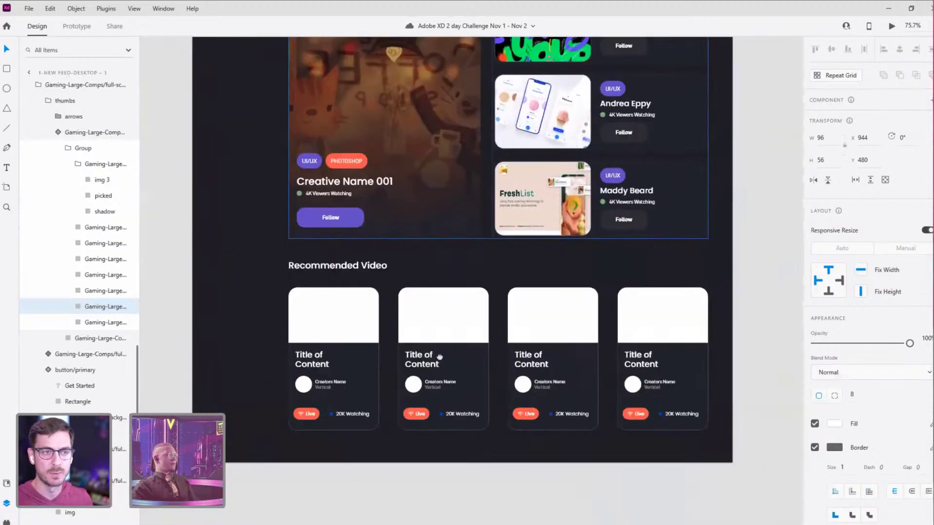
{"action": "scroll", "coordinate": [490, 370], "scroll_direction": "left", "scroll_amount": 2}
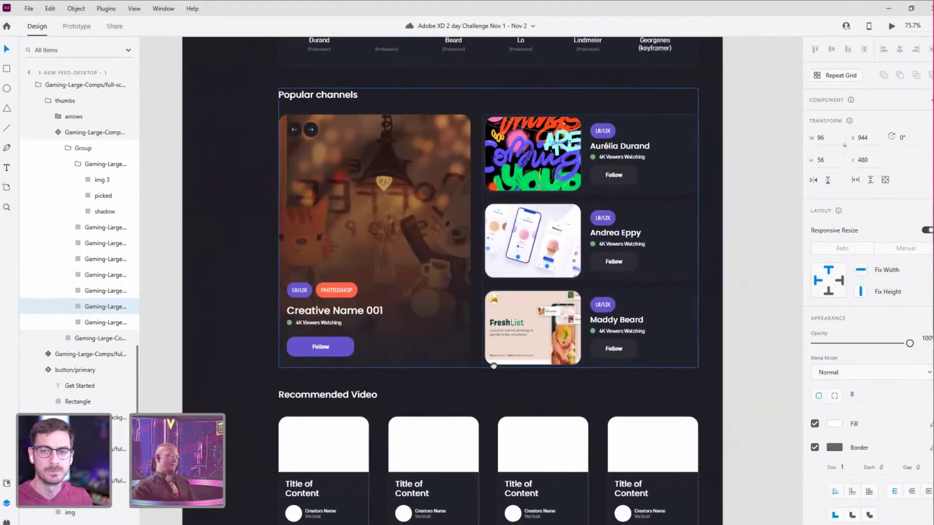
{"action": "left_click_drag", "start_coordinate": [494, 365], "coordinate": [508, 272]}
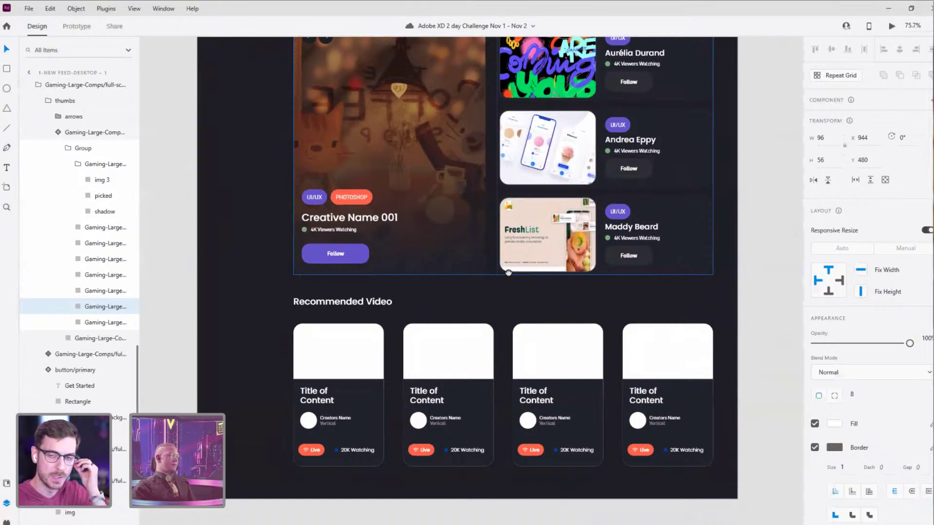
{"action": "scroll", "coordinate": [491, 306], "scroll_direction": "up", "scroll_amount": 10}
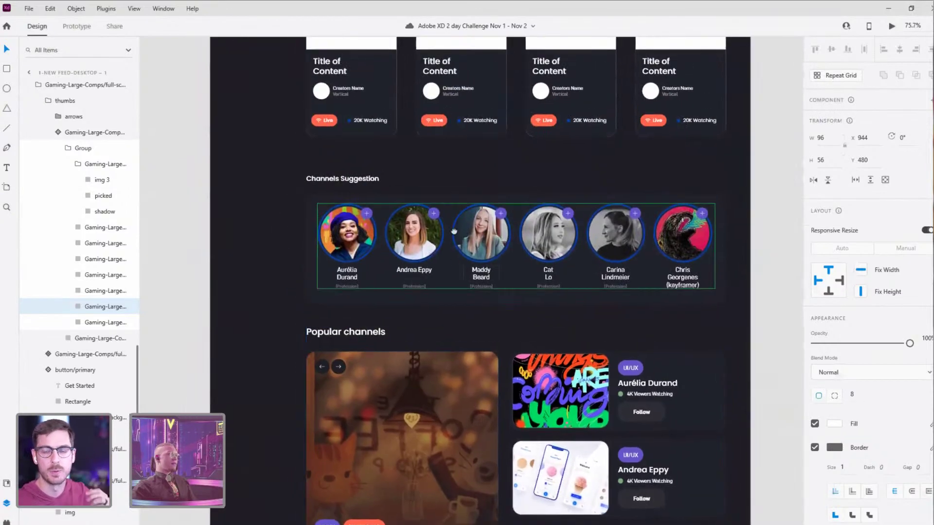
{"action": "scroll", "coordinate": [476, 336], "scroll_direction": "up", "scroll_amount": 5}
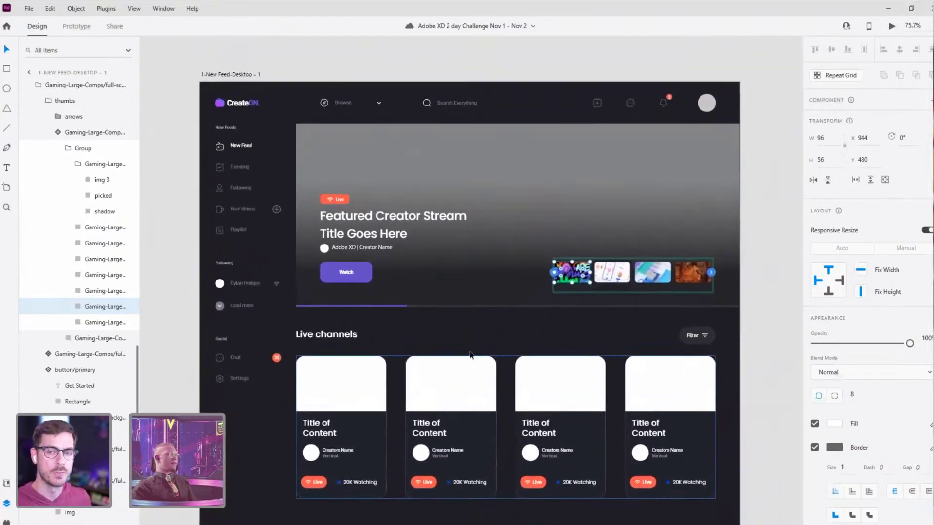
Step: Select the login video above the artboard, and return to select the featured banner component
{"action": "left_click_drag", "start_coordinate": [617, 245], "coordinate": [381, 439]}
{"action": "left_click_drag", "start_coordinate": [606, 196], "coordinate": [513, 333]}
{"action": "left_click", "coordinate": [605, 164]}
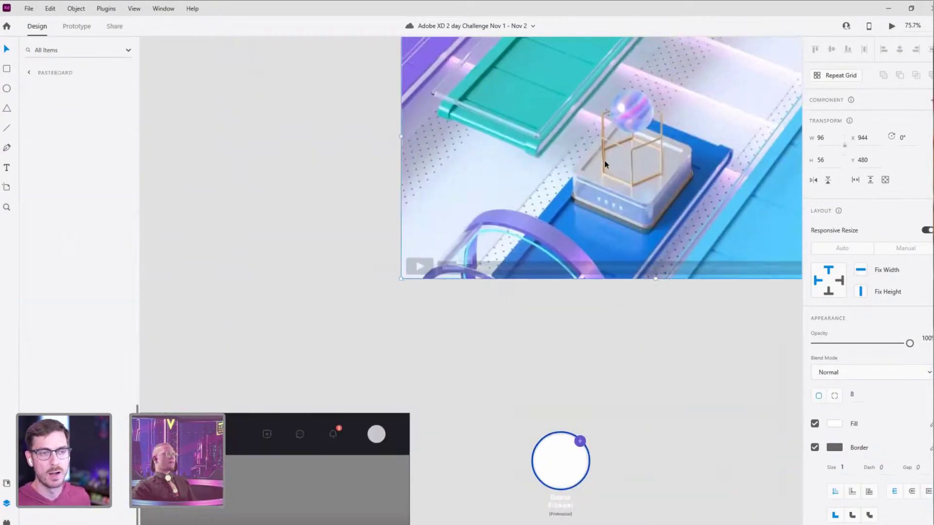
{"action": "scroll", "coordinate": [593, 191], "scroll_direction": "down", "scroll_amount": 5}
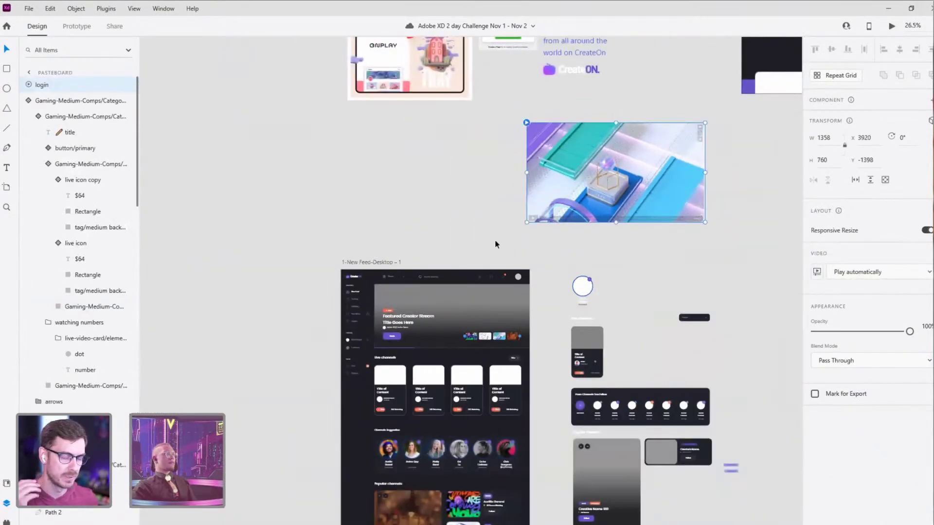
{"action": "scroll", "coordinate": [495, 244], "scroll_direction": "up", "scroll_amount": 5}
{"action": "left_click", "coordinate": [477, 281]}
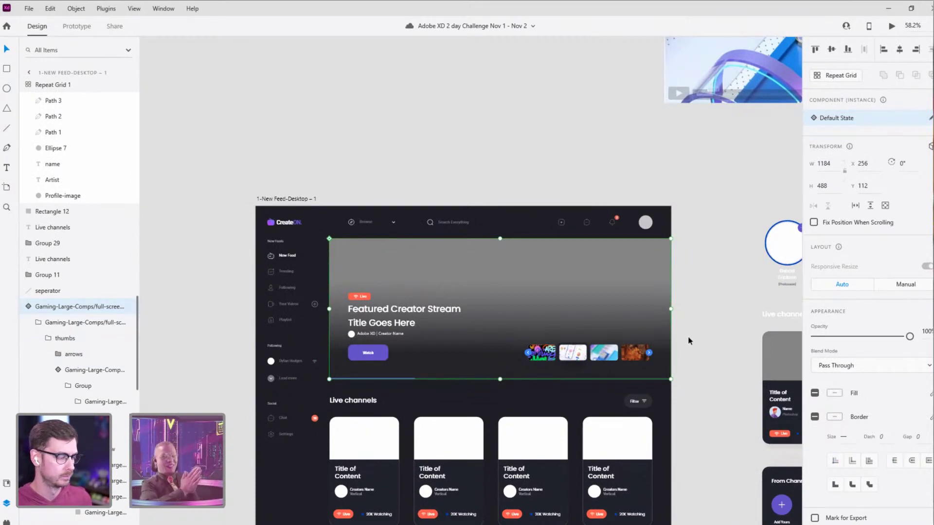
Step: Shift the Lordbros Concept Video credit image above the Behance link slightly to the right
{"action": "left_click", "coordinate": [614, 150]}
{"action": "left_click_drag", "start_coordinate": [560, 191], "coordinate": [522, 321]}
{"action": "scroll", "coordinate": [535, 272], "scroll_direction": "down", "scroll_amount": 3}
{"action": "left_click_drag", "start_coordinate": [540, 261], "coordinate": [366, 355]}
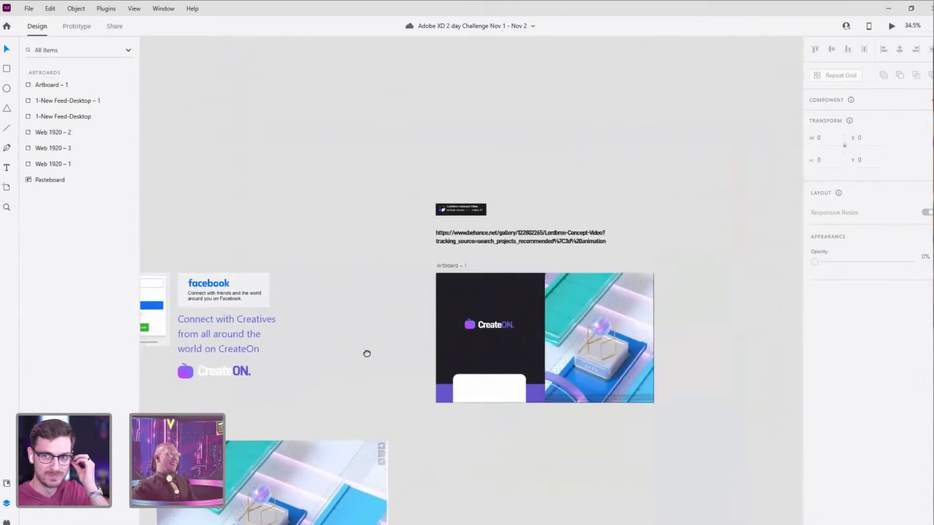
{"action": "scroll", "coordinate": [449, 275], "scroll_direction": "up", "scroll_amount": 3}
{"action": "scroll", "coordinate": [348, 201], "scroll_direction": "up", "scroll_amount": 3}
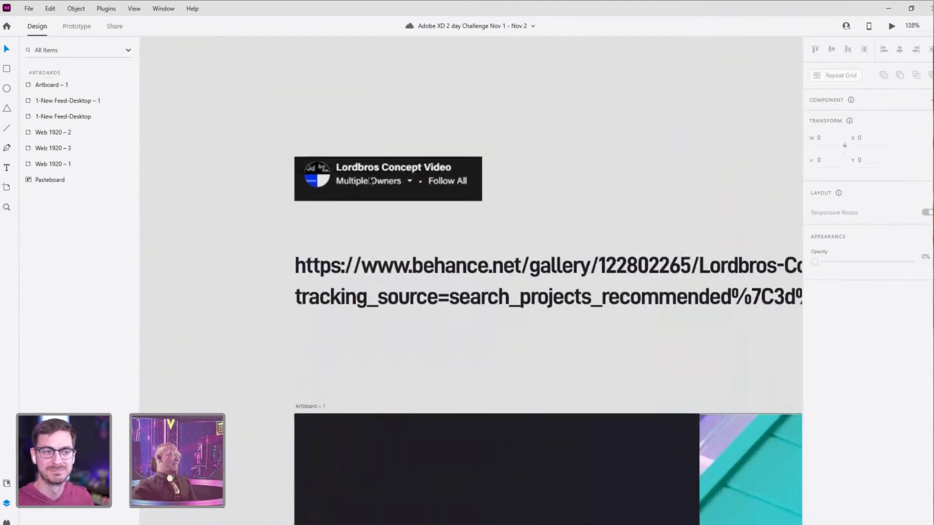
{"action": "left_click", "coordinate": [383, 182]}
{"action": "mouse_move", "coordinate": [382, 179]}
{"action": "left_mouse_down"}
{"action": "mouse_move", "coordinate": [403, 180]}
{"action": "mouse_move", "coordinate": [369, 182]}
{"action": "left_mouse_up"}
Step: Select the entire text of the Behance link above Artboard – 1 and leave text editing
{"action": "scroll", "coordinate": [502, 168], "scroll_direction": "down", "scroll_amount": 3}
{"action": "double_click", "coordinate": [558, 215]}
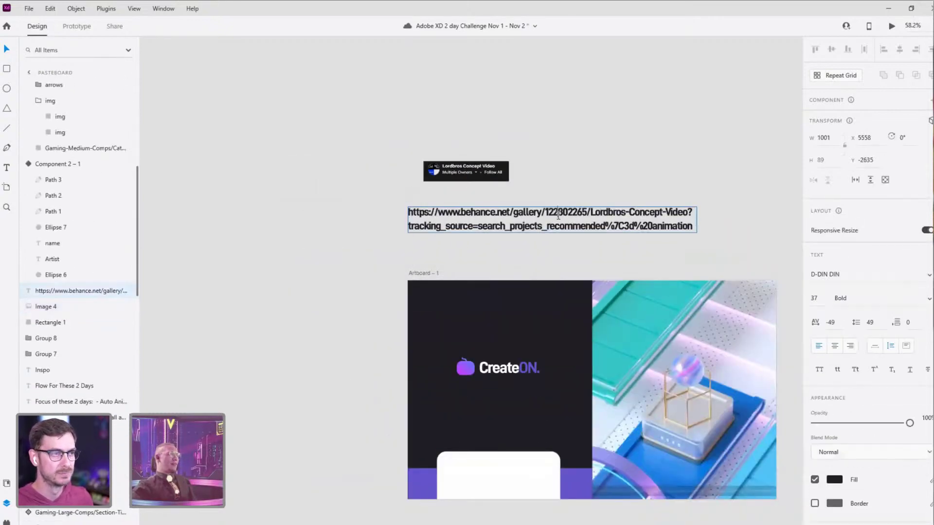
{"action": "key", "text": "ctrl+a"}
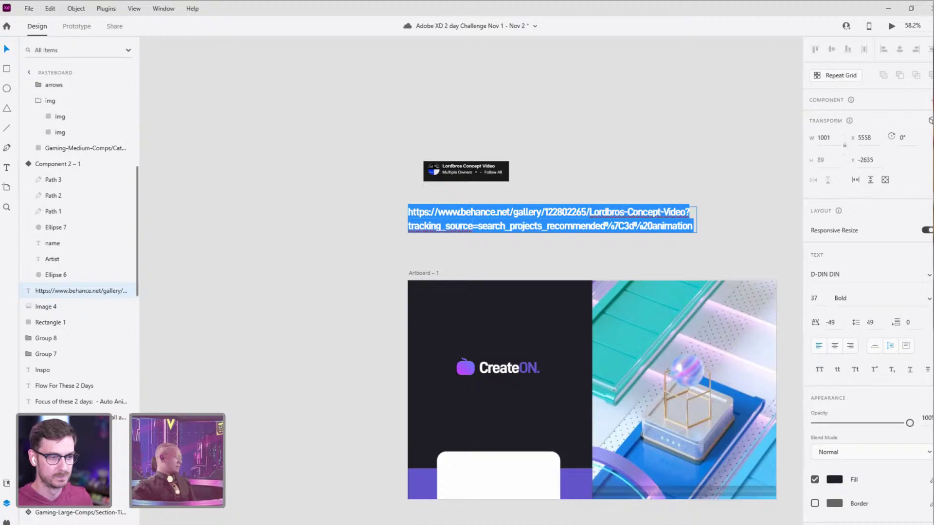
{"action": "key", "text": "Escape"}
{"action": "scroll", "coordinate": [281, 333], "scroll_direction": "down", "scroll_amount": 4}
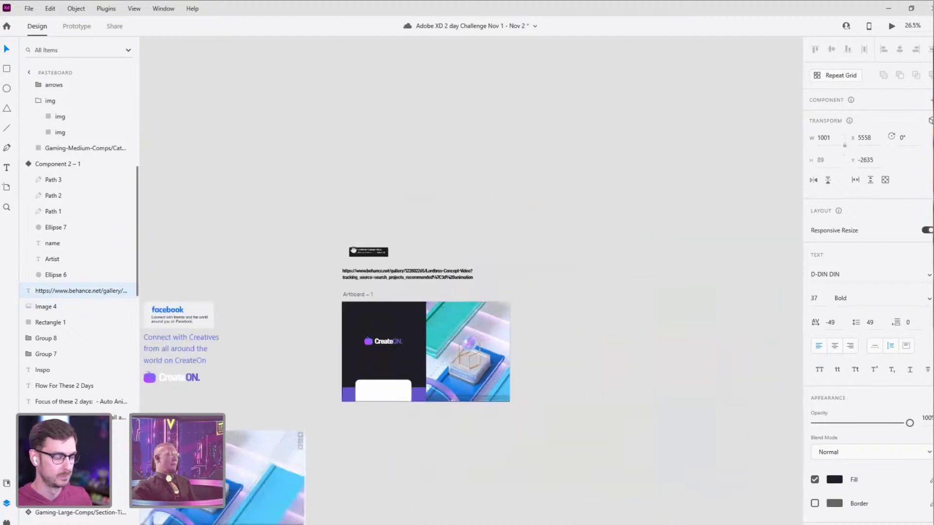
Step: Inspect the two stacked img layers inside the featured banner, ending on the plain gray one
{"action": "scroll", "coordinate": [396, 237], "scroll_direction": "down", "scroll_amount": 5}
{"action": "scroll", "coordinate": [396, 237], "scroll_direction": "up", "scroll_amount": 5}
{"action": "left_click", "coordinate": [443, 182]}
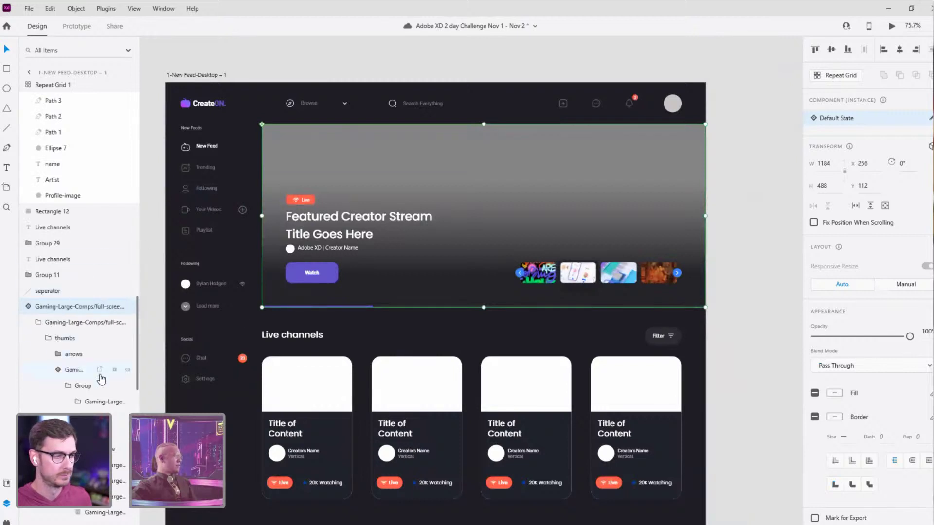
{"action": "double_click", "coordinate": [357, 147]}
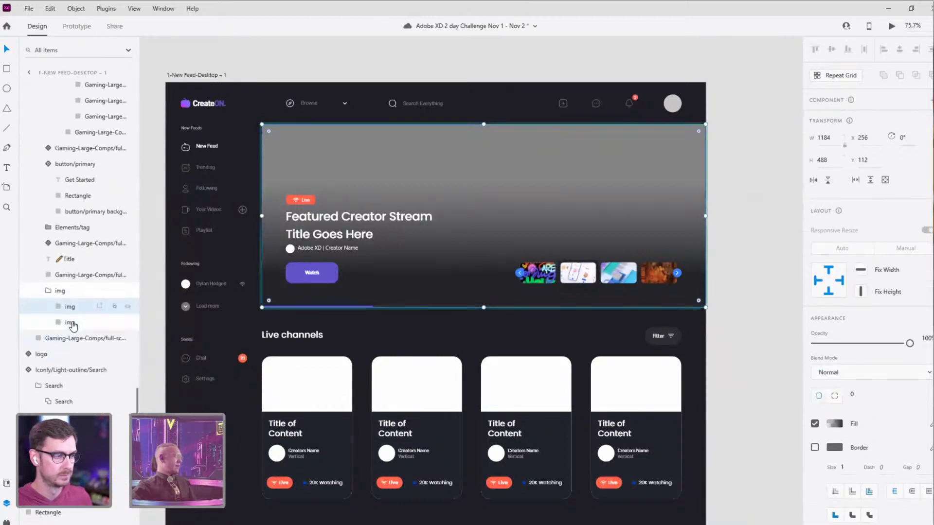
{"action": "left_click", "coordinate": [71, 323]}
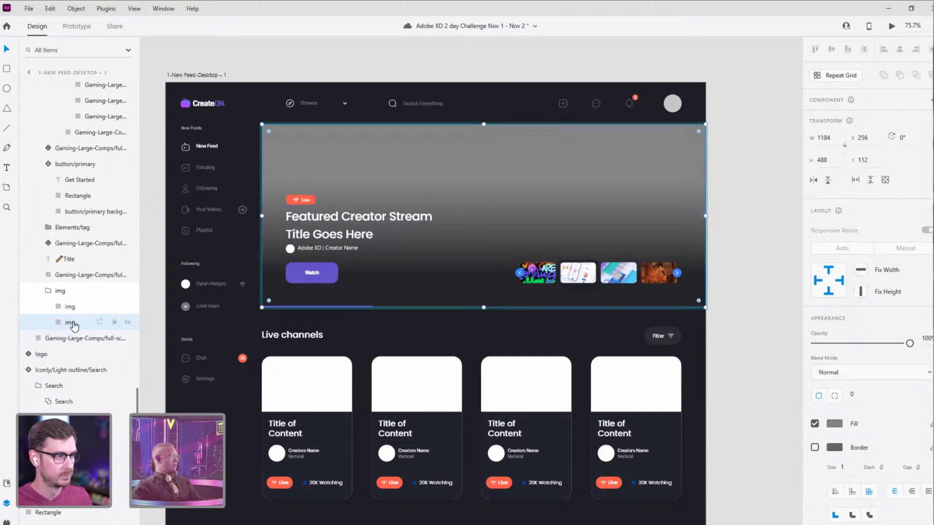
Step: Copy the login video from the pasteboard and paste it into the featured banner's img group
{"action": "scroll", "coordinate": [628, 173], "scroll_direction": "down", "scroll_amount": 3}
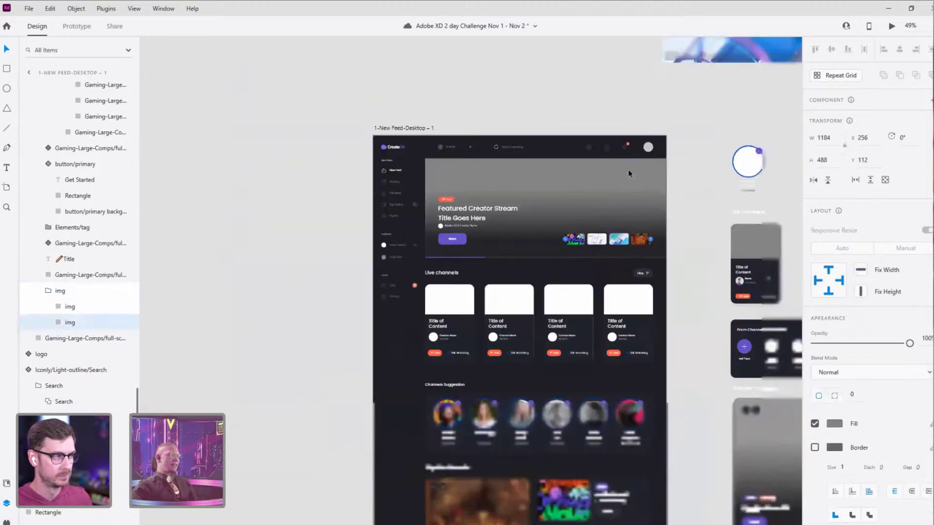
{"action": "scroll", "coordinate": [628, 173], "scroll_direction": "down", "scroll_amount": 3}
{"action": "left_click_drag", "start_coordinate": [629, 173], "coordinate": [281, 489]}
{"action": "left_click", "coordinate": [372, 367]}
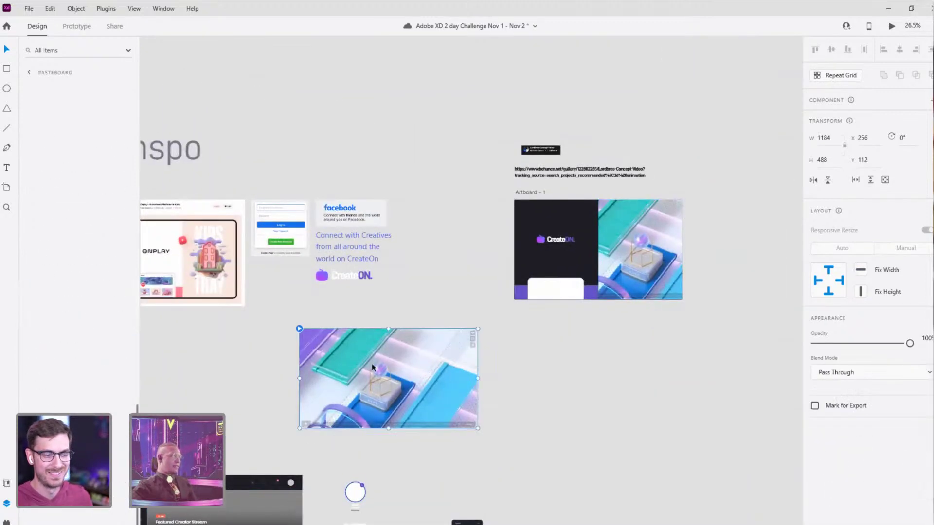
{"action": "scroll", "coordinate": [517, 221], "scroll_direction": "left", "scroll_amount": 5}
{"action": "scroll", "coordinate": [517, 221], "scroll_direction": "down", "scroll_amount": 4}
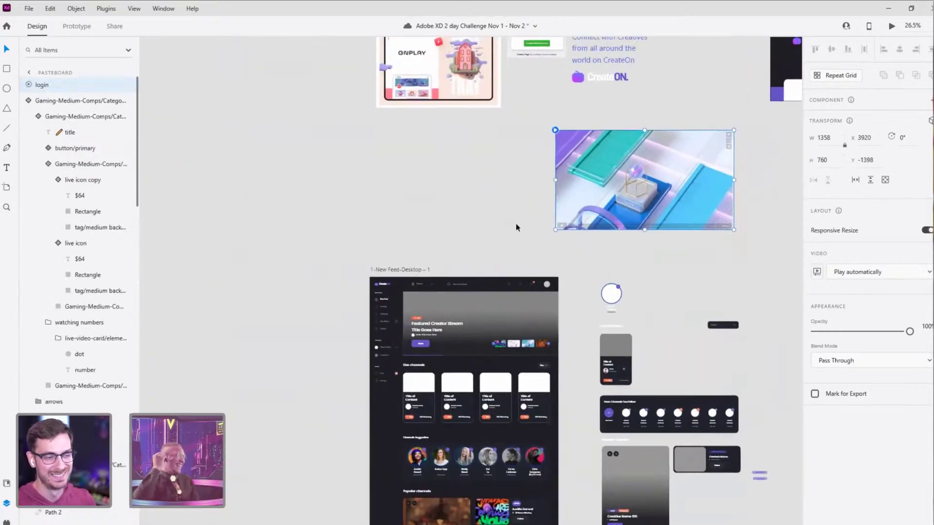
{"action": "scroll", "coordinate": [515, 223], "scroll_direction": "up", "scroll_amount": 5}
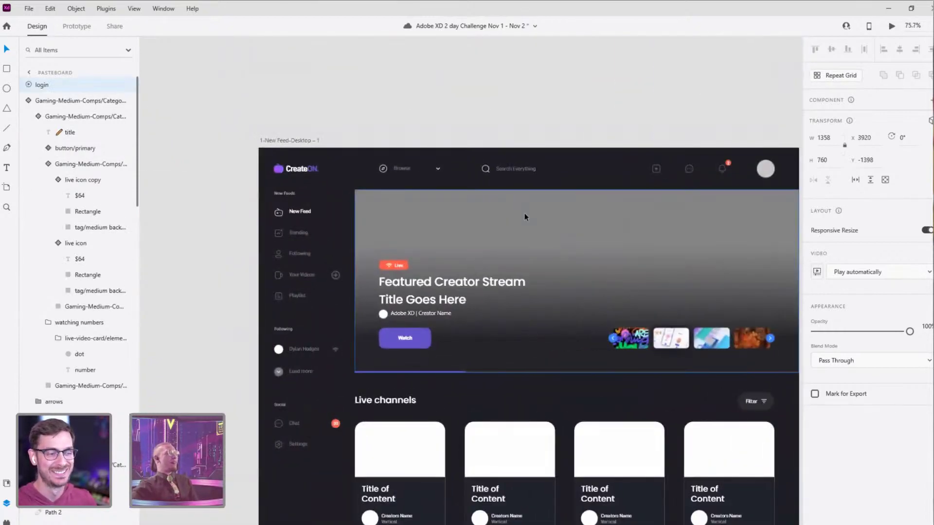
{"action": "left_click", "coordinate": [524, 217]}
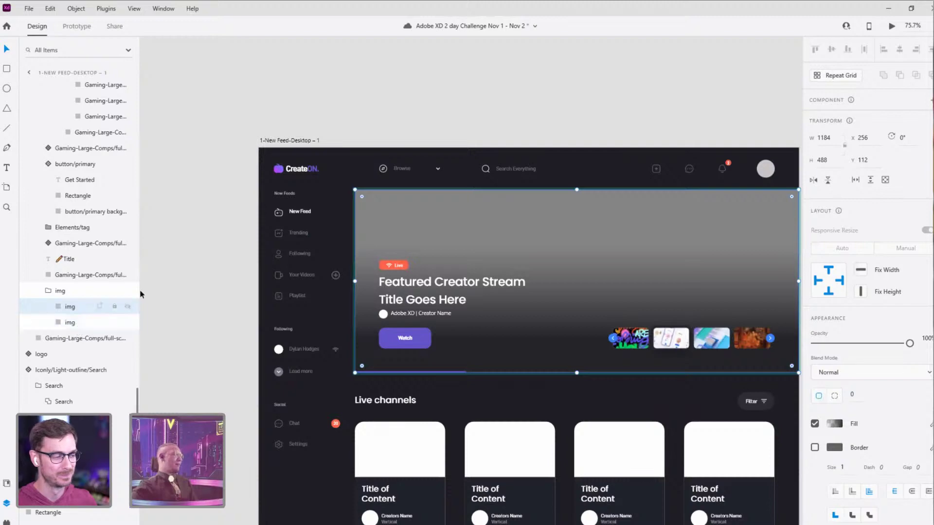
{"action": "key", "text": "ctrl+v"}
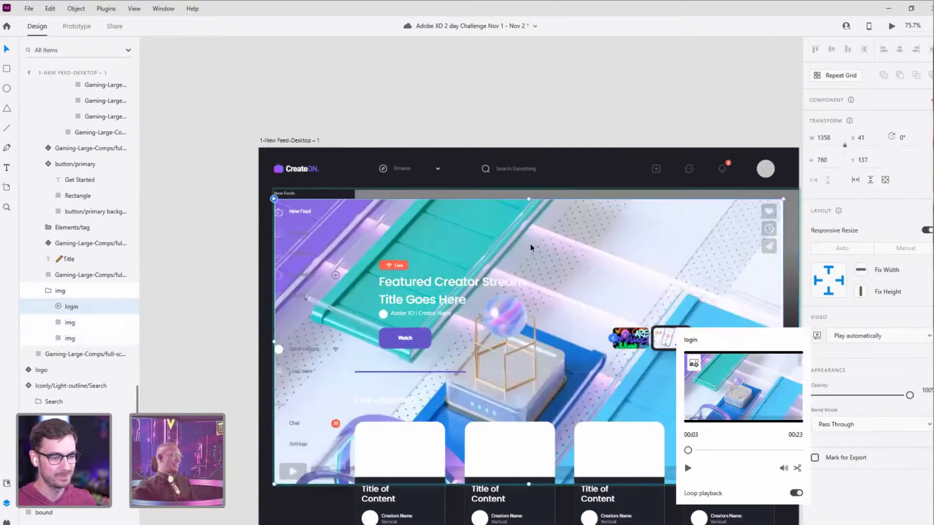
Step: Align the pasted video with the banner's upper-left corner at X 256, Y 112 and scale it to about 1159 by 649
{"action": "left_click_drag", "start_coordinate": [514, 232], "coordinate": [570, 245]}
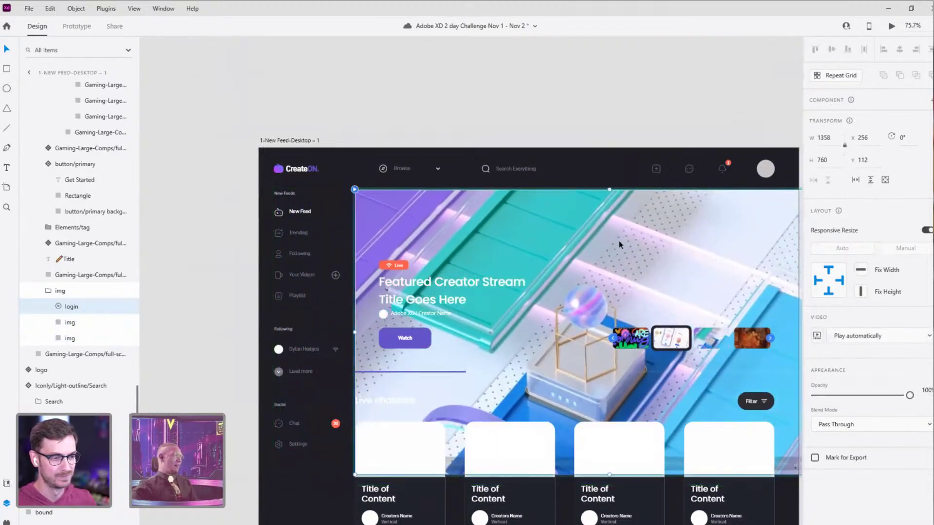
{"action": "scroll", "coordinate": [618, 241], "scroll_direction": "right", "scroll_amount": 10}
{"action": "scroll", "coordinate": [619, 241], "scroll_direction": "down", "scroll_amount": 2}
{"action": "left_click_drag", "start_coordinate": [597, 428], "coordinate": [604, 386]}
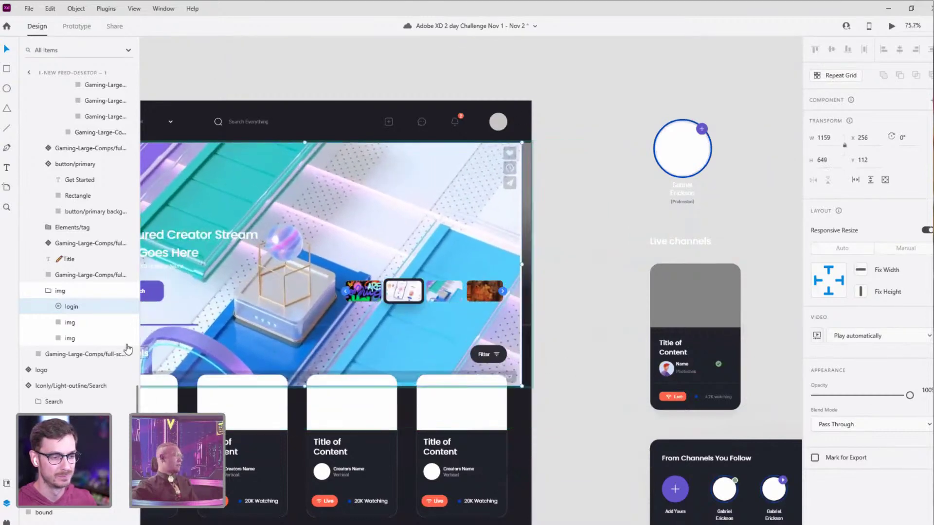
Step: Reorder the login video layer so it sits between the banner's gradient img layer and gray img layer
{"action": "left_click", "coordinate": [72, 339]}
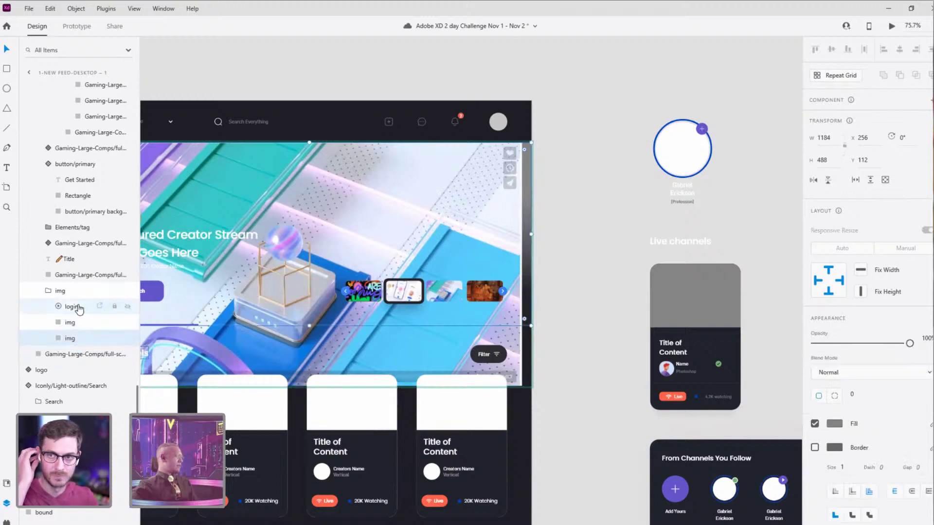
{"action": "left_click_drag", "start_coordinate": [73, 307], "coordinate": [68, 335]}
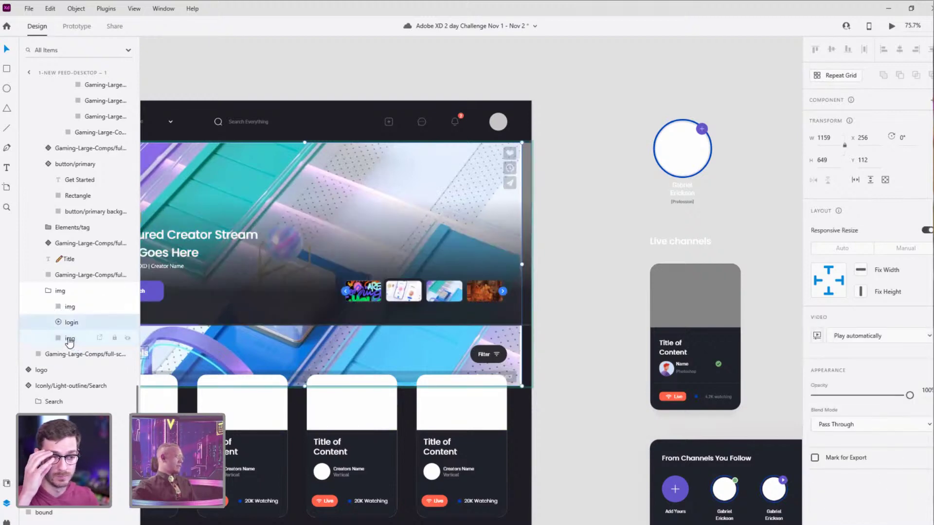
{"action": "scroll", "coordinate": [317, 235], "scroll_direction": "left", "scroll_amount": 5}
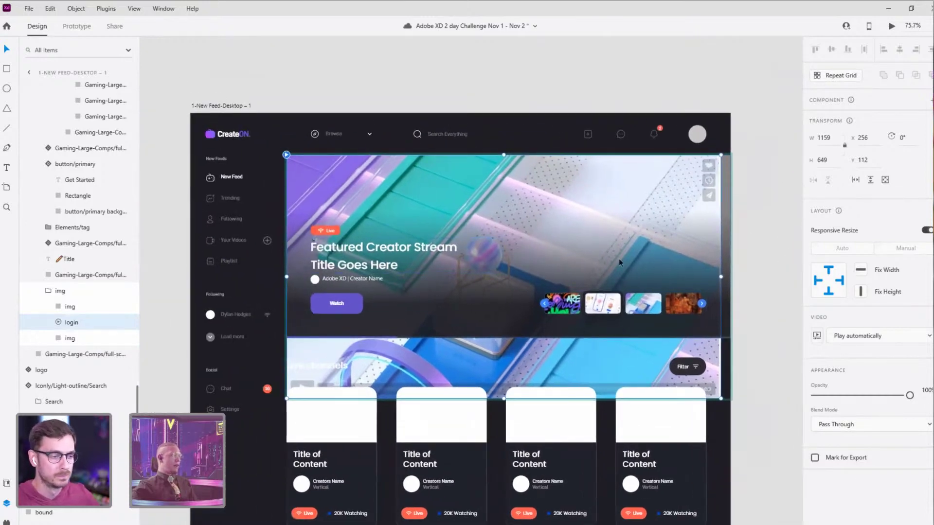
{"action": "scroll", "coordinate": [619, 263], "scroll_direction": "right", "scroll_amount": 2}
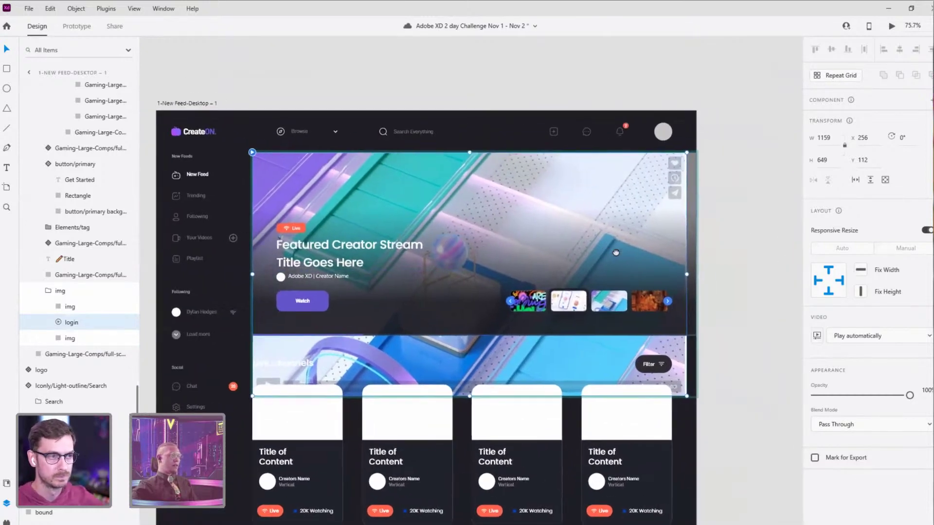
Step: Mask the login video with the gray img layer beneath it in the featured banner's img group
{"action": "left_click", "coordinate": [69, 342]}
{"action": "left_click", "coordinate": [68, 325], "text": "shift"}
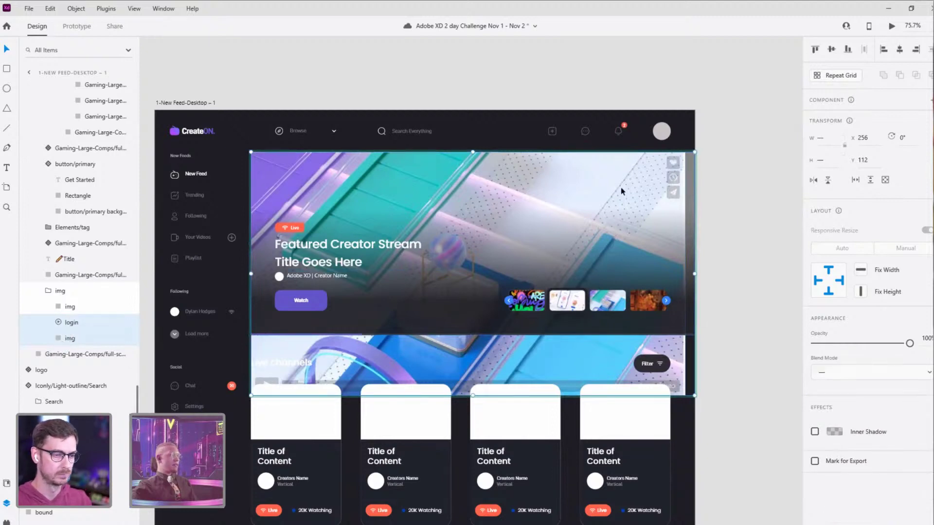
{"action": "left_click", "coordinate": [70, 339]}
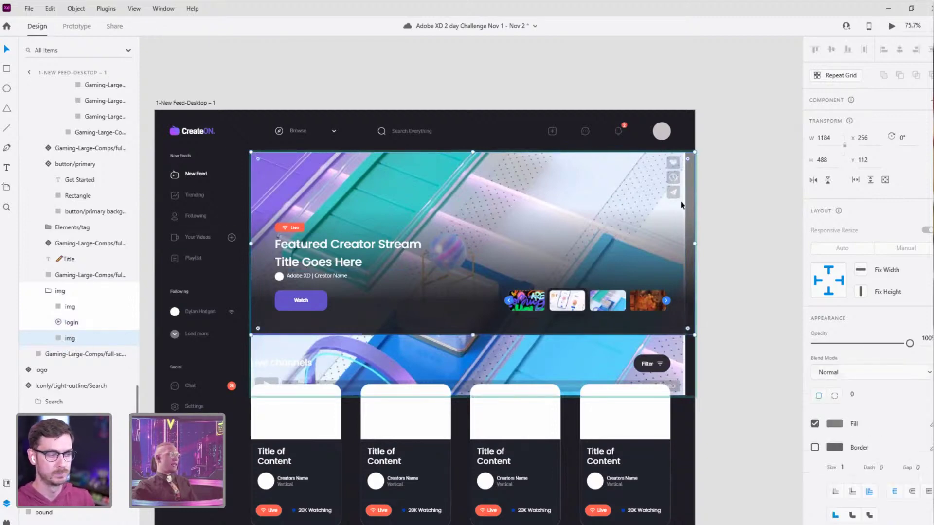
{"action": "left_click", "coordinate": [691, 210]}
{"action": "scroll", "coordinate": [715, 141], "scroll_direction": "right", "scroll_amount": 1}
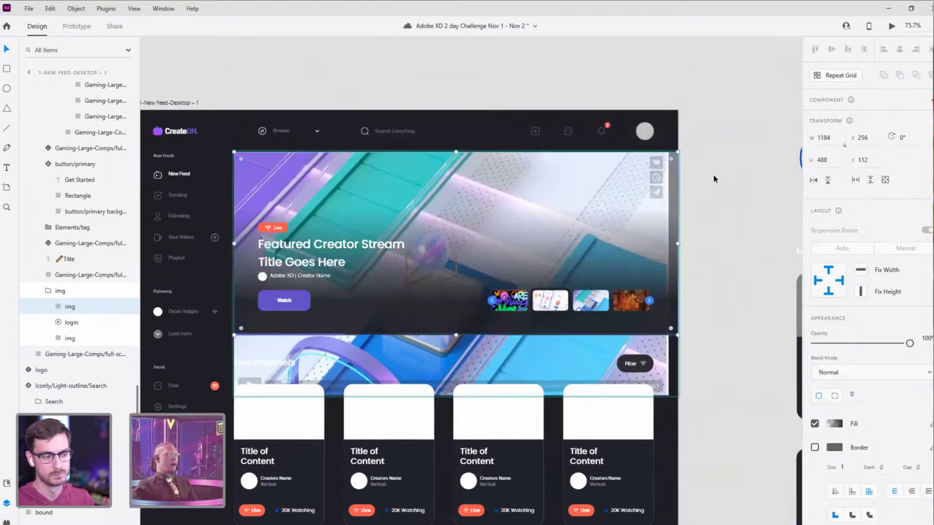
{"action": "left_click", "coordinate": [70, 338]}
{"action": "left_click", "coordinate": [70, 323], "text": "shift"}
{"action": "right_click", "coordinate": [69, 323]}
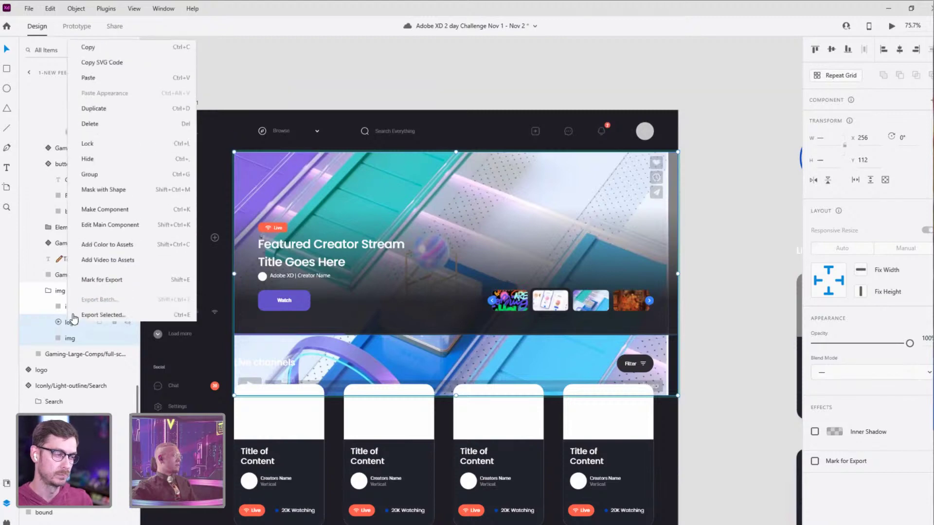
{"action": "left_click", "coordinate": [109, 192]}
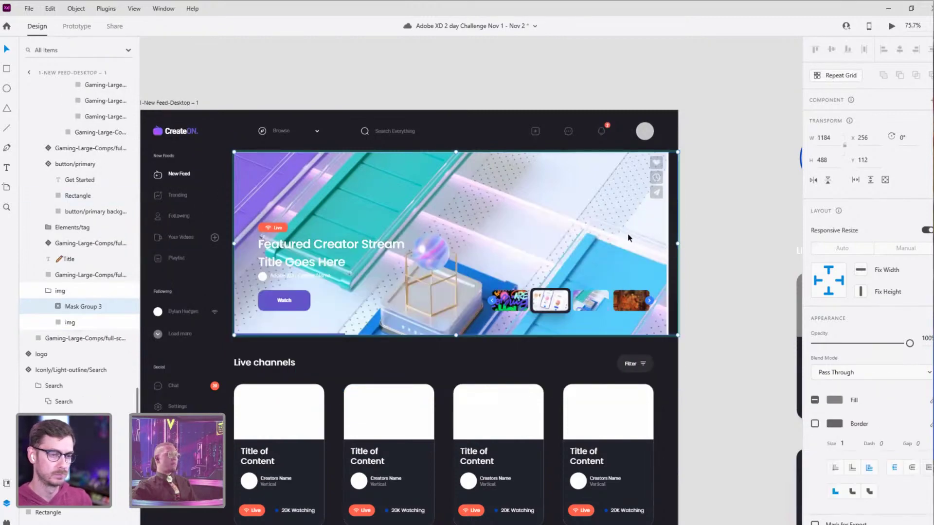
Step: Enlarge the masked login video to about 1184 by 663 and reposition it inside the banner mask at X 256, Y -8
{"action": "double_click", "coordinate": [583, 184]}
{"action": "left_click", "coordinate": [600, 165]}
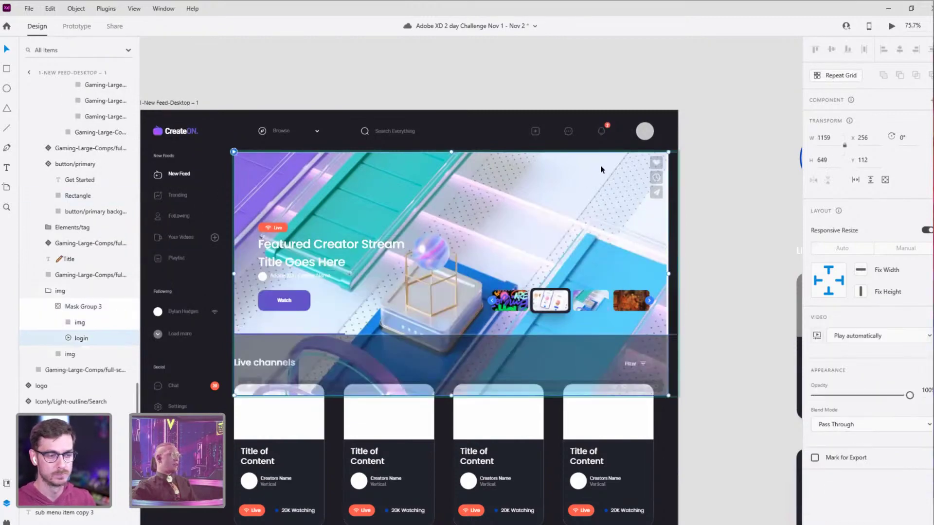
{"action": "left_click_drag", "start_coordinate": [669, 395], "coordinate": [687, 401]}
{"action": "left_click_drag", "start_coordinate": [542, 226], "coordinate": [558, 181]}
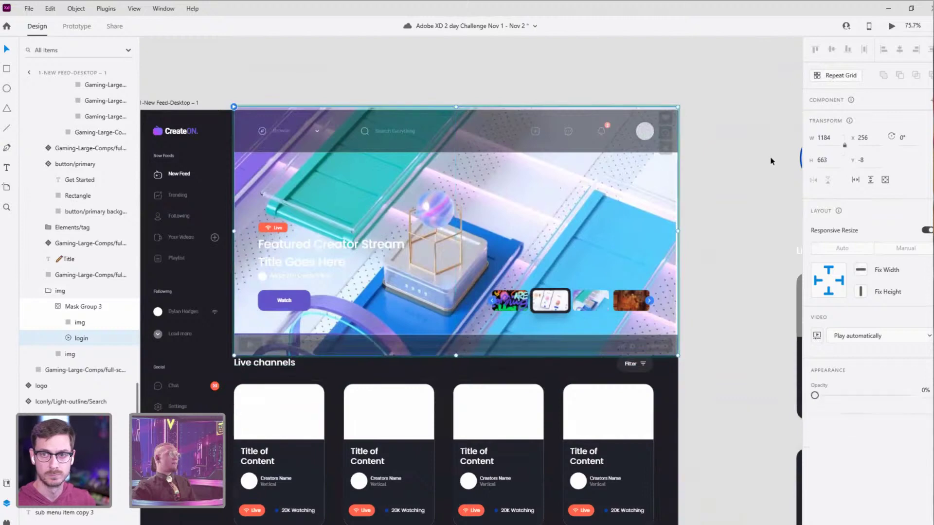
{"action": "left_click", "coordinate": [706, 208]}
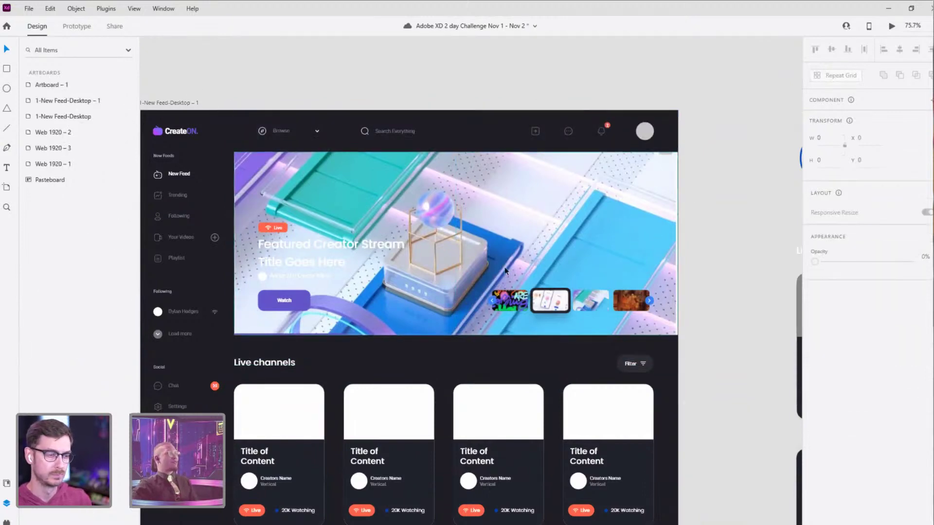
Step: Move the masked video group below the gradient img layer in the featured banner's img group
{"action": "left_click", "coordinate": [509, 234]}
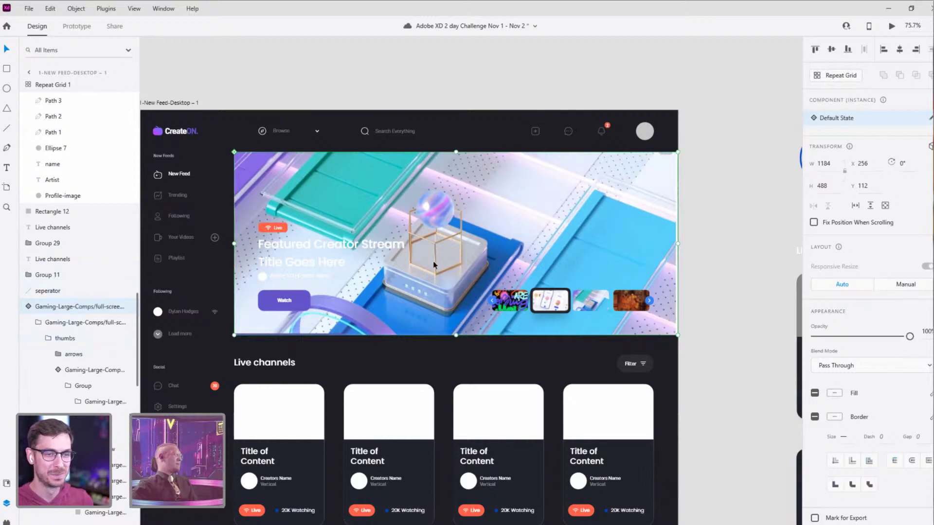
{"action": "scroll", "coordinate": [77, 341], "scroll_direction": "down", "scroll_amount": 5}
{"action": "scroll", "coordinate": [73, 381], "scroll_direction": "down", "scroll_amount": 5}
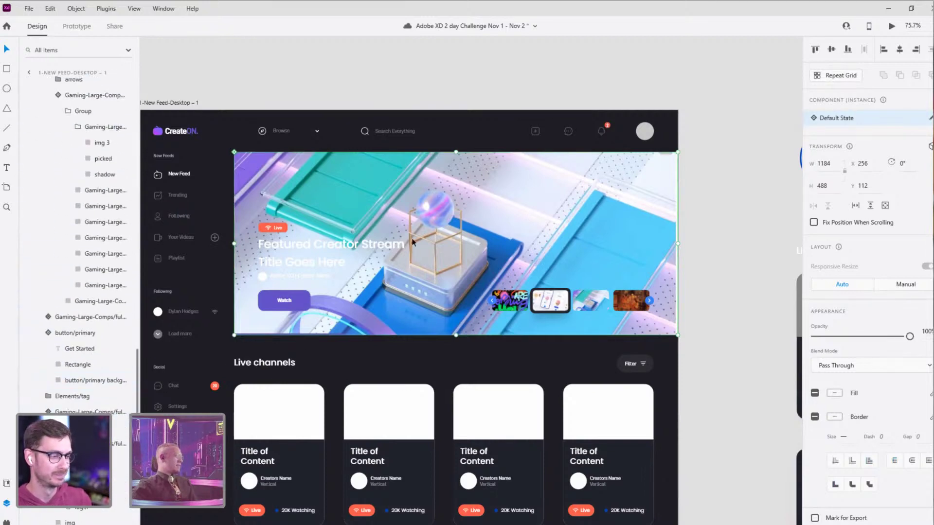
{"action": "left_click", "coordinate": [73, 384]}
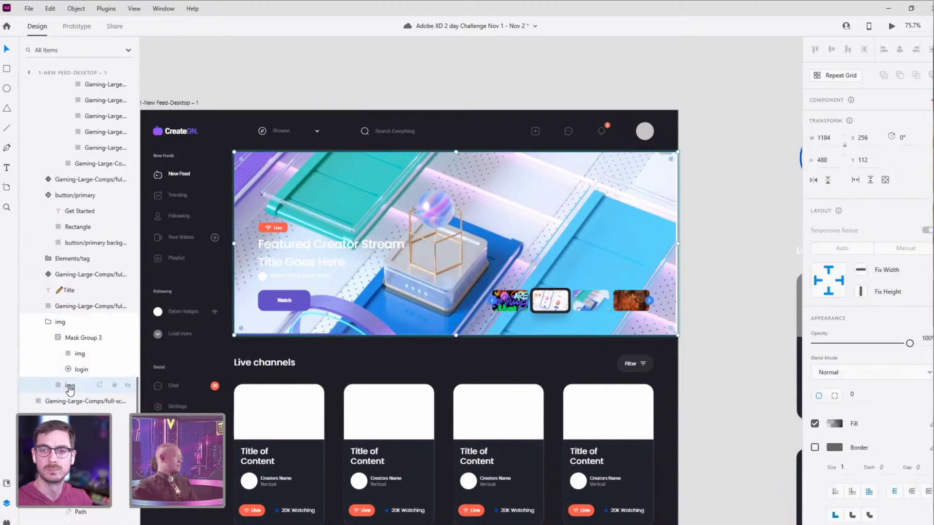
{"action": "left_click", "coordinate": [78, 352]}
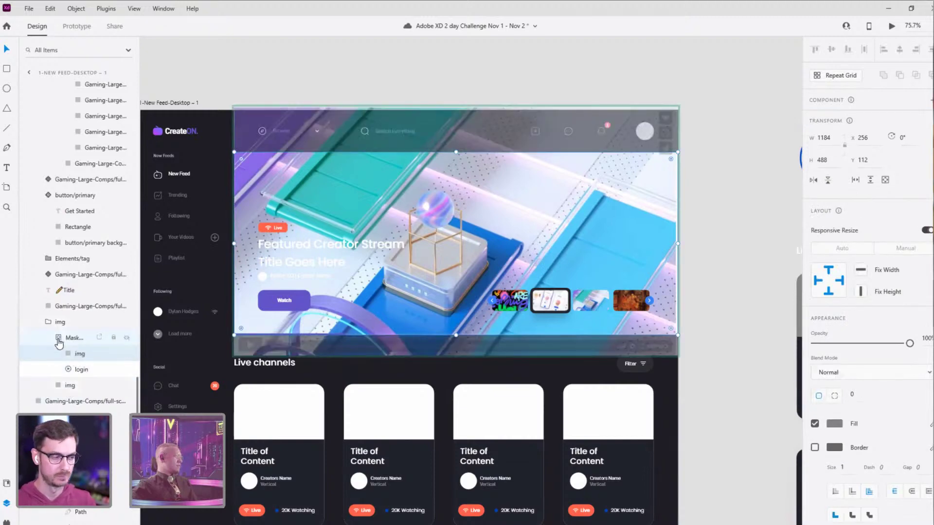
{"action": "key", "text": "Escape"}
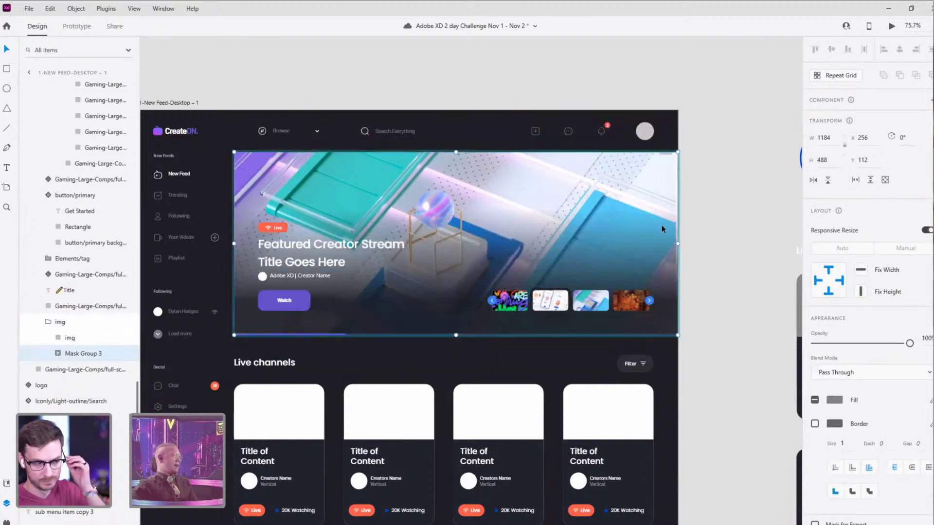
{"action": "left_click", "coordinate": [709, 197]}
Step: Select the login video inside the banner's mask group and keep its playback set to Play automatically
{"action": "left_click_drag", "start_coordinate": [173, 102], "coordinate": [214, 78]}
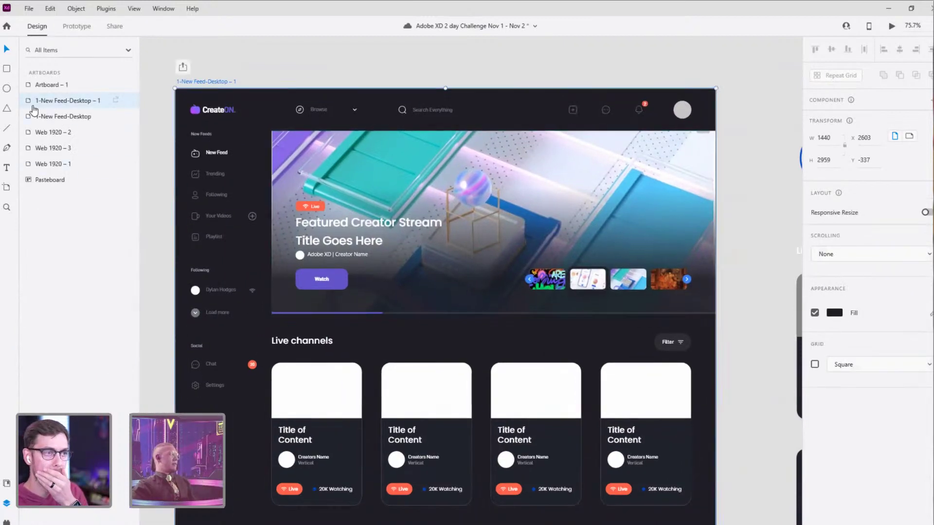
{"action": "left_click", "coordinate": [447, 169]}
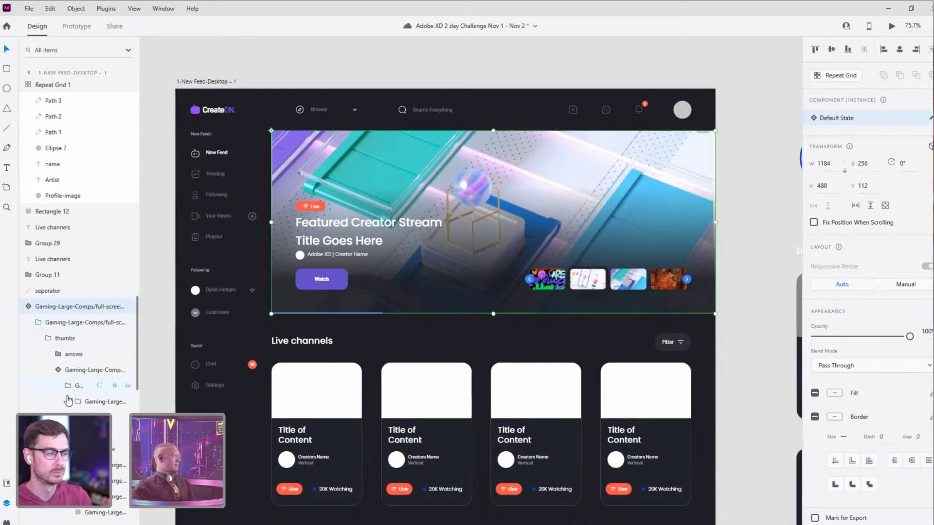
{"action": "scroll", "coordinate": [80, 243], "scroll_direction": "down", "scroll_amount": 4}
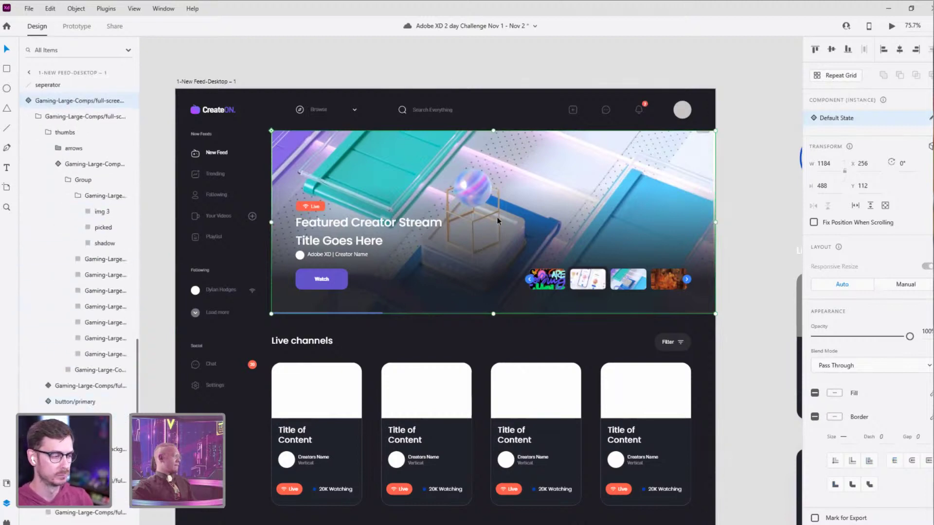
{"action": "double_click", "coordinate": [515, 187]}
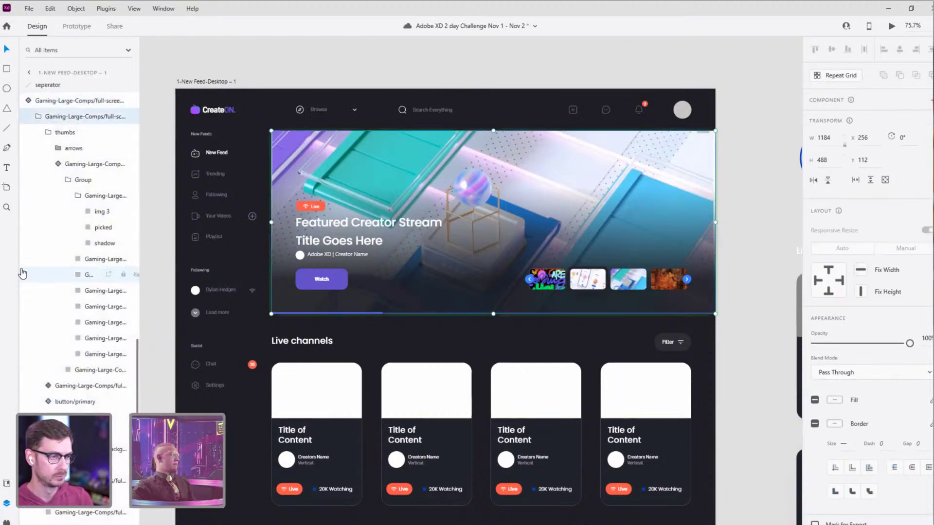
{"action": "scroll", "coordinate": [81, 292], "scroll_direction": "down", "scroll_amount": 4}
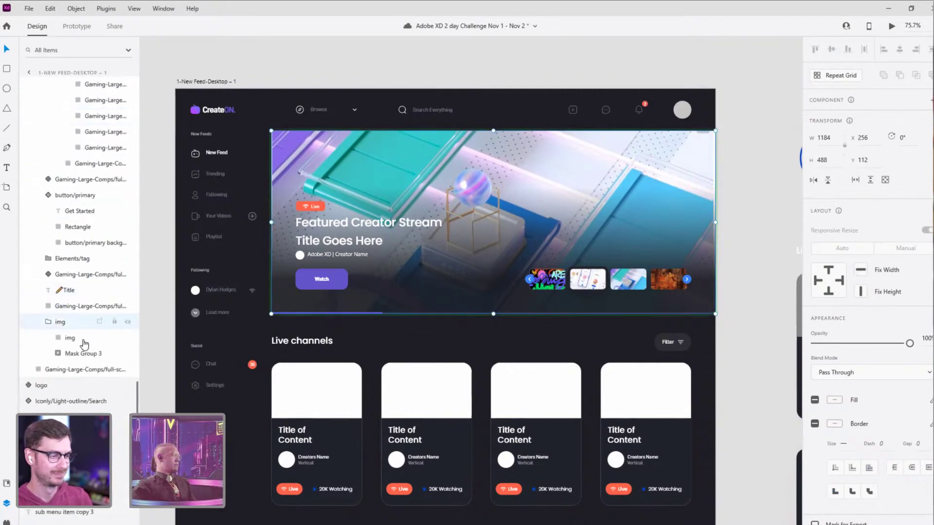
{"action": "left_click", "coordinate": [65, 354]}
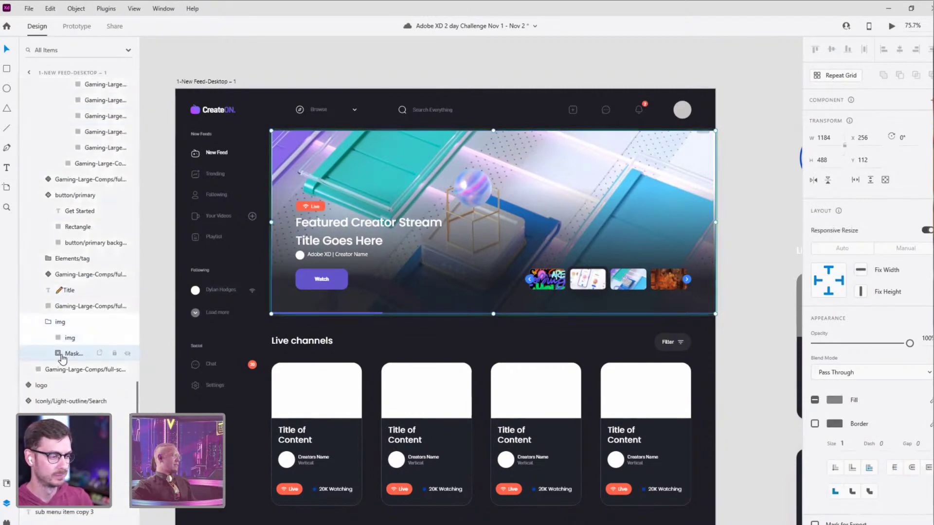
{"action": "left_click", "coordinate": [80, 384]}
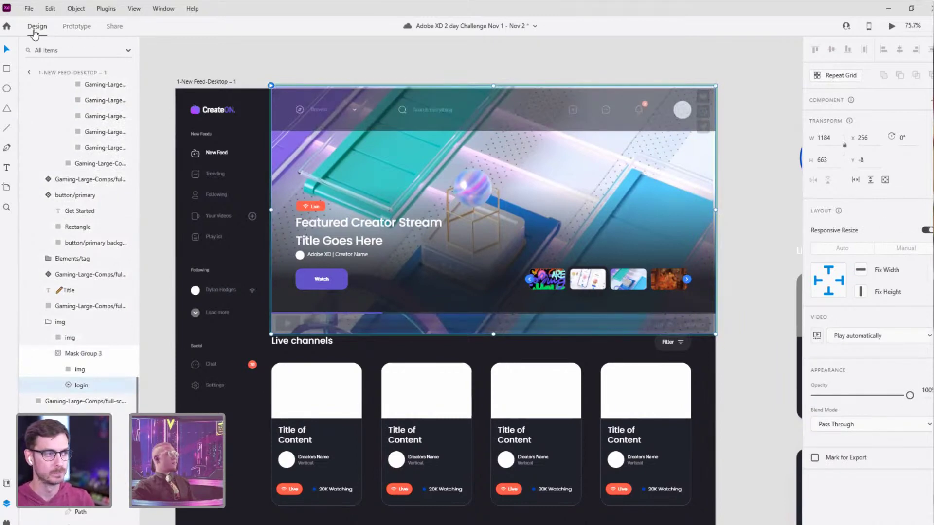
{"action": "left_click", "coordinate": [871, 338]}
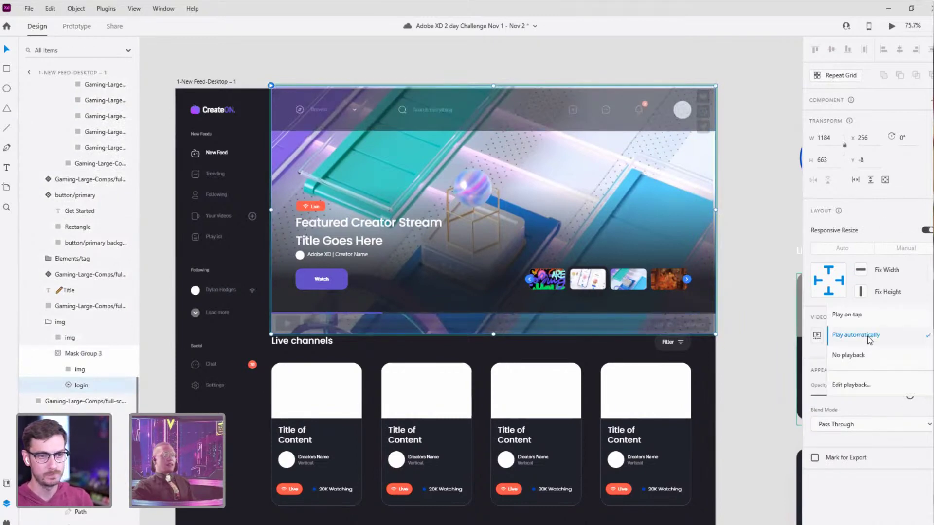
{"action": "left_click", "coordinate": [870, 339]}
Step: Edit the login video's trim points in its playback settings and accept the range from 00:03 to 00:23
{"action": "left_click", "coordinate": [817, 337]}
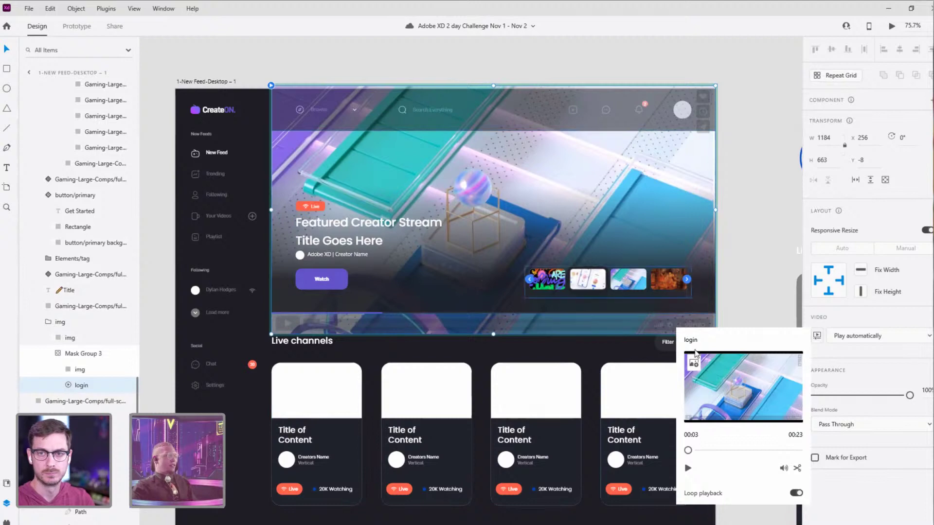
{"action": "left_click", "coordinate": [818, 336]}
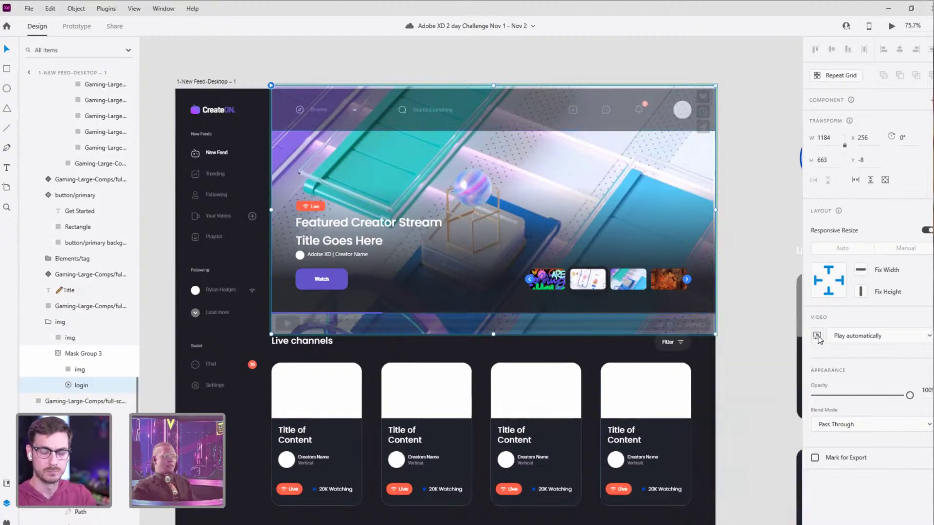
{"action": "left_click", "coordinate": [817, 336]}
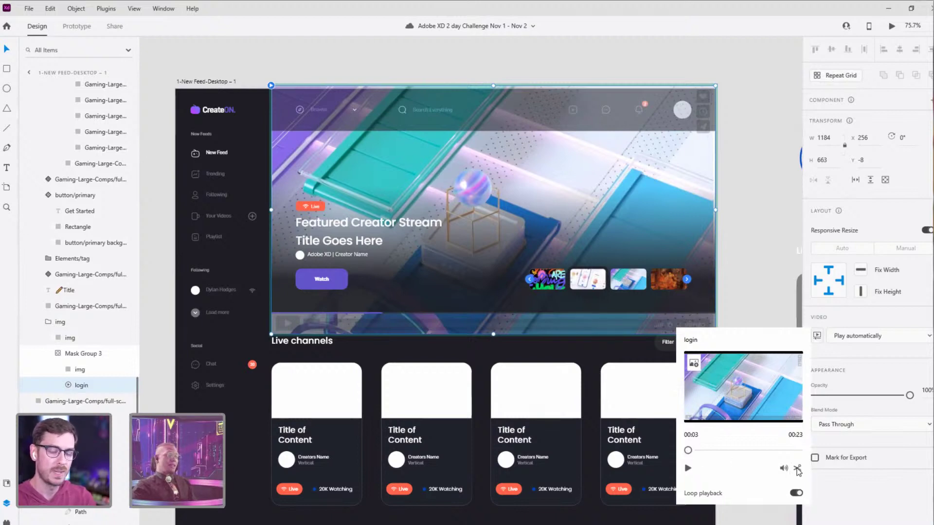
{"action": "left_click", "coordinate": [797, 469]}
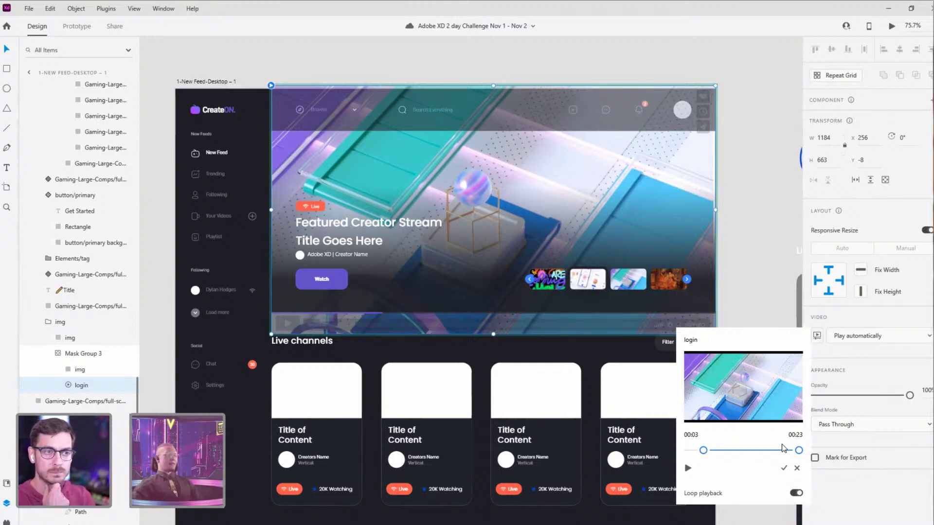
{"action": "mouse_move", "coordinate": [702, 450]}
{"action": "left_mouse_down"}
{"action": "mouse_move", "coordinate": [692, 450]}
{"action": "mouse_move", "coordinate": [705, 455]}
{"action": "left_mouse_up"}
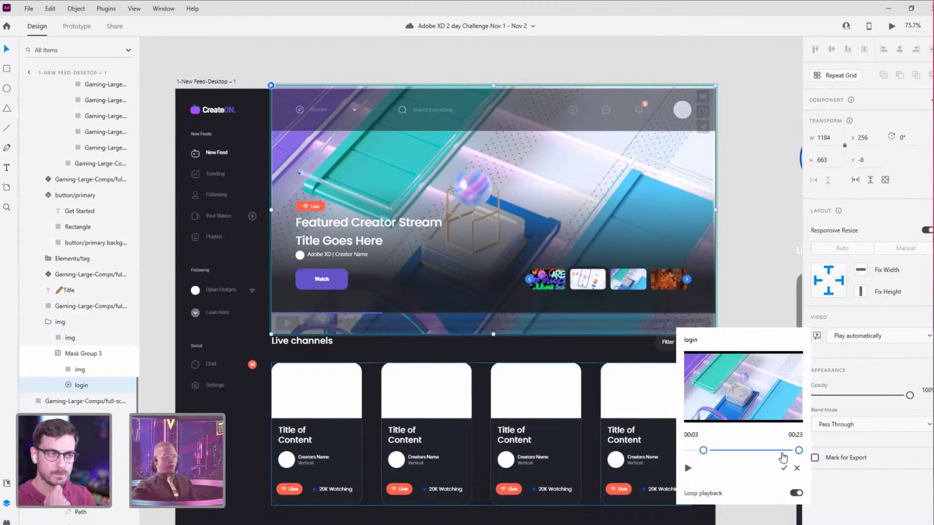
{"action": "left_click", "coordinate": [784, 469]}
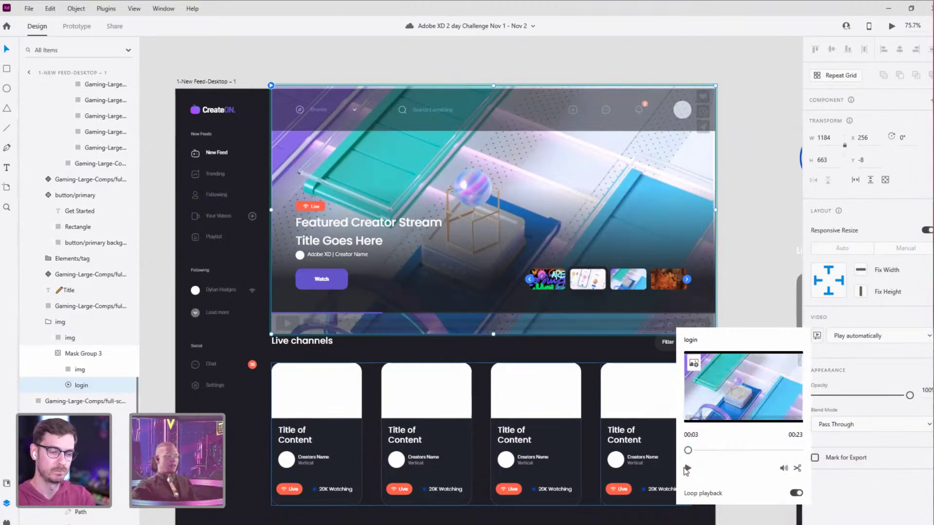
{"action": "left_click", "coordinate": [756, 89]}
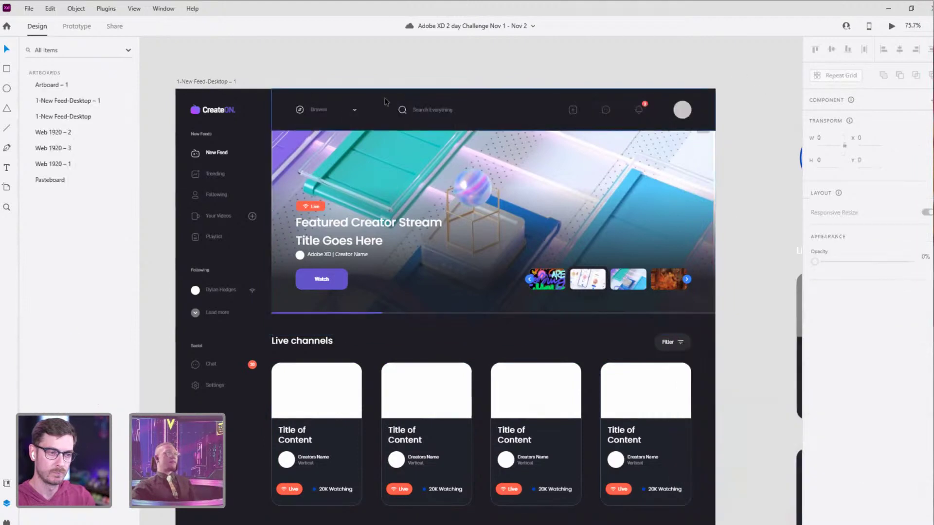
Step: Preview the 1-New Feed-Desktop – 1 artboard to check the banner video, and close the preview
{"action": "left_click", "coordinate": [206, 81]}
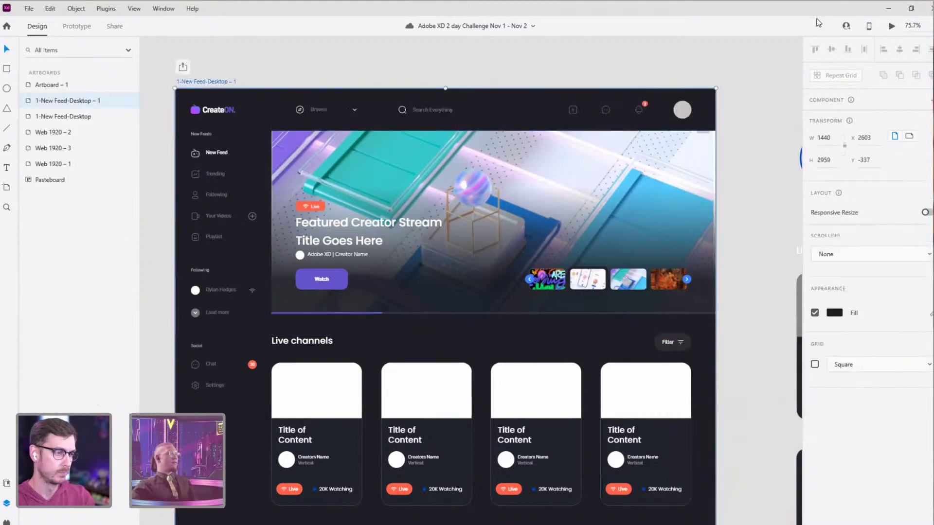
{"action": "left_click", "coordinate": [890, 27]}
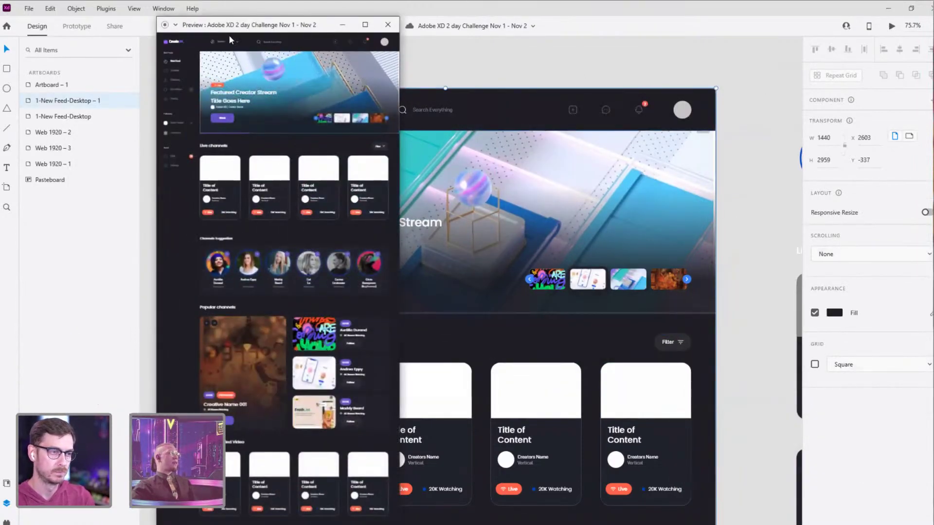
{"action": "left_click_drag", "start_coordinate": [228, 28], "coordinate": [224, 115]}
{"action": "left_click", "coordinate": [292, 85]}
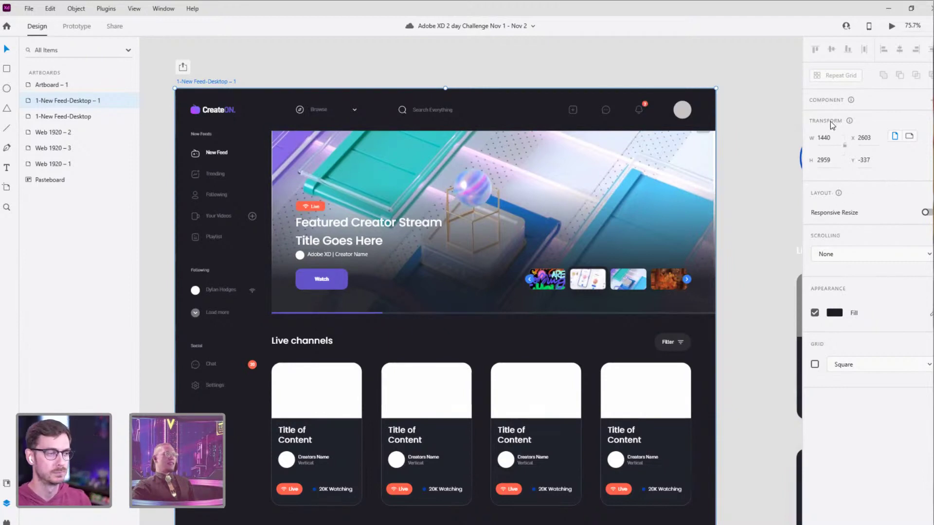
Step: Set the artboard's scrolling to Vertical and shorten its viewport height to about 604, near the featured banner's lower edge
{"action": "left_click", "coordinate": [882, 254]}
{"action": "left_click", "coordinate": [841, 276]}
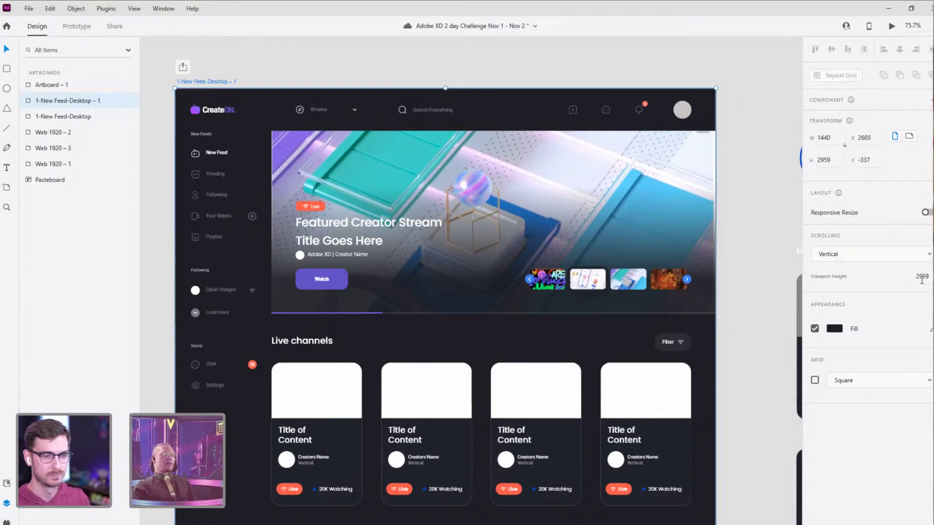
{"action": "scroll", "coordinate": [714, 271], "scroll_direction": "down", "scroll_amount": 5}
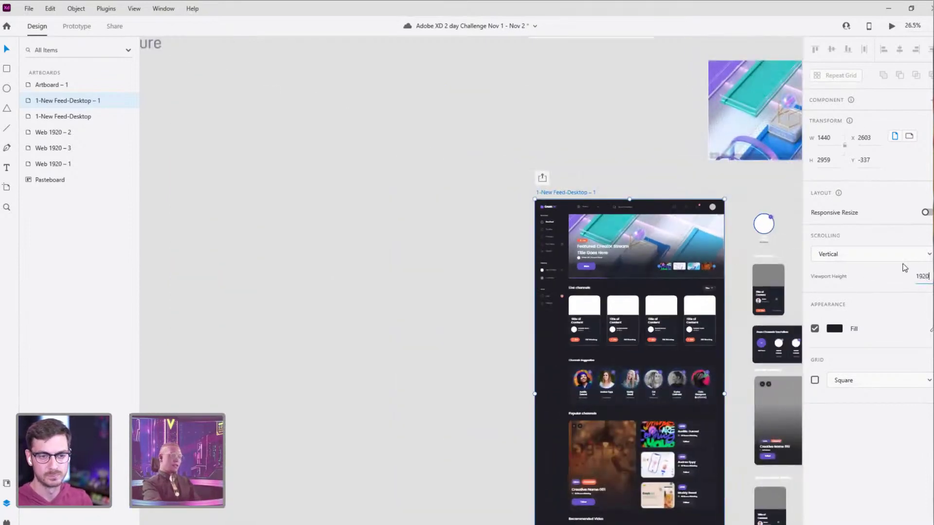
{"action": "scroll", "coordinate": [732, 203], "scroll_direction": "right", "scroll_amount": 3}
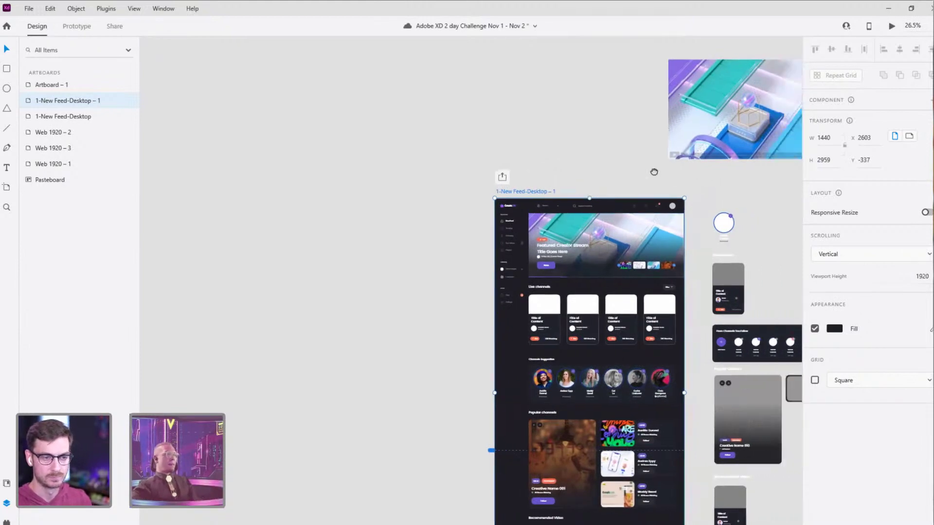
{"action": "left_click_drag", "start_coordinate": [398, 449], "coordinate": [404, 277]}
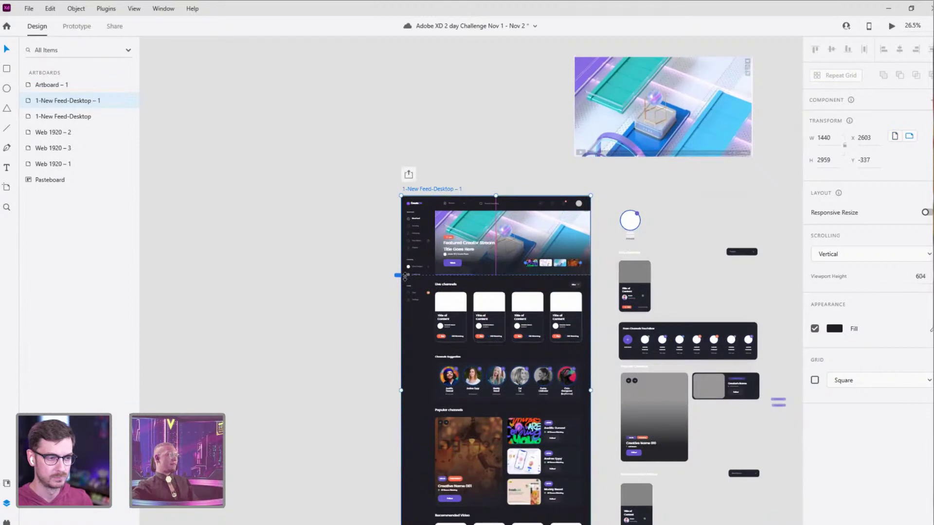
{"action": "left_click", "coordinate": [466, 170]}
{"action": "scroll", "coordinate": [473, 183], "scroll_direction": "up", "scroll_amount": 5}
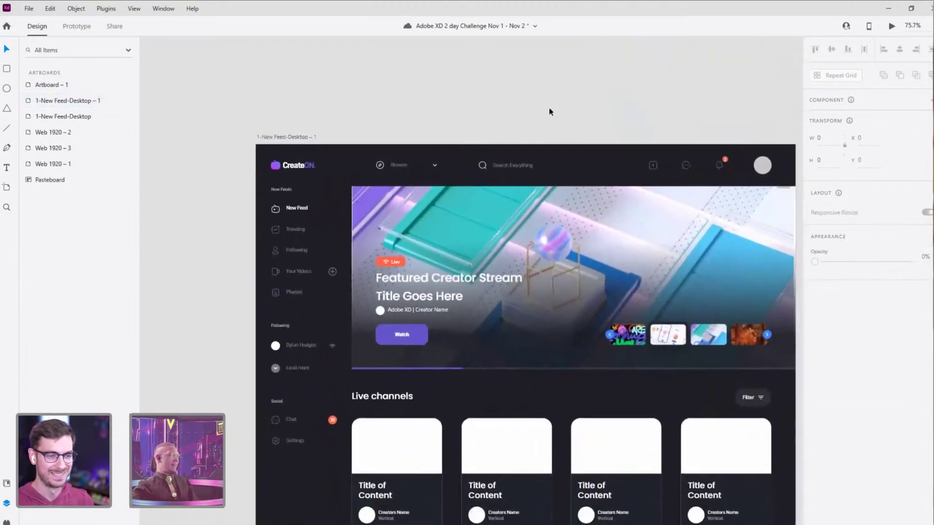
{"action": "scroll", "coordinate": [221, 340], "scroll_direction": "down", "scroll_amount": 4}
{"action": "left_click", "coordinate": [256, 210]}
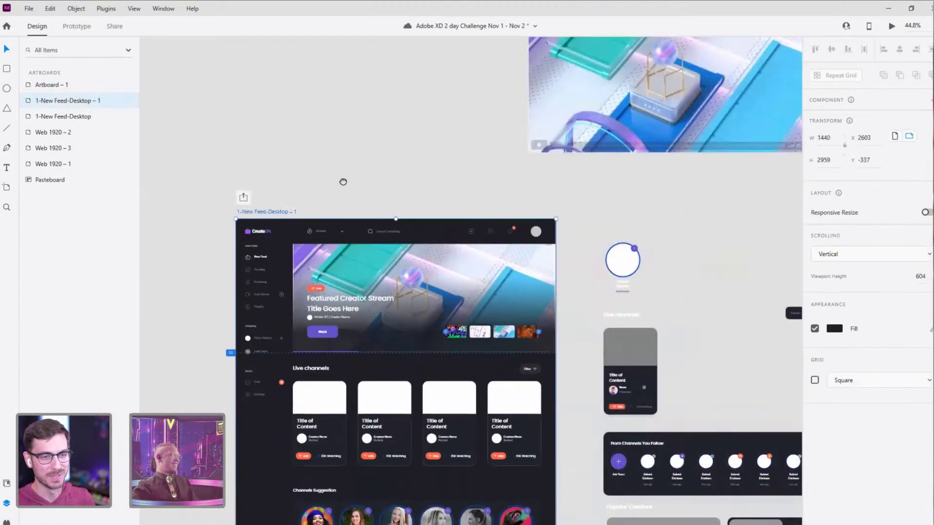
{"action": "left_click_drag", "start_coordinate": [343, 181], "coordinate": [343, 124]}
{"action": "left_click", "coordinate": [380, 128]}
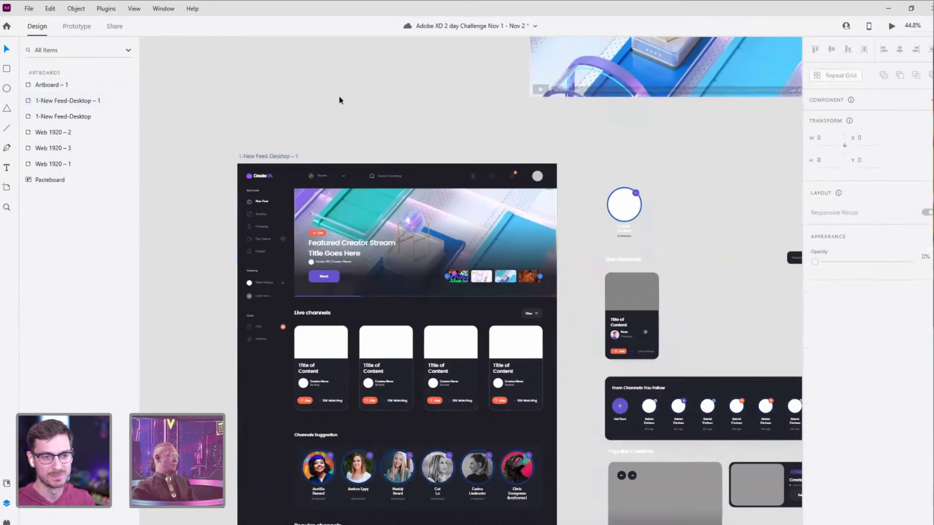
{"action": "scroll", "coordinate": [339, 99], "scroll_direction": "down", "scroll_amount": 4}
Step: Return the 1-New Feed-Desktop – 1 artboard's viewport height to 1920, preview the design, and close the preview
{"action": "left_click", "coordinate": [292, 129]}
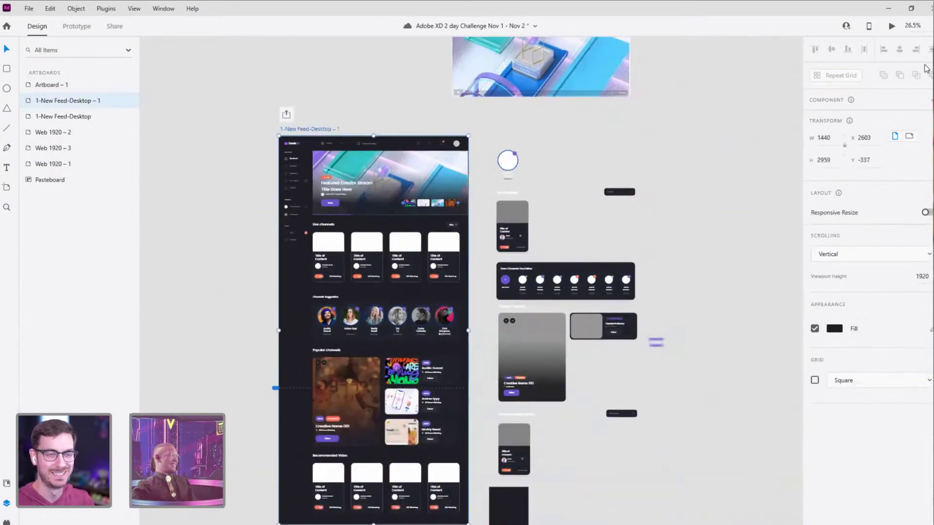
{"action": "left_click", "coordinate": [889, 28]}
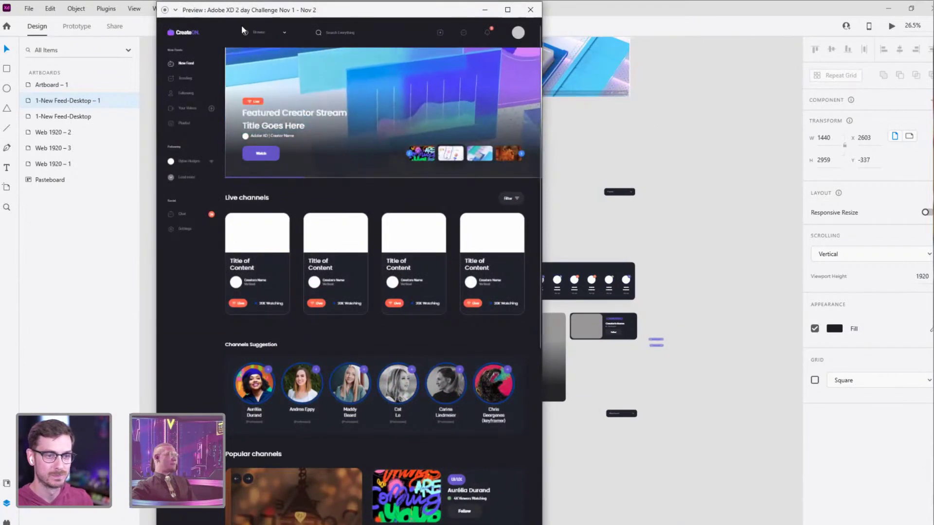
{"action": "left_click_drag", "start_coordinate": [242, 17], "coordinate": [307, 163]}
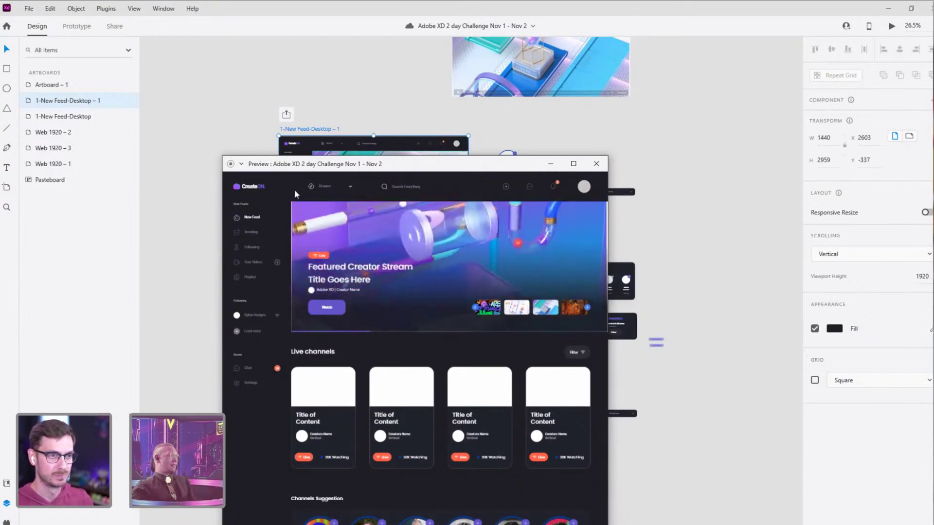
{"action": "left_click", "coordinate": [596, 163]}
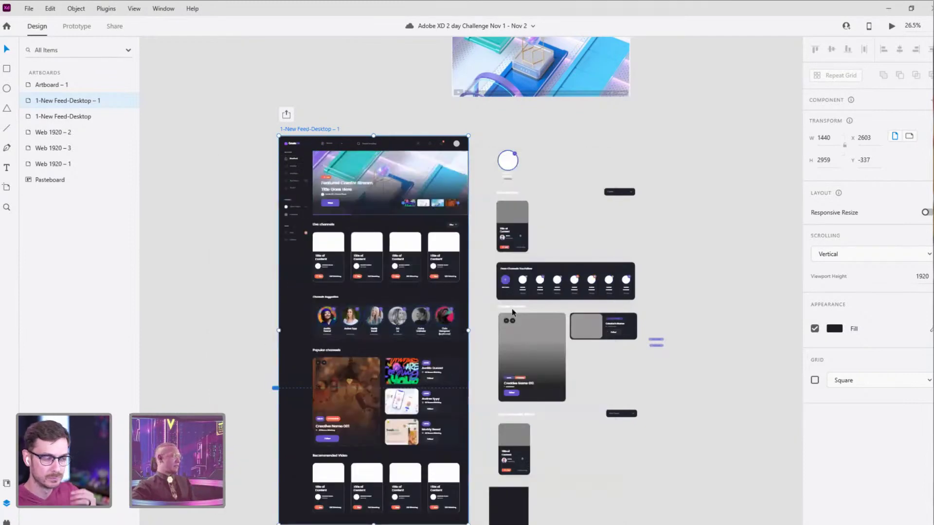
Step: Create a new artboard from the Web 1920 preset and move it clear of the 1-New Feed-Desktop – 1 artboard, to about X 5305, Y -397
{"action": "left_click", "coordinate": [834, 161]}
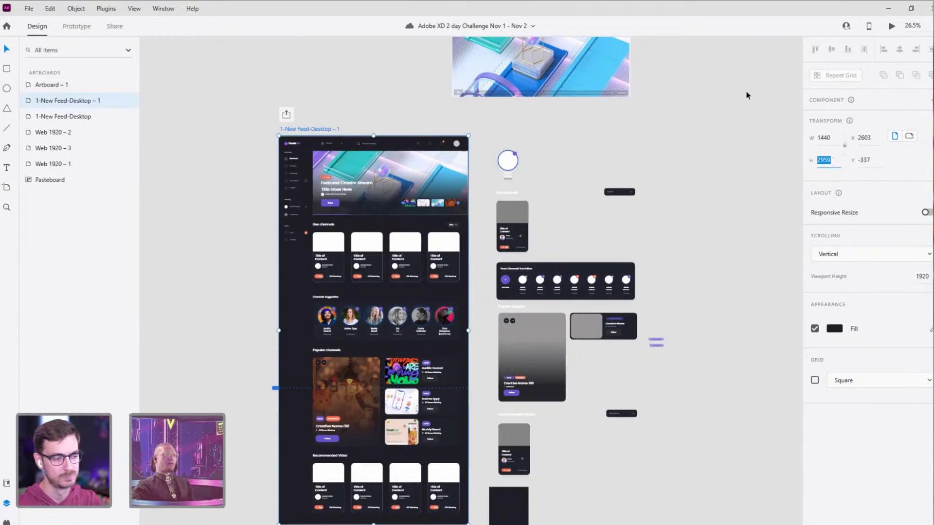
{"action": "left_click", "coordinate": [735, 172]}
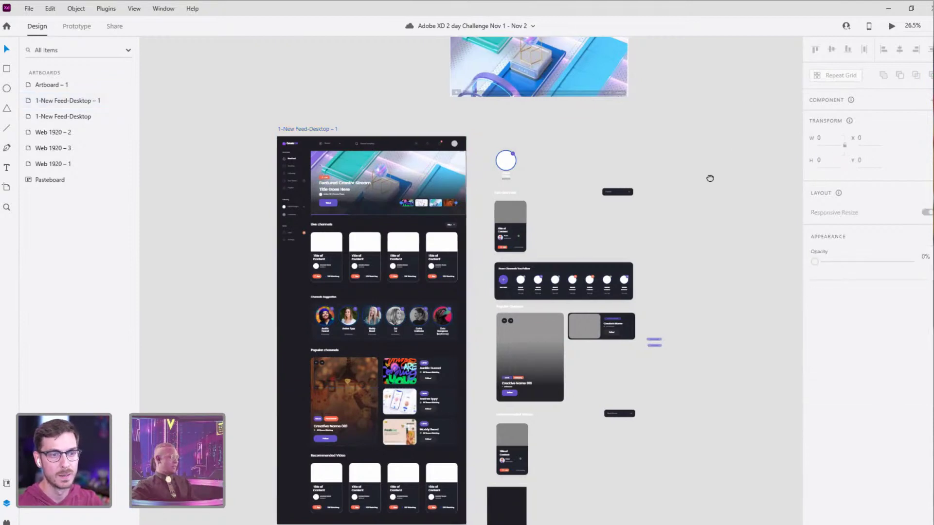
{"action": "key", "text": "a"}
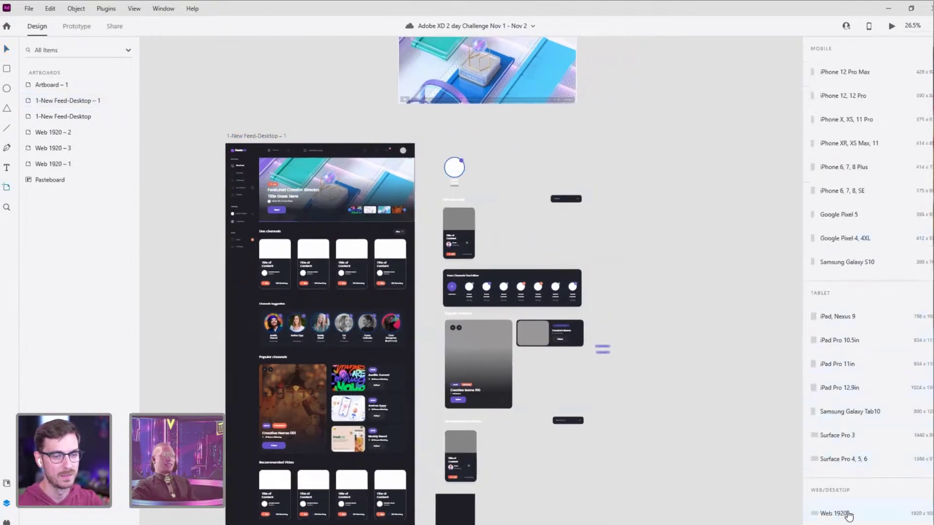
{"action": "scroll", "coordinate": [839, 486], "scroll_direction": "down", "scroll_amount": 3}
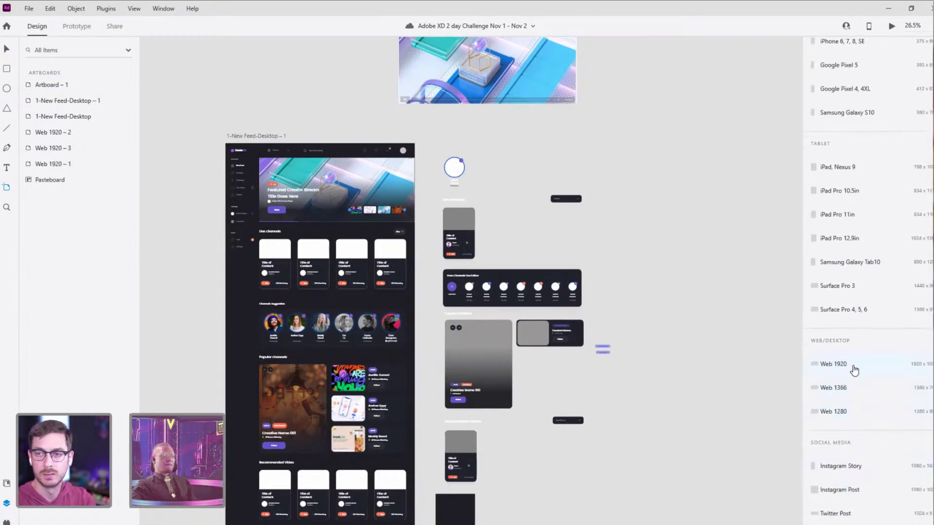
{"action": "left_click", "coordinate": [833, 364]}
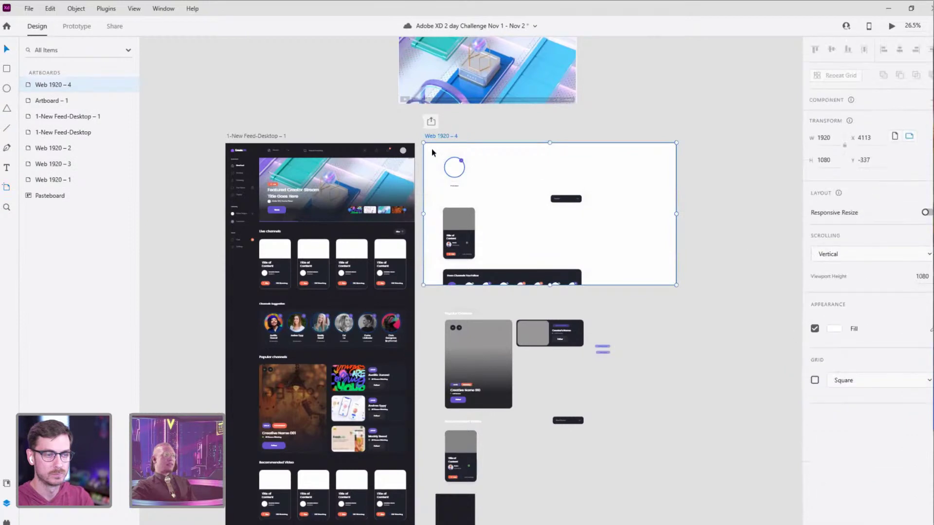
{"action": "left_click_drag", "start_coordinate": [439, 140], "coordinate": [595, 133]}
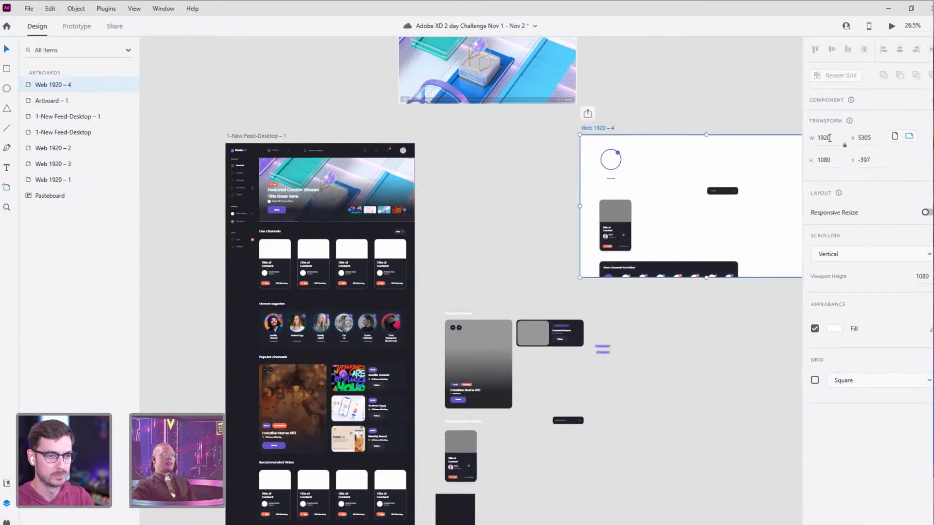
Step: Scale the new Web 1920 – 4 artboard proportionally to a width of 1440 and deselect it
{"action": "type", "text": "1440"}
{"action": "key", "text": "Return"}
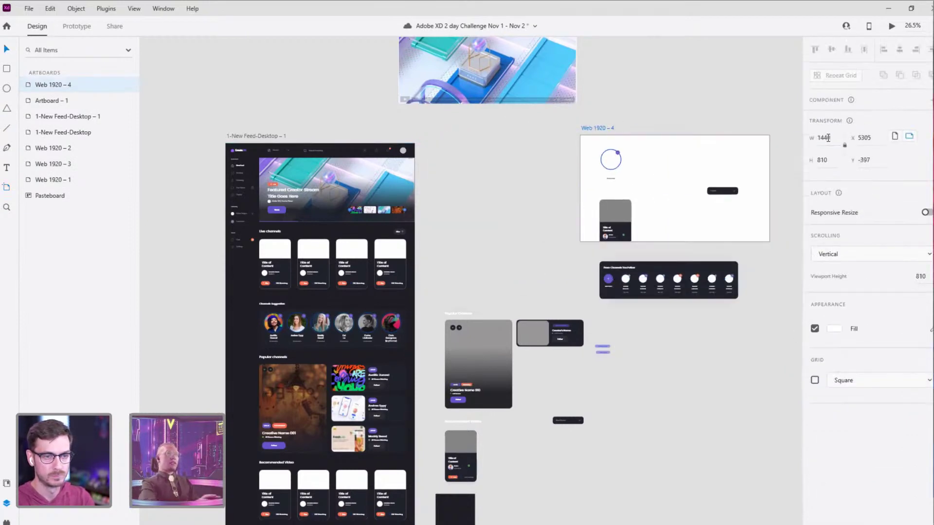
{"action": "left_click", "coordinate": [381, 123]}
Step: Set the viewport height of the 1-New Feed-Desktop – 1 artboard to 810
{"action": "left_click", "coordinate": [238, 135]}
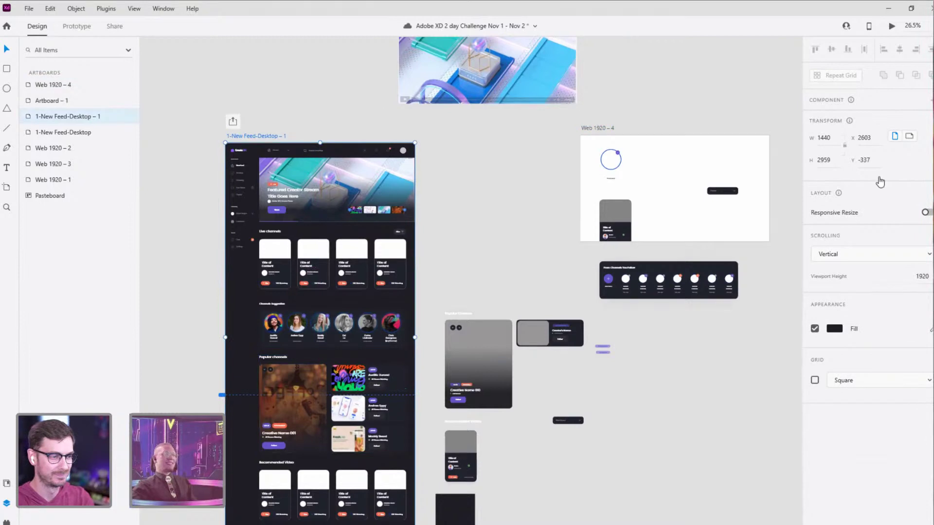
{"action": "left_click", "coordinate": [930, 276]}
{"action": "type", "text": "810"}
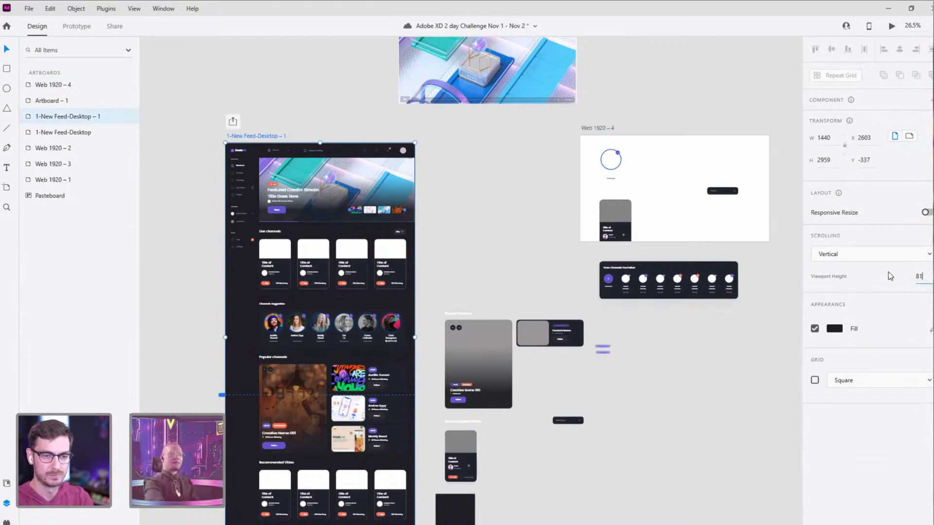
{"action": "key", "text": "Return"}
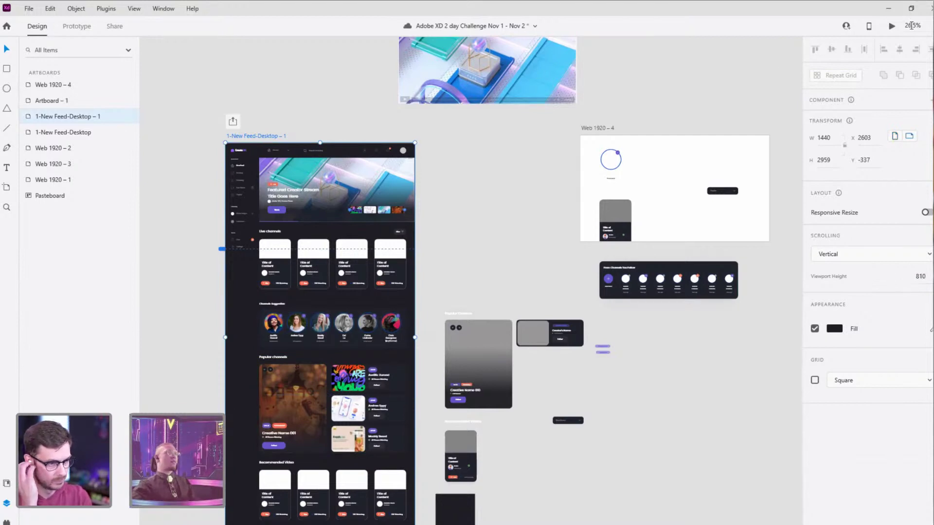
Step: Preview the artboard, scroll through the feed down to Recommended Video and back up to the banner, and close the preview
{"action": "left_click", "coordinate": [891, 27]}
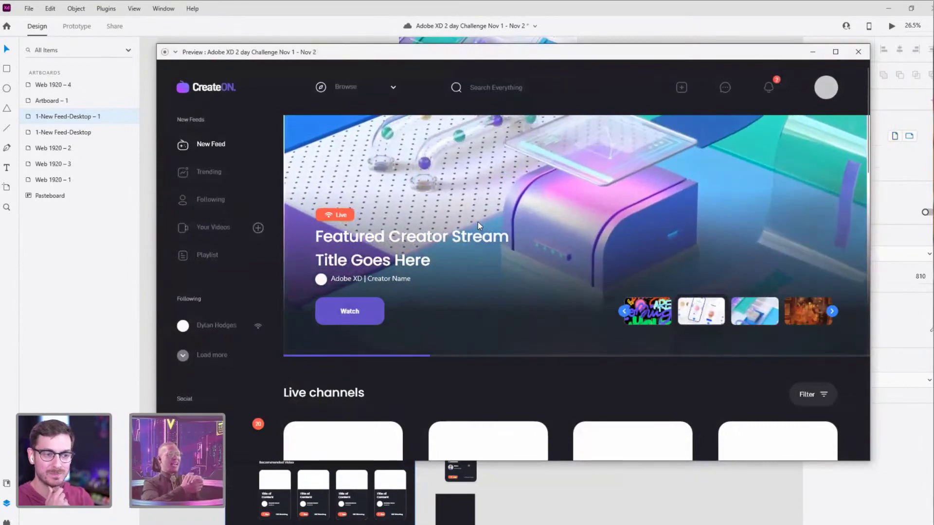
{"action": "scroll", "coordinate": [657, 232], "scroll_direction": "down", "scroll_amount": 15}
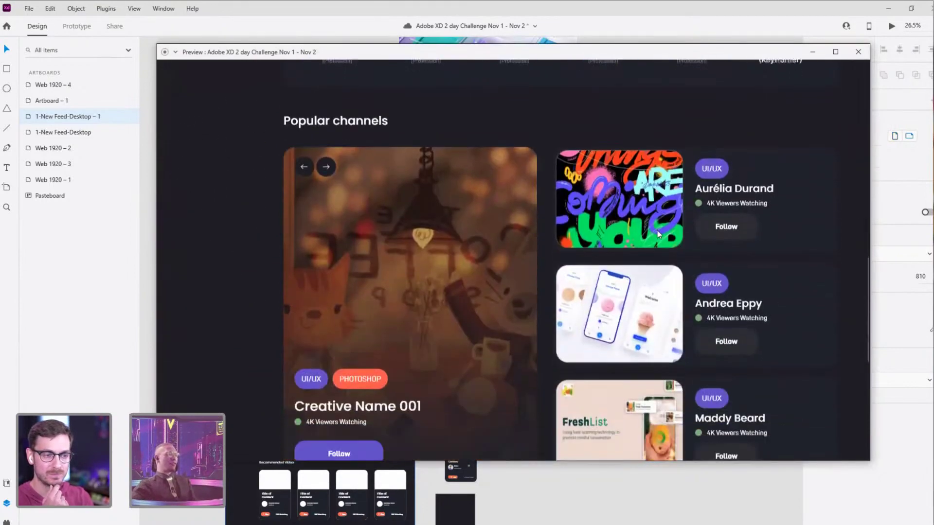
{"action": "scroll", "coordinate": [603, 244], "scroll_direction": "up", "scroll_amount": 4}
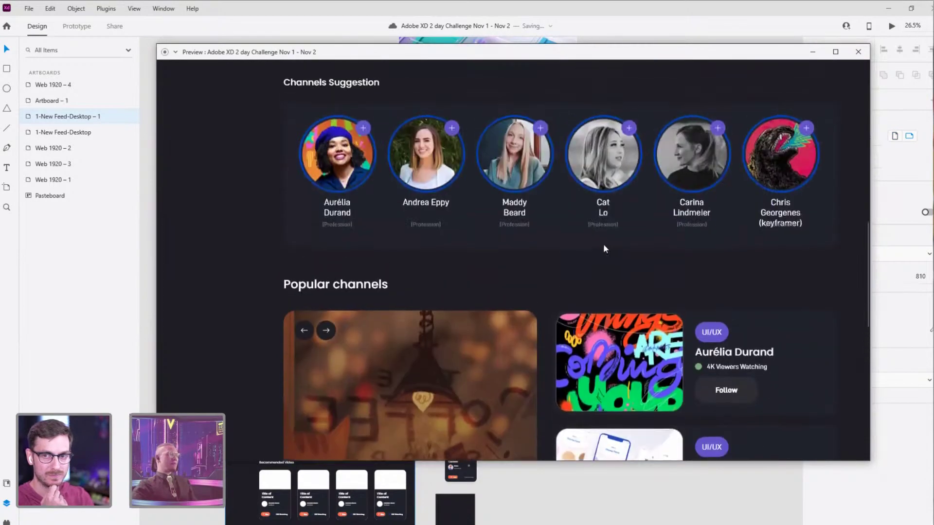
{"action": "scroll", "coordinate": [603, 243], "scroll_direction": "down", "scroll_amount": 3}
{"action": "scroll", "coordinate": [525, 299], "scroll_direction": "down", "scroll_amount": 5}
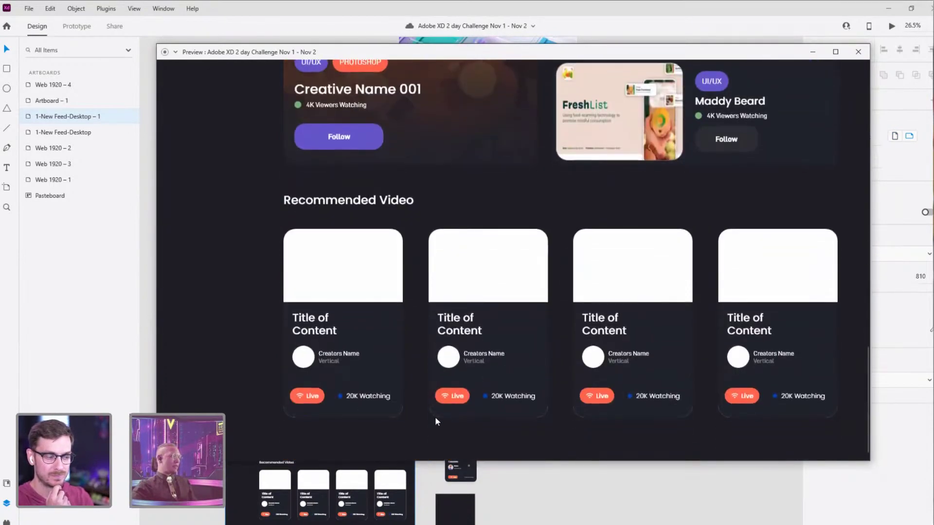
{"action": "scroll", "coordinate": [554, 330], "scroll_direction": "up", "scroll_amount": 10}
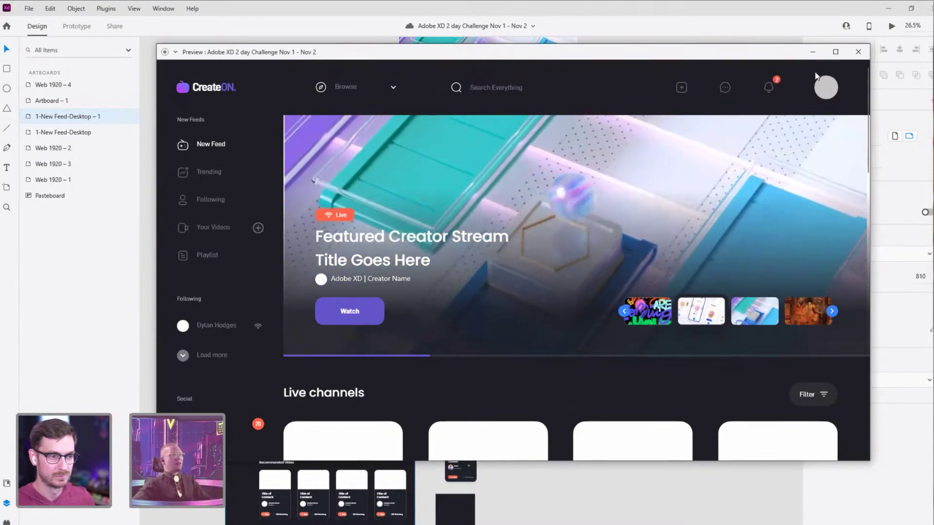
{"action": "left_click", "coordinate": [865, 50]}
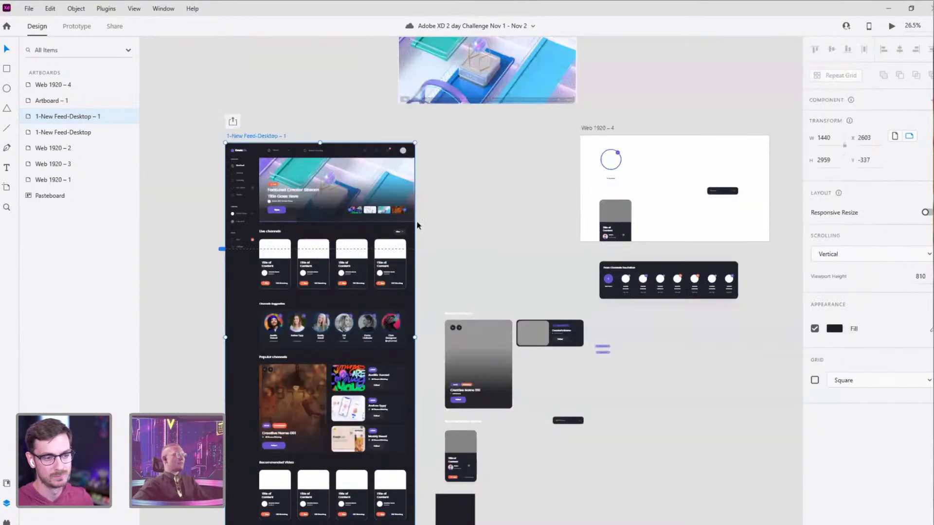
Step: Select the login video nested in the featured banner, examine its playback settings and trim range, and dismiss them
{"action": "scroll", "coordinate": [396, 235], "scroll_direction": "up", "scroll_amount": 5}
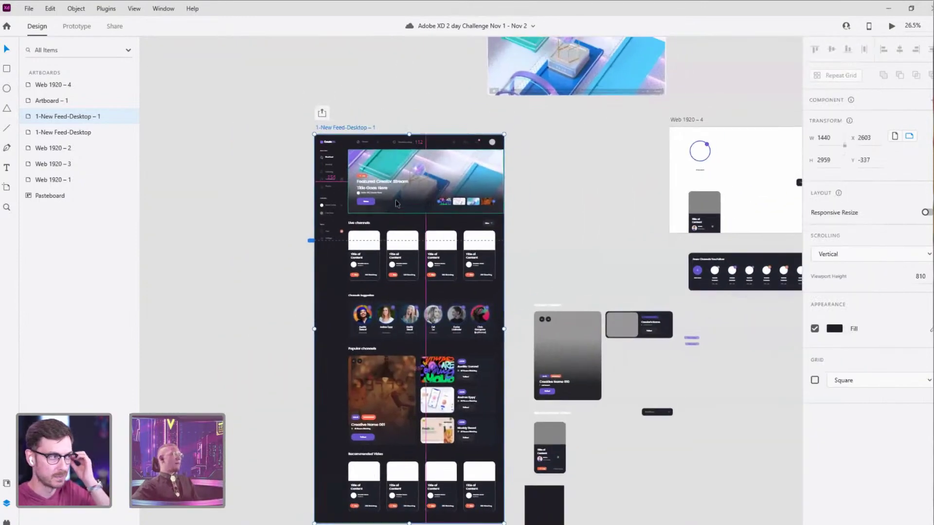
{"action": "scroll", "coordinate": [395, 200], "scroll_direction": "up", "scroll_amount": 3}
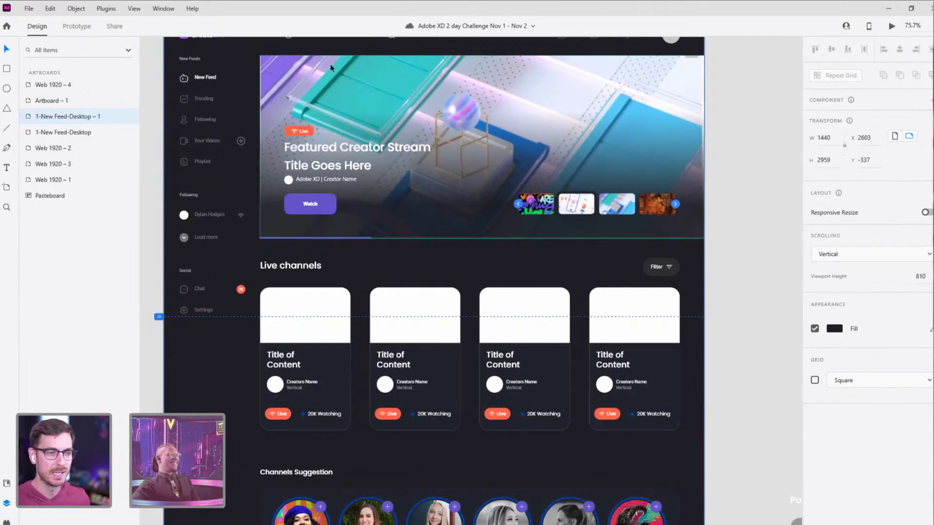
{"action": "left_click", "coordinate": [375, 88]}
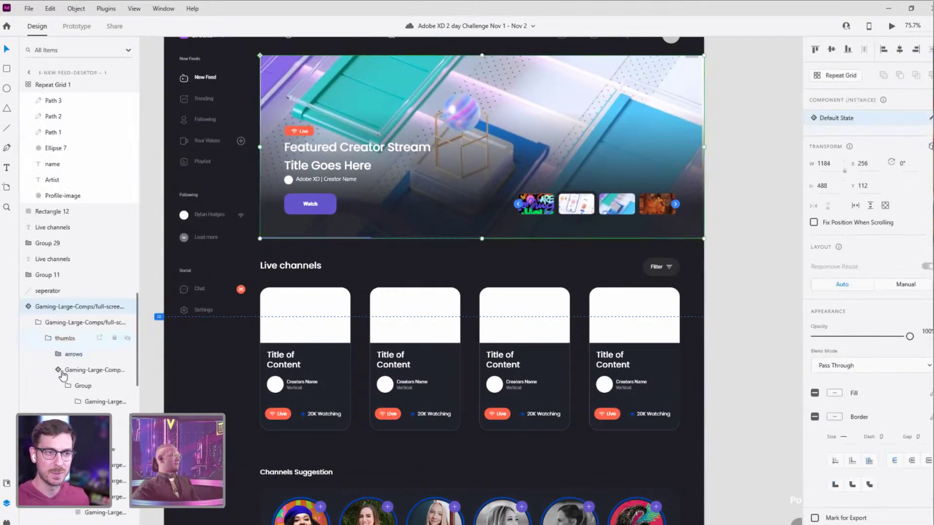
{"action": "left_click", "coordinate": [85, 322]}
{"action": "scroll", "coordinate": [85, 322], "scroll_direction": "down", "scroll_amount": 5}
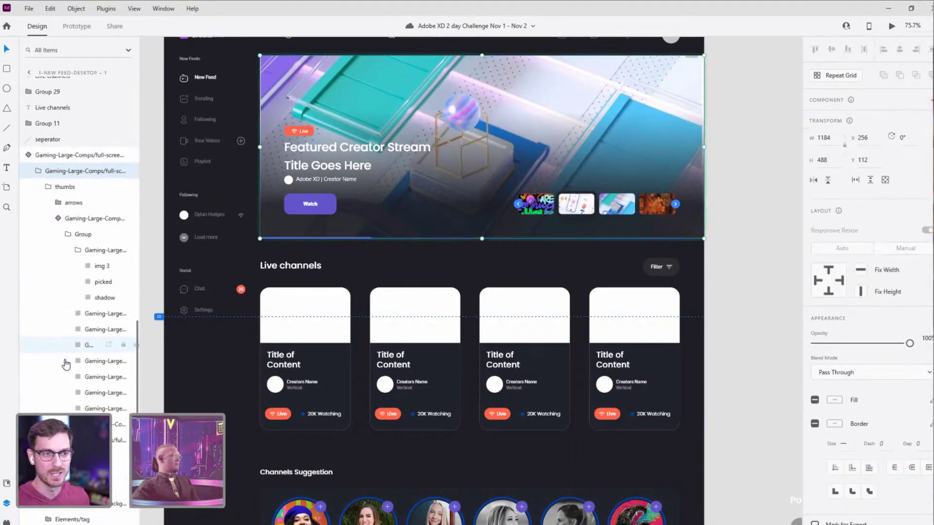
{"action": "scroll", "coordinate": [80, 244], "scroll_direction": "down", "scroll_amount": 4}
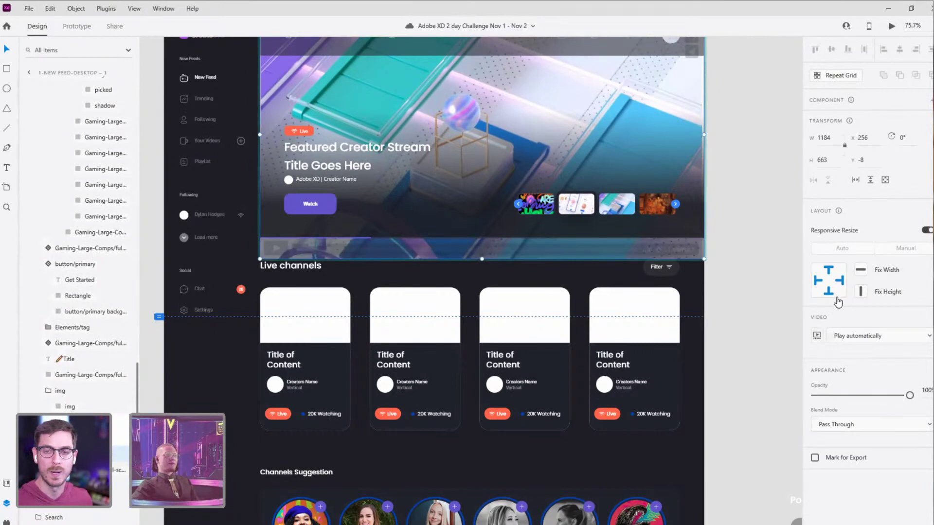
{"action": "left_click", "coordinate": [817, 335]}
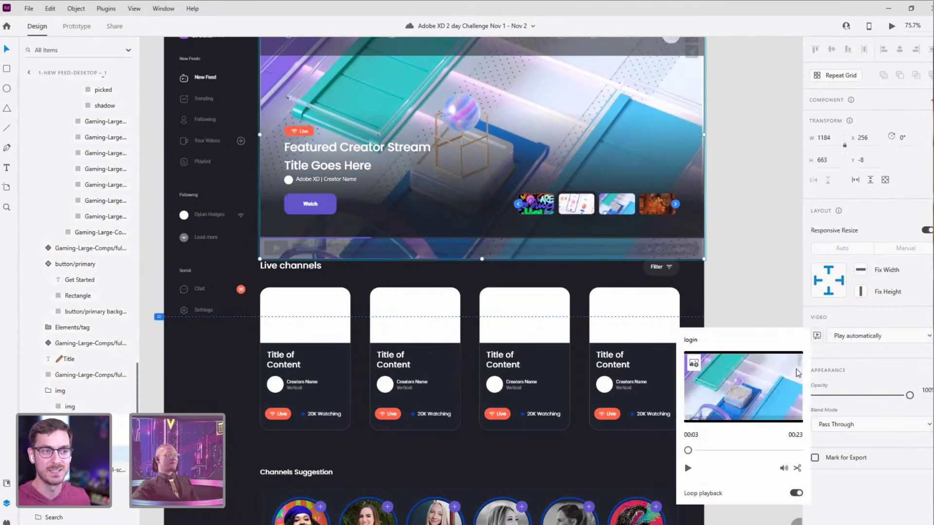
{"action": "left_click", "coordinate": [797, 469]}
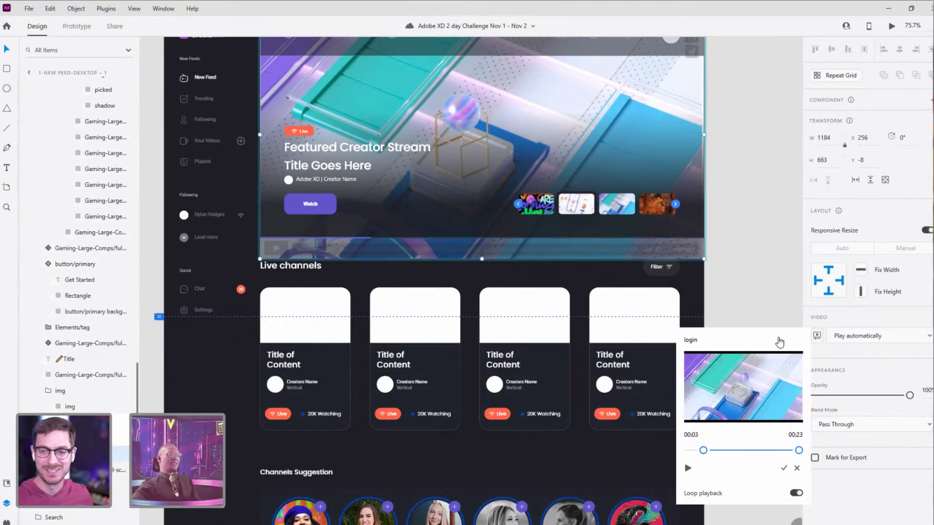
{"action": "left_click", "coordinate": [756, 226]}
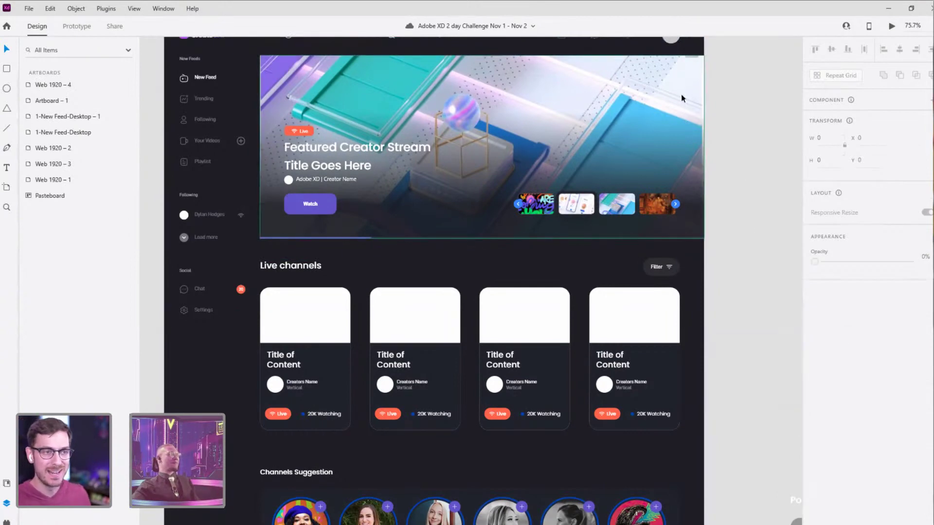
Step: Select the featured banner component on the 1-New Feed-Desktop – 1 artboard
{"action": "left_click", "coordinate": [514, 91]}
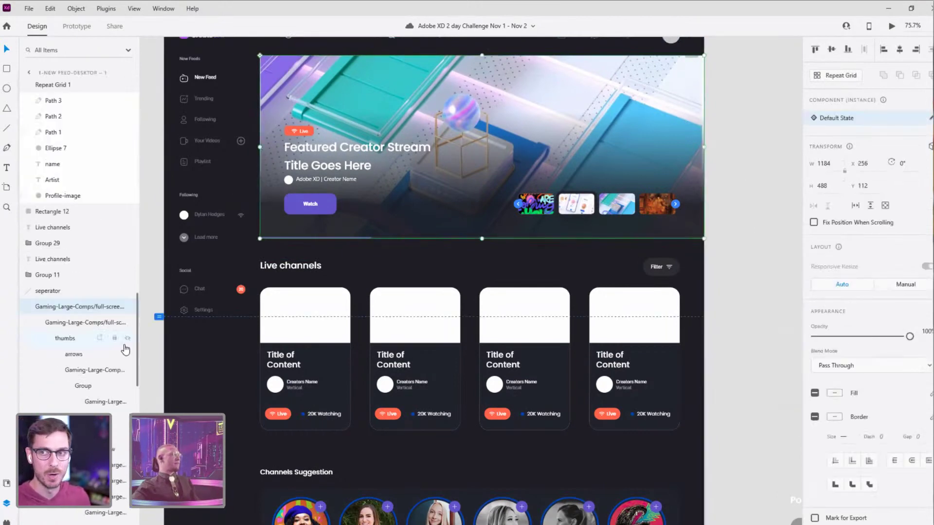
Step: Select the video layer inside the hero banner component, open its playback settings and toggle the sound off and back on
{"action": "scroll", "coordinate": [93, 353], "scroll_direction": "down", "scroll_amount": 3}
{"action": "scroll", "coordinate": [93, 352], "scroll_direction": "down", "scroll_amount": 4}
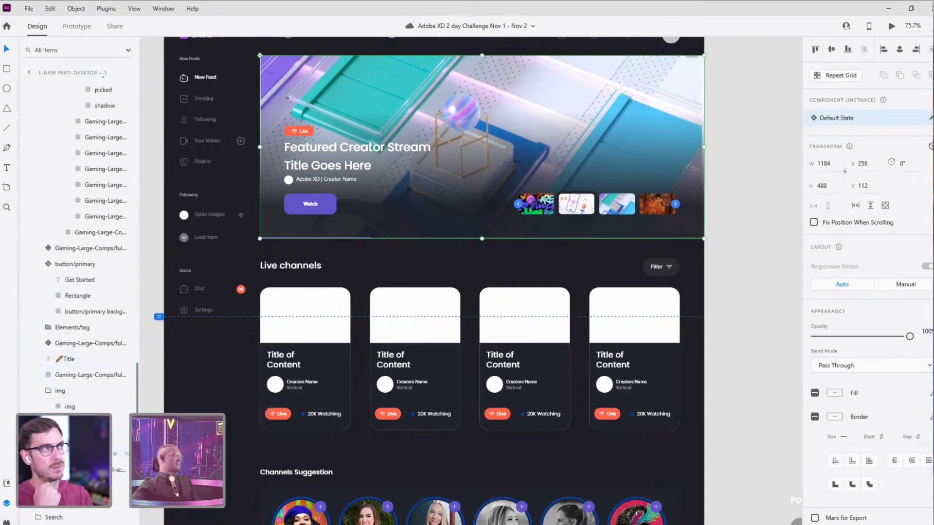
{"action": "left_click", "coordinate": [123, 435]}
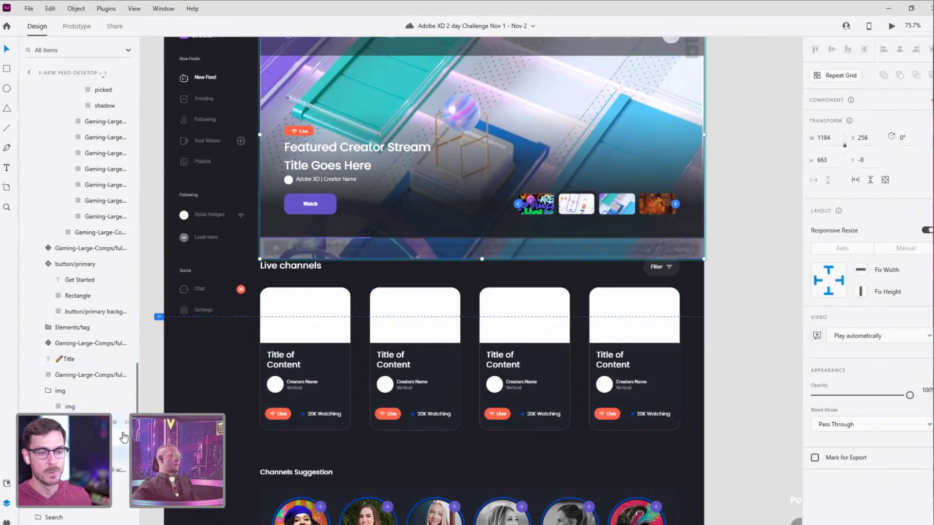
{"action": "left_click", "coordinate": [818, 337]}
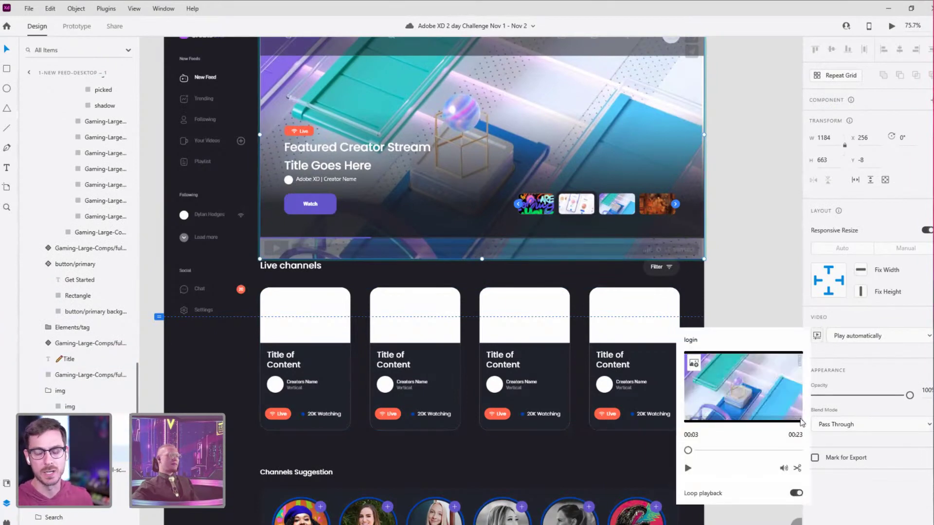
{"action": "left_click", "coordinate": [783, 469]}
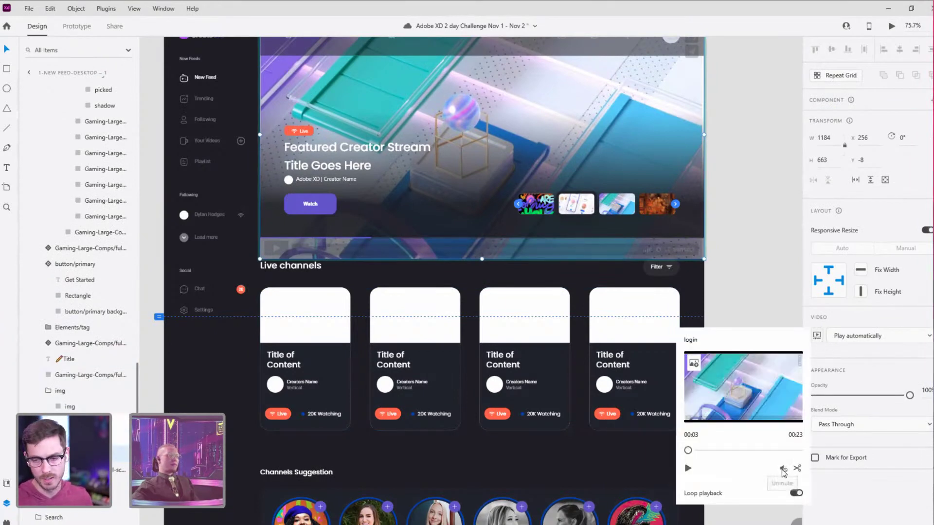
{"action": "left_click", "coordinate": [783, 470]}
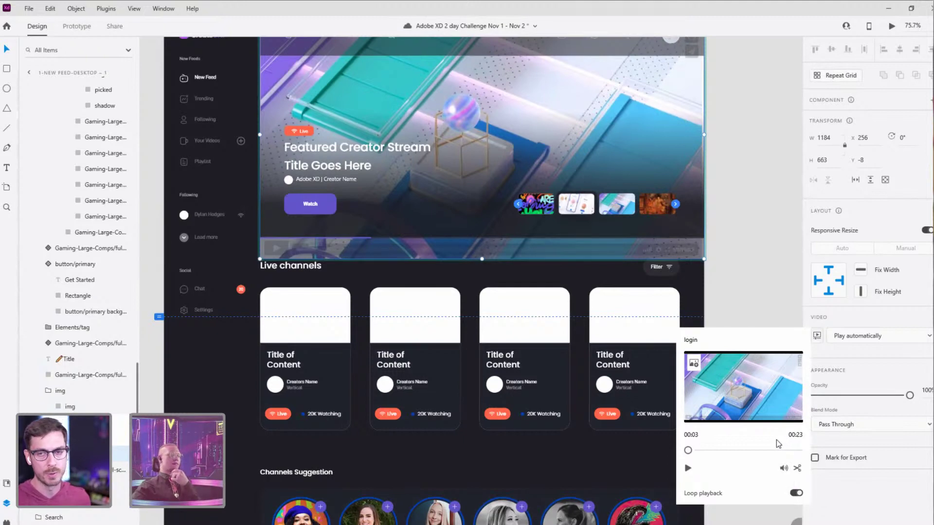
Step: Add a prototype interaction with the End of Playback trigger to the hero banner video and save the document
{"action": "left_click", "coordinate": [76, 26]}
{"action": "left_click", "coordinate": [930, 48]}
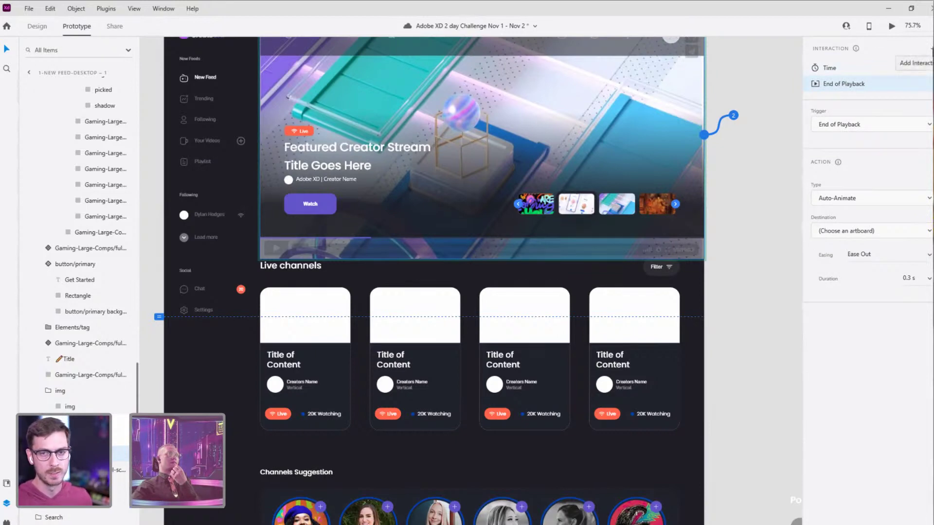
{"action": "left_click", "coordinate": [859, 127]}
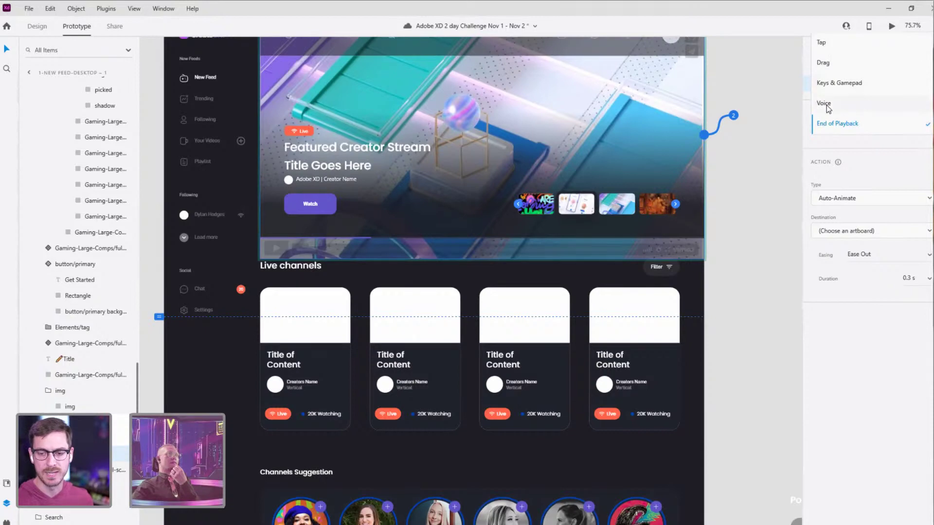
{"action": "left_click", "coordinate": [815, 144]}
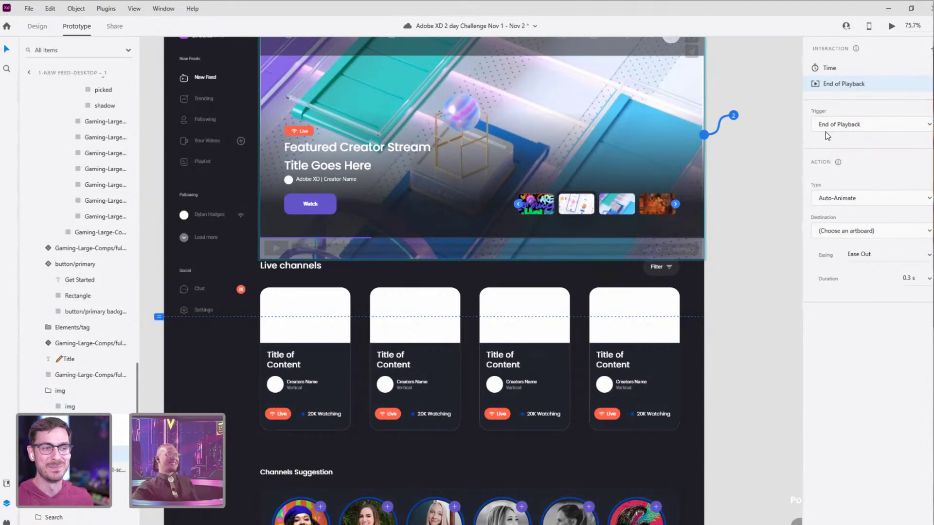
{"action": "key", "text": "ctrl+s"}
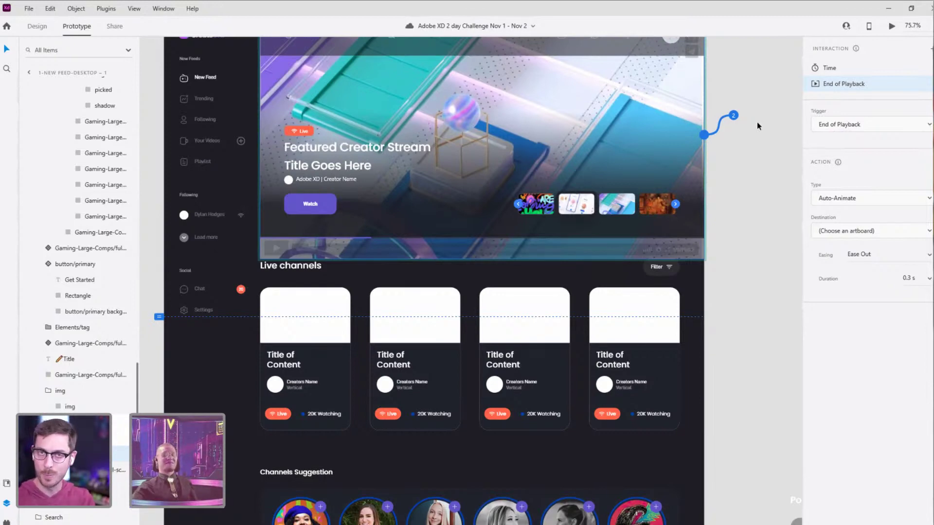
{"action": "left_click", "coordinate": [757, 122]}
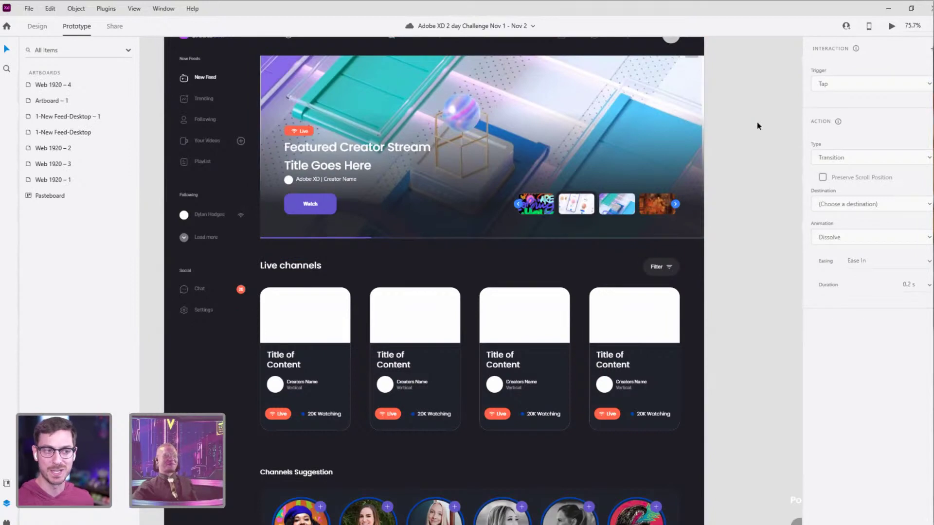
Step: Back in design mode, enlarge the hero banner's video to about 1244 by 697 around its centre
{"action": "left_click", "coordinate": [653, 119]}
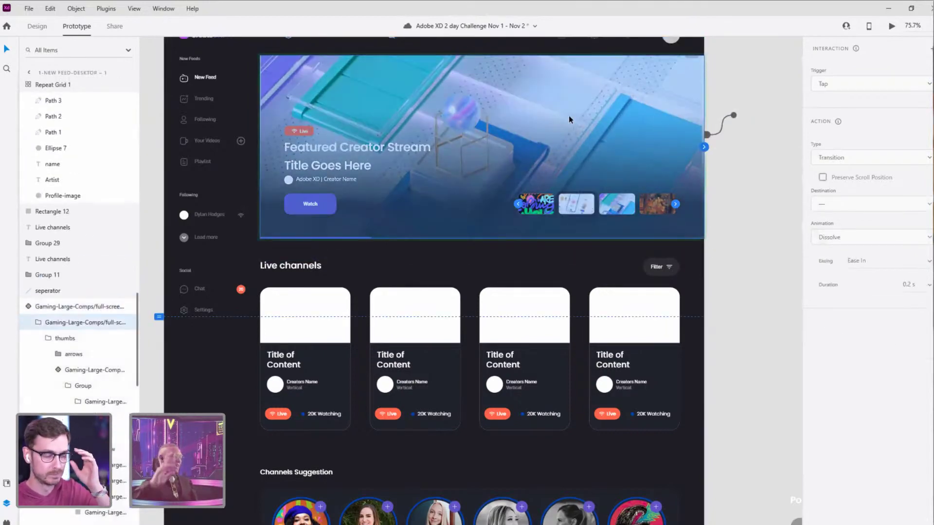
{"action": "scroll", "coordinate": [77, 318], "scroll_direction": "down", "scroll_amount": 10}
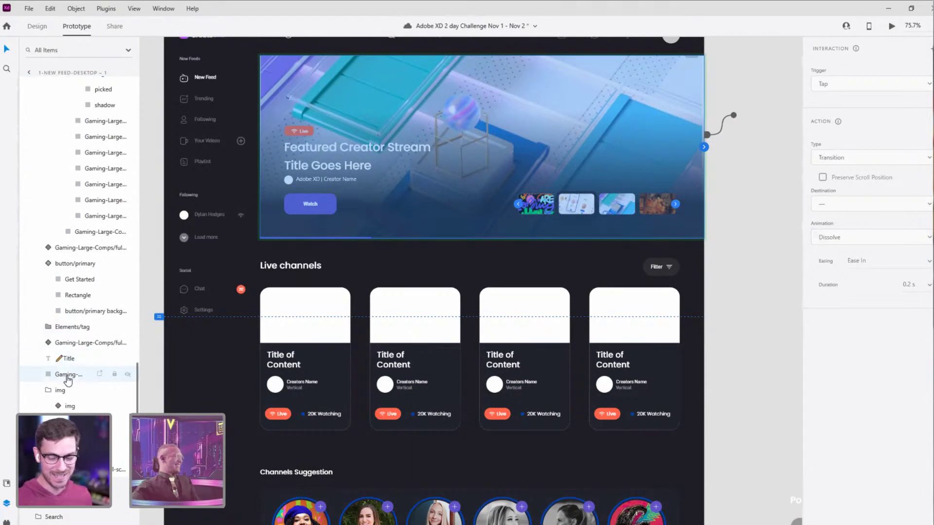
{"action": "left_click", "coordinate": [37, 27]}
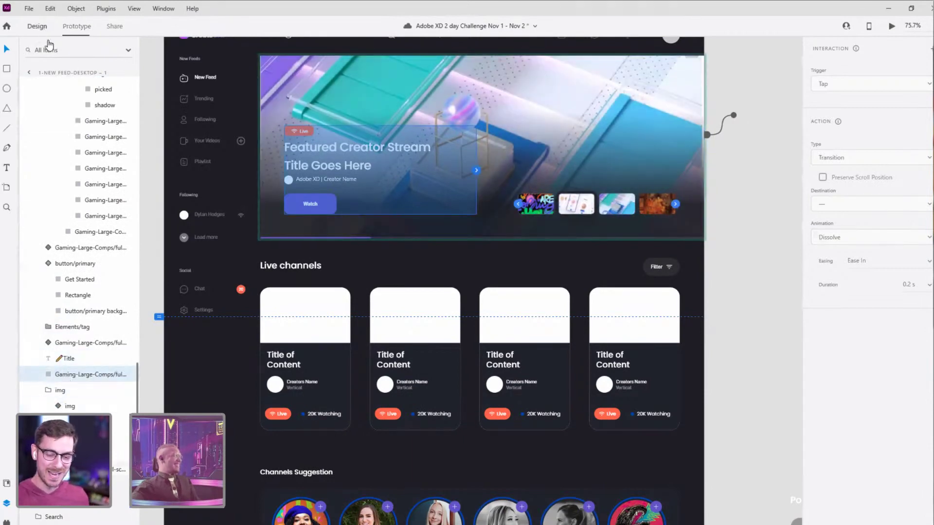
{"action": "left_click", "coordinate": [485, 143]}
{"action": "scroll", "coordinate": [483, 229], "scroll_direction": "up", "scroll_amount": 5}
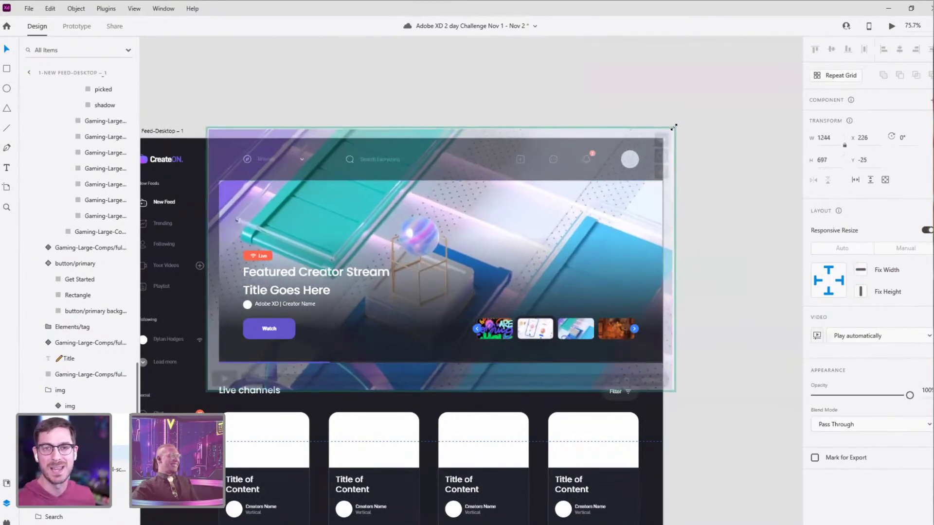
{"action": "left_click", "coordinate": [753, 139]}
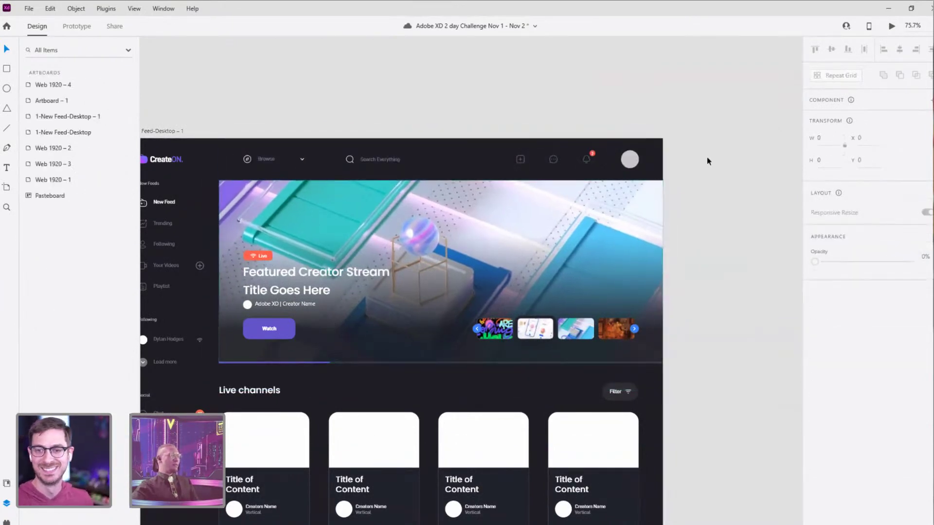
Step: Check the dimensions of the 1-New Feed-Desktop – 1 artboard and its hero banner, and save the document
{"action": "scroll", "coordinate": [706, 159], "scroll_direction": "left", "scroll_amount": 5}
{"action": "left_click", "coordinate": [342, 117]}
{"action": "scroll", "coordinate": [302, 146], "scroll_direction": "right", "scroll_amount": 3}
{"action": "scroll", "coordinate": [292, 161], "scroll_direction": "down", "scroll_amount": 2}
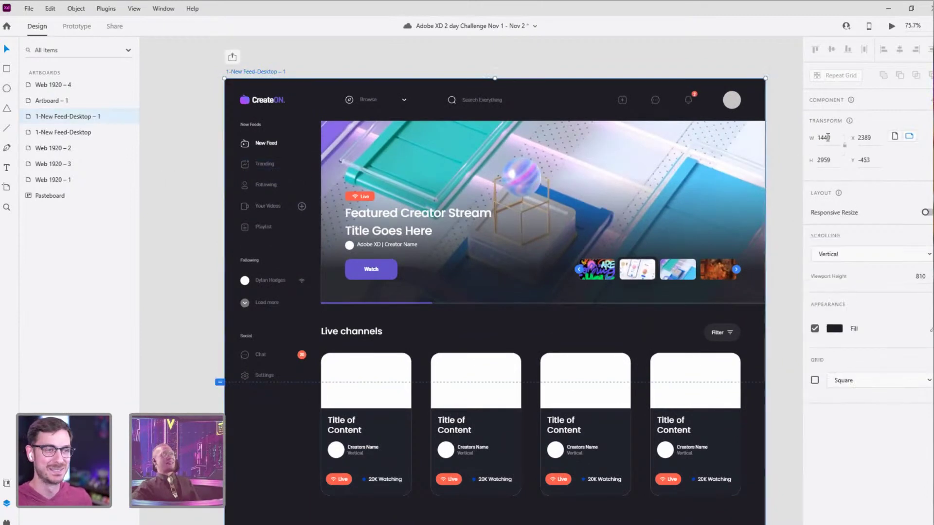
{"action": "left_click", "coordinate": [786, 70]}
{"action": "left_click_drag", "start_coordinate": [769, 60], "coordinate": [696, 103]}
{"action": "left_click", "coordinate": [390, 209]}
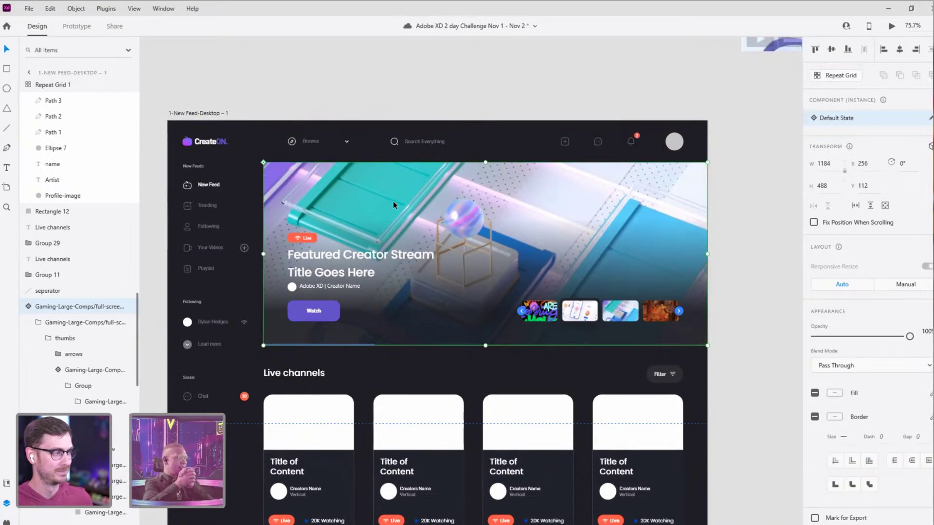
{"action": "left_click_drag", "start_coordinate": [487, 330], "coordinate": [511, 202]}
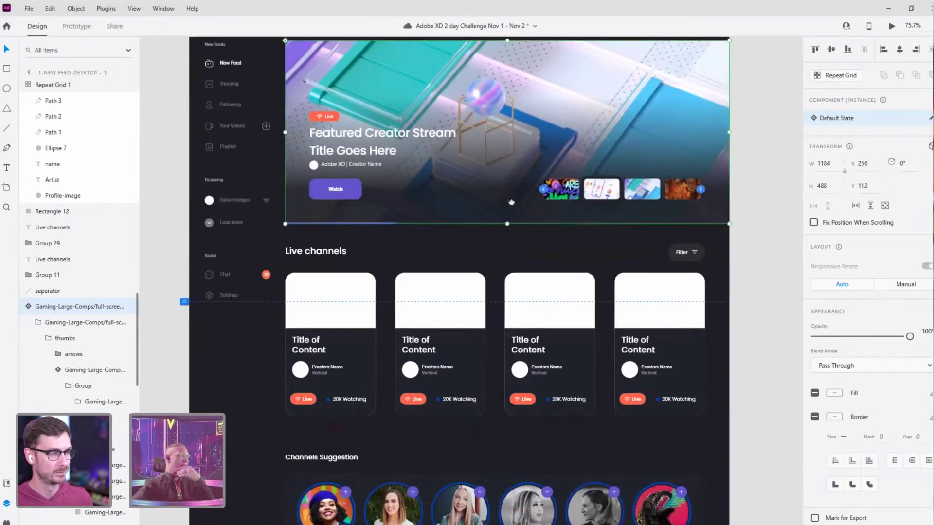
{"action": "scroll", "coordinate": [314, 269], "scroll_direction": "down", "scroll_amount": 2}
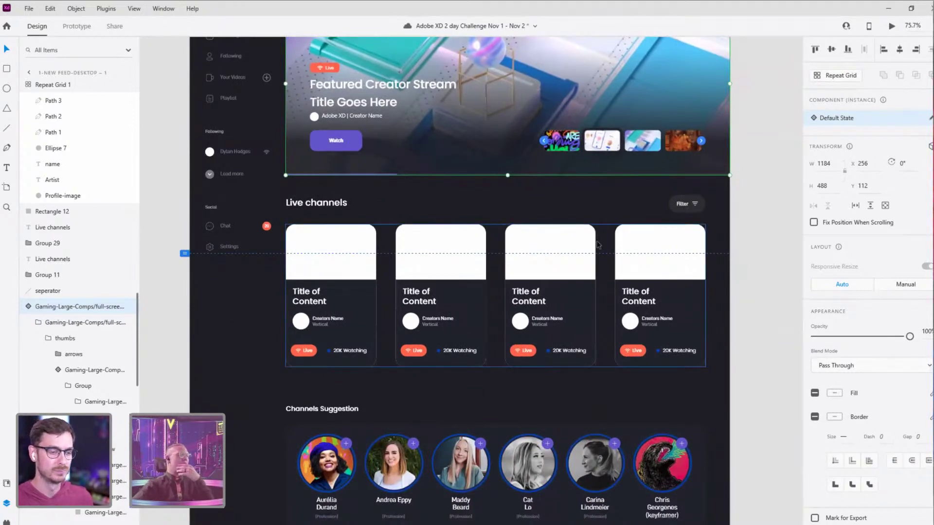
{"action": "scroll", "coordinate": [521, 155], "scroll_direction": "up", "scroll_amount": 5}
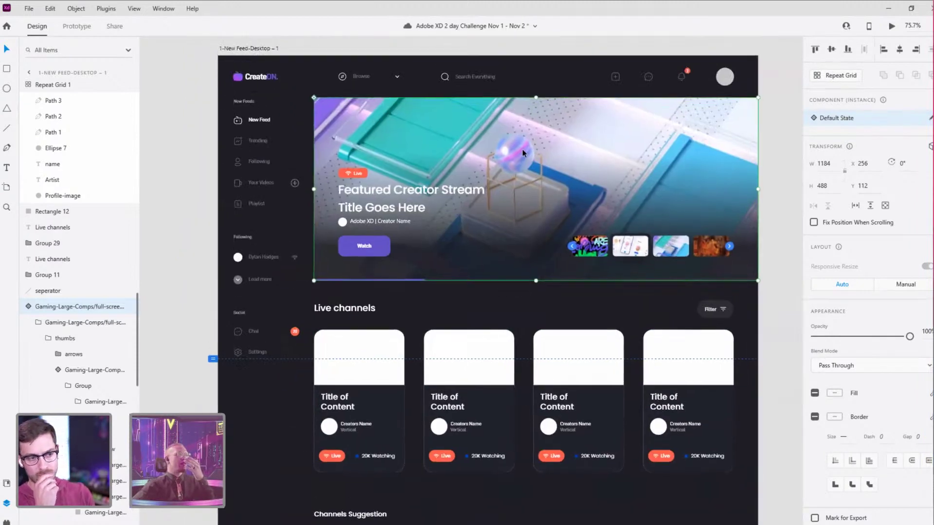
{"action": "key", "text": "ctrl+s"}
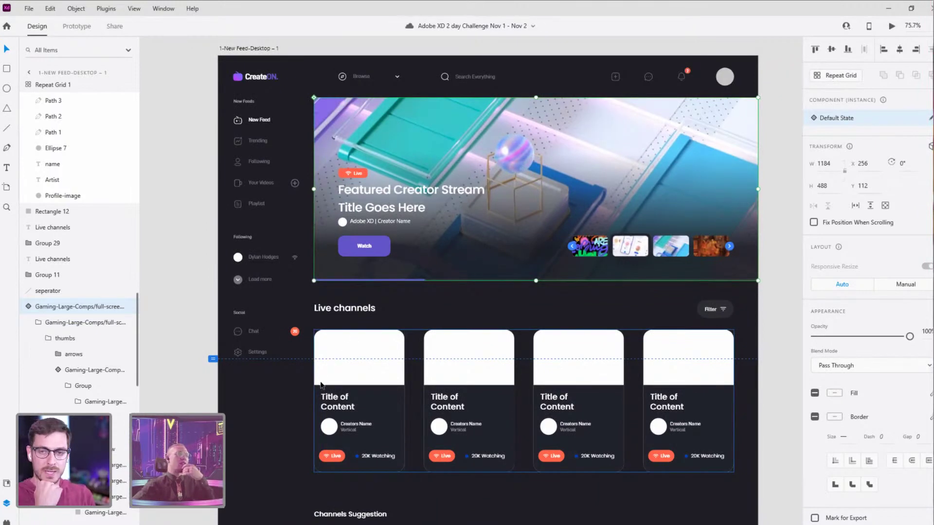
{"action": "left_click", "coordinate": [483, 305]}
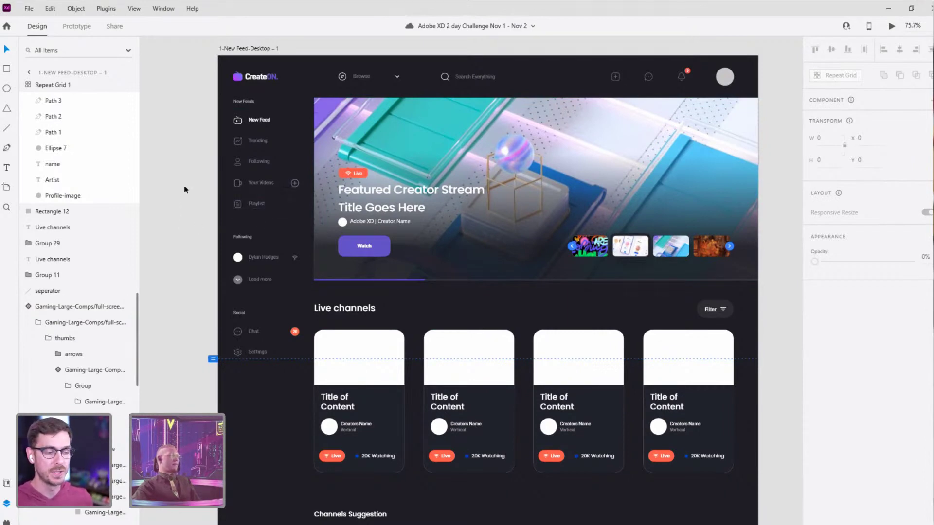
Step: Create a new 1920 by 1080 web artboard in the empty area beside the 1-New Feed-Desktop – 1 artboard
{"action": "scroll", "coordinate": [185, 181], "scroll_direction": "down", "scroll_amount": 2}
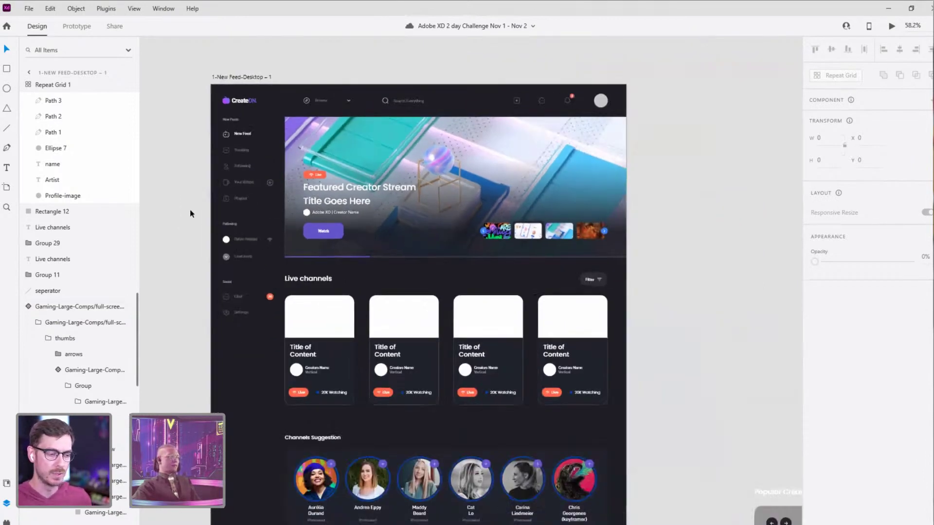
{"action": "left_click_drag", "start_coordinate": [192, 195], "coordinate": [232, 136]}
{"action": "scroll", "coordinate": [232, 135], "scroll_direction": "down", "scroll_amount": 4}
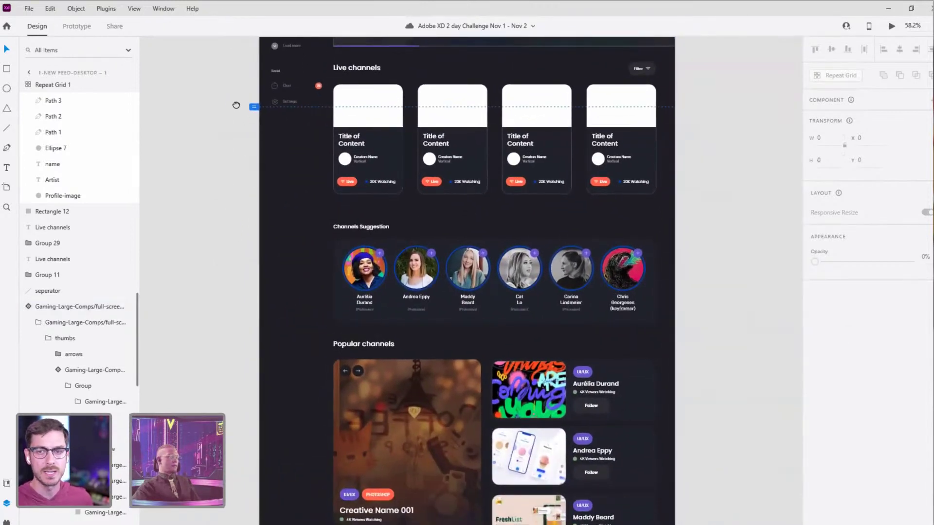
{"action": "left_click_drag", "start_coordinate": [235, 105], "coordinate": [218, 300]}
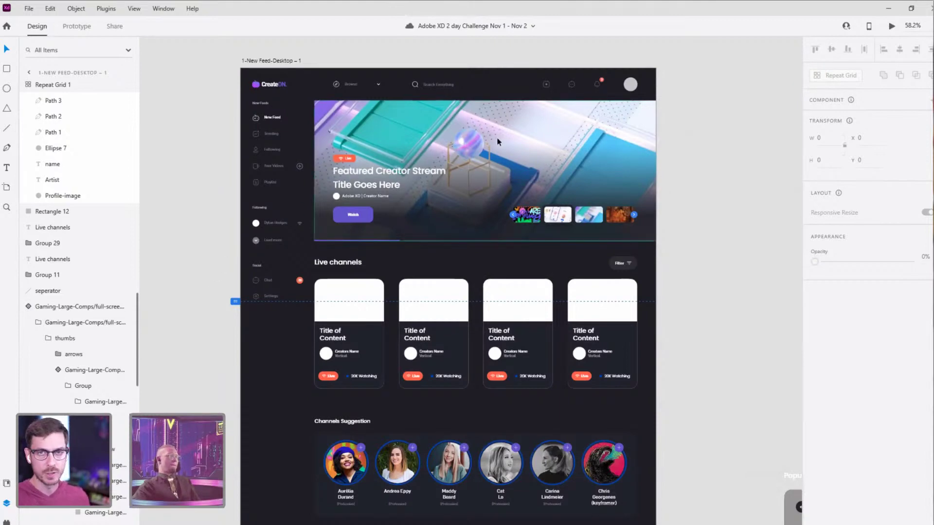
{"action": "scroll", "coordinate": [497, 141], "scroll_direction": "down", "scroll_amount": 5}
{"action": "key", "text": "a"}
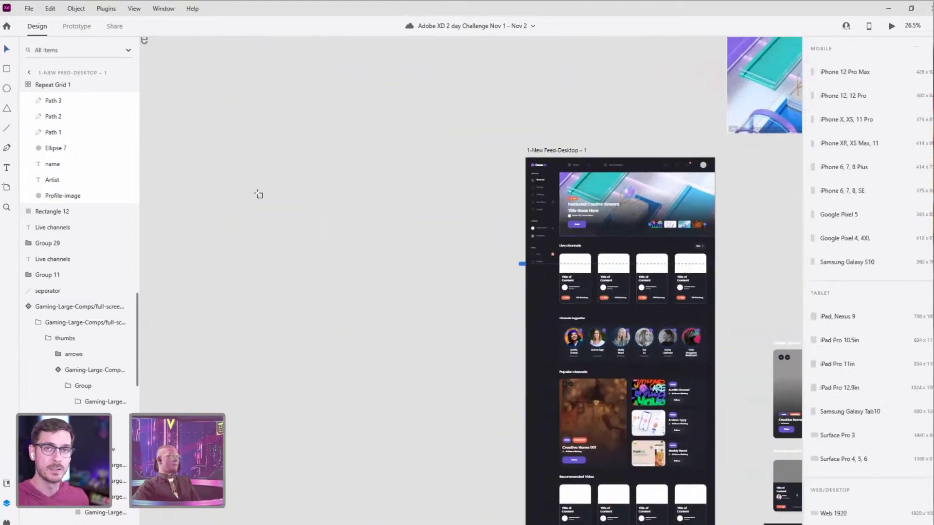
{"action": "left_click", "coordinate": [263, 165]}
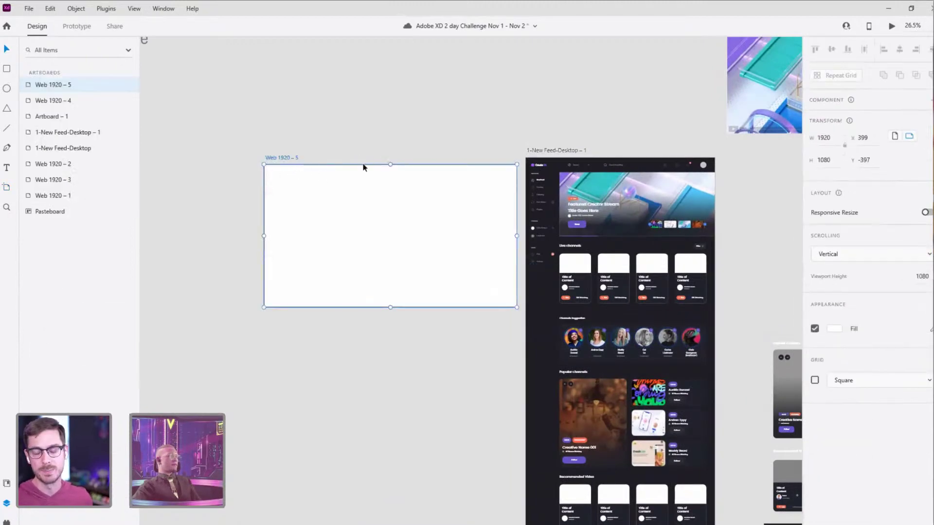
Step: Scale the new artboard proportionally to a width of 1440 and move it to X 697, Y -453, level with the desktop feed artboard's upper edge
{"action": "left_click", "coordinate": [828, 140]}
{"action": "type", "text": "149"}
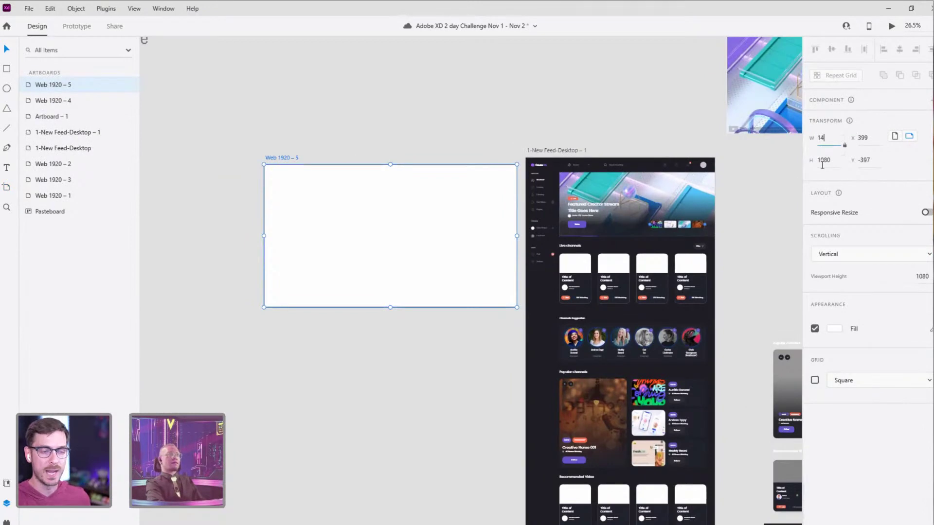
{"action": "type", "text": "0"}
{"action": "key", "text": "Return"}
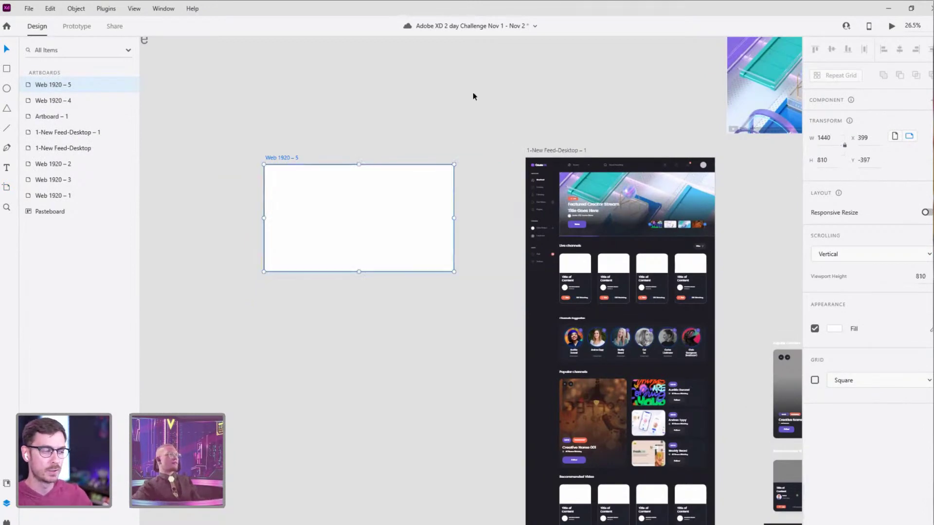
{"action": "left_click", "coordinate": [285, 165]}
{"action": "left_click_drag", "start_coordinate": [286, 163], "coordinate": [323, 149]}
Step: Open the LottieFiles plugin, search its animations for "abstract" and browse the results
{"action": "left_click", "coordinate": [7, 519]}
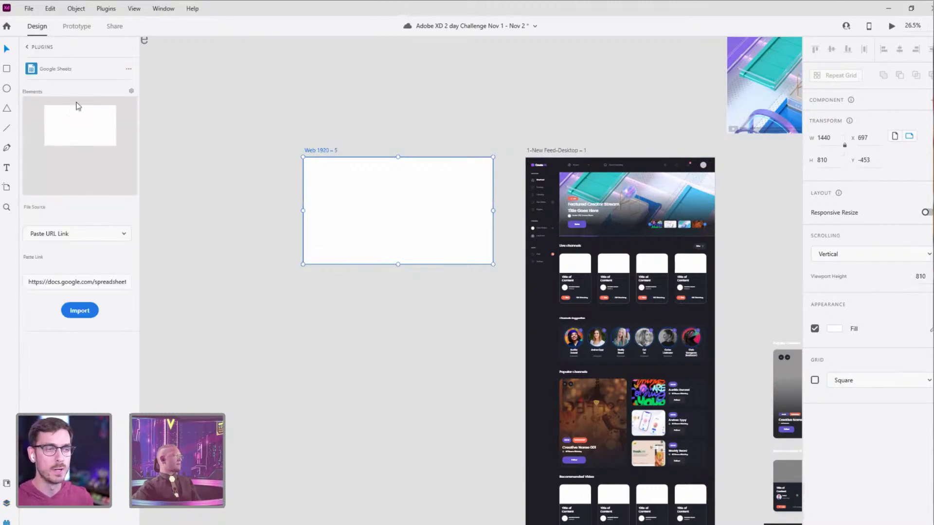
{"action": "left_click", "coordinate": [44, 66]}
{"action": "left_click", "coordinate": [51, 136]}
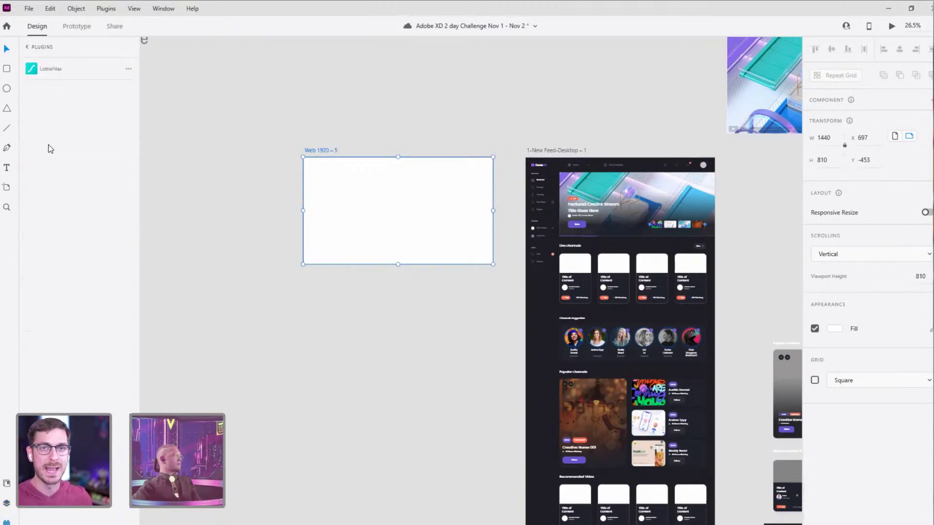
{"action": "left_click", "coordinate": [66, 132]}
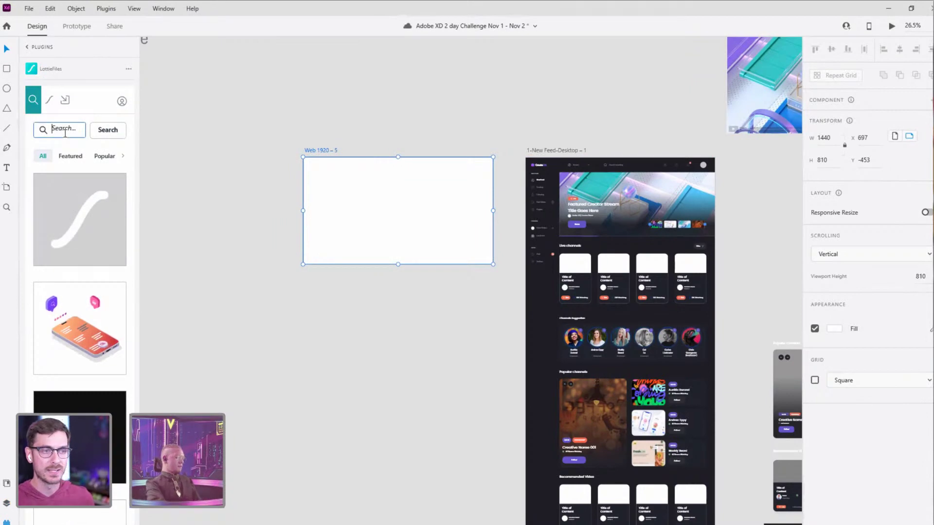
{"action": "type", "text": "abstract"}
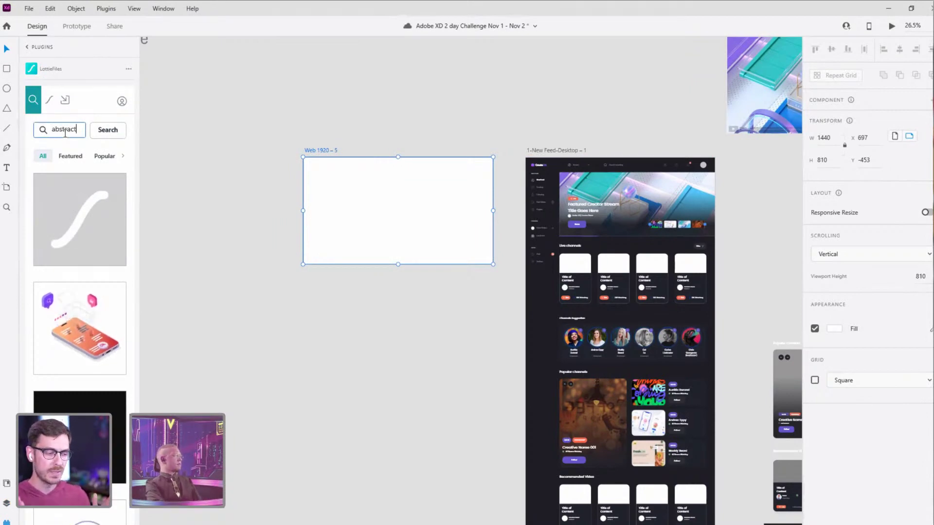
{"action": "key", "text": "Return"}
{"action": "type", "text": "ct"}
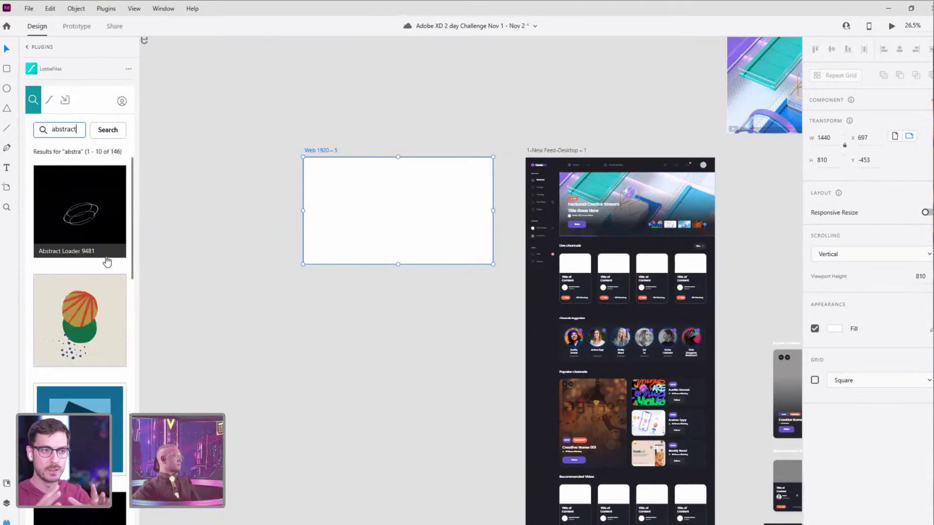
{"action": "scroll", "coordinate": [103, 264], "scroll_direction": "down", "scroll_amount": 10}
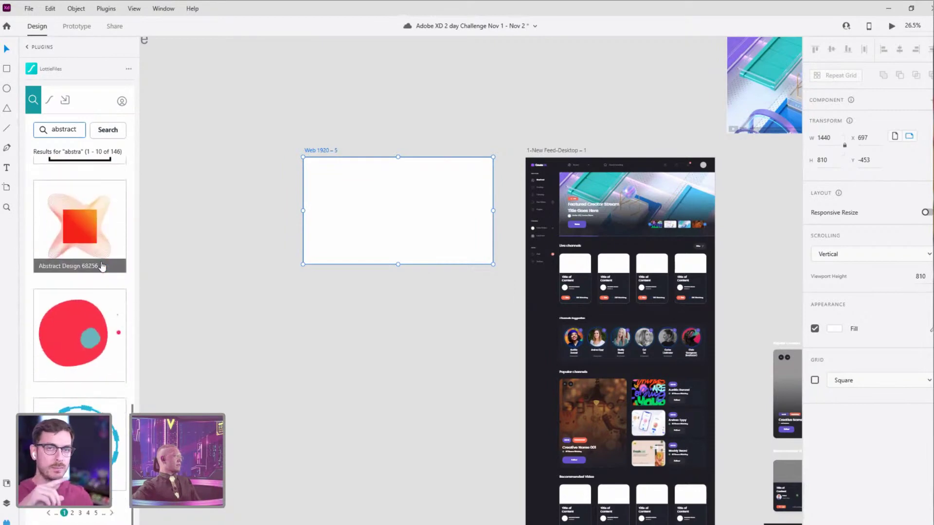
Step: Place the Abstract Black Hole animation on the Web 1920 – 5 artboard and scale it to 1472 by 828 at X -16, Y -18
{"action": "key", "text": "Return"}
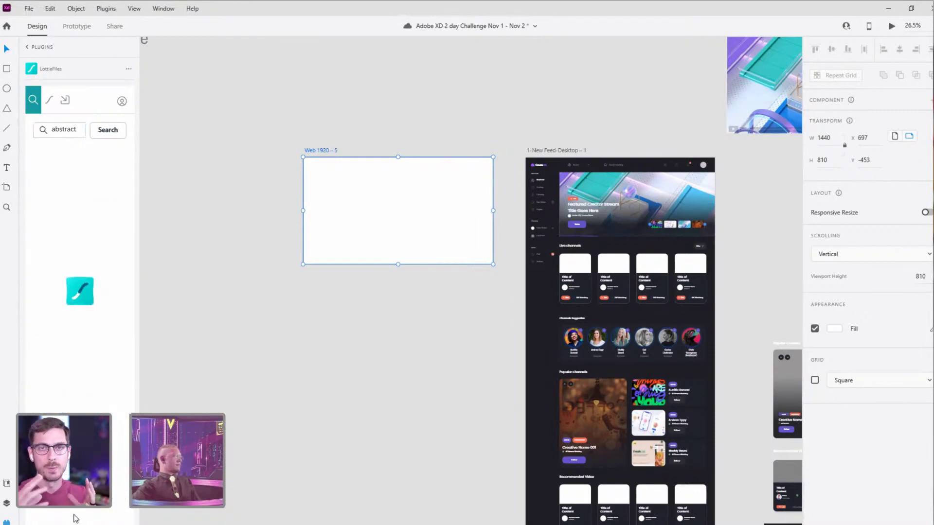
{"action": "scroll", "coordinate": [95, 316], "scroll_direction": "down", "scroll_amount": 10}
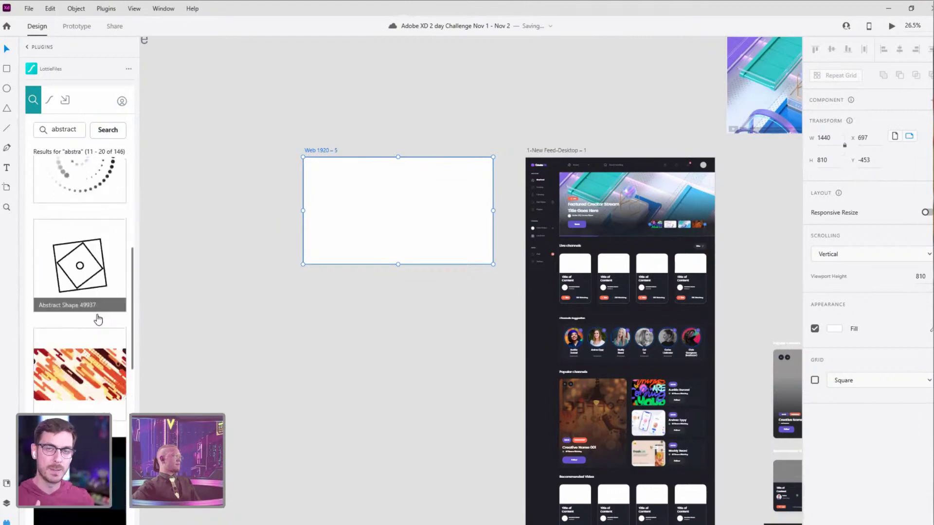
{"action": "left_click_drag", "start_coordinate": [74, 309], "coordinate": [381, 298]}
{"action": "left_click_drag", "start_coordinate": [403, 218], "coordinate": [373, 203]}
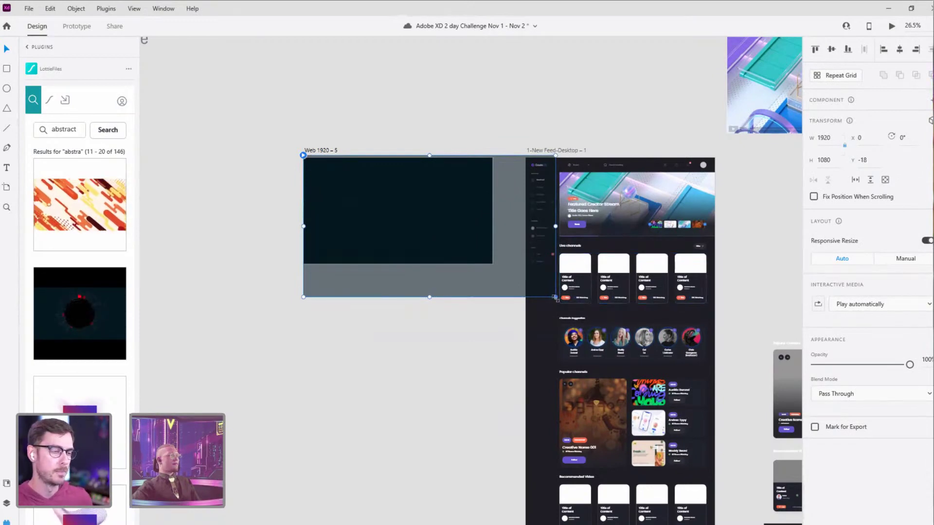
{"action": "left_click_drag", "start_coordinate": [555, 297], "coordinate": [495, 270]}
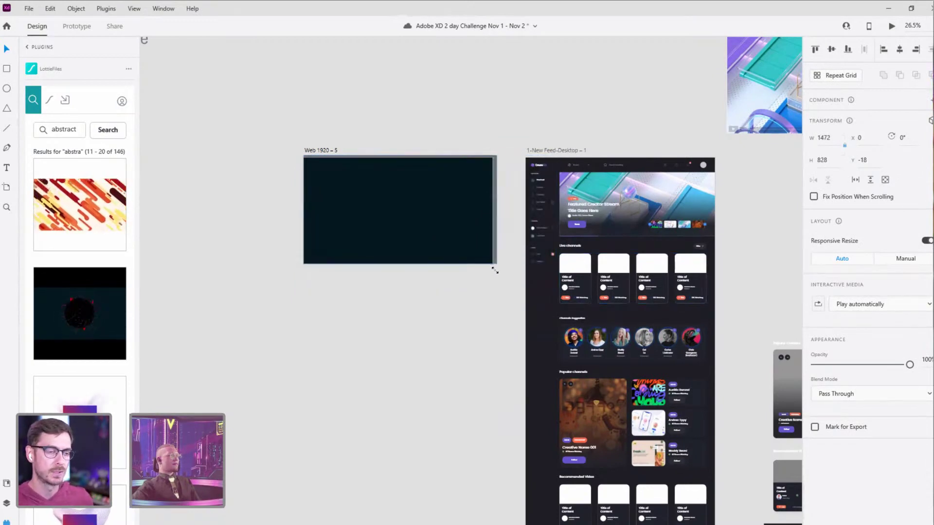
{"action": "left_click_drag", "start_coordinate": [448, 233], "coordinate": [444, 236]}
{"action": "left_click", "coordinate": [329, 327]}
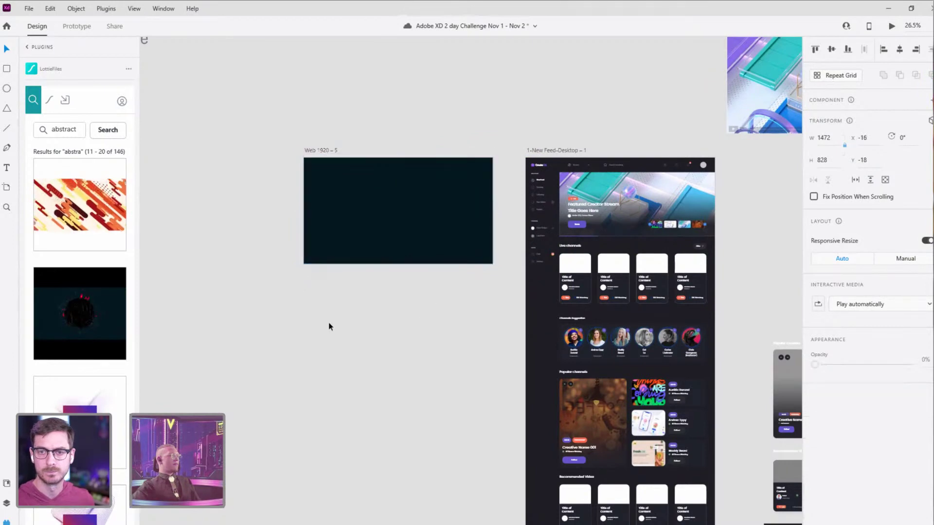
Step: Duplicate the Web 1920 – 5 artboard on the side away from the desktop feed and delete the animation from the copy
{"action": "left_click_drag", "start_coordinate": [274, 168], "coordinate": [468, 258]}
{"action": "left_click_drag", "start_coordinate": [521, 238], "coordinate": [307, 248]}
{"action": "left_click", "coordinate": [391, 293]}
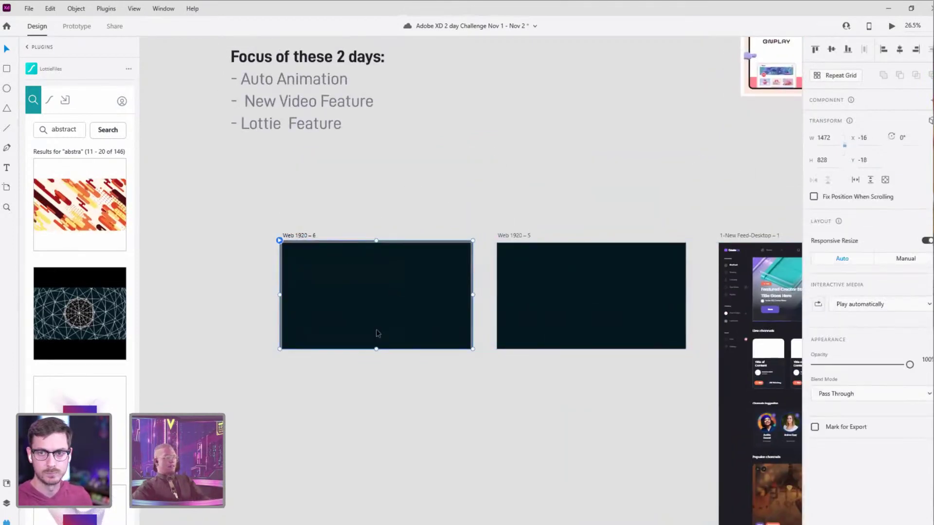
{"action": "key", "text": "Delete"}
Step: Draw a rectangle about 490 by 147 near the middle of the empty white artboard and round its corners to 74
{"action": "left_click_drag", "start_coordinate": [537, 166], "coordinate": [400, 231]}
{"action": "left_click_drag", "start_coordinate": [313, 321], "coordinate": [451, 305]}
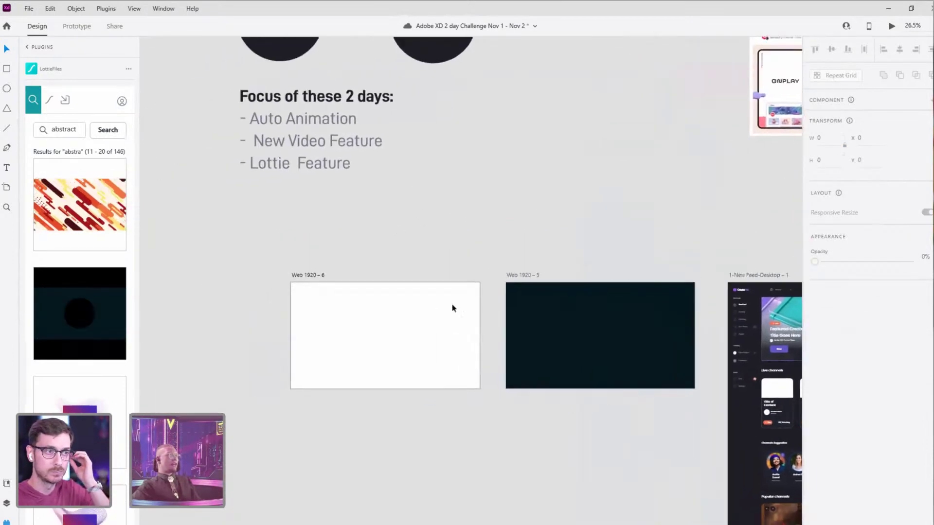
{"action": "key", "text": "r"}
{"action": "mouse_move", "coordinate": [354, 327]}
{"action": "left_mouse_down"}
{"action": "mouse_move", "coordinate": [402, 350]}
{"action": "mouse_move", "coordinate": [418, 347]}
{"action": "left_mouse_up"}
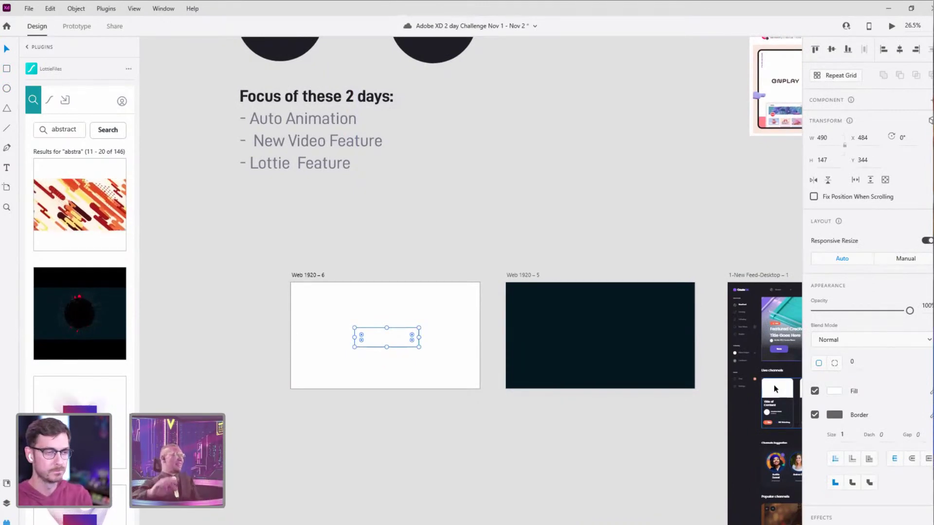
{"action": "left_click_drag", "start_coordinate": [411, 340], "coordinate": [408, 337]}
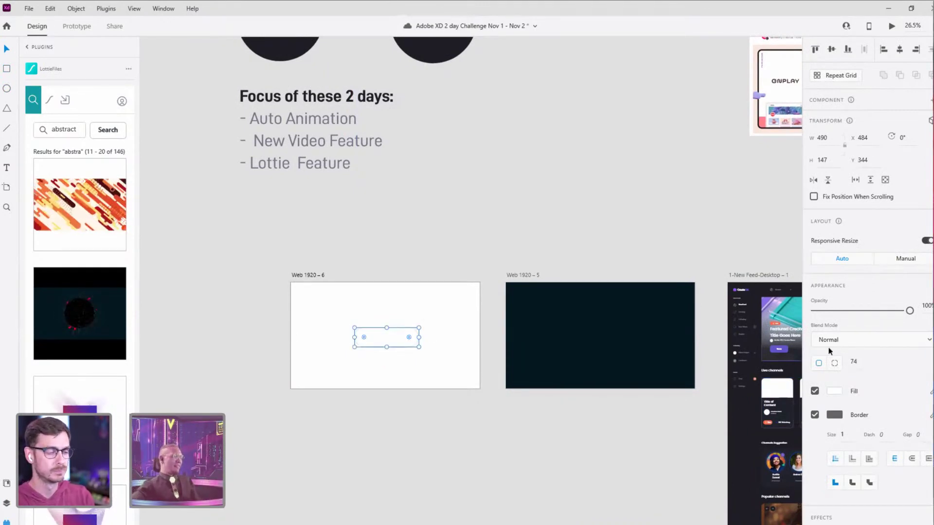
Step: Fill the rounded rectangle with black and move it to about X 450, Y 332
{"action": "left_click", "coordinate": [833, 391]}
{"action": "left_click_drag", "start_coordinate": [723, 388], "coordinate": [640, 438]}
{"action": "left_click", "coordinate": [394, 363]}
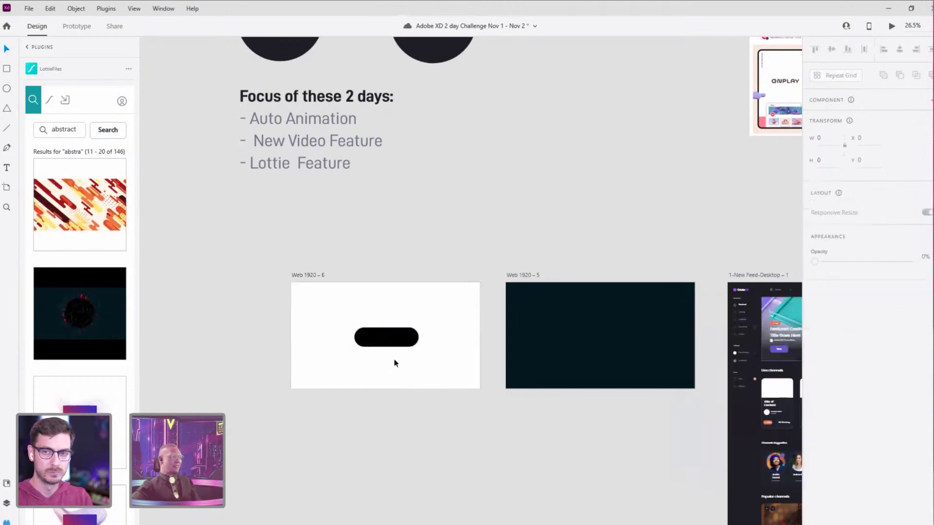
{"action": "left_click", "coordinate": [396, 332]}
{"action": "left_click_drag", "start_coordinate": [415, 341], "coordinate": [406, 339]}
{"action": "left_click", "coordinate": [417, 369]}
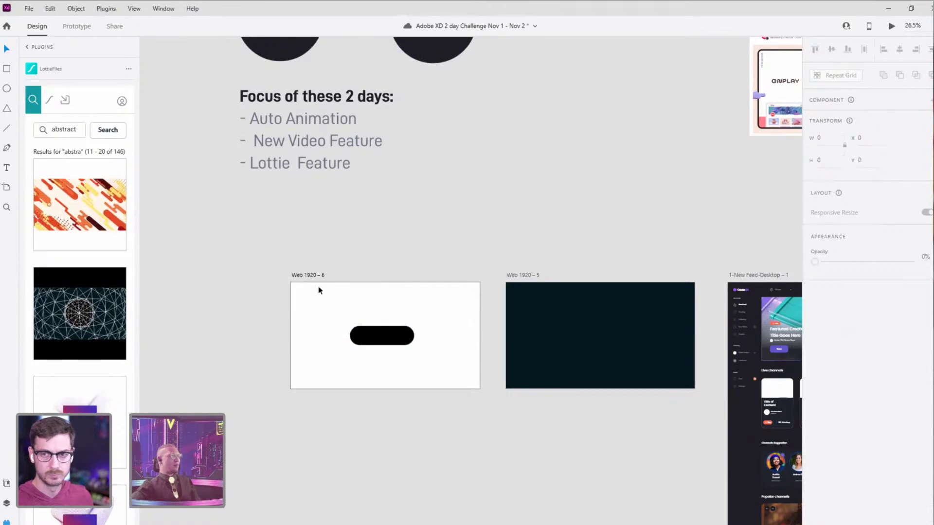
Step: Link the black rounded rectangle to the Web 1920 – 5 artboard with a Tap trigger and Auto-Animate
{"action": "left_click", "coordinate": [381, 336]}
{"action": "left_click", "coordinate": [76, 27]}
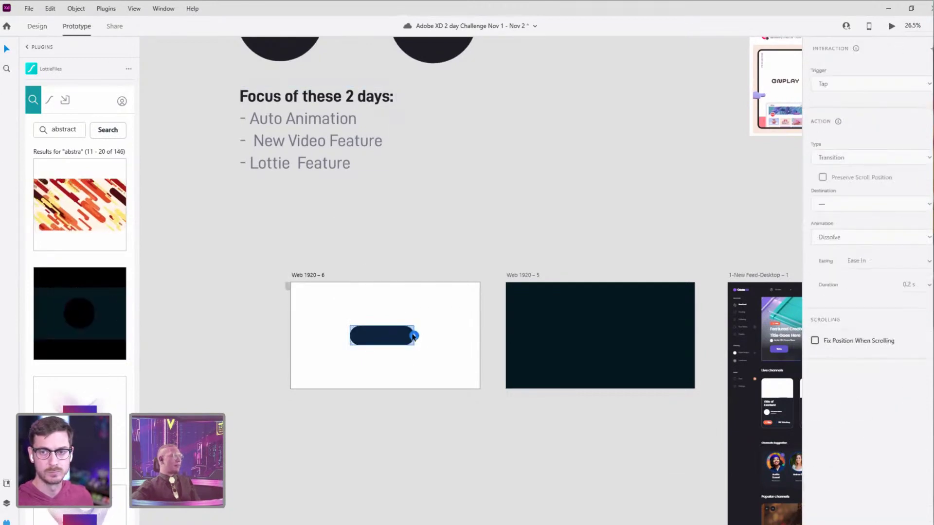
{"action": "left_click_drag", "start_coordinate": [412, 336], "coordinate": [559, 303]}
Step: Connect the Abstract Black Hole animation to the 1-New Feed-Desktop – 1 artboard with an End of Playback trigger and Auto-Animate
{"action": "scroll", "coordinate": [371, 373], "scroll_direction": "right", "scroll_amount": 5}
{"action": "left_click", "coordinate": [369, 309]}
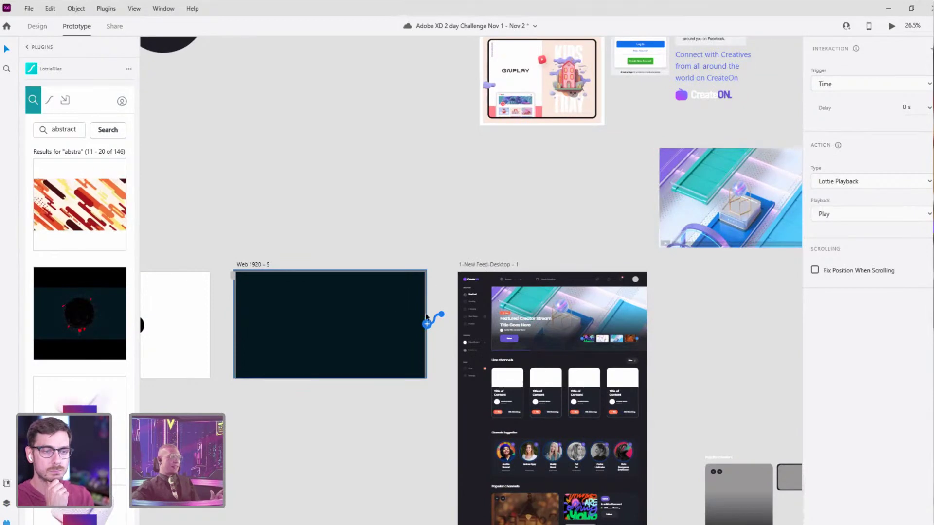
{"action": "left_click", "coordinate": [37, 26]}
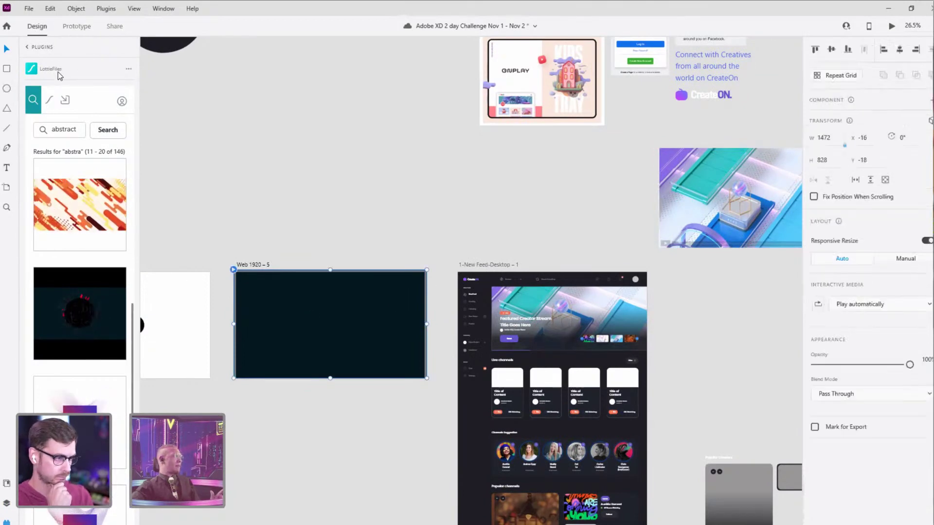
{"action": "key", "text": "ctrl+y"}
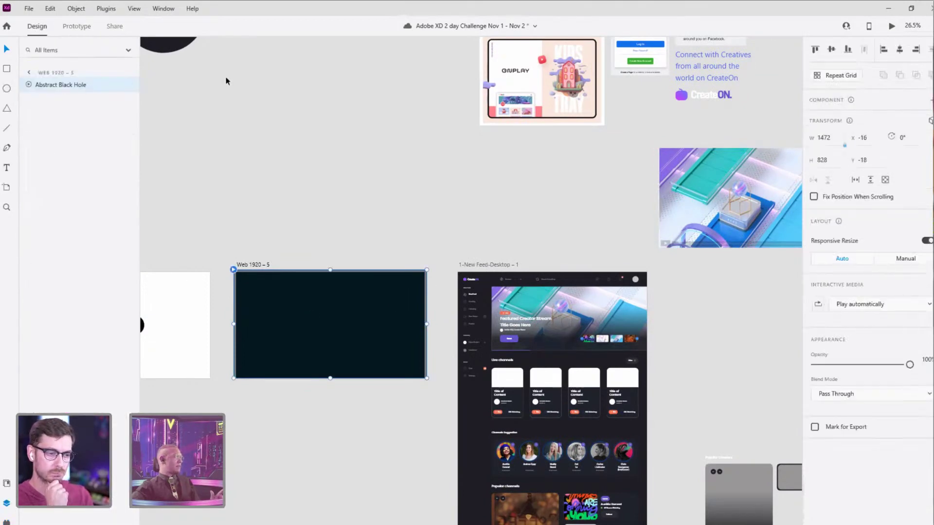
{"action": "left_click", "coordinate": [77, 27]}
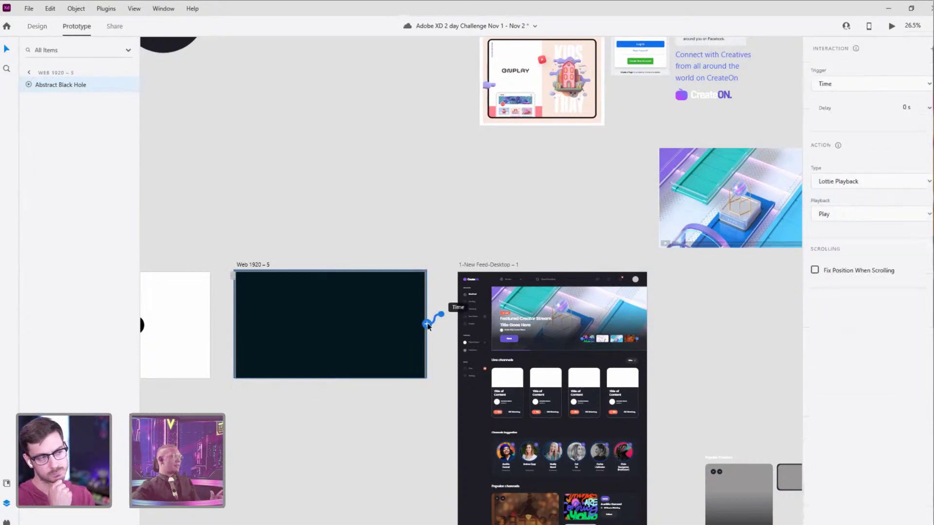
{"action": "left_click_drag", "start_coordinate": [427, 323], "coordinate": [489, 299]}
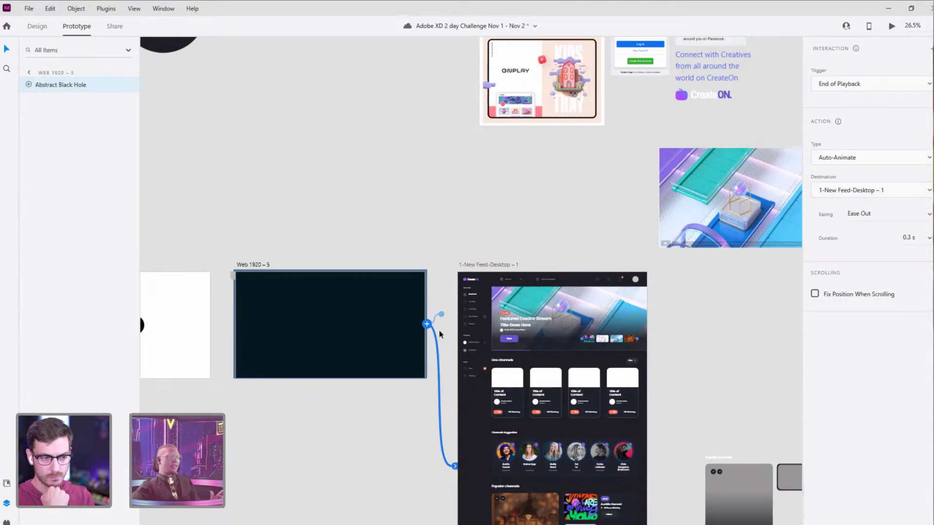
Step: Check the rounded rectangle's interaction and the Abstract Black Hole animation's interactive media settings
{"action": "scroll", "coordinate": [465, 204], "scroll_direction": "left", "scroll_amount": 5}
{"action": "left_click", "coordinate": [253, 316]}
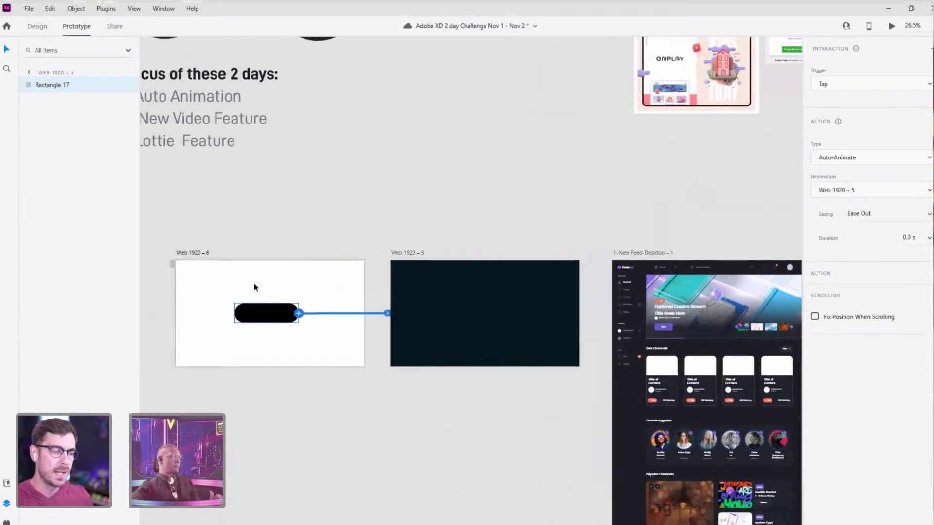
{"action": "left_click", "coordinate": [468, 285]}
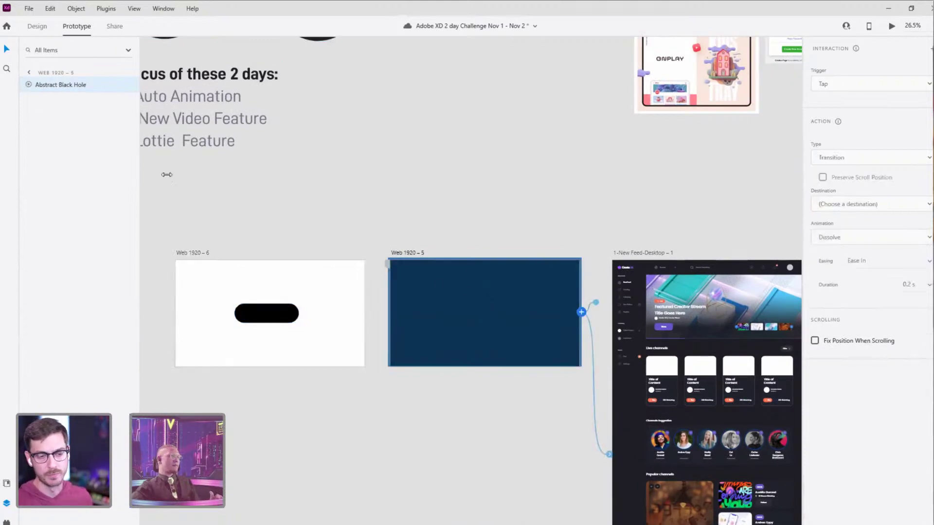
{"action": "left_click", "coordinate": [42, 30]}
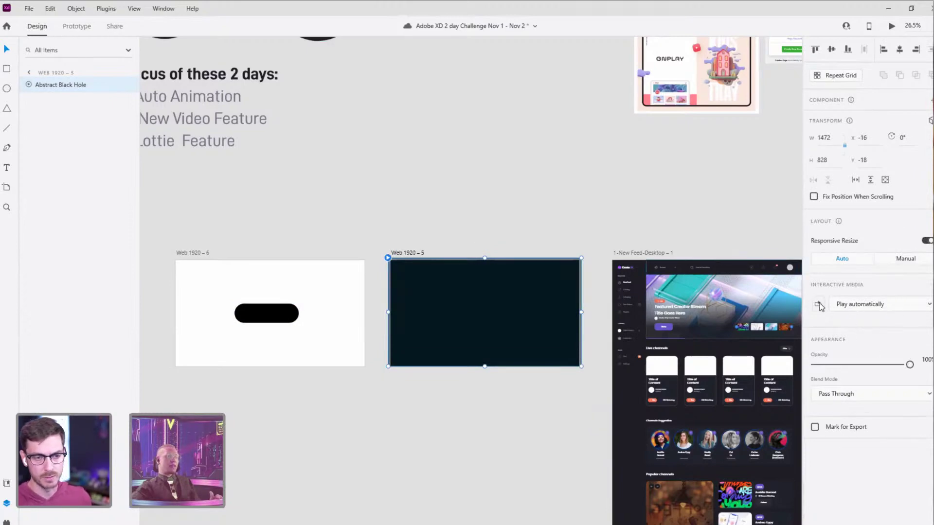
Step: Preview the flow from the black rounded rectangle through the animation to the desktop feed, and close the preview
{"action": "left_click", "coordinate": [266, 322]}
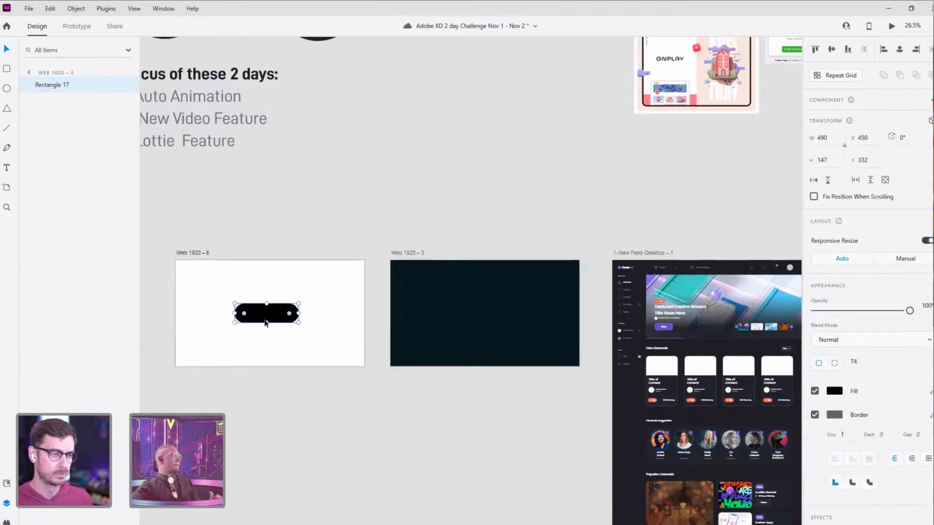
{"action": "left_click", "coordinate": [78, 27]}
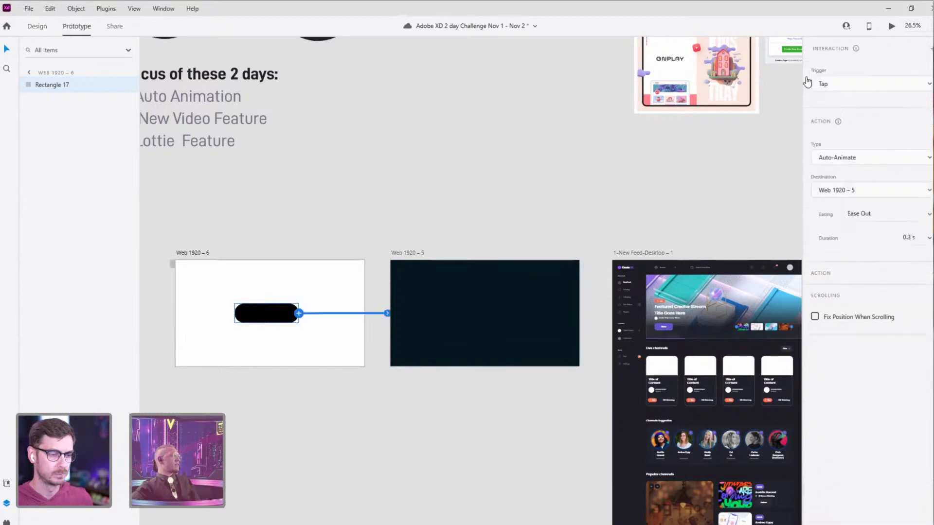
{"action": "left_click", "coordinate": [889, 28]}
{"action": "left_click", "coordinate": [488, 246]}
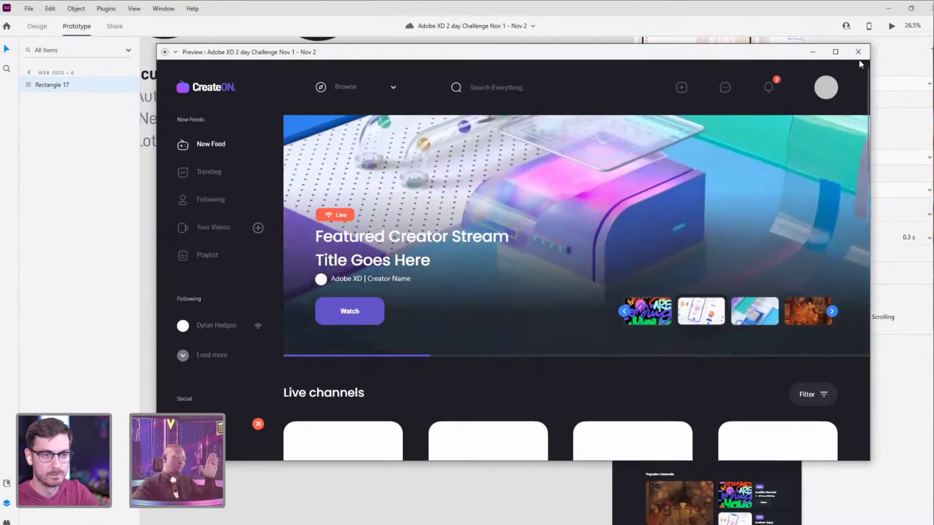
{"action": "left_click", "coordinate": [858, 52]}
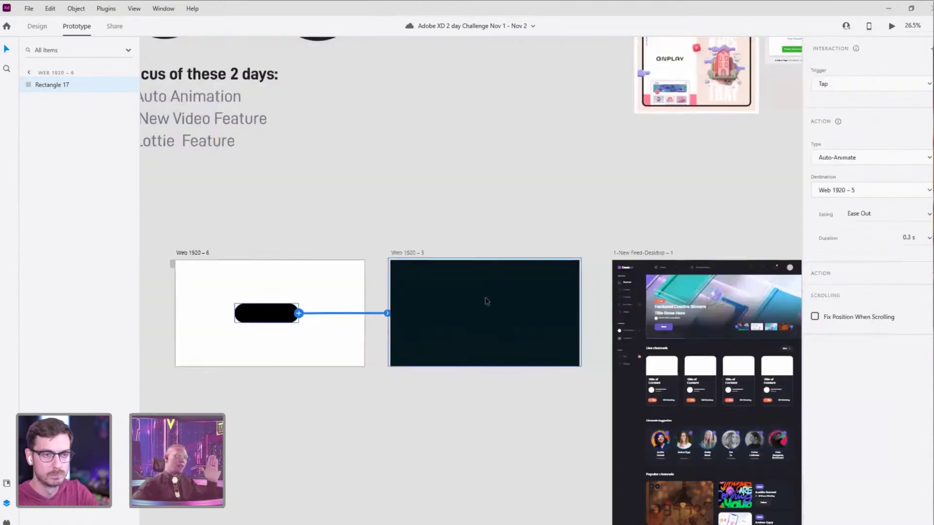
Step: Delete the Web 1920 – 5 and Web 1920 – 6 artboards
{"action": "left_click", "coordinate": [620, 251]}
{"action": "left_click_drag", "start_coordinate": [671, 210], "coordinate": [516, 147]}
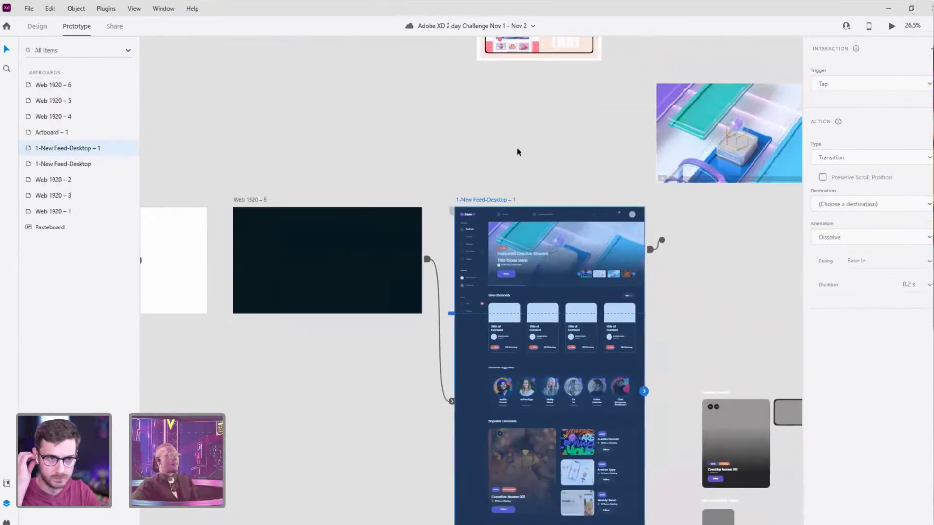
{"action": "left_click", "coordinate": [398, 151]}
{"action": "left_click_drag", "start_coordinate": [398, 151], "coordinate": [146, 339]}
{"action": "left_click", "coordinate": [518, 119]}
{"action": "key", "text": "Delete"}
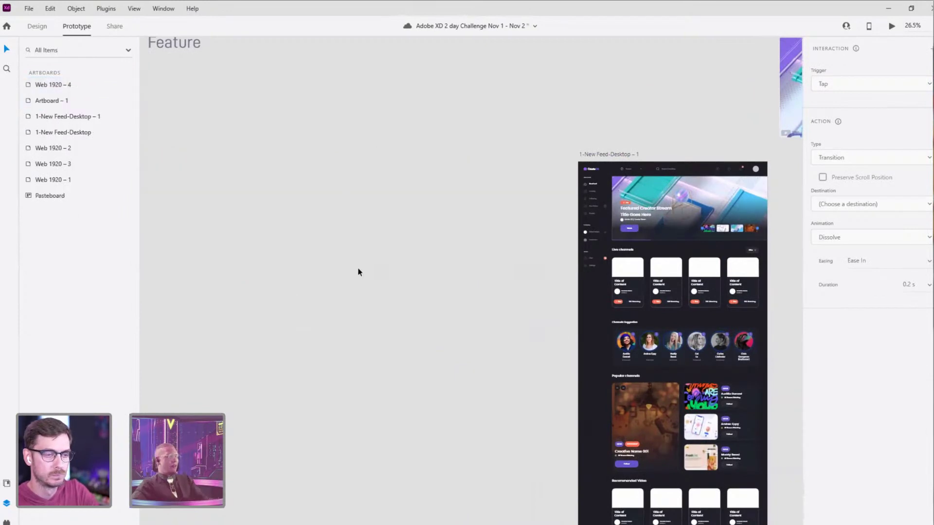
{"action": "left_click_drag", "start_coordinate": [533, 218], "coordinate": [393, 175]}
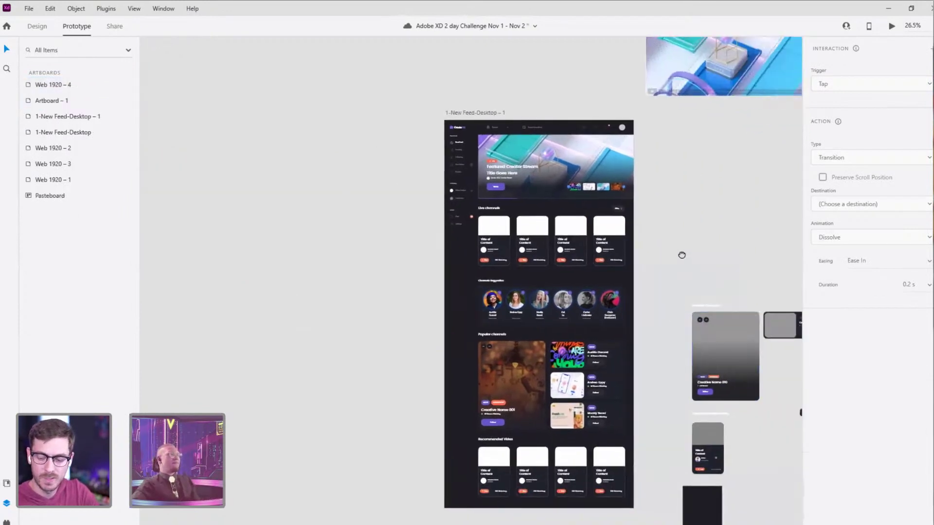
{"action": "left_click_drag", "start_coordinate": [681, 252], "coordinate": [607, 234]}
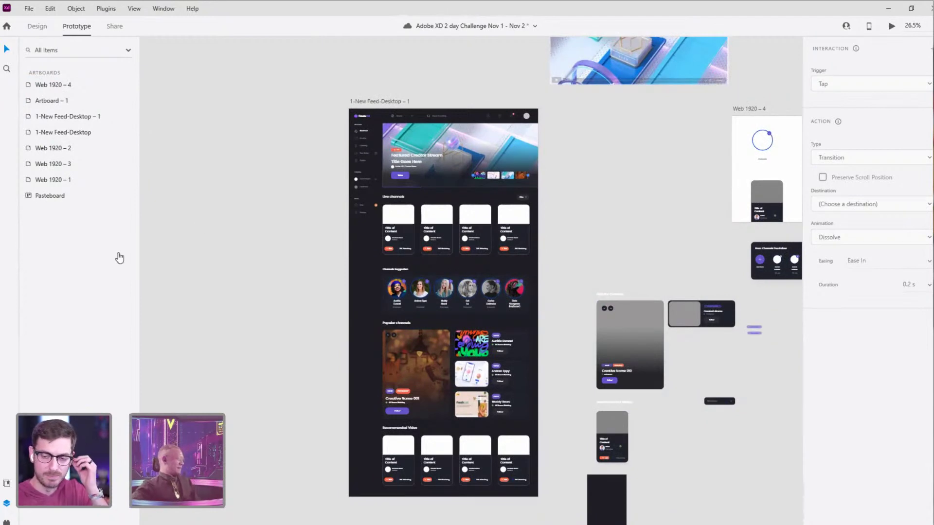
{"action": "scroll", "coordinate": [474, 217], "scroll_direction": "up", "scroll_amount": 5}
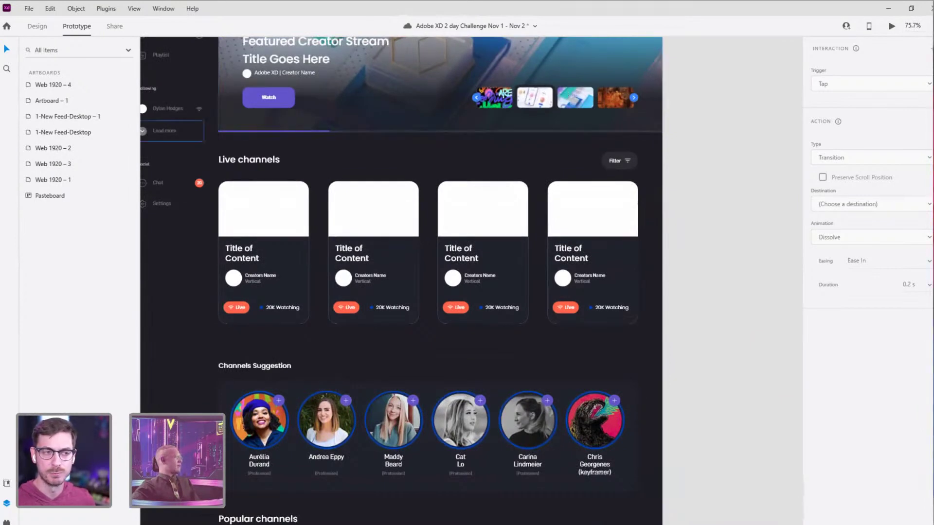
Step: Switch to Behance in the browser, leave the open project, search for "3D DESIGN" and browse the results
{"action": "key", "text": "alt+Tab"}
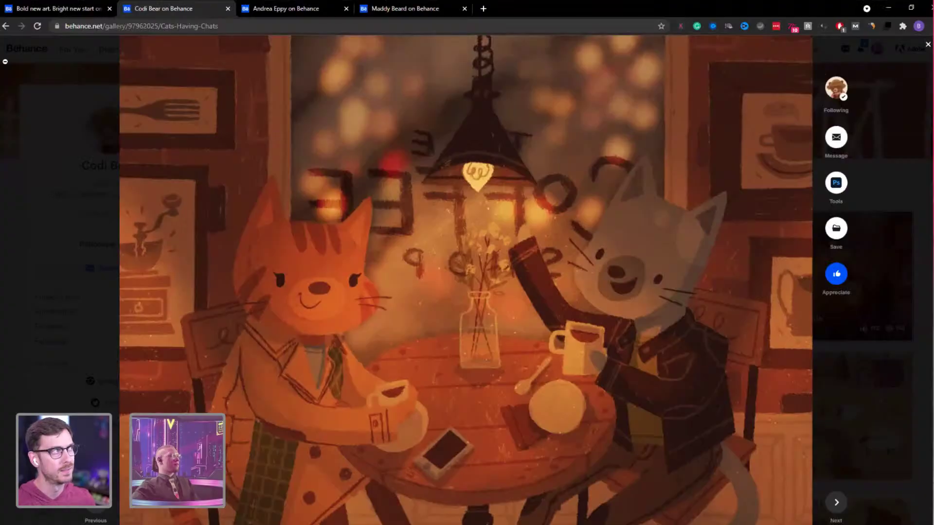
{"action": "left_click", "coordinate": [41, 83]}
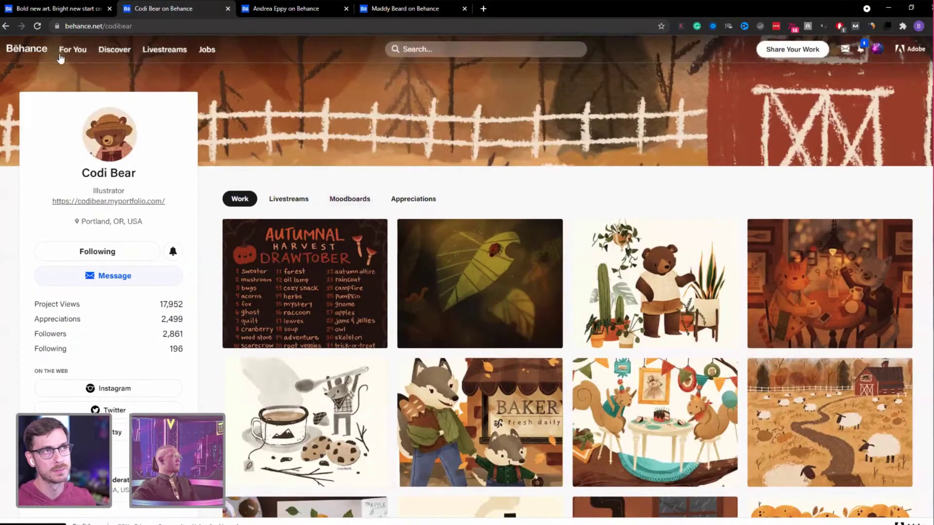
{"action": "left_click", "coordinate": [446, 49]}
{"action": "type", "text": "3D DESIGN"}
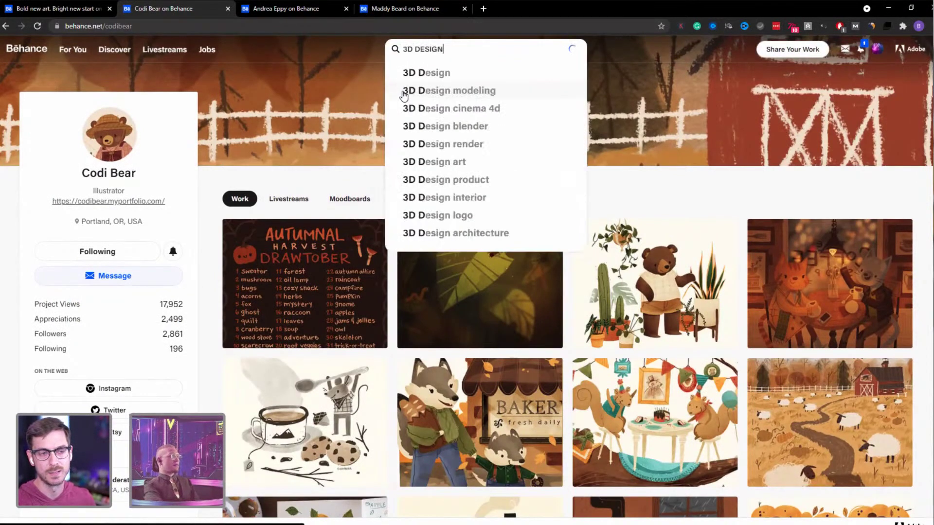
{"action": "key", "text": "Return"}
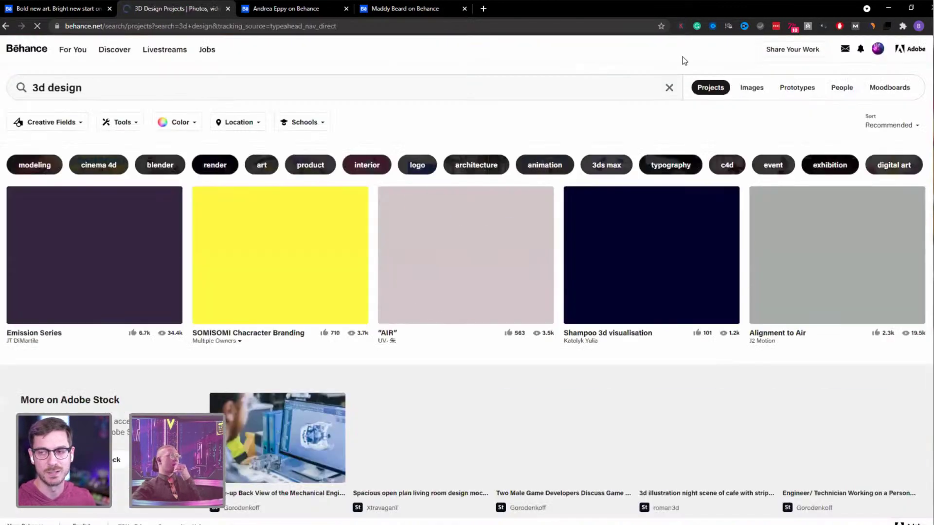
{"action": "scroll", "coordinate": [598, 321], "scroll_direction": "down", "scroll_amount": 3}
{"action": "scroll", "coordinate": [438, 243], "scroll_direction": "up", "scroll_amount": 3}
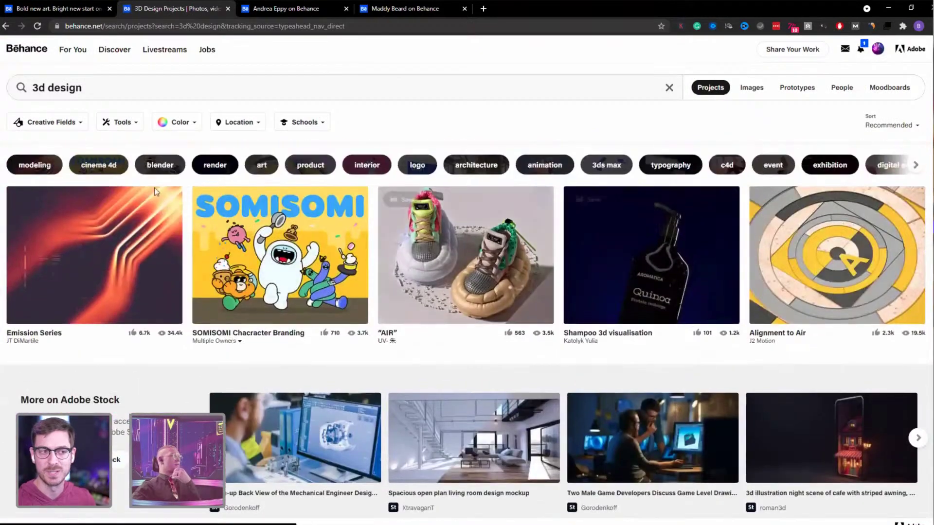
Step: Search the Behance projects for "3d design animation" and browse the results
{"action": "left_click", "coordinate": [94, 88]}
{"action": "type", "text": "animat"}
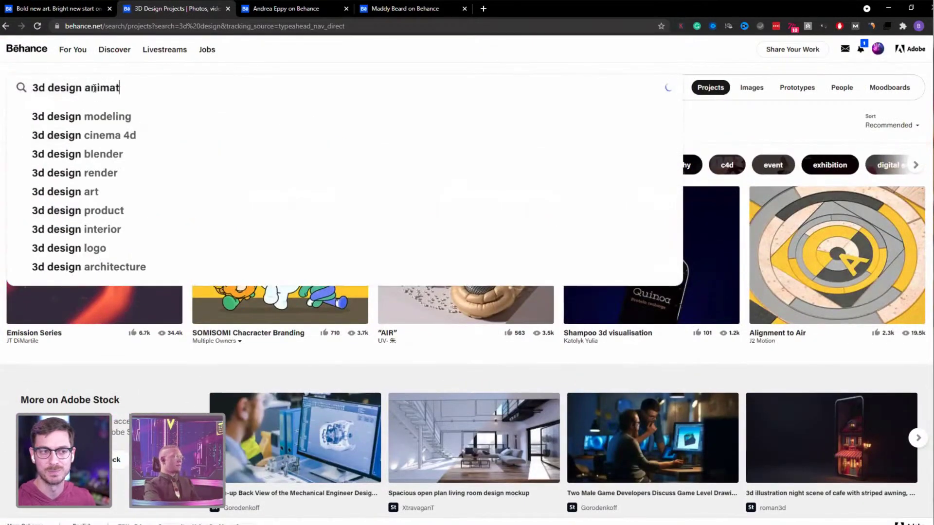
{"action": "type", "text": "ion"}
{"action": "key", "text": "Return"}
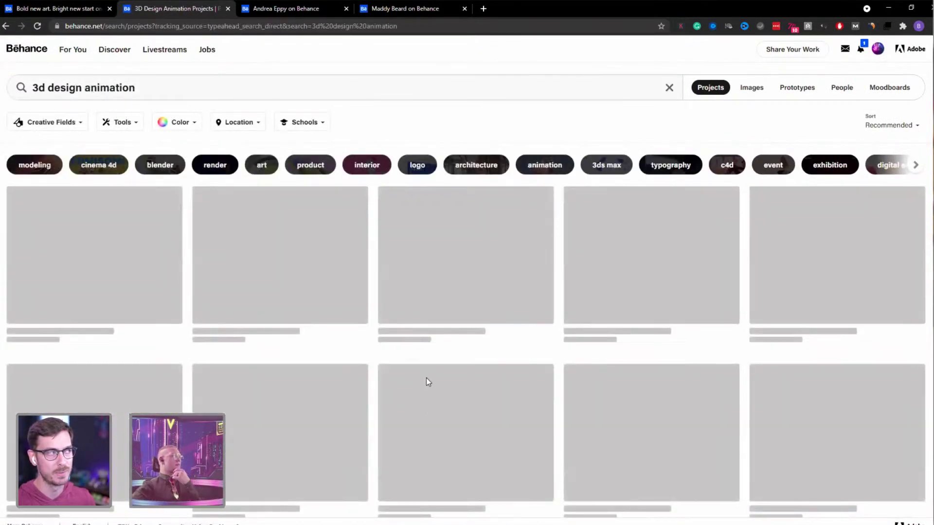
{"action": "scroll", "coordinate": [719, 206], "scroll_direction": "down", "scroll_amount": 3}
{"action": "scroll", "coordinate": [827, 210], "scroll_direction": "up", "scroll_amount": 2}
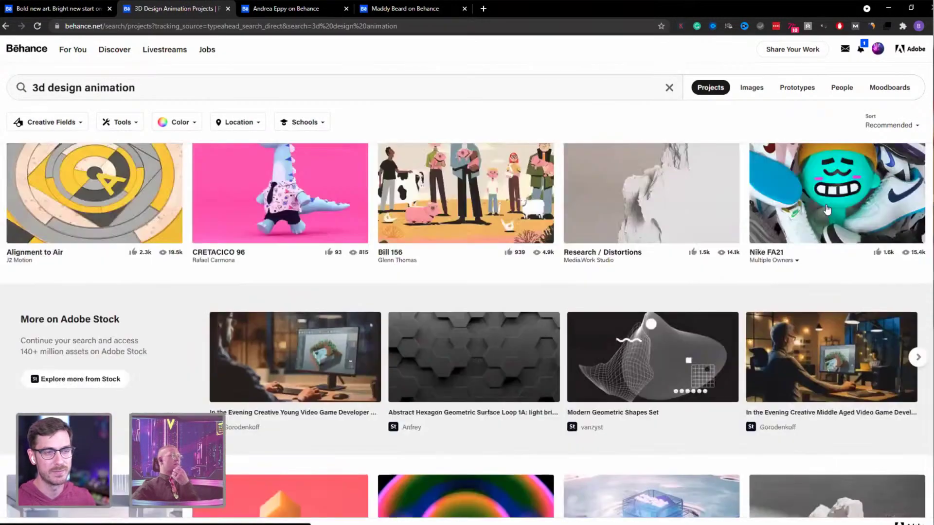
Step: Open the Nike FA21 project and look through its artwork down to the football character video
{"action": "left_click", "coordinate": [826, 209]}
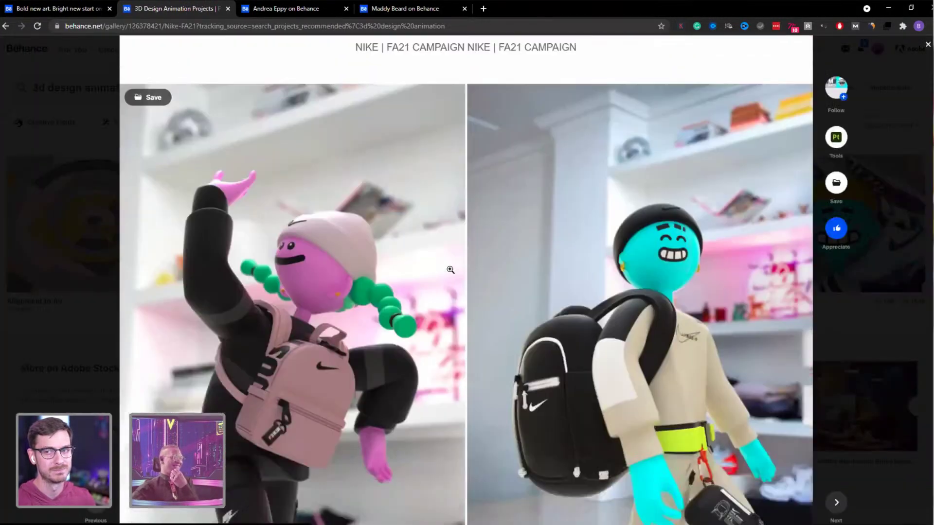
{"action": "scroll", "coordinate": [450, 269], "scroll_direction": "down", "scroll_amount": 20}
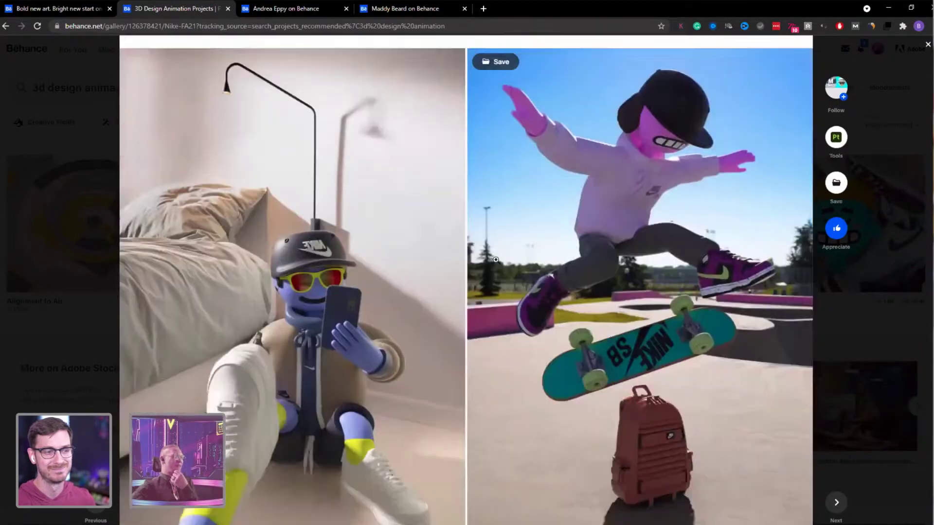
{"action": "scroll", "coordinate": [496, 260], "scroll_direction": "down", "scroll_amount": 20}
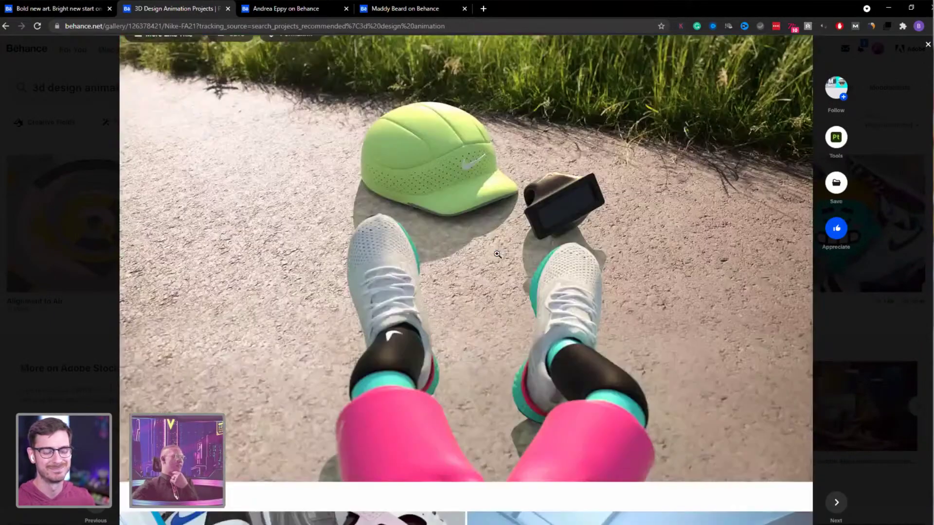
{"action": "scroll", "coordinate": [497, 254], "scroll_direction": "down", "scroll_amount": 20}
{"action": "scroll", "coordinate": [495, 248], "scroll_direction": "down", "scroll_amount": 20}
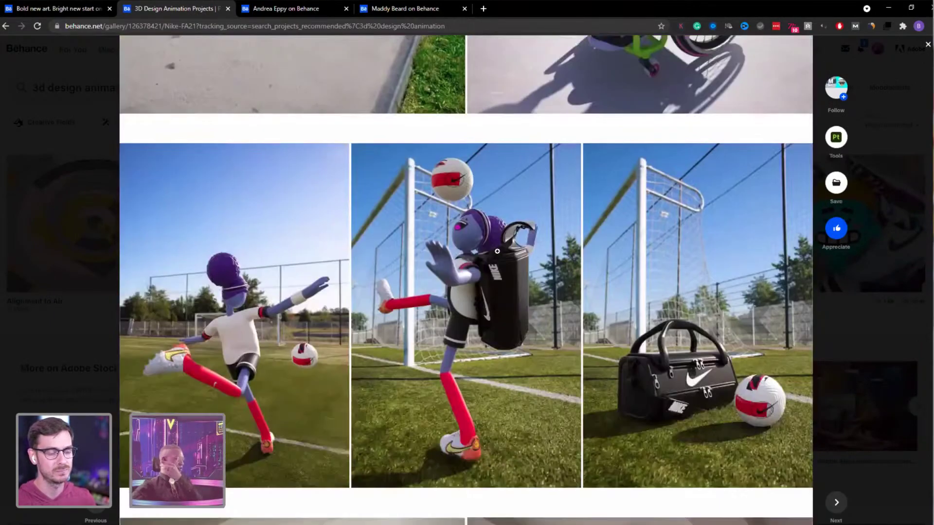
{"action": "scroll", "coordinate": [627, 298], "scroll_direction": "down", "scroll_amount": 20}
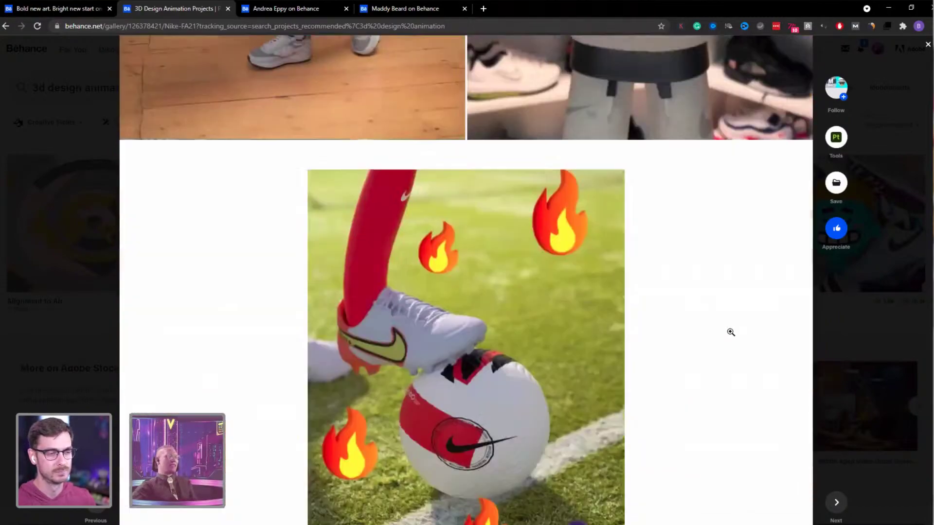
{"action": "scroll", "coordinate": [411, 312], "scroll_direction": "down", "scroll_amount": 1}
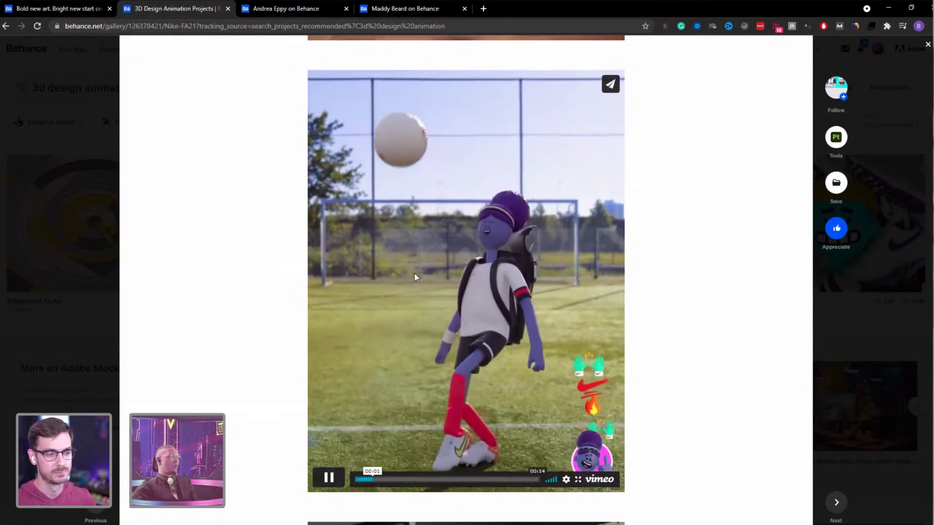
Step: Screen-record the playing football character video with ScreenRec, using a 639x850 capture area framed to the player
{"action": "key", "text": "Print"}
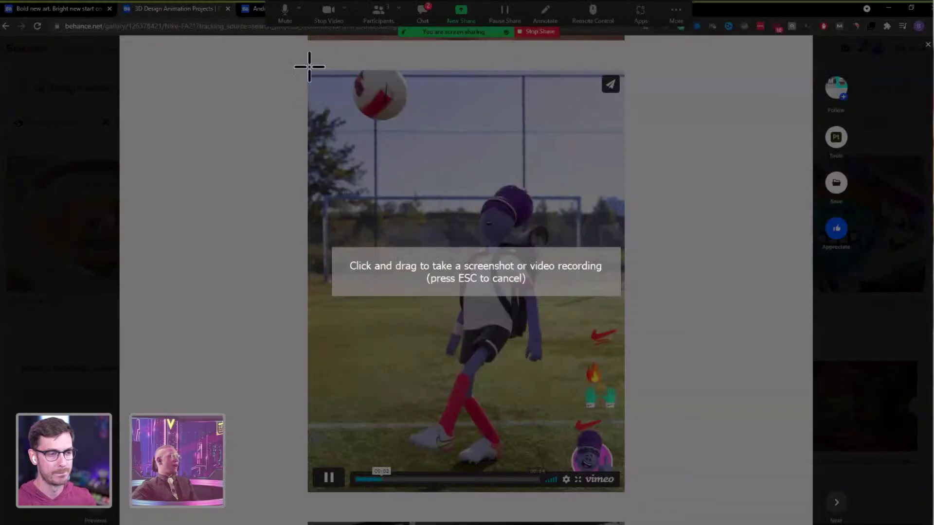
{"action": "left_click_drag", "start_coordinate": [307, 71], "coordinate": [625, 493]}
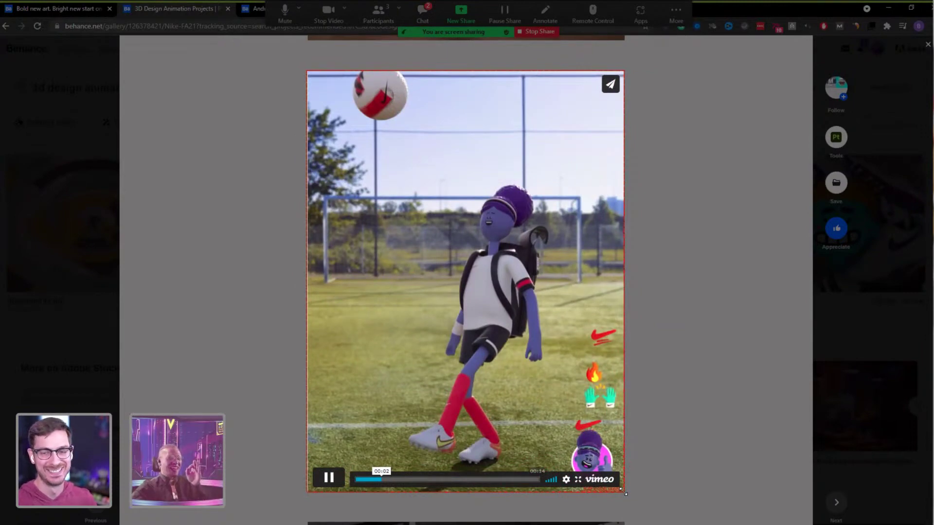
{"action": "left_click_drag", "start_coordinate": [625, 492], "coordinate": [624, 493]}
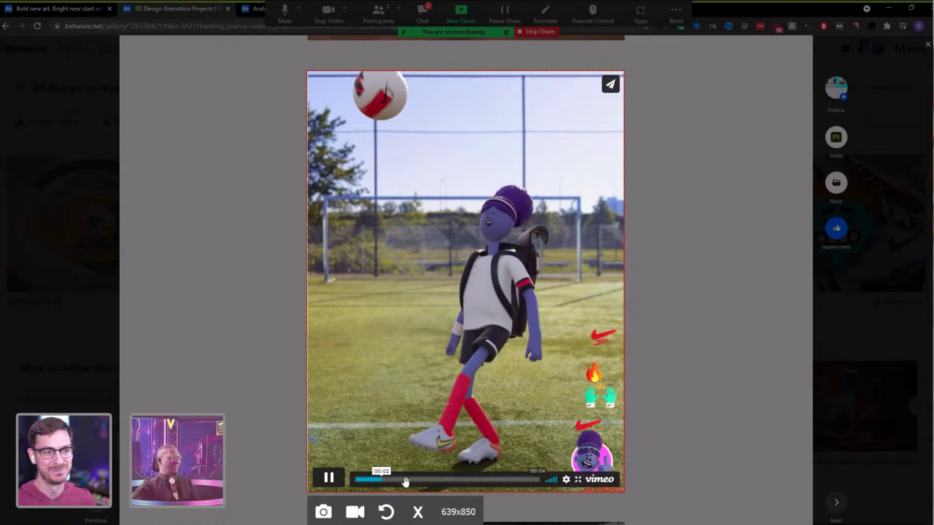
{"action": "left_click", "coordinate": [347, 512]}
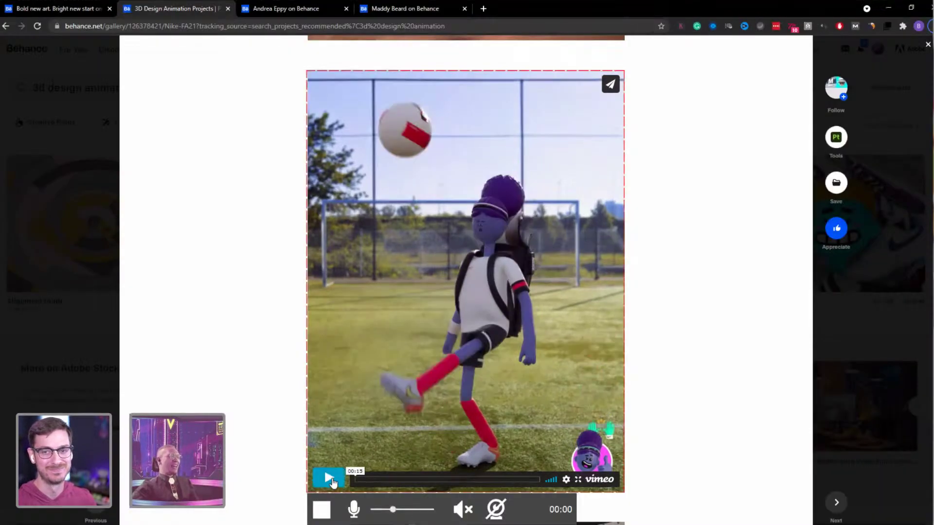
{"action": "left_click", "coordinate": [328, 478]}
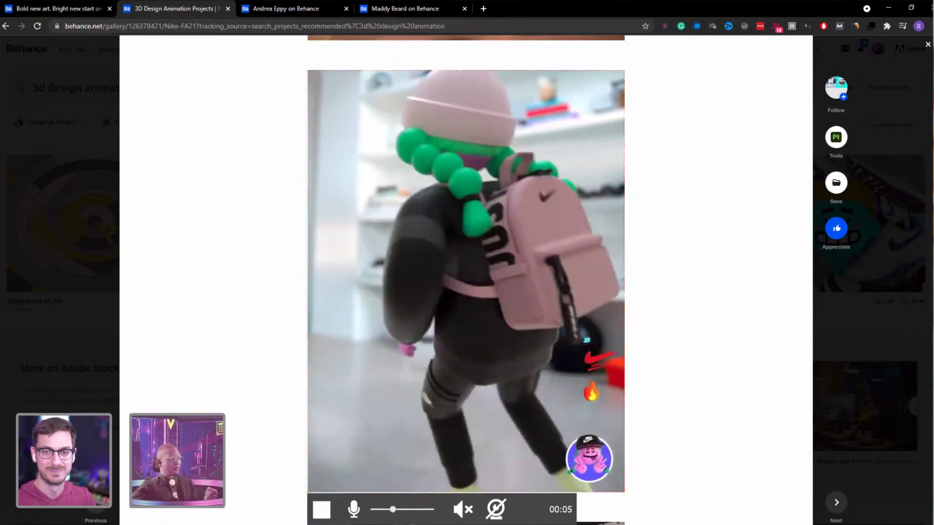
{"action": "key", "text": "alt+s"}
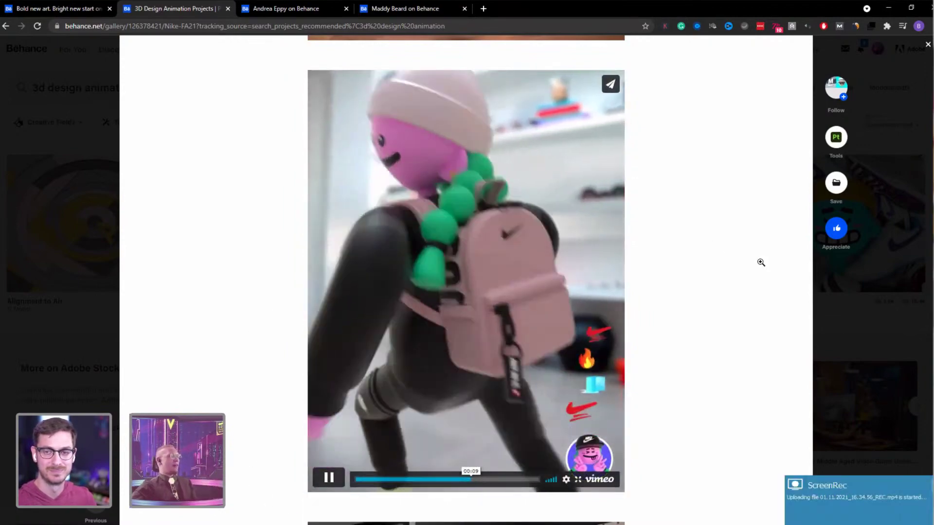
Step: Switch to Adobe XD and save the new ScreenRec recording as 01.11.2021_16.34.56_REC.mp4 in the Videos folder
{"action": "left_click", "coordinate": [868, 341]}
{"action": "key", "text": "alt+Tab"}
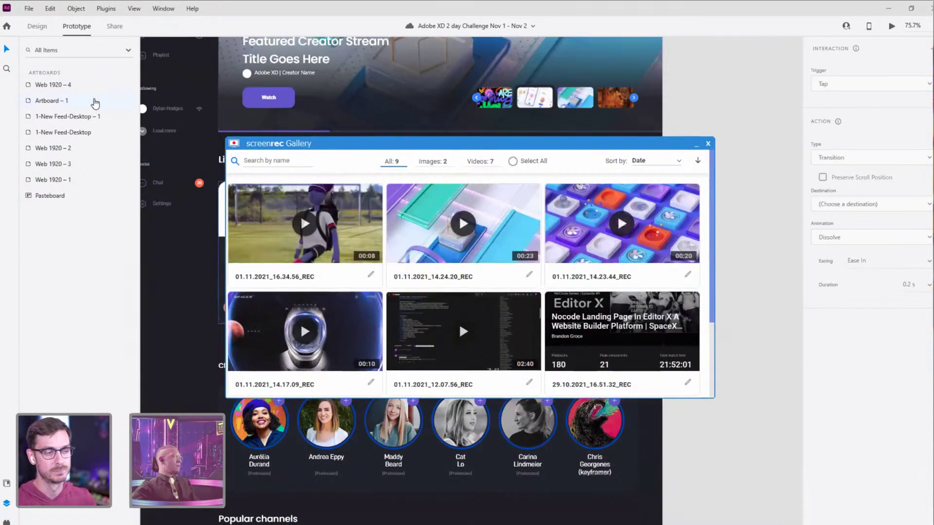
{"action": "left_click_drag", "start_coordinate": [346, 146], "coordinate": [0, 341]}
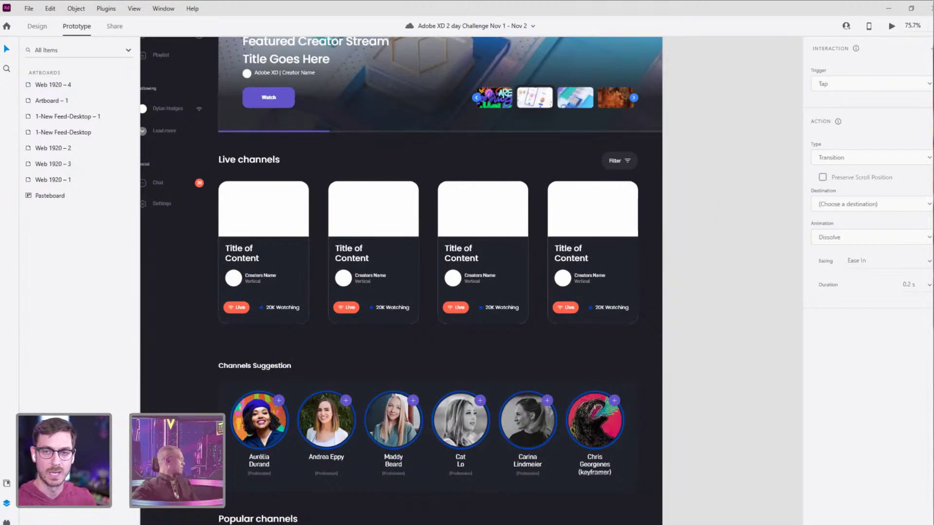
{"action": "left_click", "coordinate": [268, 389]}
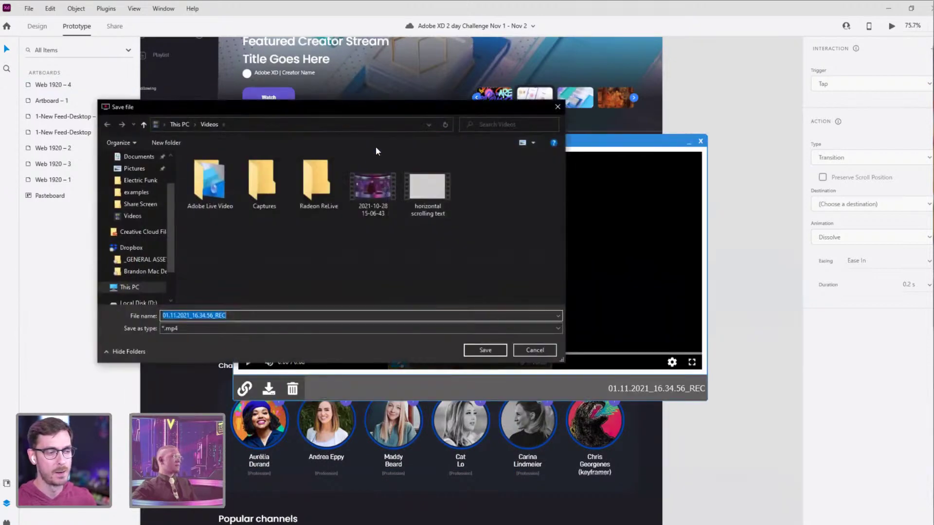
{"action": "key", "text": "Return"}
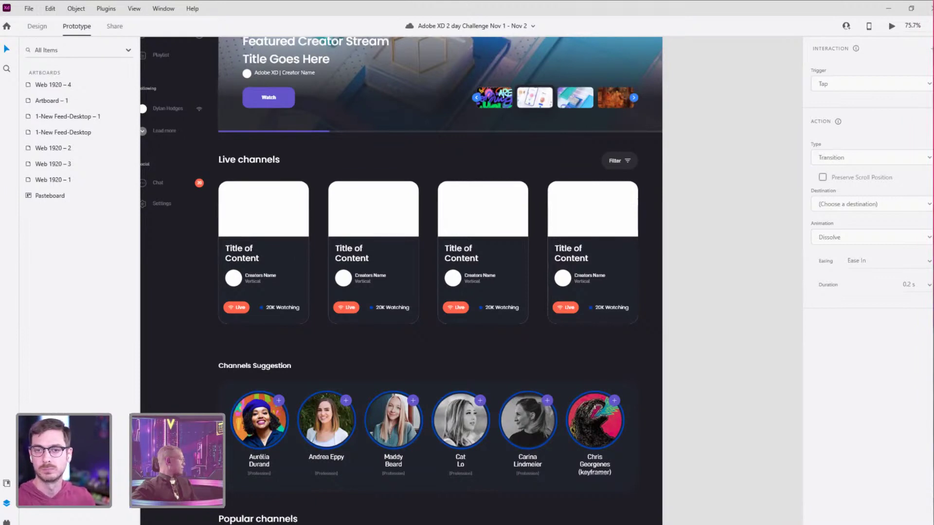
Step: Try placing the recorded video in the fourth Live channels card's image area, and undo the placement
{"action": "left_click_drag", "start_coordinate": [114, 241], "coordinate": [597, 216]}
{"action": "left_click", "coordinate": [739, 183]}
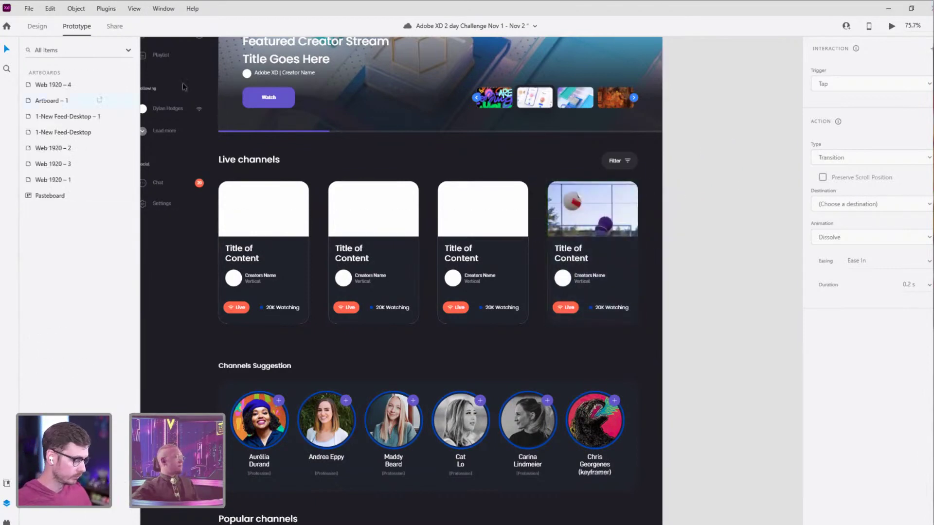
{"action": "key", "text": "ctrl+z"}
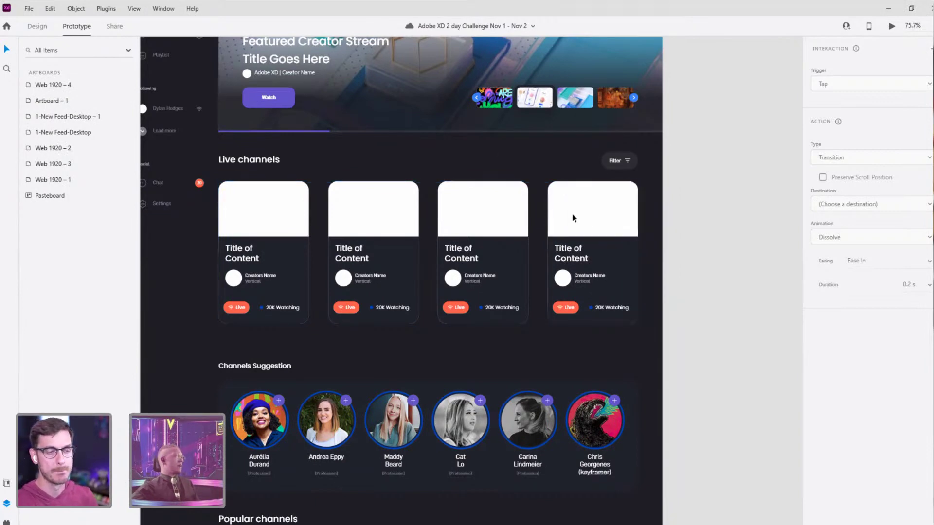
Step: Try to convert the whole group of Live channels cards into a component
{"action": "left_click", "coordinate": [259, 219]}
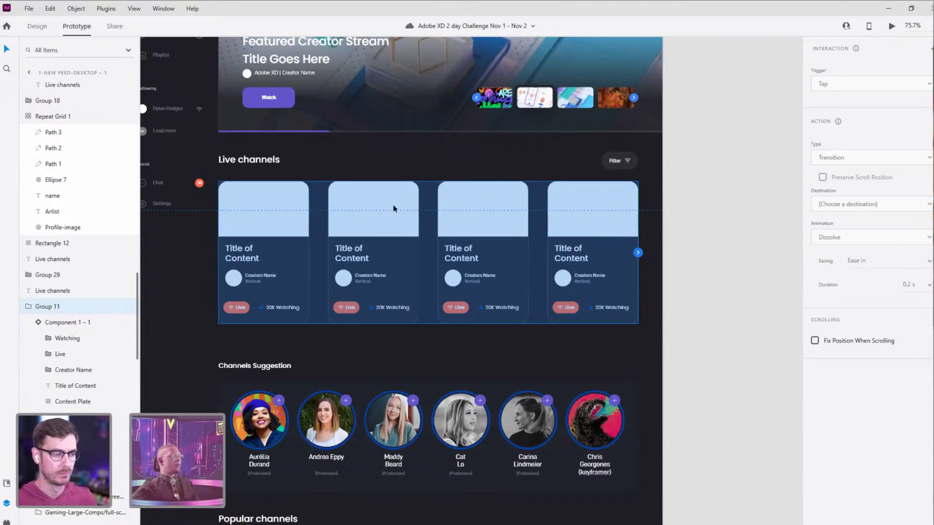
{"action": "key", "text": "ctrl+k"}
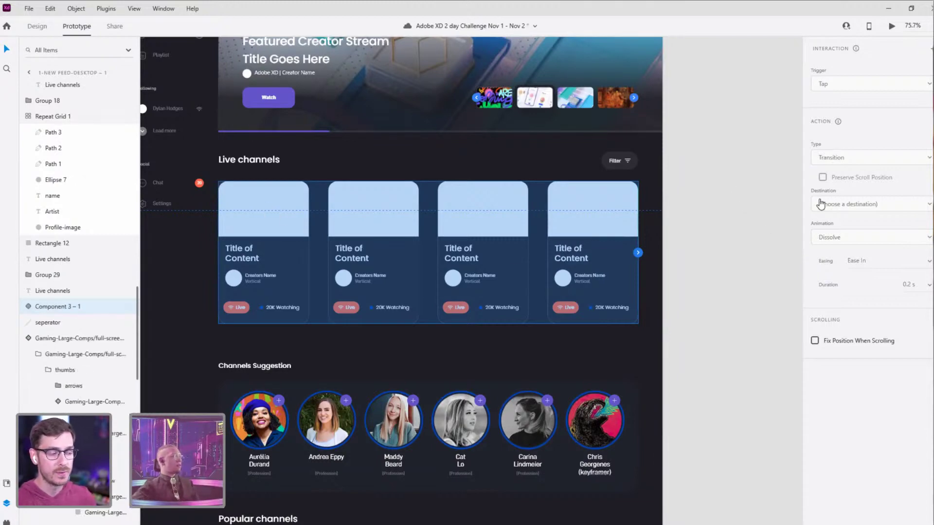
{"action": "left_click", "coordinate": [697, 191]}
Step: Switch to Design mode and go to the main component of the first Live channels card
{"action": "left_click", "coordinate": [38, 27]}
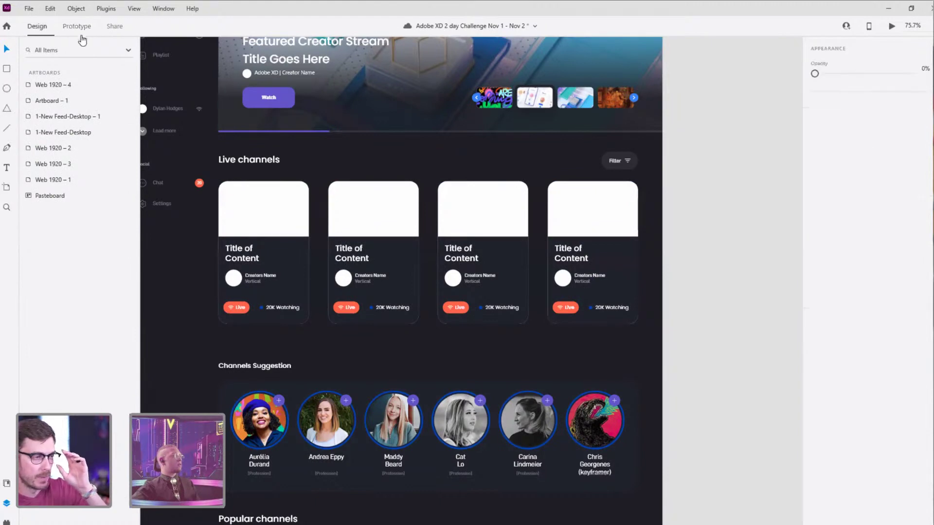
{"action": "left_click", "coordinate": [365, 214]}
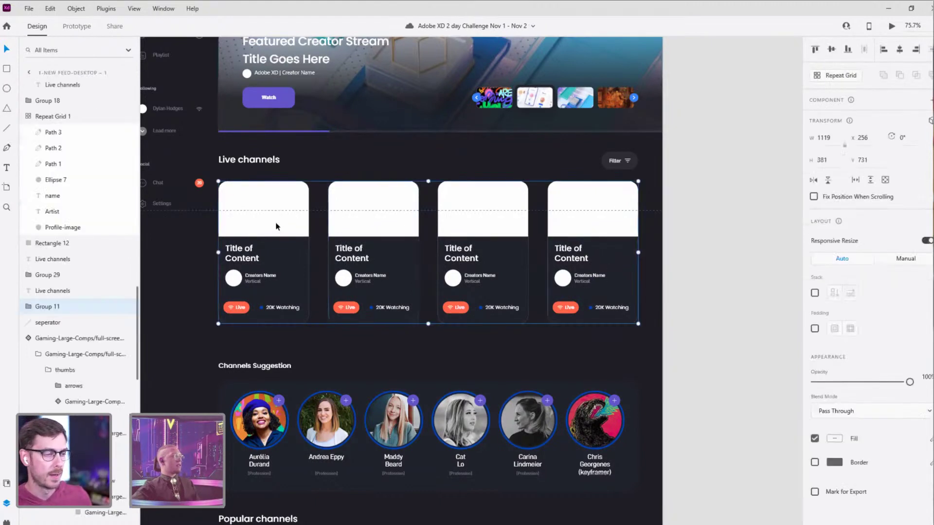
{"action": "left_click", "coordinate": [729, 212]}
{"action": "left_click", "coordinate": [329, 215]}
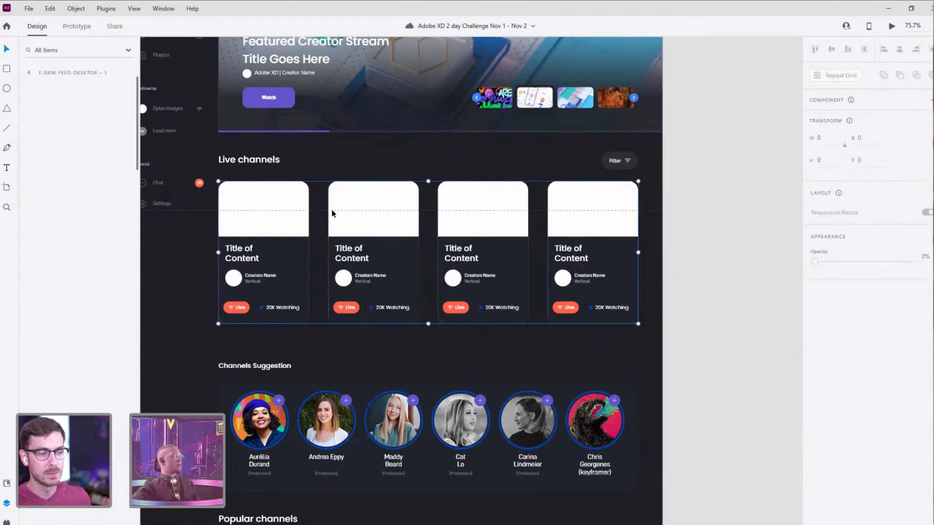
{"action": "double_click", "coordinate": [266, 223]}
{"action": "right_click", "coordinate": [281, 211]}
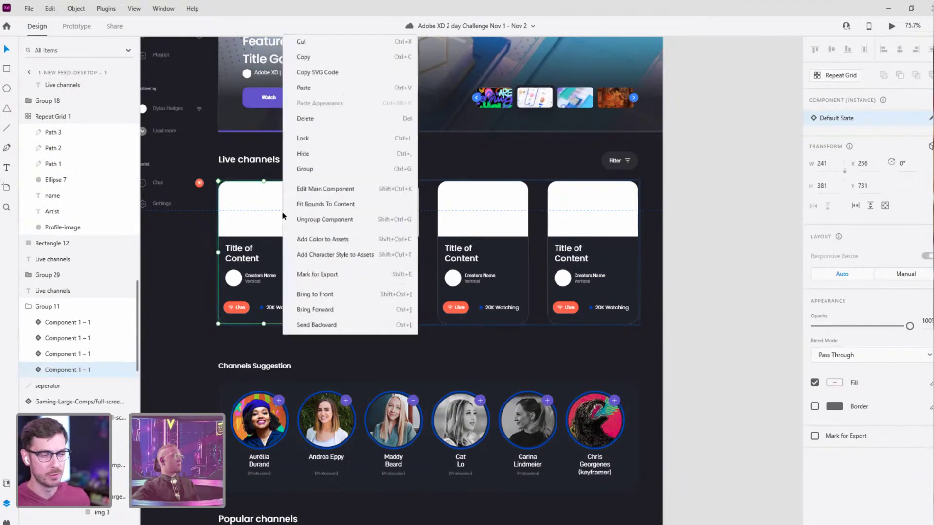
{"action": "left_click", "coordinate": [319, 155]}
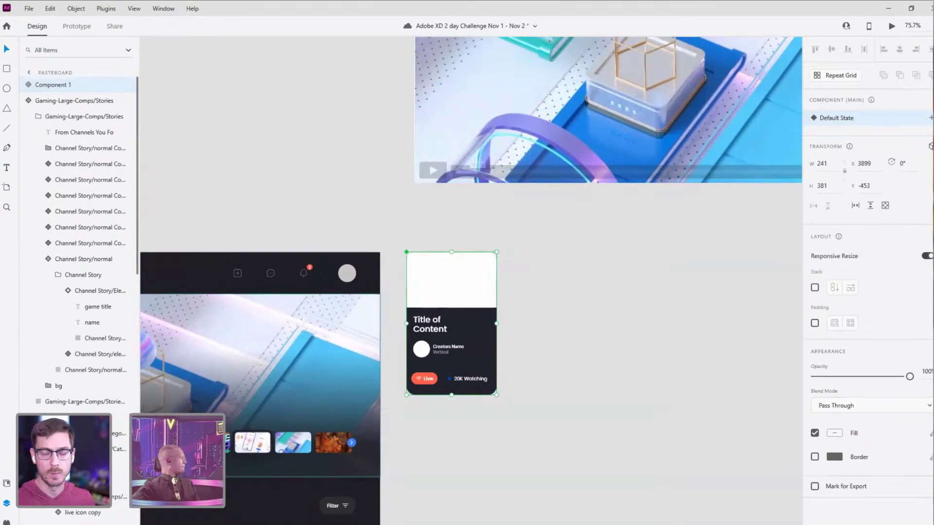
Step: Place the recorded video in the main card component's image area and check the Live channels cards
{"action": "left_click_drag", "start_coordinate": [466, 291], "coordinate": [424, 283]}
{"action": "left_click", "coordinate": [616, 314]}
{"action": "scroll", "coordinate": [652, 237], "scroll_direction": "down", "scroll_amount": 10}
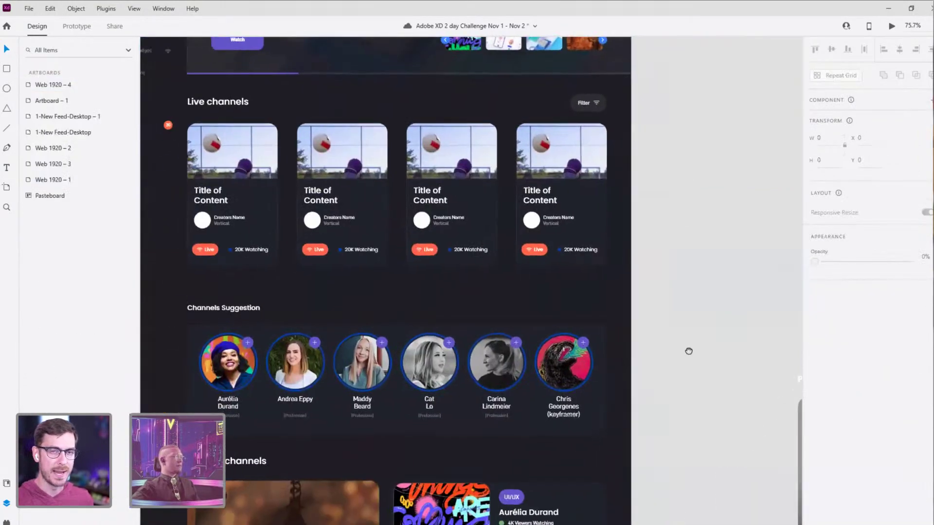
Step: Reposition the video inside the main card's mask at about Y -534 and resize it to about 241 x 320
{"action": "scroll", "coordinate": [688, 350], "scroll_direction": "up", "scroll_amount": 8}
{"action": "left_click", "coordinate": [539, 223]}
{"action": "double_click", "coordinate": [539, 224]}
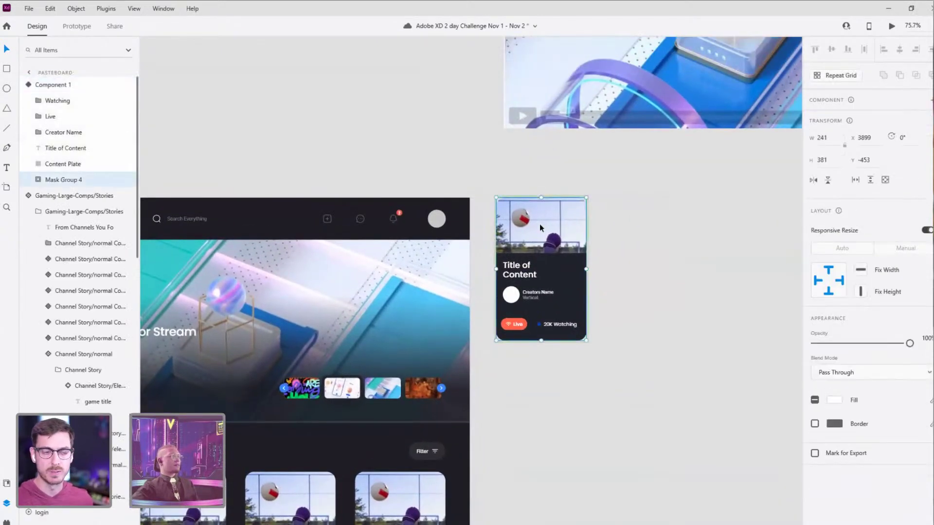
{"action": "double_click", "coordinate": [539, 224]}
{"action": "left_click", "coordinate": [558, 220]}
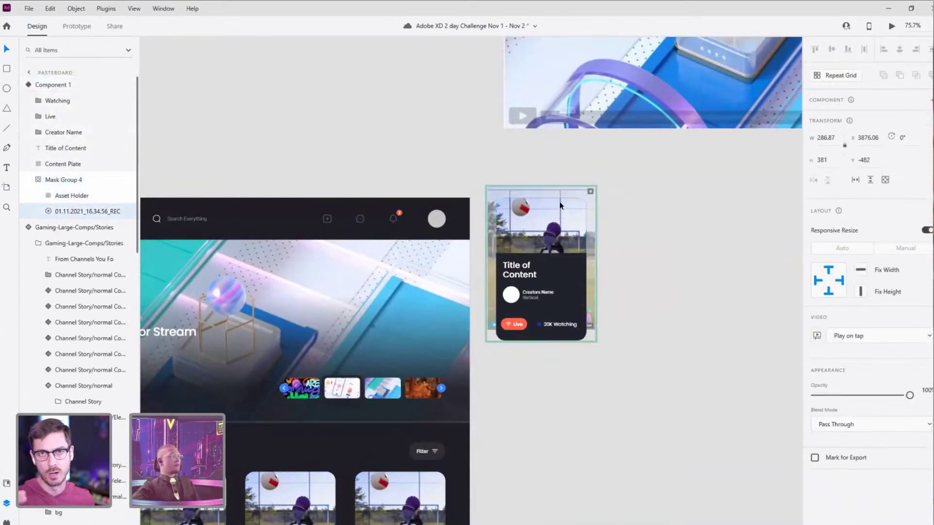
{"action": "left_click_drag", "start_coordinate": [559, 205], "coordinate": [561, 191]}
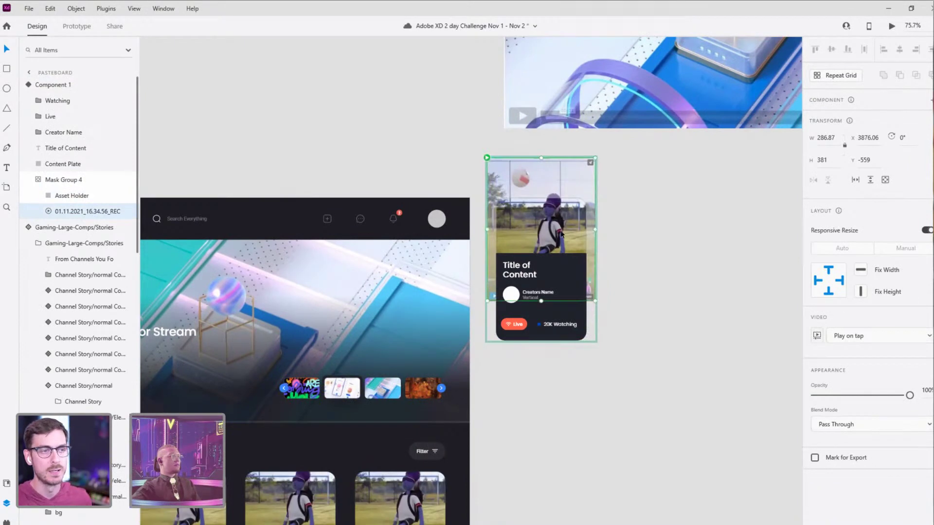
{"action": "left_click_drag", "start_coordinate": [561, 233], "coordinate": [552, 248]}
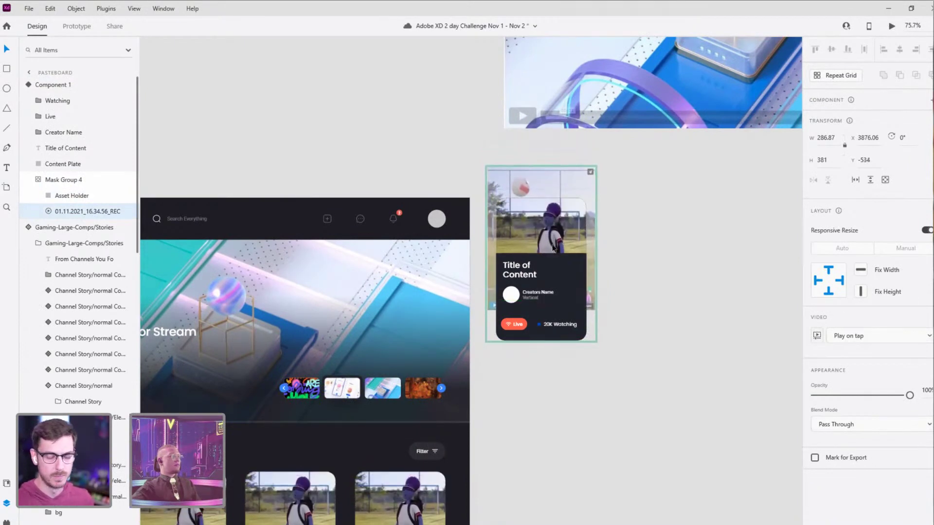
{"action": "left_click_drag", "start_coordinate": [595, 309], "coordinate": [586, 296]}
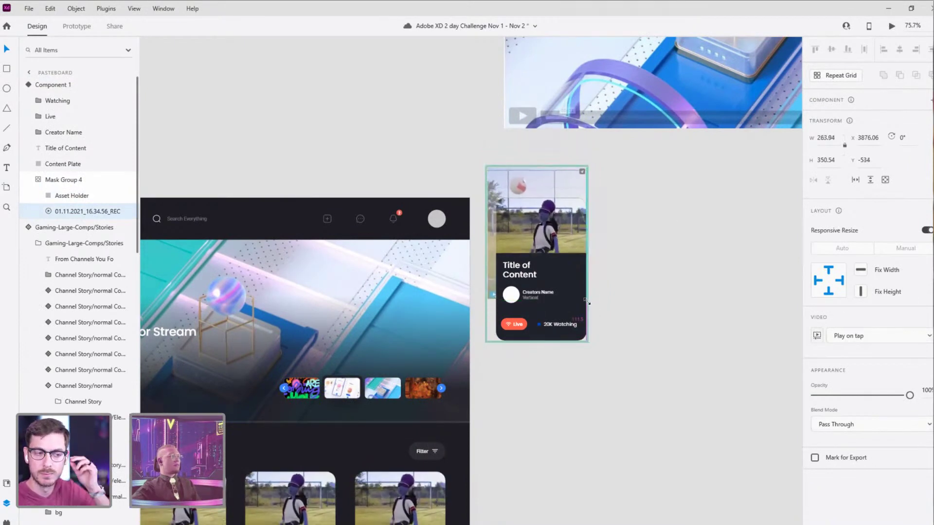
{"action": "left_click_drag", "start_coordinate": [486, 296], "coordinate": [496, 294]}
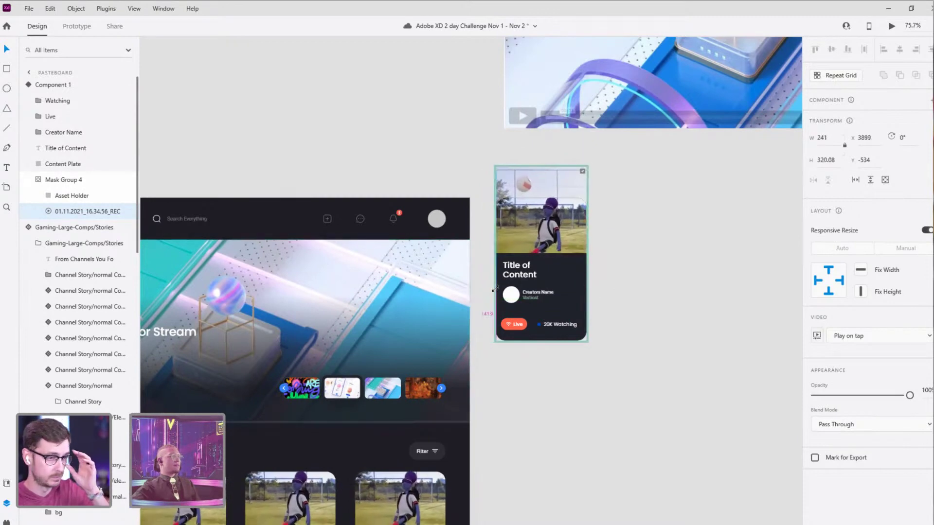
Step: Nudge the video slightly lower inside the main card's mask and leave mask editing
{"action": "mouse_move", "coordinate": [559, 208]}
{"action": "left_mouse_down"}
{"action": "mouse_move", "coordinate": [558, 220]}
{"action": "mouse_move", "coordinate": [558, 212]}
{"action": "left_mouse_up"}
{"action": "left_click", "coordinate": [661, 215]}
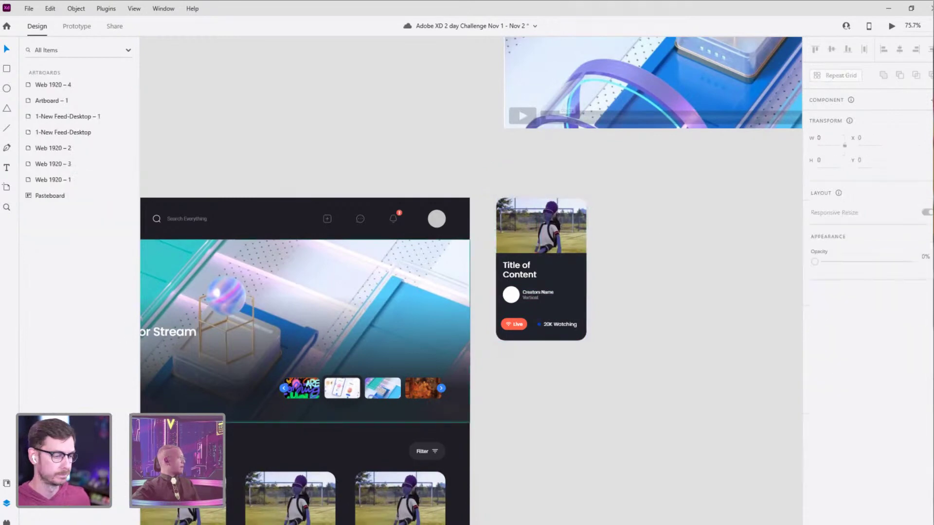
Step: Switch to the Behance search results for 3d design animation and open the Nike FA21 project
{"action": "key", "text": "alt+Tab"}
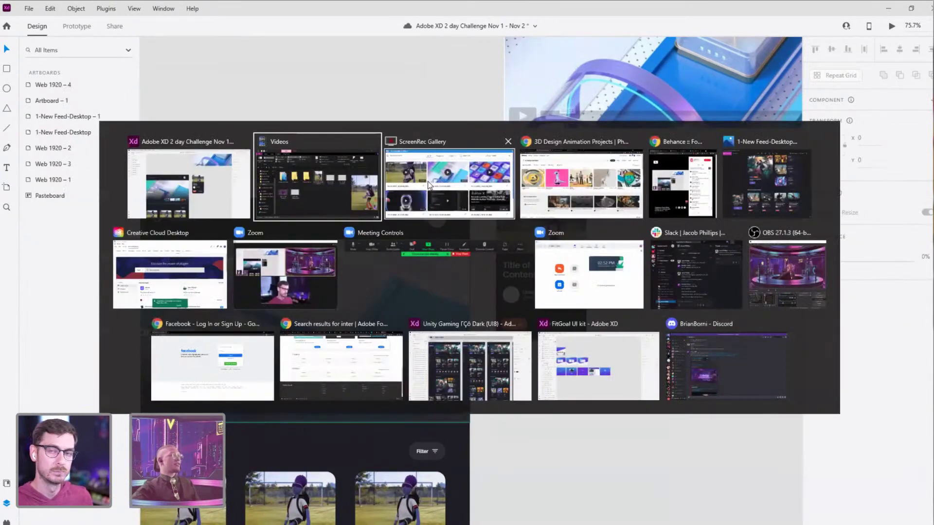
{"action": "left_click", "coordinate": [575, 182]}
{"action": "key", "text": "alt+Tab"}
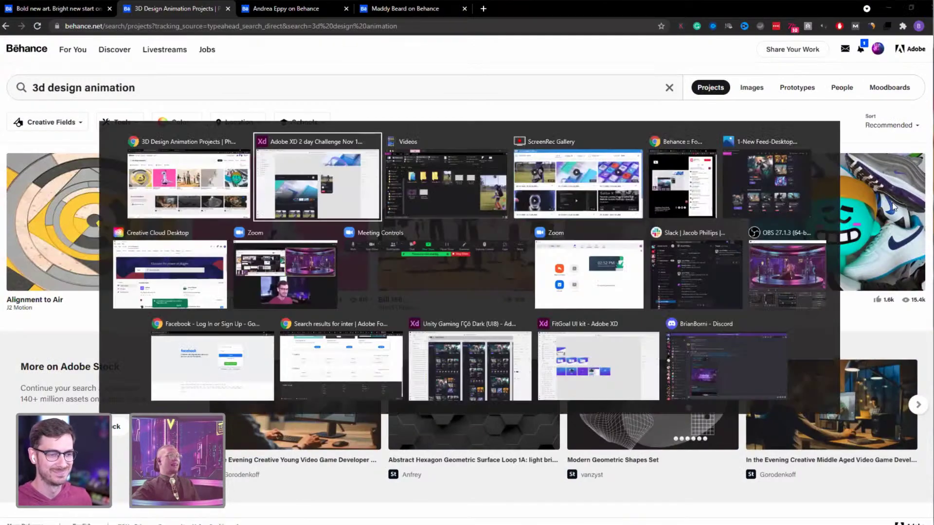
{"action": "key", "text": "Escape"}
{"action": "left_click", "coordinate": [843, 216]}
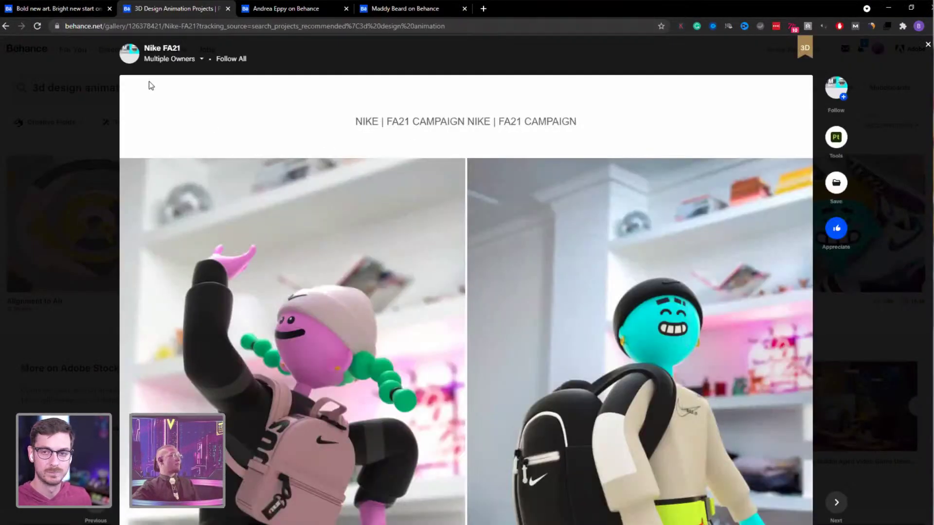
Step: Capture a screen snippet of the Nike FA21 project's title and owners header
{"action": "mouse_move", "coordinate": [172, 58]}
{"action": "key", "text": "super+shift+s"}
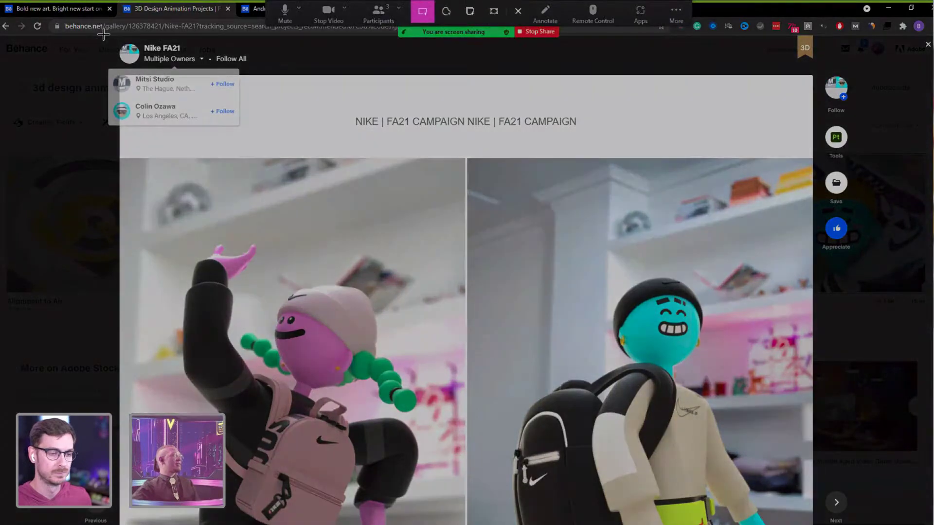
{"action": "left_click_drag", "start_coordinate": [103, 34], "coordinate": [263, 76]}
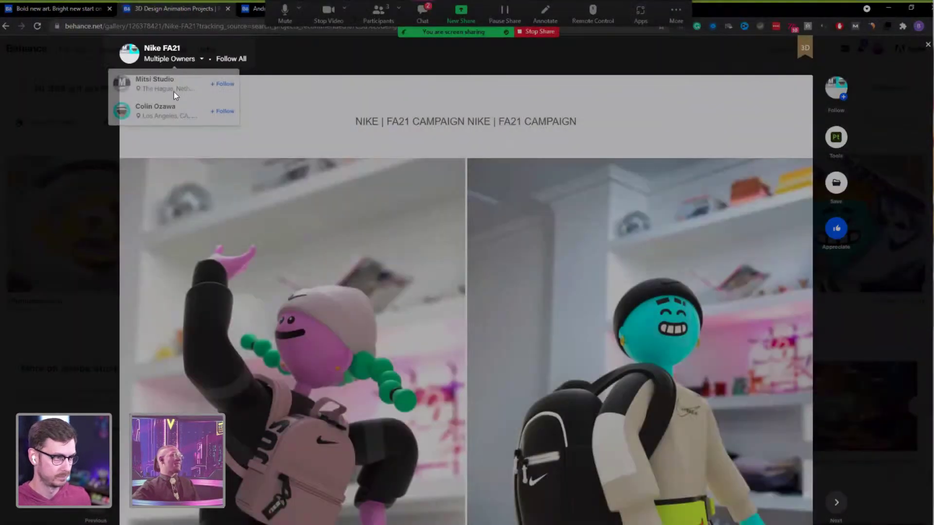
{"action": "left_click", "coordinate": [165, 27]}
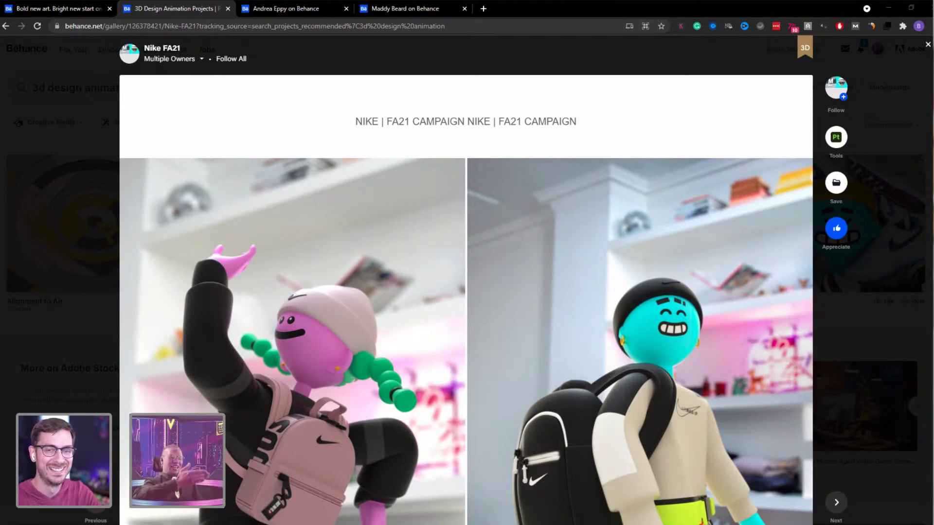
Step: Return to the Adobe XD challenge document and select the group of four Live channels cards
{"action": "key", "text": "alt+Tab"}
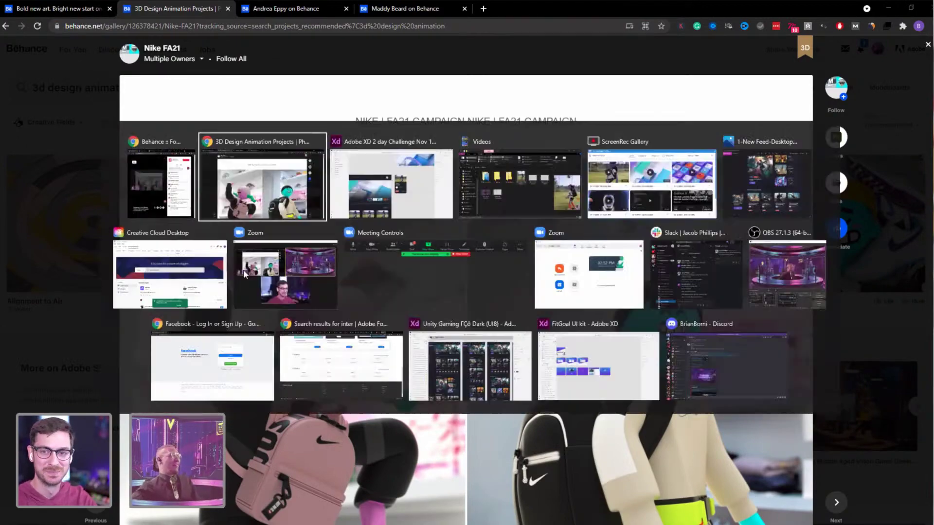
{"action": "left_click", "coordinate": [395, 186]}
{"action": "scroll", "coordinate": [658, 287], "scroll_direction": "right", "scroll_amount": 2}
{"action": "scroll", "coordinate": [658, 287], "scroll_direction": "up", "scroll_amount": 1}
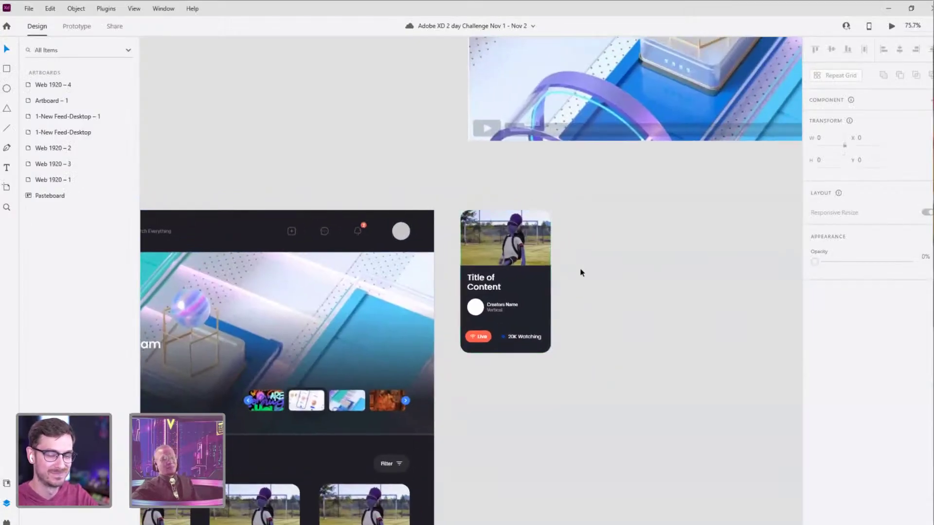
{"action": "scroll", "coordinate": [593, 298], "scroll_direction": "right", "scroll_amount": 2}
{"action": "scroll", "coordinate": [425, 367], "scroll_direction": "down", "scroll_amount": 3}
{"action": "scroll", "coordinate": [425, 367], "scroll_direction": "left", "scroll_amount": 4}
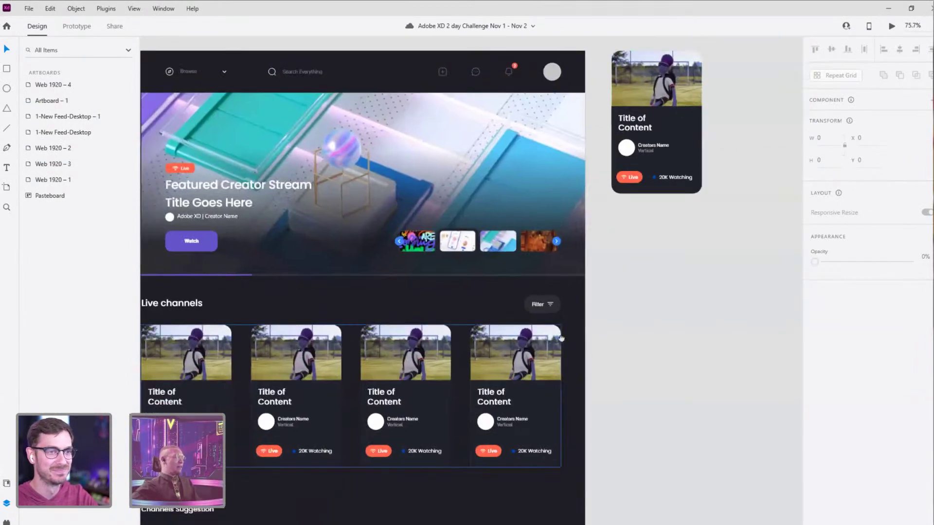
{"action": "scroll", "coordinate": [561, 338], "scroll_direction": "left", "scroll_amount": 4}
{"action": "scroll", "coordinate": [561, 338], "scroll_direction": "down", "scroll_amount": 3}
{"action": "left_click", "coordinate": [458, 286]}
{"action": "scroll", "coordinate": [267, 395], "scroll_direction": "right", "scroll_amount": 1}
{"action": "scroll", "coordinate": [267, 395], "scroll_direction": "up", "scroll_amount": 1}
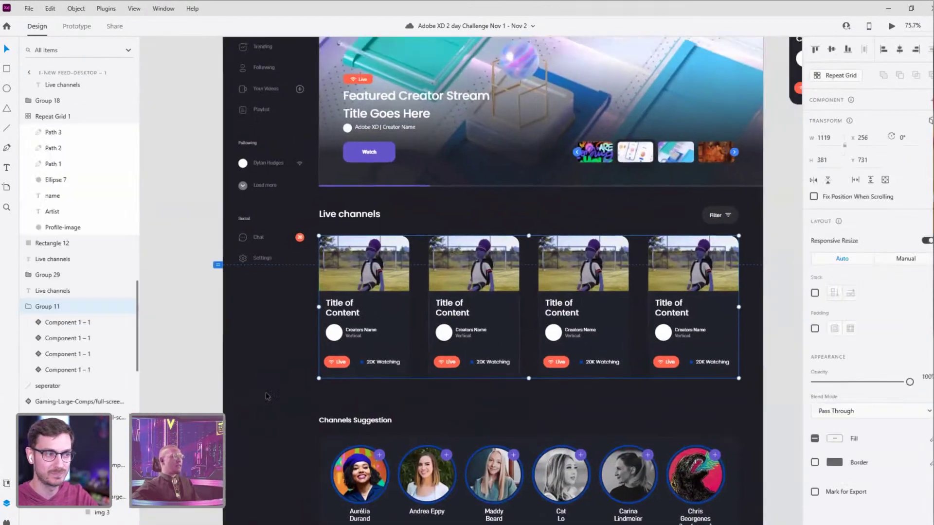
Step: Move the card's main component beside the desktop feed artboard to about X 3906, Y -438
{"action": "scroll", "coordinate": [266, 395], "scroll_direction": "right", "scroll_amount": 4}
{"action": "scroll", "coordinate": [266, 395], "scroll_direction": "up", "scroll_amount": 2}
{"action": "mouse_move", "coordinate": [627, 190]}
{"action": "left_mouse_down"}
{"action": "mouse_move", "coordinate": [627, 210]}
{"action": "mouse_move", "coordinate": [627, 176]}
{"action": "mouse_move", "coordinate": [621, 187]}
{"action": "left_mouse_up"}
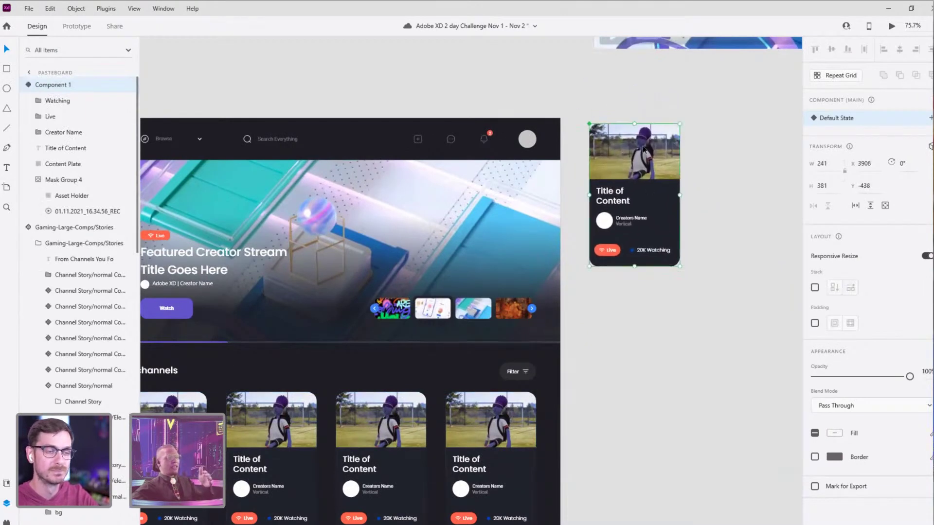
{"action": "scroll", "coordinate": [716, 185], "scroll_direction": "left", "scroll_amount": 2}
{"action": "scroll", "coordinate": [717, 185], "scroll_direction": "down", "scroll_amount": 1}
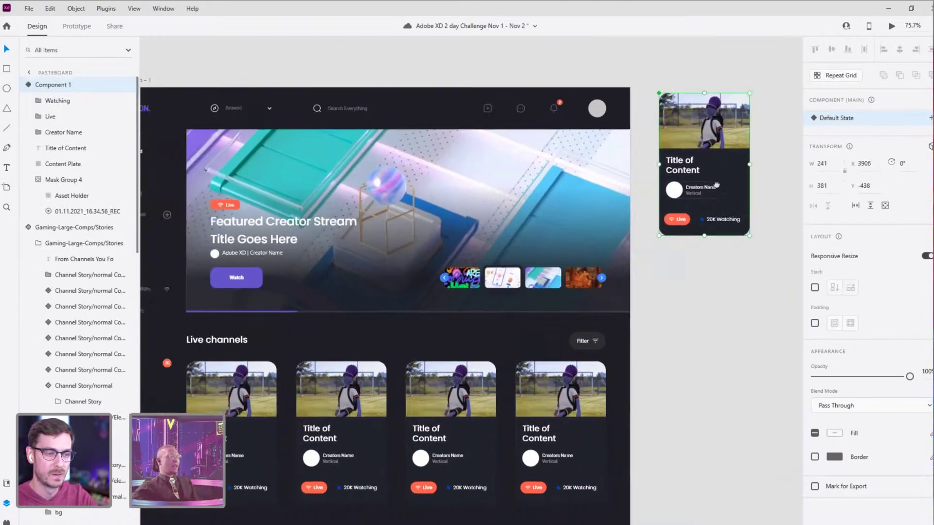
{"action": "scroll", "coordinate": [716, 184], "scroll_direction": "left", "scroll_amount": 1}
{"action": "scroll", "coordinate": [716, 184], "scroll_direction": "down", "scroll_amount": 1}
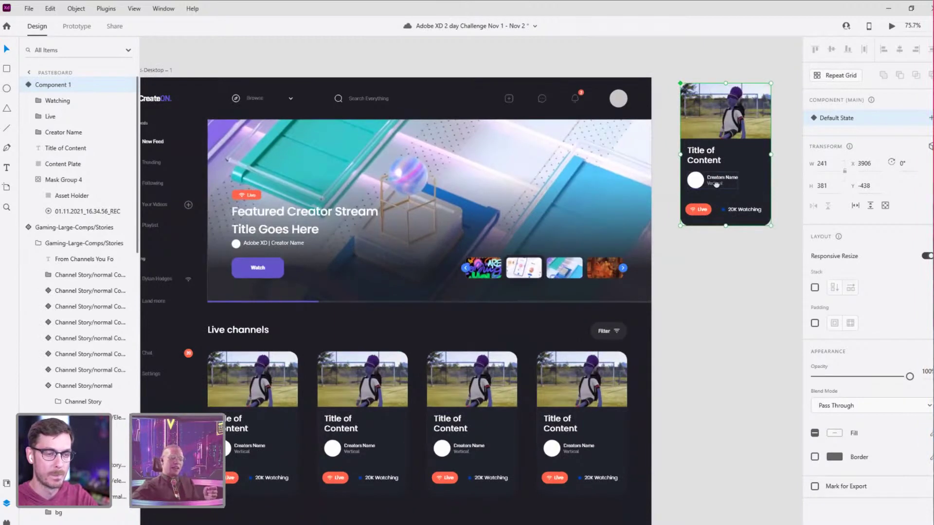
Step: Find the background video inside the Featured Creator Stream banner's layers and inspect its interaction in Prototype mode
{"action": "left_click", "coordinate": [454, 166]}
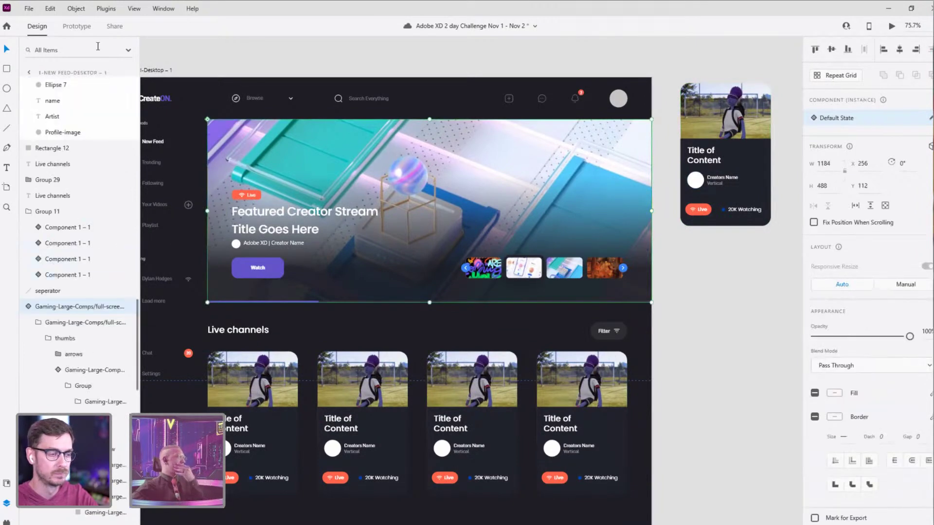
{"action": "left_click", "coordinate": [76, 28]}
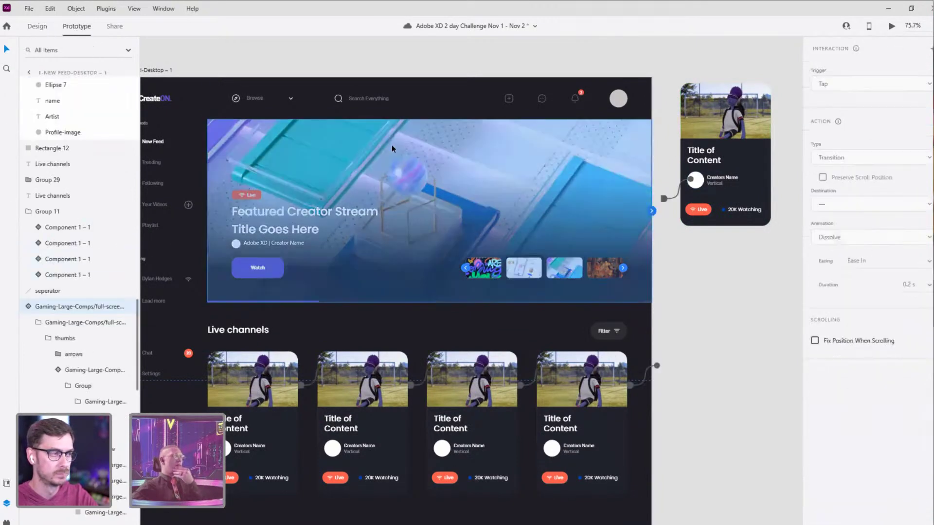
{"action": "scroll", "coordinate": [73, 336], "scroll_direction": "down", "scroll_amount": 5}
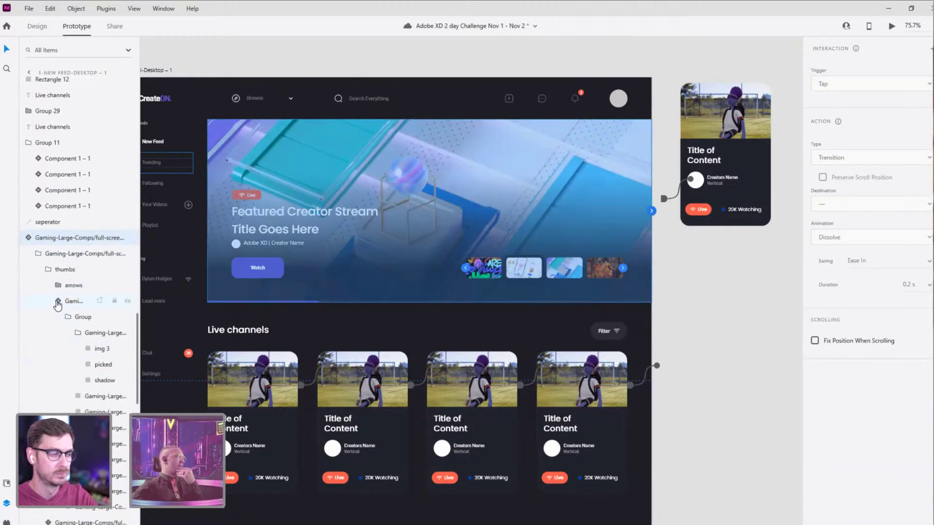
{"action": "scroll", "coordinate": [68, 312], "scroll_direction": "down", "scroll_amount": 3}
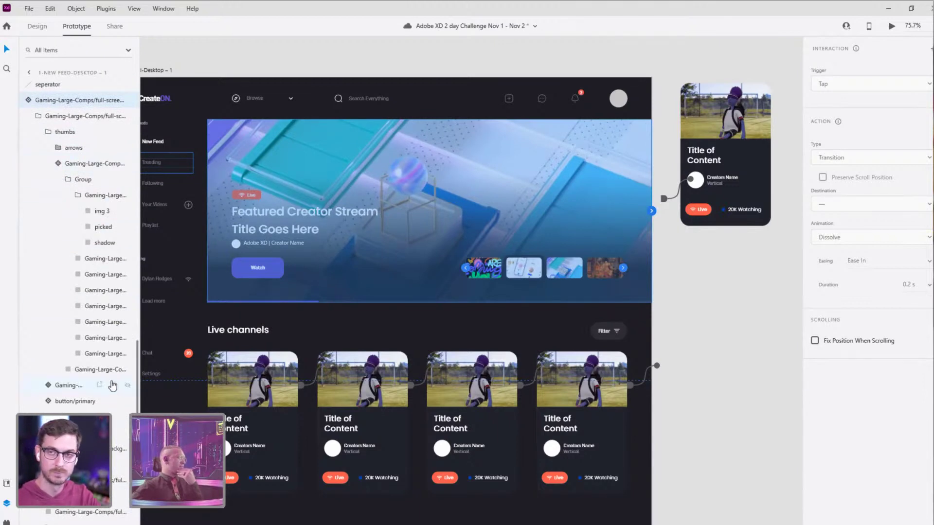
{"action": "scroll", "coordinate": [90, 403], "scroll_direction": "down", "scroll_amount": 5}
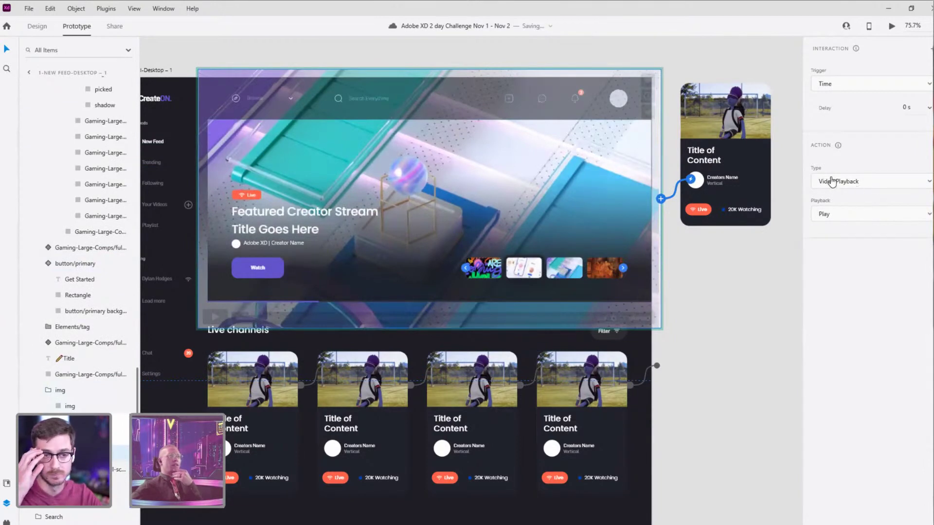
Step: Review the banner video's playback options in Design mode and its Video Playback action in Prototype mode
{"action": "left_click", "coordinate": [42, 28]}
{"action": "left_click", "coordinate": [863, 337]}
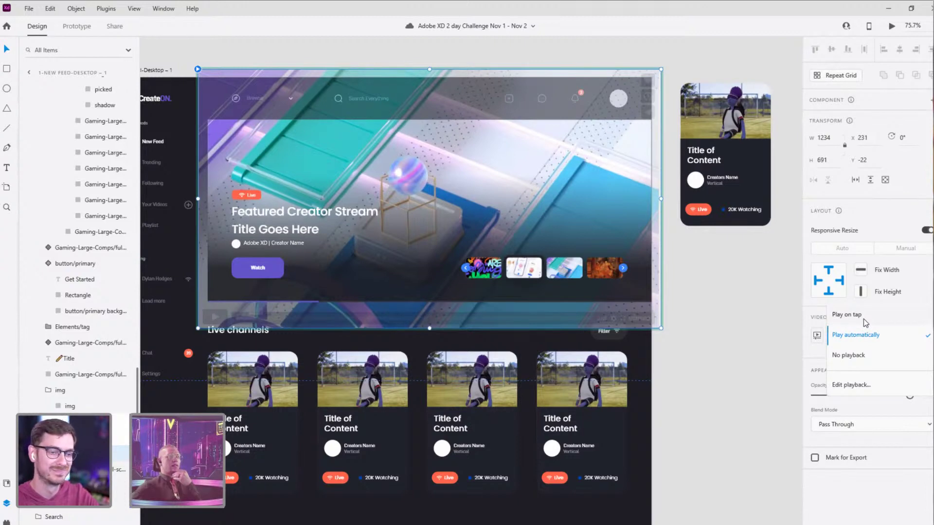
{"action": "left_click", "coordinate": [868, 342]}
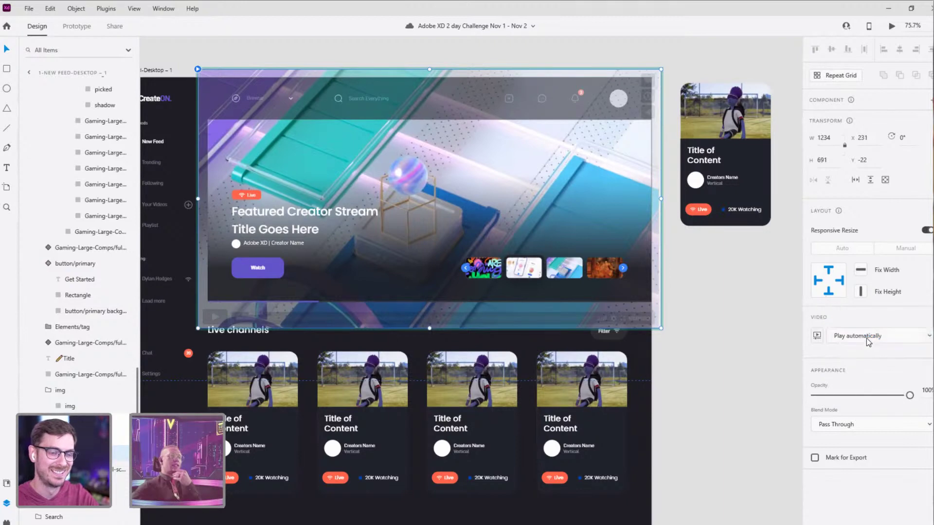
{"action": "left_click", "coordinate": [76, 27]}
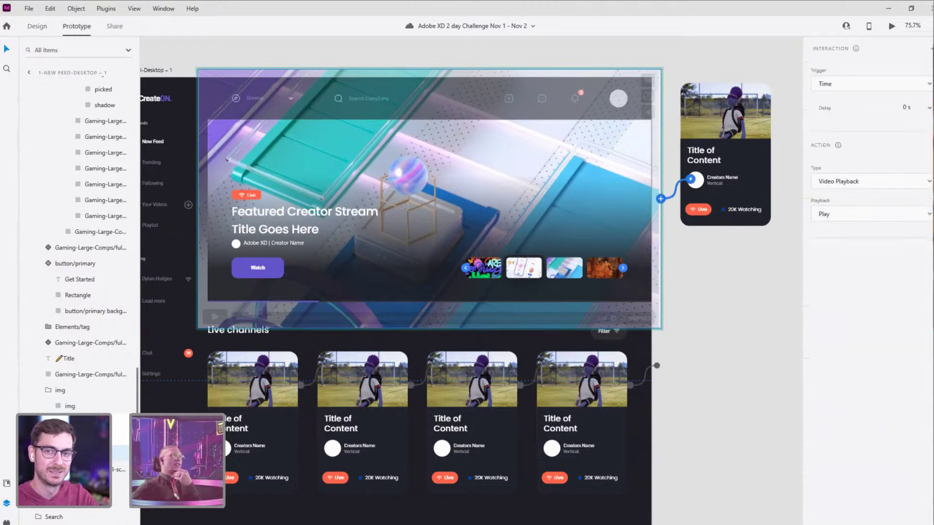
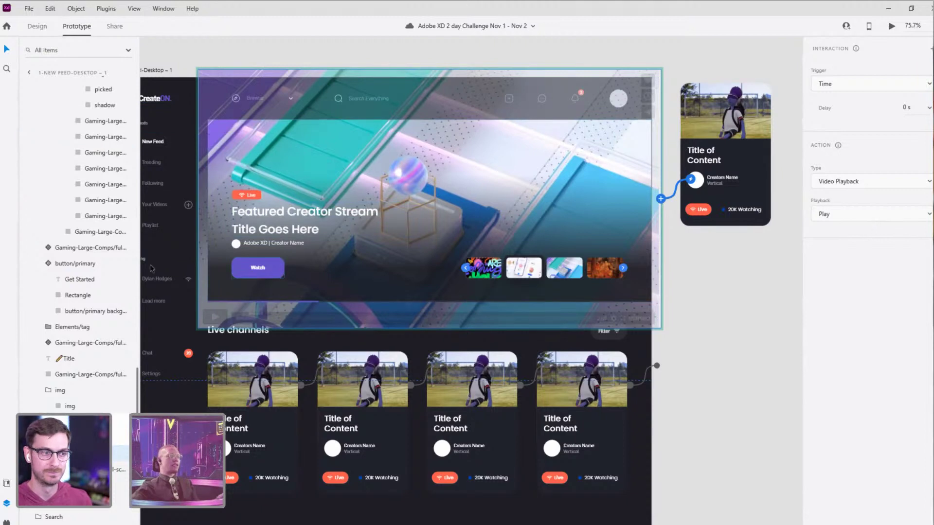
{"action": "left_click", "coordinate": [881, 219]}
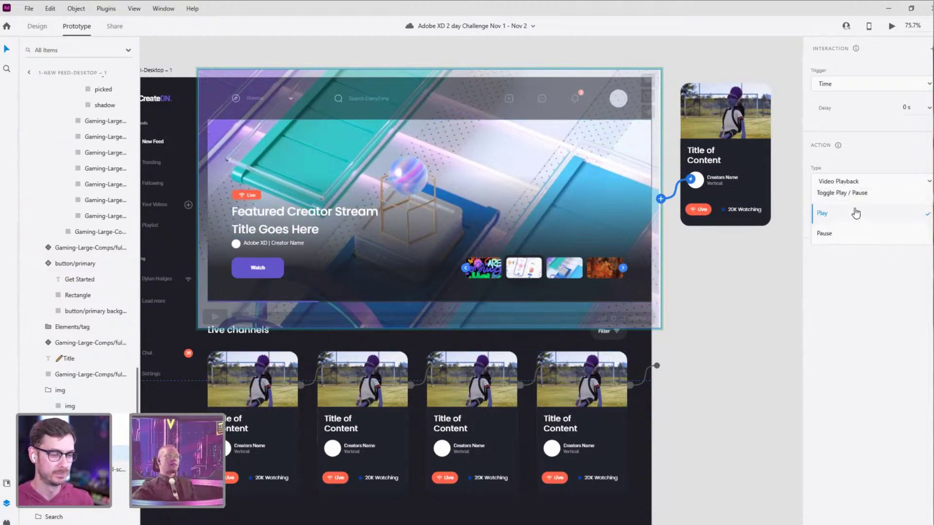
{"action": "left_click", "coordinate": [867, 168]}
{"action": "left_click", "coordinate": [754, 377]}
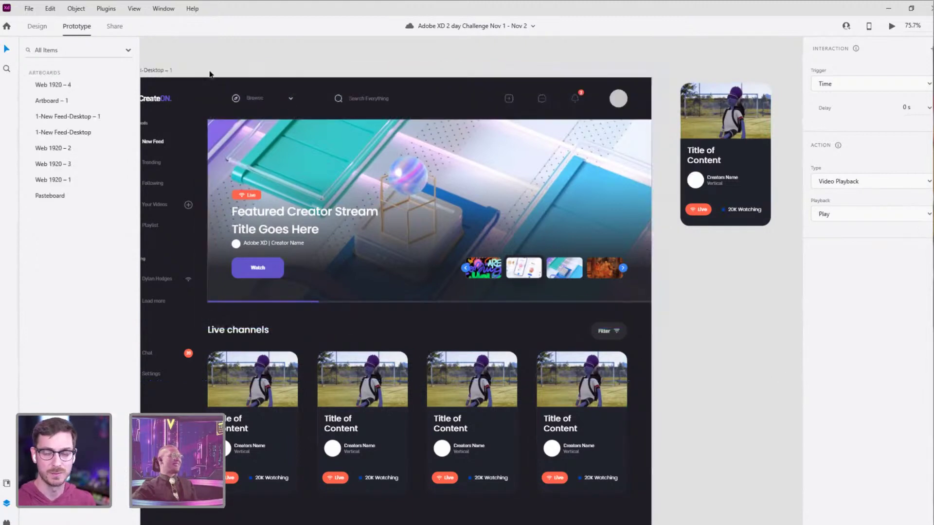
Step: In Design mode, set the Featured Creator Stream banner's background video to Play on tap
{"action": "left_click", "coordinate": [36, 26]}
{"action": "left_click", "coordinate": [424, 218]}
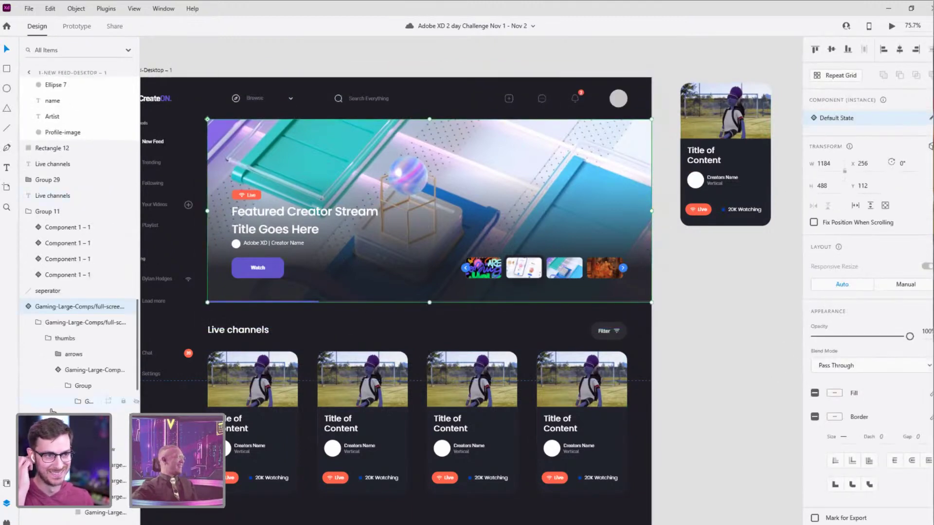
{"action": "scroll", "coordinate": [53, 411], "scroll_direction": "down", "scroll_amount": 5}
{"action": "scroll", "coordinate": [78, 243], "scroll_direction": "down", "scroll_amount": 3}
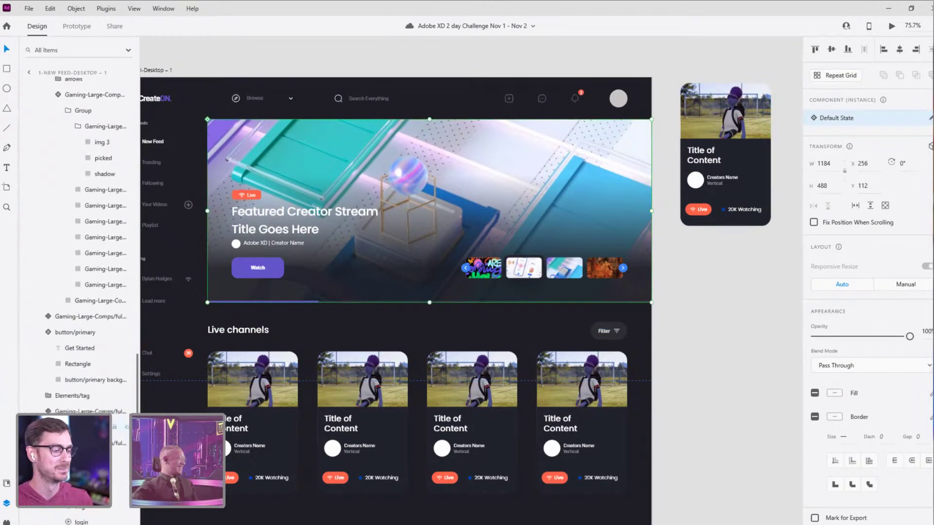
{"action": "scroll", "coordinate": [78, 243], "scroll_direction": "down", "scroll_amount": 3}
{"action": "key", "text": "ctrl+v"}
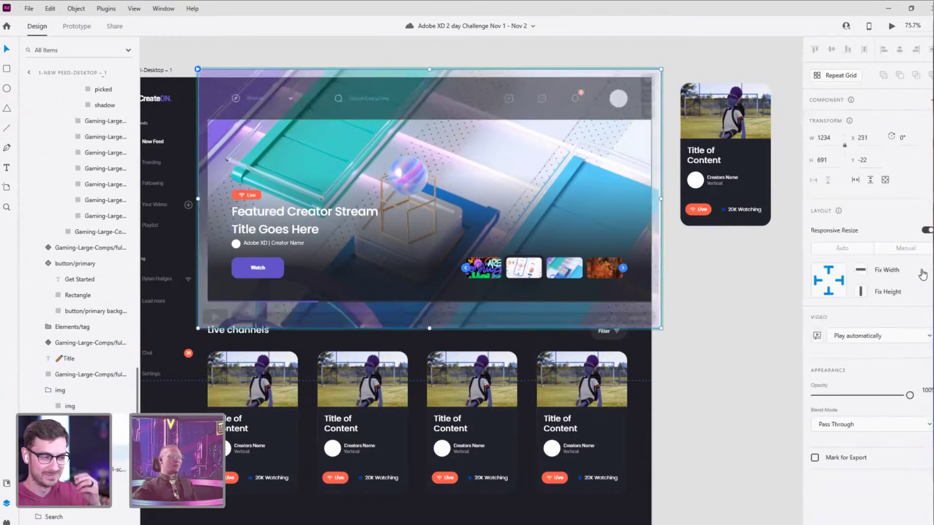
{"action": "left_click", "coordinate": [877, 337]}
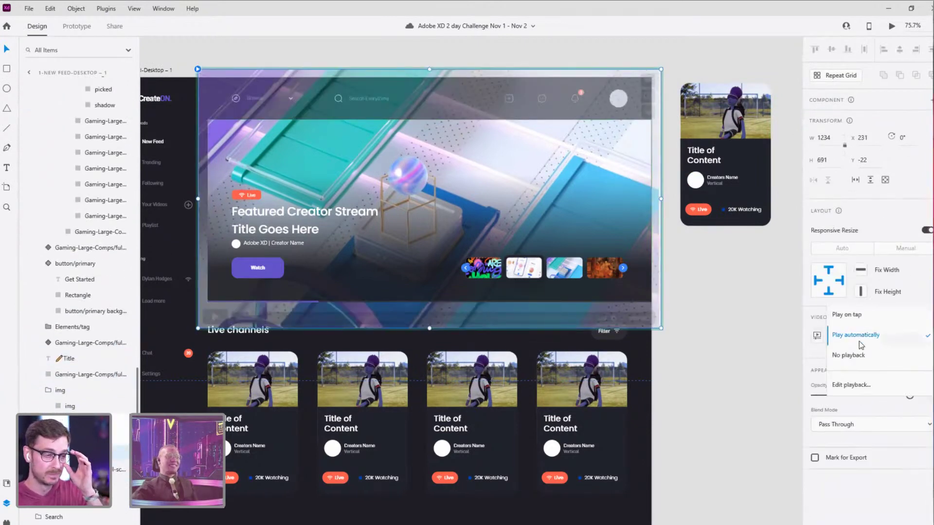
{"action": "left_click", "coordinate": [846, 315]}
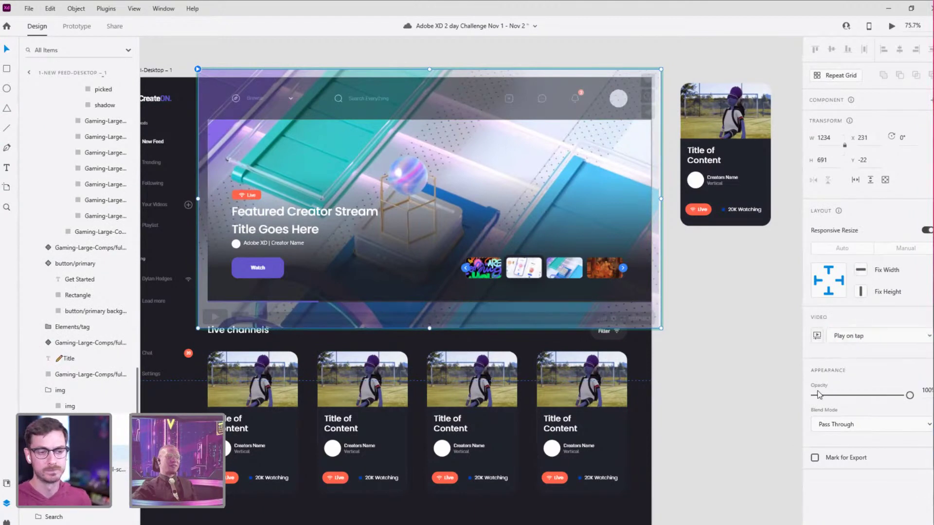
{"action": "left_click", "coordinate": [730, 301]}
{"action": "left_click", "coordinate": [214, 69]}
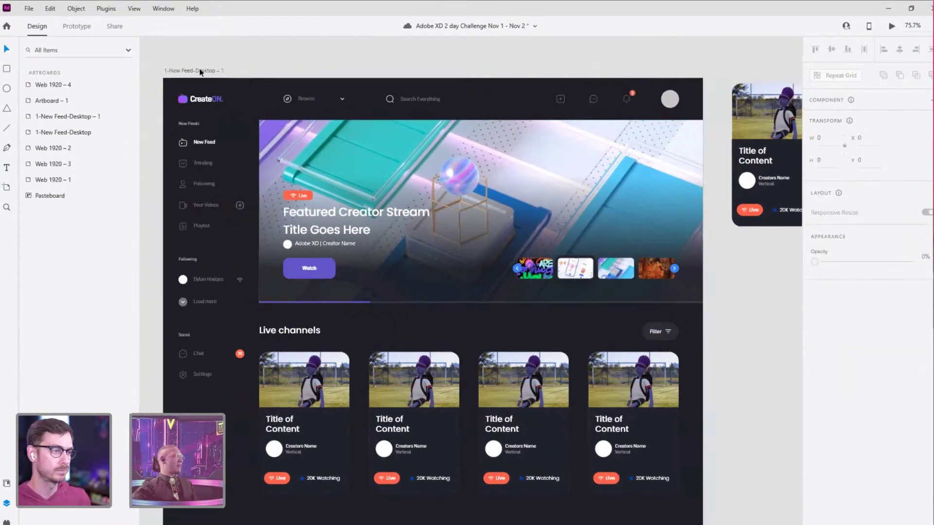
Step: Find the 01.11.2021_16.34.56_REC video inside the card's main component and check its playback setting
{"action": "left_click", "coordinate": [324, 395]}
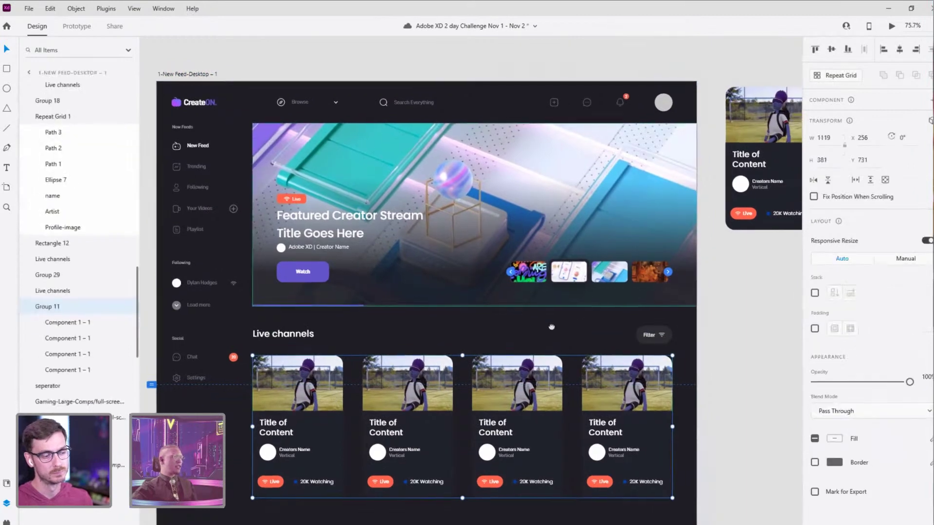
{"action": "scroll", "coordinate": [438, 292], "scroll_direction": "up", "scroll_amount": 2}
{"action": "scroll", "coordinate": [438, 292], "scroll_direction": "right", "scroll_amount": 4}
{"action": "left_click", "coordinate": [693, 152]}
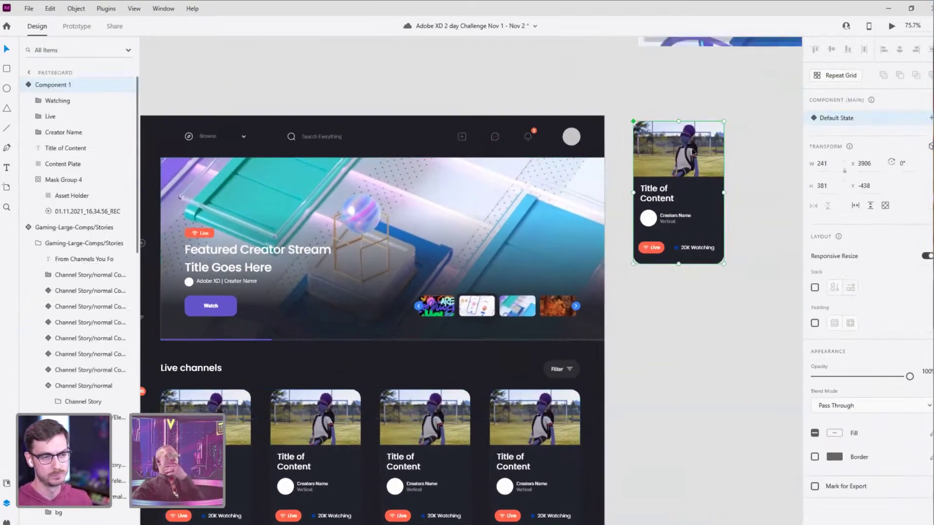
{"action": "double_click", "coordinate": [693, 152]}
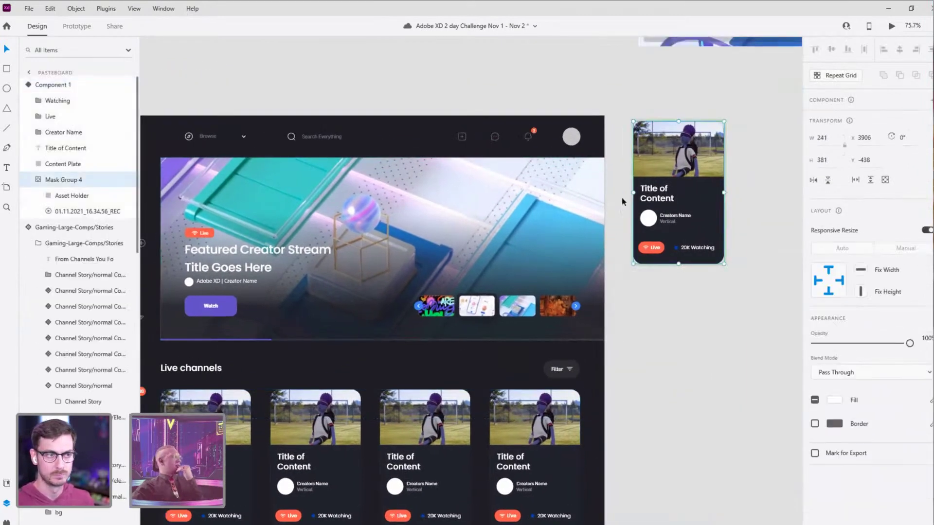
{"action": "left_click", "coordinate": [83, 211]}
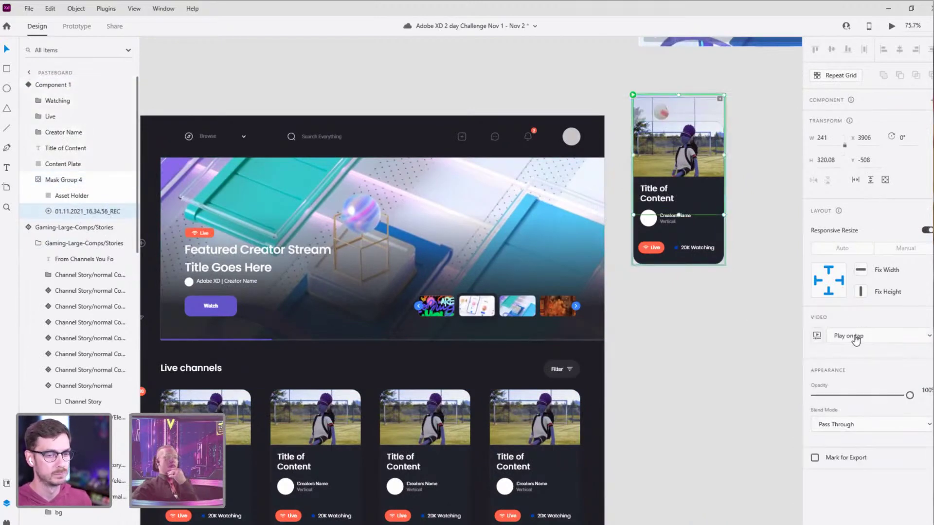
{"action": "left_click", "coordinate": [726, 346]}
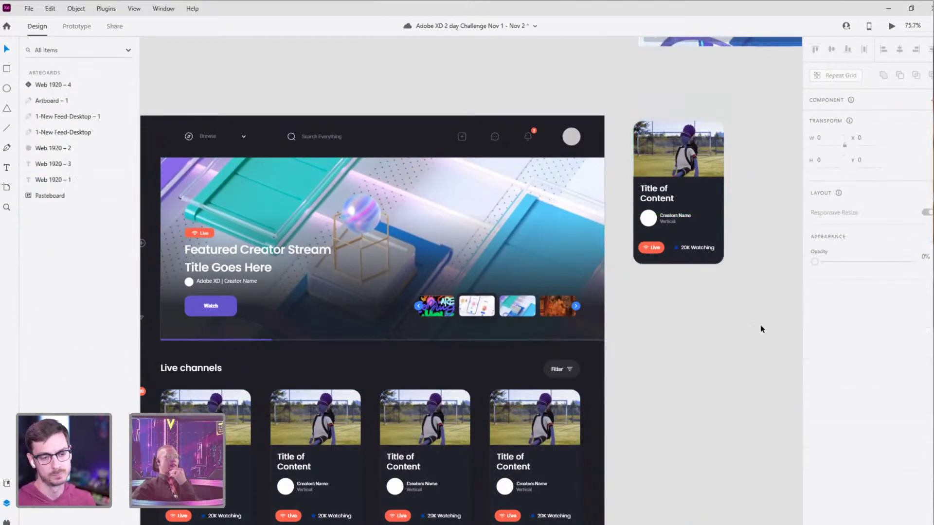
Step: Move the card's main component farther from the desktop feed artboard, to about X 3979, Y -445
{"action": "scroll", "coordinate": [761, 328], "scroll_direction": "up", "scroll_amount": 2}
{"action": "scroll", "coordinate": [761, 327], "scroll_direction": "right", "scroll_amount": 4}
{"action": "left_click_drag", "start_coordinate": [558, 206], "coordinate": [587, 230]}
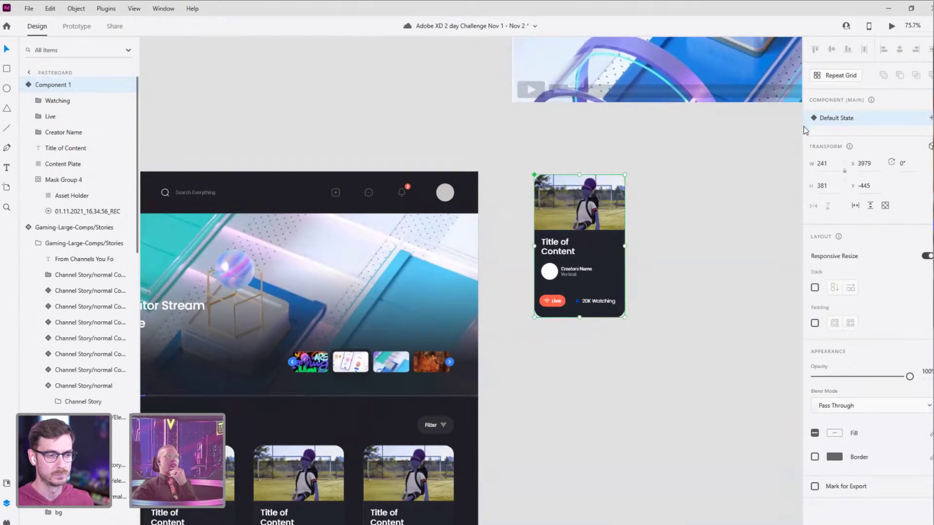
{"action": "left_click", "coordinate": [930, 118]}
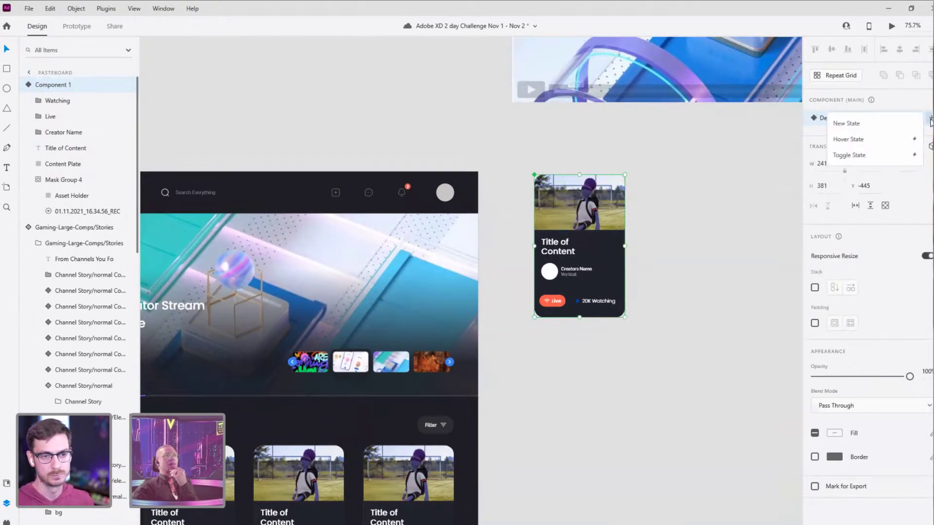
{"action": "left_click", "coordinate": [878, 127]}
{"action": "key", "text": "Return"}
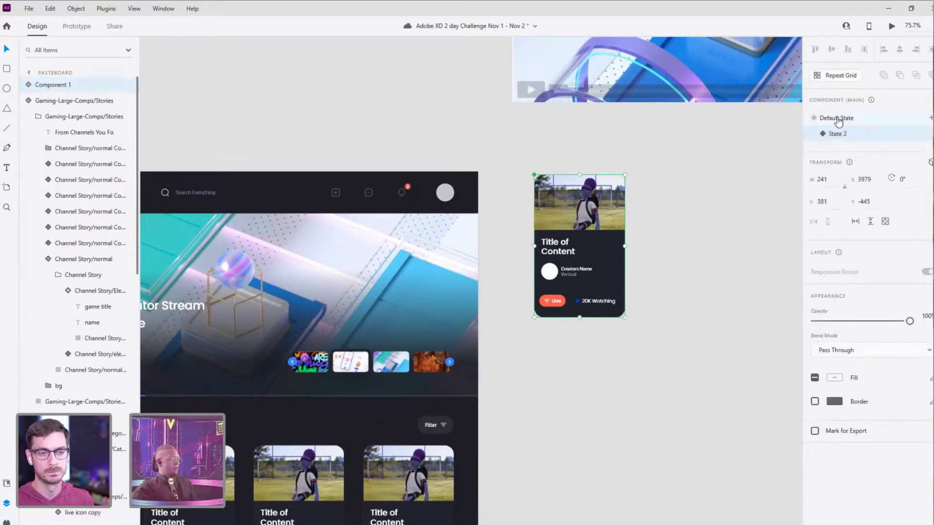
{"action": "left_click", "coordinate": [836, 122]}
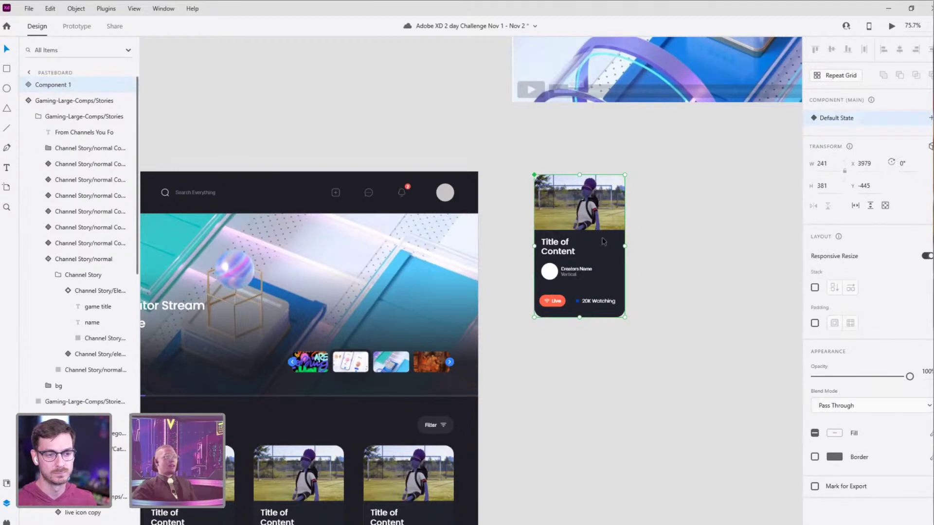
{"action": "left_click", "coordinate": [612, 205]}
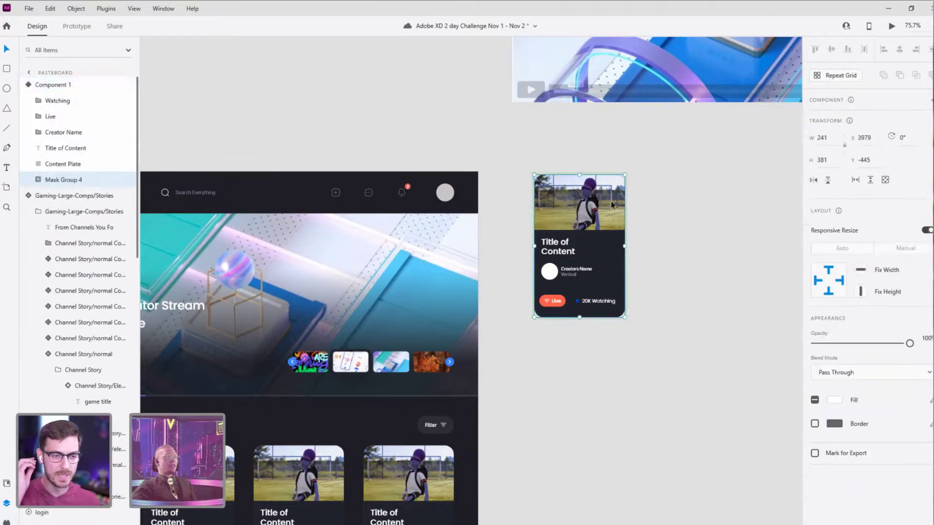
{"action": "double_click", "coordinate": [612, 205]}
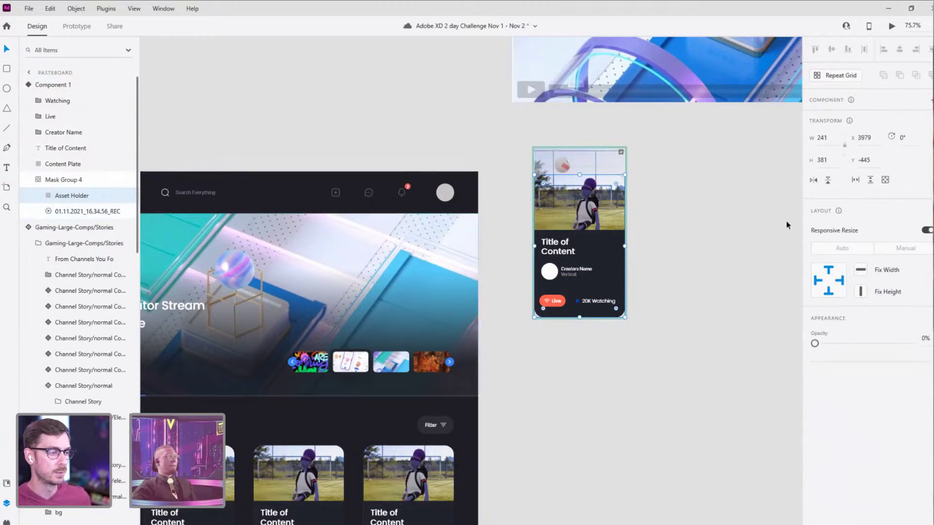
{"action": "key", "text": "Escape"}
{"action": "key", "text": "Escape"}
Step: Add a Hover State to the card's main component, keeping the name Hover State
{"action": "left_click", "coordinate": [931, 118]}
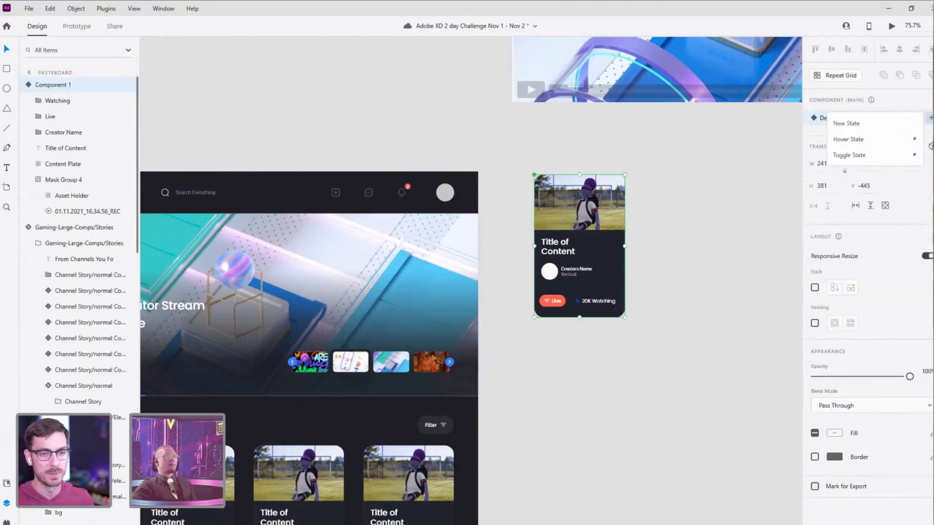
{"action": "left_click", "coordinate": [900, 141]}
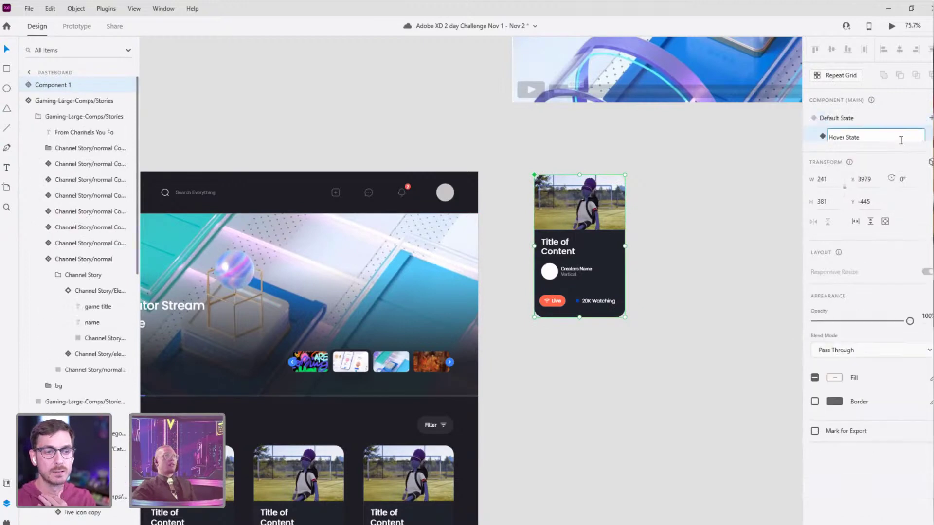
{"action": "left_click", "coordinate": [735, 164]}
{"action": "left_click", "coordinate": [608, 224]}
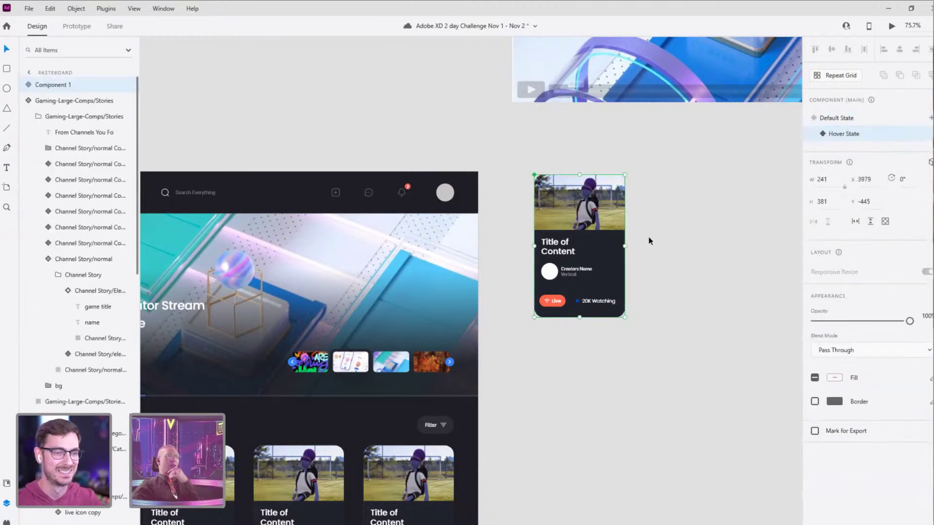
Step: In the card's Hover State, set the masked 01.11.2021_16.34.56_REC video to Play automatically
{"action": "scroll", "coordinate": [720, 219], "scroll_direction": "down", "scroll_amount": 2}
{"action": "scroll", "coordinate": [720, 219], "scroll_direction": "left", "scroll_amount": 1}
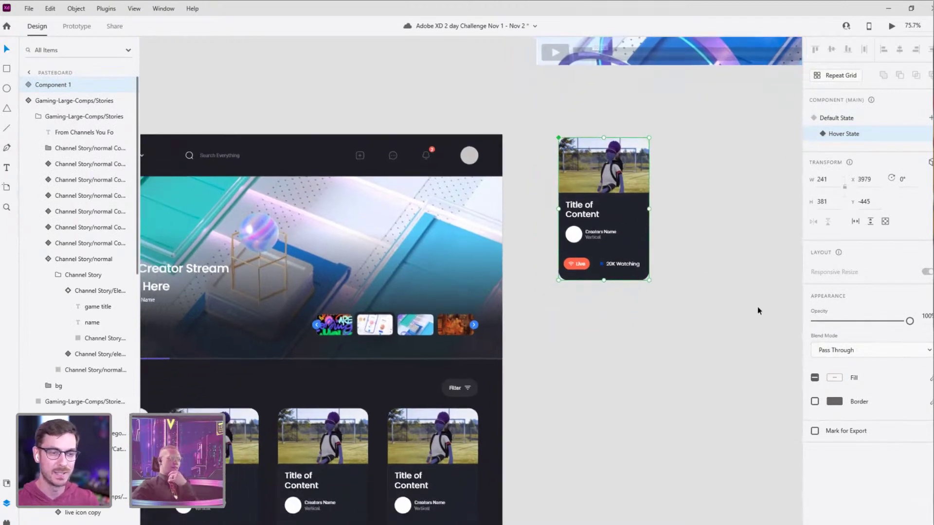
{"action": "double_click", "coordinate": [608, 176]}
{"action": "double_click", "coordinate": [608, 175]}
{"action": "left_click", "coordinate": [609, 174]}
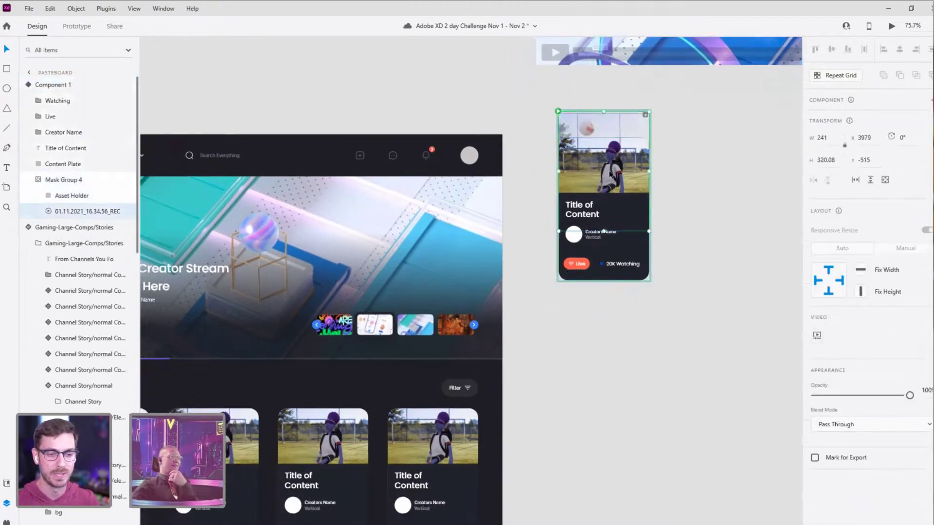
{"action": "left_click", "coordinate": [876, 336]}
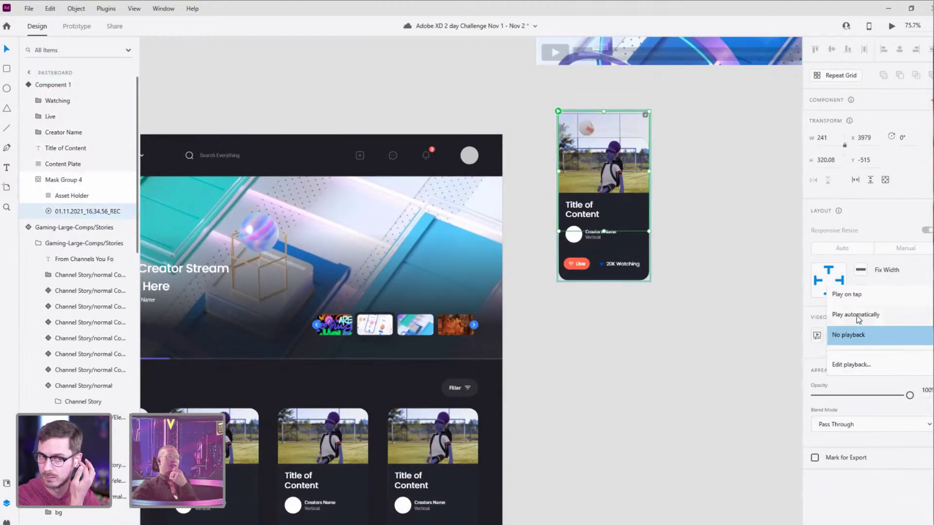
{"action": "left_click", "coordinate": [857, 318]}
{"action": "left_click", "coordinate": [661, 337]}
Step: Preview the 1-New Feed-Desktop – 1 artboard and go to its Live channels cards
{"action": "scroll", "coordinate": [696, 299], "scroll_direction": "down", "scroll_amount": 4}
{"action": "scroll", "coordinate": [696, 299], "scroll_direction": "left", "scroll_amount": 4}
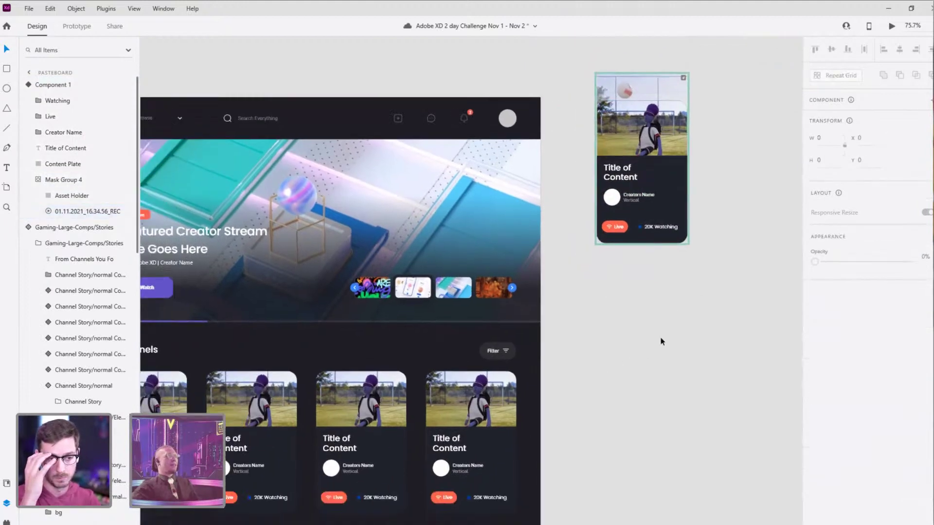
{"action": "scroll", "coordinate": [734, 305], "scroll_direction": "down", "scroll_amount": 3}
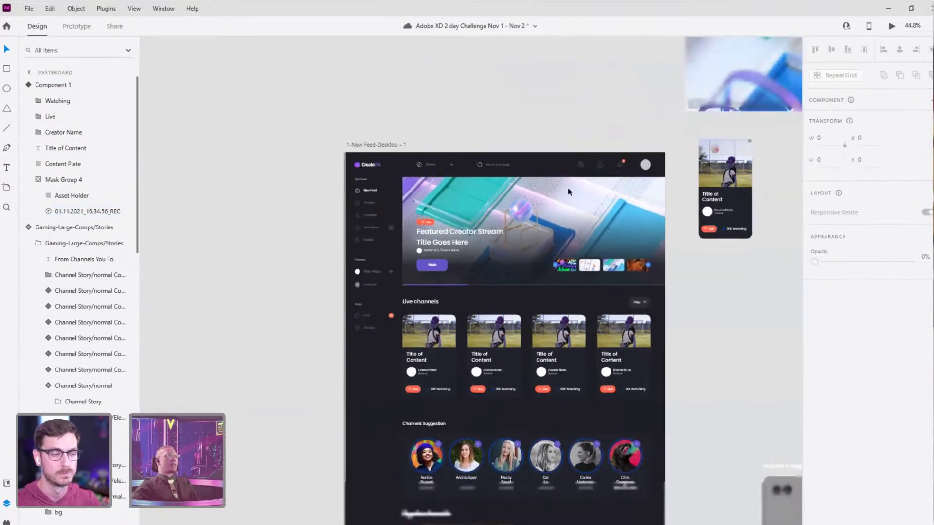
{"action": "left_click", "coordinate": [373, 142]}
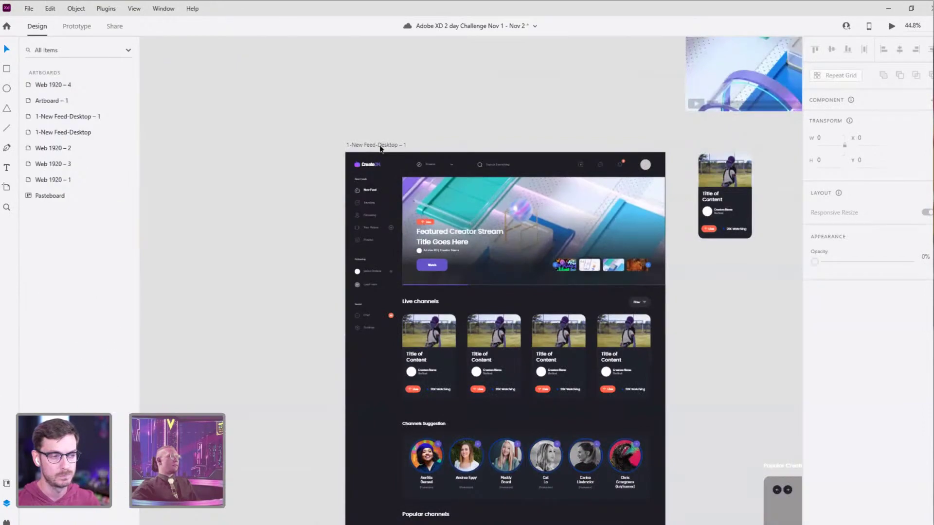
{"action": "left_click", "coordinate": [887, 29]}
{"action": "scroll", "coordinate": [344, 339], "scroll_direction": "down", "scroll_amount": 3}
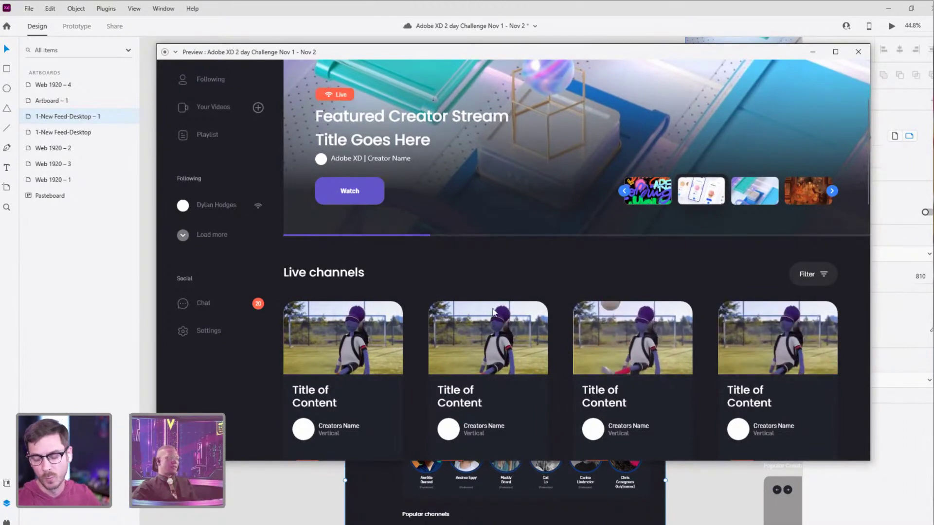
Step: Test how the Live channels card videos play on hover and on tap in the preview, and close it
{"action": "scroll", "coordinate": [353, 286], "scroll_direction": "down", "scroll_amount": 3}
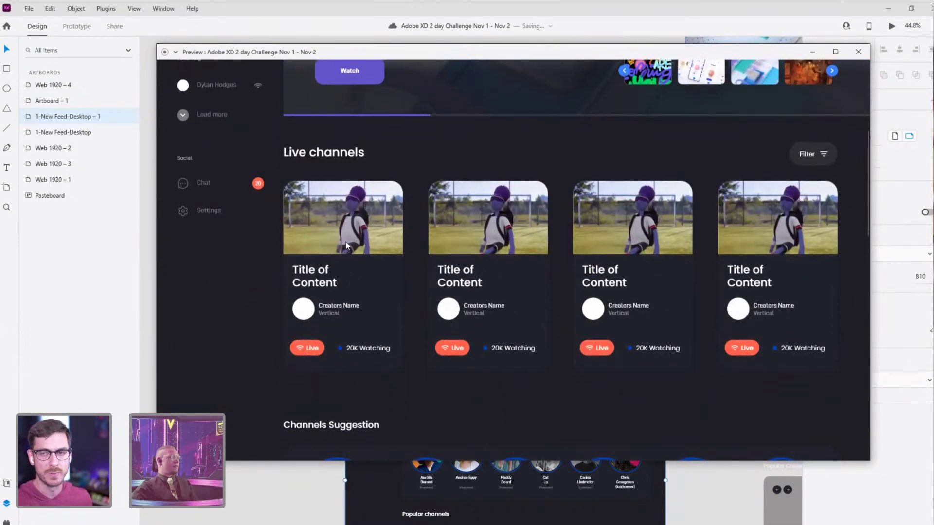
{"action": "scroll", "coordinate": [535, 158], "scroll_direction": "up", "scroll_amount": 4}
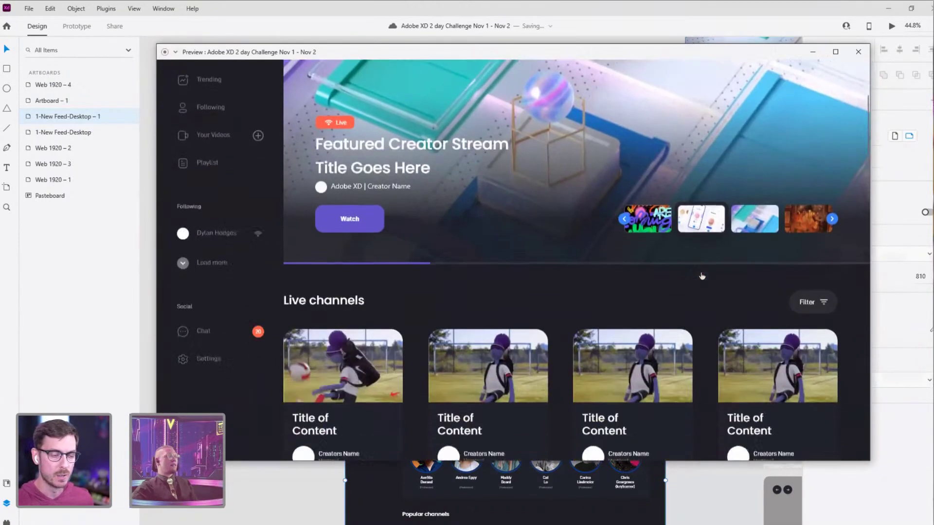
{"action": "scroll", "coordinate": [702, 276], "scroll_direction": "down", "scroll_amount": 1}
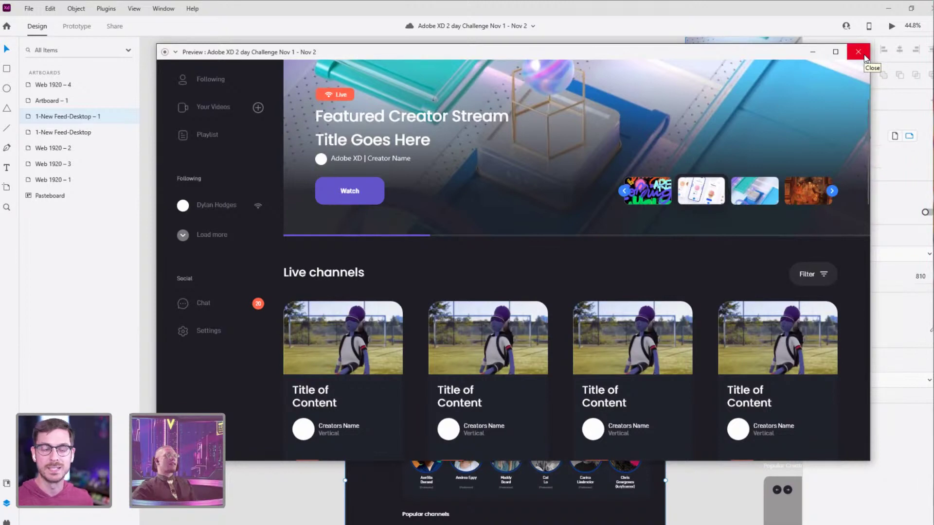
{"action": "scroll", "coordinate": [720, 210], "scroll_direction": "down", "scroll_amount": 5}
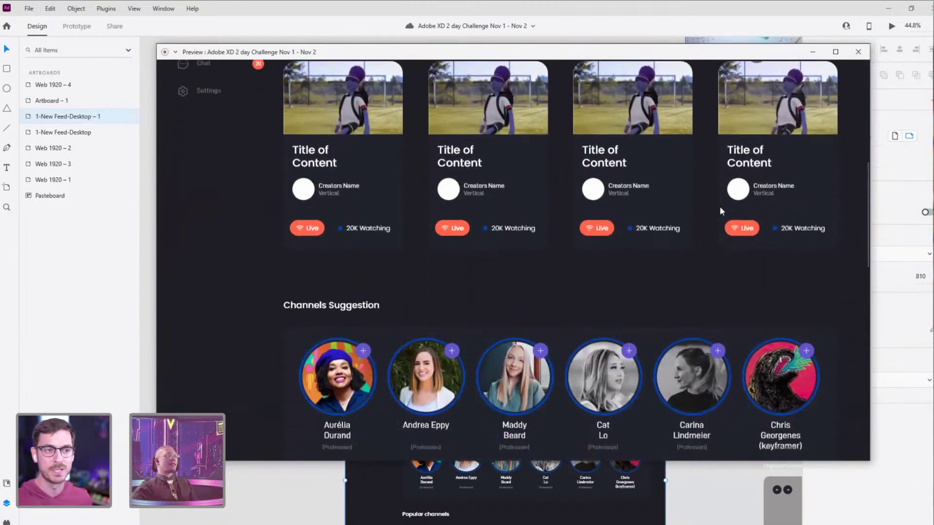
{"action": "scroll", "coordinate": [720, 210], "scroll_direction": "up", "scroll_amount": 3}
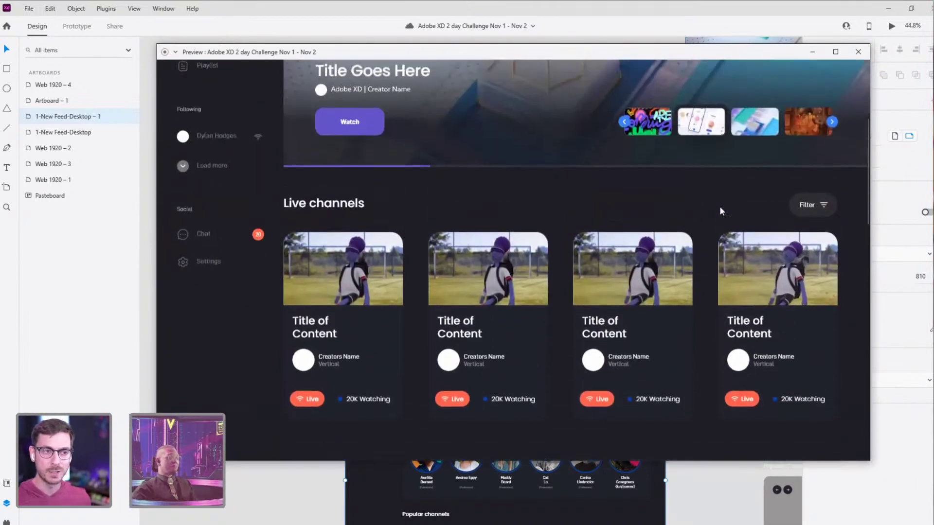
{"action": "scroll", "coordinate": [721, 205], "scroll_direction": "up", "scroll_amount": 1}
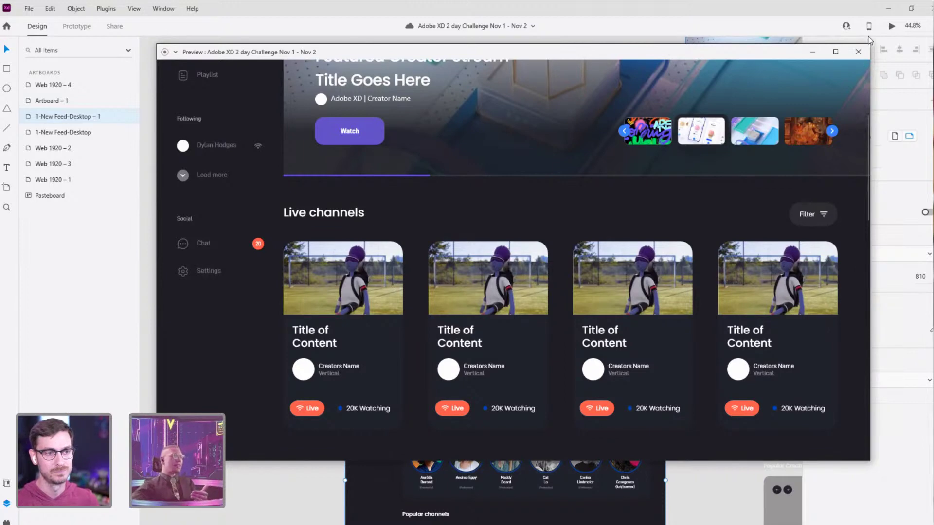
{"action": "left_click", "coordinate": [367, 273]}
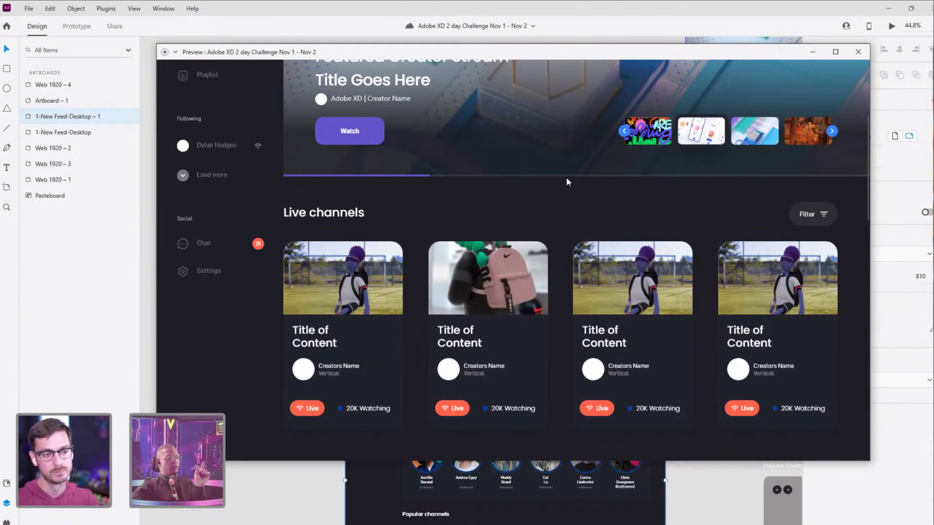
{"action": "left_click", "coordinate": [858, 54]}
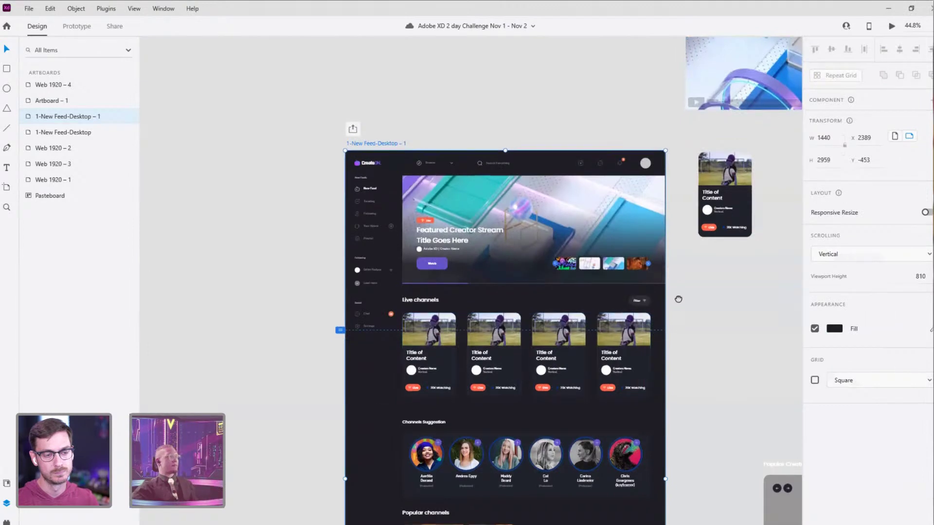
Step: In the card component's Hover State, trim the masked 01.11.2021_16.34.56_REC video to run from 00:00 to 00:03
{"action": "scroll", "coordinate": [465, 261], "scroll_direction": "down", "scroll_amount": 2}
{"action": "scroll", "coordinate": [650, 211], "scroll_direction": "up", "scroll_amount": 3}
{"action": "scroll", "coordinate": [650, 211], "scroll_direction": "right", "scroll_amount": 3}
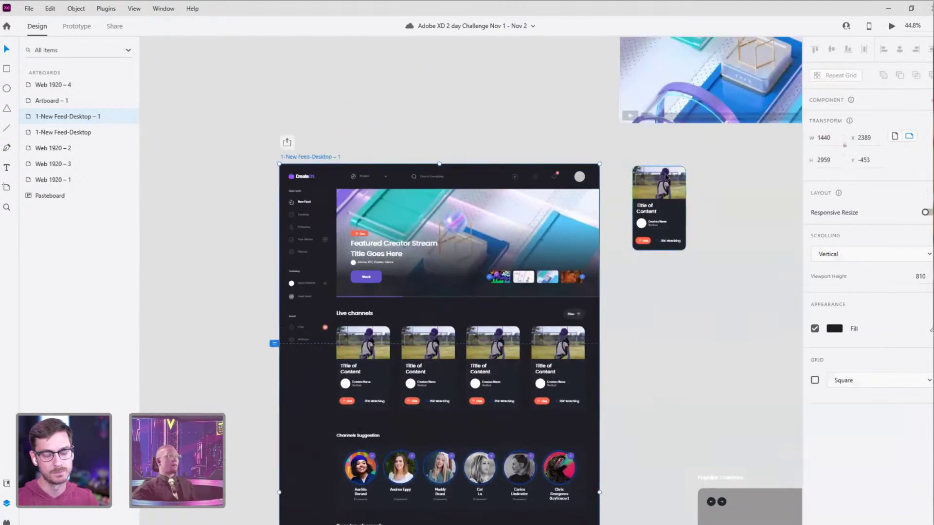
{"action": "left_click", "coordinate": [681, 185]}
{"action": "left_click", "coordinate": [723, 187]}
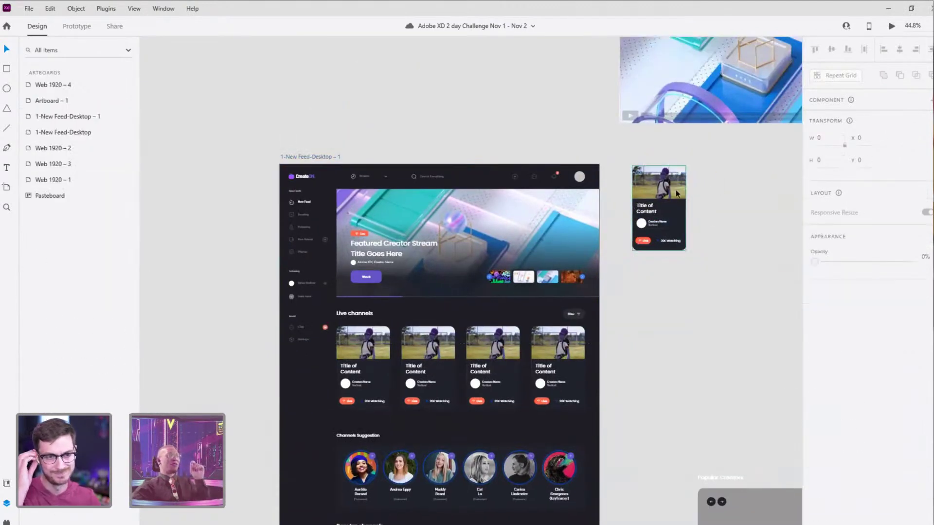
{"action": "left_click", "coordinate": [676, 189]}
{"action": "double_click", "coordinate": [675, 191]}
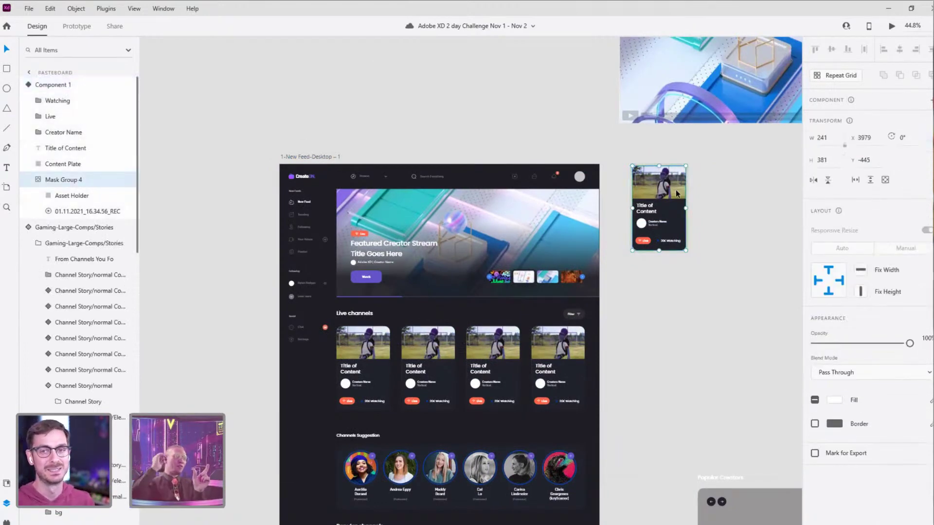
{"action": "scroll", "coordinate": [676, 193], "scroll_direction": "up", "scroll_amount": 6}
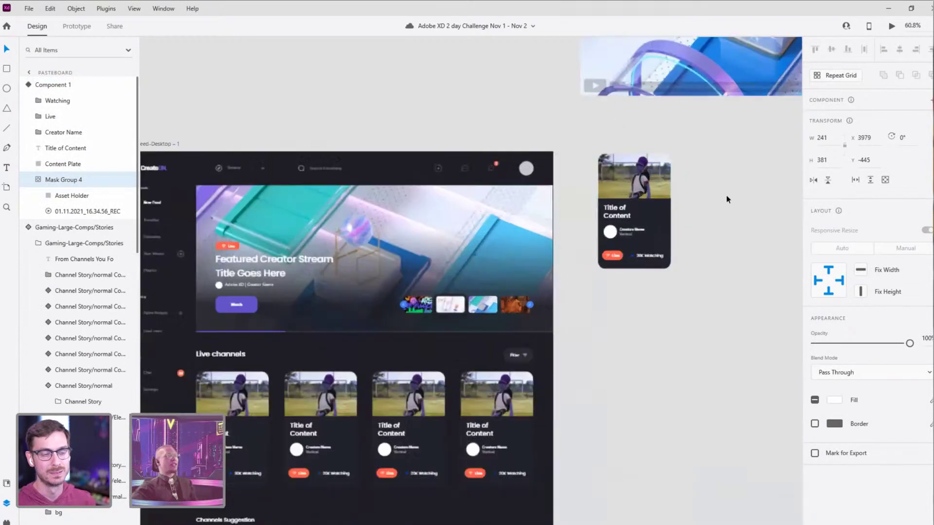
{"action": "double_click", "coordinate": [523, 164]}
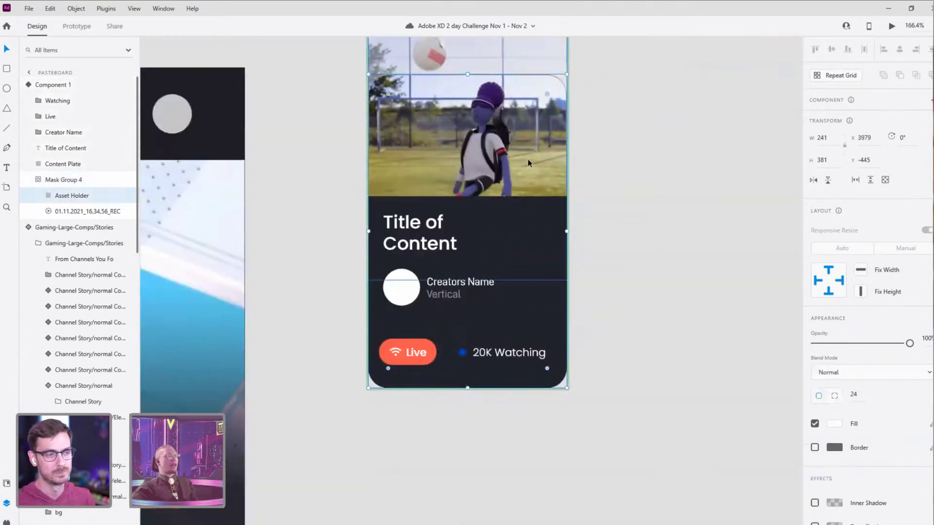
{"action": "left_click", "coordinate": [75, 27]}
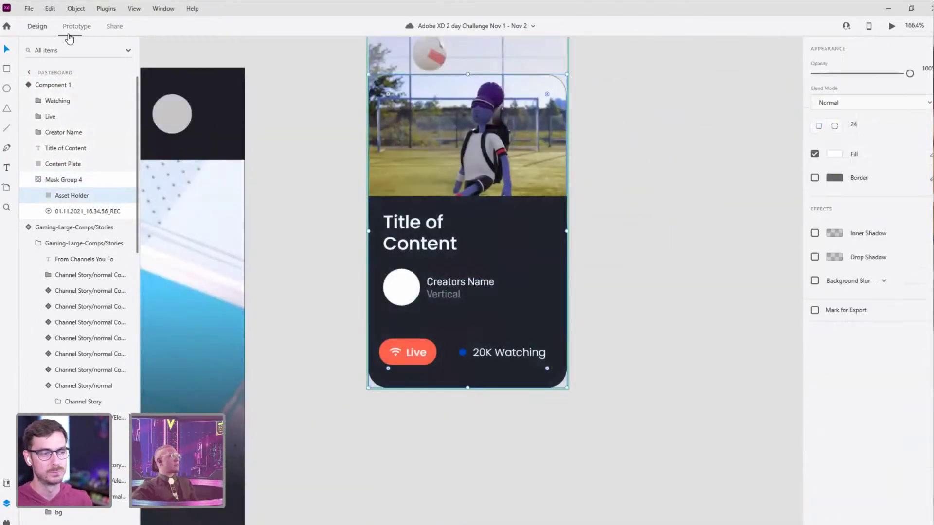
{"action": "left_click", "coordinate": [499, 169]}
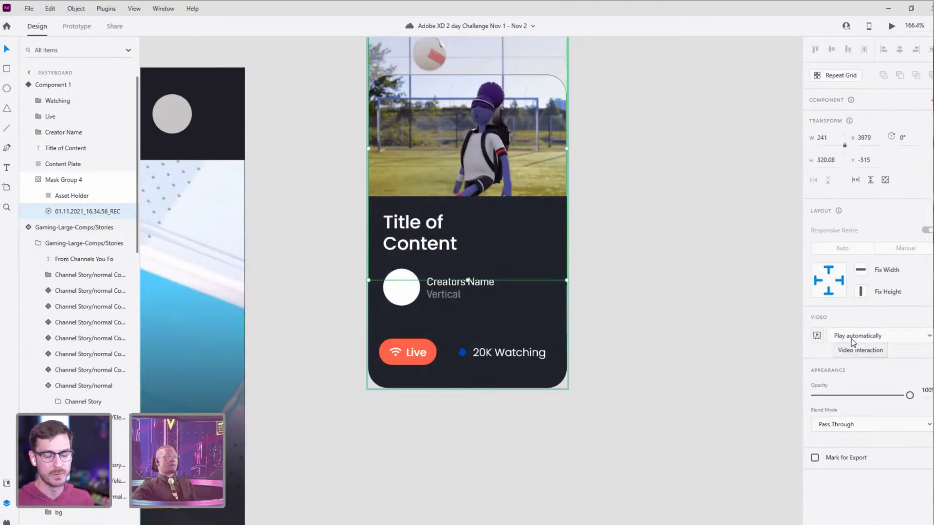
{"action": "left_click", "coordinate": [819, 337]}
{"action": "left_click", "coordinate": [797, 467]}
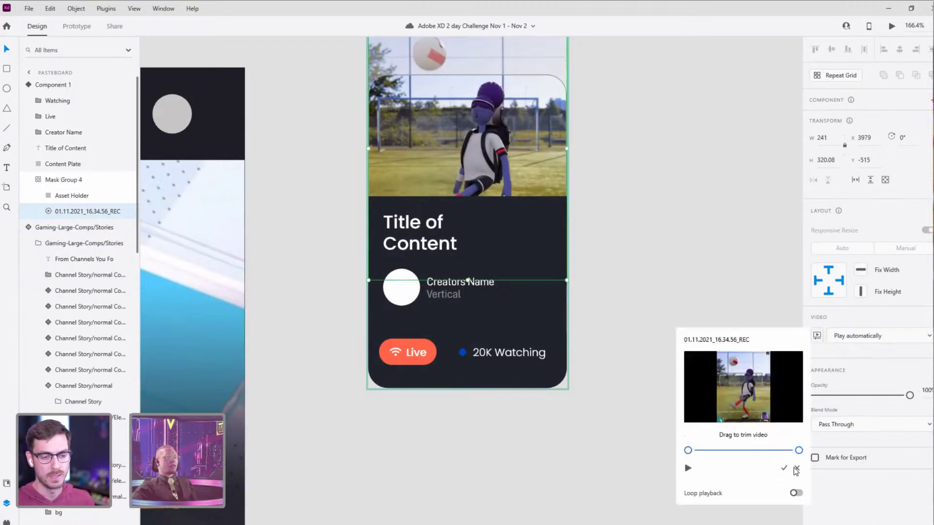
{"action": "left_click_drag", "start_coordinate": [798, 450], "coordinate": [738, 464]}
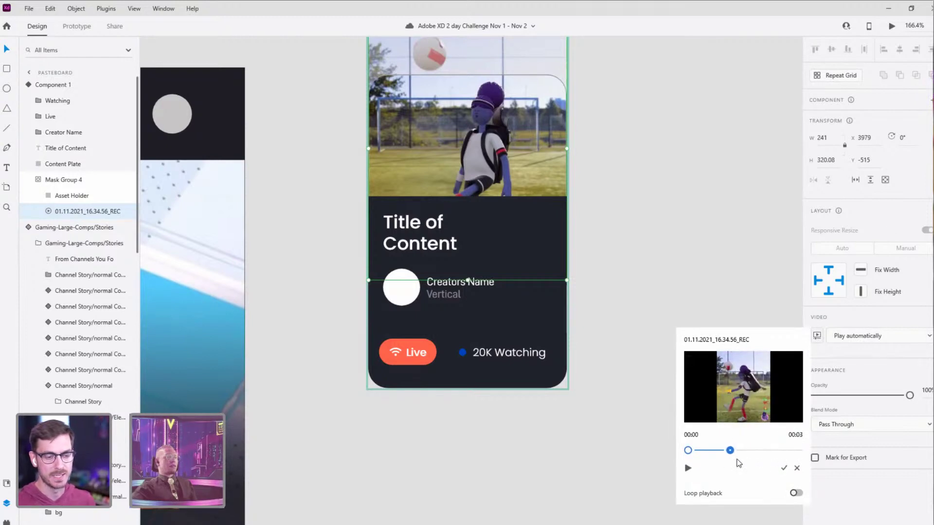
{"action": "left_click", "coordinate": [783, 468]}
{"action": "left_click", "coordinate": [623, 255]}
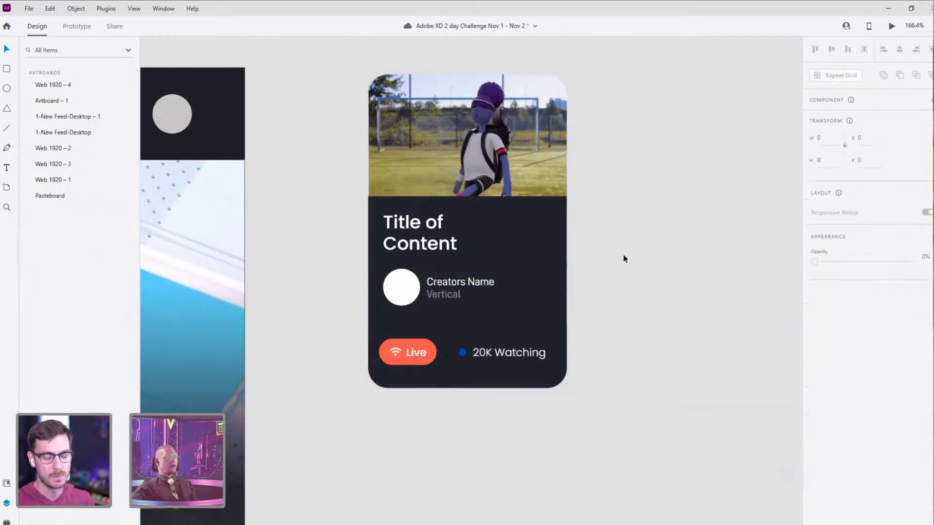
Step: Preview the 1-New Feed-Desktop – 1 artboard, test the trimmed video on the Live channels cards, and close the preview
{"action": "scroll", "coordinate": [623, 255], "scroll_direction": "down", "scroll_amount": 6}
{"action": "left_click", "coordinate": [271, 159]}
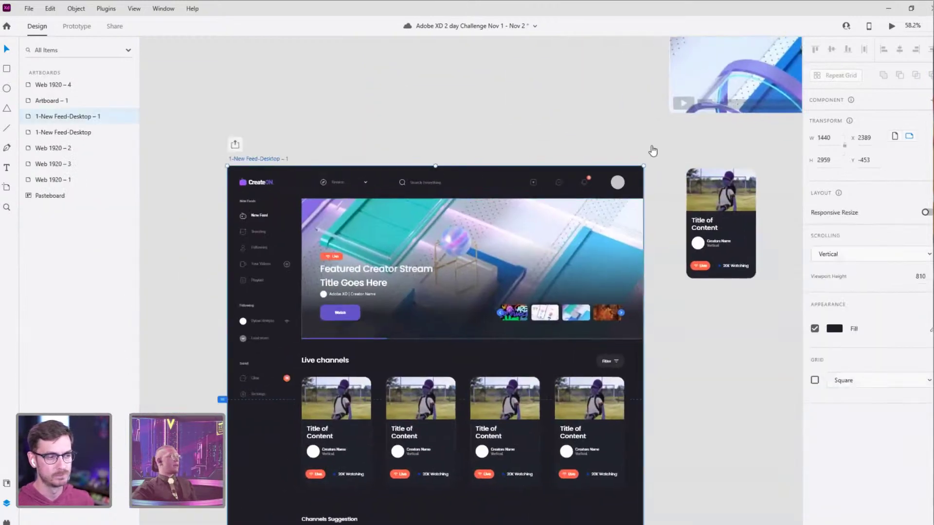
{"action": "key", "text": "ctrl+Return"}
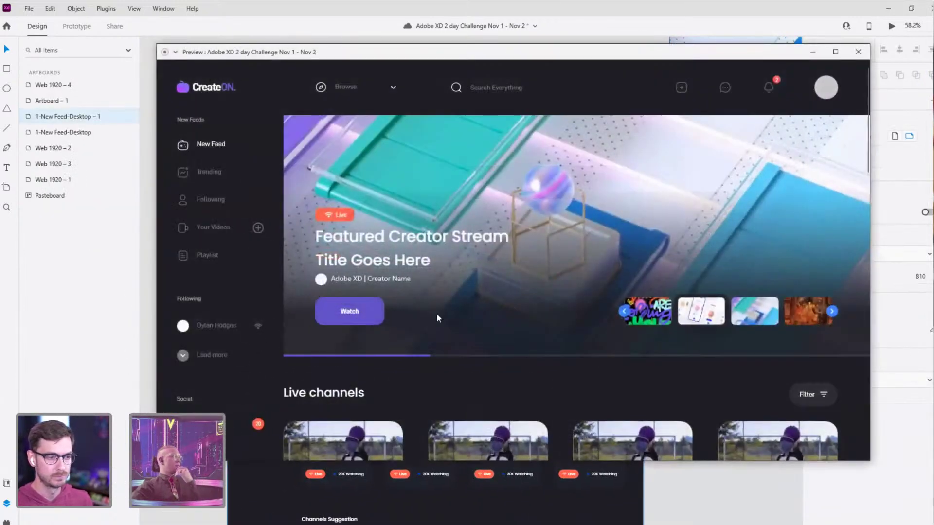
{"action": "scroll", "coordinate": [347, 194], "scroll_direction": "down", "scroll_amount": 5}
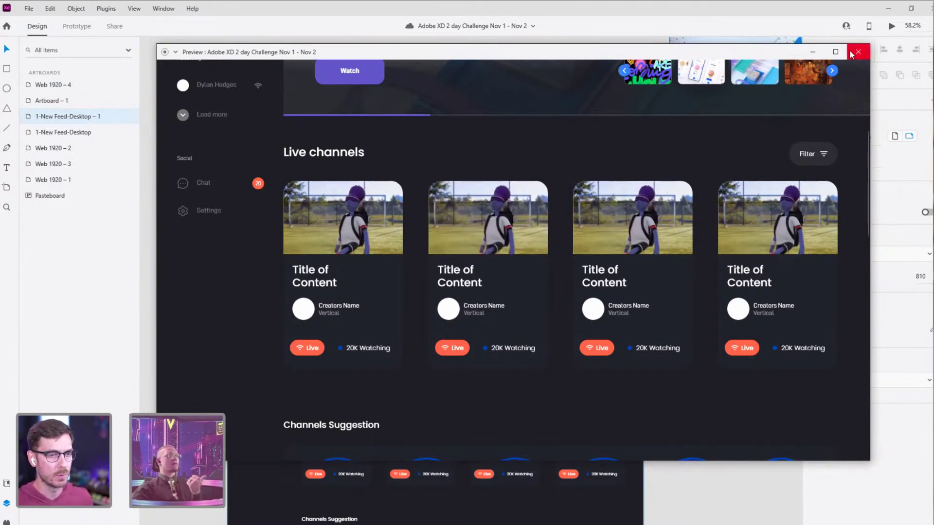
{"action": "left_click", "coordinate": [810, 54]}
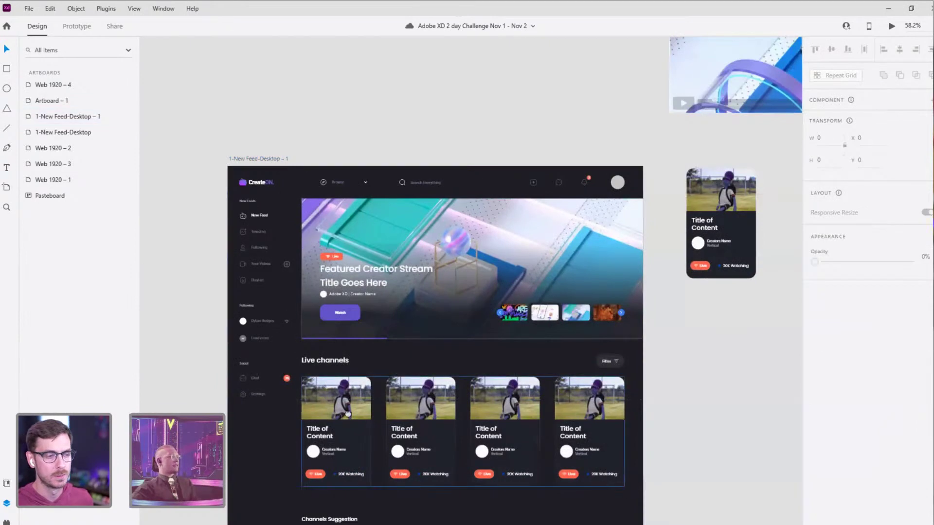
Step: Change the card component's Default State hover interaction to a Transition to Hover State with animation None
{"action": "scroll", "coordinate": [486, 388], "scroll_direction": "down", "scroll_amount": 3}
{"action": "left_click", "coordinate": [589, 423]}
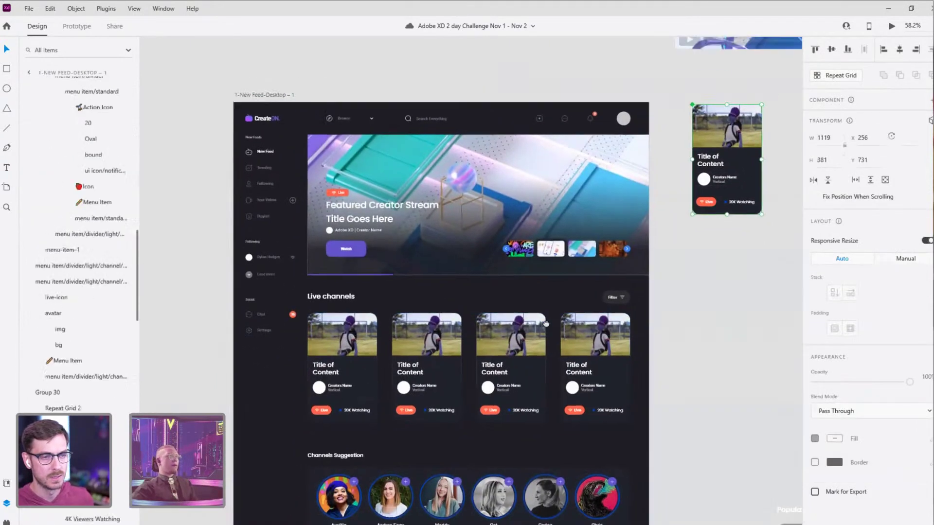
{"action": "scroll", "coordinate": [773, 176], "scroll_direction": "up", "scroll_amount": 2}
{"action": "left_click", "coordinate": [768, 181]}
{"action": "scroll", "coordinate": [551, 338], "scroll_direction": "up", "scroll_amount": 2}
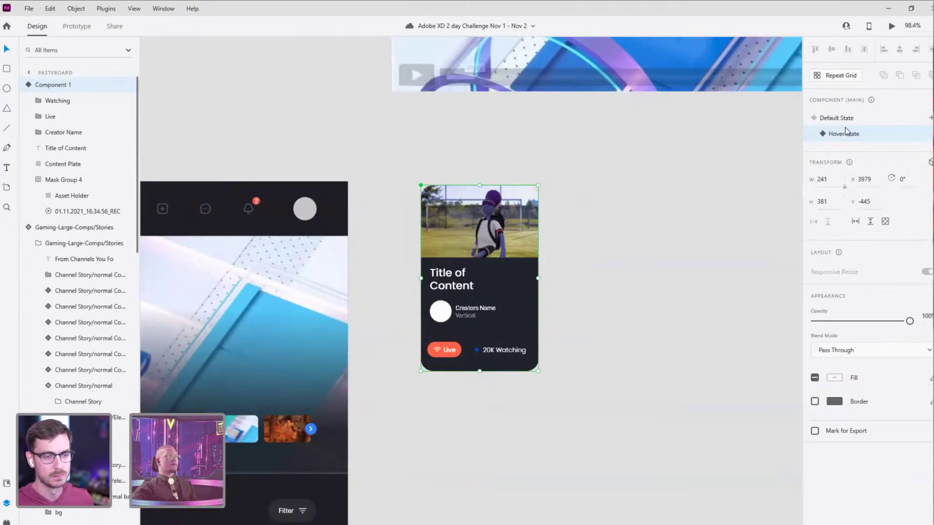
{"action": "left_click", "coordinate": [833, 118]}
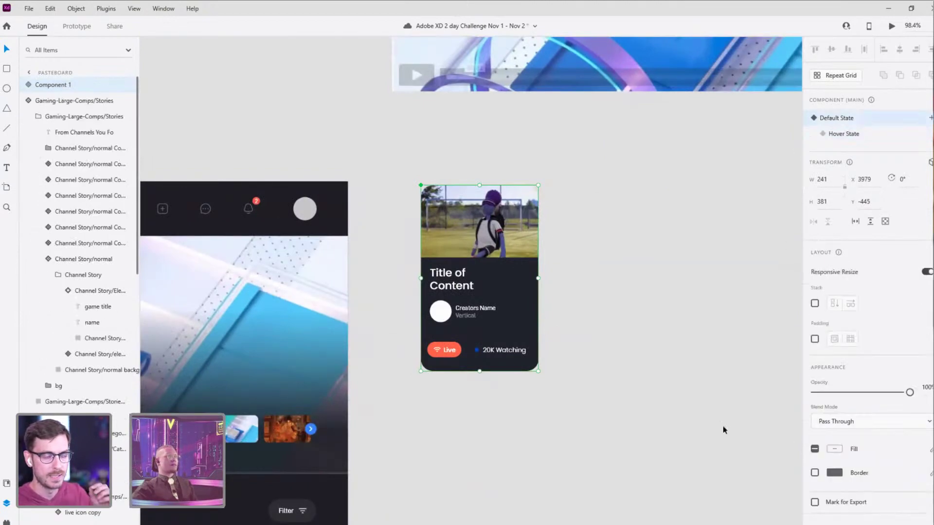
{"action": "left_click", "coordinate": [70, 26]}
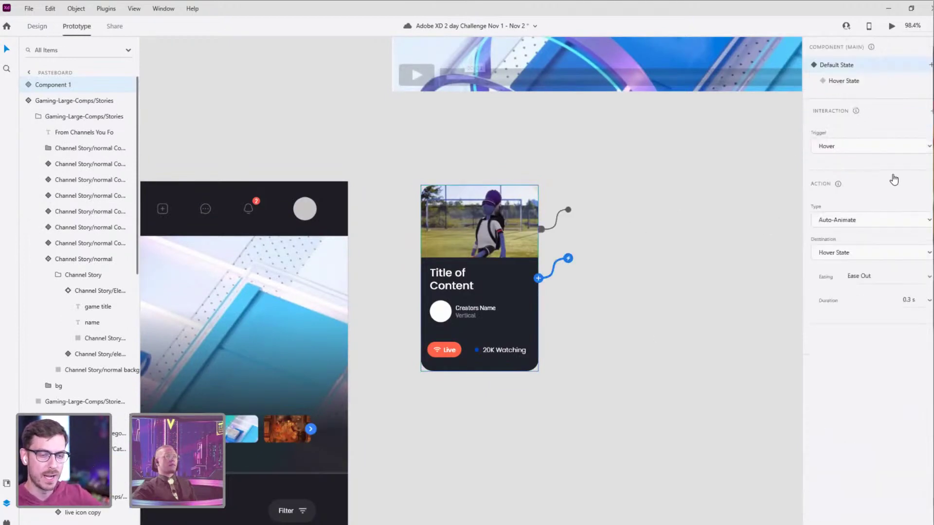
{"action": "left_click", "coordinate": [881, 225]}
{"action": "left_click", "coordinate": [851, 205]}
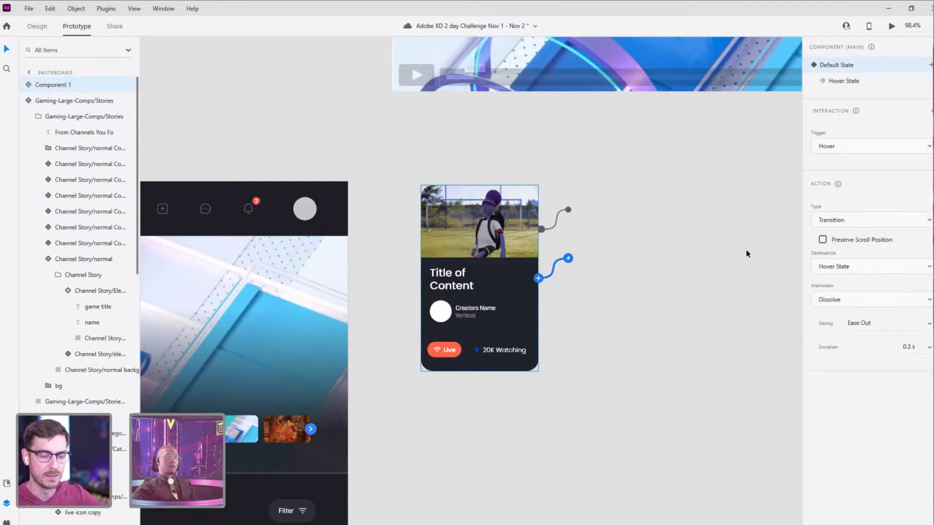
{"action": "left_click", "coordinate": [835, 299]}
{"action": "left_click", "coordinate": [832, 281]}
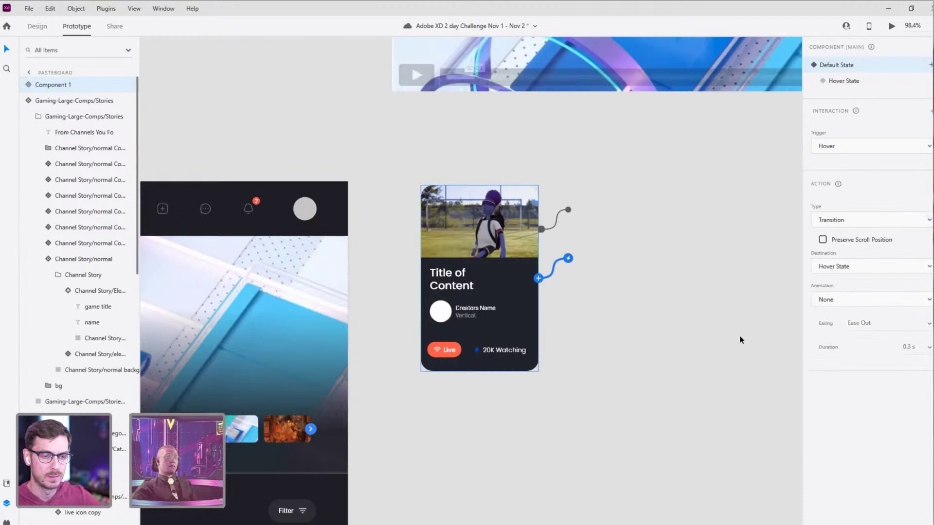
{"action": "left_click", "coordinate": [739, 335]}
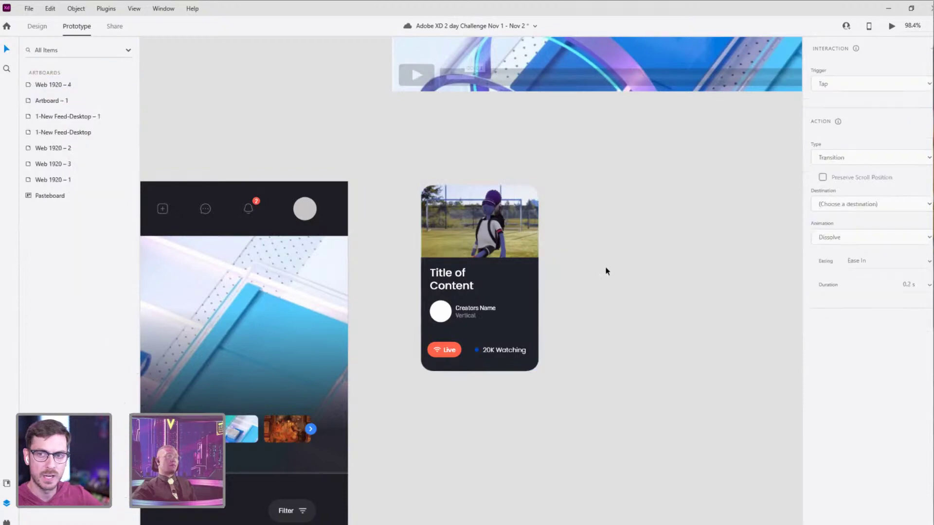
Step: Preview the 1-New Feed-Desktop – 1 artboard to test the cards' hover transition without animation, and close the preview
{"action": "scroll", "coordinate": [652, 267], "scroll_direction": "down", "scroll_amount": 5}
{"action": "left_click_drag", "start_coordinate": [316, 147], "coordinate": [405, 148]}
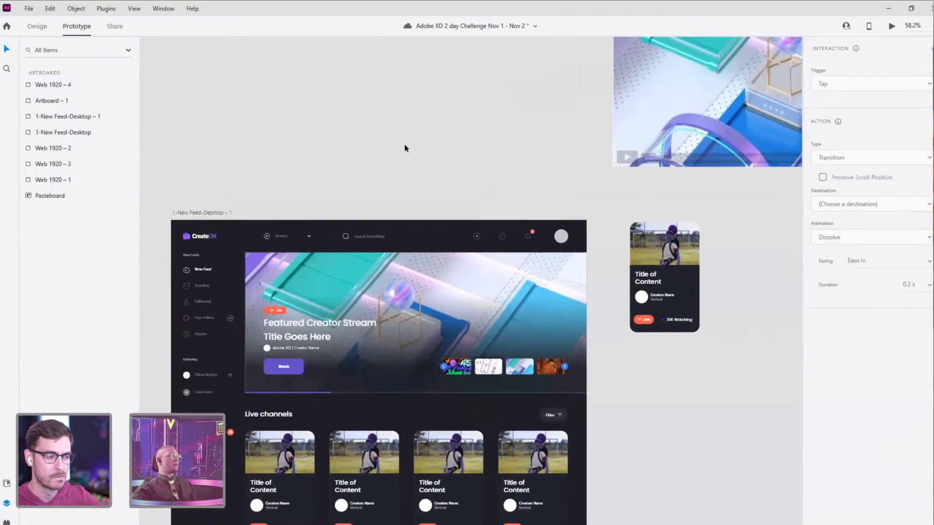
{"action": "left_click", "coordinate": [228, 212]}
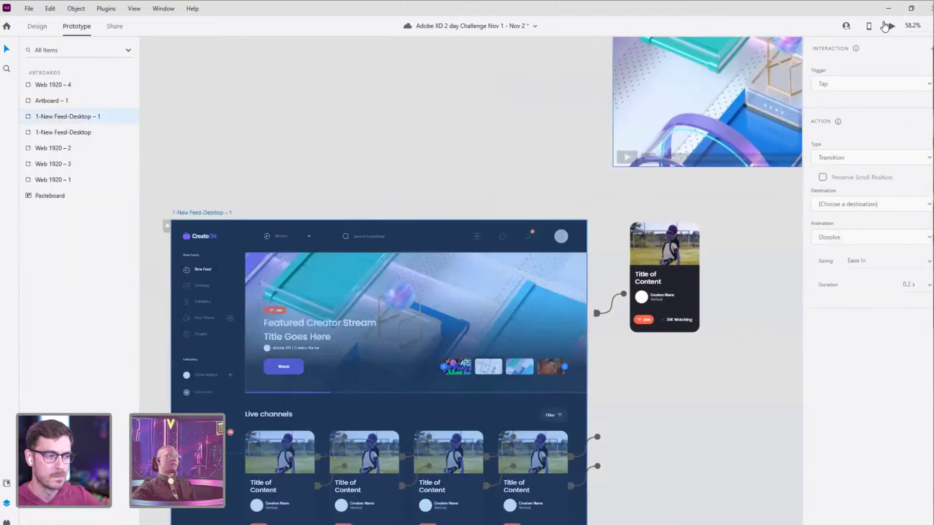
{"action": "left_click", "coordinate": [891, 26]}
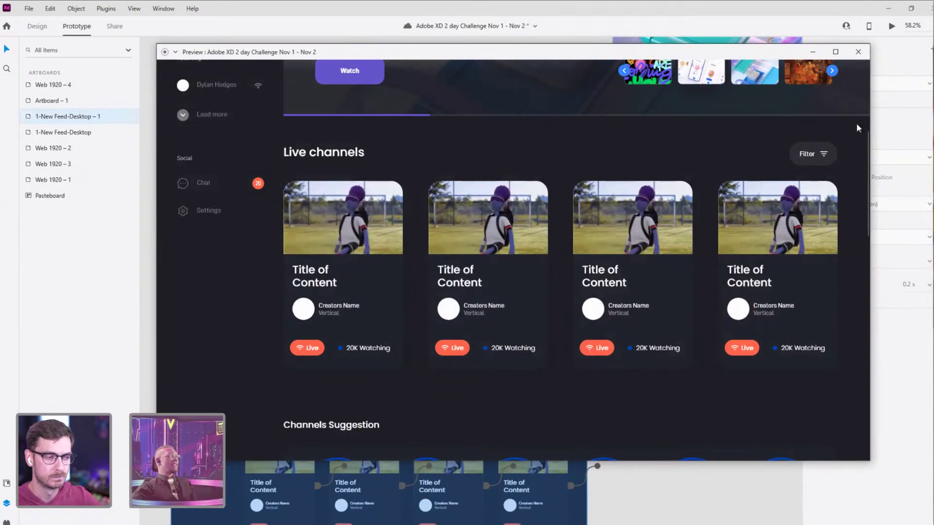
{"action": "left_click", "coordinate": [857, 52]}
Step: Enlarge the video inside the card's Mask Group 4 slightly so it extends past the Asset Holder's edges
{"action": "scroll", "coordinate": [592, 283], "scroll_direction": "right", "scroll_amount": 3}
{"action": "scroll", "coordinate": [559, 282], "scroll_direction": "up", "scroll_amount": 10}
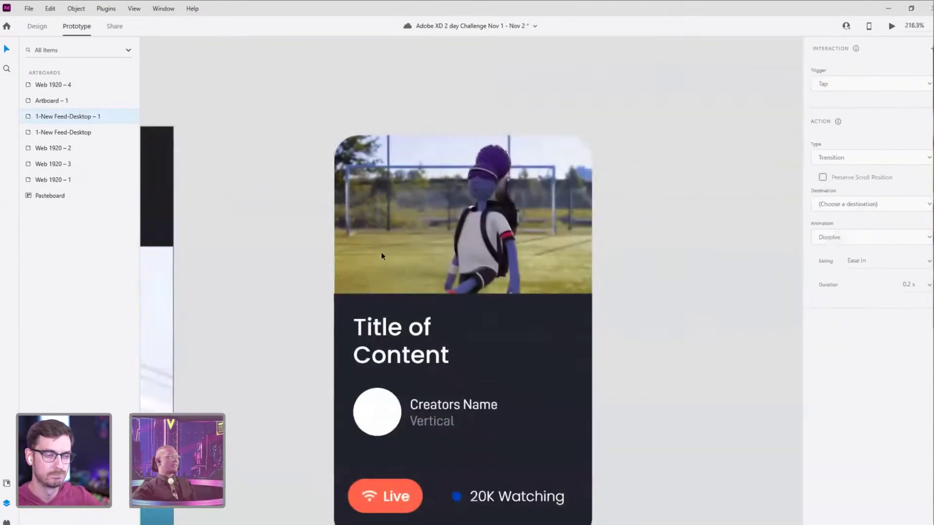
{"action": "left_click", "coordinate": [422, 229]}
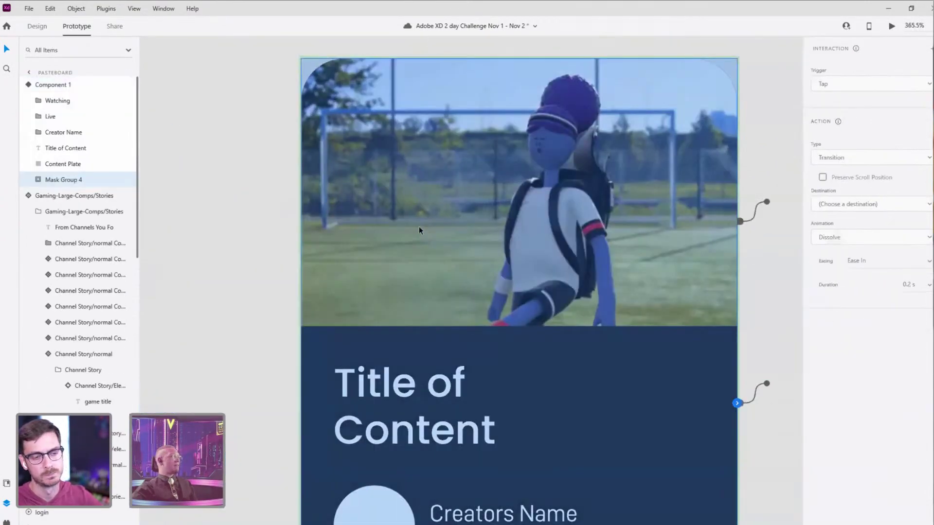
{"action": "left_click", "coordinate": [37, 25]}
{"action": "scroll", "coordinate": [261, 162], "scroll_direction": "down", "scroll_amount": 3}
{"action": "double_click", "coordinate": [439, 259]}
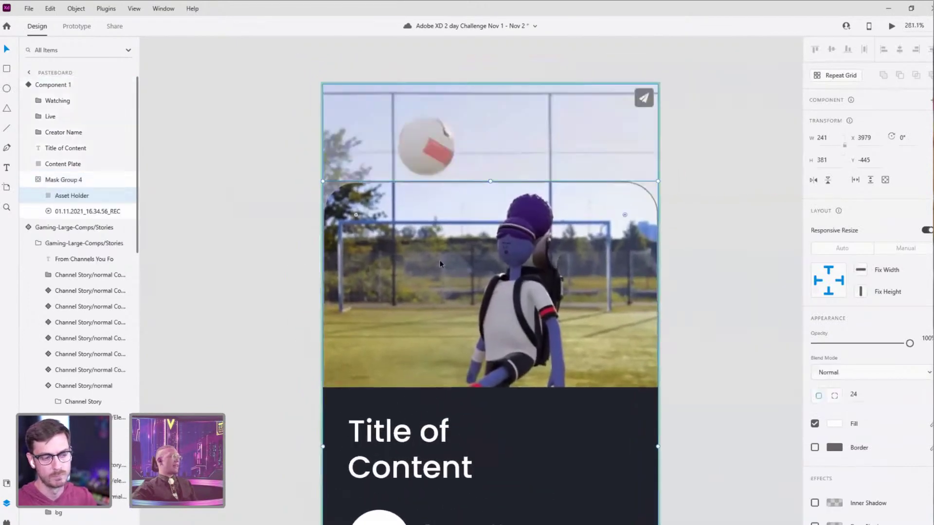
{"action": "left_click_drag", "start_coordinate": [315, 80], "coordinate": [312, 76]}
{"action": "left_click", "coordinate": [740, 158]}
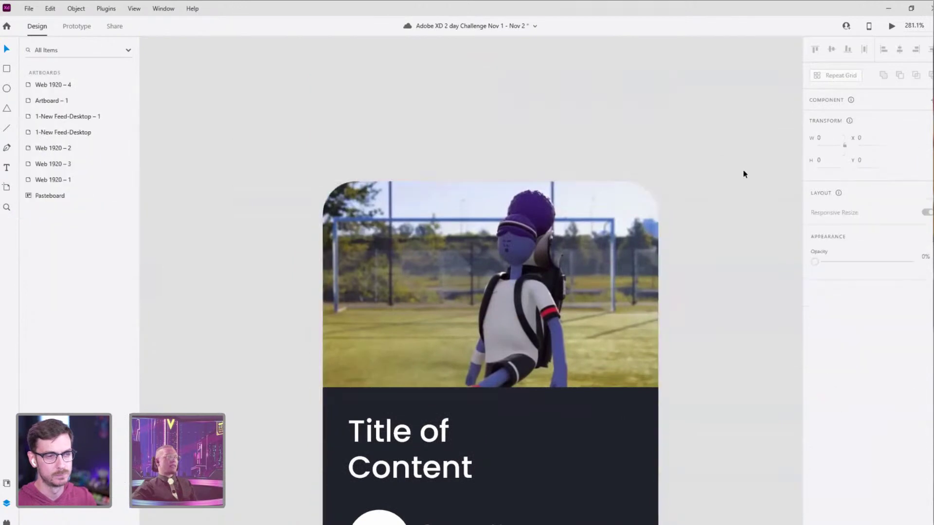
{"action": "left_click", "coordinate": [593, 269]}
{"action": "double_click", "coordinate": [558, 283]}
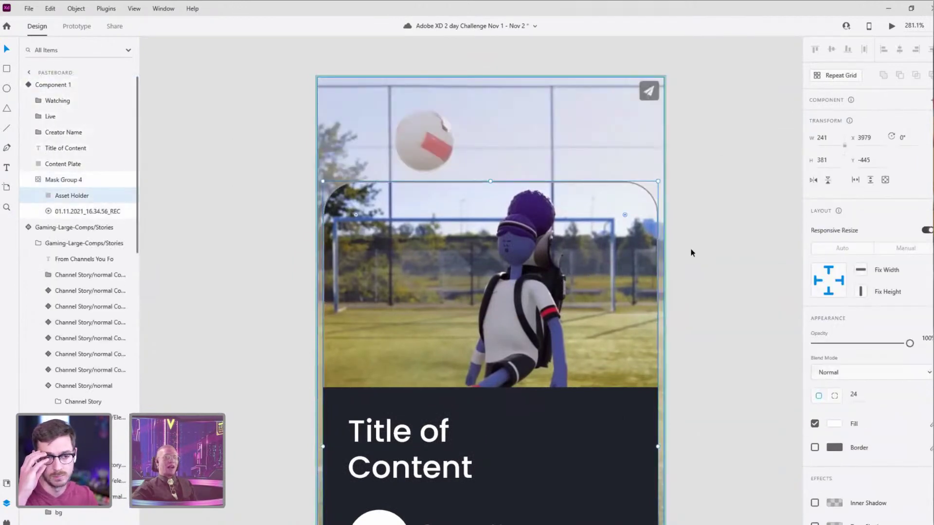
{"action": "left_click", "coordinate": [759, 242]}
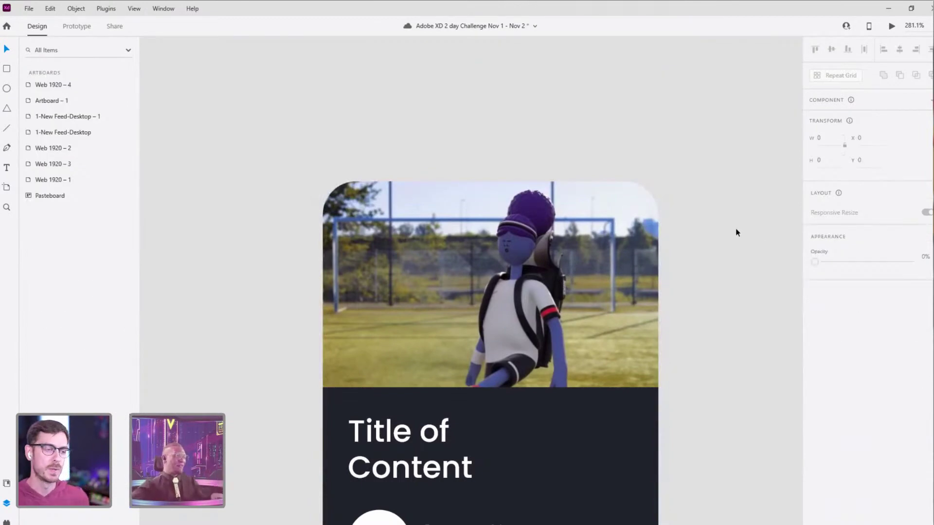
Step: Preview the 1-New Feed-Desktop – 1 artboard to check the banner and the cards with the enlarged video, and close it
{"action": "scroll", "coordinate": [516, 148], "scroll_direction": "down", "scroll_amount": 6}
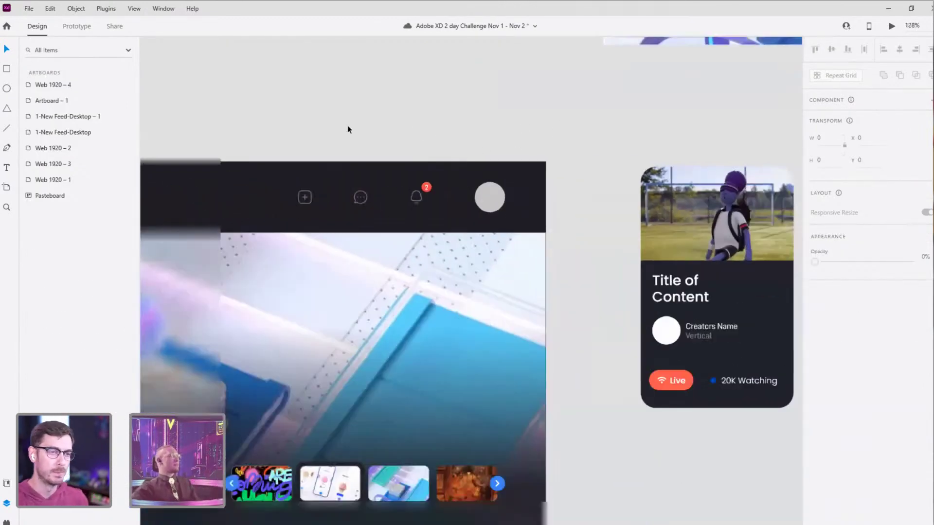
{"action": "scroll", "coordinate": [347, 129], "scroll_direction": "down", "scroll_amount": 4}
{"action": "left_click", "coordinate": [423, 183]}
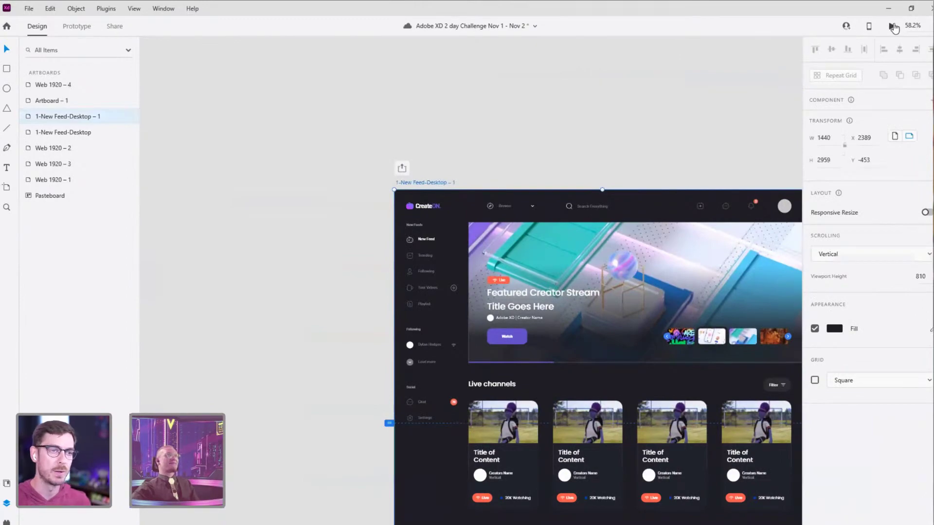
{"action": "left_click", "coordinate": [893, 27]}
{"action": "scroll", "coordinate": [550, 194], "scroll_direction": "down", "scroll_amount": 5}
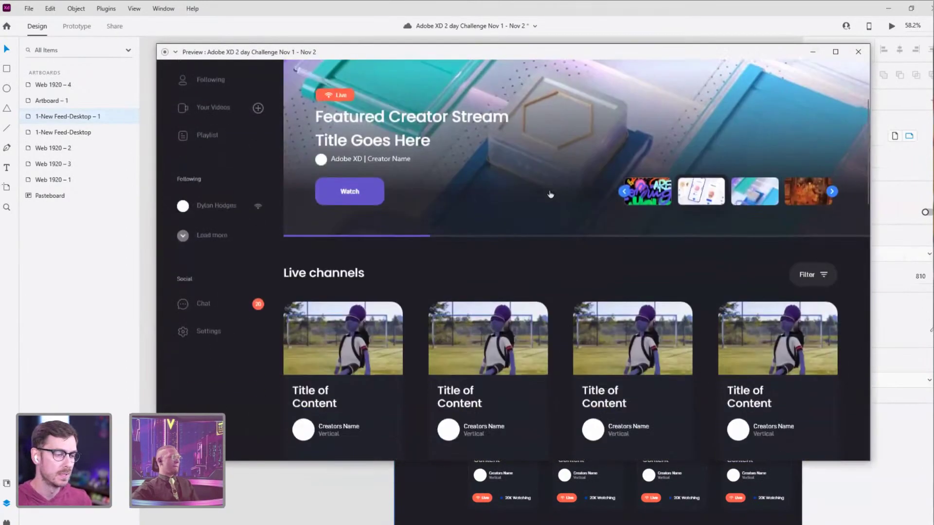
{"action": "scroll", "coordinate": [550, 195], "scroll_direction": "up", "scroll_amount": 5}
{"action": "left_click", "coordinate": [857, 52]}
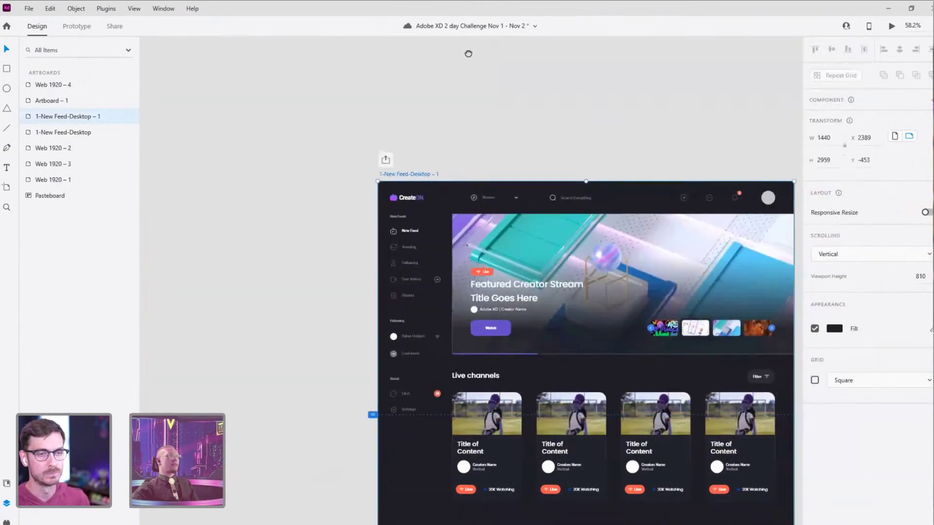
Step: Try to turn the mask group inside the banner's img group into a component and check its interaction settings
{"action": "scroll", "coordinate": [467, 54], "scroll_direction": "down", "scroll_amount": 3}
{"action": "scroll", "coordinate": [343, 123], "scroll_direction": "up", "scroll_amount": 5}
{"action": "left_click", "coordinate": [343, 123]}
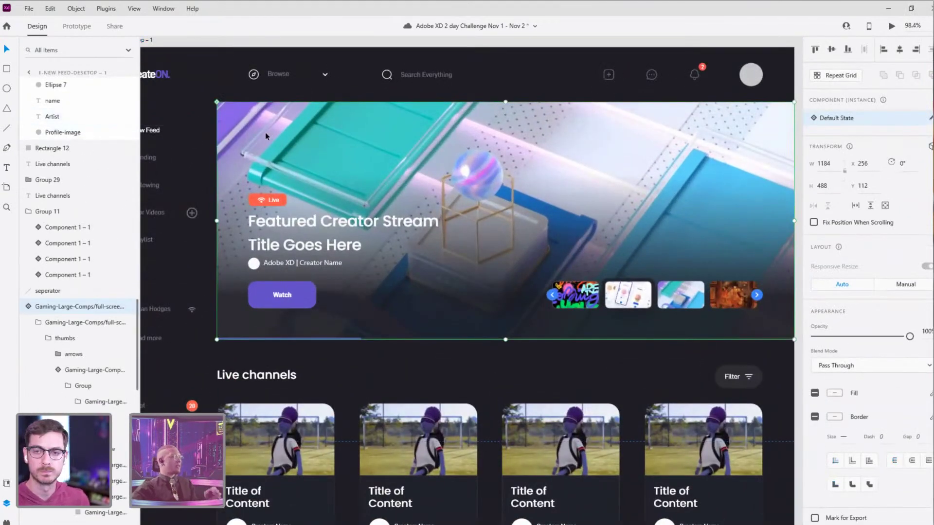
{"action": "scroll", "coordinate": [85, 340], "scroll_direction": "down", "scroll_amount": 3}
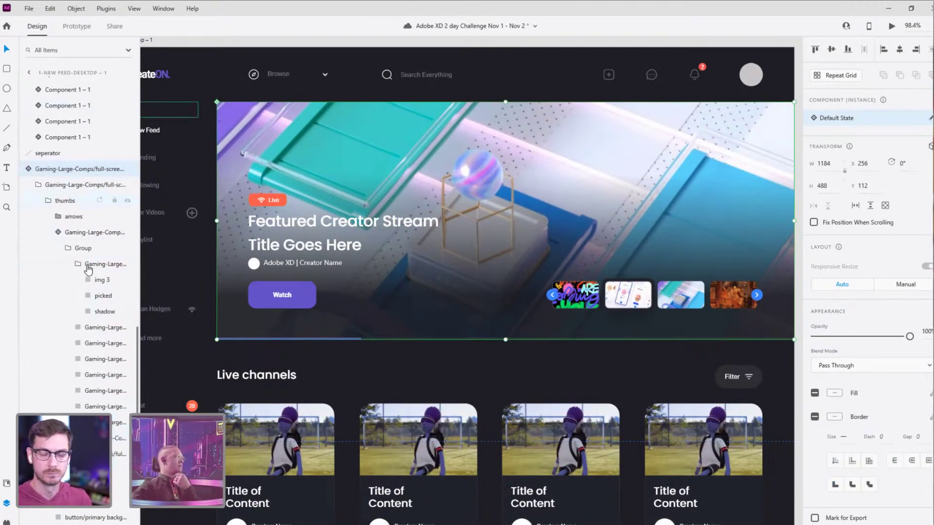
{"action": "scroll", "coordinate": [88, 292], "scroll_direction": "down", "scroll_amount": 3}
{"action": "scroll", "coordinate": [494, 221], "scroll_direction": "down", "scroll_amount": 1}
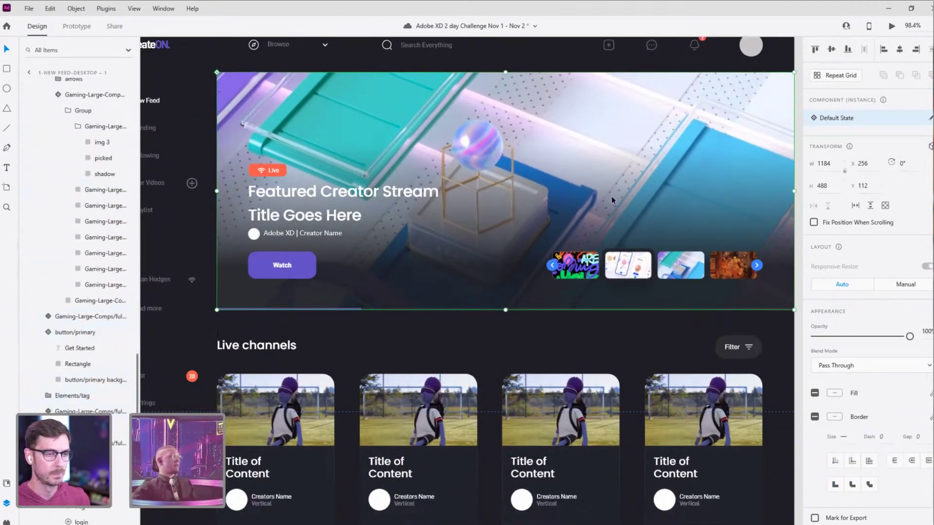
{"action": "scroll", "coordinate": [594, 145], "scroll_direction": "down", "scroll_amount": 2}
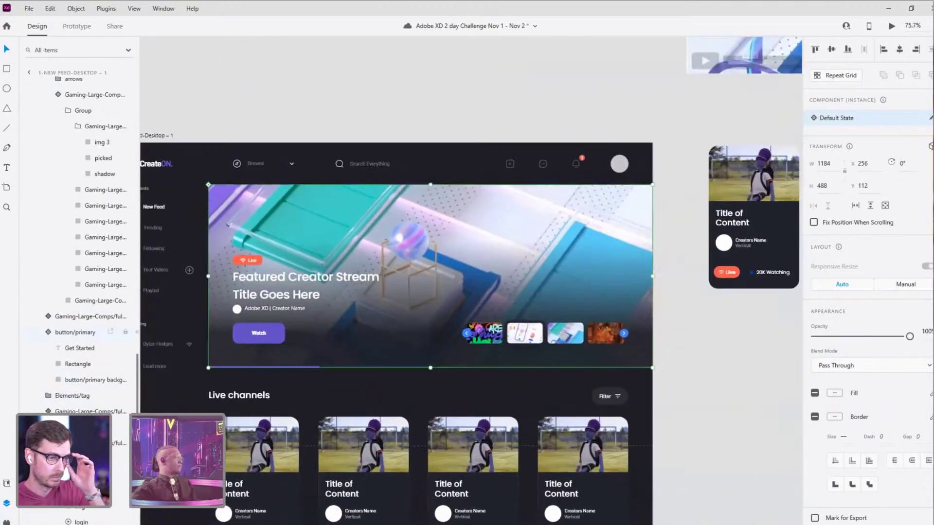
{"action": "scroll", "coordinate": [78, 316], "scroll_direction": "down", "scroll_amount": 3}
{"action": "left_click", "coordinate": [71, 355]}
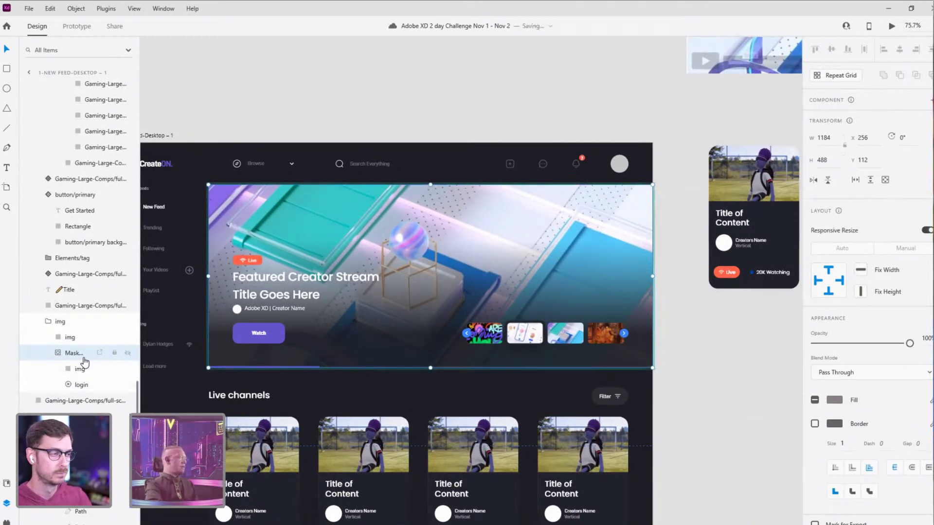
{"action": "key", "text": "ctrl+k"}
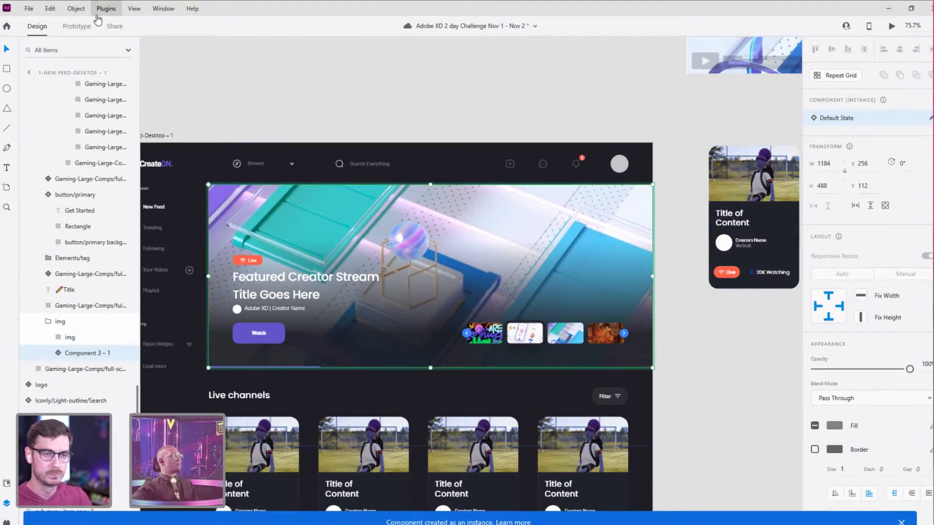
{"action": "left_click", "coordinate": [76, 25]}
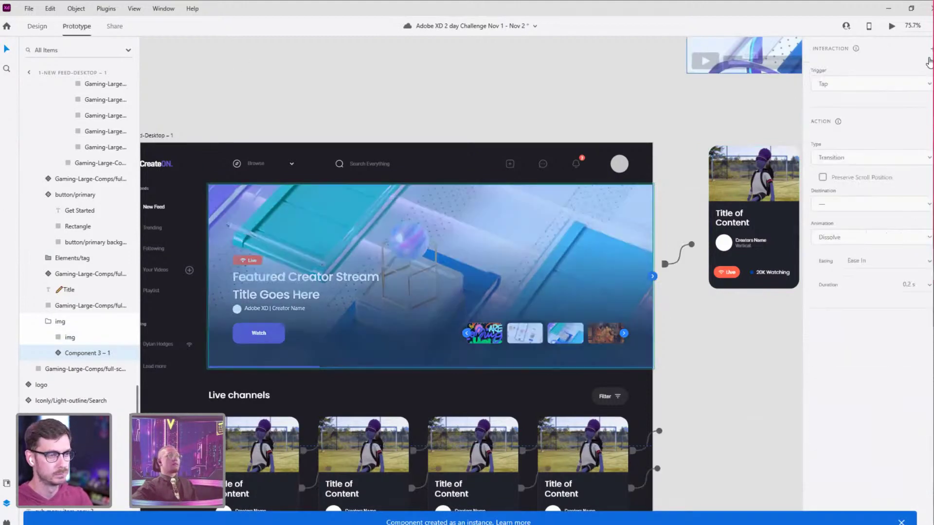
{"action": "left_click", "coordinate": [30, 23]}
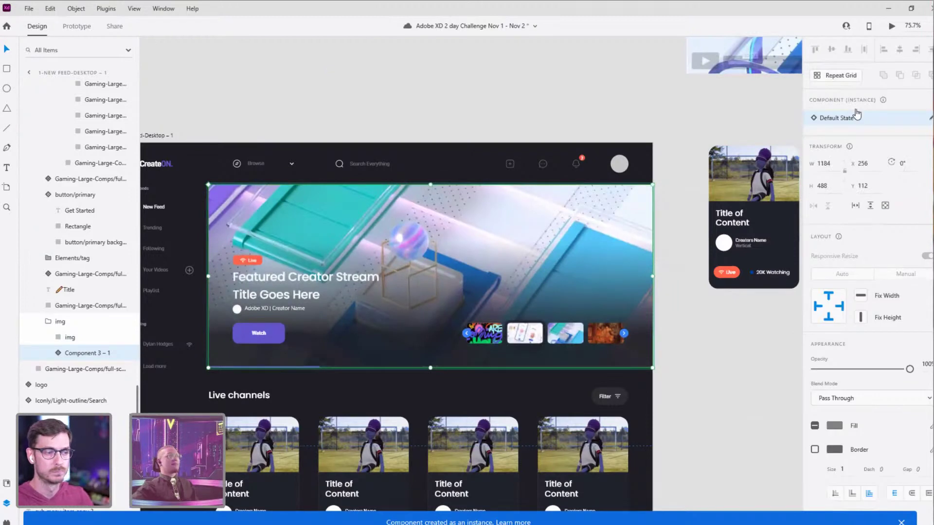
Step: View the main component of the featured banner on the pasteboard, and return to the banner instance on the 1-New Feed-Desktop – 1 artboard
{"action": "left_click", "coordinate": [674, 95]}
{"action": "left_click", "coordinate": [565, 231]}
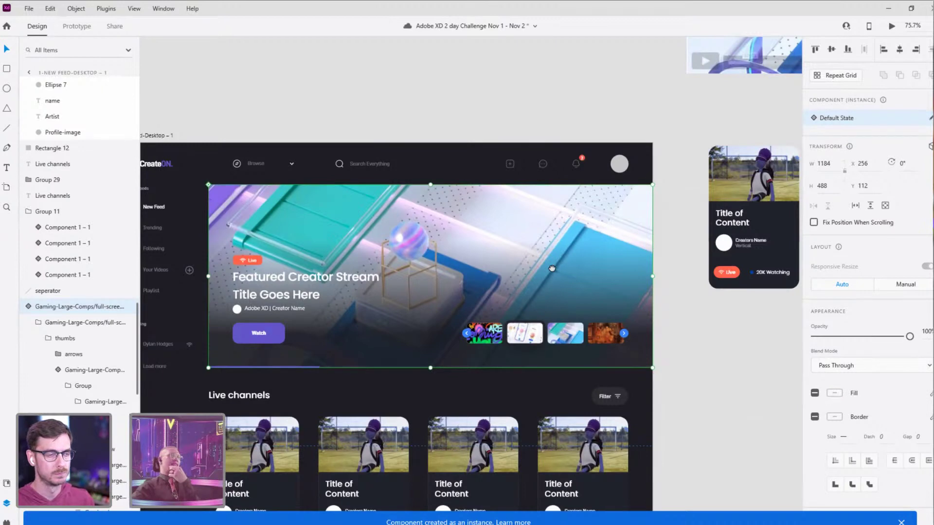
{"action": "left_click_drag", "start_coordinate": [569, 266], "coordinate": [545, 270]}
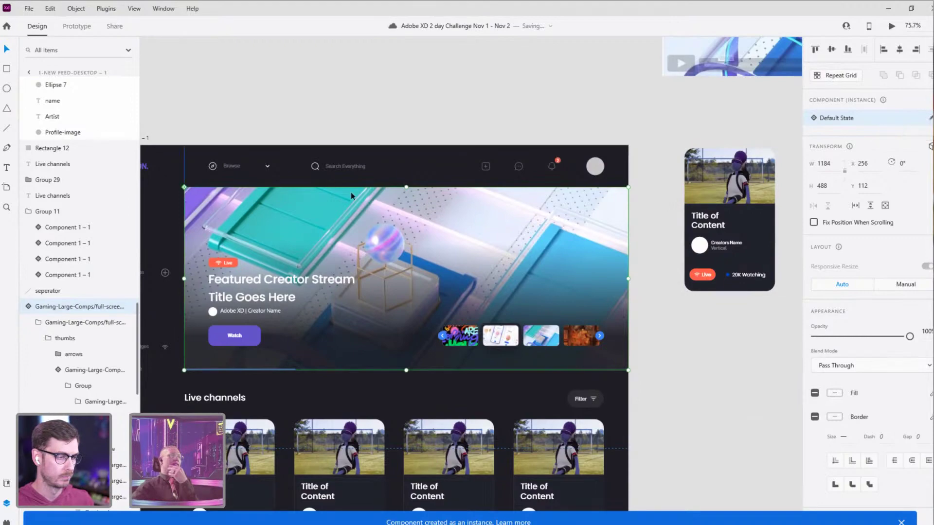
{"action": "left_click", "coordinate": [930, 119]}
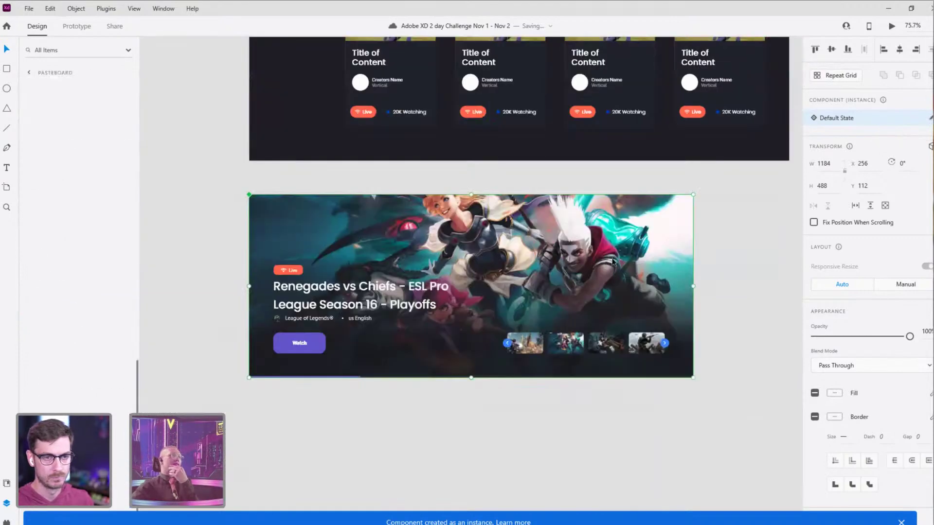
{"action": "scroll", "coordinate": [493, 162], "scroll_direction": "up", "scroll_amount": 15}
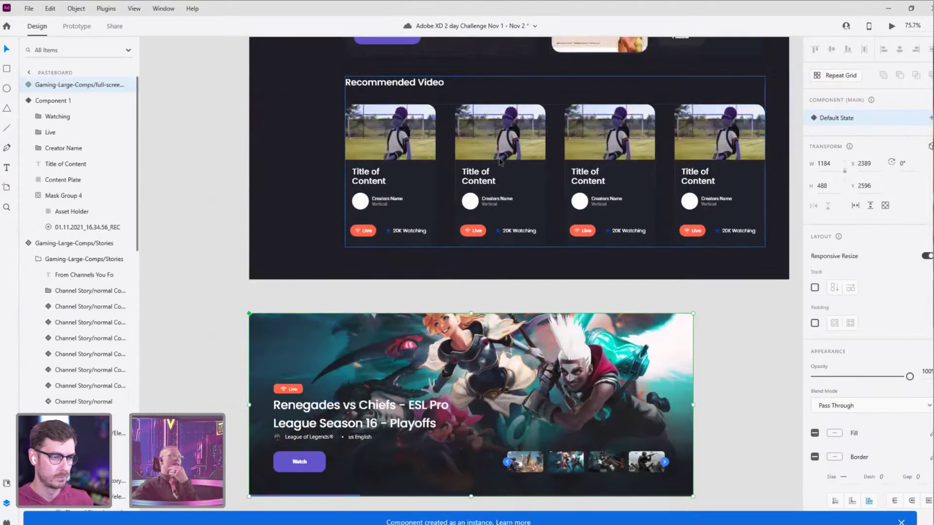
{"action": "scroll", "coordinate": [519, 122], "scroll_direction": "up", "scroll_amount": 10}
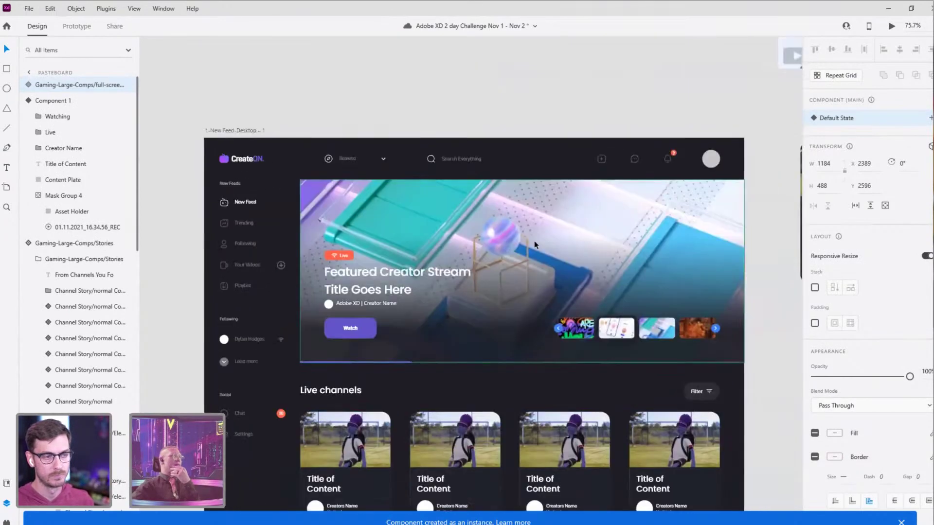
{"action": "left_click", "coordinate": [535, 240]}
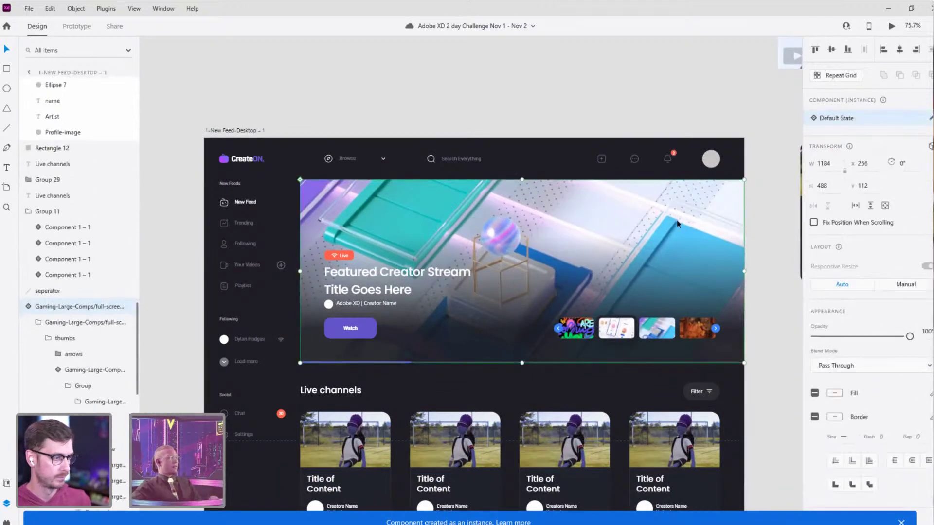
Step: Undo the mask group's conversion to a component and locate Mask Group 3 inside the banner instance
{"action": "key", "text": "ctrl+z"}
{"action": "key", "text": "ctrl+z"}
{"action": "left_click", "coordinate": [358, 210]}
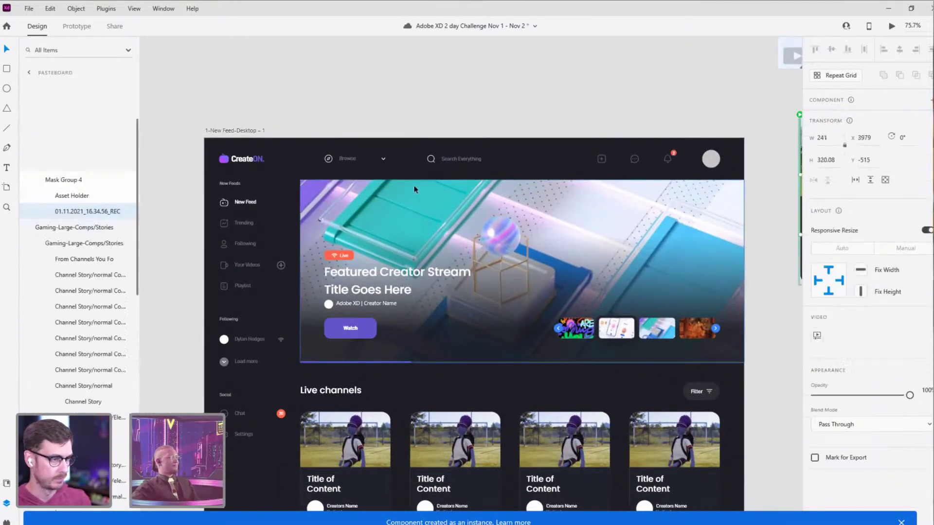
{"action": "scroll", "coordinate": [86, 297], "scroll_direction": "down", "scroll_amount": 5}
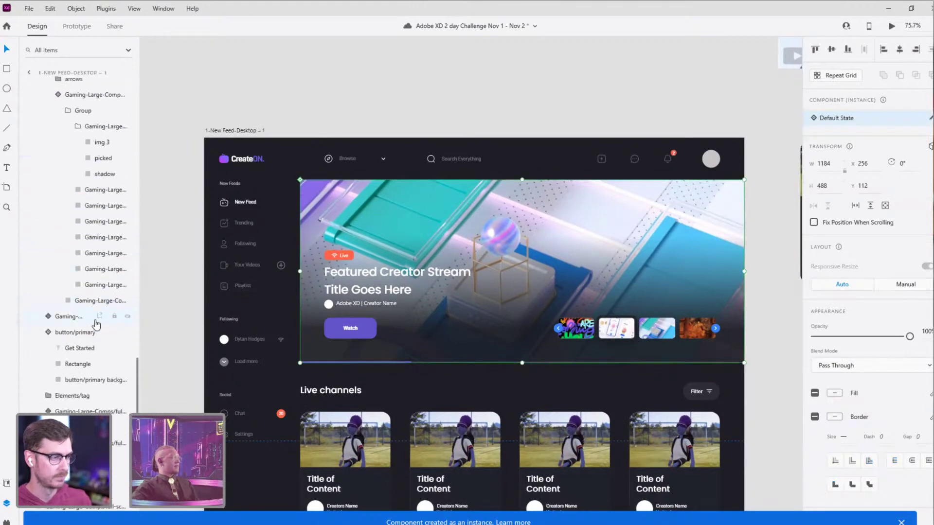
{"action": "scroll", "coordinate": [87, 381], "scroll_direction": "down", "scroll_amount": 2}
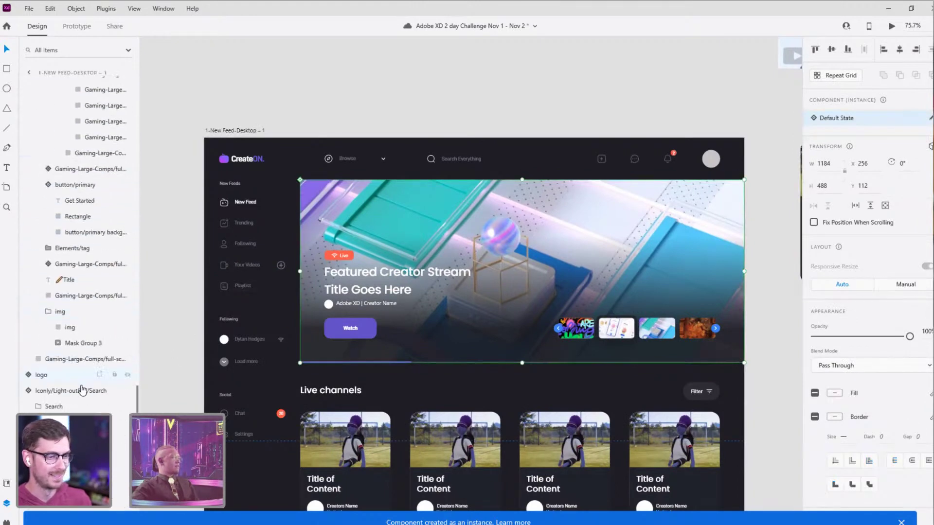
{"action": "key", "text": "ctrl+shift+k"}
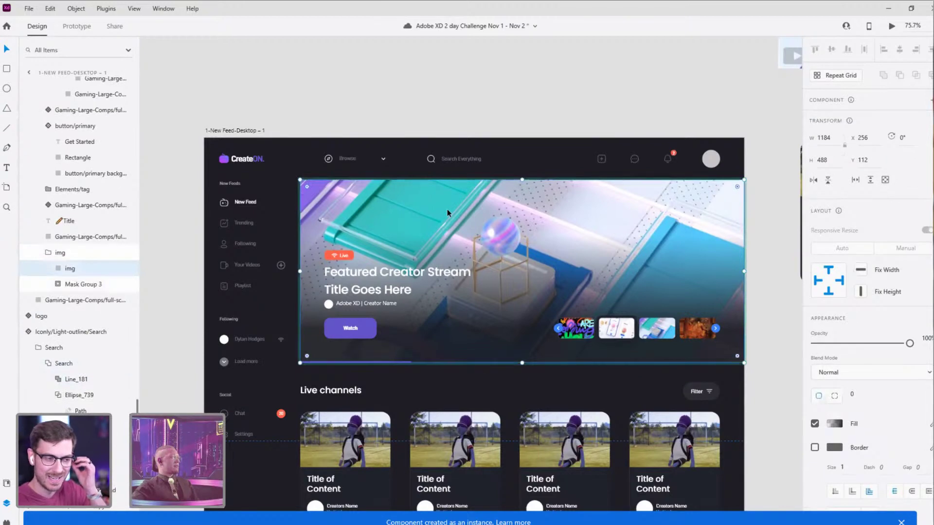
Step: Ungroup the featured banner's component instance on the 1-New Feed-Desktop – 1 artboard
{"action": "left_click", "coordinate": [428, 202]}
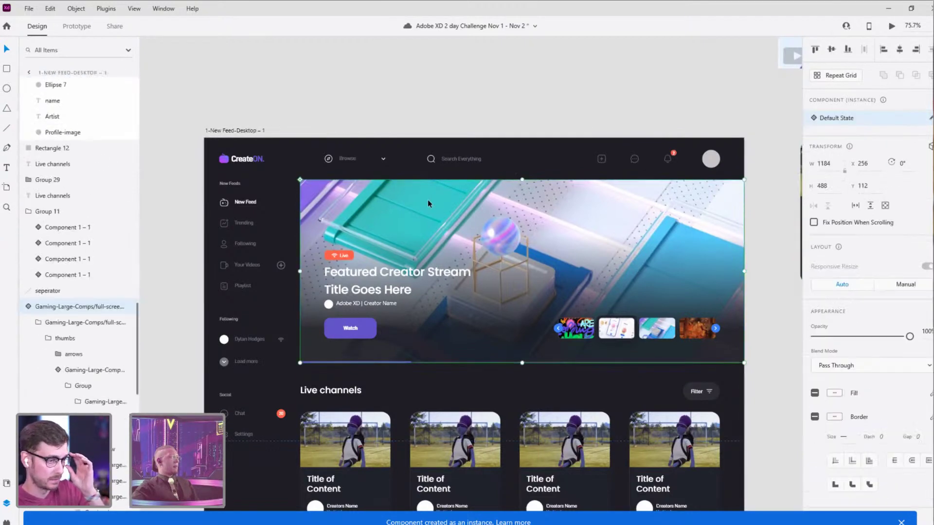
{"action": "scroll", "coordinate": [90, 281], "scroll_direction": "down", "scroll_amount": 2}
{"action": "scroll", "coordinate": [91, 284], "scroll_direction": "down", "scroll_amount": 2}
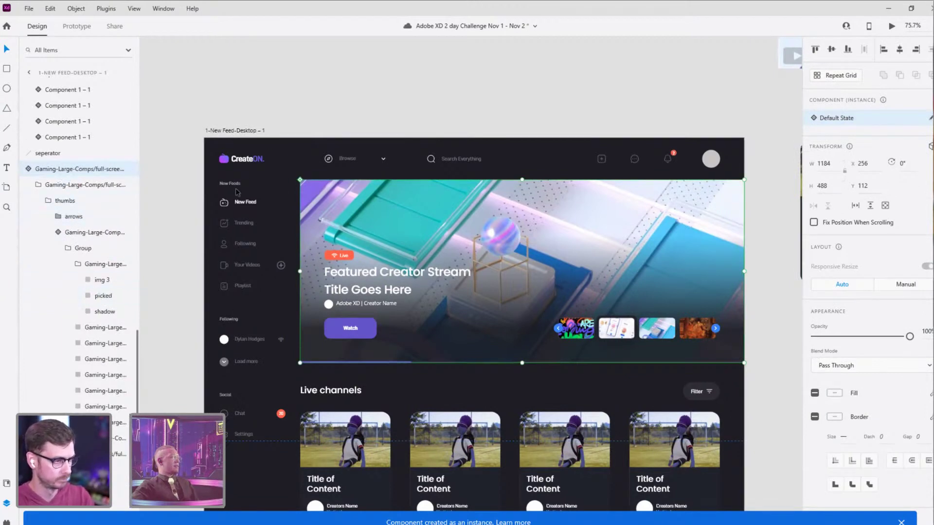
{"action": "right_click", "coordinate": [383, 210]}
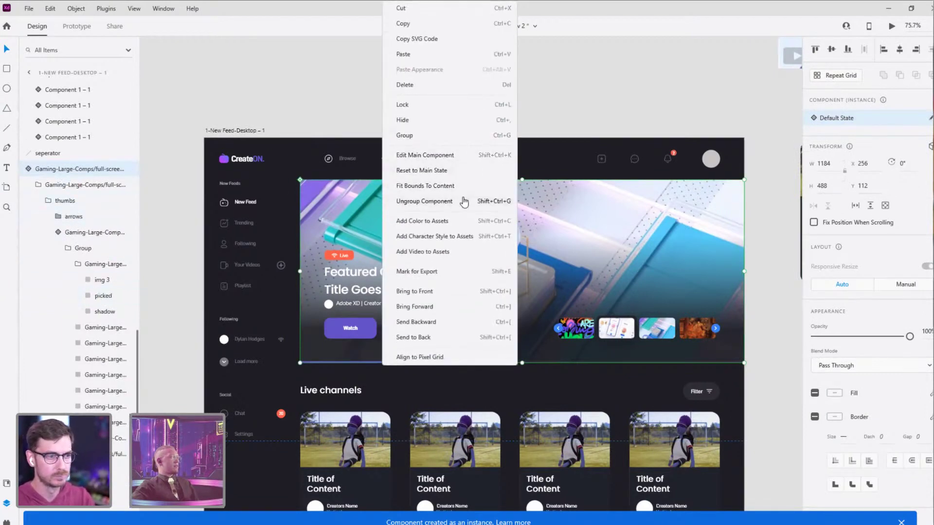
{"action": "left_click", "coordinate": [421, 204]}
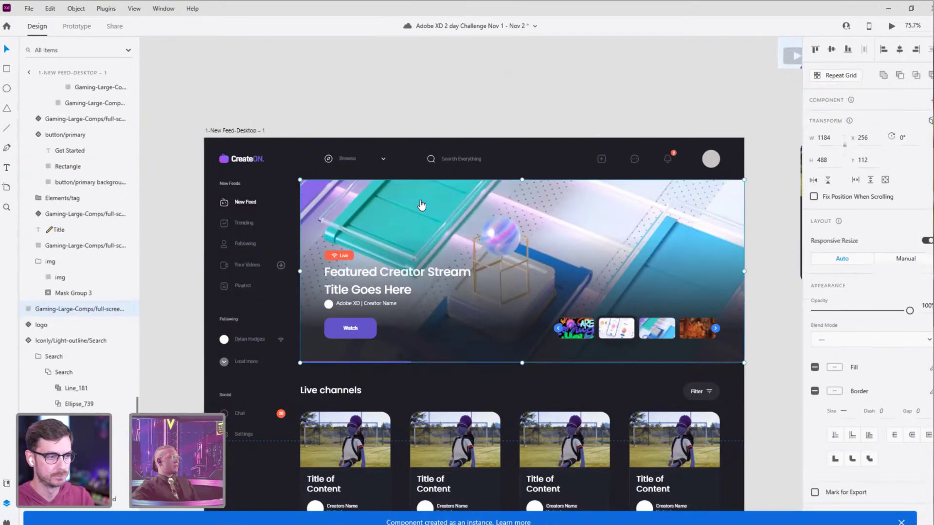
Step: Turn the login video inside the banner's Mask Group 3 into its own component
{"action": "double_click", "coordinate": [393, 205]}
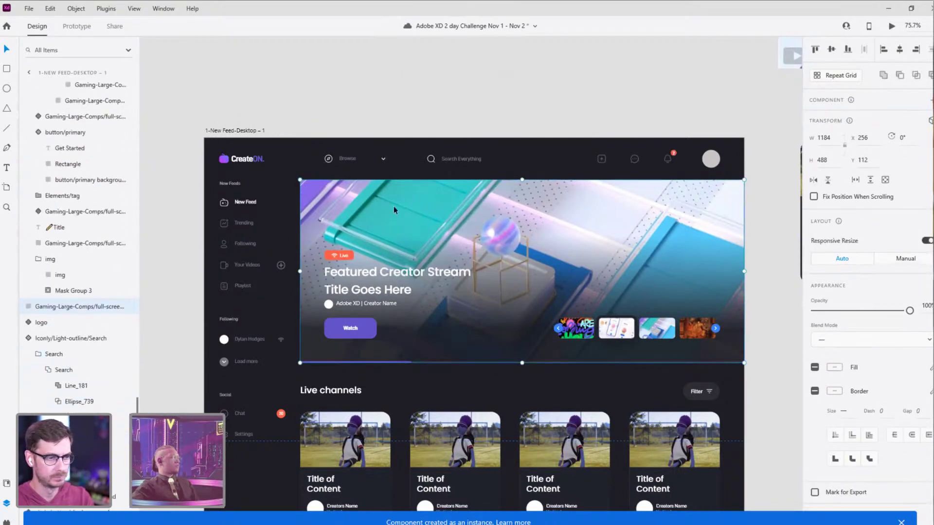
{"action": "left_click", "coordinate": [73, 290]}
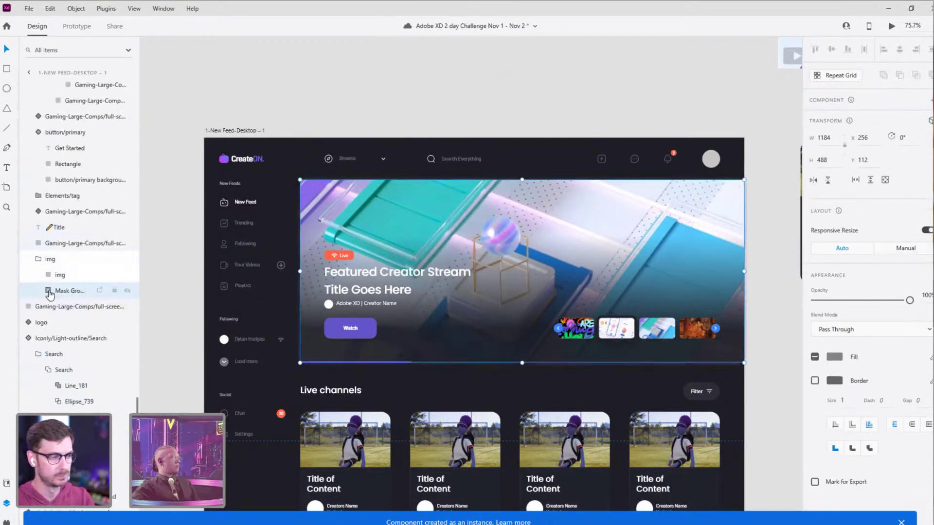
{"action": "left_click", "coordinate": [43, 290]}
{"action": "left_click", "coordinate": [68, 327]}
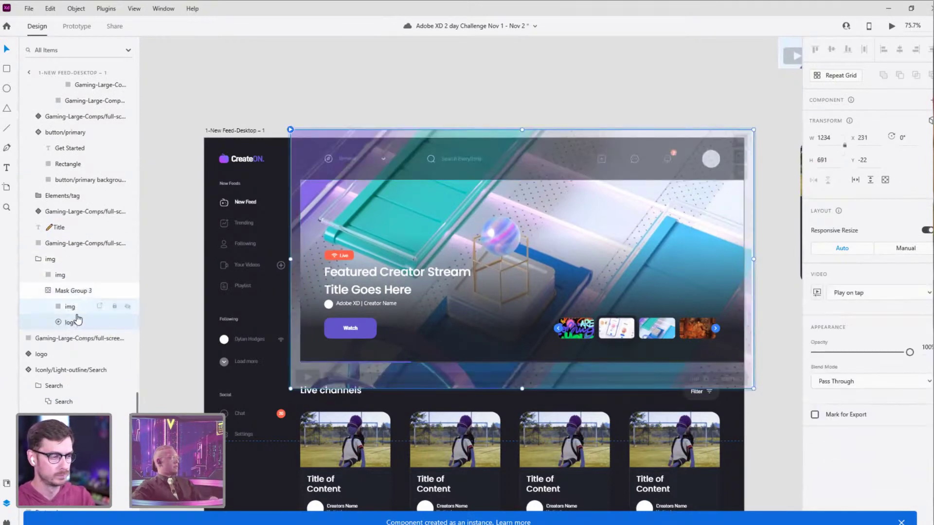
{"action": "key", "text": "ctrl+k"}
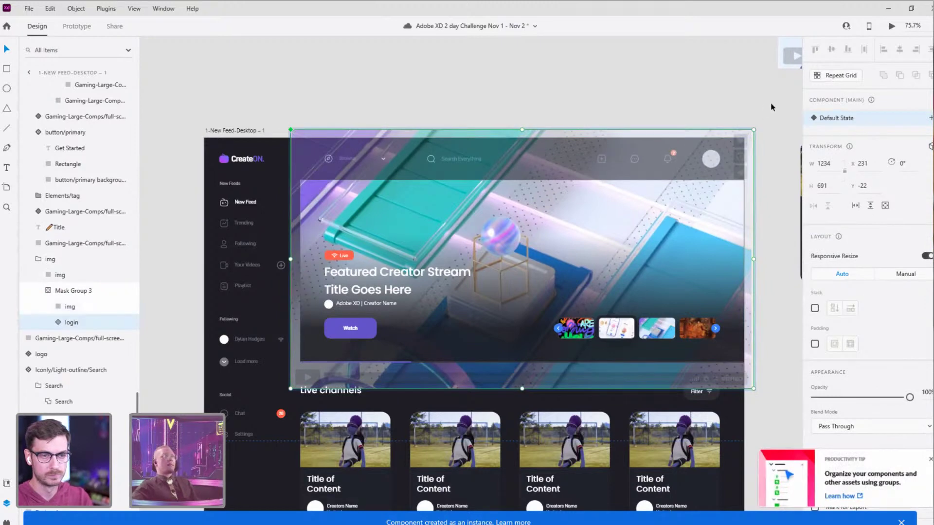
Step: Add a Hover State with its default name to the banner's login video component, and deselect it
{"action": "left_click", "coordinate": [930, 119]}
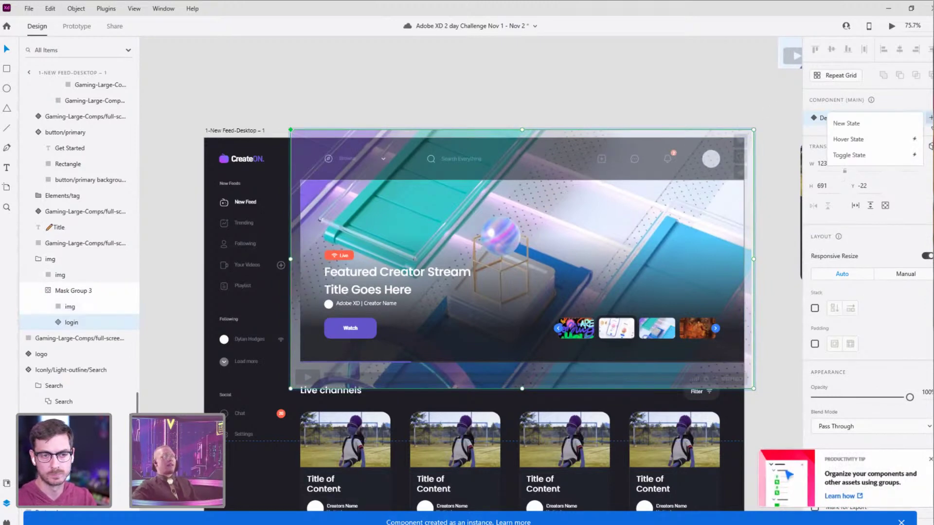
{"action": "left_click", "coordinate": [853, 140]}
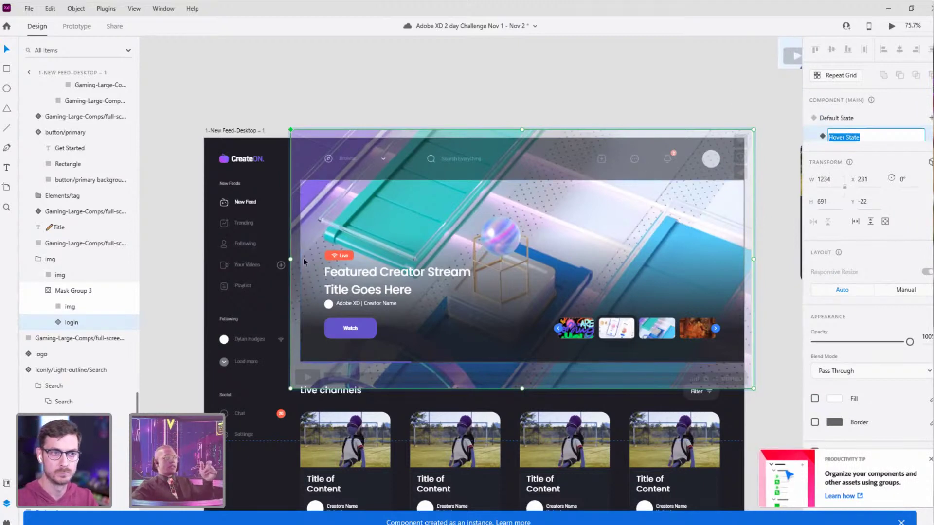
{"action": "key", "text": "Escape"}
{"action": "key", "text": "Escape"}
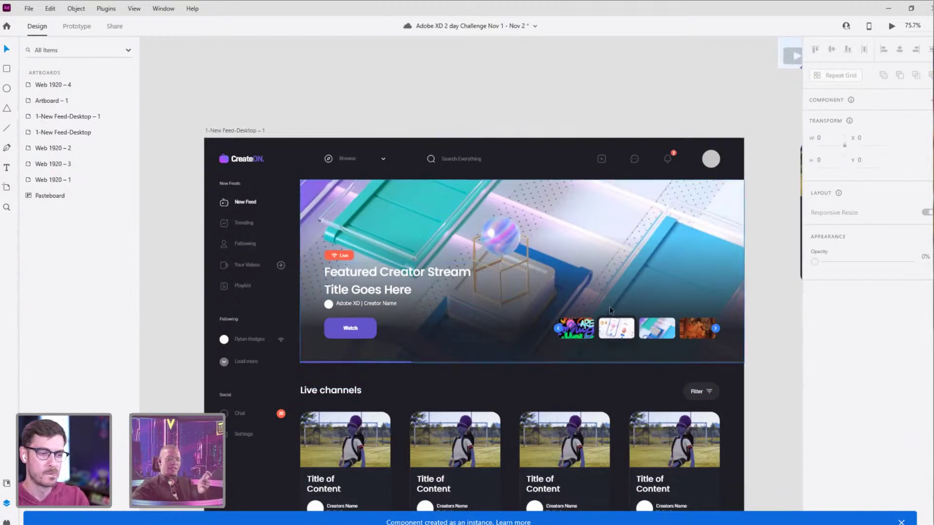
Step: Compare the Default State and Hover State of the login component in Mask Group 3, and view the Hover State's interaction settings
{"action": "left_click", "coordinate": [403, 264]}
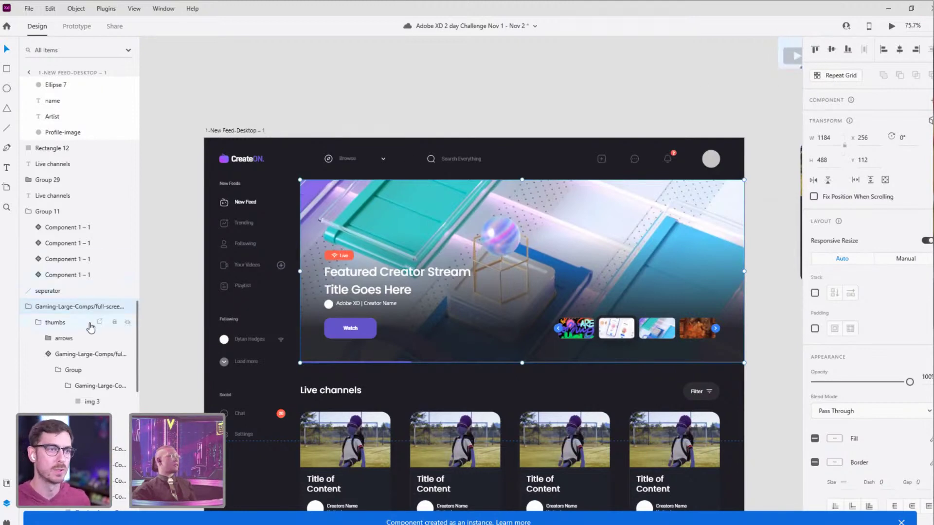
{"action": "scroll", "coordinate": [78, 292], "scroll_direction": "down", "scroll_amount": 5}
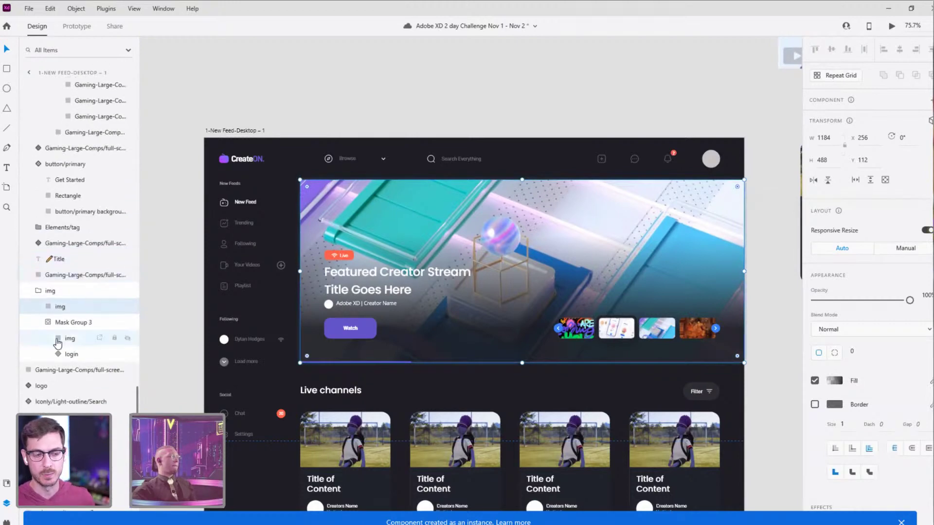
{"action": "left_click", "coordinate": [68, 354]}
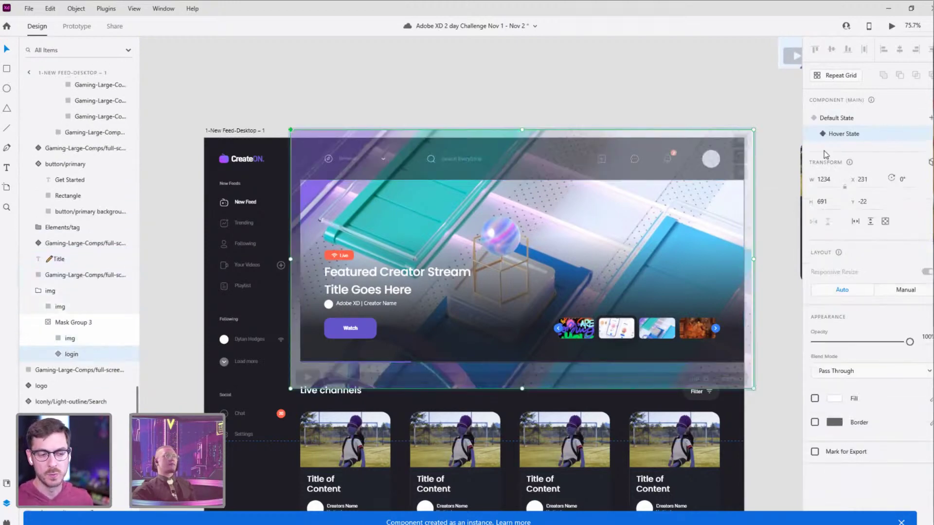
{"action": "left_click", "coordinate": [836, 116]}
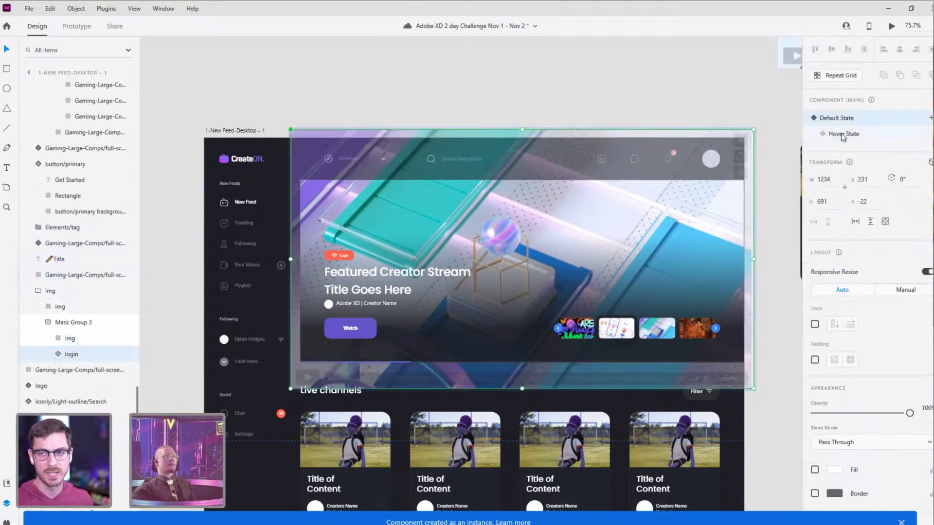
{"action": "left_click", "coordinate": [841, 134]}
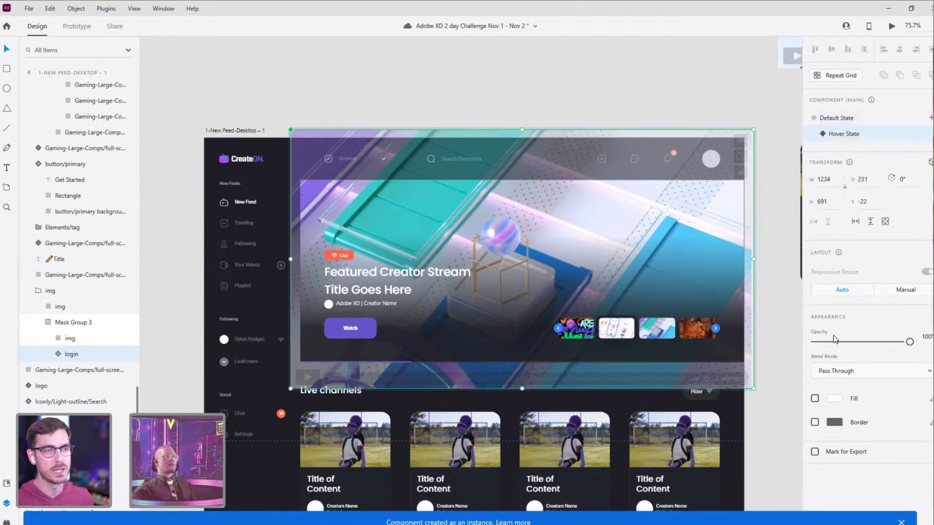
{"action": "left_click", "coordinate": [76, 25]}
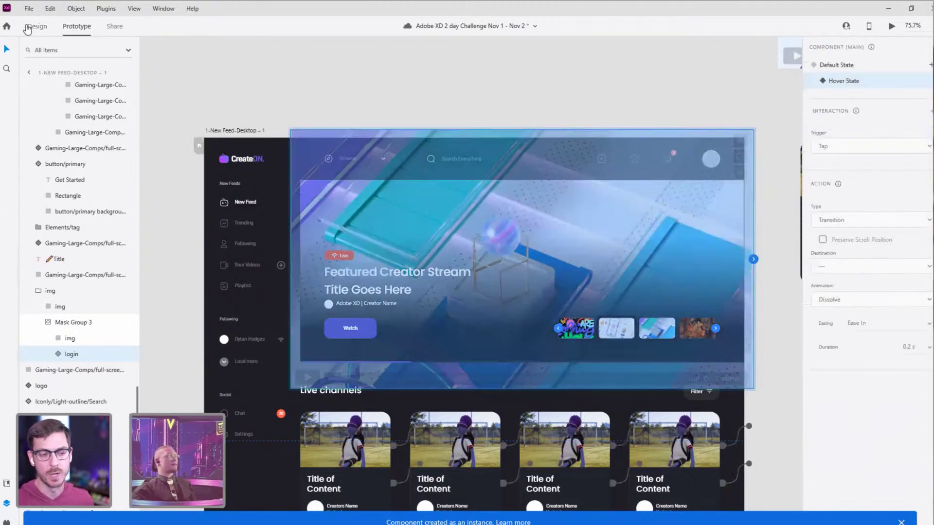
Step: Set the login video inside the banner component's Hover State to play automatically
{"action": "left_click", "coordinate": [28, 28]}
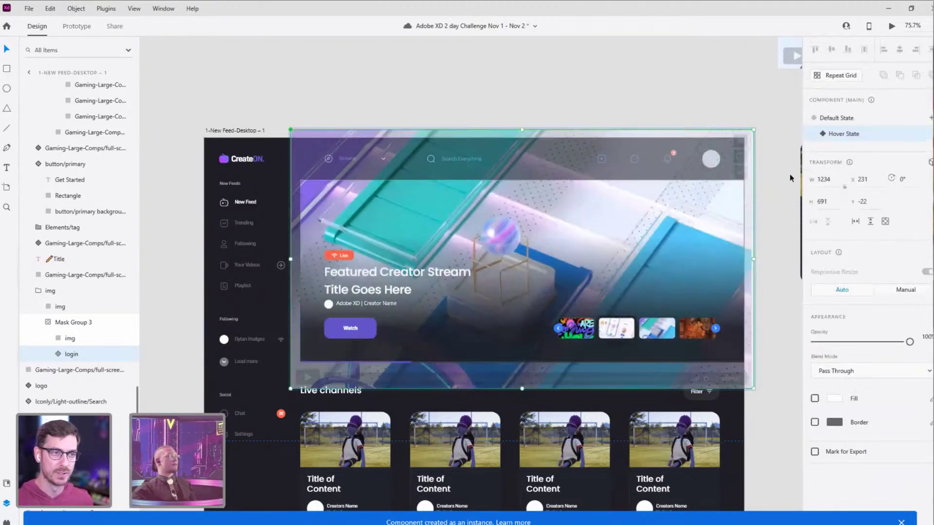
{"action": "left_click", "coordinate": [57, 355]}
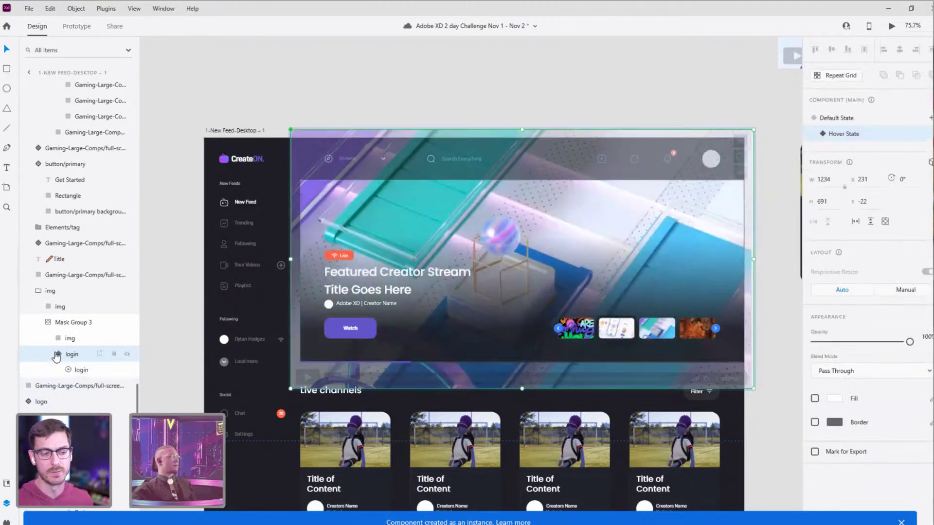
{"action": "left_click", "coordinate": [73, 370]}
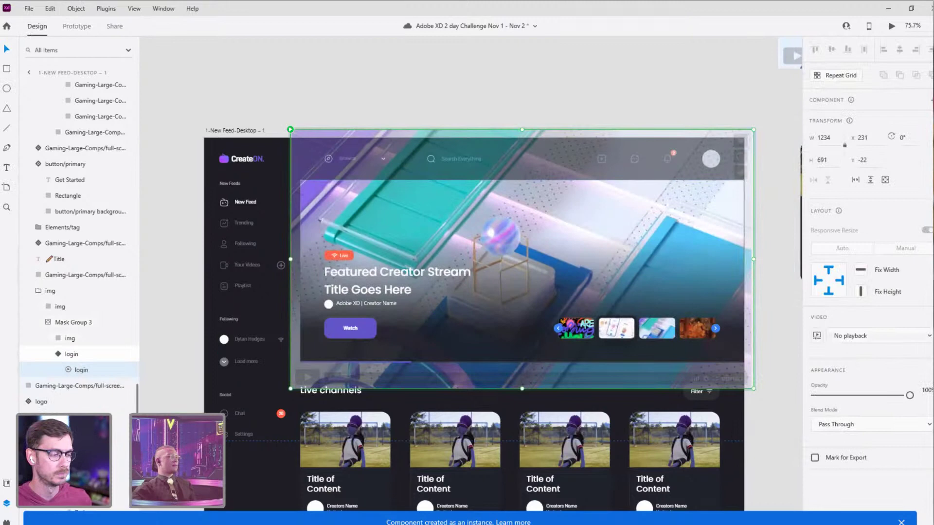
{"action": "left_click", "coordinate": [850, 338]}
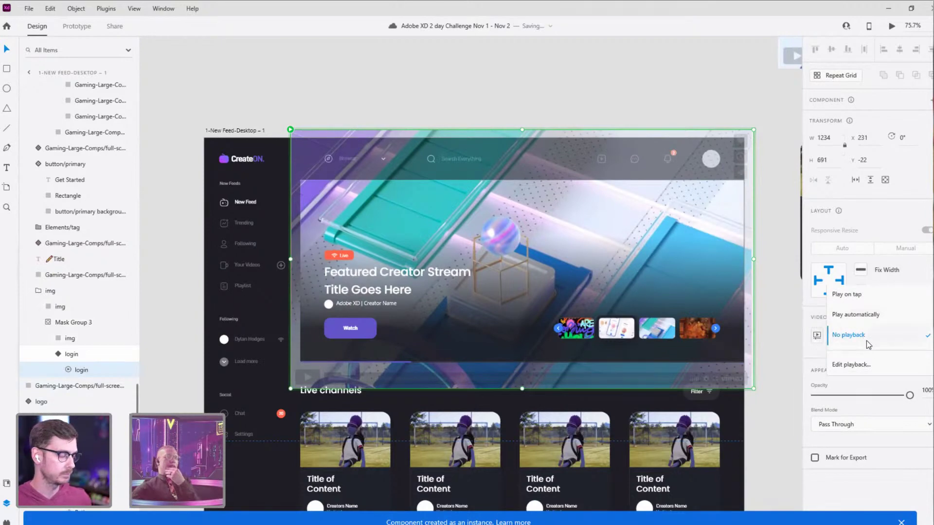
{"action": "left_click", "coordinate": [867, 335]}
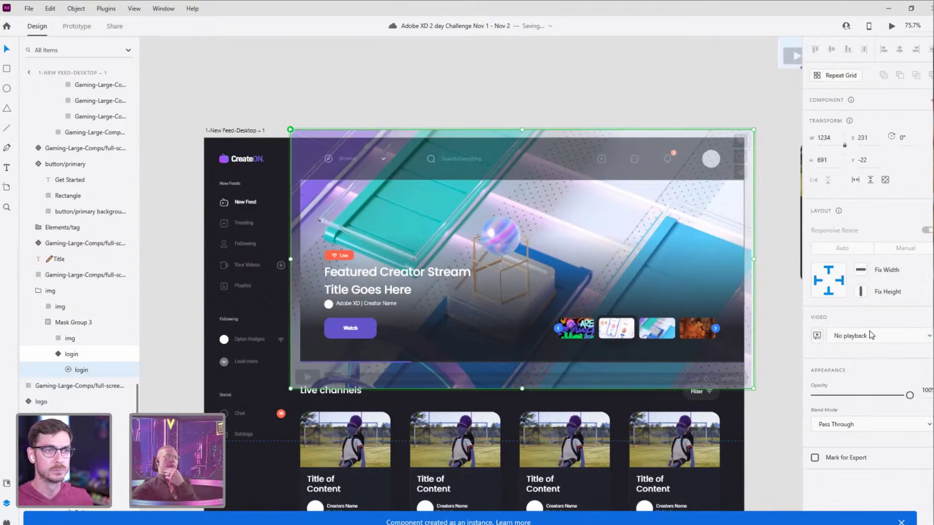
{"action": "left_click", "coordinate": [71, 355]}
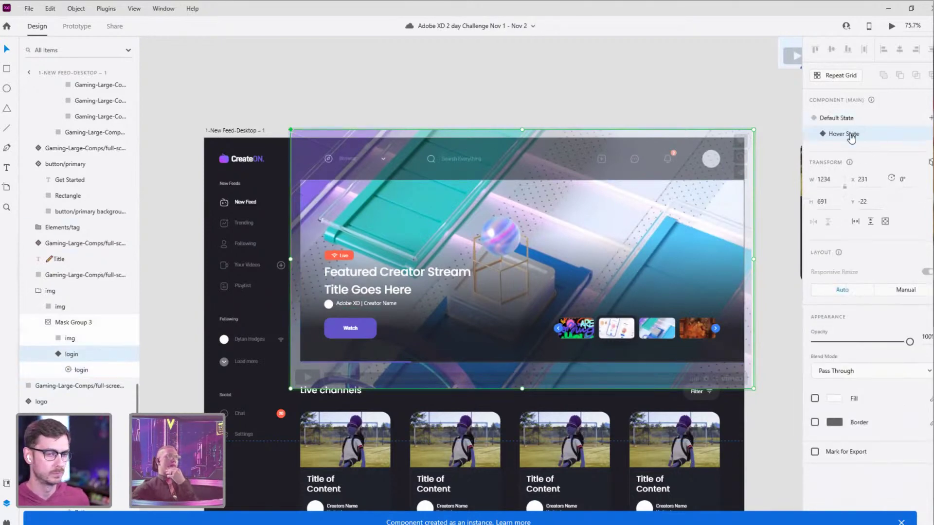
{"action": "left_click", "coordinate": [83, 369]}
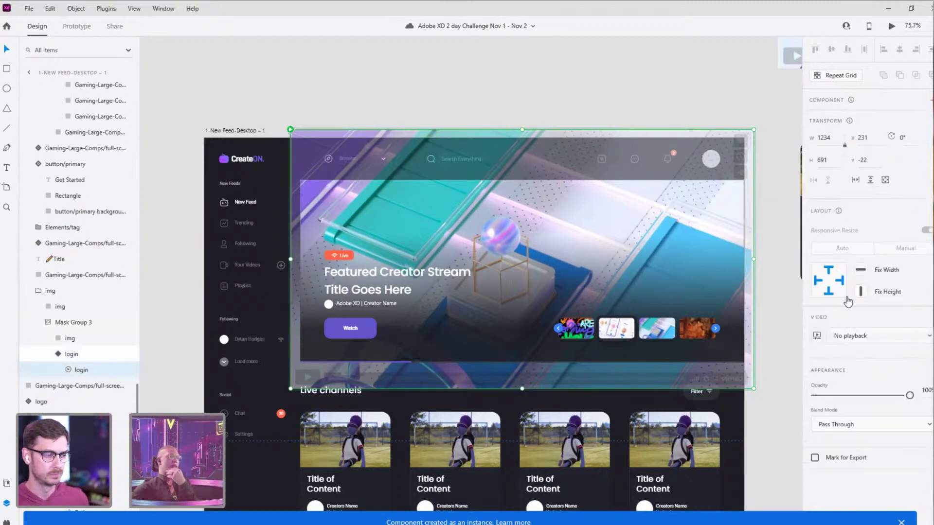
{"action": "left_click", "coordinate": [848, 336]}
{"action": "left_click", "coordinate": [857, 316]}
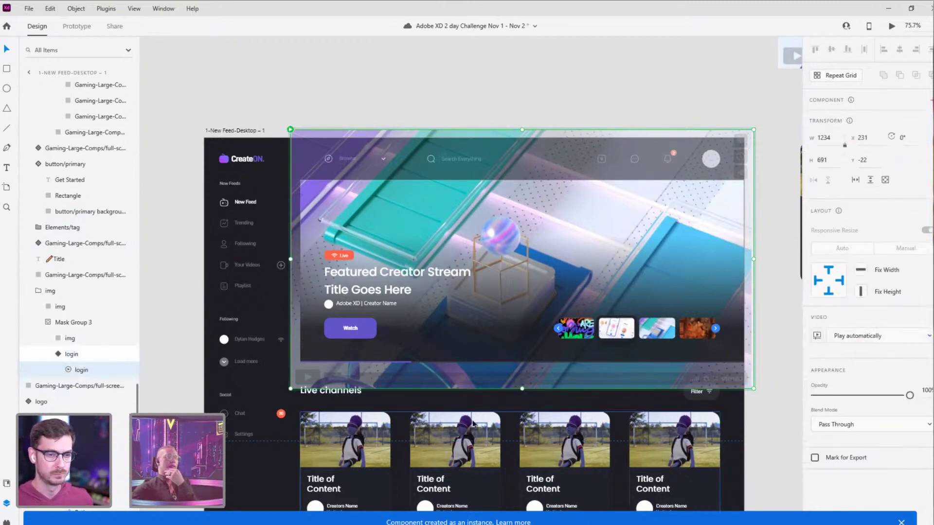
Step: Switch the login component to its Default State and set its nested login video to No playback
{"action": "left_click", "coordinate": [72, 354]}
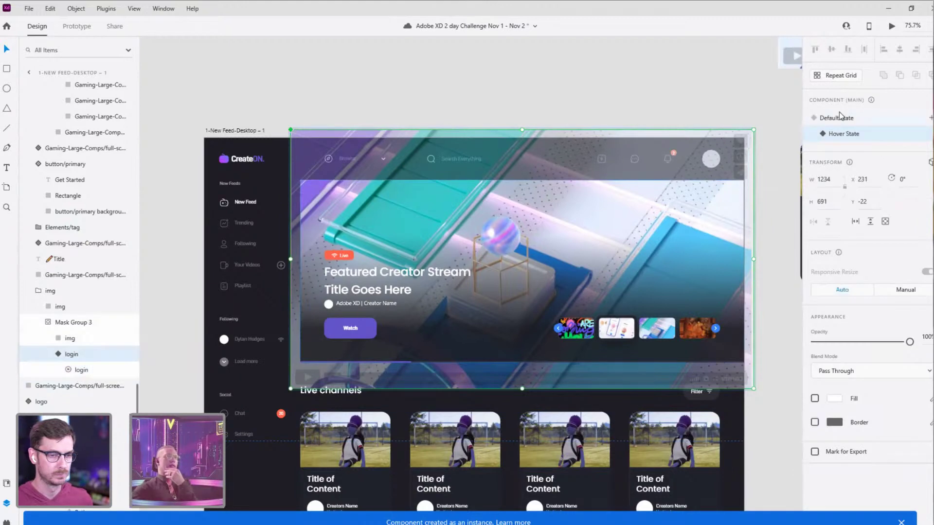
{"action": "left_click", "coordinate": [55, 354]}
{"action": "left_click", "coordinate": [81, 371]}
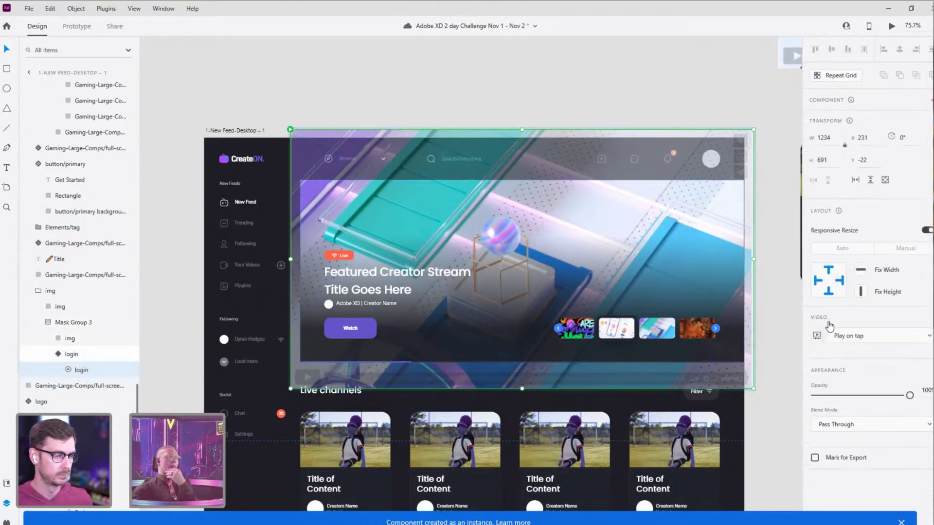
{"action": "left_click", "coordinate": [869, 346]}
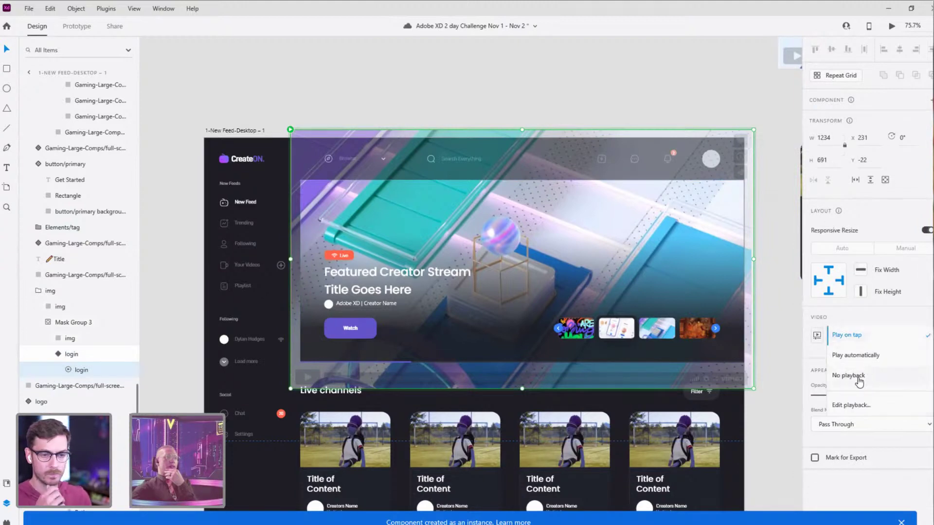
{"action": "left_click", "coordinate": [849, 375]}
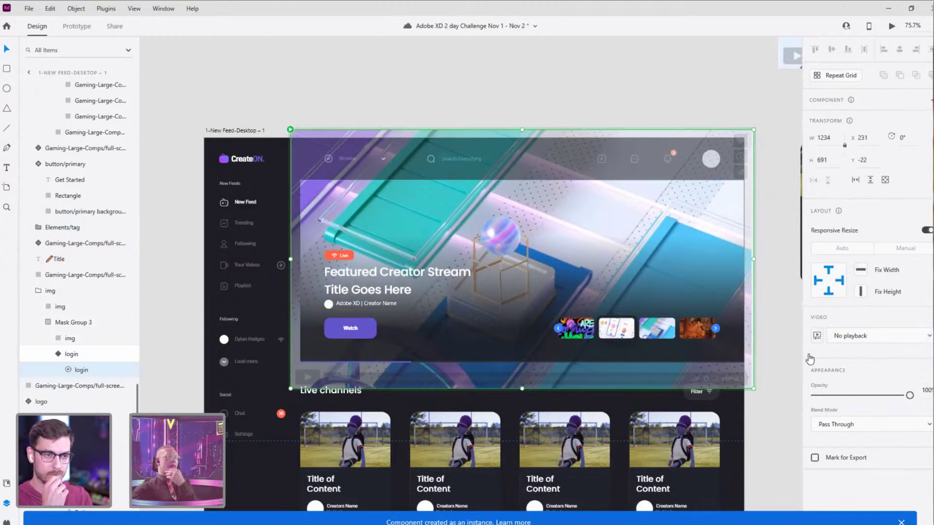
Step: Preview the 1-New Feed-Desktop – 1 artboard to check how the featured banner's video plays, and close the preview
{"action": "left_click", "coordinate": [367, 98]}
{"action": "left_click", "coordinate": [233, 129]}
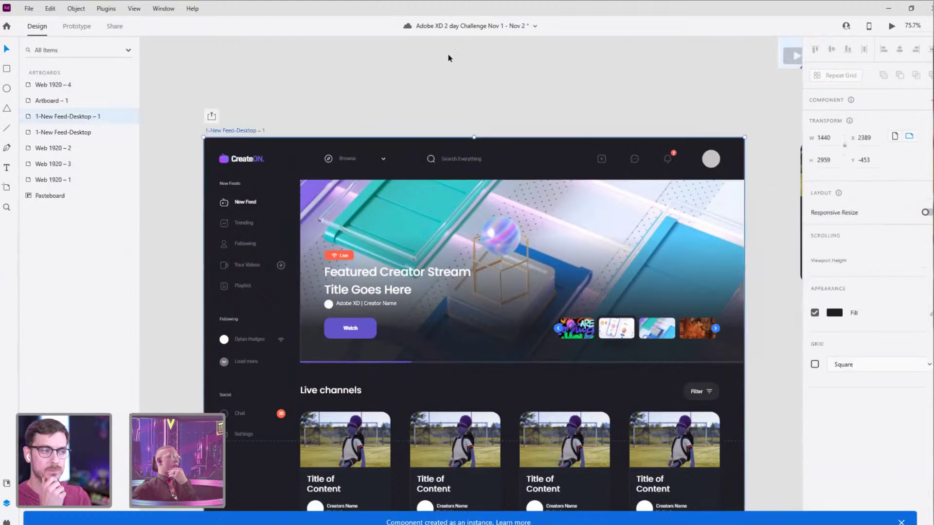
{"action": "left_click", "coordinate": [891, 26]}
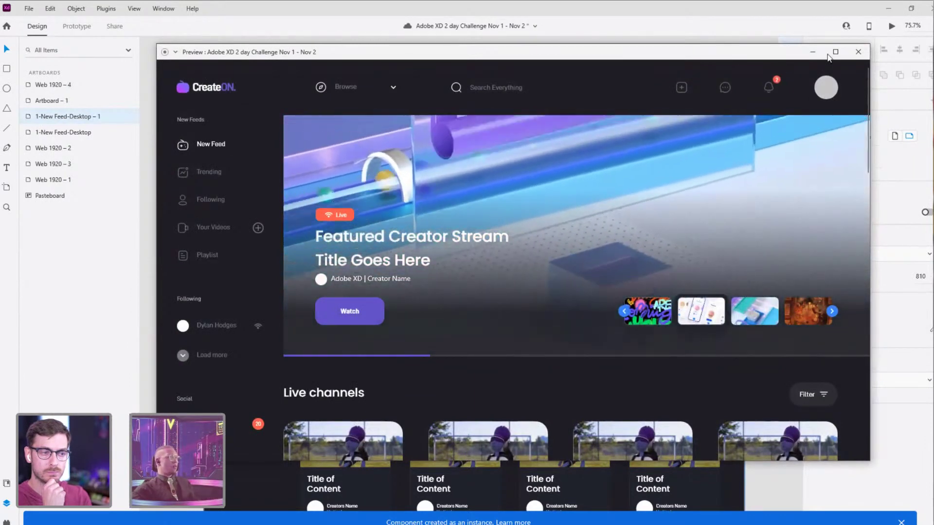
{"action": "left_click", "coordinate": [858, 52]}
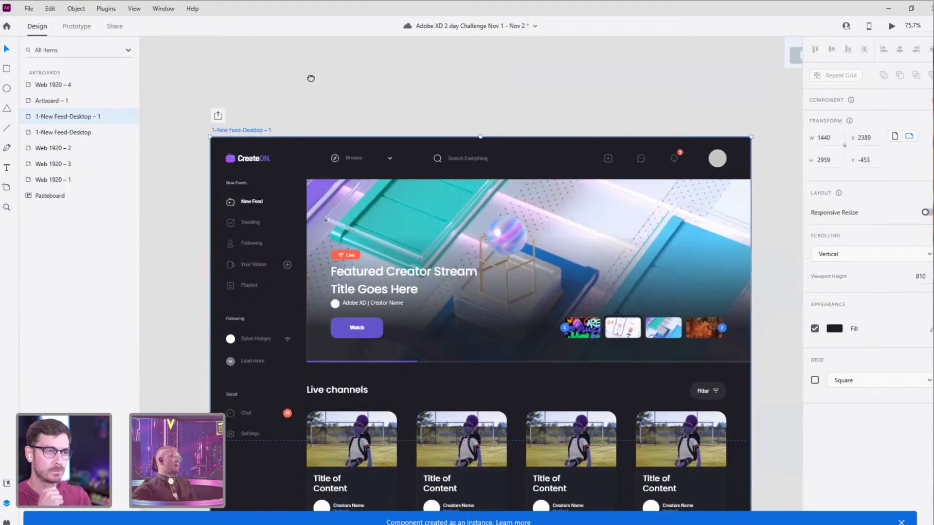
Step: Move the 1-New Feed-Desktop – 1 artboard to about X 2253, Y -508
{"action": "scroll", "coordinate": [311, 80], "scroll_direction": "down", "scroll_amount": 2}
{"action": "scroll", "coordinate": [310, 79], "scroll_direction": "left", "scroll_amount": 2}
{"action": "left_click_drag", "start_coordinate": [284, 88], "coordinate": [233, 66]}
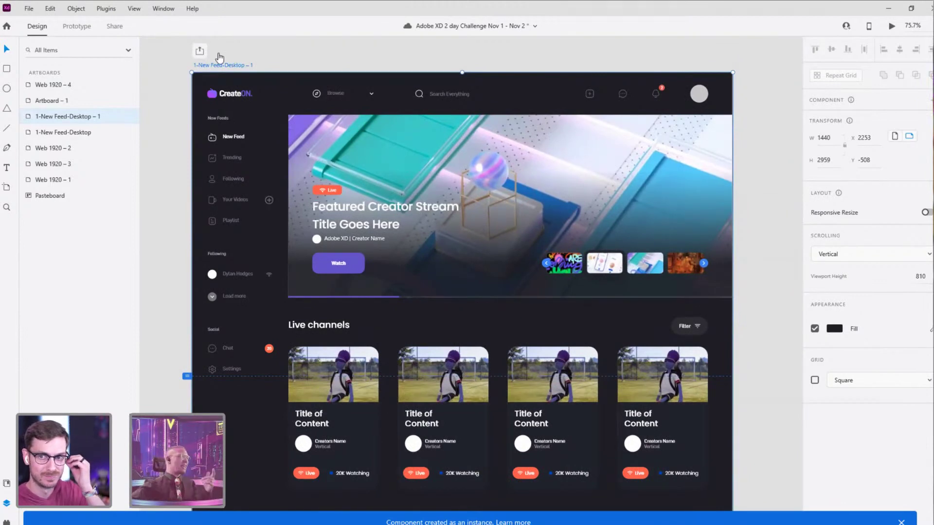
Step: Trim the end of the login video nested in the banner's Mask Group 3 to 00:06, and deselect it
{"action": "left_click", "coordinate": [317, 130]}
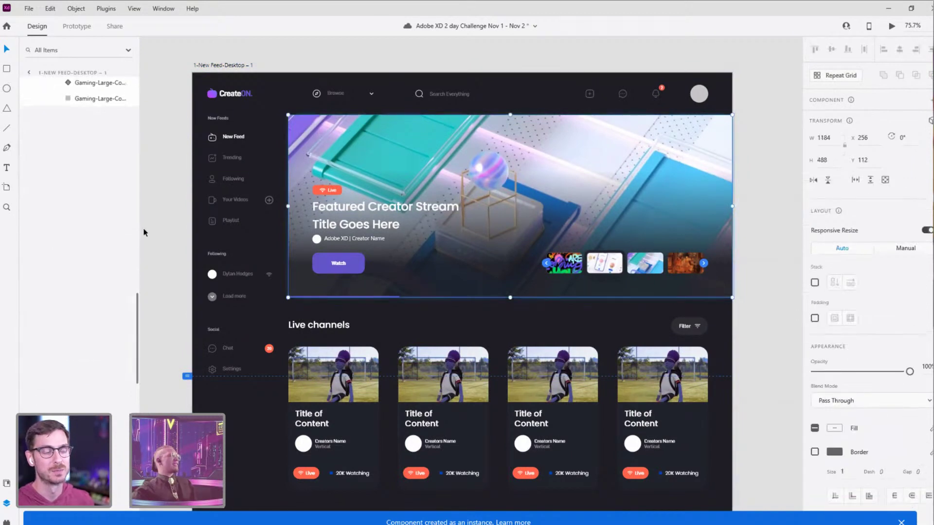
{"action": "left_click", "coordinate": [81, 387]}
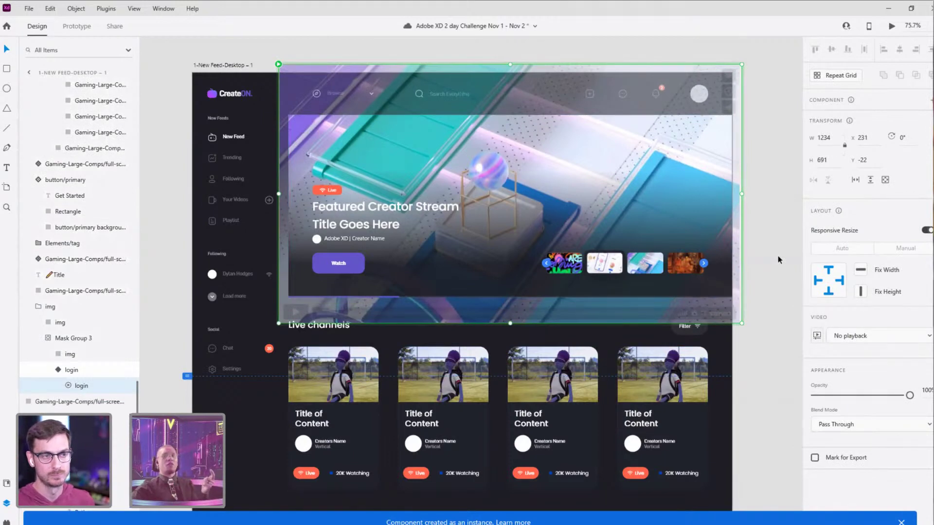
{"action": "left_click", "coordinate": [819, 338]}
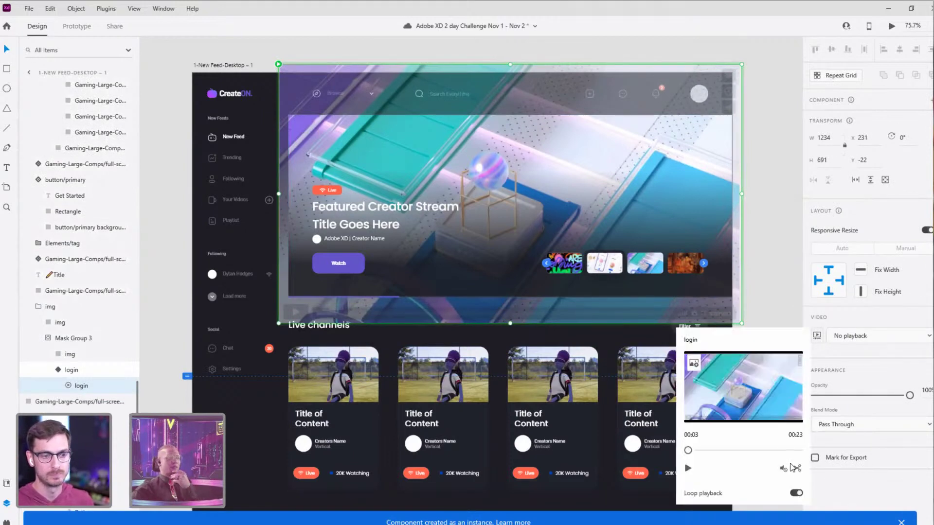
{"action": "left_click", "coordinate": [797, 470]}
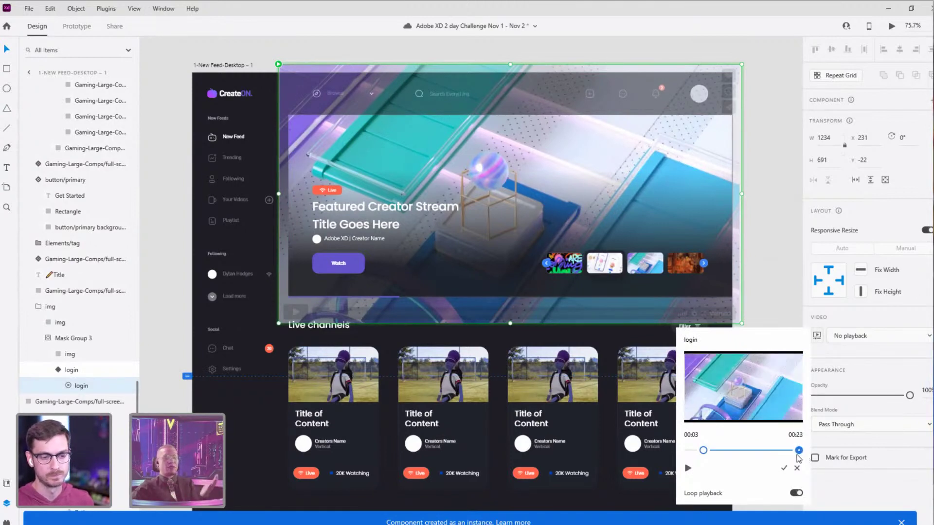
{"action": "left_click_drag", "start_coordinate": [798, 451], "coordinate": [716, 450]}
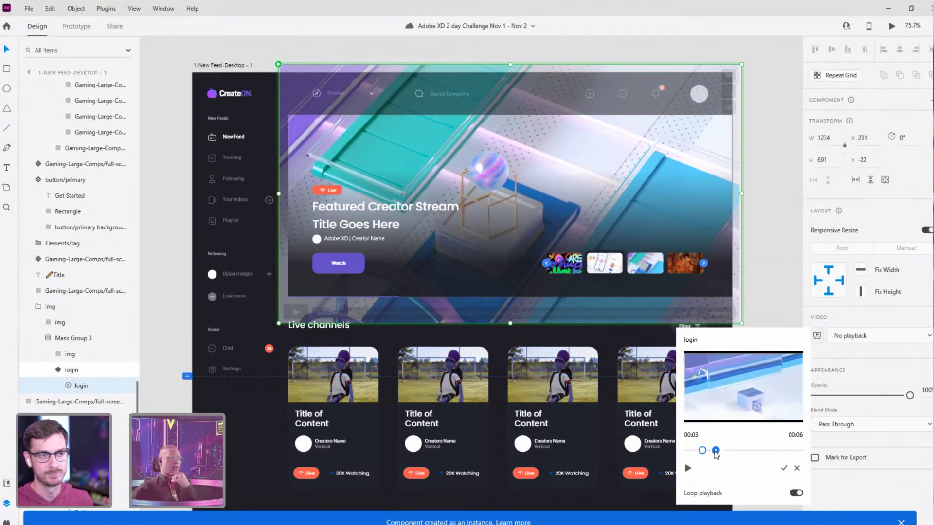
{"action": "left_click", "coordinate": [784, 468]}
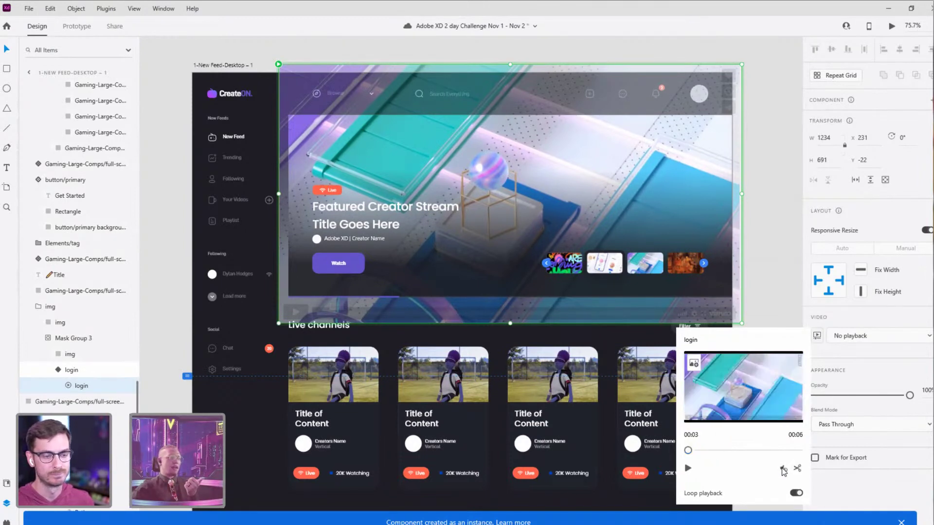
{"action": "left_click", "coordinate": [776, 299]}
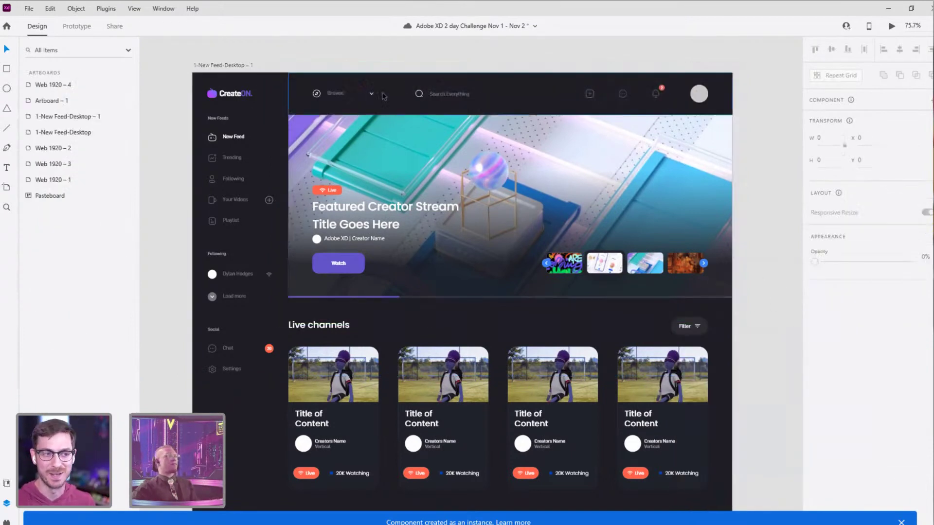
Step: Preview the 1-New Feed-Desktop – 1 artboard to check the trimmed banner video, and close the preview
{"action": "left_click", "coordinate": [209, 65]}
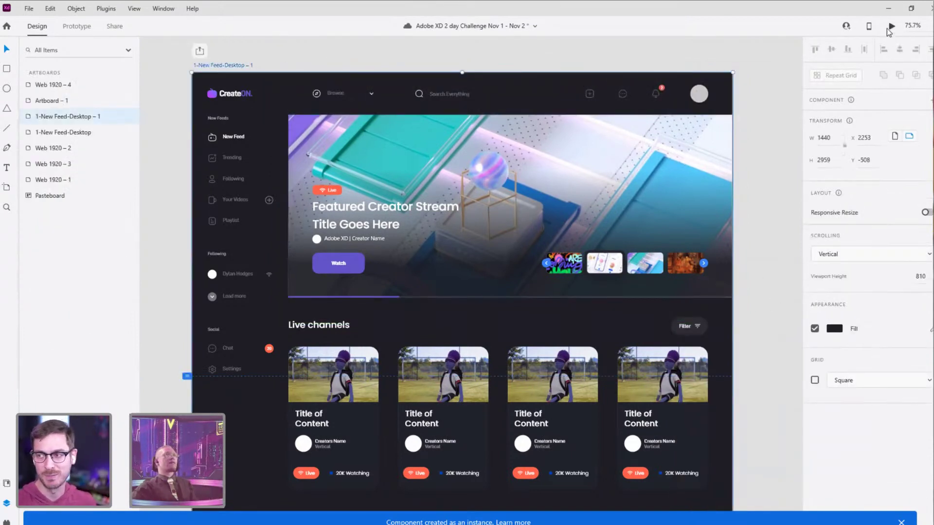
{"action": "left_click", "coordinate": [888, 28]}
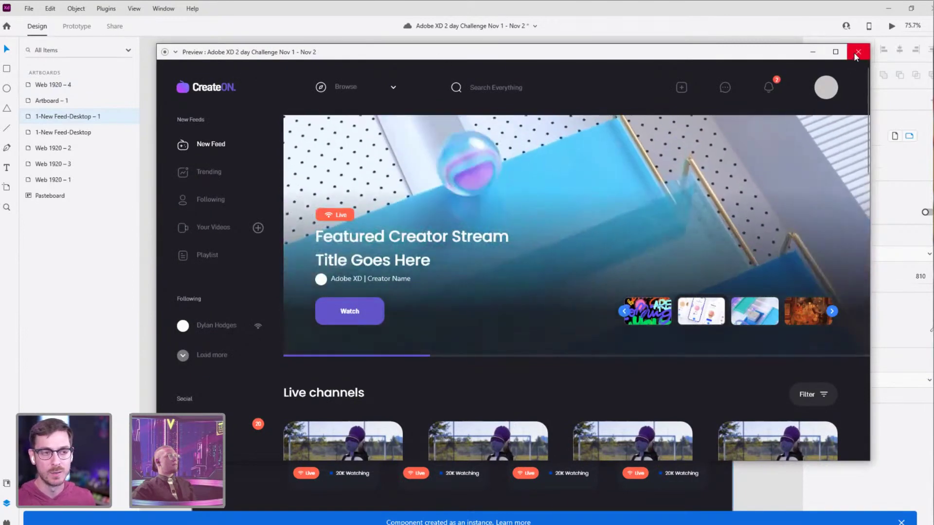
{"action": "left_click", "coordinate": [854, 54]}
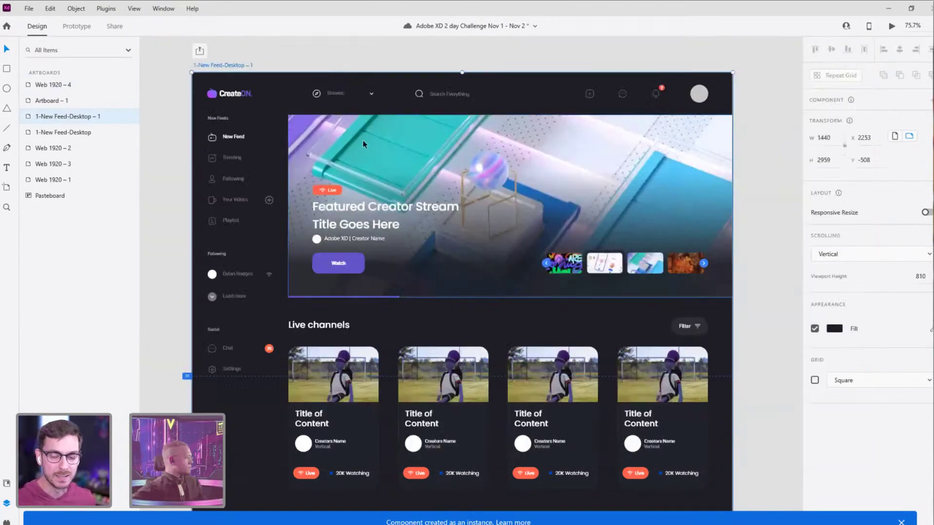
Step: Preview the whole feed page, examining the Live channels, Channels Suggestion and Popular channels sections and the Recommended Video cards' hover playback
{"action": "scroll", "coordinate": [632, 243], "scroll_direction": "down", "scroll_amount": 2}
{"action": "left_click_drag", "start_coordinate": [773, 294], "coordinate": [757, 229]}
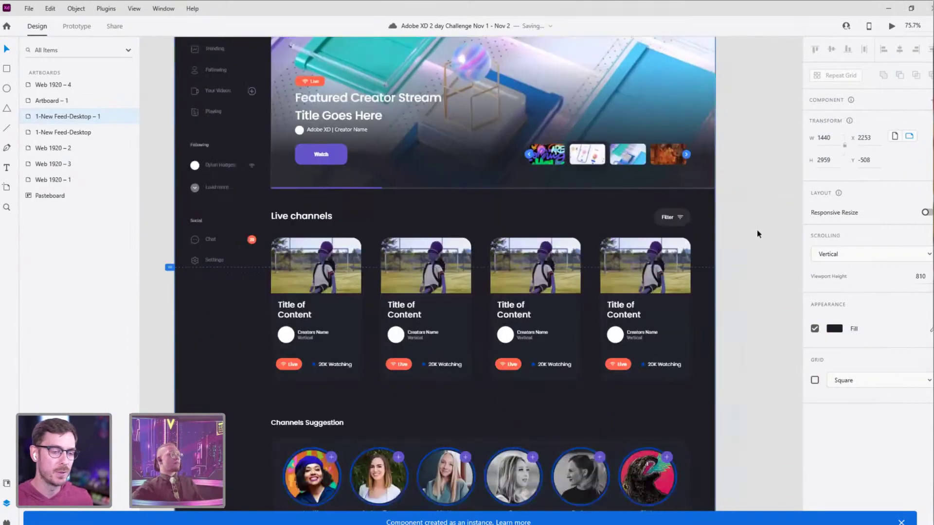
{"action": "scroll", "coordinate": [757, 223], "scroll_direction": "down", "scroll_amount": 5}
{"action": "left_click_drag", "start_coordinate": [729, 382], "coordinate": [589, 382]}
{"action": "left_click_drag", "start_coordinate": [591, 178], "coordinate": [616, 209]}
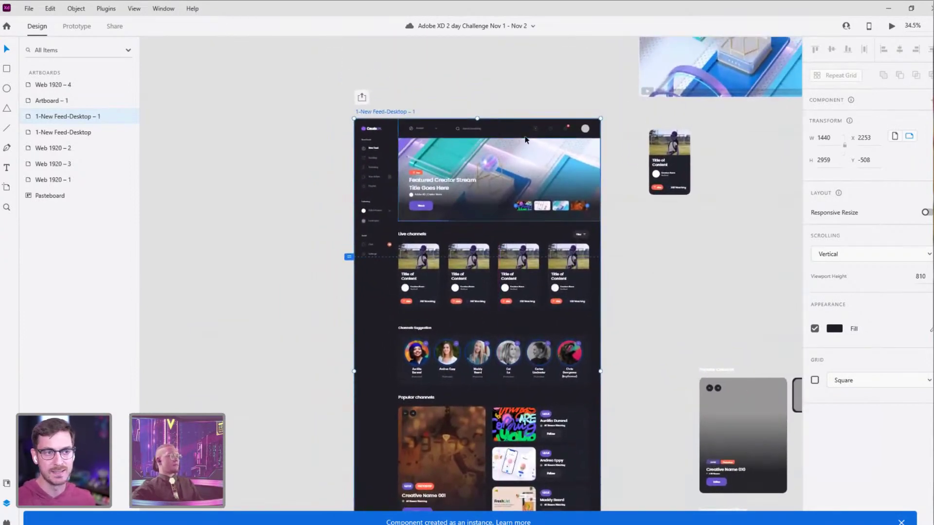
{"action": "scroll", "coordinate": [649, 228], "scroll_direction": "down", "scroll_amount": 1}
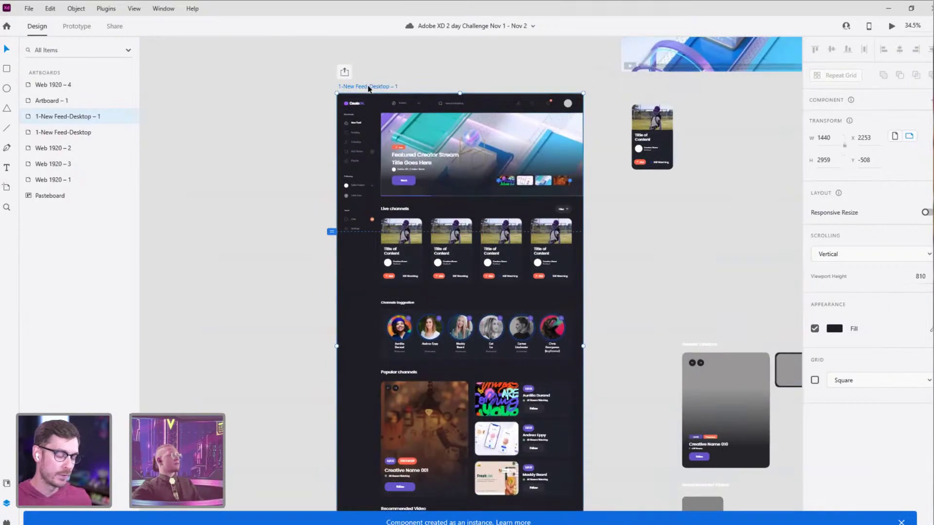
{"action": "key", "text": "ctrl+Return"}
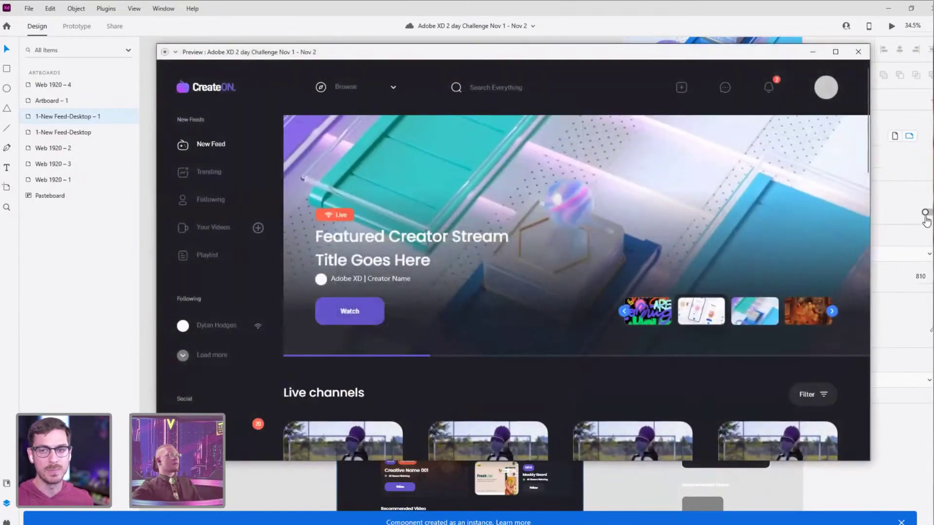
{"action": "scroll", "coordinate": [836, 428], "scroll_direction": "down", "scroll_amount": 10}
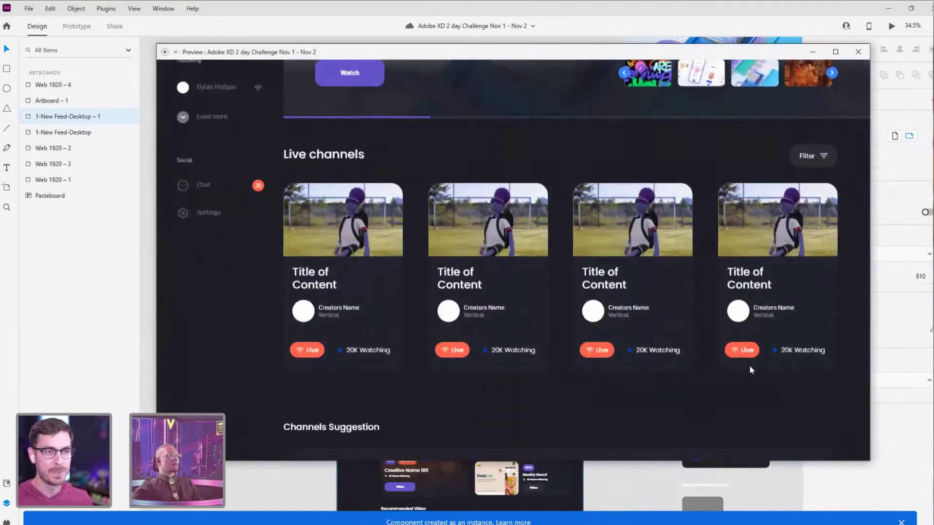
{"action": "scroll", "coordinate": [507, 301], "scroll_direction": "down", "scroll_amount": 1}
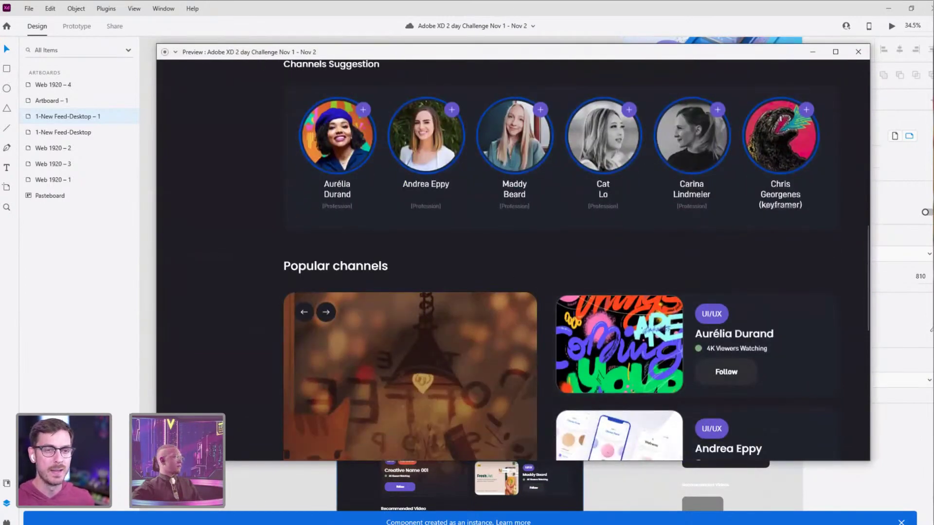
{"action": "scroll", "coordinate": [270, 168], "scroll_direction": "down", "scroll_amount": 8}
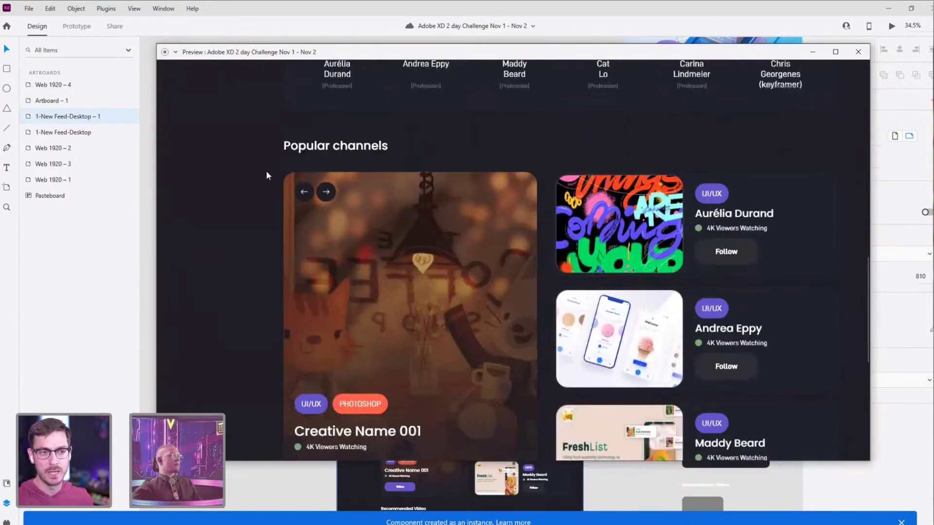
{"action": "scroll", "coordinate": [263, 175], "scroll_direction": "down", "scroll_amount": 3}
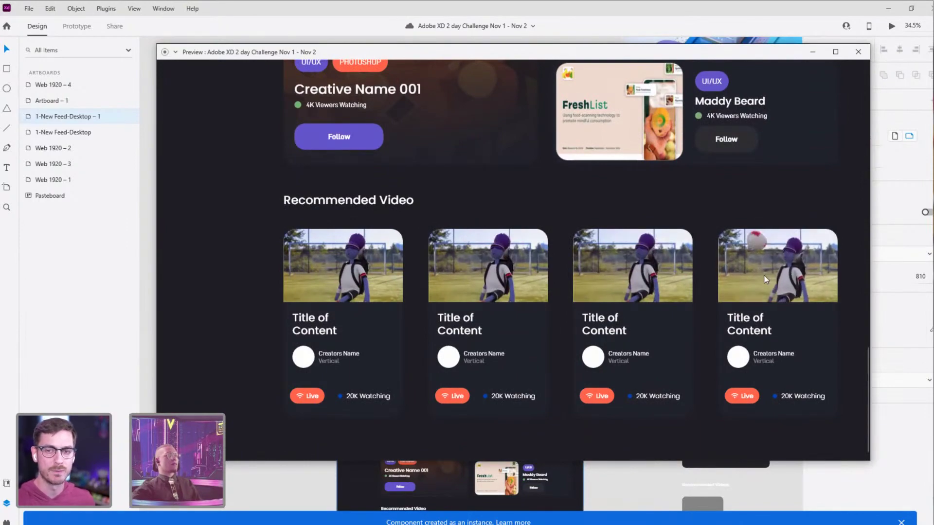
{"action": "scroll", "coordinate": [804, 369], "scroll_direction": "up", "scroll_amount": 10}
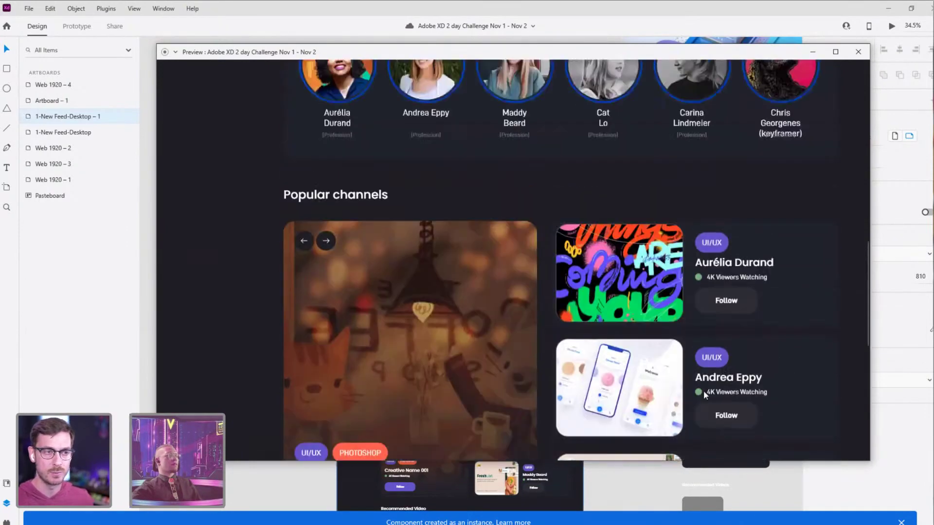
Step: Fill the picked highlight shape behind the banner's phone-mockup thumbnail with the saved purple swatch, and save the document
{"action": "scroll", "coordinate": [218, 285], "scroll_direction": "up", "scroll_amount": 4}
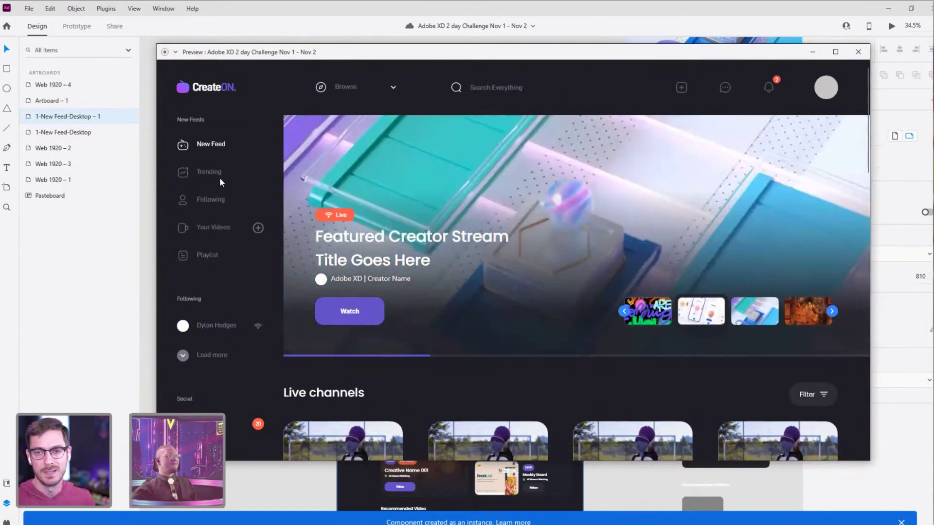
{"action": "key", "text": "Escape"}
{"action": "scroll", "coordinate": [540, 247], "scroll_direction": "up", "scroll_amount": 10}
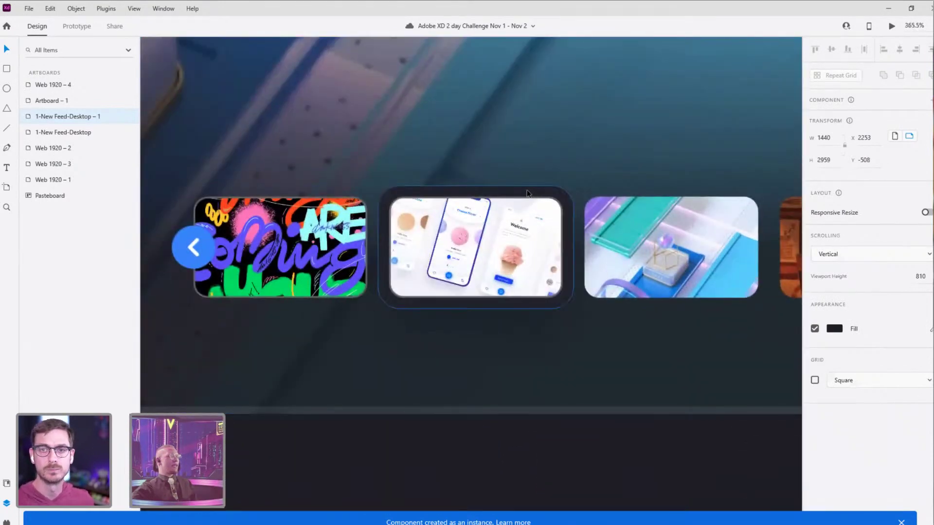
{"action": "left_click", "coordinate": [531, 195], "text": "ctrl"}
{"action": "left_click", "coordinate": [832, 424]}
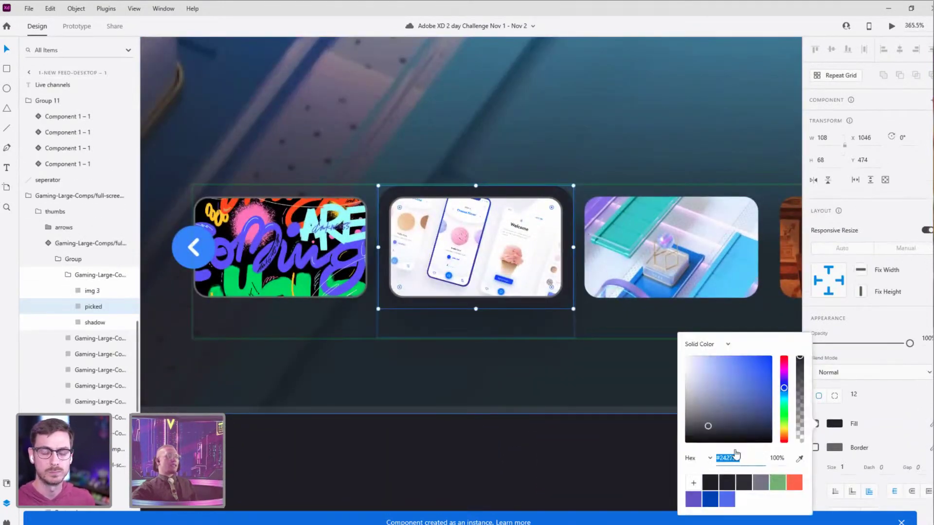
{"action": "left_click", "coordinate": [693, 498]}
{"action": "left_click", "coordinate": [509, 386]}
{"action": "scroll", "coordinate": [507, 346], "scroll_direction": "down", "scroll_amount": 10}
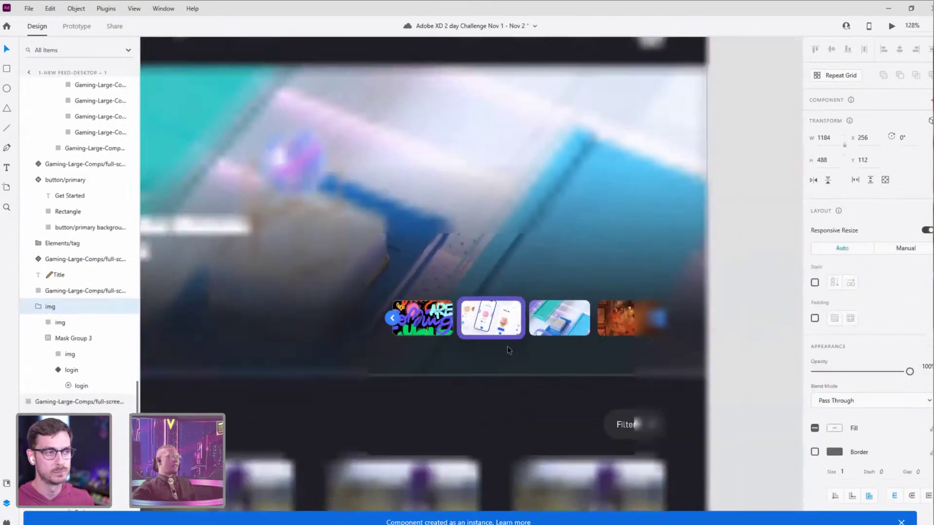
{"action": "left_click", "coordinate": [649, 319]}
{"action": "left_click_drag", "start_coordinate": [649, 319], "coordinate": [660, 247]}
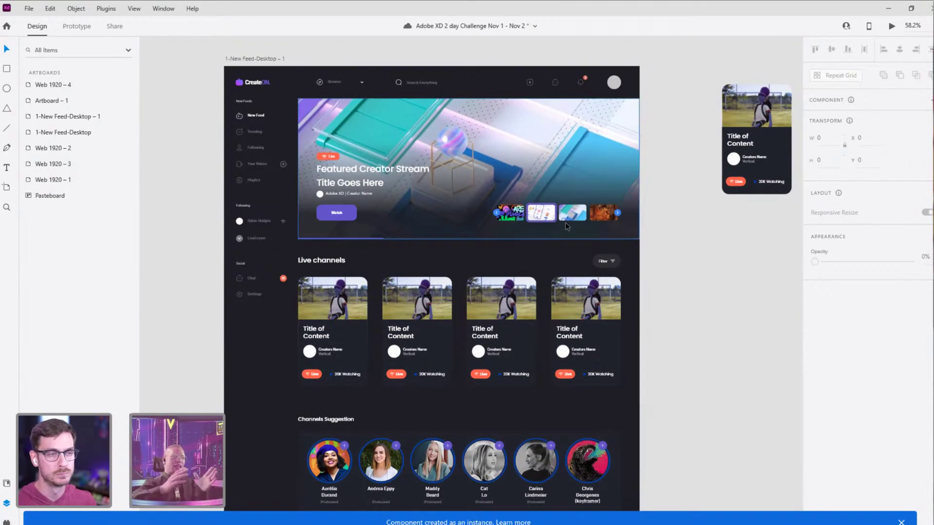
{"action": "key", "text": "ctrl+s"}
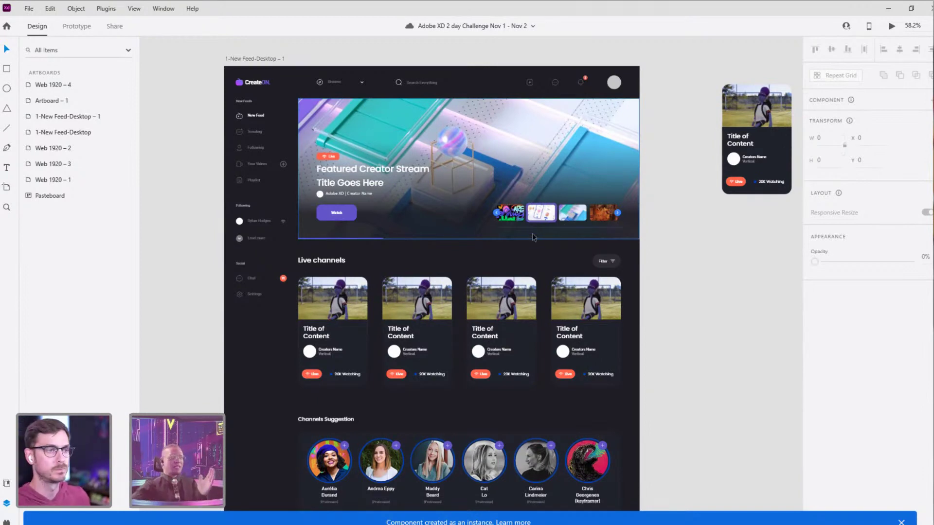
Step: Move the Artboard – 1 login screen beside the 1-New Feed-Desktop – 1 artboard, at X 576, Y -445
{"action": "scroll", "coordinate": [693, 278], "scroll_direction": "down", "scroll_amount": 5}
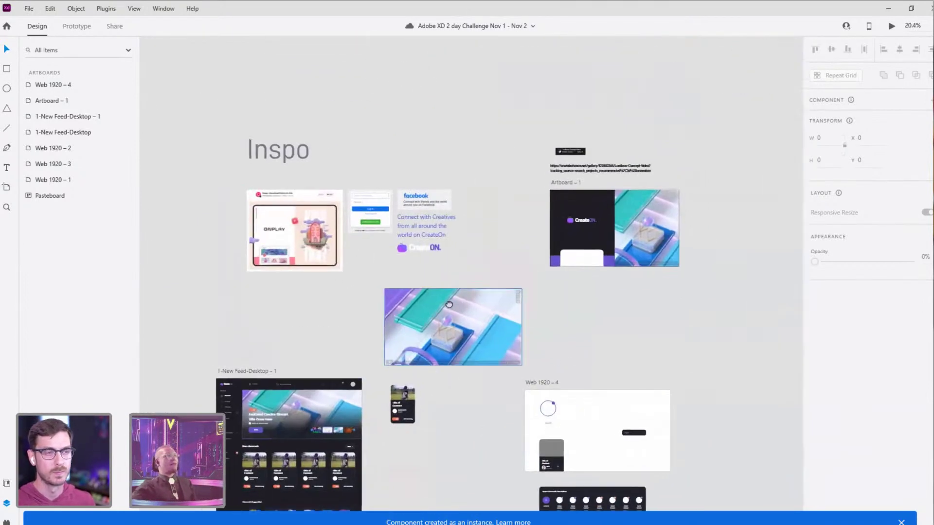
{"action": "left_click_drag", "start_coordinate": [571, 182], "coordinate": [263, 384]}
{"action": "left_click_drag", "start_coordinate": [328, 271], "coordinate": [393, 168]}
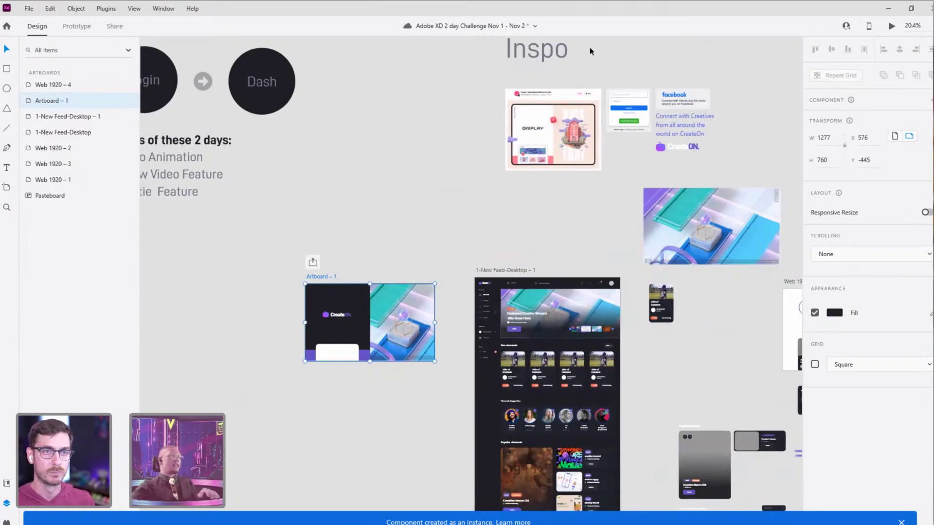
Step: Preview the Artboard – 1 login screen to check its video playback, and close the preview
{"action": "left_click", "coordinate": [889, 27]}
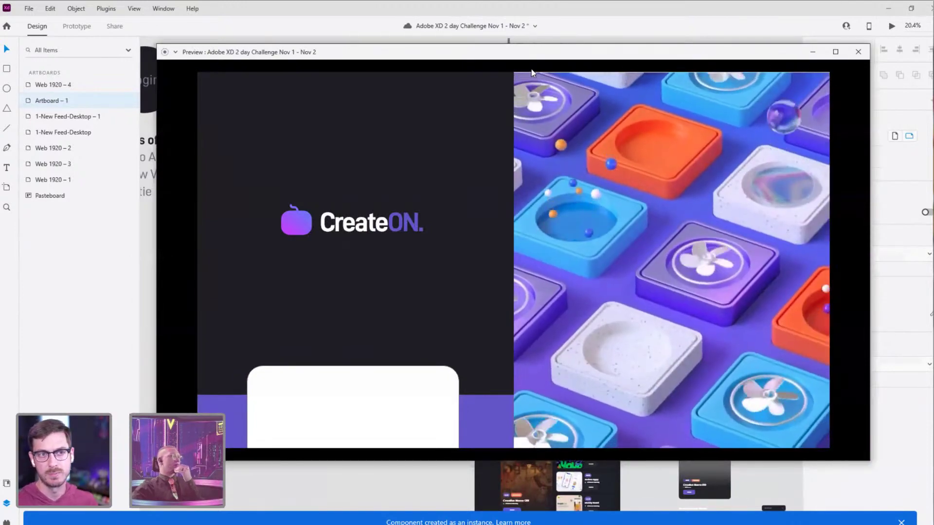
{"action": "left_click_drag", "start_coordinate": [534, 54], "coordinate": [536, 66]}
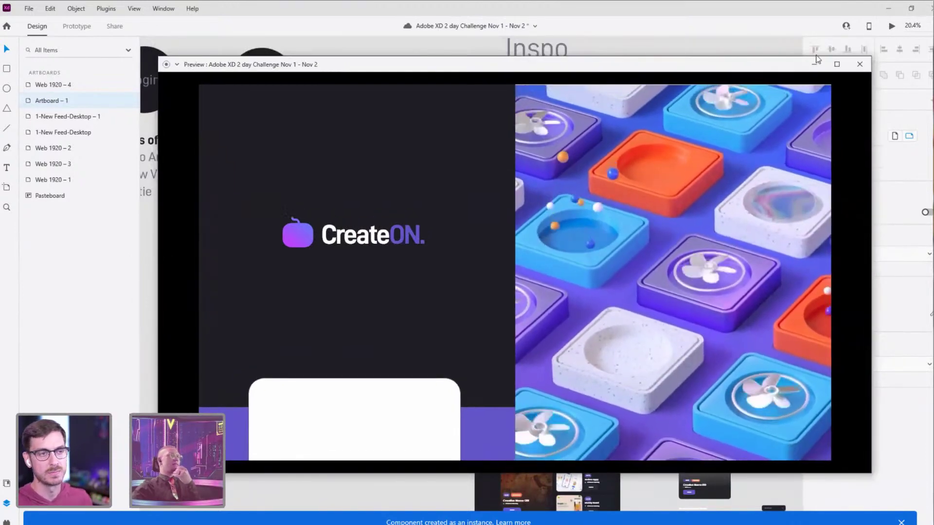
{"action": "left_click", "coordinate": [860, 65]}
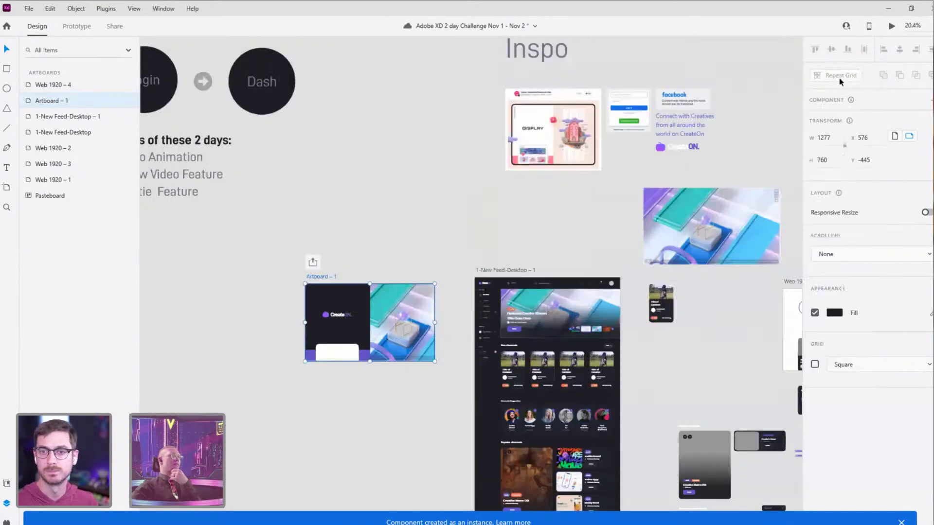
Step: Draw a rectangle about 189 by 64 below the CreateON logo on Artboard – 1, and fill it with the Watch button's purple
{"action": "scroll", "coordinate": [313, 315], "scroll_direction": "up", "scroll_amount": 10}
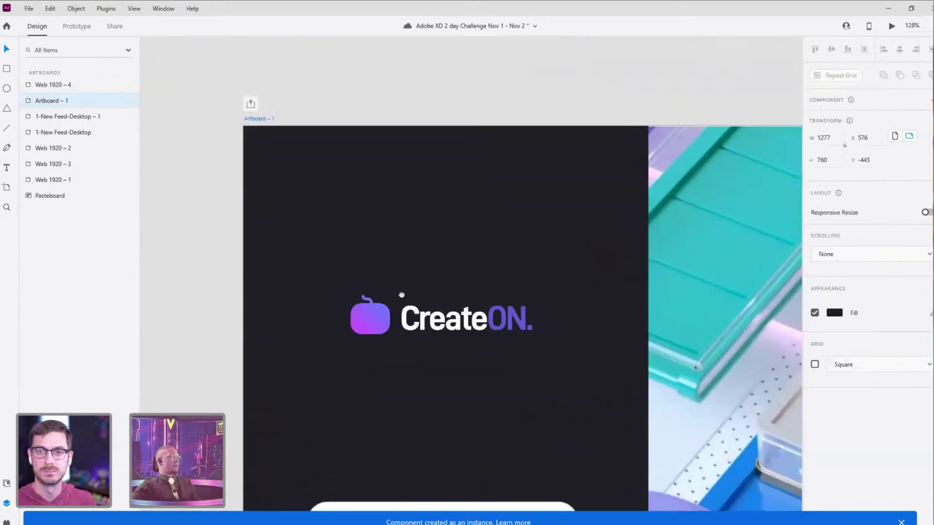
{"action": "left_click_drag", "start_coordinate": [382, 354], "coordinate": [503, 395]}
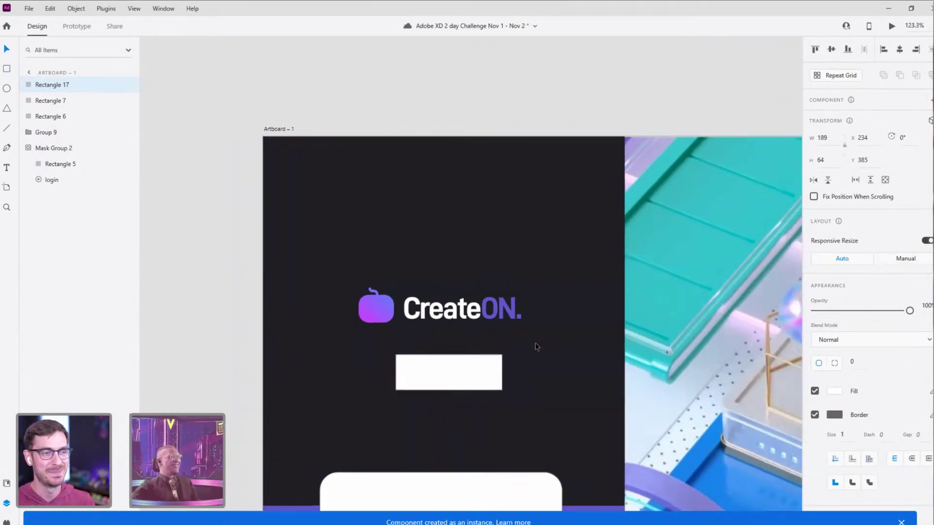
{"action": "scroll", "coordinate": [513, 298], "scroll_direction": "down", "scroll_amount": 5}
{"action": "left_click", "coordinate": [751, 325], "text": "ctrl"}
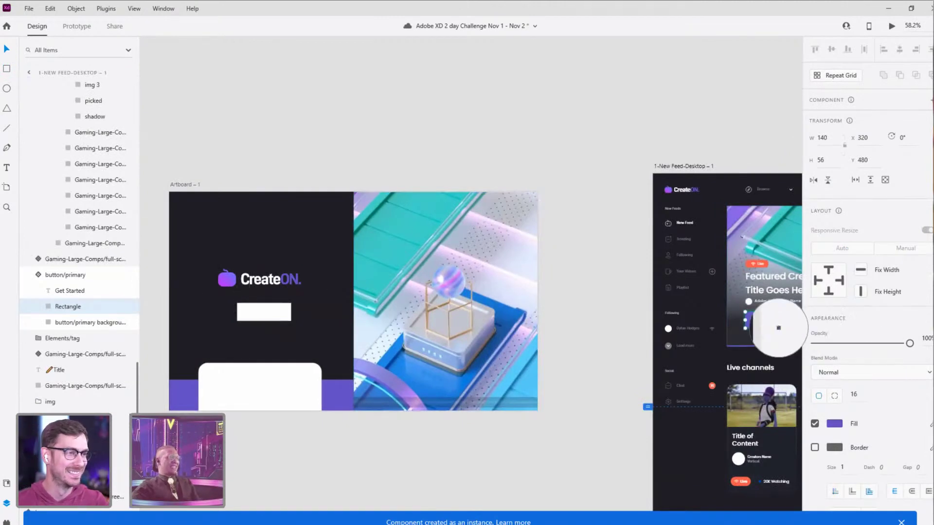
{"action": "left_click", "coordinate": [503, 118]}
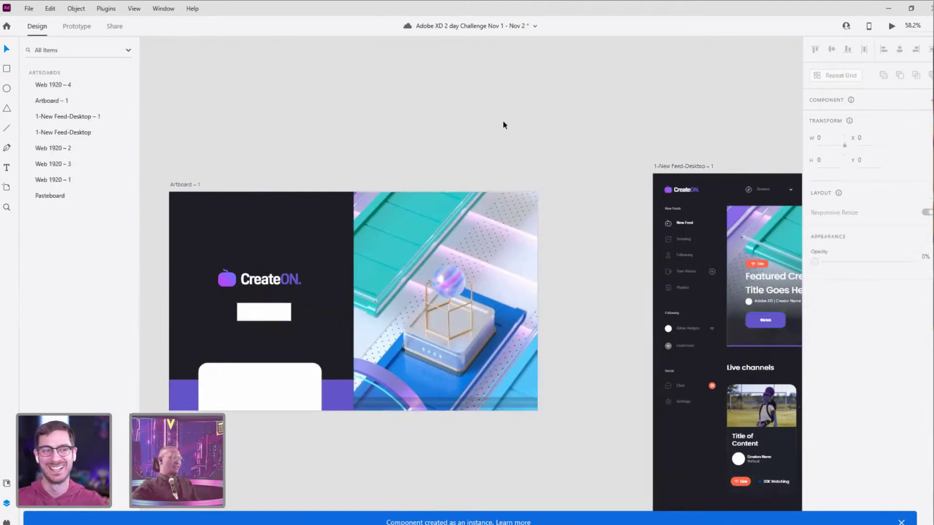
{"action": "key", "text": "ctrl+z"}
{"action": "left_click", "coordinate": [573, 159]}
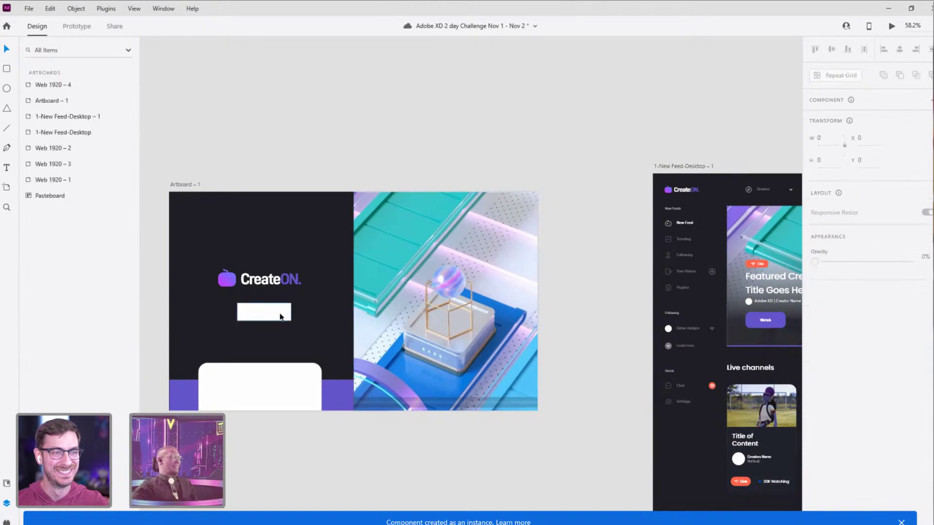
{"action": "key", "text": "ctrl+z"}
{"action": "key", "text": "i"}
{"action": "left_click", "coordinate": [752, 323]}
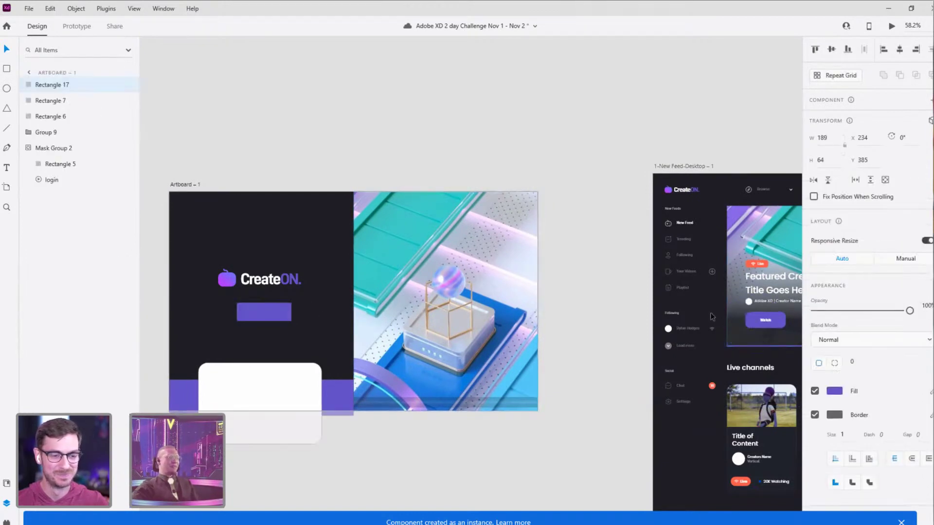
{"action": "left_click", "coordinate": [421, 171]}
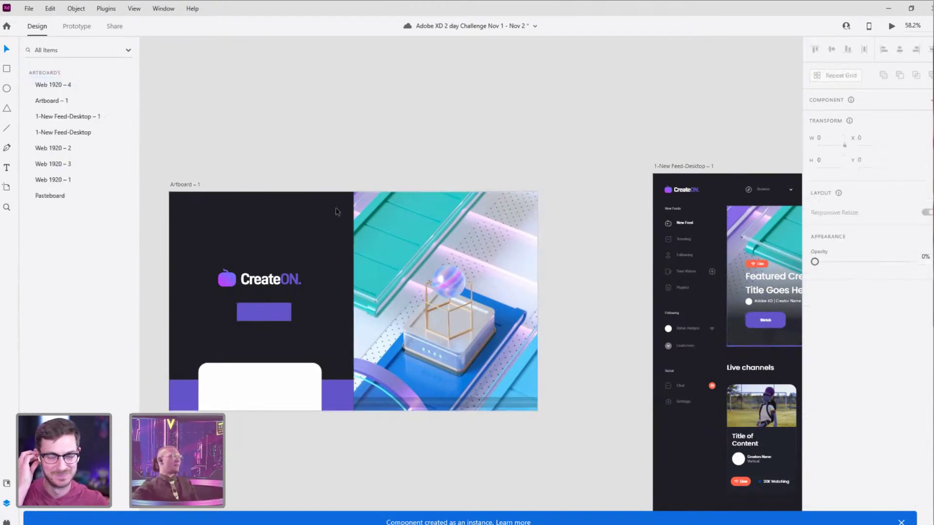
Step: Try to reposition the white rounded panel on Artboard – 1, and undo the moves
{"action": "left_click_drag", "start_coordinate": [337, 210], "coordinate": [413, 179]}
{"action": "left_click_drag", "start_coordinate": [270, 156], "coordinate": [295, 138]}
{"action": "left_click", "coordinate": [348, 109]}
{"action": "left_click", "coordinate": [370, 229]}
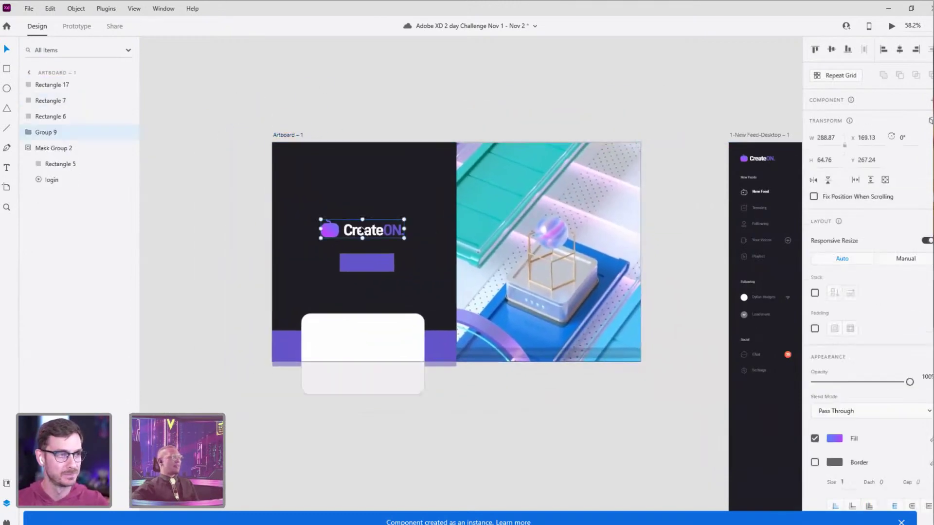
{"action": "left_click_drag", "start_coordinate": [370, 230], "coordinate": [378, 224]}
{"action": "left_click_drag", "start_coordinate": [379, 342], "coordinate": [428, 229]}
{"action": "key", "text": "ctrl+z"}
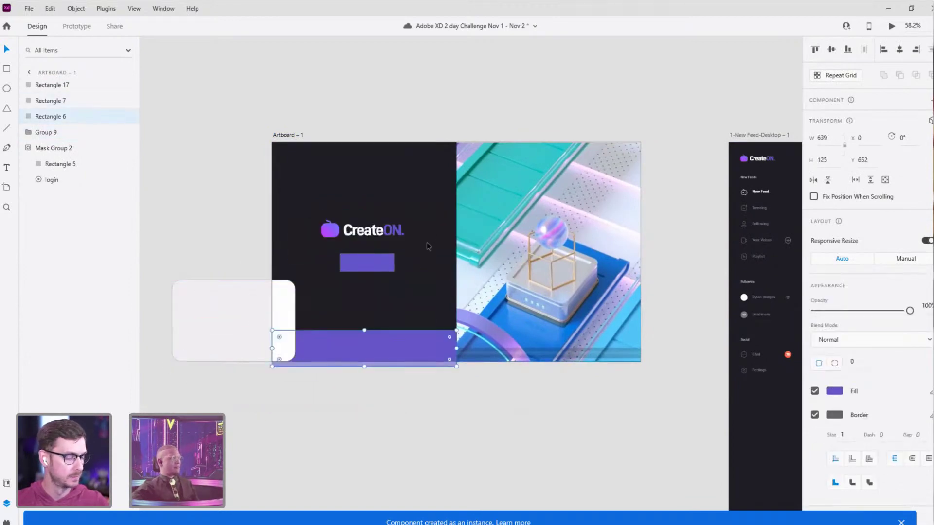
{"action": "left_click_drag", "start_coordinate": [287, 298], "coordinate": [448, 294]}
{"action": "key", "text": "ctrl+z"}
{"action": "key", "text": "ctrl+z"}
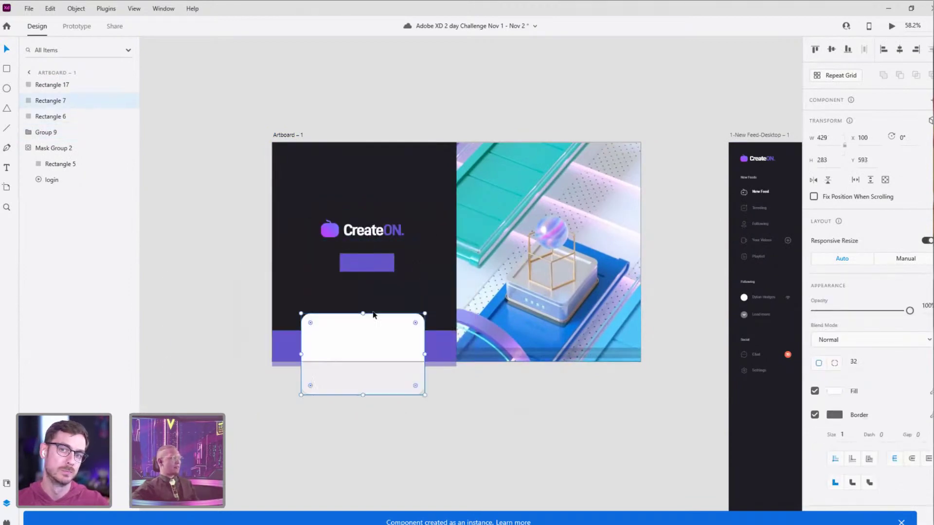
Step: Examine the masked login video on Artboard – 1 and the neighbouring feed artboard's banner
{"action": "left_click", "coordinate": [606, 227]}
{"action": "left_click_drag", "start_coordinate": [605, 227], "coordinate": [556, 252]}
{"action": "scroll", "coordinate": [556, 258], "scroll_direction": "down", "scroll_amount": 2}
{"action": "scroll", "coordinate": [557, 257], "scroll_direction": "down", "scroll_amount": 1}
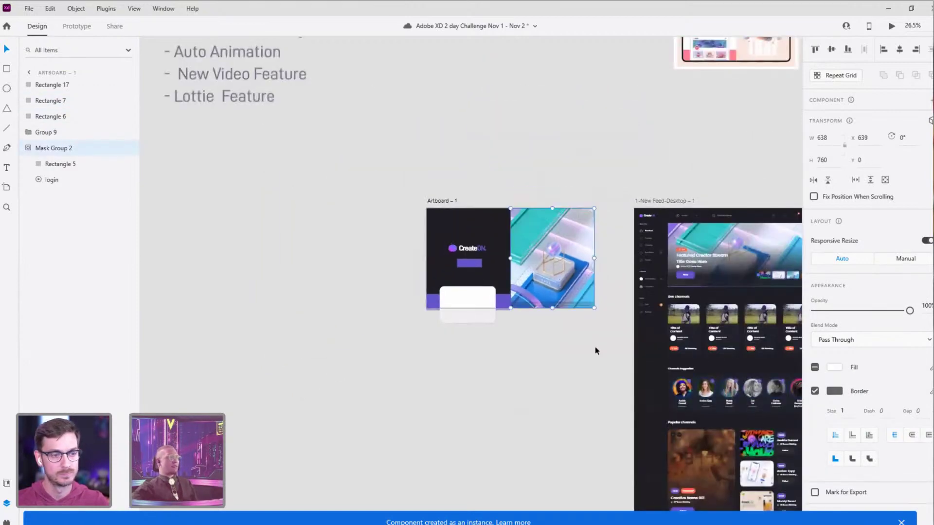
{"action": "scroll", "coordinate": [598, 348], "scroll_direction": "right", "scroll_amount": 3}
{"action": "scroll", "coordinate": [590, 229], "scroll_direction": "up", "scroll_amount": 5}
{"action": "scroll", "coordinate": [583, 183], "scroll_direction": "down", "scroll_amount": 1}
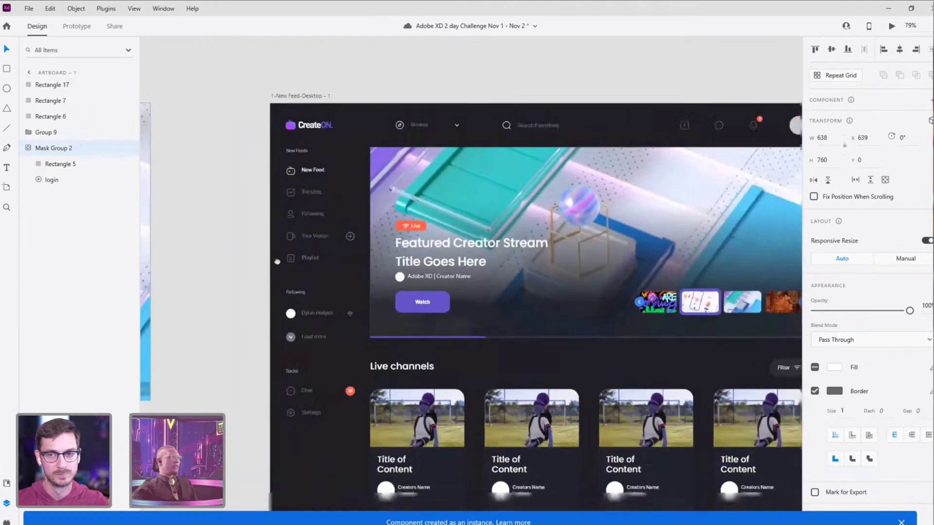
{"action": "scroll", "coordinate": [375, 248], "scroll_direction": "down", "scroll_amount": 2}
{"action": "scroll", "coordinate": [374, 248], "scroll_direction": "left", "scroll_amount": 3}
{"action": "double_click", "coordinate": [383, 218]}
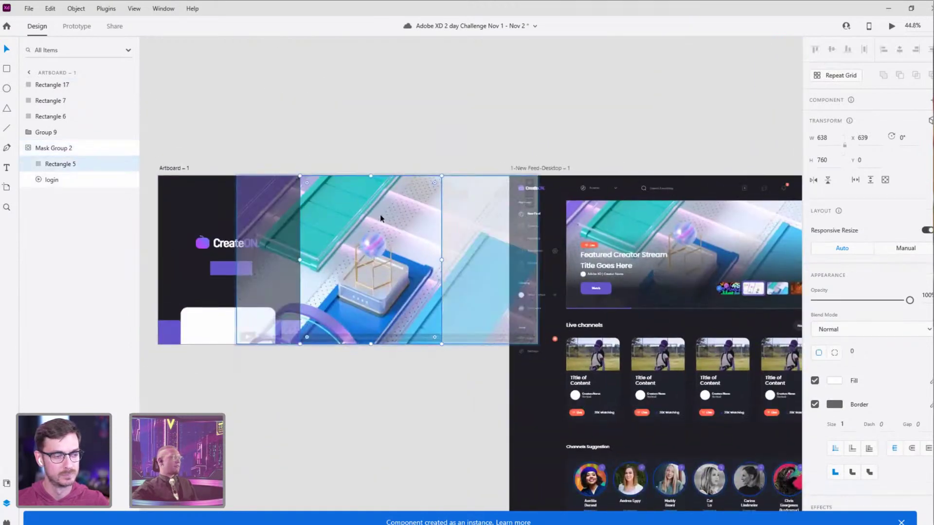
{"action": "left_click", "coordinate": [363, 142]}
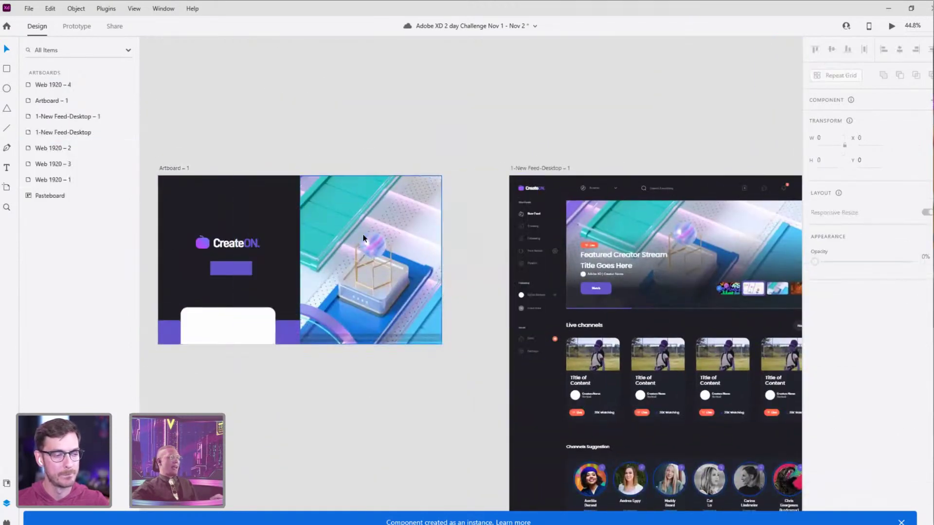
Step: Round the corners of the purple rectangle below the logo into a pill shape
{"action": "scroll", "coordinate": [221, 278], "scroll_direction": "up", "scroll_amount": 2}
{"action": "left_click", "coordinate": [231, 273]}
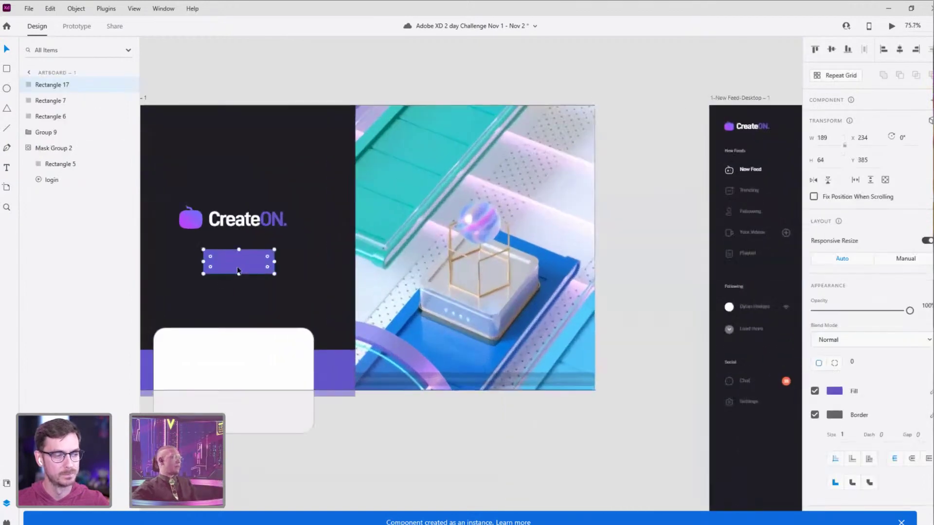
{"action": "left_click_drag", "start_coordinate": [266, 256], "coordinate": [264, 258]}
Step: Add the text LOGIN to the purple button, enlarge it to size 24, and centre it on the shape
{"action": "key", "text": "t"}
{"action": "left_click", "coordinate": [224, 261]}
{"action": "scroll", "coordinate": [224, 262], "scroll_direction": "up", "scroll_amount": 2}
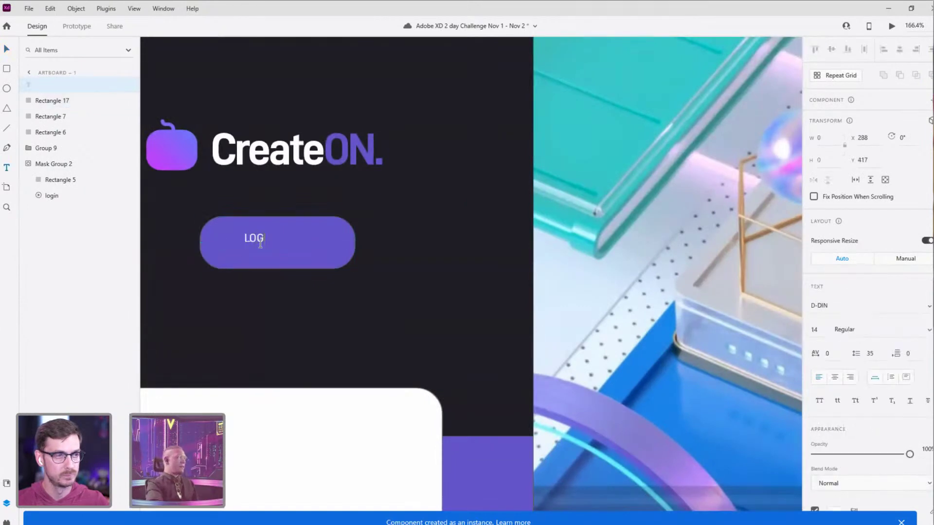
{"action": "key", "text": "Escape"}
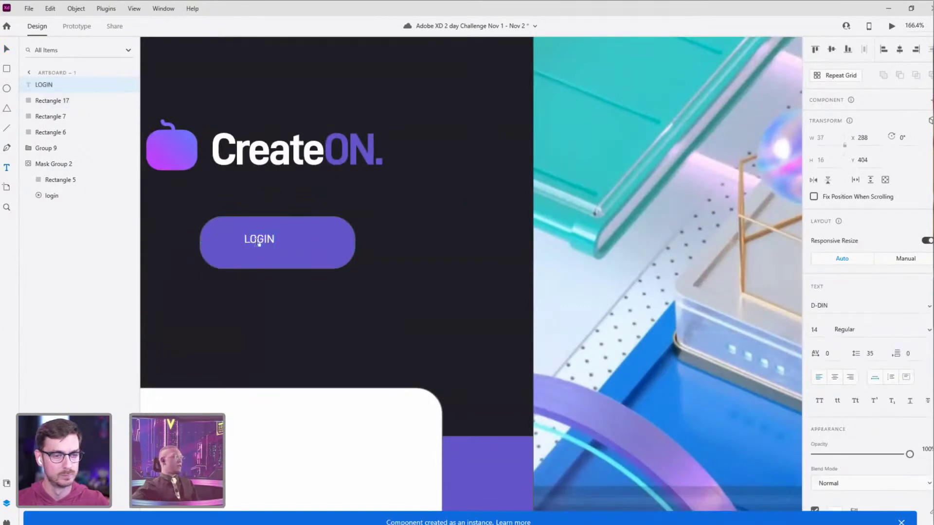
{"action": "left_click_drag", "start_coordinate": [256, 250], "coordinate": [279, 247]}
{"action": "key", "text": "ctrl+0"}
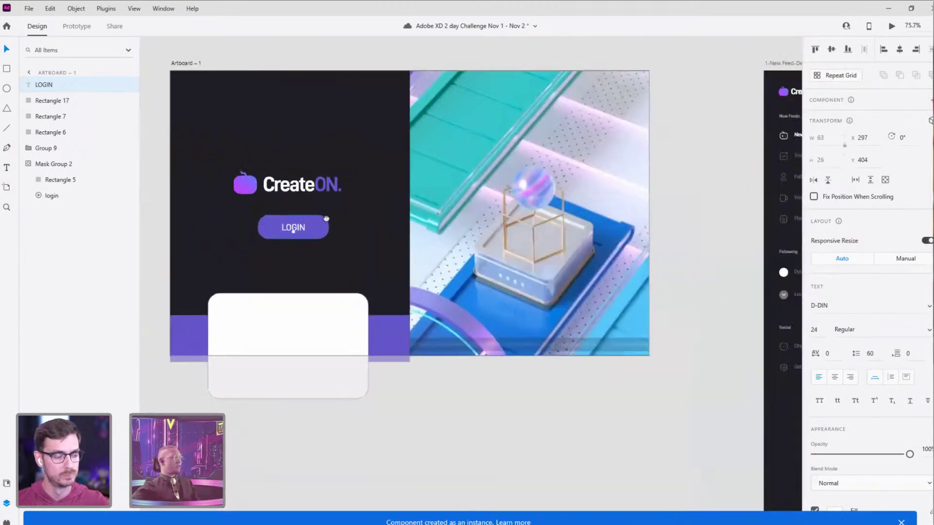
Step: Group the LOGIN text with its purple button shape
{"action": "left_click", "coordinate": [401, 403]}
{"action": "left_click", "coordinate": [346, 243]}
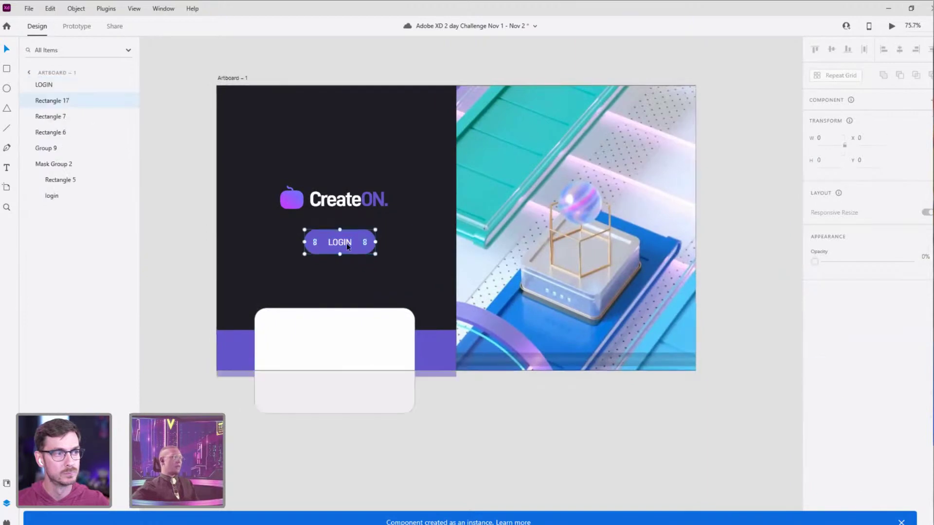
{"action": "key", "text": "ctrl+g"}
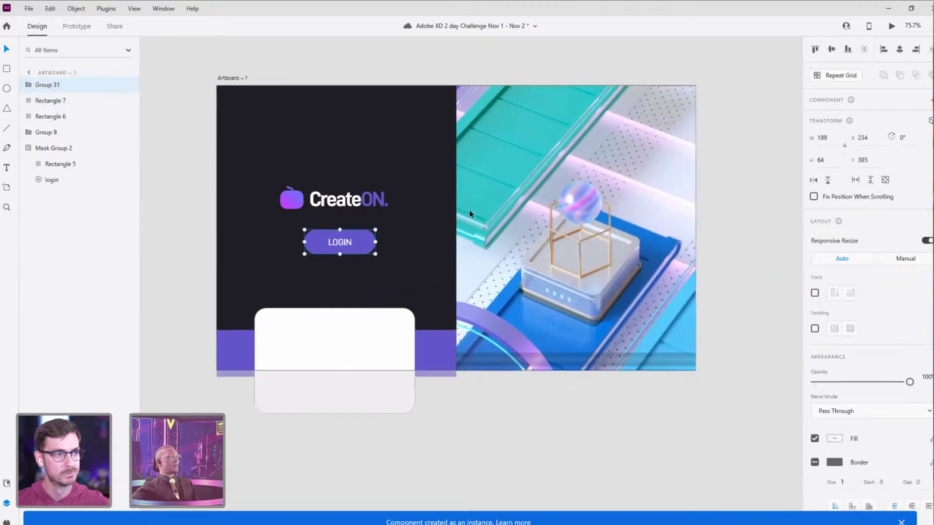
Step: Link the LOGIN button group to the 1-New Feed-Desktop – 1 artboard with a tap interaction, and select Artboard – 1
{"action": "scroll", "coordinate": [382, 229], "scroll_direction": "down", "scroll_amount": 3}
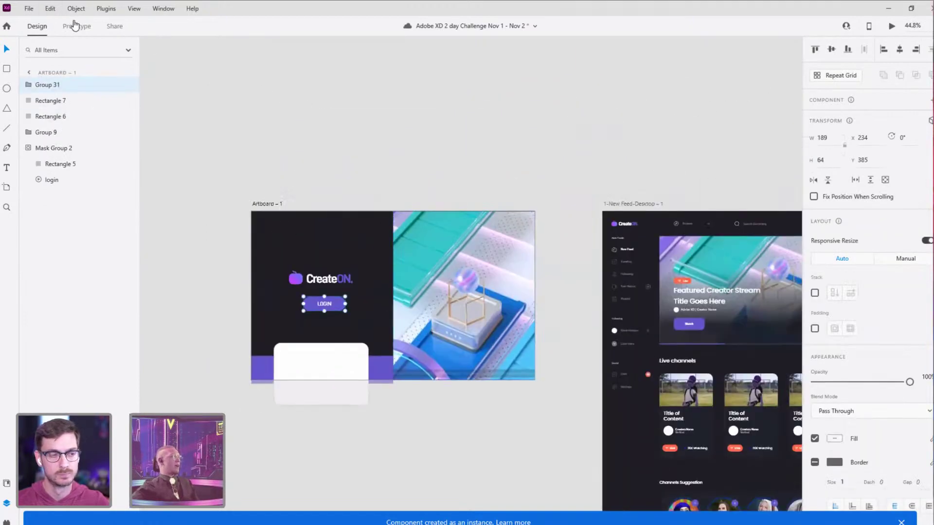
{"action": "left_click", "coordinate": [74, 26]}
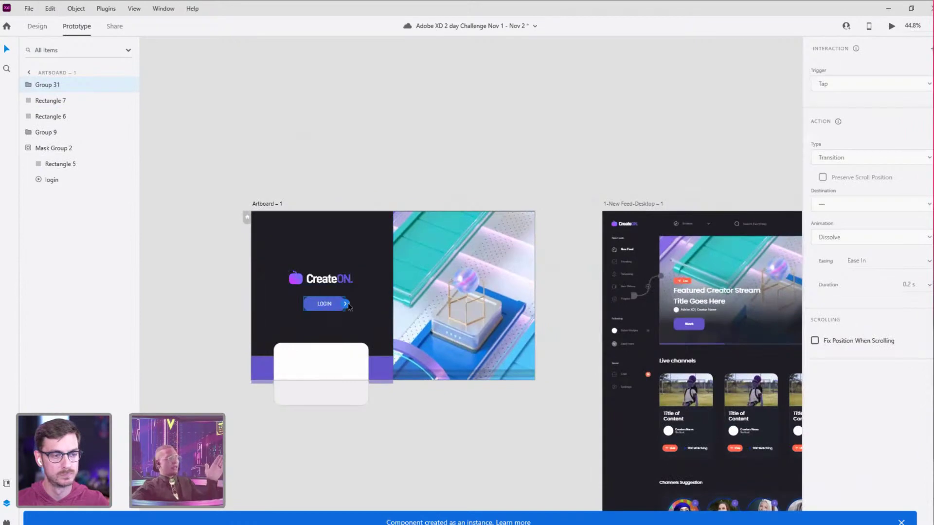
{"action": "left_click_drag", "start_coordinate": [348, 306], "coordinate": [671, 254]}
{"action": "left_click_drag", "start_coordinate": [546, 176], "coordinate": [440, 181]}
{"action": "left_click", "coordinate": [172, 212]}
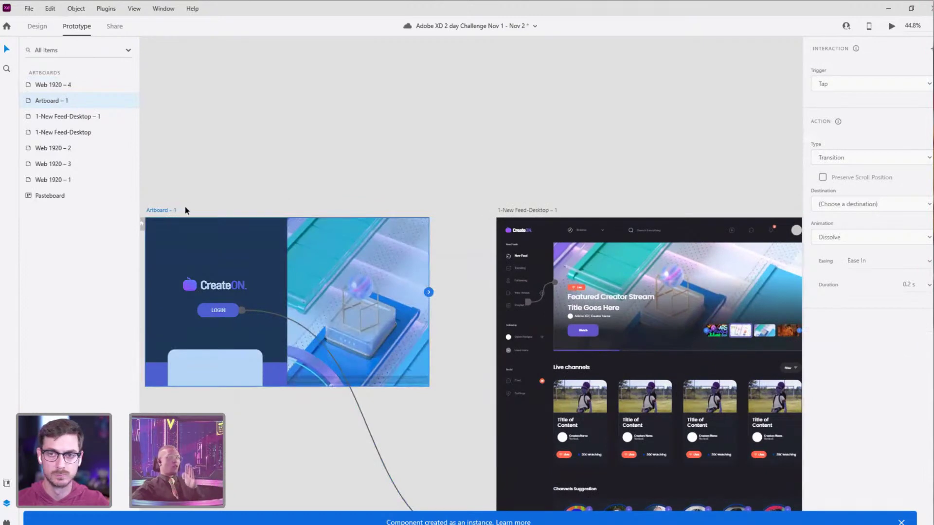
{"action": "scroll", "coordinate": [493, 284], "scroll_direction": "right", "scroll_amount": 5}
{"action": "scroll", "coordinate": [493, 285], "scroll_direction": "down", "scroll_amount": 2}
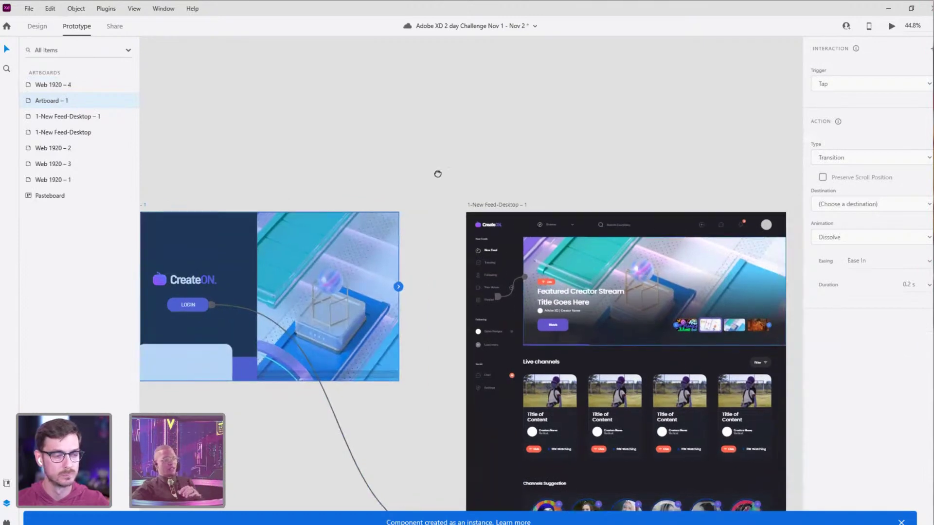
Step: Preview the prototype from Artboard – 1, follow the LOGIN button to the feed, and review the whole feed page
{"action": "left_click_drag", "start_coordinate": [494, 365], "coordinate": [496, 263]}
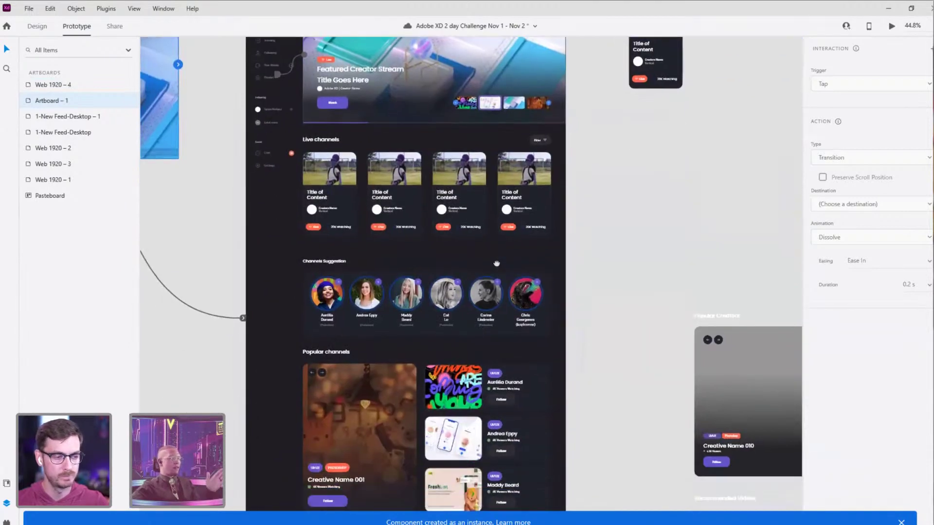
{"action": "scroll", "coordinate": [496, 263], "scroll_direction": "left", "scroll_amount": 7}
{"action": "scroll", "coordinate": [496, 263], "scroll_direction": "up", "scroll_amount": 3}
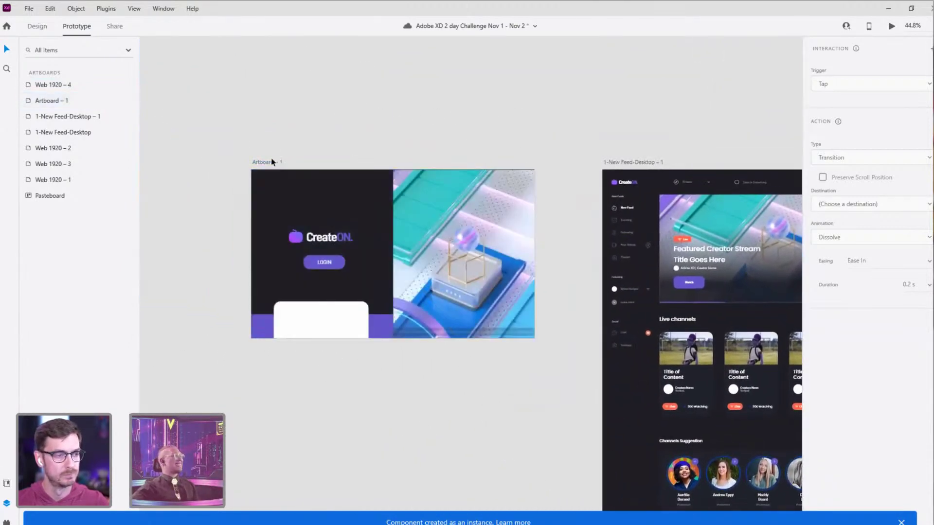
{"action": "left_click", "coordinate": [271, 162]}
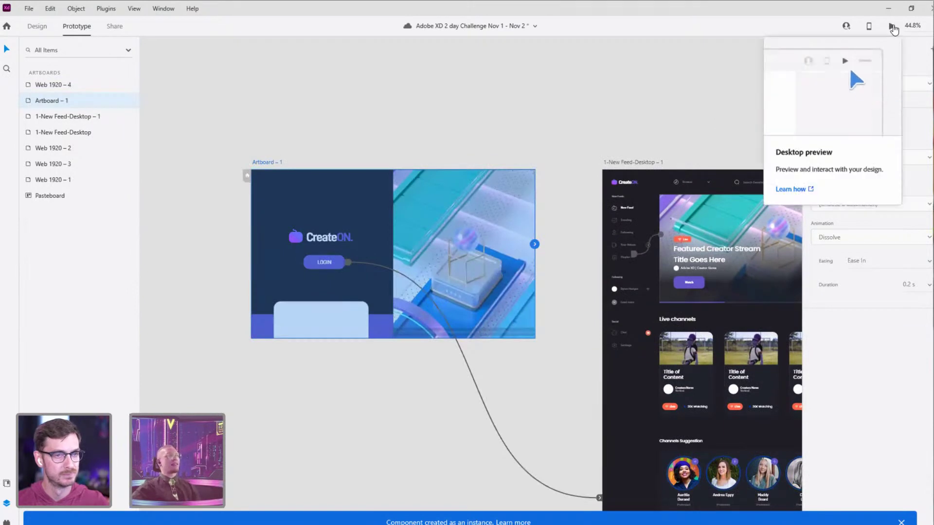
{"action": "left_click", "coordinate": [891, 26]}
{"action": "left_click", "coordinate": [326, 264]}
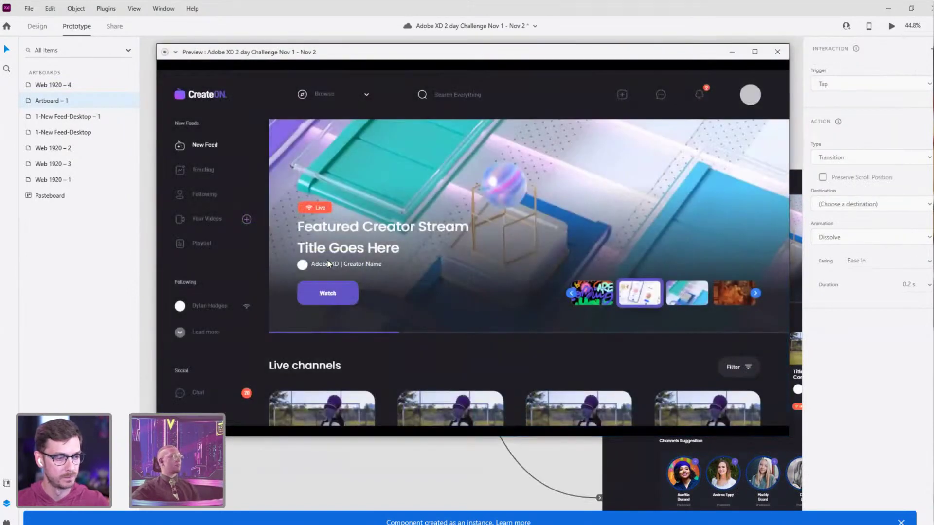
{"action": "scroll", "coordinate": [759, 110], "scroll_direction": "down", "scroll_amount": 10}
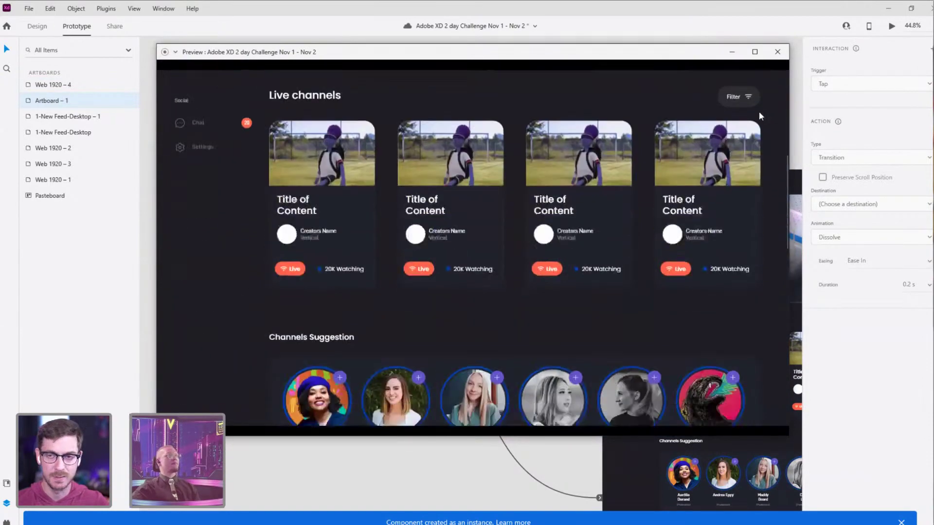
{"action": "scroll", "coordinate": [758, 111], "scroll_direction": "down", "scroll_amount": 8}
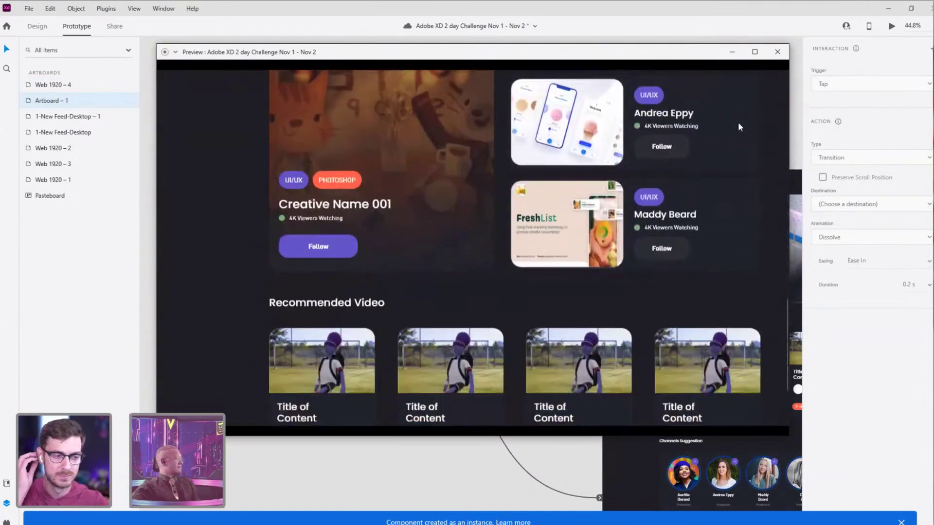
{"action": "scroll", "coordinate": [687, 238], "scroll_direction": "up", "scroll_amount": 8}
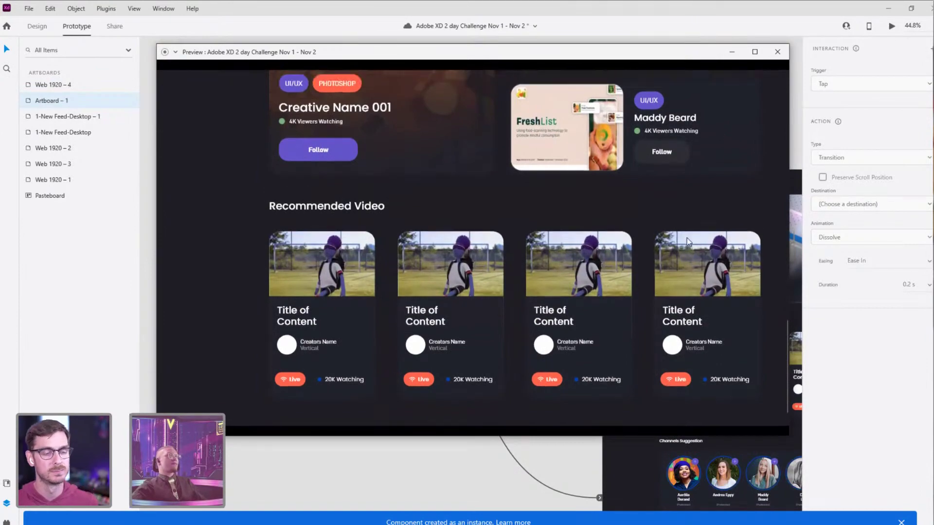
{"action": "scroll", "coordinate": [497, 201], "scroll_direction": "up", "scroll_amount": 8}
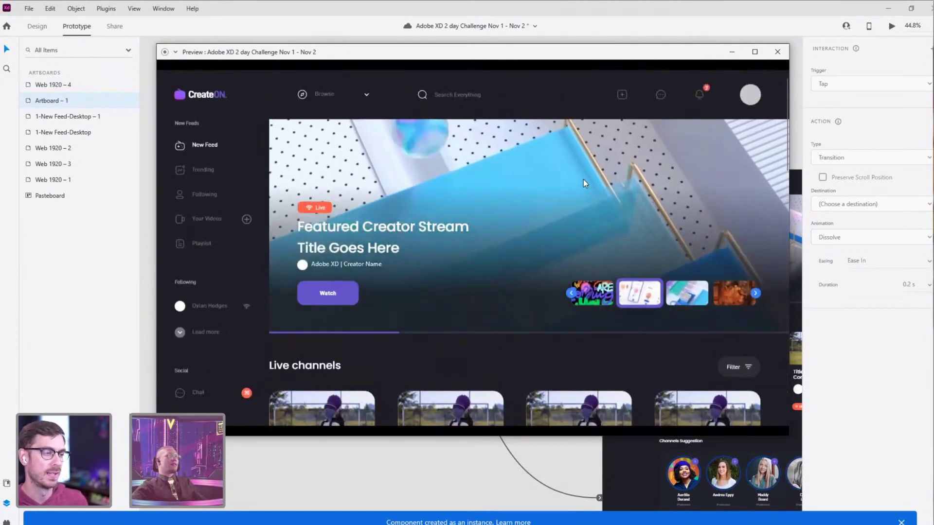
{"action": "scroll", "coordinate": [244, 238], "scroll_direction": "down", "scroll_amount": 1}
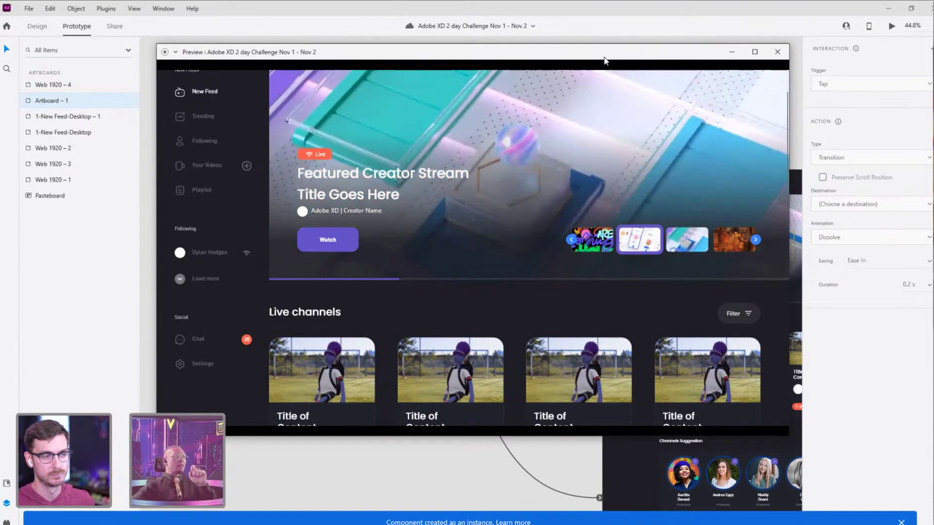
{"action": "left_click", "coordinate": [732, 51]}
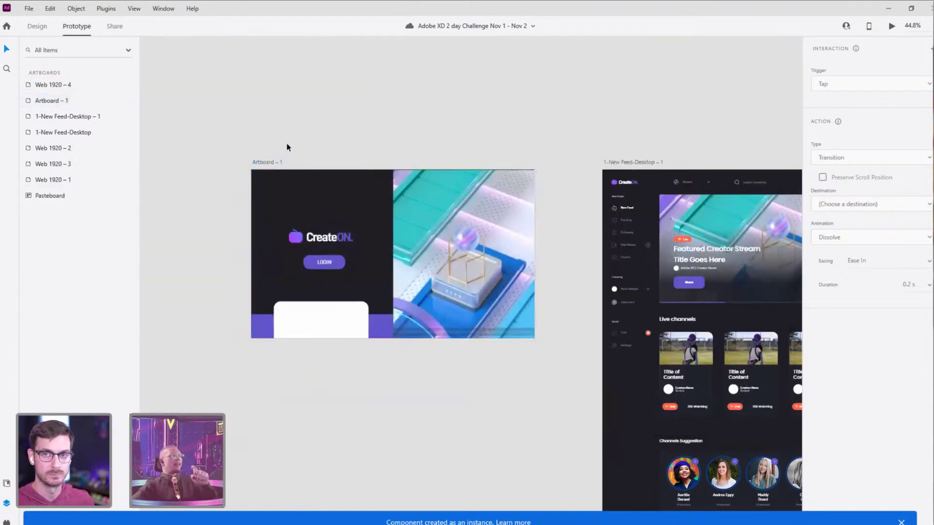
Step: Duplicate the Artboard – 1 login screen and place the copy beside the original, on the side away from the feed artboard
{"action": "scroll", "coordinate": [344, 98], "scroll_direction": "down", "scroll_amount": 3}
{"action": "left_click_drag", "start_coordinate": [346, 98], "coordinate": [590, 184]}
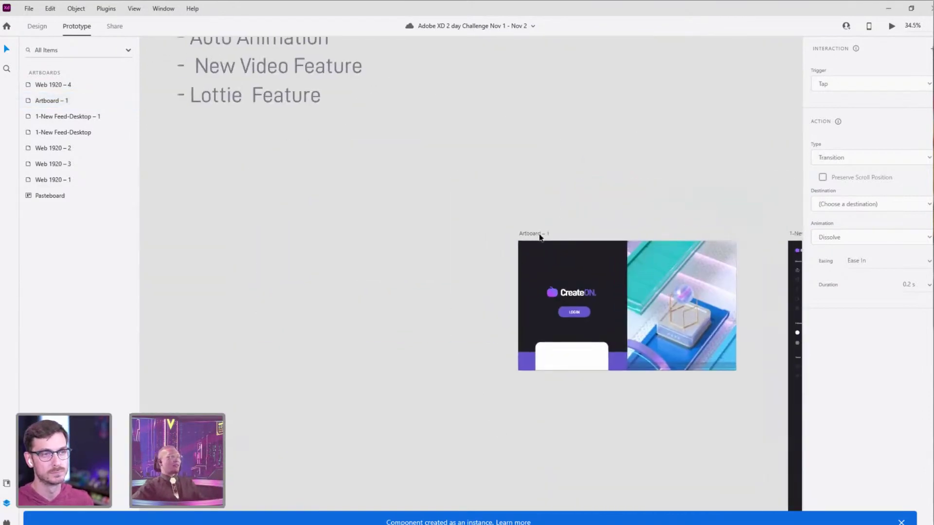
{"action": "left_click_drag", "start_coordinate": [539, 234], "coordinate": [223, 248]}
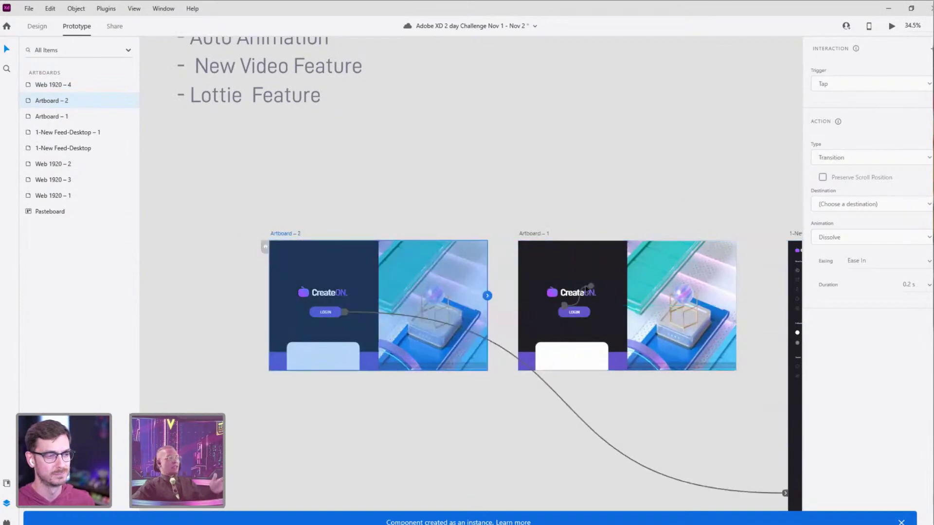
Step: Examine the prototype links of Artboard – 1 and 1-New Feed-Desktop – 1, leaving nothing selected
{"action": "scroll", "coordinate": [476, 196], "scroll_direction": "right", "scroll_amount": 5}
{"action": "left_click", "coordinate": [385, 234]}
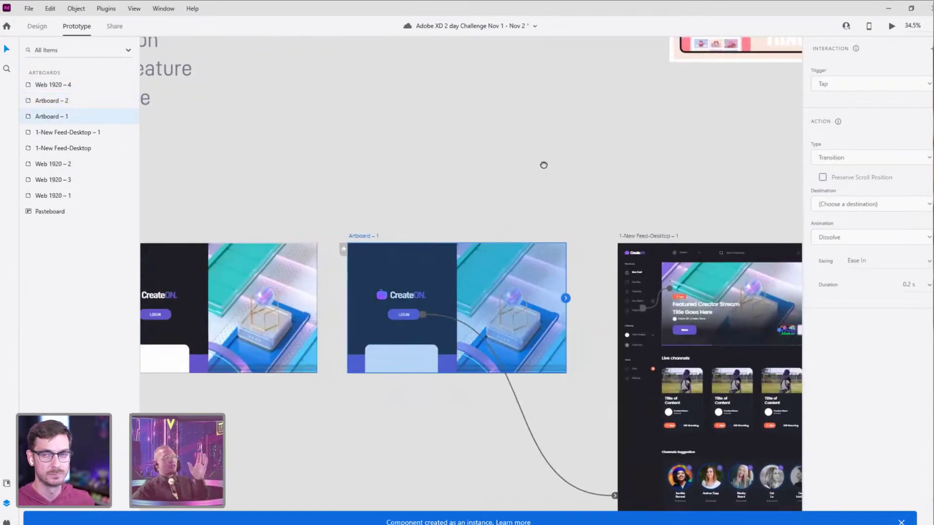
{"action": "scroll", "coordinate": [544, 165], "scroll_direction": "right", "scroll_amount": 4}
{"action": "left_click", "coordinate": [491, 232]}
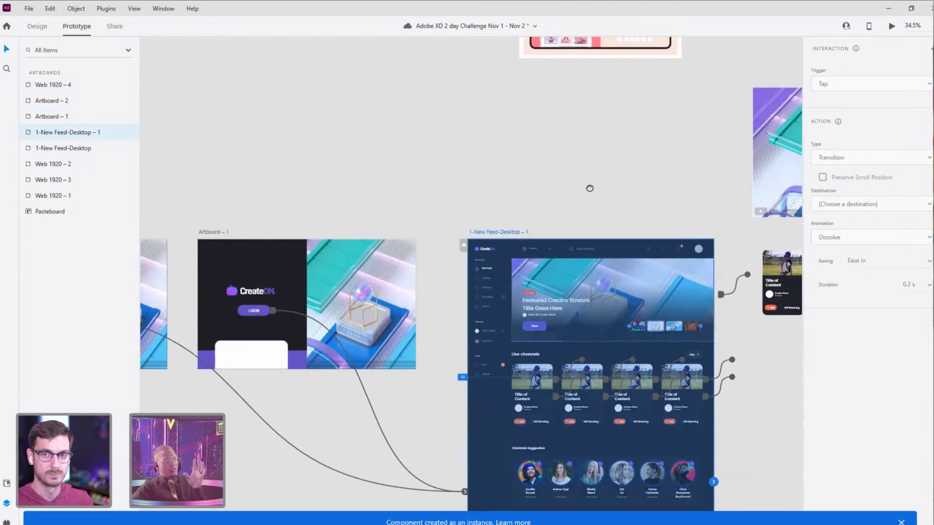
{"action": "left_click_drag", "start_coordinate": [589, 188], "coordinate": [504, 156]}
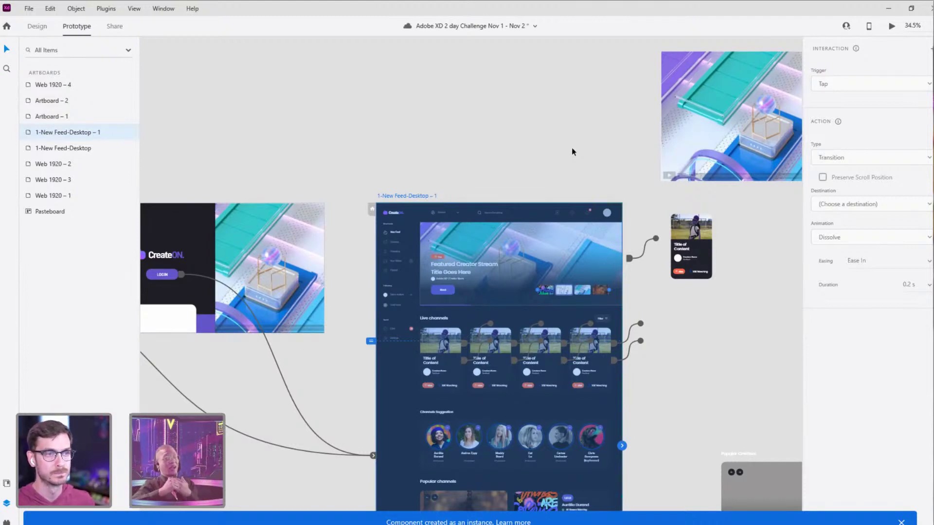
{"action": "left_click", "coordinate": [475, 140]}
{"action": "left_click_drag", "start_coordinate": [475, 139], "coordinate": [570, 91]}
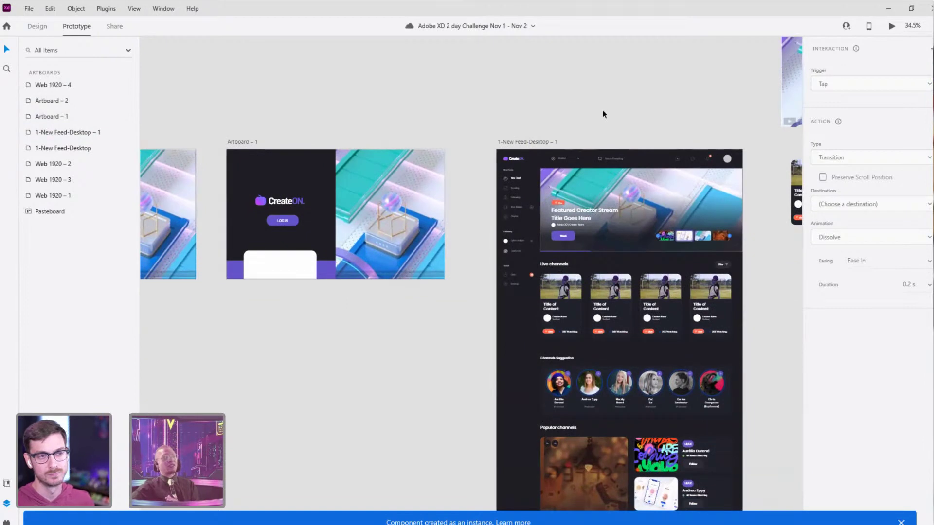
Step: Review the layout of the login and feed artboards, and check the feed page in the desktop preview
{"action": "scroll", "coordinate": [529, 92], "scroll_direction": "down", "scroll_amount": 2}
{"action": "scroll", "coordinate": [529, 93], "scroll_direction": "right", "scroll_amount": 3}
{"action": "left_click_drag", "start_coordinate": [692, 351], "coordinate": [608, 297]}
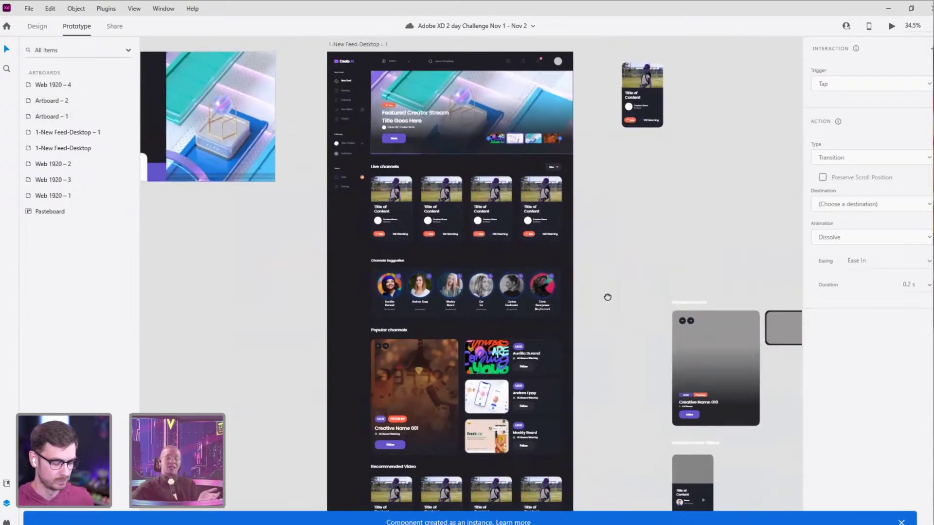
{"action": "scroll", "coordinate": [608, 297], "scroll_direction": "up", "scroll_amount": 3}
{"action": "scroll", "coordinate": [607, 298], "scroll_direction": "left", "scroll_amount": 7}
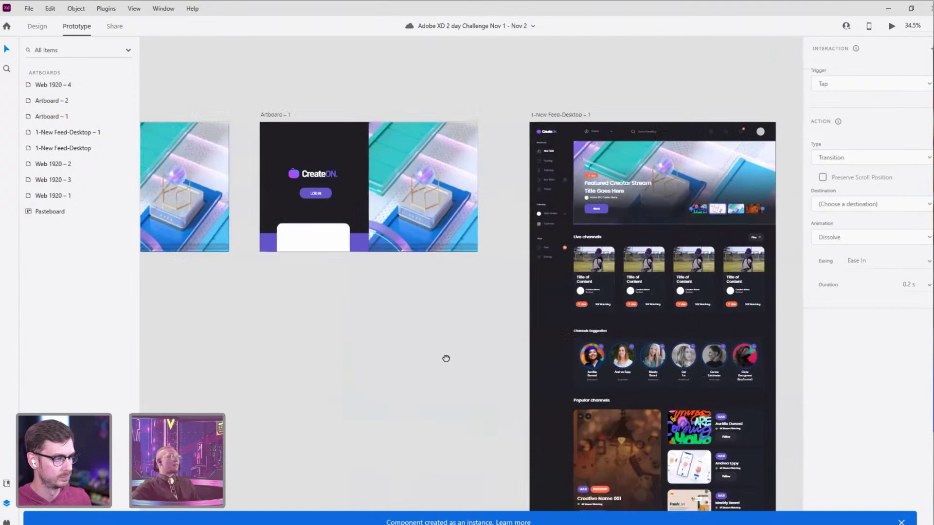
{"action": "left_click_drag", "start_coordinate": [445, 358], "coordinate": [506, 398]}
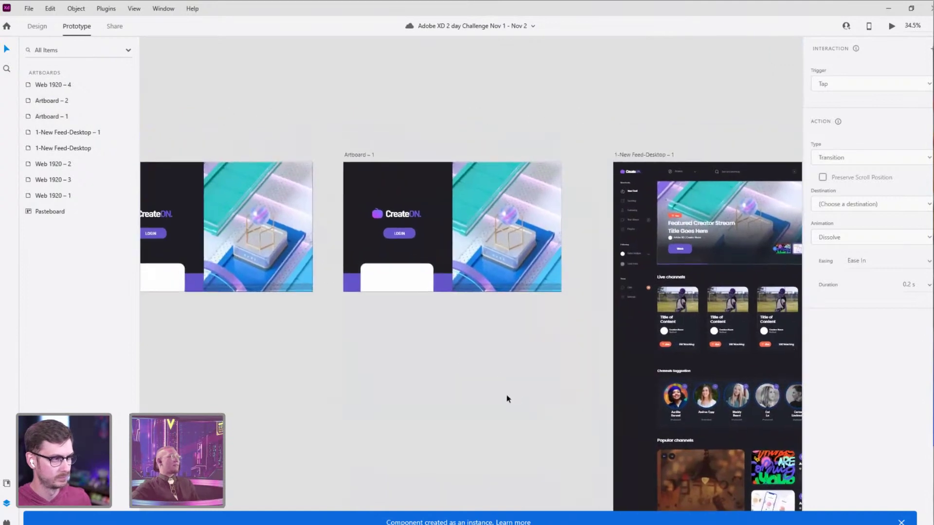
{"action": "scroll", "coordinate": [349, 380], "scroll_direction": "down", "scroll_amount": 3}
{"action": "left_click_drag", "start_coordinate": [325, 381], "coordinate": [382, 375]}
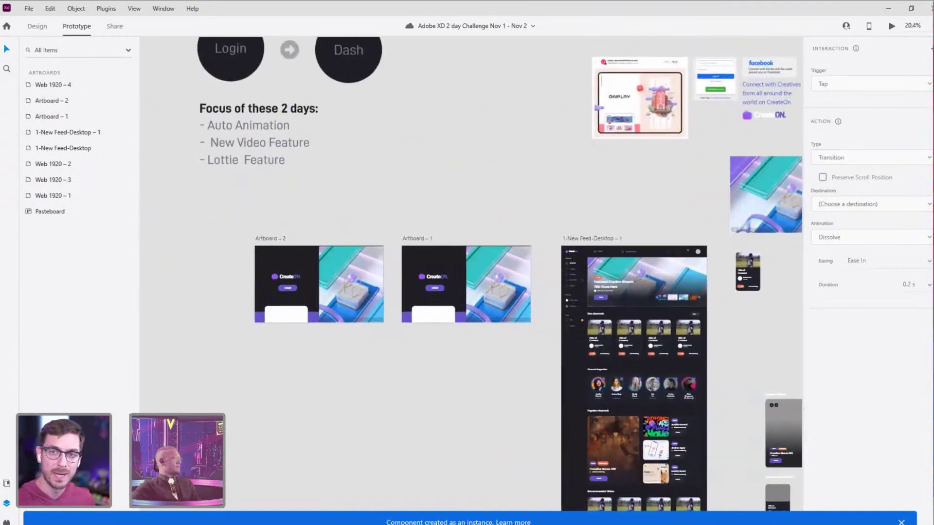
{"action": "key", "text": "ctrl+Return"}
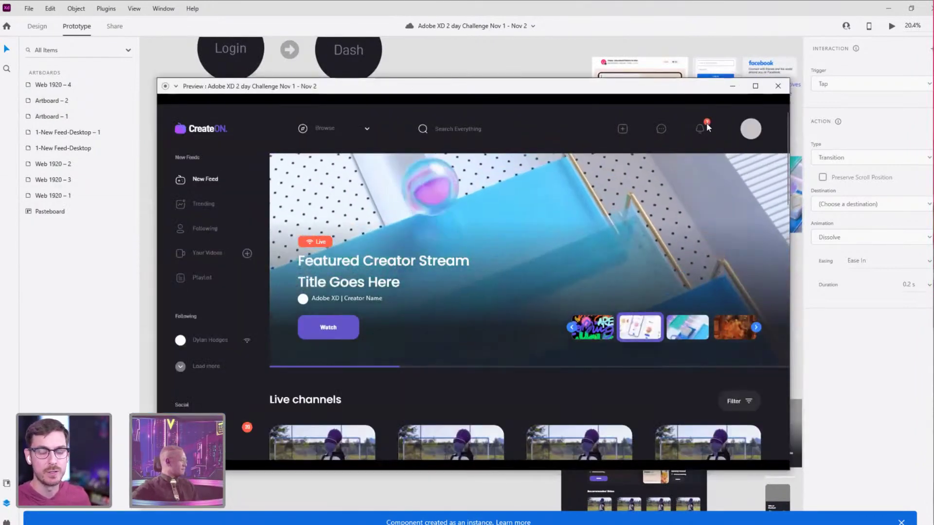
{"action": "left_click", "coordinate": [773, 93]}
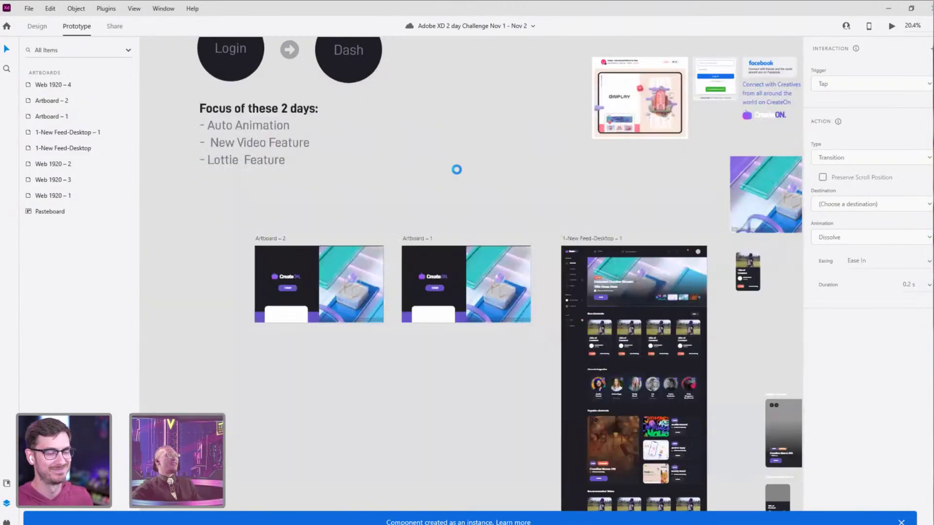
Step: Open the LottieFiles plugin and browse its library of animations
{"action": "left_click_drag", "start_coordinate": [457, 169], "coordinate": [334, 119]}
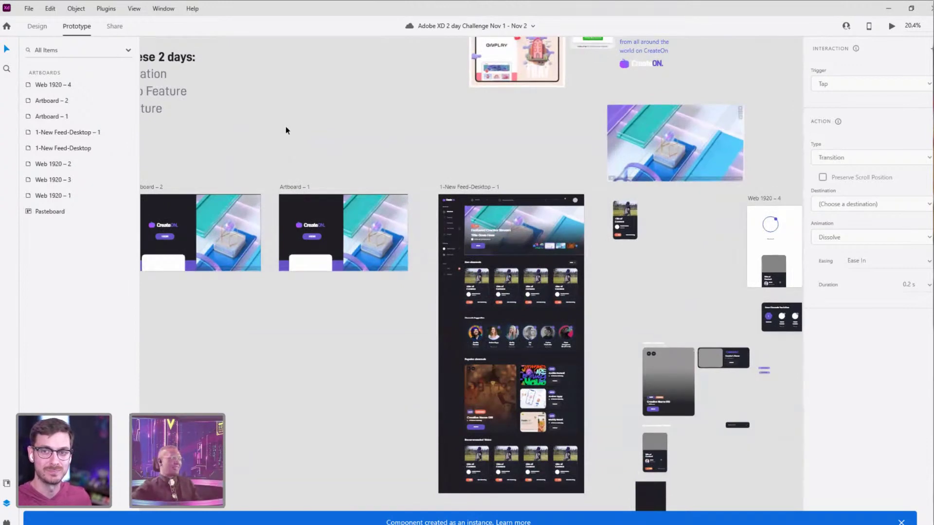
{"action": "left_click_drag", "start_coordinate": [285, 127], "coordinate": [450, 117]}
{"action": "left_click", "coordinate": [7, 523]}
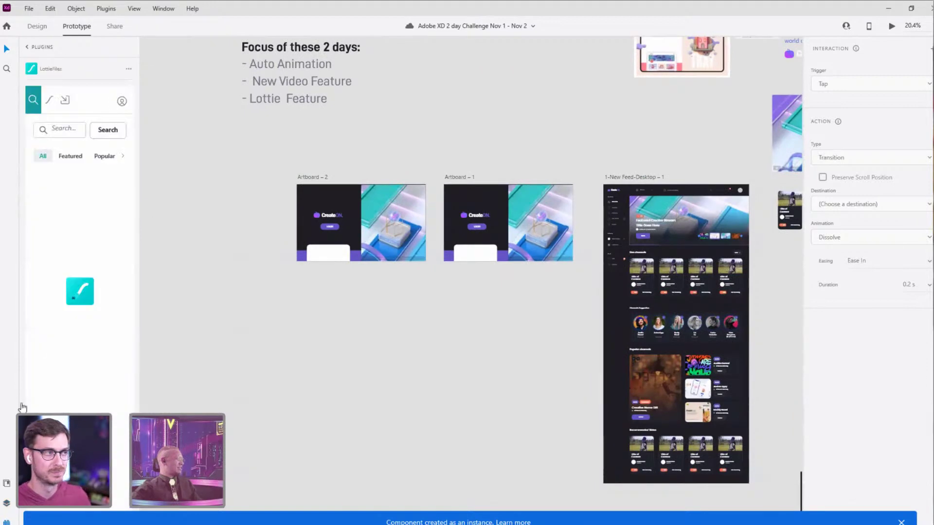
{"action": "scroll", "coordinate": [82, 234], "scroll_direction": "down", "scroll_amount": 5}
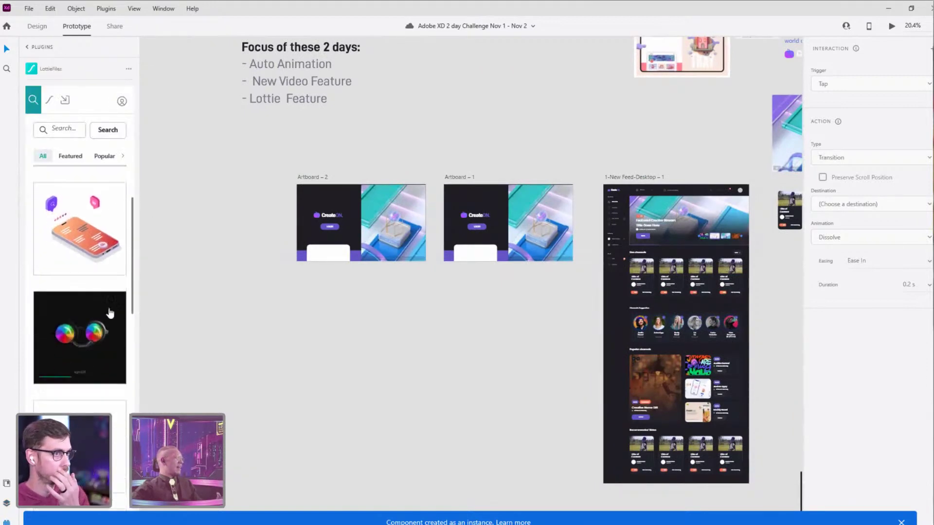
{"action": "scroll", "coordinate": [85, 234], "scroll_direction": "up", "scroll_amount": 3}
{"action": "scroll", "coordinate": [85, 235], "scroll_direction": "up", "scroll_amount": 1}
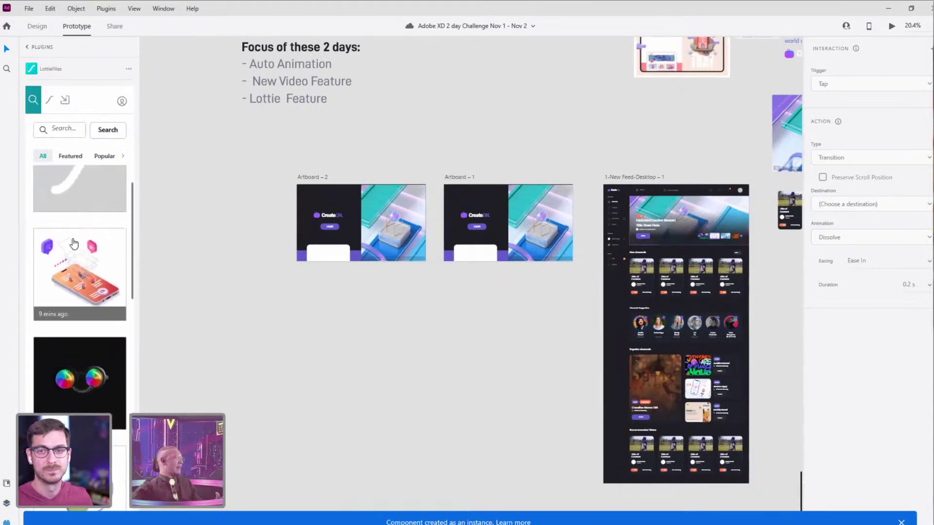
Step: Try to insert the Online shopping // Black Friday animation as a Lottie, and return to the animation library
{"action": "left_click", "coordinate": [91, 274]}
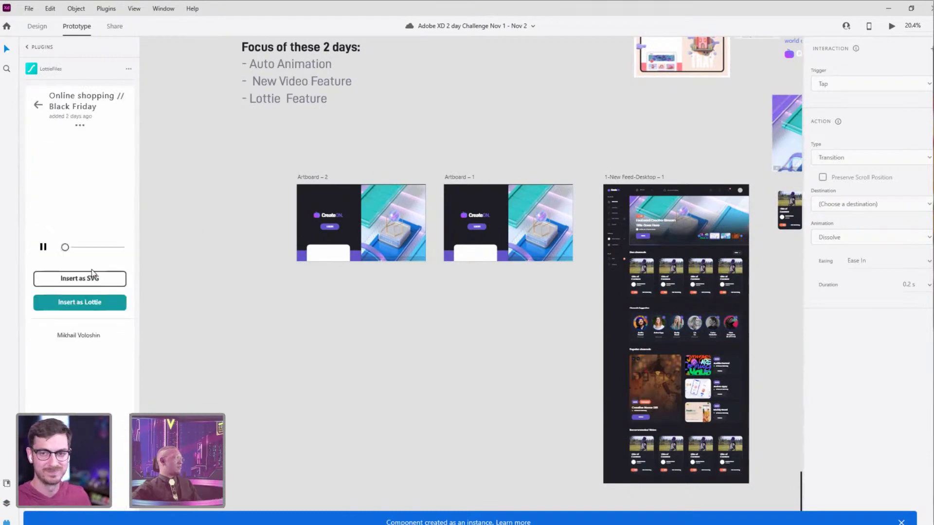
{"action": "left_click", "coordinate": [78, 306]}
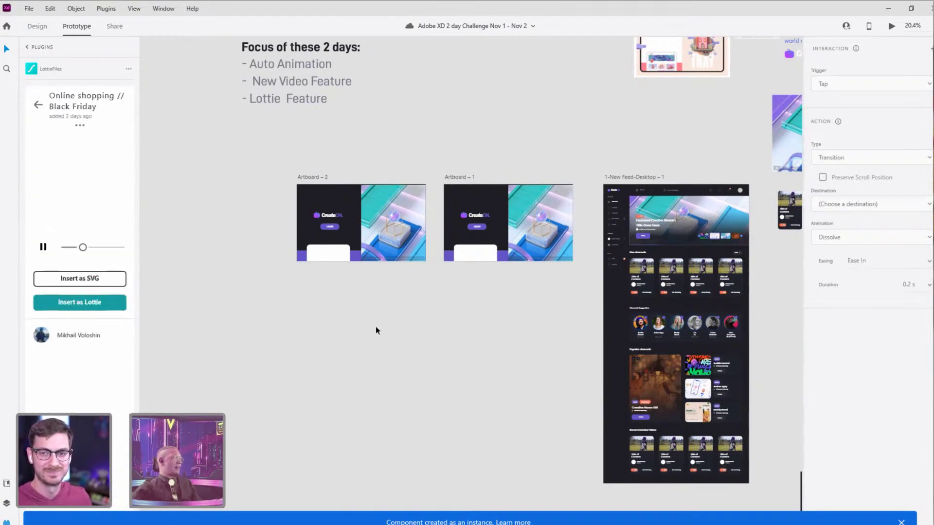
{"action": "left_click", "coordinate": [38, 105]}
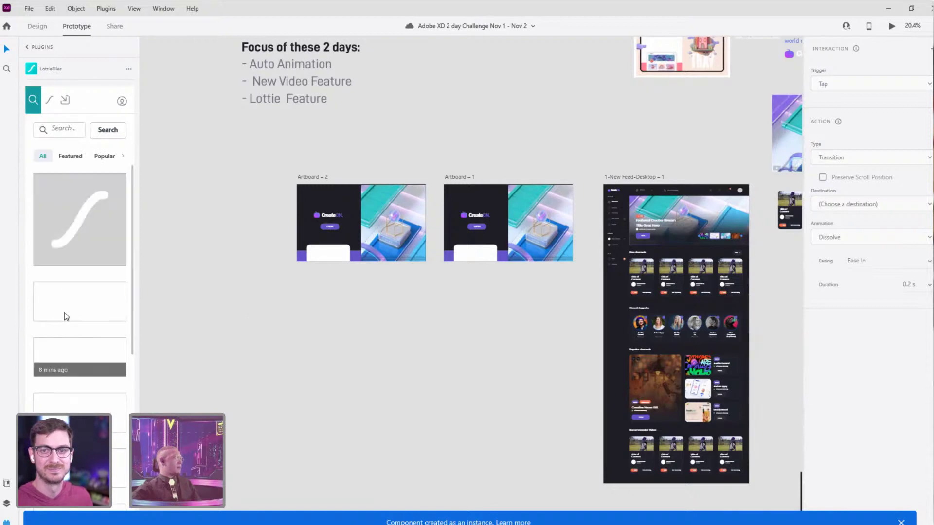
Step: Insert the WGMIinterfaces Loader animation as a Lottie and place it over the hero image on Artboard – 2
{"action": "scroll", "coordinate": [78, 231], "scroll_direction": "down", "scroll_amount": 5}
{"action": "left_click", "coordinate": [78, 231]}
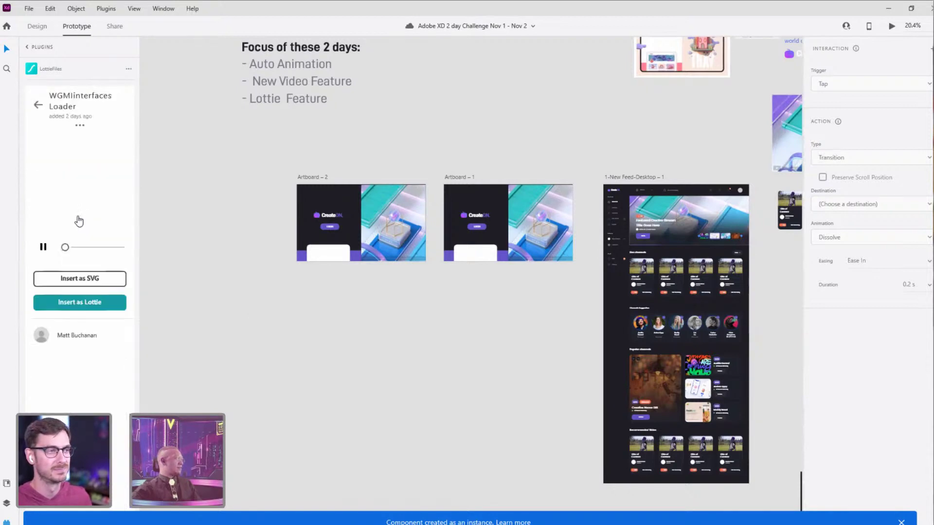
{"action": "left_click", "coordinate": [80, 302]}
{"action": "left_click_drag", "start_coordinate": [492, 302], "coordinate": [373, 224]}
Step: Preview the prototype from Artboard – 2 to check how the loader animation plays
{"action": "left_click", "coordinate": [317, 178]}
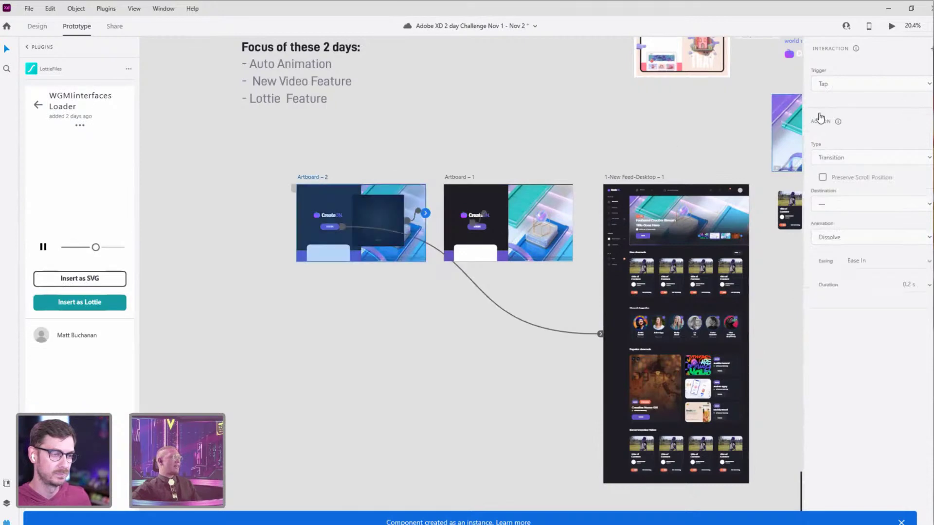
{"action": "left_click", "coordinate": [890, 27]}
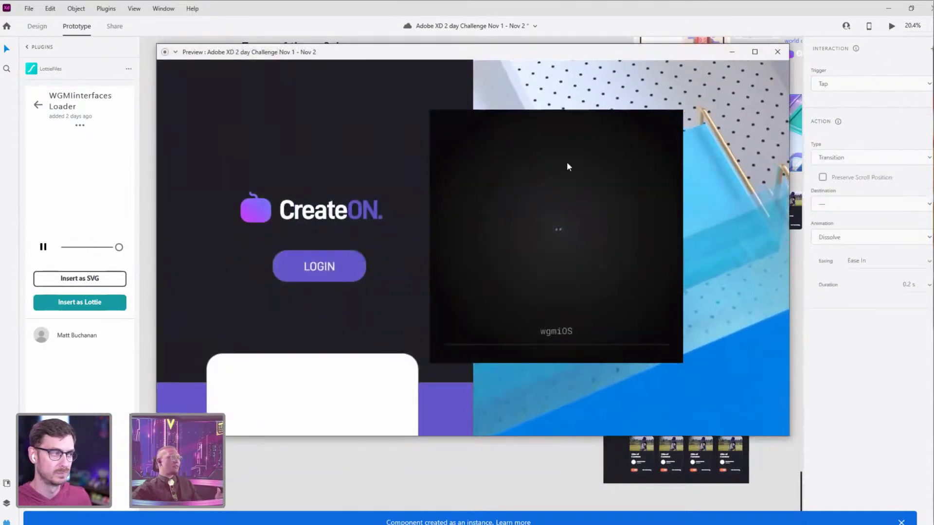
{"action": "left_click", "coordinate": [777, 52]}
Step: Check the interactive media playback options of the loader animation on Artboard – 2 in Design mode
{"action": "left_click", "coordinate": [381, 219]}
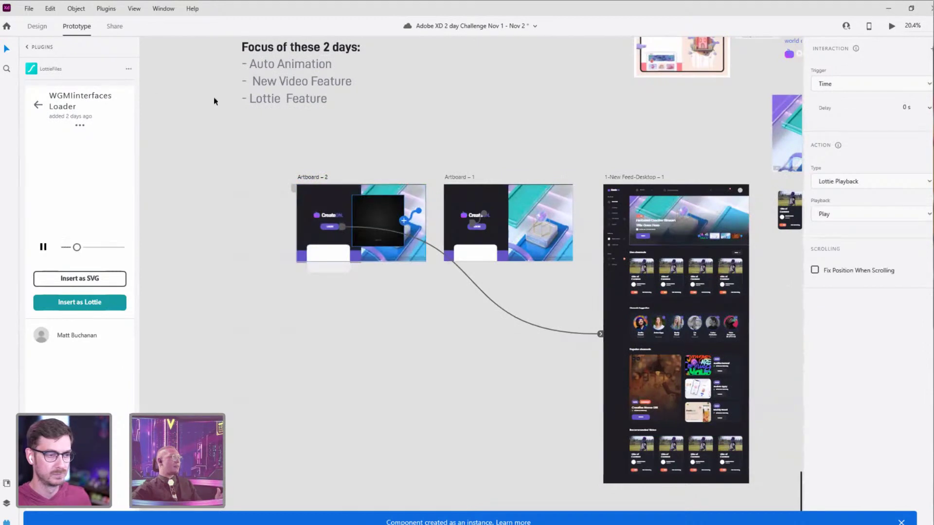
{"action": "left_click", "coordinate": [31, 30]}
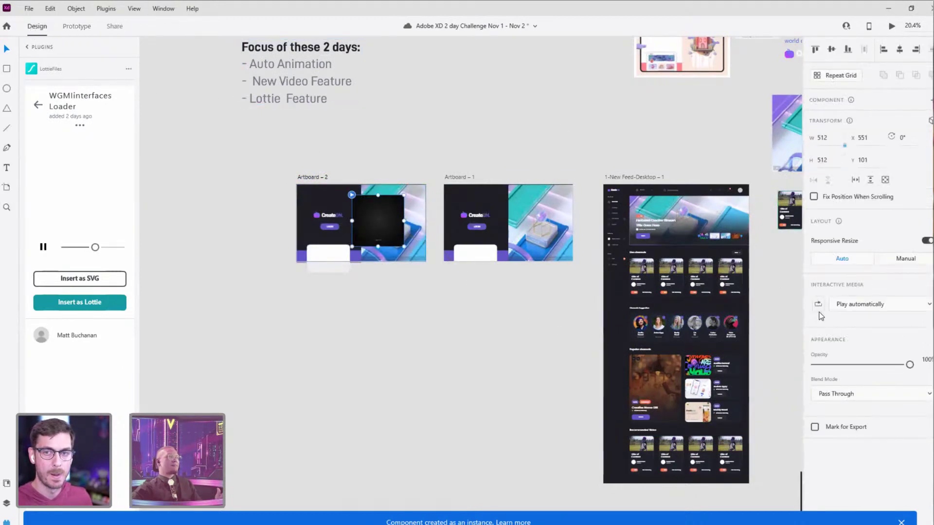
{"action": "left_click", "coordinate": [858, 305]}
{"action": "left_click", "coordinate": [858, 305]}
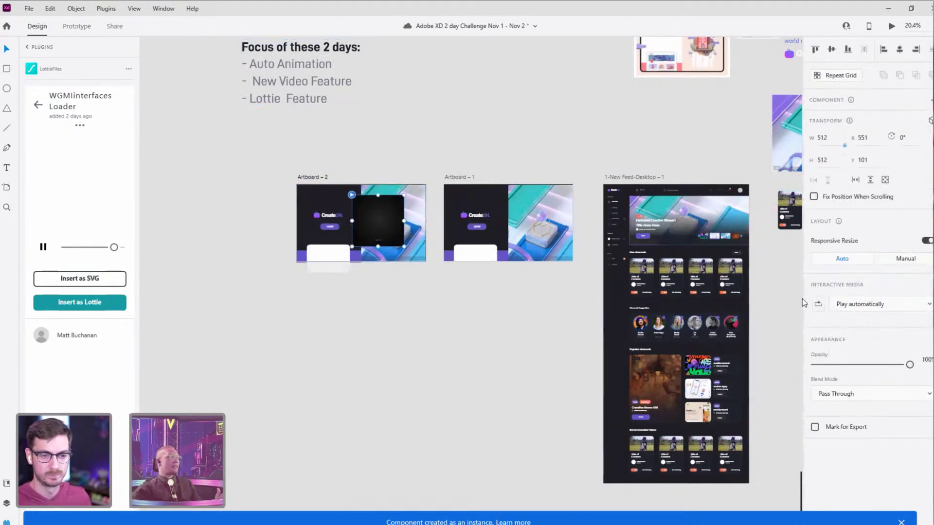
Step: Move the loader animation off Artboard – 2 into the empty space below and draw a new artboard of about 1182 × 1079 around it
{"action": "left_click", "coordinate": [329, 178]}
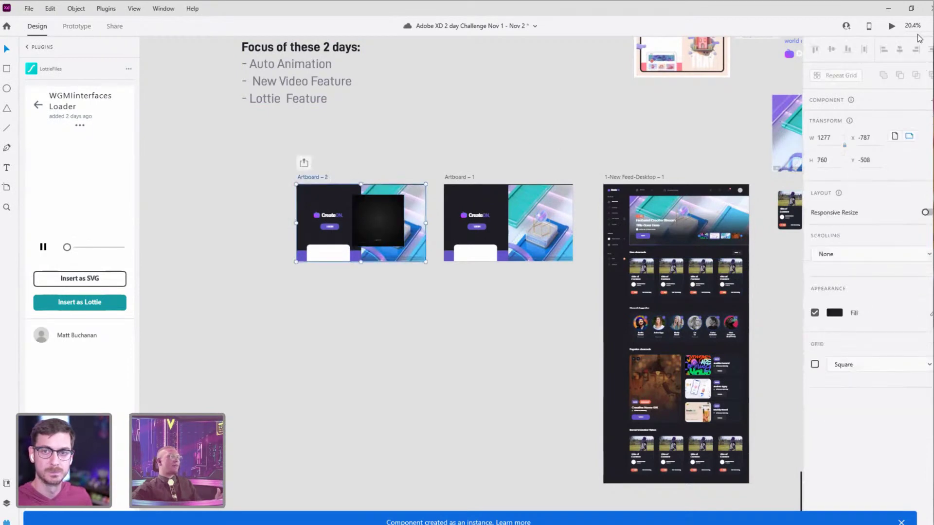
{"action": "left_click_drag", "start_coordinate": [397, 215], "coordinate": [397, 330]}
{"action": "key", "text": "a"}
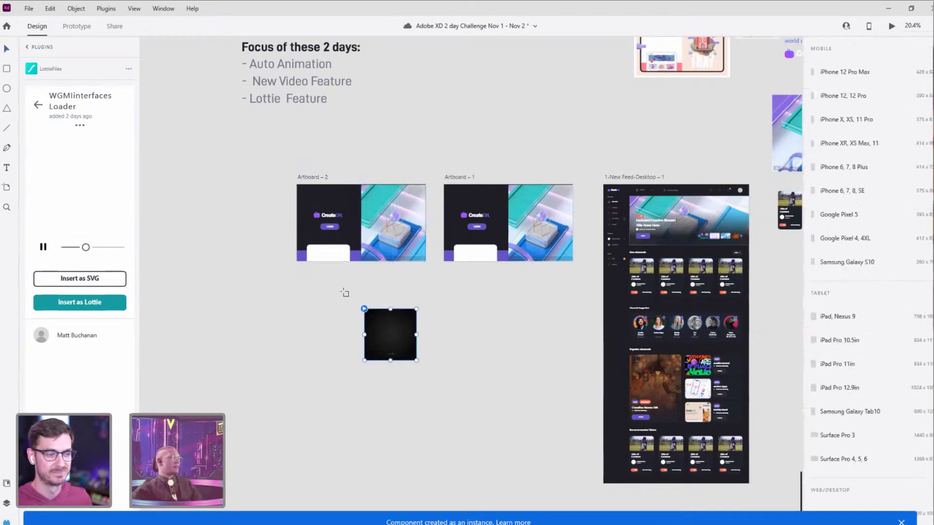
{"action": "left_click_drag", "start_coordinate": [339, 295], "coordinate": [460, 404]}
{"action": "key", "text": "v"}
{"action": "left_click", "coordinate": [374, 329]}
{"action": "left_click", "coordinate": [360, 288]}
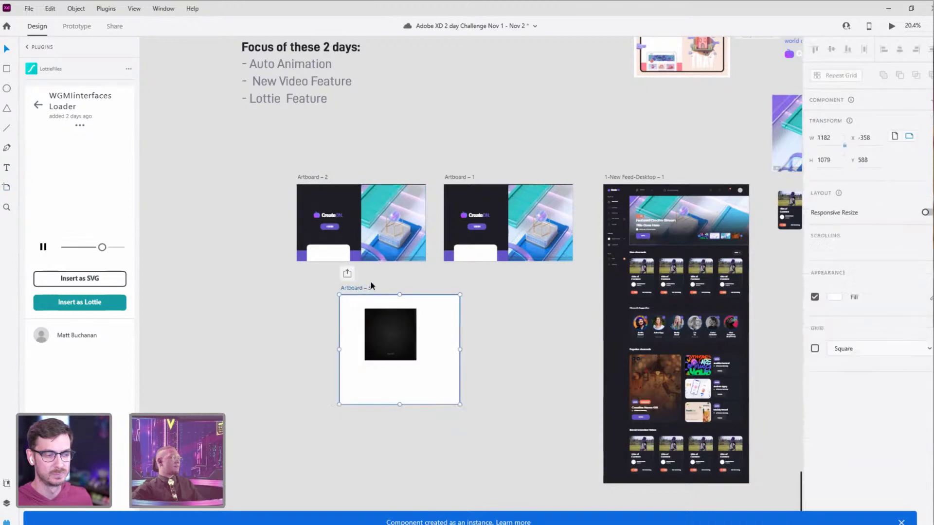
Step: Preview Artboard – 3 to check how the loader animation plays on its own, and close the preview
{"action": "left_click", "coordinate": [890, 27]}
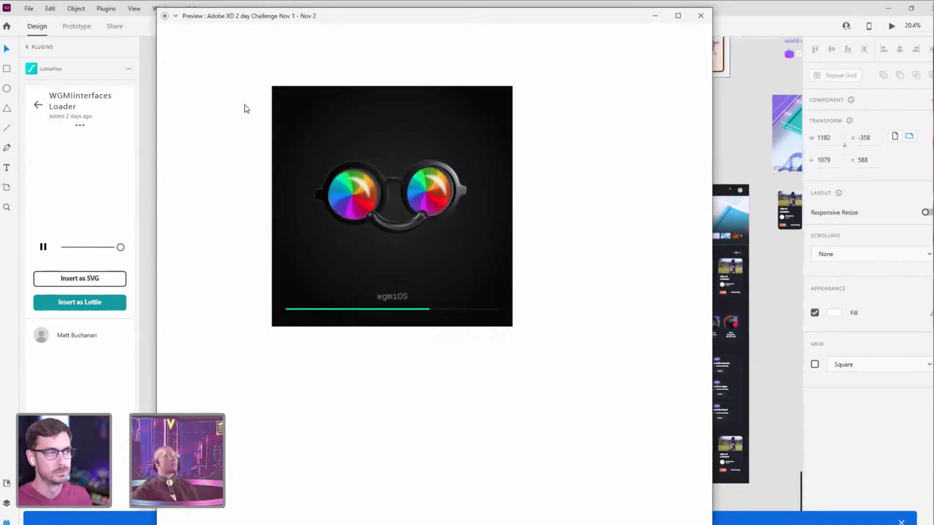
{"action": "left_click", "coordinate": [694, 105]}
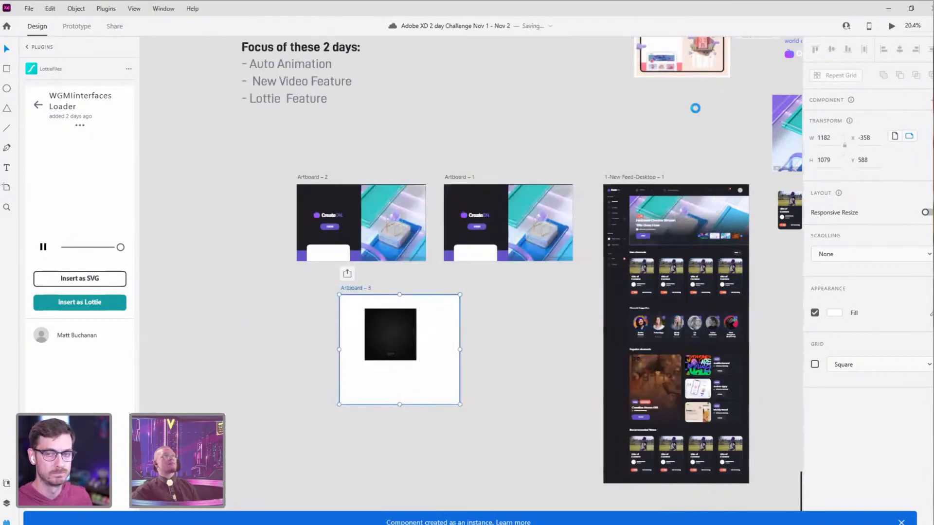
Step: Capture a screen snip of the upper part of 1-New Feed-Desktop – 1, from the header through the Live channels row
{"action": "left_click_drag", "start_coordinate": [688, 132], "coordinate": [471, 96]}
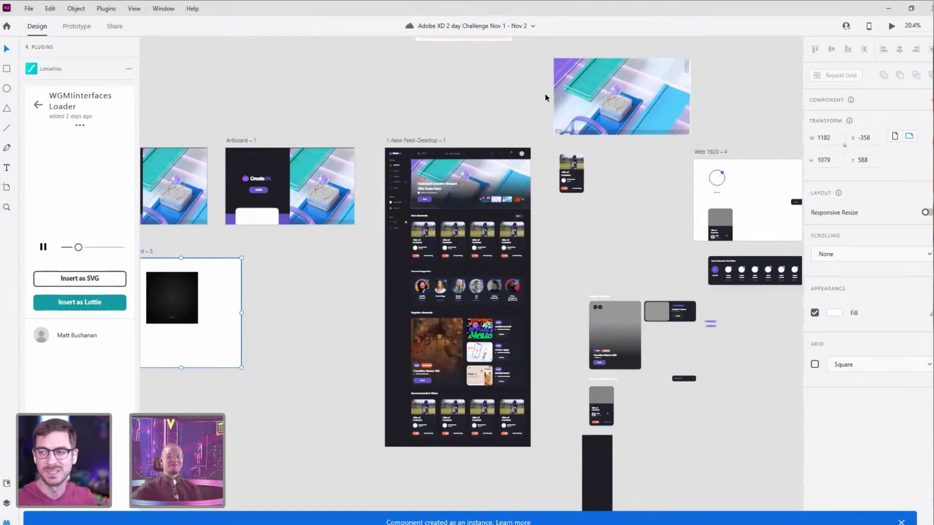
{"action": "scroll", "coordinate": [397, 136], "scroll_direction": "left", "scroll_amount": 5}
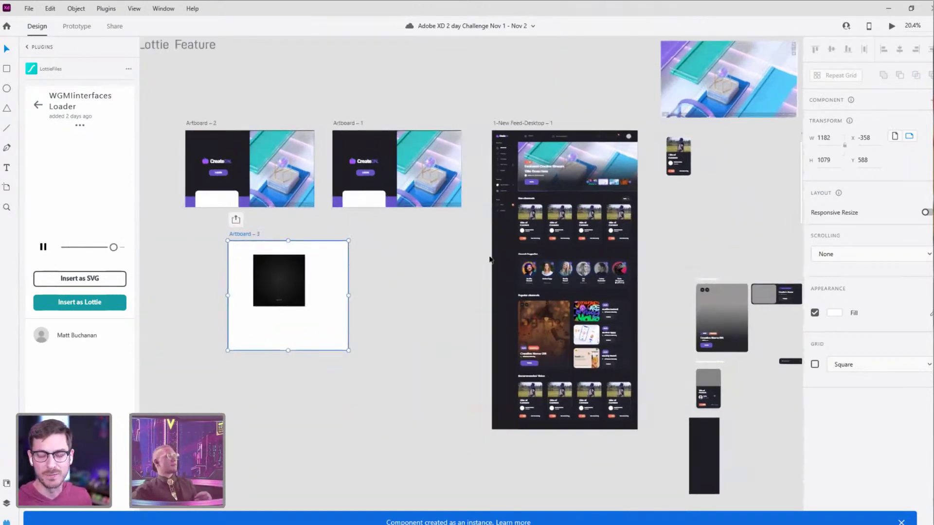
{"action": "scroll", "coordinate": [493, 102], "scroll_direction": "up", "scroll_amount": 6}
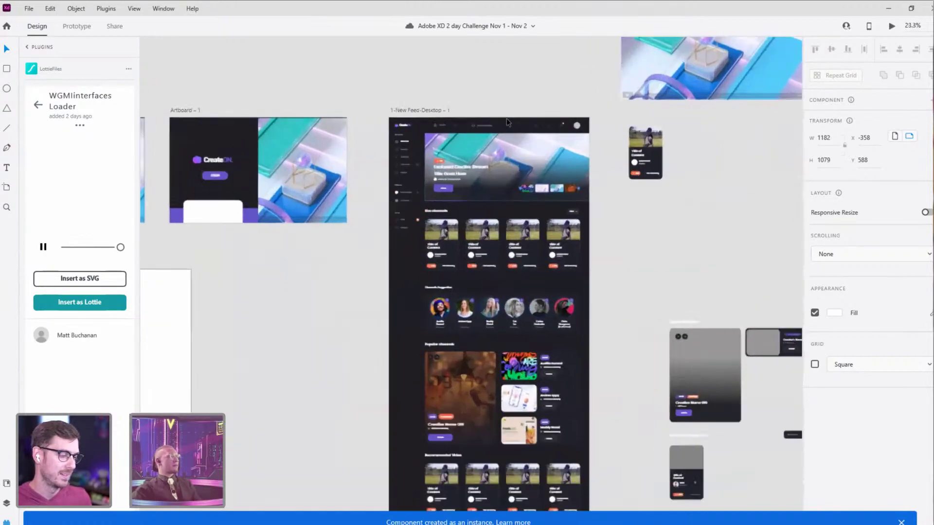
{"action": "key", "text": "super+shift+s"}
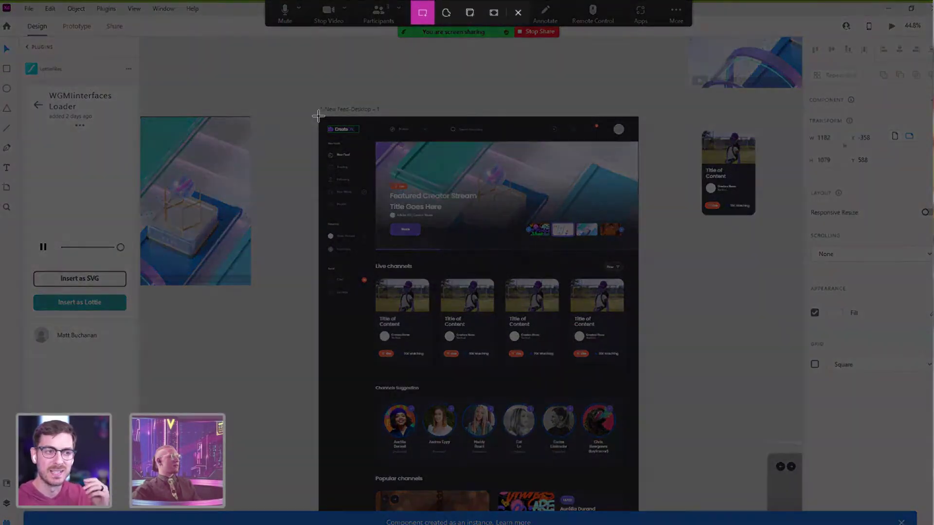
{"action": "left_click_drag", "start_coordinate": [318, 116], "coordinate": [463, 258]}
{"action": "key", "text": "super+shift+s"}
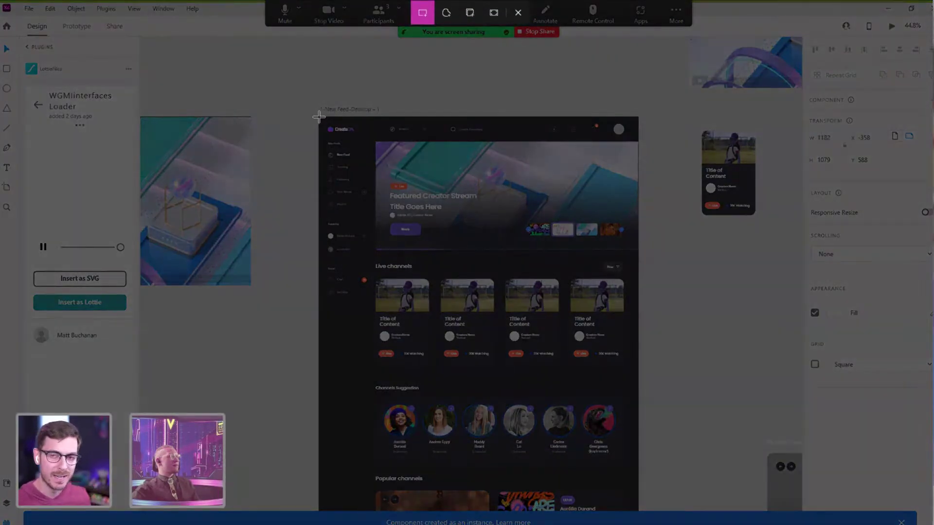
{"action": "left_click_drag", "start_coordinate": [318, 116], "coordinate": [638, 374]}
Step: Paste the feed screenshot over the login area of Artboard – 1 and mask it with the white rounded card shape
{"action": "scroll", "coordinate": [407, 256], "scroll_direction": "left", "scroll_amount": 10}
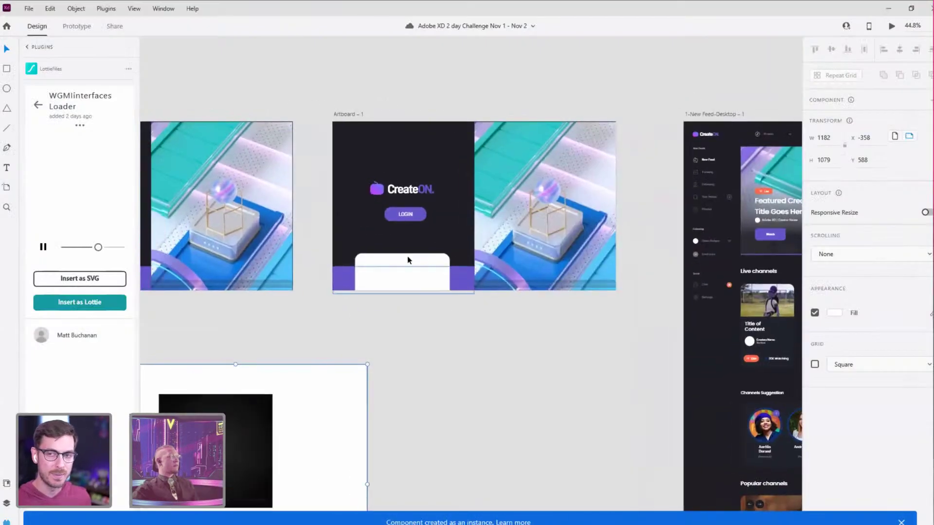
{"action": "left_click", "coordinate": [407, 256]}
{"action": "left_click", "coordinate": [474, 389]}
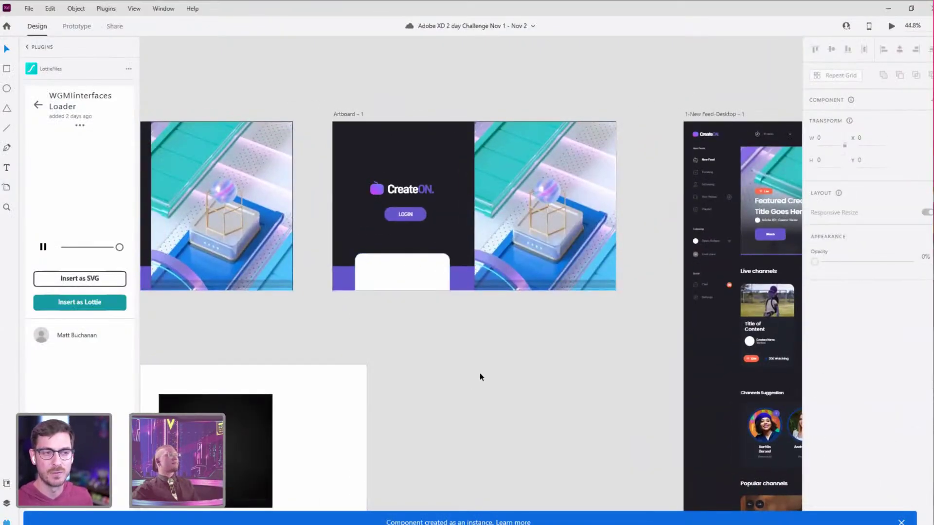
{"action": "key", "text": "ctrl+v"}
{"action": "left_click_drag", "start_coordinate": [487, 336], "coordinate": [507, 357]}
{"action": "left_click", "coordinate": [361, 281], "text": "shift"}
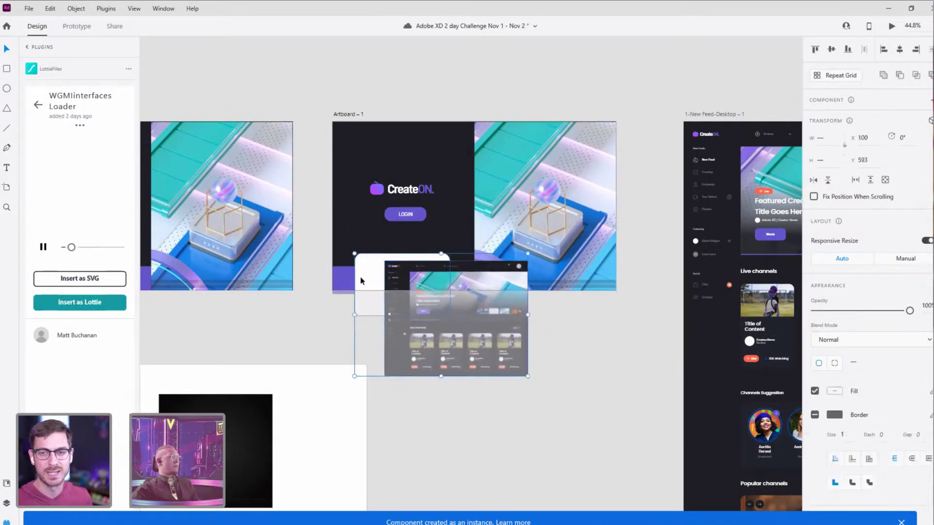
{"action": "right_click", "coordinate": [416, 271]}
{"action": "left_click", "coordinate": [418, 155]}
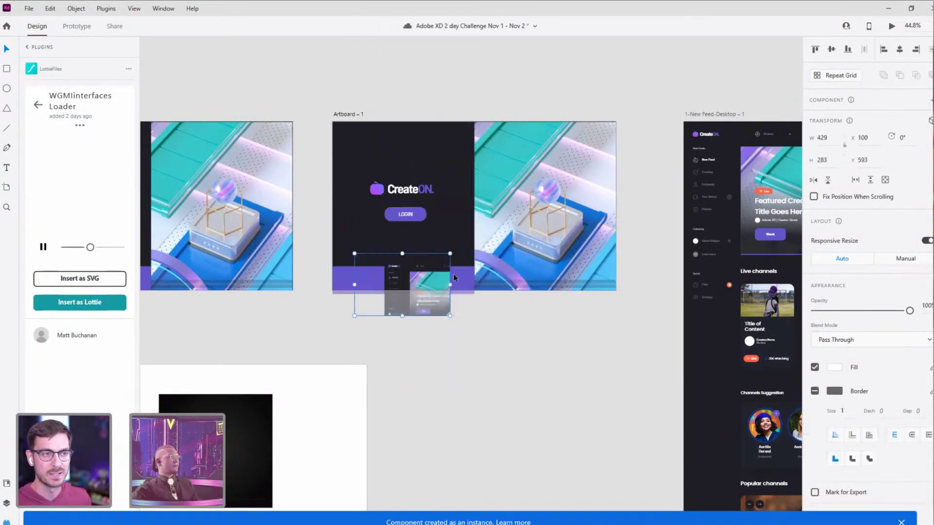
Step: Shift the feed screenshot inside its mask on Artboard – 1 and widen the mask shape to about 585
{"action": "double_click", "coordinate": [416, 278]}
{"action": "left_click_drag", "start_coordinate": [424, 276], "coordinate": [374, 276]}
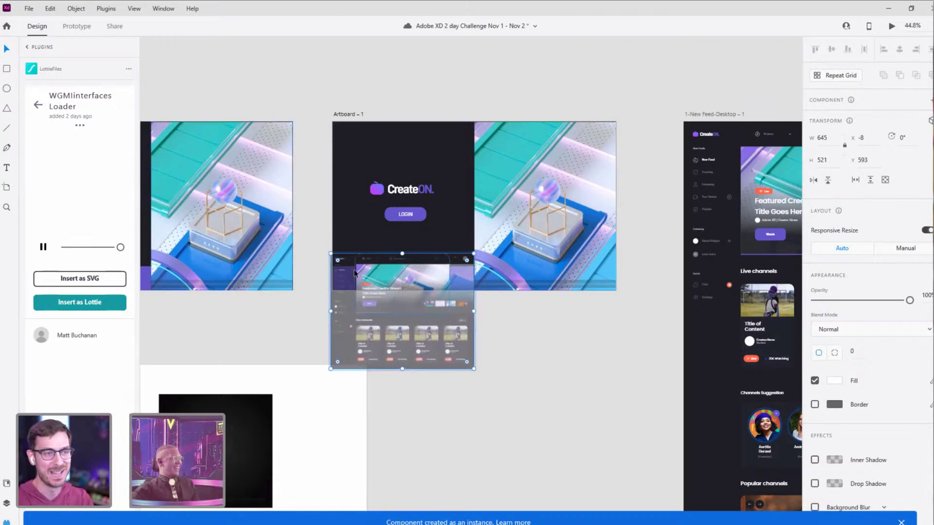
{"action": "double_click", "coordinate": [354, 272]}
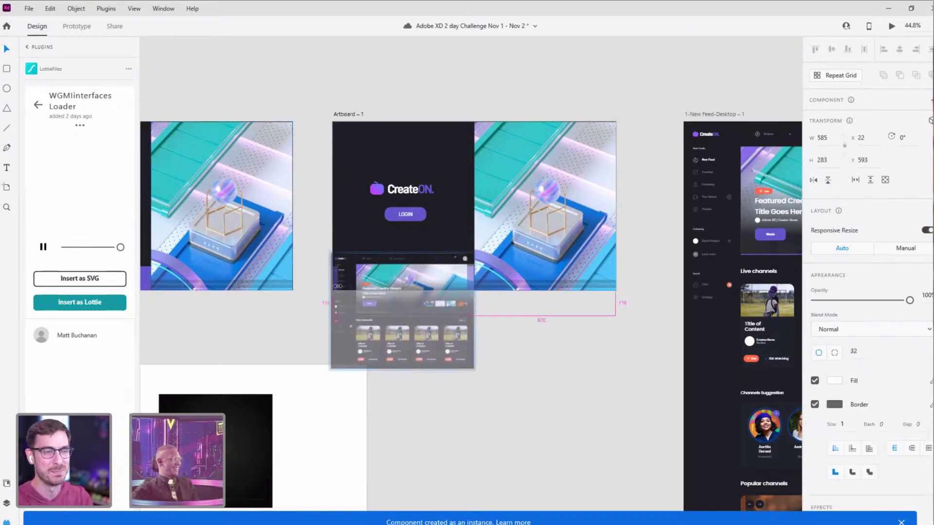
{"action": "left_click", "coordinate": [337, 286]}
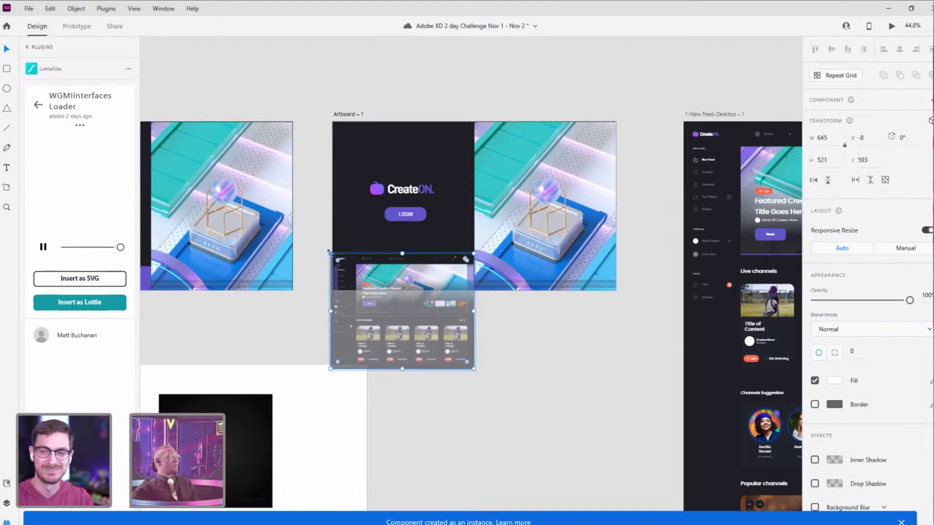
Step: Scale the masked feed screenshot down to about 594 × 480 and move the masked card up to about Y 502 on Artboard – 1
{"action": "mouse_move", "coordinate": [334, 257]}
{"action": "left_mouse_down"}
{"action": "mouse_move", "coordinate": [342, 259]}
{"action": "mouse_move", "coordinate": [335, 251]}
{"action": "left_mouse_up"}
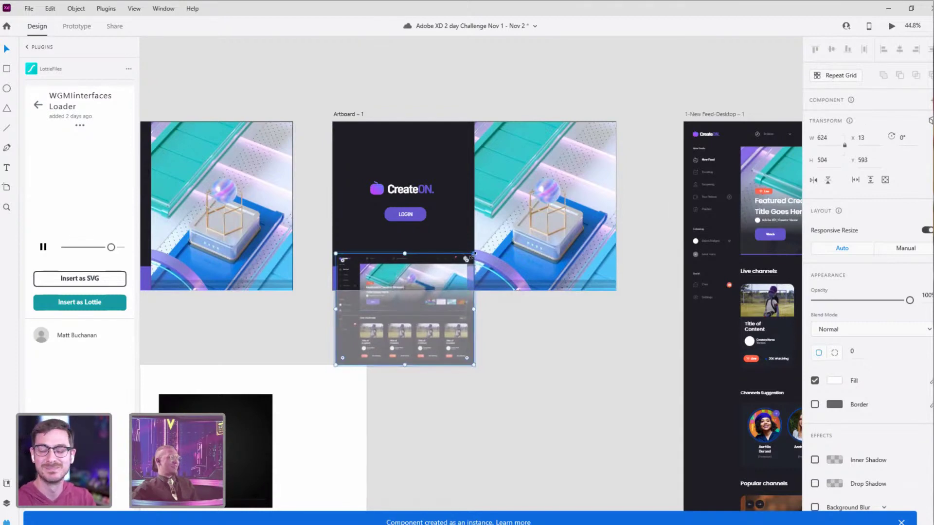
{"action": "left_click_drag", "start_coordinate": [469, 253], "coordinate": [446, 273]}
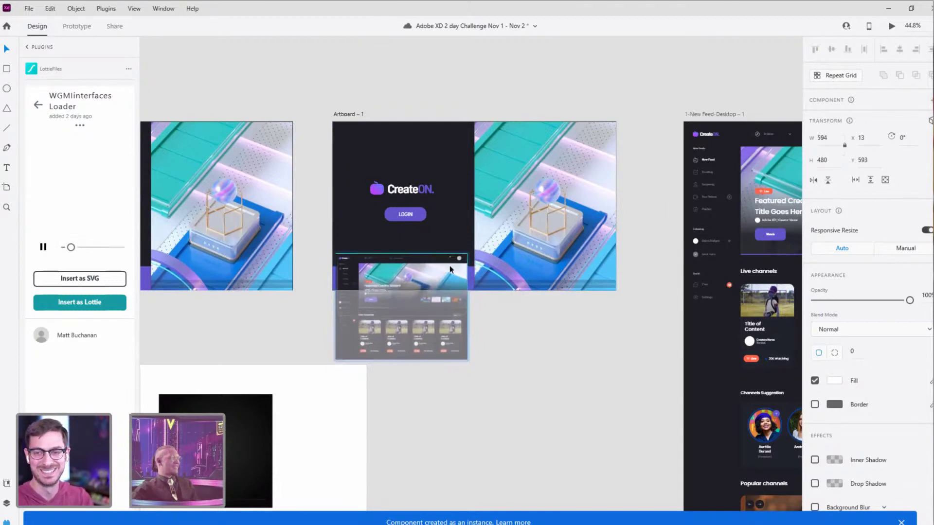
{"action": "left_click", "coordinate": [495, 360]}
{"action": "left_click_drag", "start_coordinate": [430, 280], "coordinate": [433, 256]}
{"action": "left_click", "coordinate": [512, 370]}
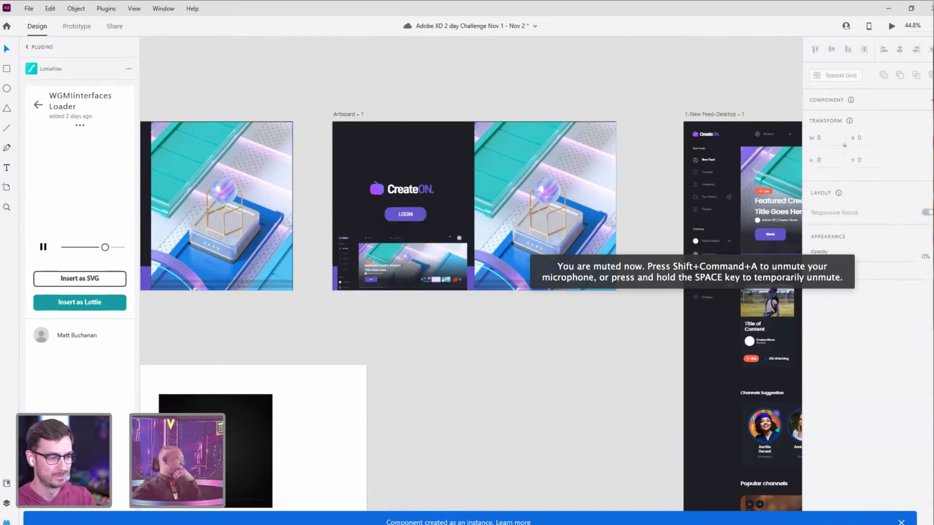
{"action": "left_click_drag", "start_coordinate": [502, 348], "coordinate": [403, 357]}
{"action": "left_click", "coordinate": [315, 279]}
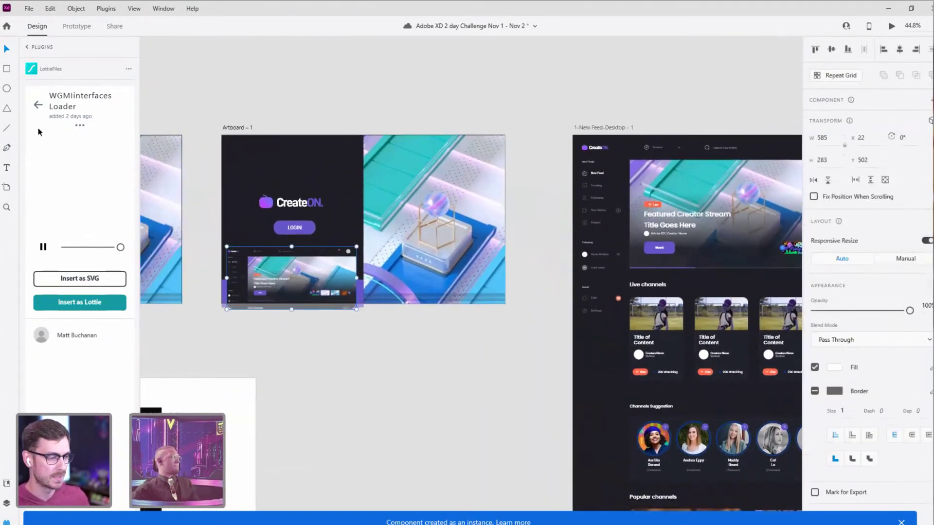
{"action": "left_click", "coordinate": [452, 359]}
Step: Inspect the layers inside Artboard – 3 and return to the list of artboards
{"action": "left_click_drag", "start_coordinate": [490, 353], "coordinate": [747, 235]}
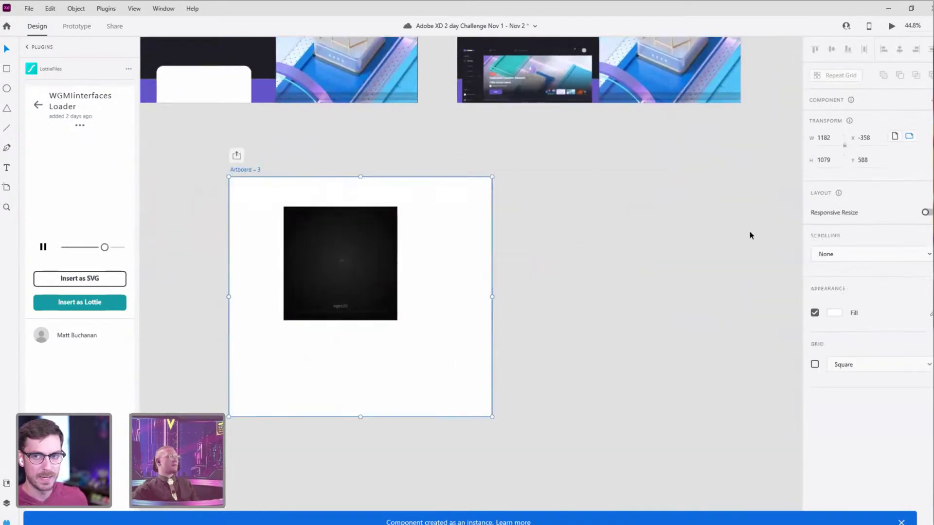
{"action": "left_click", "coordinate": [7, 500]}
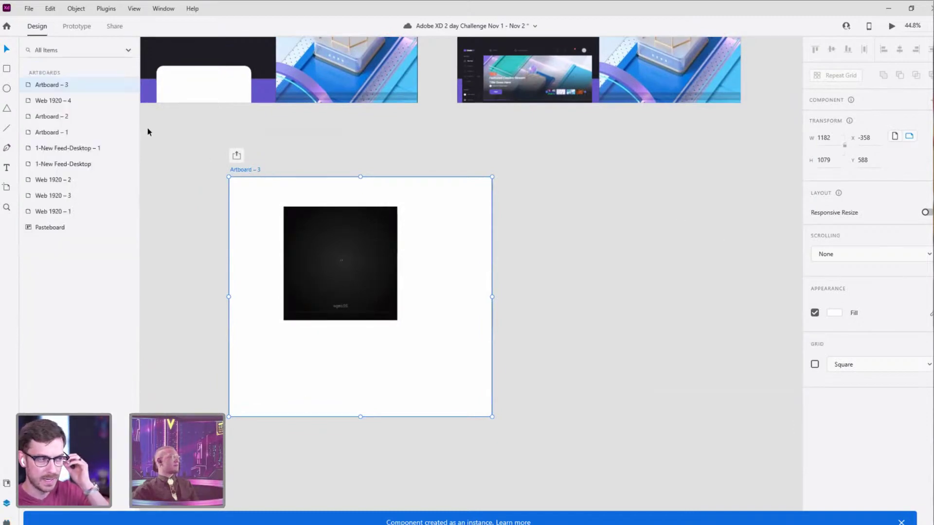
{"action": "right_click", "coordinate": [40, 88]}
{"action": "left_click", "coordinate": [28, 87]}
{"action": "double_click", "coordinate": [28, 86]}
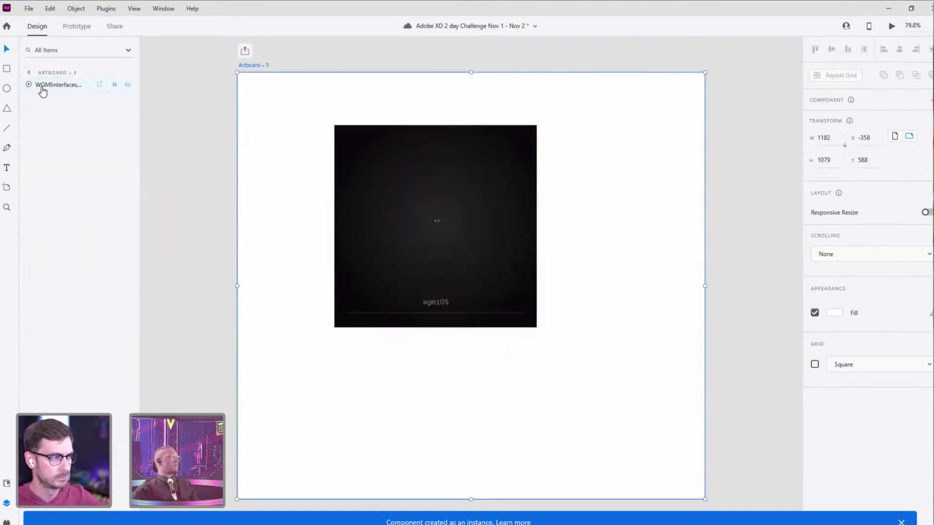
{"action": "left_click", "coordinate": [29, 73]}
Step: Check the available export sizes for Artboard – 3 in the Export Assets settings, and cancel the export
{"action": "right_click", "coordinate": [66, 86]}
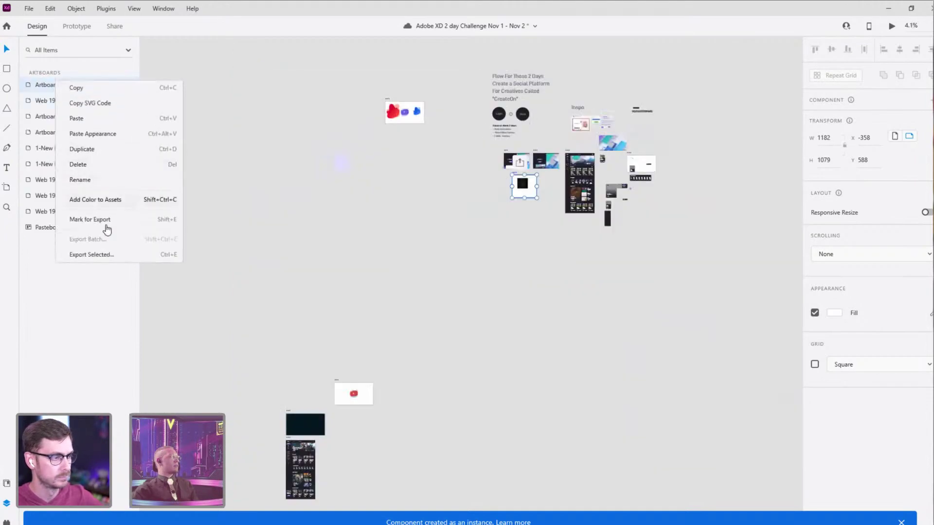
{"action": "left_click", "coordinate": [85, 254]}
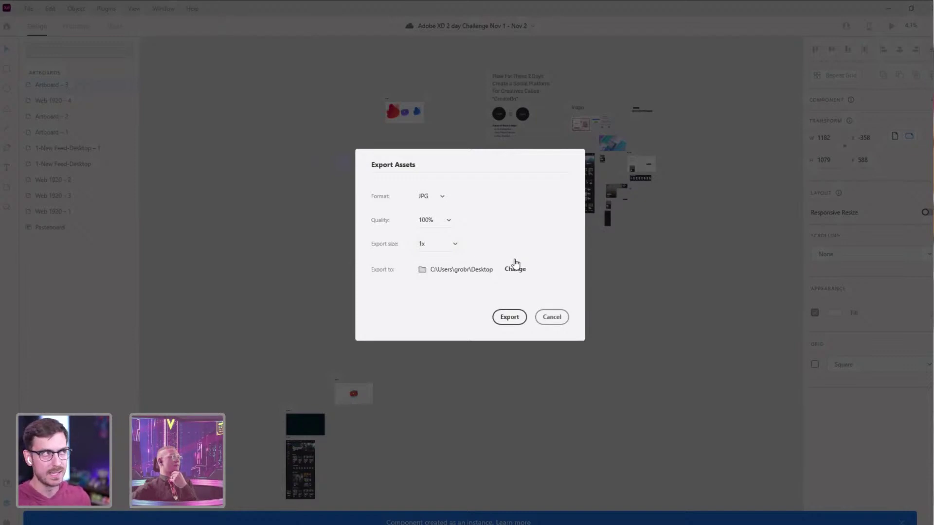
{"action": "left_click", "coordinate": [455, 245]}
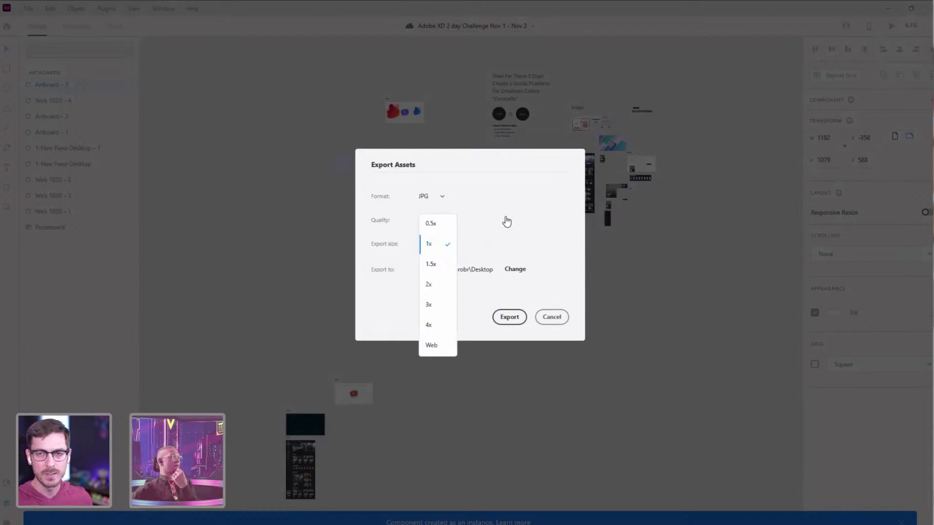
{"action": "left_click", "coordinate": [552, 236]}
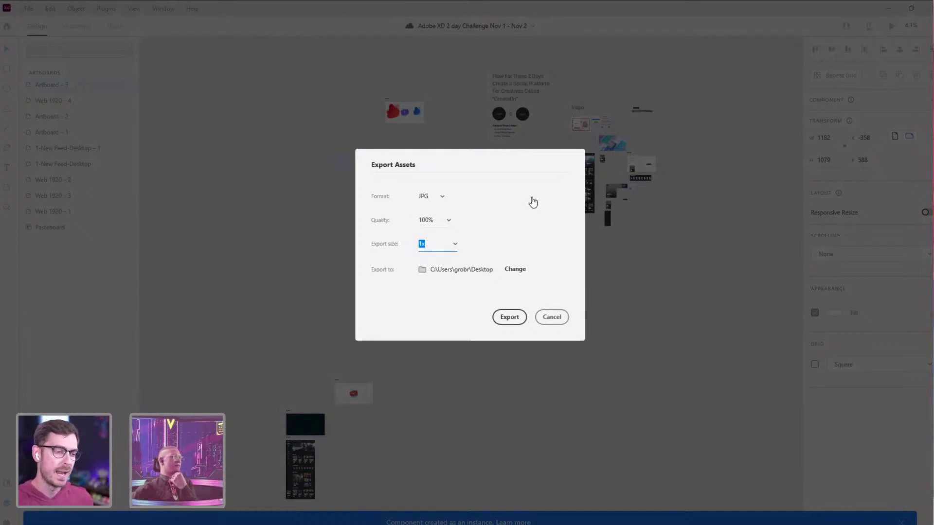
{"action": "left_click", "coordinate": [451, 247]}
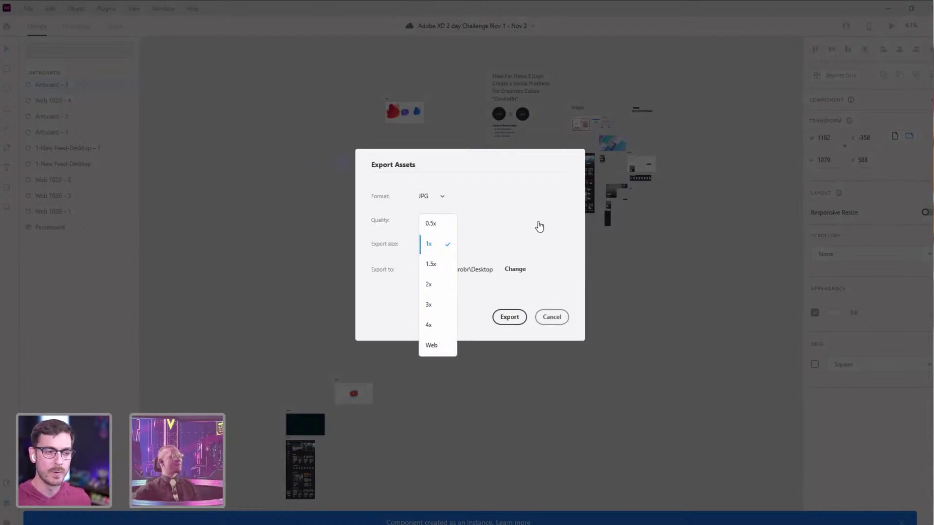
{"action": "left_click", "coordinate": [551, 206]}
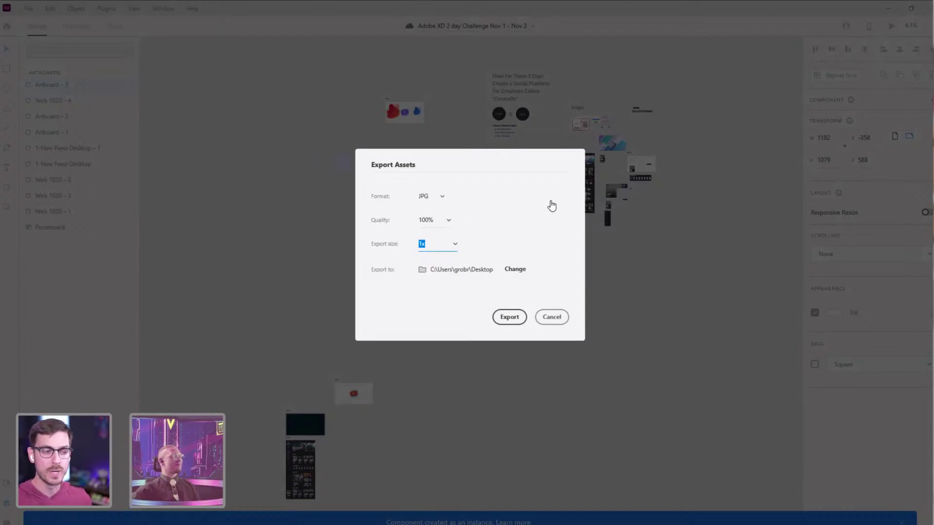
{"action": "left_click", "coordinate": [456, 246]}
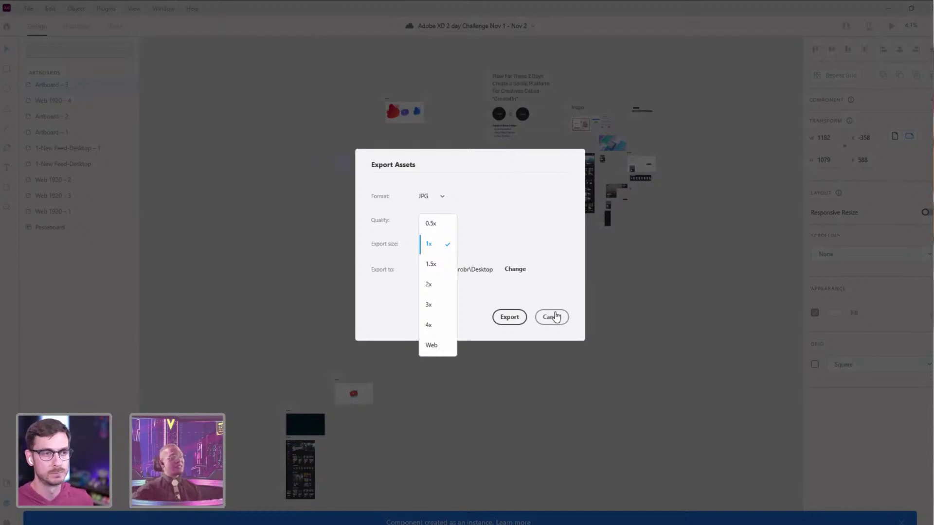
{"action": "left_click", "coordinate": [645, 305]}
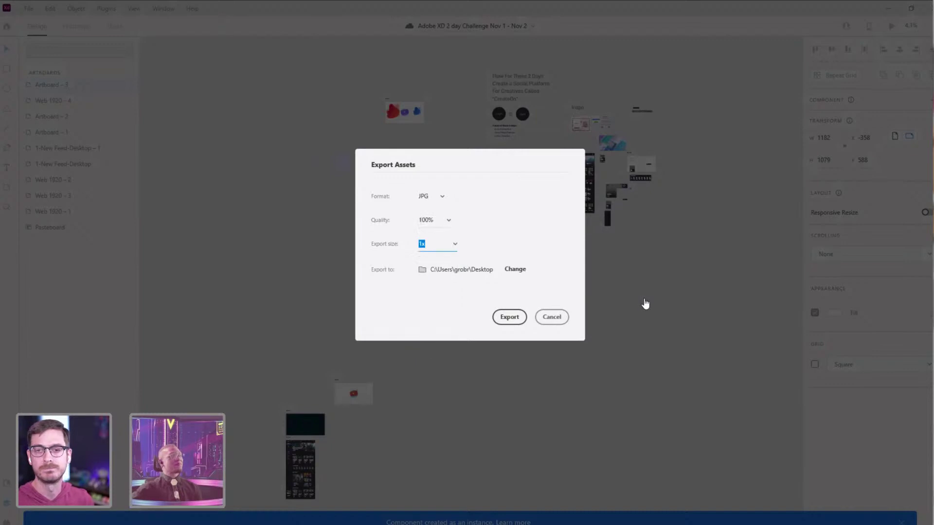
{"action": "left_click", "coordinate": [552, 318]}
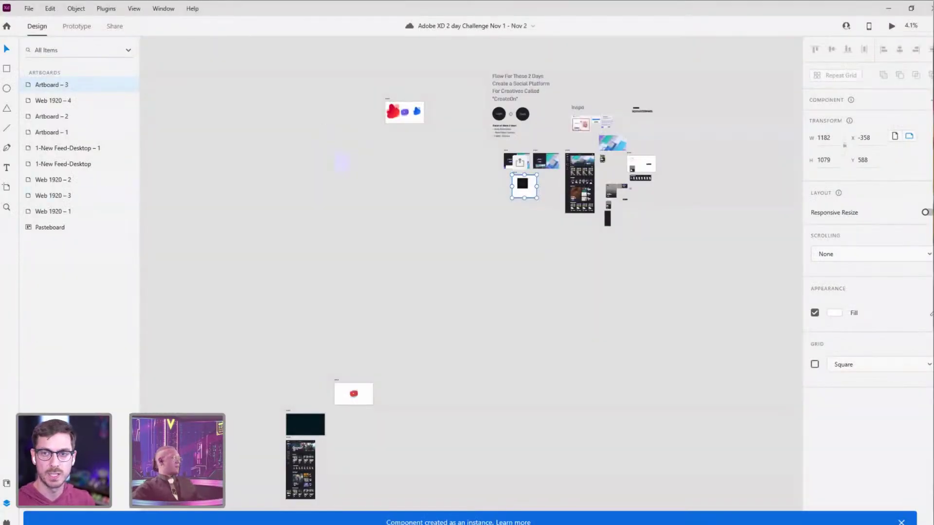